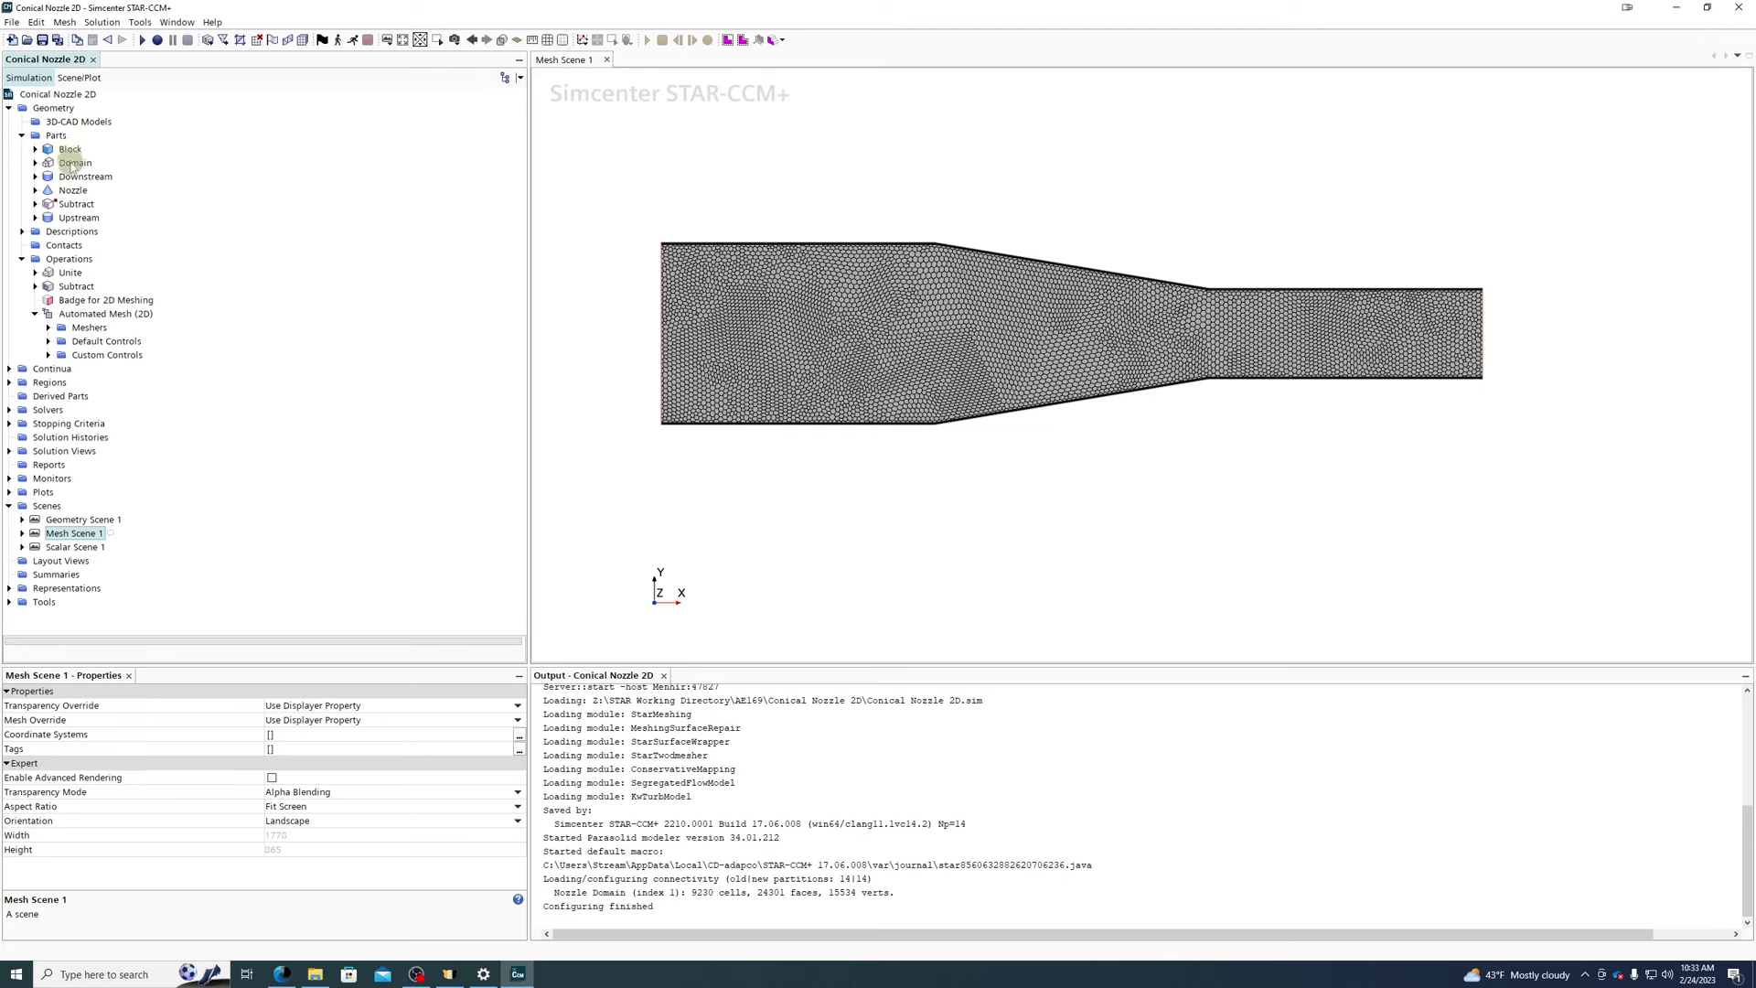
- Examine the Downstream, Nozzle and Upstream parts individually and together, and compare them with the united Domain part
{"action": "left_click", "coordinate": [67, 178]}
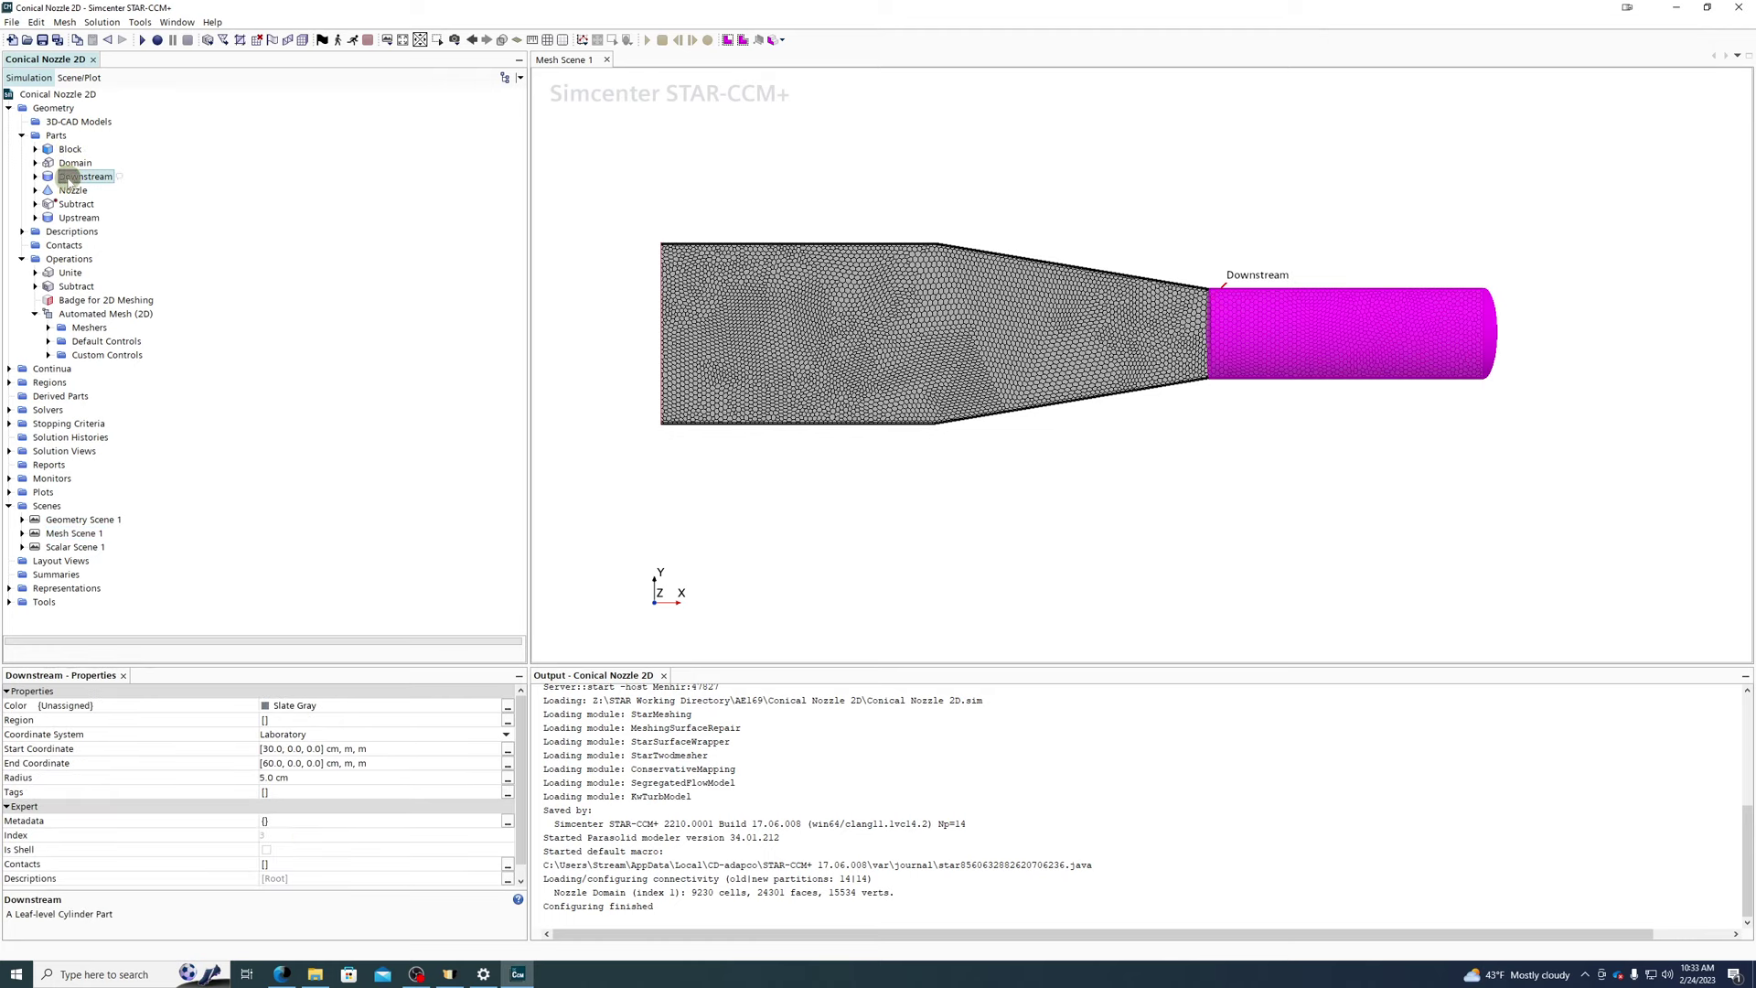
{"action": "left_click", "coordinate": [72, 190]}
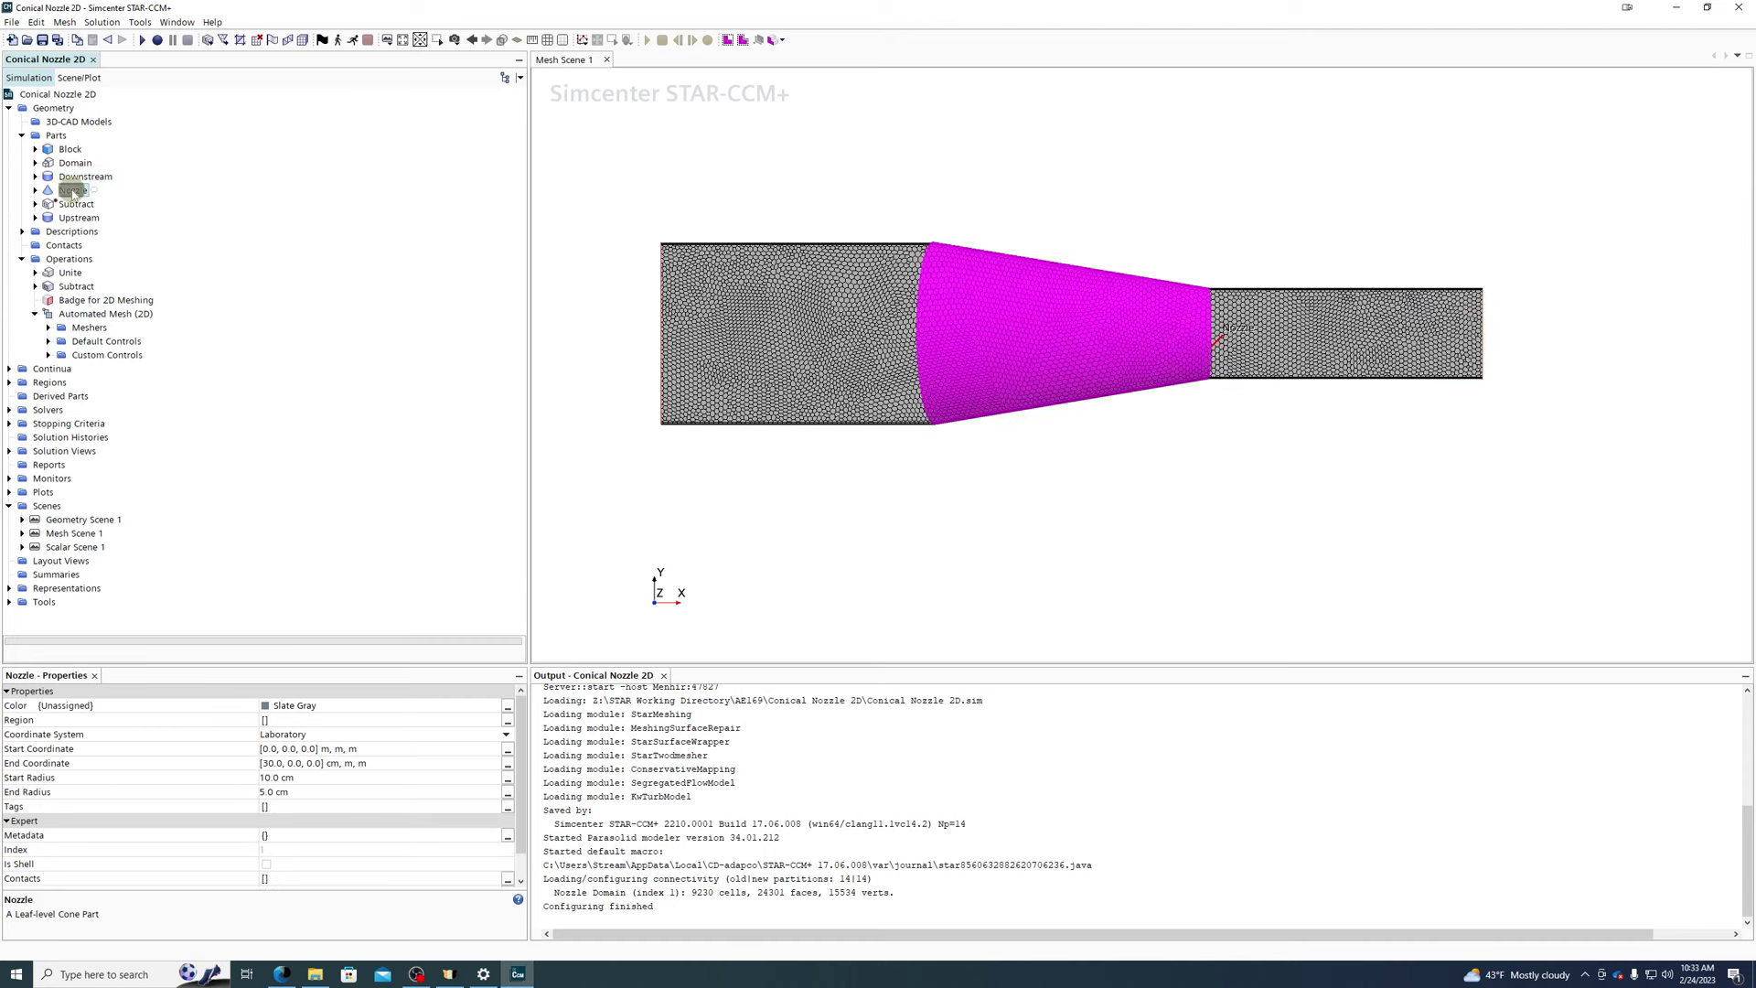
{"action": "left_click", "coordinate": [69, 218]}
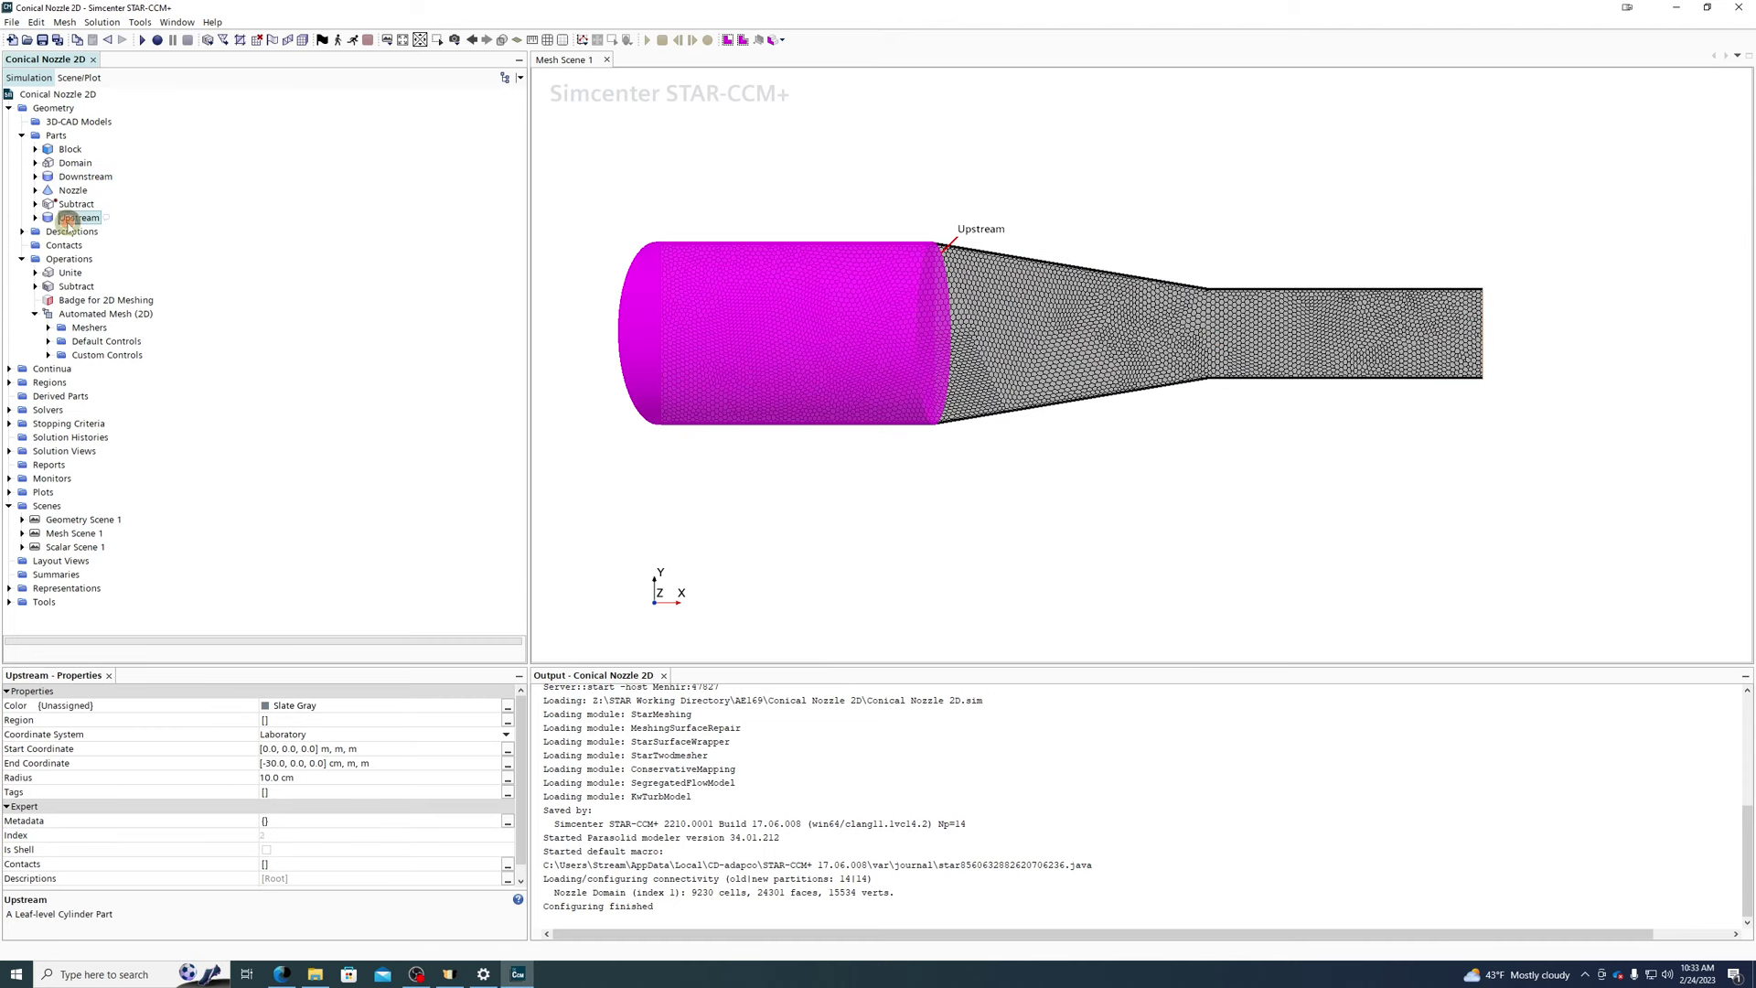
{"action": "left_click", "coordinate": [61, 177]}
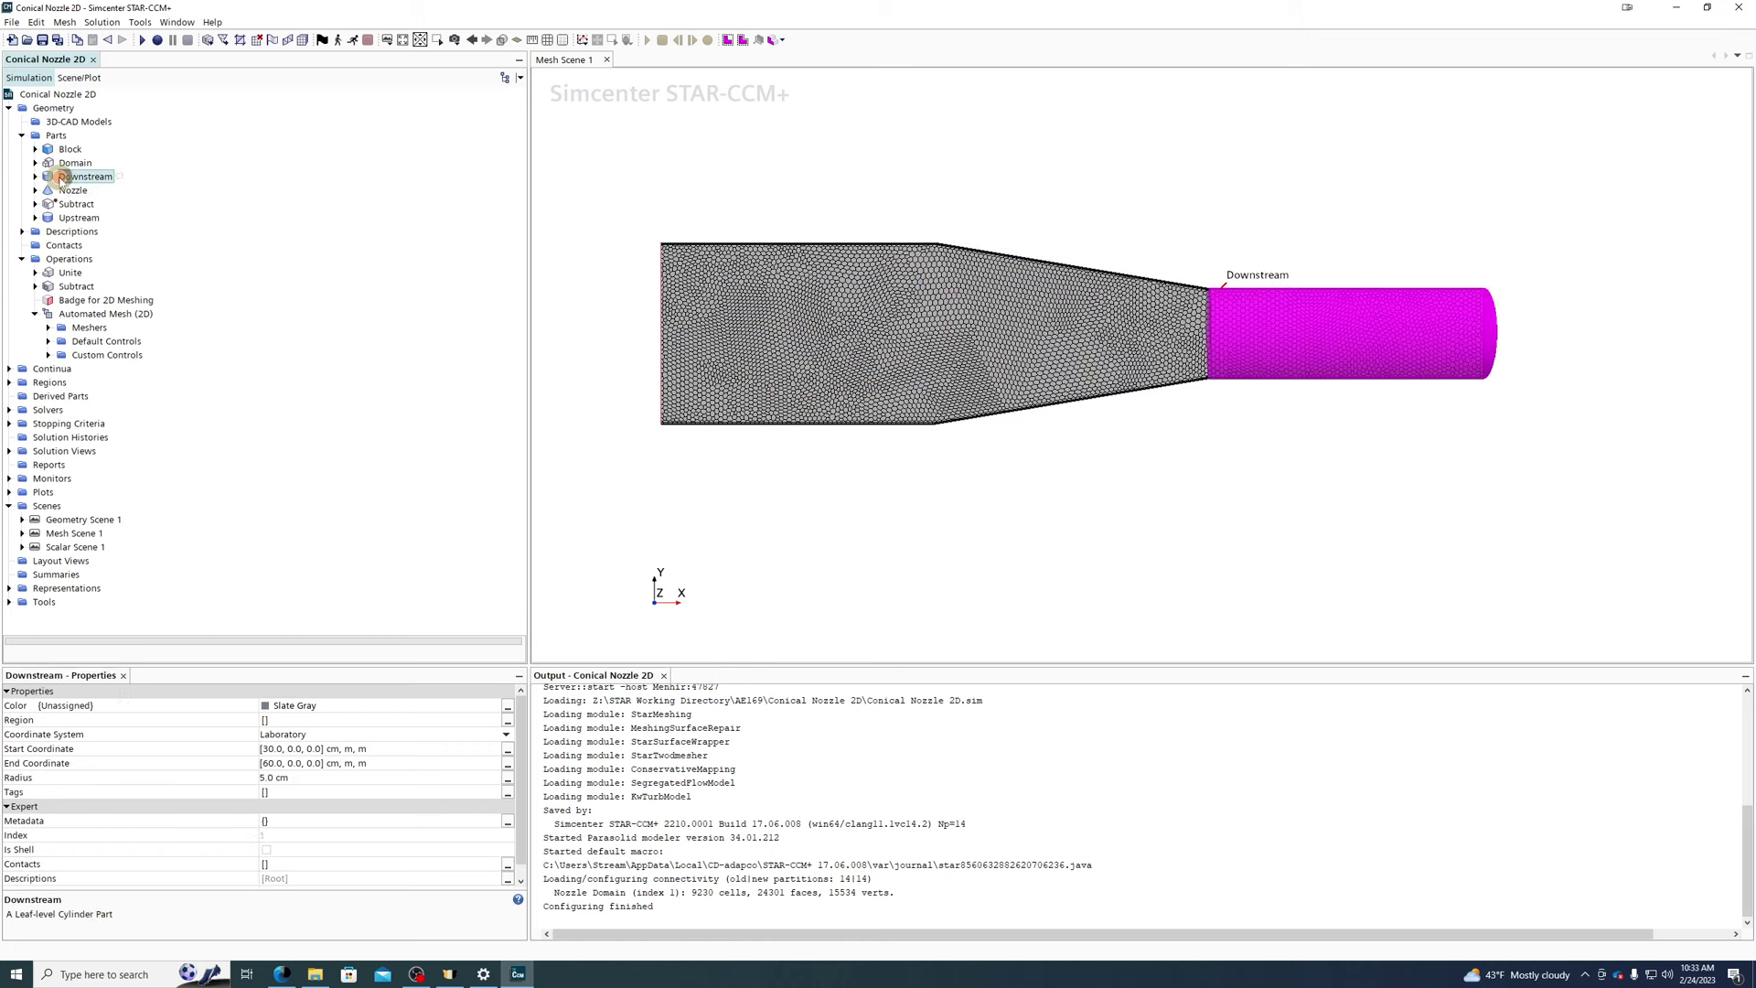
{"action": "left_click", "coordinate": [67, 191], "text": "ctrl"}
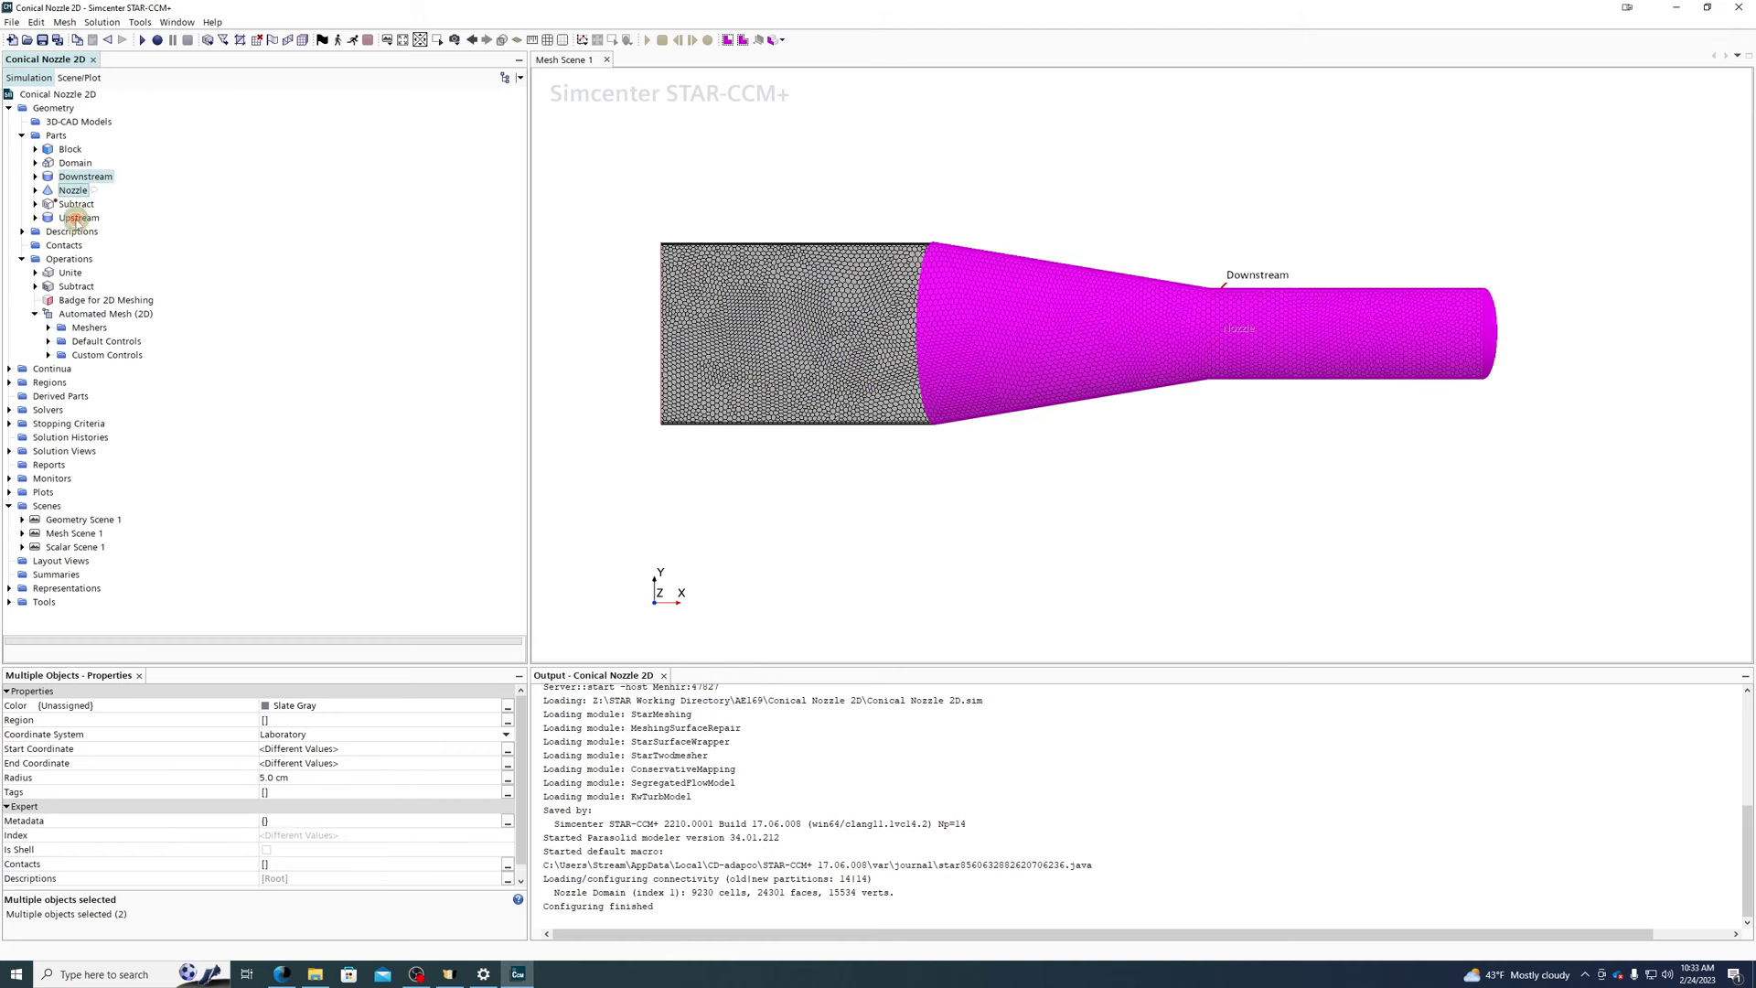
{"action": "left_click", "coordinate": [77, 219], "text": "ctrl"}
{"action": "left_click", "coordinate": [67, 164]}
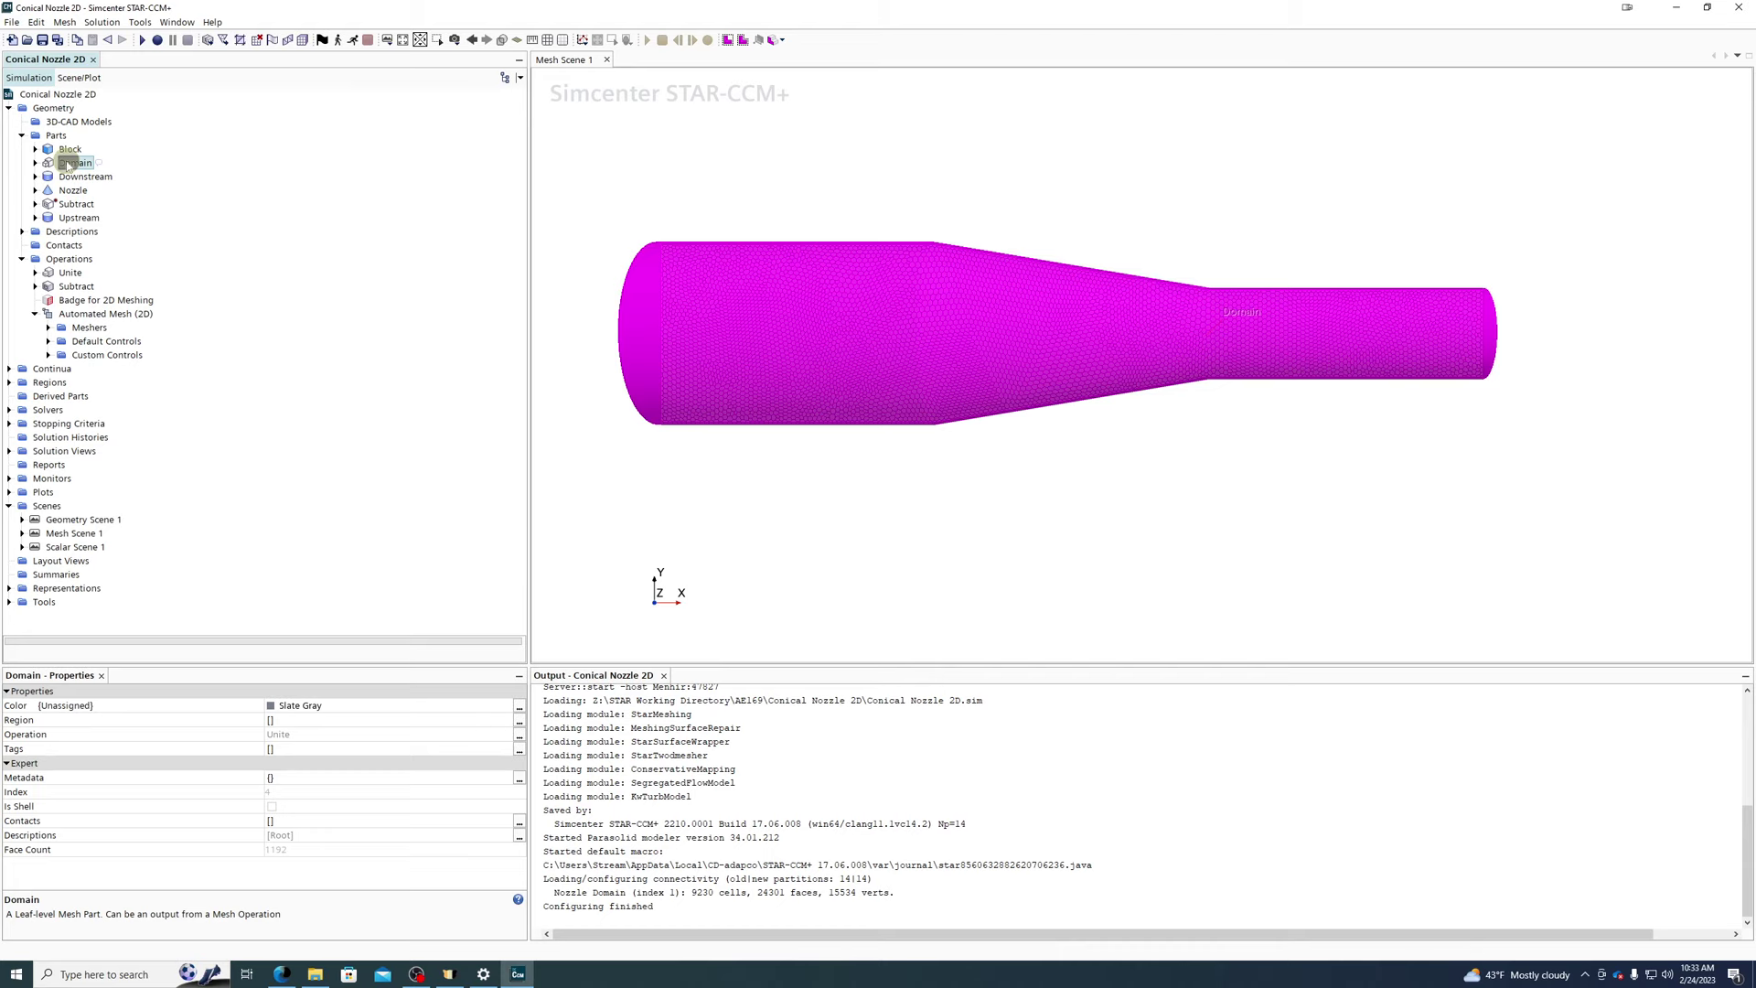
{"action": "middle_click_drag", "start_coordinate": [839, 385], "coordinate": [1086, 417]}
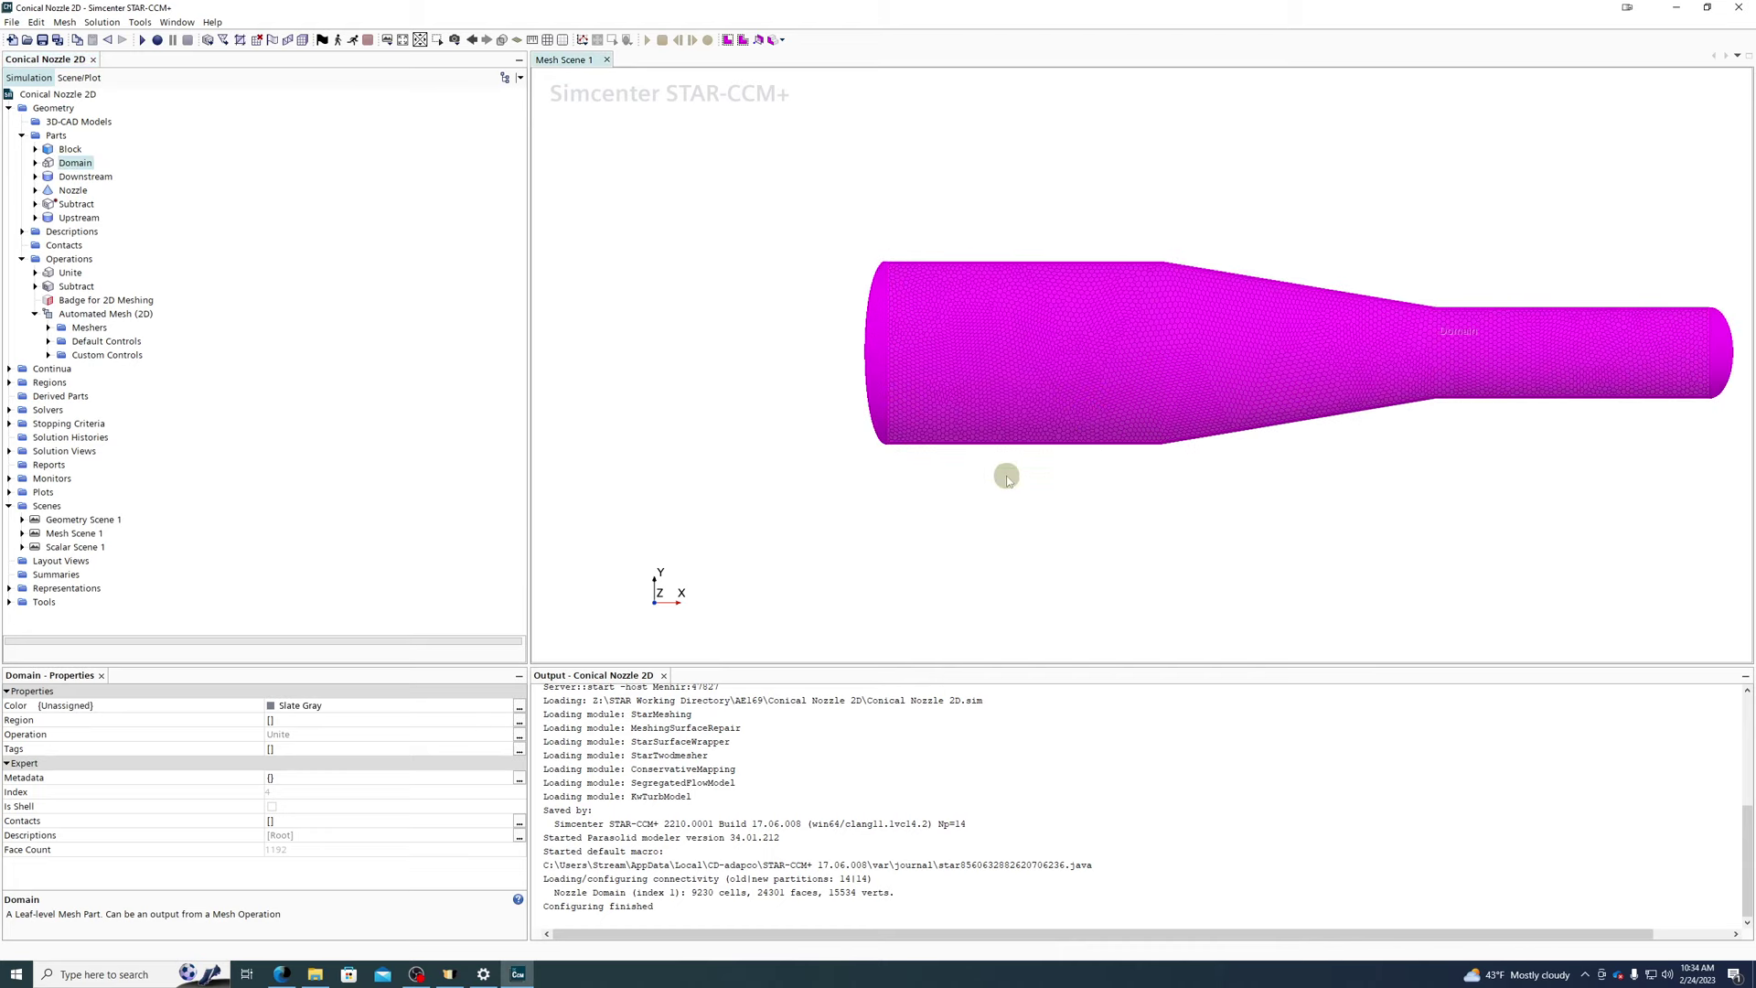
{"action": "middle_click_drag", "start_coordinate": [1007, 478], "coordinate": [777, 457]}
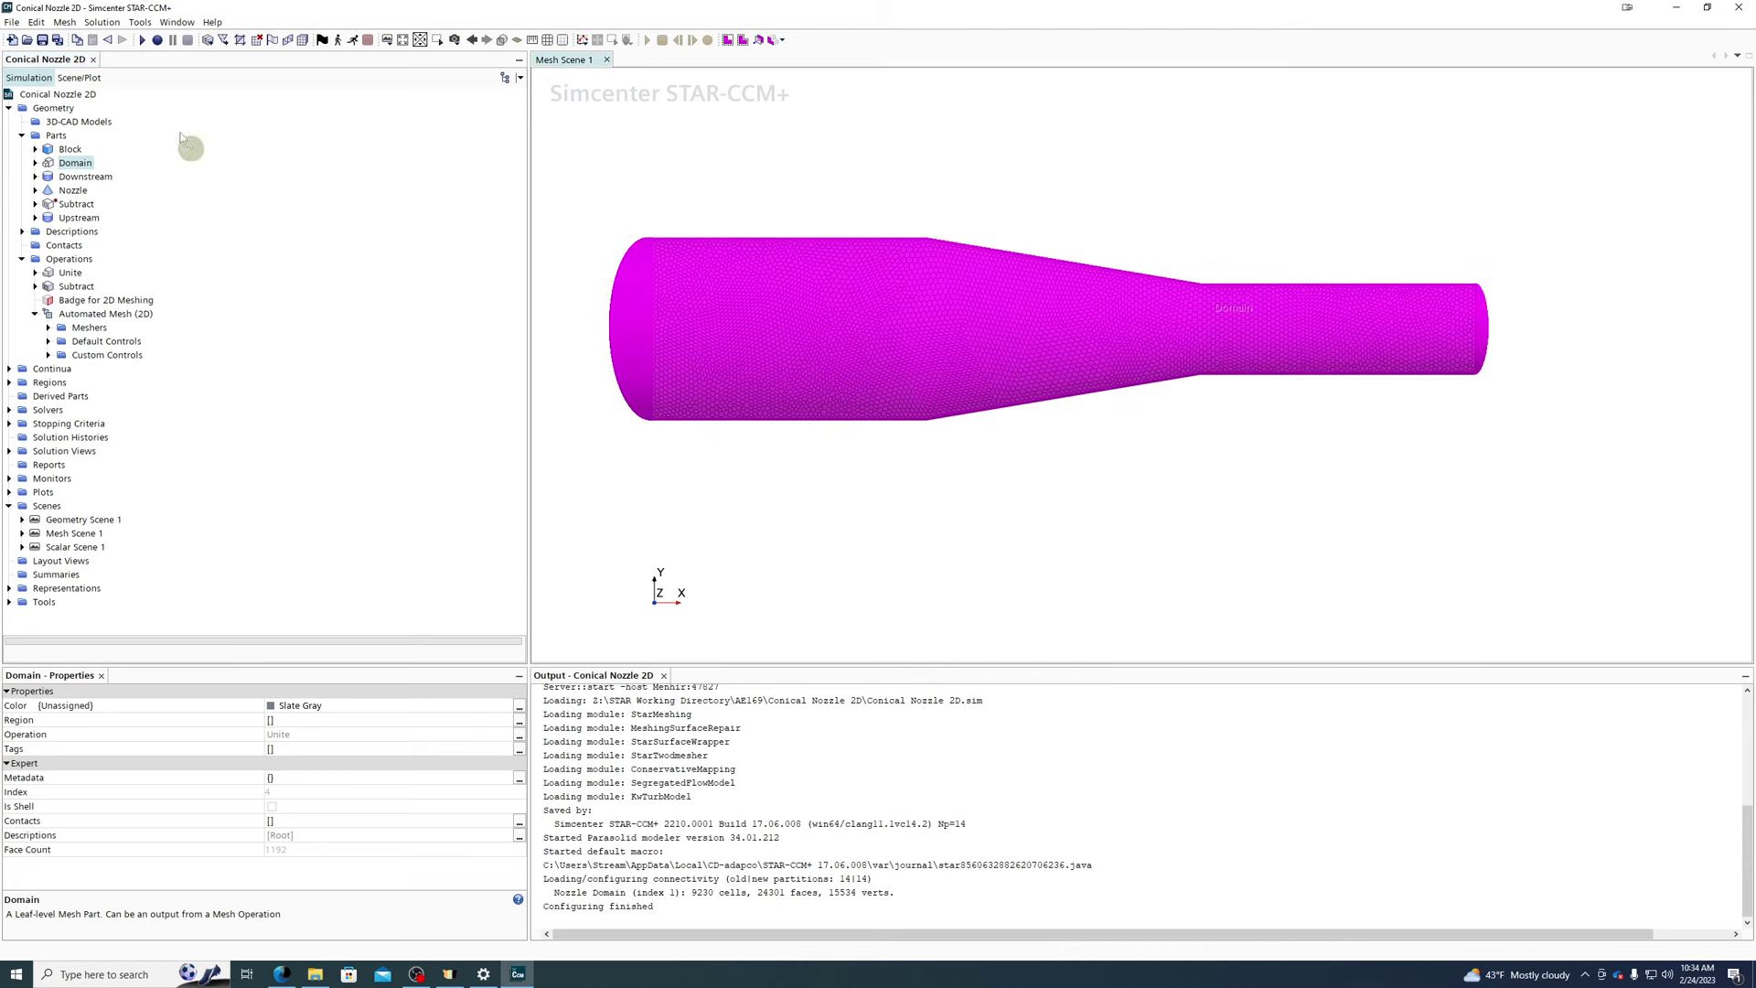
- Inspect the Block part and the Subtract part highlighted over the 2D mesh
{"action": "left_click", "coordinate": [66, 149]}
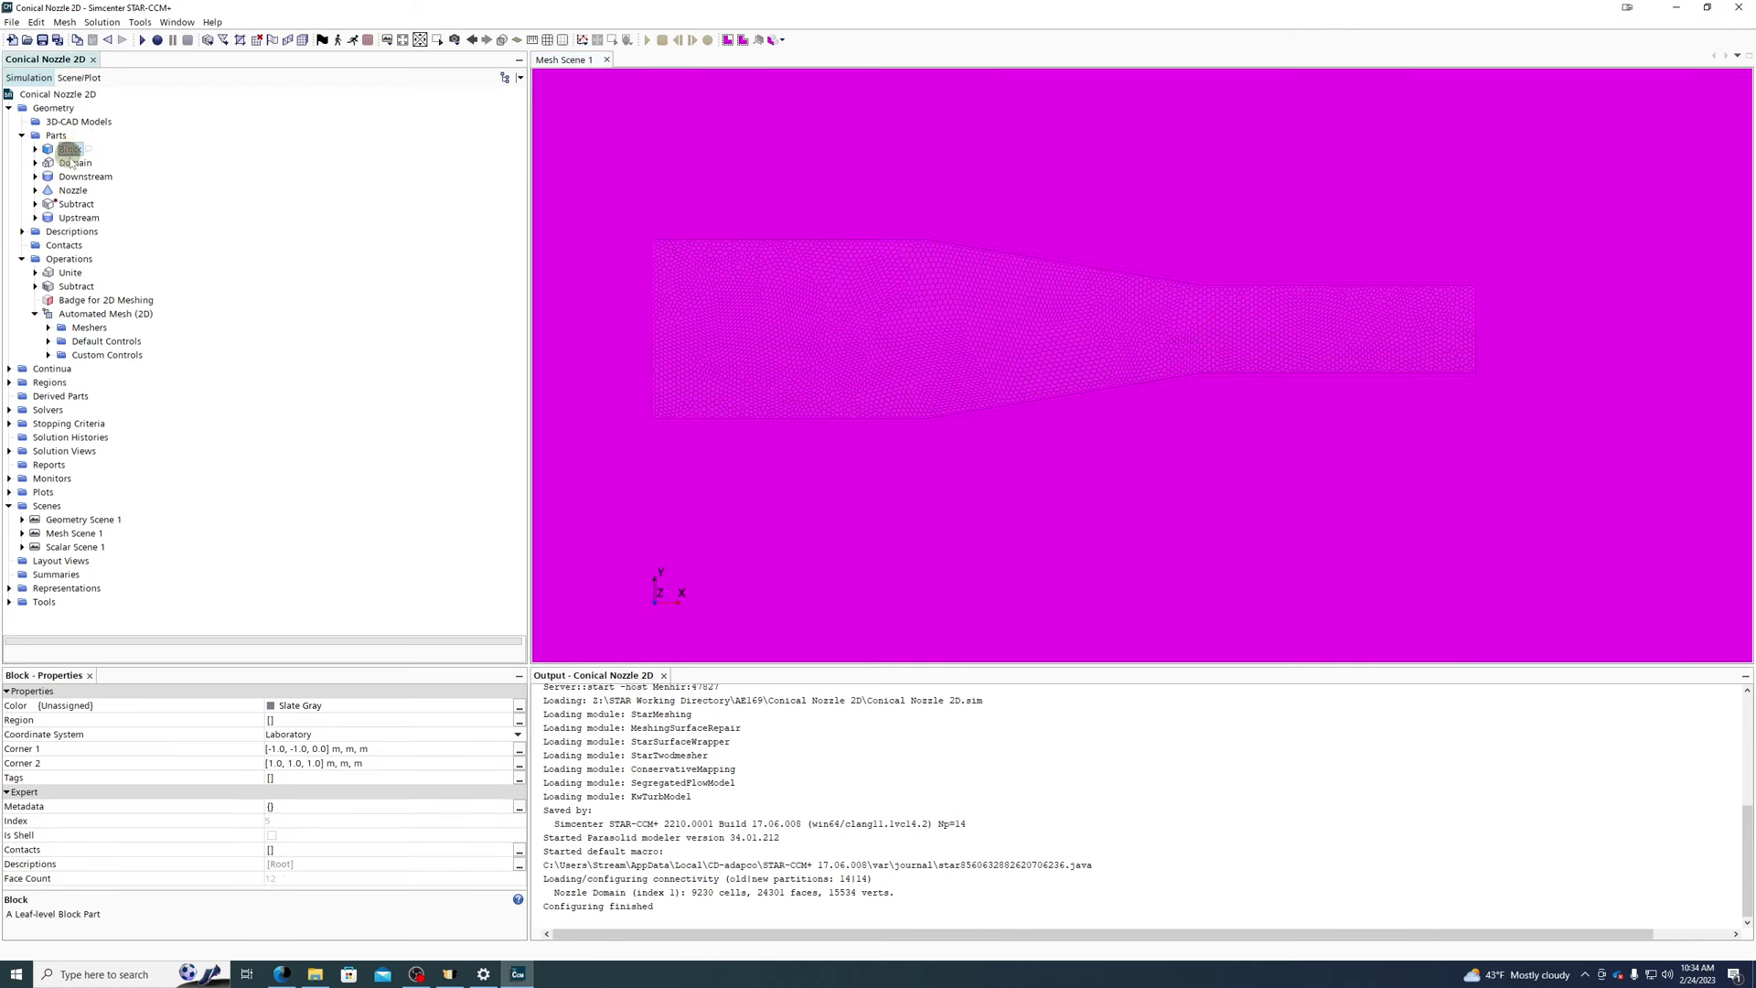
{"action": "left_click", "coordinate": [76, 204]}
{"action": "middle_click_drag", "start_coordinate": [1103, 398], "coordinate": [942, 301]}
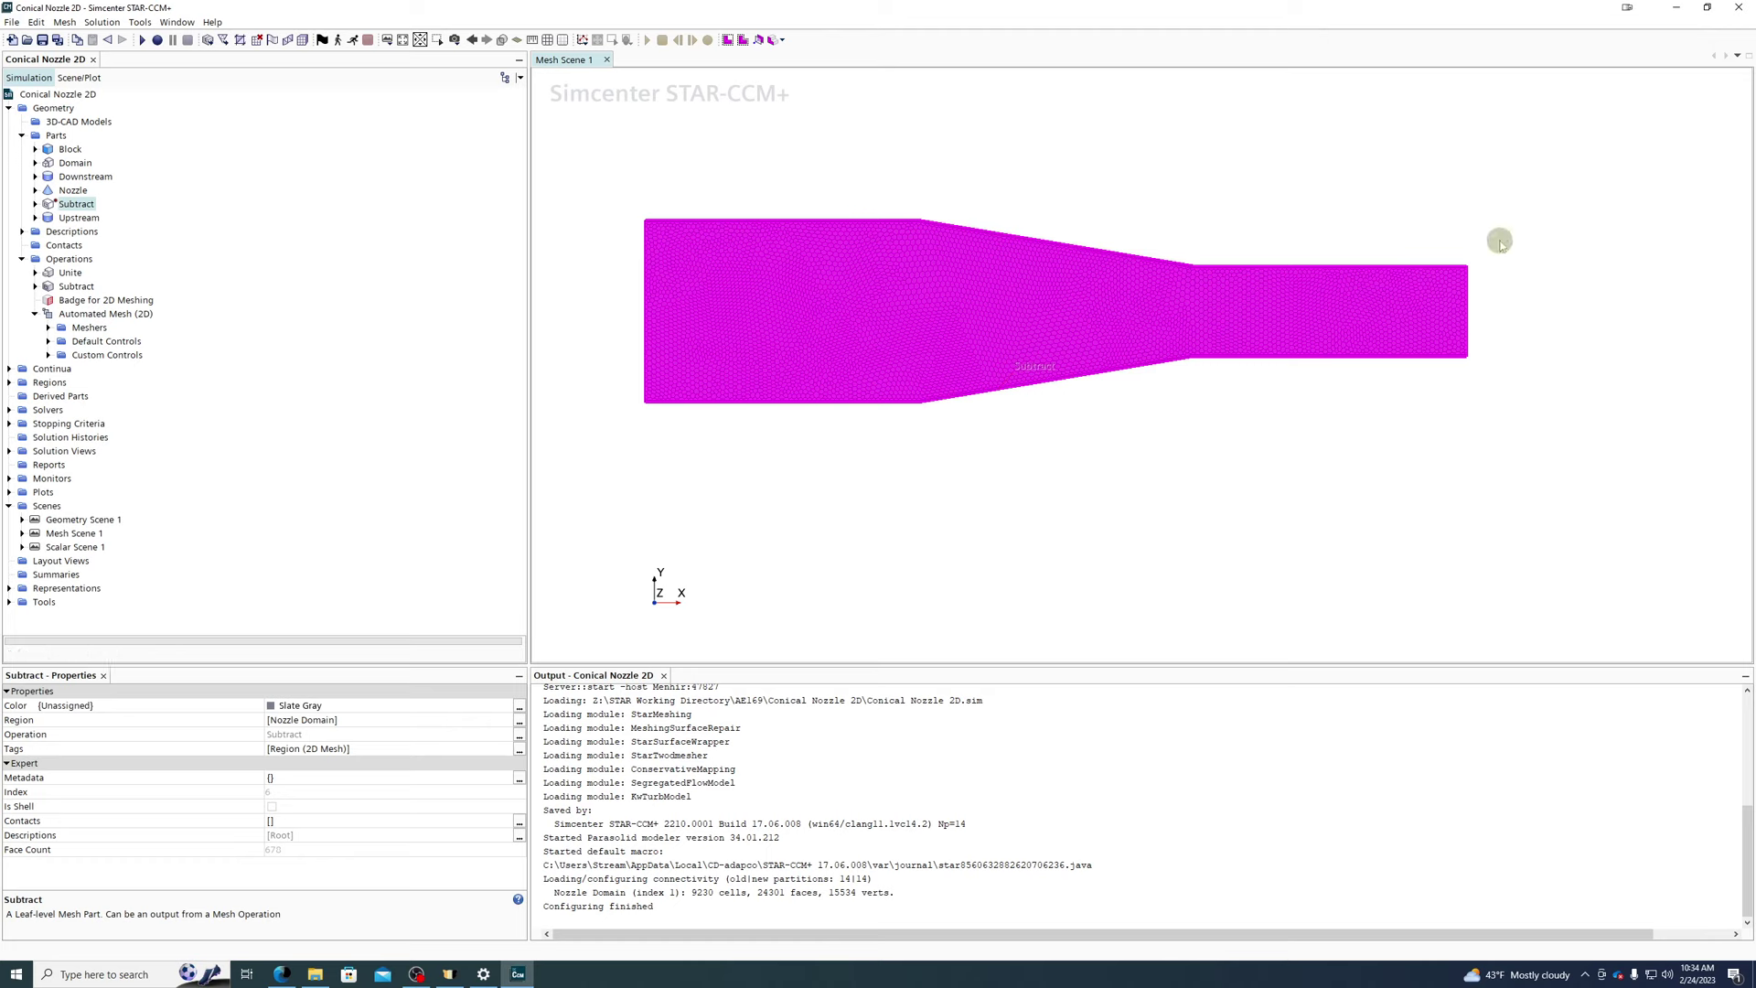
{"action": "left_click", "coordinate": [618, 265]}
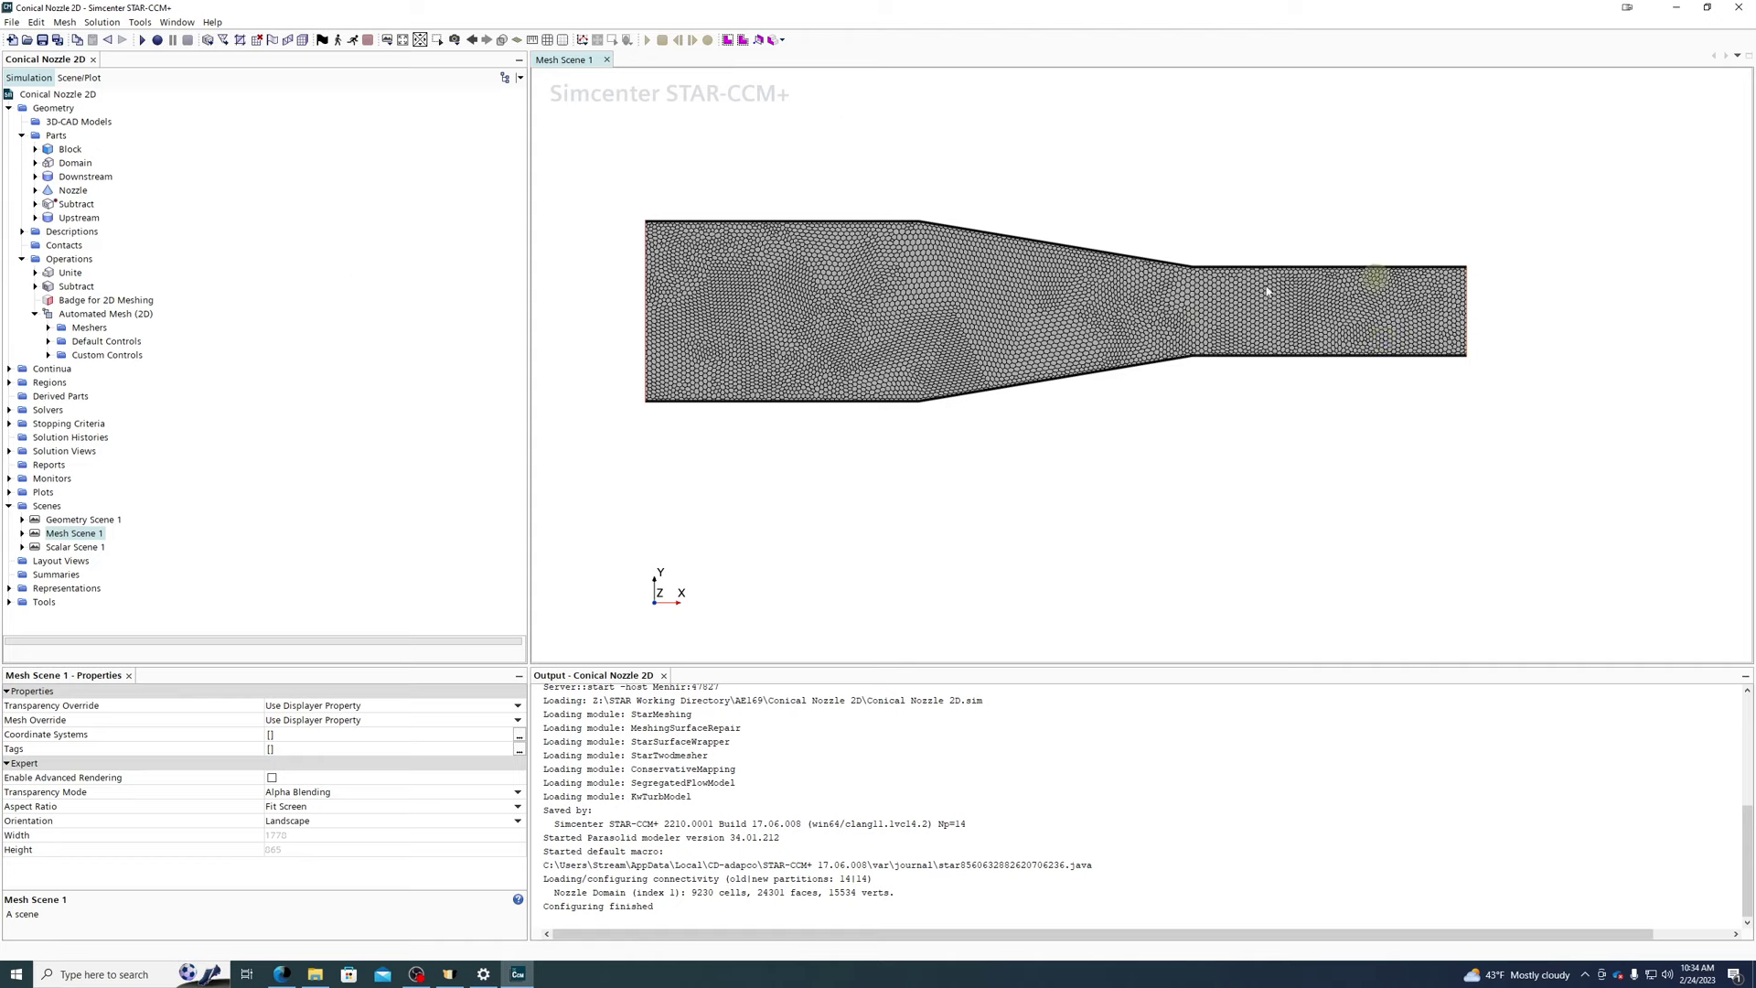
- Review the Unite and Subtract operations along with the Downstream, Nozzle, Upstream and Block parts they use
{"action": "left_click", "coordinate": [56, 135]}
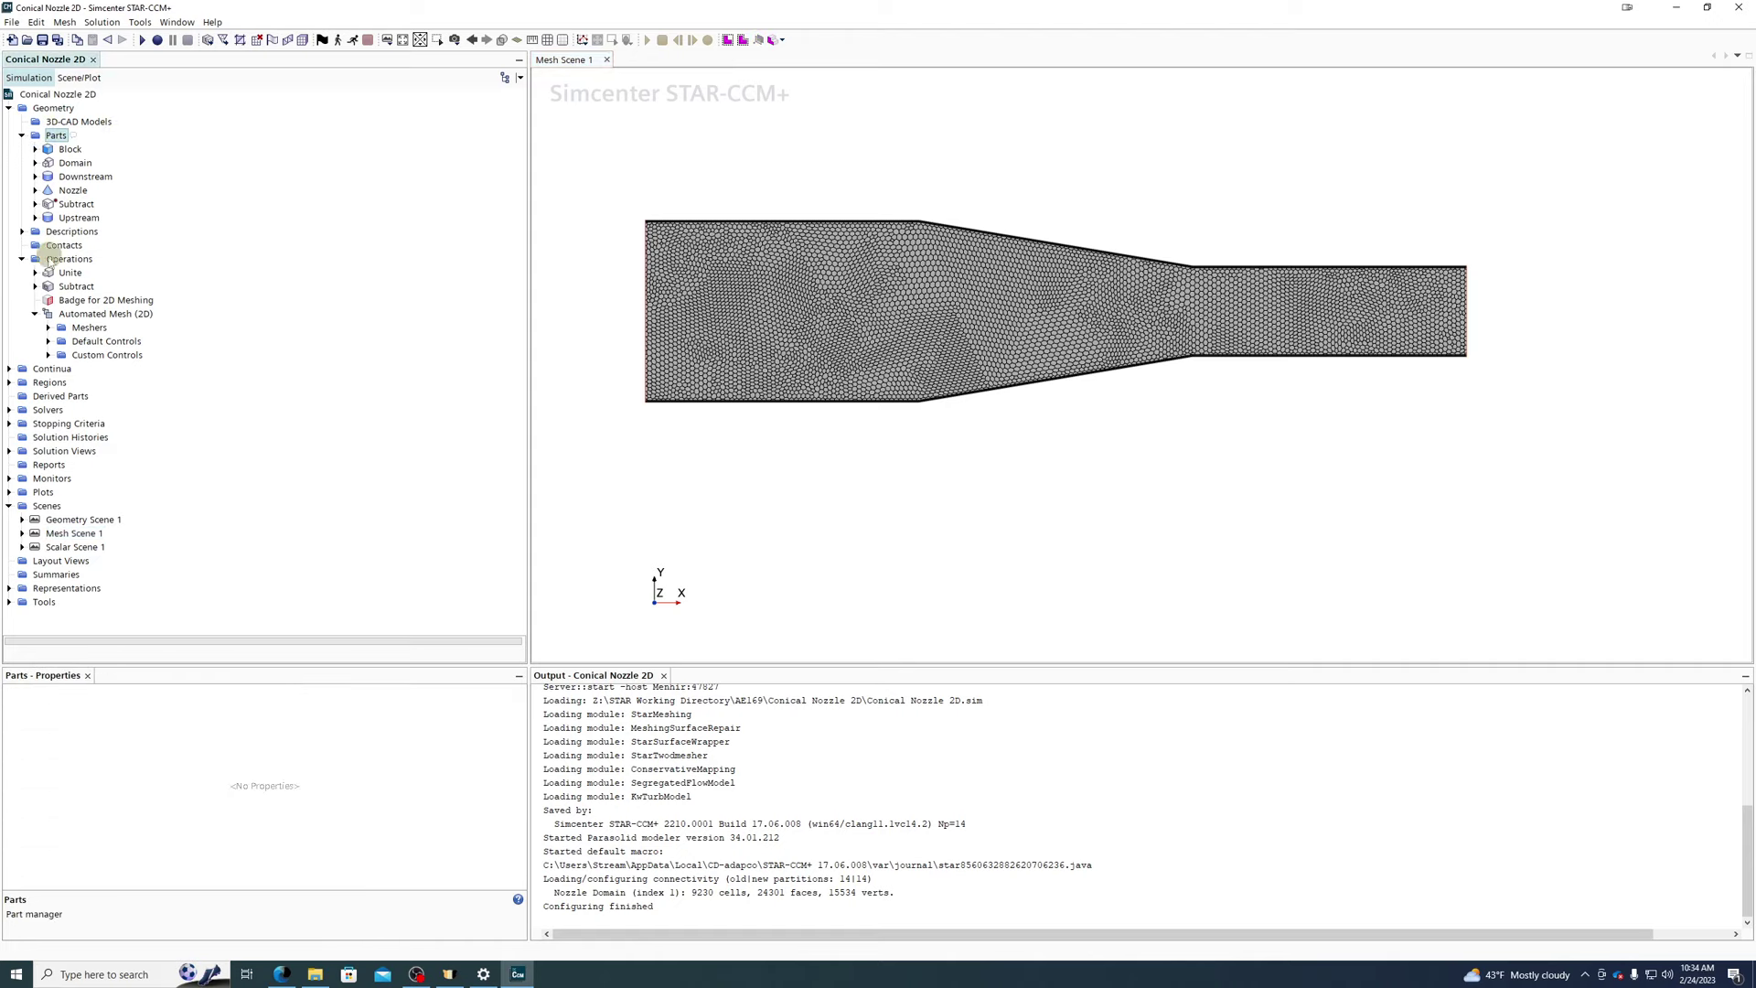
{"action": "left_click", "coordinate": [69, 273]}
{"action": "left_click", "coordinate": [75, 288]}
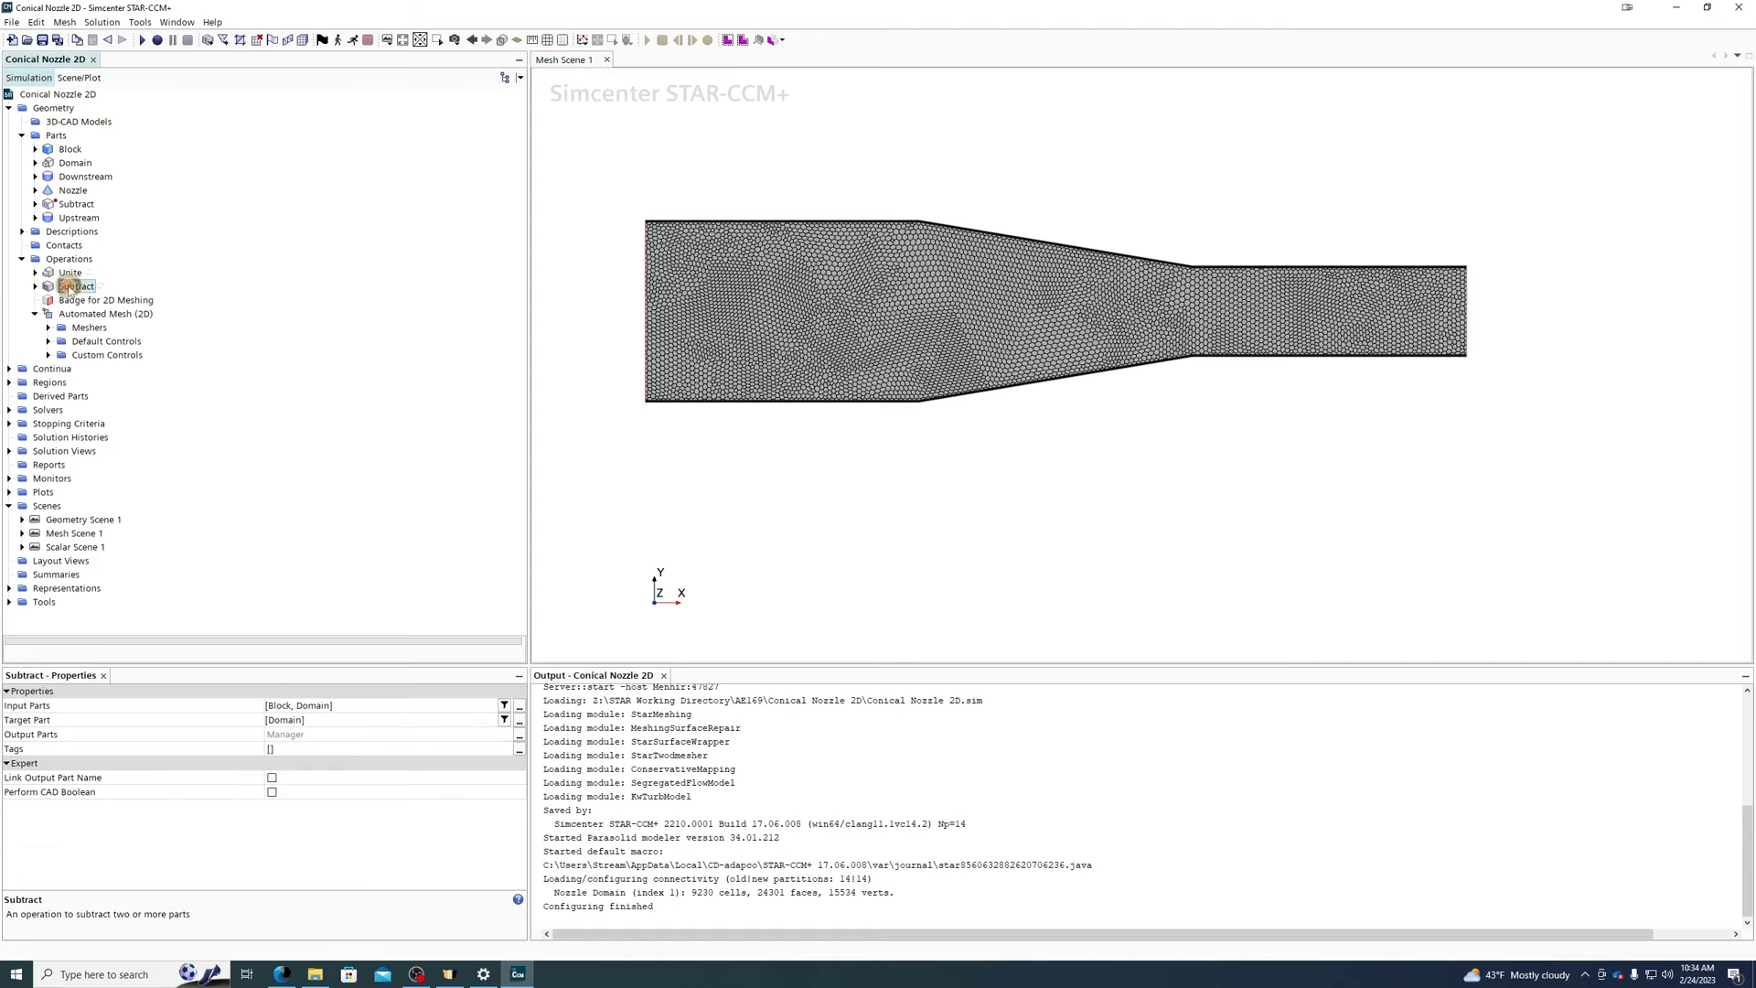
{"action": "left_click", "coordinate": [69, 273]}
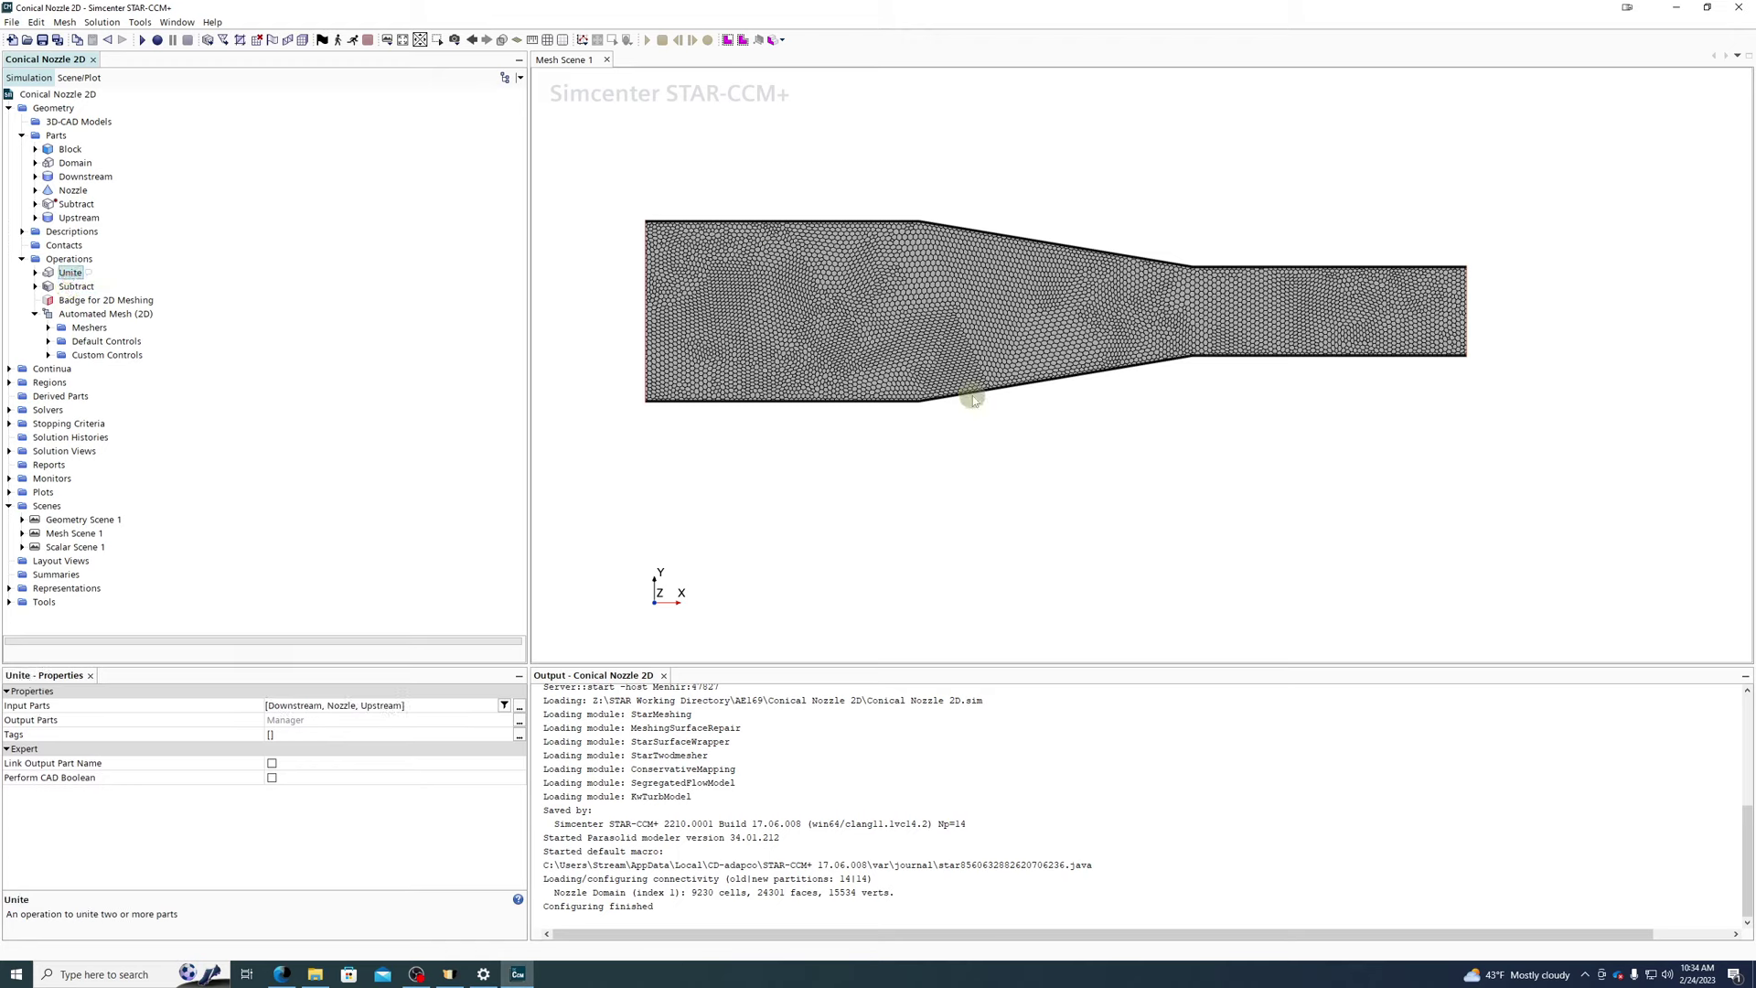
{"action": "left_click", "coordinate": [85, 176]}
{"action": "left_click", "coordinate": [73, 191]}
{"action": "left_click", "coordinate": [77, 219]}
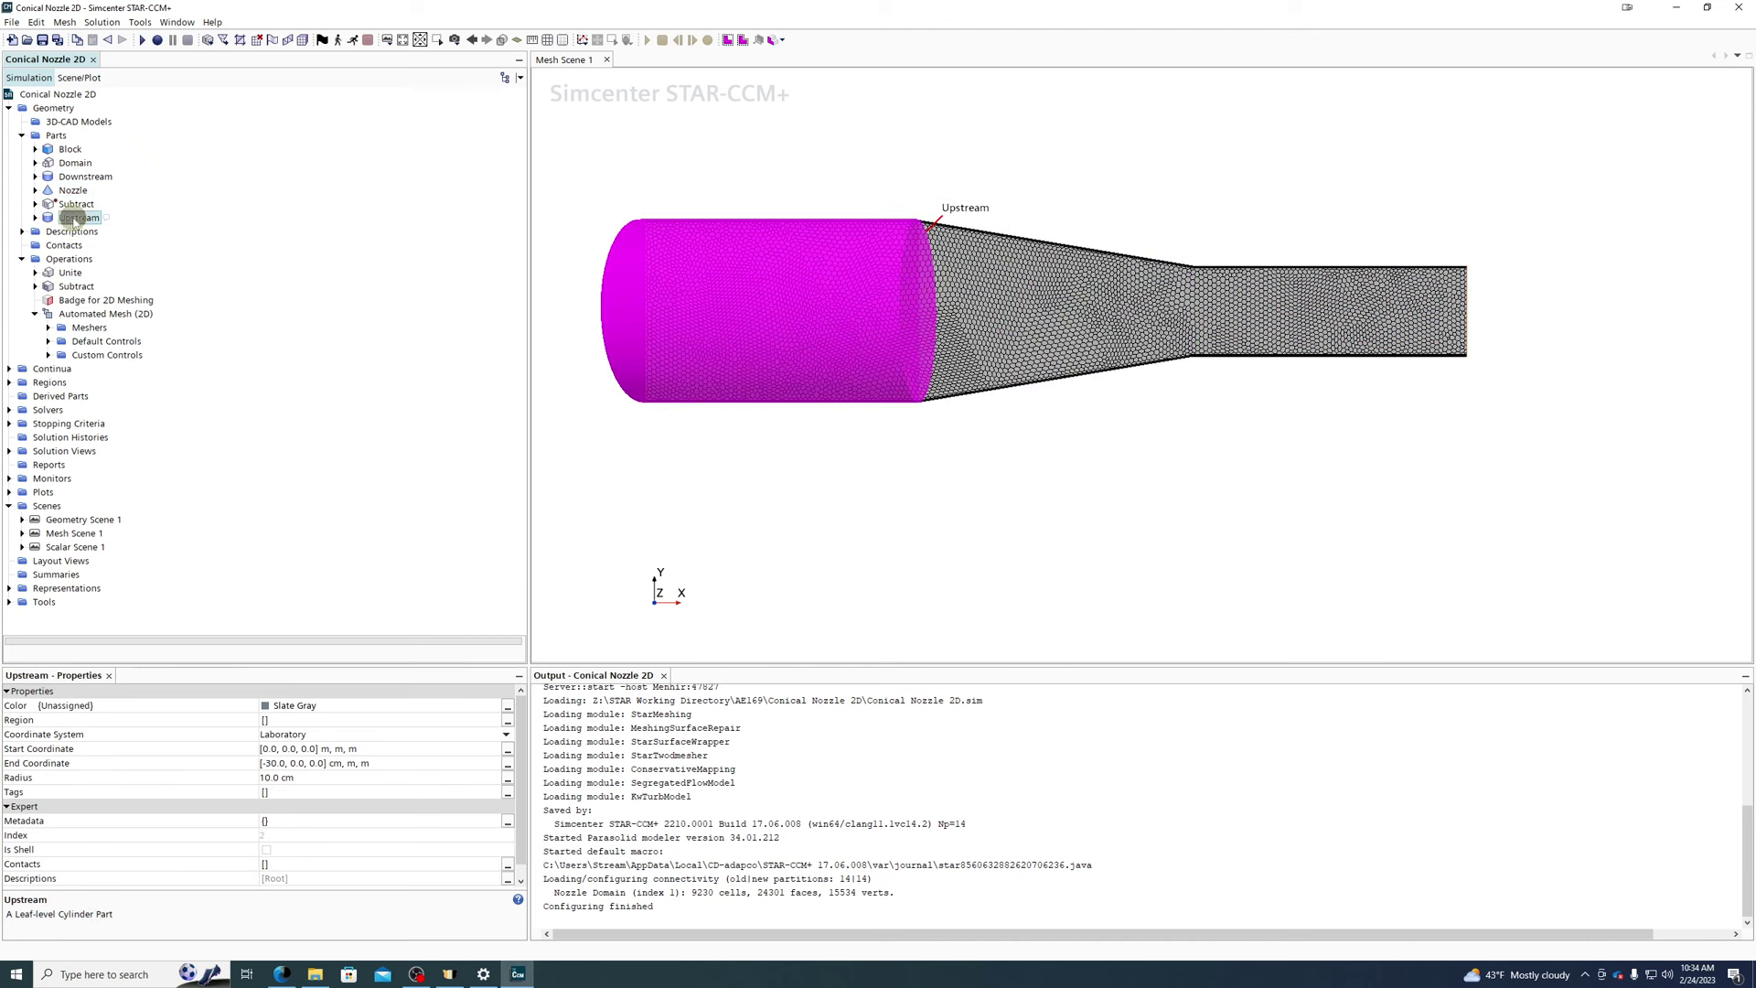
{"action": "left_click", "coordinate": [66, 150]}
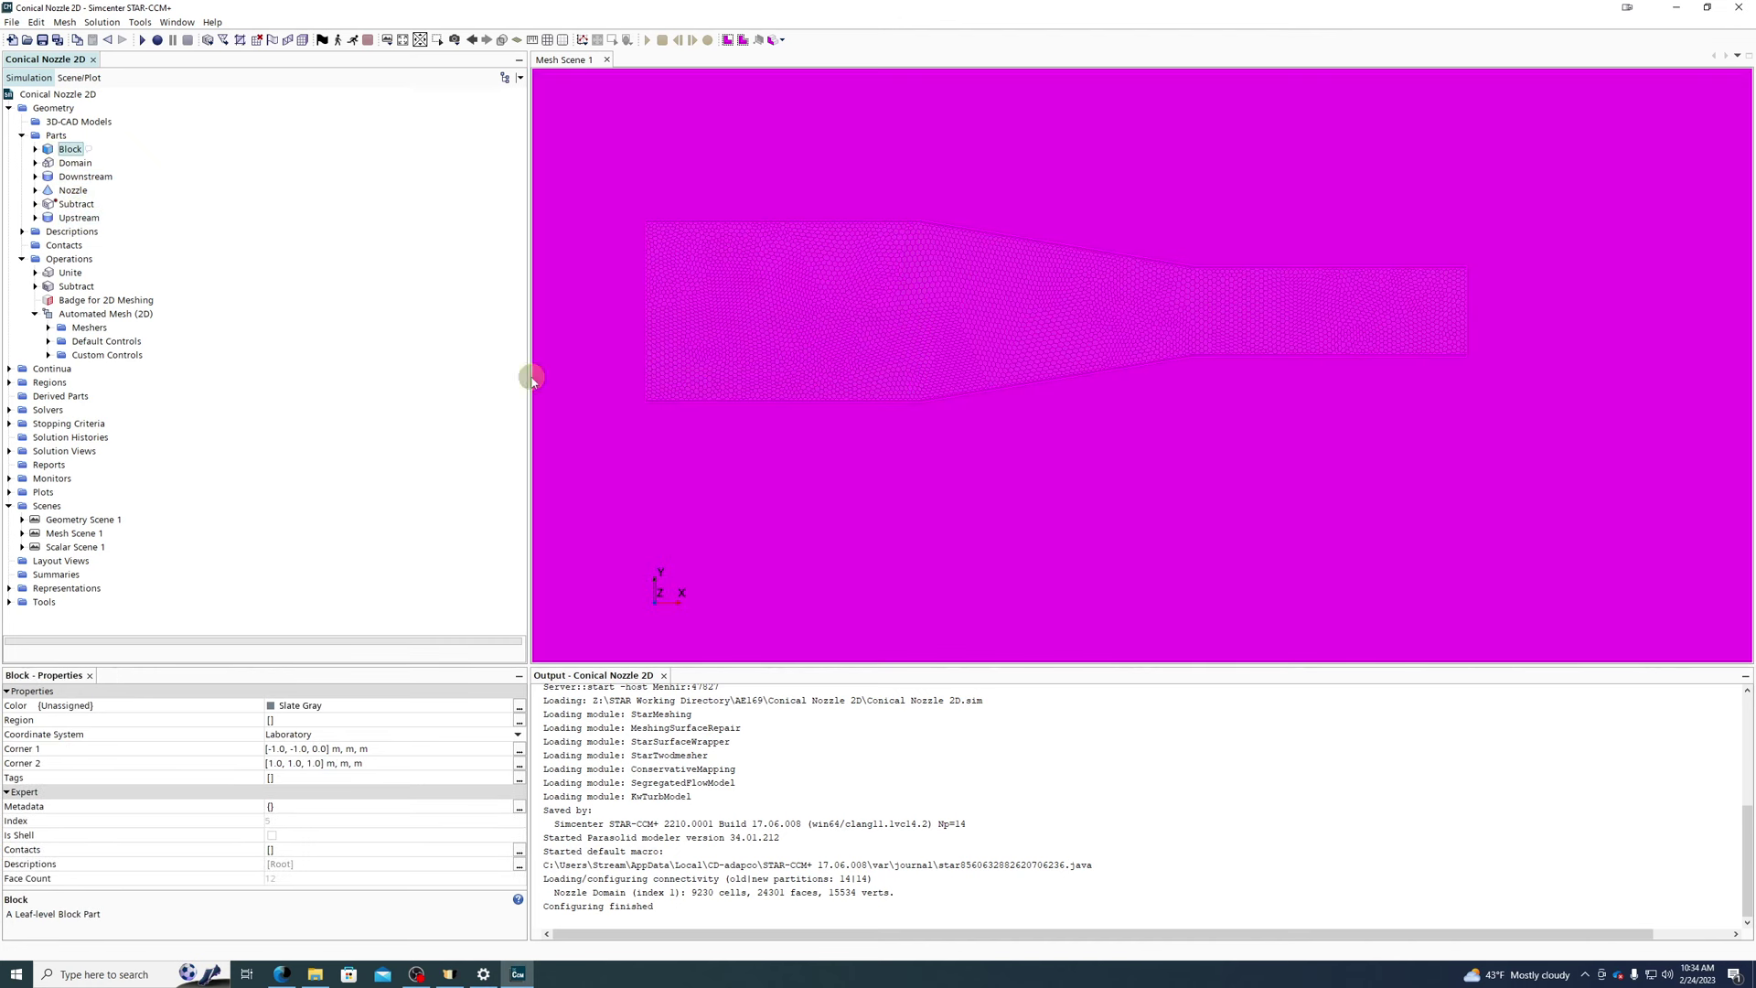
- Rename the Subtract part as 2D_Domain
{"action": "left_click", "coordinate": [73, 204]}
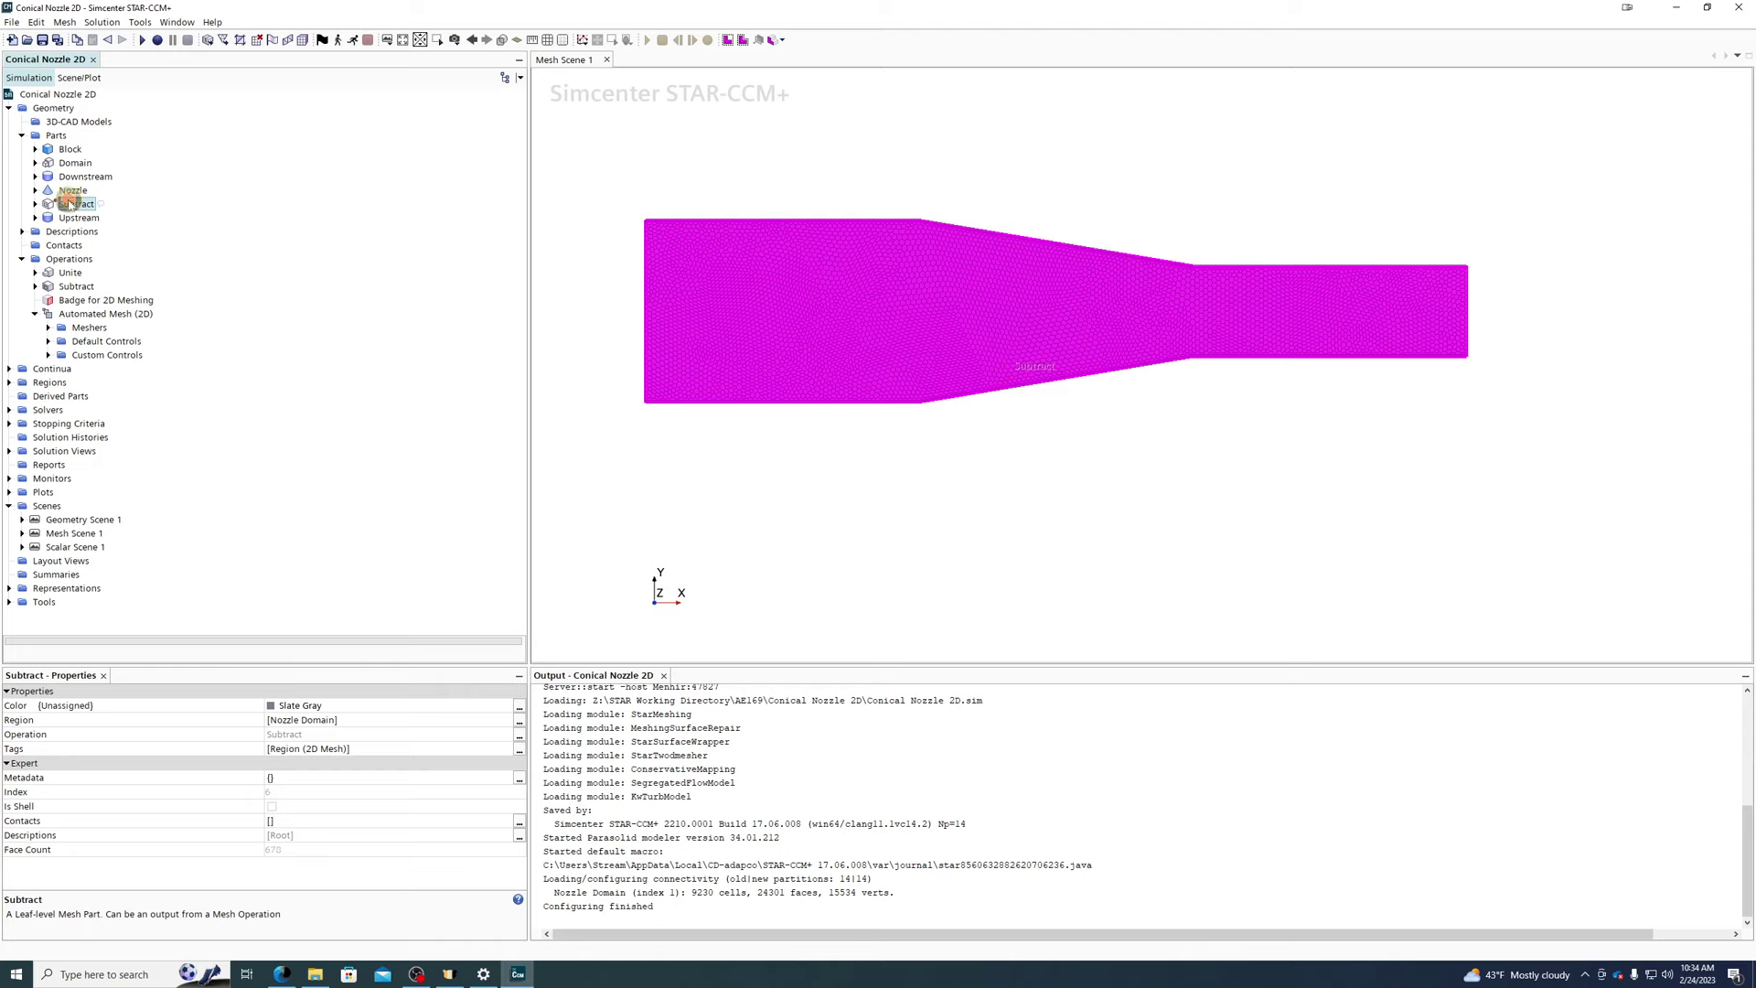
{"action": "right_click", "coordinate": [69, 204]}
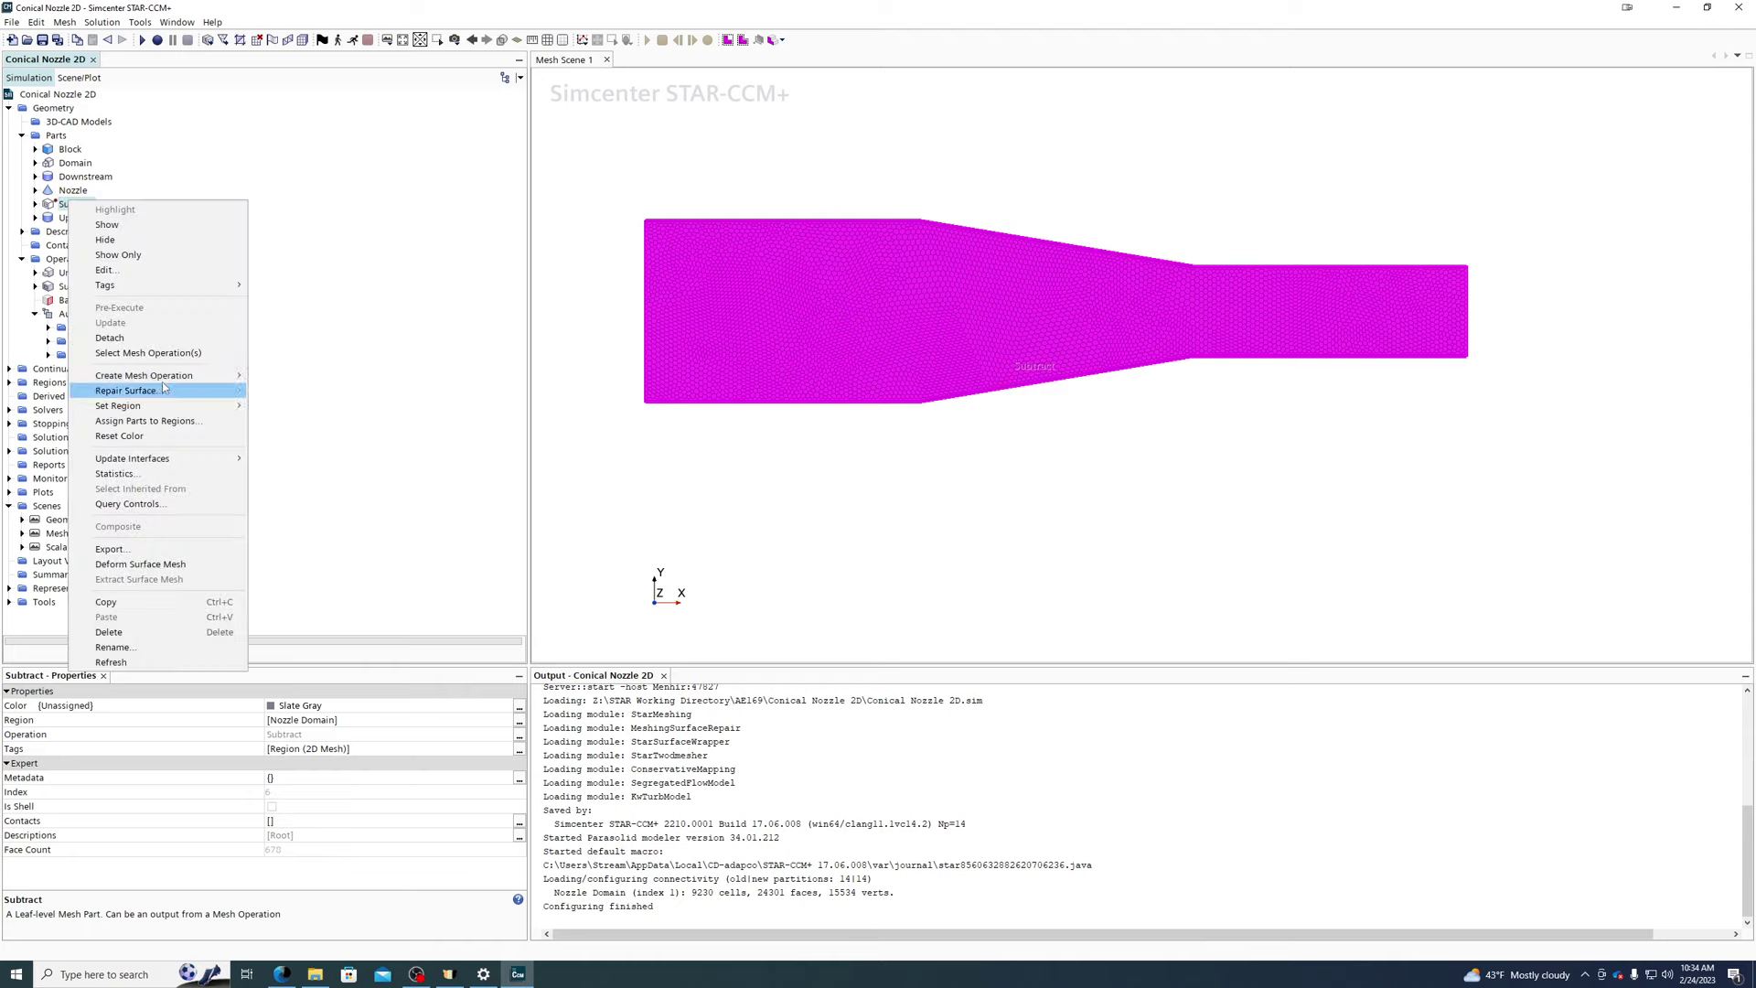
{"action": "left_click", "coordinate": [153, 647]}
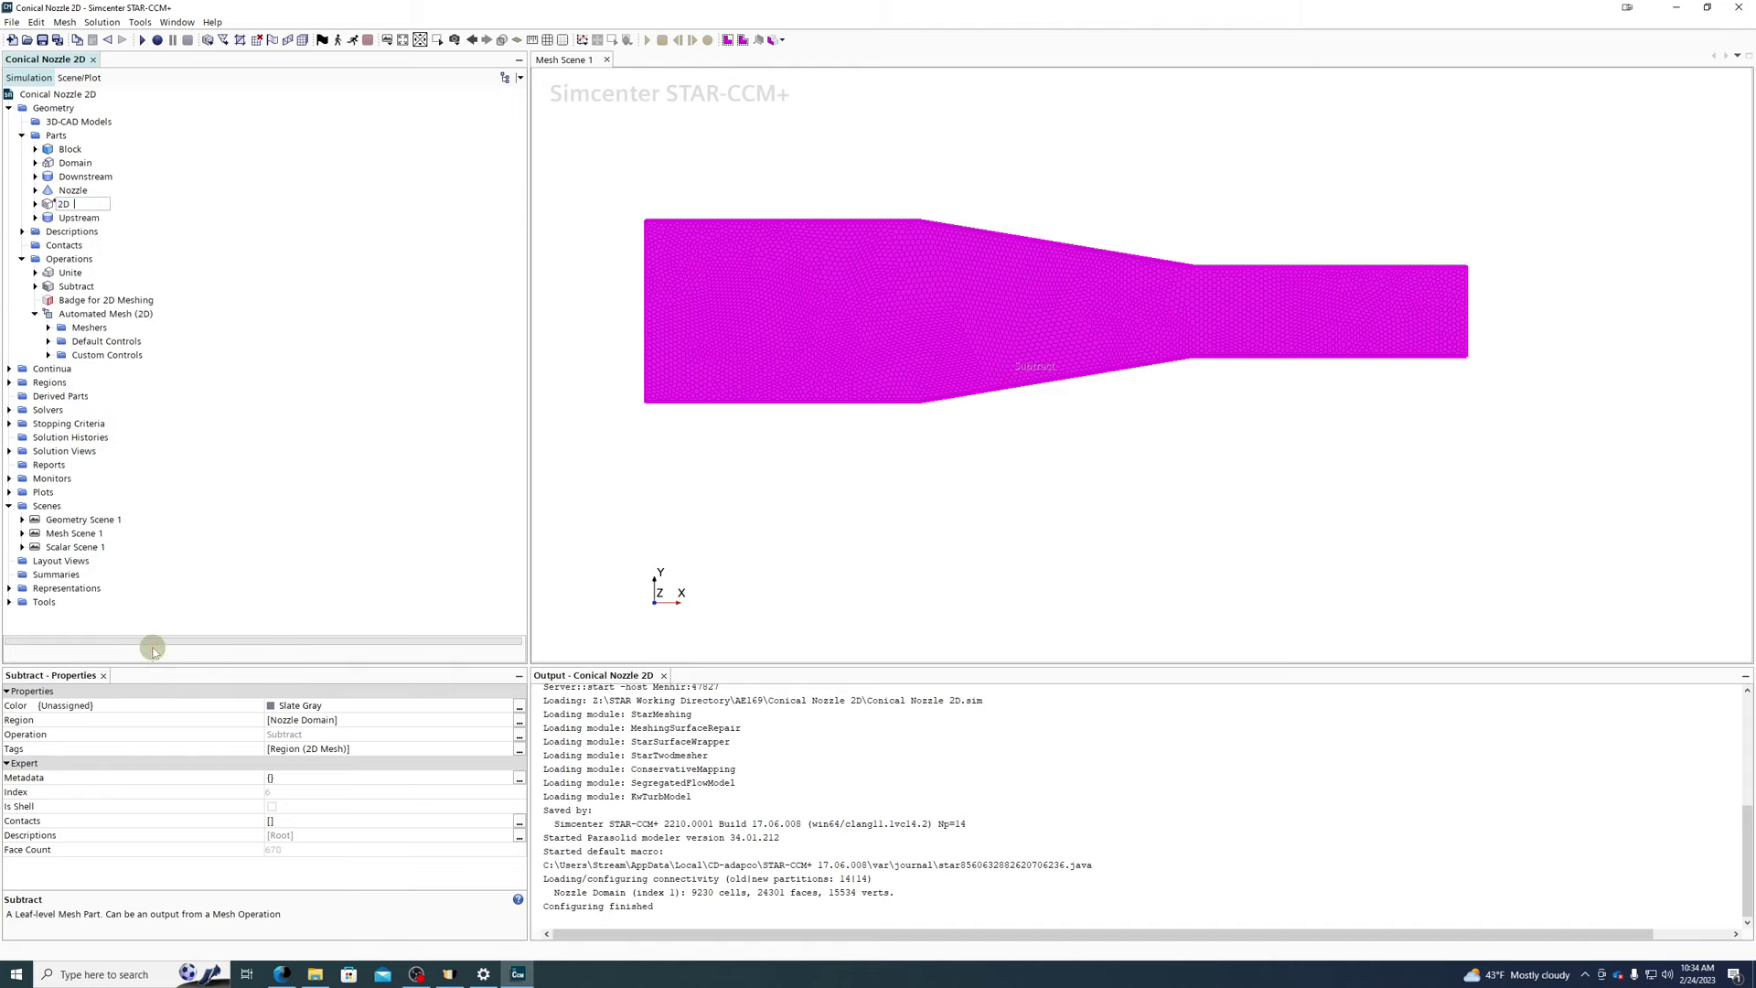
{"action": "type", "text": "2D_Domain"}
{"action": "key", "text": "Return"}
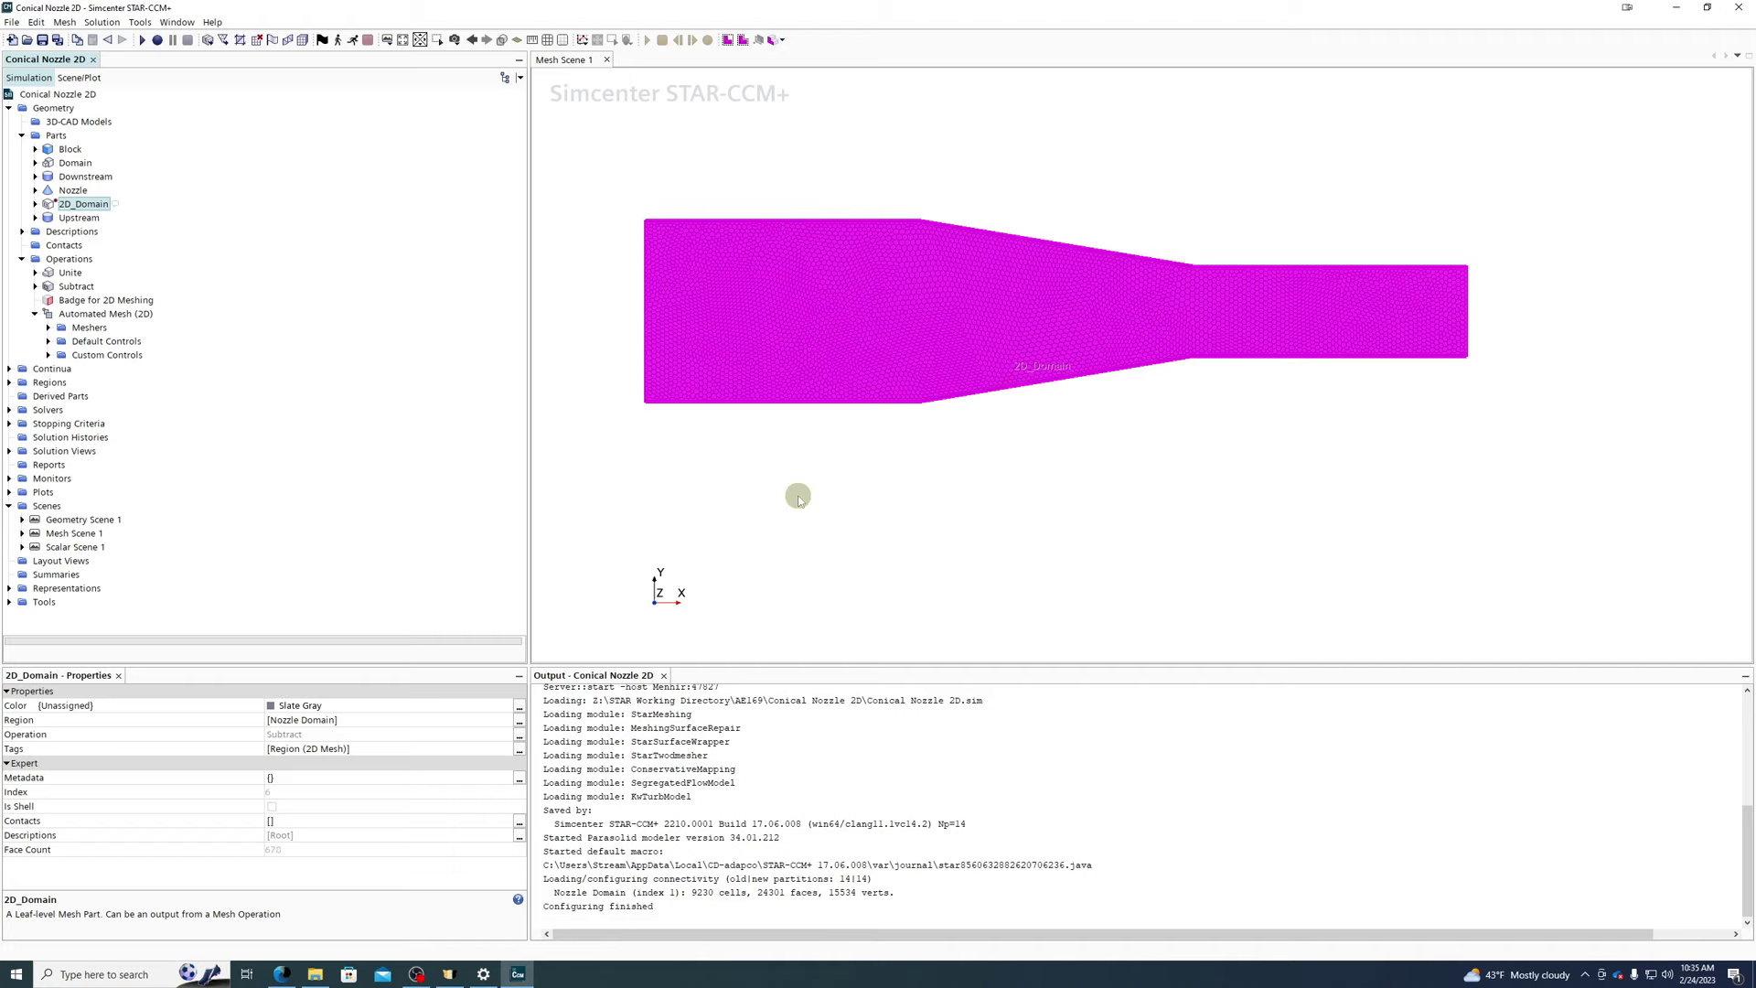
- Clear the output log and remove the highlight from the mesh scene
{"action": "right_click", "coordinate": [913, 760]}
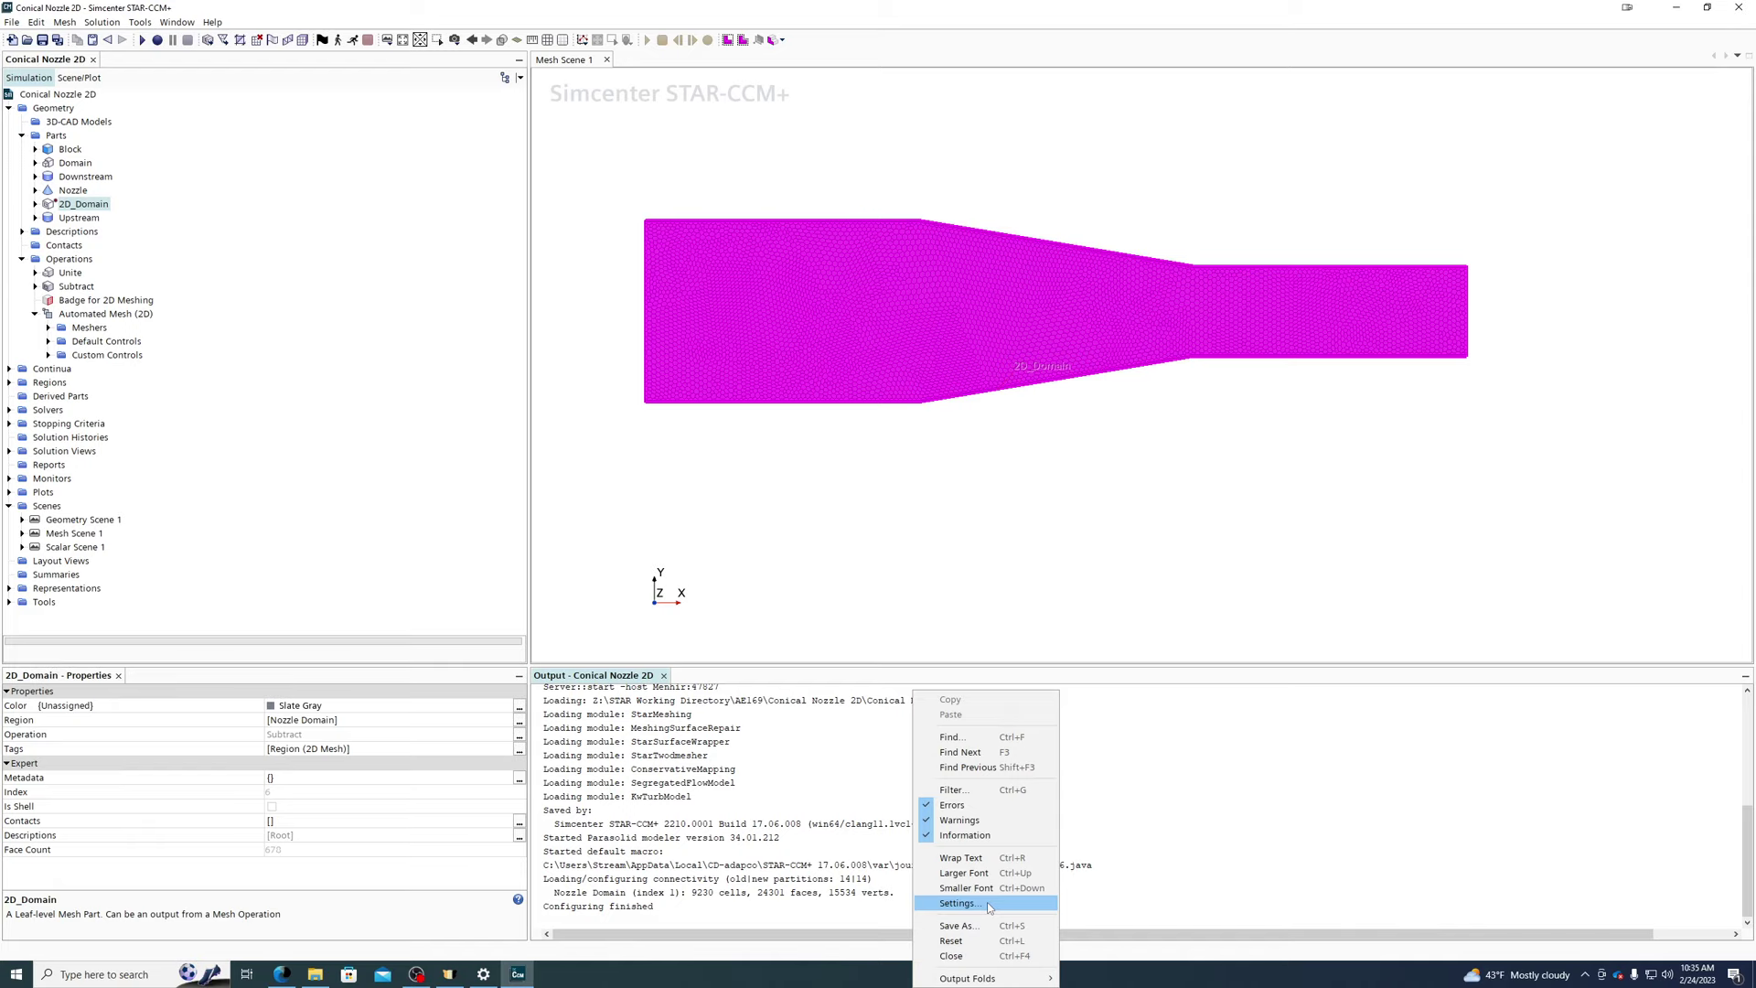
{"action": "left_click", "coordinate": [951, 940]}
{"action": "left_click", "coordinate": [933, 534]}
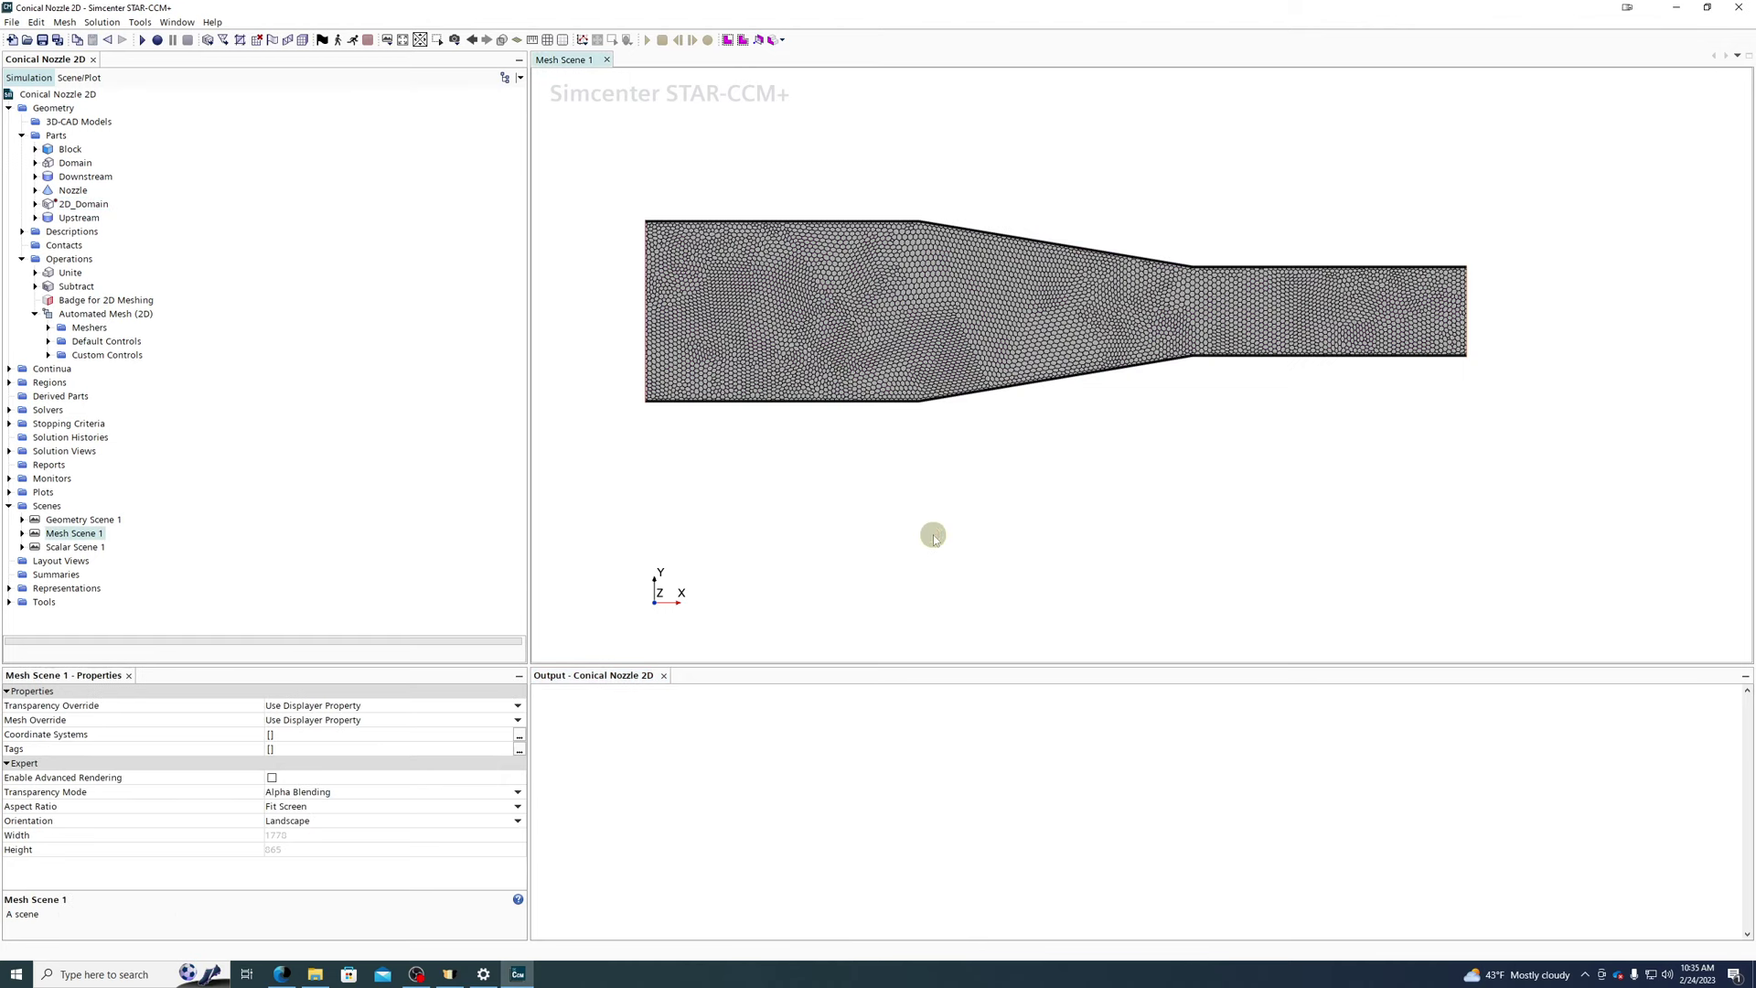
- Measure the distance between two points in the wide upstream section of the mesh and check both points' coordinates in the report
{"action": "middle_click_drag", "start_coordinate": [708, 245], "coordinate": [757, 249]}
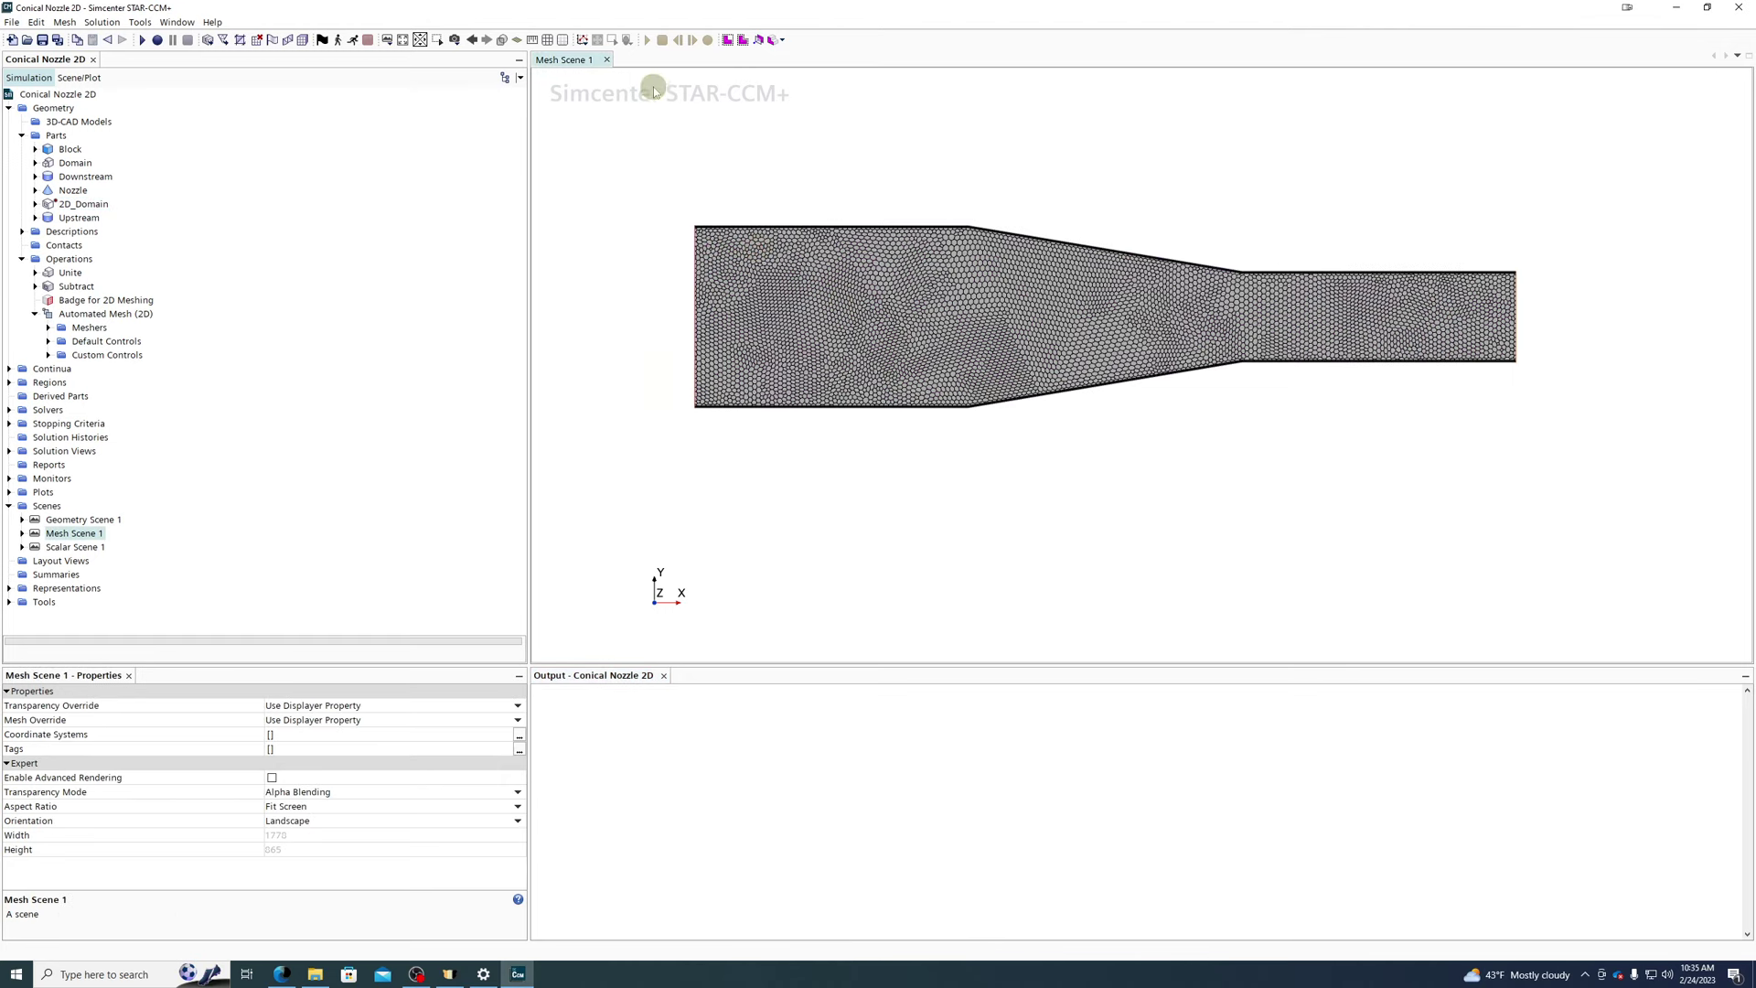
{"action": "left_click", "coordinate": [533, 41]}
{"action": "left_click", "coordinate": [731, 240]}
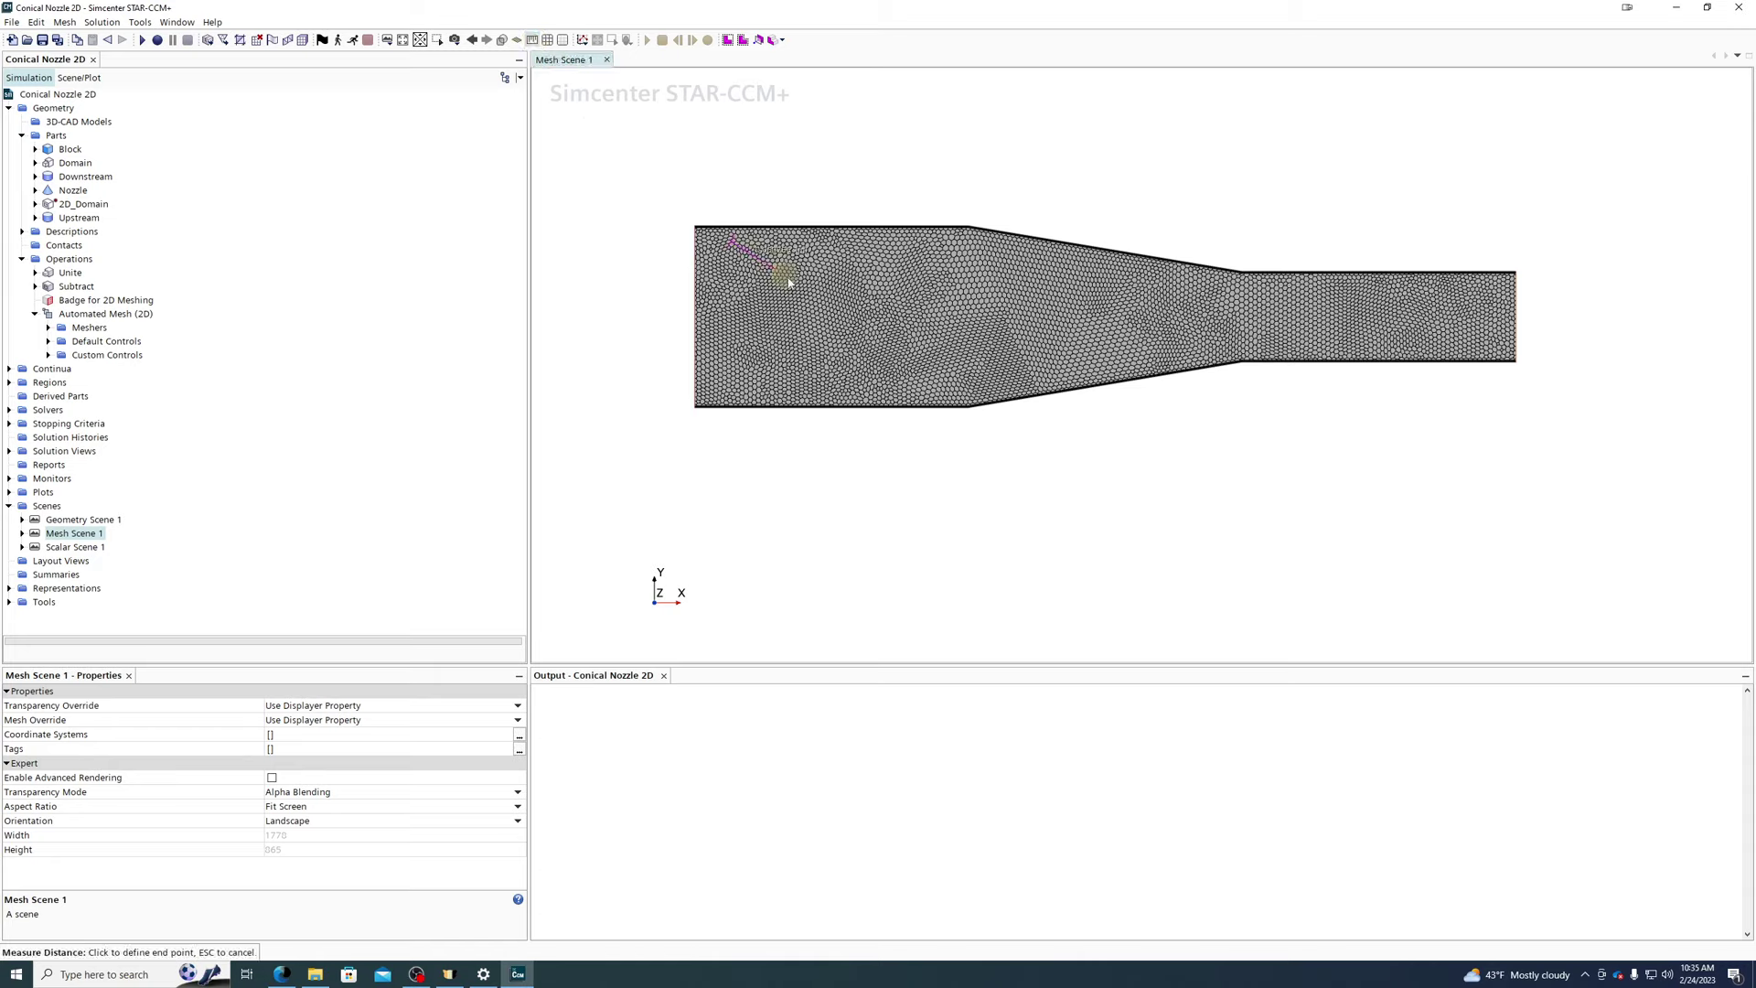
{"action": "left_click", "coordinate": [943, 359]}
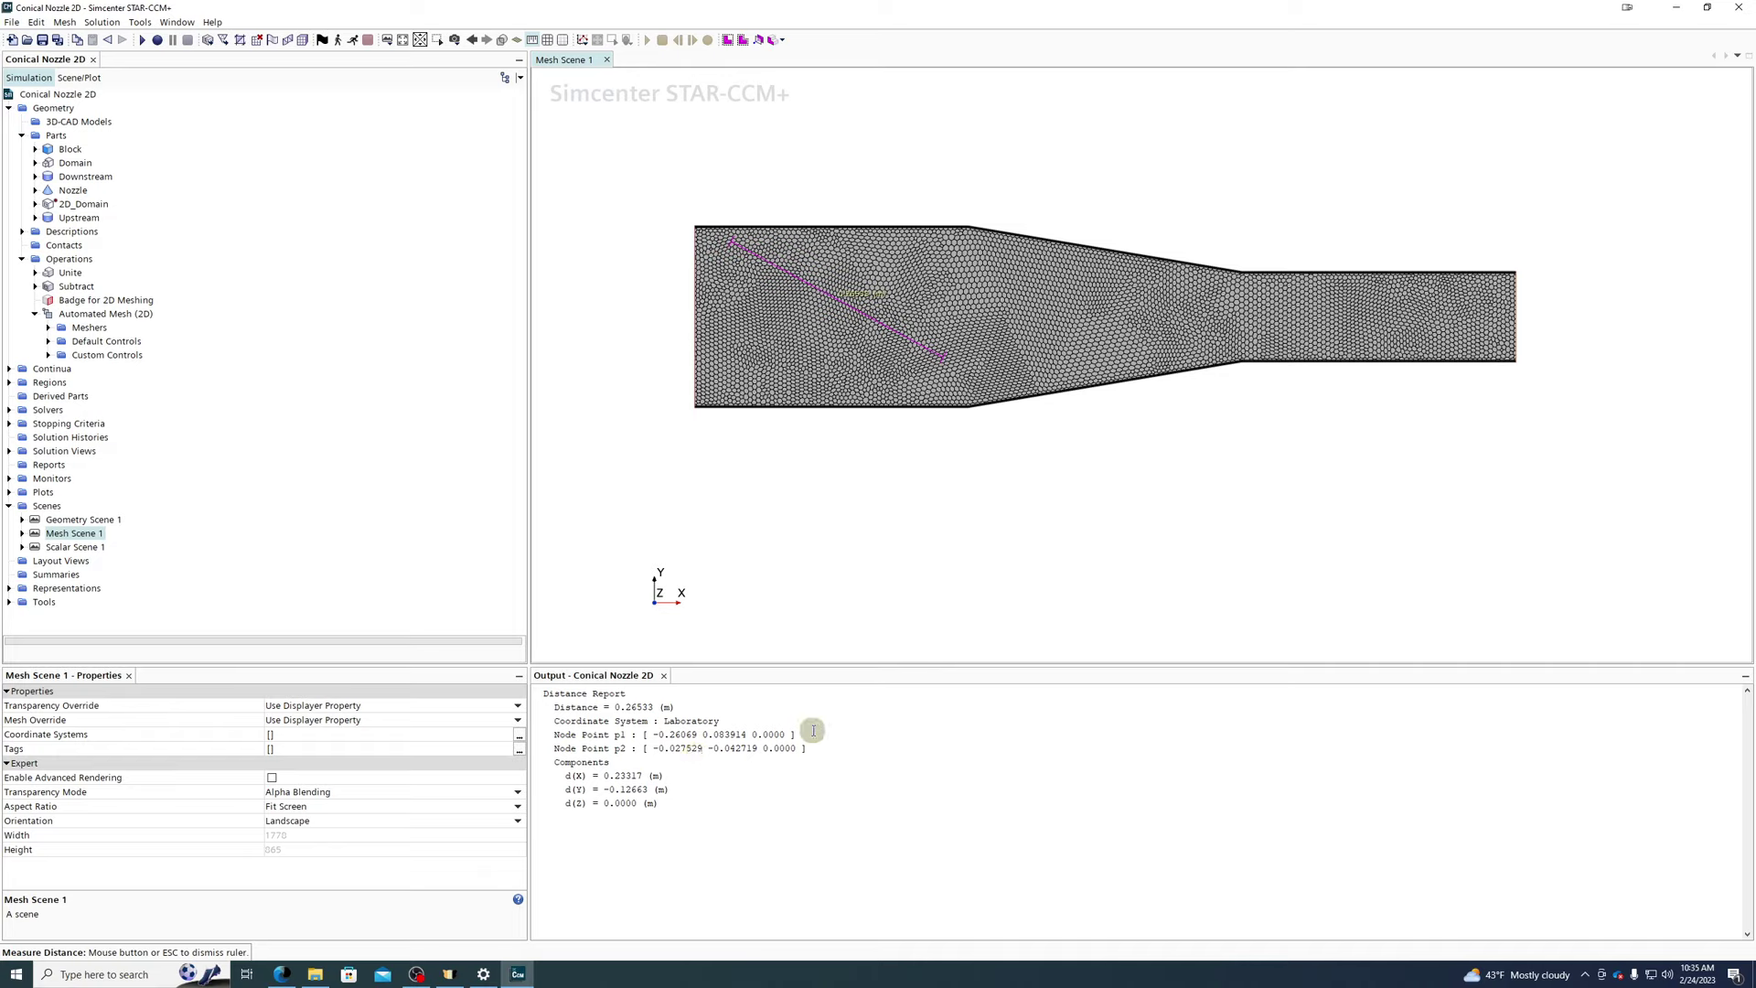
{"action": "left_click_drag", "start_coordinate": [800, 734], "coordinate": [540, 735]}
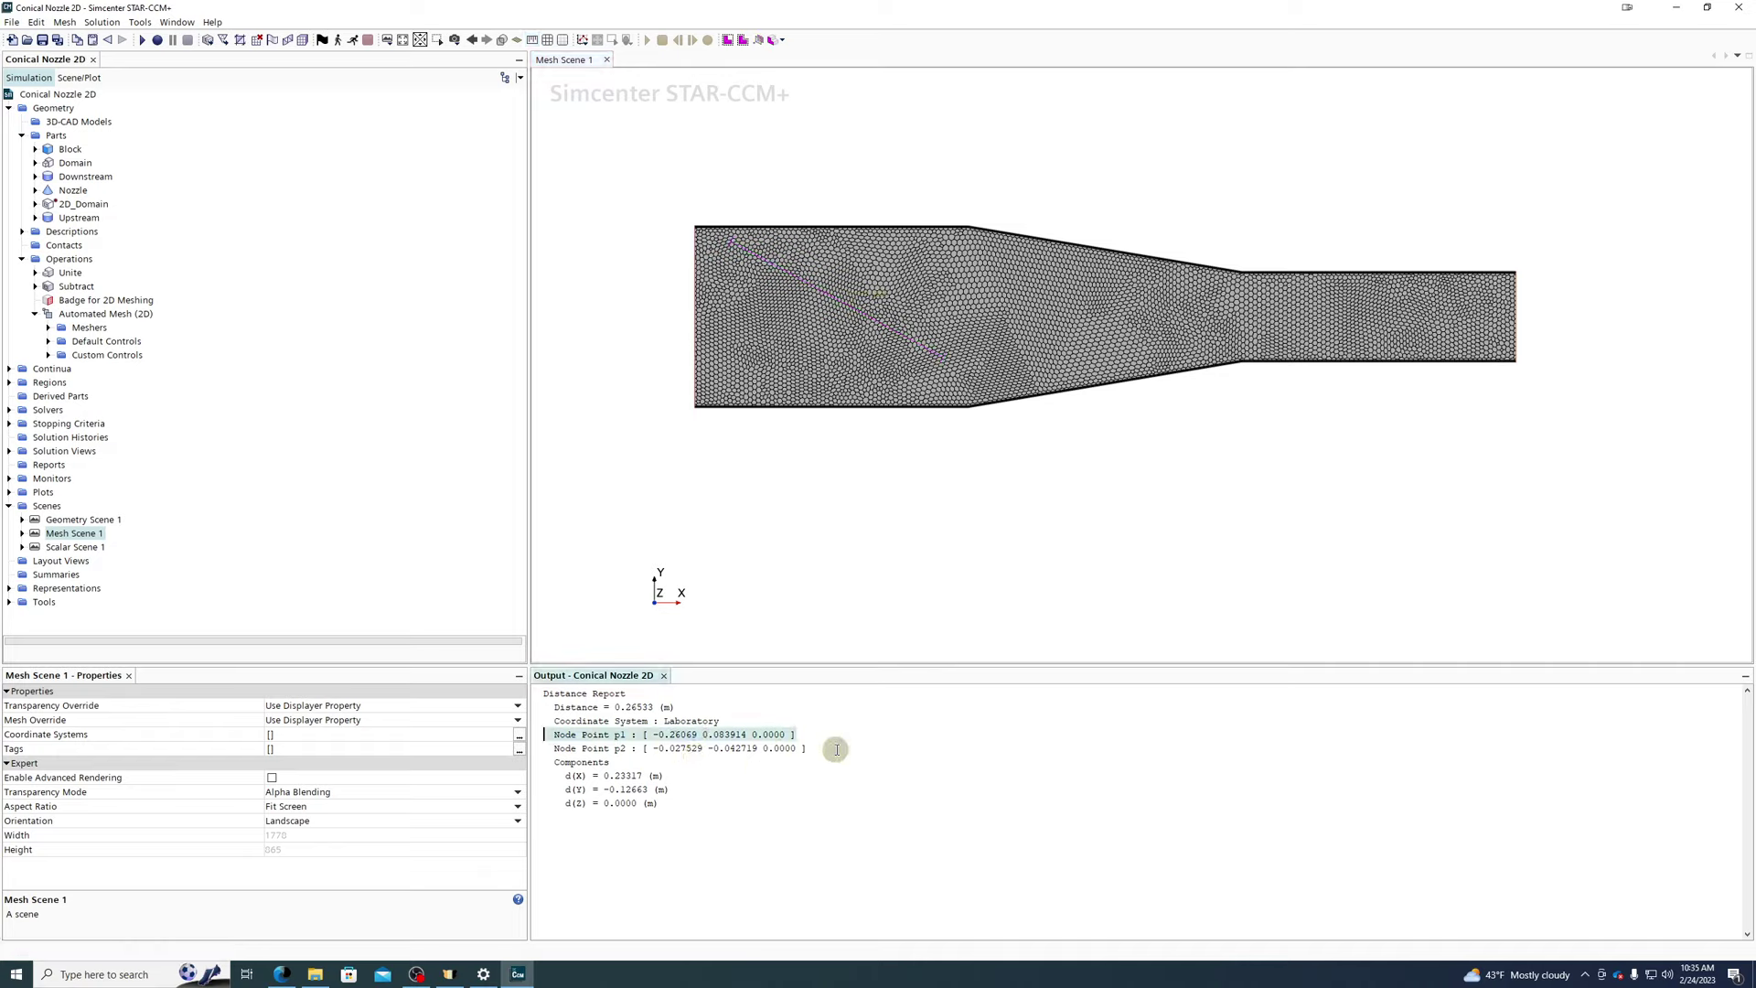
{"action": "left_click_drag", "start_coordinate": [807, 748], "coordinate": [549, 748]}
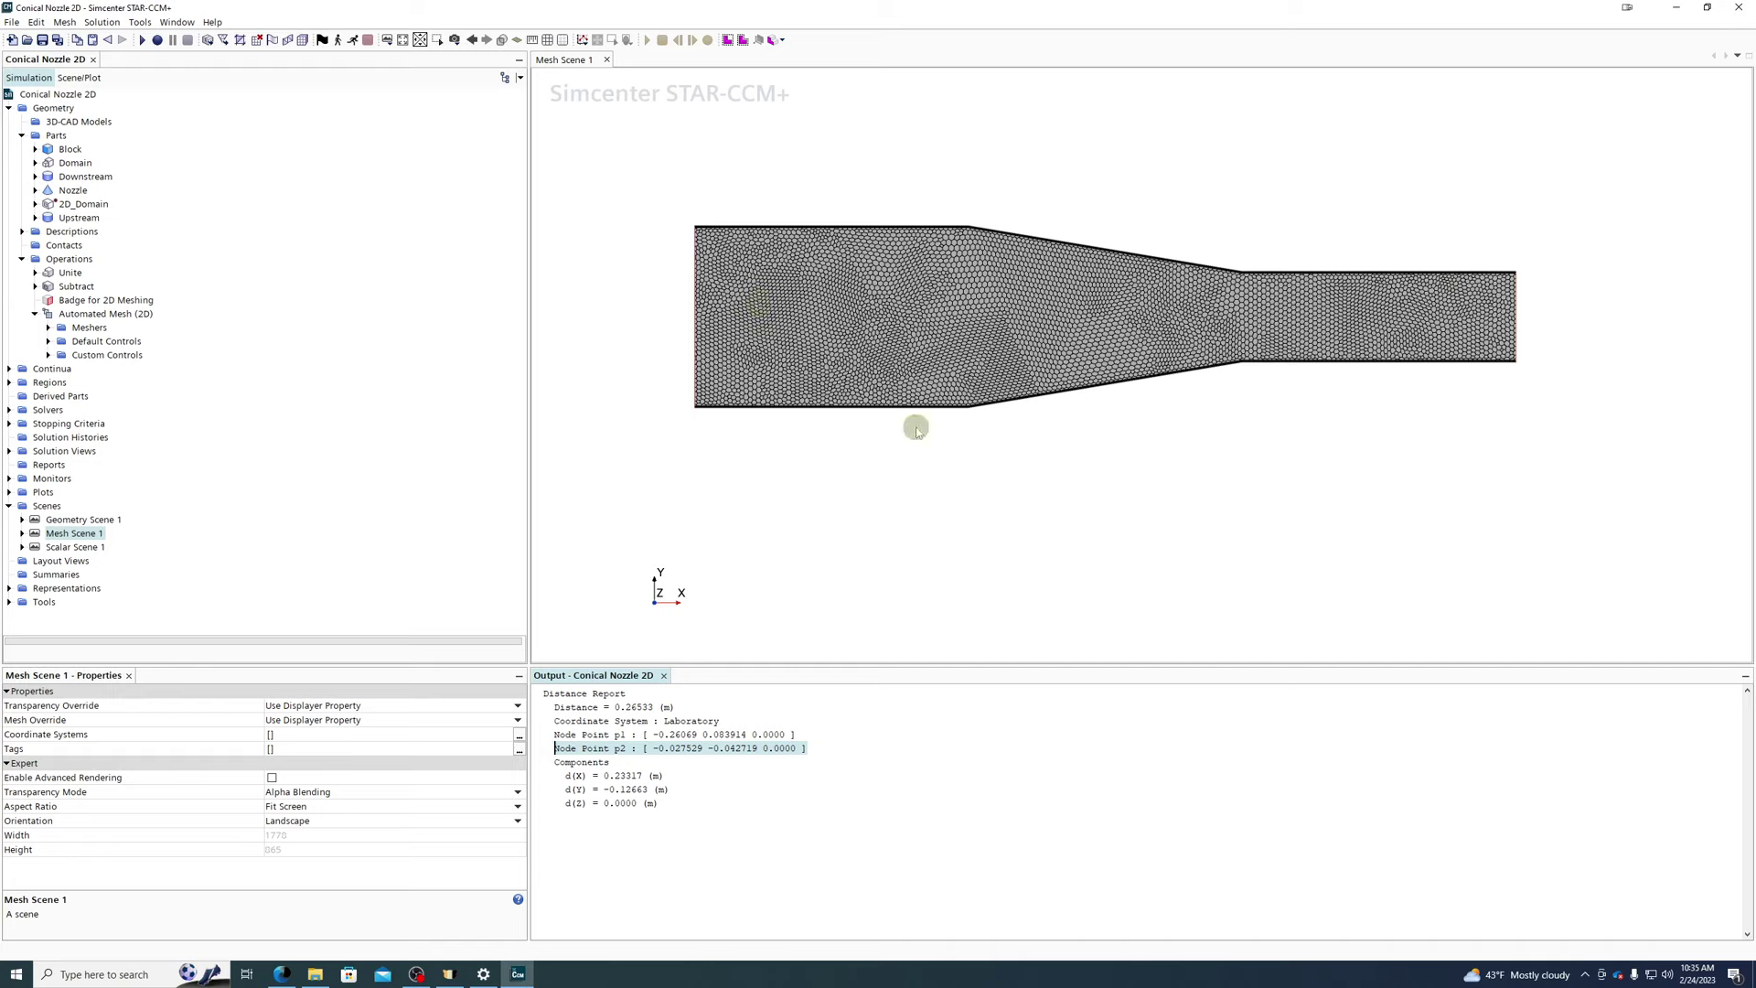
- Examine the Badge for 2D Meshing operation, where such an operation is created, and its 2D_Domain input part
{"action": "left_click", "coordinate": [108, 300]}
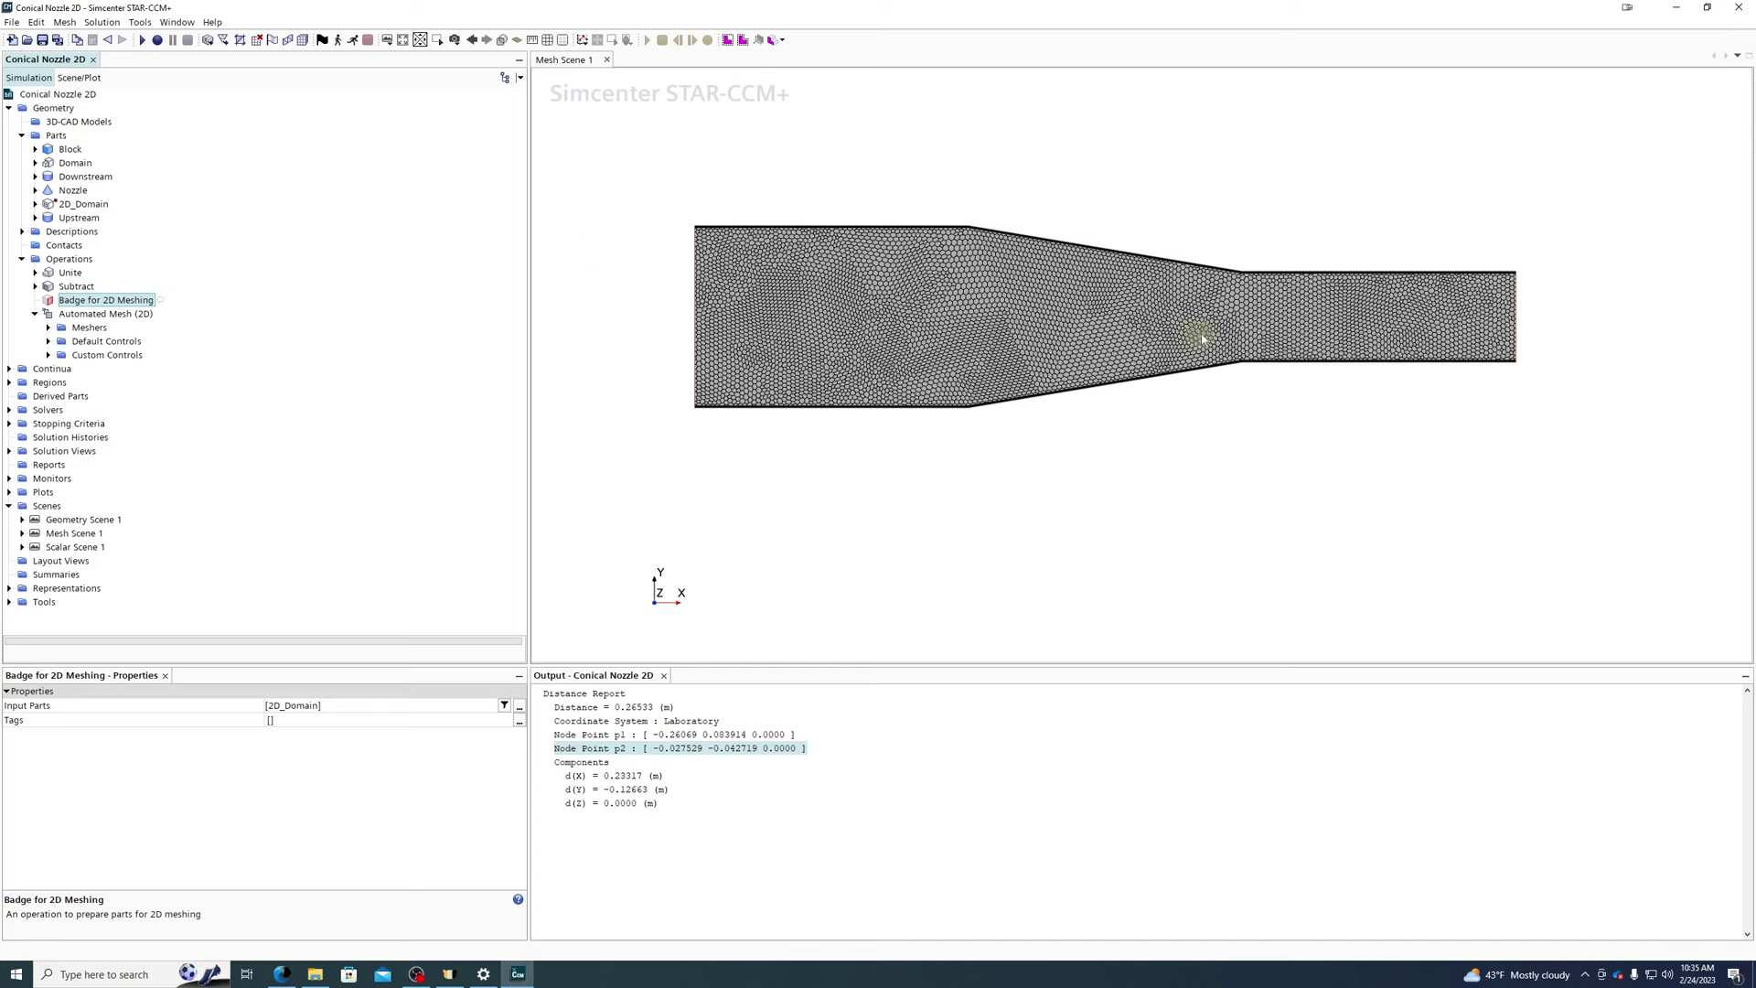
{"action": "right_click", "coordinate": [82, 259]}
{"action": "mouse_move", "coordinate": [100, 268]}
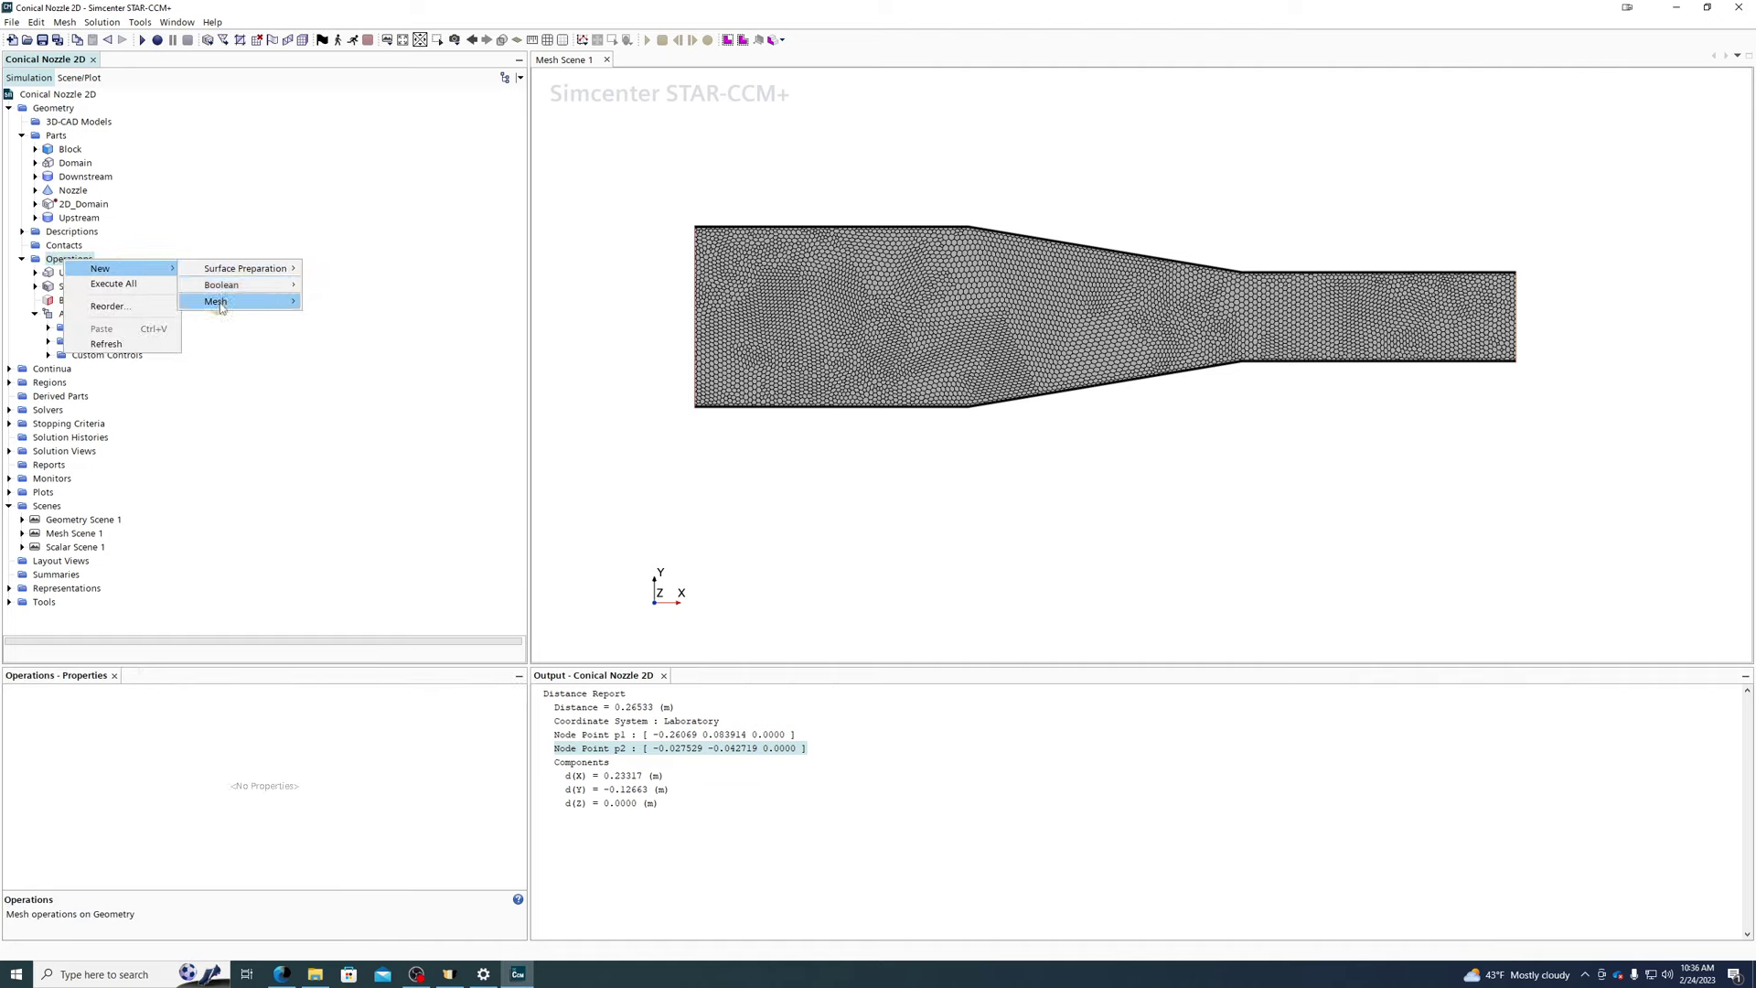
{"action": "mouse_move", "coordinate": [216, 301]}
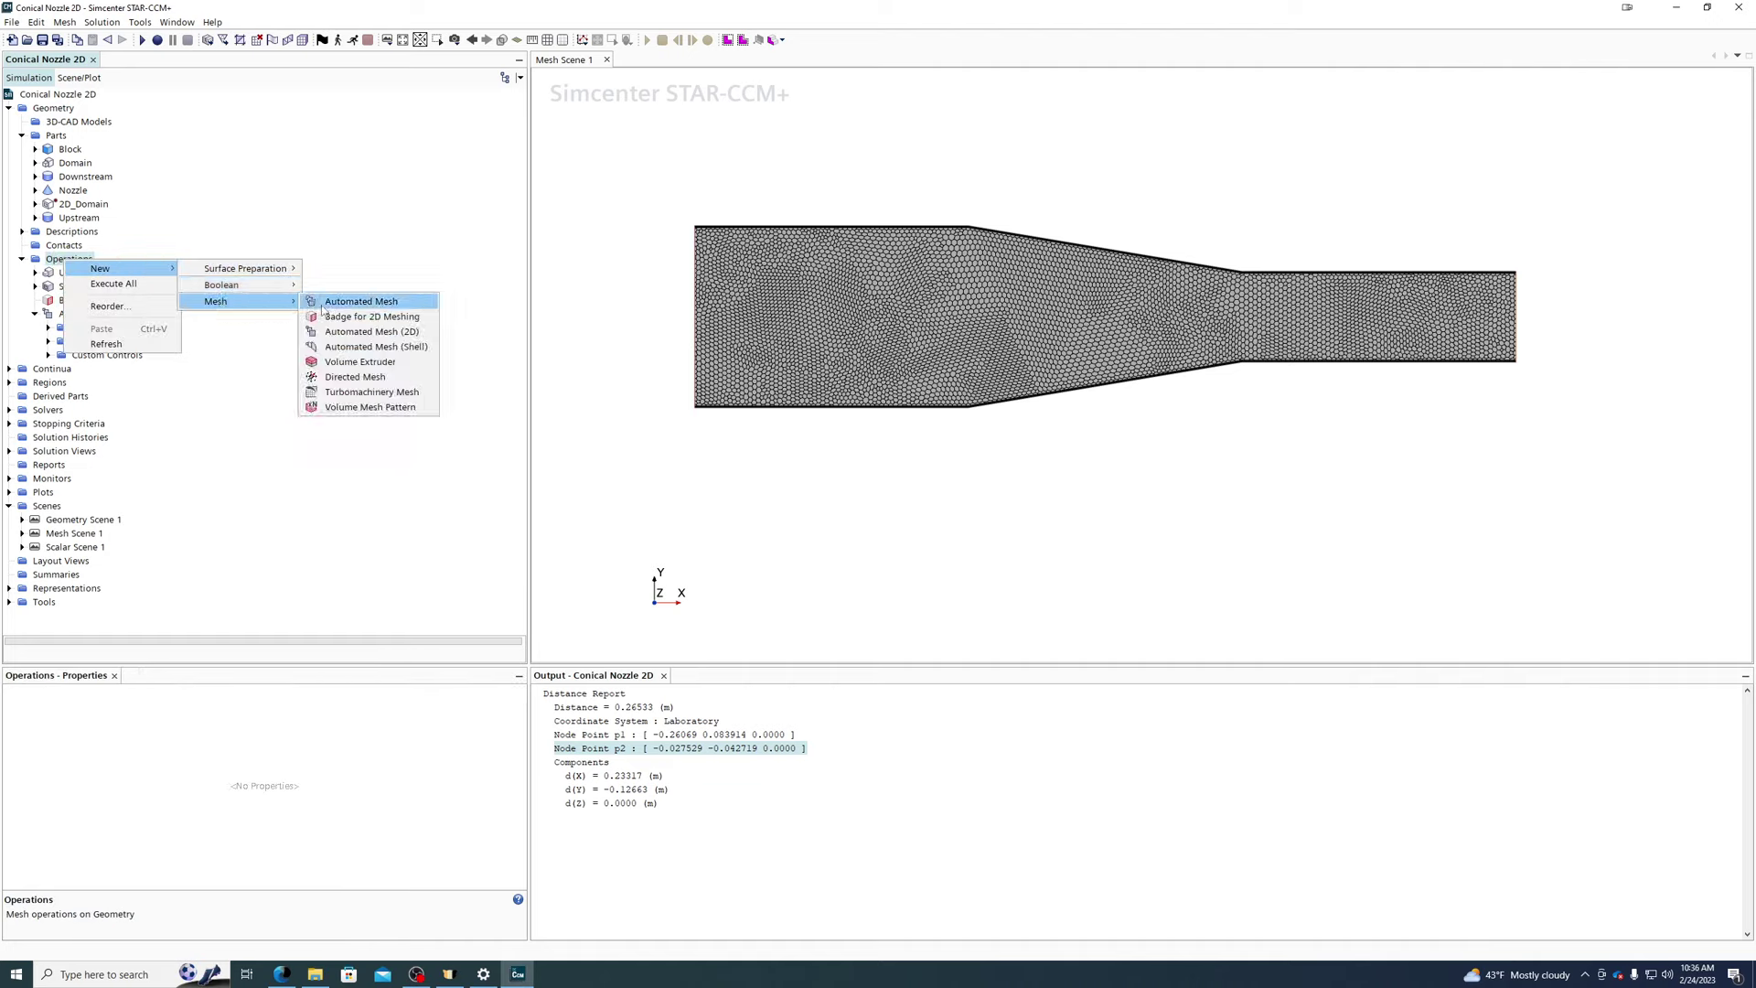
{"action": "left_click", "coordinate": [414, 316]}
{"action": "left_click", "coordinate": [82, 301]}
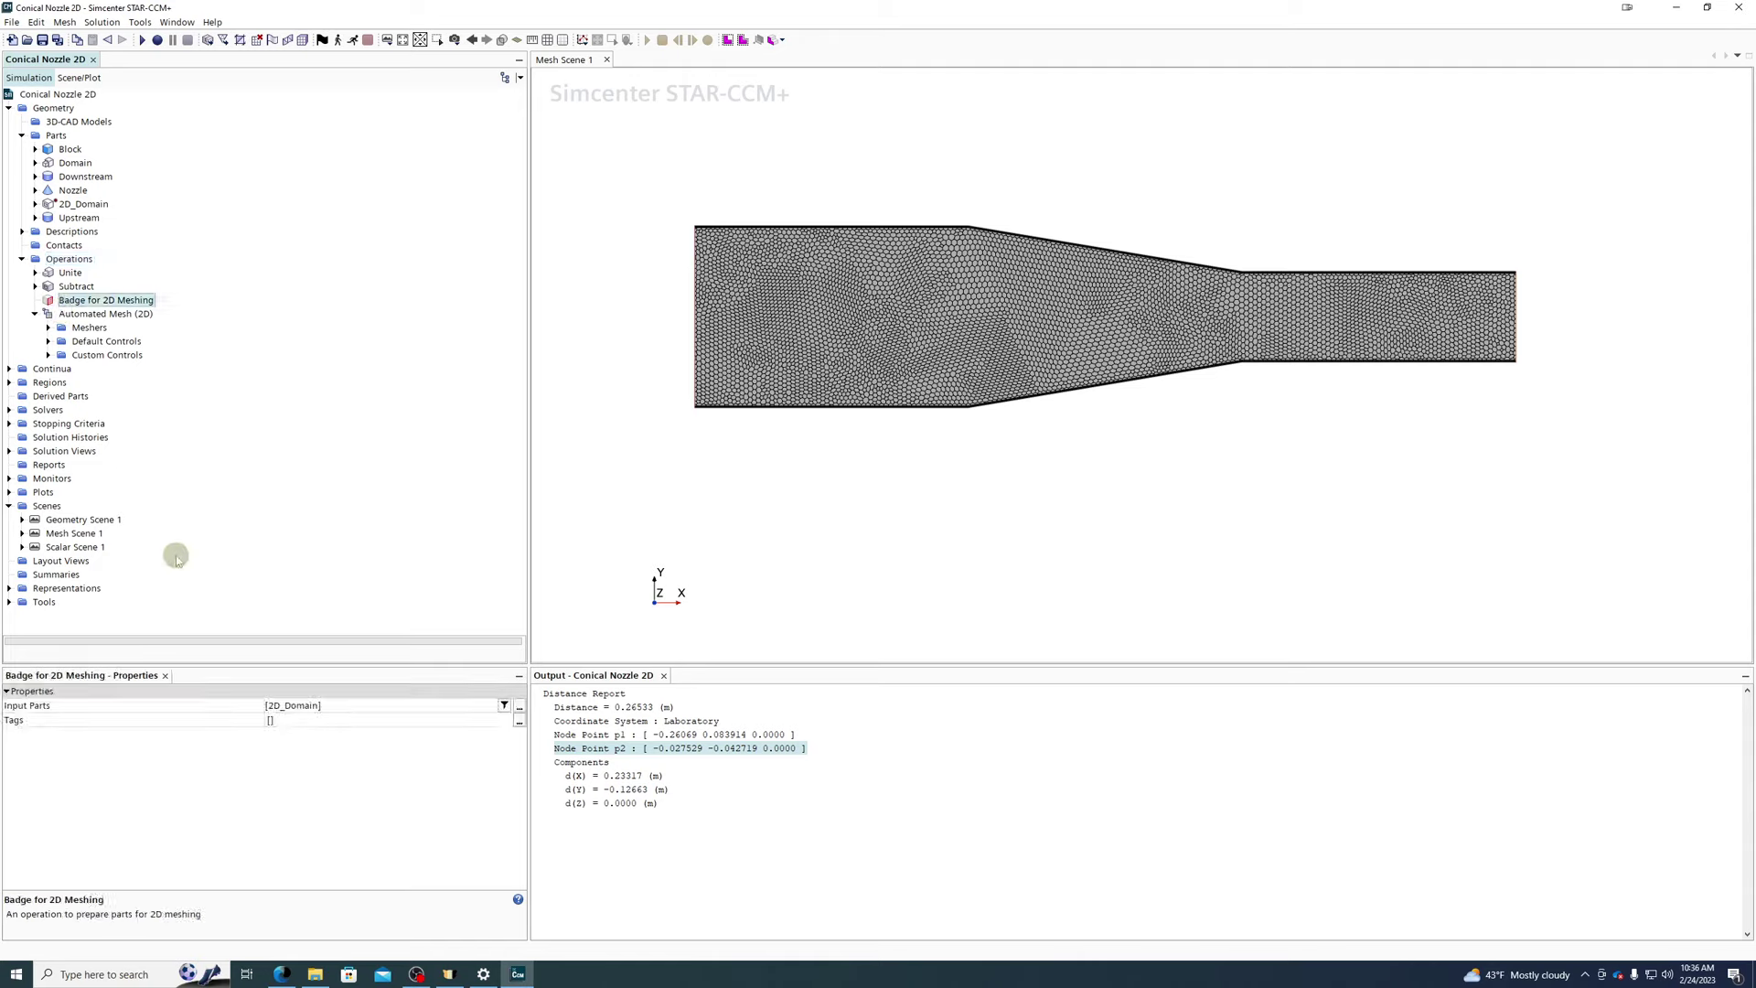
{"action": "left_click", "coordinate": [335, 706]}
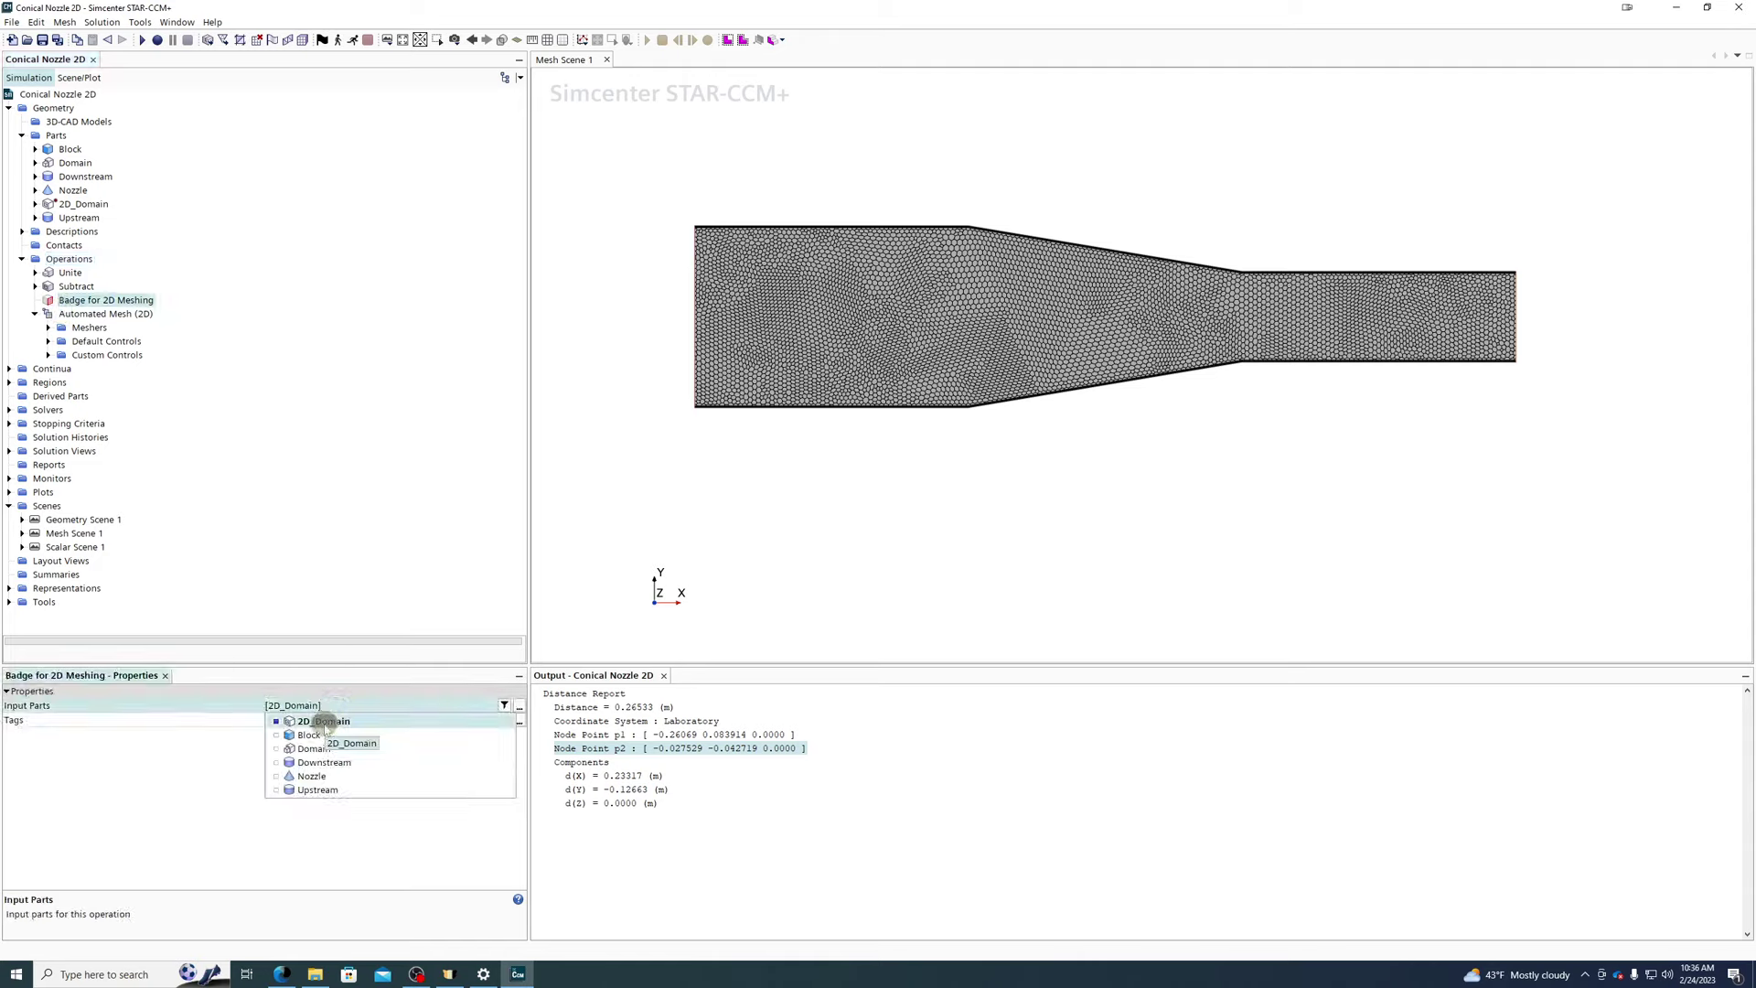
{"action": "left_click", "coordinate": [325, 723]}
{"action": "left_click", "coordinate": [330, 565]}
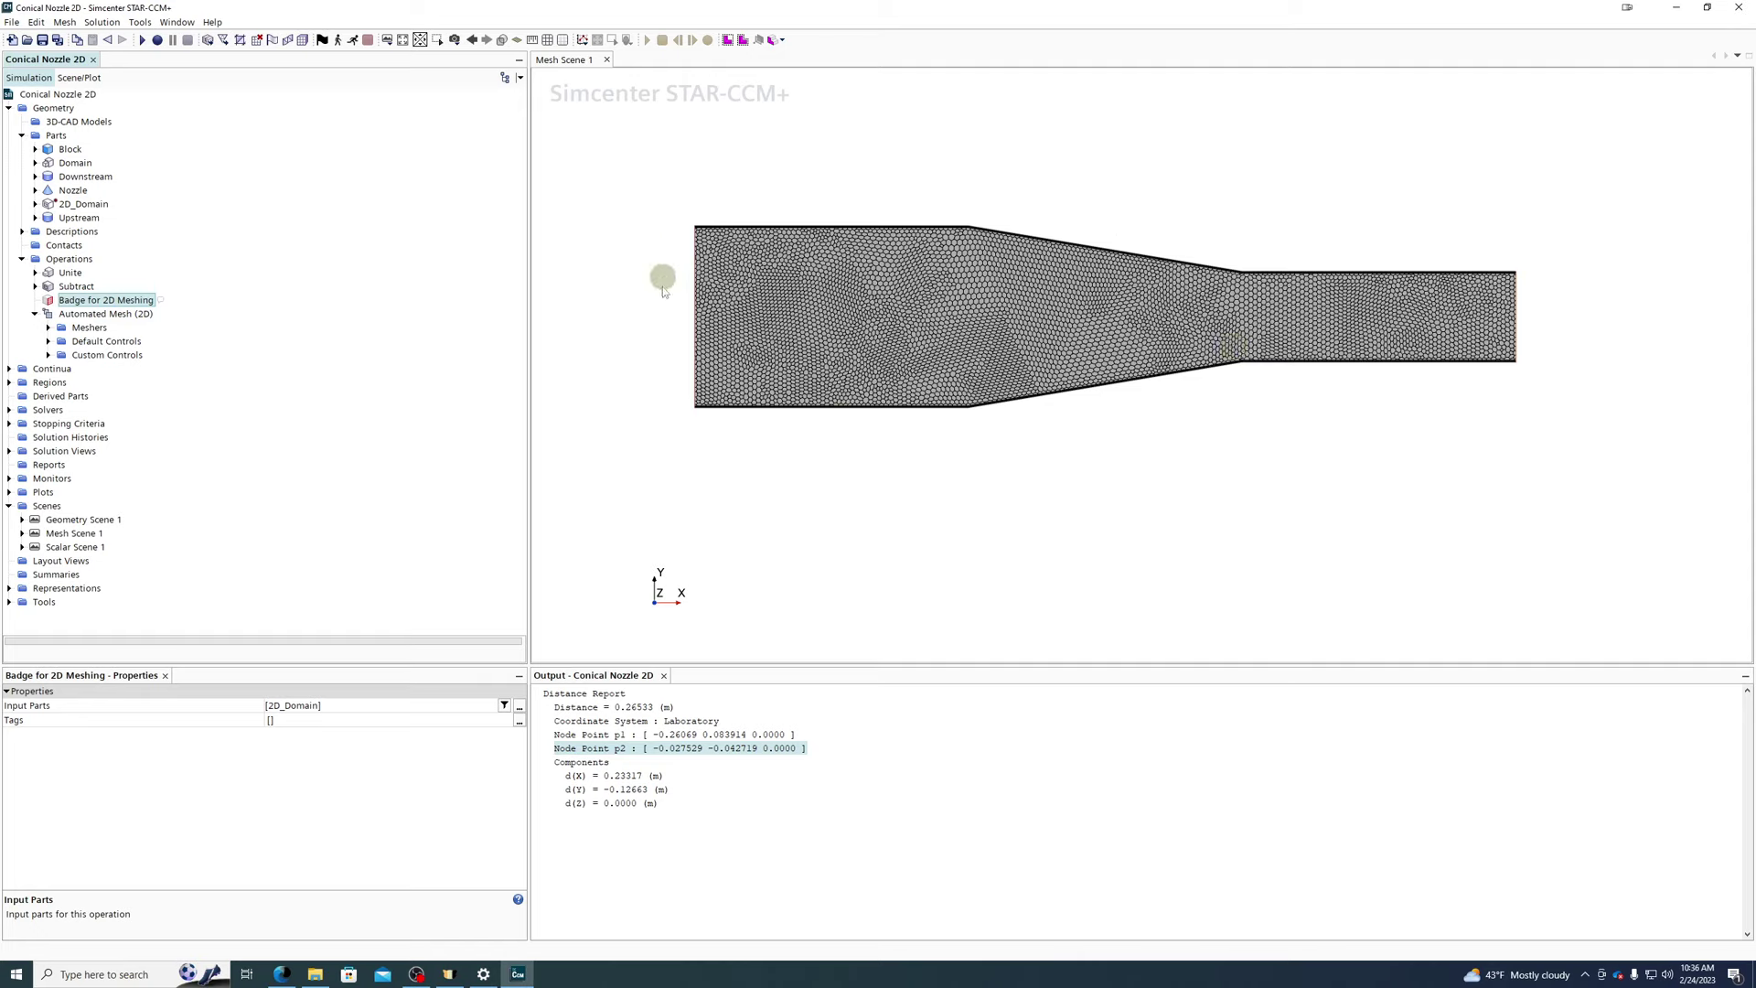
{"action": "right_click", "coordinate": [92, 305]}
{"action": "left_click", "coordinate": [188, 273]}
- Set the Nozzle part's end radius to 6 cm
{"action": "left_click", "coordinate": [66, 192]}
{"action": "left_click", "coordinate": [307, 792]}
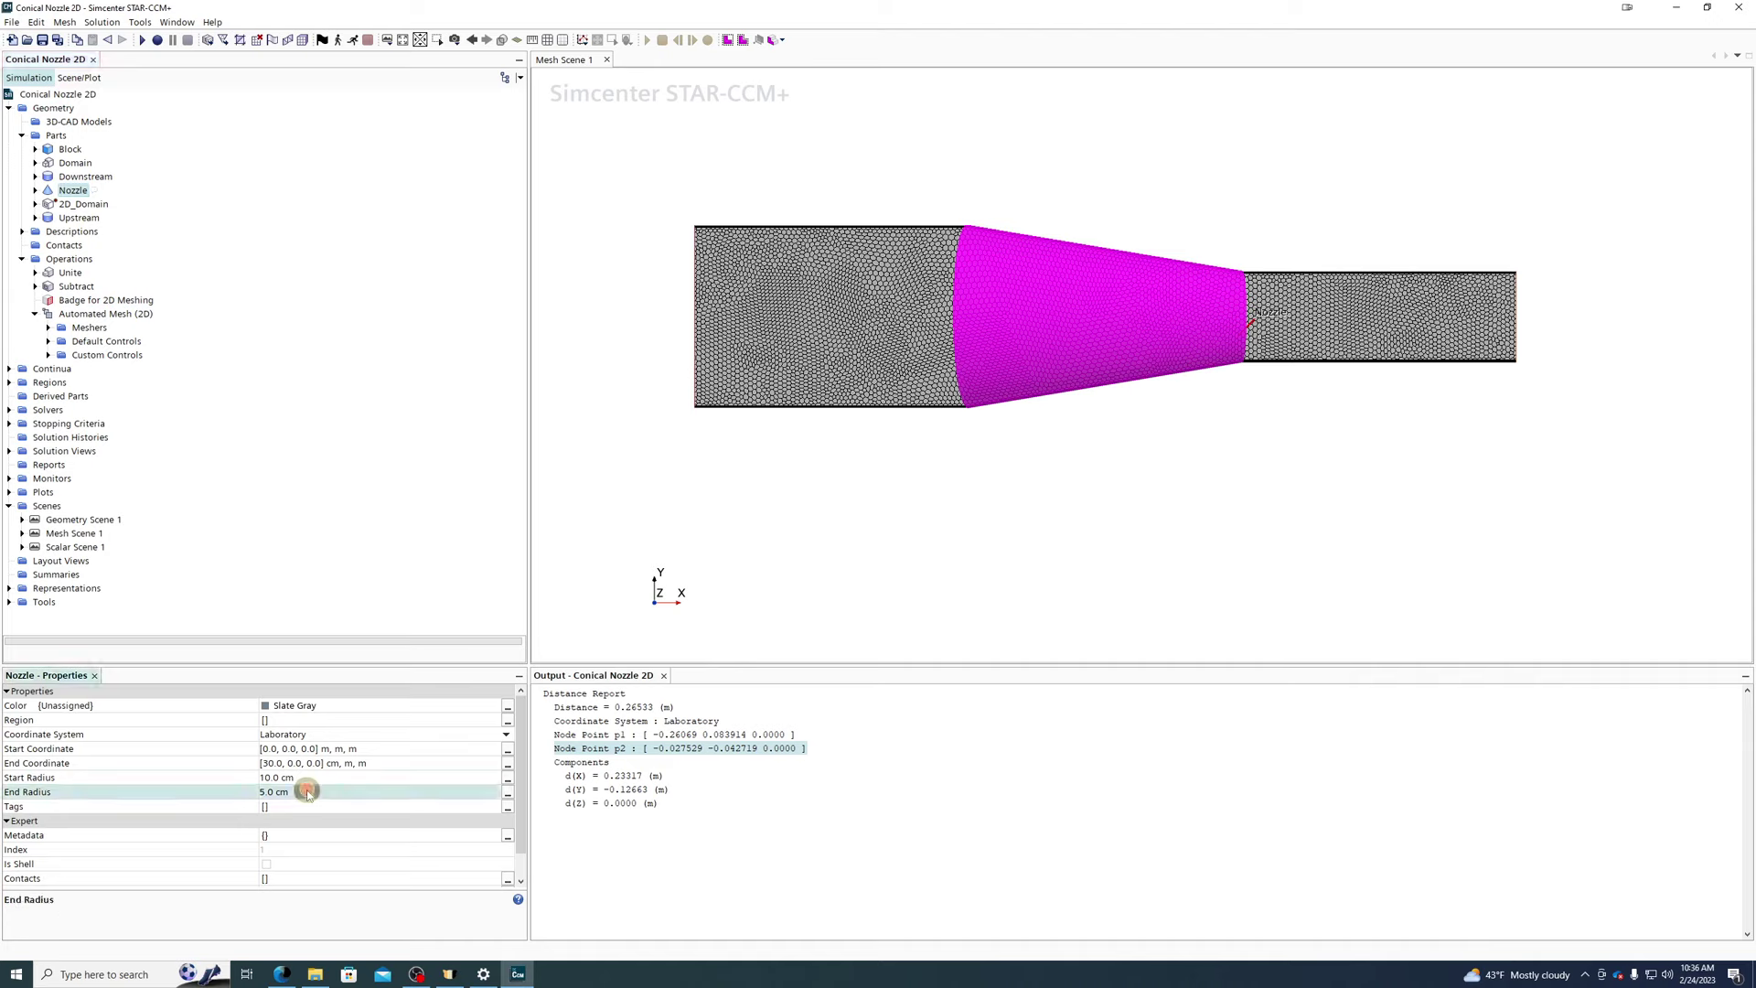
{"action": "type", "text": "6"}
{"action": "key", "text": "Return"}
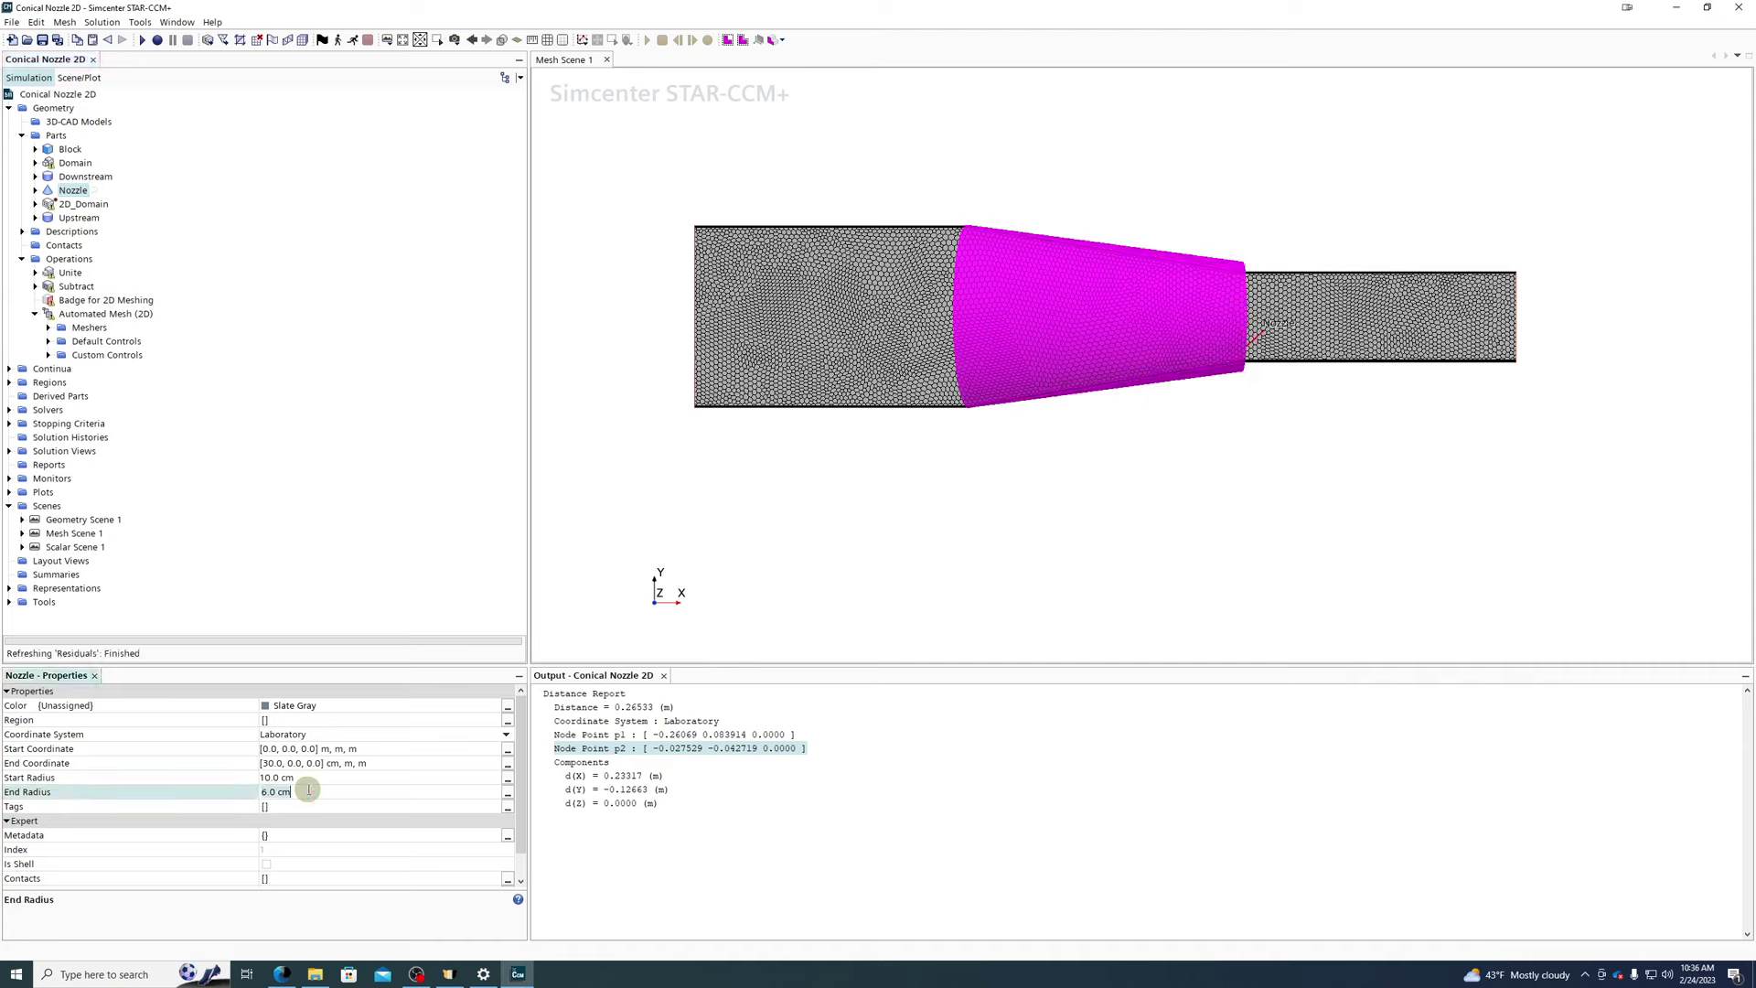
- Set the Nozzle part's end radius to 5 cm
{"action": "type", "text": "5"}
{"action": "key", "text": "Return"}
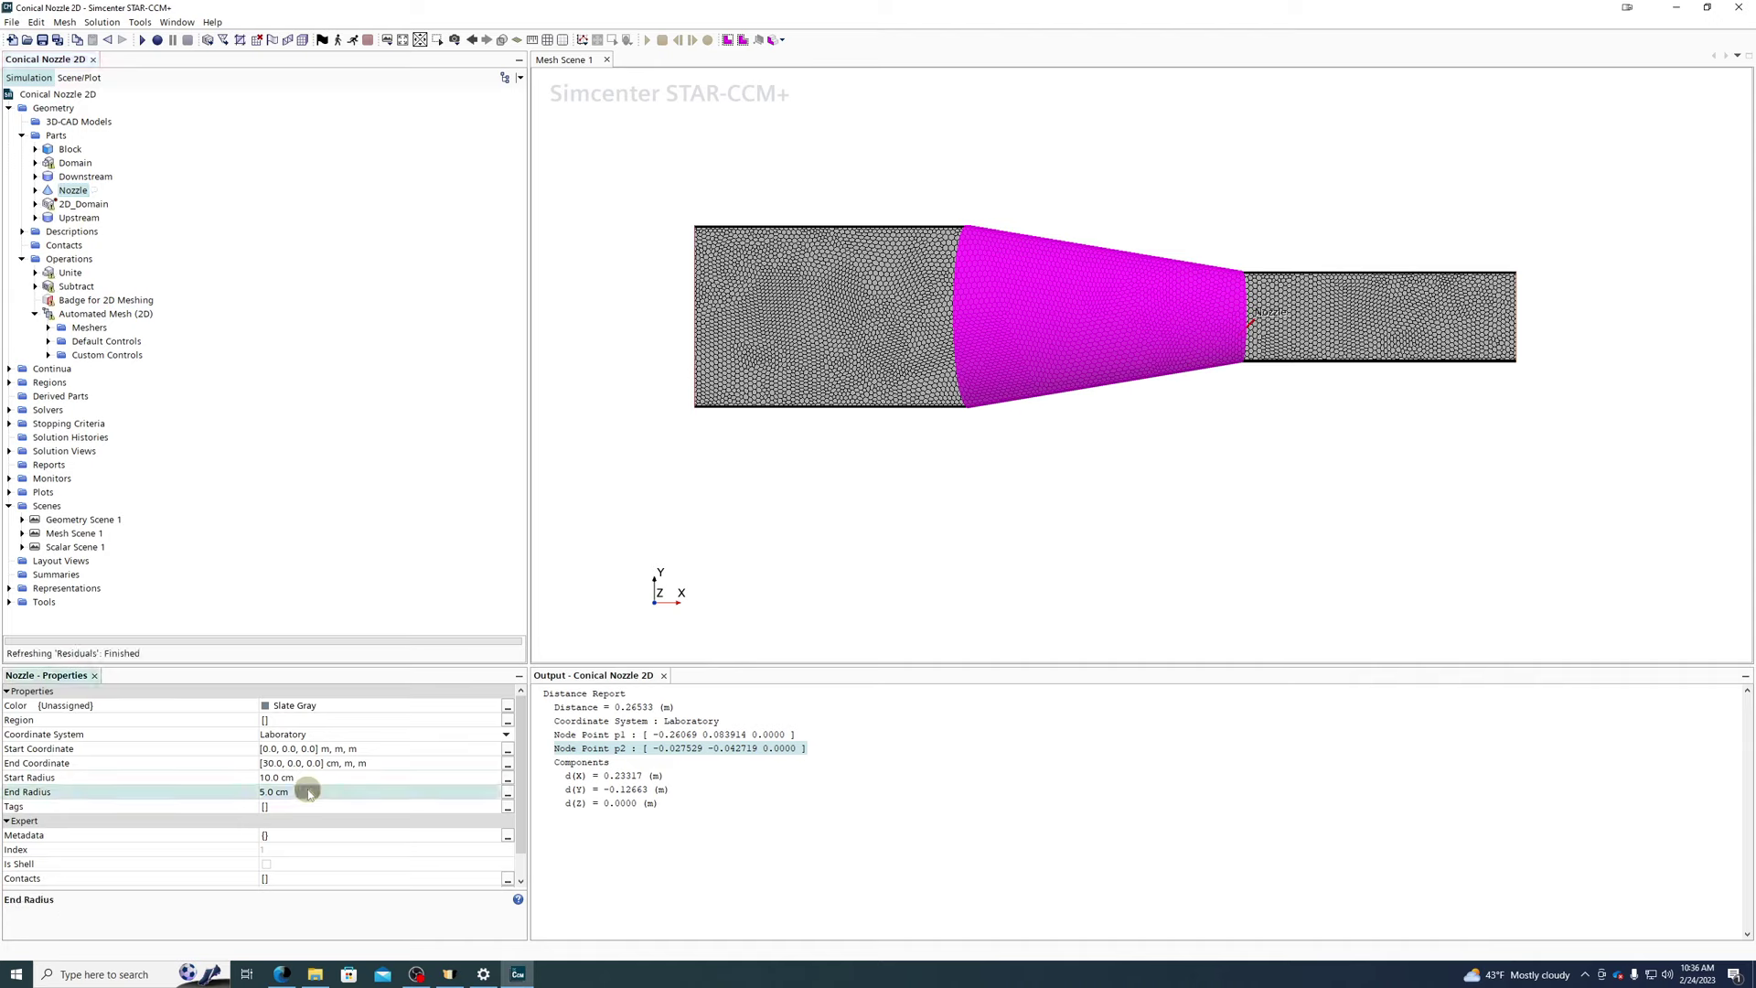
- Execute the Subtract and Badge for 2D Meshing operations and highlight the badge operation's line in the output log
{"action": "right_click", "coordinate": [72, 286]}
{"action": "left_click", "coordinate": [77, 299]}
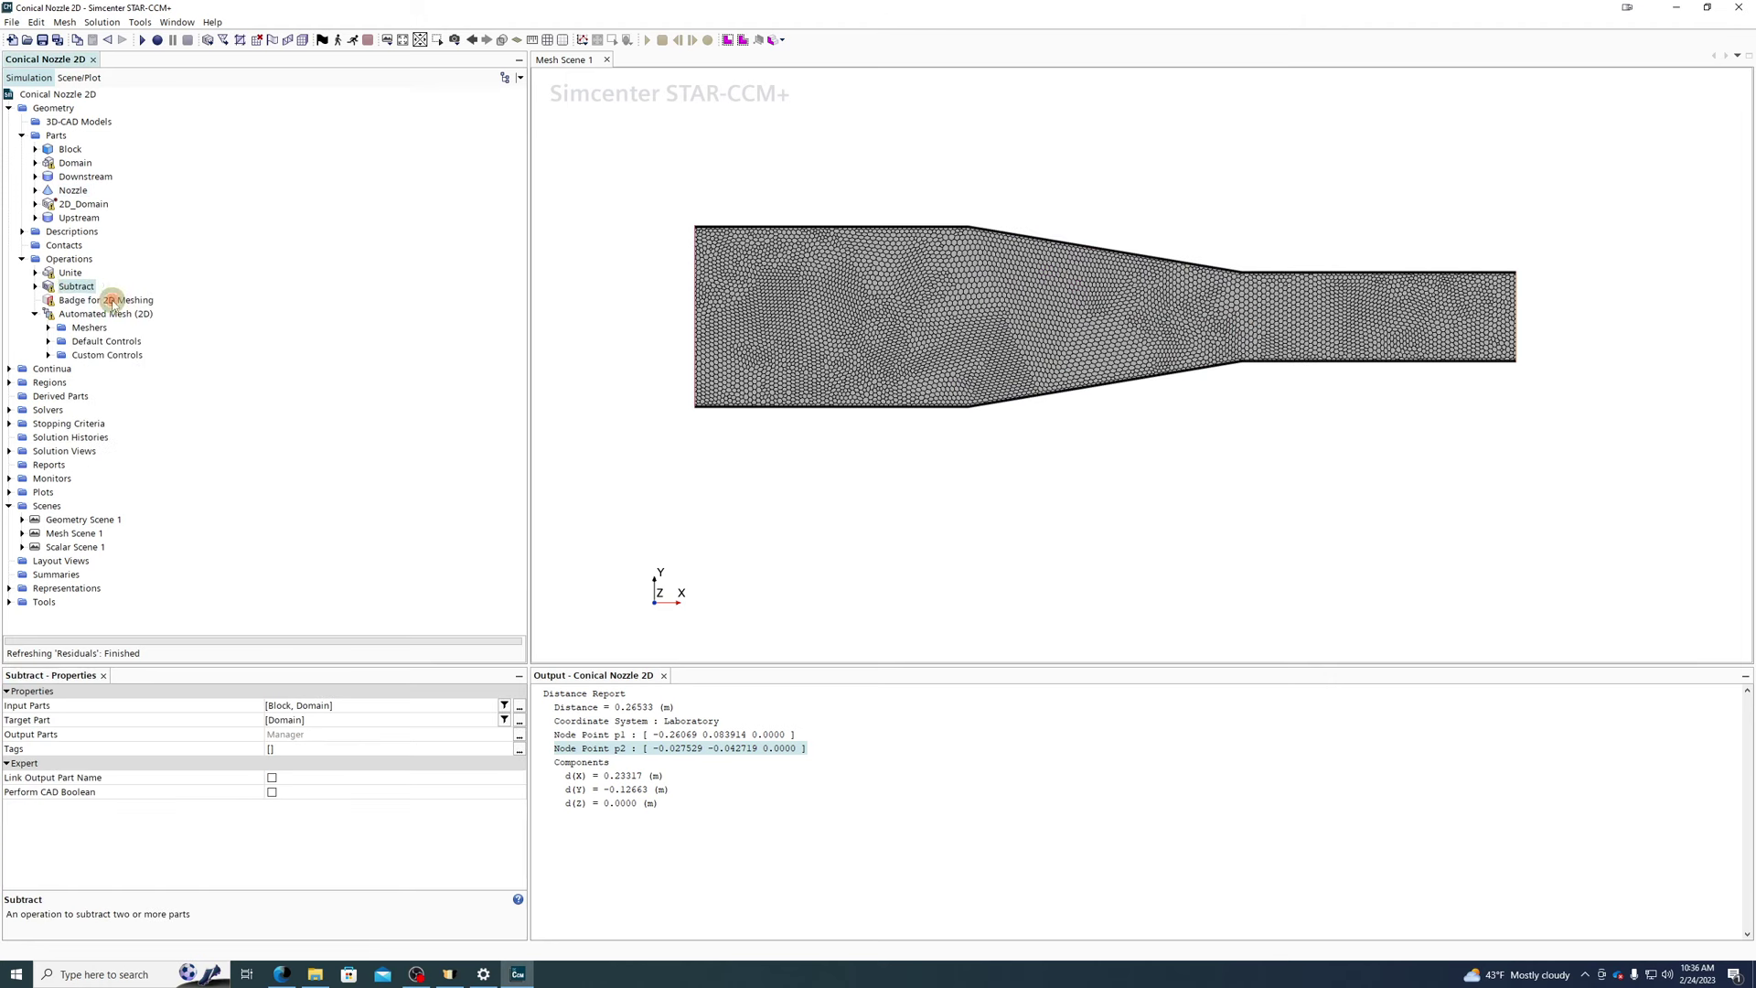
{"action": "left_click", "coordinate": [73, 301]}
{"action": "right_click", "coordinate": [75, 301]}
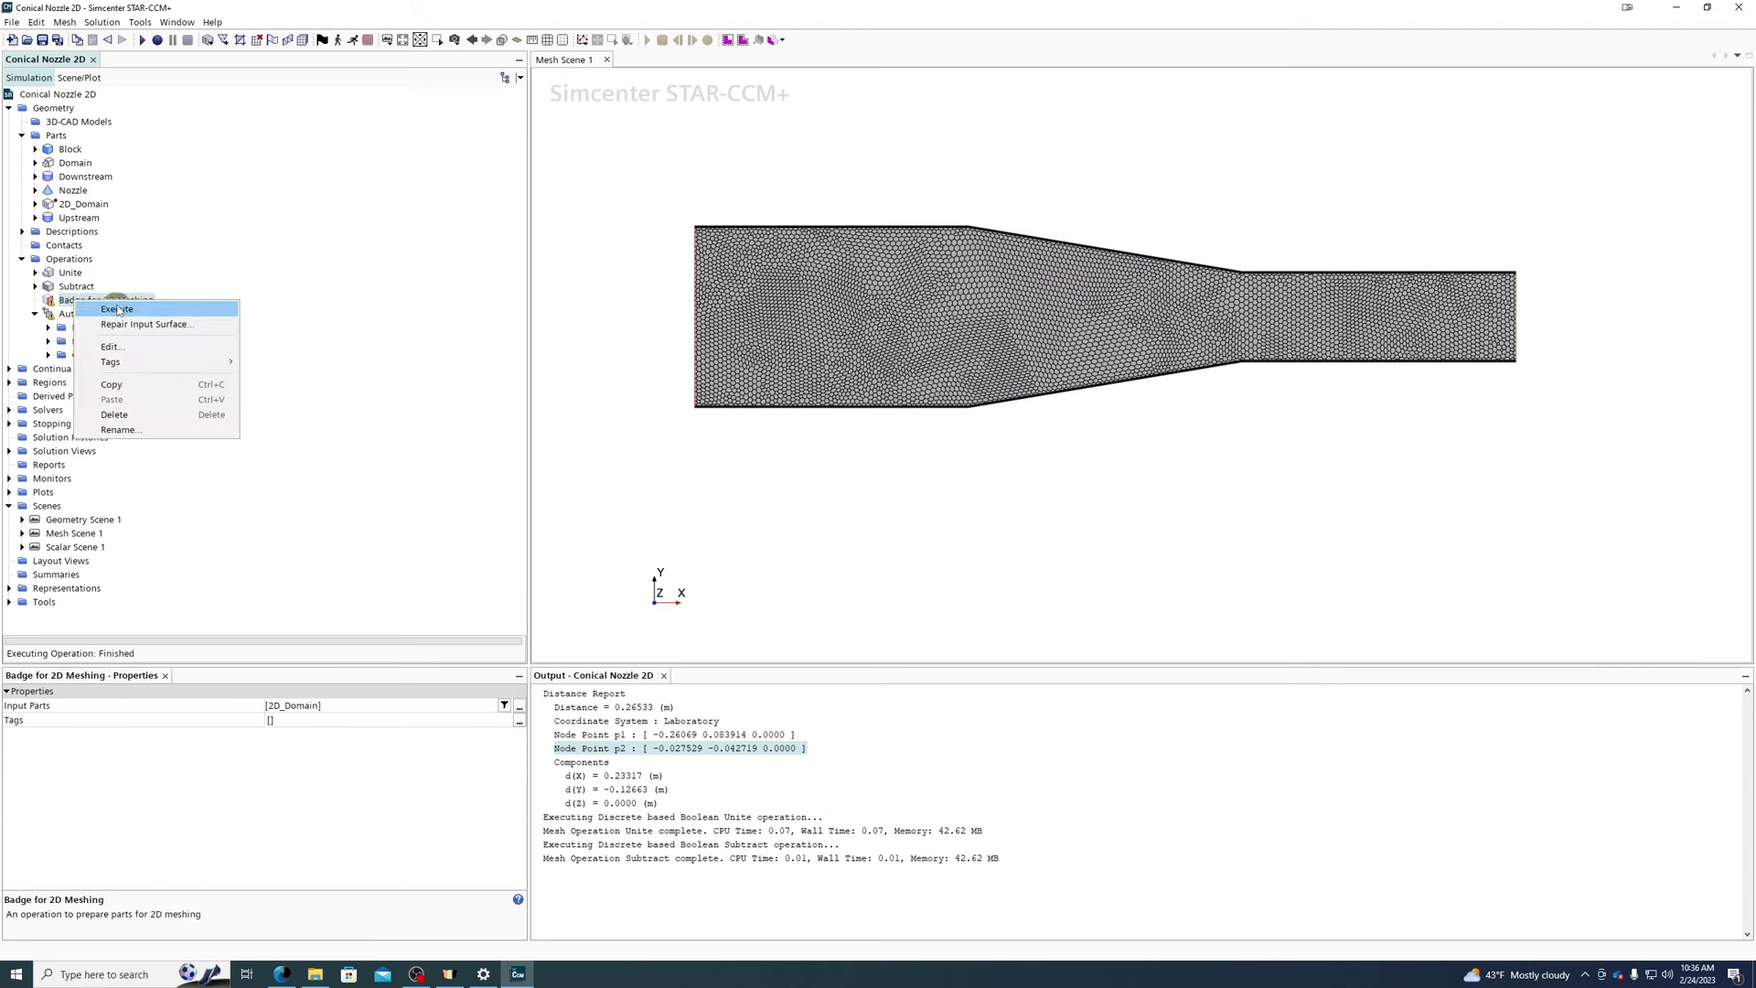
{"action": "left_click", "coordinate": [117, 310]}
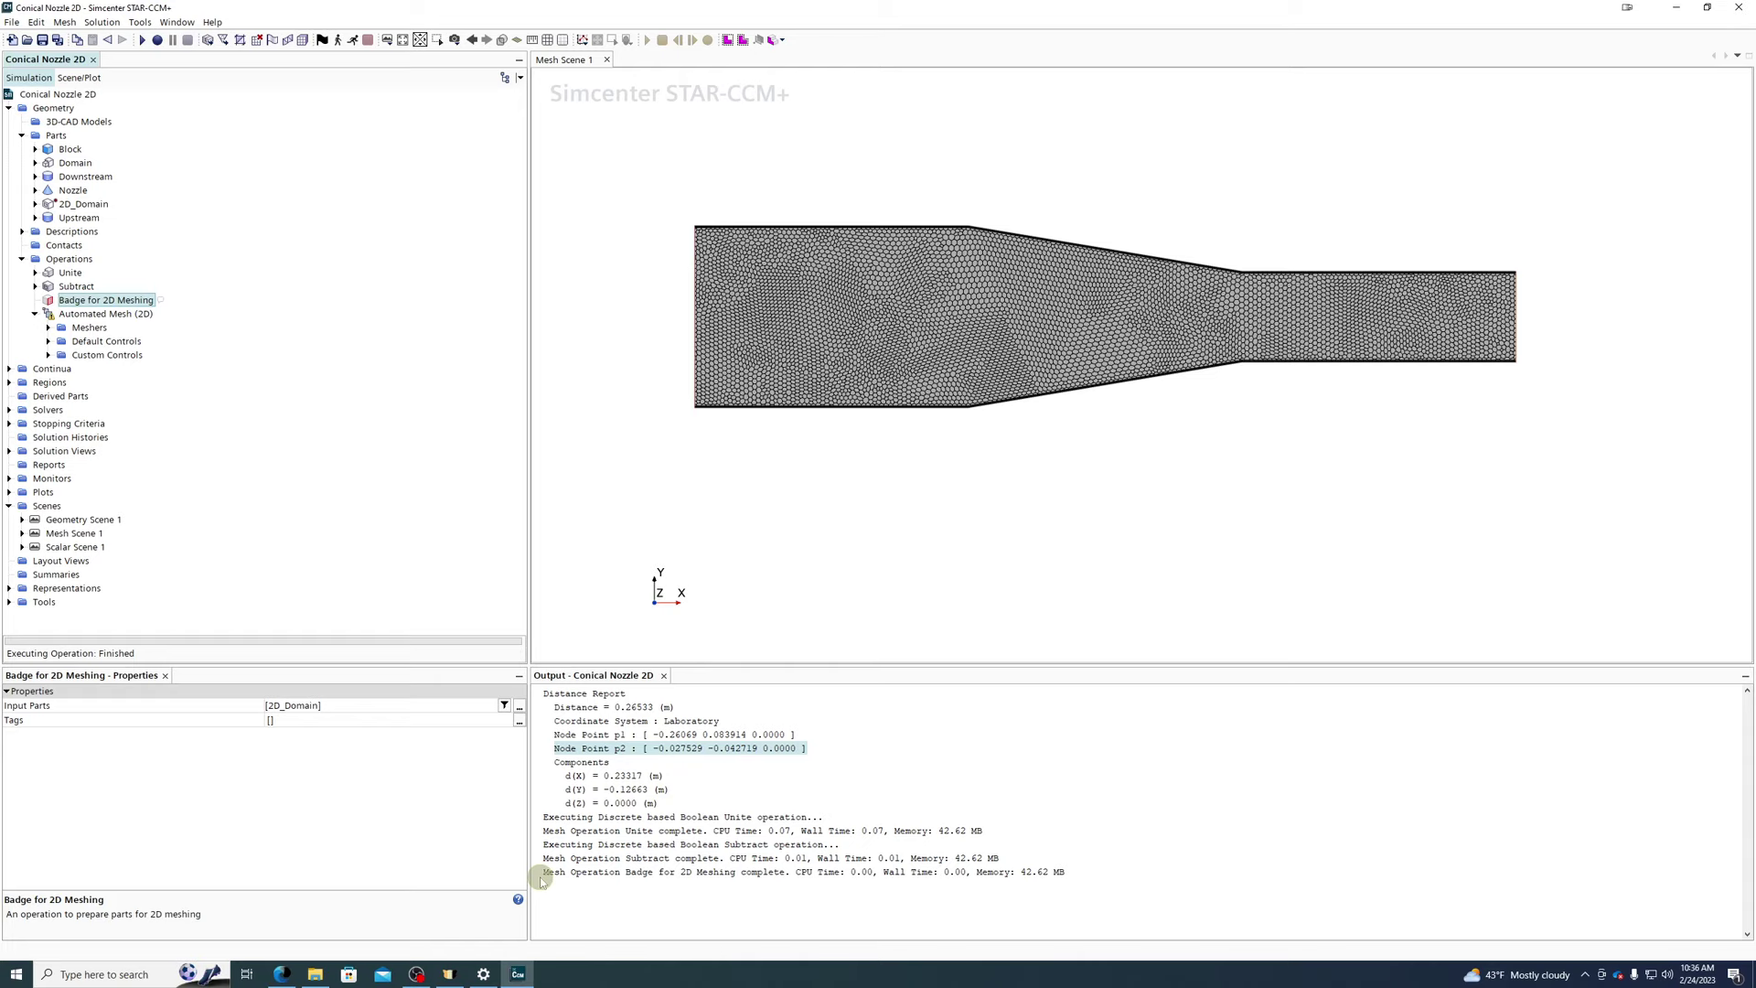
{"action": "left_click_drag", "start_coordinate": [542, 876], "coordinate": [1088, 876]}
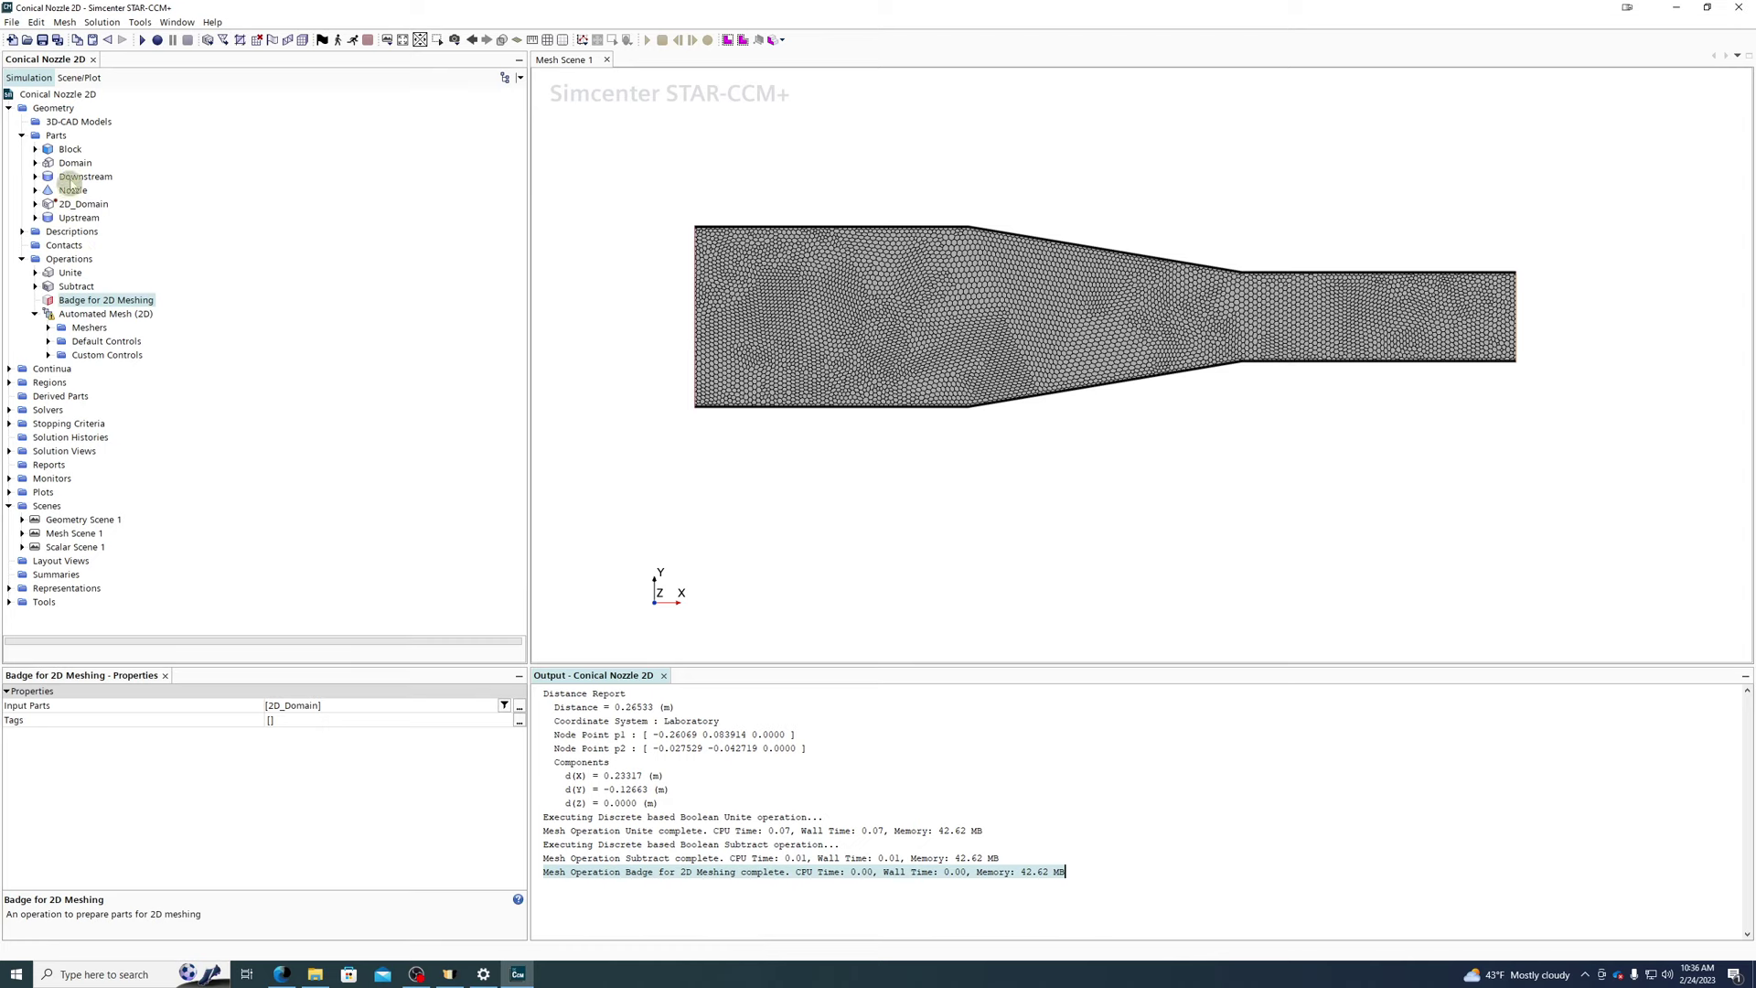
- Set the Block part's Corner 1 to [-1.0, -1.0, 0.01] m
{"action": "left_click", "coordinate": [69, 148]}
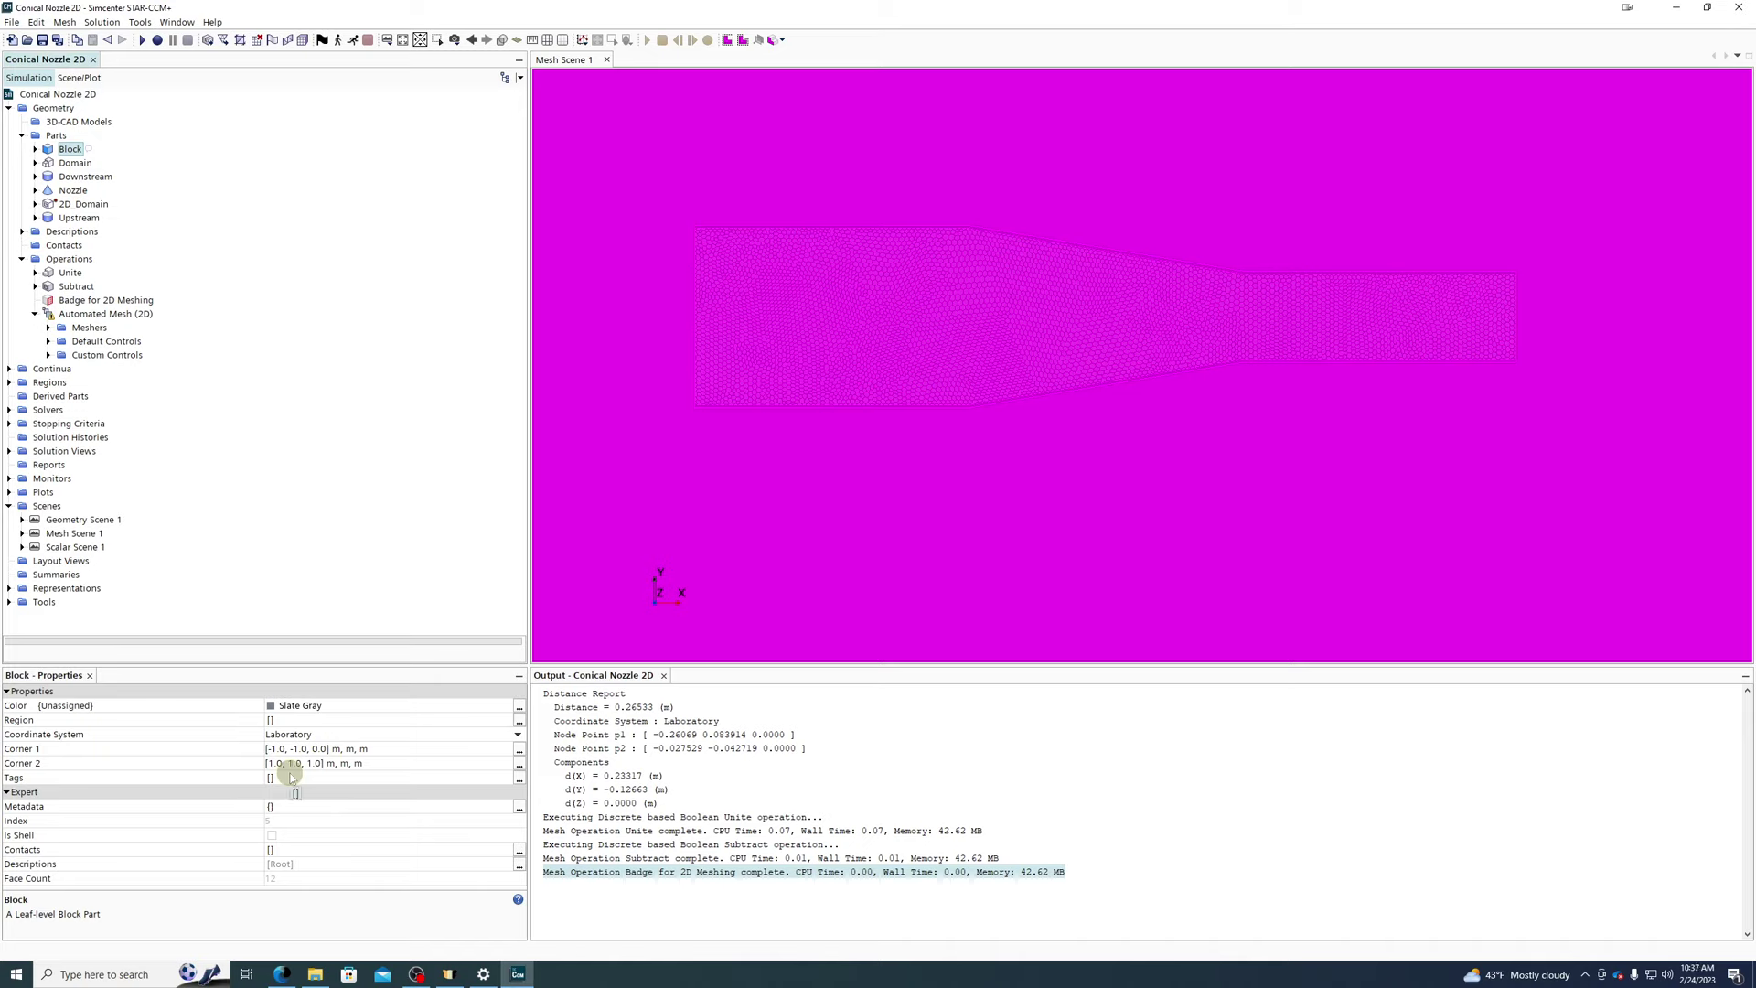
{"action": "left_click", "coordinate": [316, 749]}
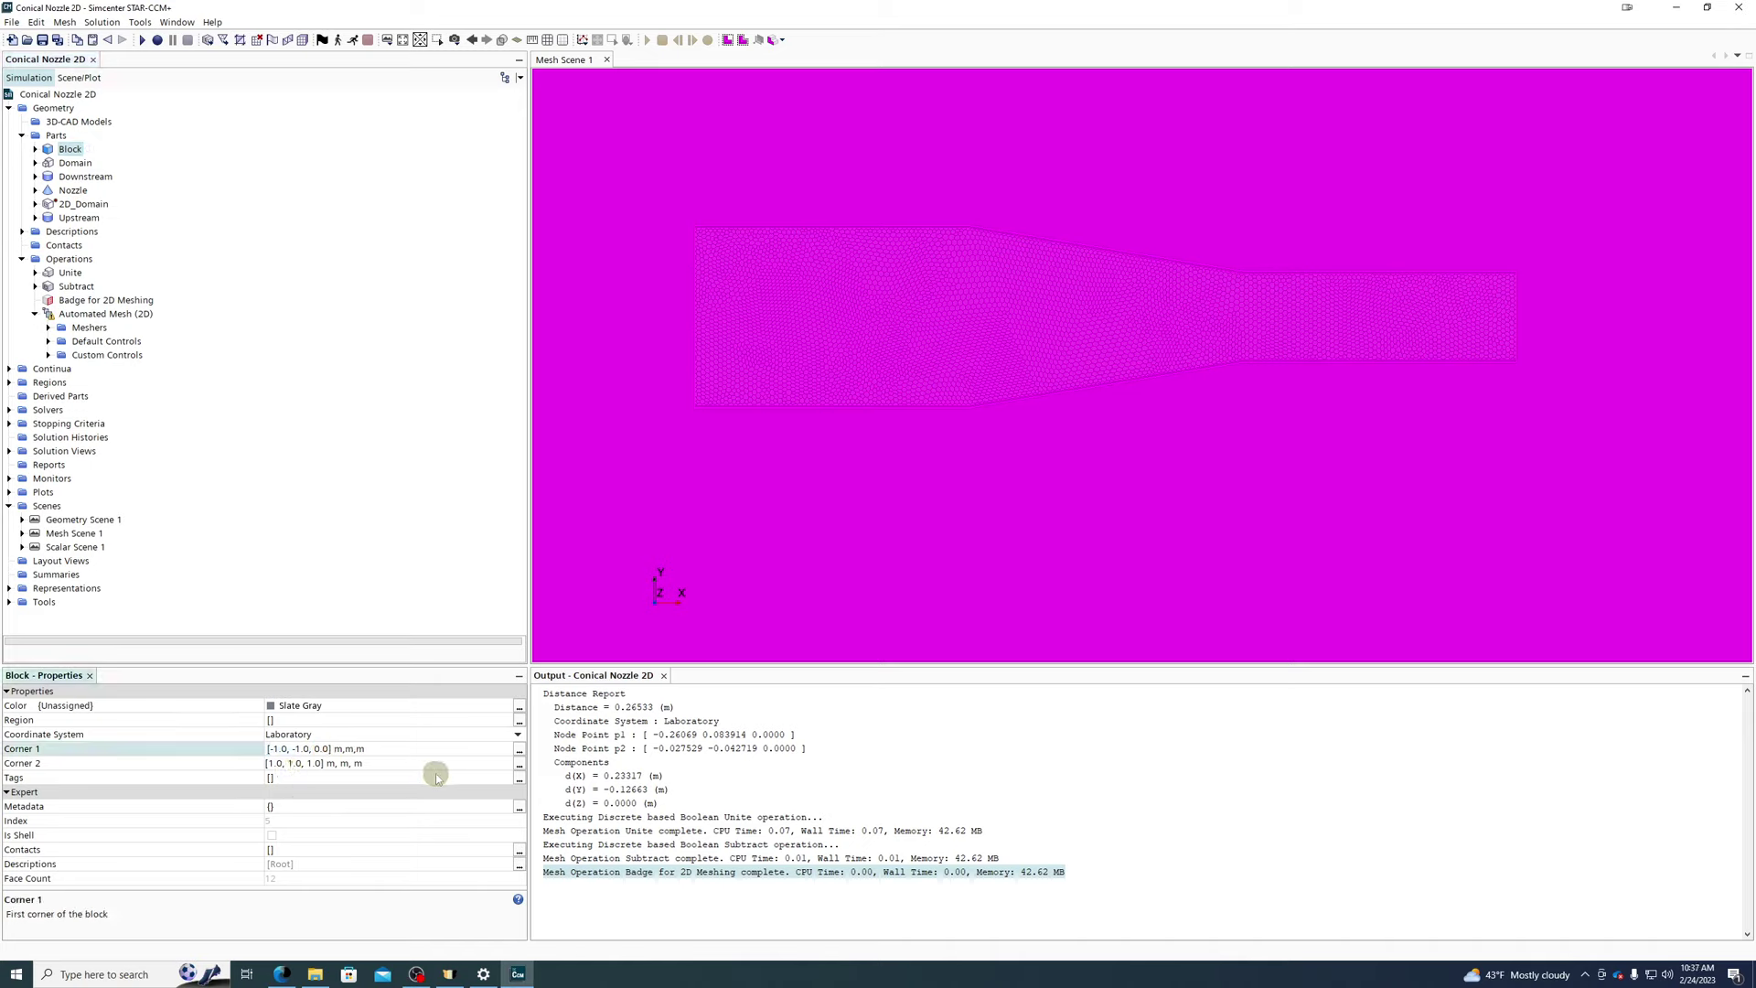
{"action": "key", "text": "BackSpace"}
{"action": "key", "text": "BackSpace"}
{"action": "type", "text": "1"}
{"action": "key", "text": "Left"}
{"action": "type", "text": "-"}
{"action": "key", "text": "Right"}
{"action": "key", "text": "BackSpace"}
{"action": "key", "text": "BackSpace"}
{"action": "key", "text": "Right"}
{"action": "type", "text": ".01"}
{"action": "key", "text": "Return"}
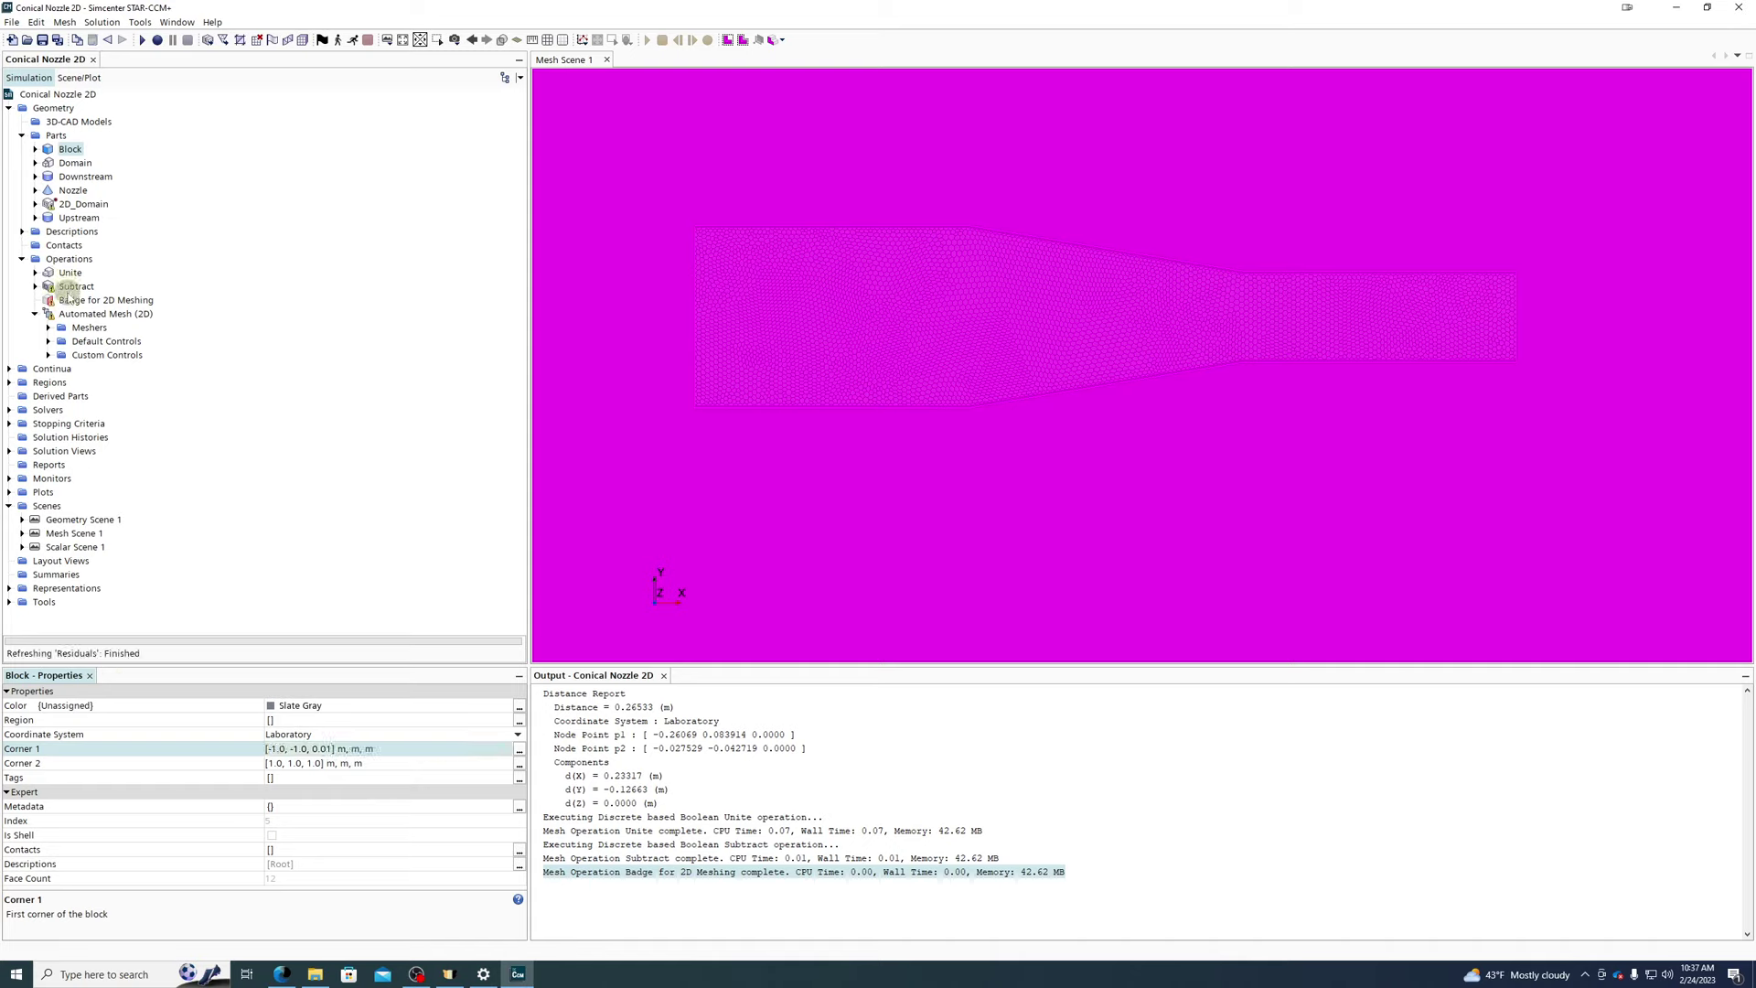
- Re-execute the Subtract and badge operations with the shifted Block and highlight the message about the 2D_Domain part in the log
{"action": "right_click", "coordinate": [71, 300]}
{"action": "left_click", "coordinate": [115, 310]}
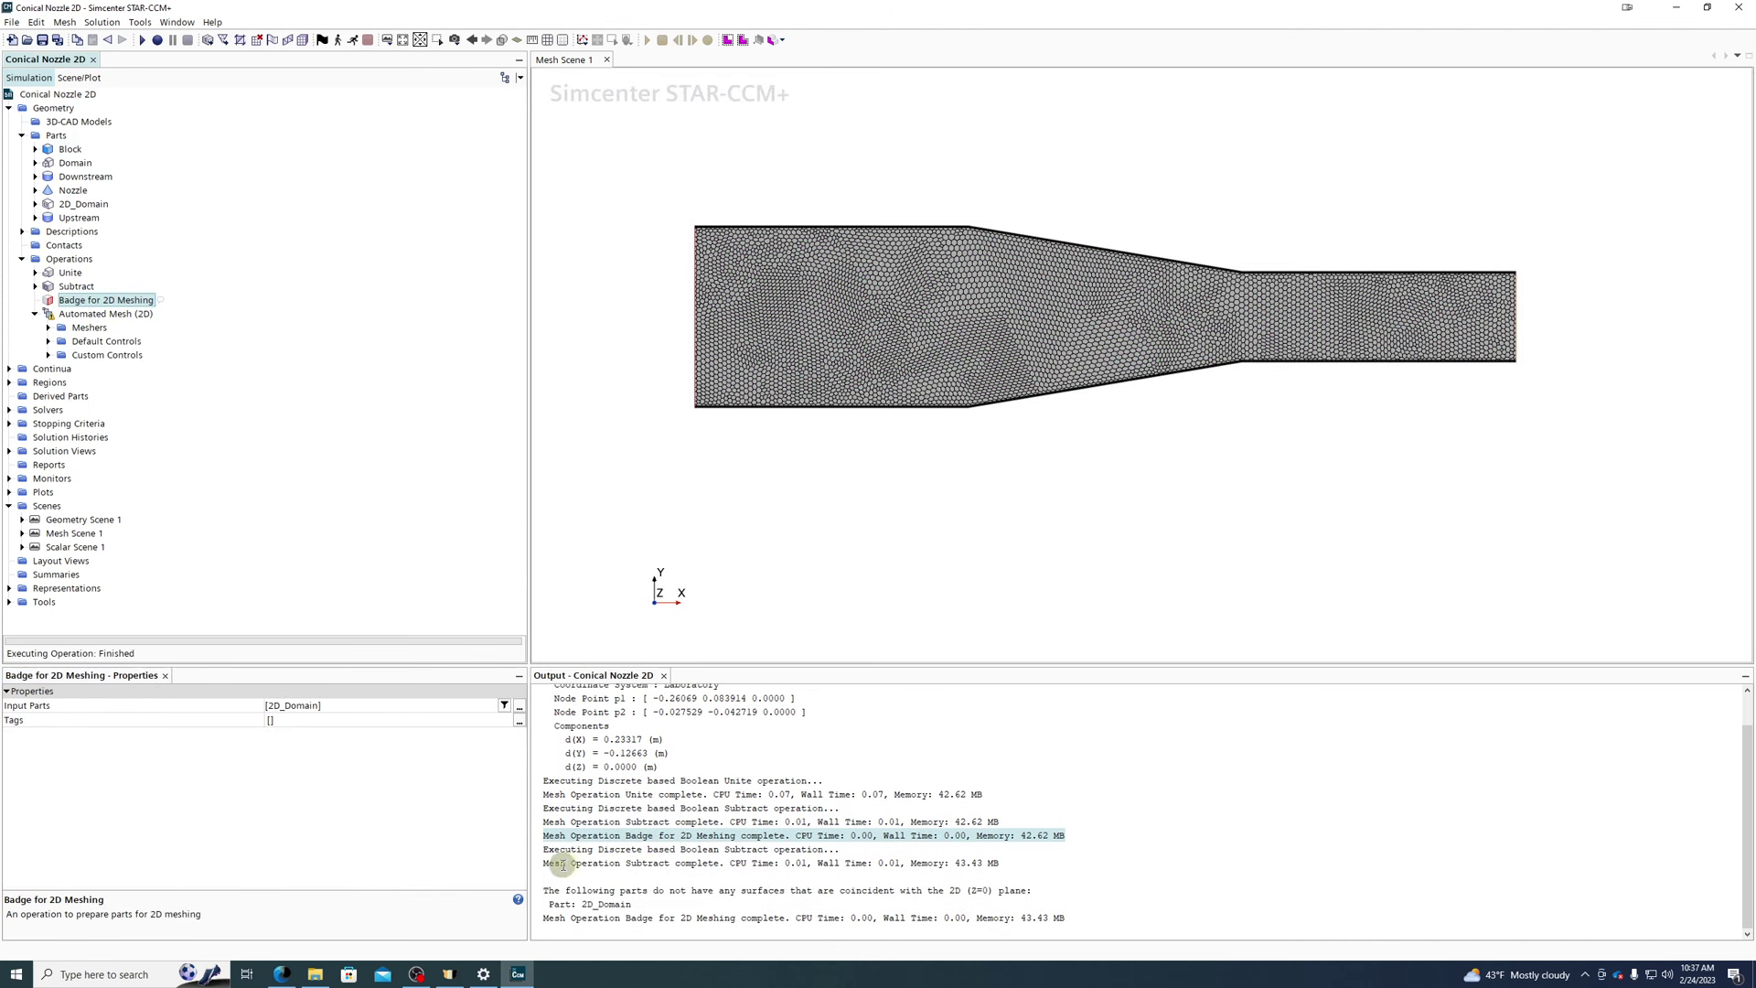
{"action": "left_click_drag", "start_coordinate": [542, 889], "coordinate": [766, 903]}
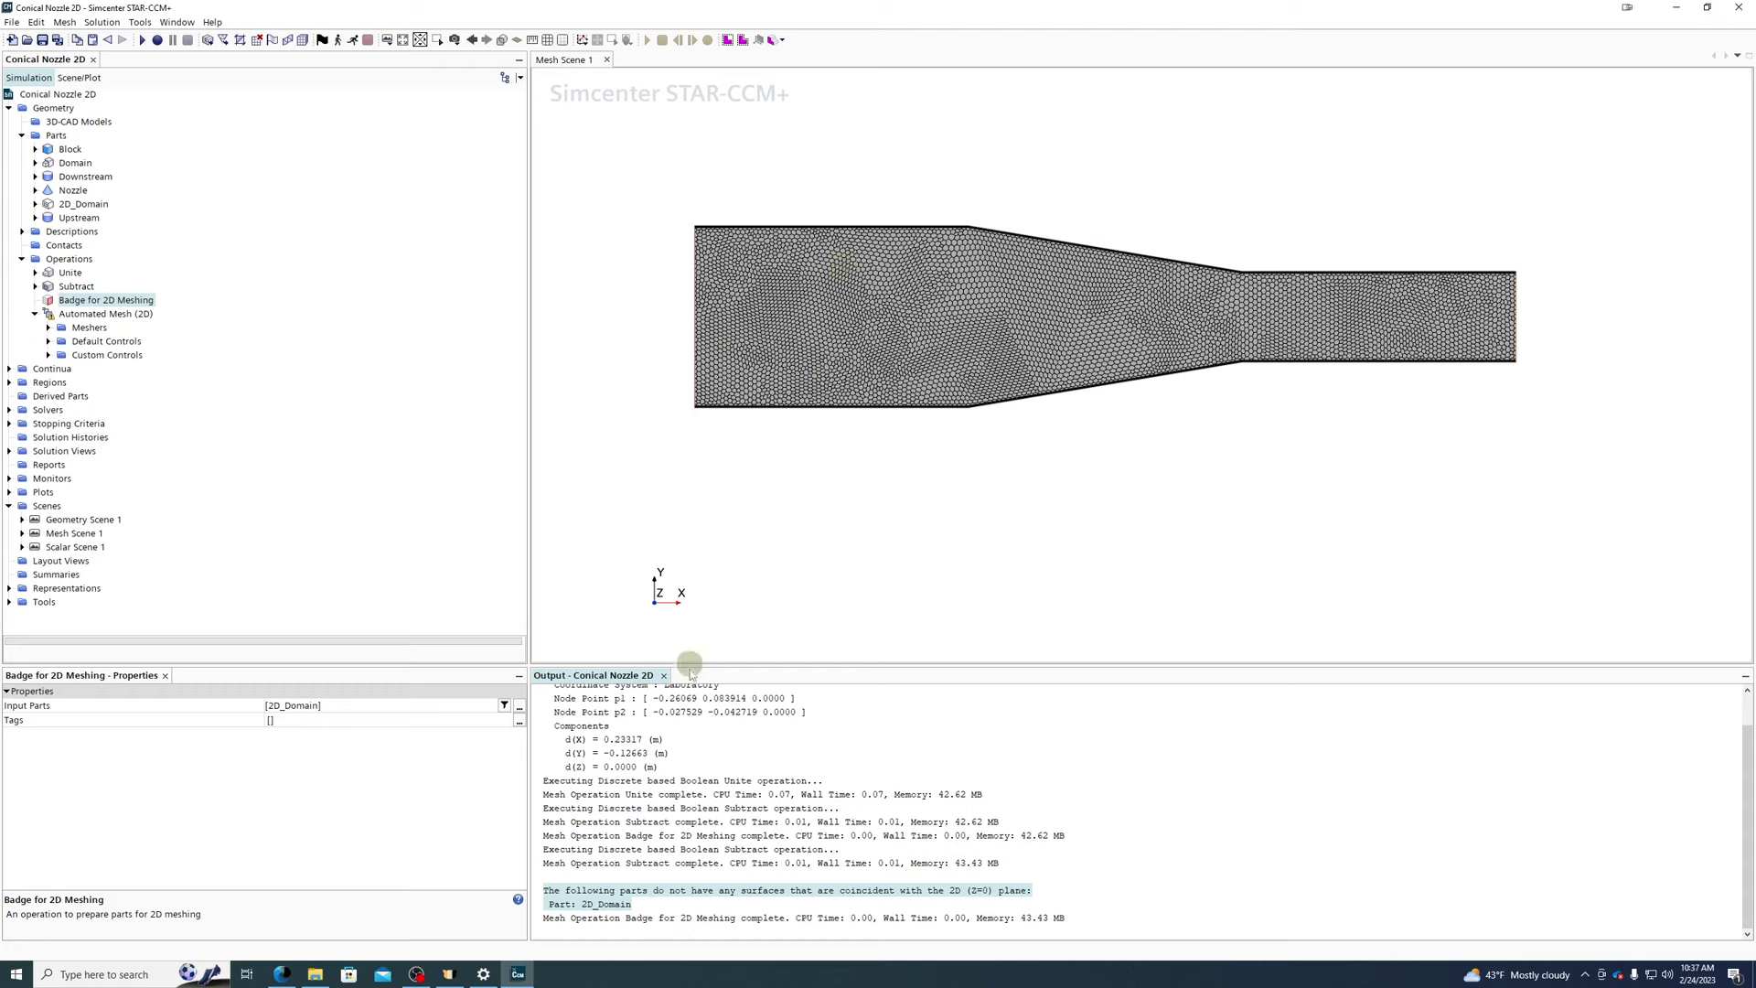
{"action": "mouse_move", "coordinate": [543, 919]}
{"action": "left_mouse_down"}
{"action": "mouse_move", "coordinate": [1164, 911]}
{"action": "mouse_move", "coordinate": [540, 892]}
{"action": "left_mouse_up"}
- Restore the Z coordinate of the Block part's Corner 1 to 0.0 m
{"action": "left_click", "coordinate": [69, 150]}
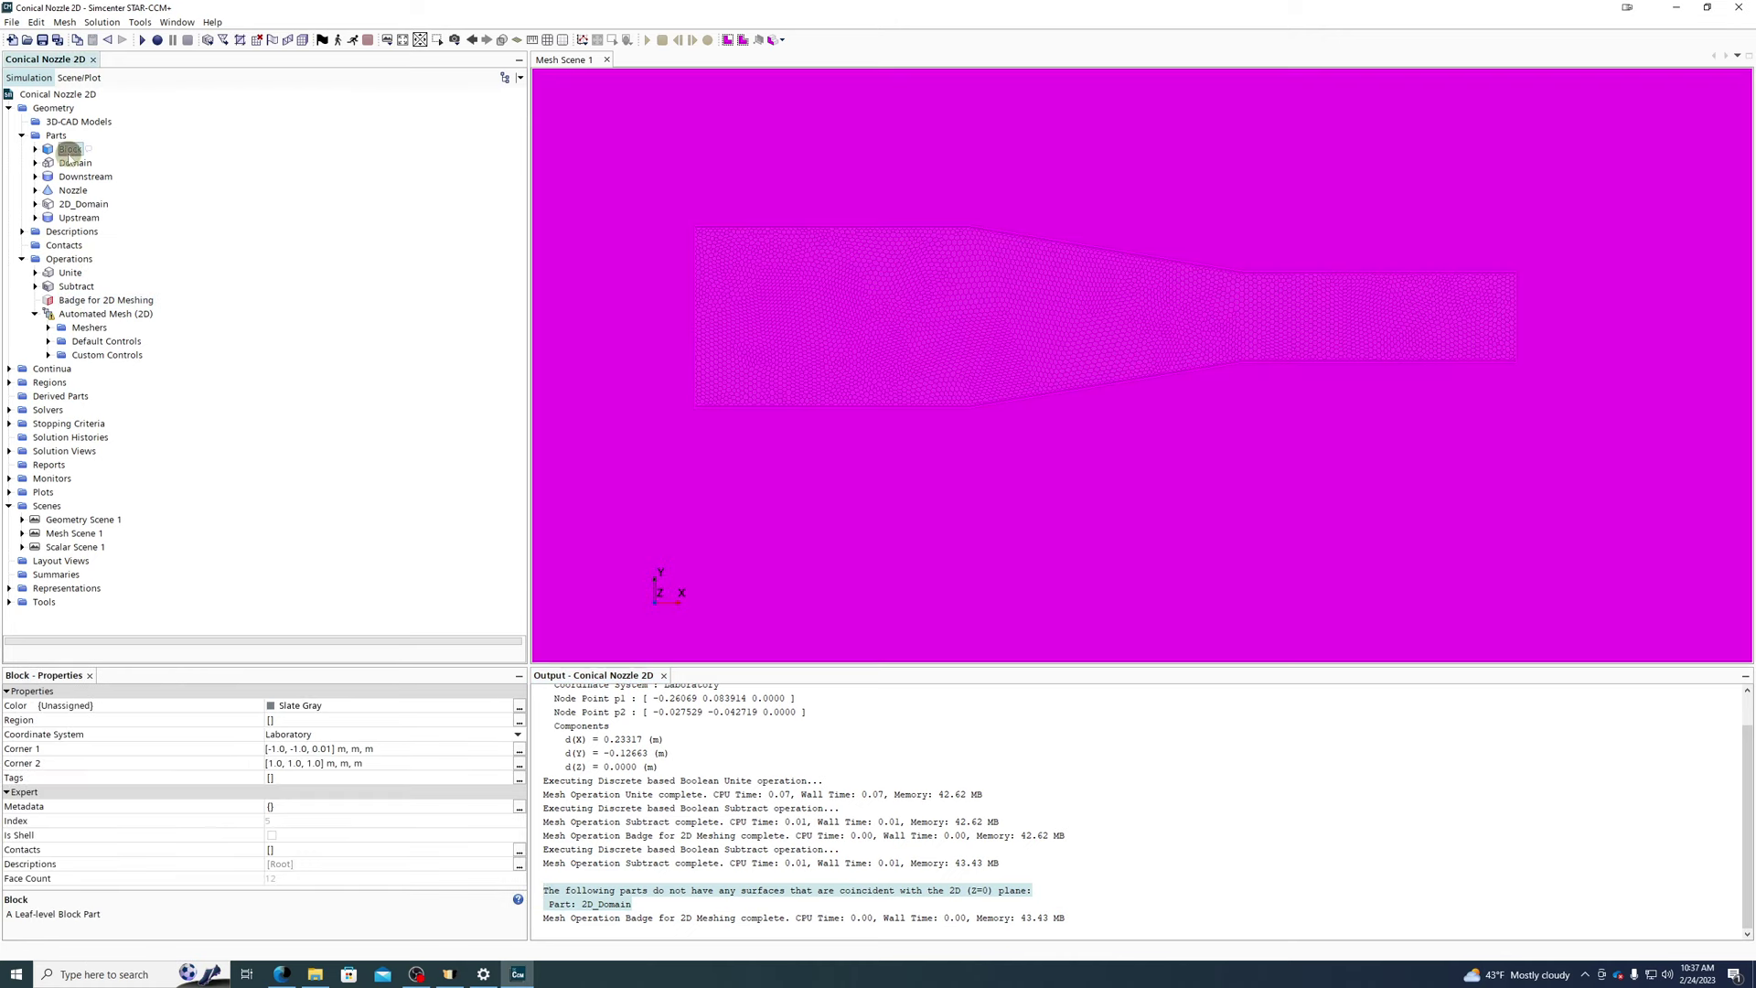
{"action": "left_click", "coordinate": [331, 750]}
{"action": "left_click", "coordinate": [333, 750]}
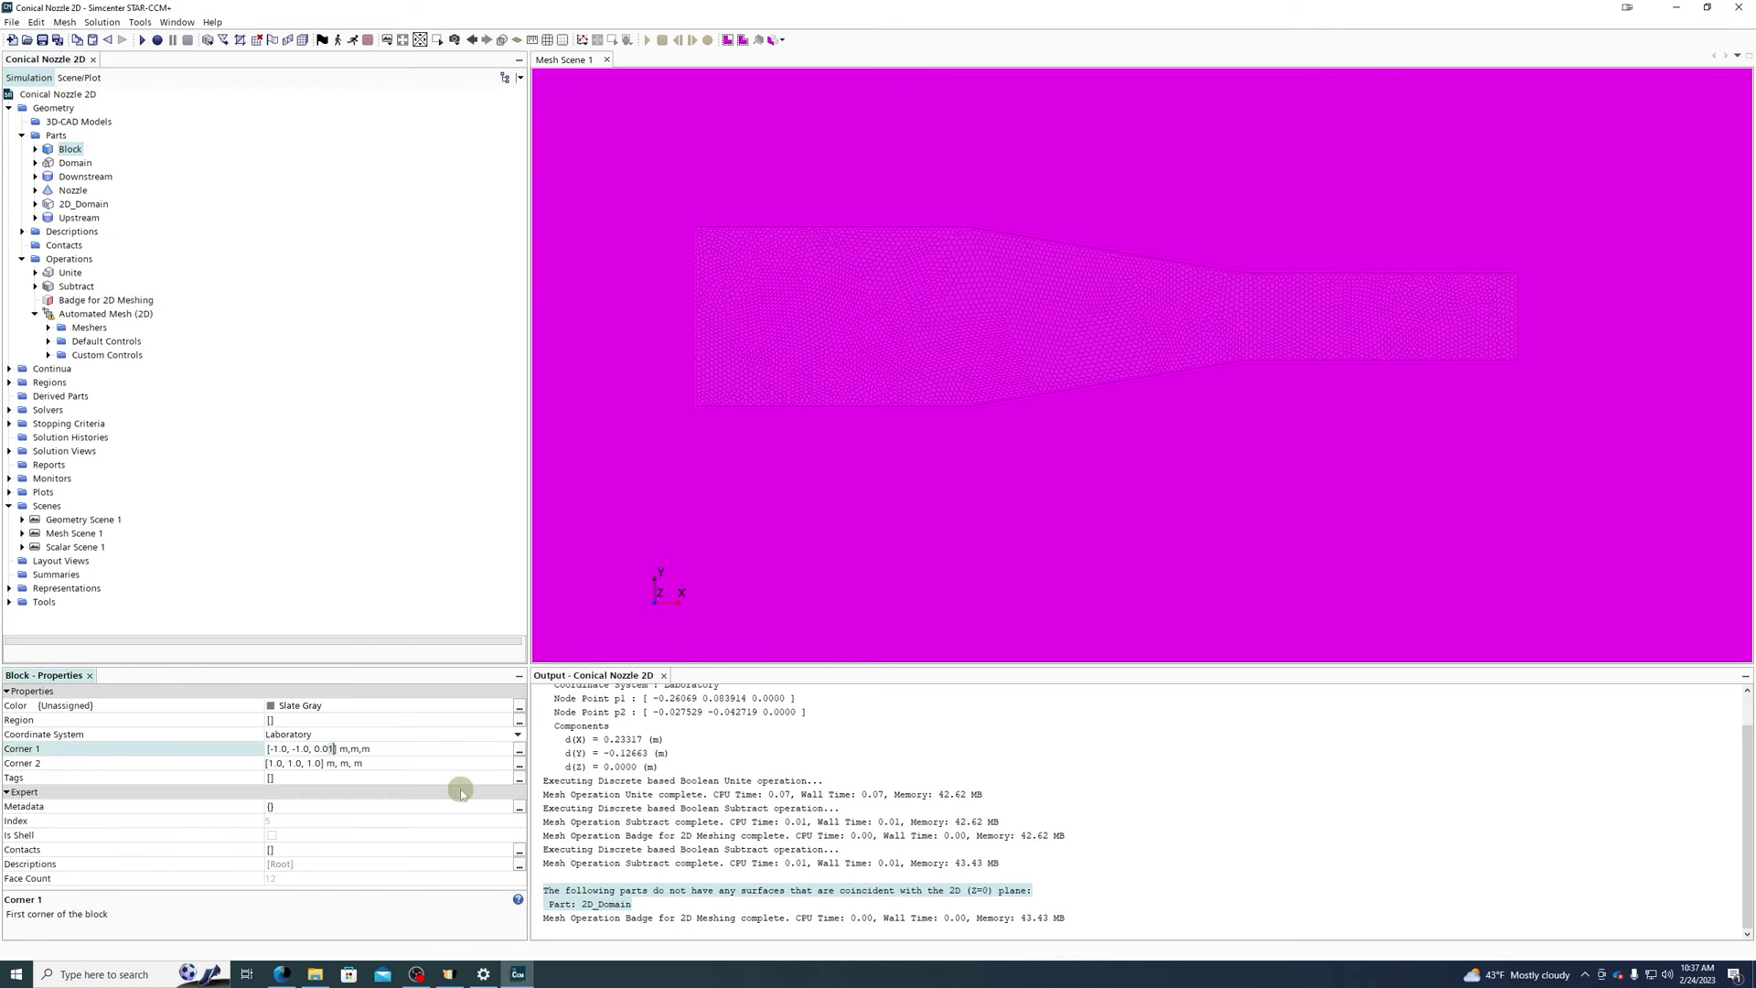
{"action": "key", "text": "BackSpace"}
{"action": "key", "text": "Return"}
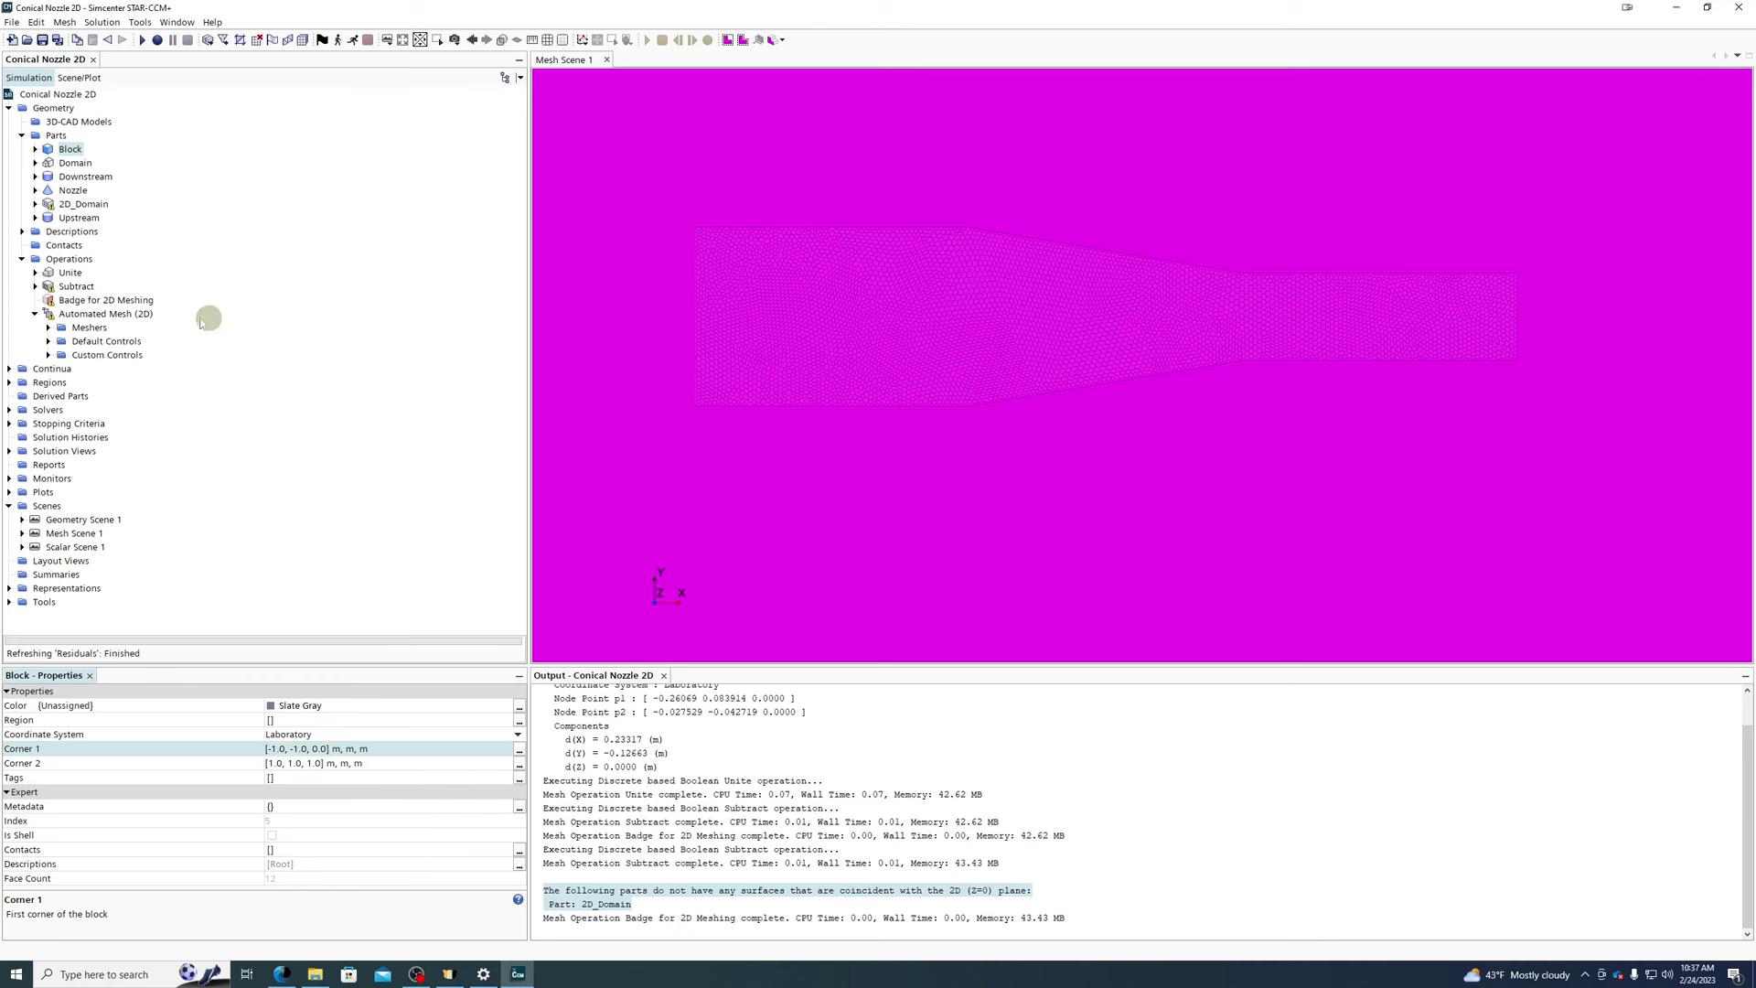
- Execute the Subtract and Badge for 2D Meshing operations for the restored Block and highlight their newest lines in the output log
{"action": "left_click", "coordinate": [96, 289]}
{"action": "right_click", "coordinate": [98, 291]}
{"action": "left_click", "coordinate": [119, 300]}
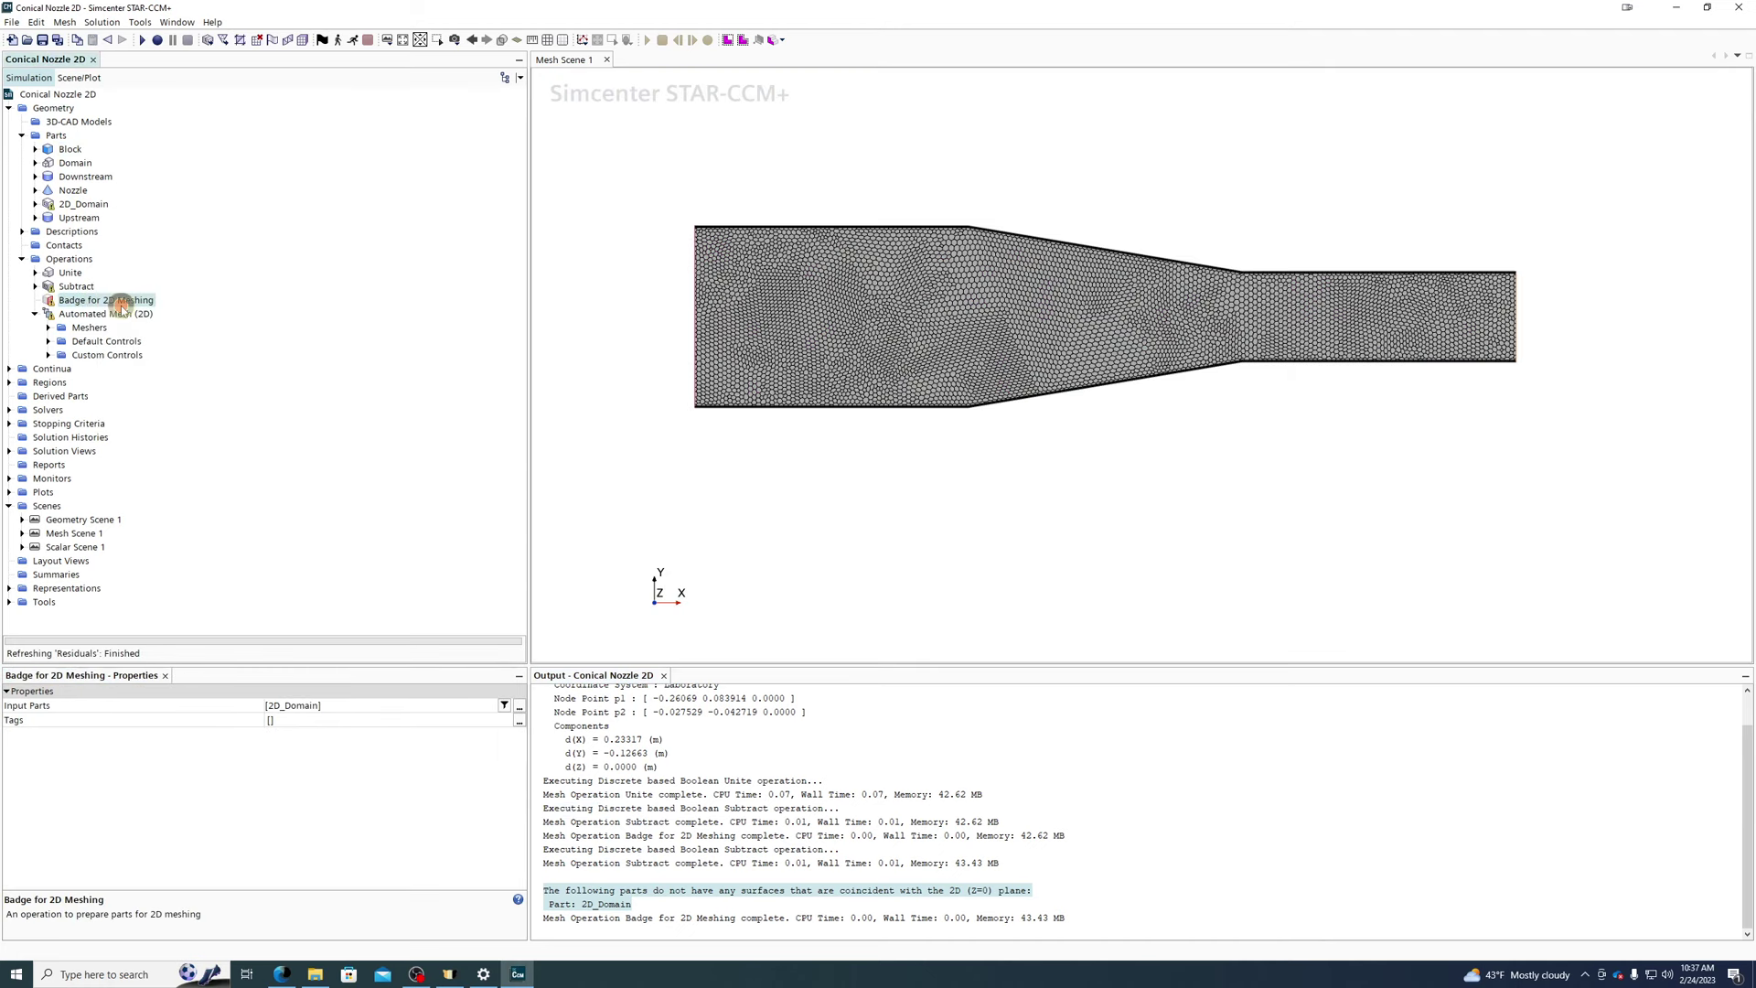
{"action": "left_click", "coordinate": [110, 300]}
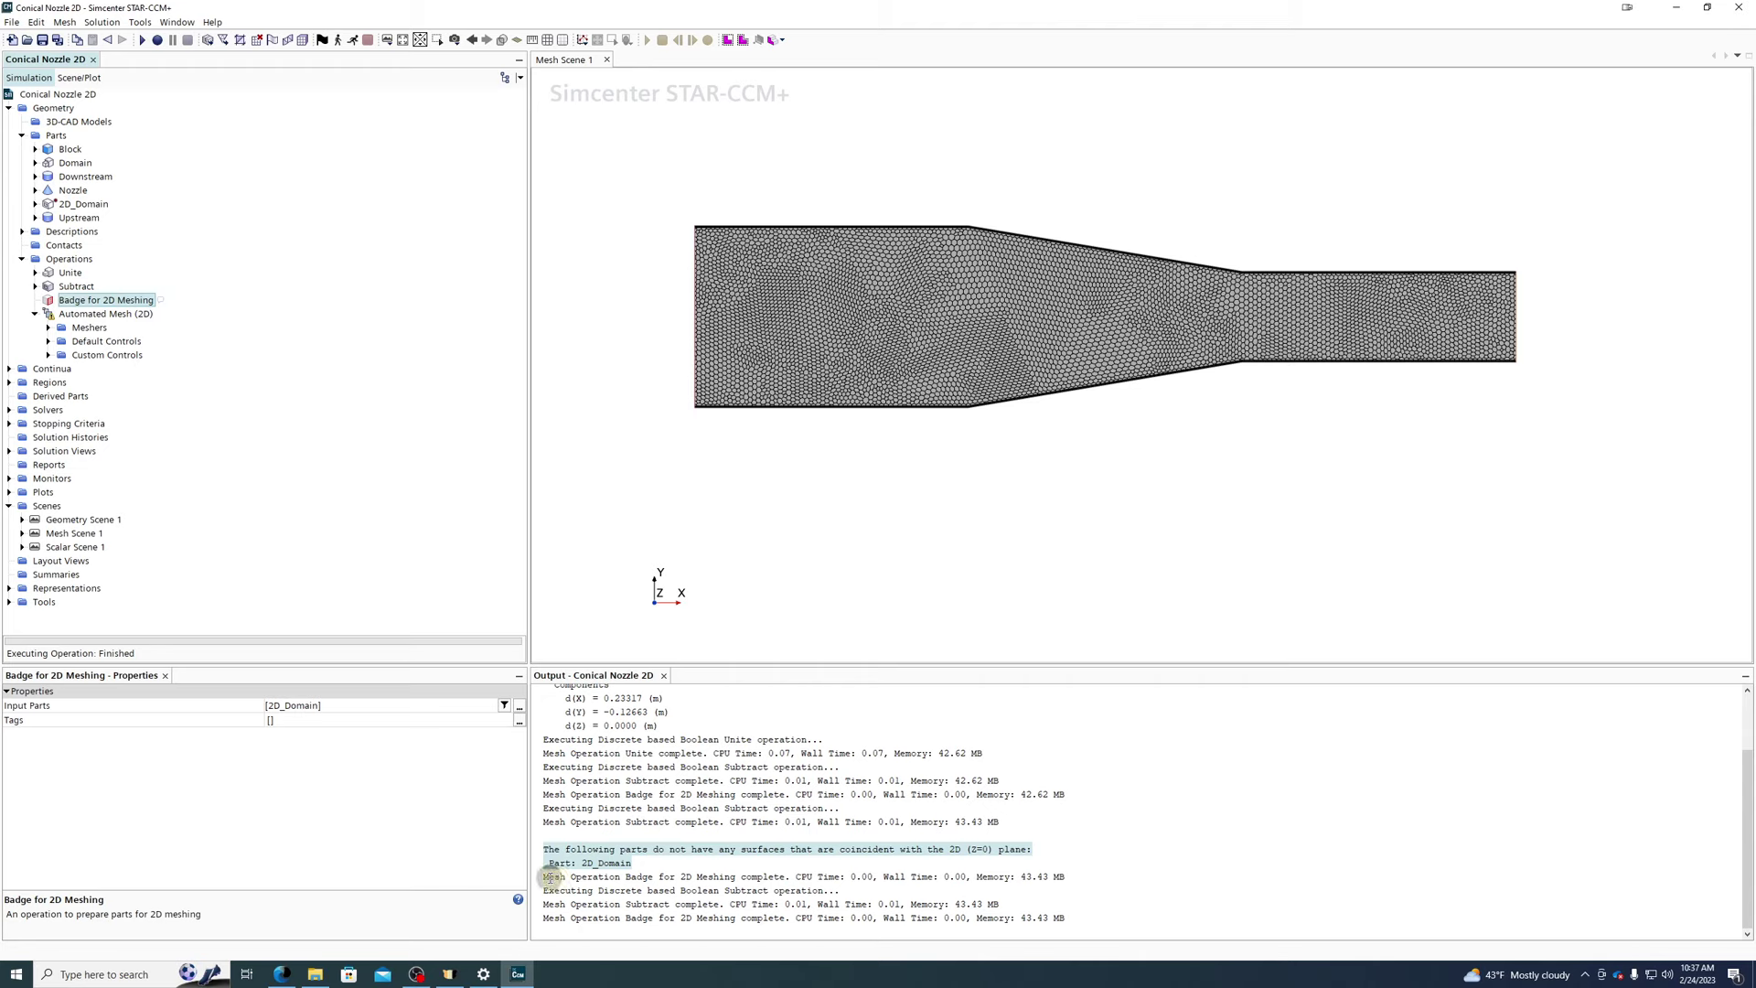
{"action": "left_click_drag", "start_coordinate": [545, 876], "coordinate": [1032, 955]}
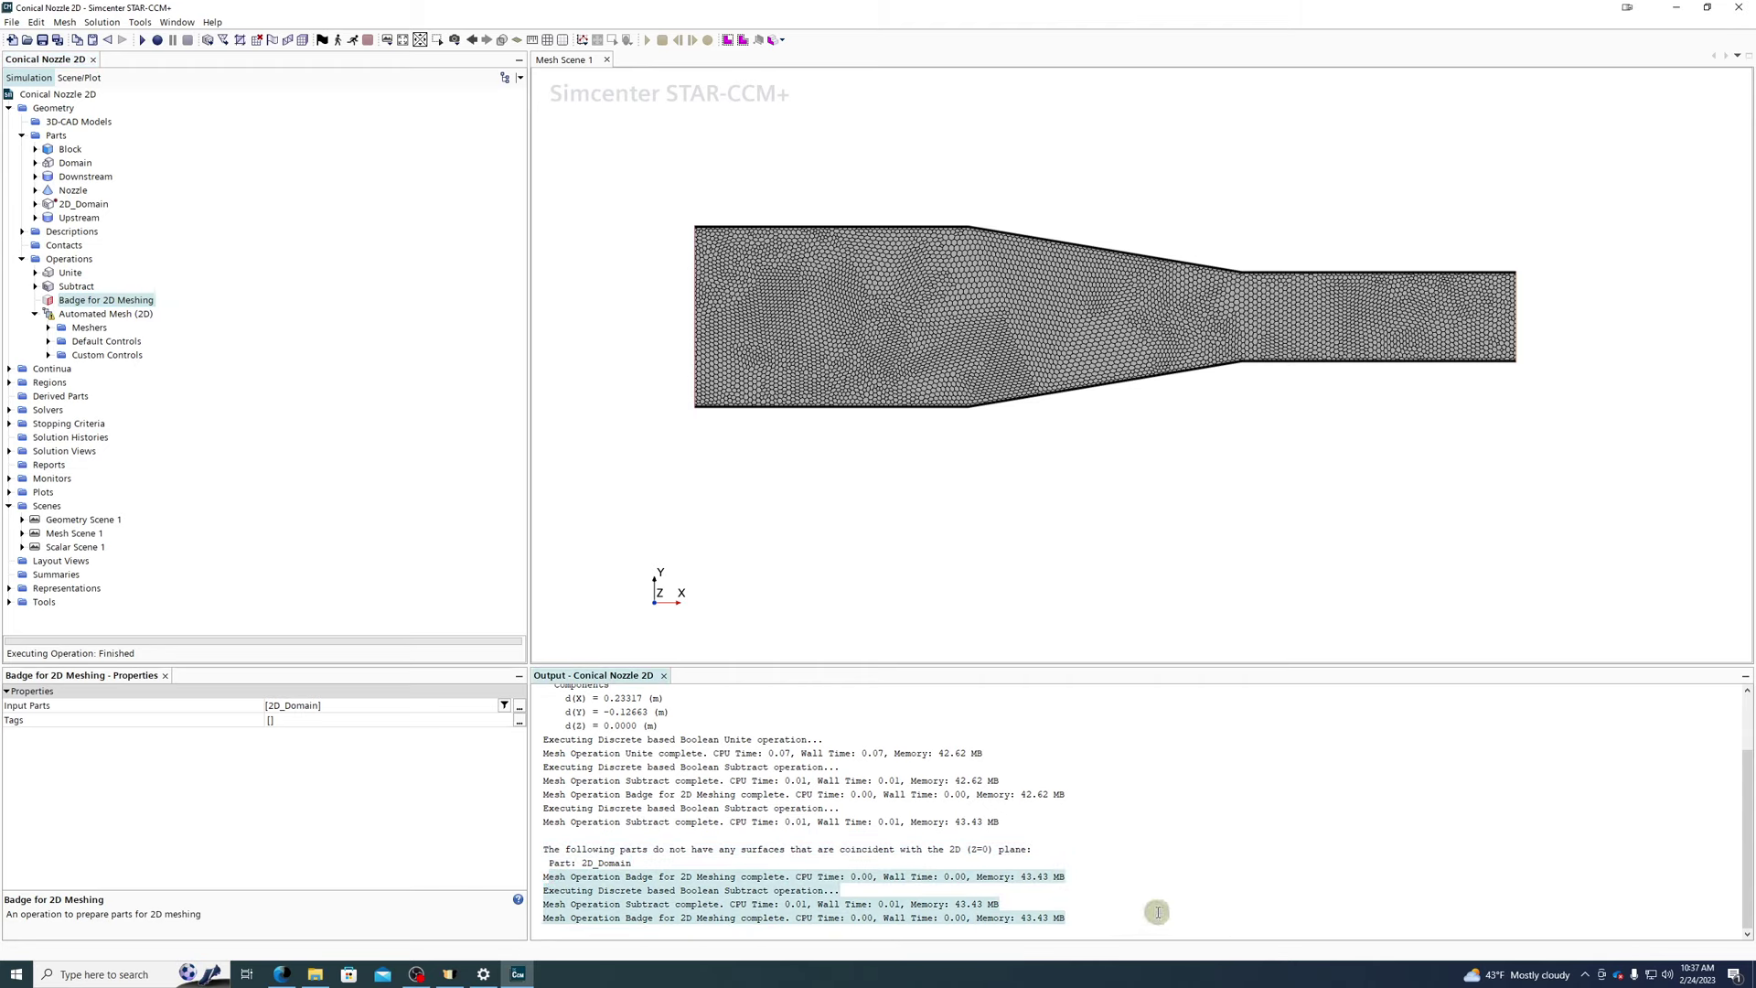
- Examine the 2D_Domain part in the mesh scene, clear the highlights, and inspect the Badge for 2D Meshing operation
{"action": "left_click", "coordinate": [55, 205]}
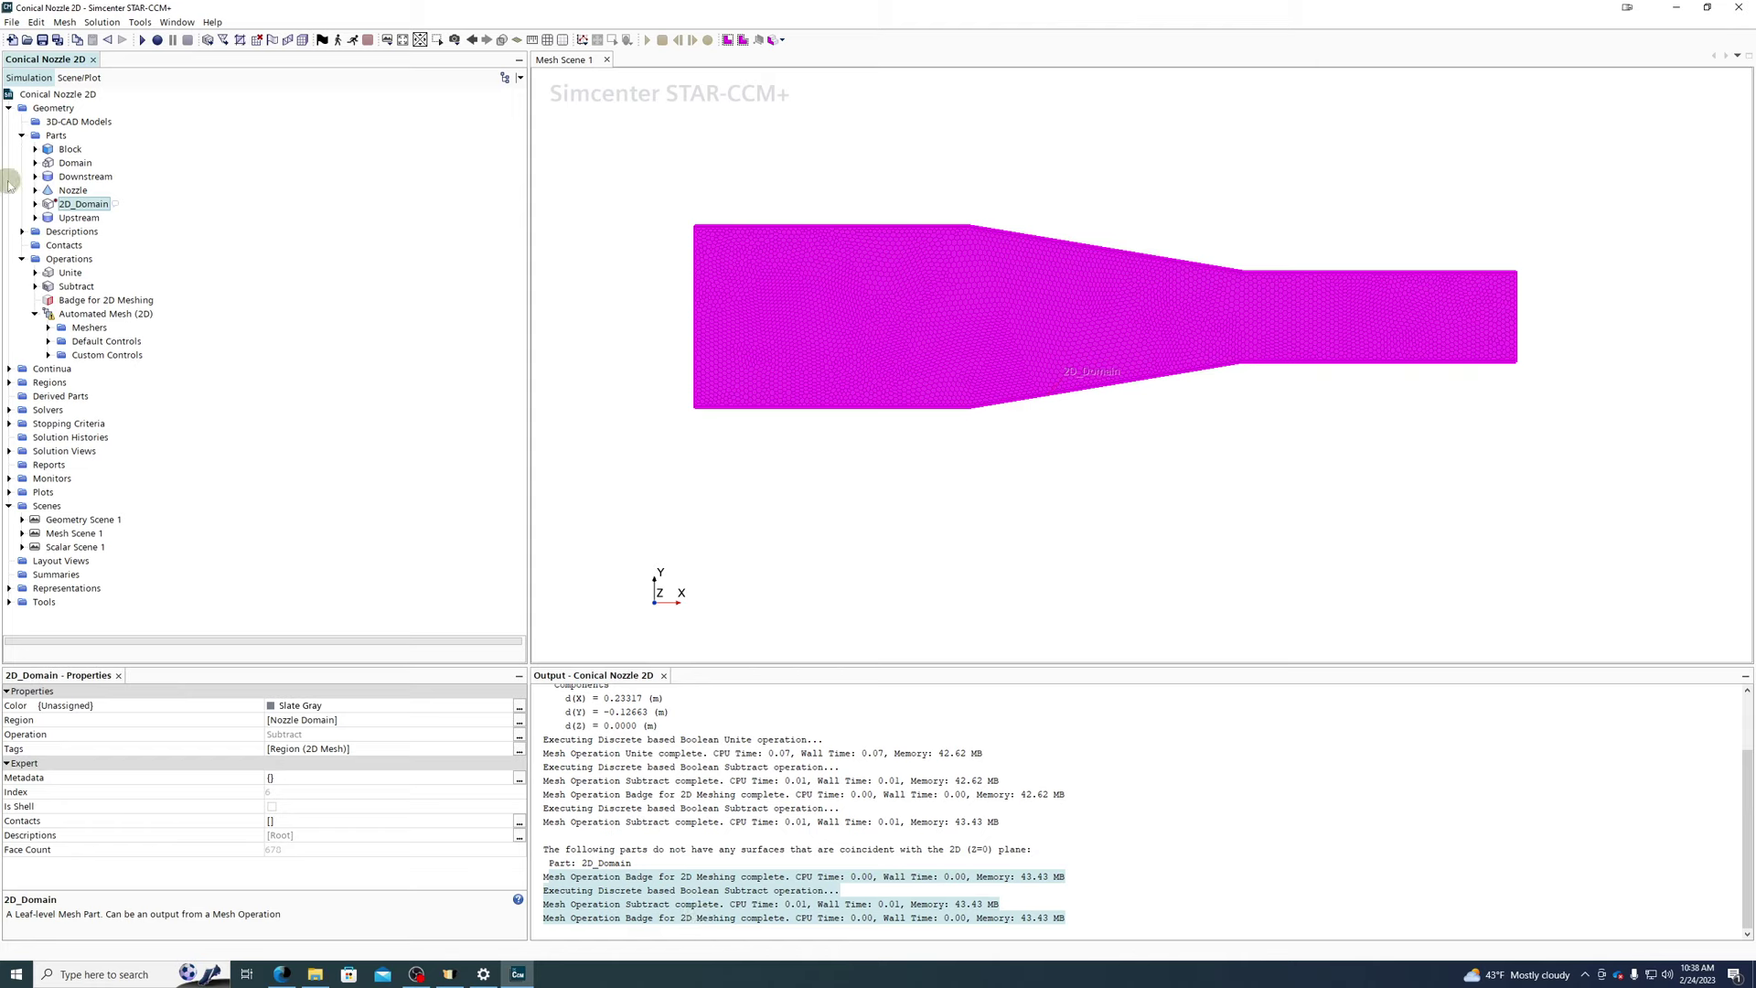
{"action": "left_click", "coordinate": [949, 760]}
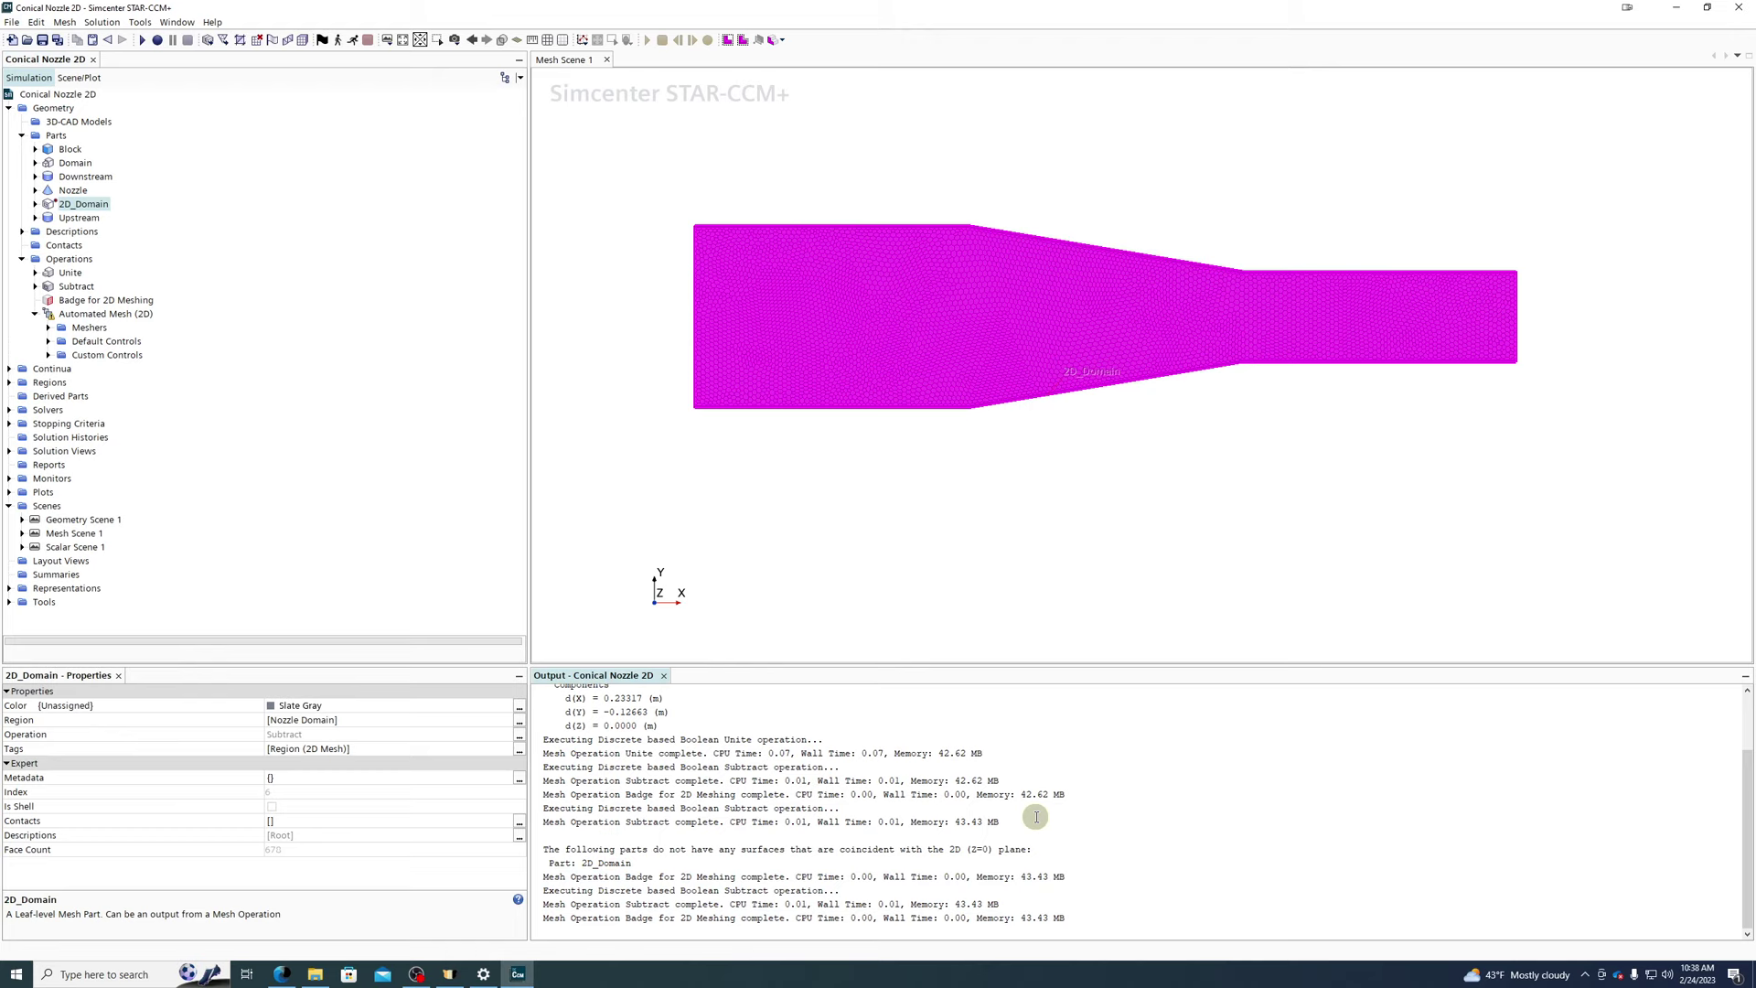
{"action": "left_click", "coordinate": [1059, 449]}
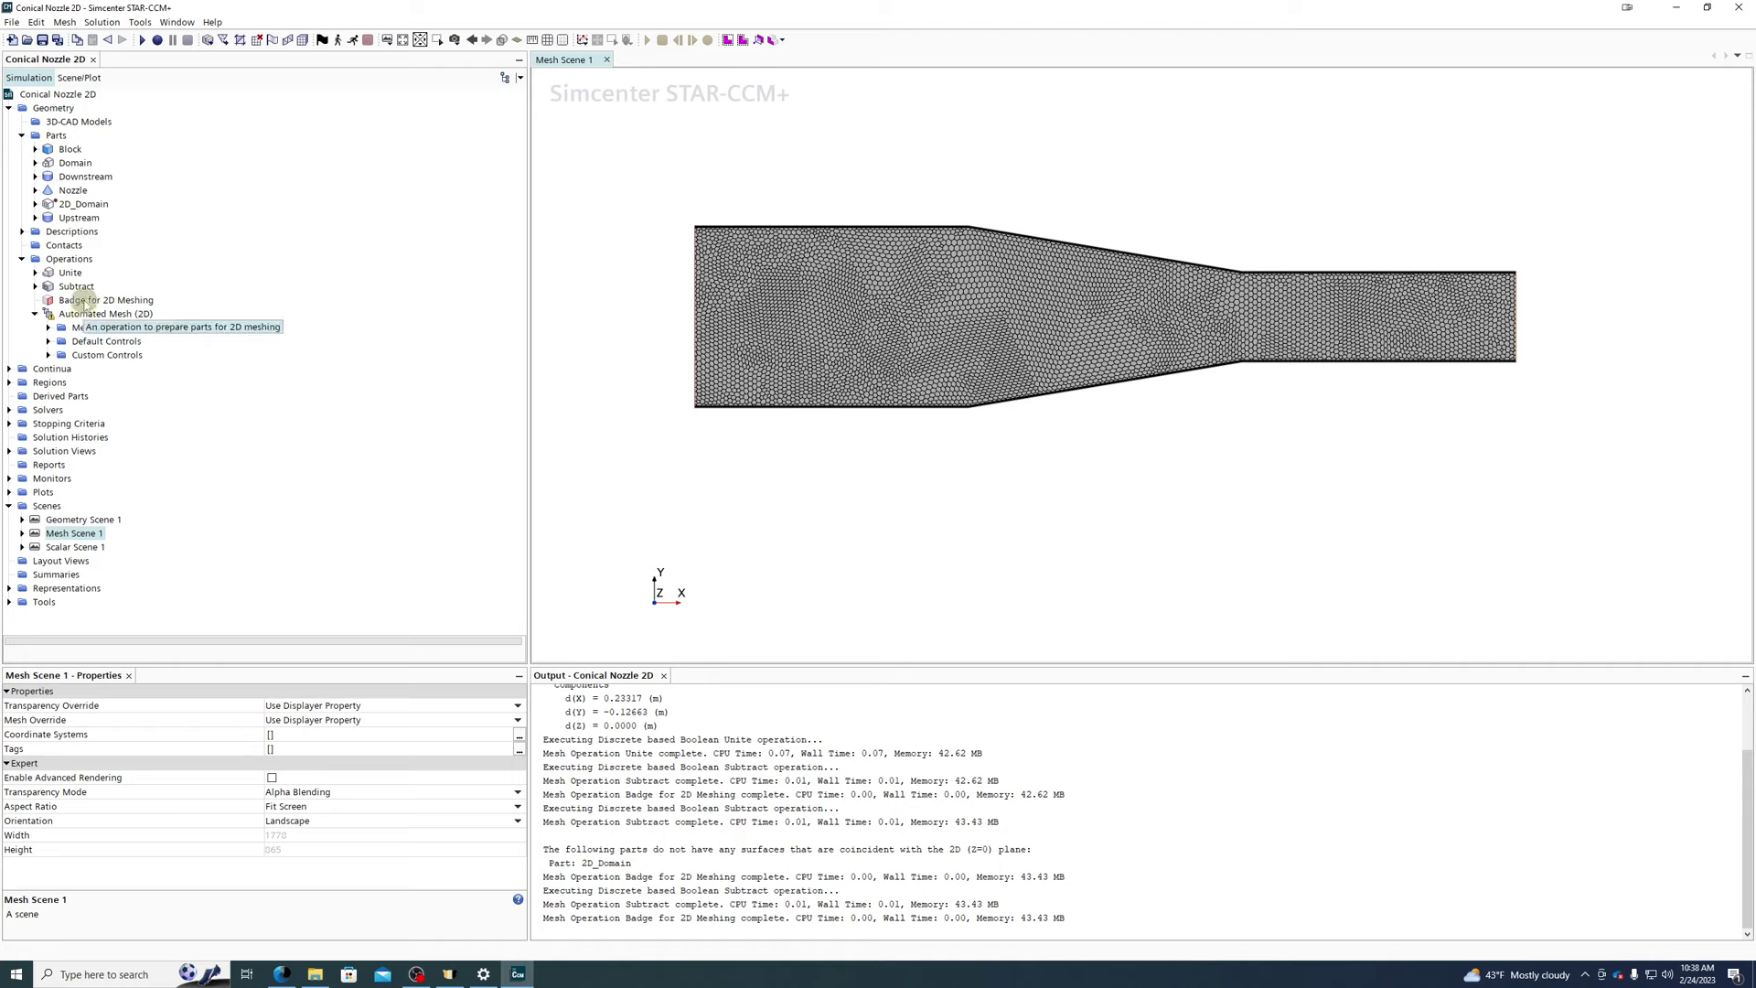
{"action": "left_click", "coordinate": [87, 300]}
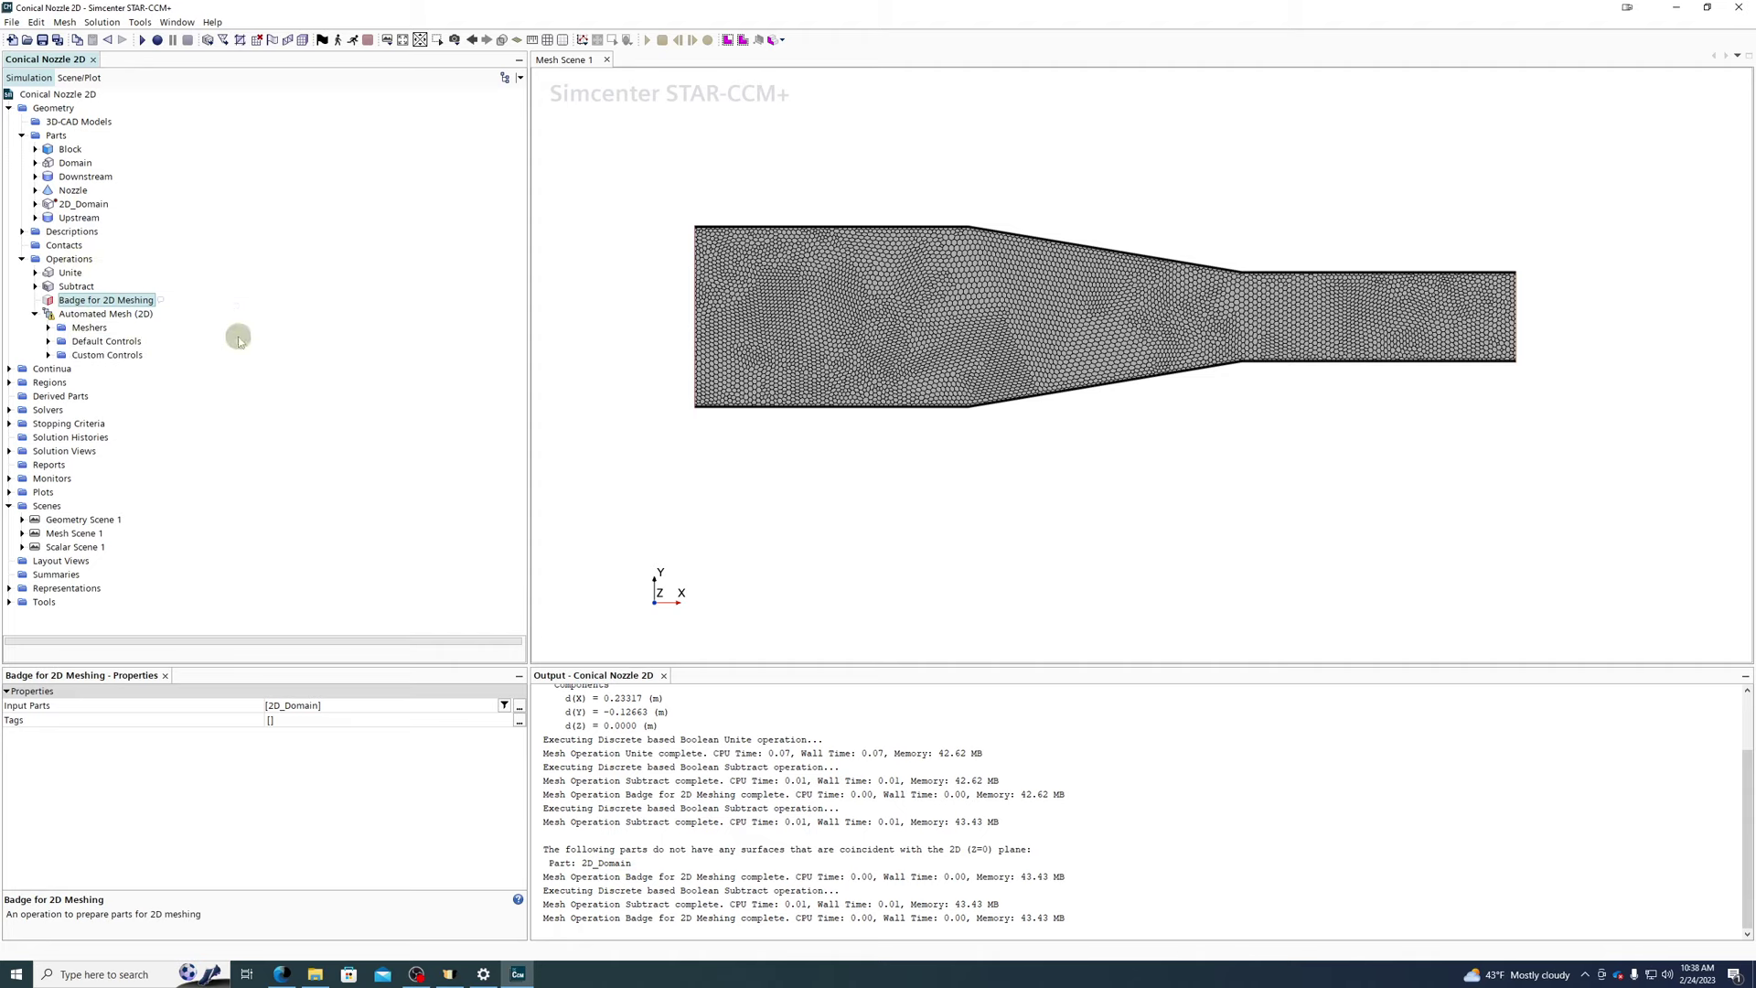
- Enlarge the mesh scene by shrinking the simulation tree and output areas, and fill it with the nozzle mesh
{"action": "scroll", "coordinate": [1043, 206], "scroll_direction": "up", "scroll_amount": 2}
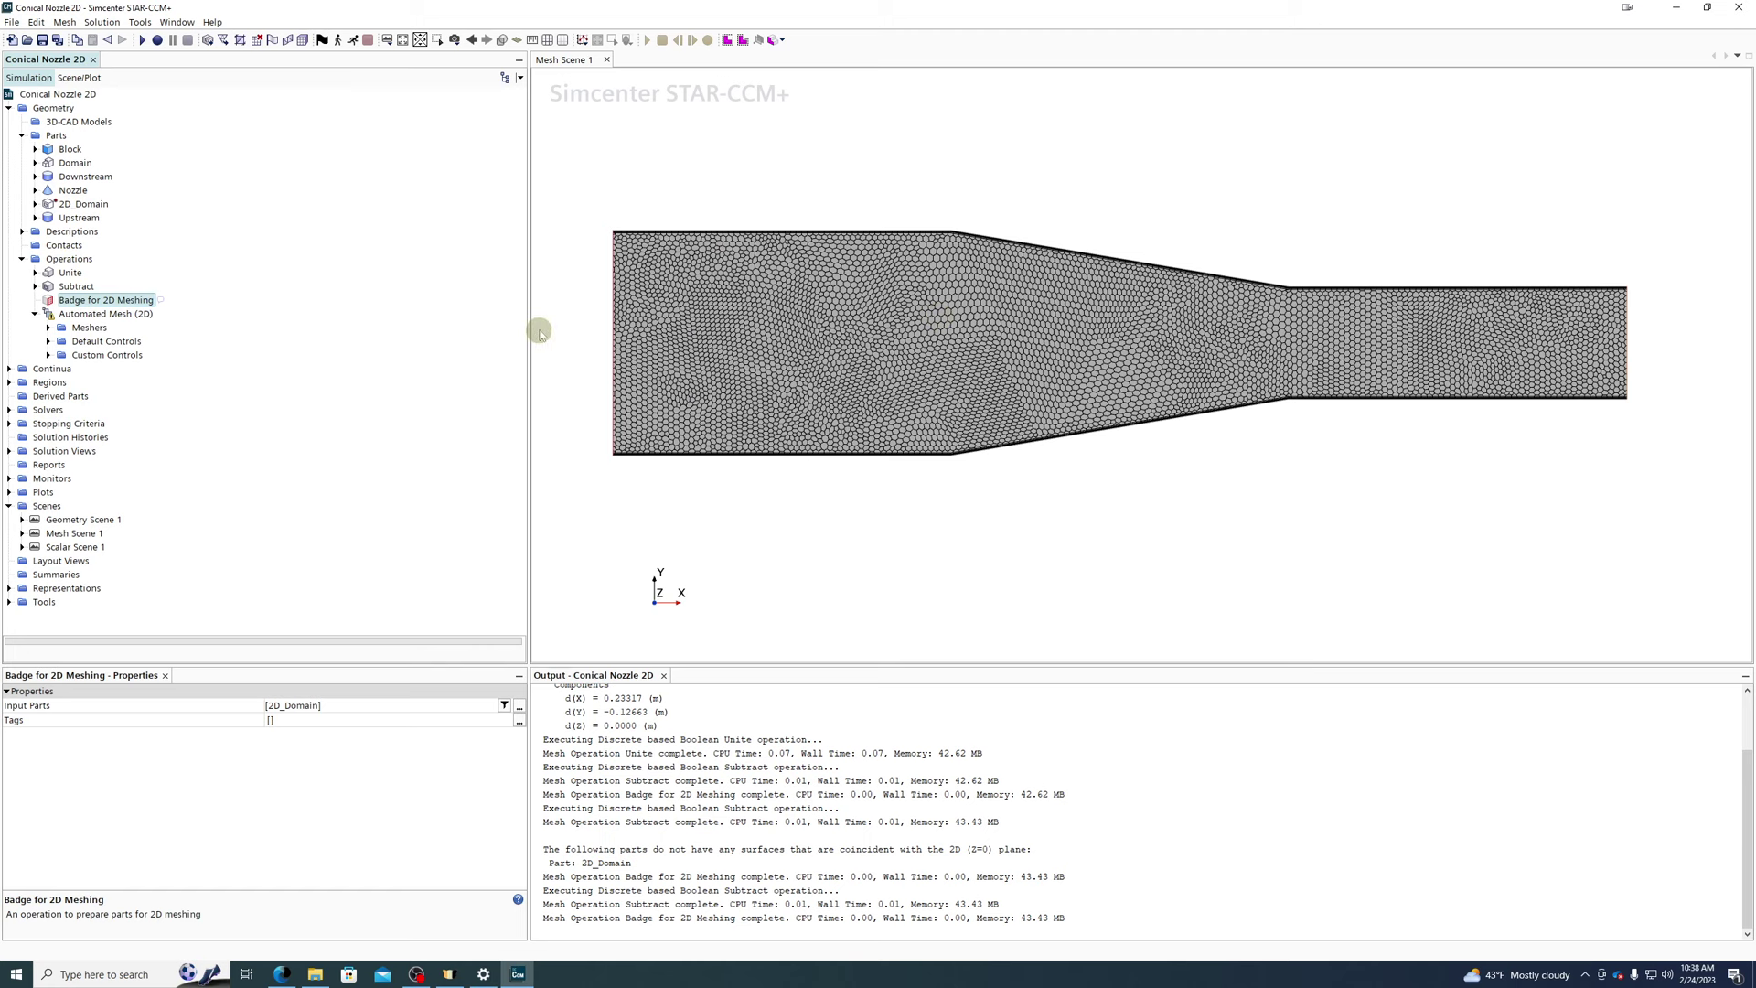
{"action": "left_click_drag", "start_coordinate": [528, 324], "coordinate": [249, 329]}
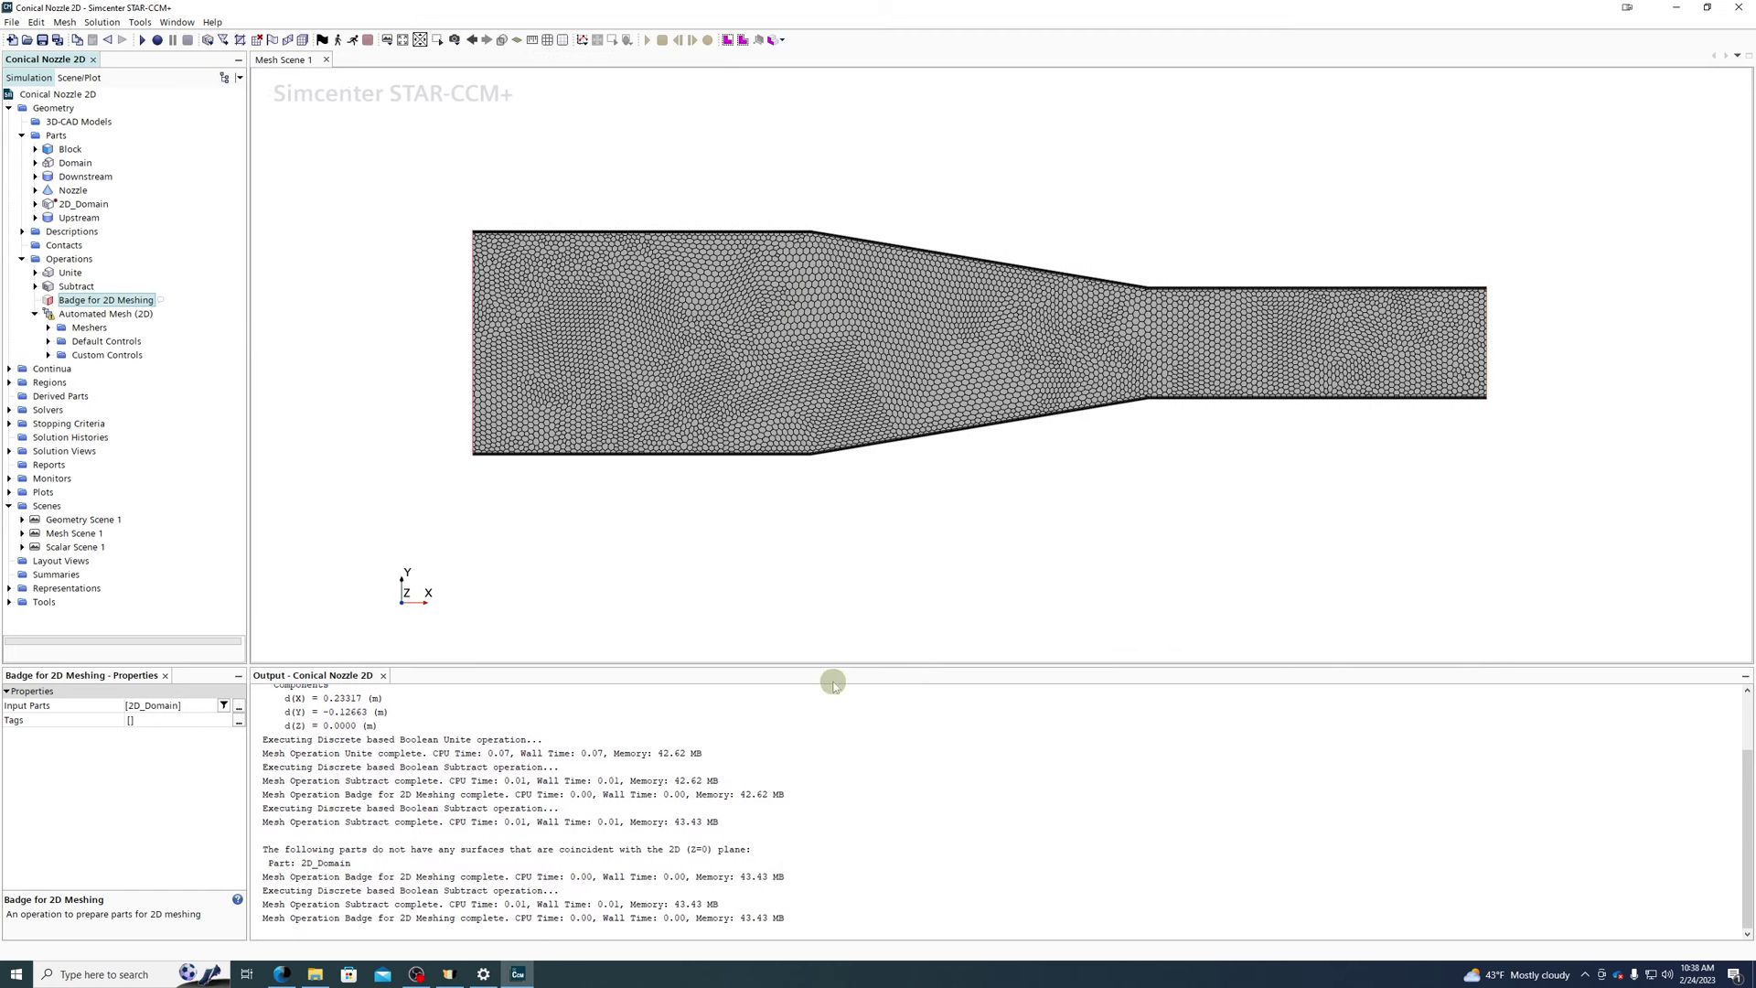
{"action": "left_click_drag", "start_coordinate": [847, 666], "coordinate": [823, 742]}
{"action": "scroll", "coordinate": [815, 488], "scroll_direction": "up", "scroll_amount": 1}
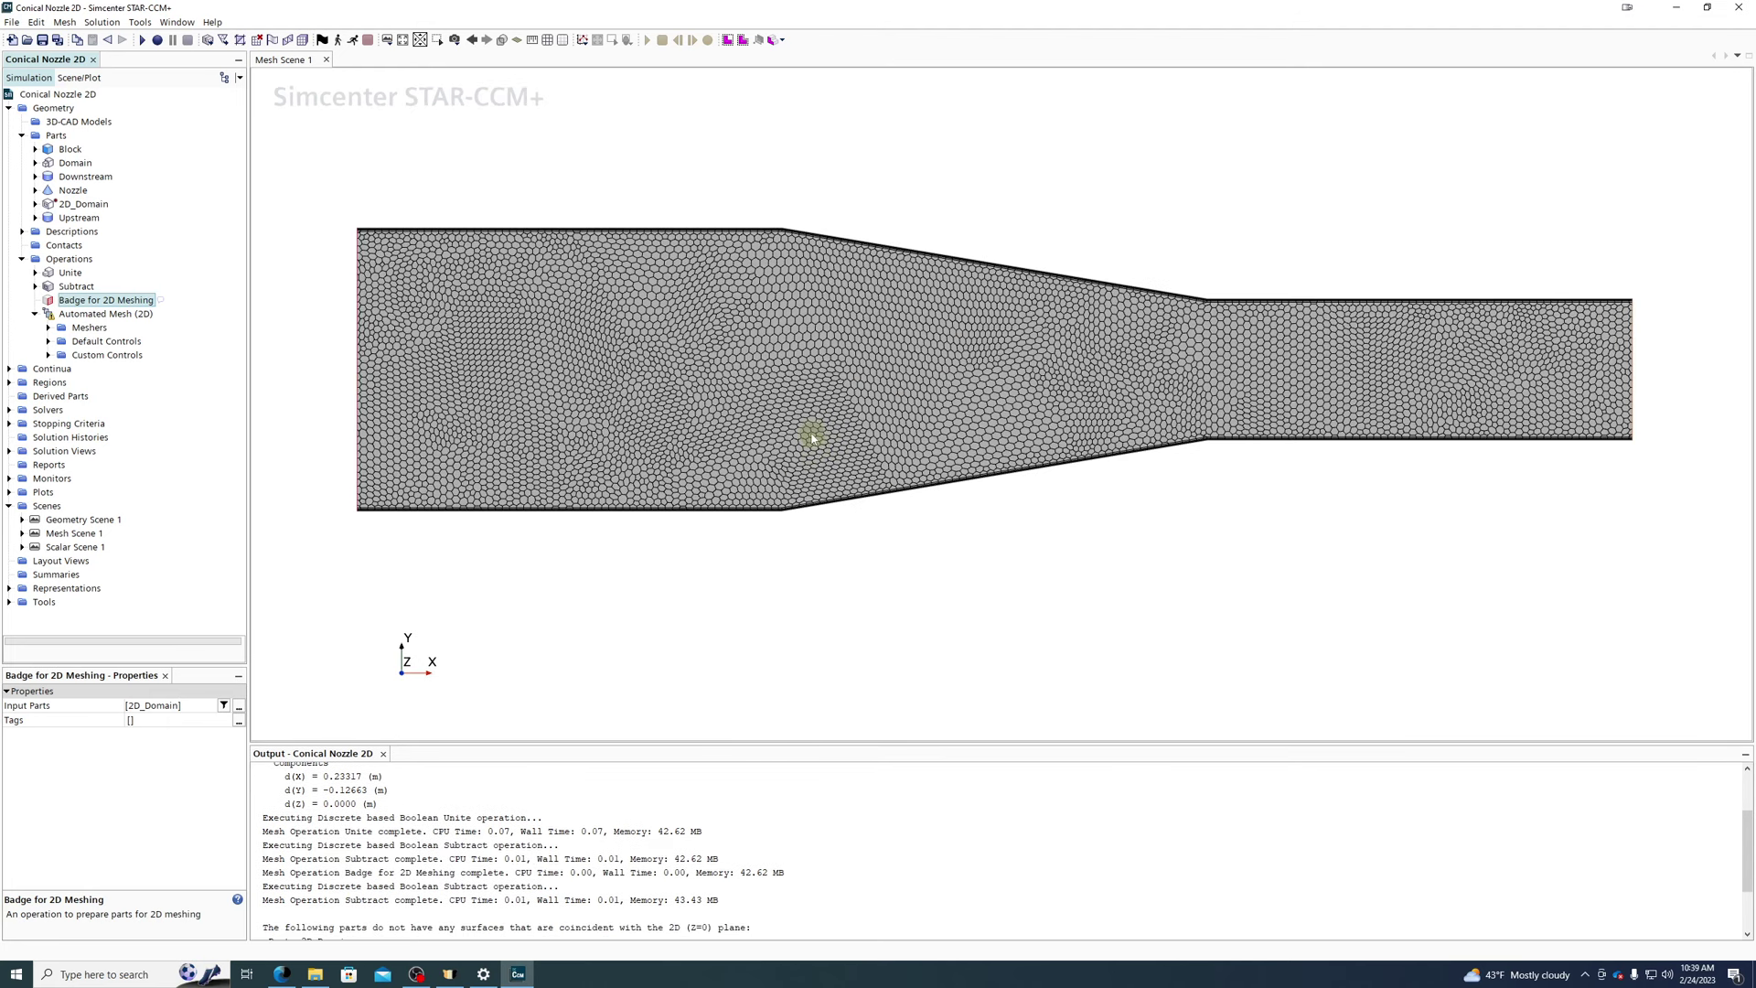
- Examine the Automated Mesh (2D) operation's properties and where such a mesh operation is created
{"action": "left_click", "coordinate": [75, 314]}
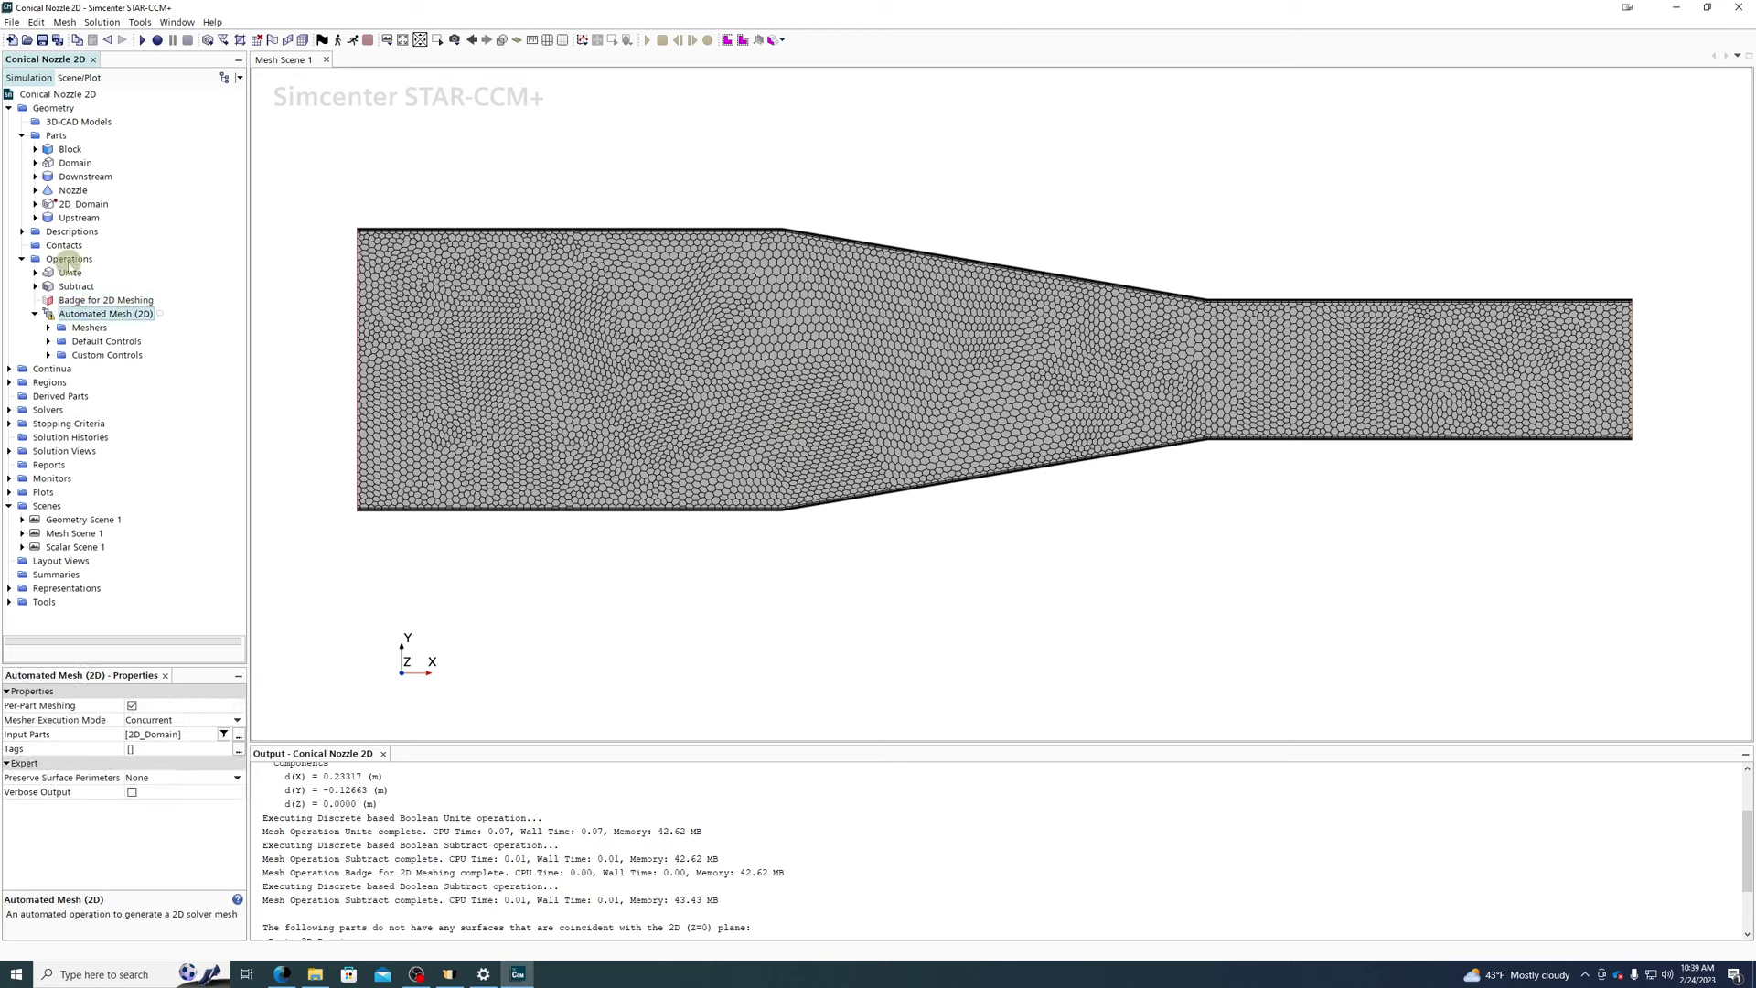
{"action": "right_click", "coordinate": [68, 260]}
{"action": "mouse_move", "coordinate": [149, 276]}
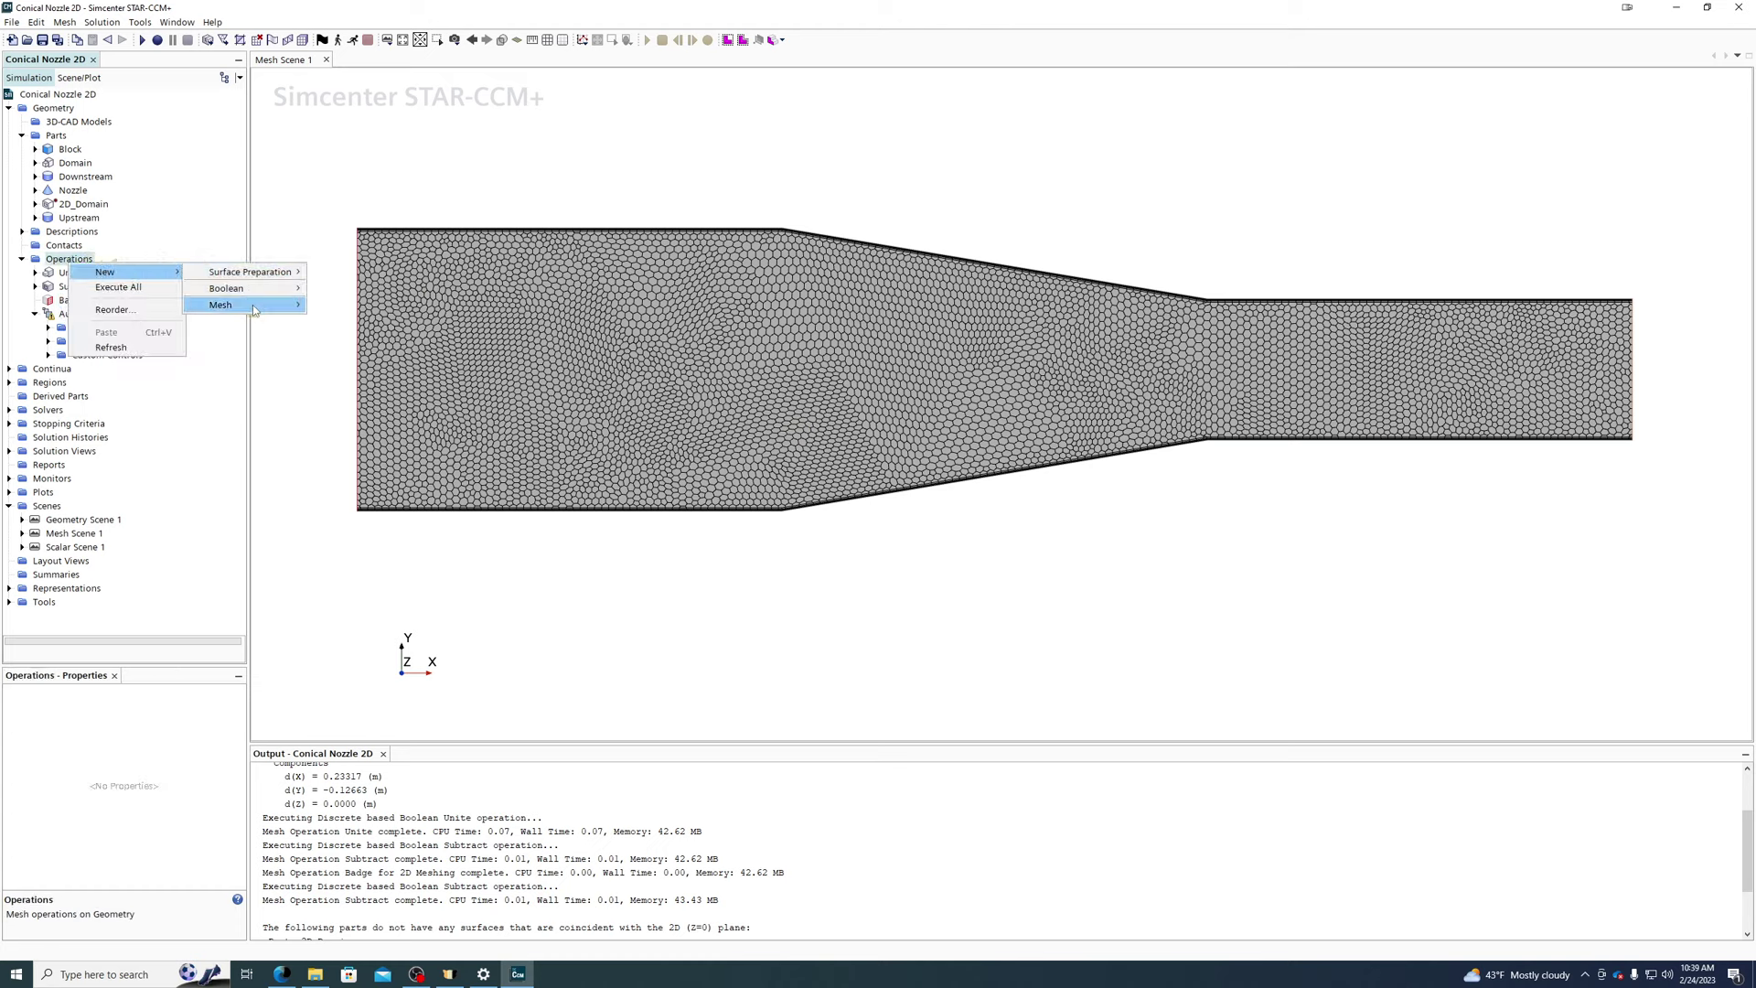
{"action": "mouse_move", "coordinate": [256, 305]}
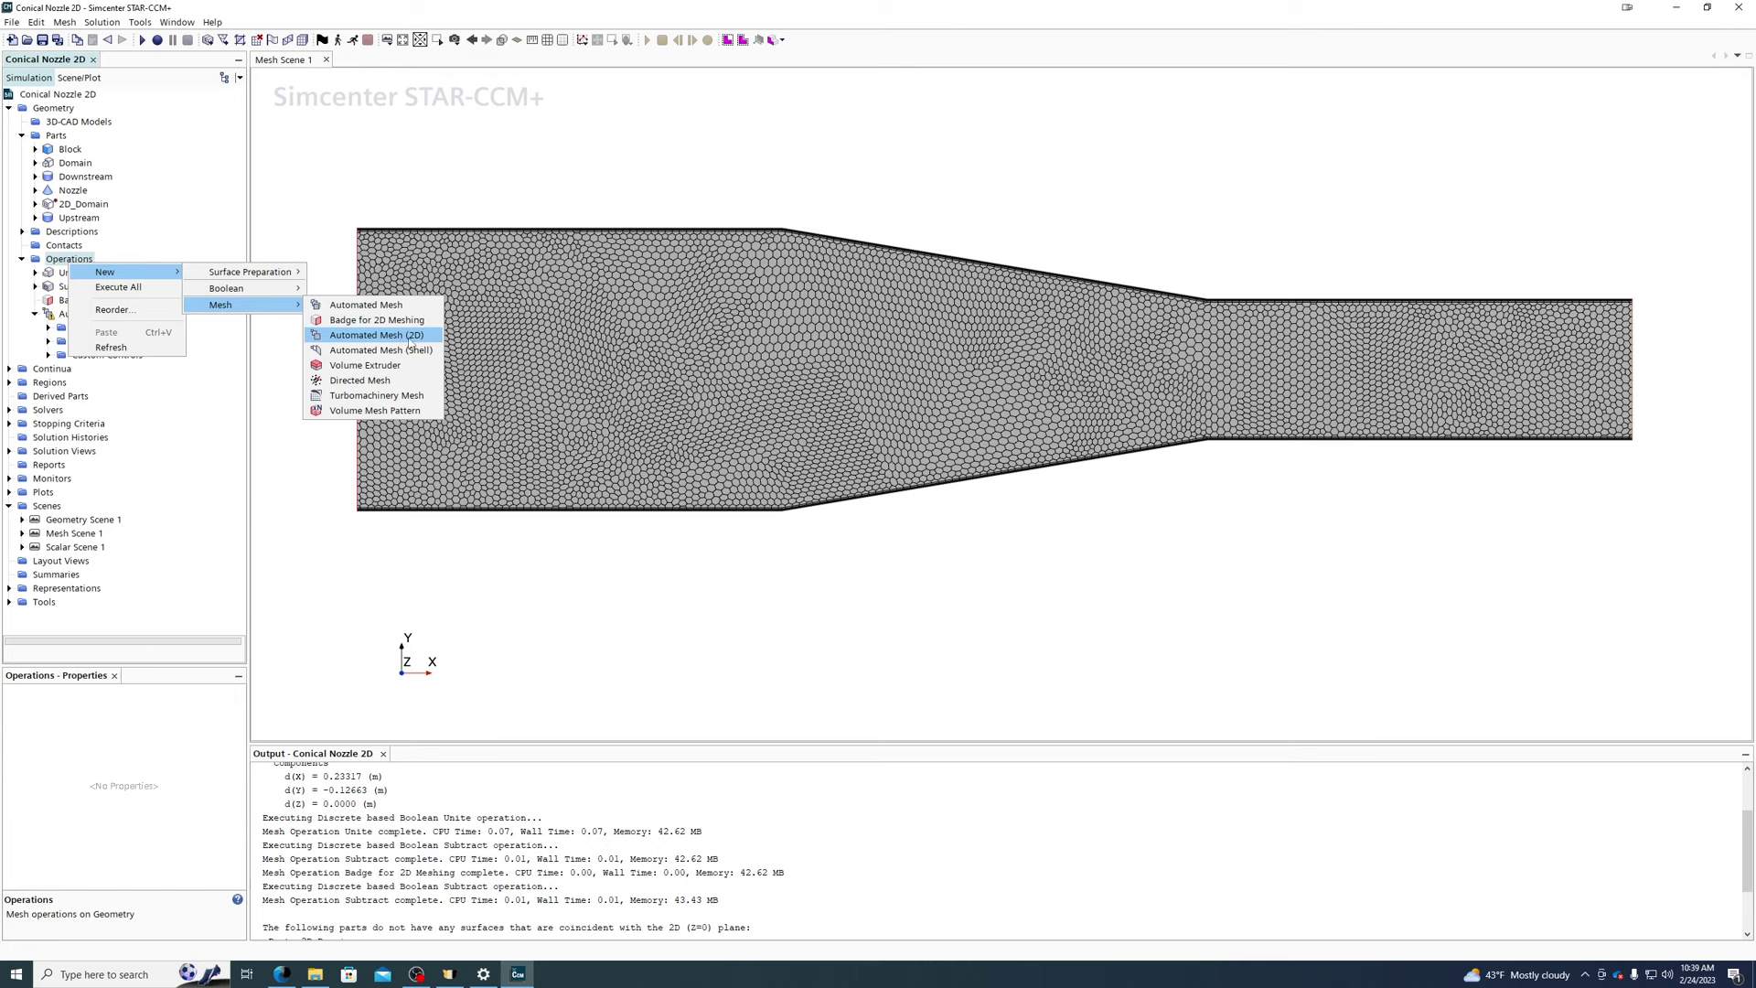
{"action": "left_click", "coordinate": [58, 316]}
{"action": "left_click", "coordinate": [59, 315]}
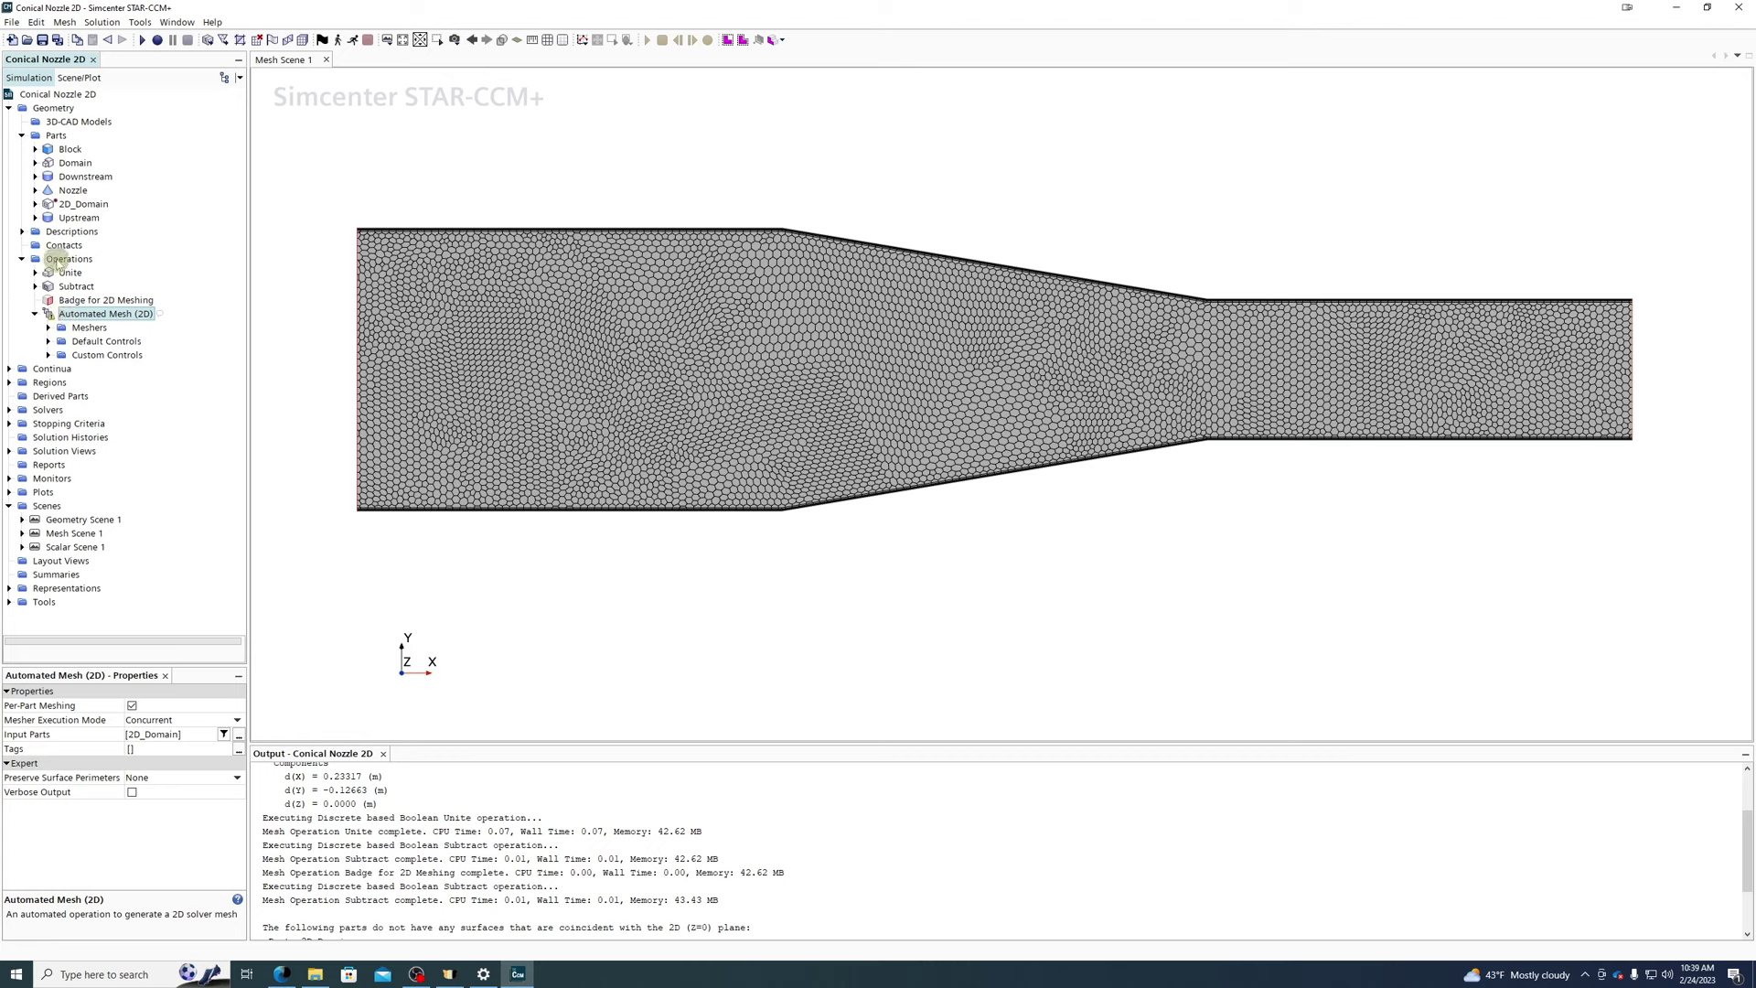
{"action": "right_click", "coordinate": [62, 260]}
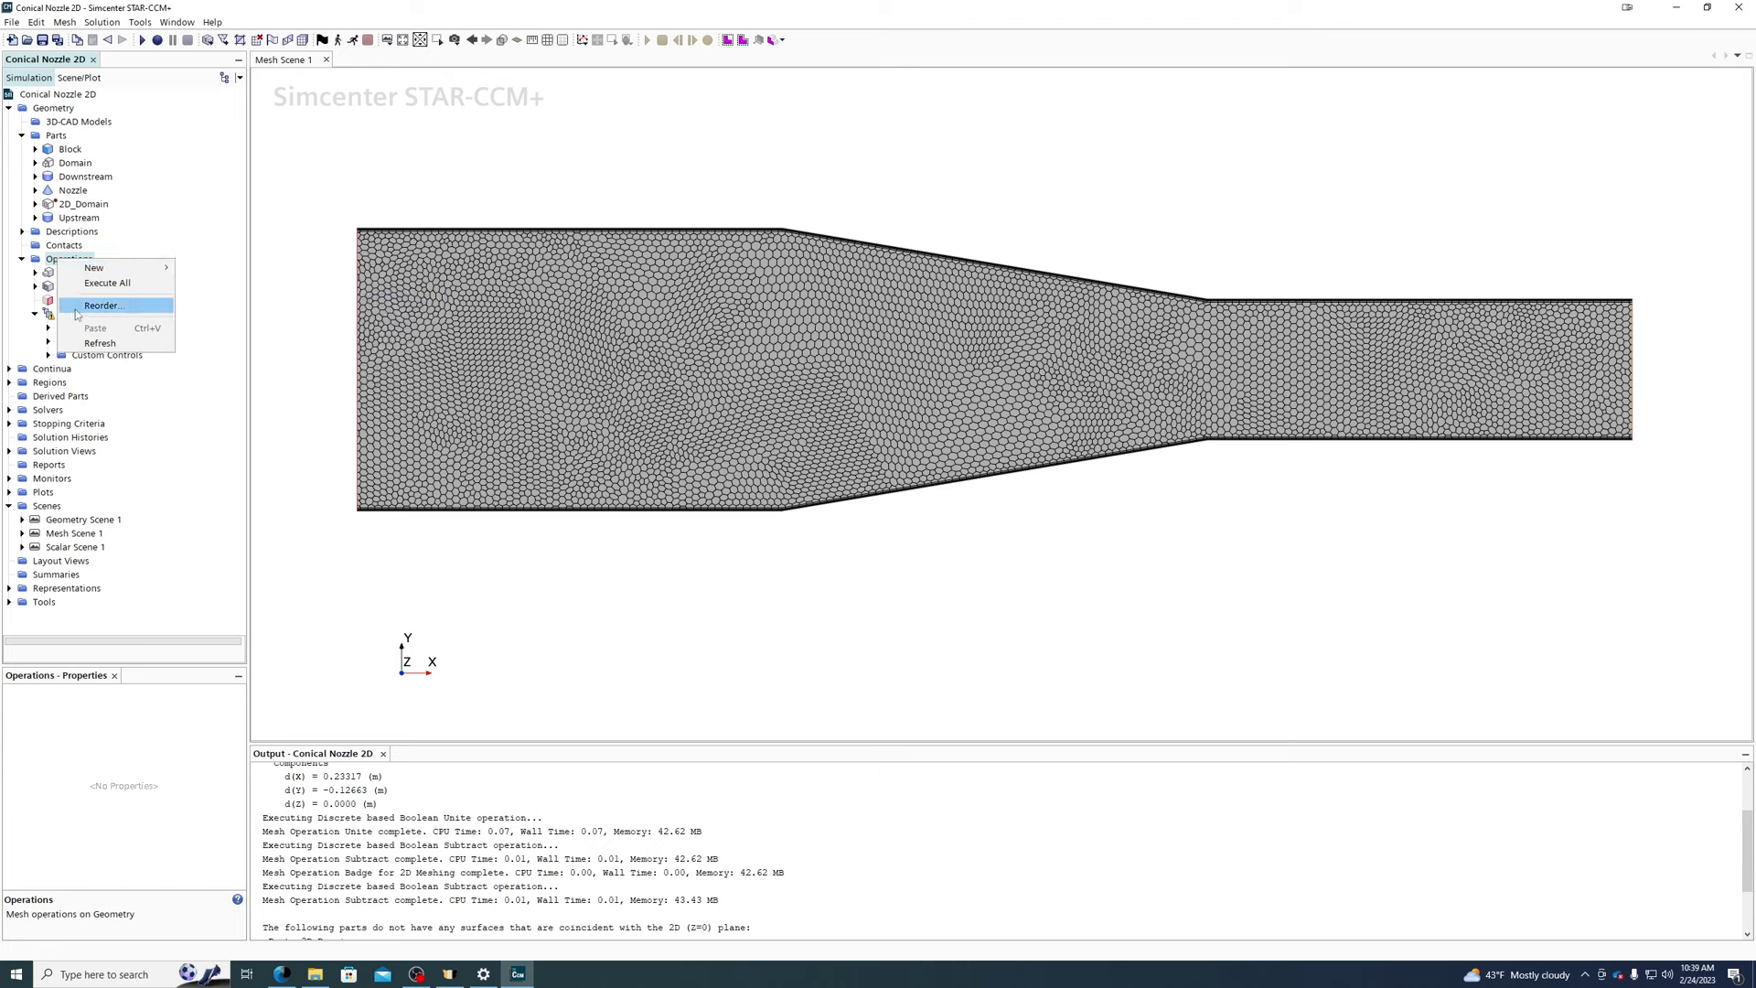
{"action": "left_click", "coordinate": [183, 448]}
- Delete the existing Automated Mesh (2D) operation
{"action": "left_click", "coordinate": [92, 317]}
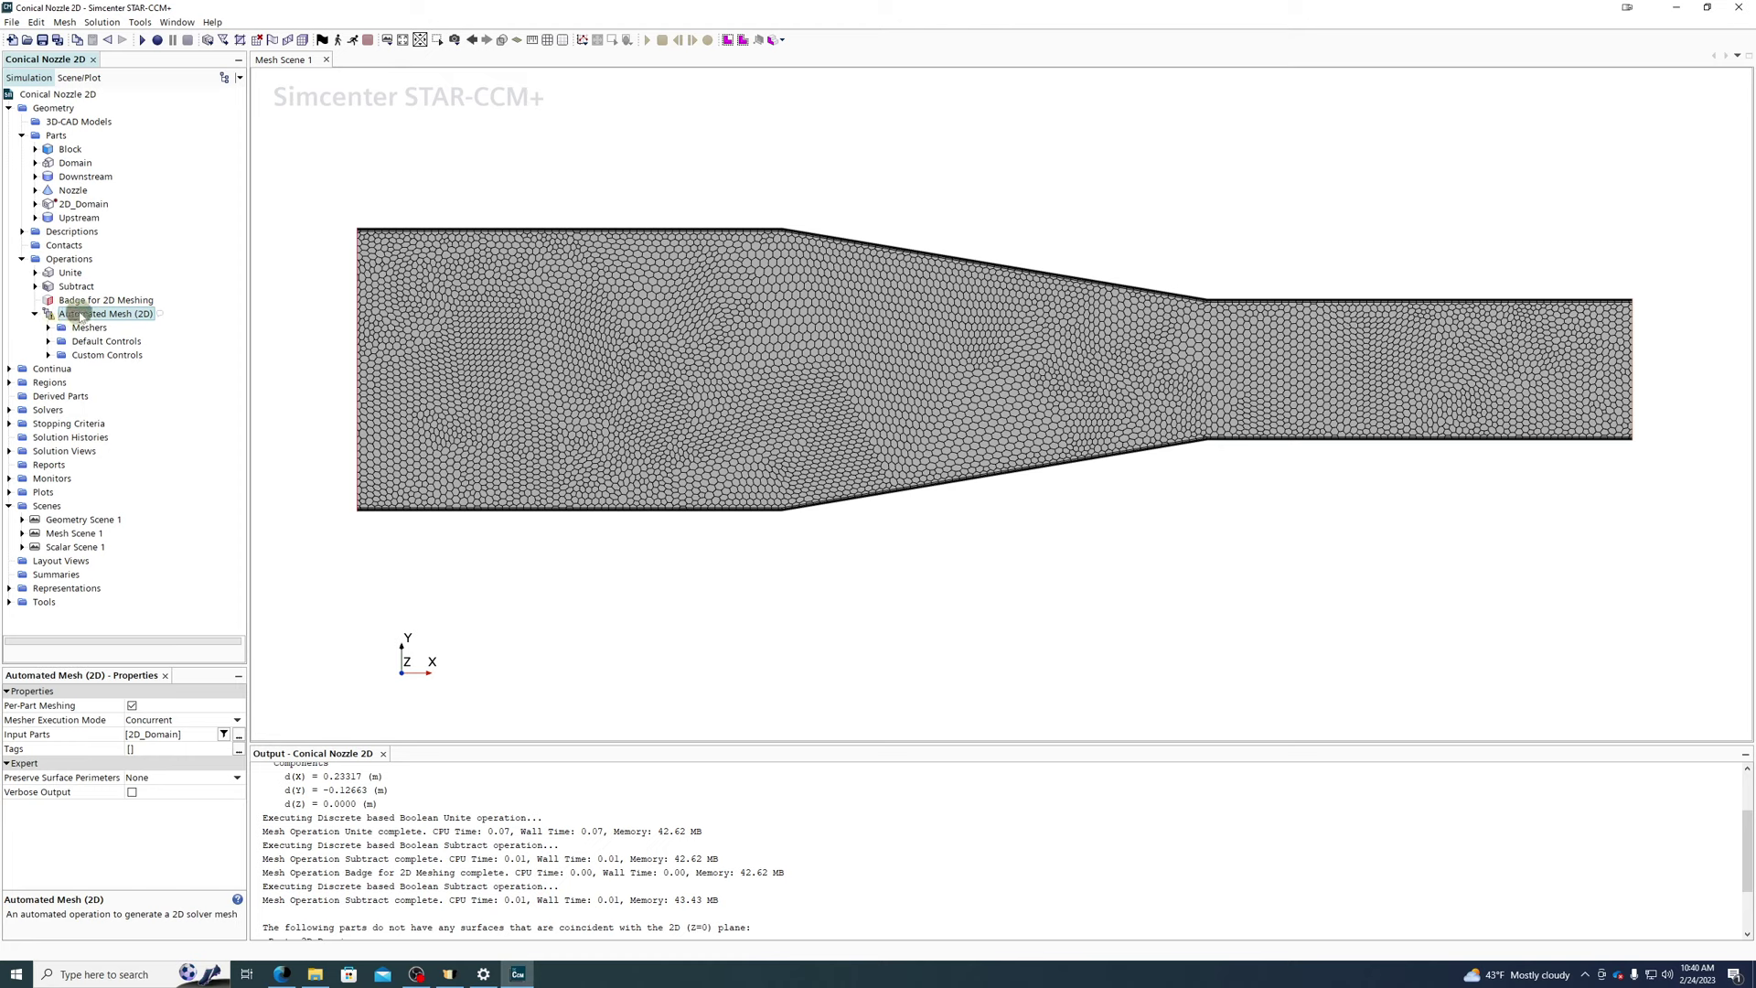
{"action": "key", "text": "Delete"}
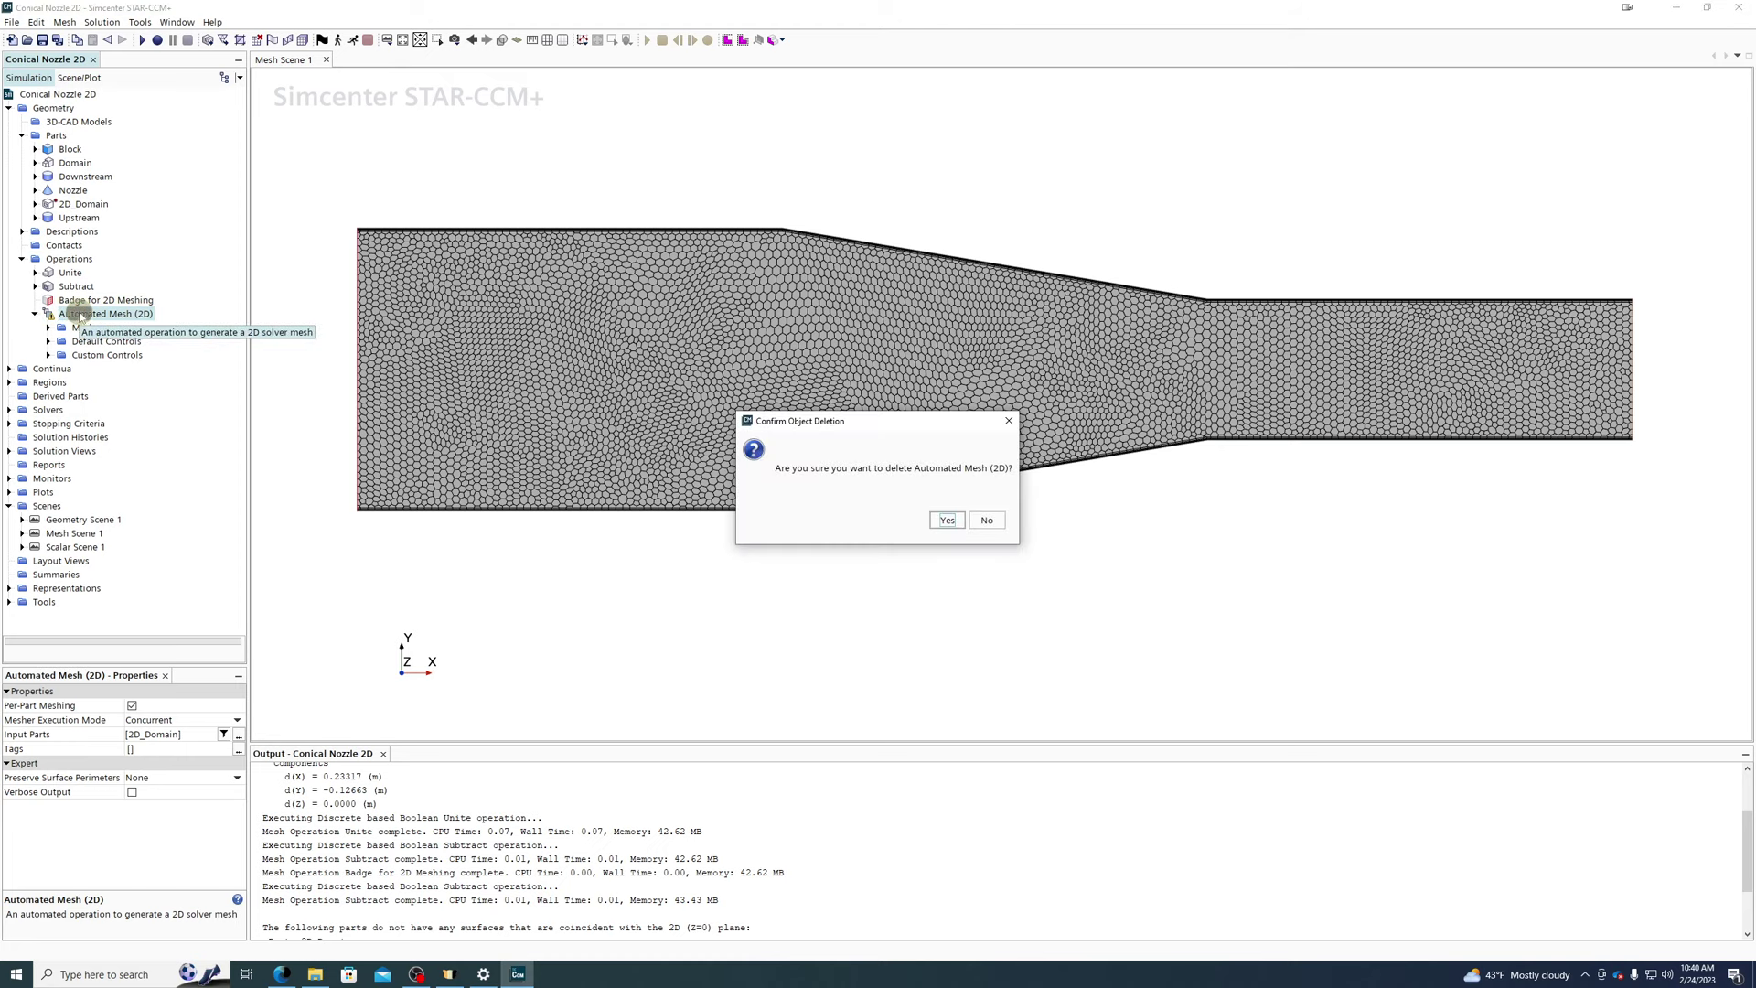
{"action": "key", "text": "Return"}
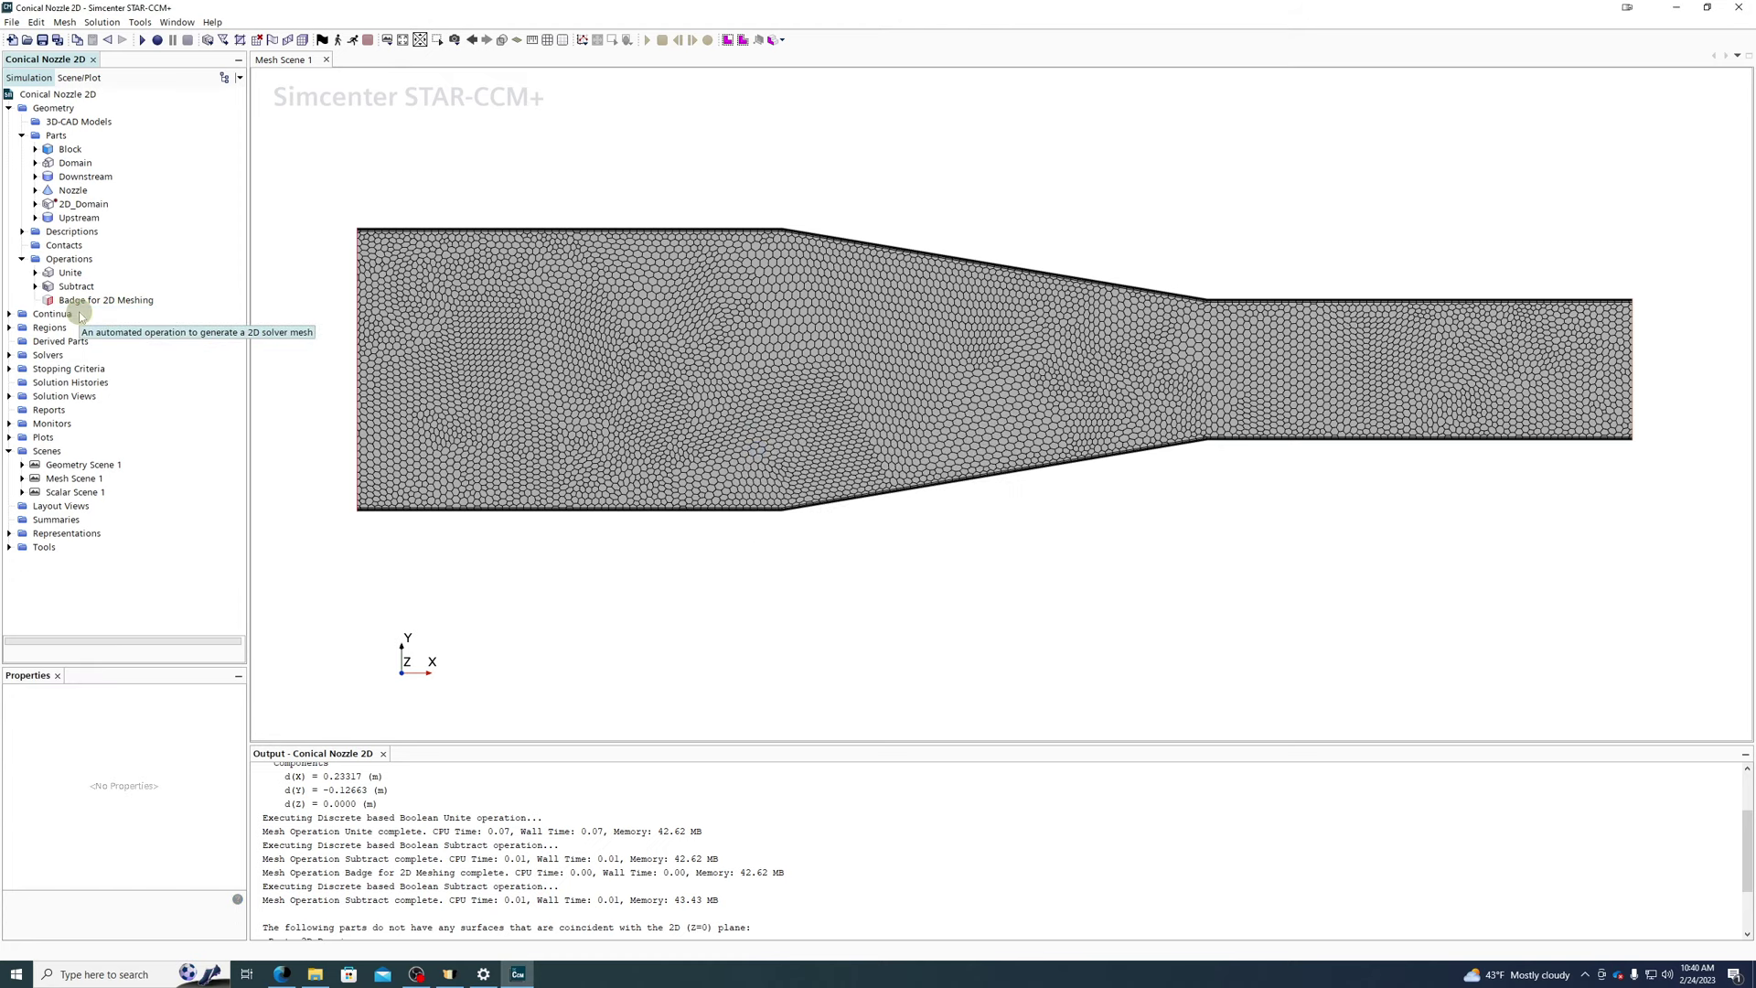
- Create an Automated Mesh (2D) operation on the 2D_Domain part with the Polygonal Mesher and the Prism Layer Mesher enabled
{"action": "right_click", "coordinate": [70, 259]}
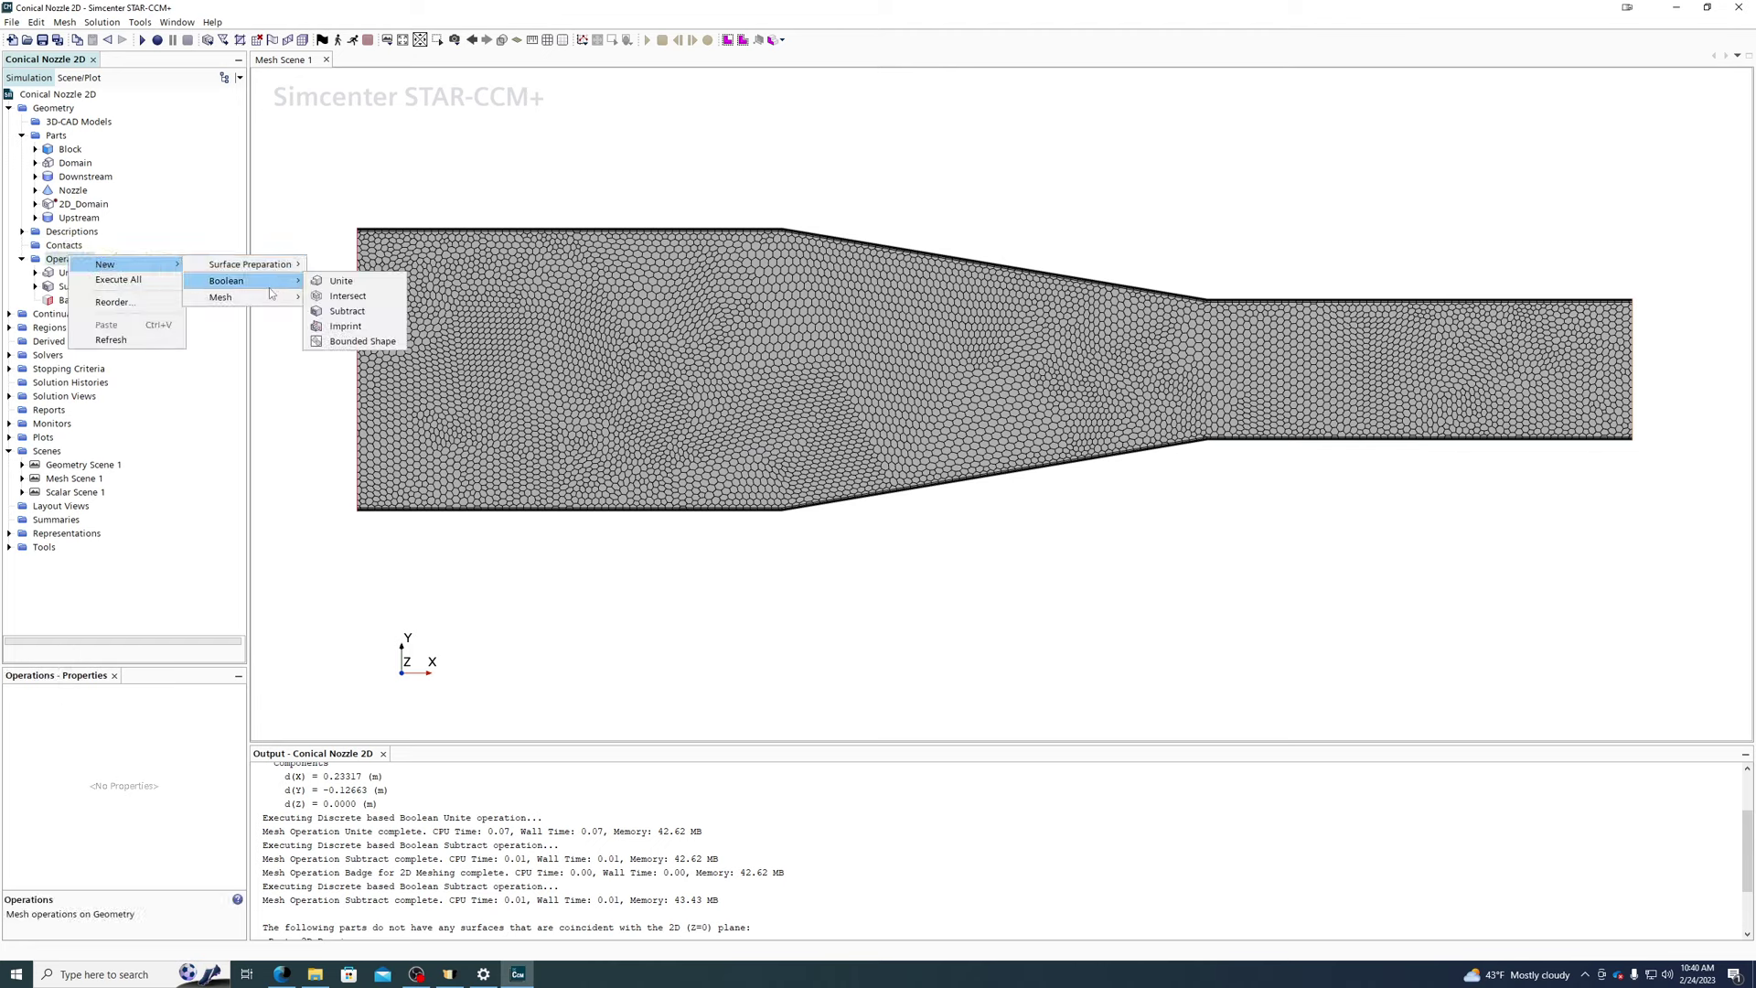
{"action": "left_click", "coordinate": [370, 328]}
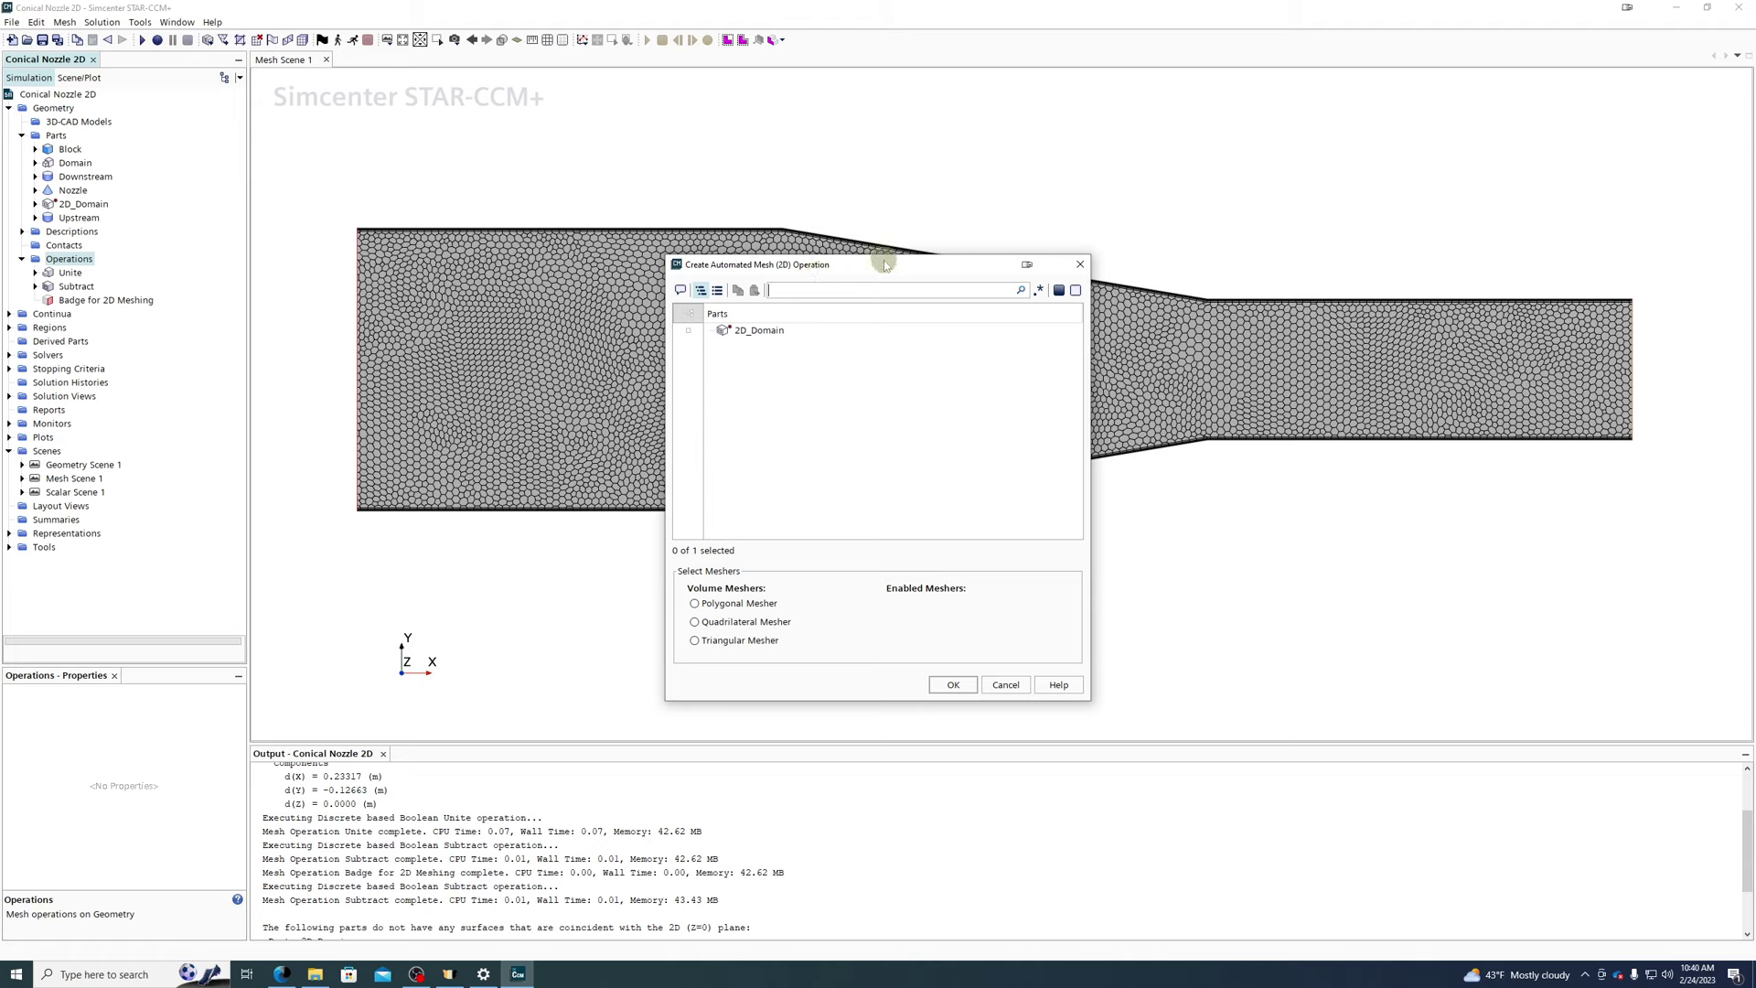
{"action": "left_click_drag", "start_coordinate": [882, 271], "coordinate": [997, 221]}
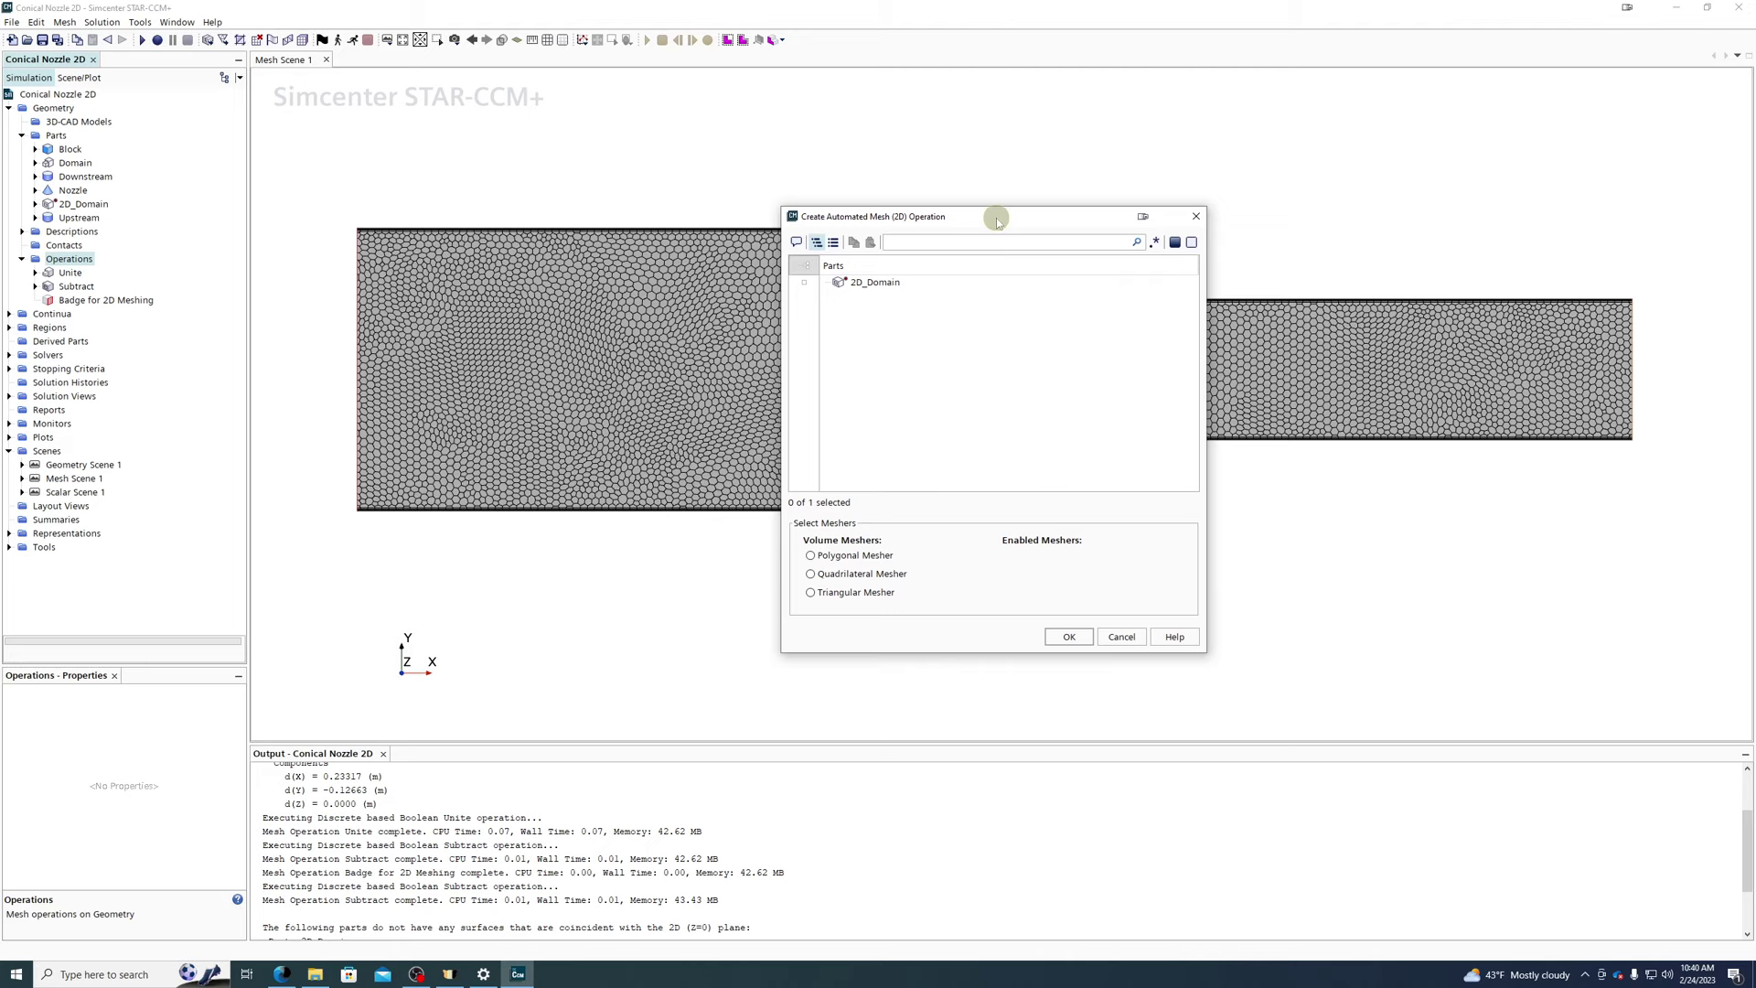
{"action": "left_click", "coordinate": [828, 285]}
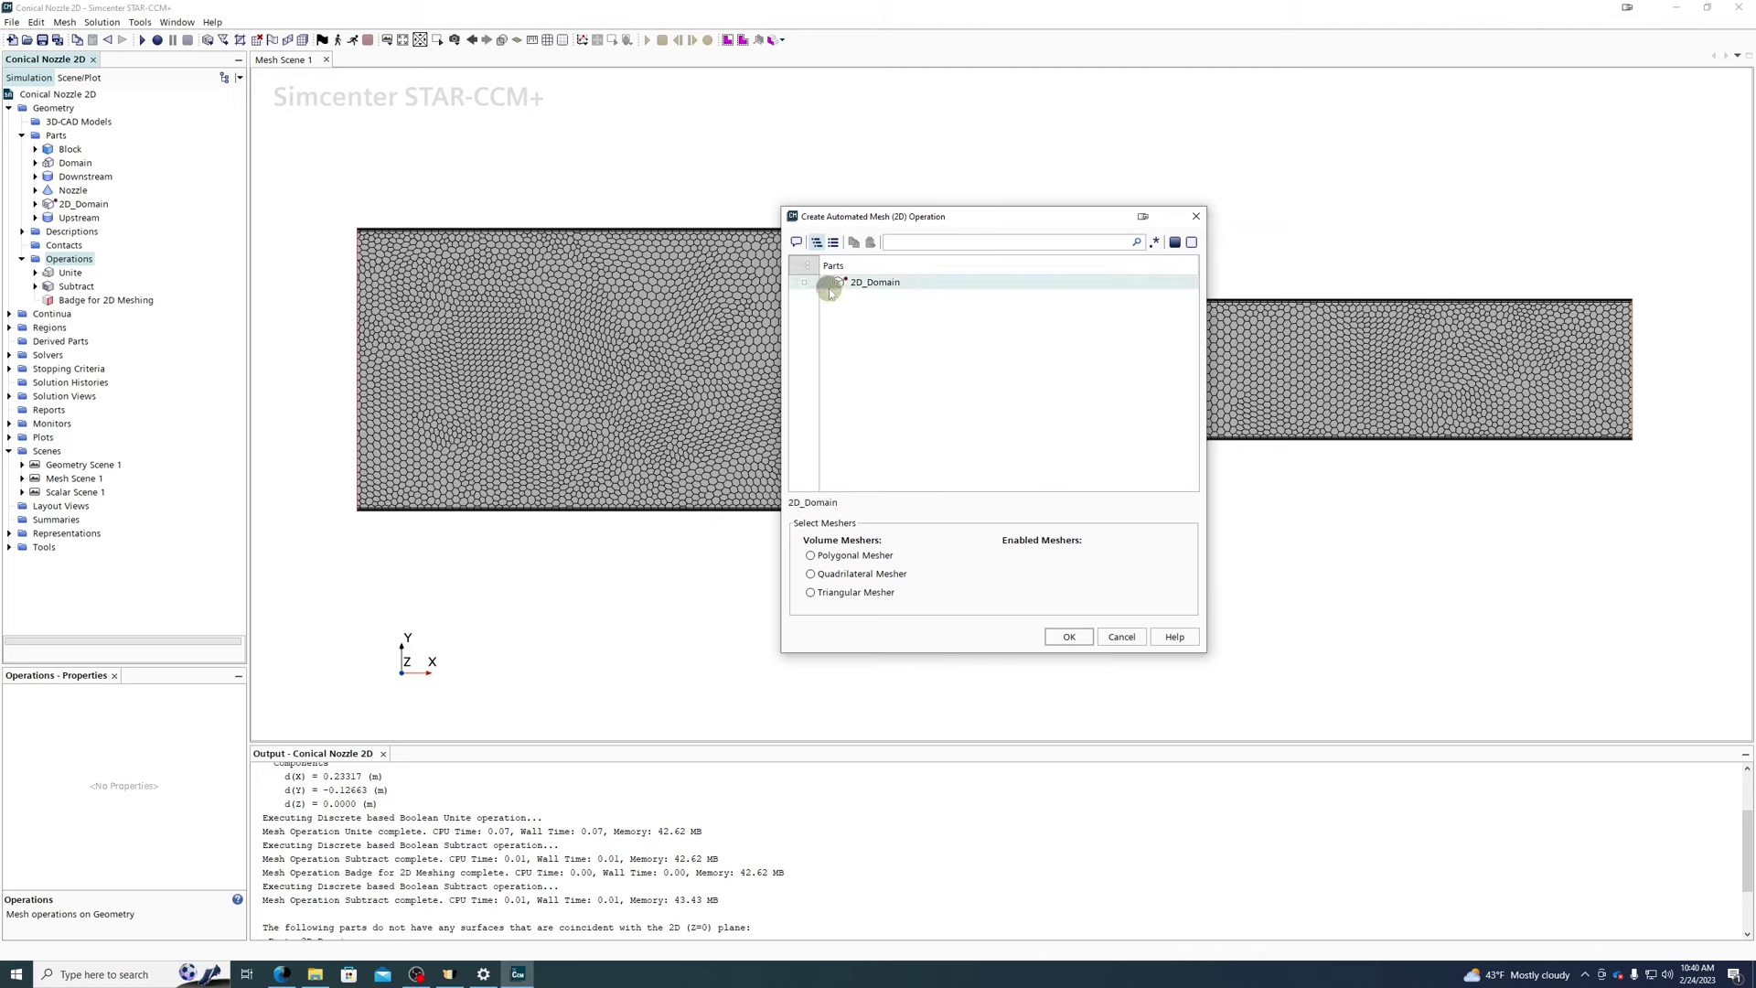
{"action": "left_click", "coordinate": [805, 284]}
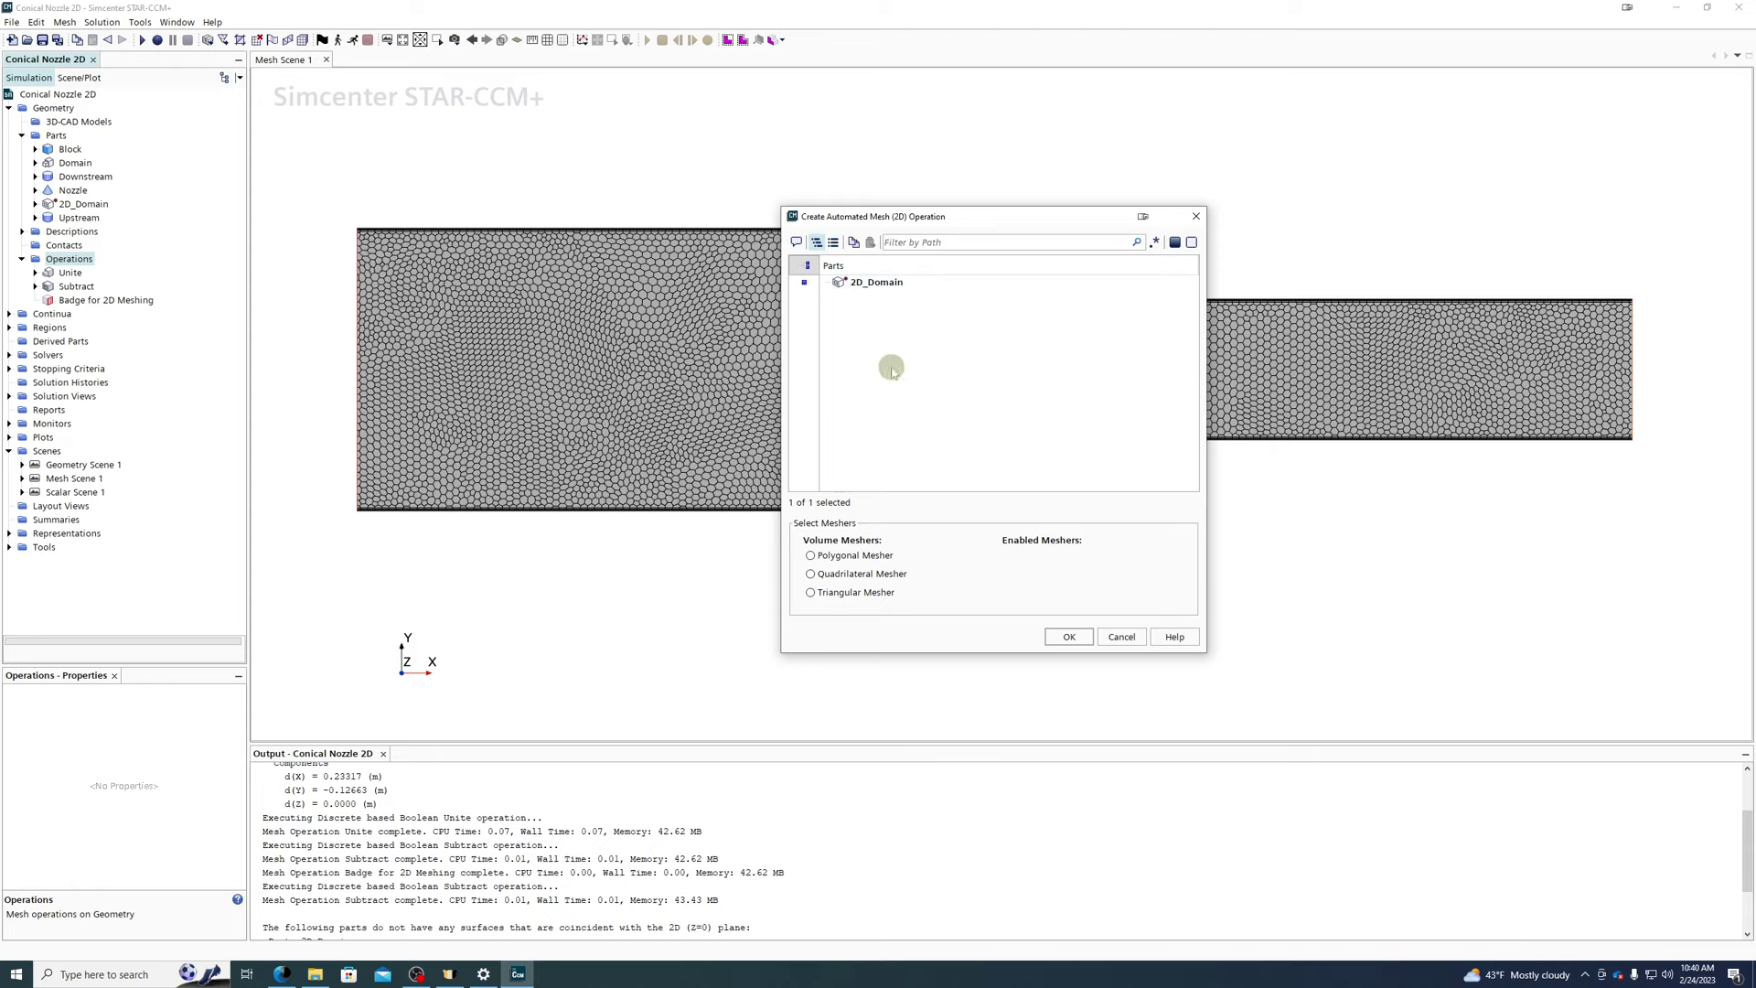
{"action": "left_click", "coordinate": [830, 285]}
{"action": "left_click", "coordinate": [827, 560]}
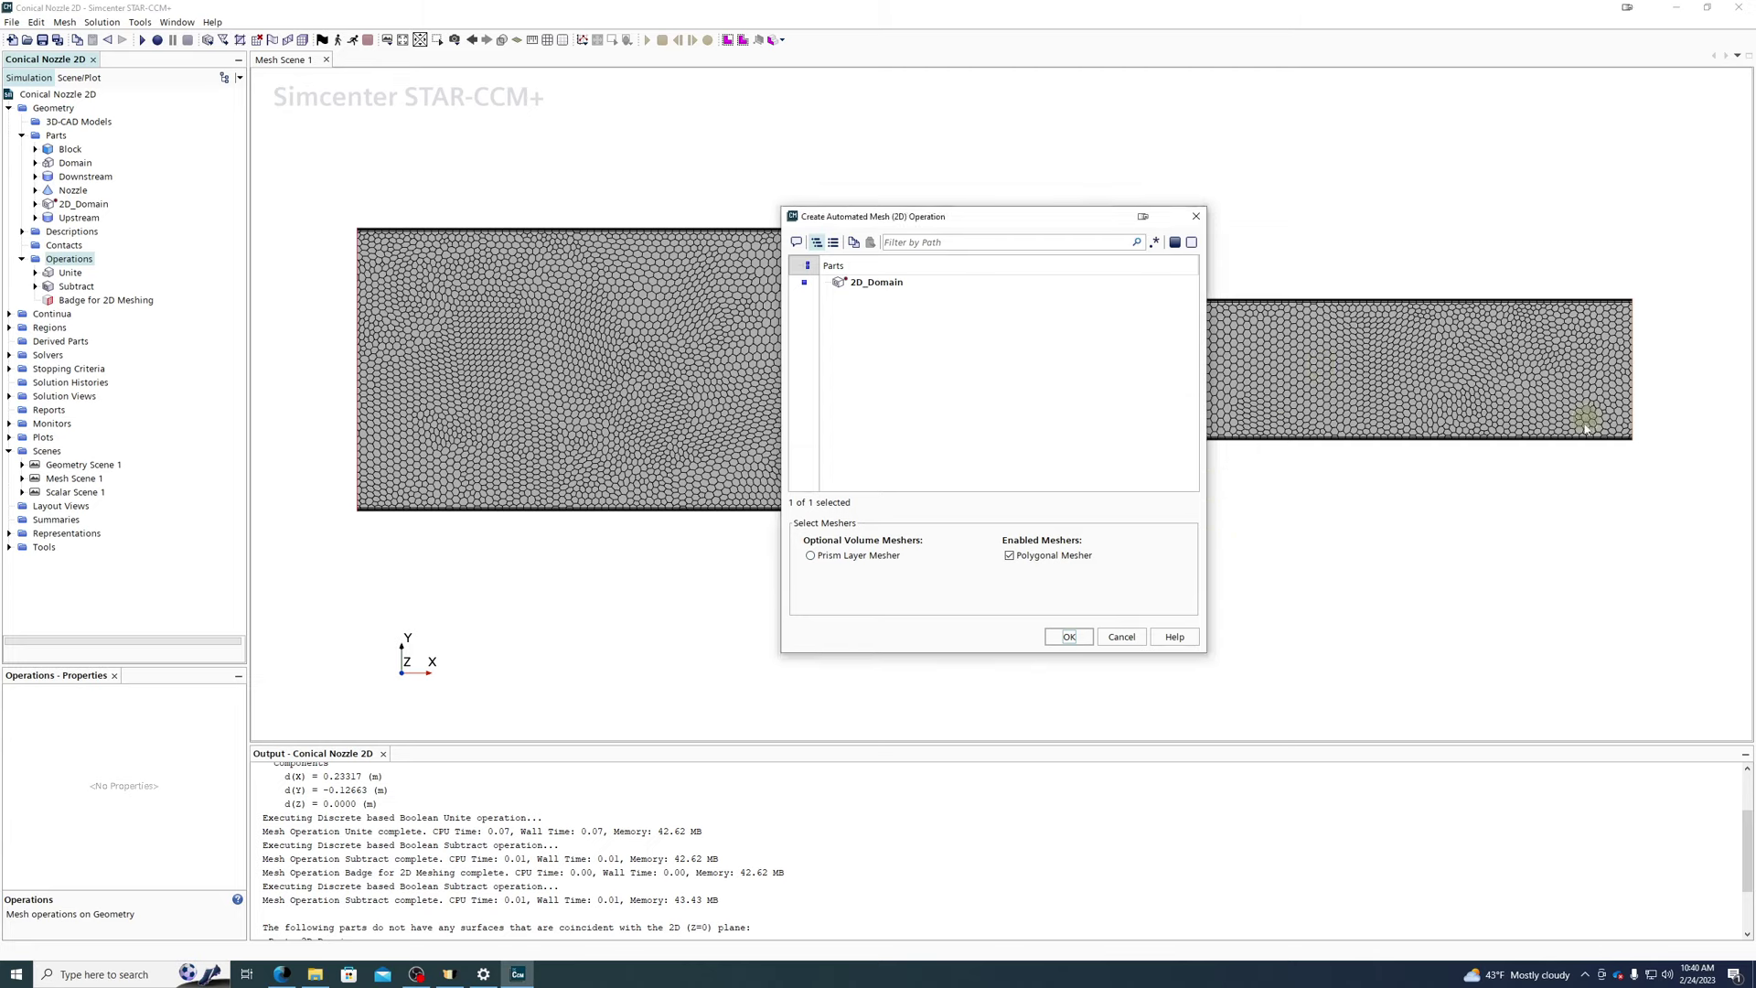
{"action": "left_click", "coordinate": [852, 558]}
{"action": "left_click", "coordinate": [1059, 636]}
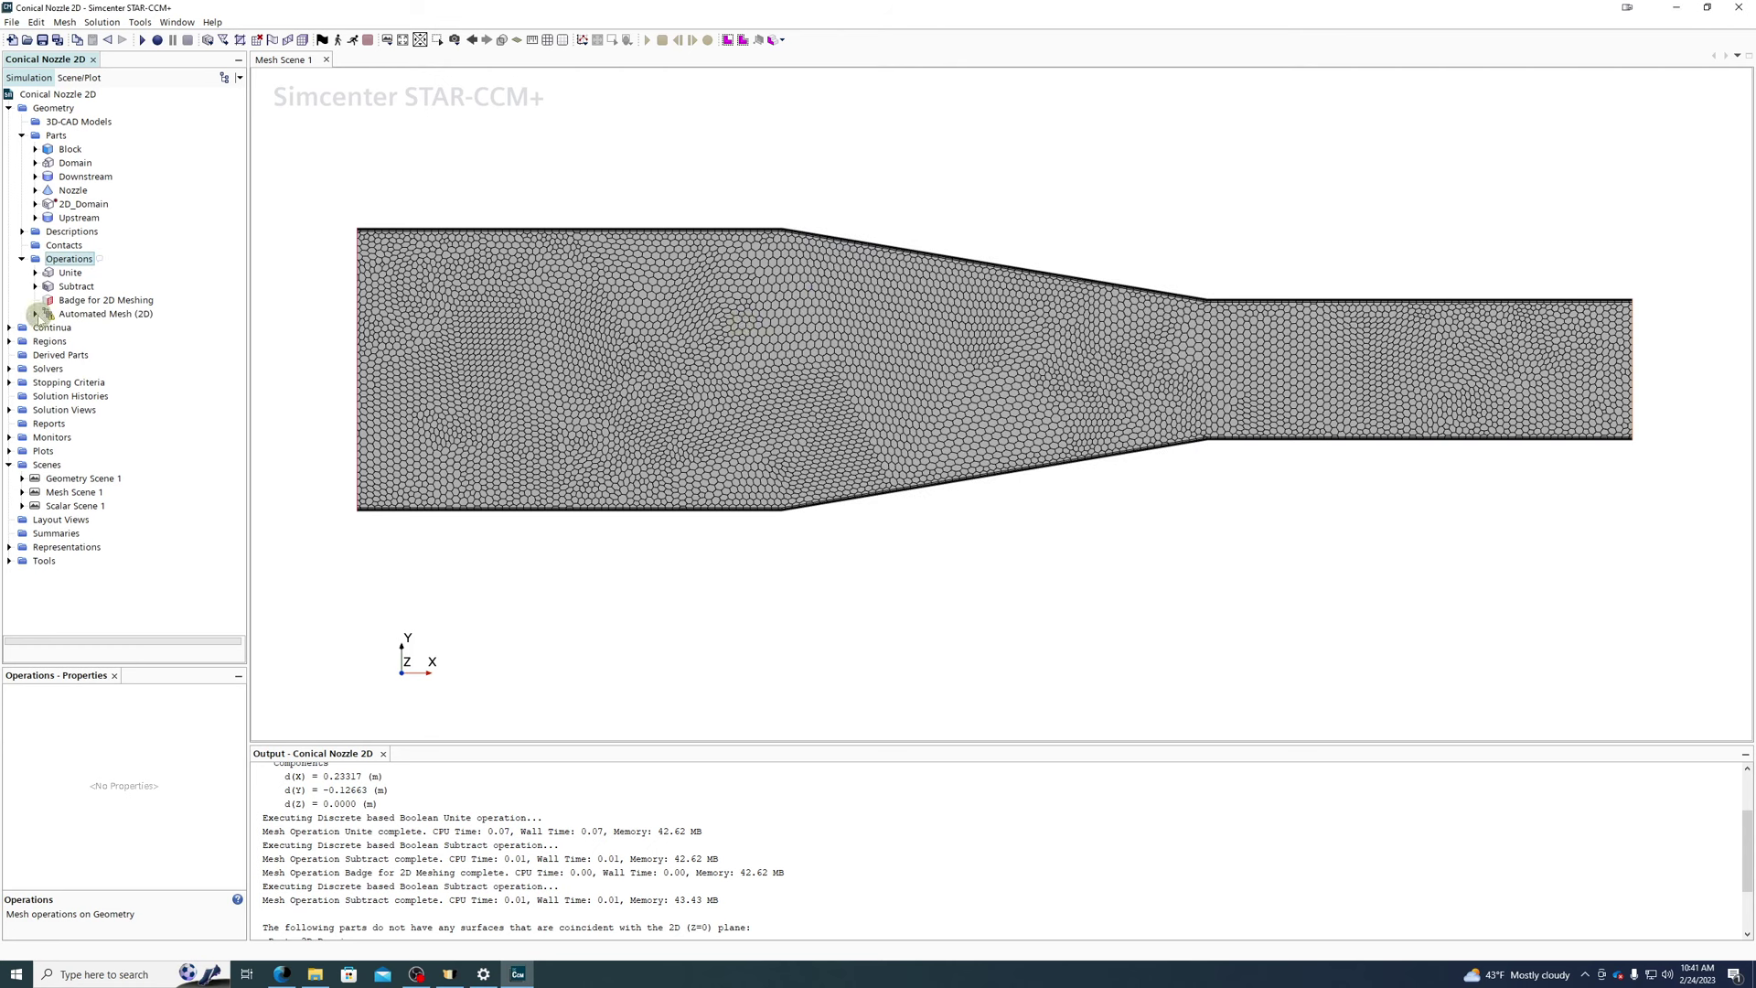
- Examine the new Automated Mesh (2D) operation's properties and its Meshers, Default Controls and Custom Controls groups
{"action": "left_click", "coordinate": [36, 314]}
{"action": "left_click", "coordinate": [70, 314]}
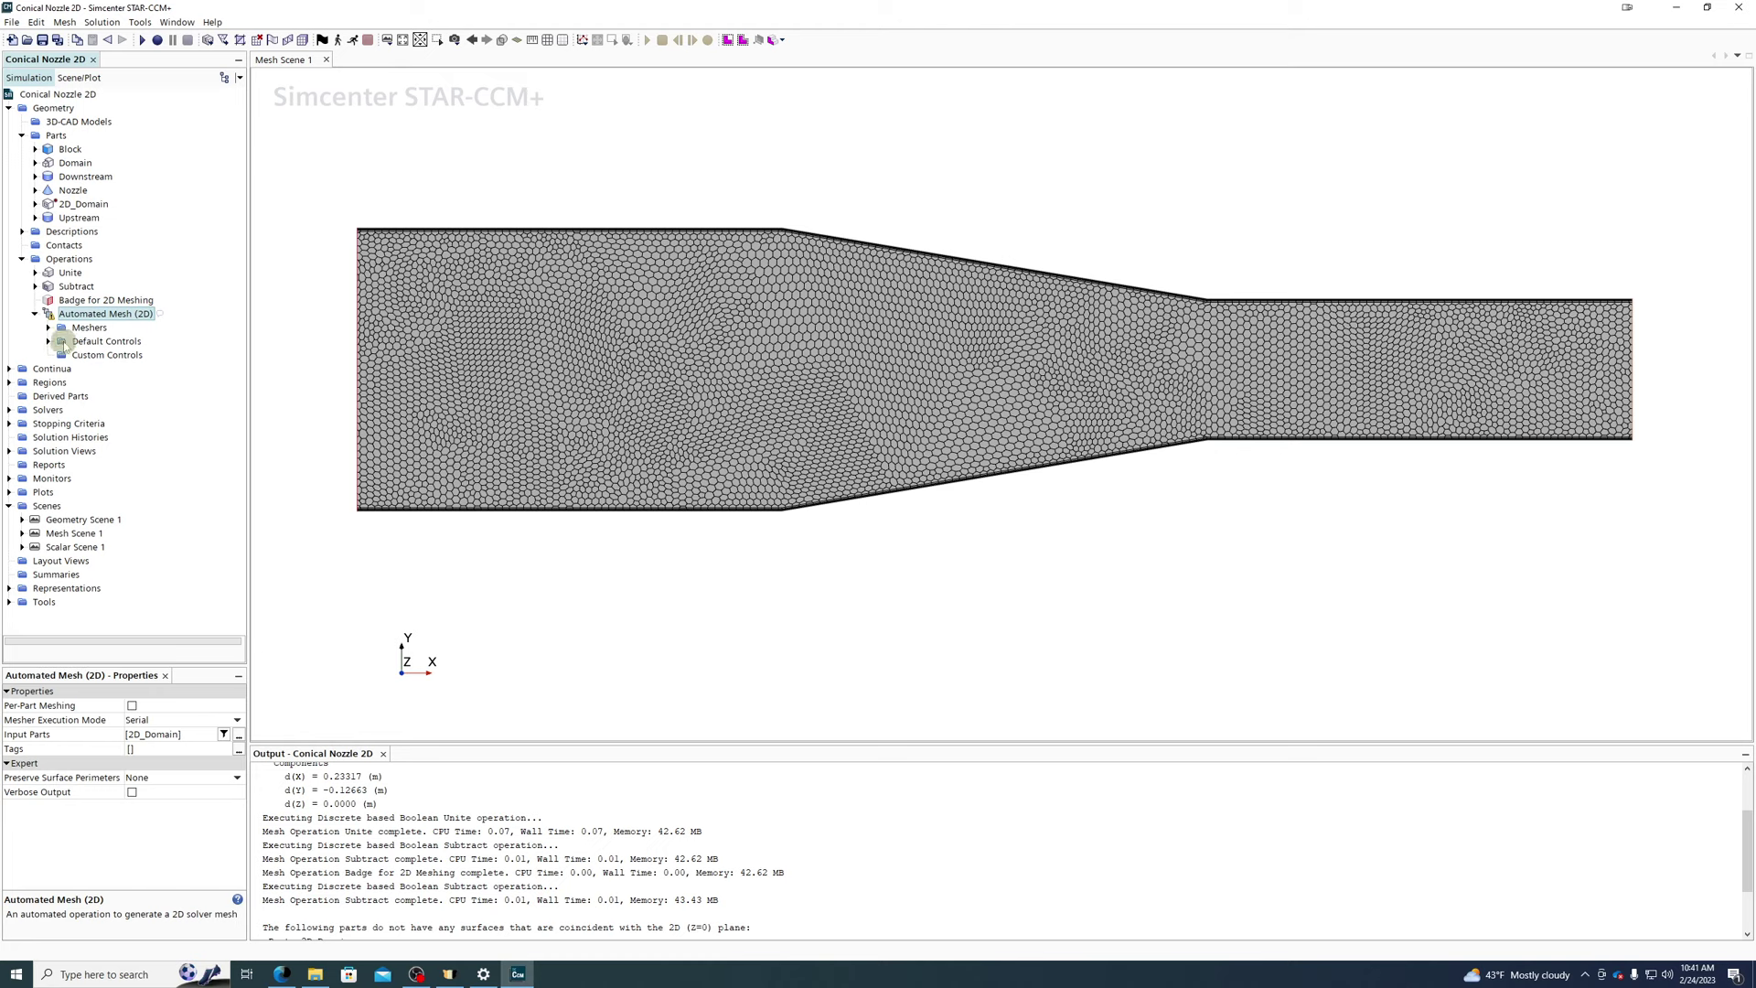
{"action": "left_click", "coordinate": [49, 328]}
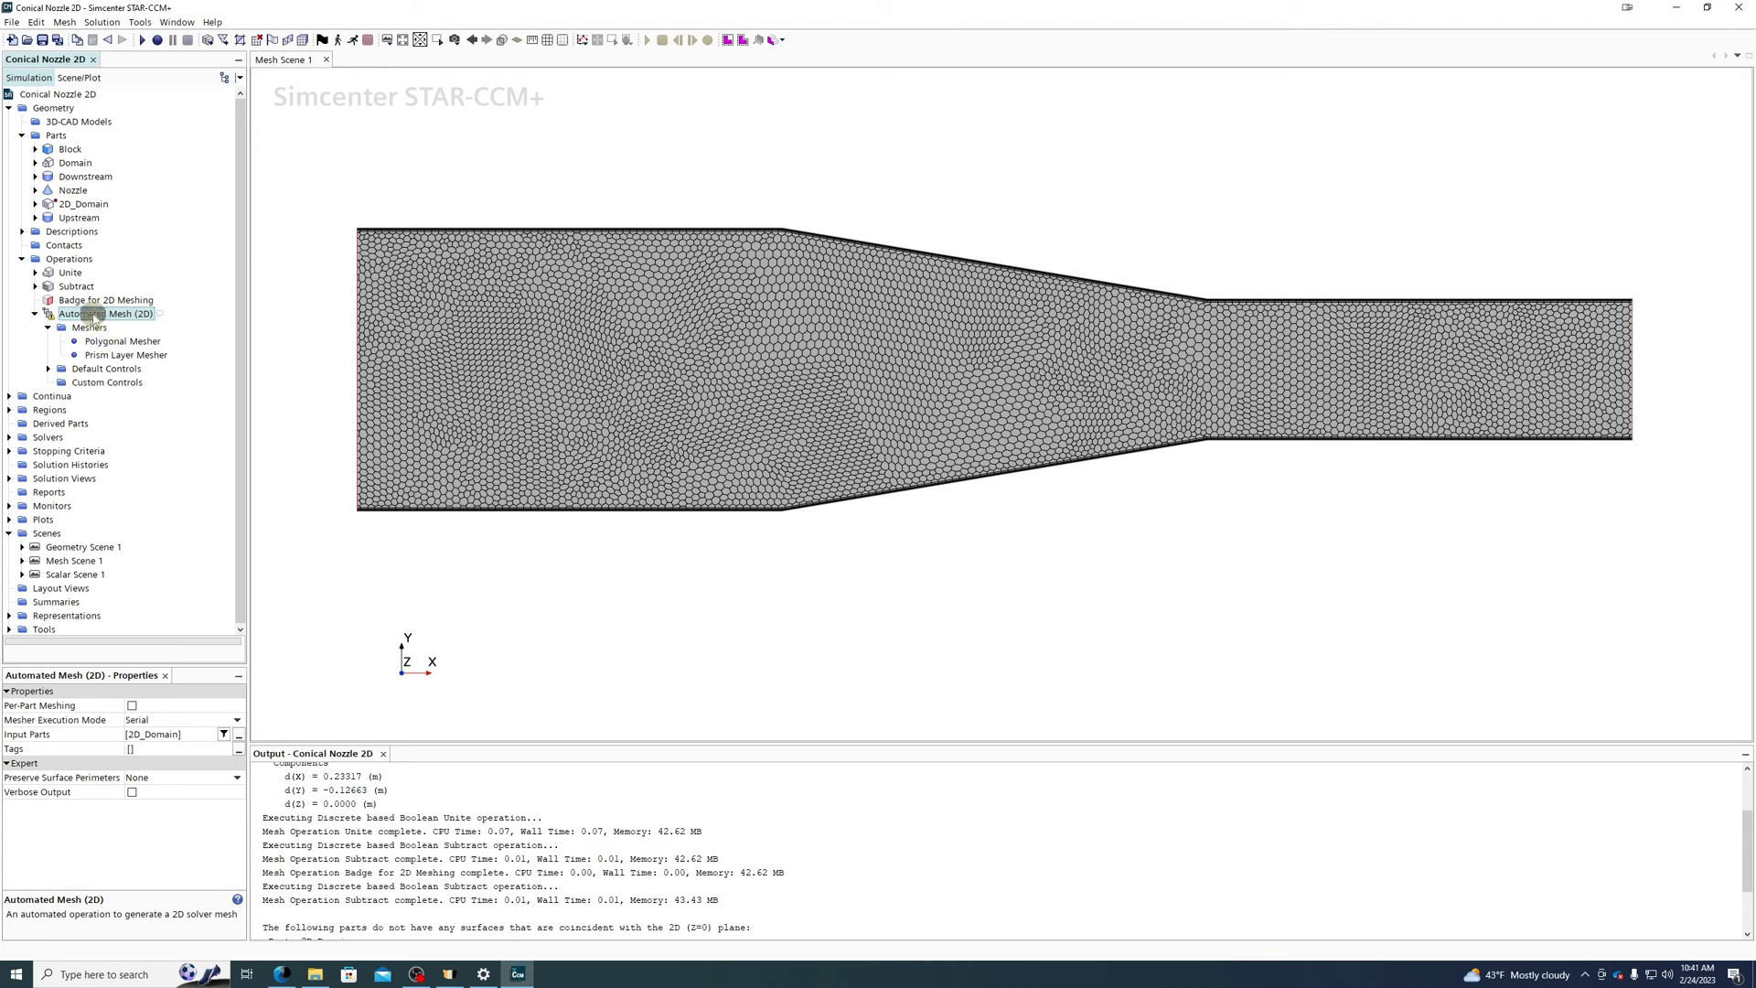
{"action": "left_click", "coordinate": [81, 330]}
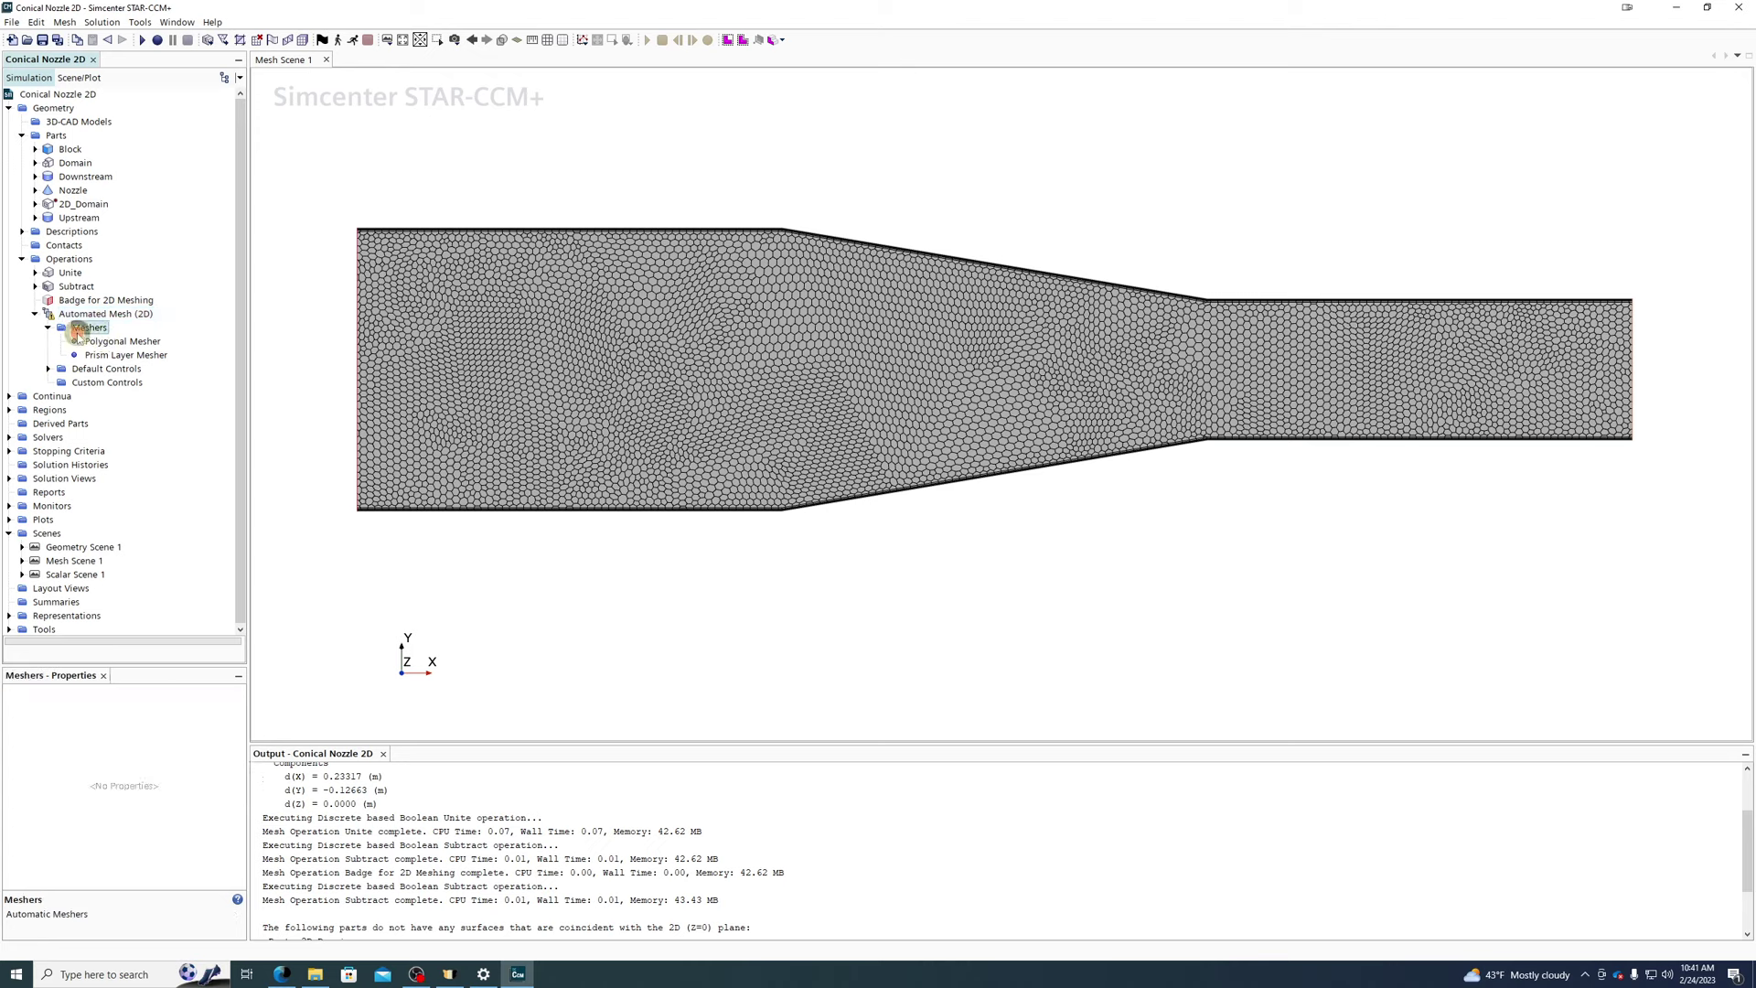
{"action": "left_click", "coordinate": [97, 368]}
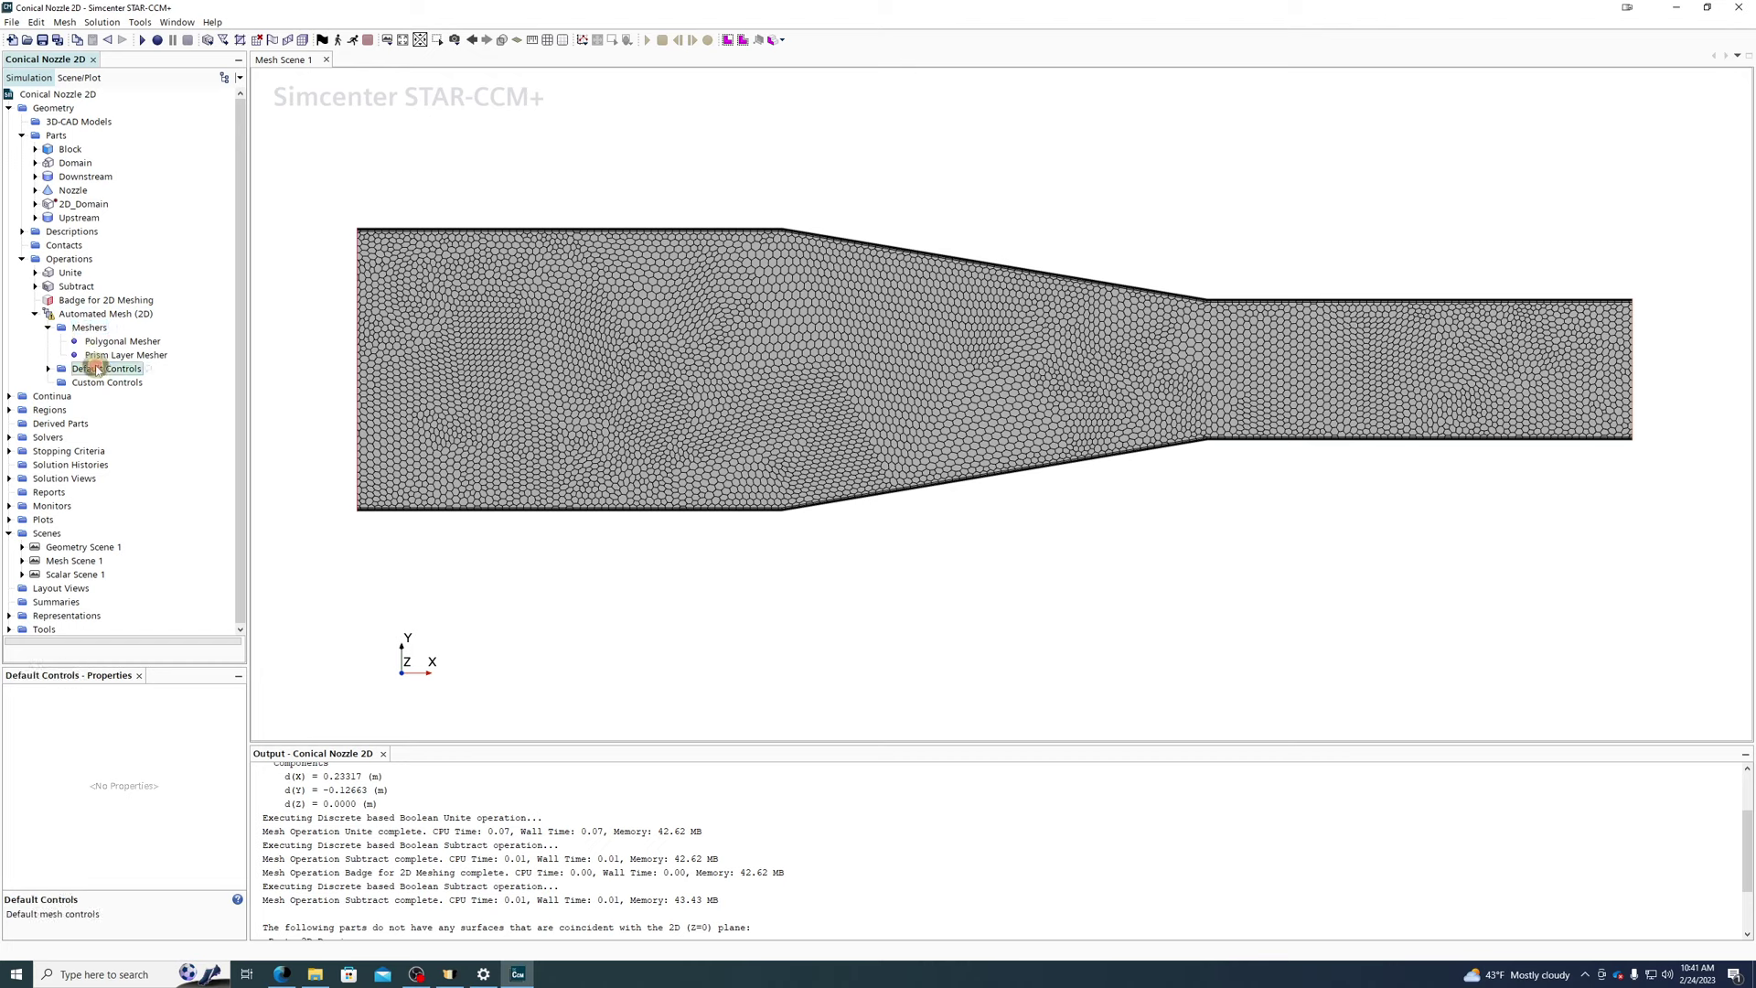
{"action": "left_click", "coordinate": [97, 383]}
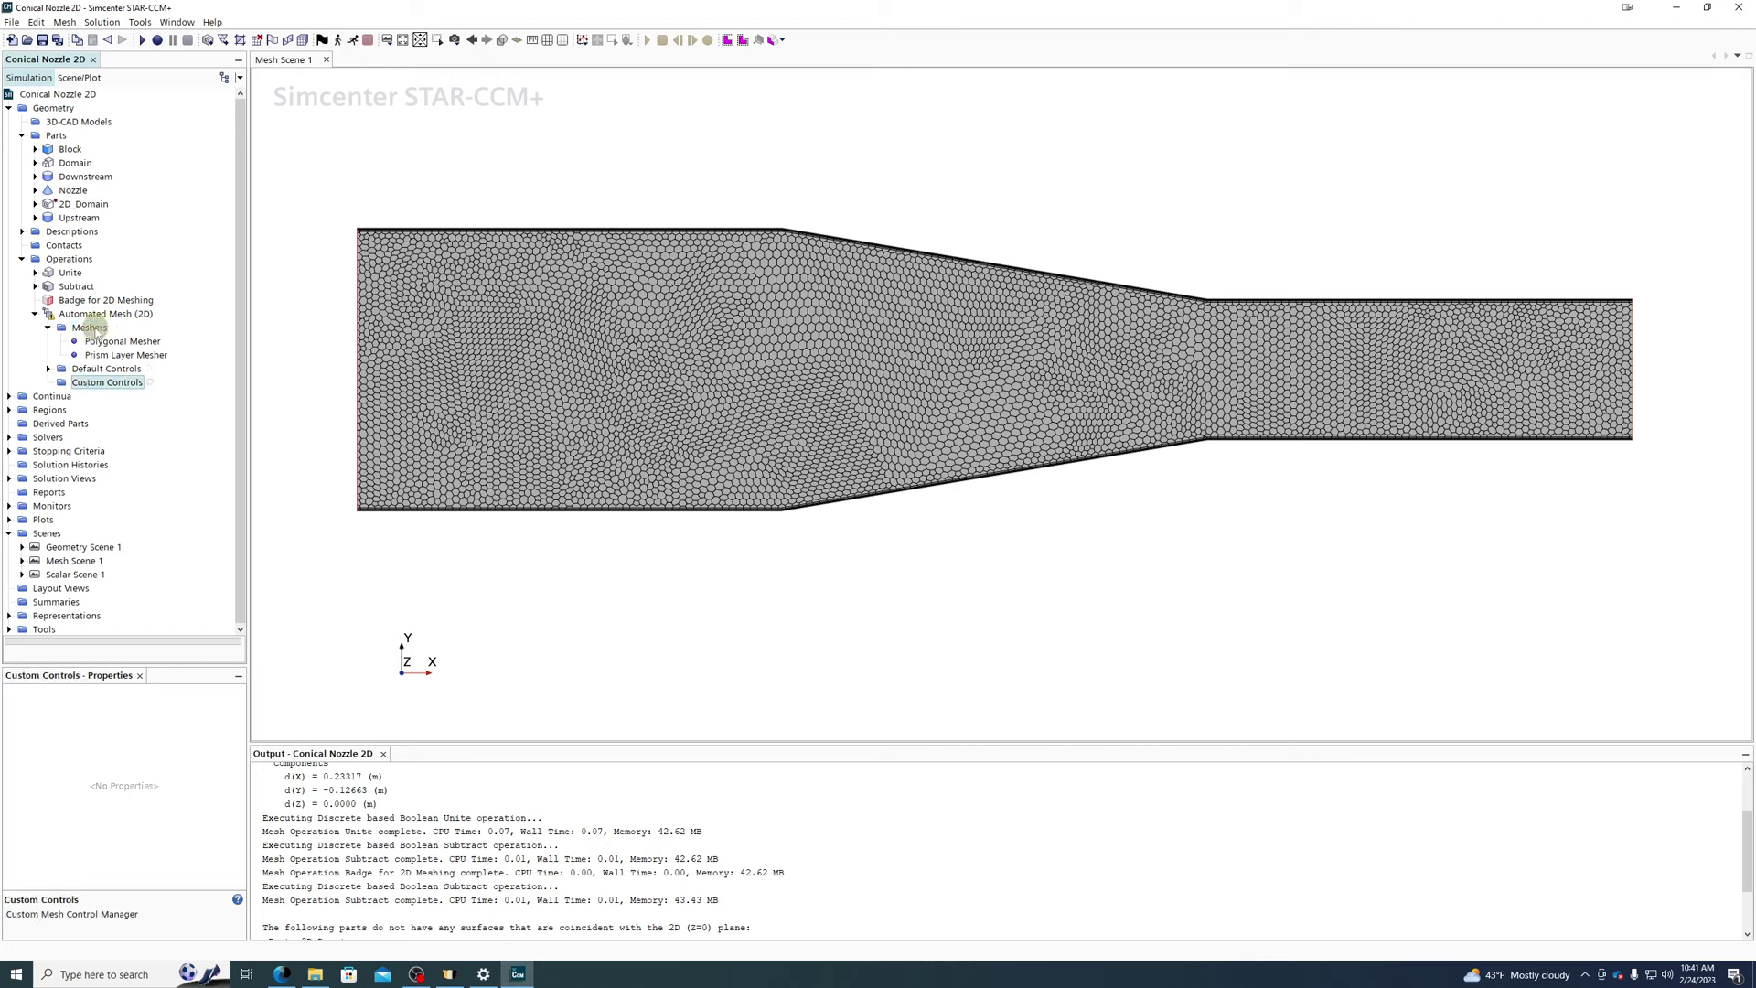
- Inspect the Polygonal Mesher and Prism Layer Mesher properties, including the available Stretching Function and Distribution Mode options
{"action": "left_click", "coordinate": [122, 343]}
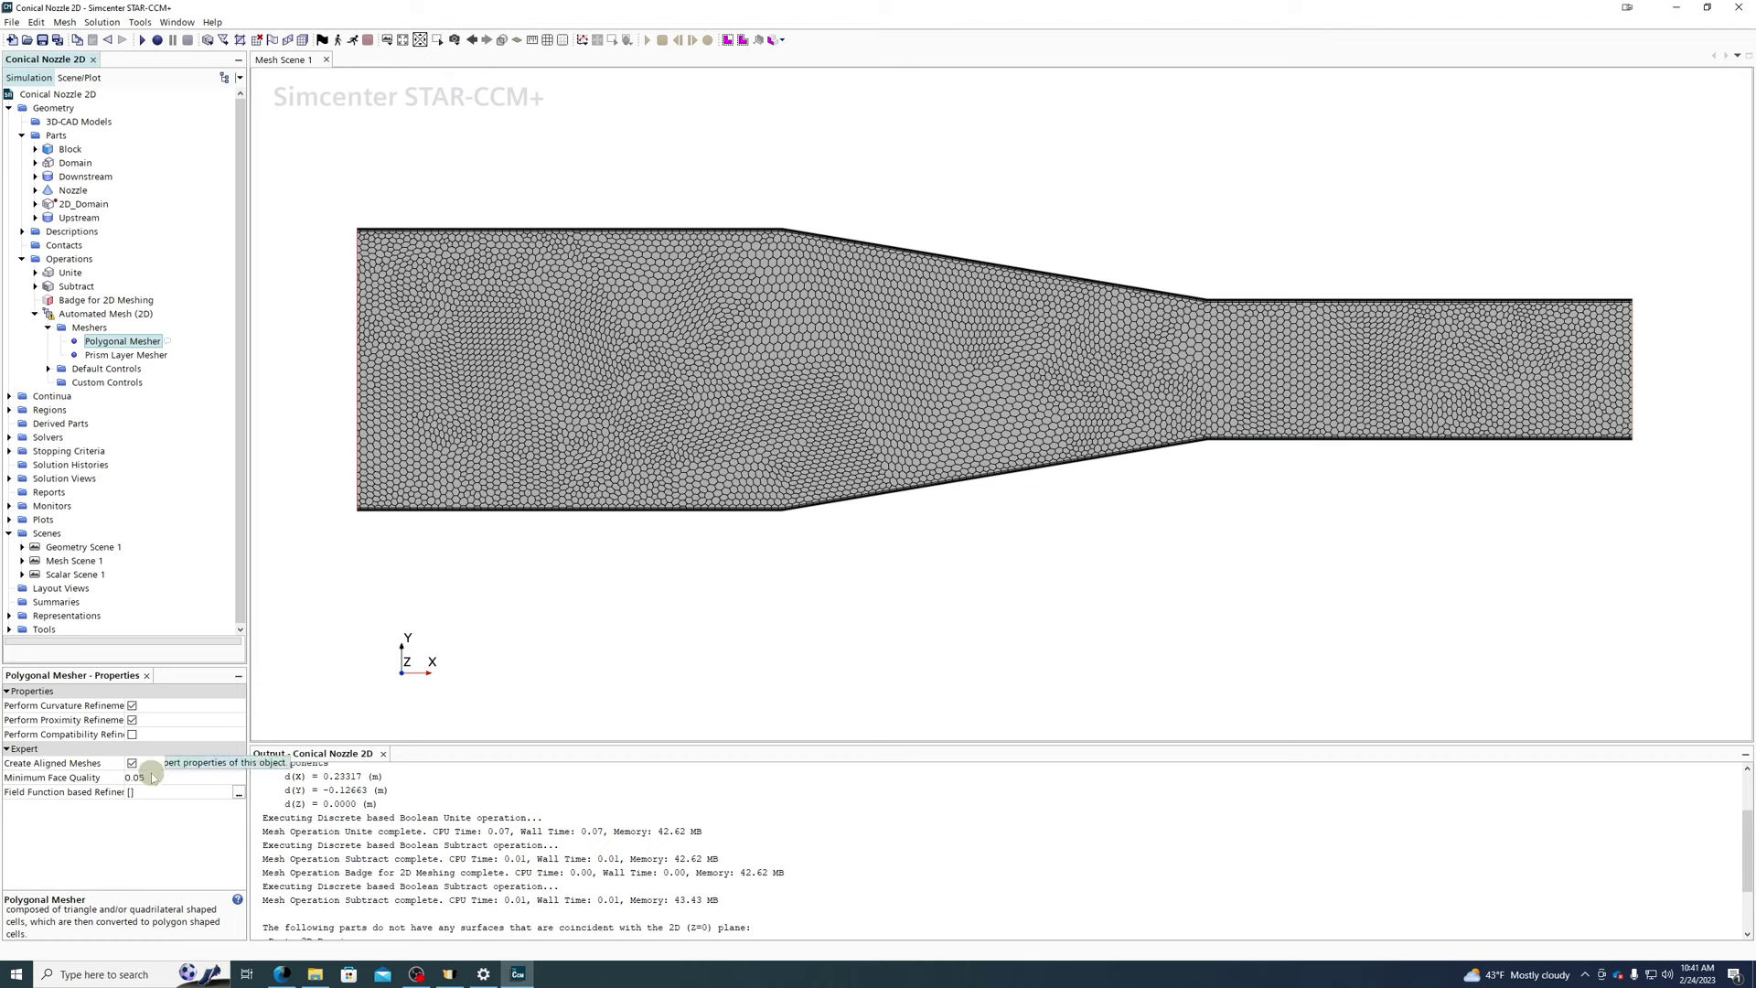
{"action": "left_click", "coordinate": [128, 355]}
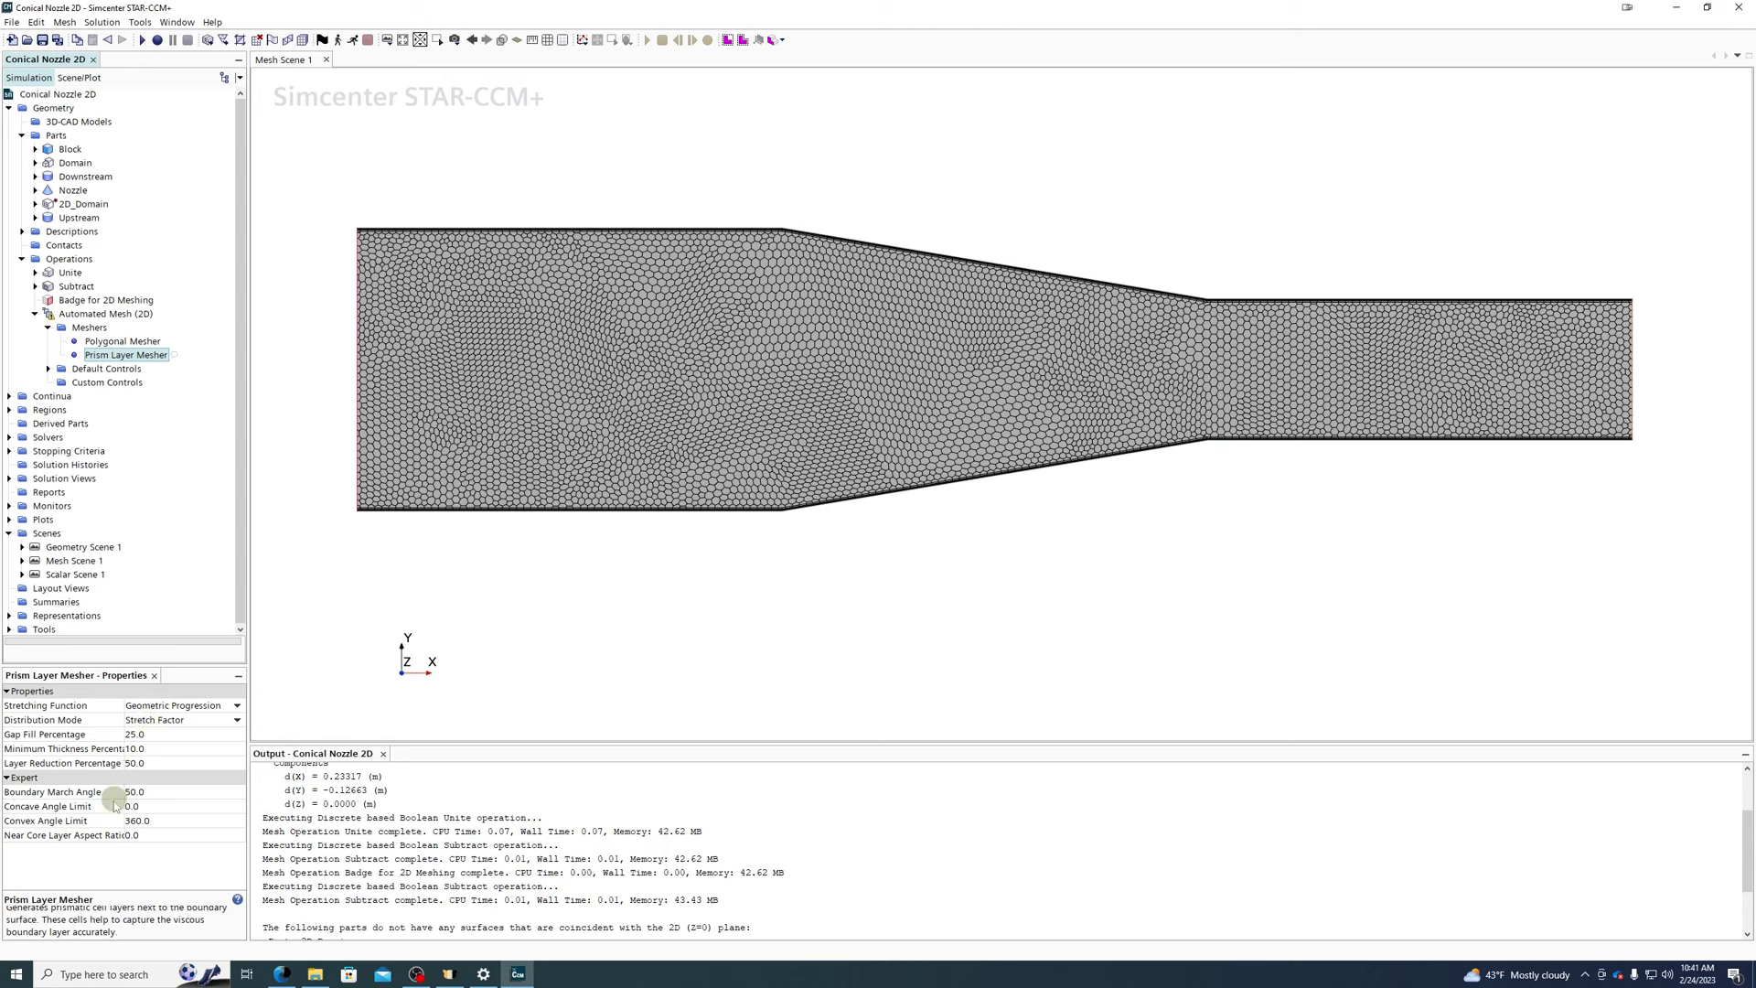
{"action": "left_click", "coordinate": [179, 705]}
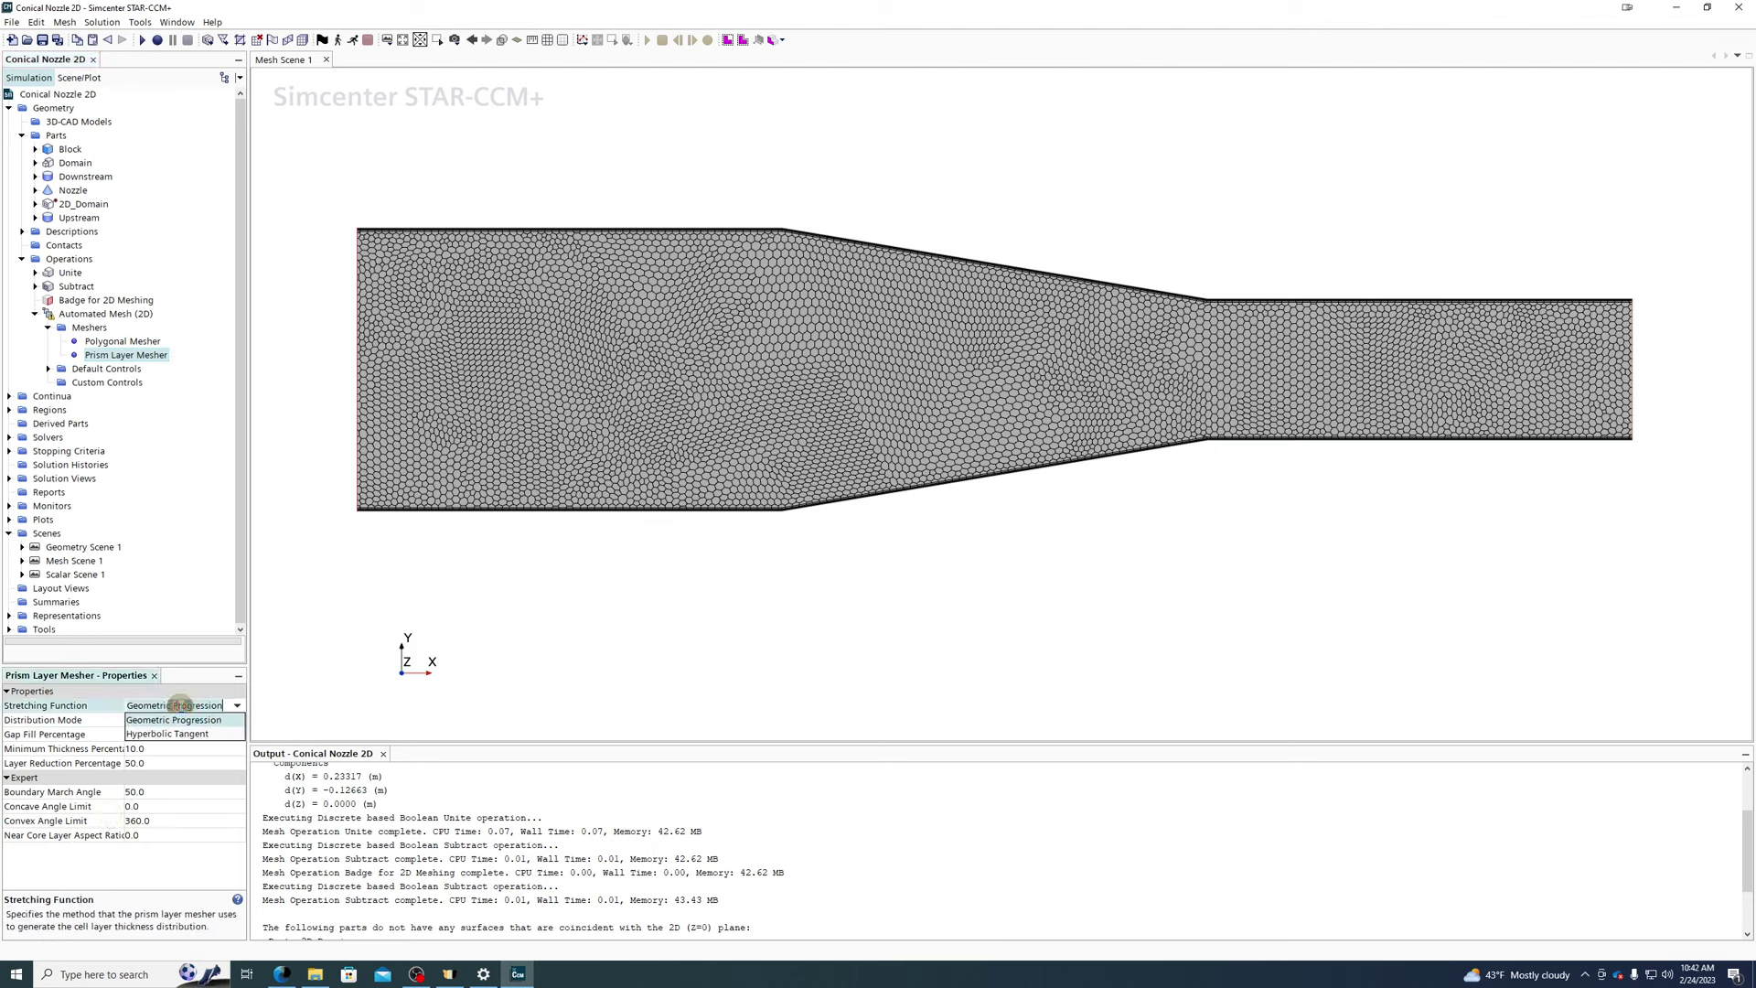
{"action": "left_click", "coordinate": [104, 716]}
{"action": "left_click", "coordinate": [159, 721]}
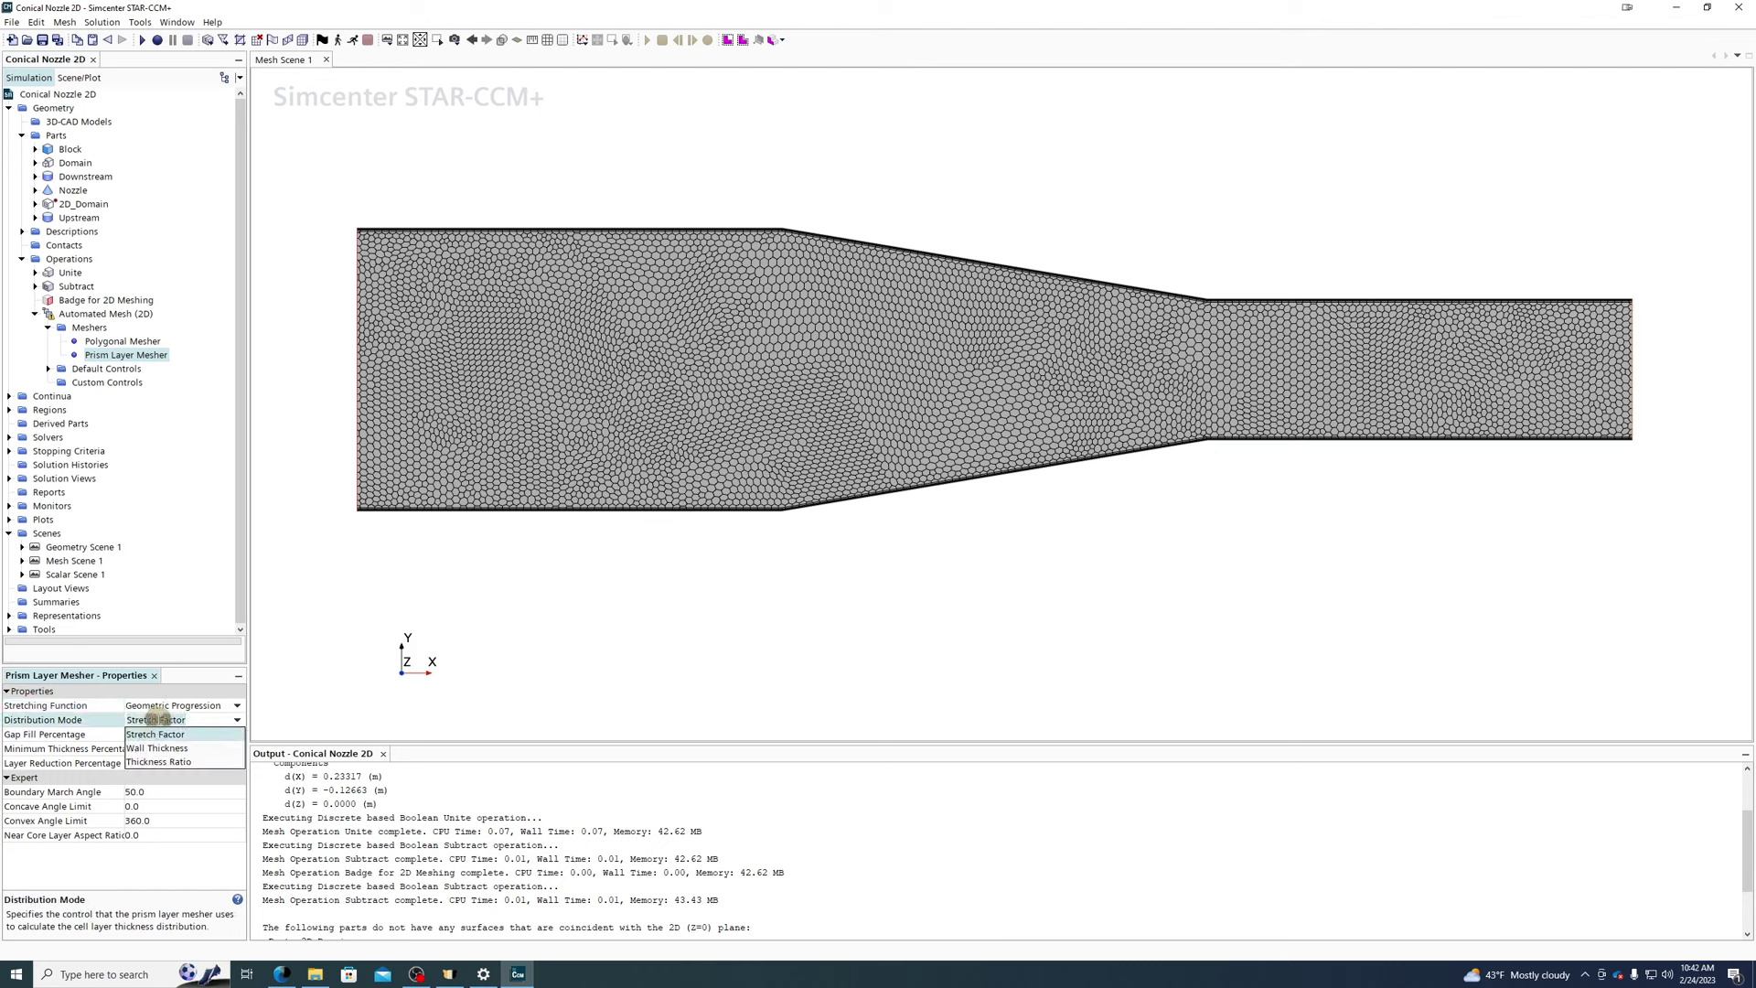
{"action": "left_click", "coordinate": [74, 719]}
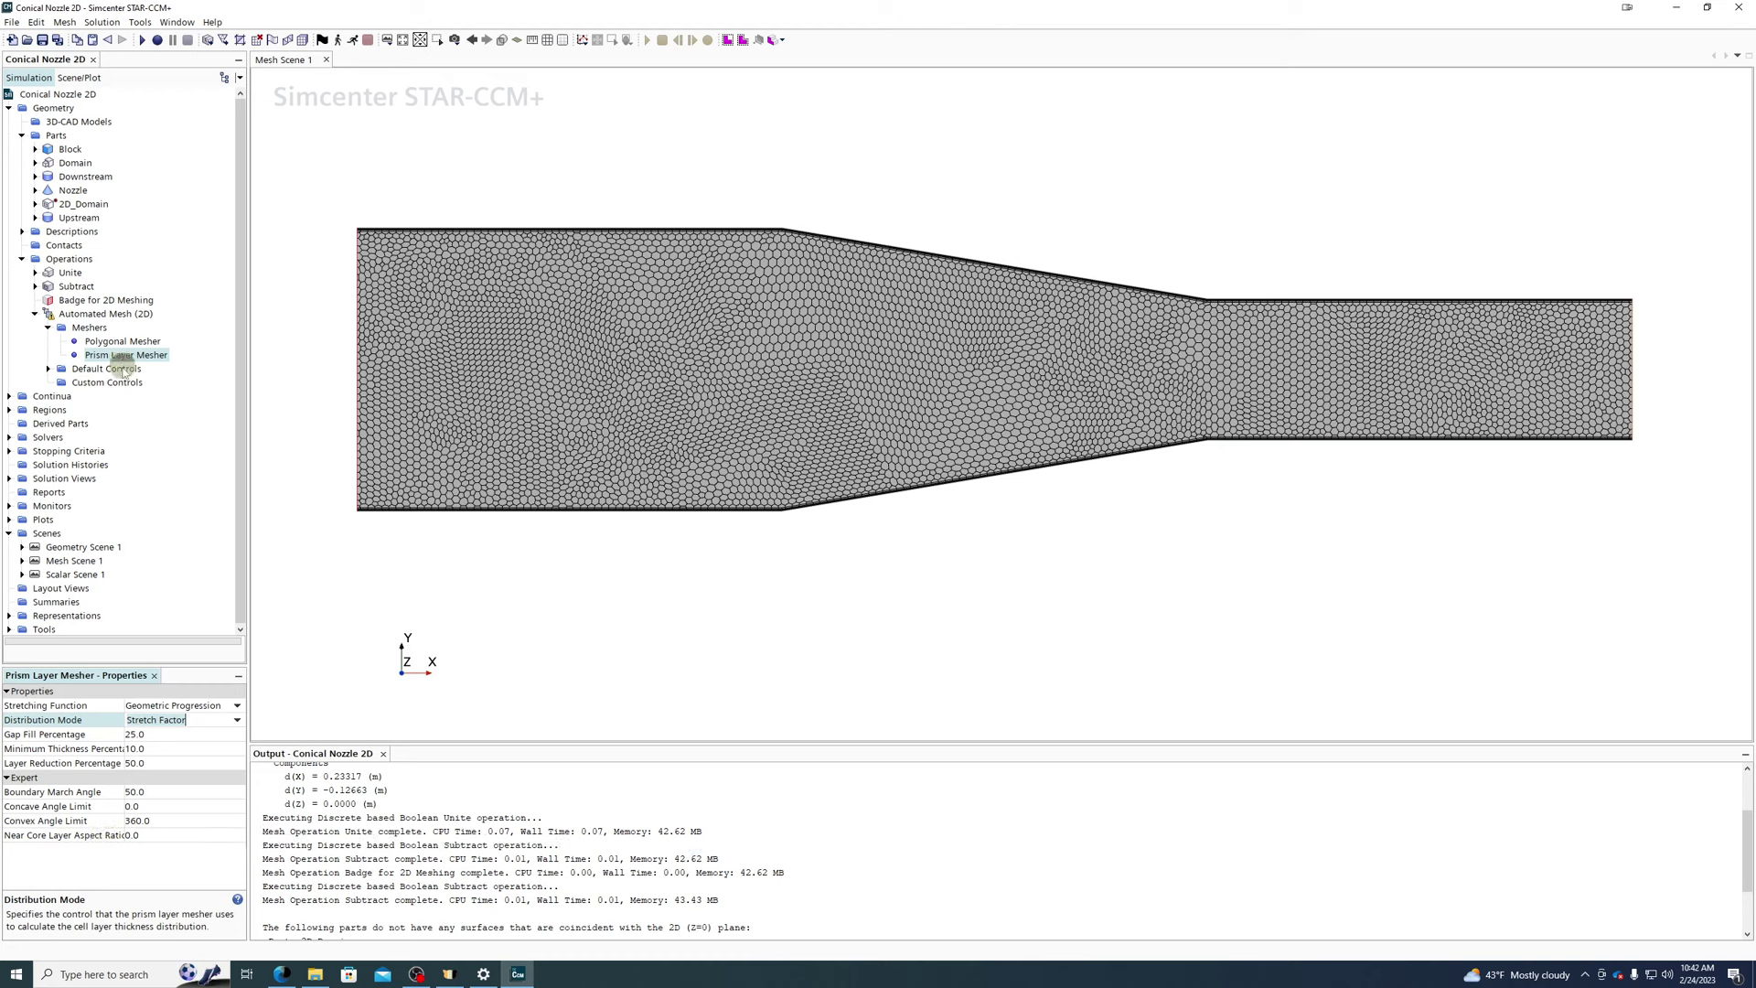
- Review the mesh operation's default and custom controls, and set the Base Size to 1.0 cm
{"action": "left_click", "coordinate": [49, 369]}
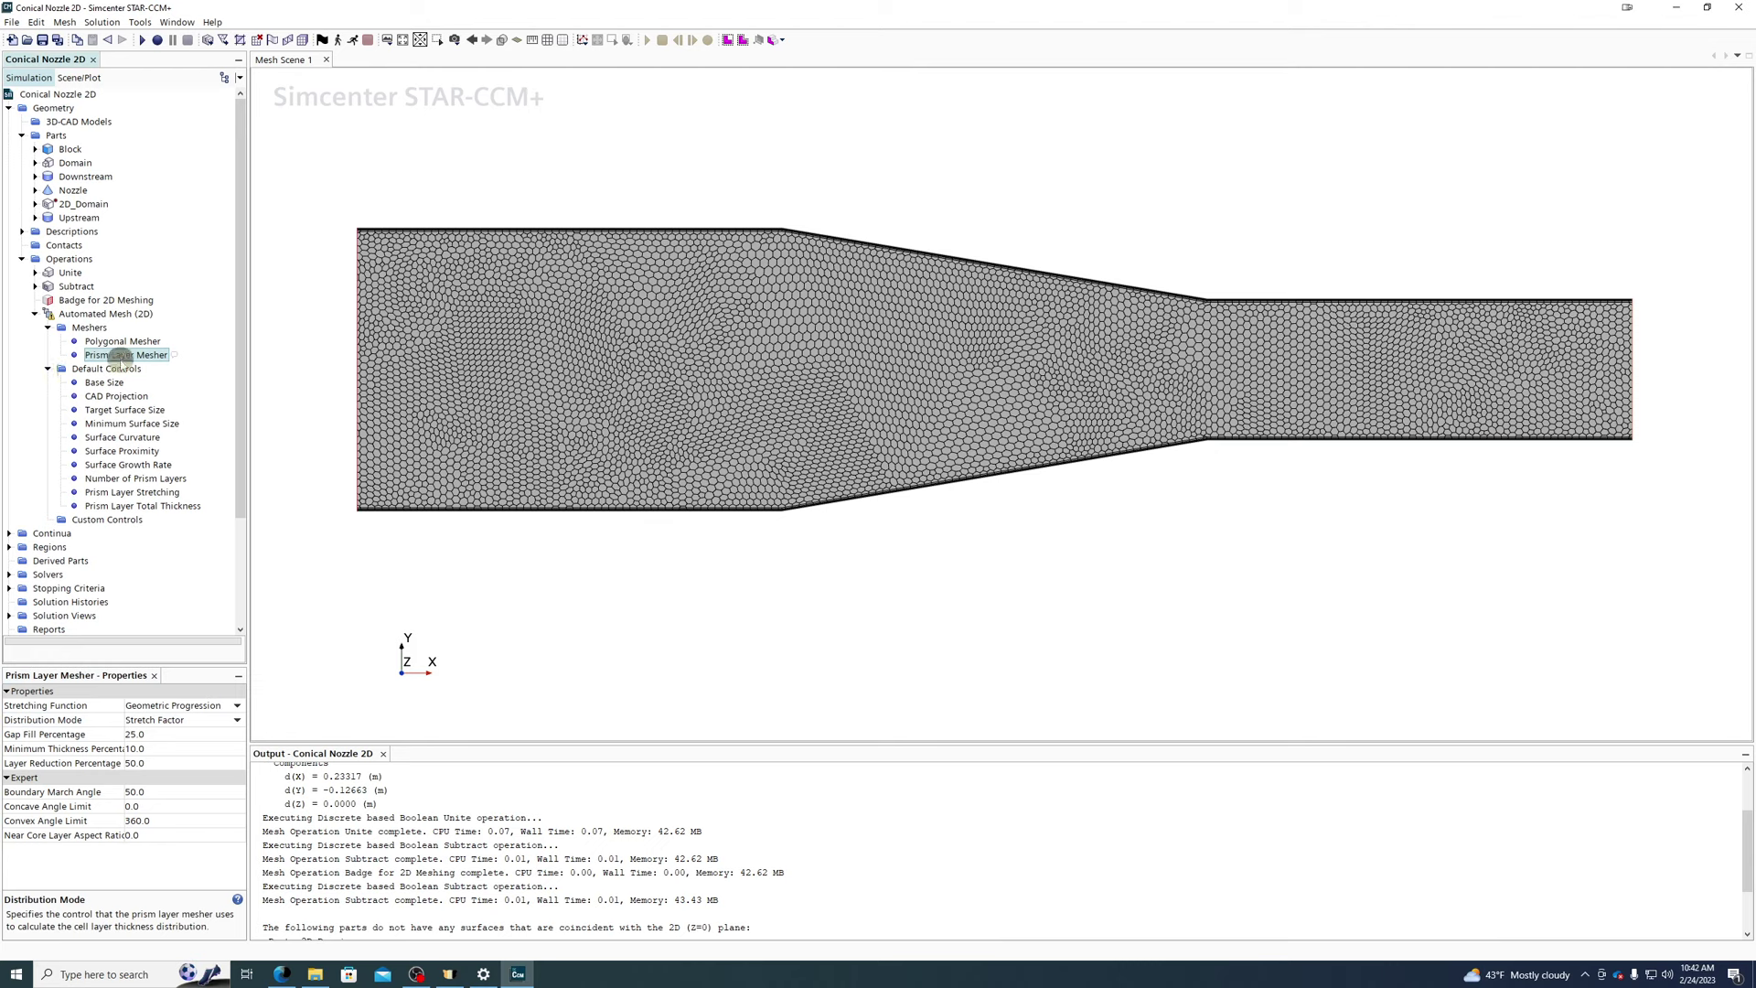
{"action": "left_click", "coordinate": [126, 368]}
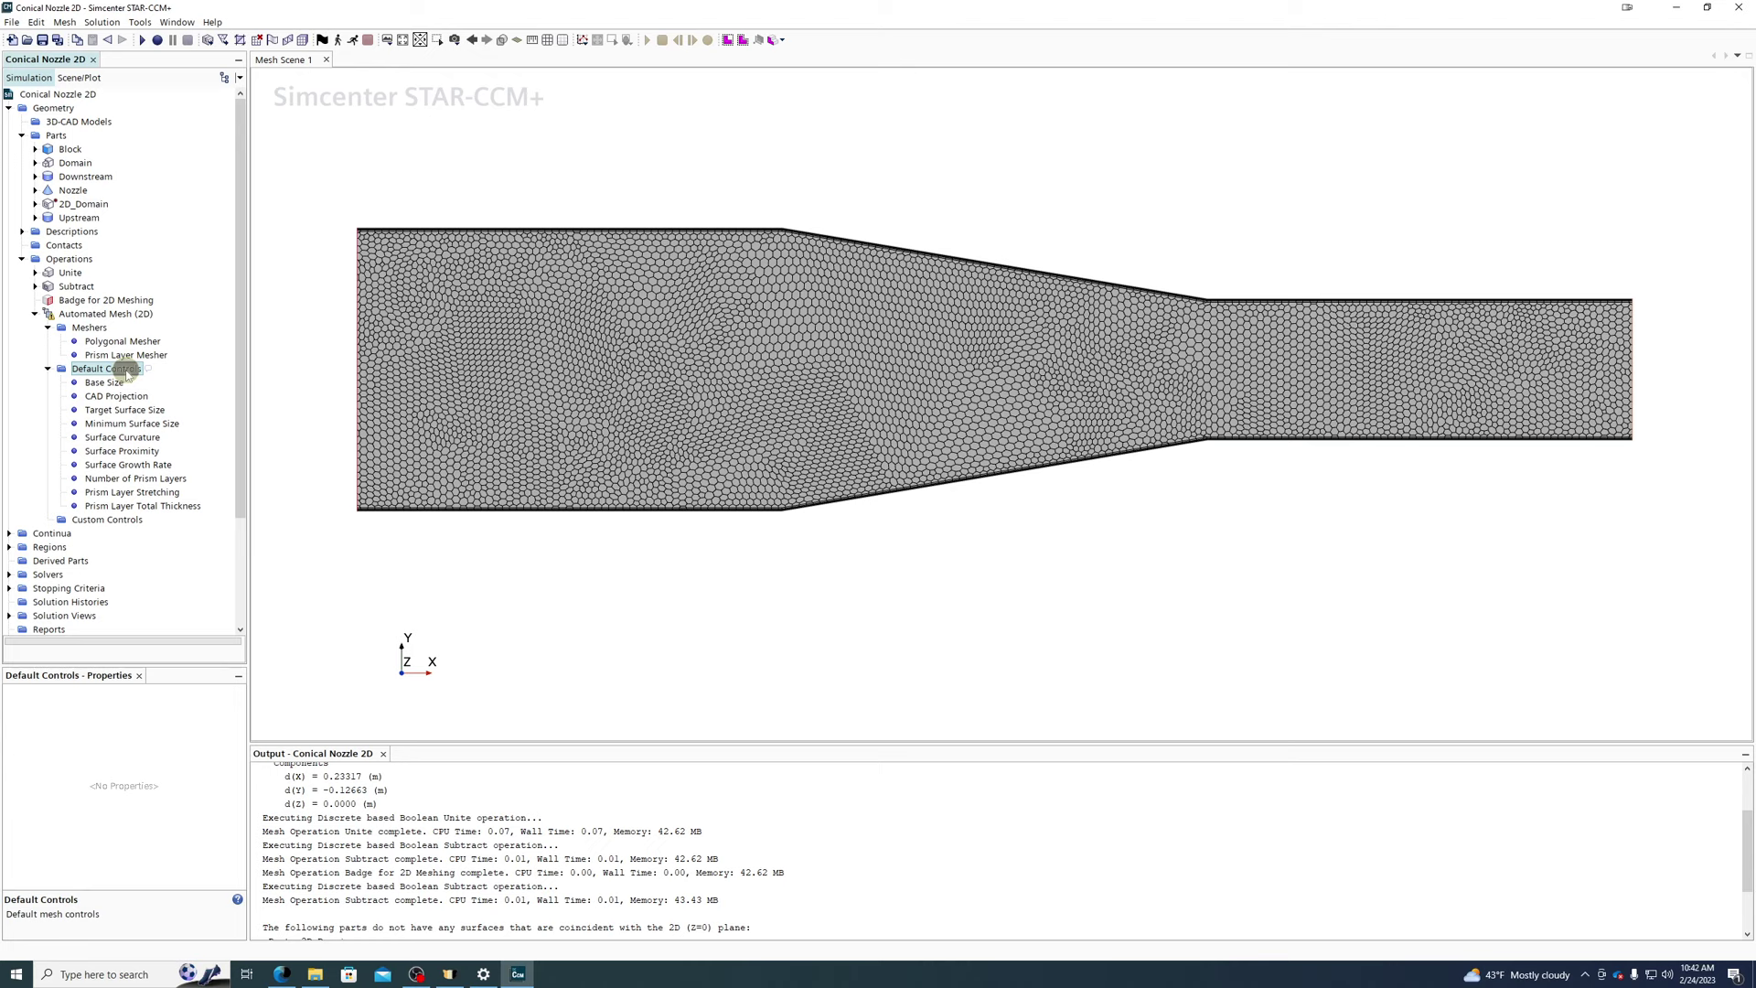
{"action": "left_click", "coordinate": [133, 520]}
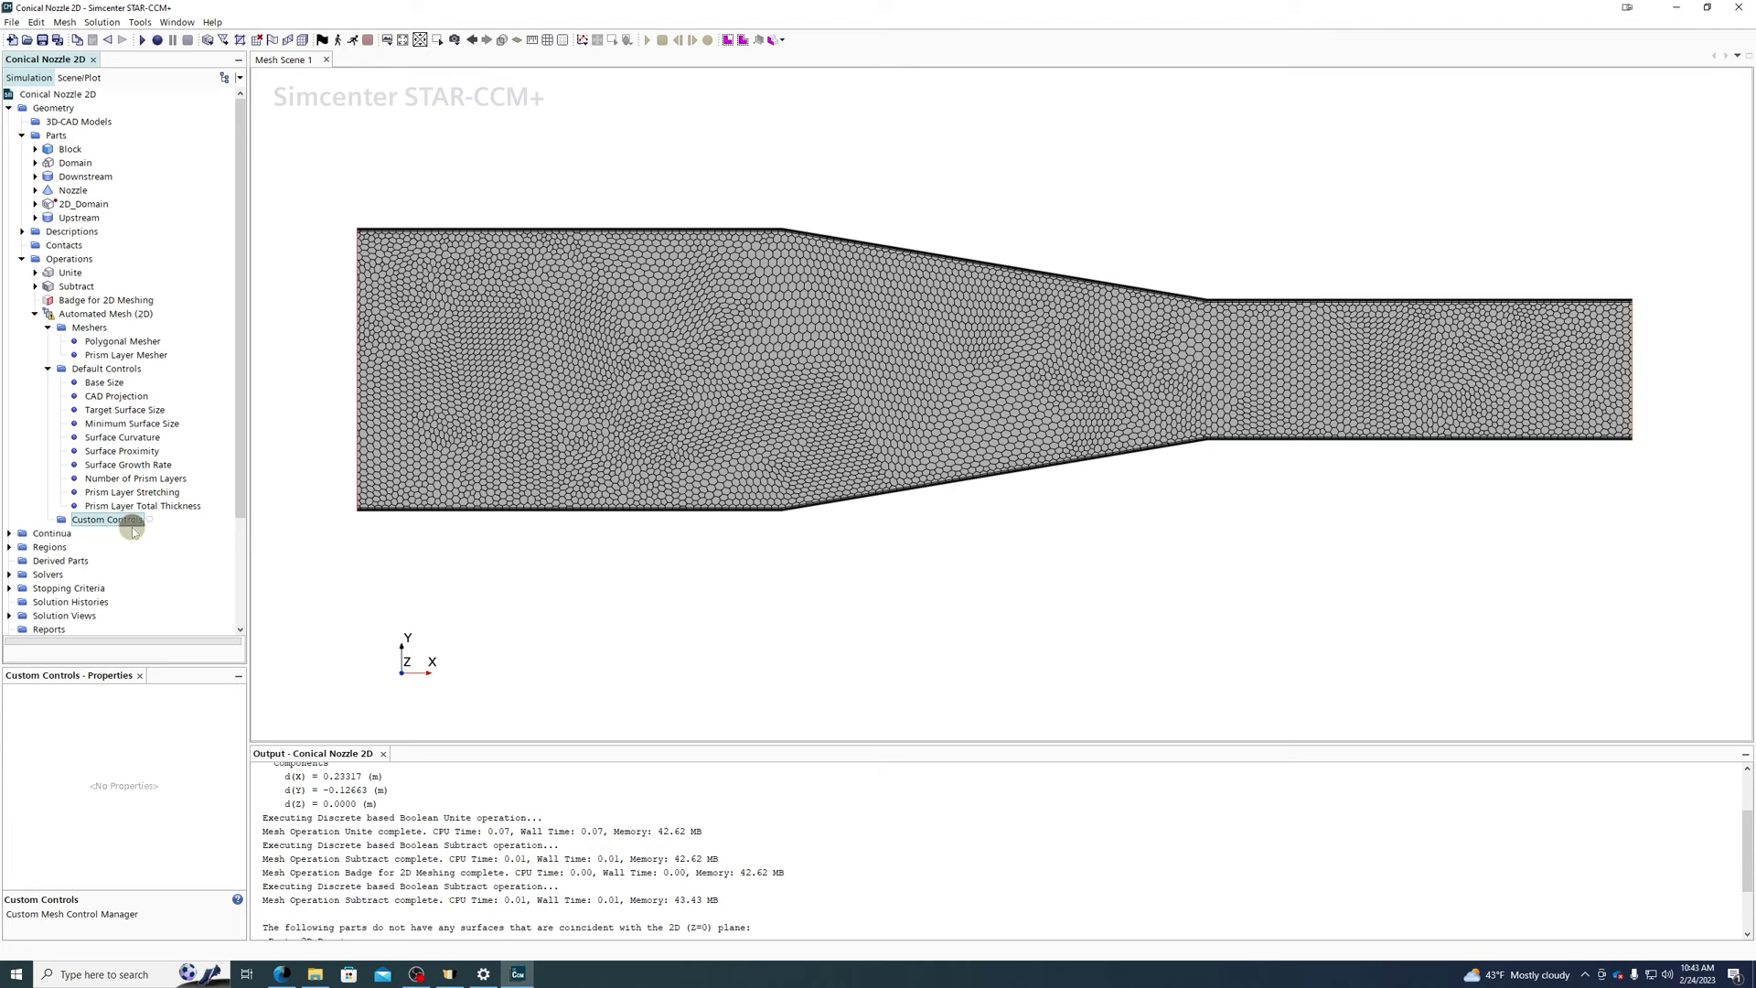
{"action": "left_click", "coordinate": [108, 383]}
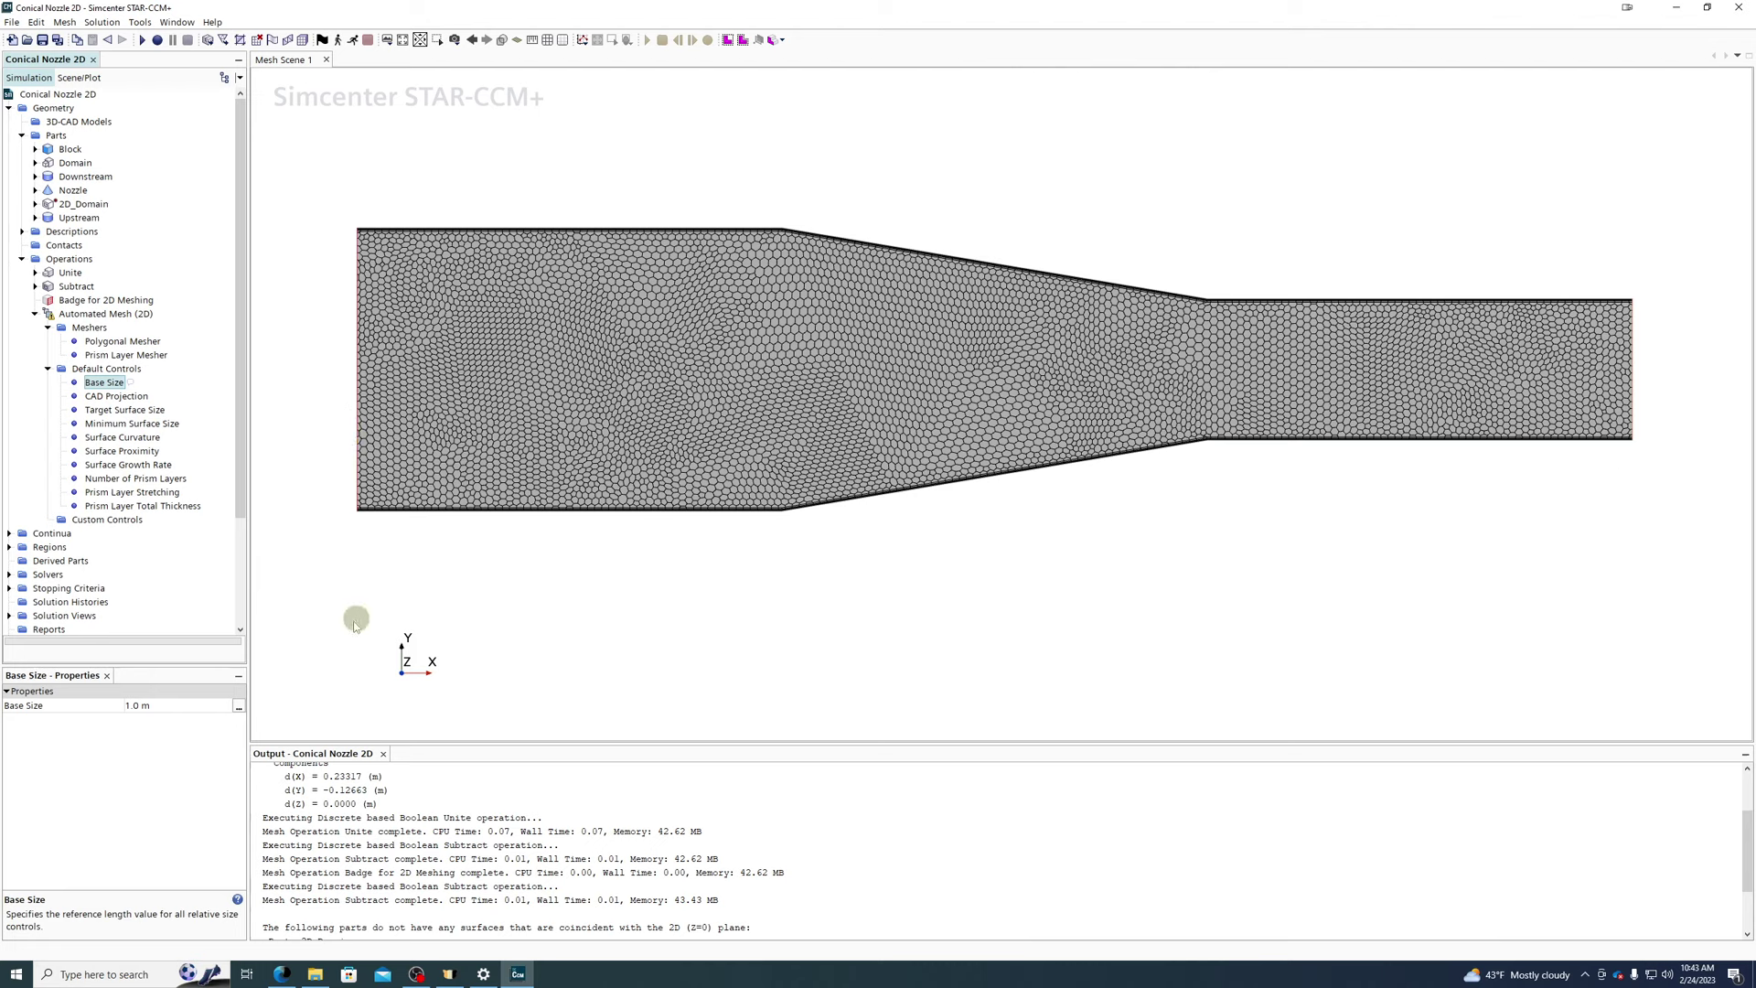
{"action": "left_click", "coordinate": [194, 705]}
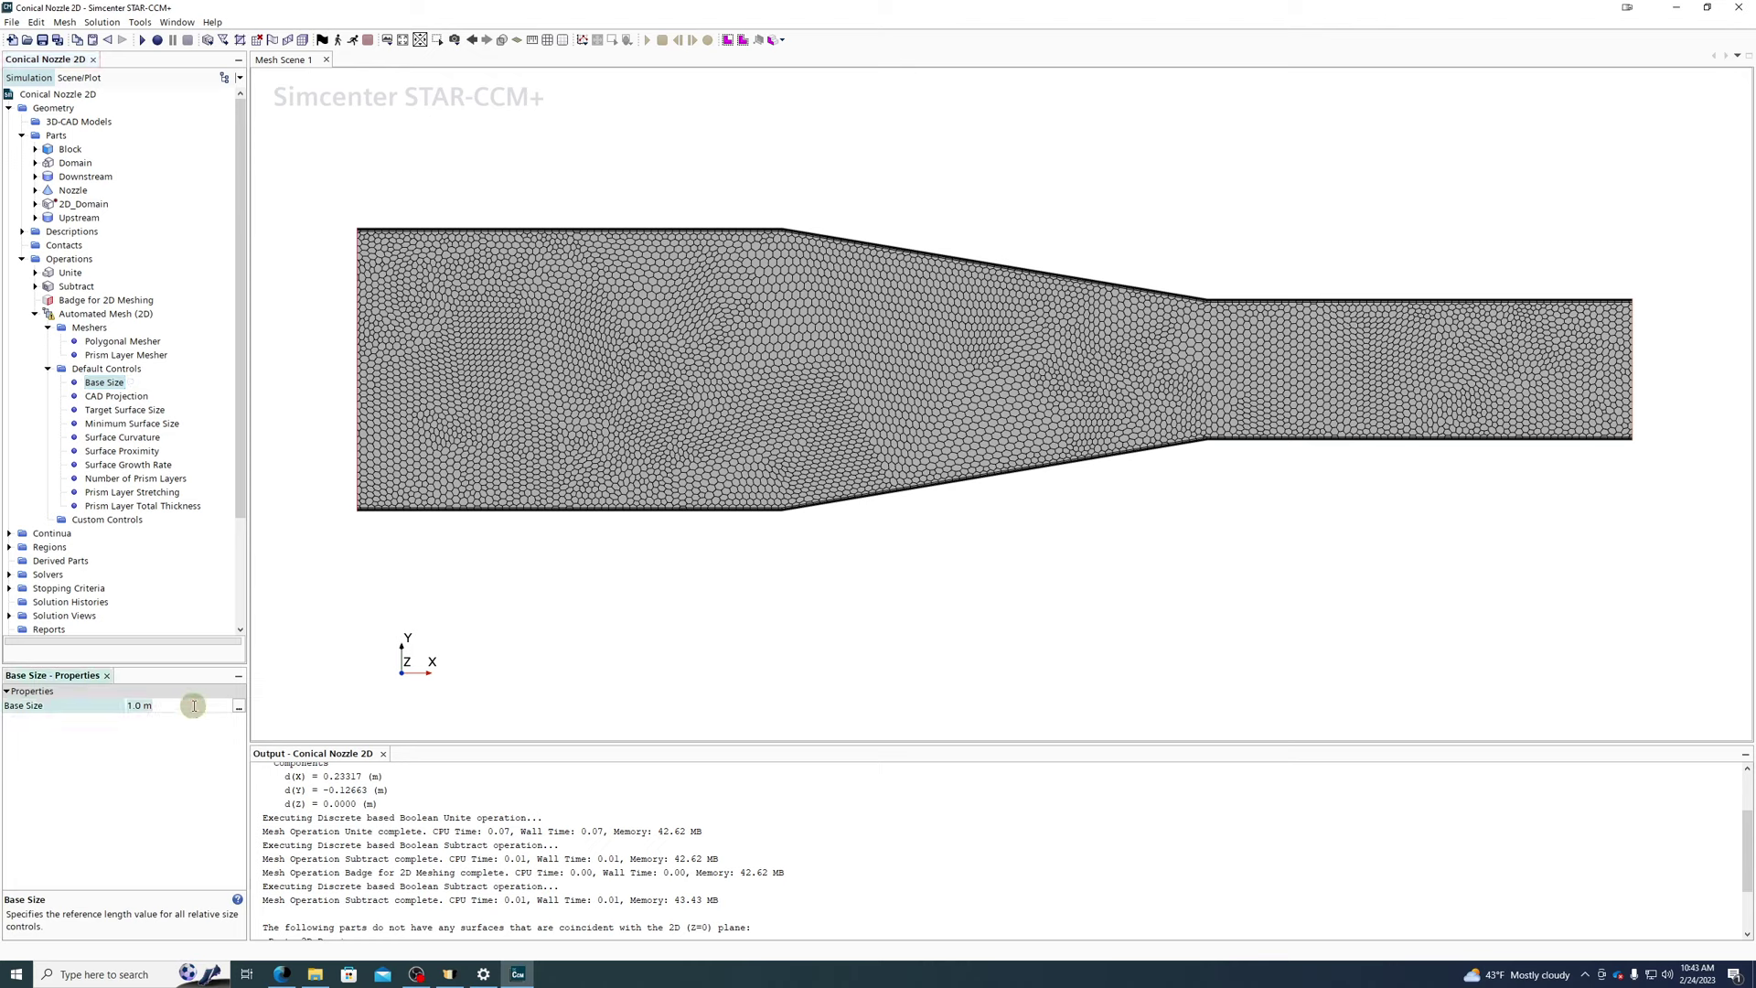
{"action": "type", "text": "1.0"}
{"action": "type", "text": " cm"}
{"action": "key", "text": "Return"}
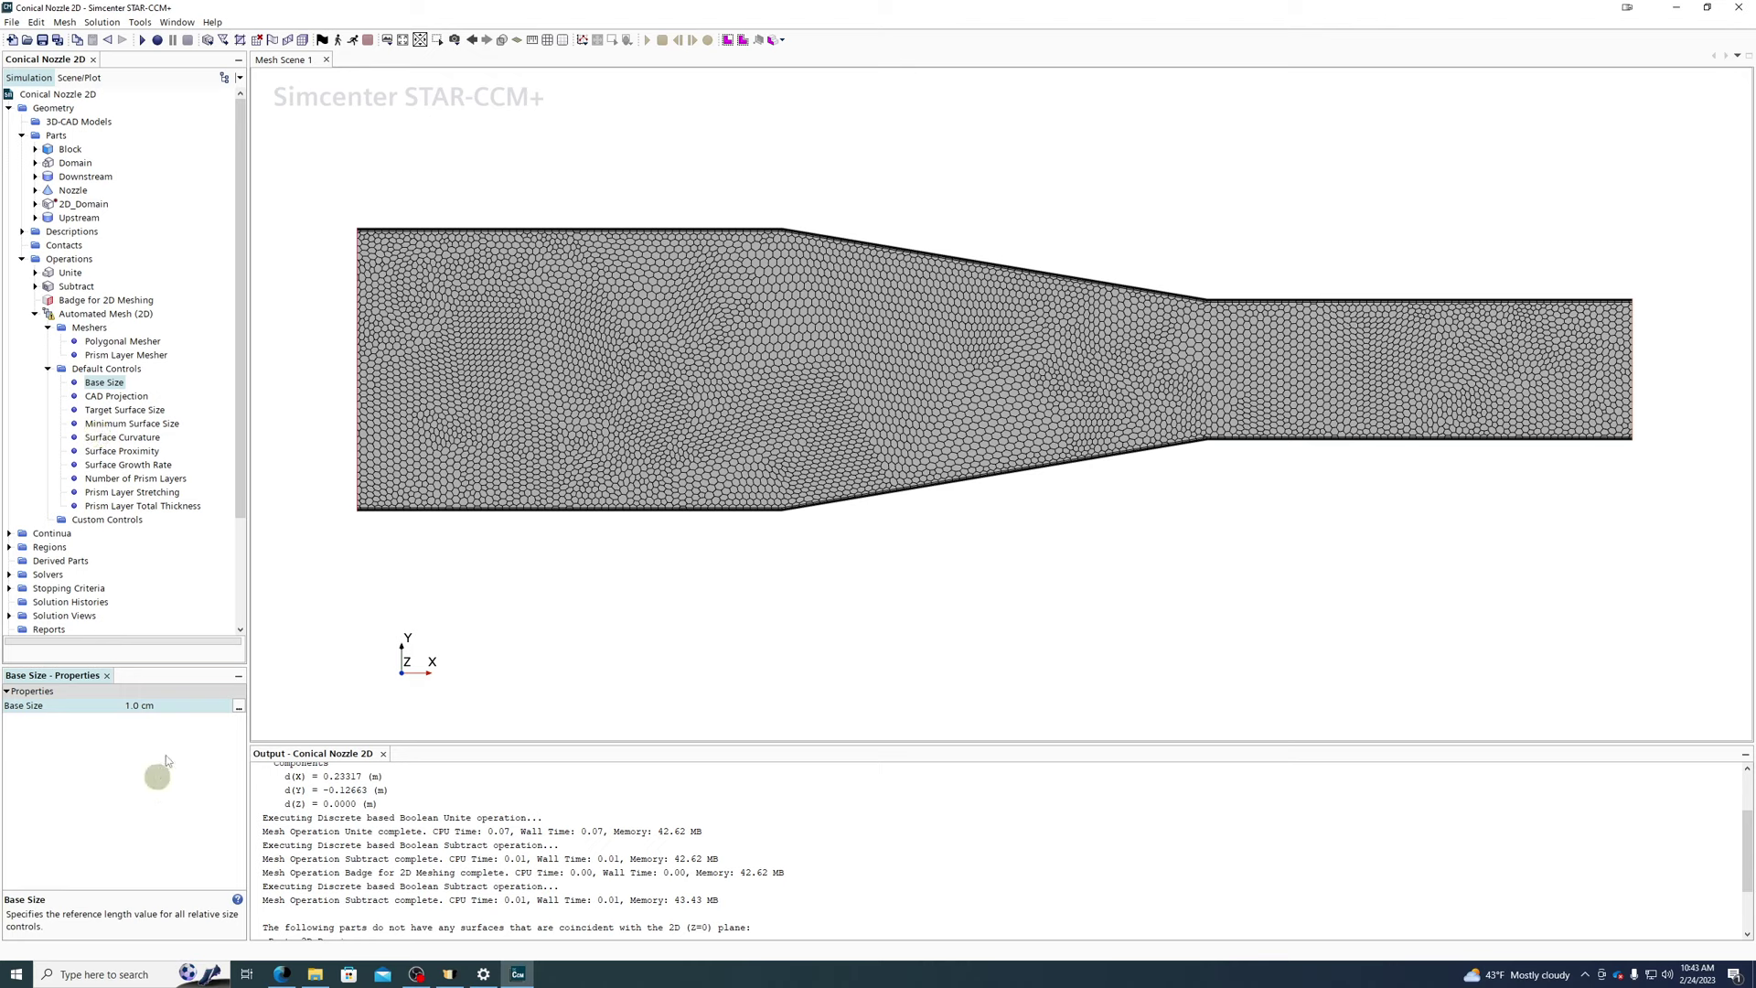
{"action": "left_click", "coordinate": [118, 382]}
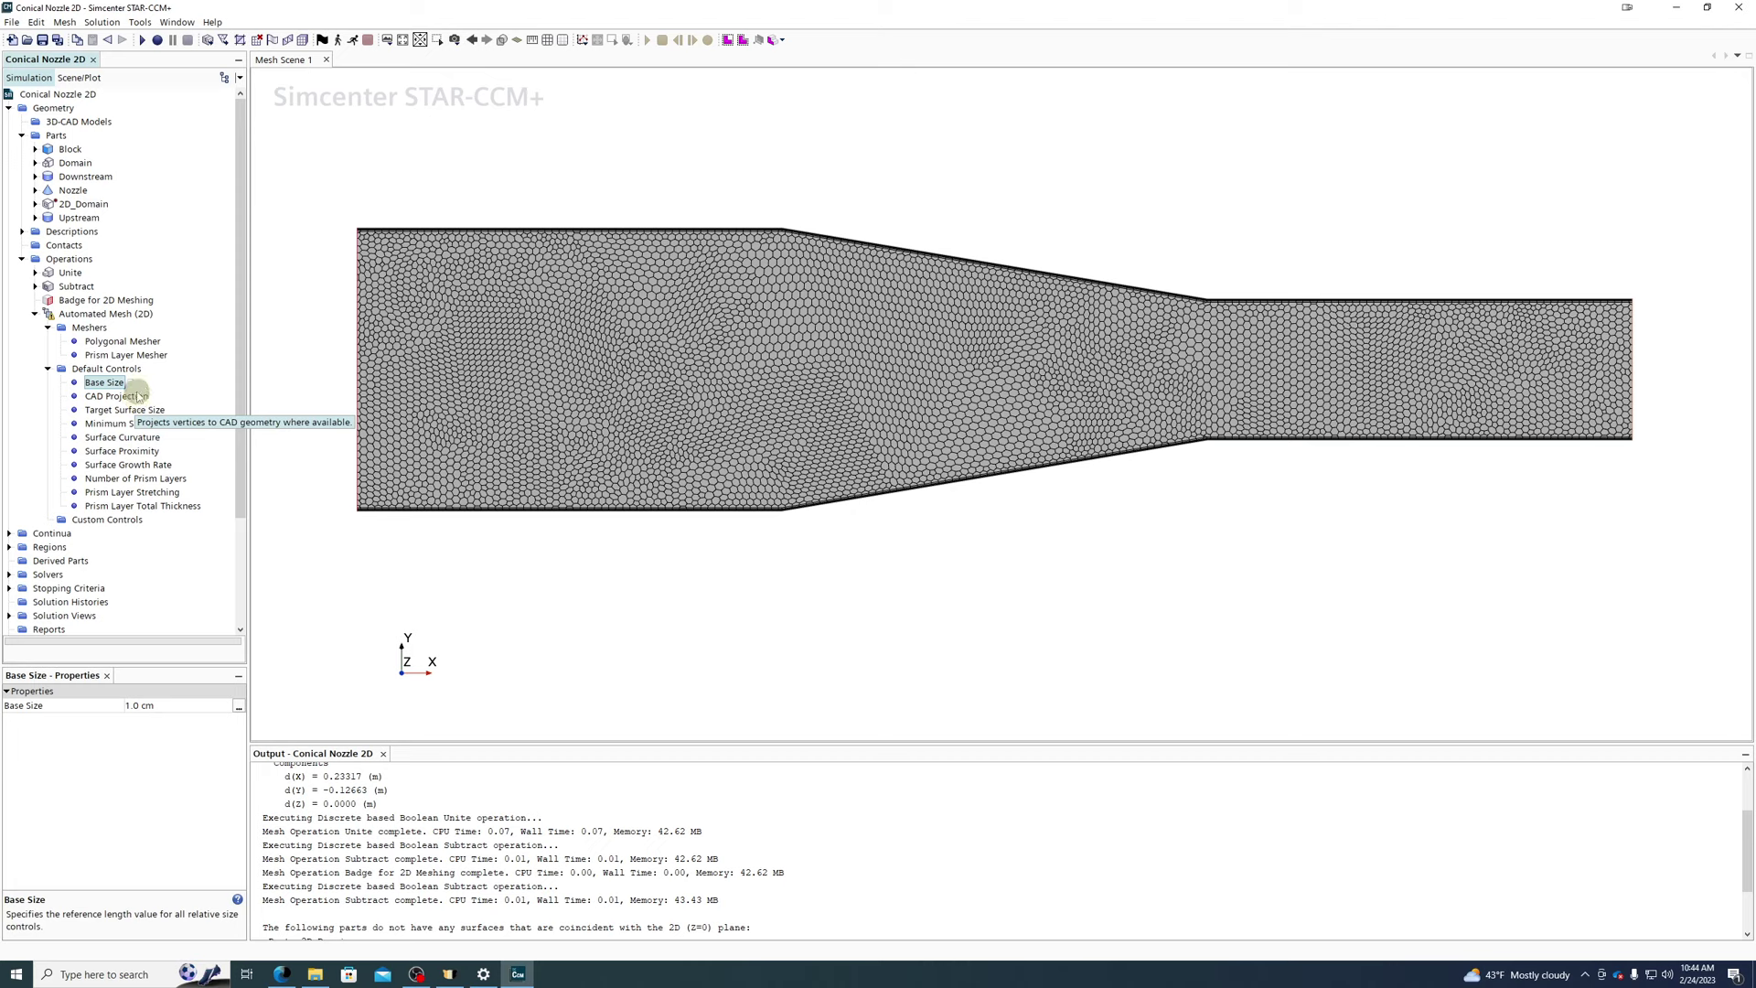
- Inspect the CAD Projection control and examine the mesh up close along the nozzle's lower wall where it starts to converge
{"action": "left_click", "coordinate": [138, 395]}
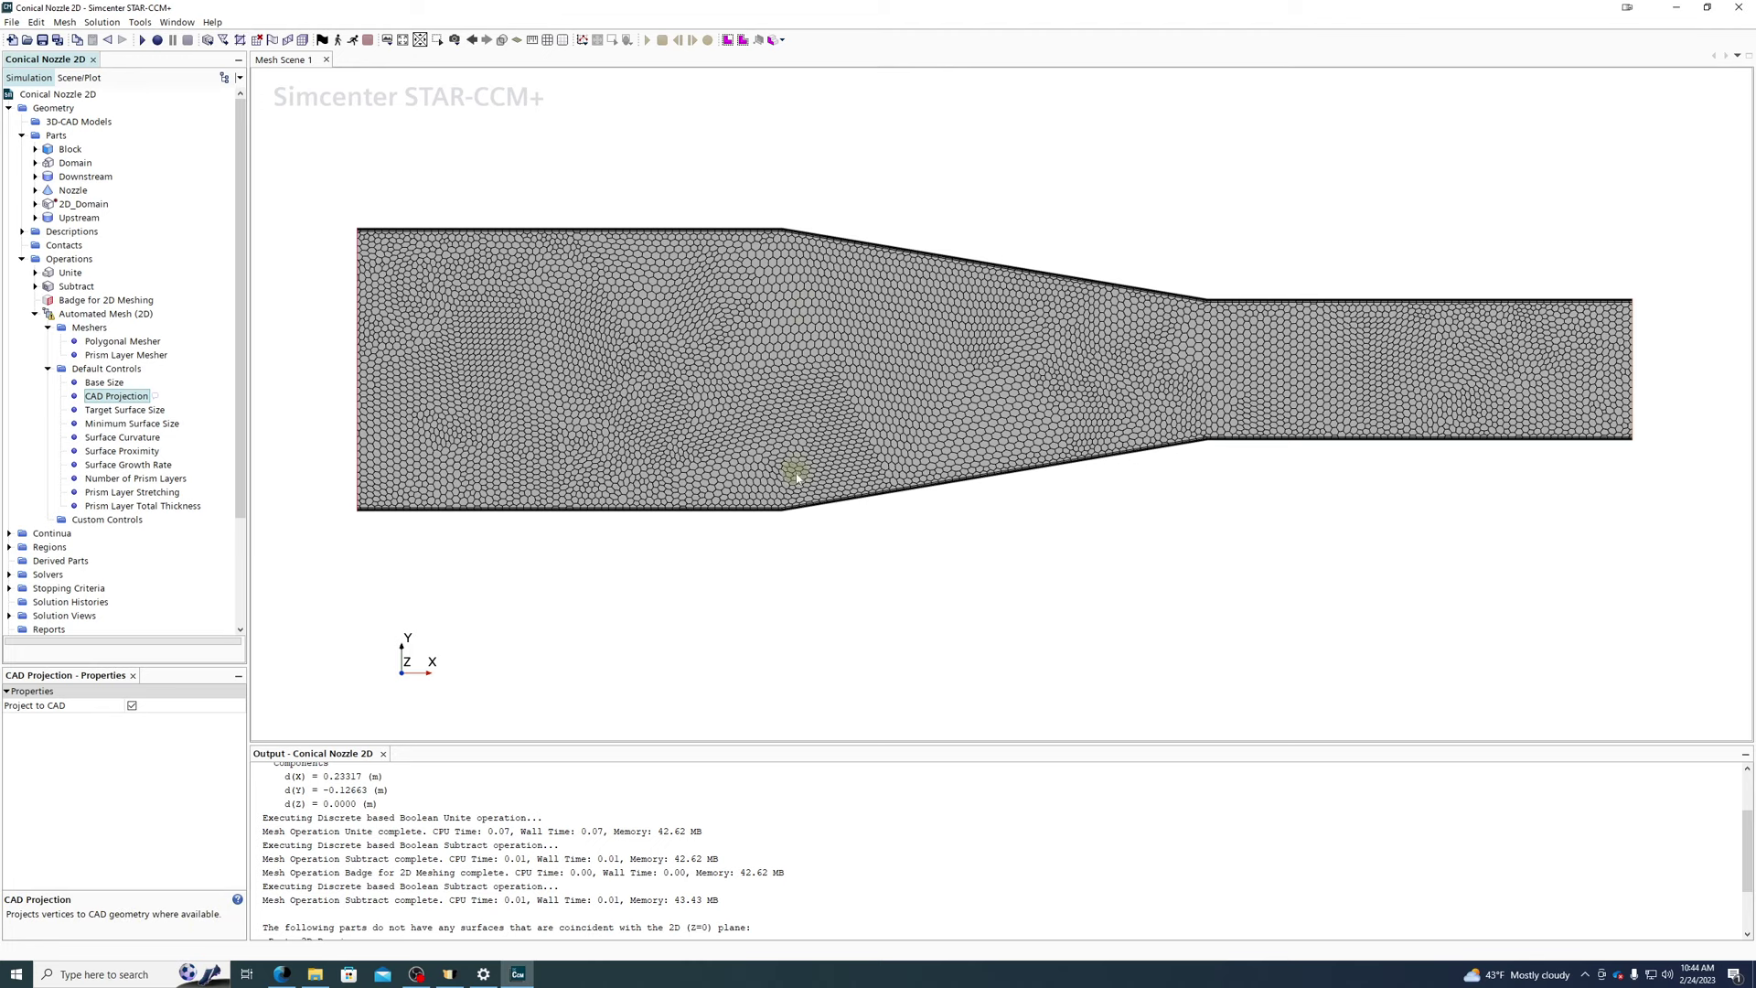
{"action": "scroll", "coordinate": [810, 494], "scroll_direction": "up", "scroll_amount": 5}
{"action": "scroll", "coordinate": [818, 510], "scroll_direction": "up", "scroll_amount": 5}
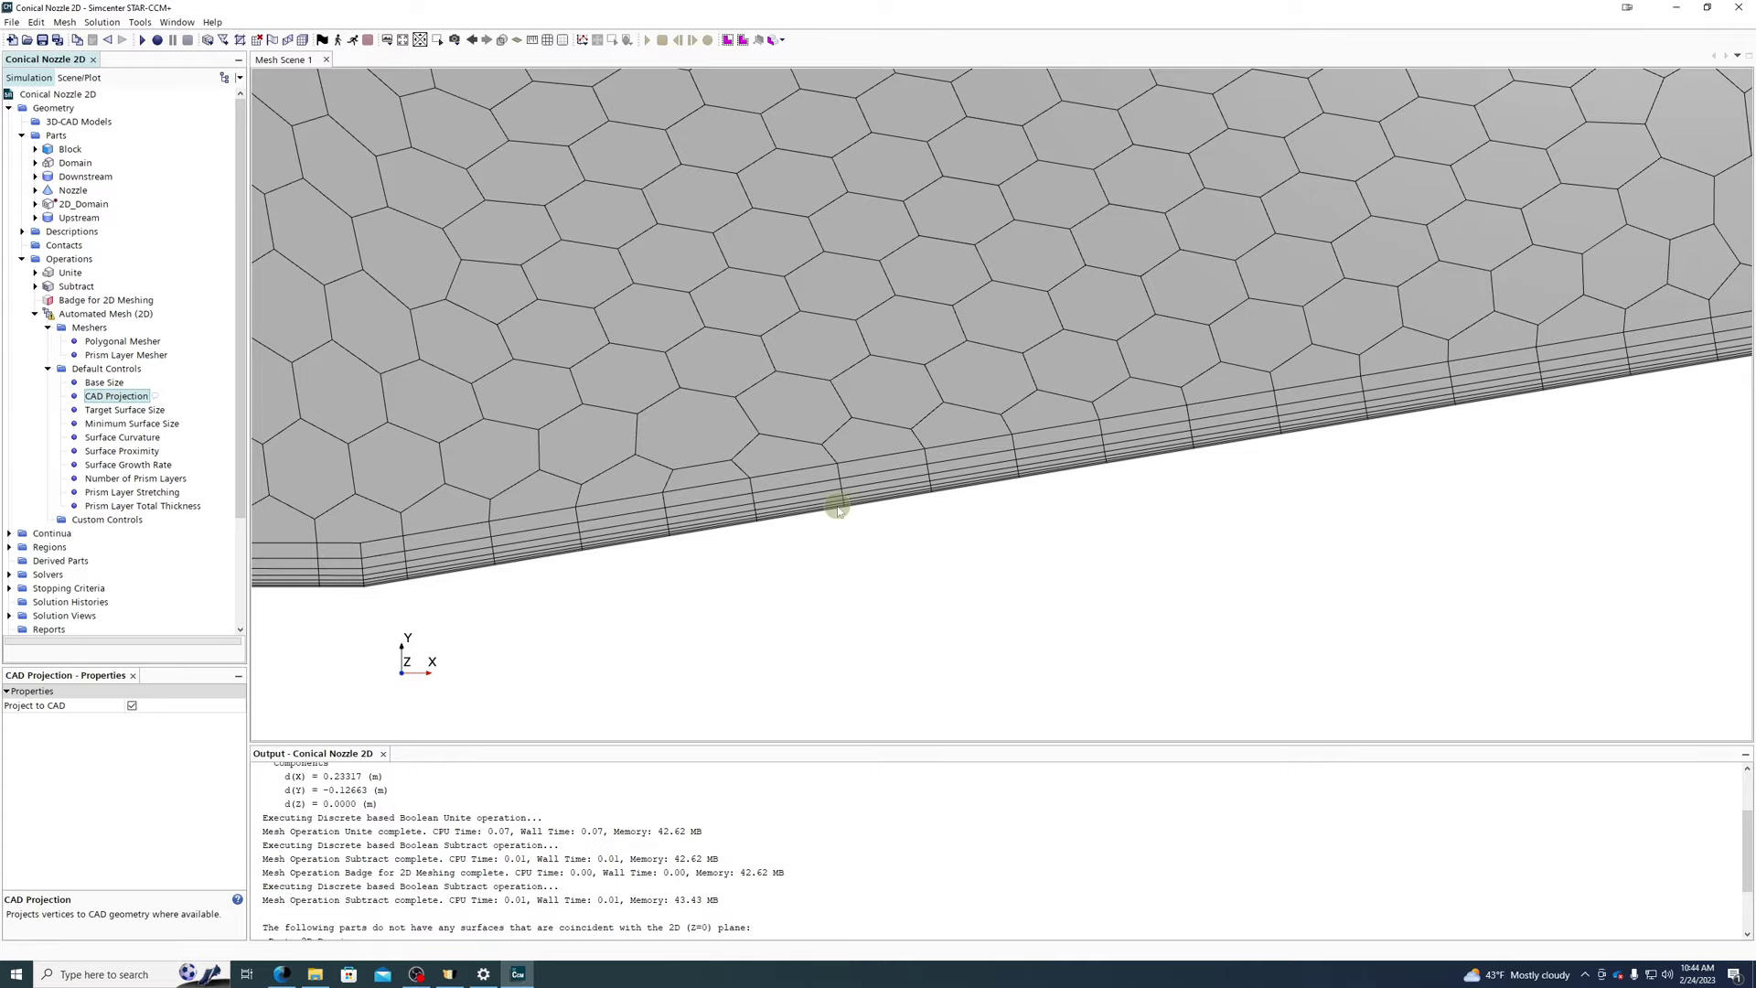
{"action": "scroll", "coordinate": [840, 512], "scroll_direction": "down", "scroll_amount": 2}
{"action": "scroll", "coordinate": [840, 531], "scroll_direction": "down", "scroll_amount": 6}
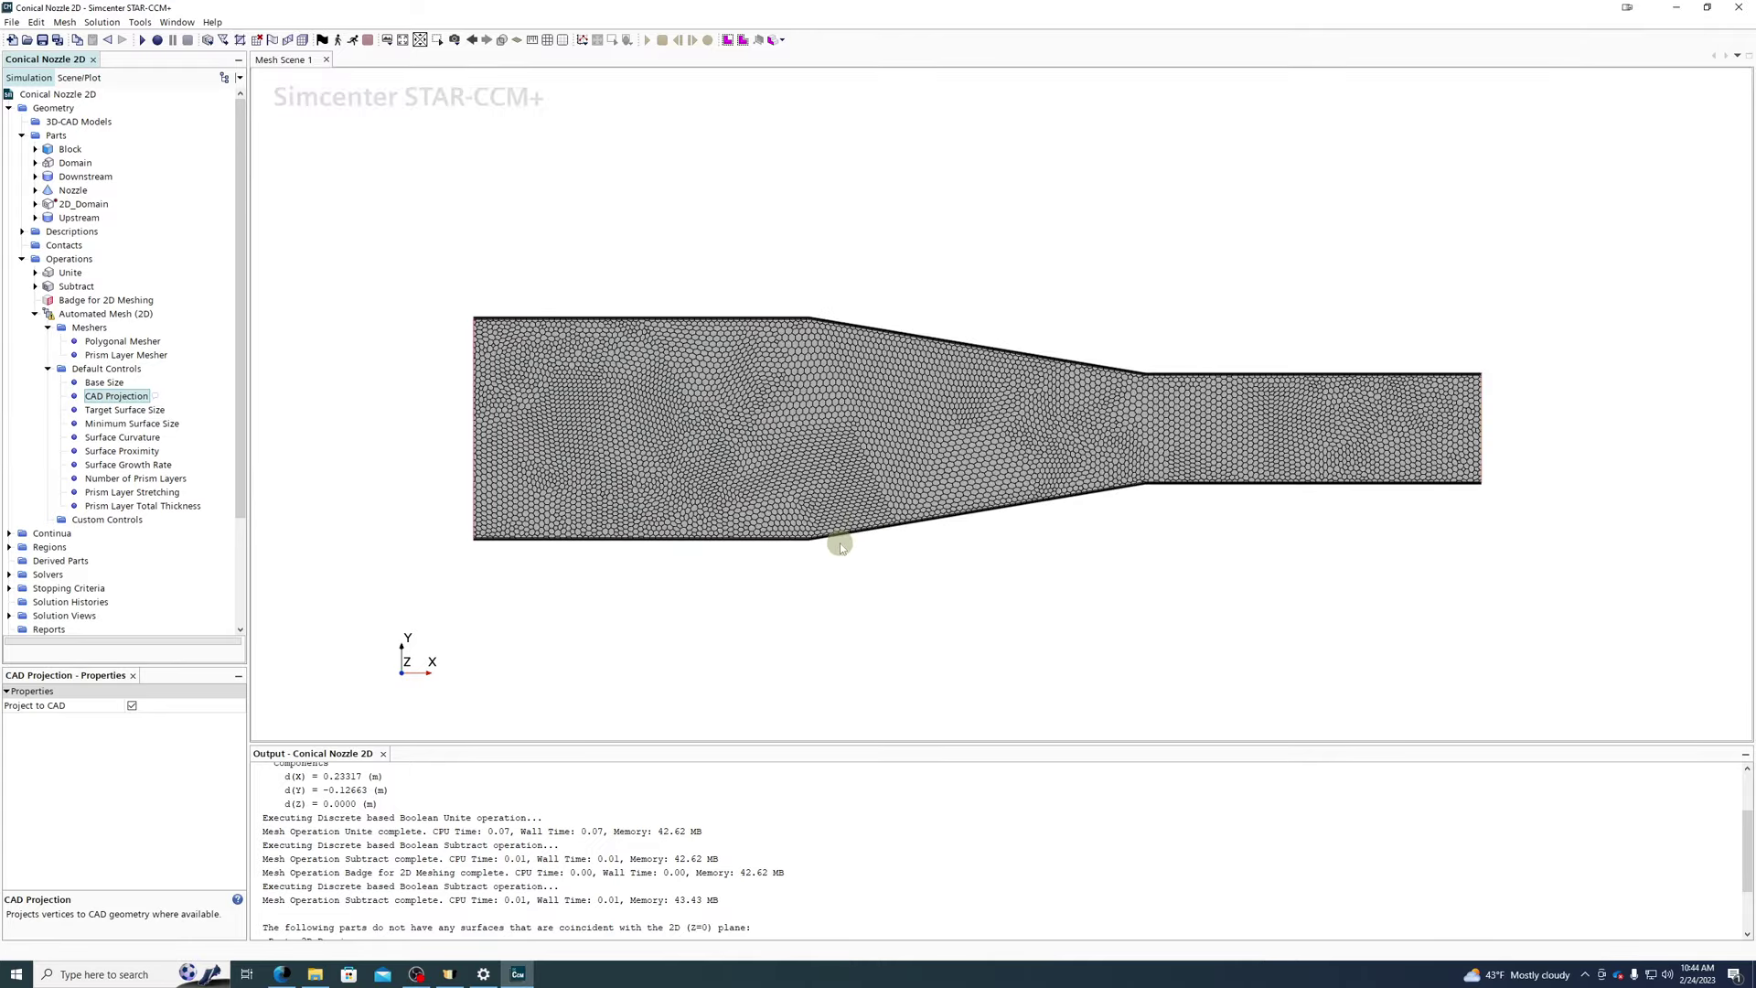
{"action": "scroll", "coordinate": [943, 457], "scroll_direction": "up", "scroll_amount": 4}
{"action": "scroll", "coordinate": [910, 498], "scroll_direction": "down", "scroll_amount": 1}
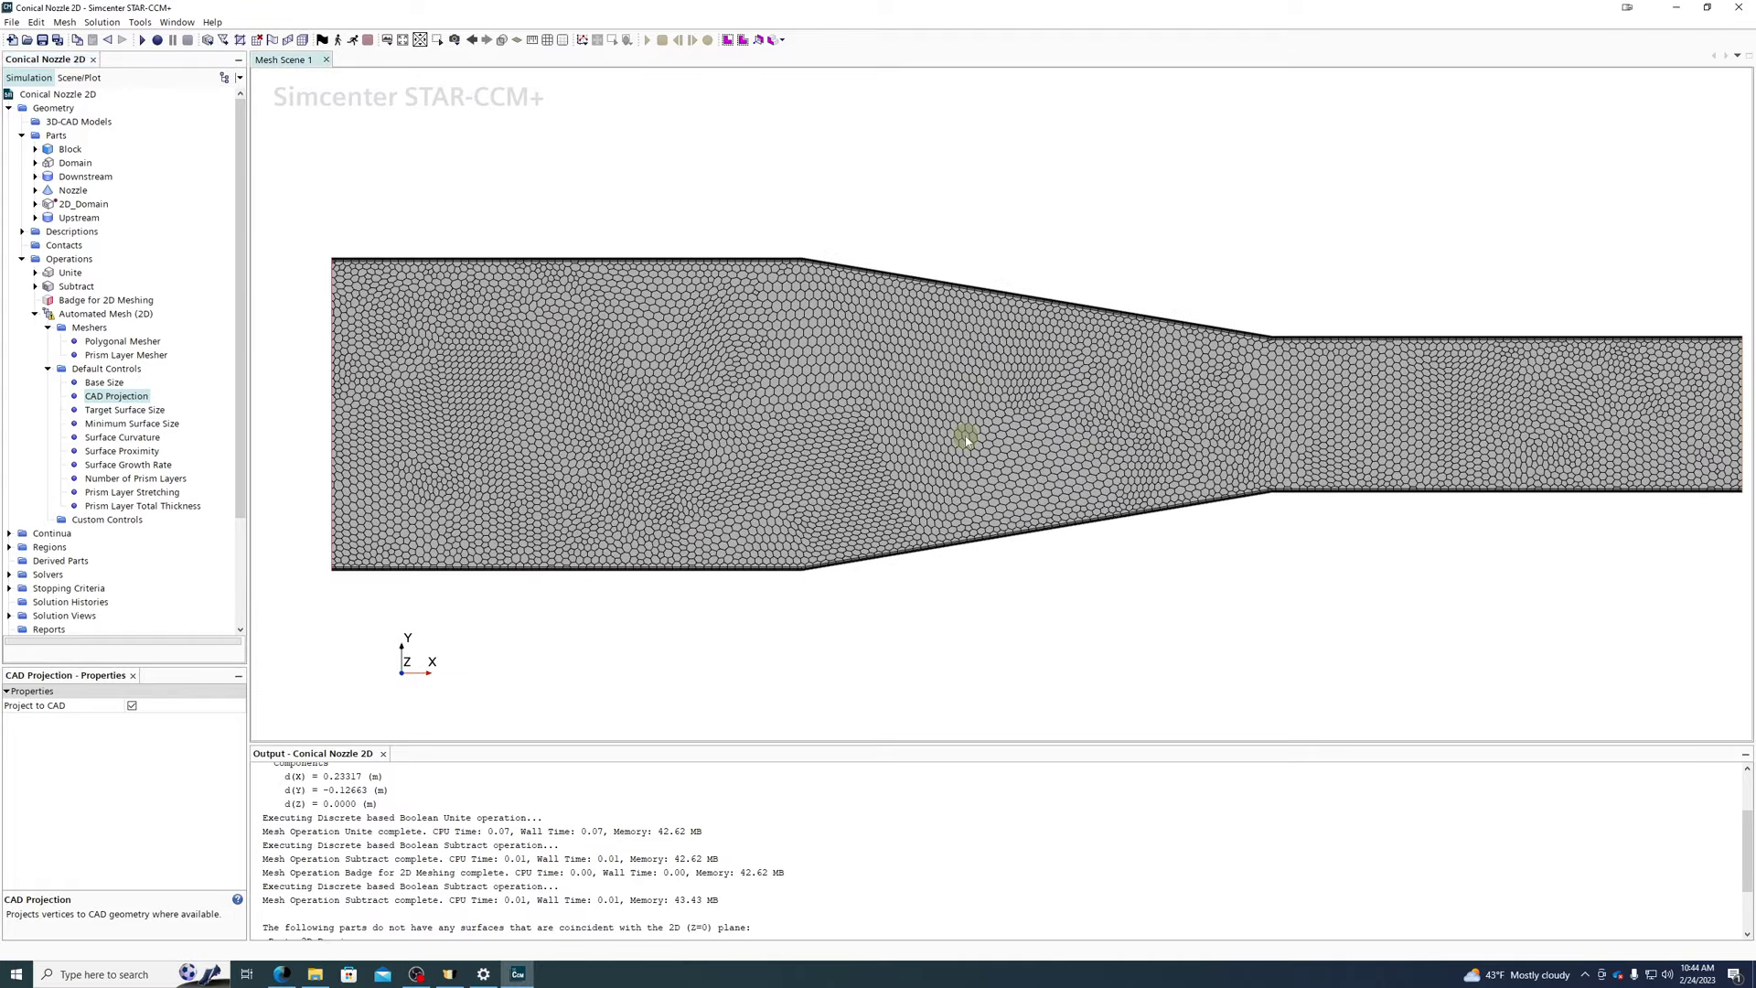
{"action": "middle_click_drag", "start_coordinate": [967, 438], "coordinate": [951, 419]}
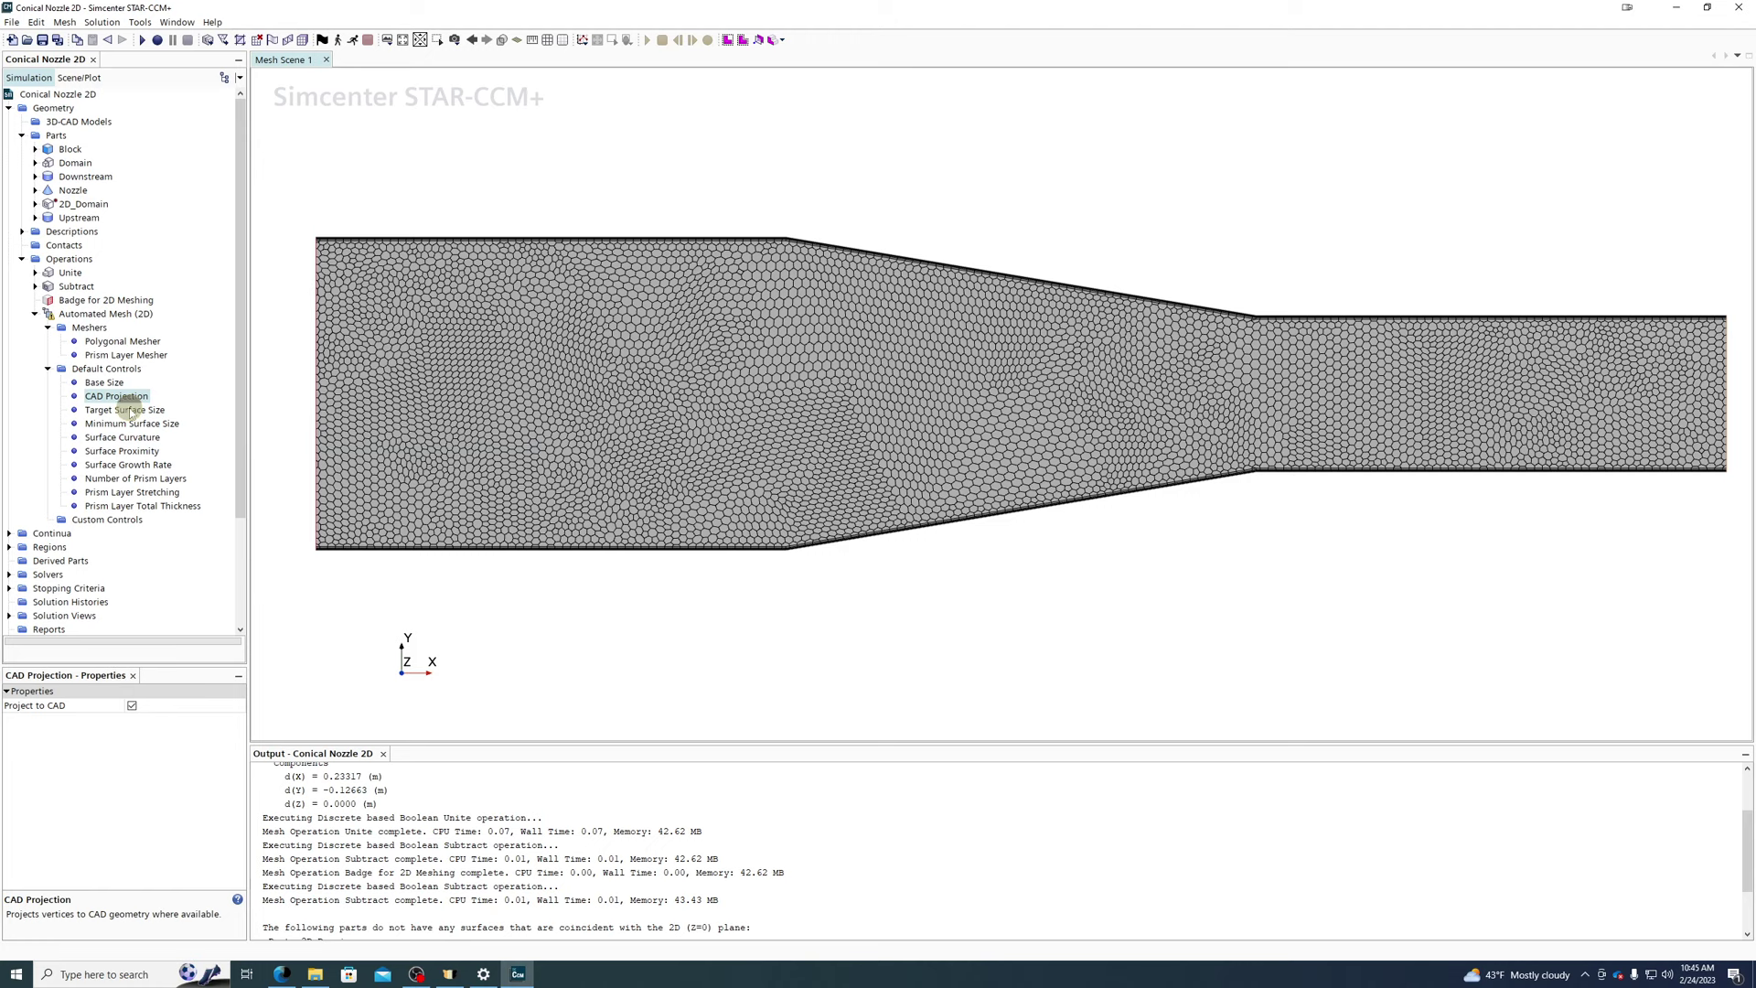
- Inspect the Target Surface Size control and measure one cell's edge length just inside the prism layers at the upper upstream wall
{"action": "left_click", "coordinate": [129, 411]}
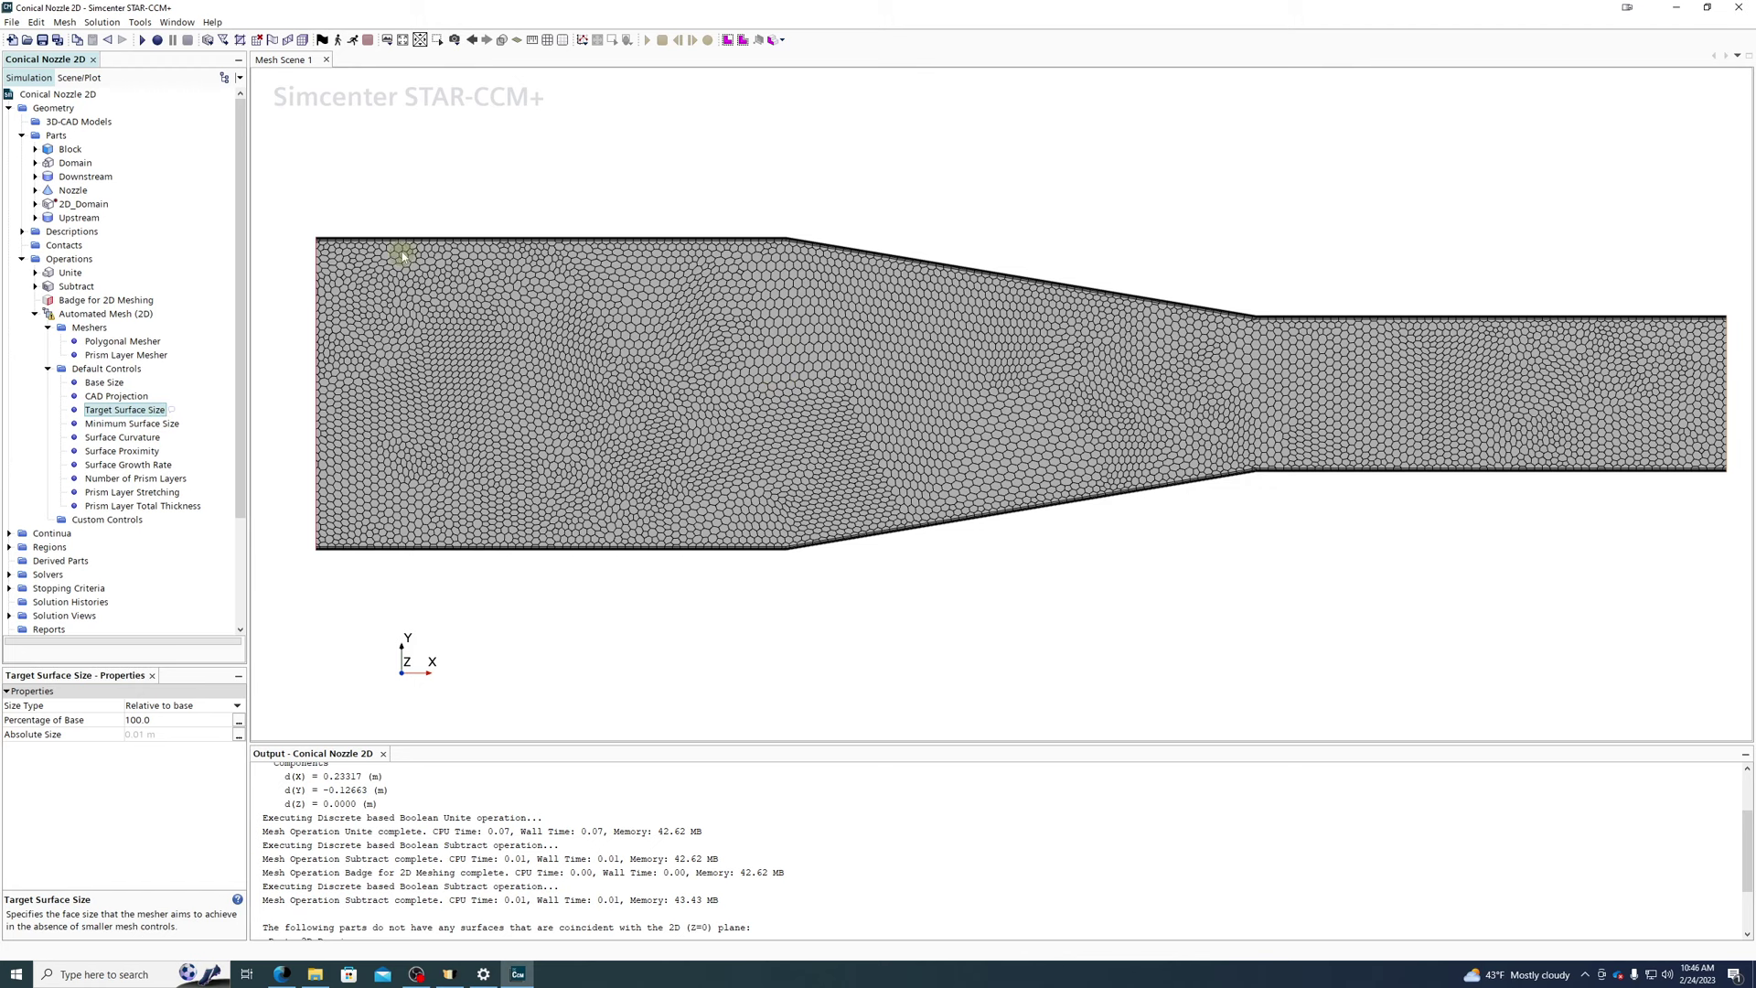
{"action": "scroll", "coordinate": [423, 236], "scroll_direction": "up", "scroll_amount": 10}
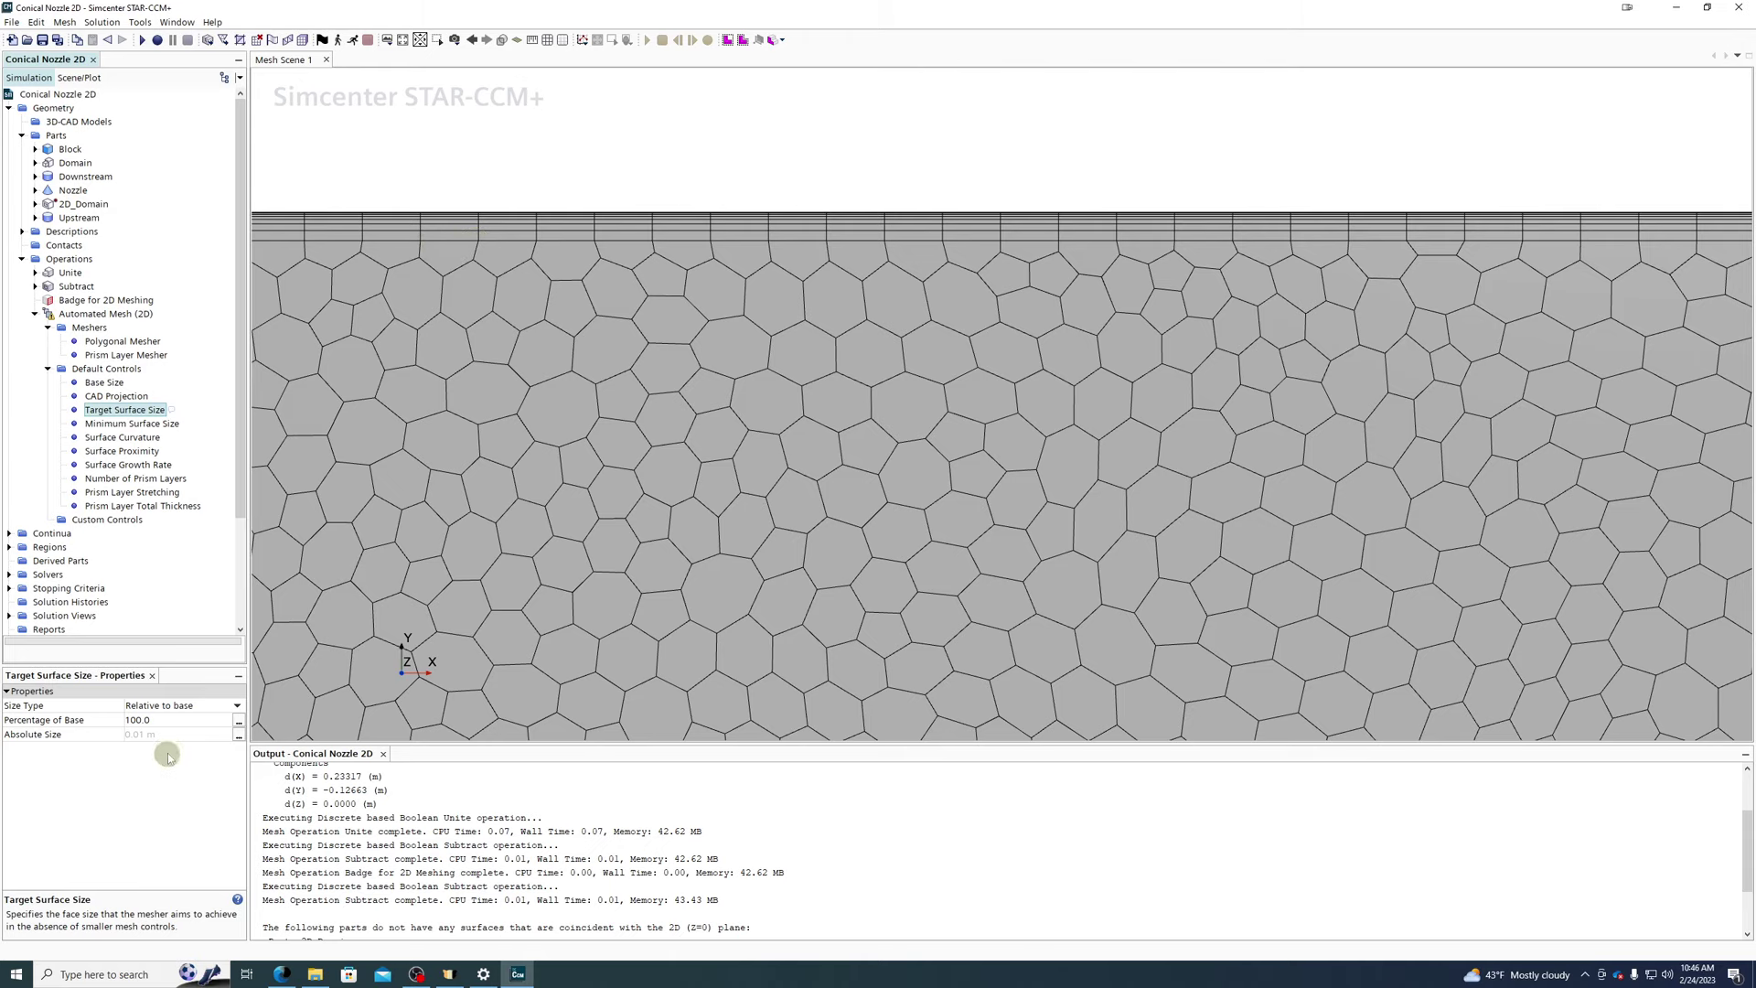
{"action": "left_click", "coordinate": [518, 39]}
{"action": "scroll", "coordinate": [451, 253], "scroll_direction": "up", "scroll_amount": 3}
{"action": "scroll", "coordinate": [489, 239], "scroll_direction": "up", "scroll_amount": 2}
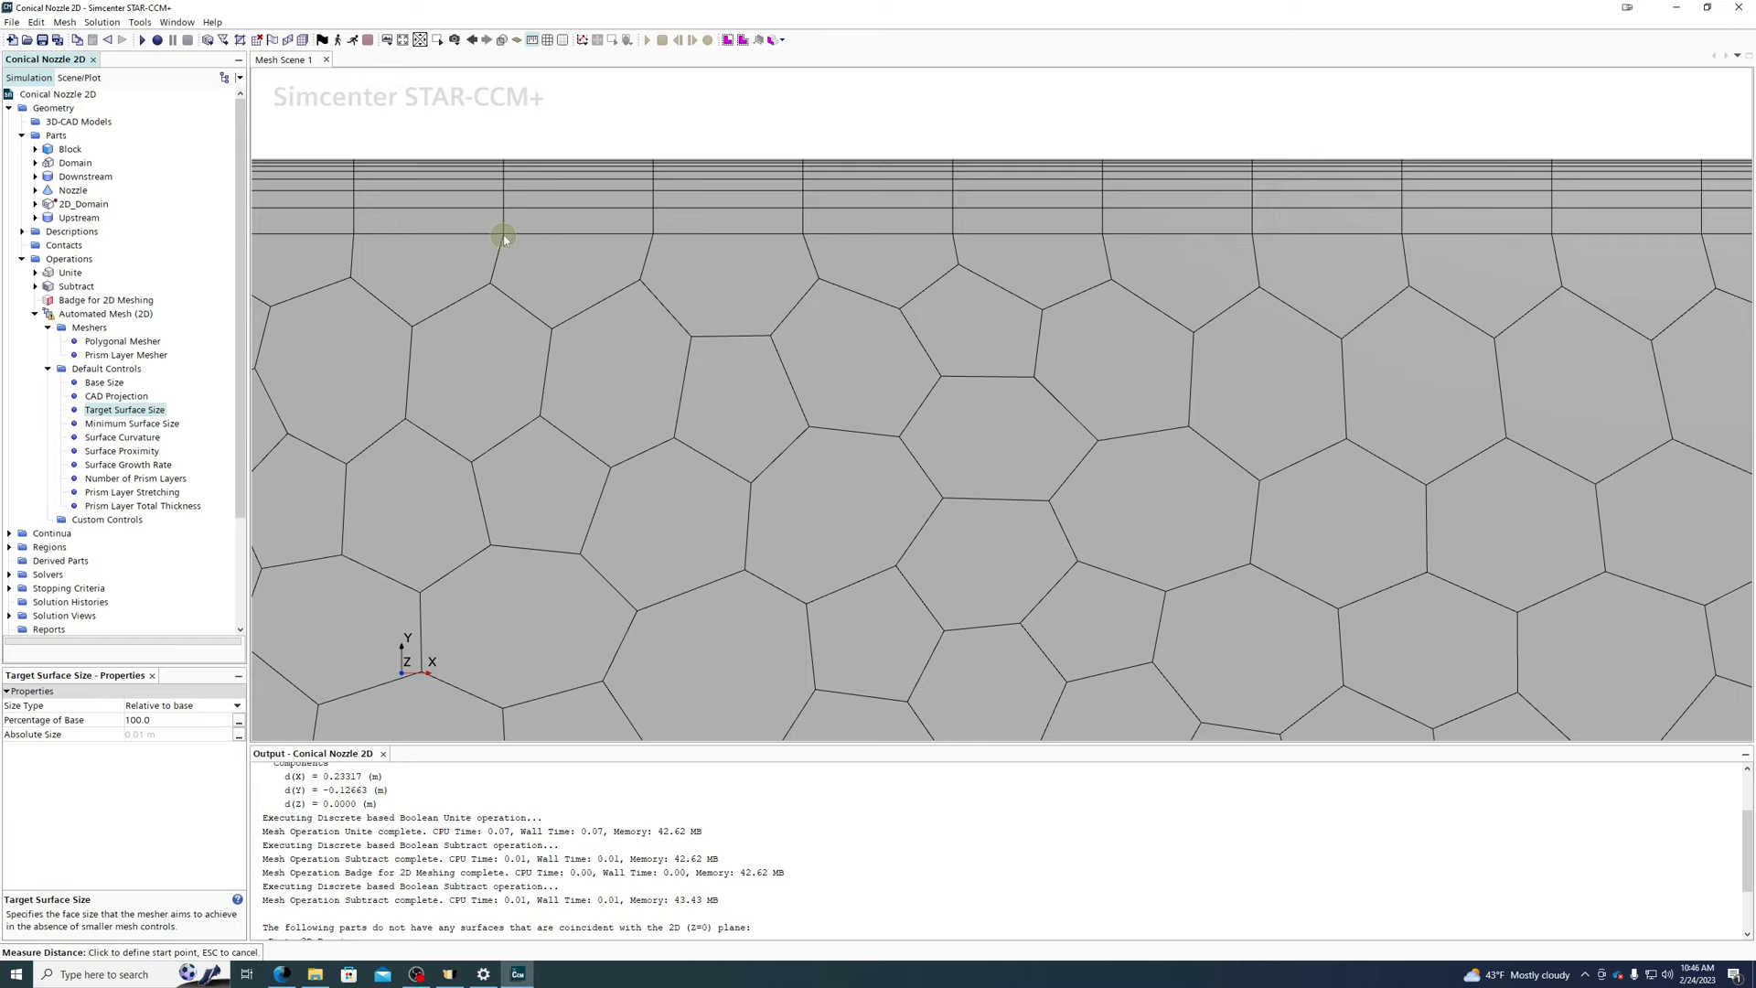
{"action": "left_click", "coordinate": [503, 235]}
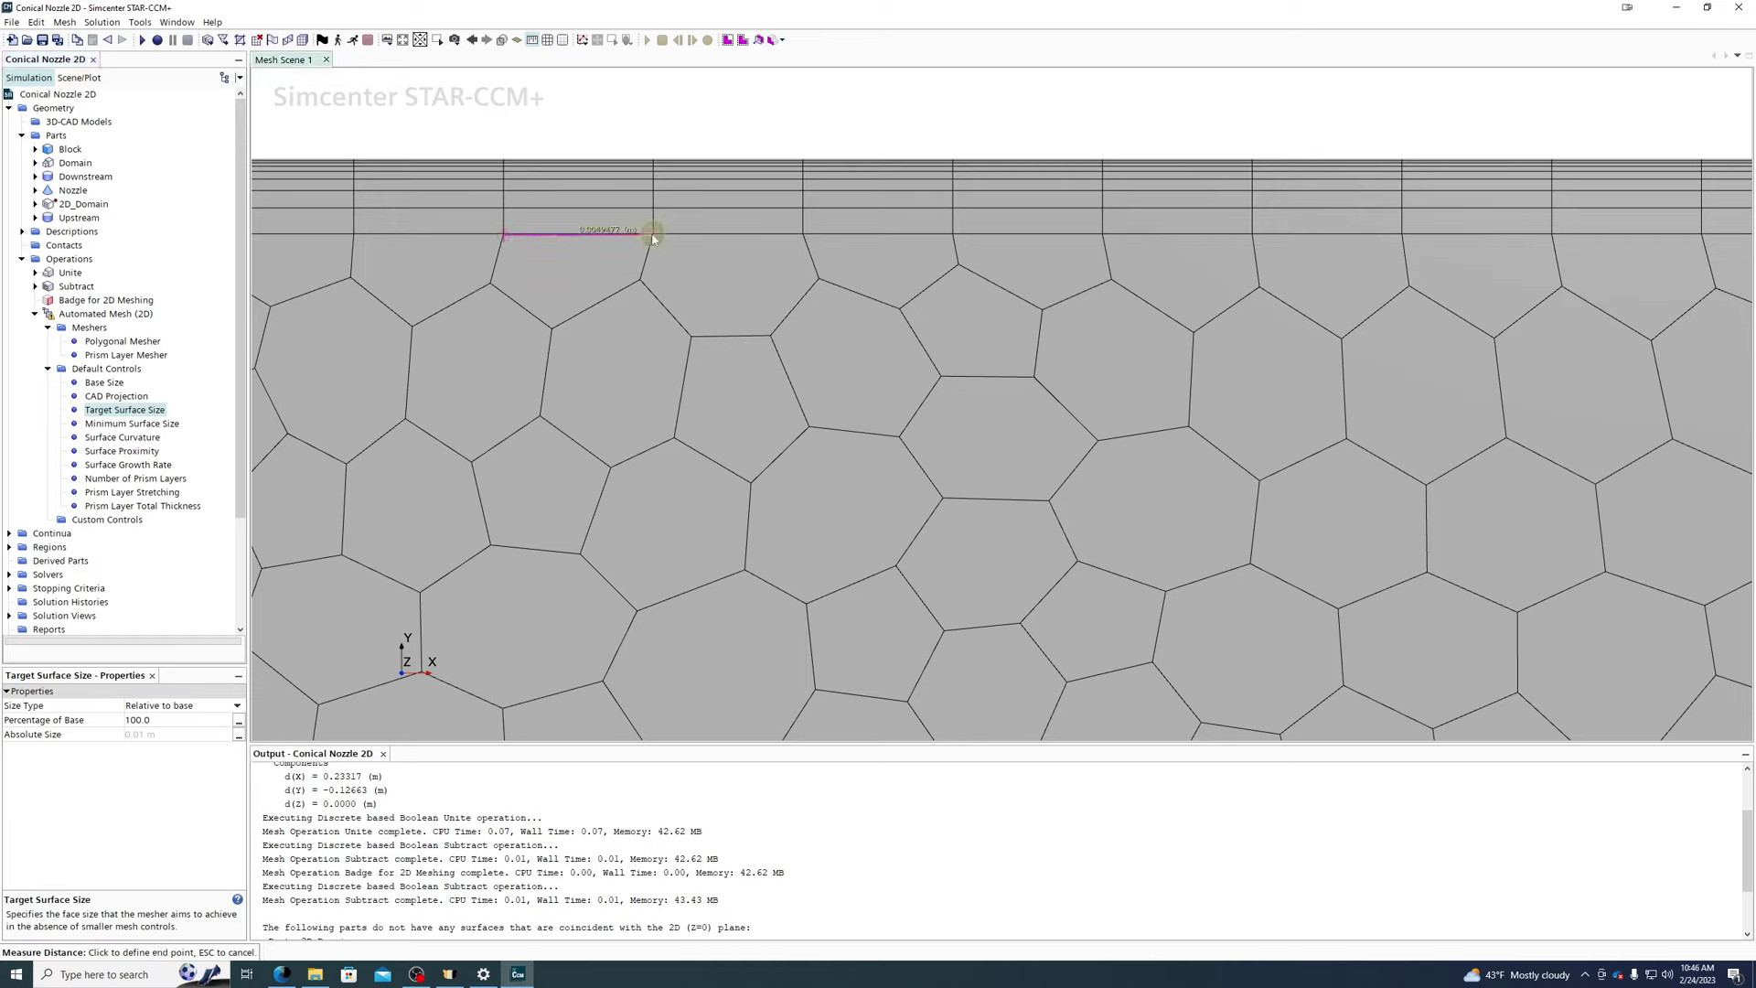
{"action": "left_click", "coordinate": [652, 236]}
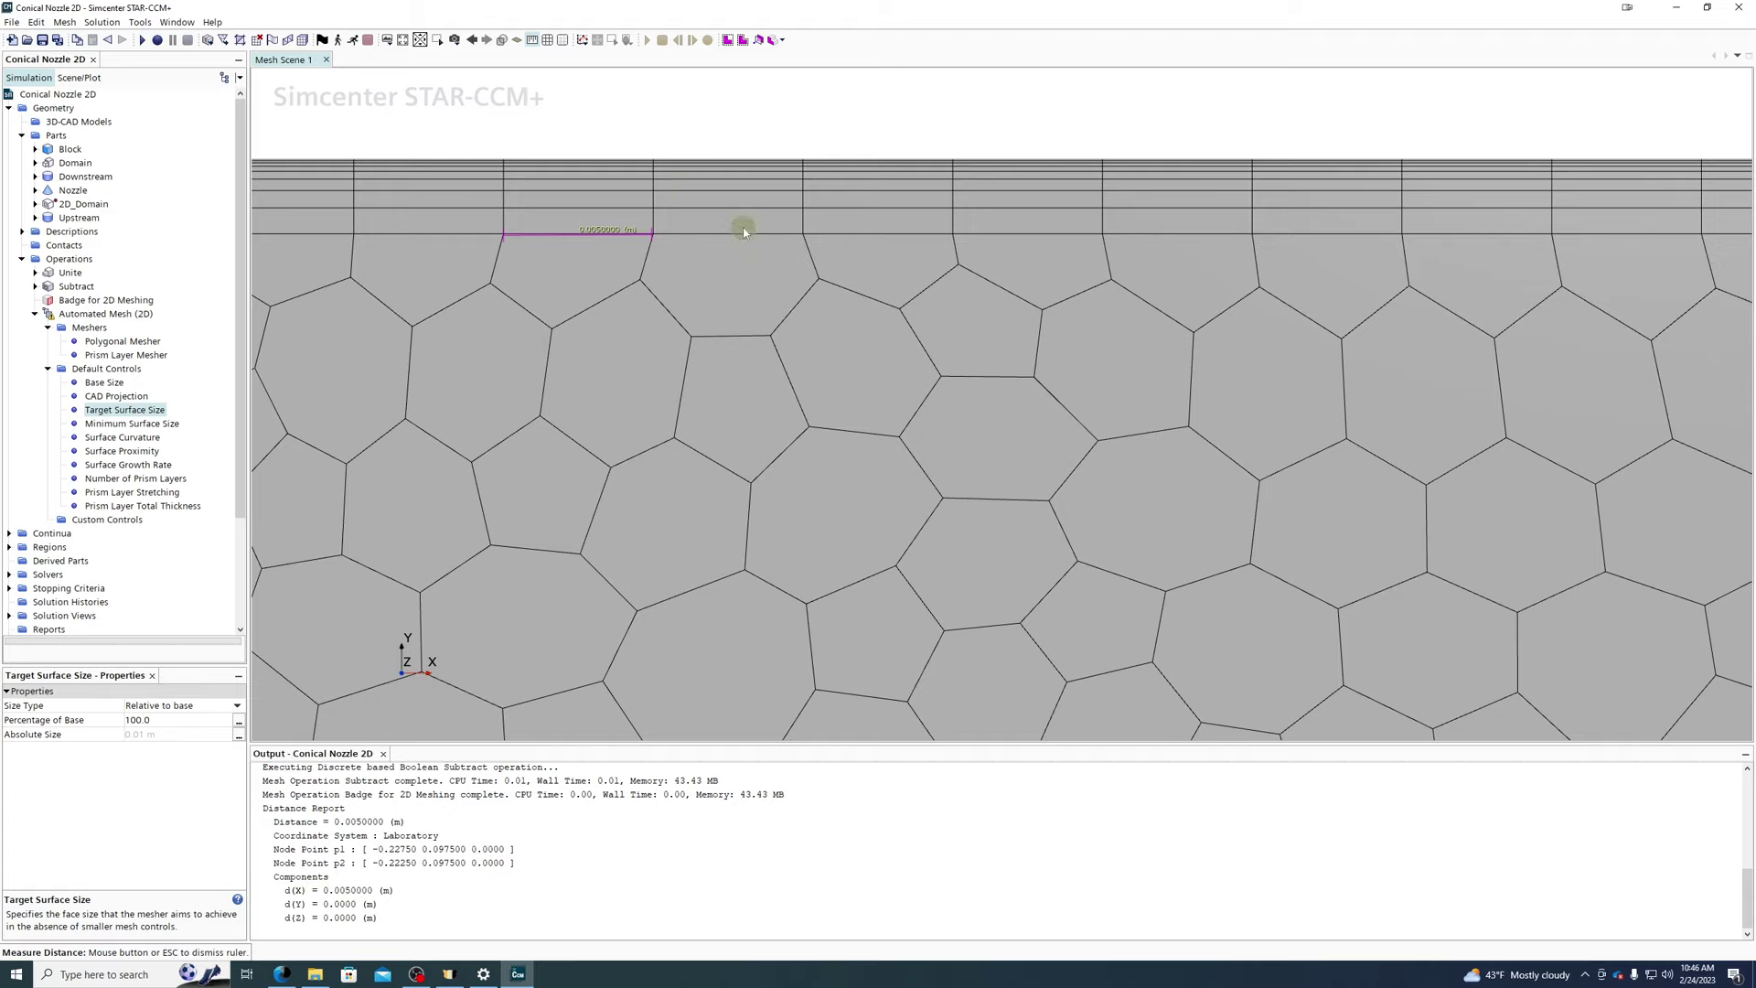
{"action": "scroll", "coordinate": [555, 388], "scroll_direction": "down", "scroll_amount": 4}
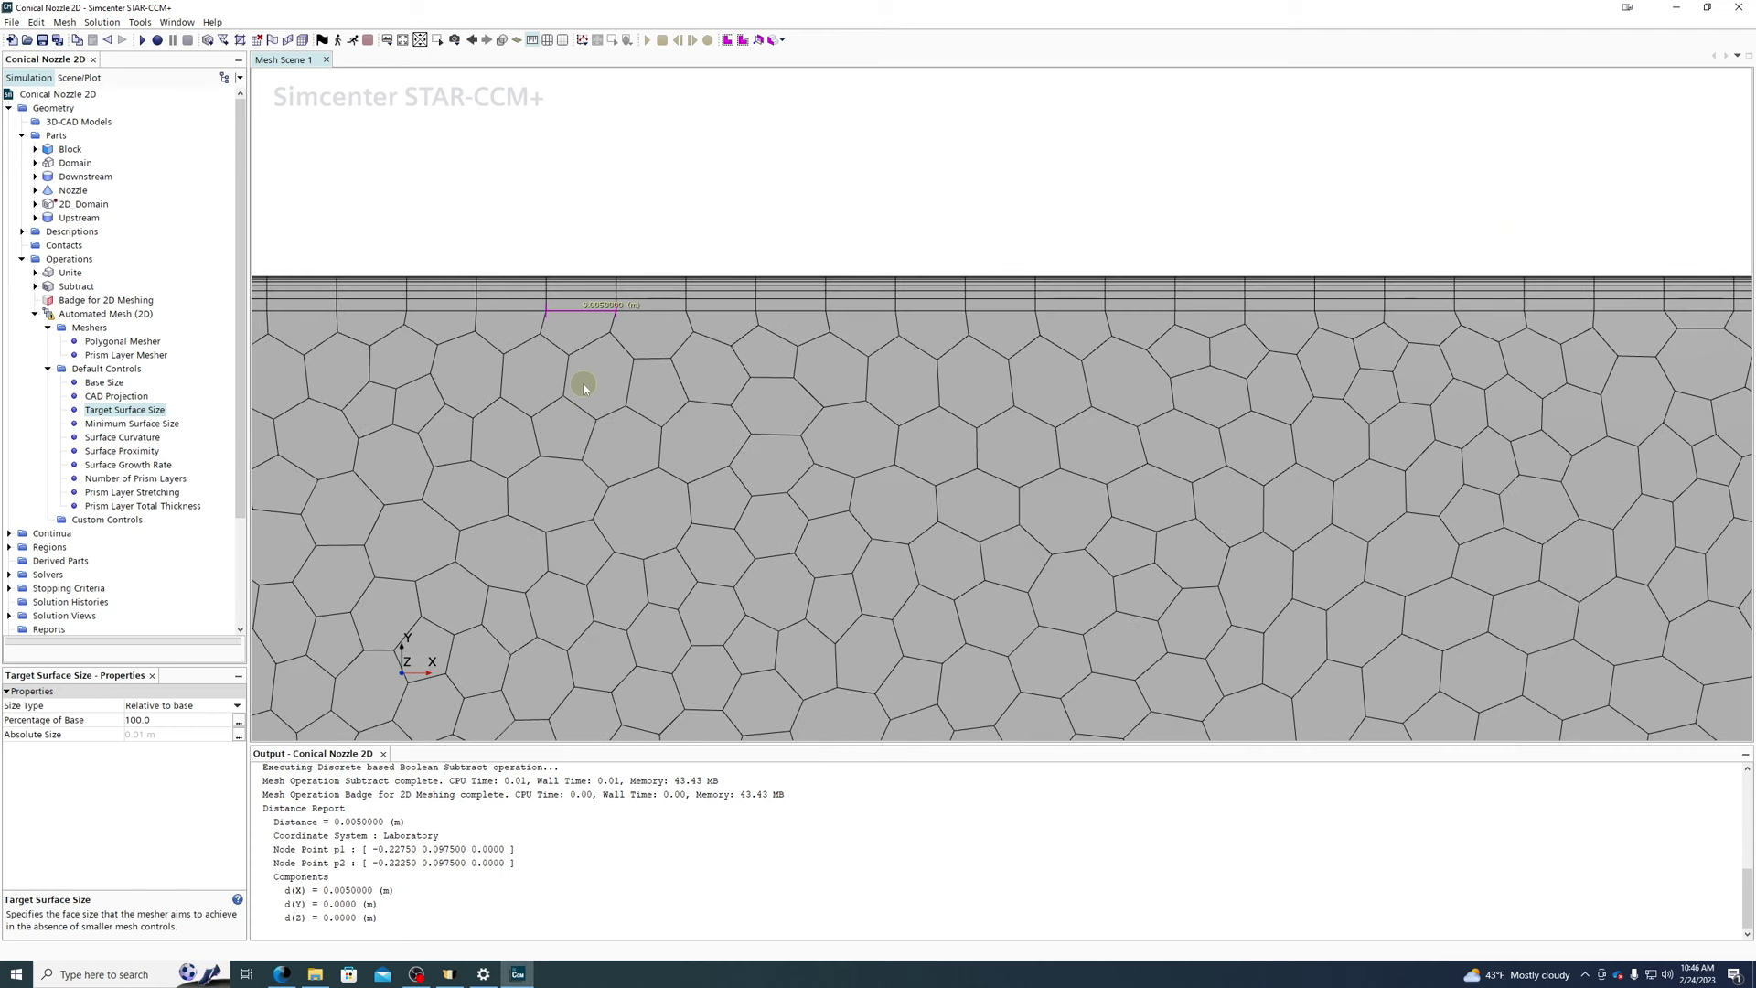
- Inspect the Minimum Surface Size control against the mesh along the upper upstream wall, and open the Surface Curvature control's properties
{"action": "scroll", "coordinate": [583, 388], "scroll_direction": "down", "scroll_amount": 5}
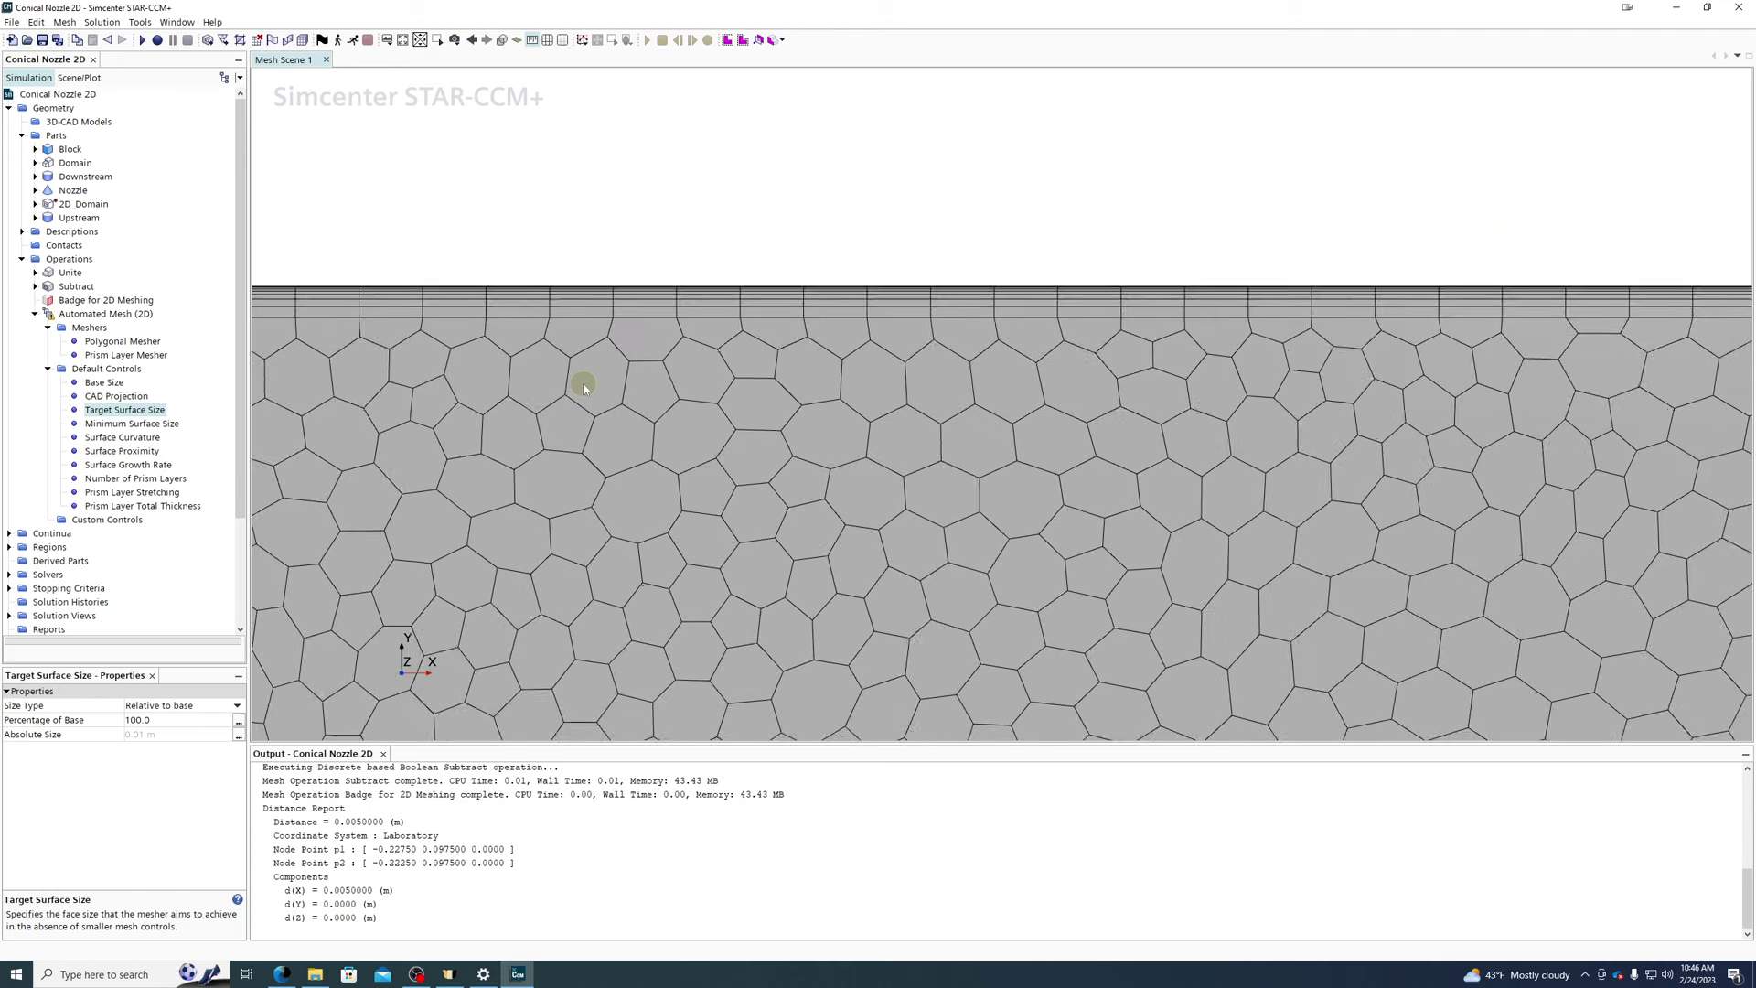
{"action": "scroll", "coordinate": [588, 381], "scroll_direction": "down", "scroll_amount": 4}
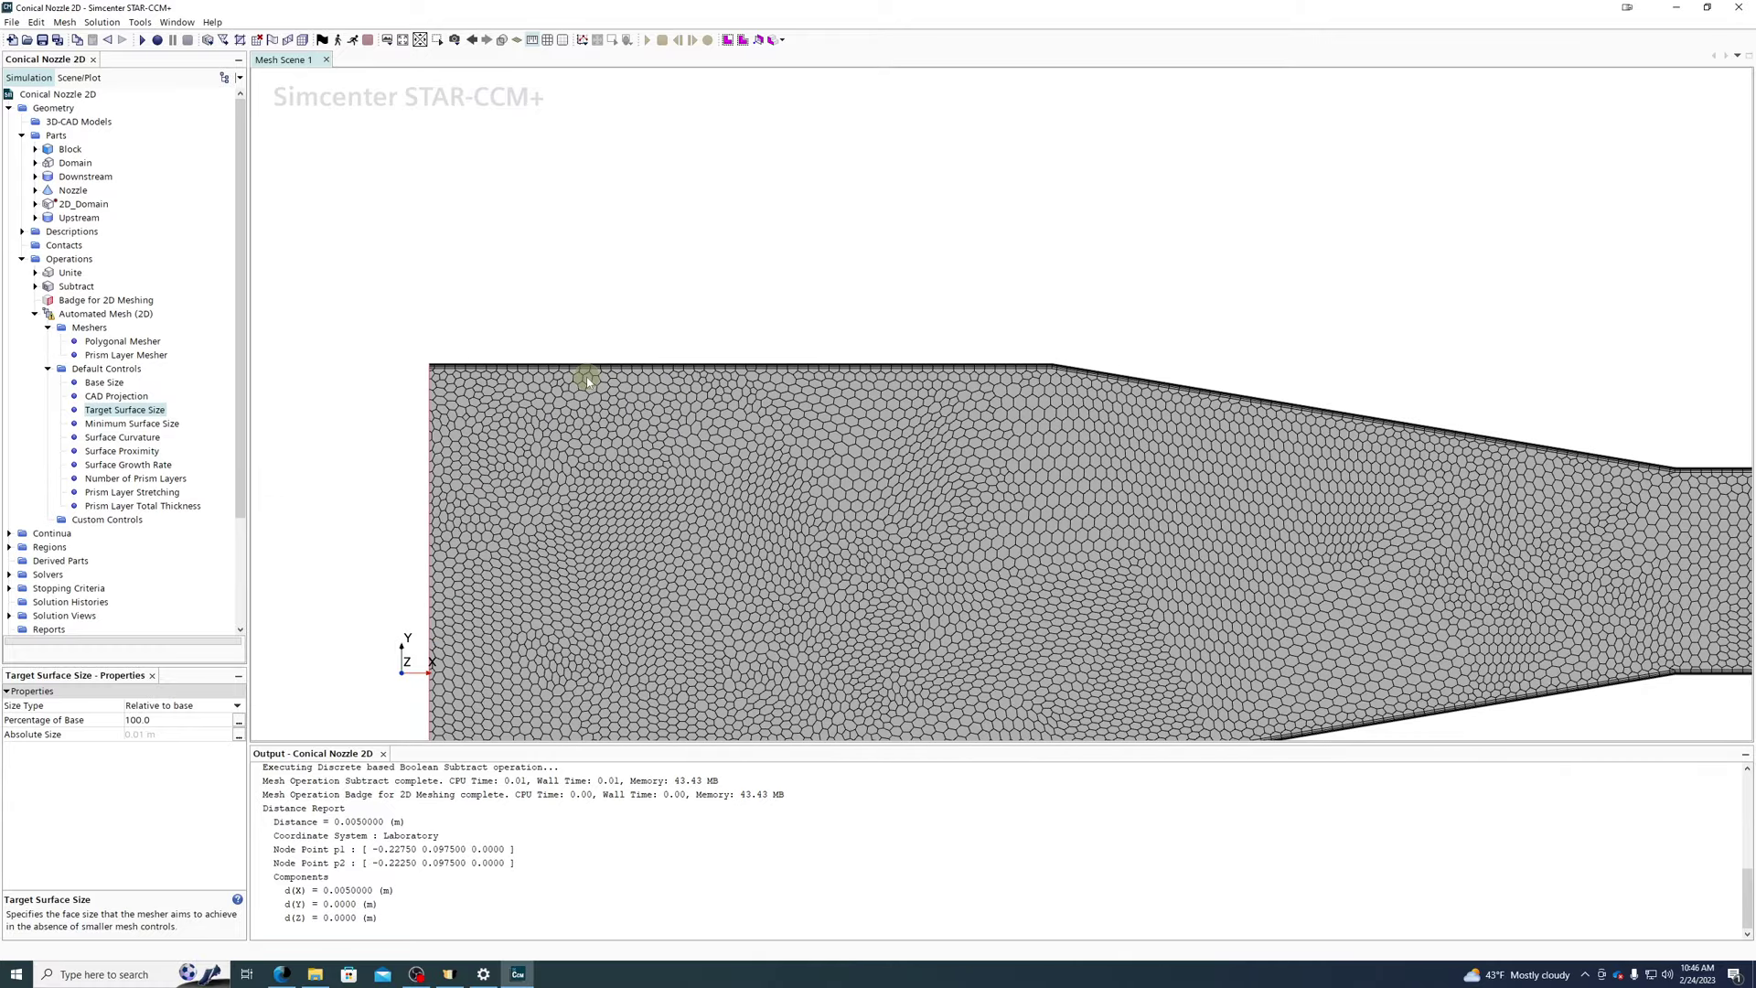
{"action": "left_click", "coordinate": [142, 425]}
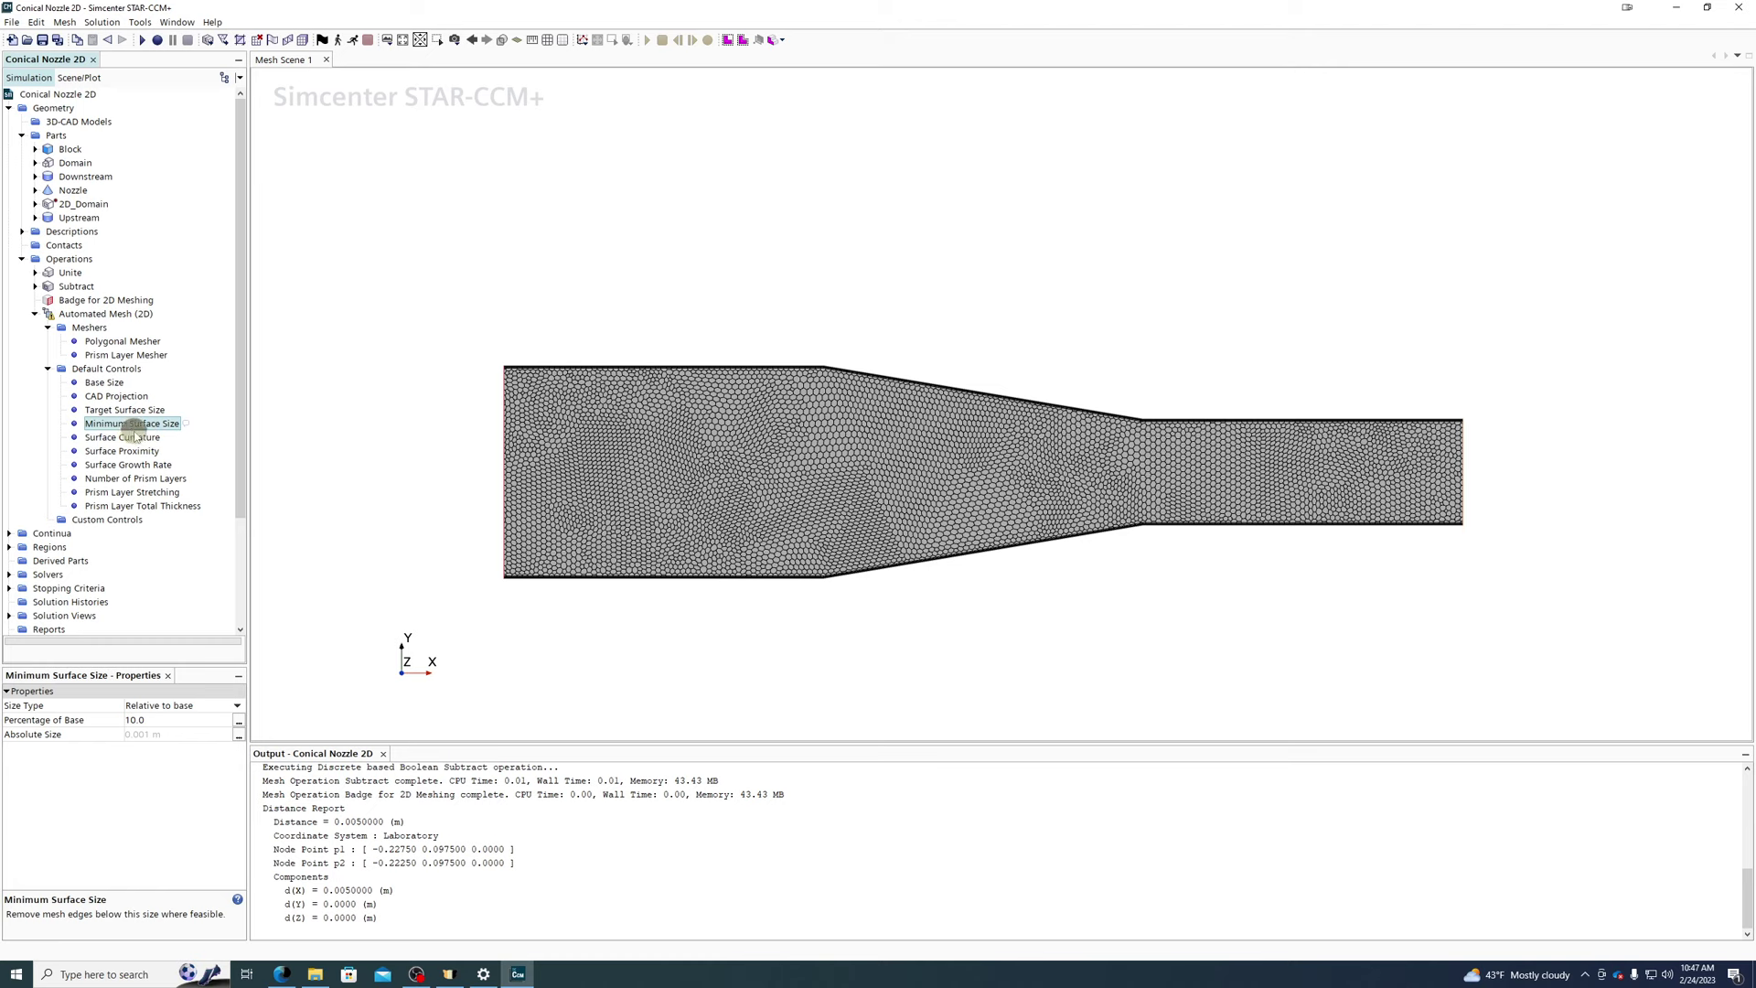
{"action": "scroll", "coordinate": [597, 357], "scroll_direction": "up", "scroll_amount": 3}
{"action": "scroll", "coordinate": [596, 382], "scroll_direction": "up", "scroll_amount": 2}
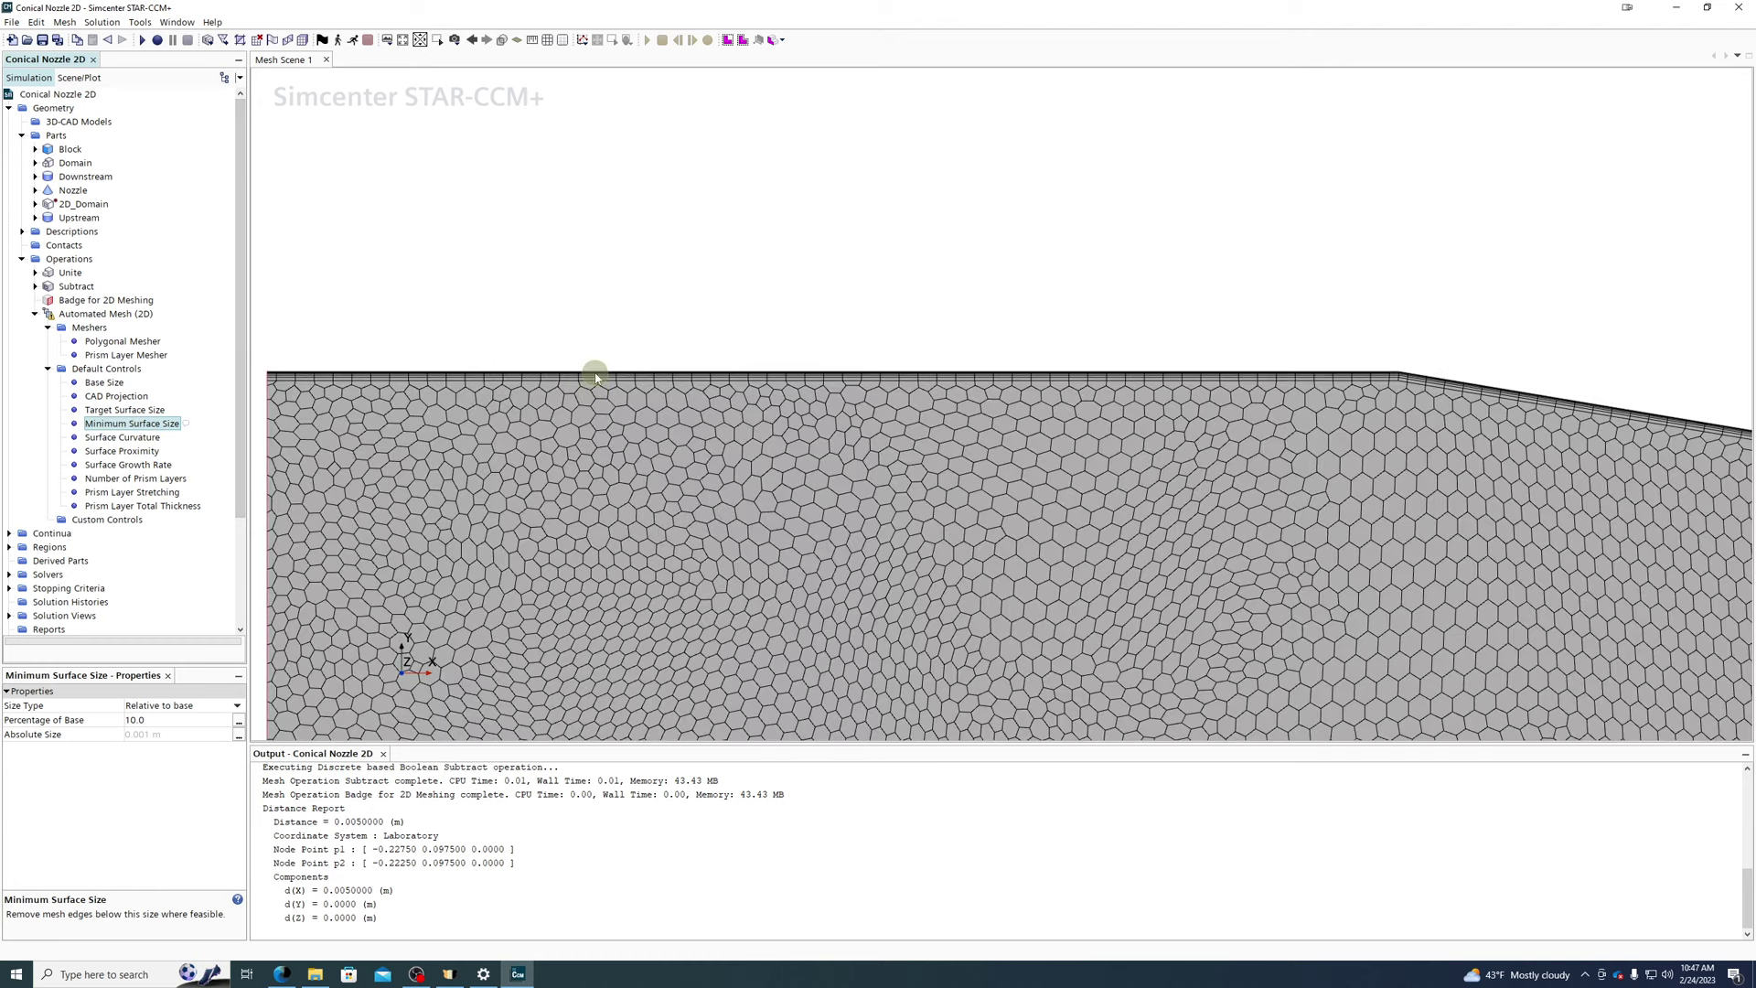
{"action": "scroll", "coordinate": [611, 373], "scroll_direction": "up", "scroll_amount": 3}
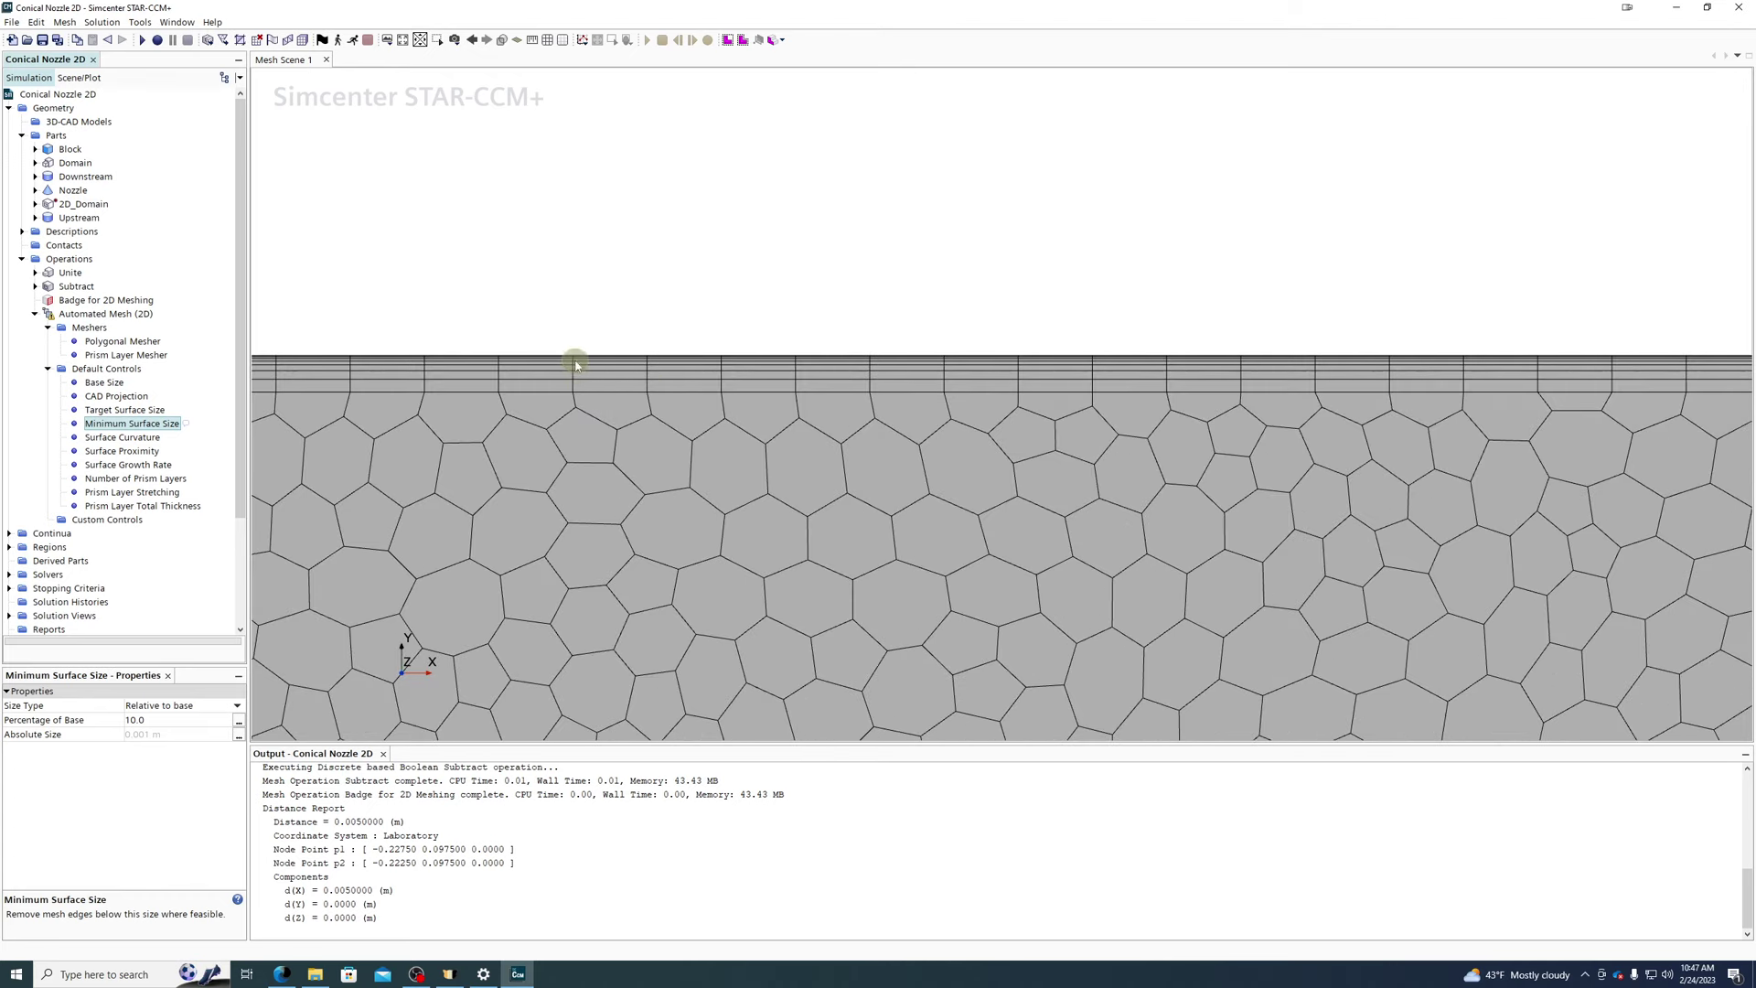
{"action": "scroll", "coordinate": [694, 375], "scroll_direction": "down", "scroll_amount": 4}
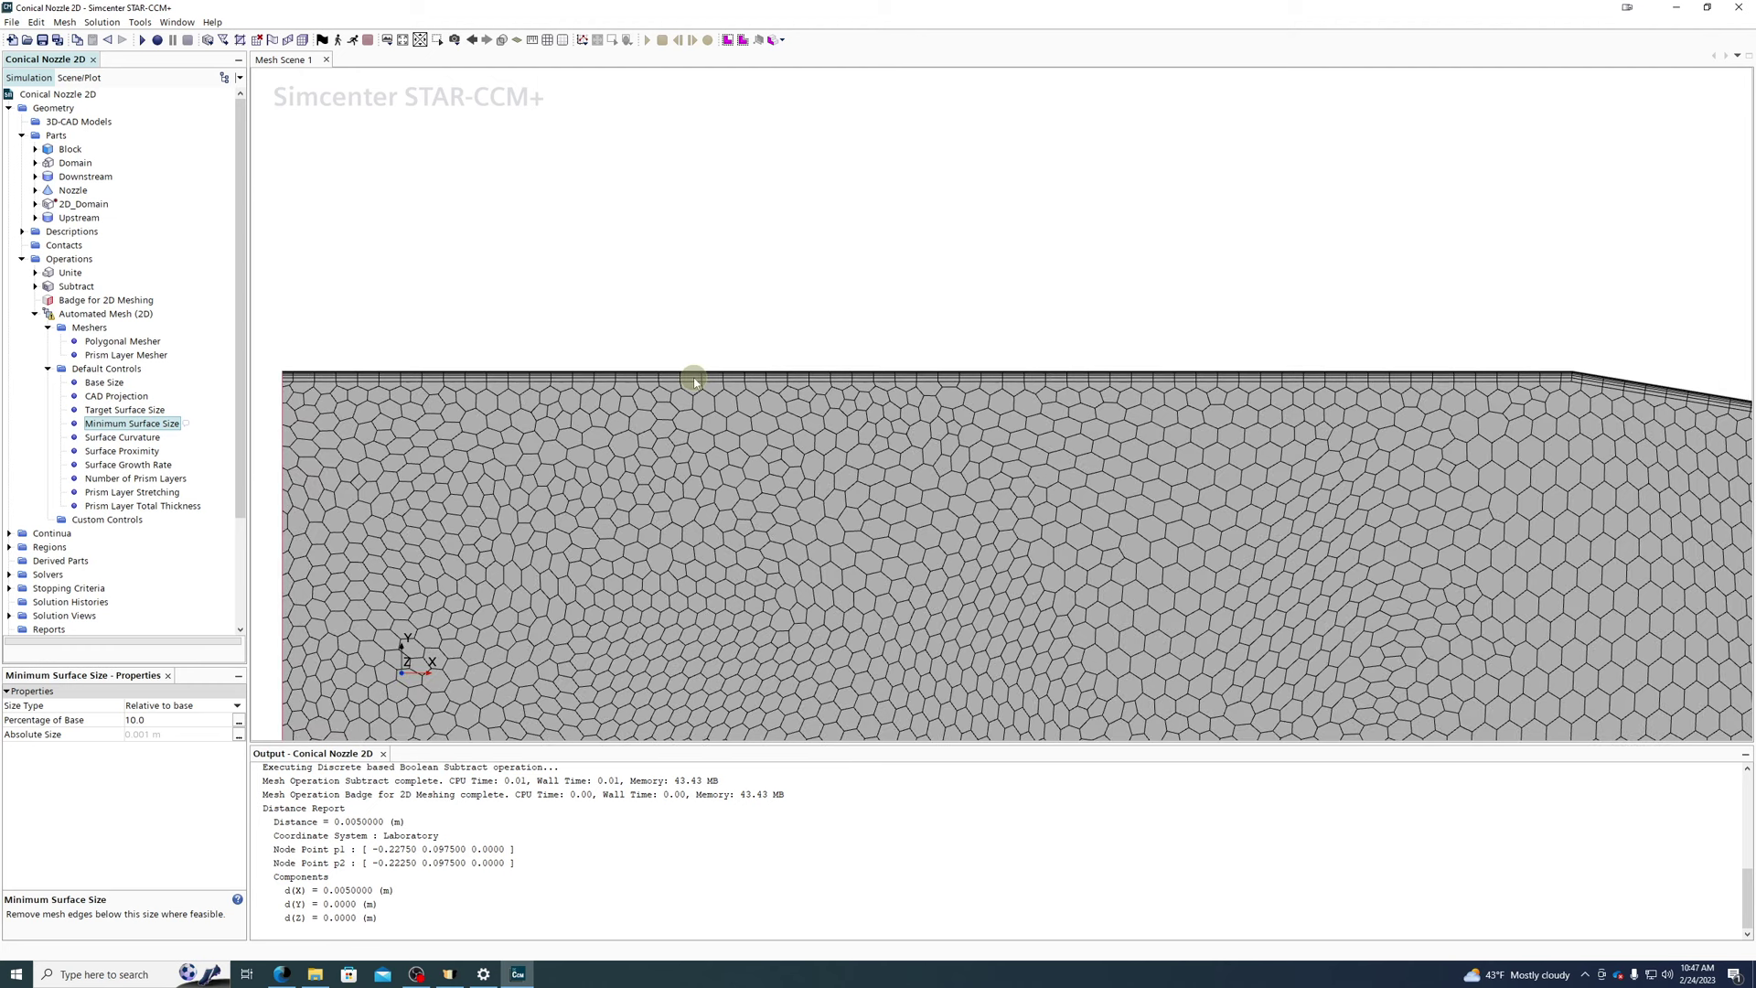
{"action": "left_click", "coordinate": [134, 437]}
{"action": "scroll", "coordinate": [812, 298], "scroll_direction": "down", "scroll_amount": 6}
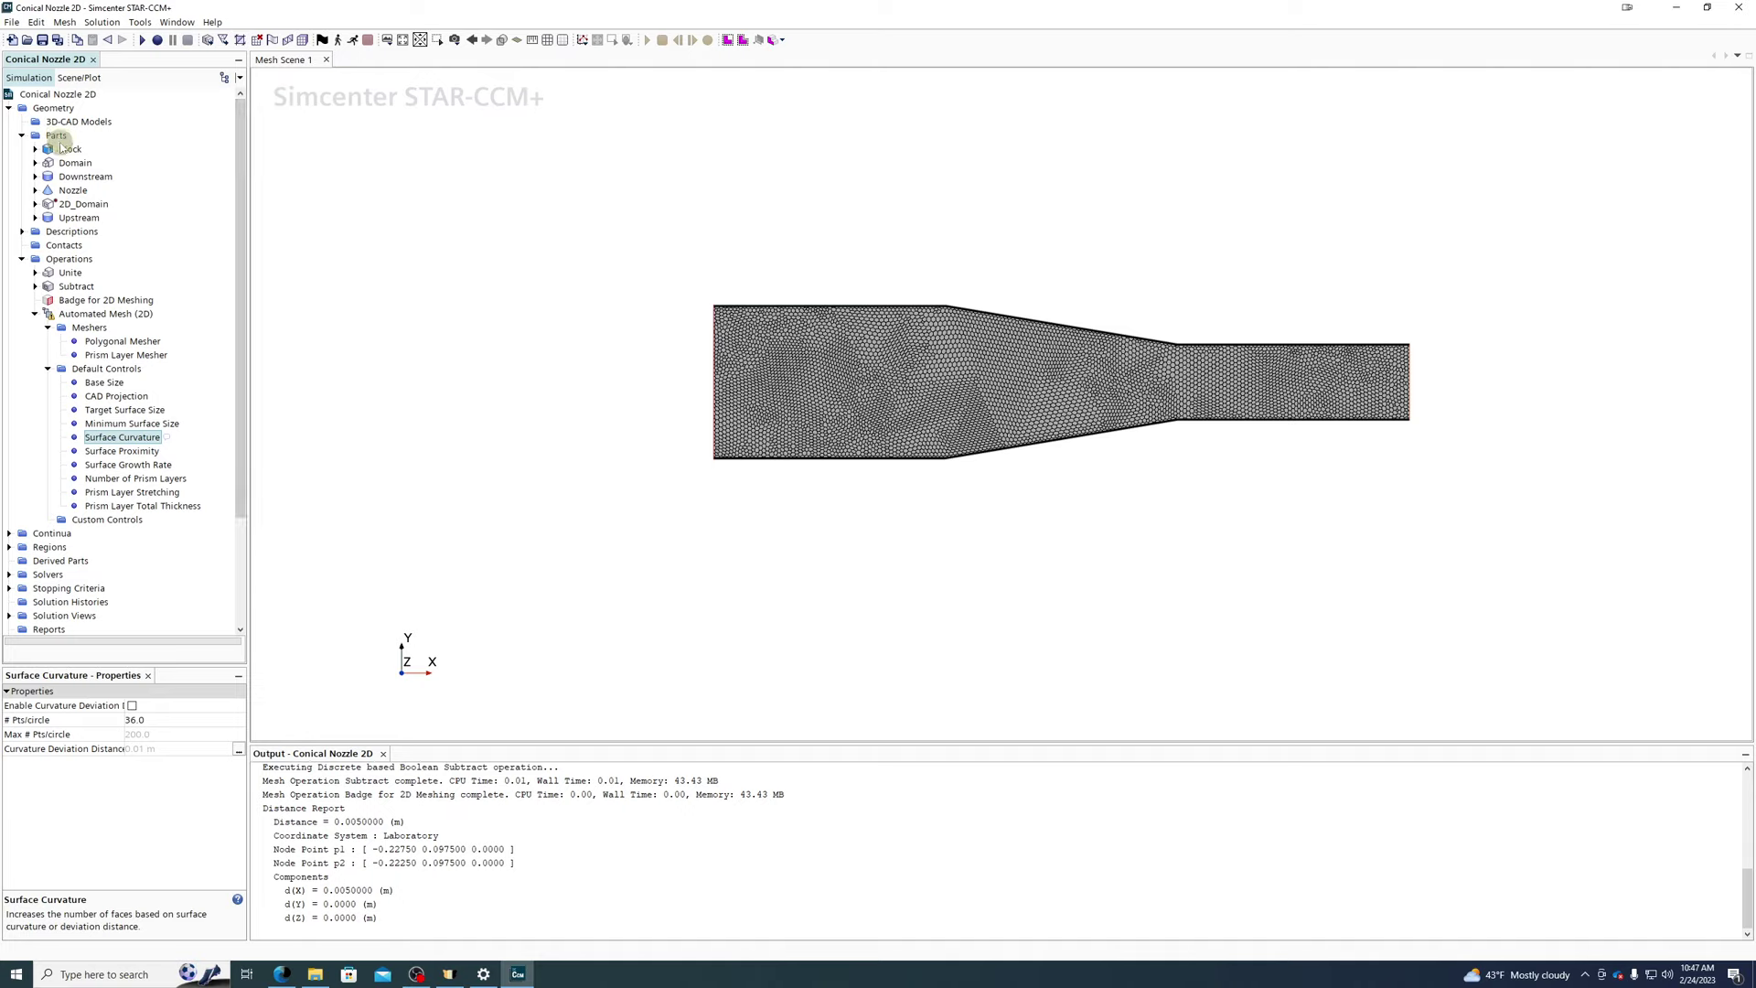
- Save the simulation under the new file name Conical Nozzle 2D_2 in the Conical Nozzle 2D folder
{"action": "left_click", "coordinate": [22, 20]}
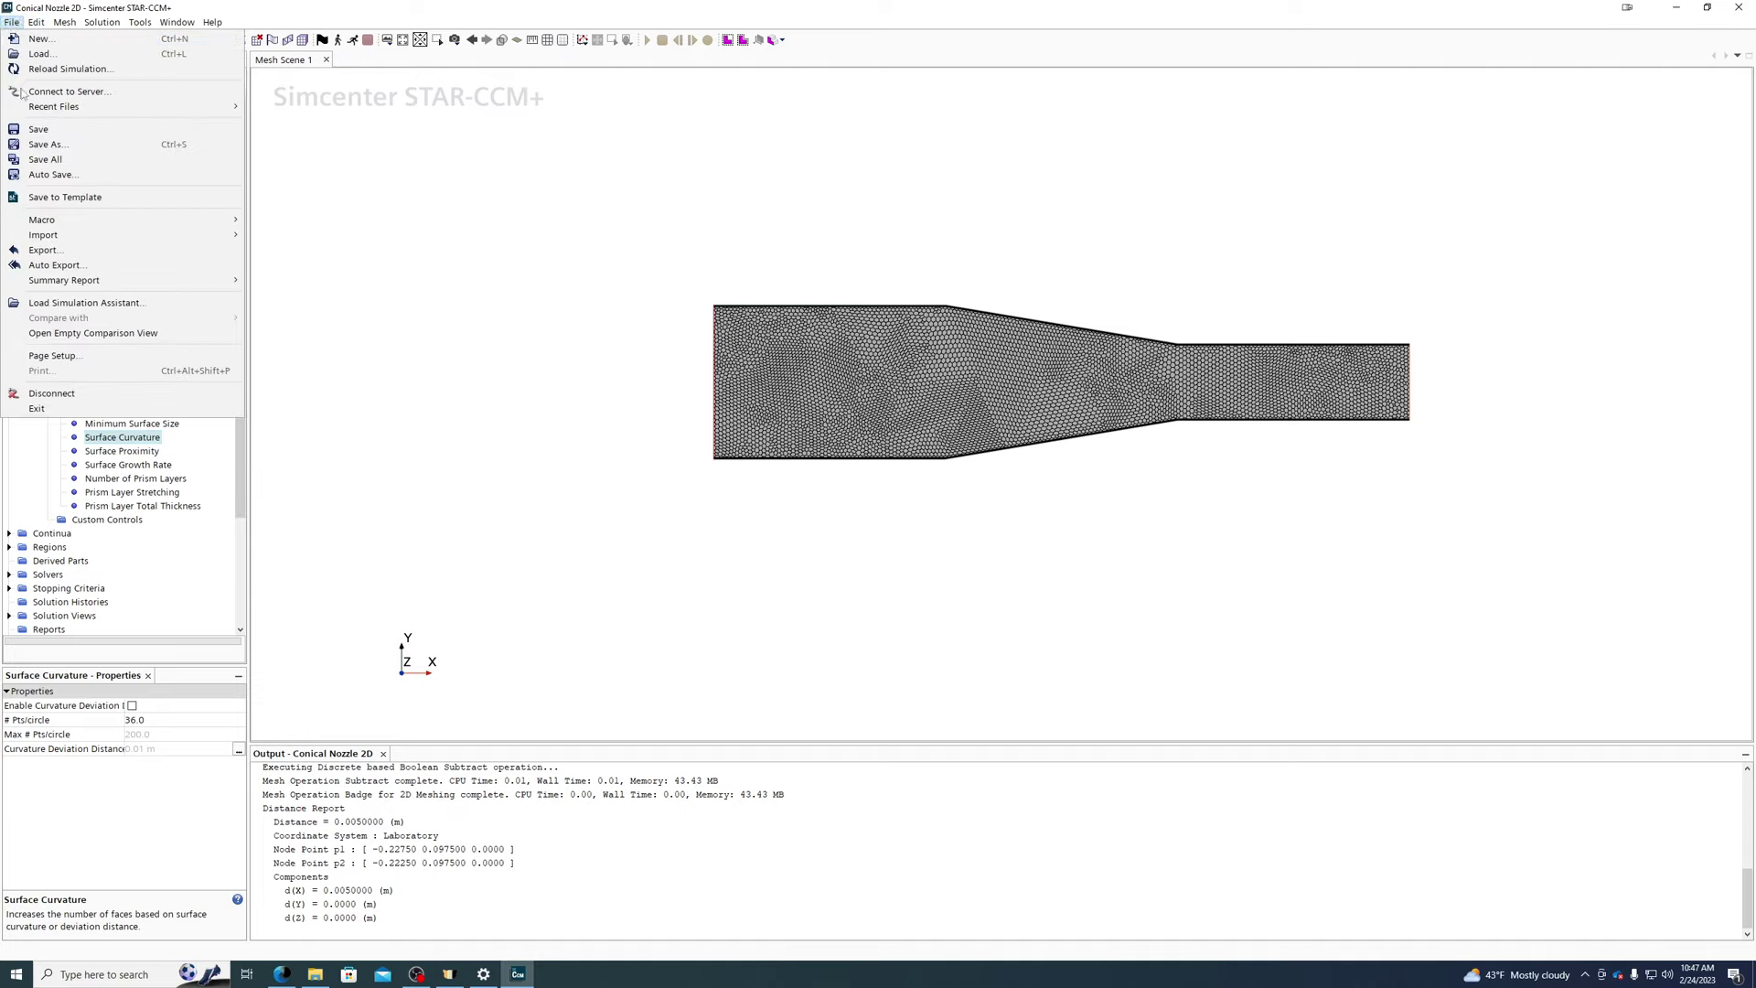
{"action": "left_click", "coordinate": [44, 143]}
{"action": "type", "text": "_Copy"}
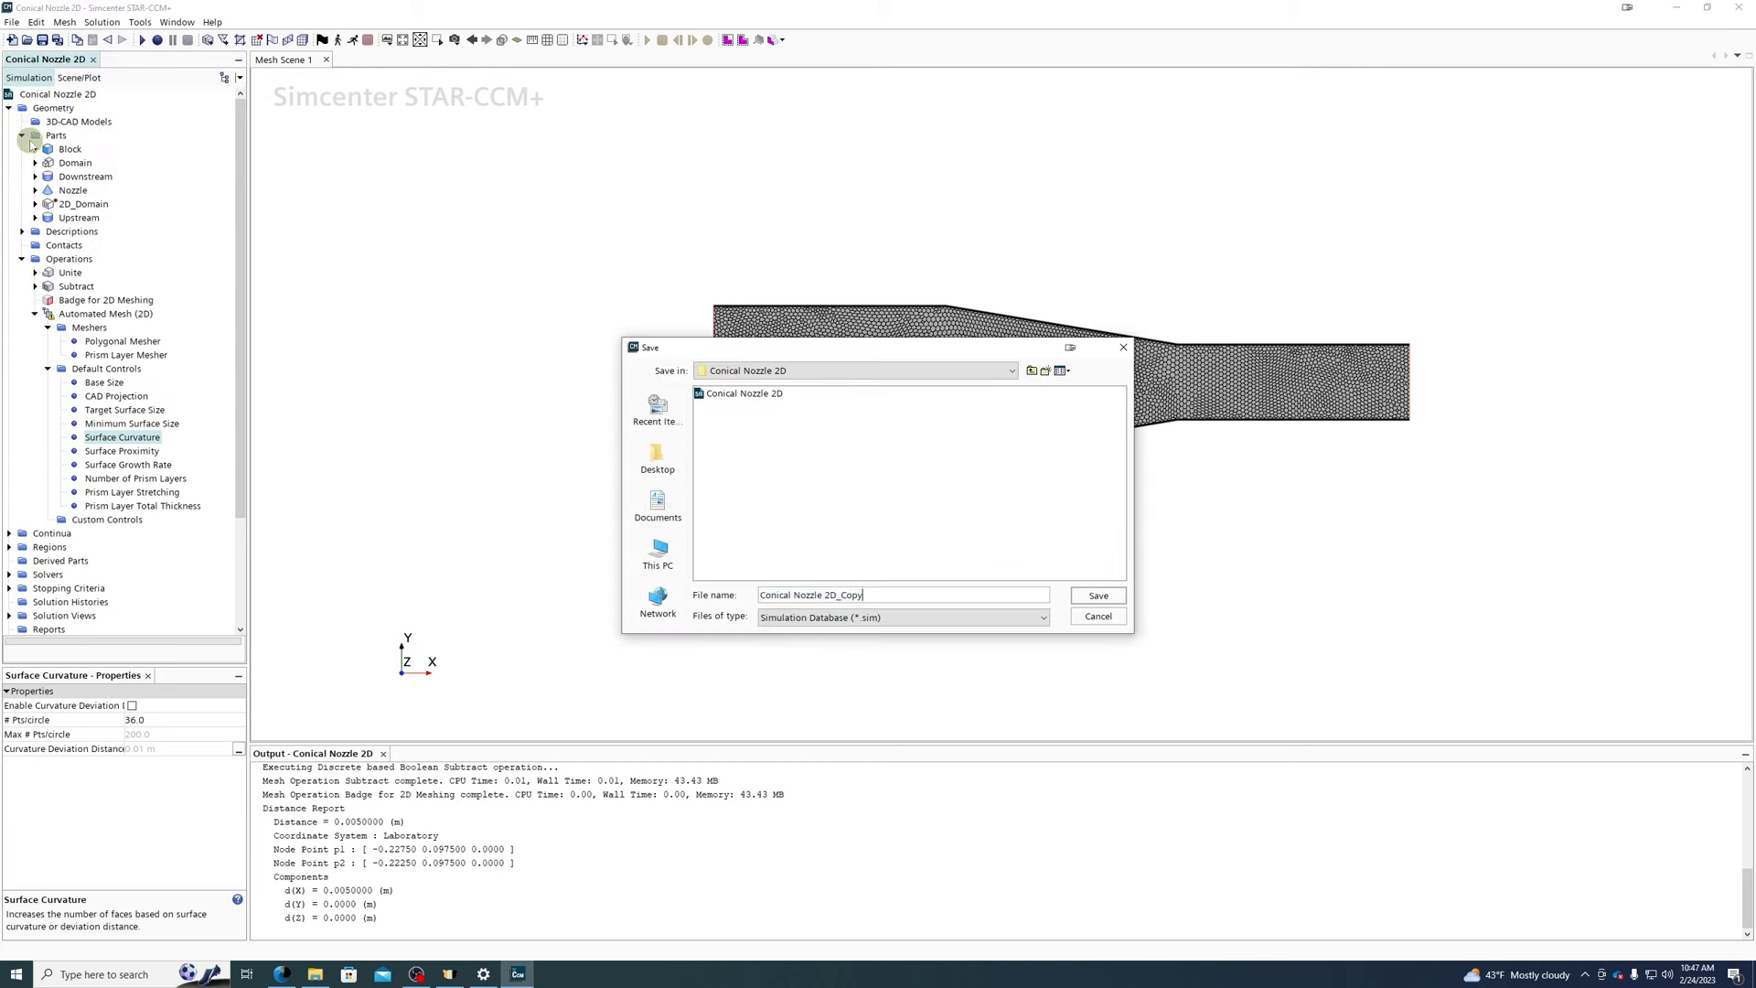
{"action": "key", "text": "Return"}
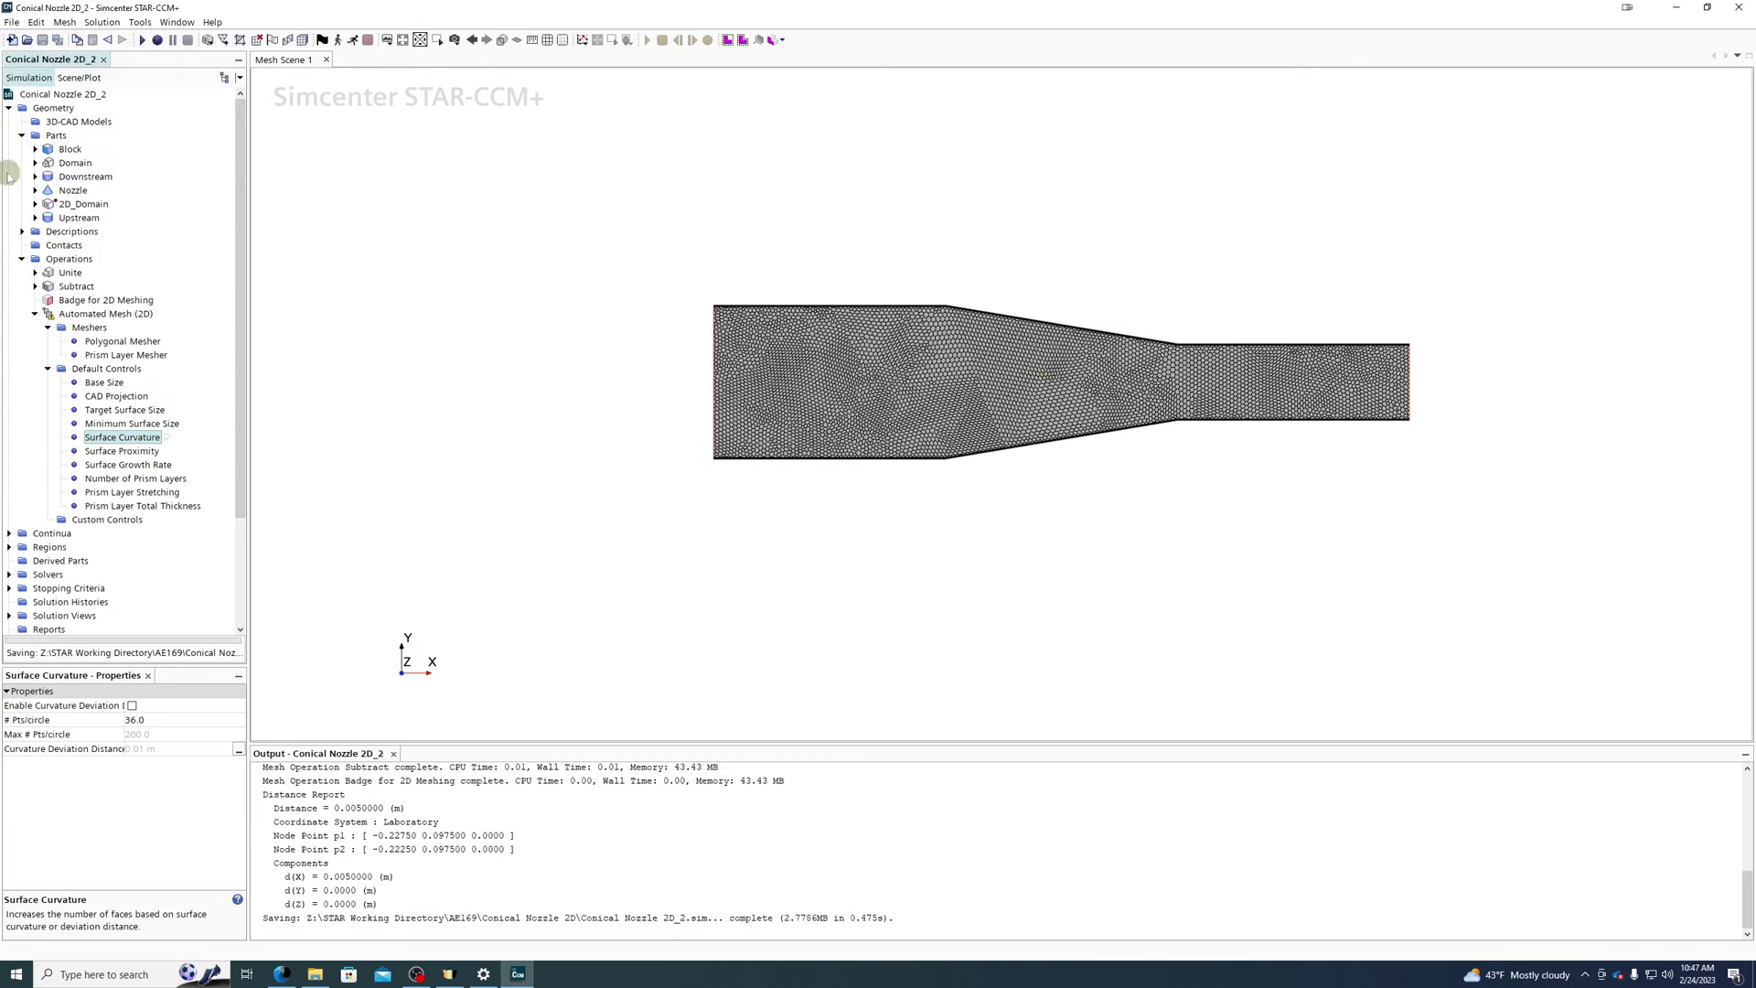
- Start a new sphere shape part and set its radius to 5.0 cm
{"action": "right_click", "coordinate": [73, 137]}
{"action": "mouse_move", "coordinate": [160, 197]}
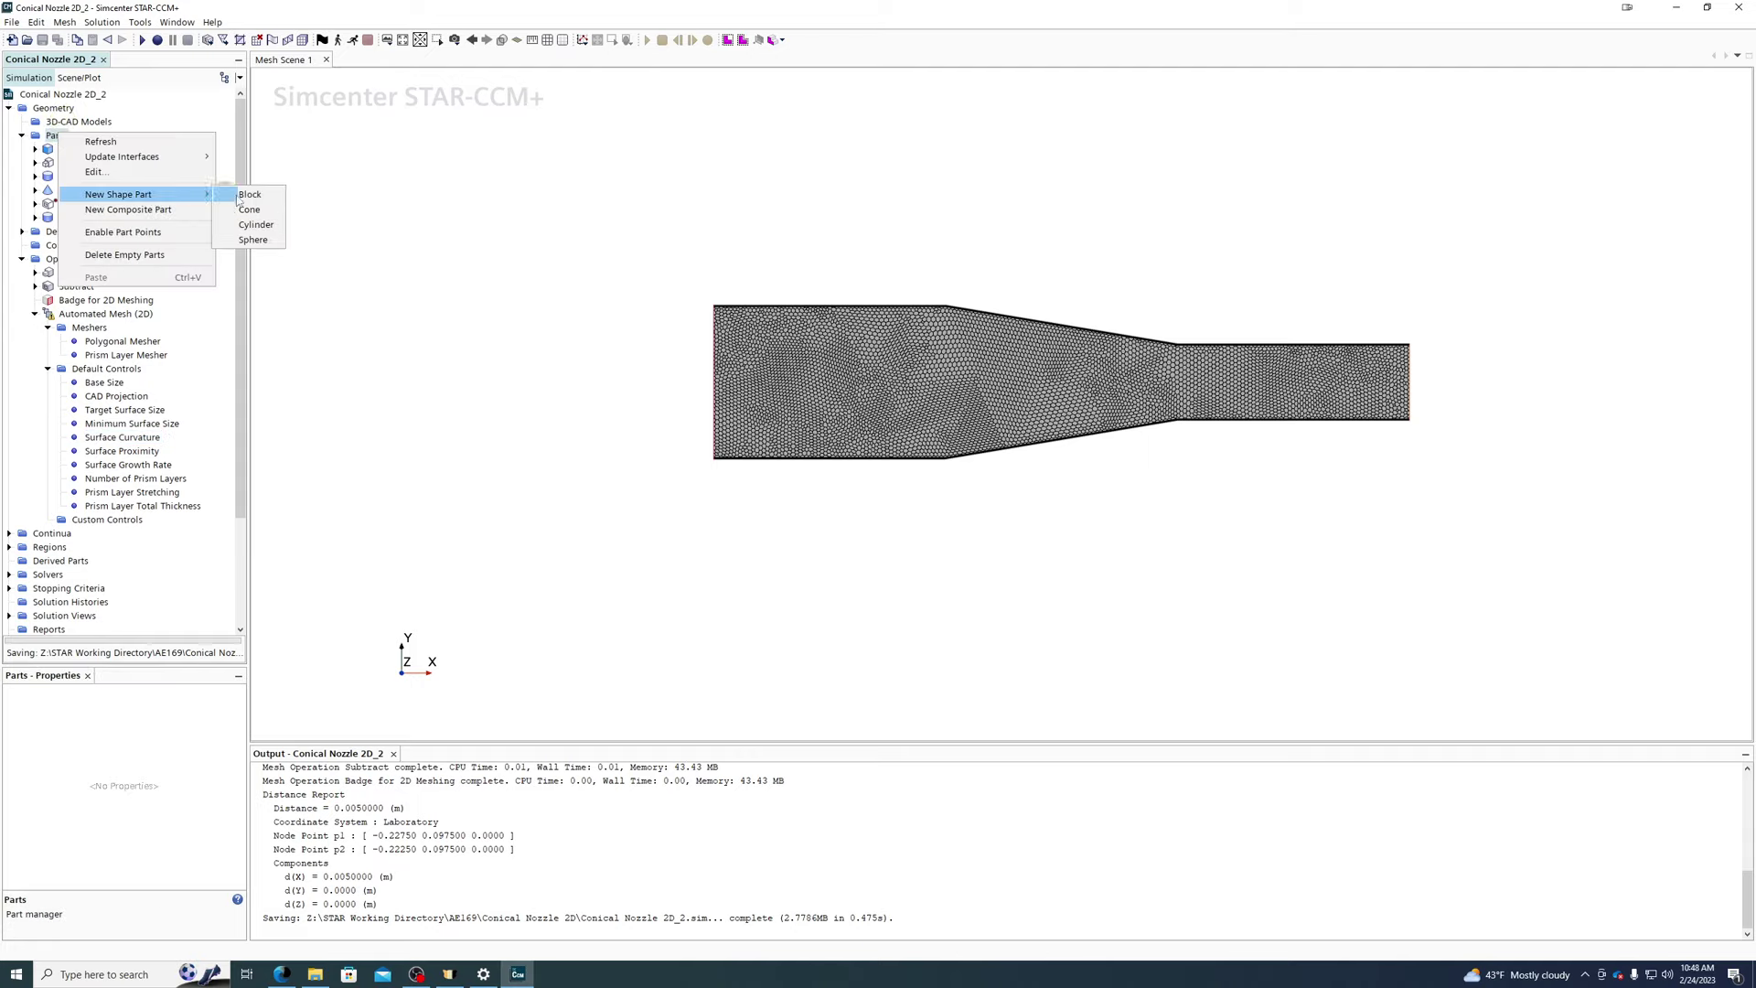
{"action": "left_click", "coordinate": [253, 240]}
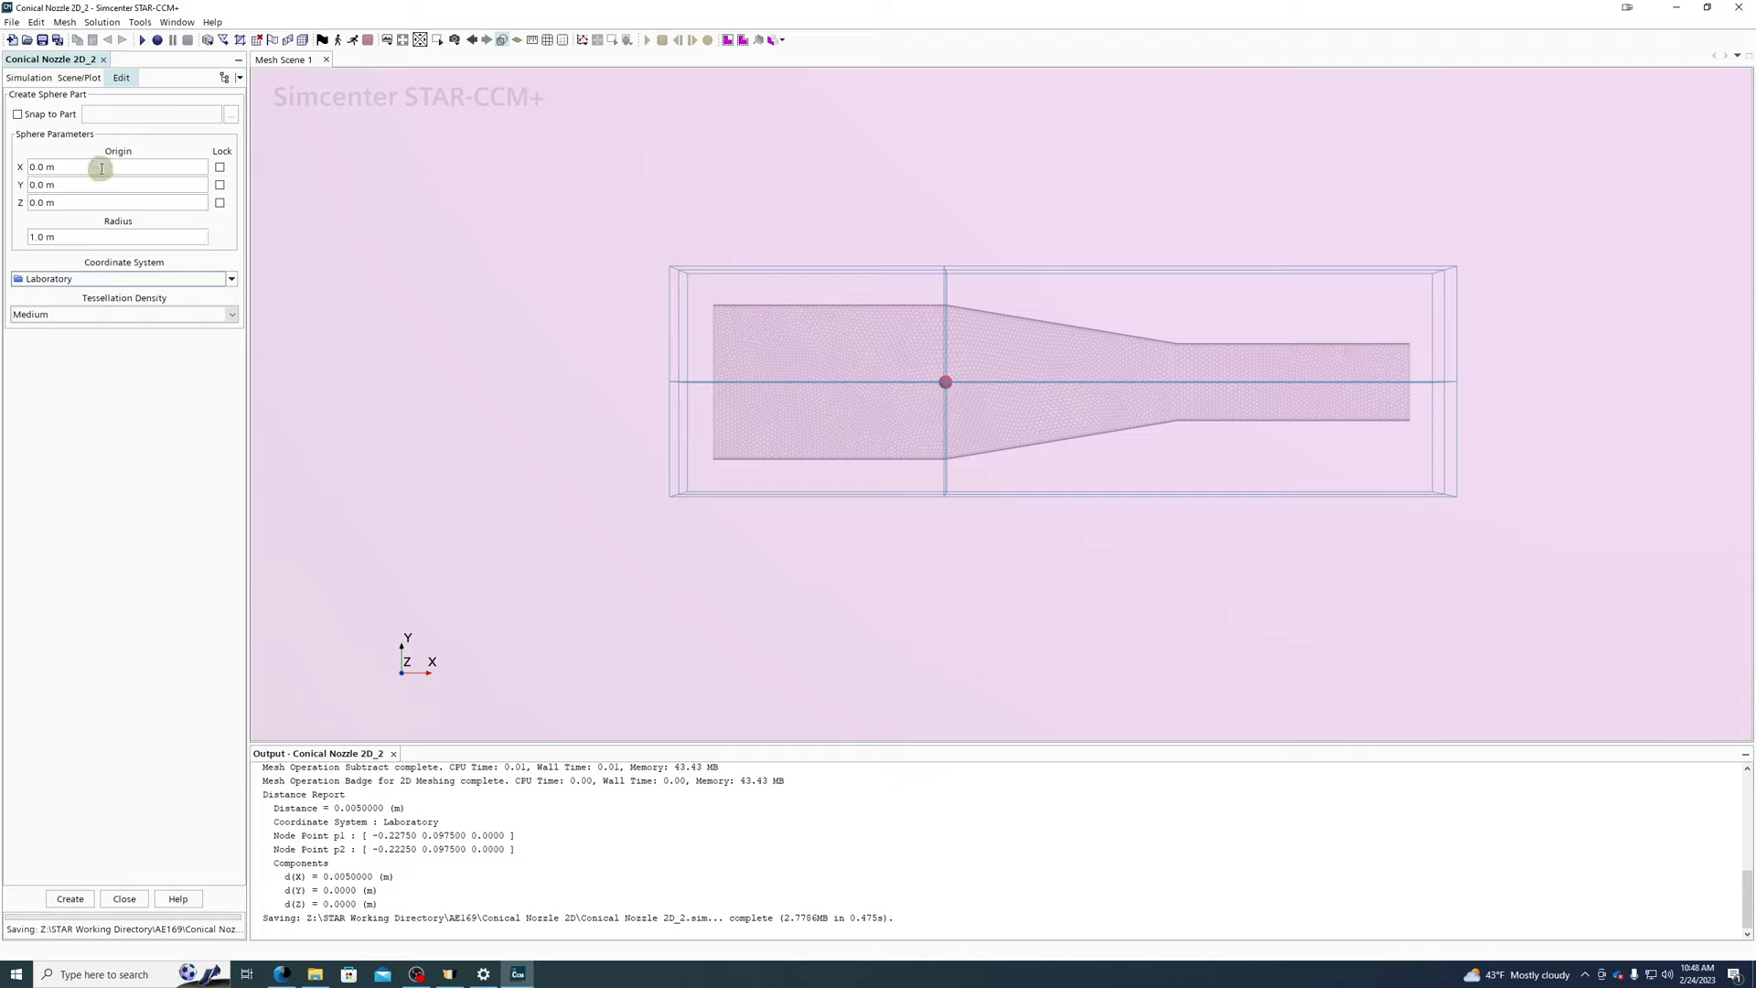
{"action": "left_click", "coordinate": [30, 237]}
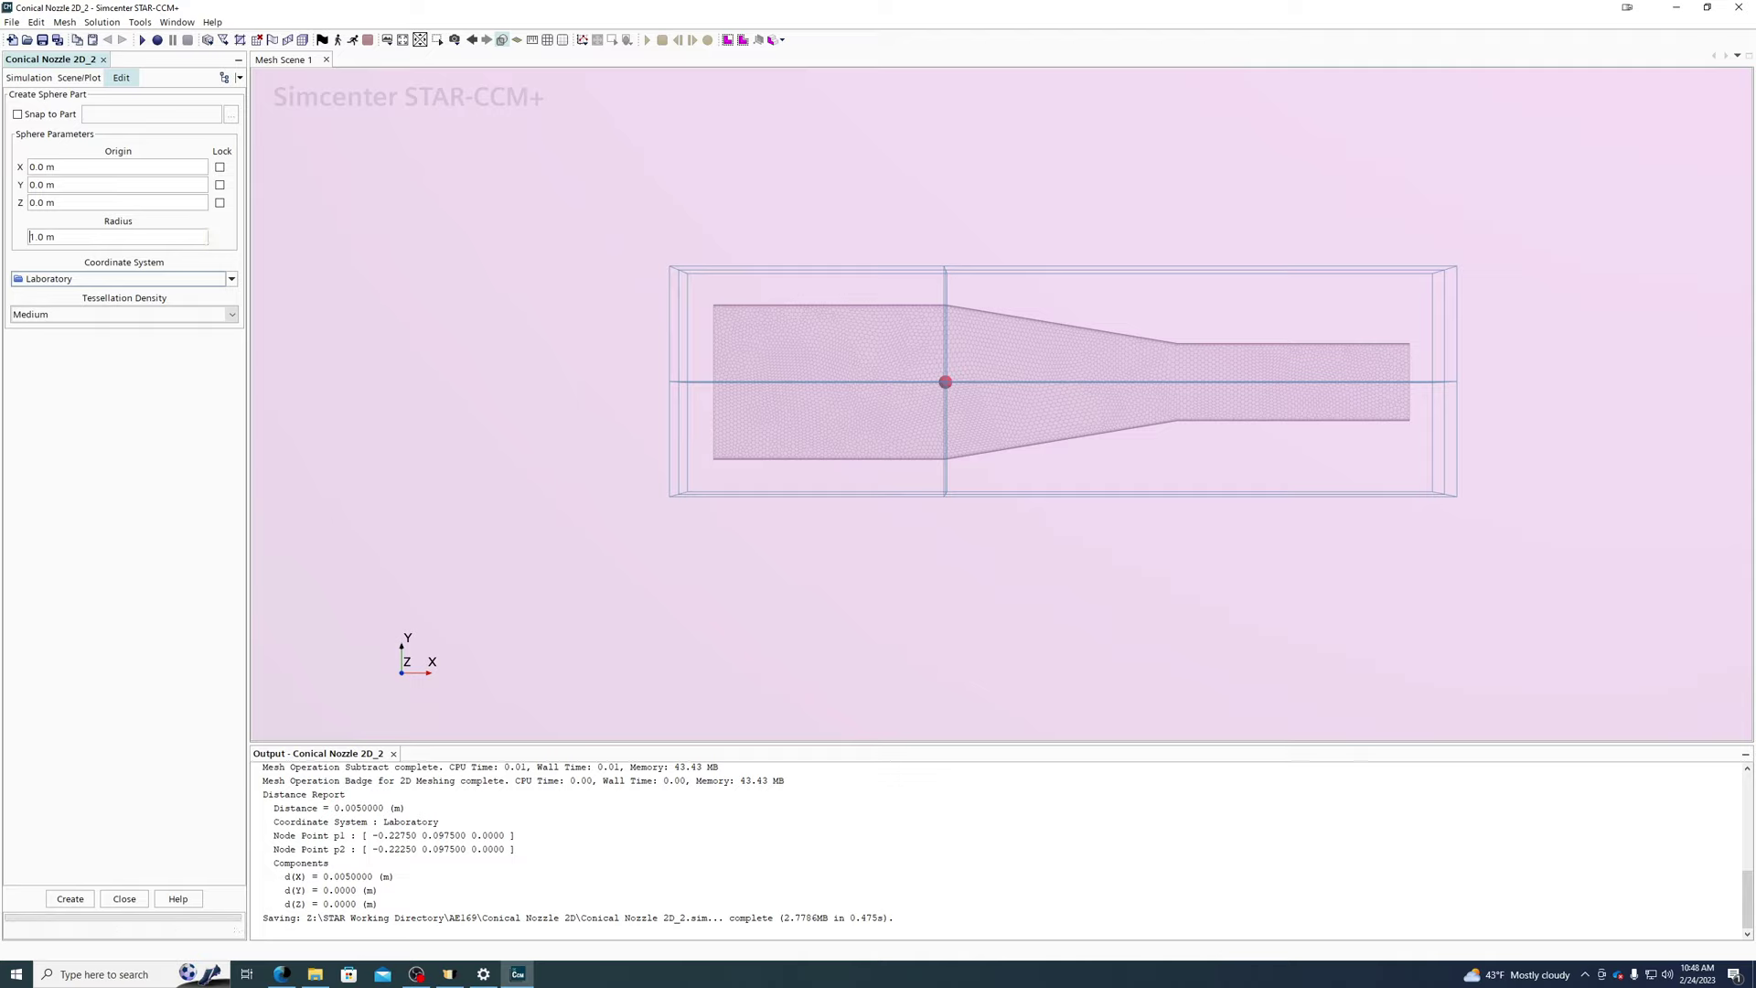
{"action": "left_click", "coordinate": [123, 237]}
{"action": "type", "text": "5.0 cm"}
{"action": "key", "text": "Return"}
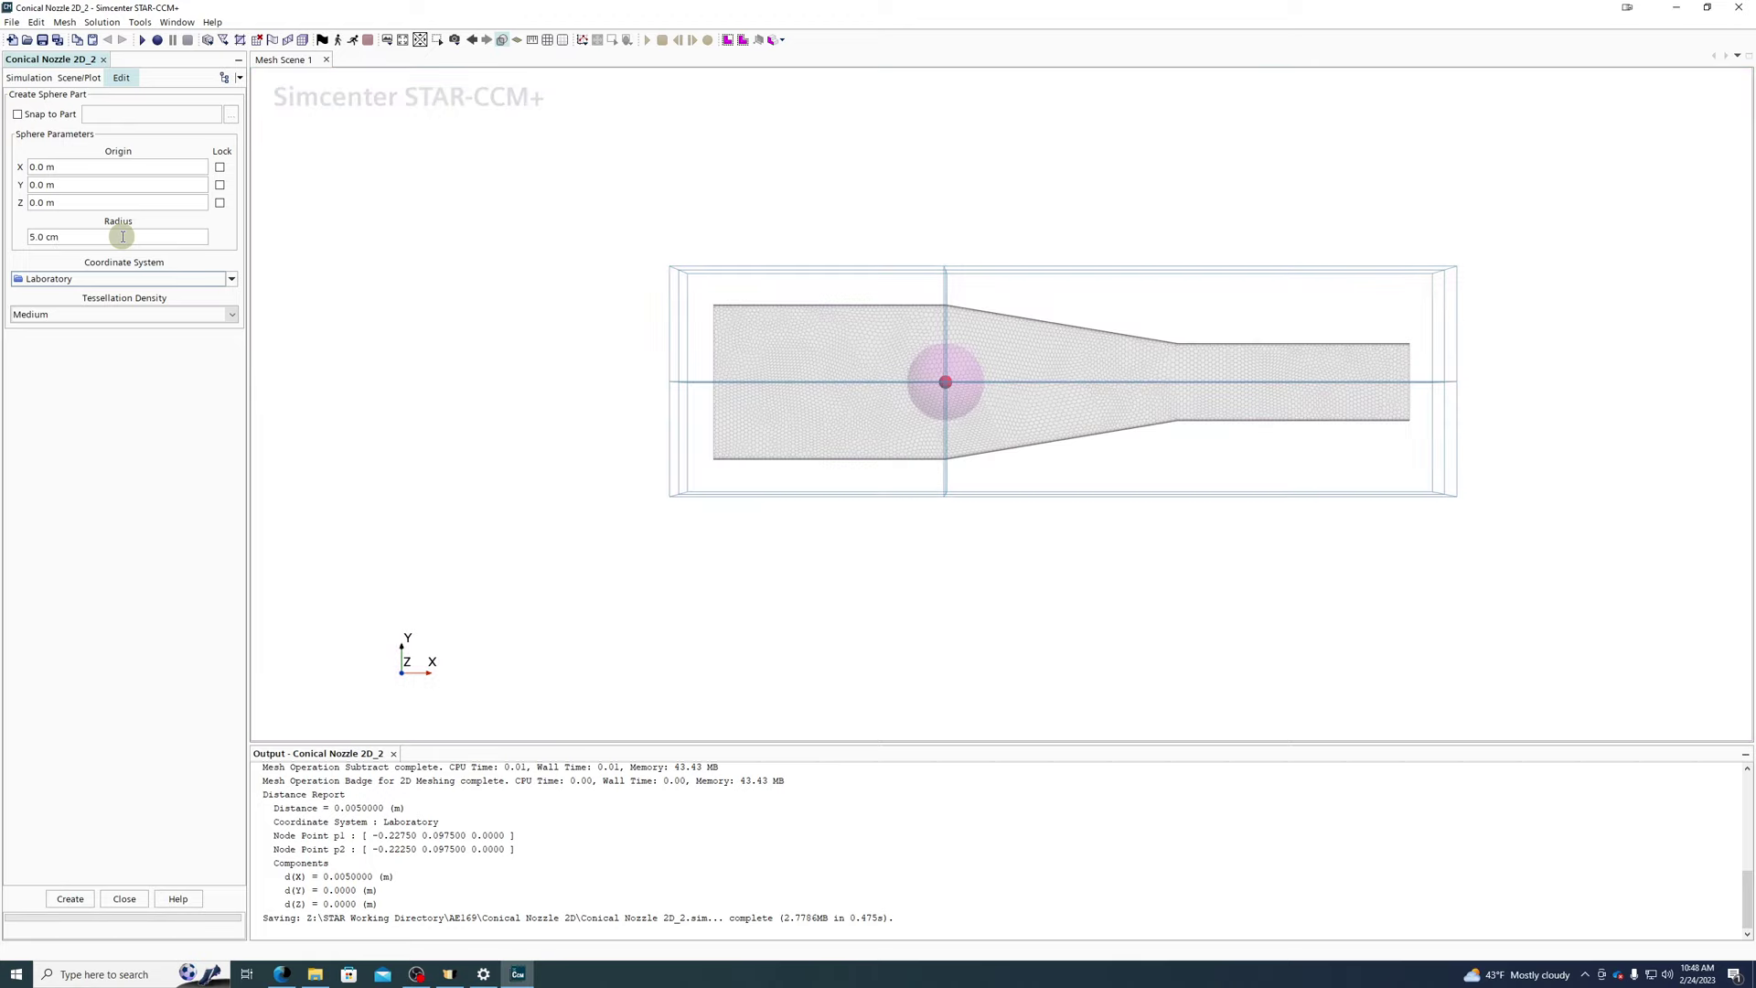
- Try placing the sphere's origin at X = 30.0 cm
{"action": "triple_click", "coordinate": [74, 167]}
{"action": "type", "text": "30.0 c"}
{"action": "type", "text": "m"}
{"action": "key", "text": "Return"}
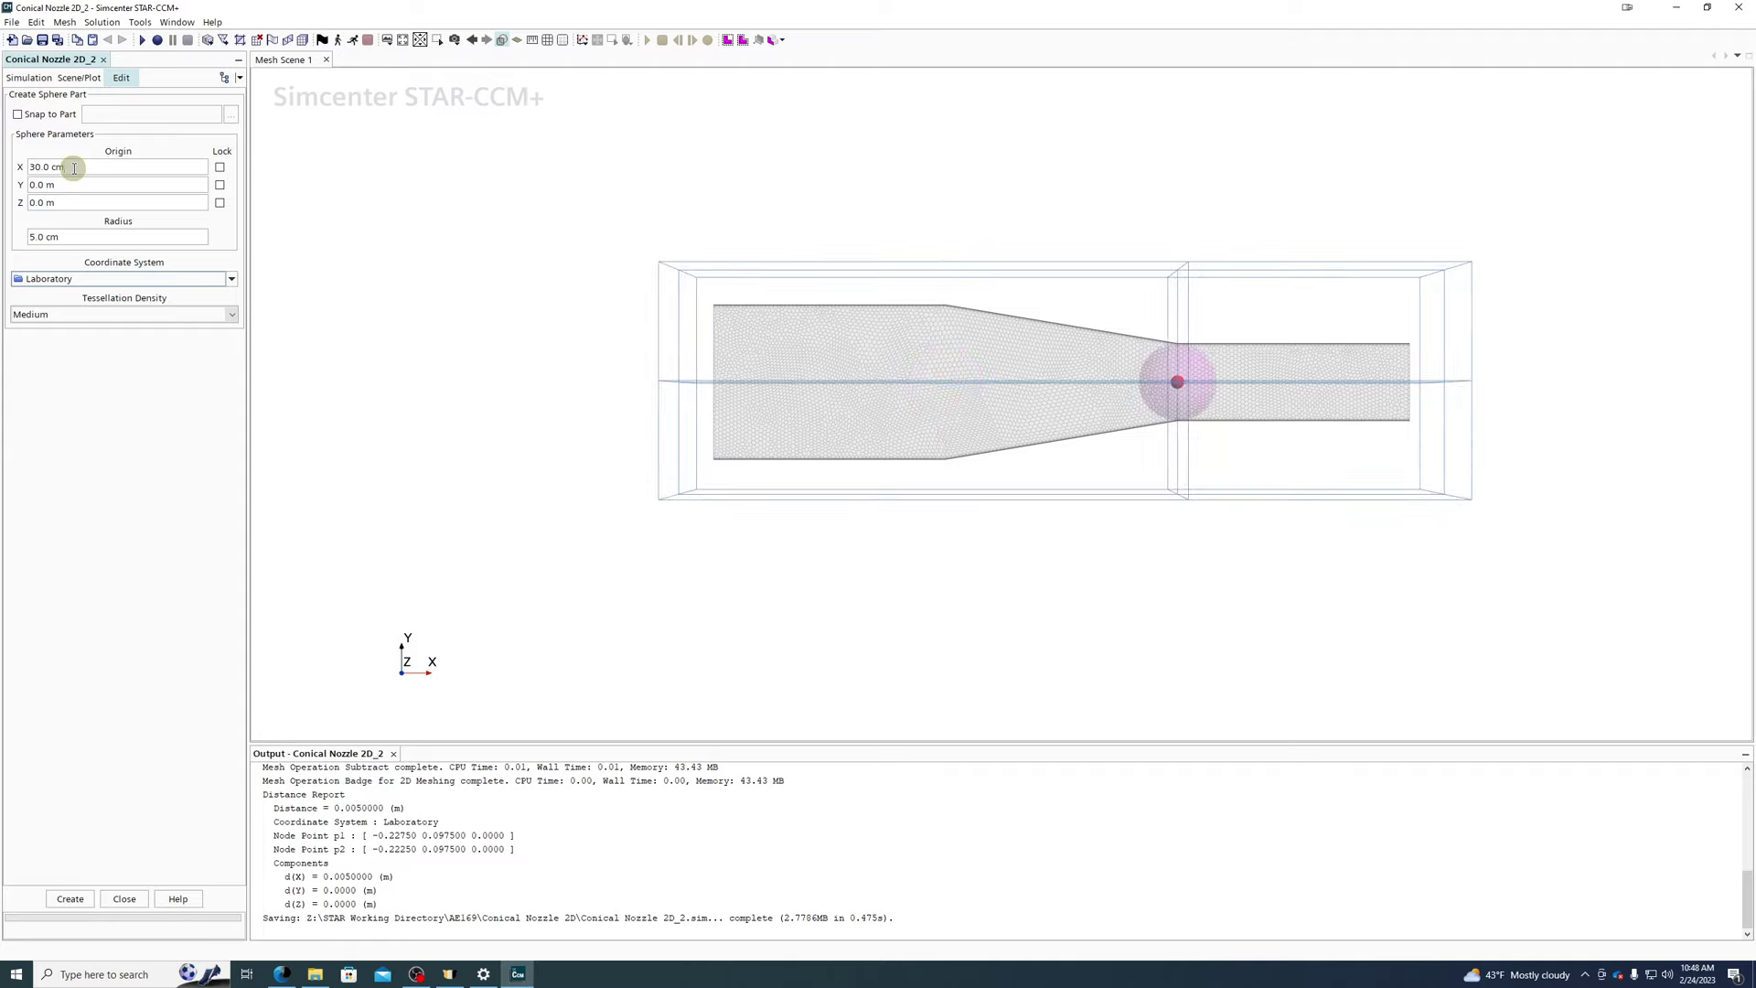
- Set the sphere's origin X coordinate to 60.0 cm and create the part
{"action": "triple_click", "coordinate": [74, 167]}
{"action": "type", "text": "60.0 cm"}
{"action": "key", "text": "Return"}
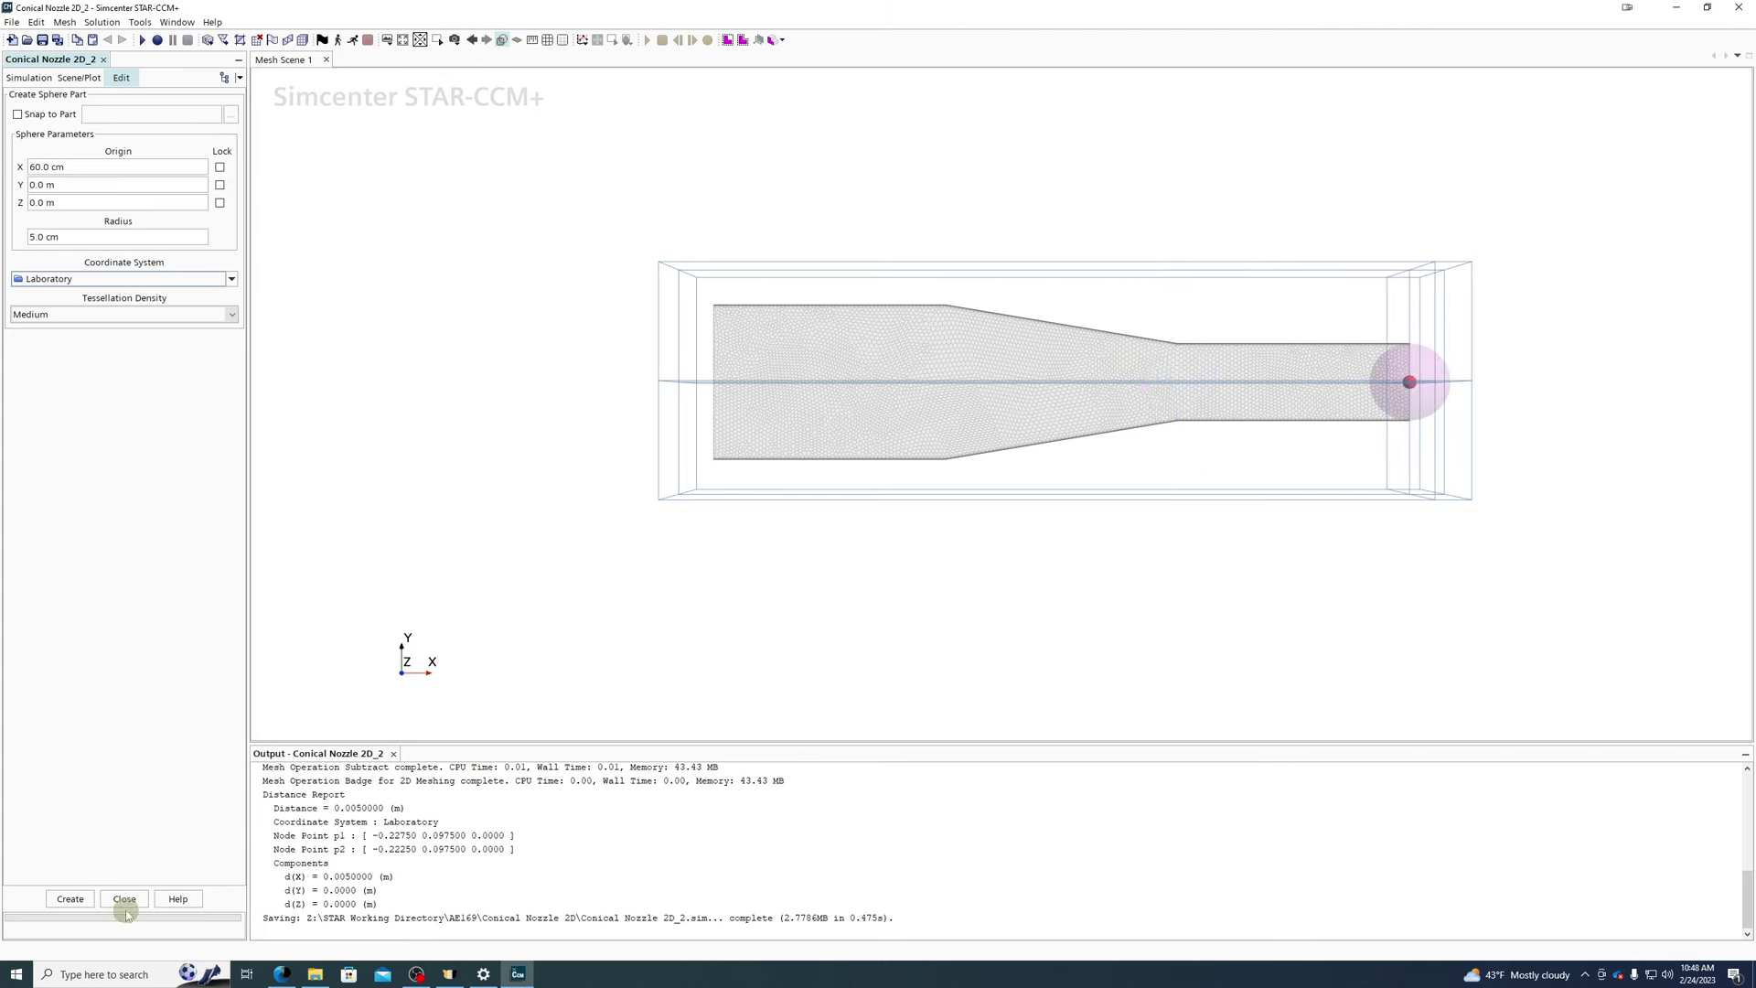
{"action": "left_click", "coordinate": [71, 898]}
{"action": "left_click", "coordinate": [125, 898]}
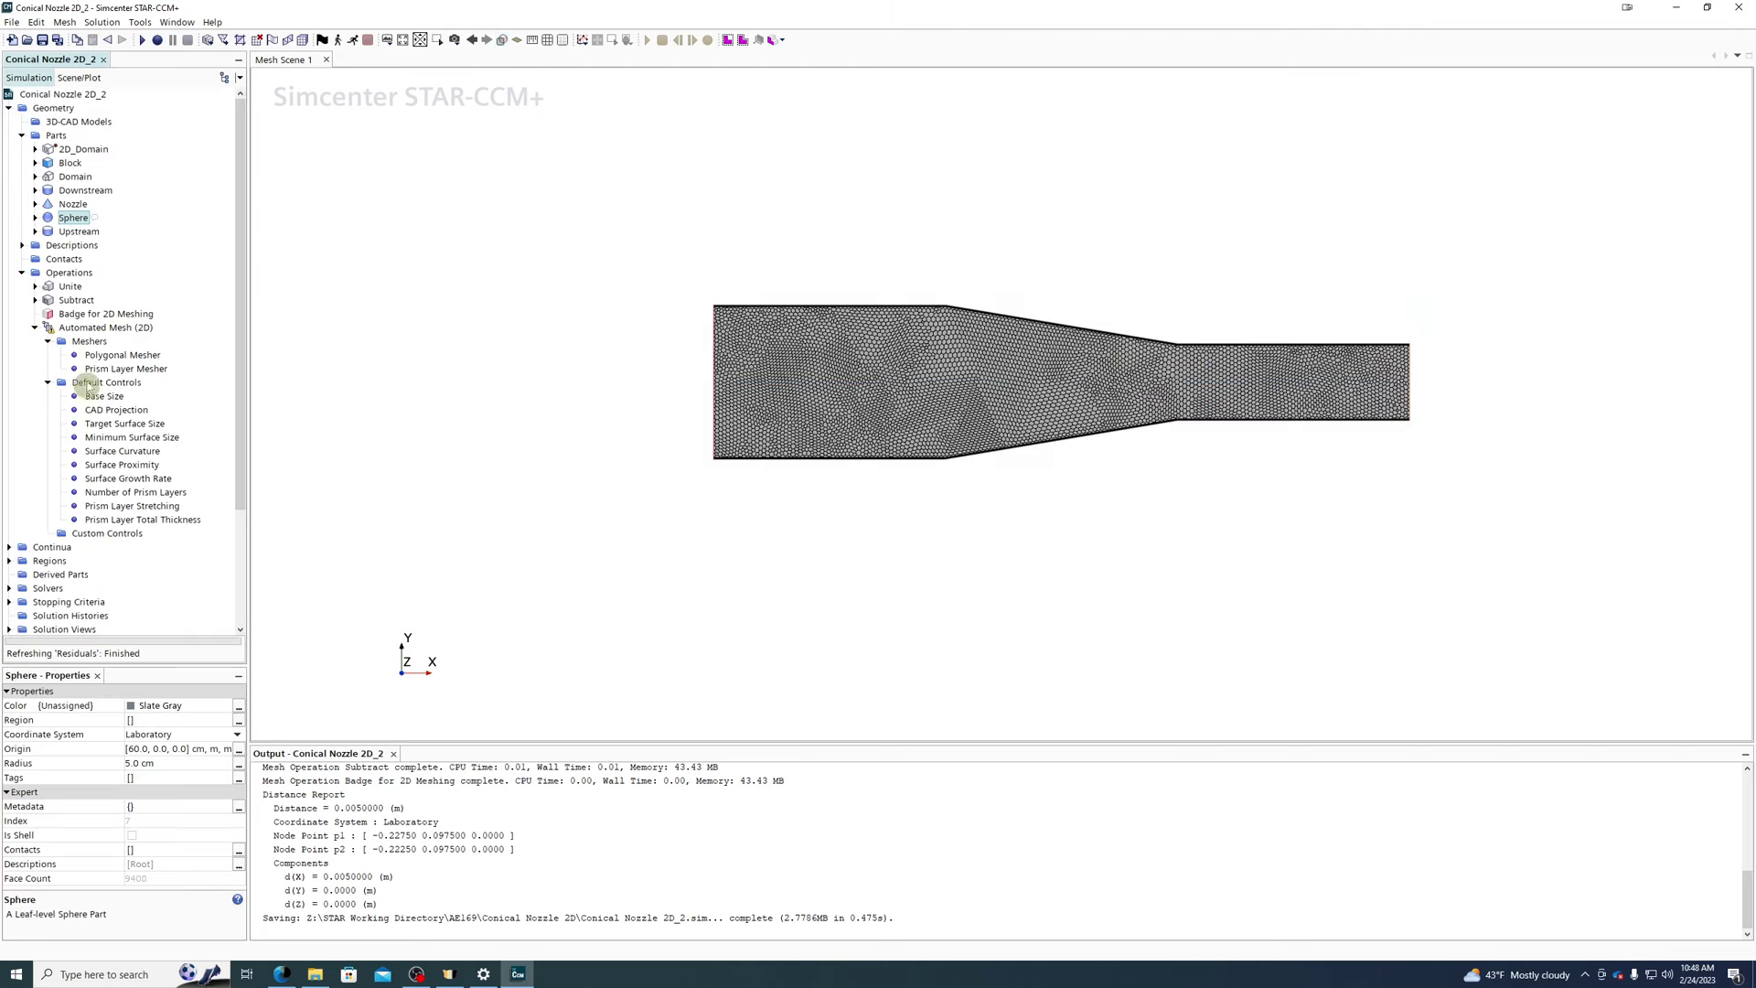
- Add the Sphere to the Unite operation's input parts and execute the Badge for 2D Meshing operation
{"action": "left_click", "coordinate": [71, 287]}
{"action": "left_click", "coordinate": [164, 707]}
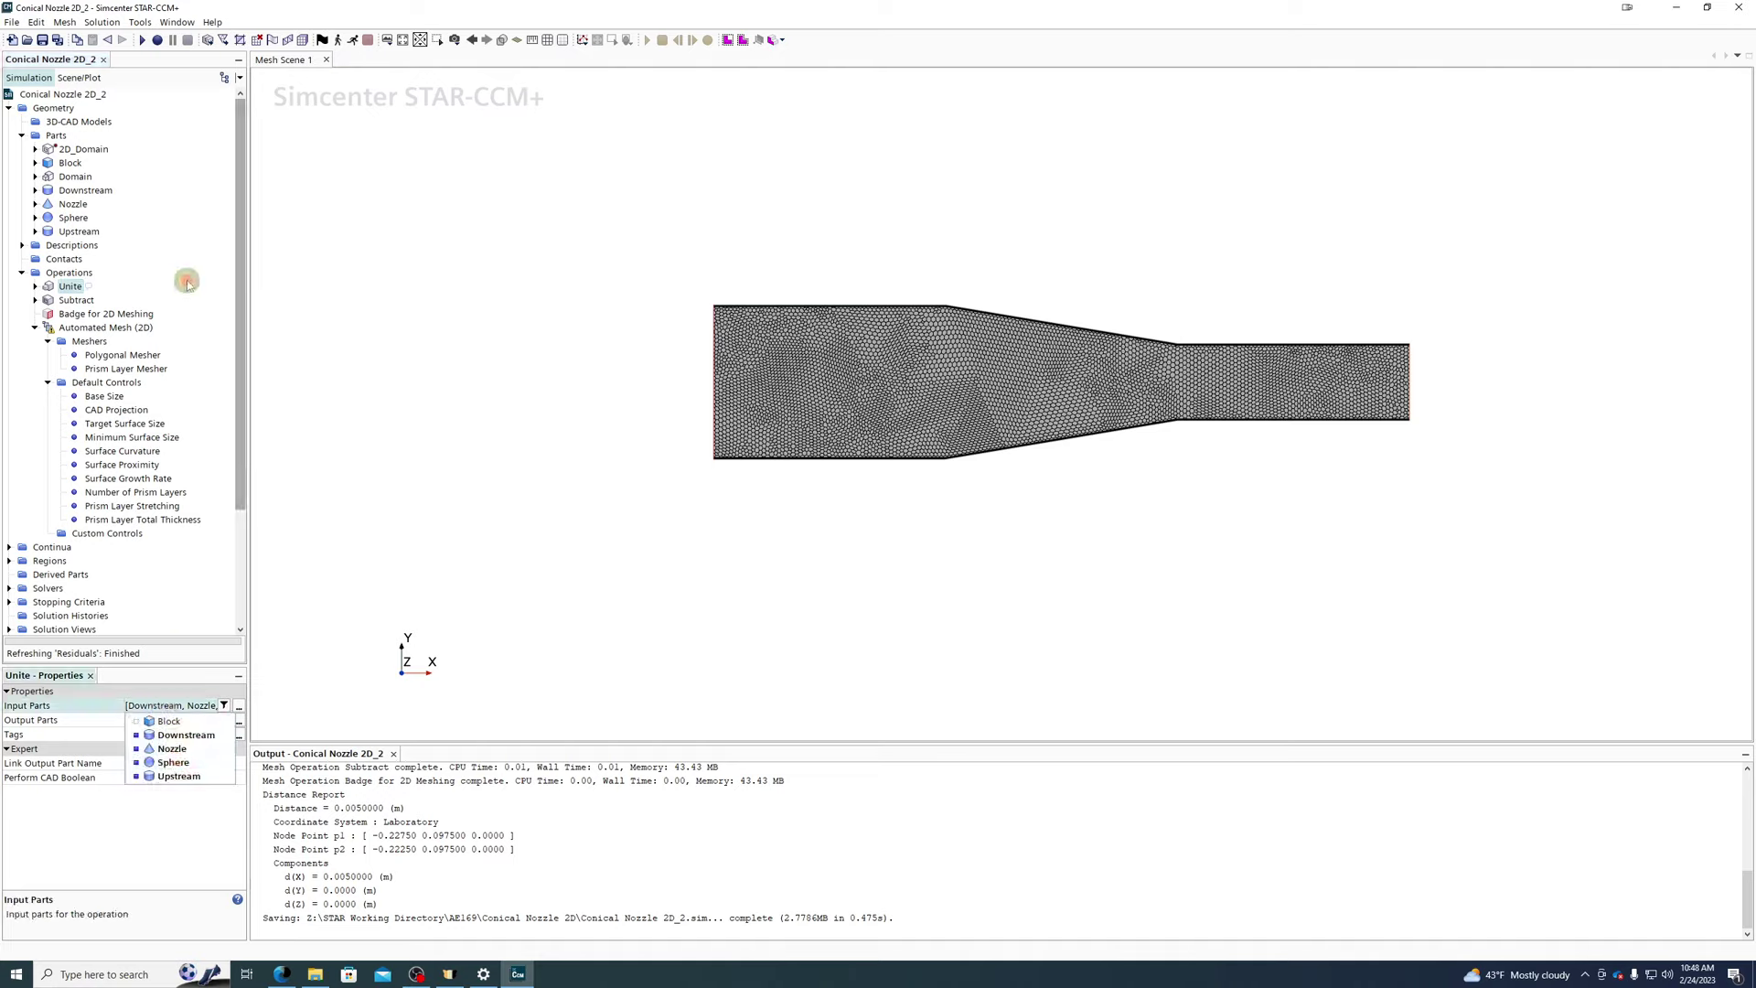
{"action": "right_click", "coordinate": [64, 314]}
{"action": "left_click", "coordinate": [107, 323]}
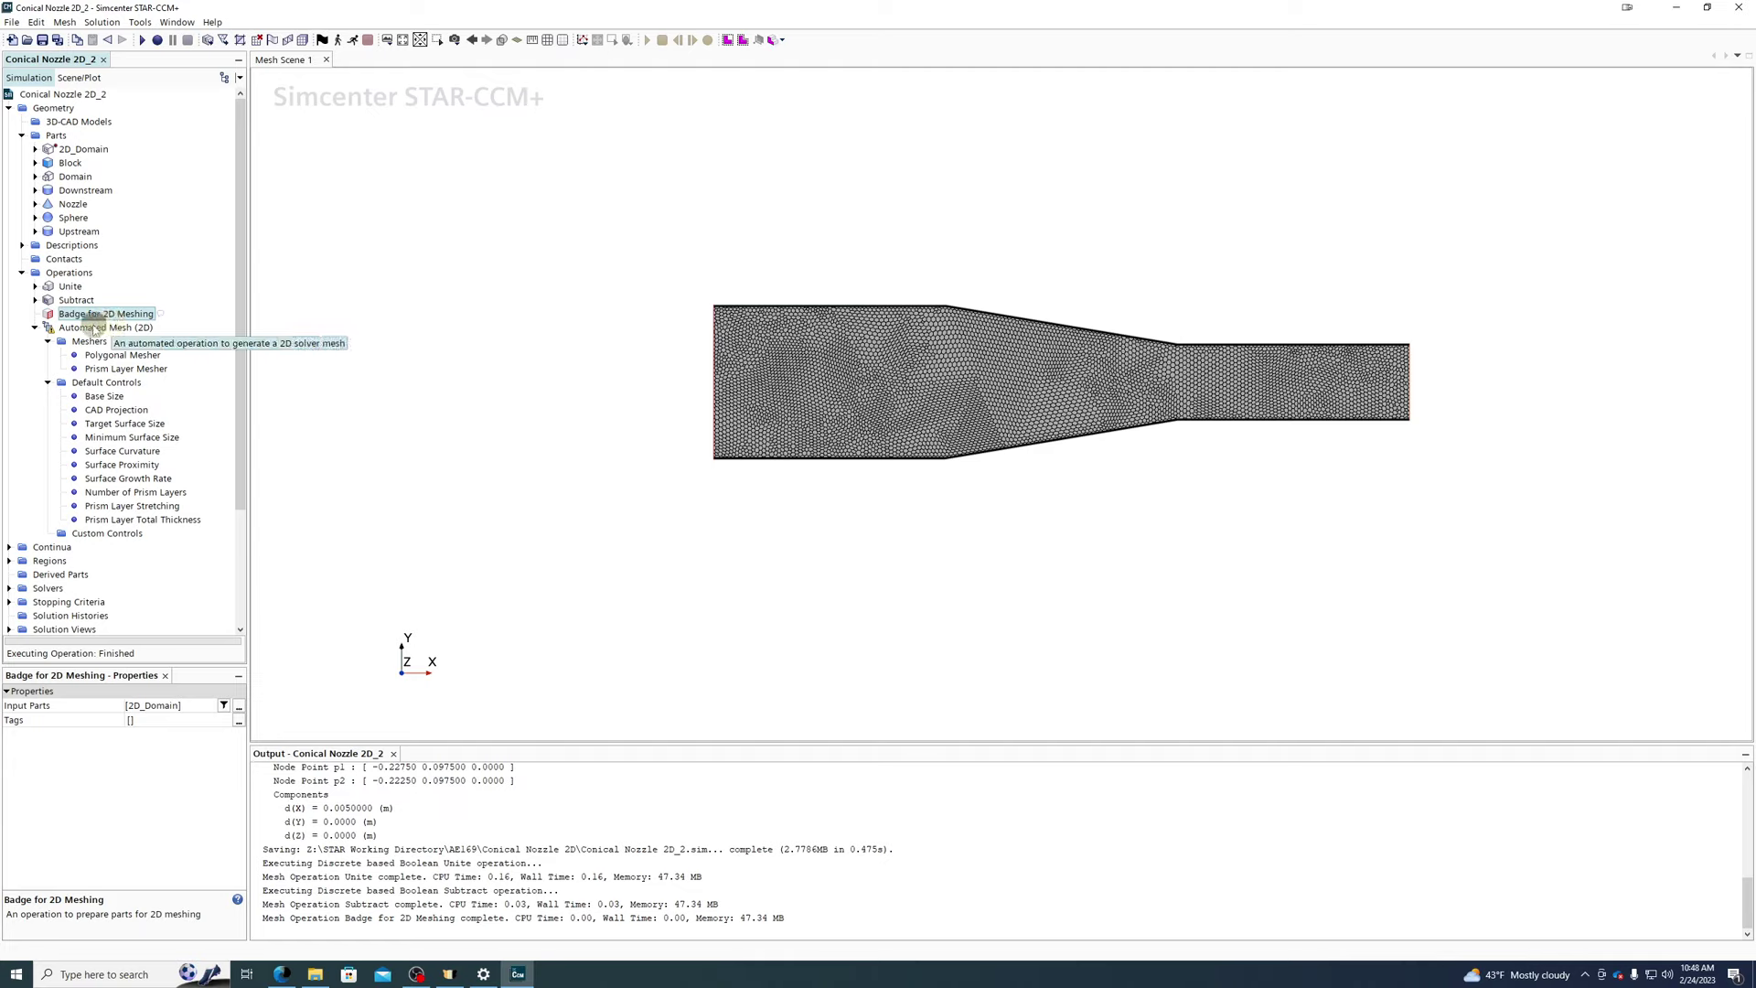
{"action": "right_click", "coordinate": [93, 328]}
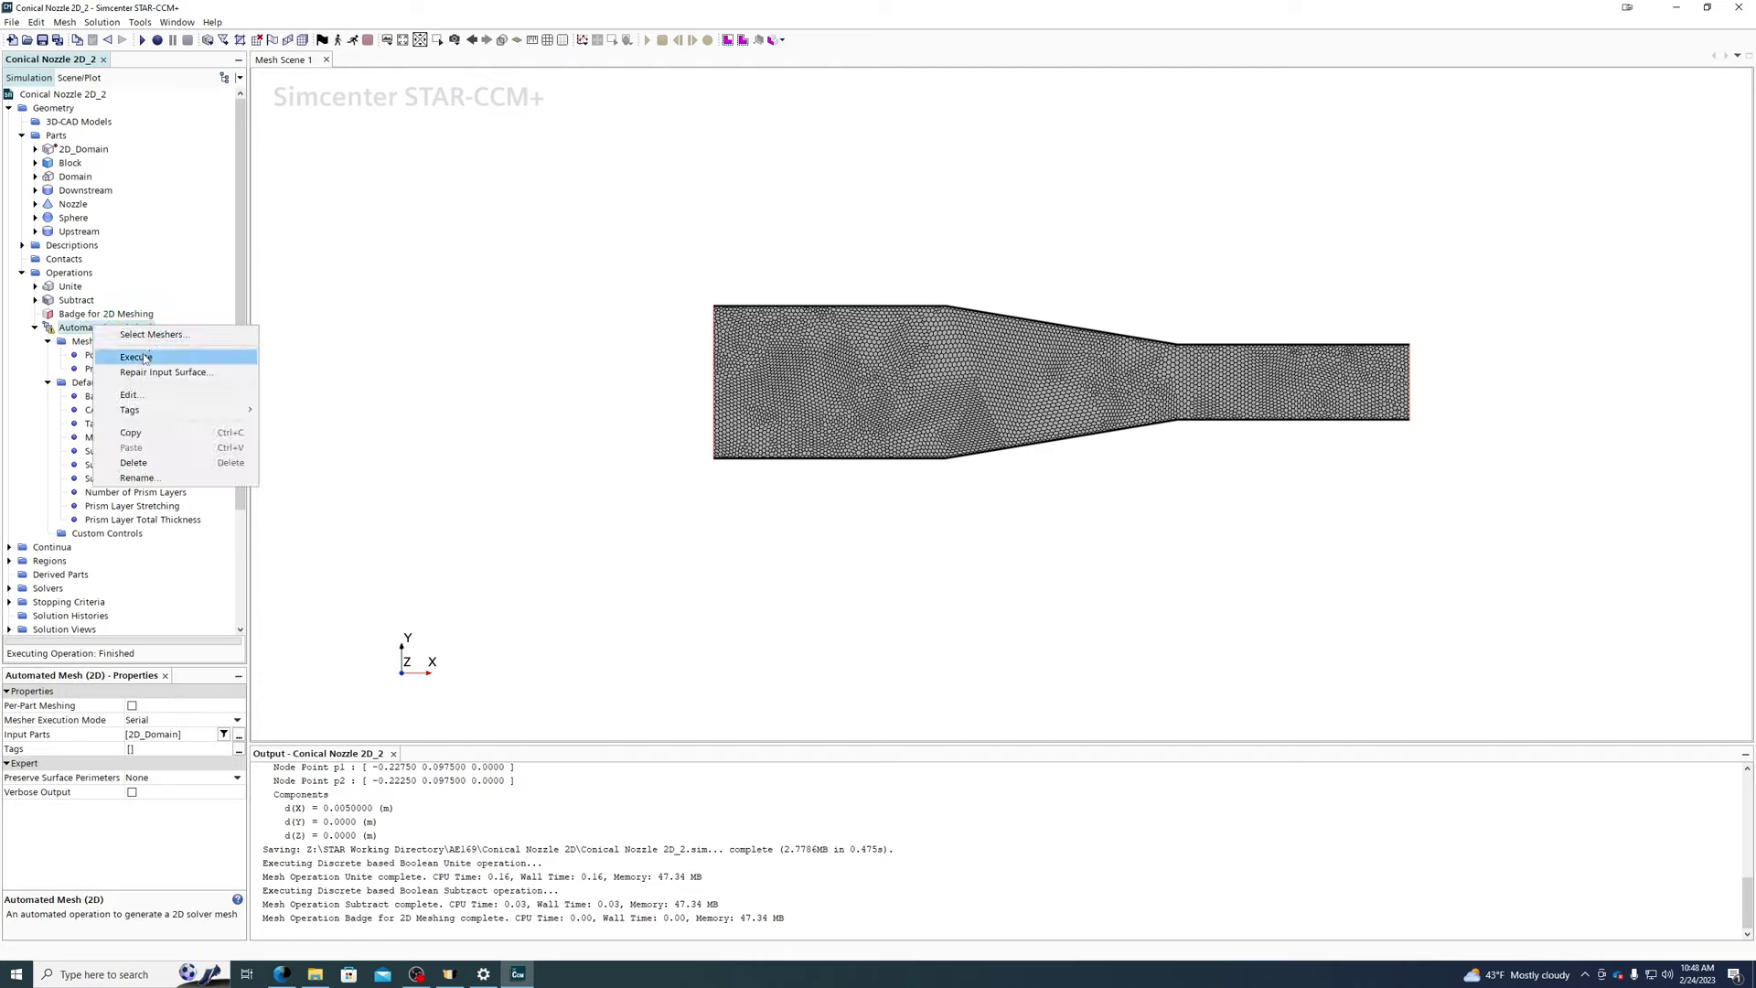
{"action": "left_click", "coordinate": [126, 357]}
- Review the Nozzle Domain region's boundaries and list the part surfaces available for the Domain.Downstream.Outlet boundary
{"action": "scroll", "coordinate": [96, 389], "scroll_direction": "down", "scroll_amount": 4}
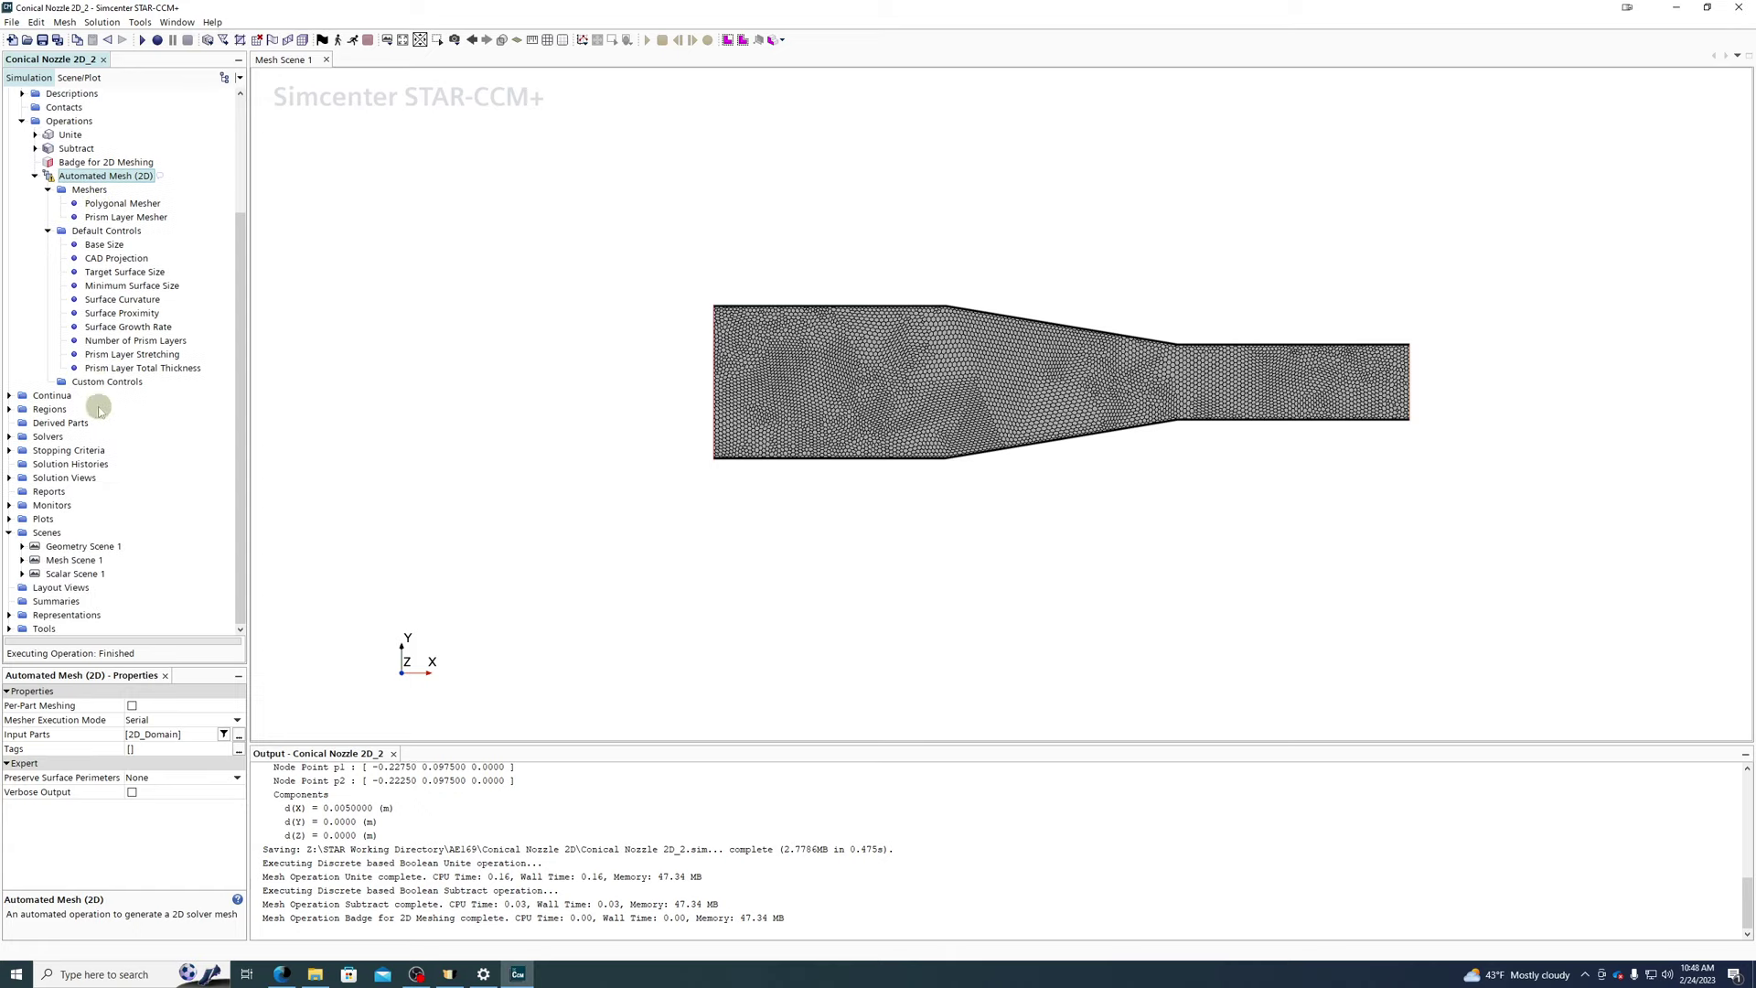
{"action": "left_click", "coordinate": [10, 409]}
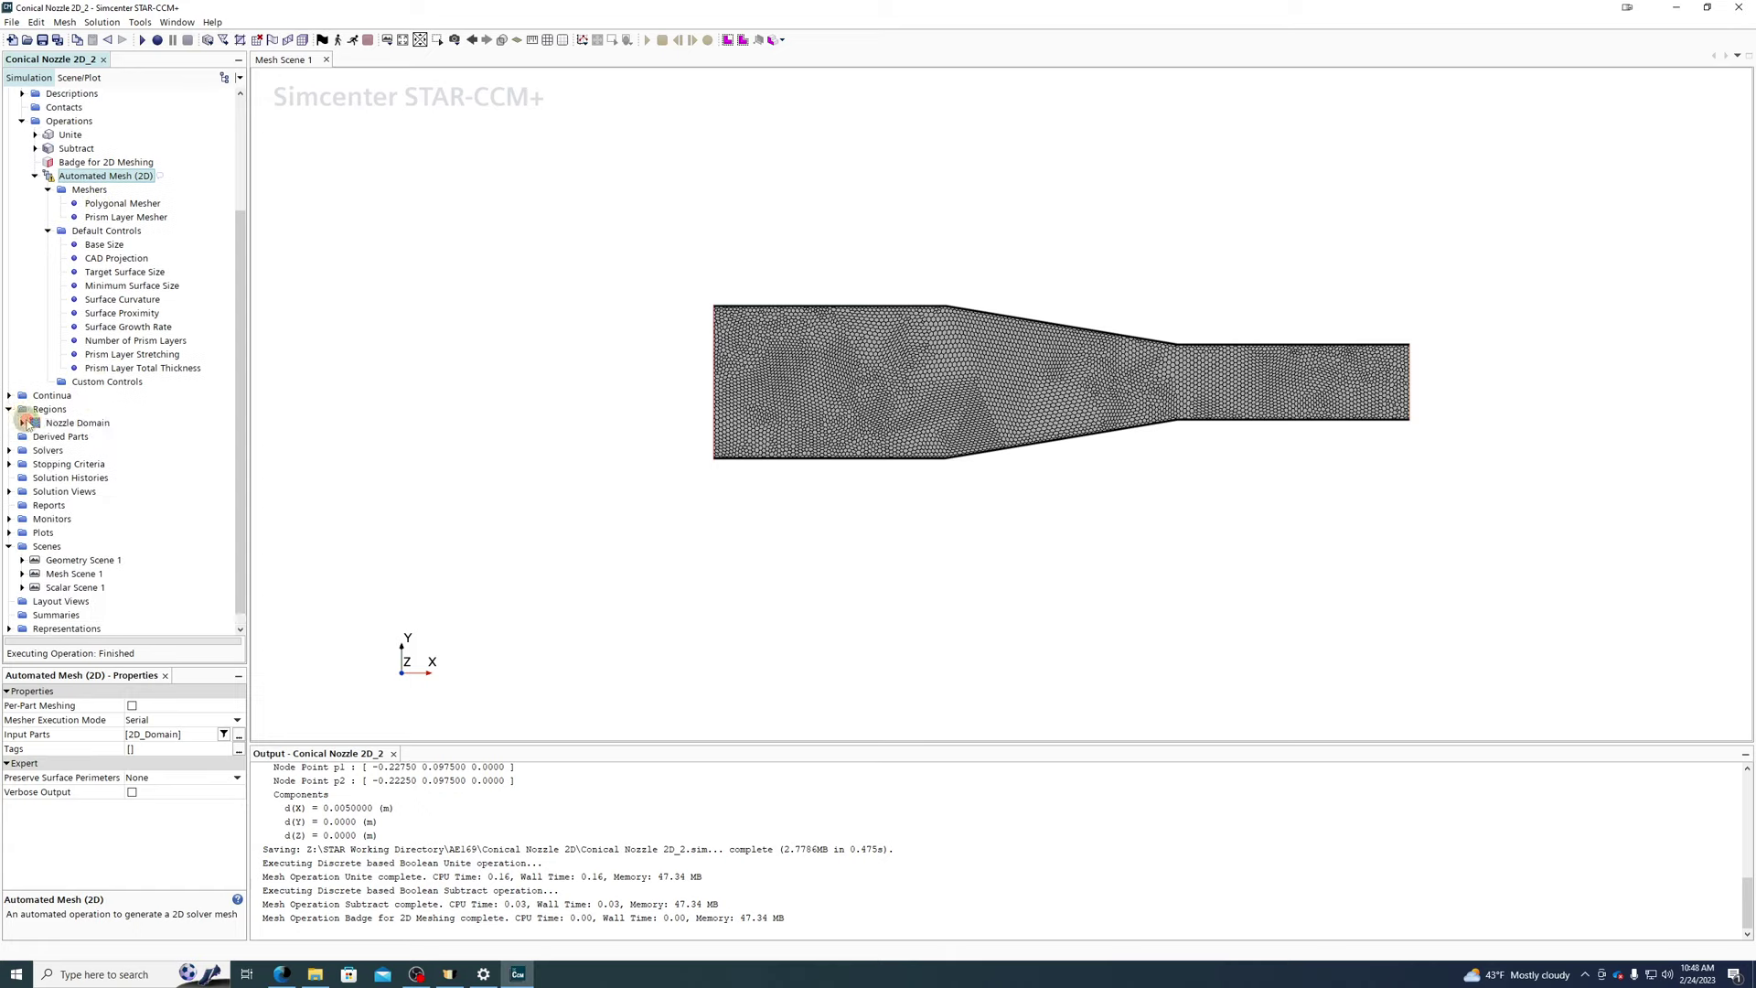
{"action": "left_click", "coordinate": [22, 422]}
{"action": "left_click", "coordinate": [35, 436]}
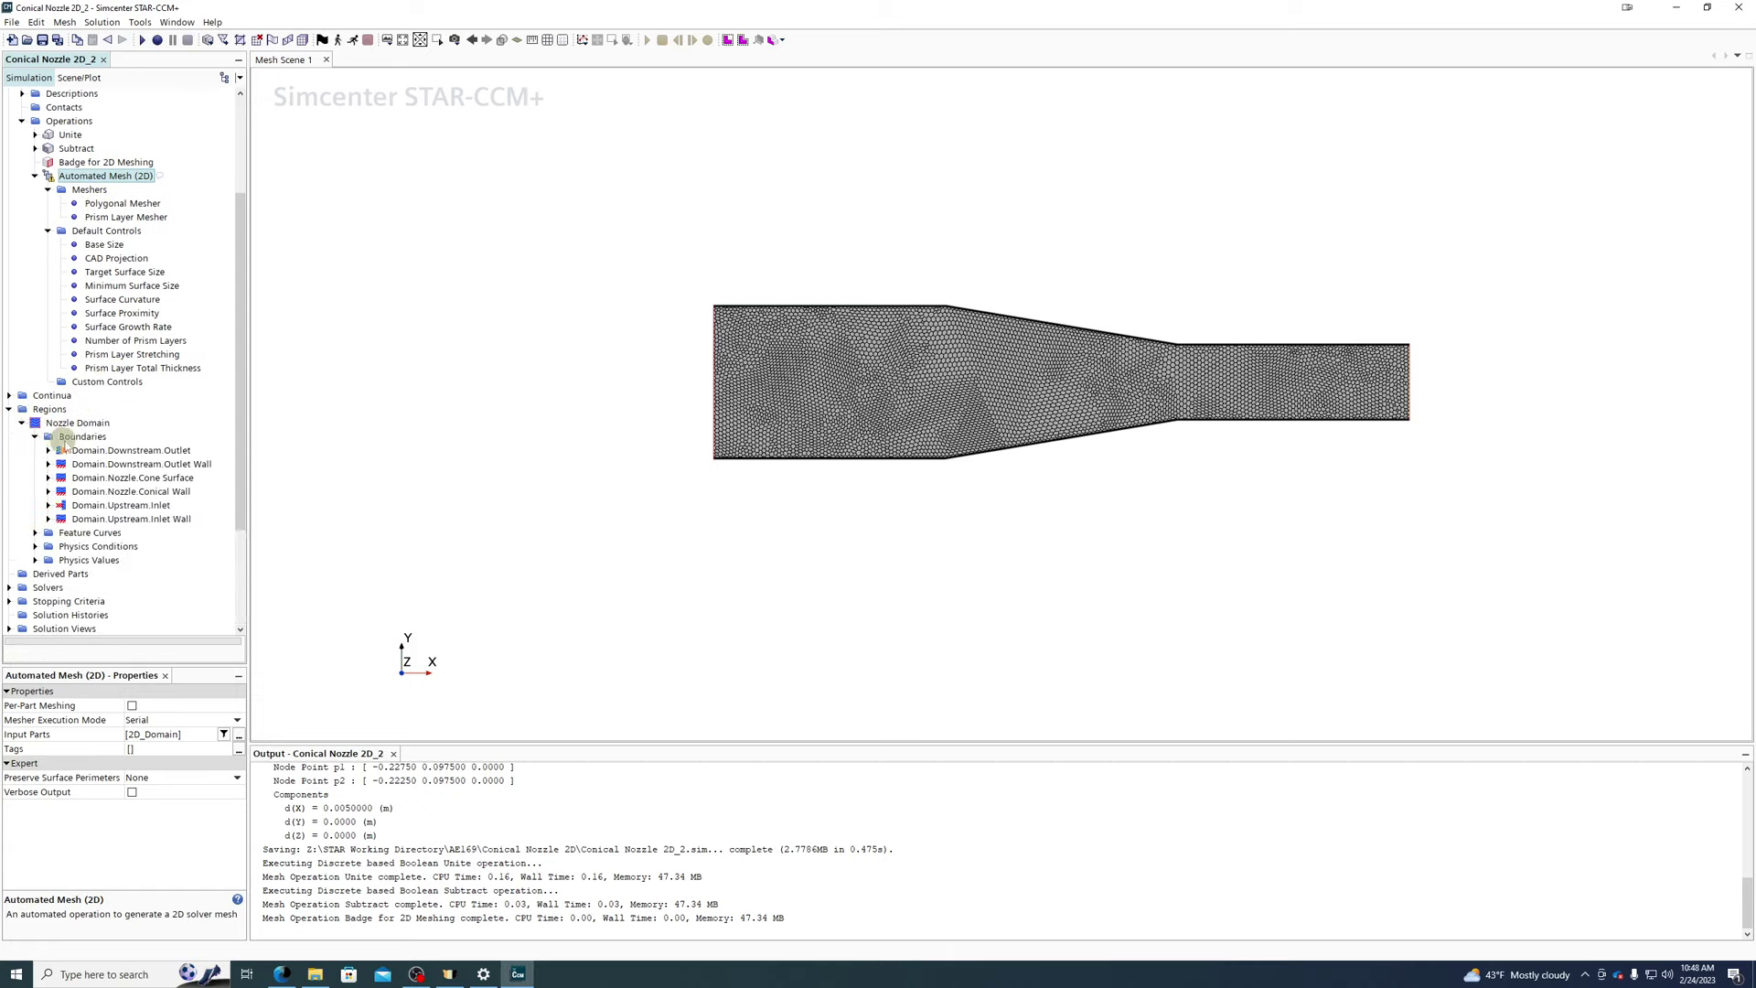
{"action": "left_click", "coordinate": [84, 452]}
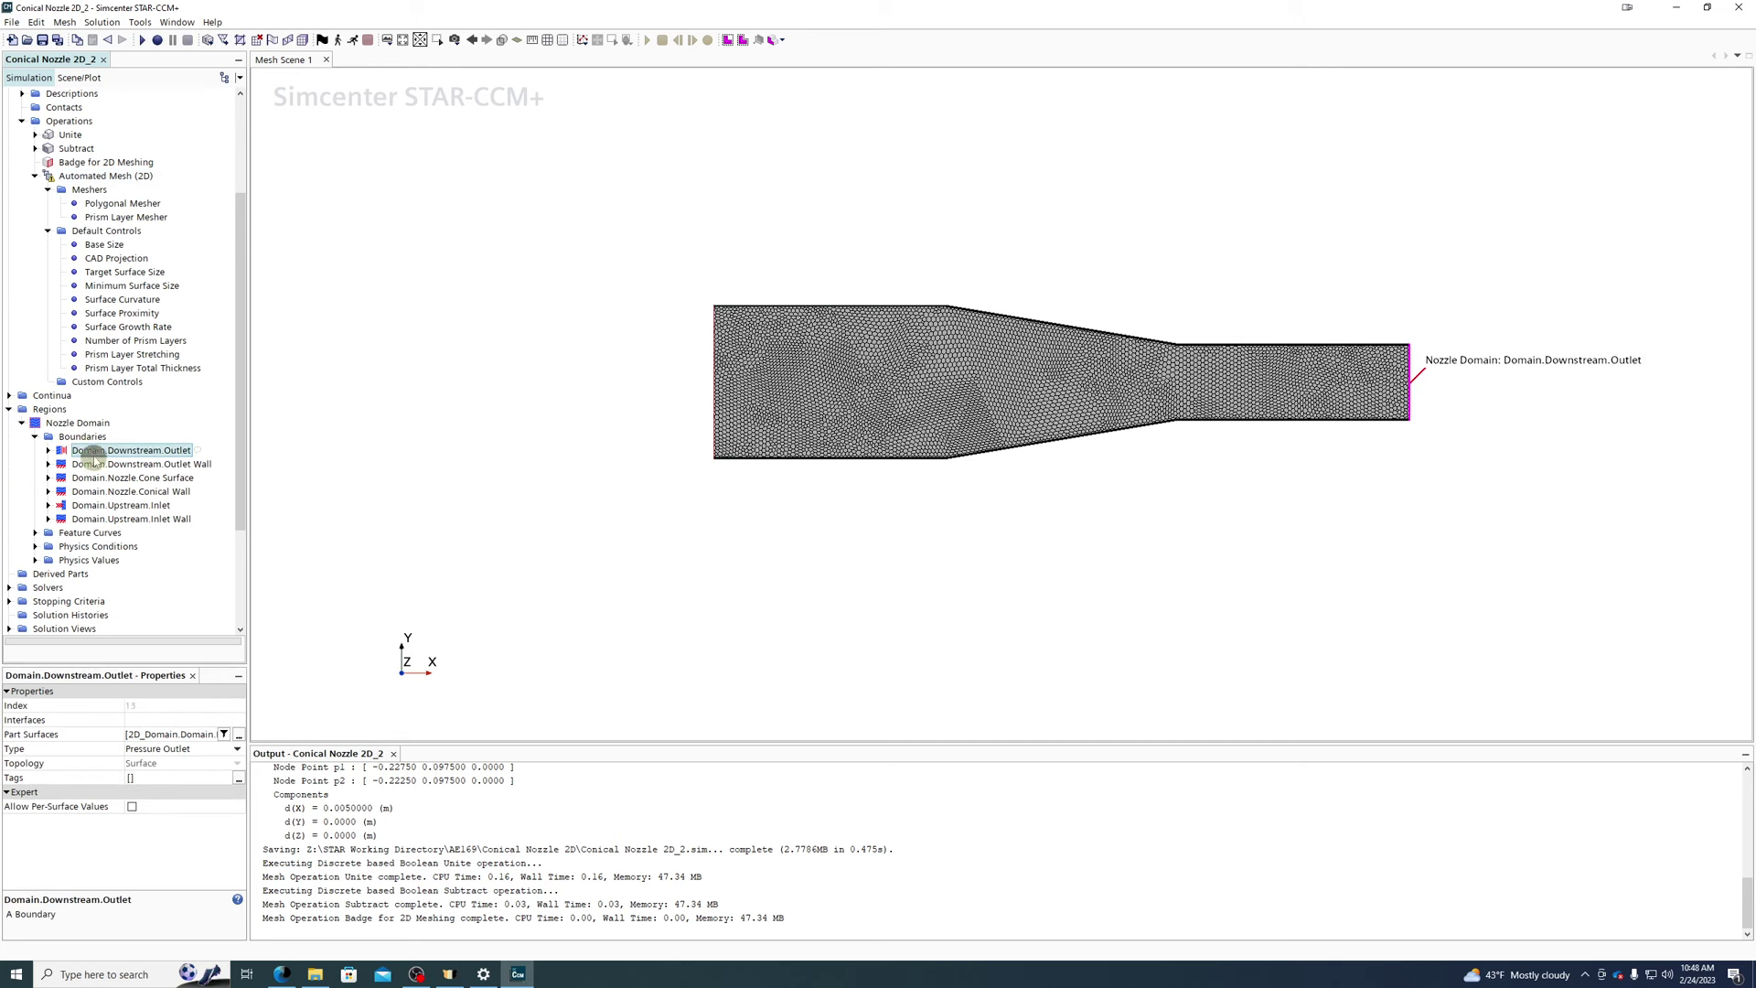
{"action": "left_click", "coordinate": [169, 735]}
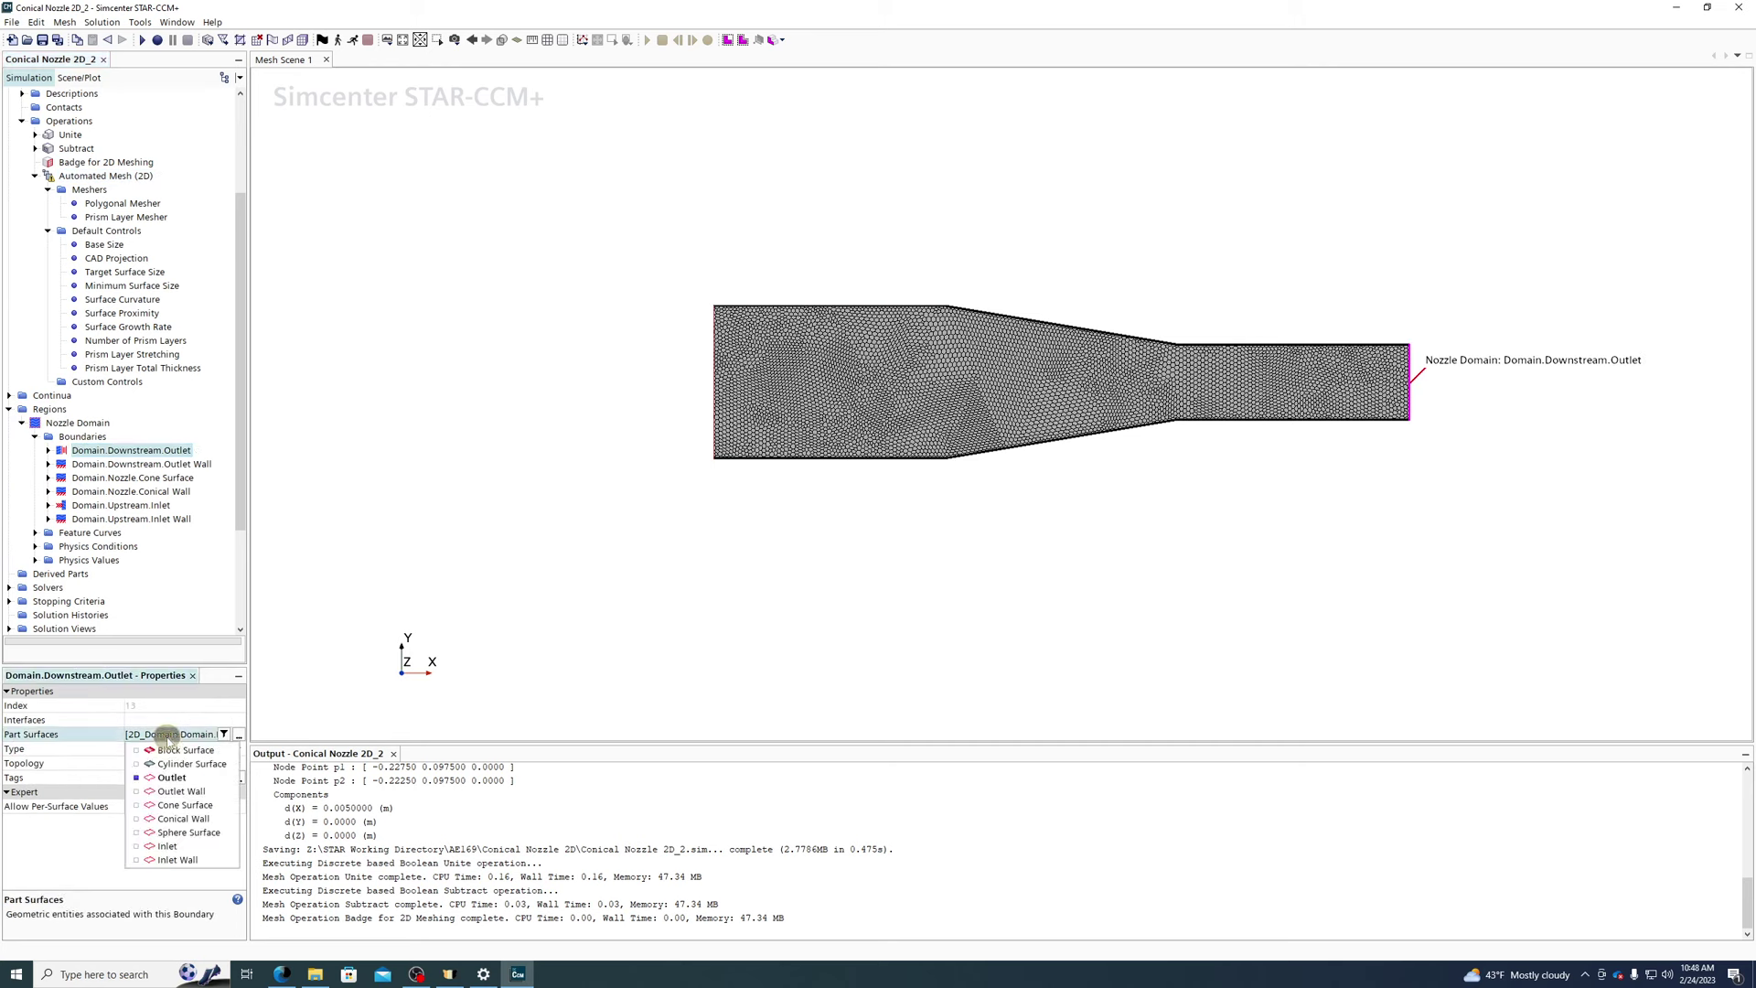
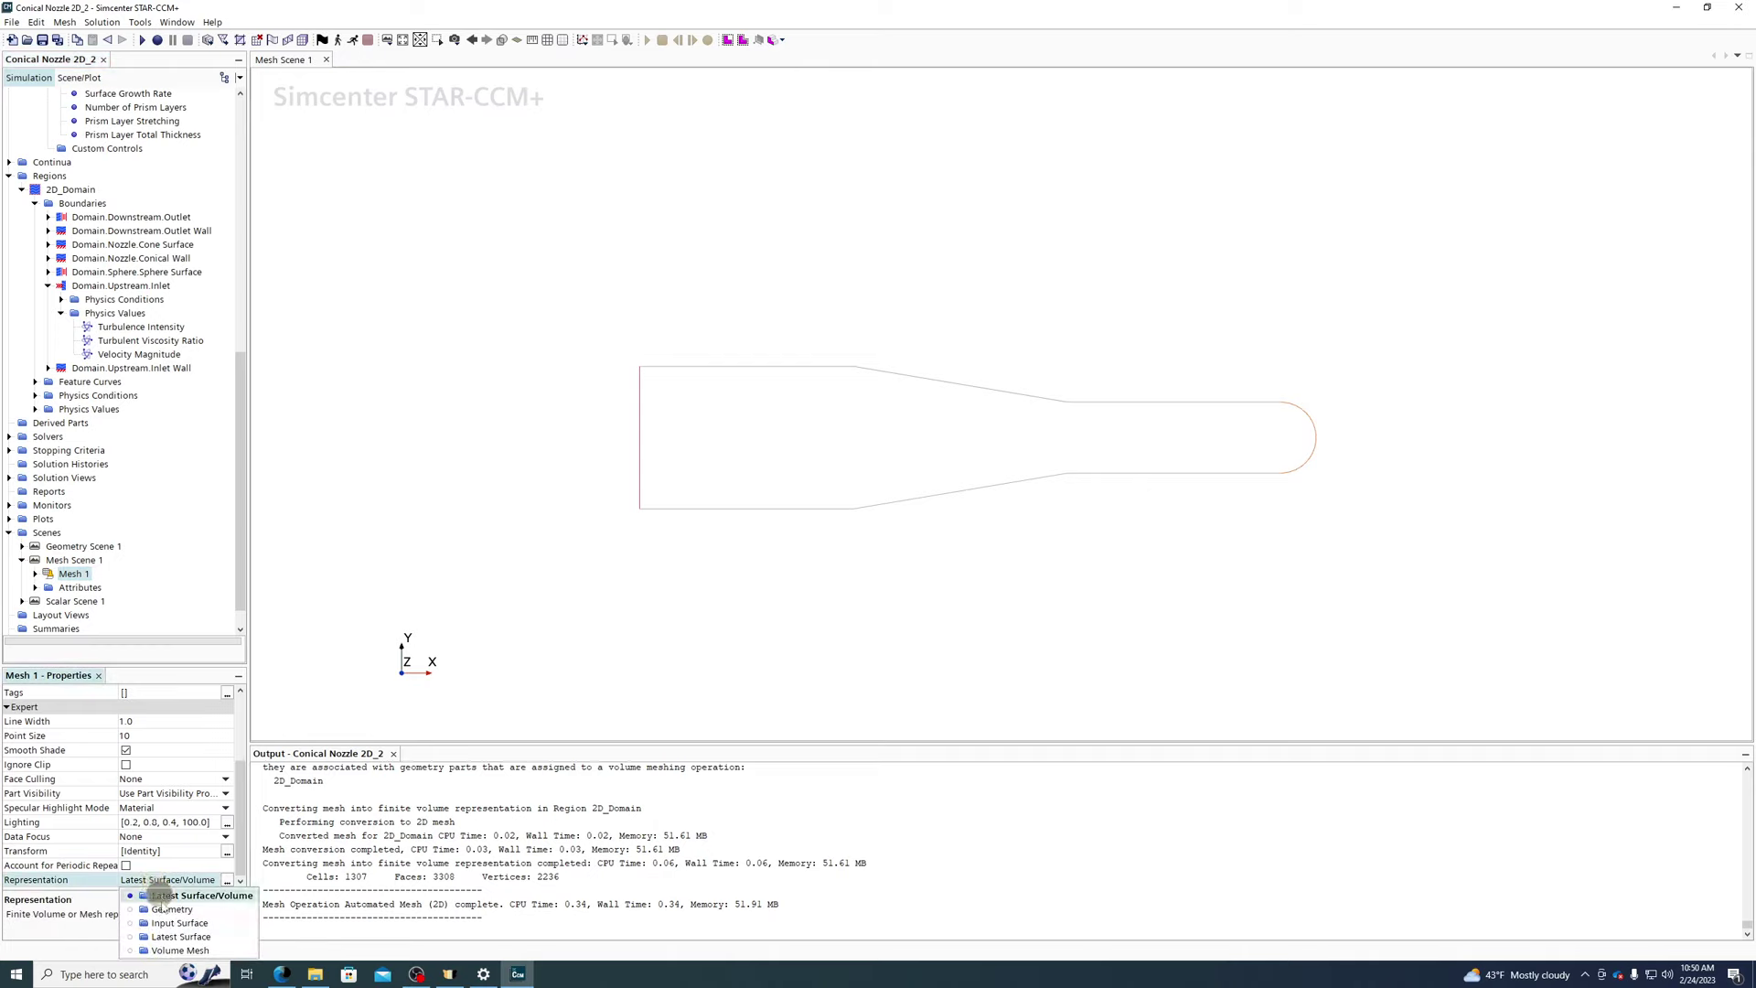
- Set the Mesh 1 displayer's Representation to Volume Mesh and make the whole 2D_Domain region its displayed part
{"action": "left_click", "coordinate": [179, 951]}
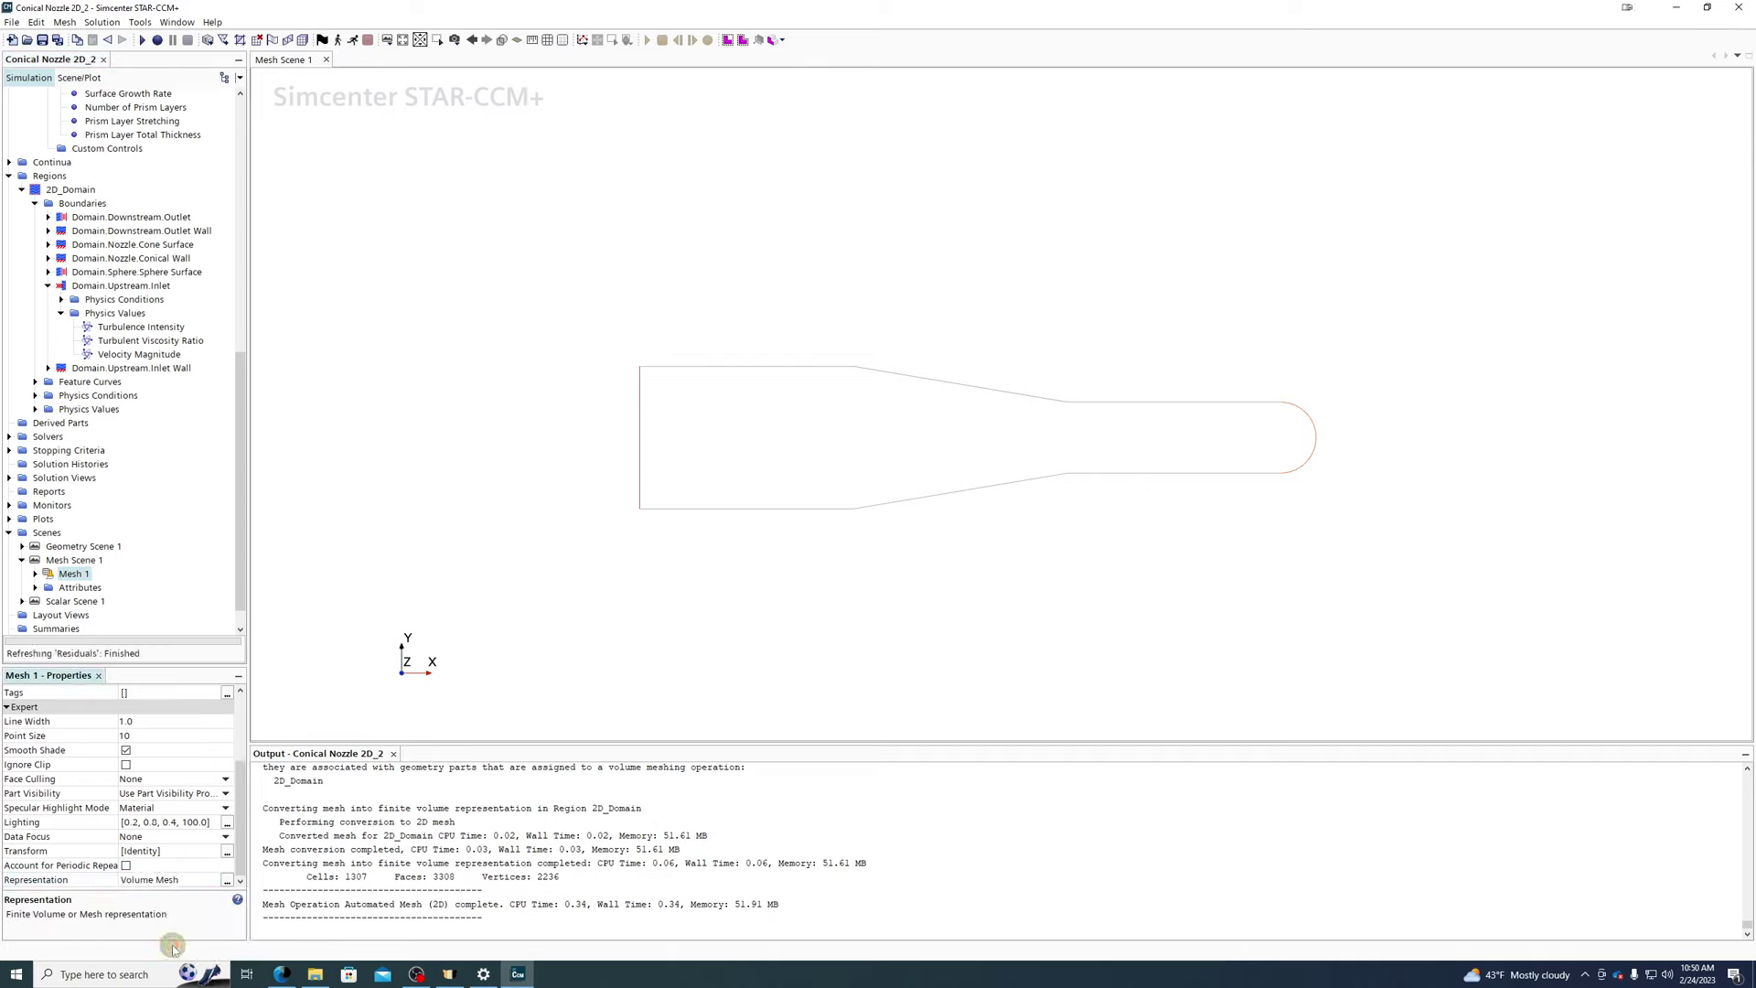
{"action": "left_click", "coordinate": [34, 573]}
{"action": "left_click", "coordinate": [82, 602]}
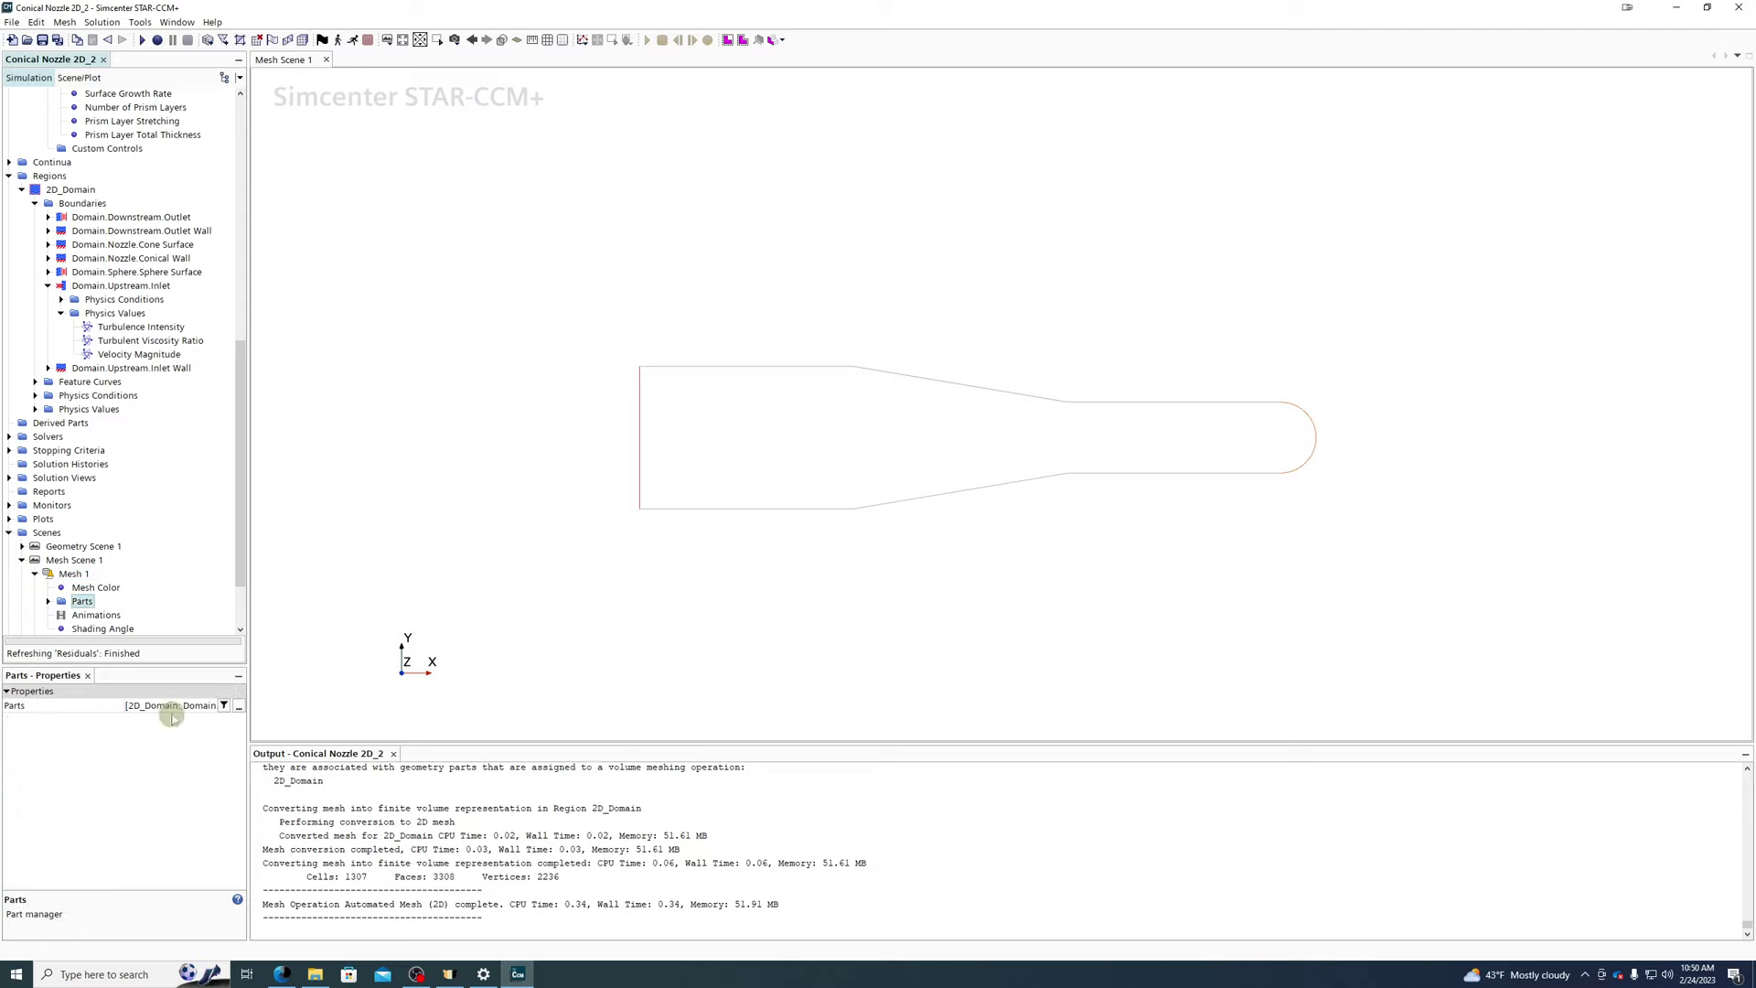
{"action": "left_click", "coordinate": [239, 705]}
{"action": "left_click", "coordinate": [611, 302]}
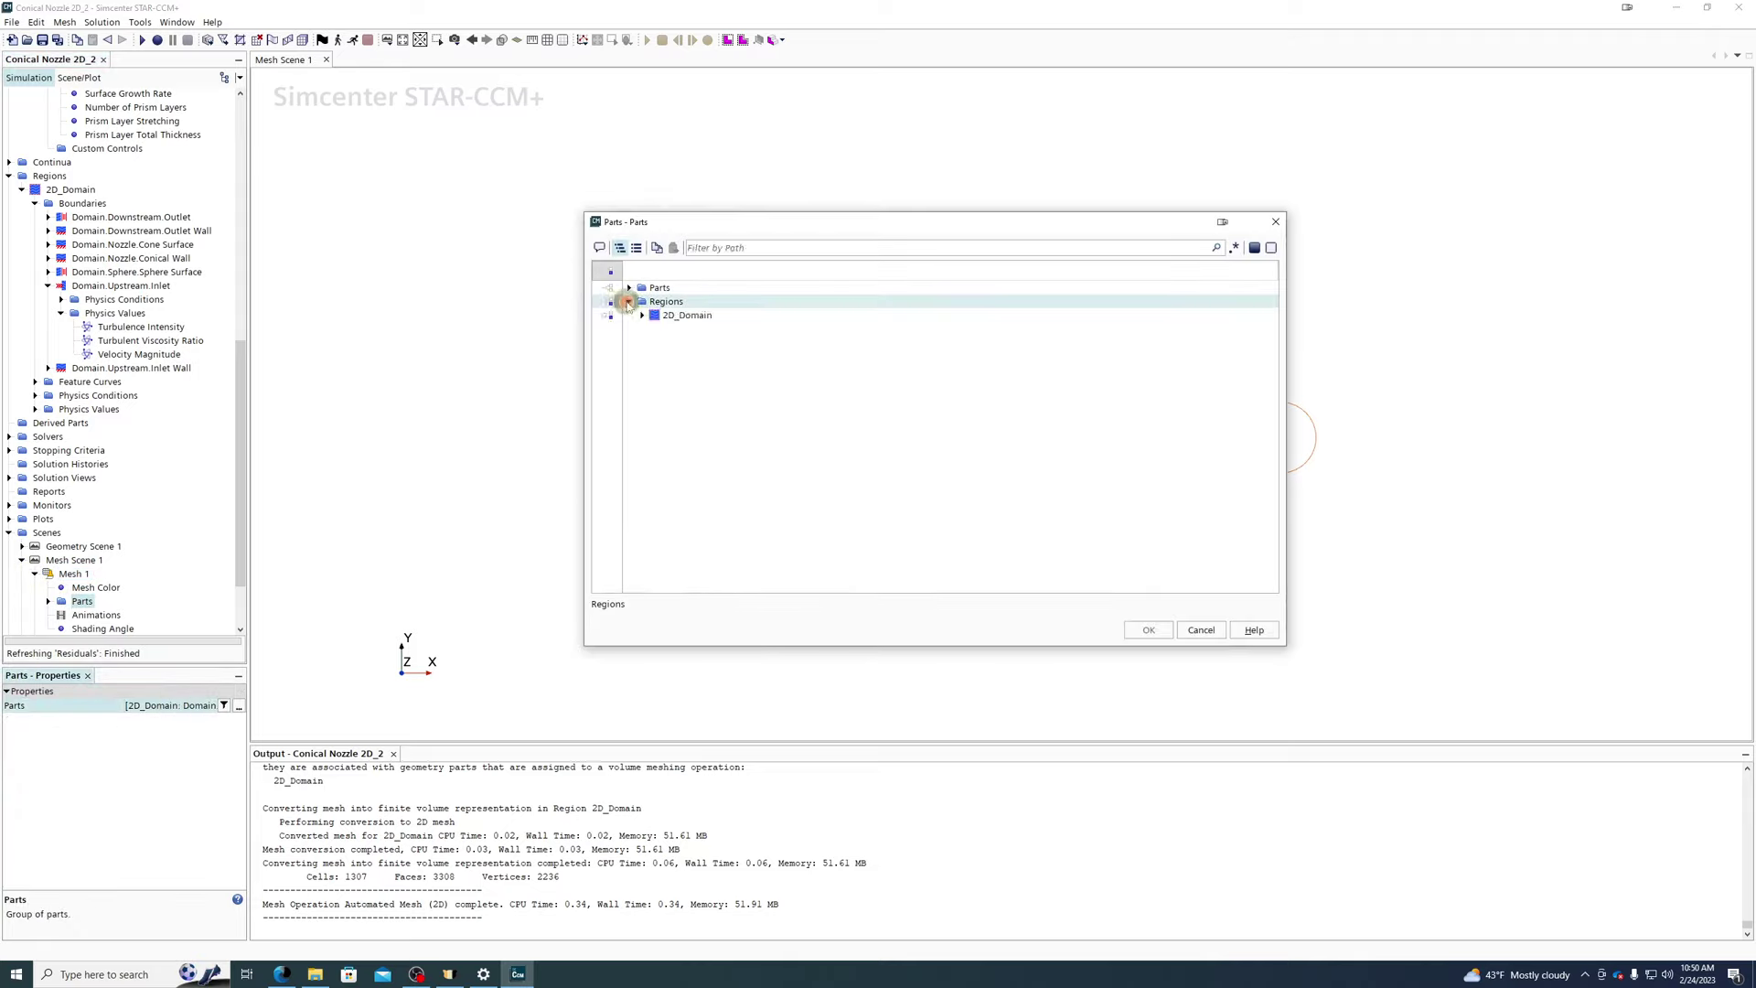
{"action": "left_click", "coordinate": [612, 315]}
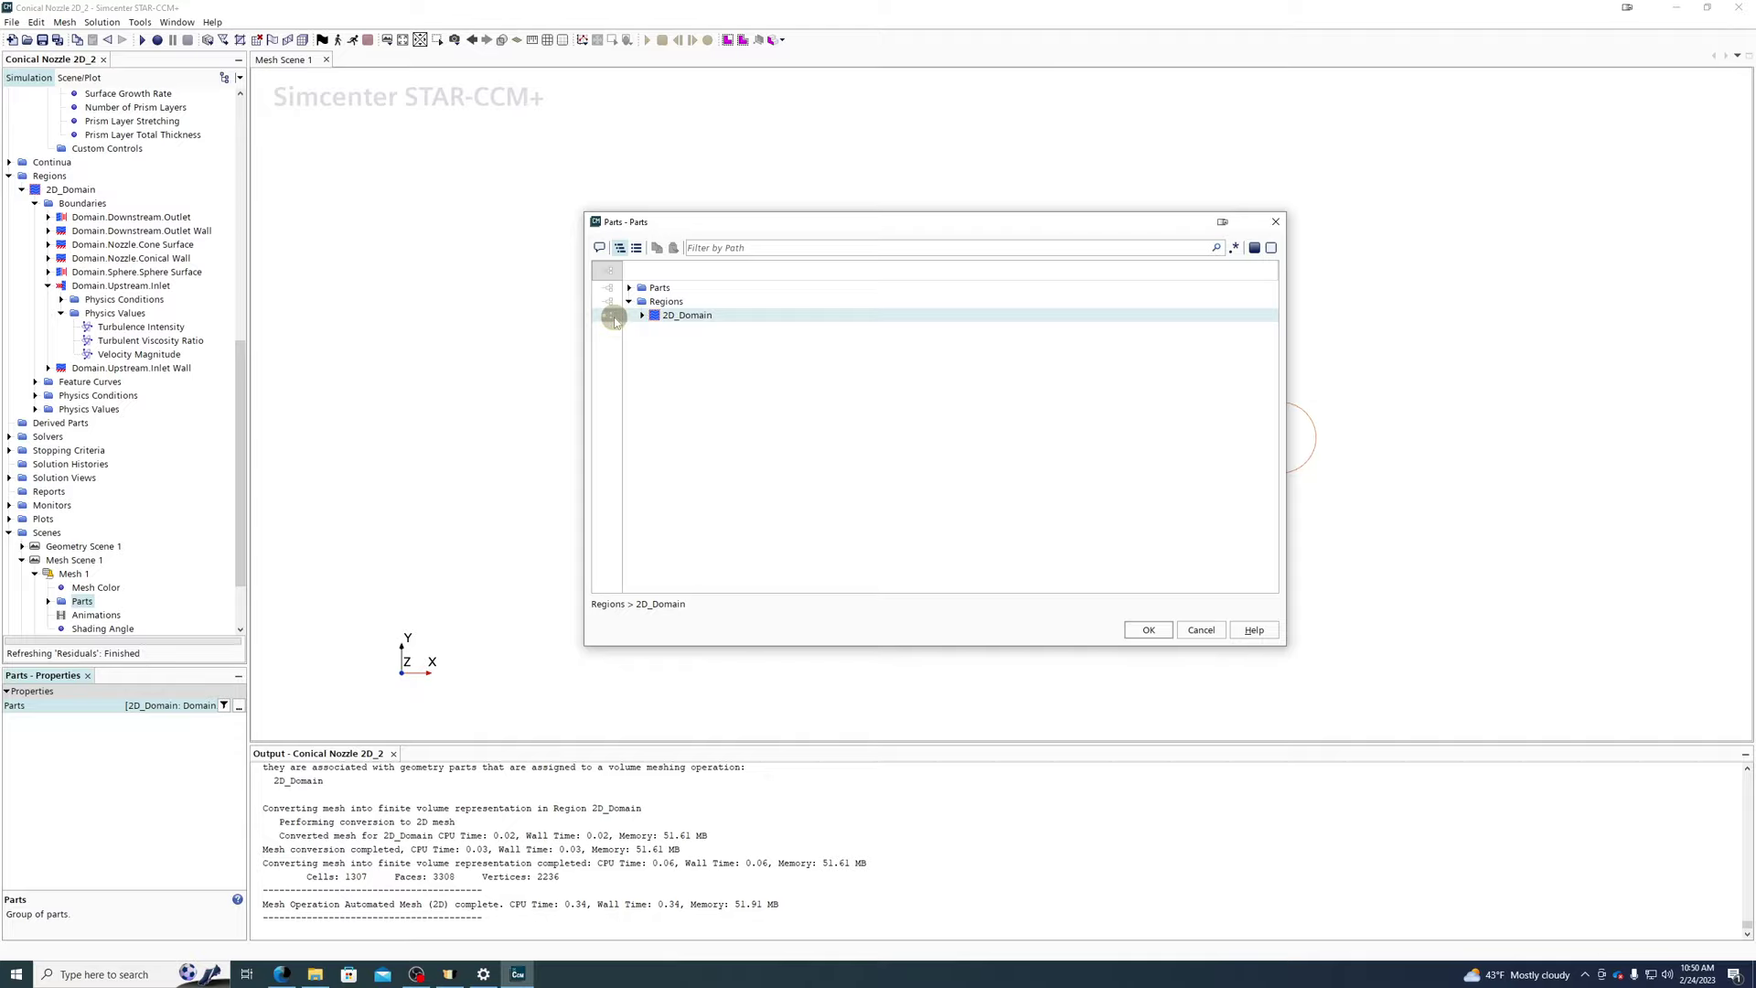
{"action": "left_click", "coordinate": [1149, 630]}
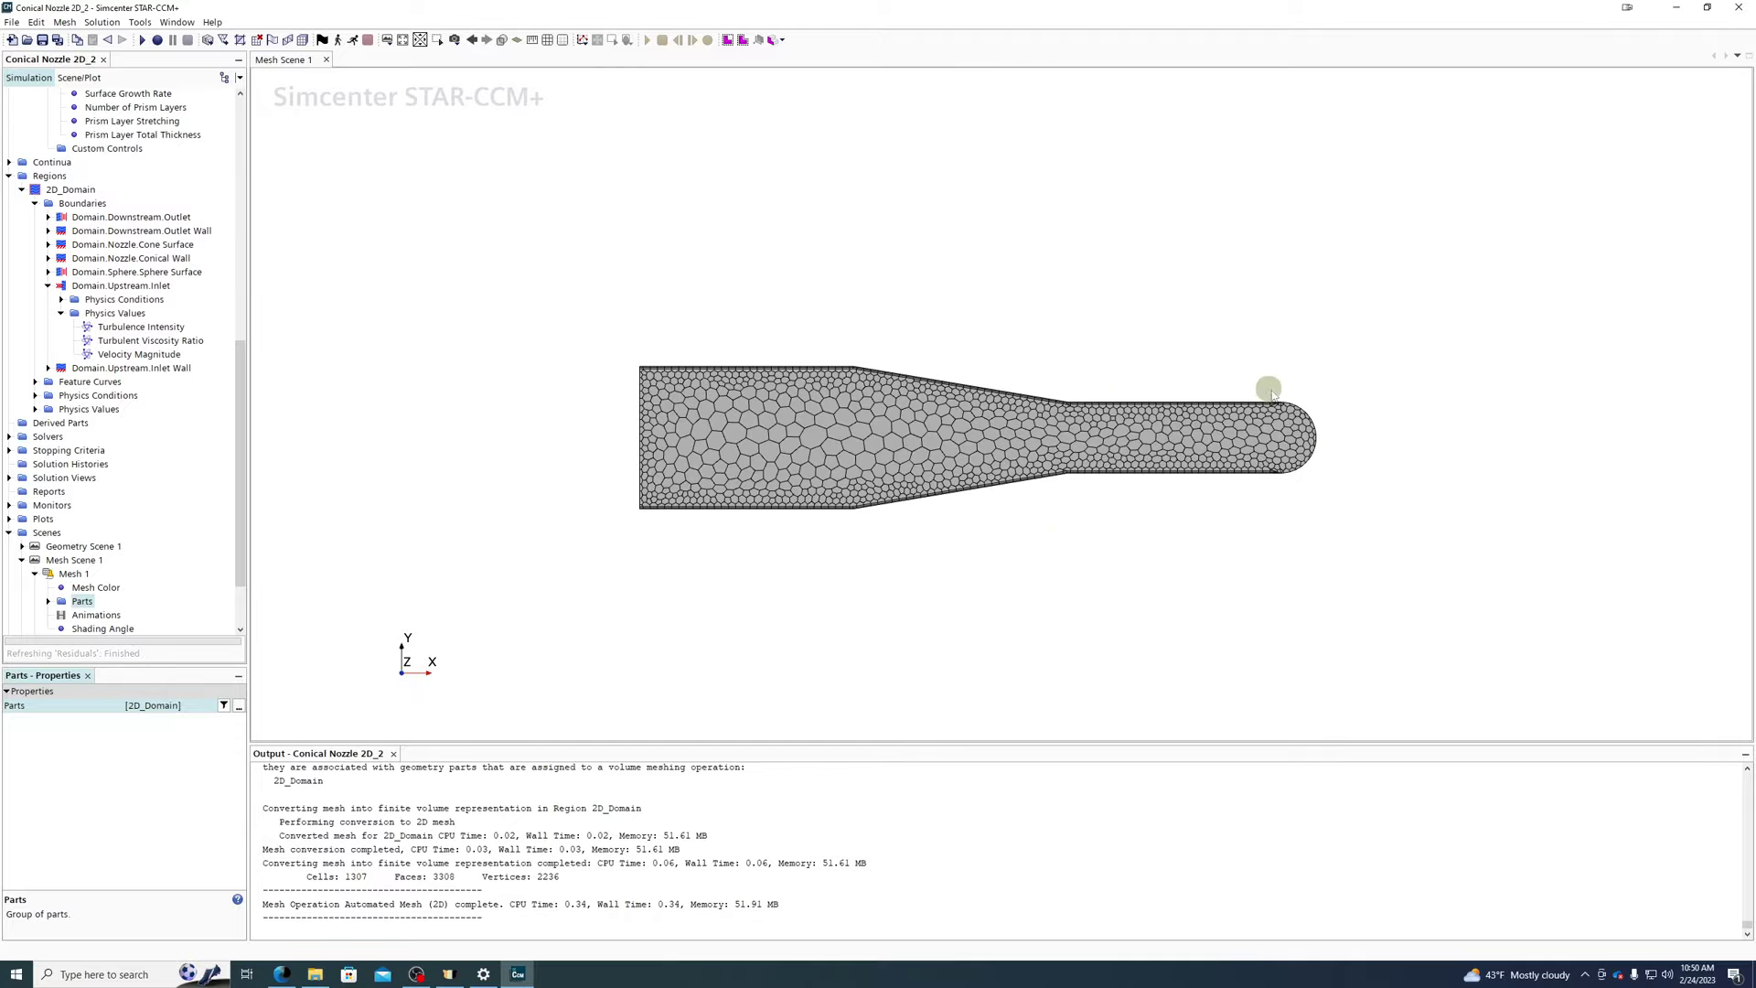
- Examine the regenerated mesh along the downstream section and around the rounded outlet end
{"action": "scroll", "coordinate": [1276, 398], "scroll_direction": "up", "scroll_amount": 5}
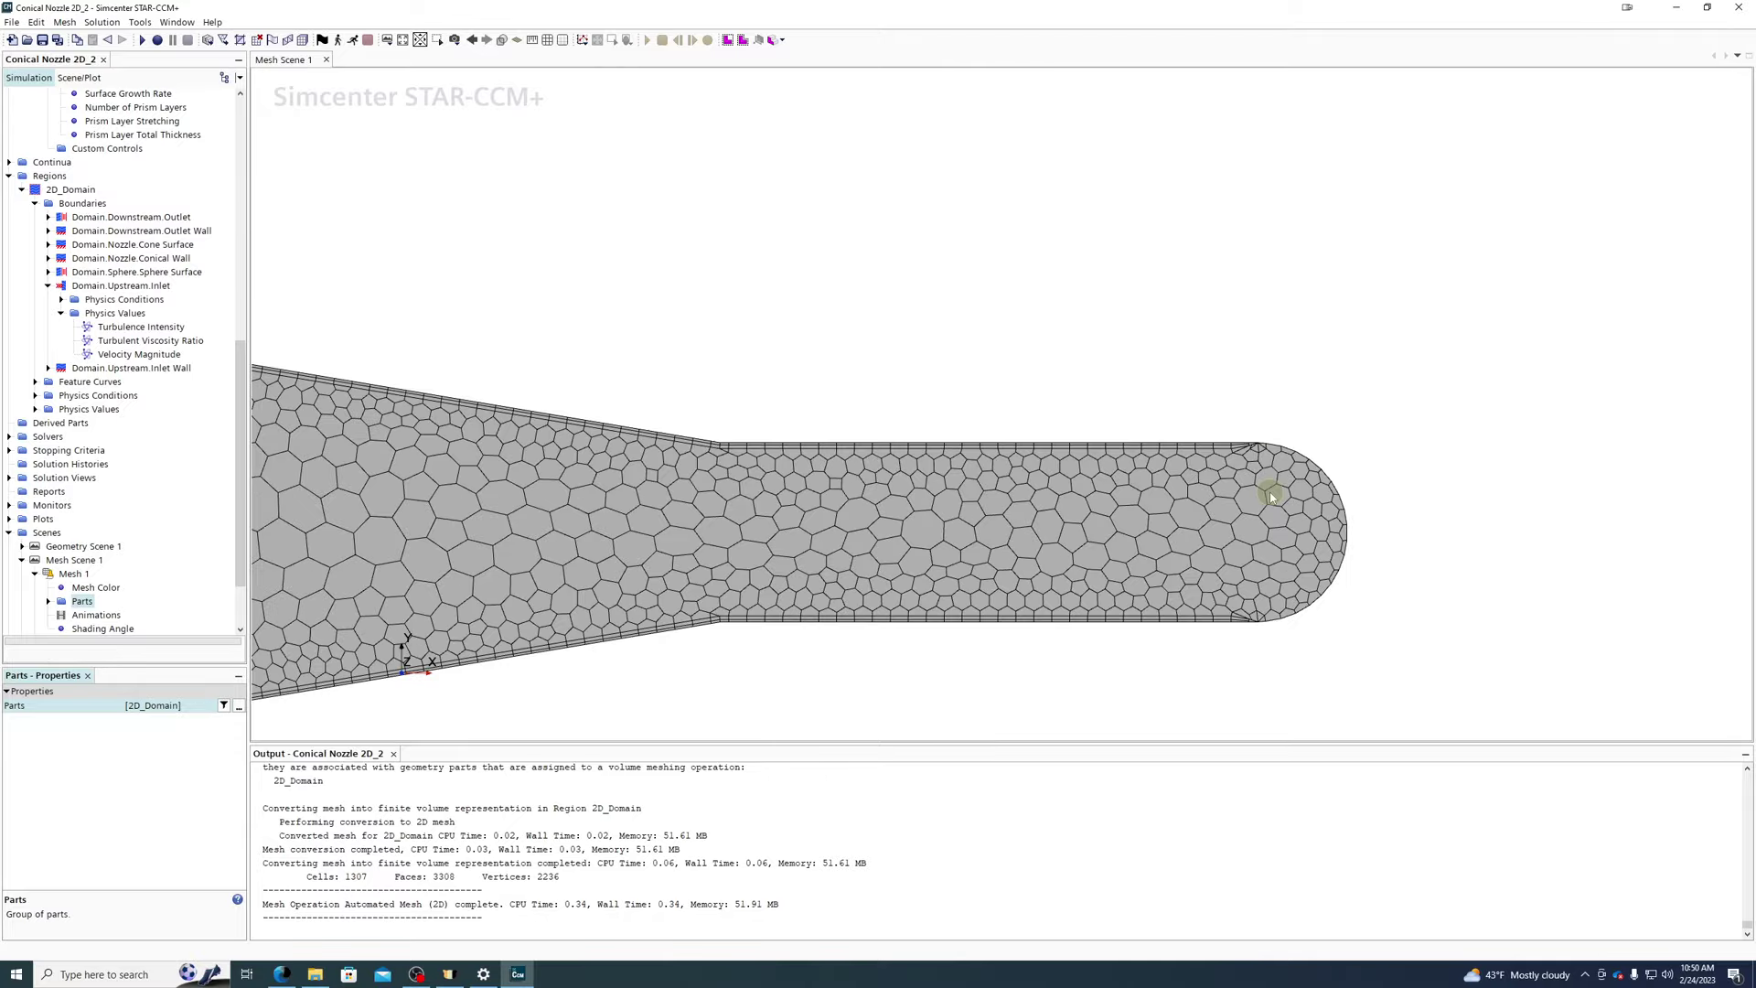
{"action": "scroll", "coordinate": [1271, 496], "scroll_direction": "down", "scroll_amount": 4}
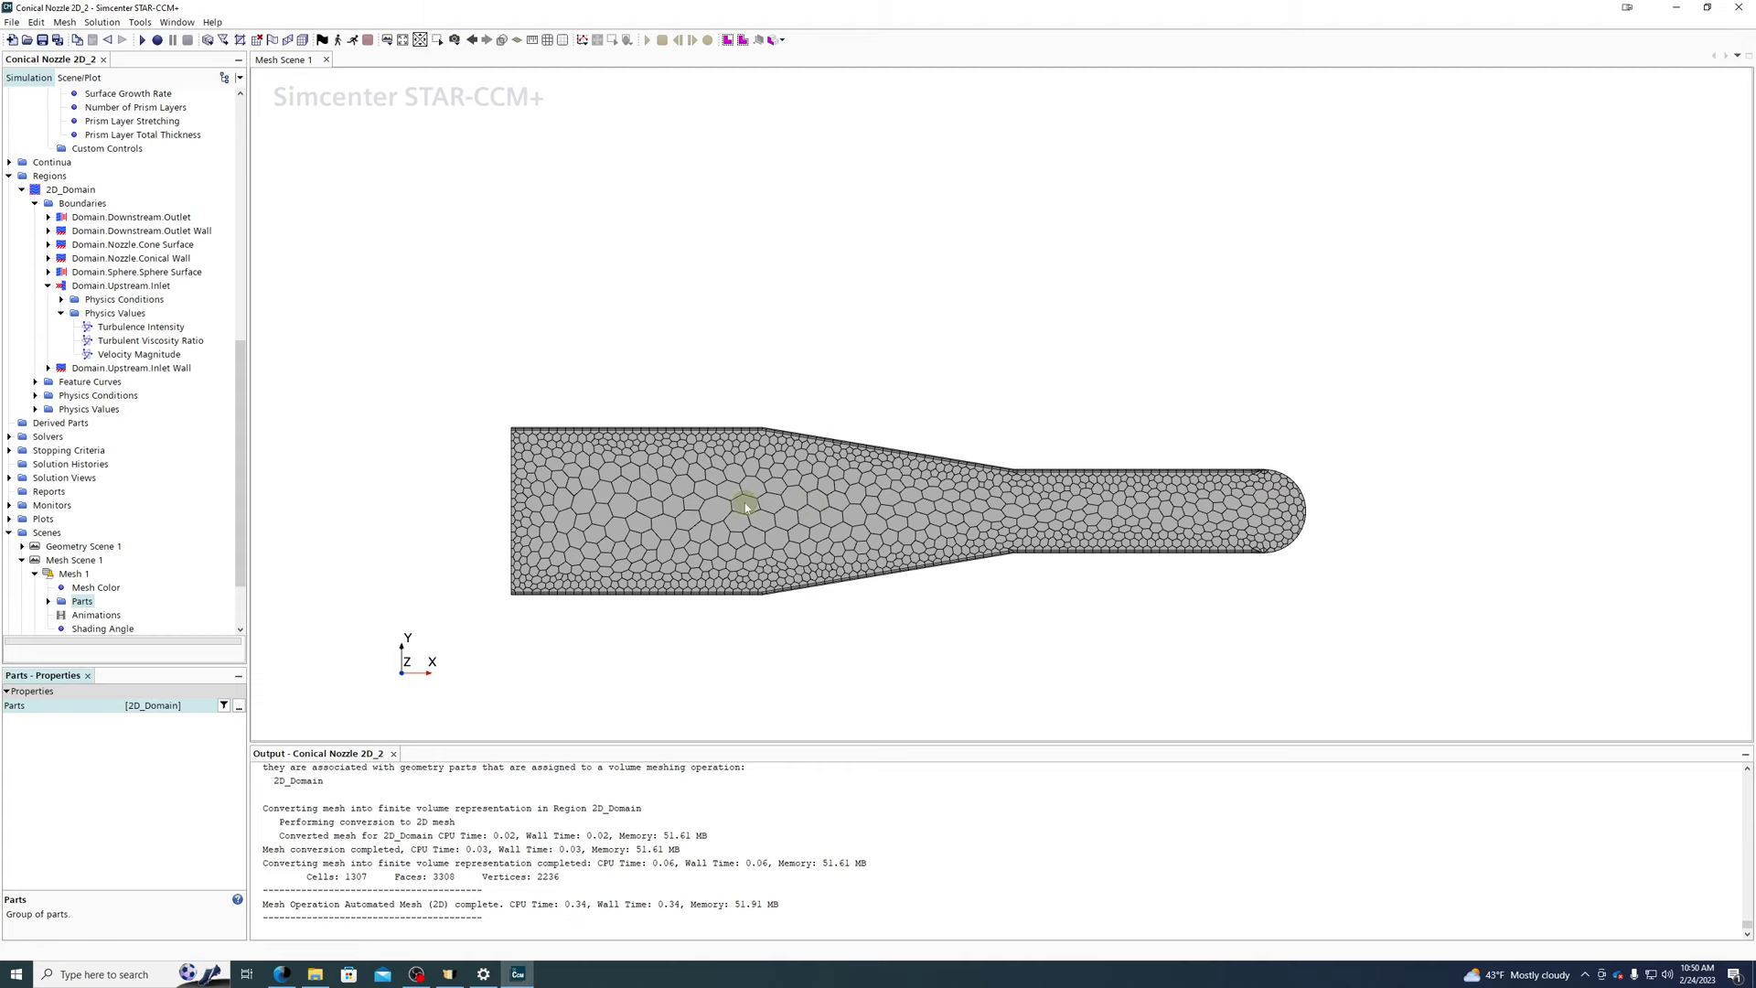
{"action": "scroll", "coordinate": [1313, 482], "scroll_direction": "up", "scroll_amount": 4}
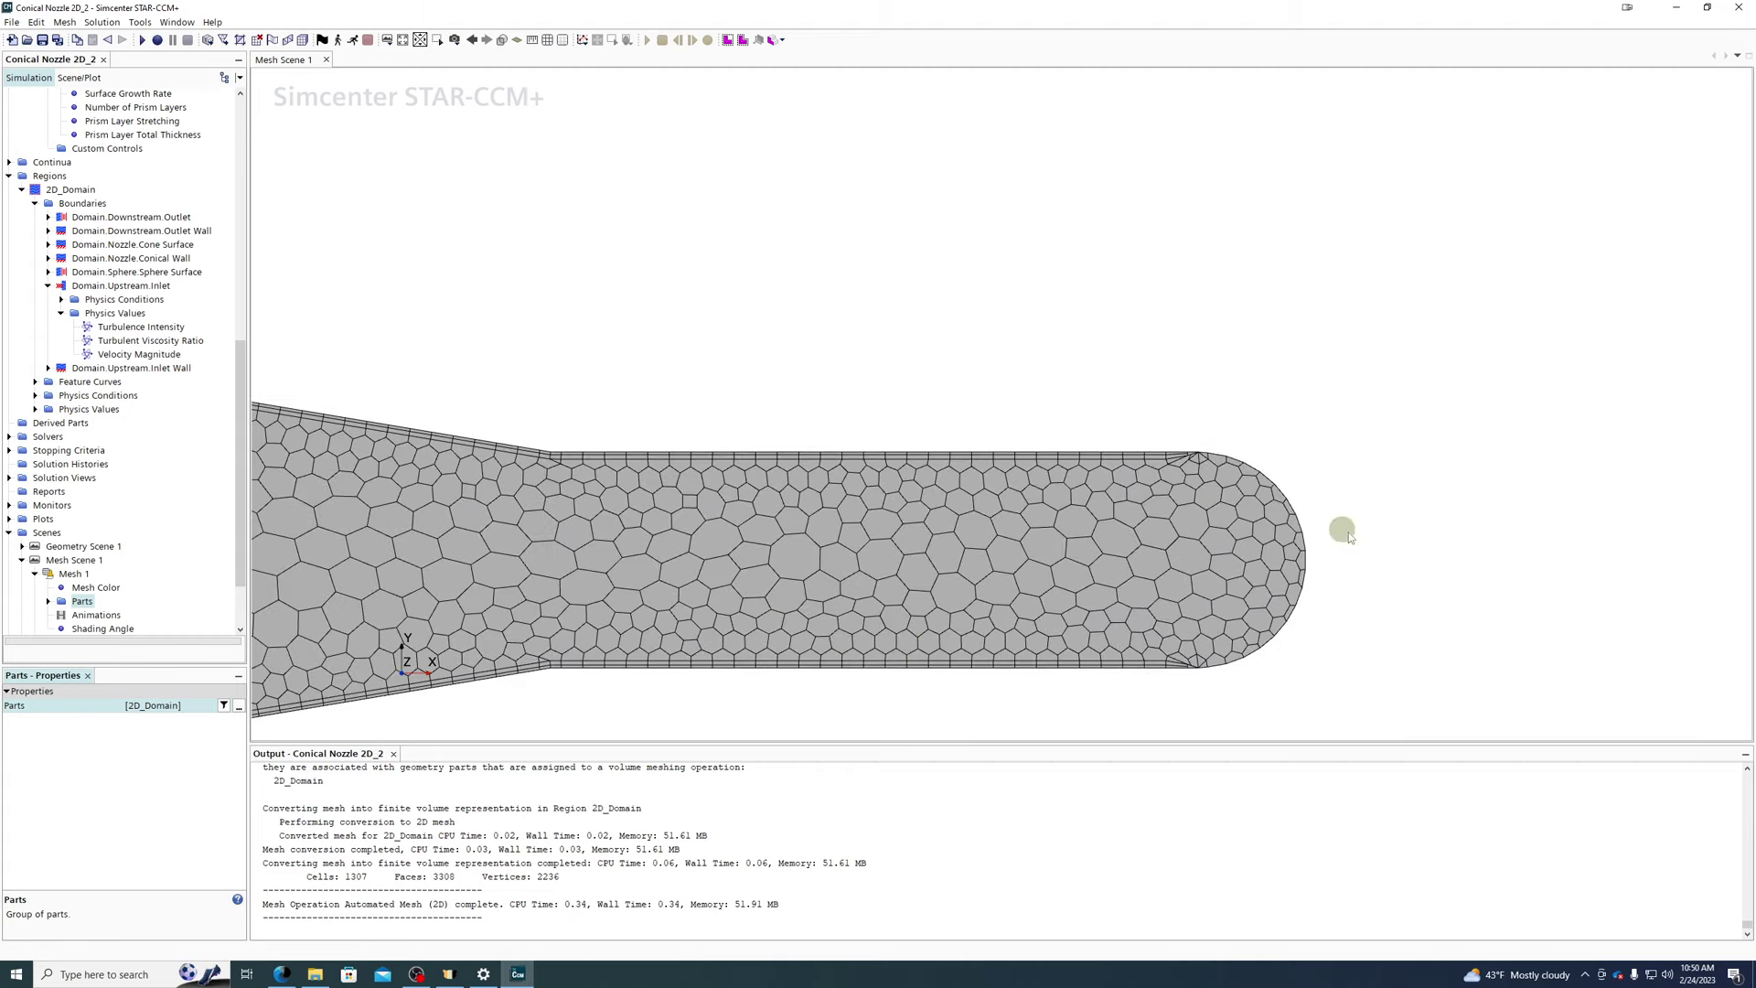
{"action": "scroll", "coordinate": [36, 329], "scroll_direction": "up", "scroll_amount": 10}
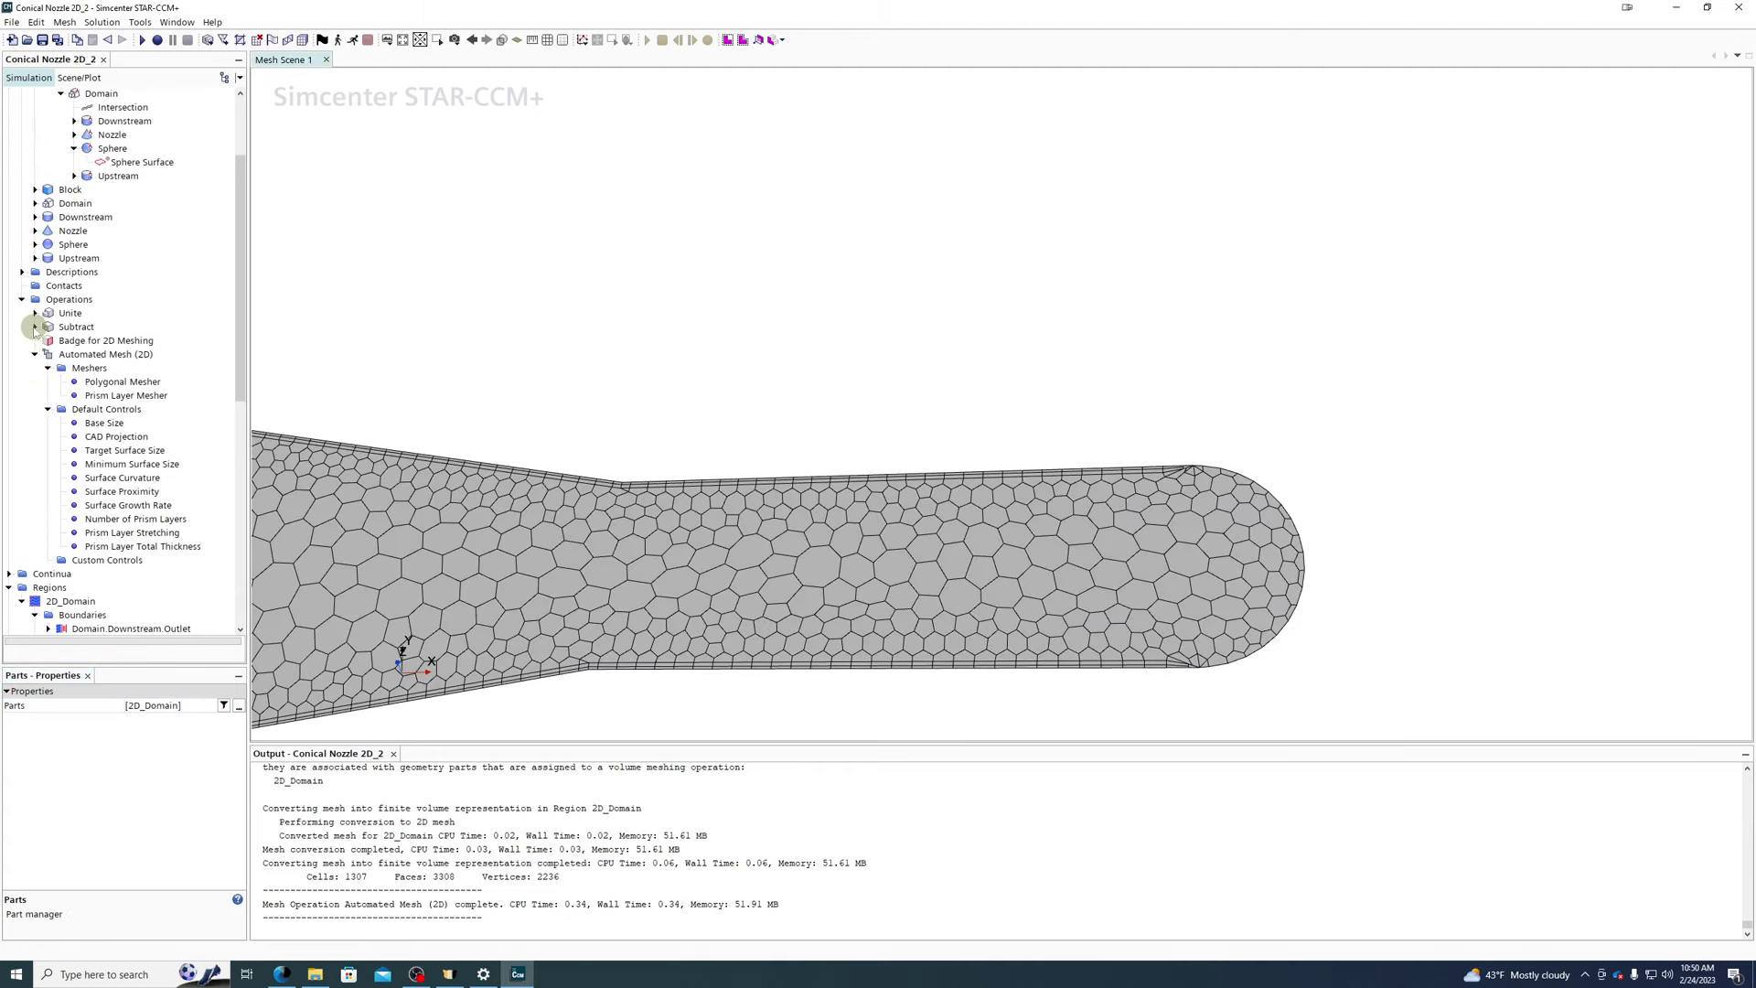
- Set the Base Size default control to 0.5 cm and execute the Automated Mesh (2D) operation
{"action": "left_click", "coordinate": [133, 450]}
{"action": "left_click", "coordinate": [104, 424]}
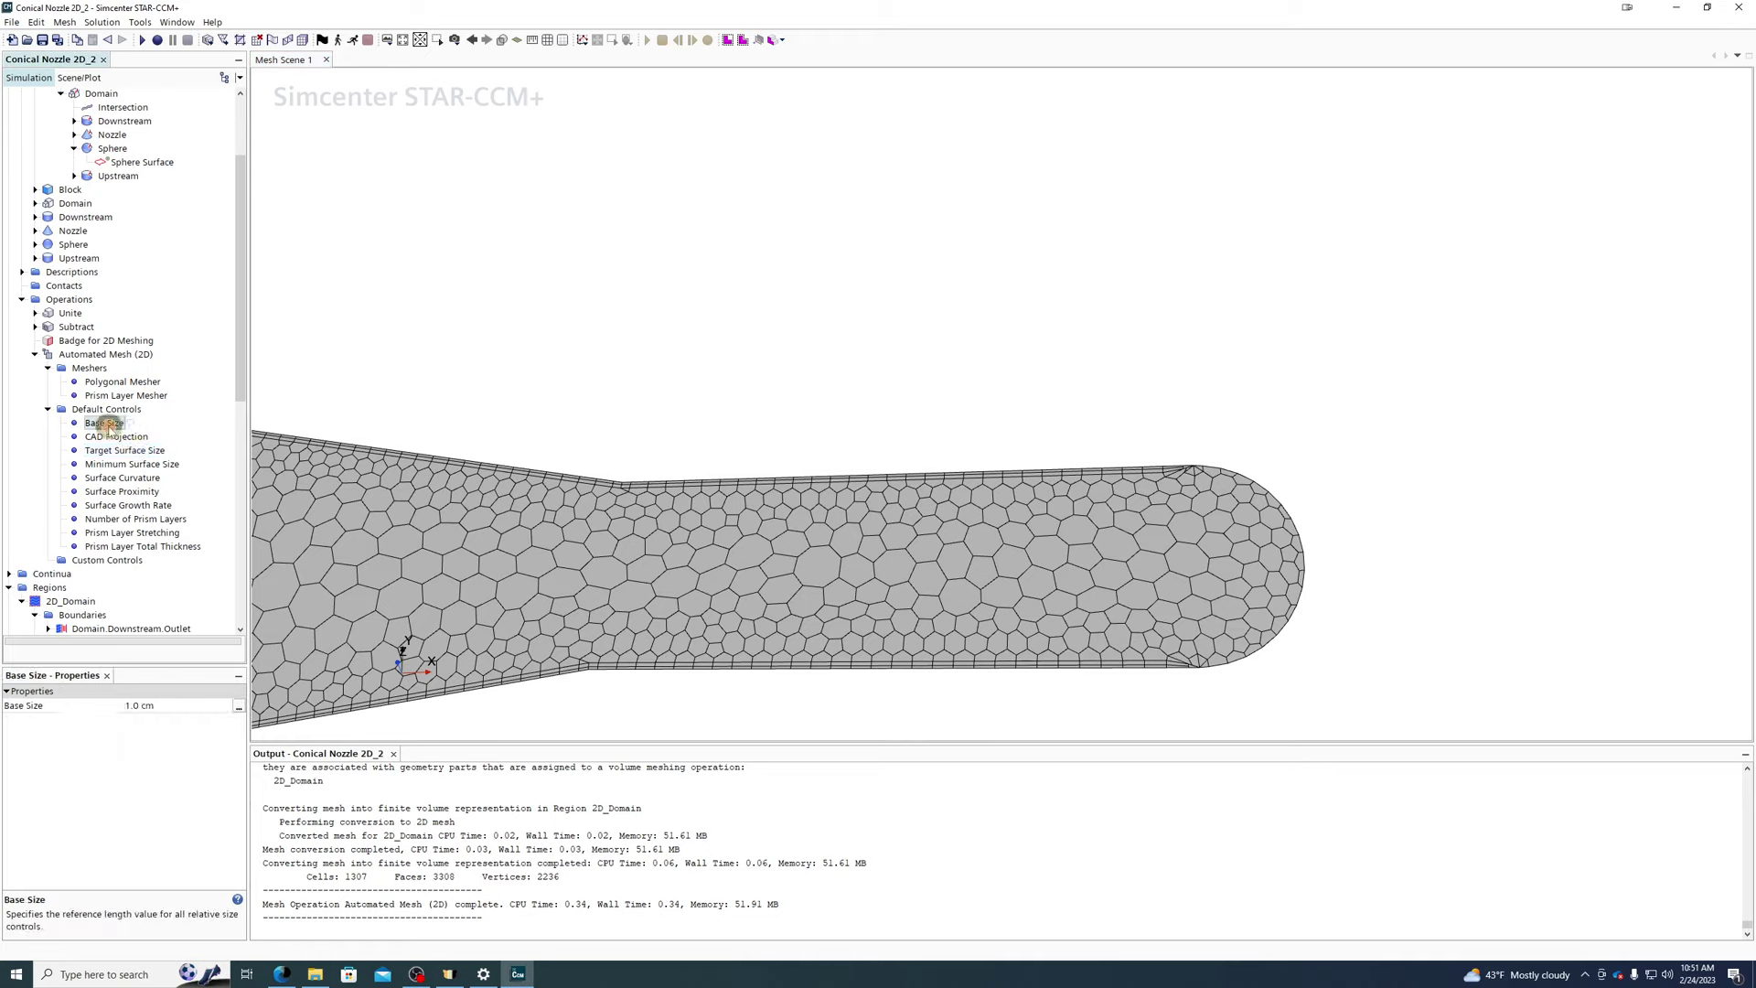
{"action": "left_click", "coordinate": [165, 705]}
{"action": "type", "text": "0.0"}
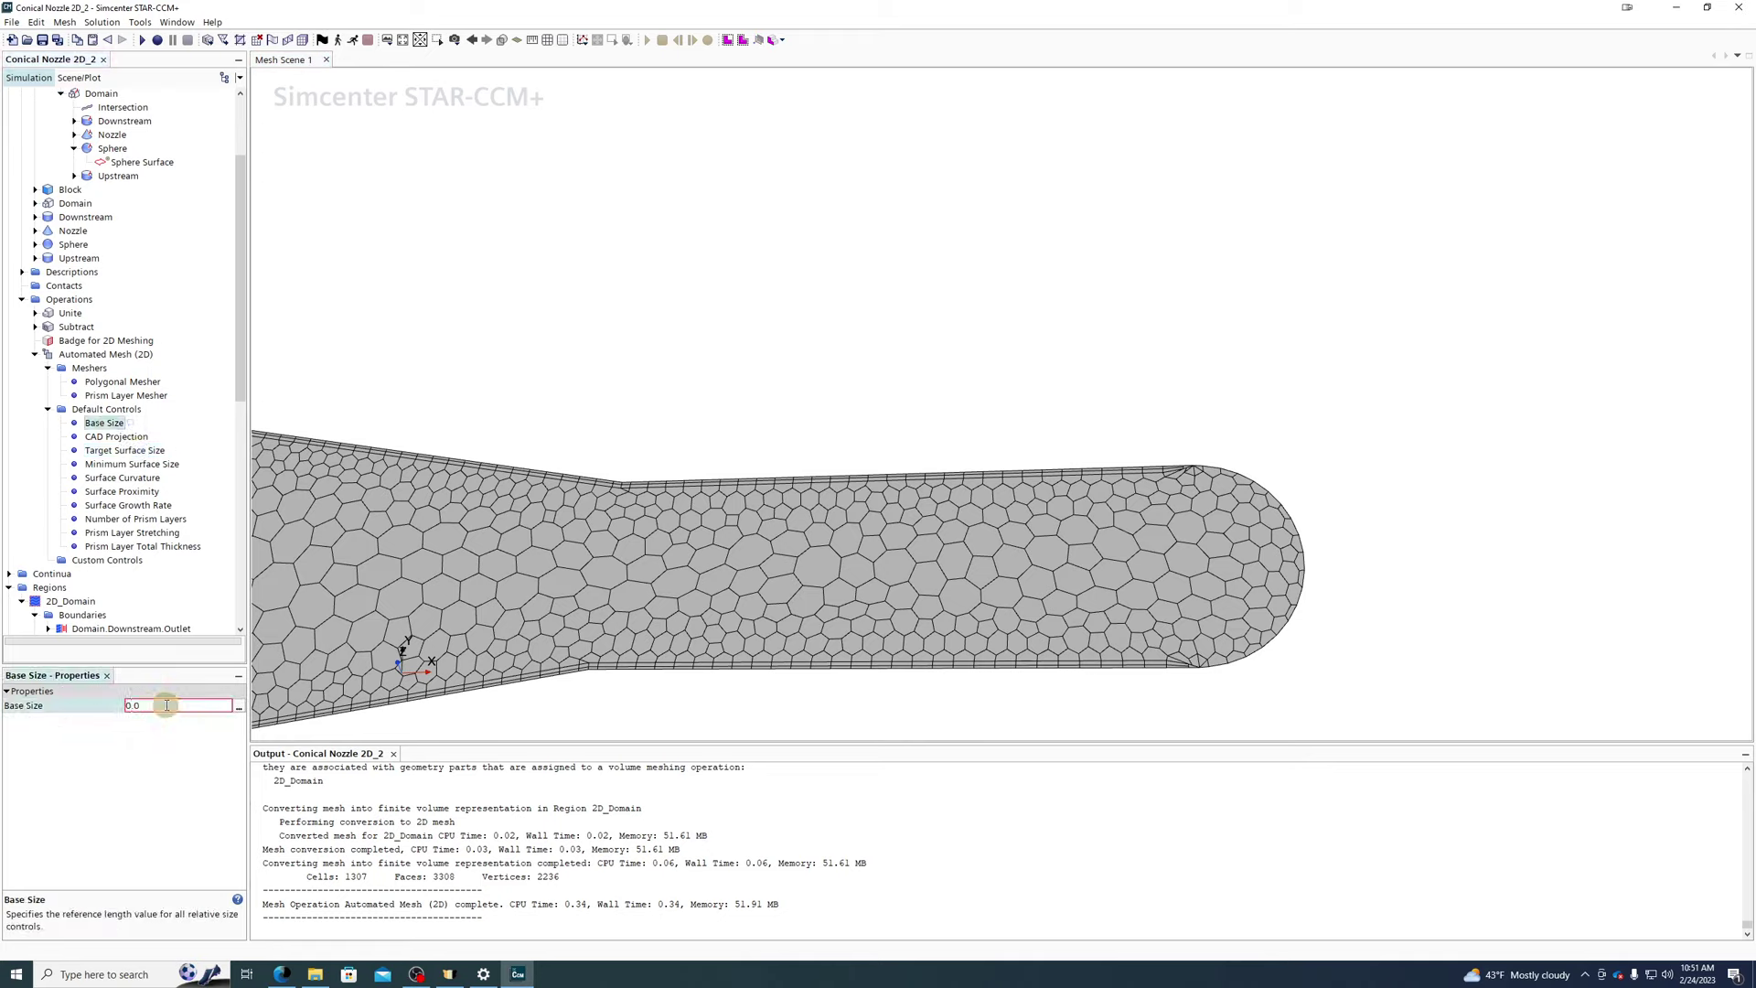
{"action": "type", "text": "5"}
{"action": "key", "text": "Return"}
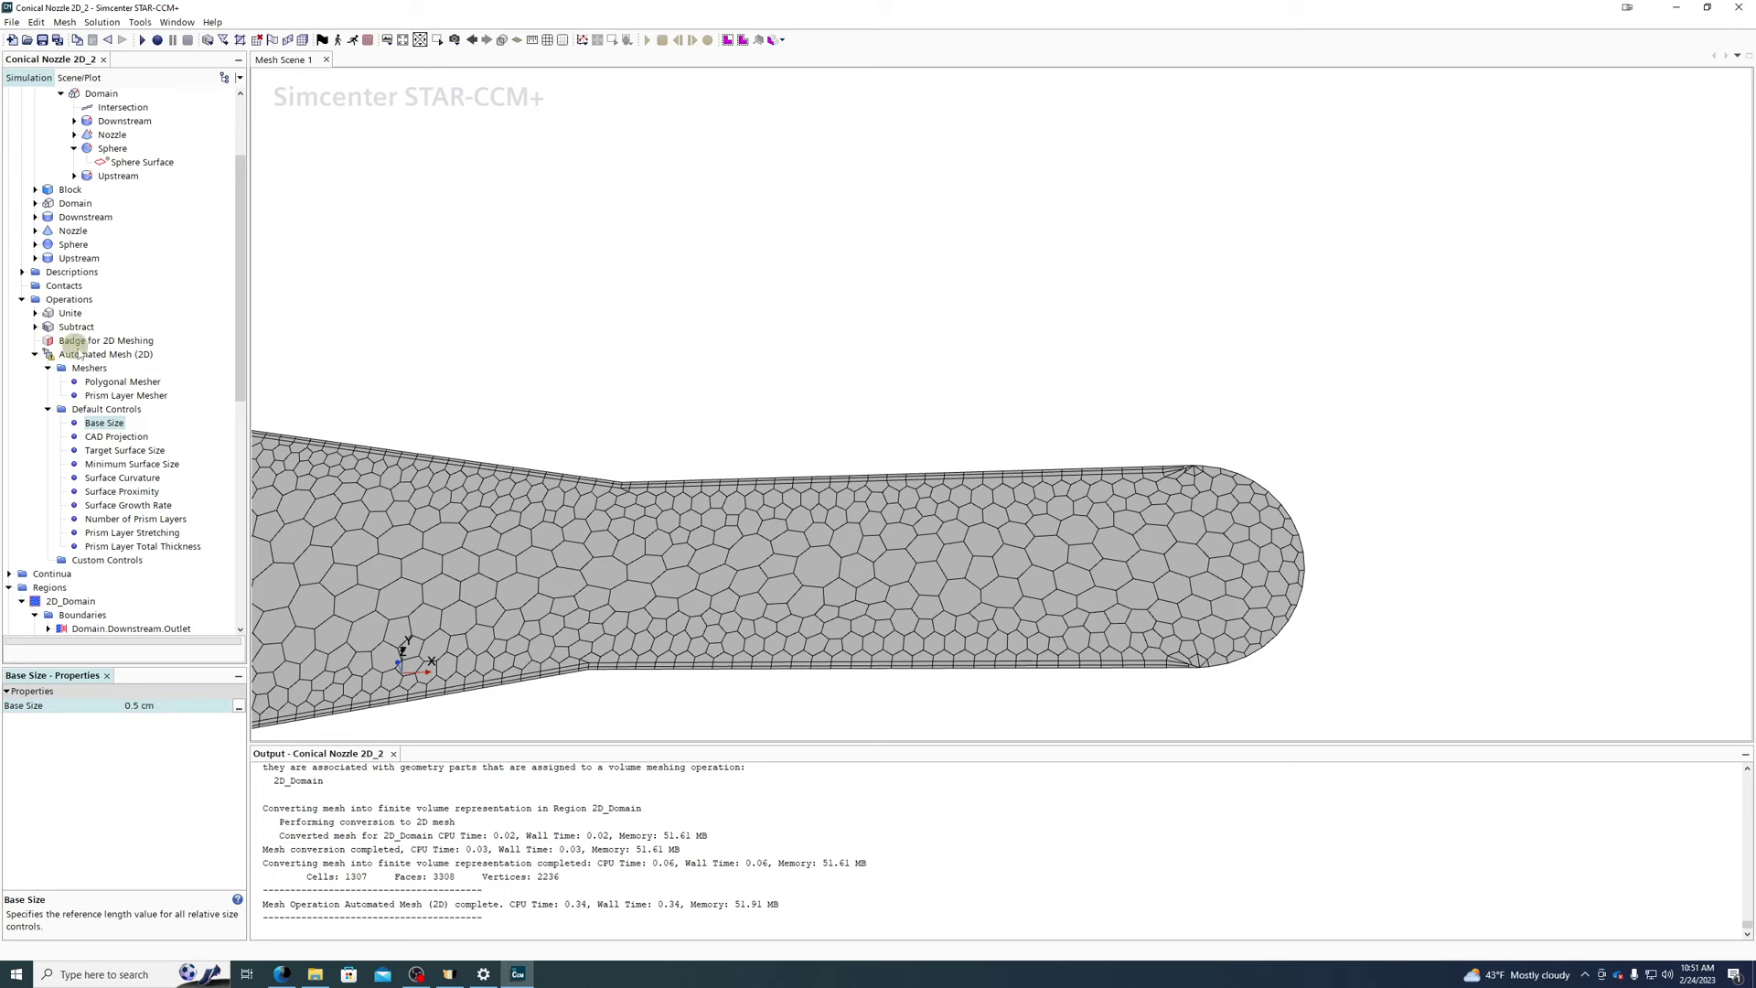
{"action": "right_click", "coordinate": [80, 354]}
{"action": "left_click", "coordinate": [302, 363]}
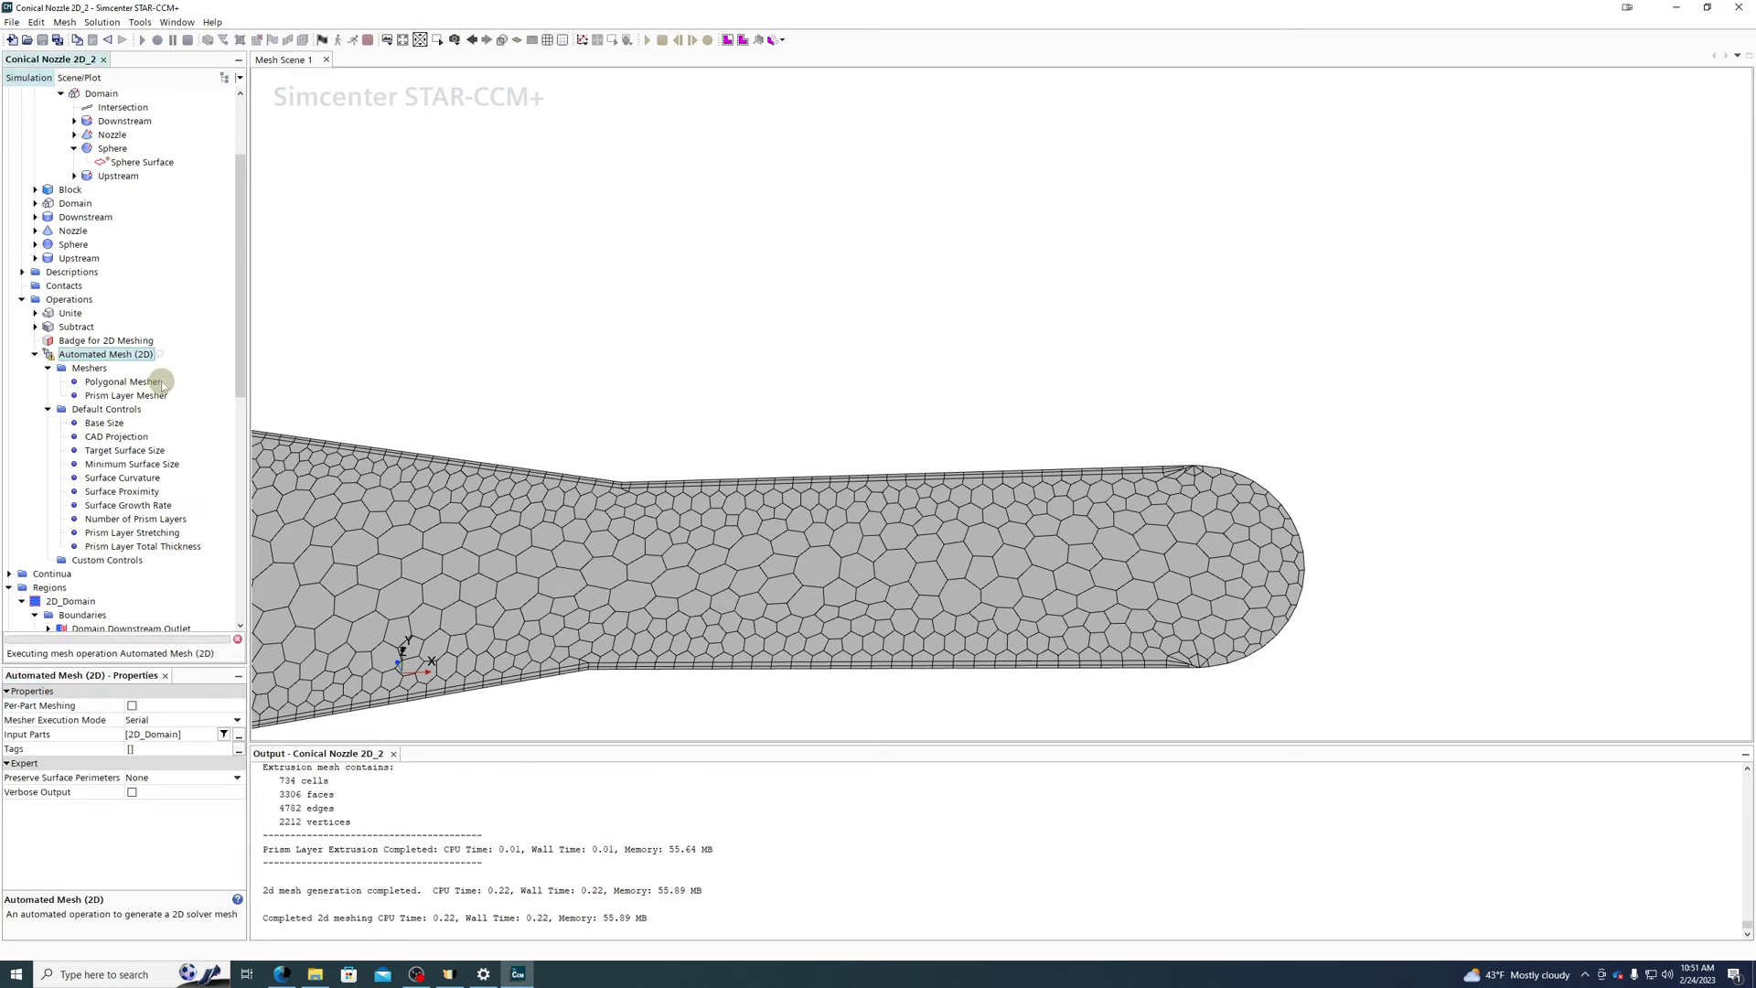
- Align the view to the 2D_Domain surface normal and examine the refined mesh around the rounded outlet end
{"action": "scroll", "coordinate": [1308, 549], "scroll_direction": "up", "scroll_amount": 2}
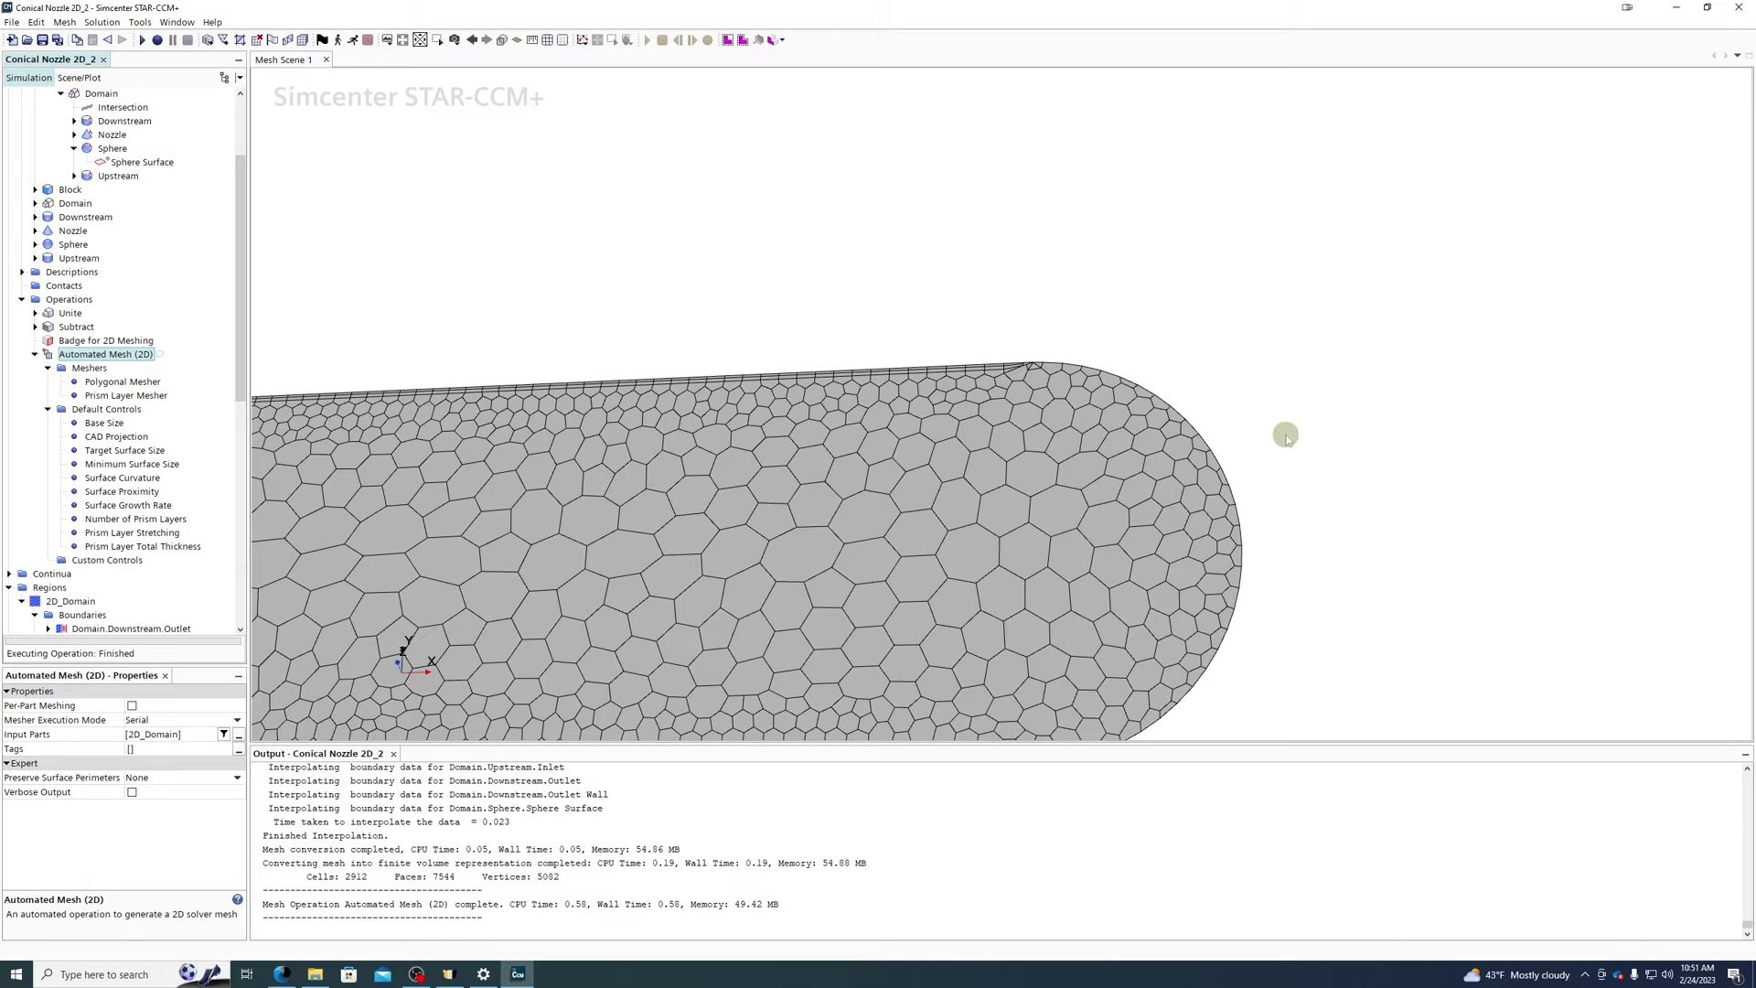
{"action": "scroll", "coordinate": [1294, 407], "scroll_direction": "up", "scroll_amount": 2}
{"action": "left_click_drag", "start_coordinate": [1302, 401], "coordinate": [1292, 443]}
{"action": "right_click_drag", "start_coordinate": [1067, 508], "coordinate": [1149, 410]}
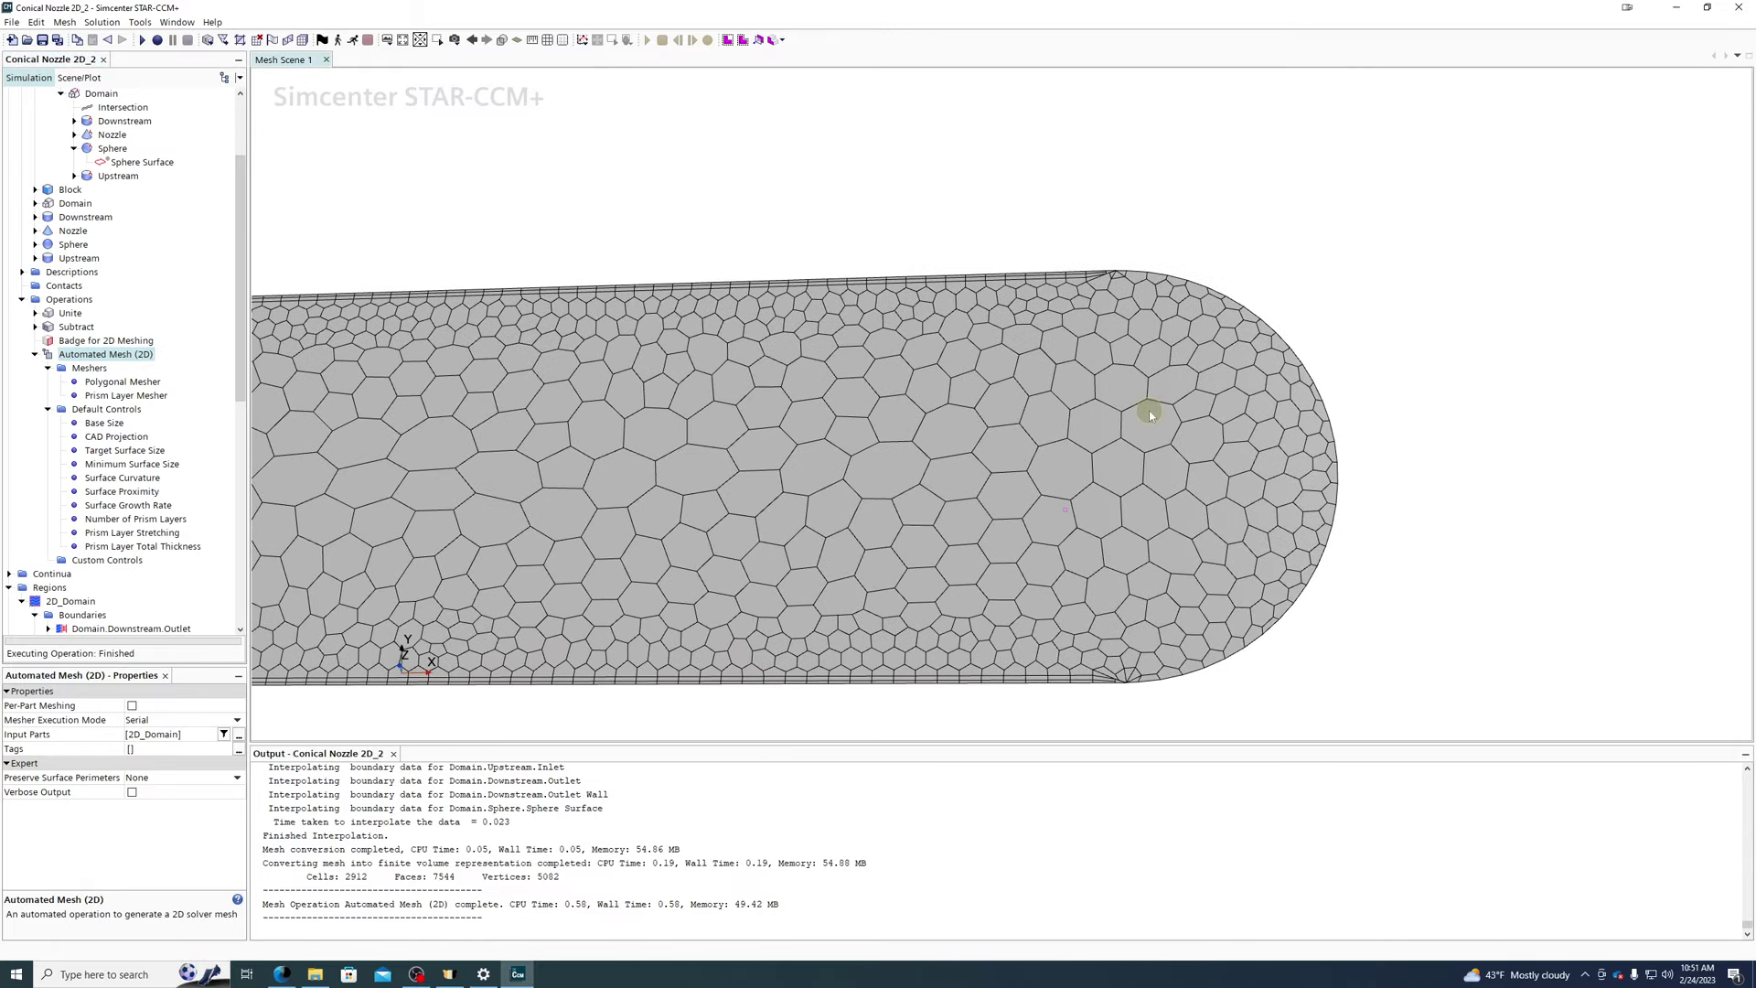
{"action": "left_click", "coordinate": [995, 451]}
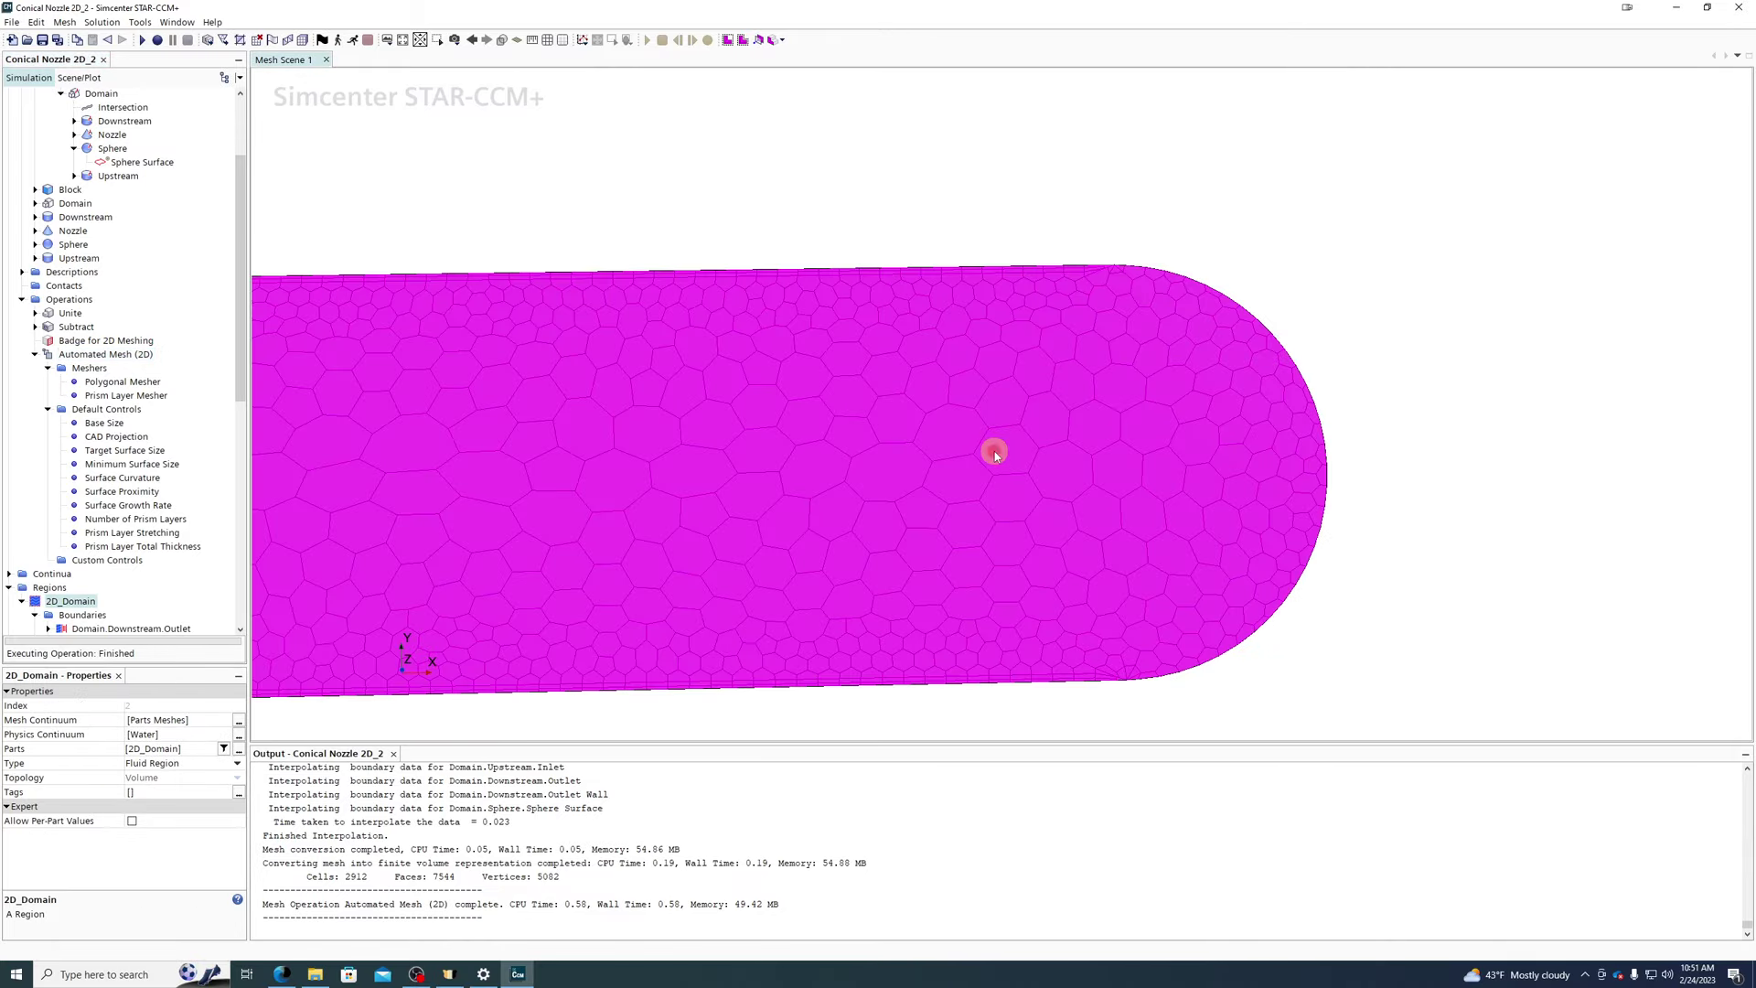
{"action": "right_click", "coordinate": [995, 453]}
{"action": "left_click", "coordinate": [1045, 537]}
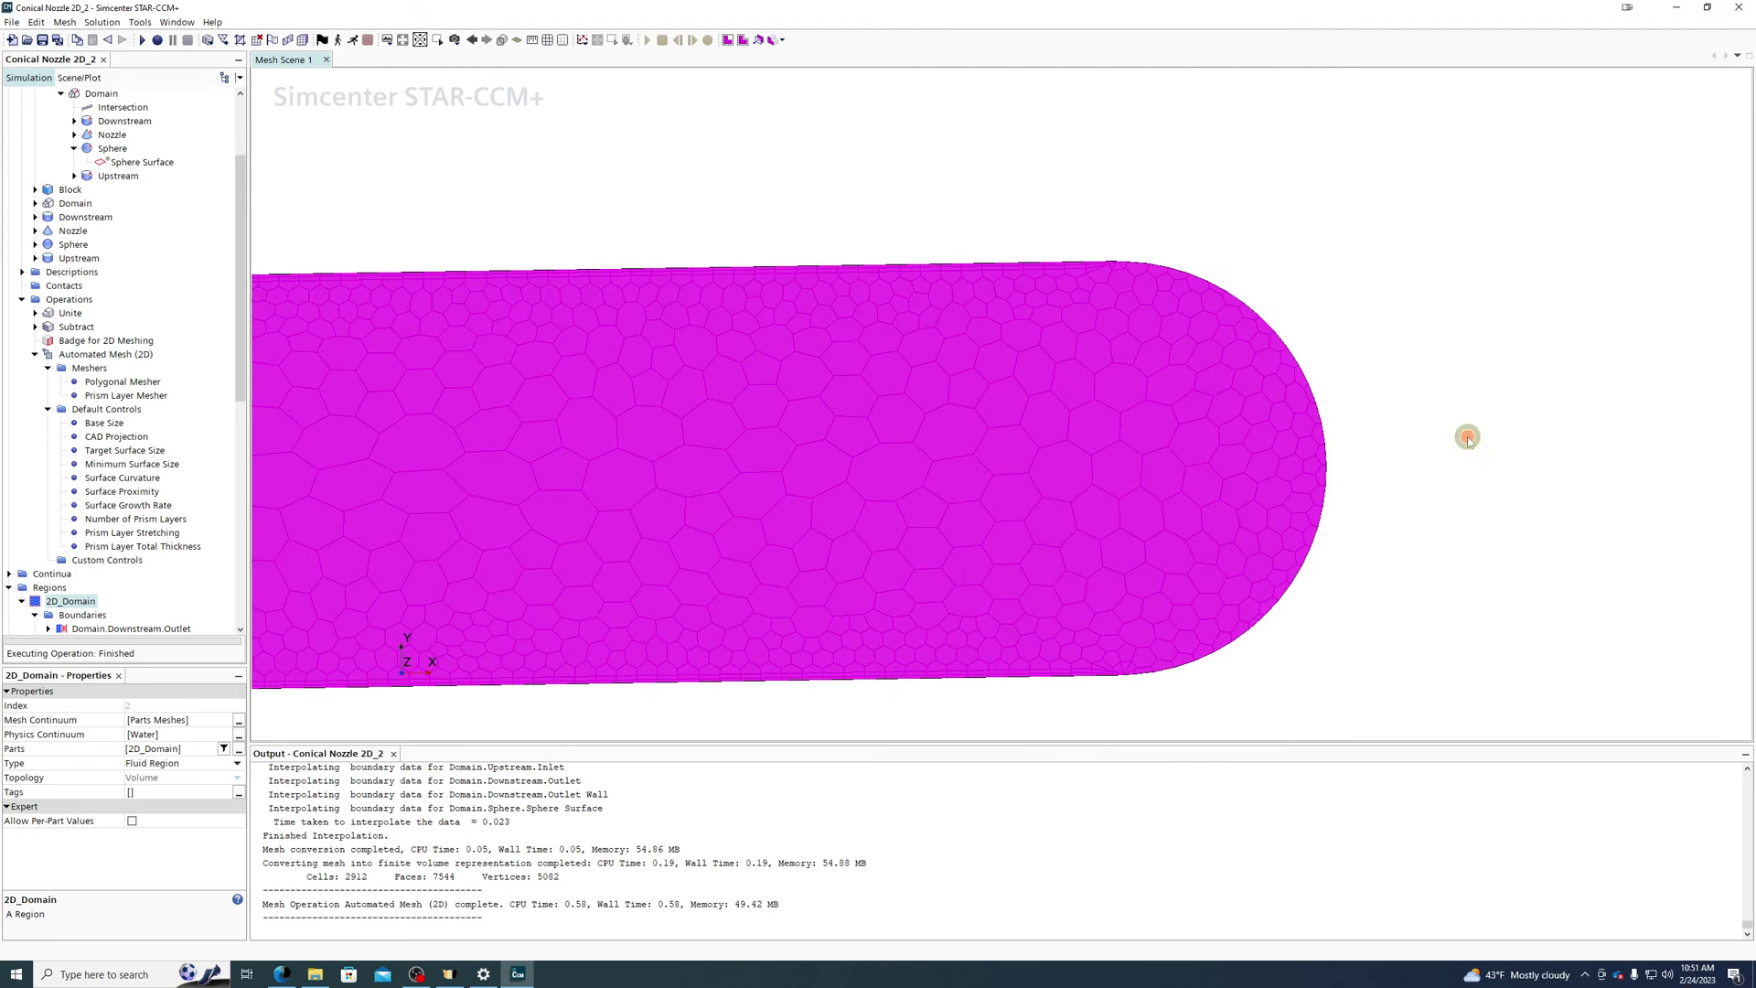
{"action": "left_click", "coordinate": [1468, 436]}
- Set the Surface Curvature control's # Pts/circle to 72 and execute the Automated Mesh (2D) operation
{"action": "scroll", "coordinate": [115, 362], "scroll_direction": "up", "scroll_amount": 4}
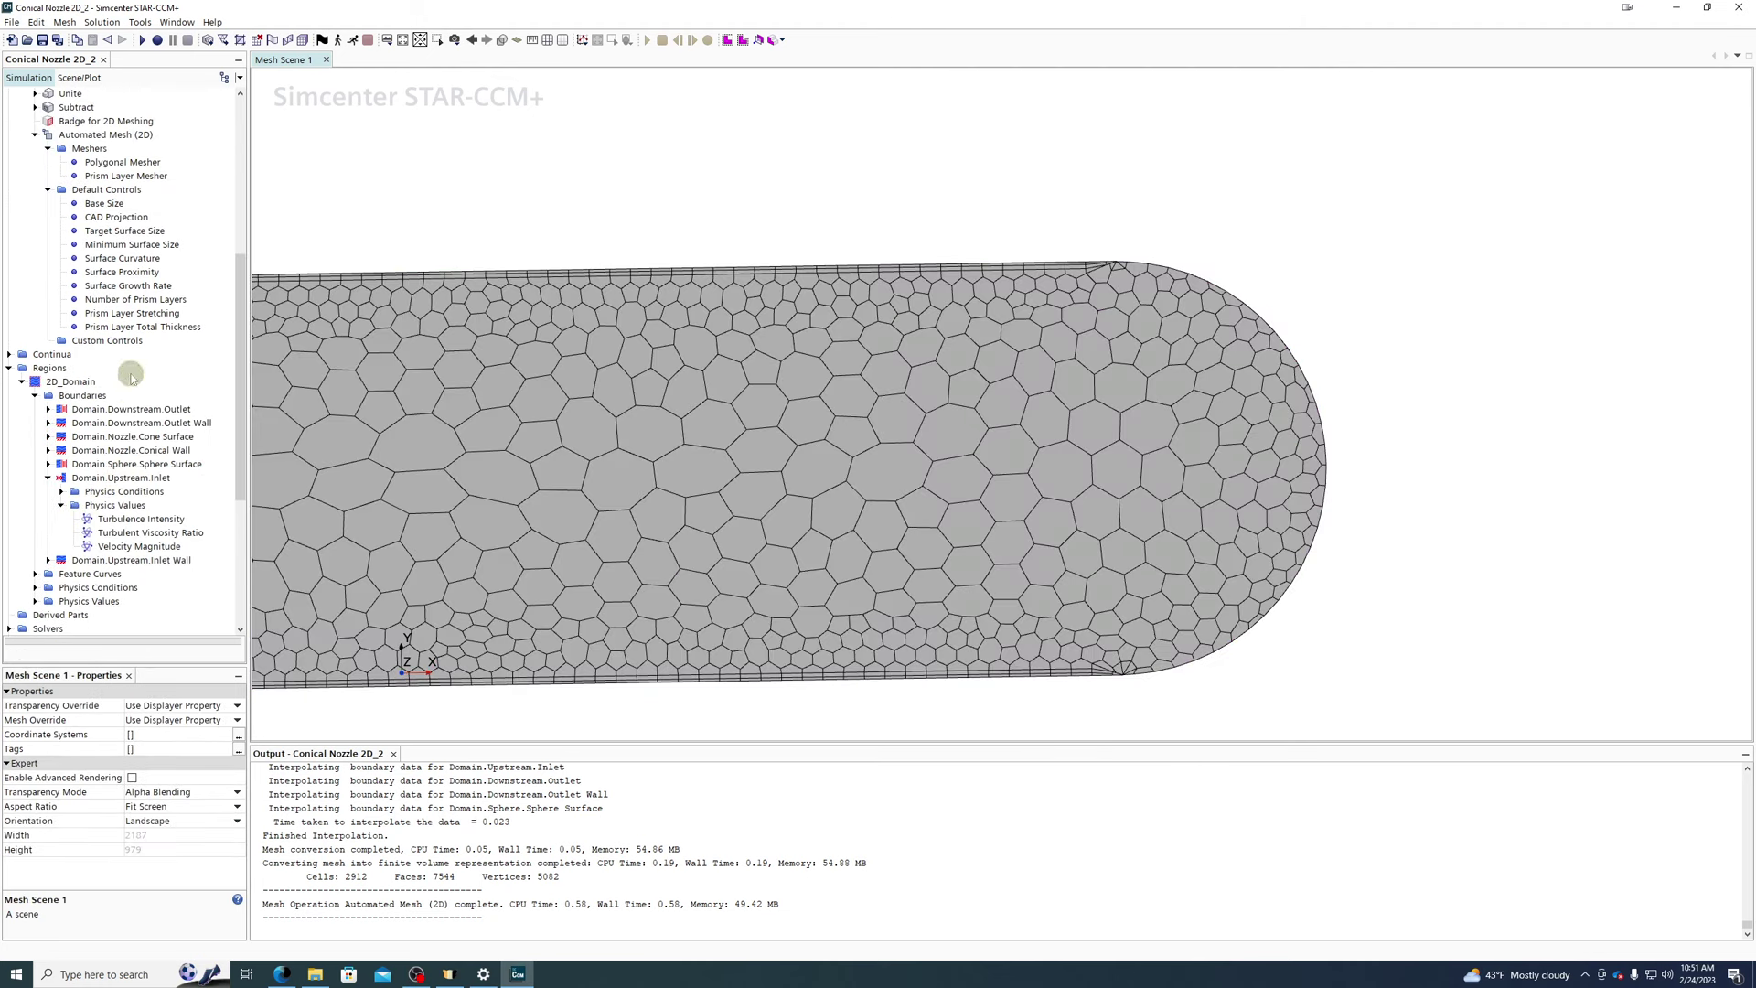
{"action": "left_click", "coordinate": [120, 301]}
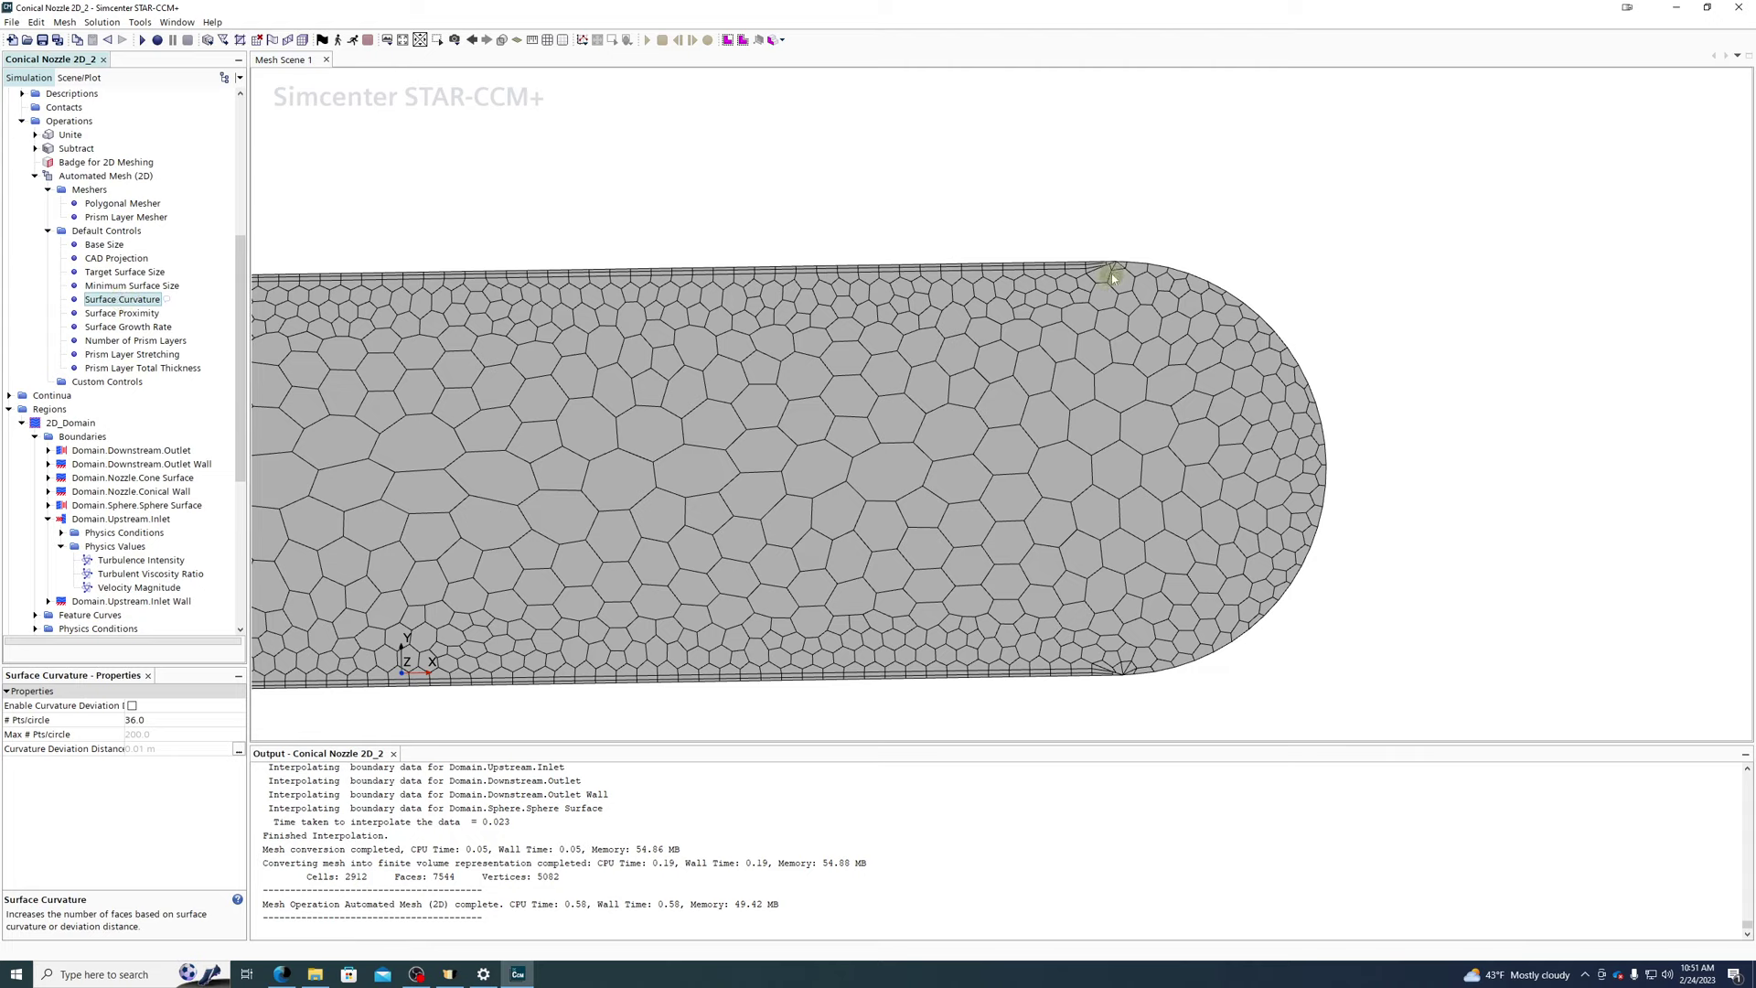
{"action": "left_click", "coordinate": [1371, 430]}
{"action": "left_click", "coordinate": [161, 719]}
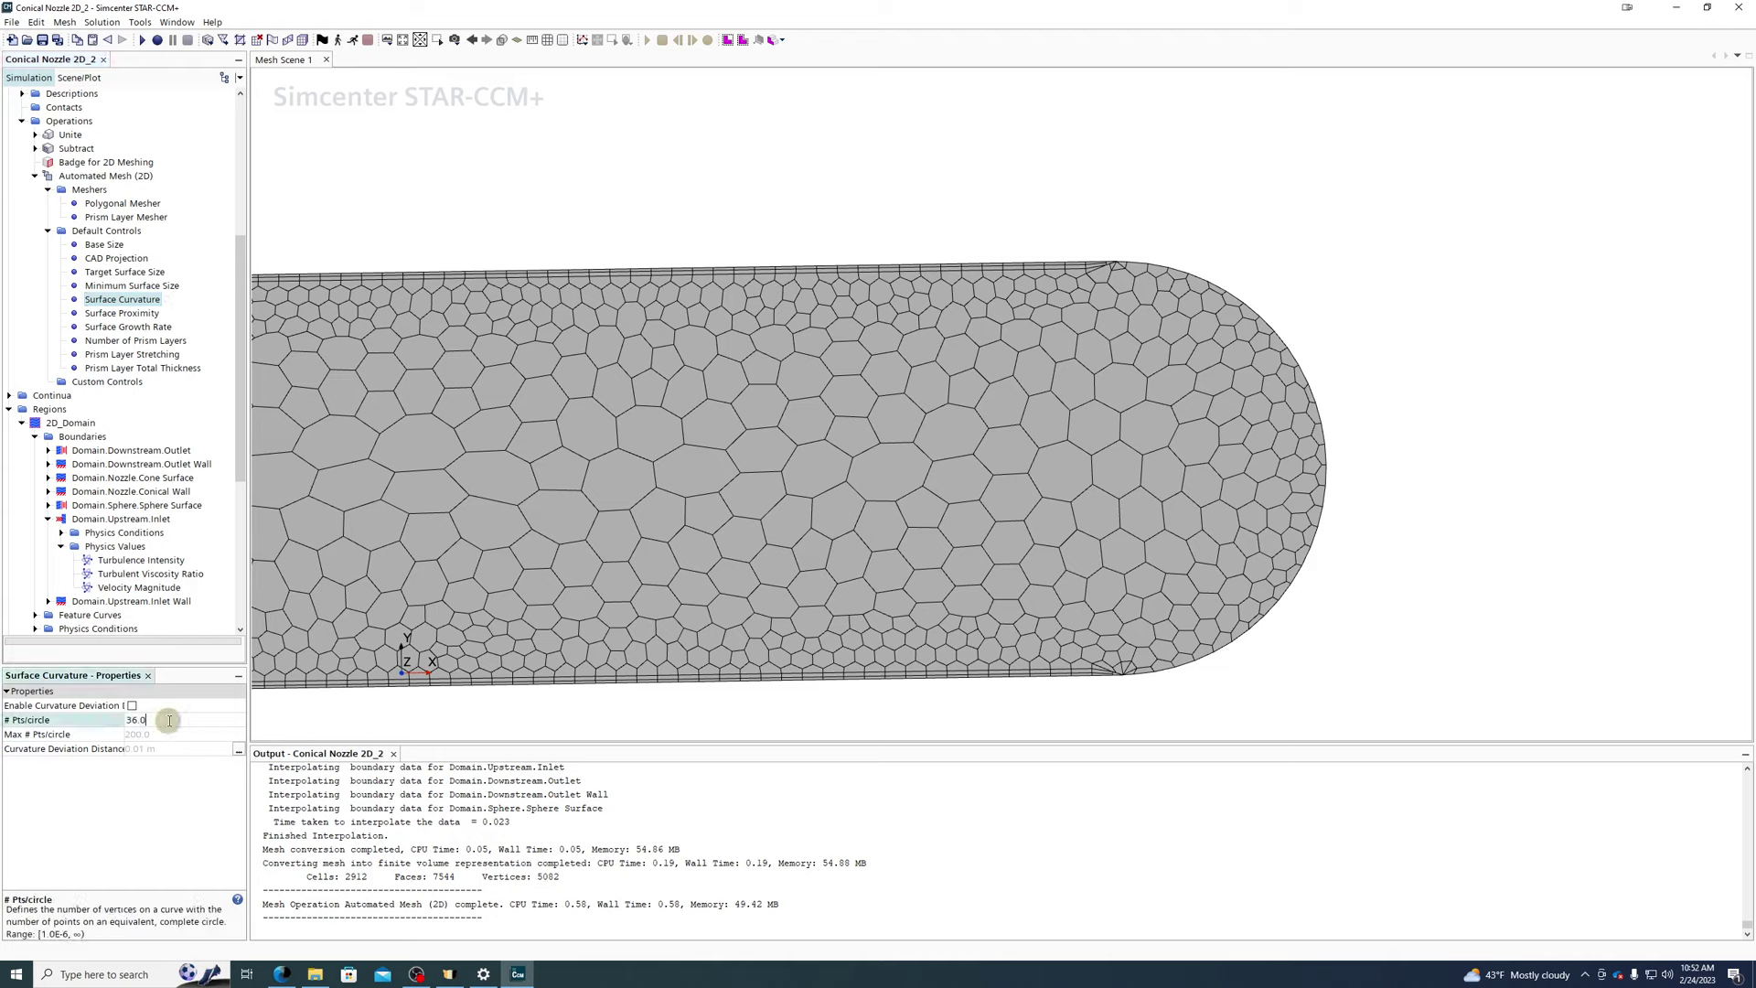
{"action": "left_click_drag", "start_coordinate": [169, 720], "coordinate": [111, 720]}
{"action": "type", "text": "72"}
{"action": "key", "text": "Return"}
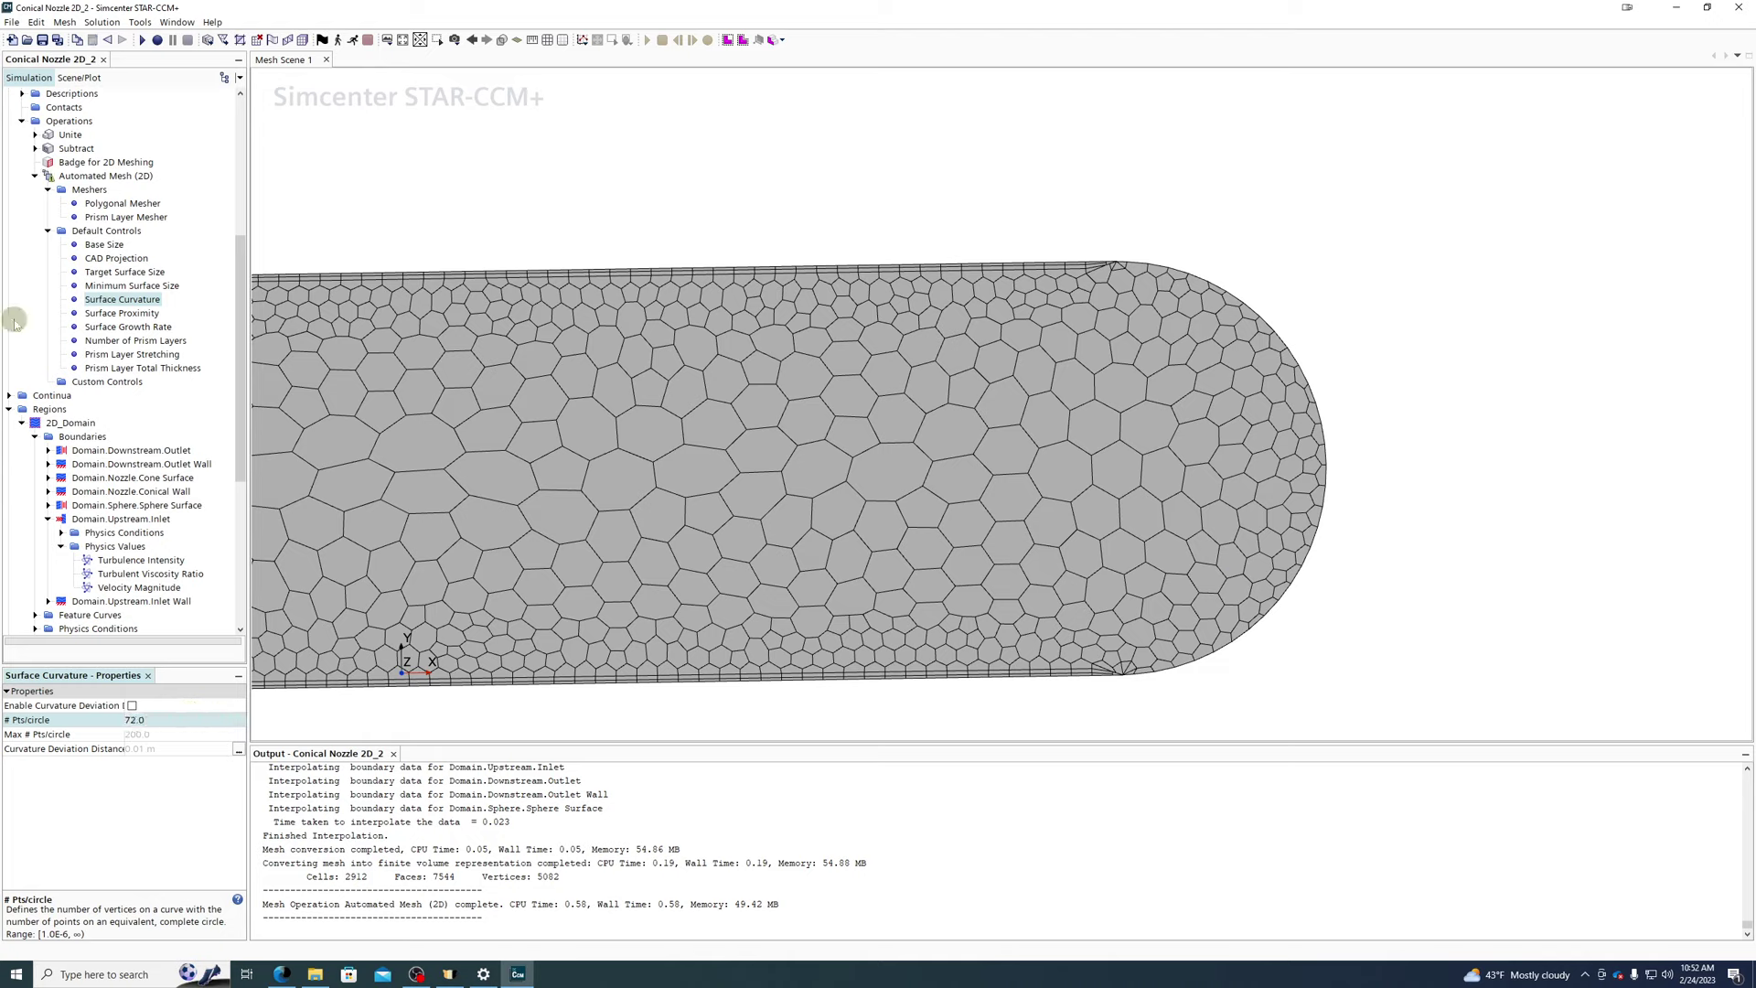
{"action": "right_click", "coordinate": [94, 174]}
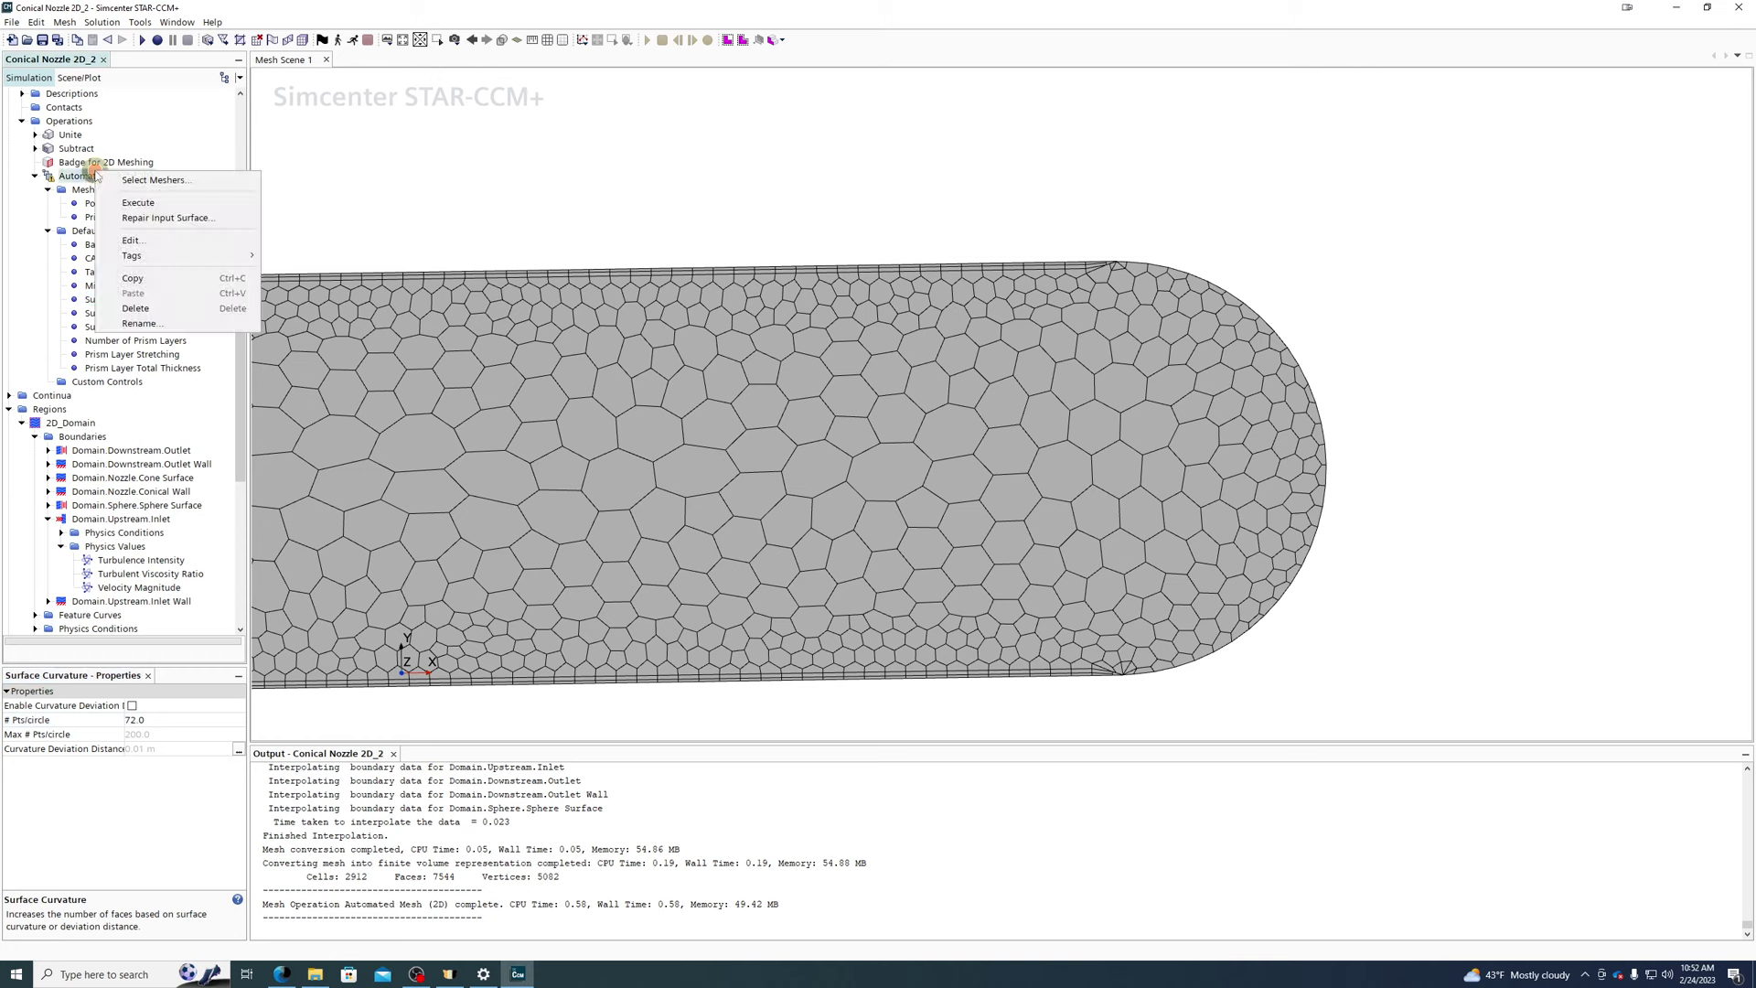
{"action": "left_click", "coordinate": [176, 203]}
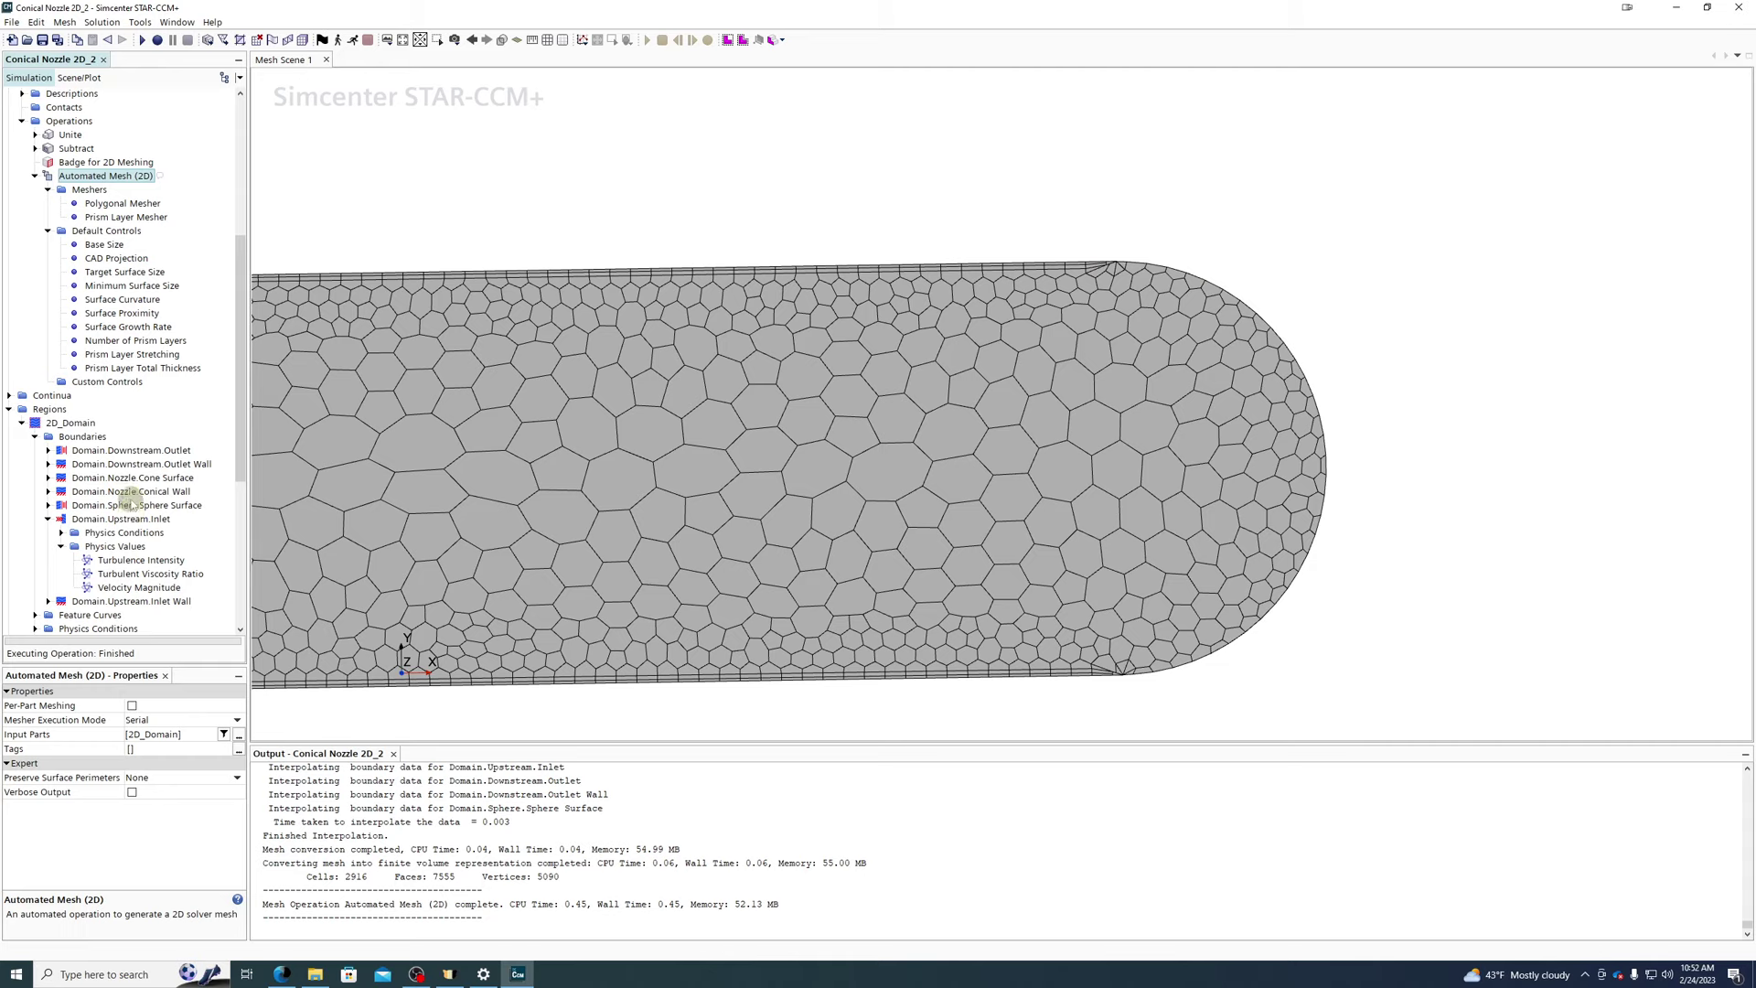
- Raise the Surface Curvature control's # Pts/circle to 144 and regenerate the 2D mesh
{"action": "left_click", "coordinate": [128, 299]}
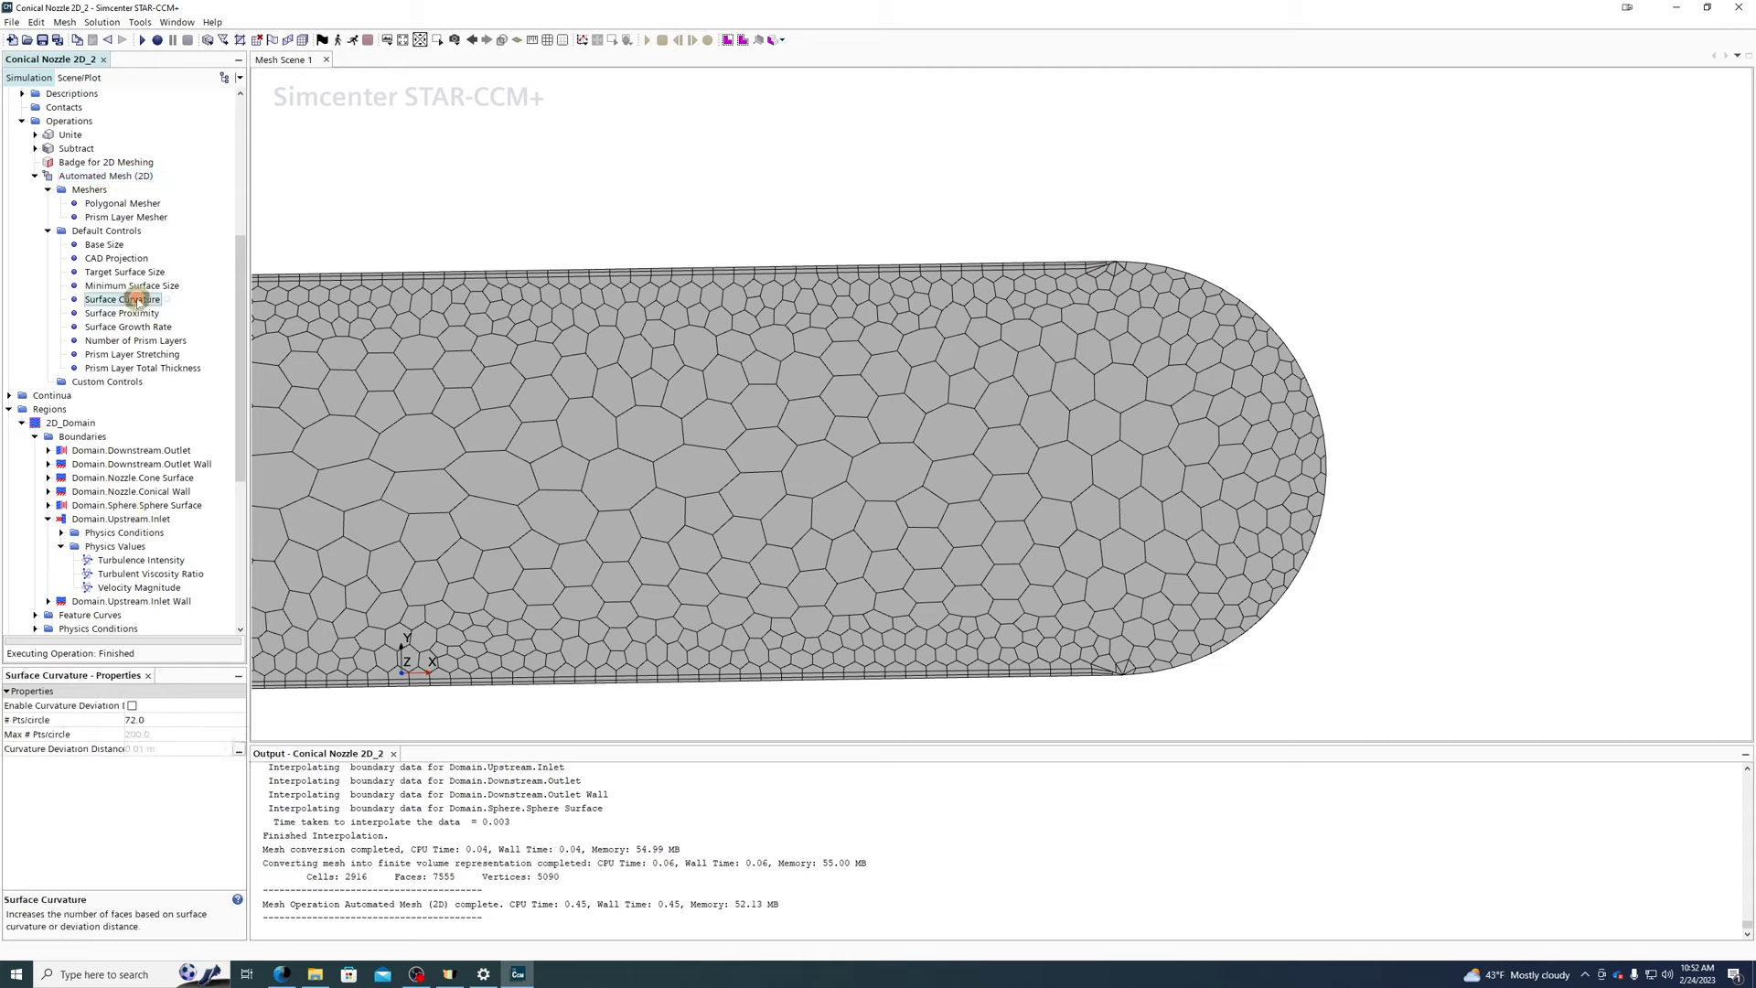
{"action": "left_click", "coordinate": [143, 720]}
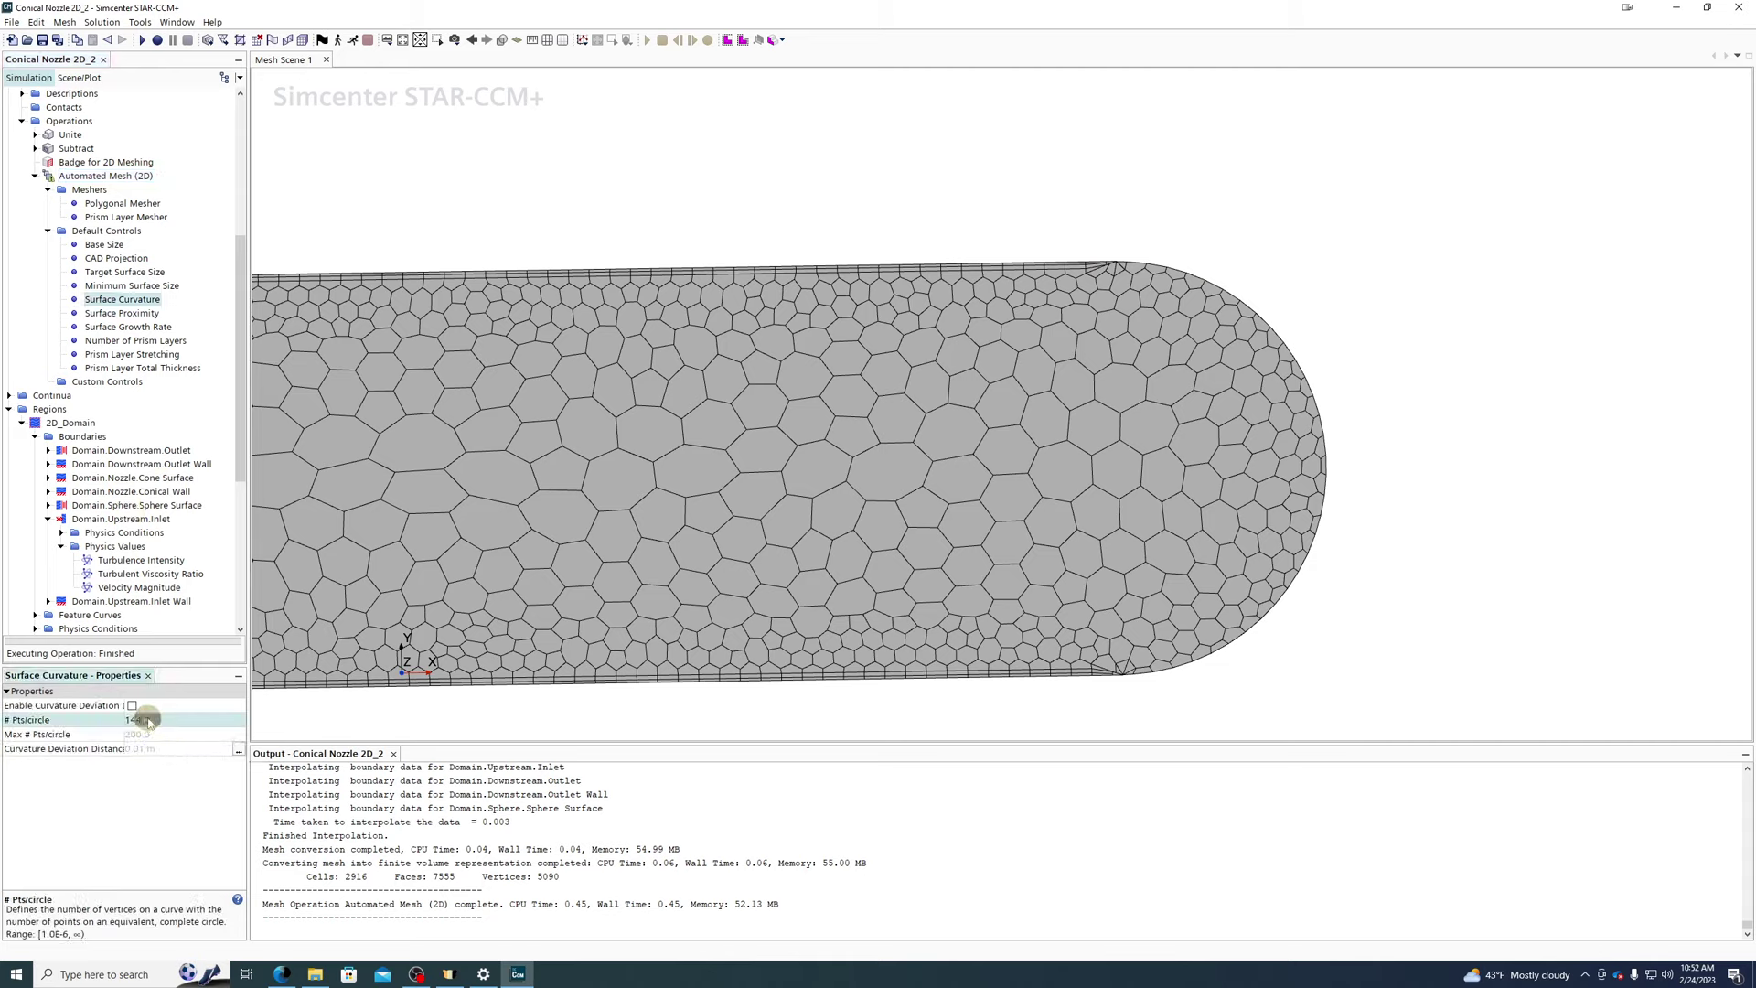
{"action": "right_click", "coordinate": [99, 180]}
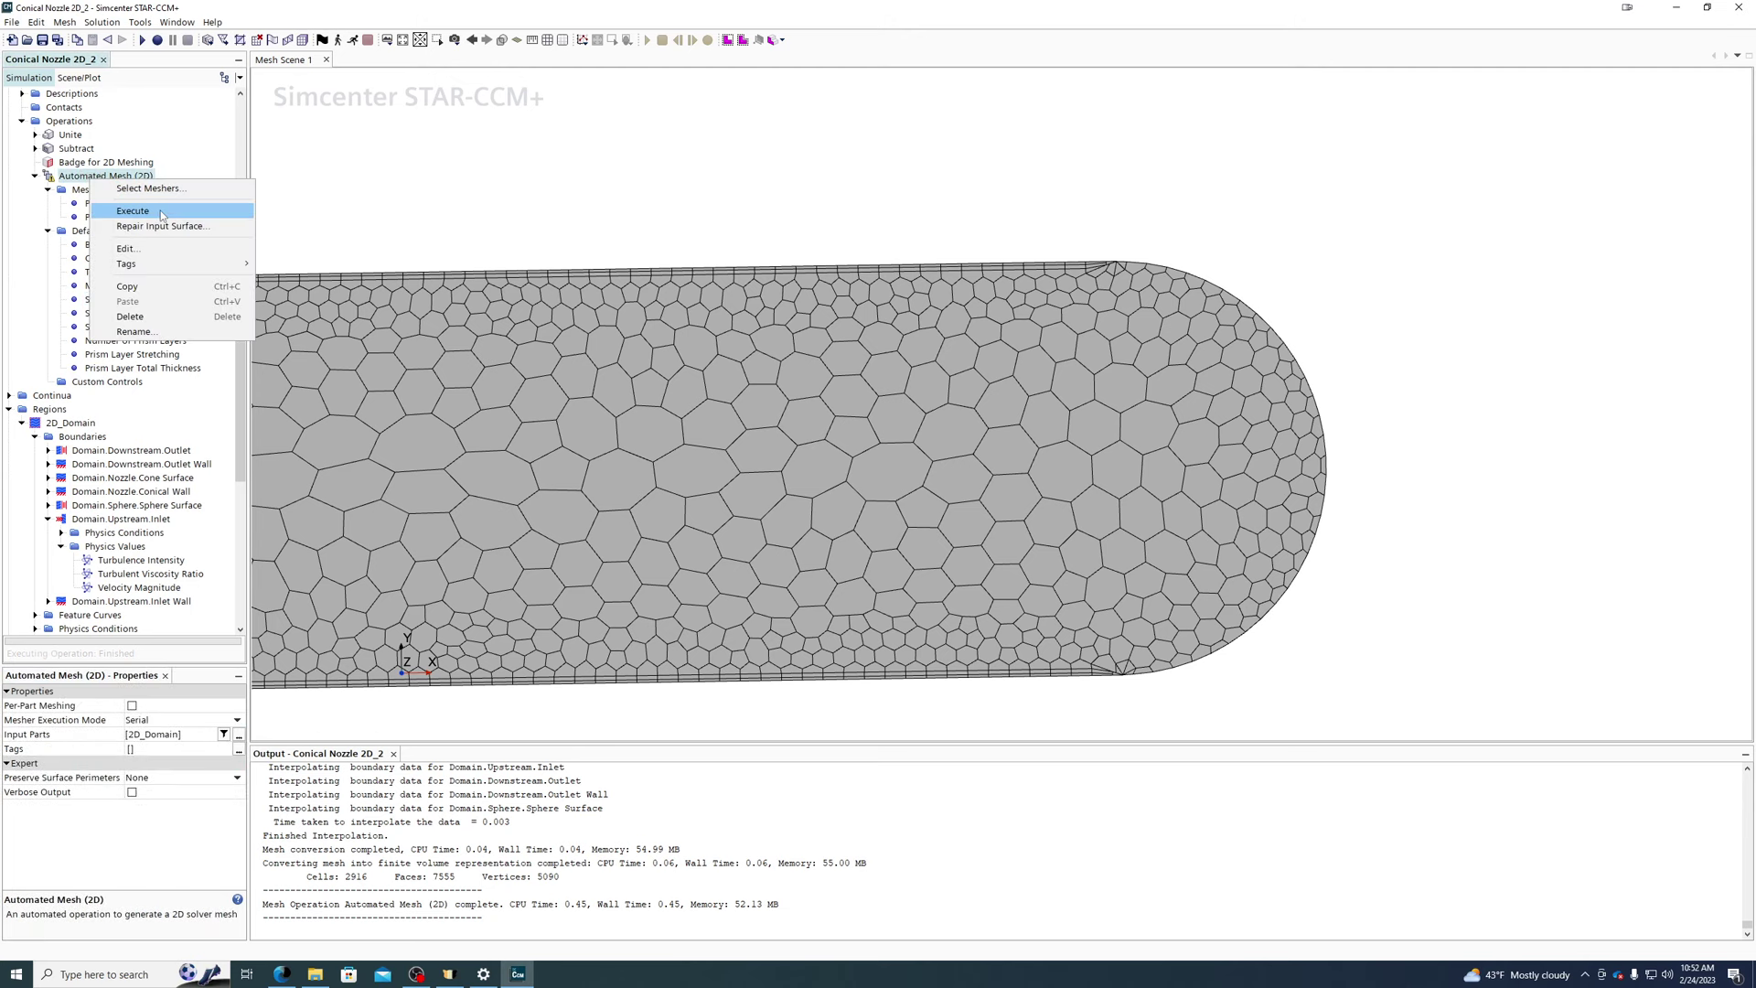
{"action": "left_click", "coordinate": [133, 210]}
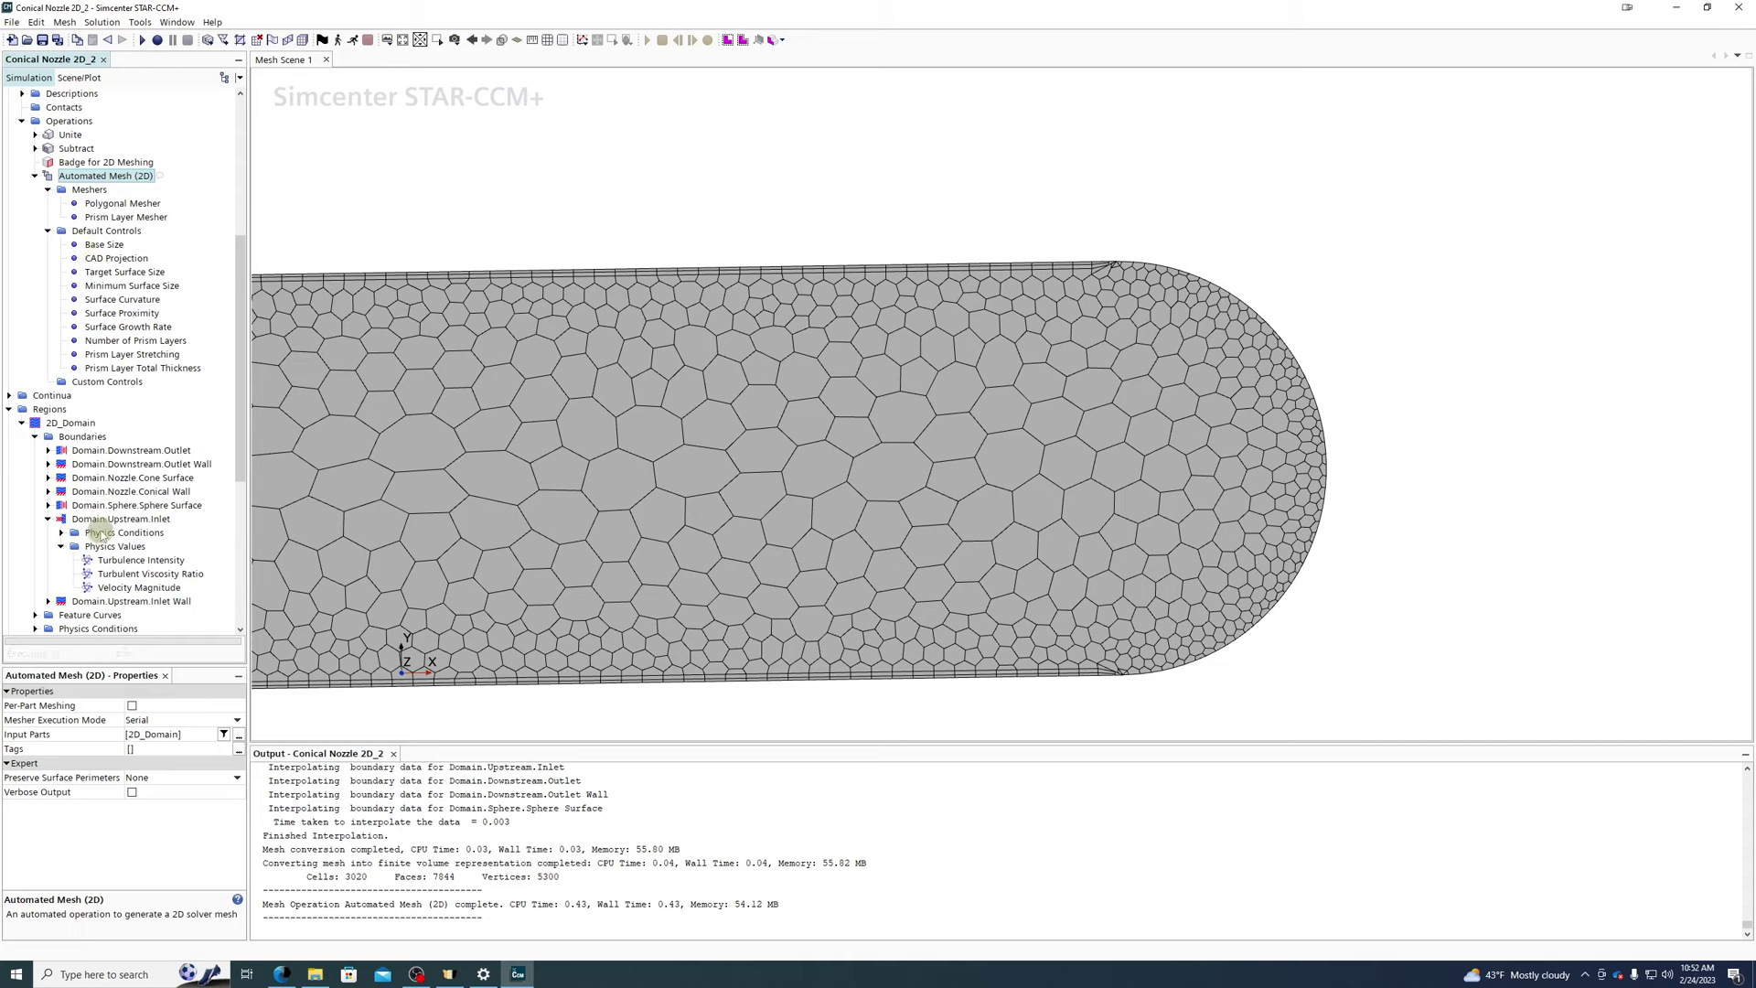
- Restore the Surface Curvature control's # Pts/circle to 36 and execute the Automated Mesh (2D) operation again
{"action": "left_click", "coordinate": [122, 299]}
{"action": "left_click", "coordinate": [152, 719]}
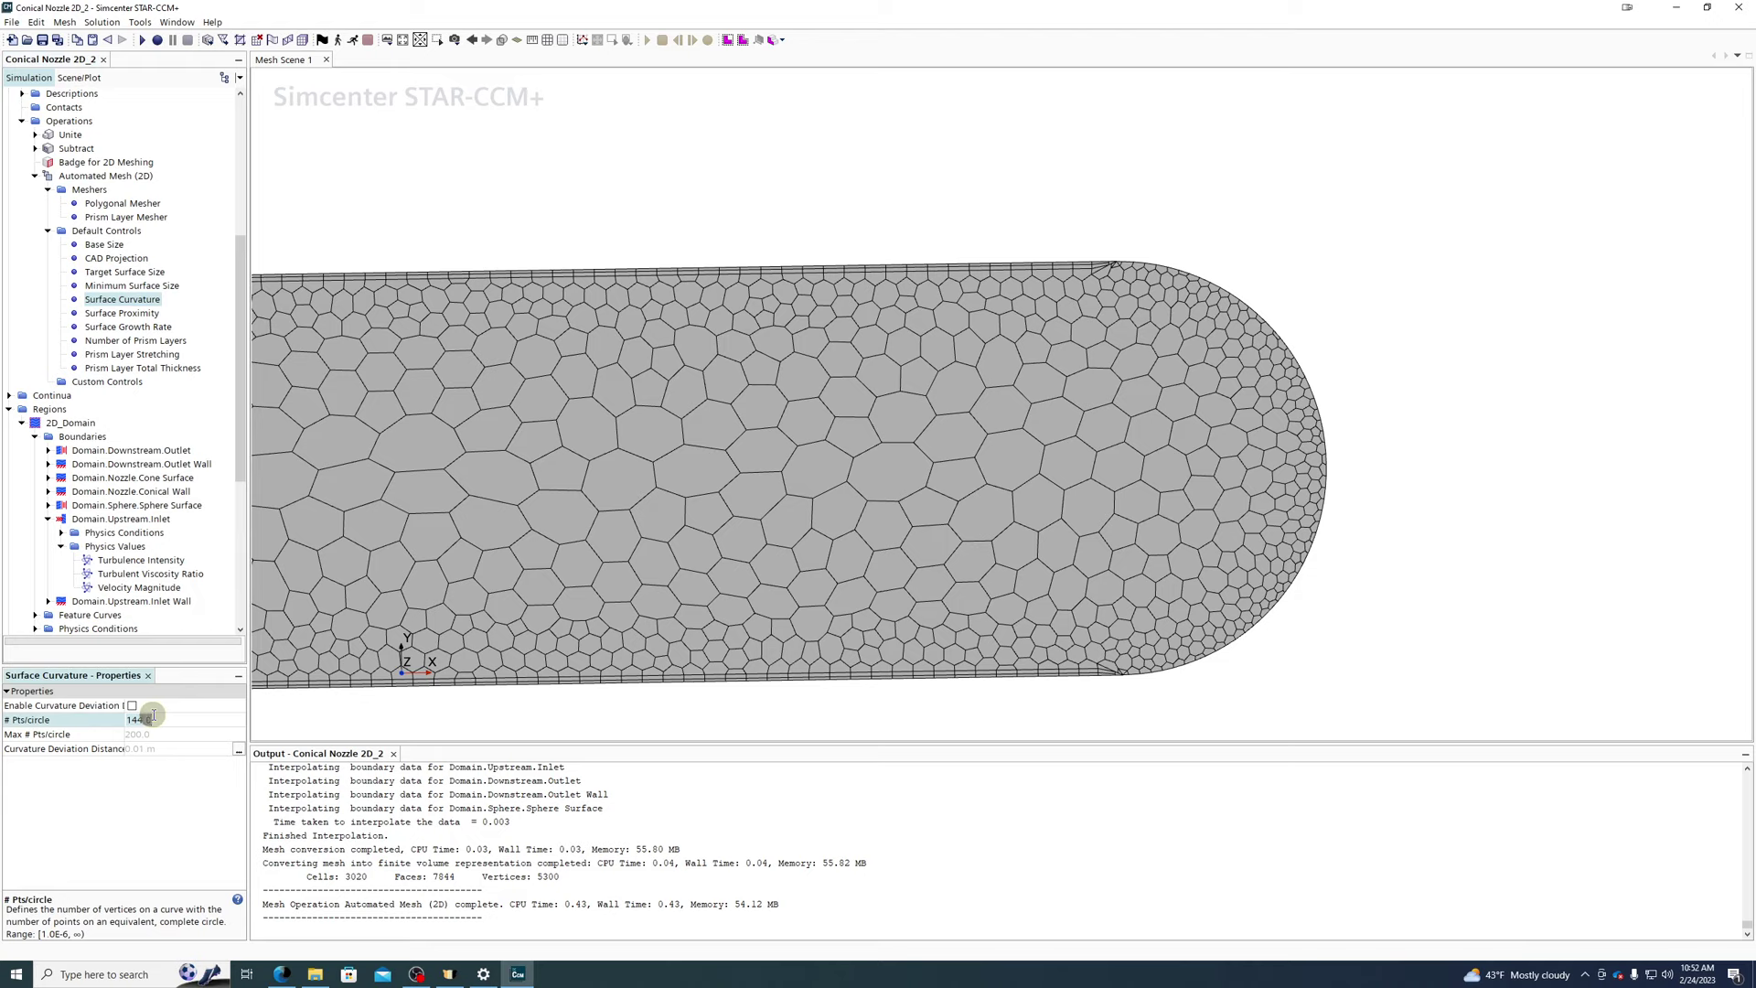
{"action": "key", "text": "Return"}
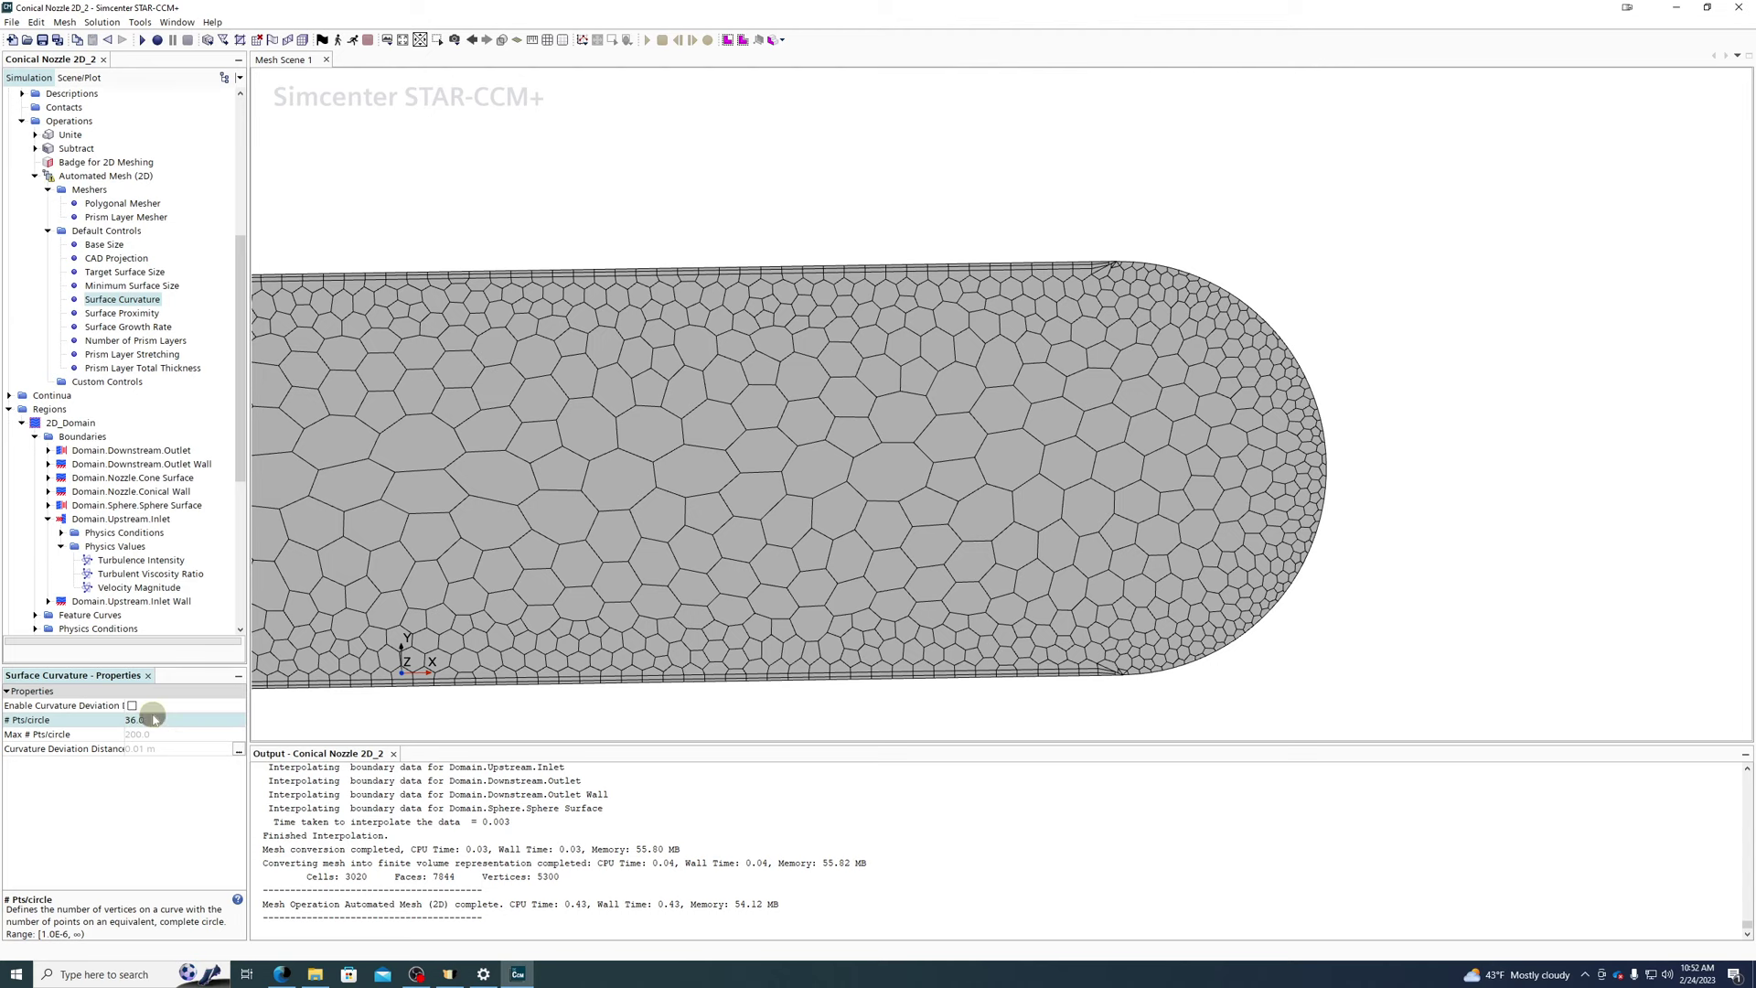
{"action": "right_click", "coordinate": [87, 176]}
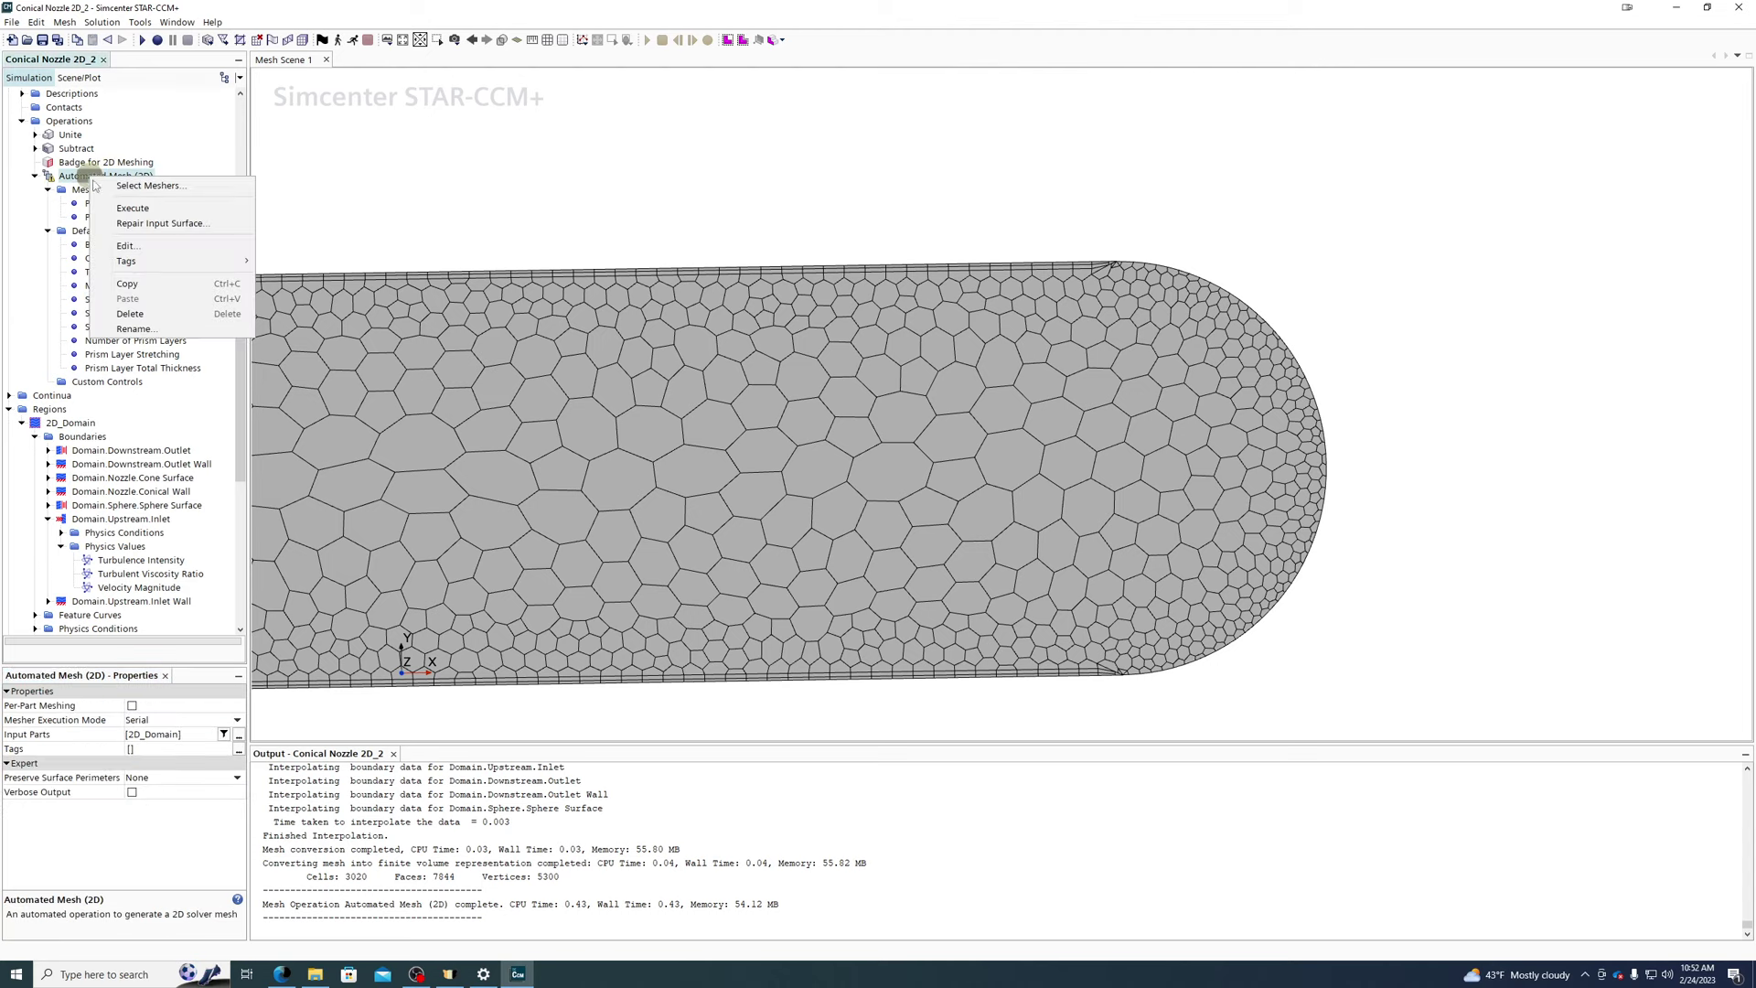
{"action": "left_click", "coordinate": [128, 211]}
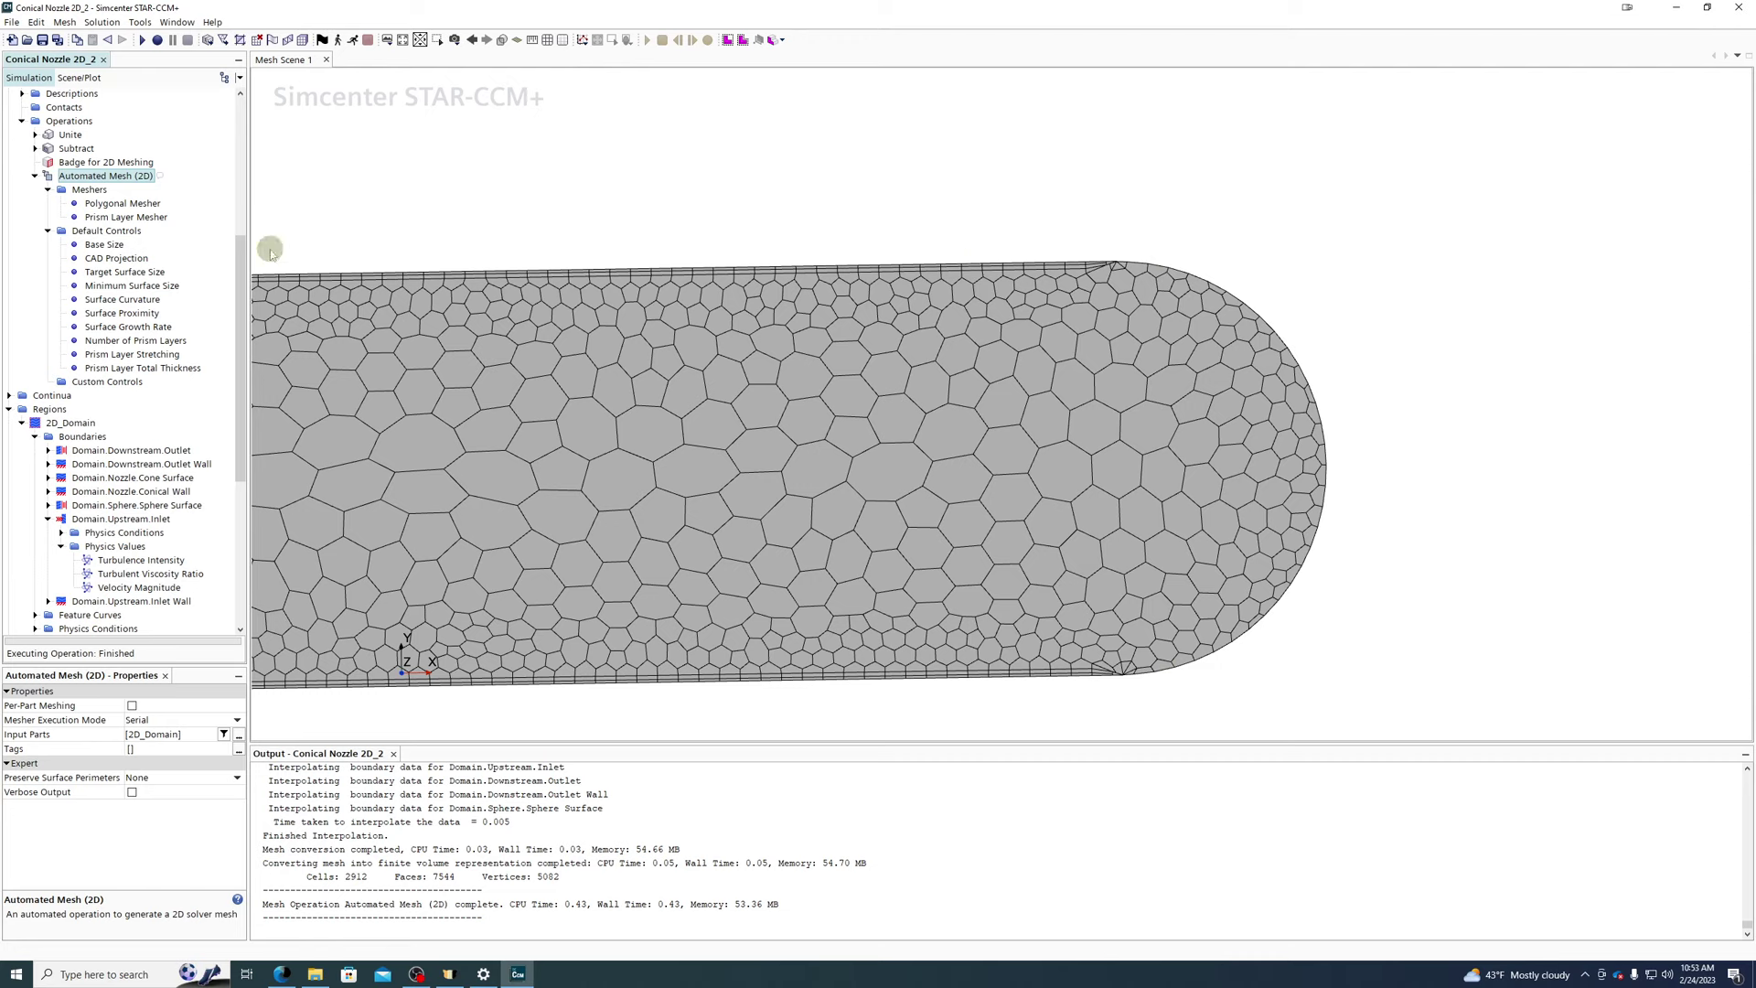
- Enable Curvature Deviation Distance for the Surface Curvature control, inspect its distance setting, and disable the option again
{"action": "left_click", "coordinate": [121, 300]}
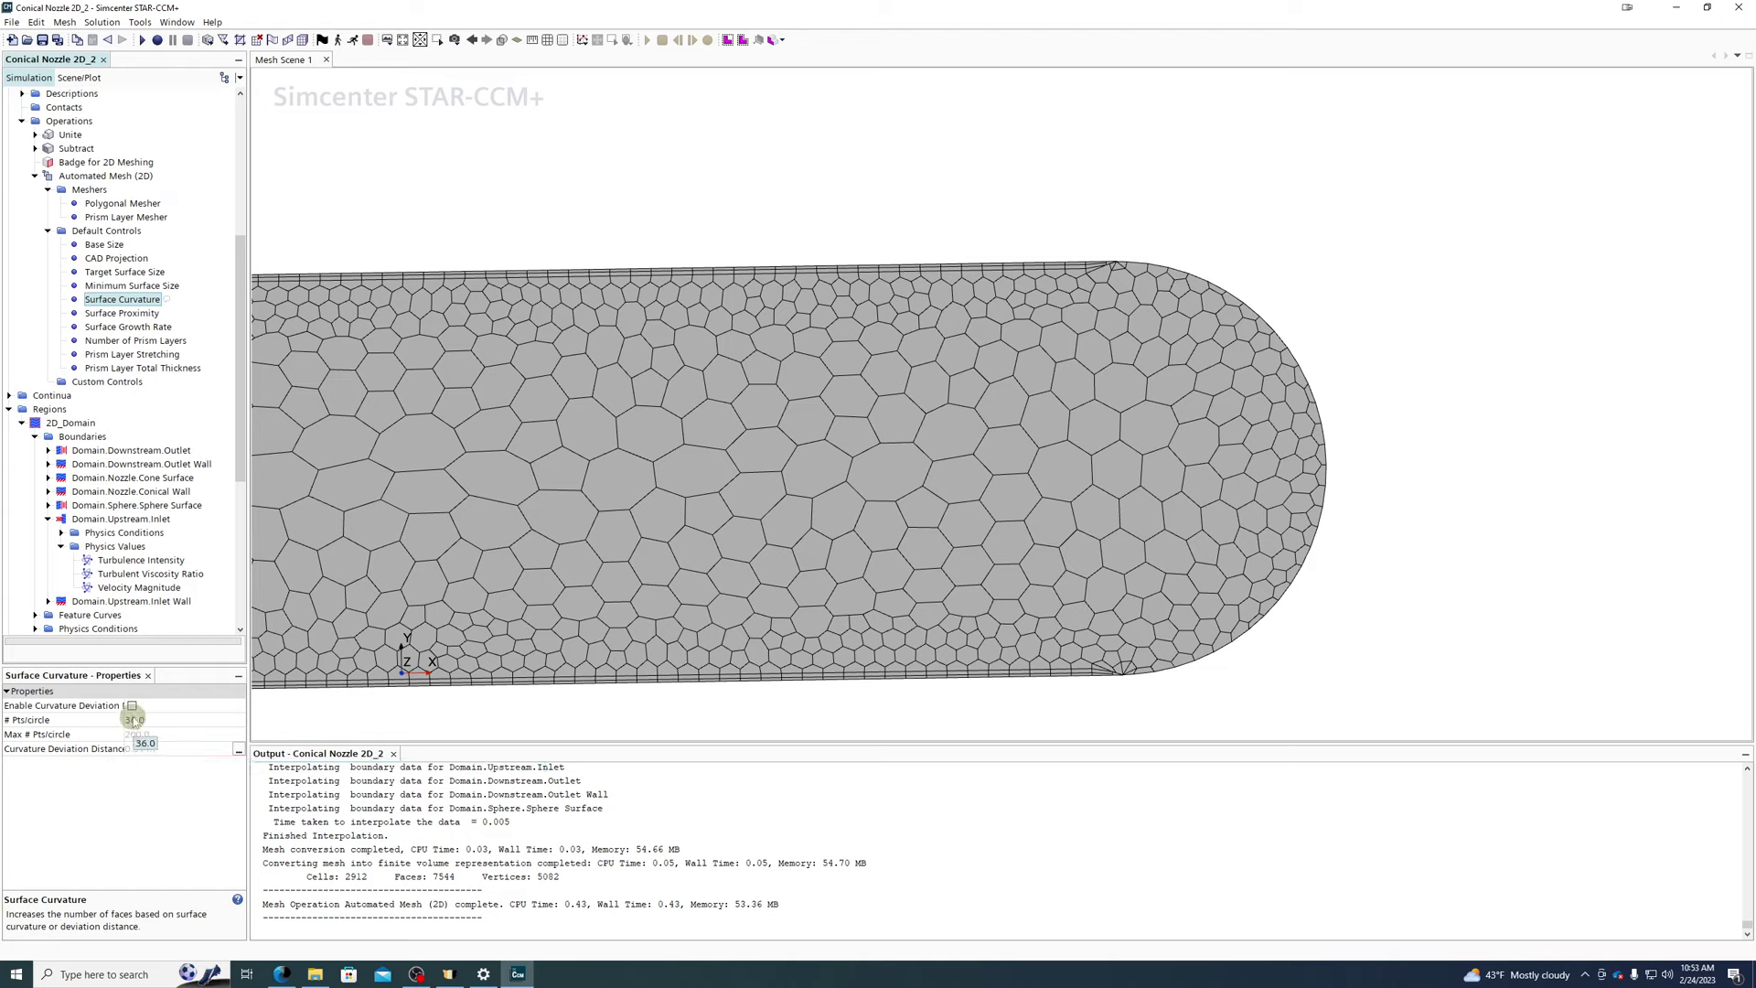
{"action": "left_click", "coordinate": [132, 706]}
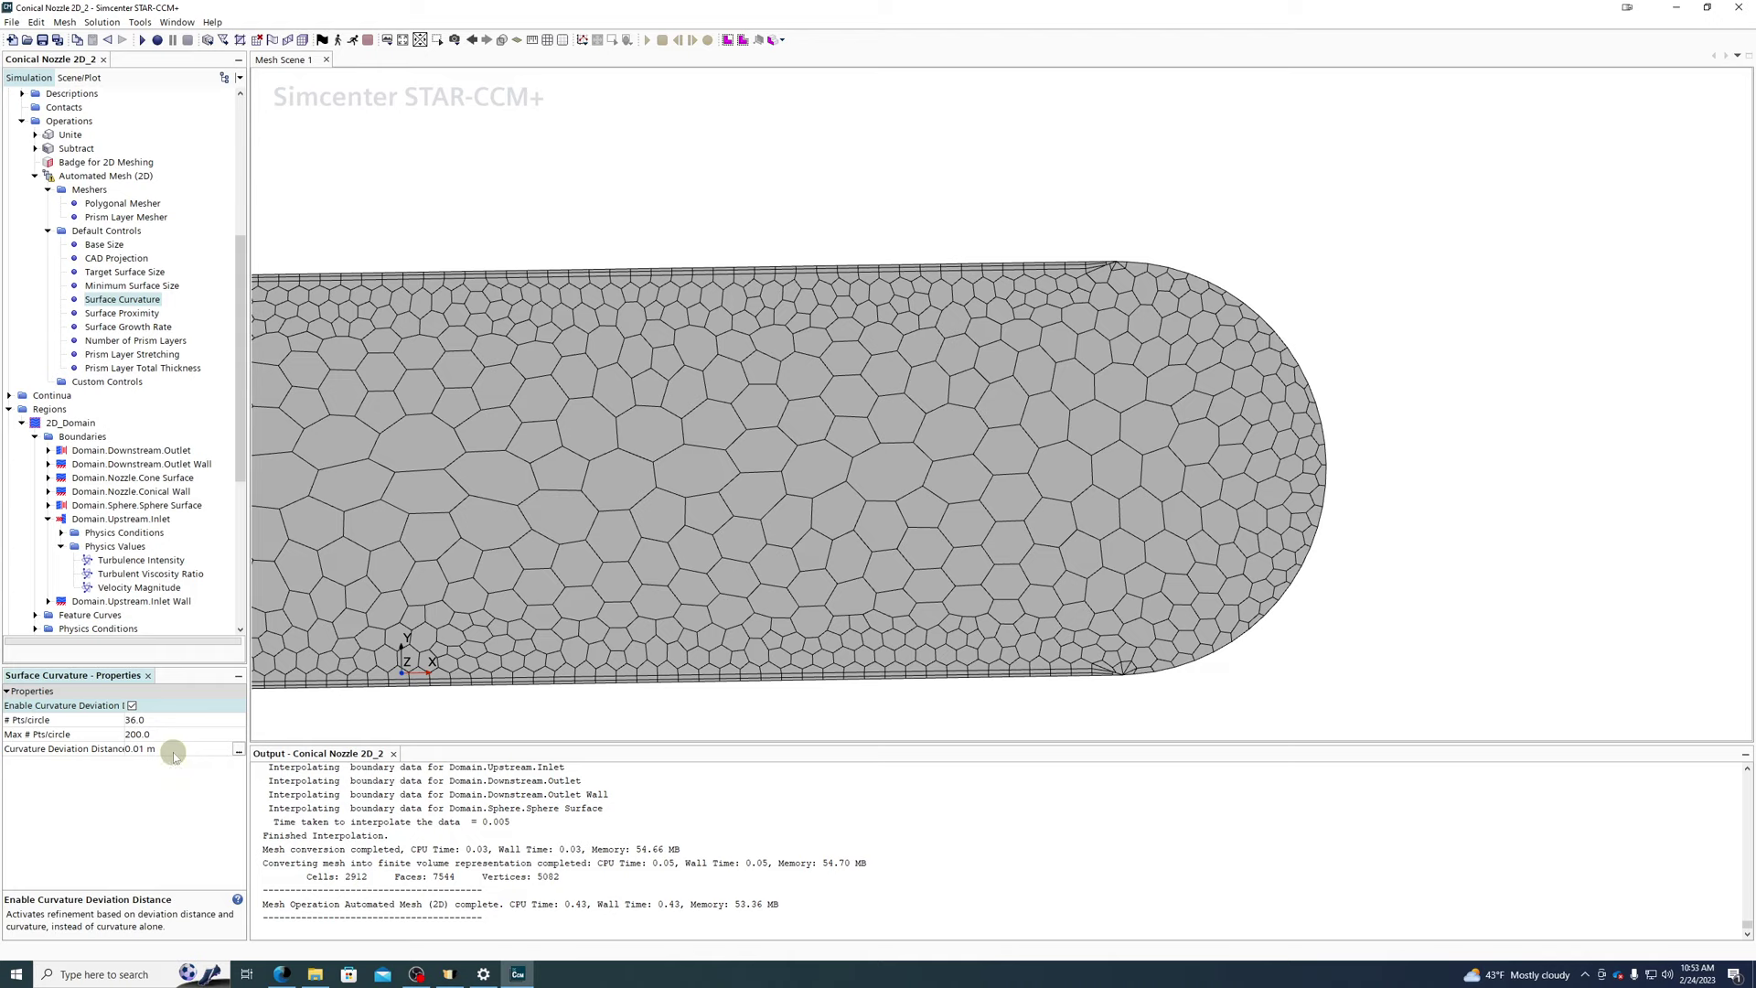
{"action": "left_click", "coordinate": [159, 750]}
{"action": "left_click", "coordinate": [132, 706]}
- Review the Surface Proximity control's properties and examine the mesh between opposing walls along the nozzle and downstream section
{"action": "left_click", "coordinate": [135, 313]}
{"action": "scroll", "coordinate": [997, 409], "scroll_direction": "down", "scroll_amount": 1}
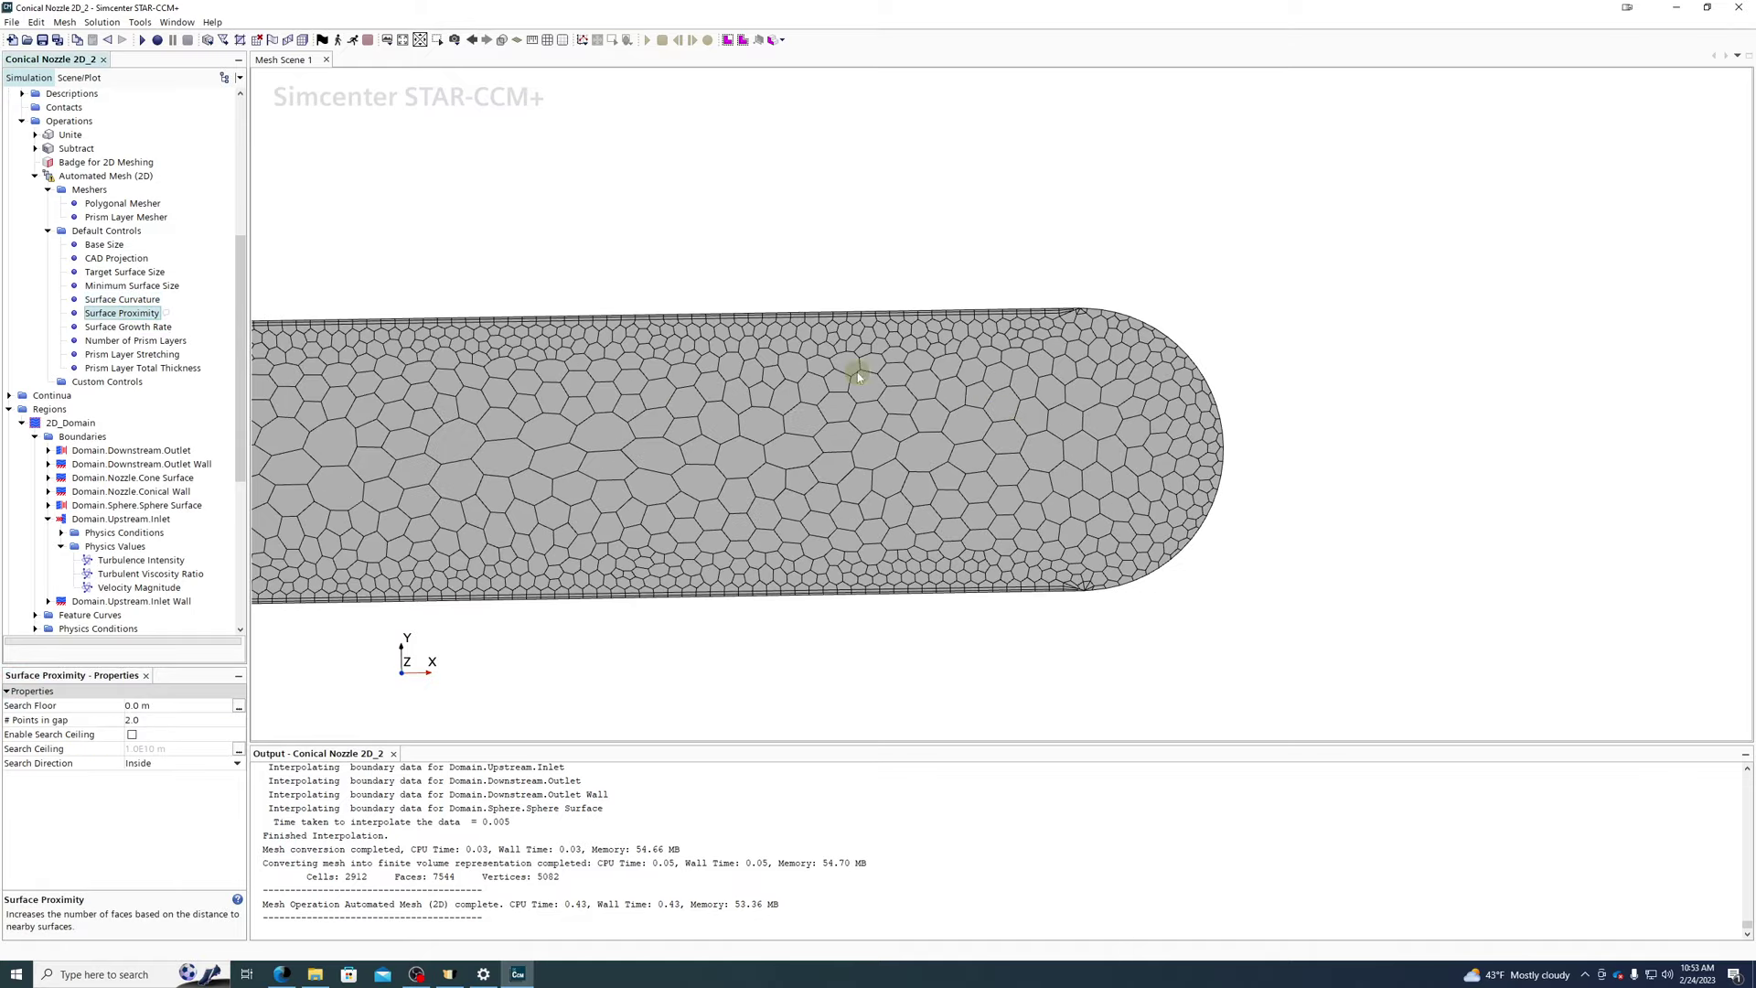
{"action": "scroll", "coordinate": [549, 368], "scroll_direction": "down", "scroll_amount": 1}
{"action": "left_click_drag", "start_coordinate": [615, 367], "coordinate": [699, 380]}
{"action": "right_click", "coordinate": [700, 380]}
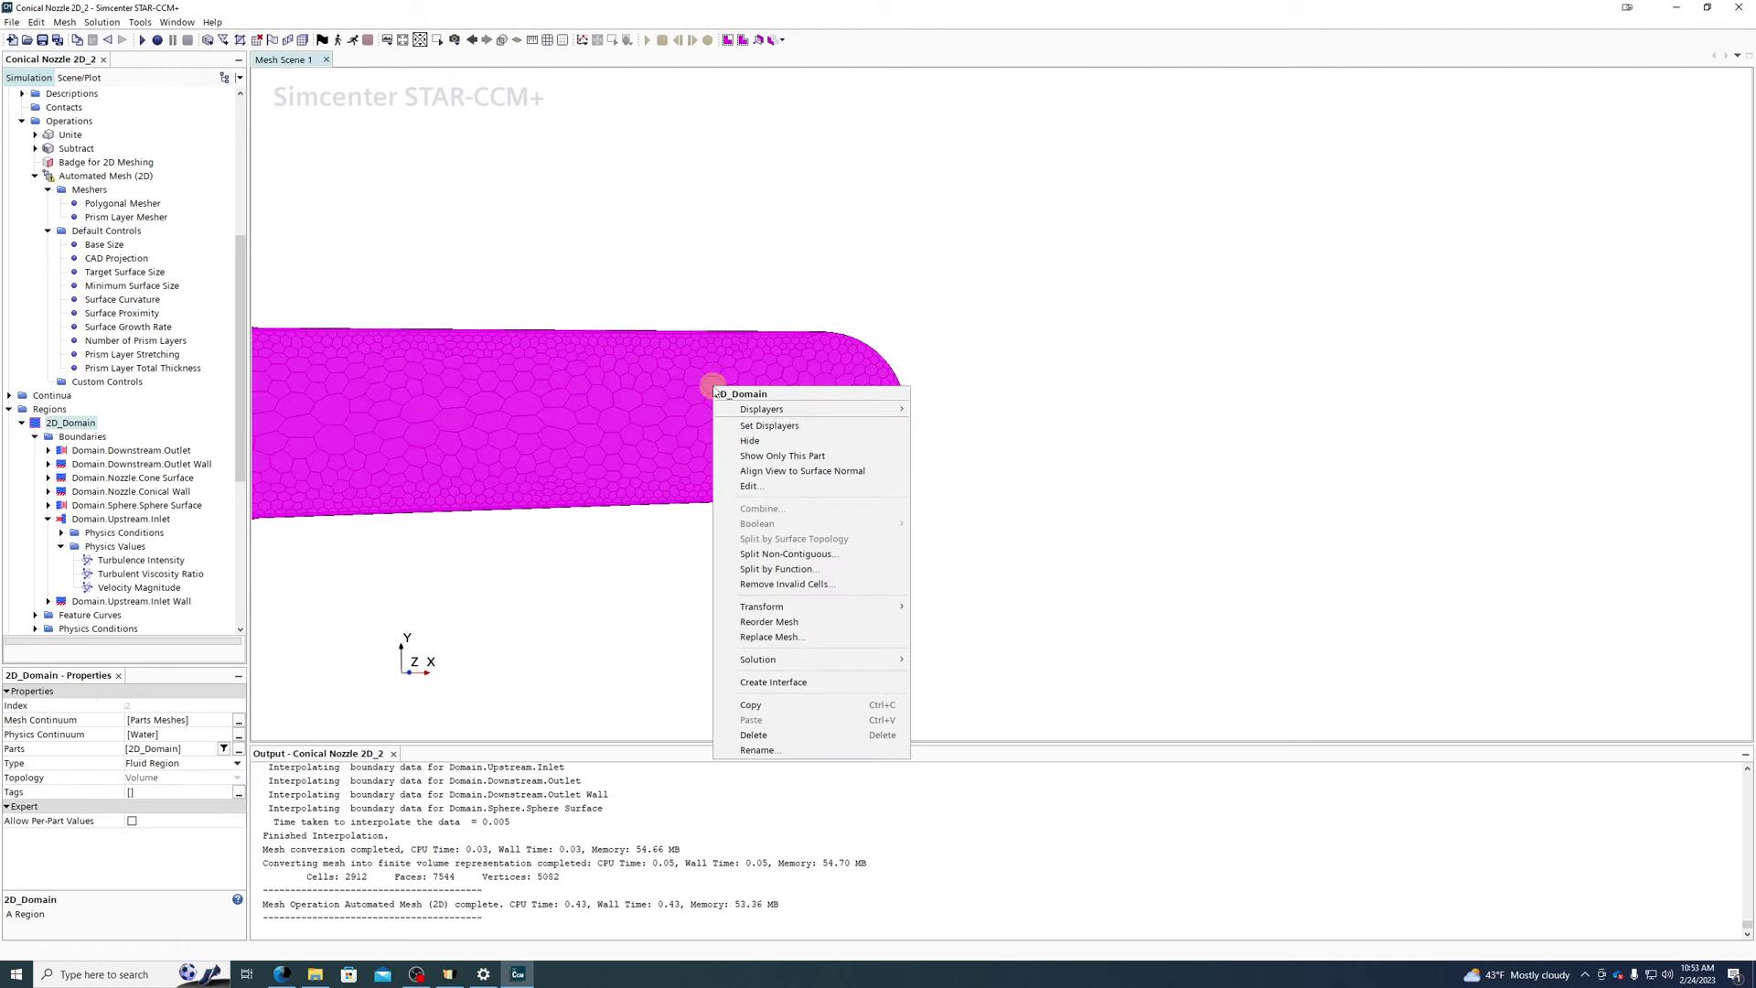
{"action": "left_click", "coordinate": [796, 470]}
{"action": "left_click", "coordinate": [988, 471]}
{"action": "middle_click_drag", "start_coordinate": [454, 596], "coordinate": [1110, 590]}
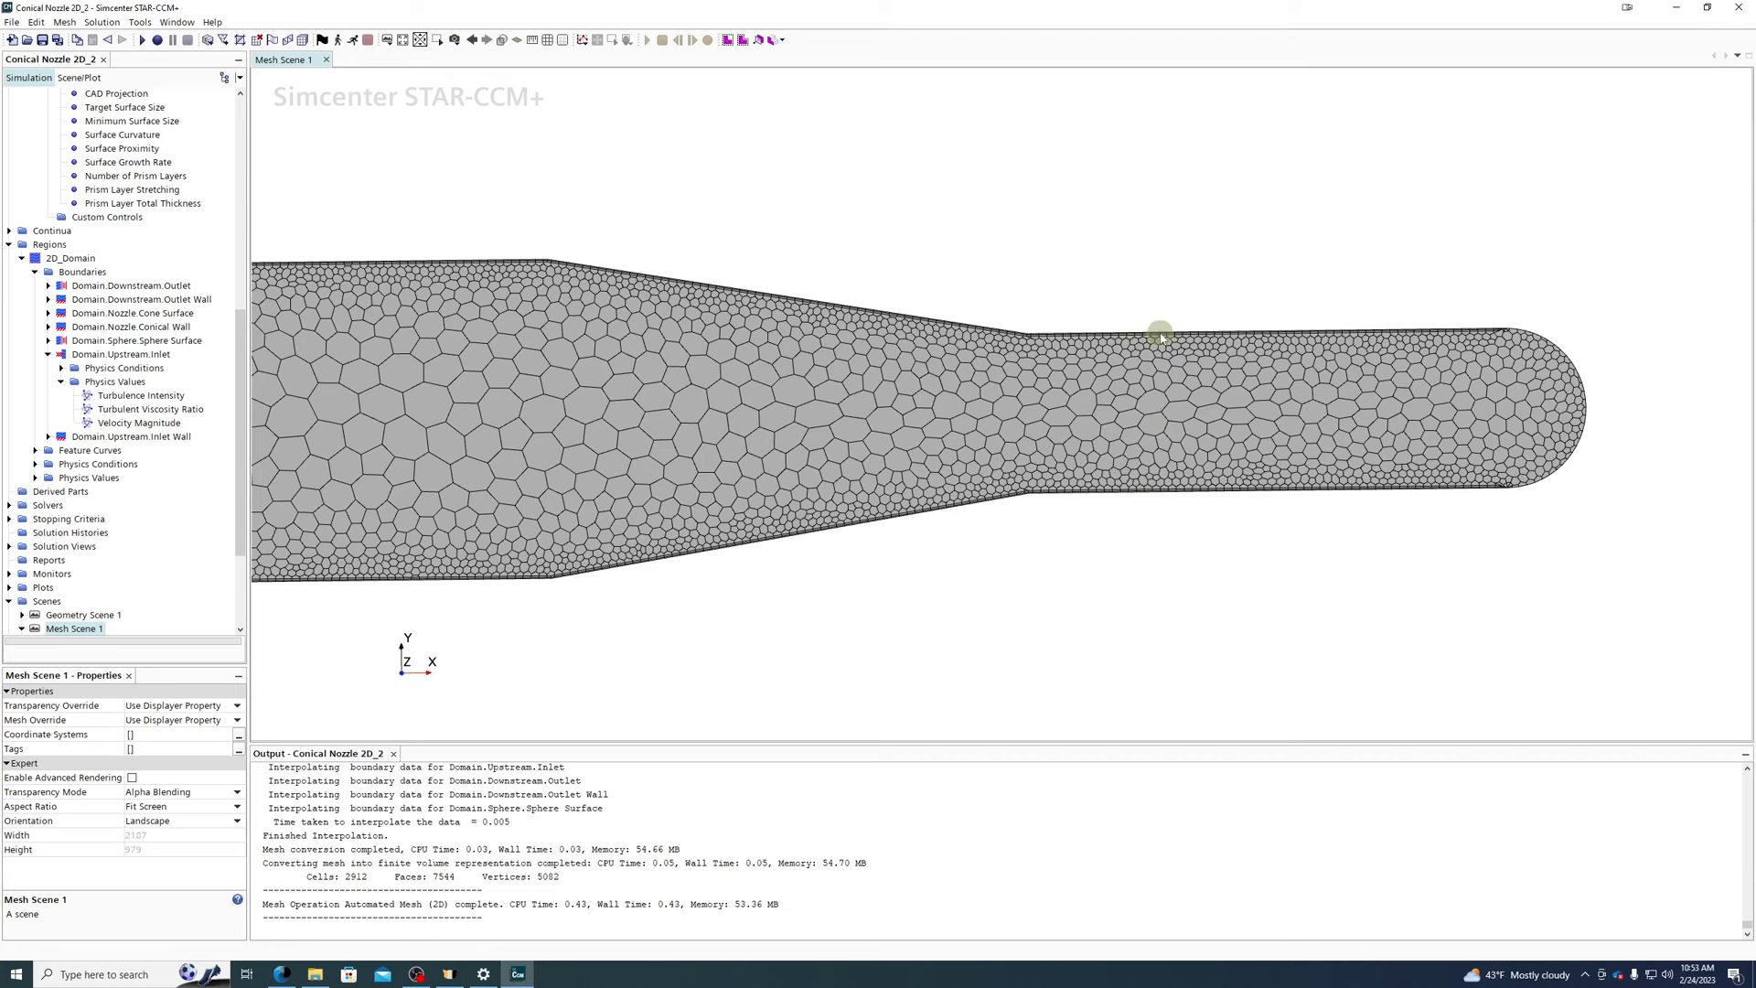
{"action": "scroll", "coordinate": [1157, 343], "scroll_direction": "up", "scroll_amount": 2}
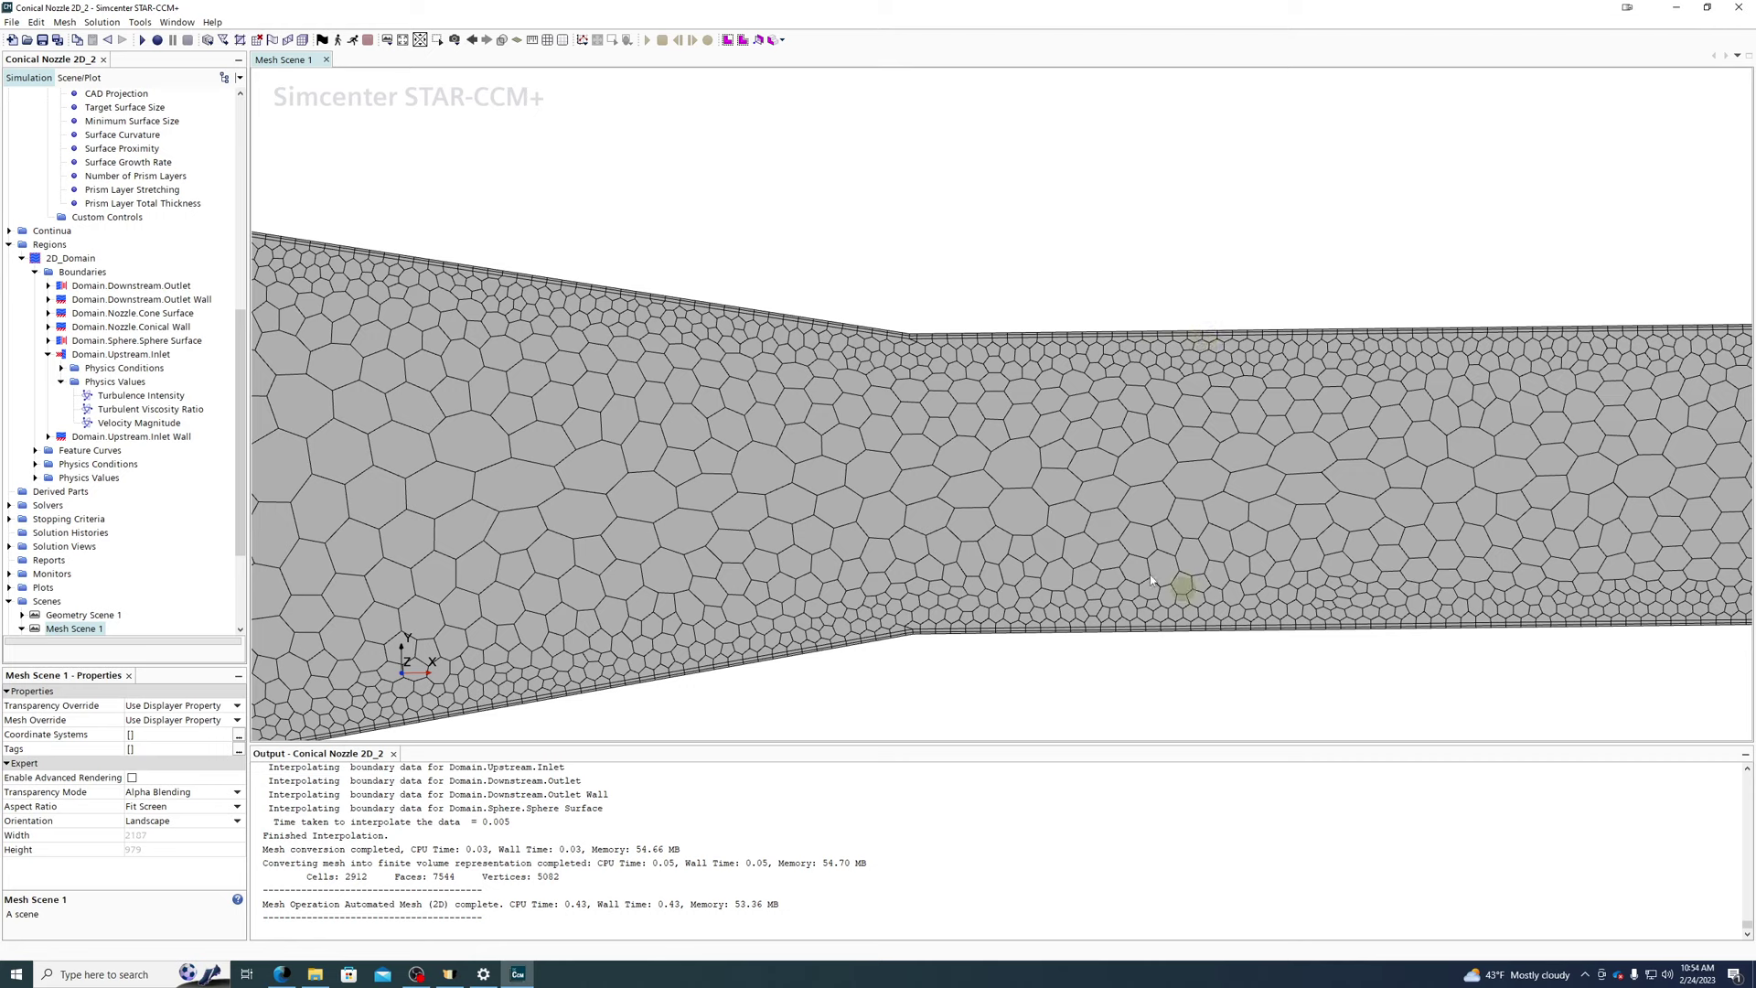
- Set the Surface Proximity control's # Points in gap to 50, execute Automated Mesh (2D), and inspect the mesh along the nozzle
{"action": "scroll", "coordinate": [114, 295], "scroll_direction": "up", "scroll_amount": 3}
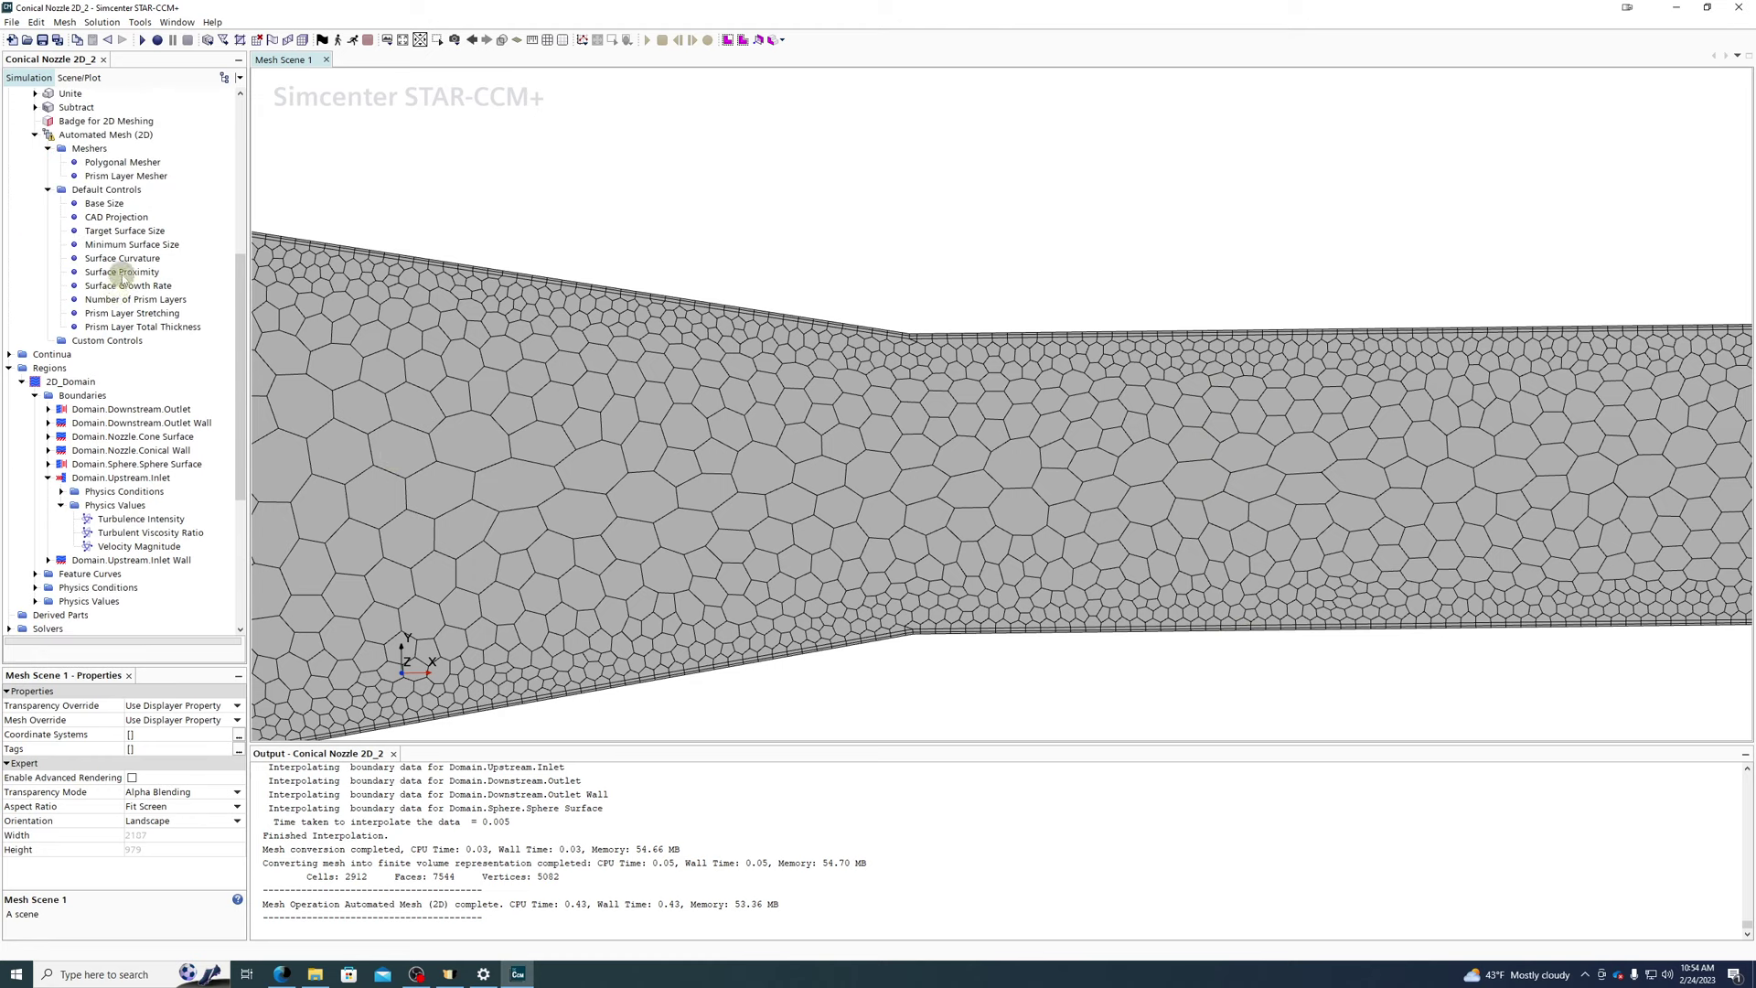
{"action": "left_click", "coordinate": [122, 272]}
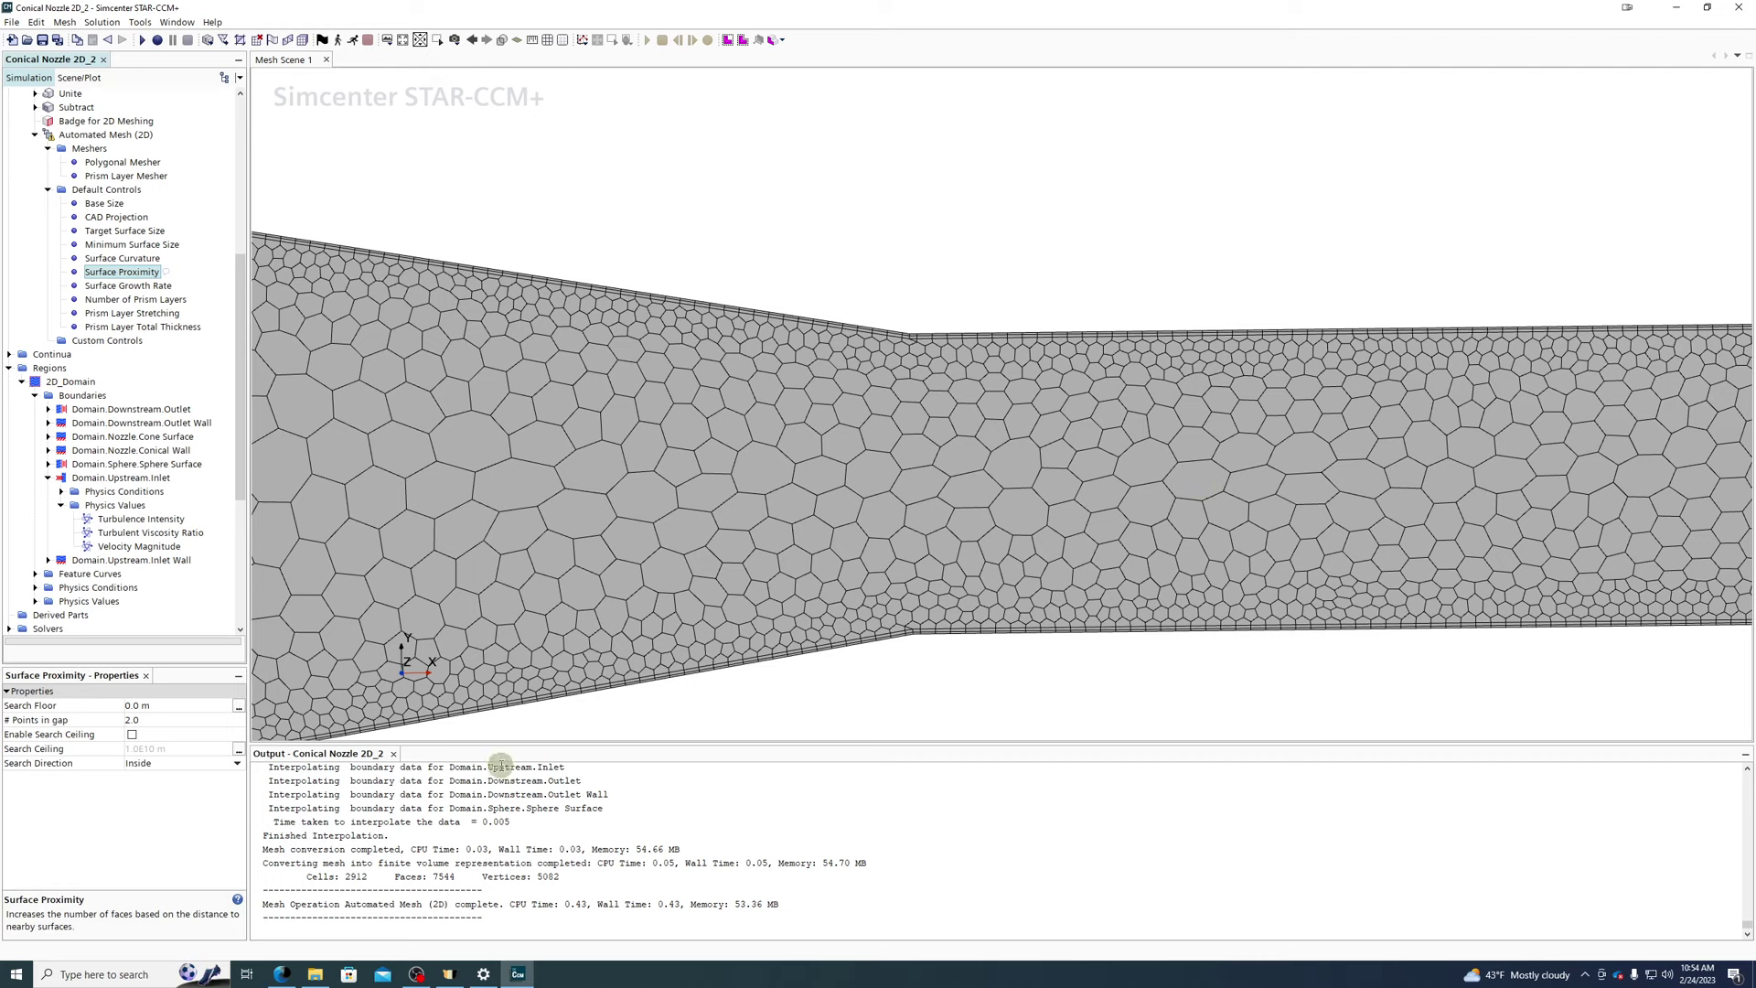
{"action": "left_click", "coordinate": [171, 722]}
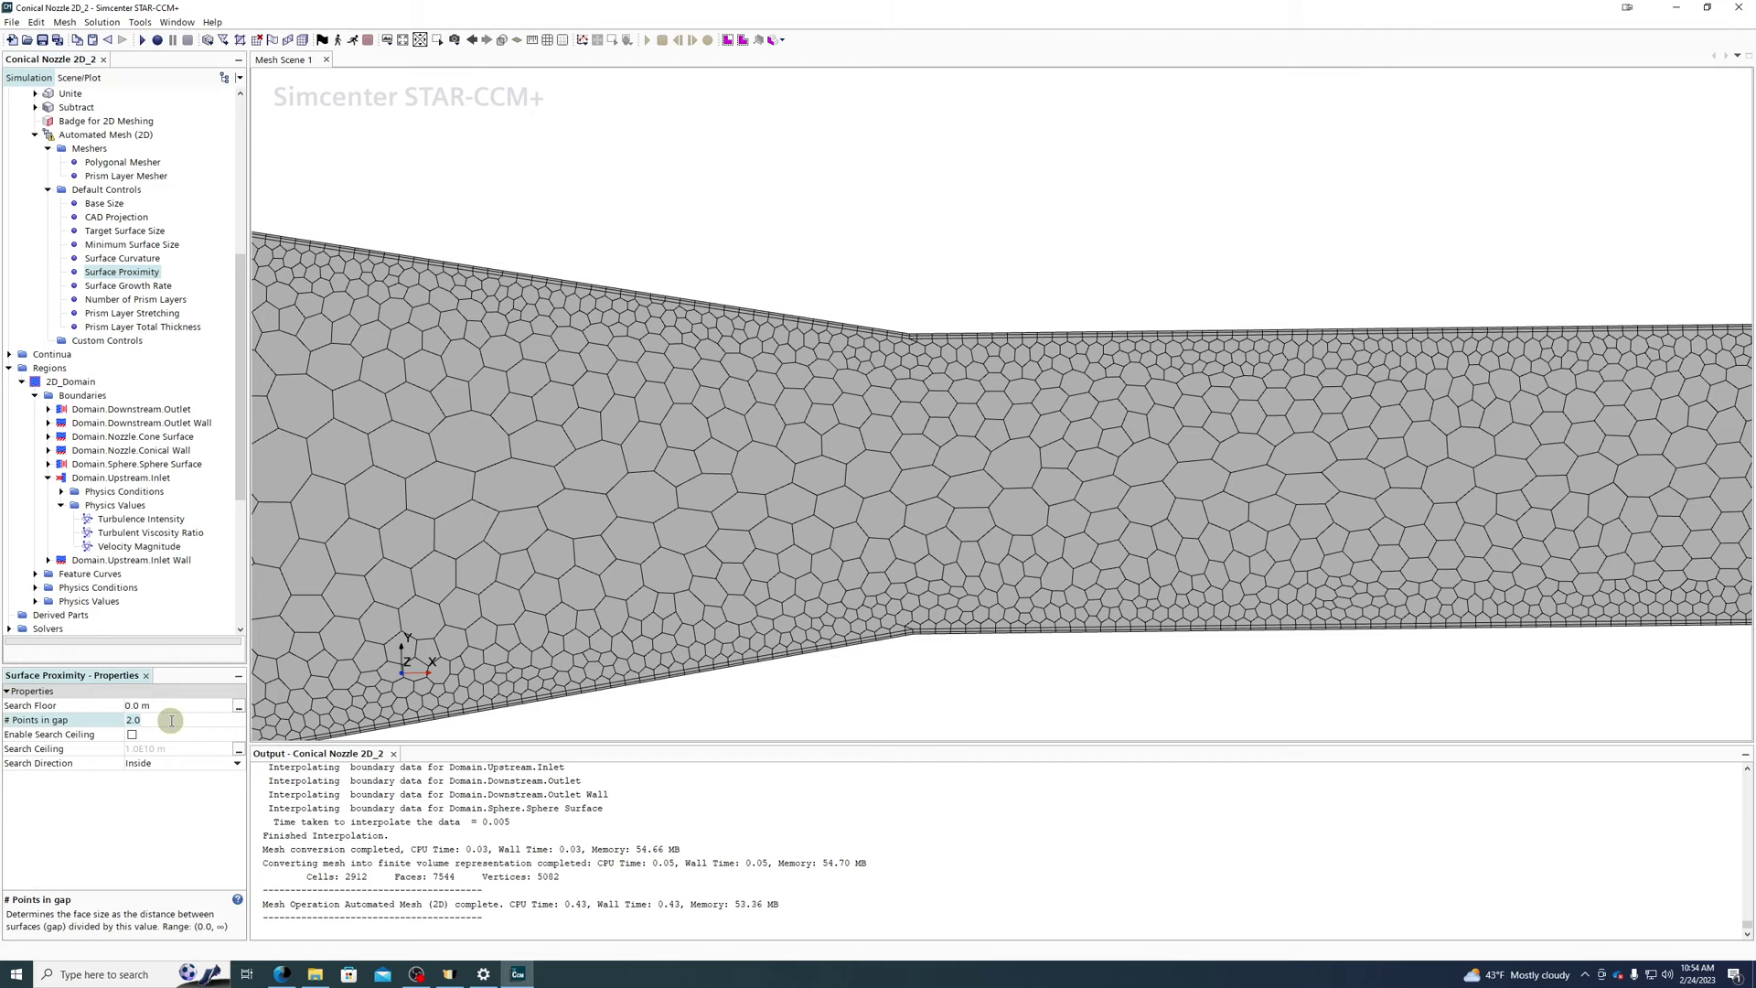
{"action": "type", "text": "50"}
{"action": "key", "text": "Return"}
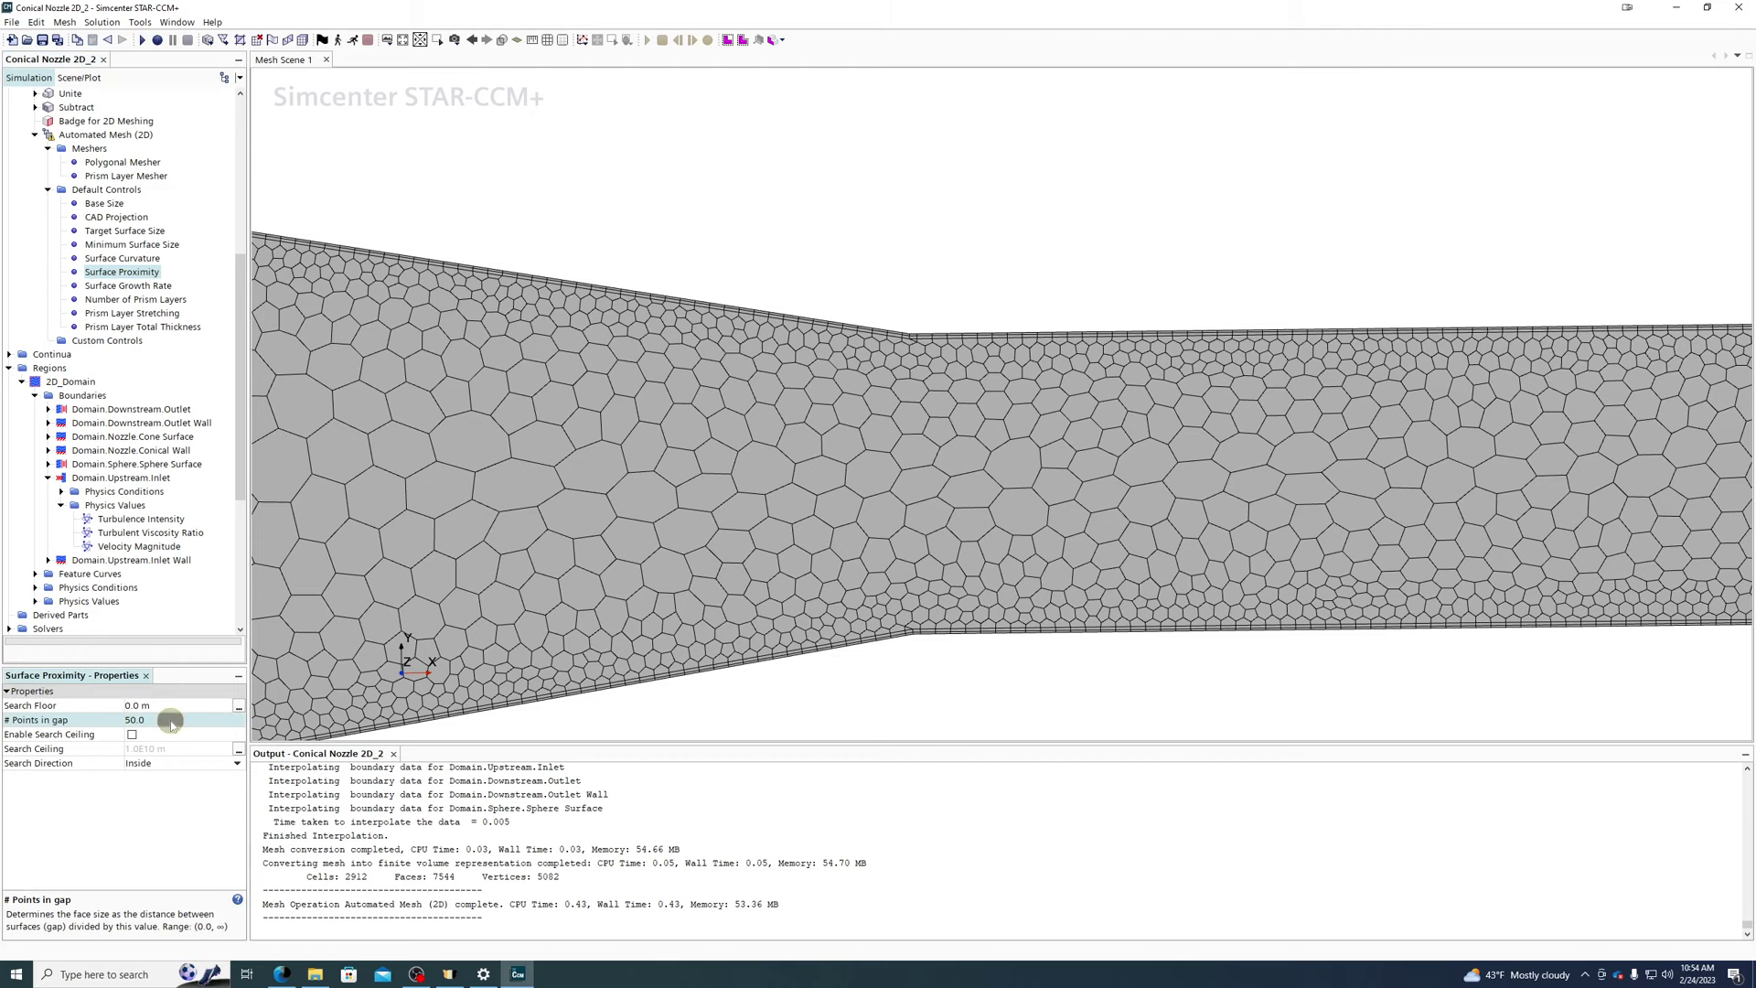
{"action": "left_click", "coordinate": [85, 134]}
{"action": "right_click", "coordinate": [84, 134]}
{"action": "left_click", "coordinate": [142, 161]}
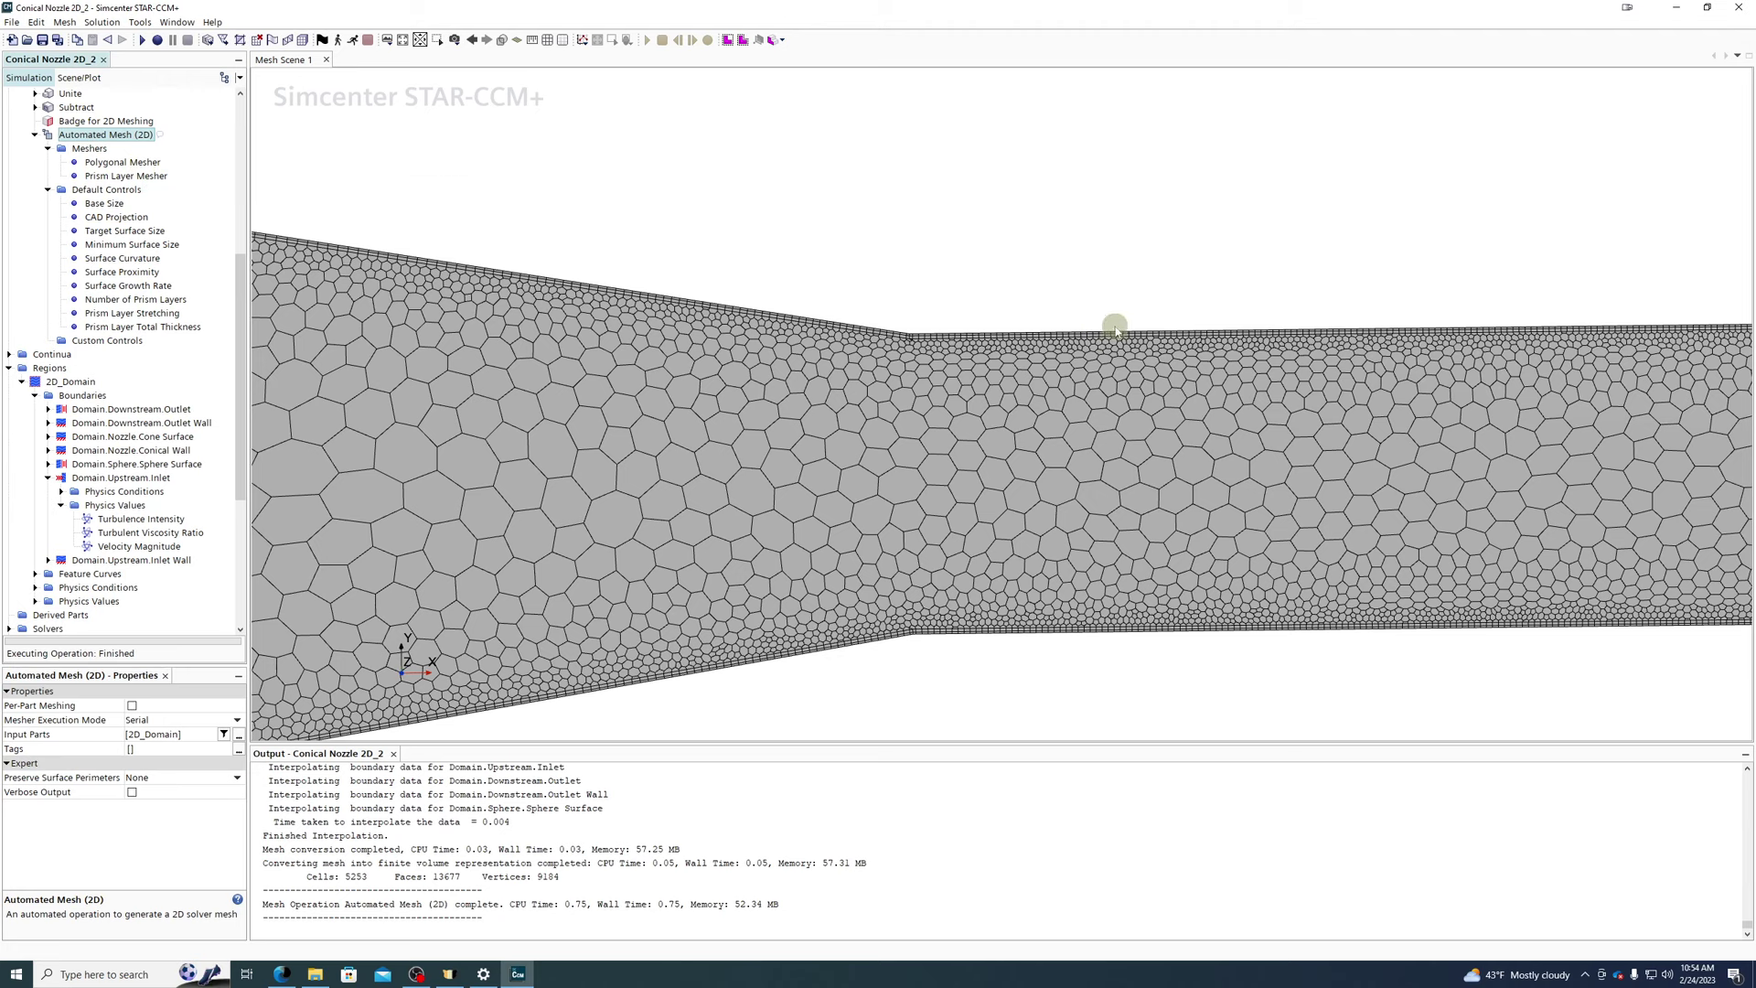
{"action": "scroll", "coordinate": [1232, 399], "scroll_direction": "down", "scroll_amount": 3}
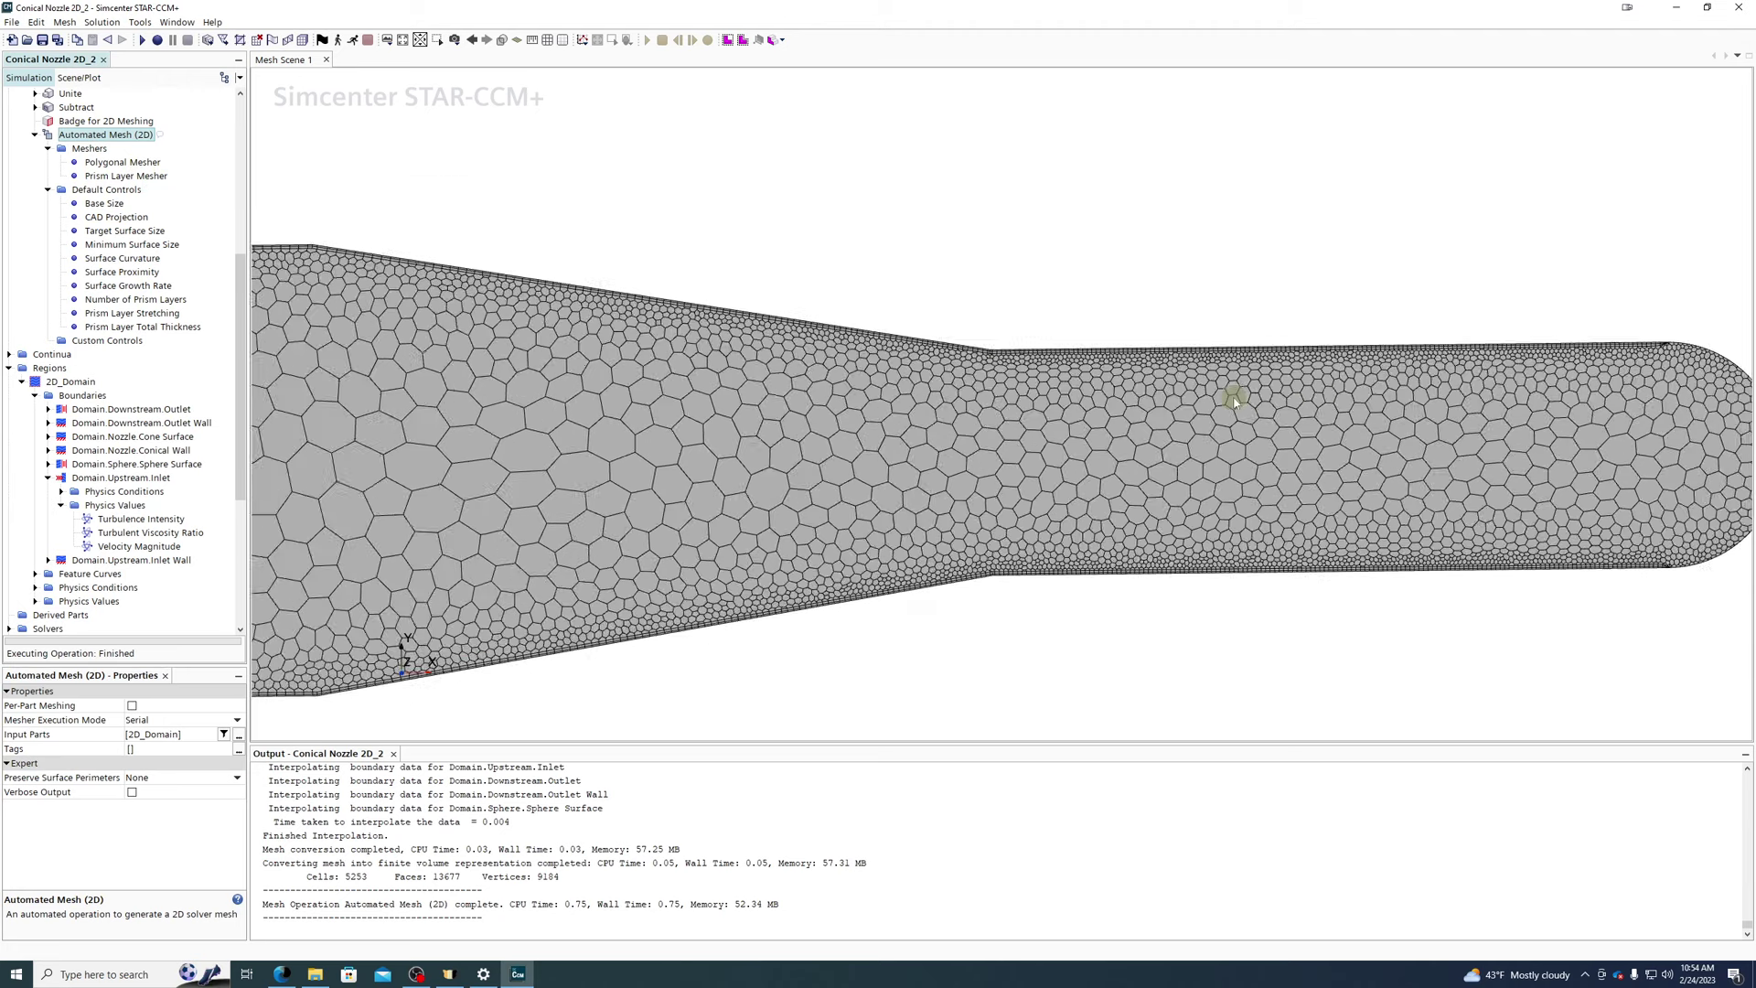
{"action": "scroll", "coordinate": [1232, 398], "scroll_direction": "down", "scroll_amount": 1}
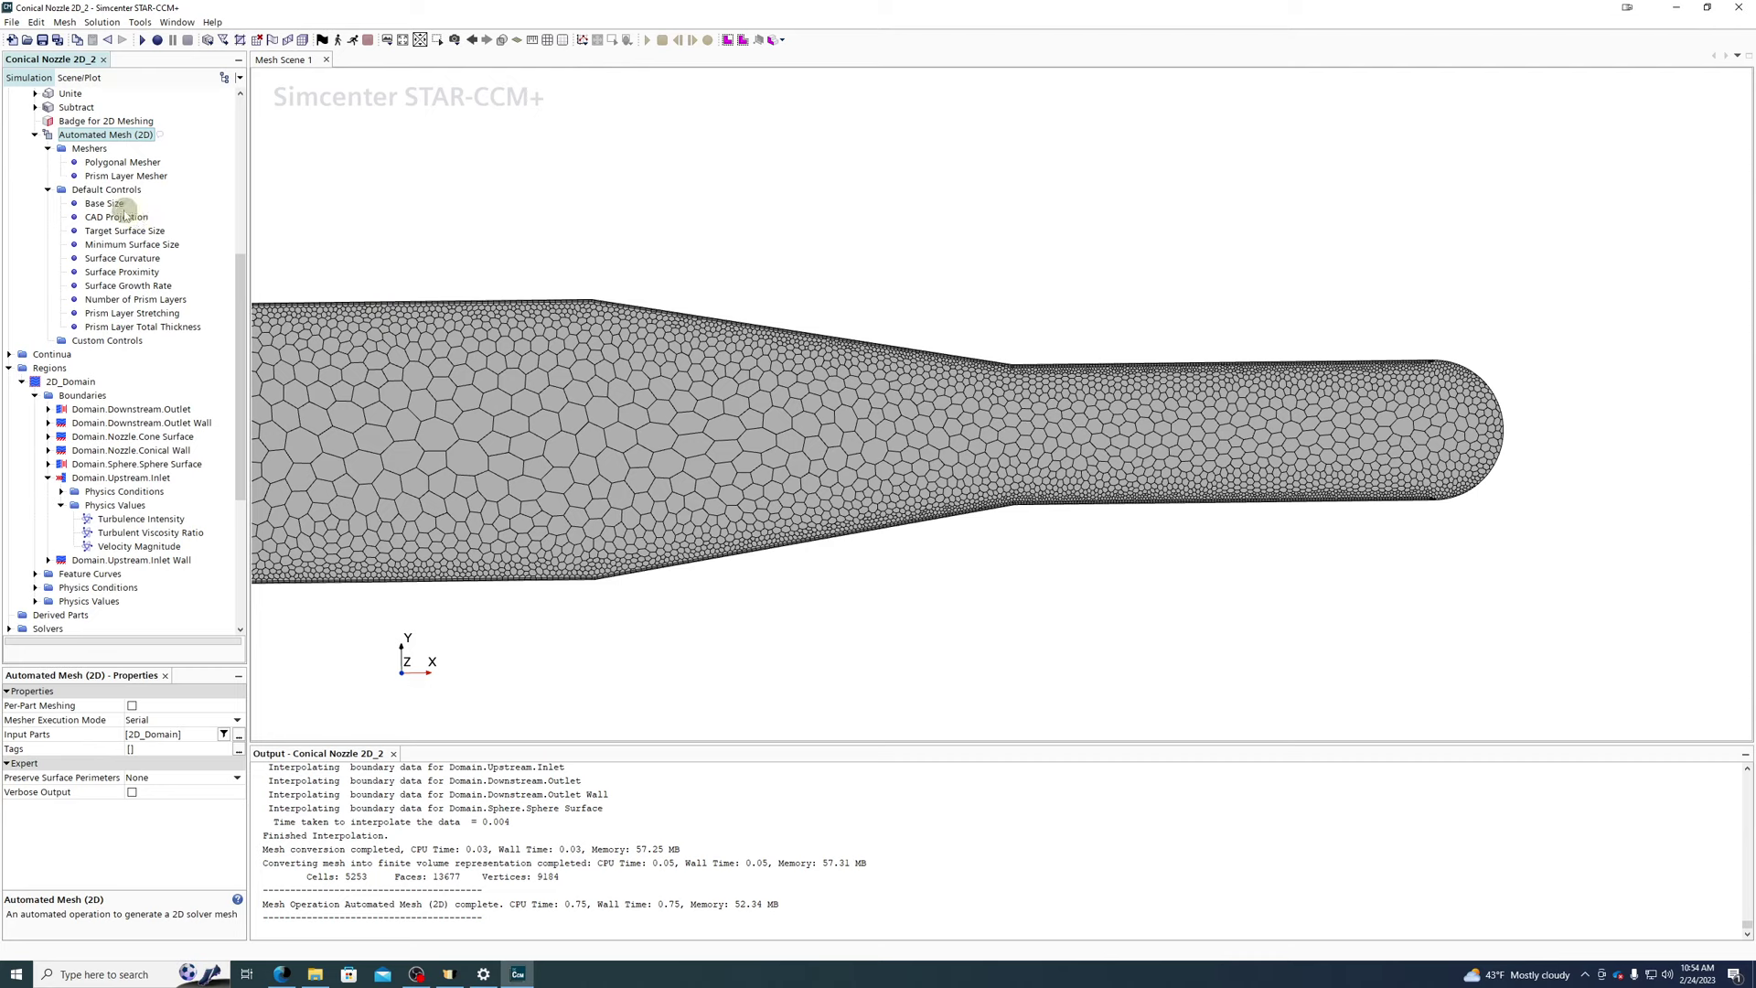
- Set the Surface Proximity control's # Points in gap to 100, execute Automated Mesh (2D), and inspect the upper wall mesh where the cone ends
{"action": "left_click", "coordinate": [121, 272]}
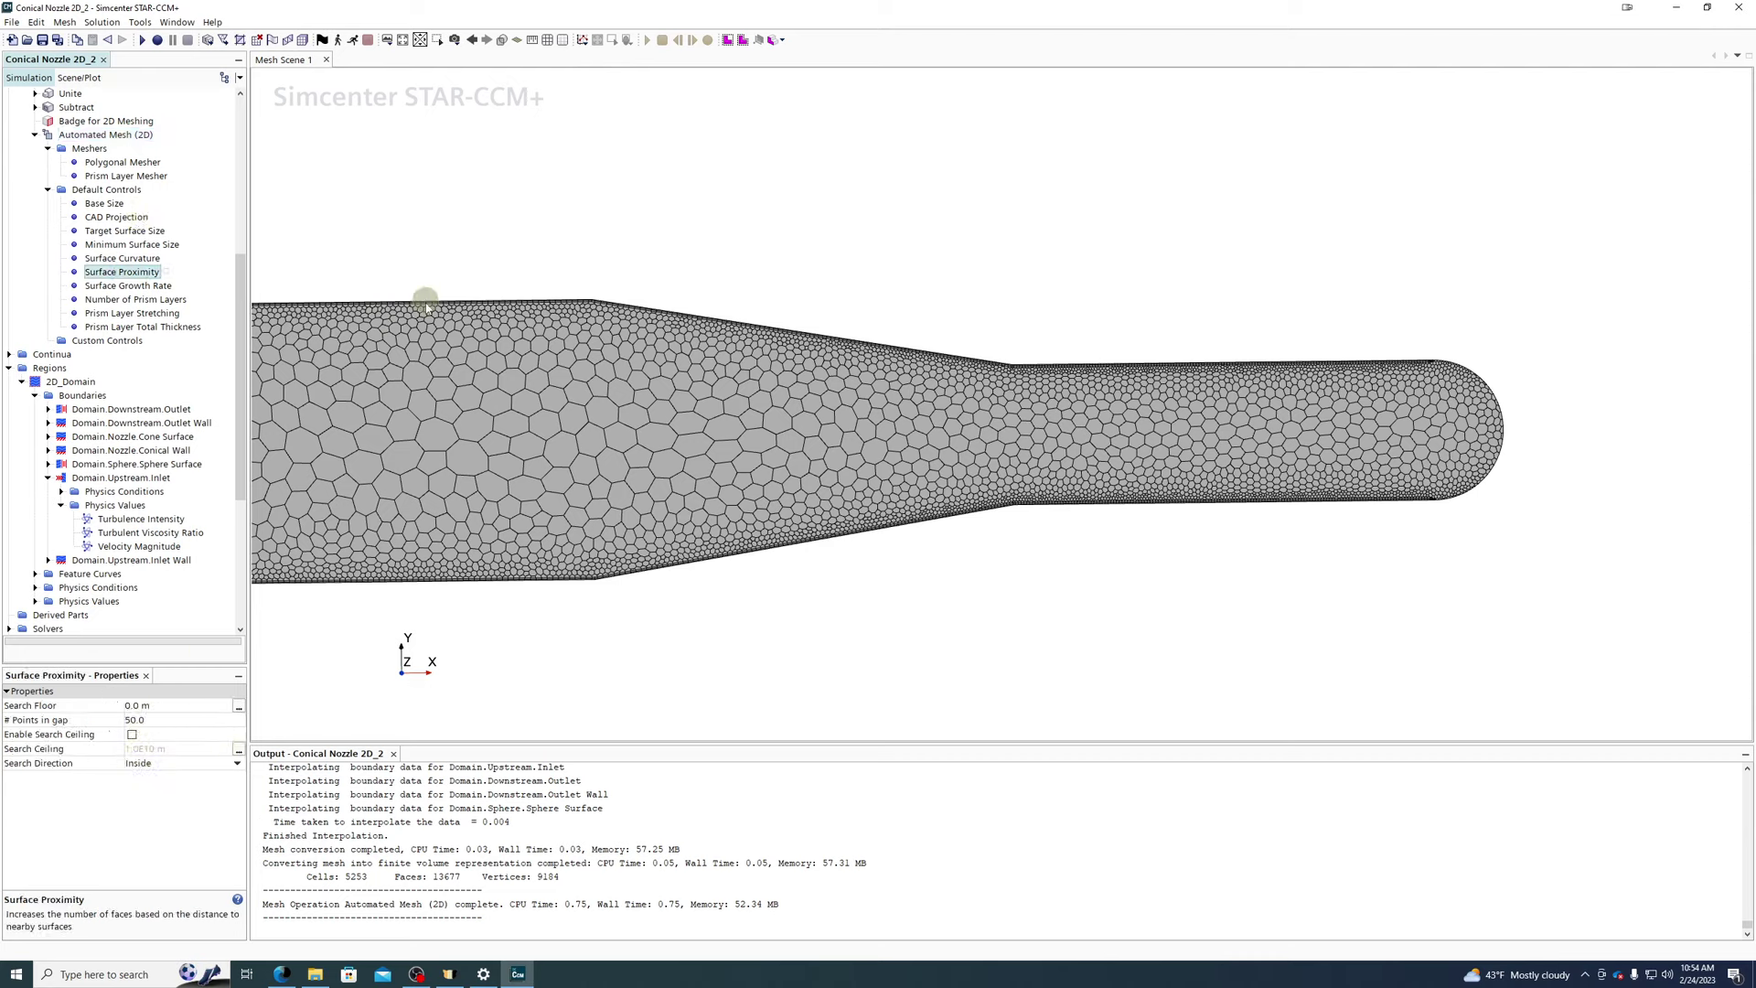
{"action": "left_click", "coordinate": [186, 719]}
{"action": "key", "text": "Return"}
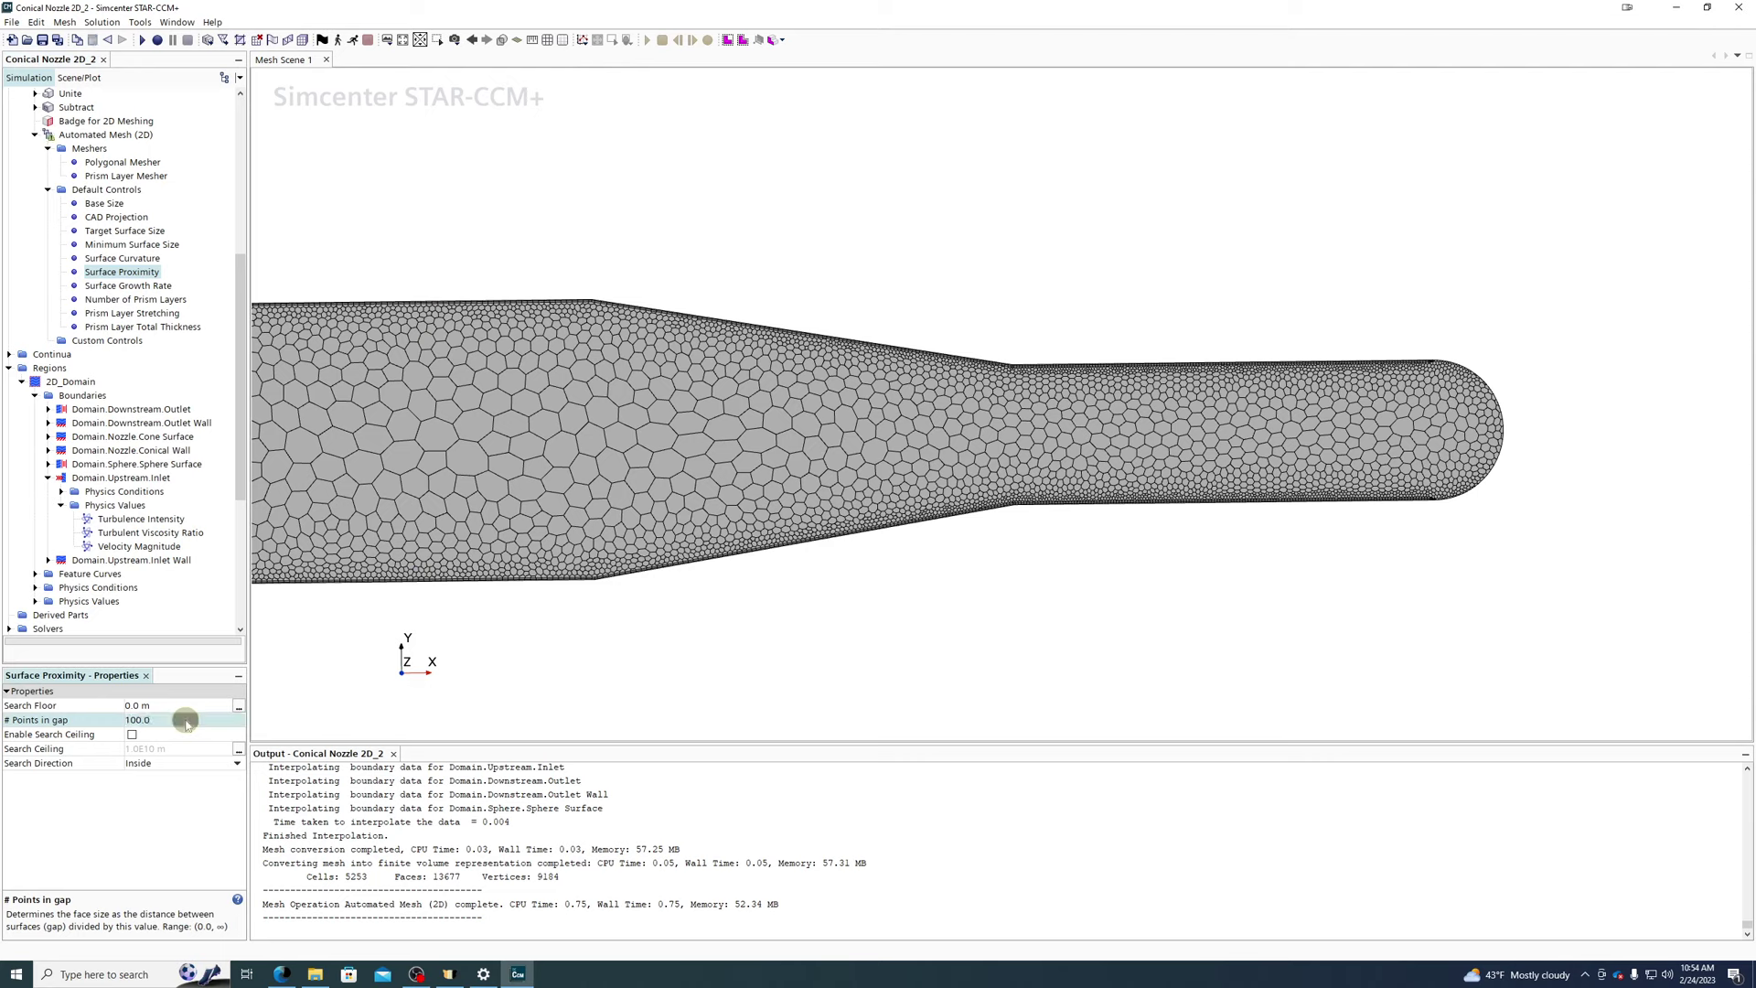
{"action": "right_click", "coordinate": [95, 135]}
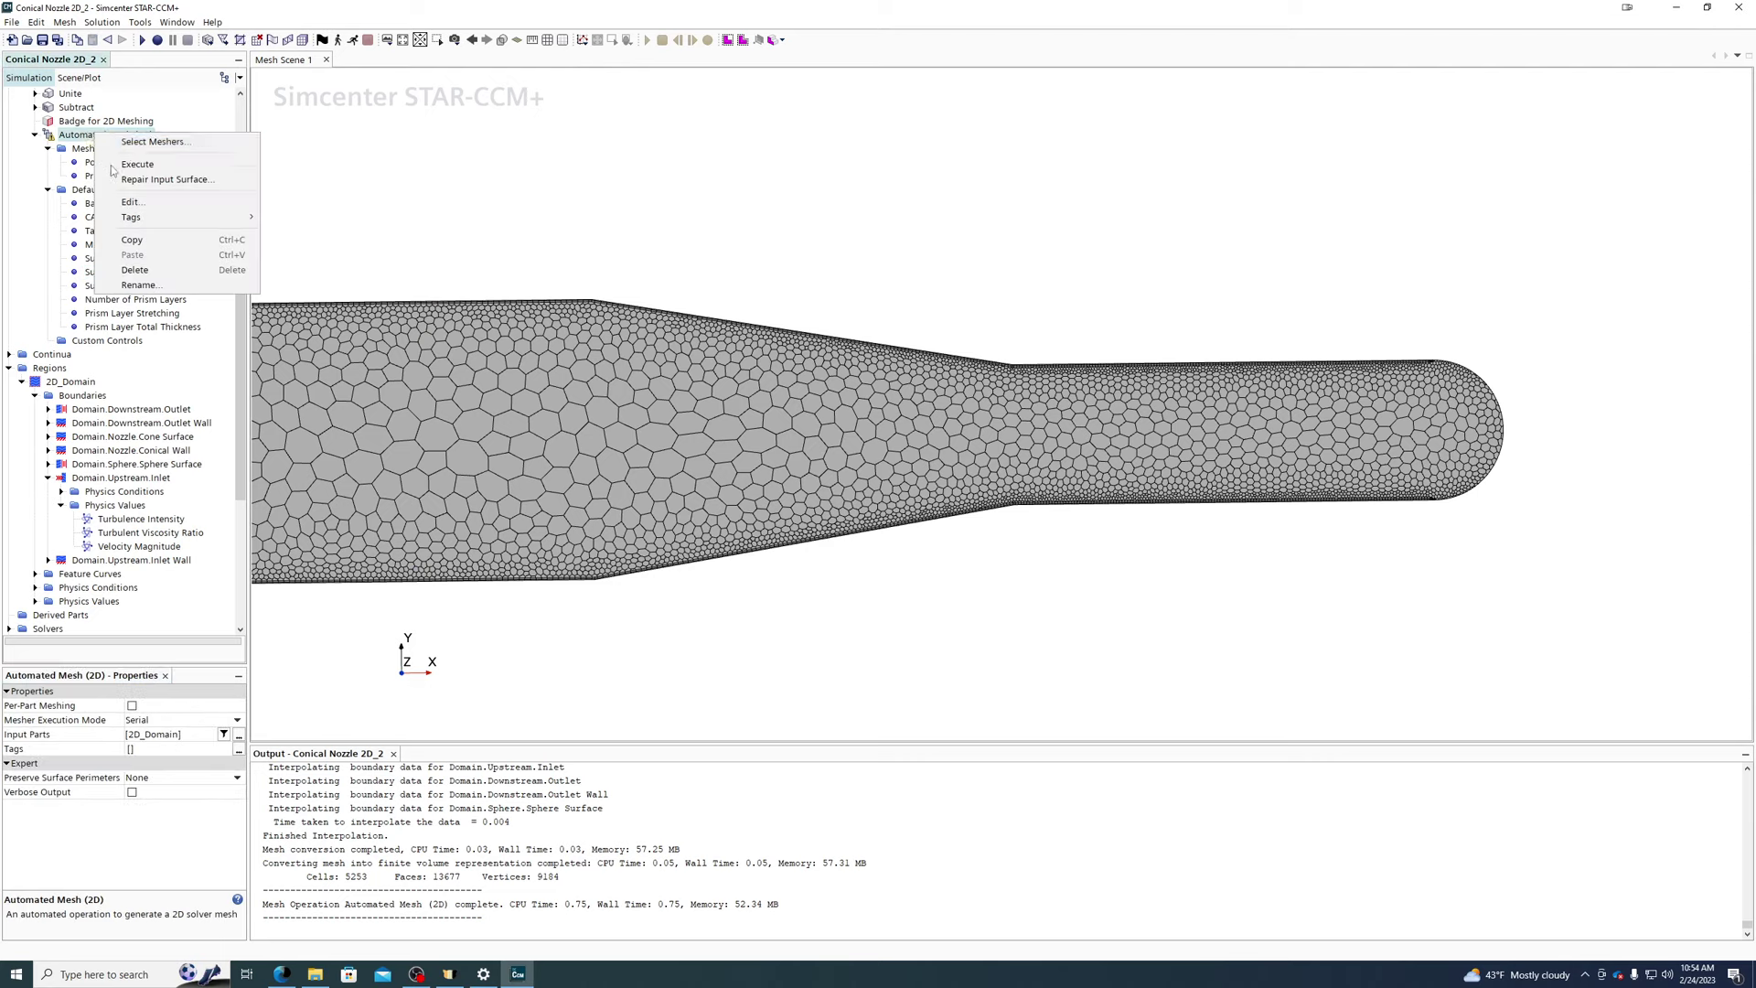
{"action": "left_click", "coordinate": [146, 162]}
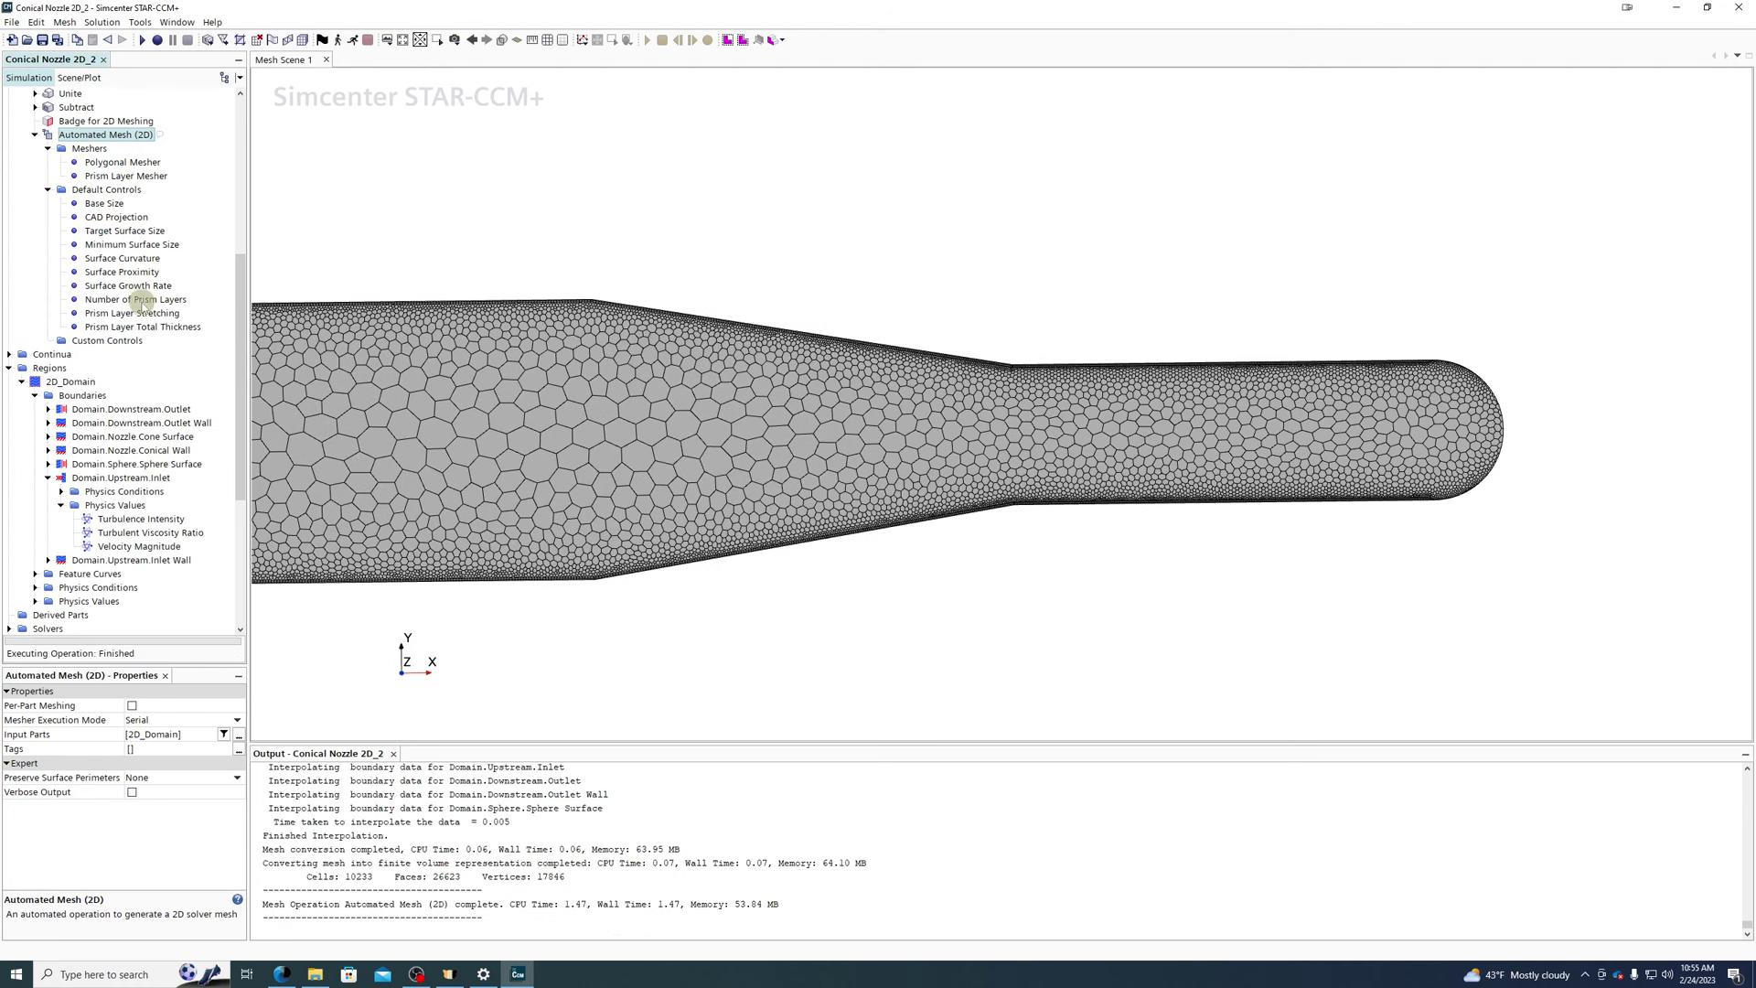
{"action": "scroll", "coordinate": [1139, 358], "scroll_direction": "up", "scroll_amount": 3}
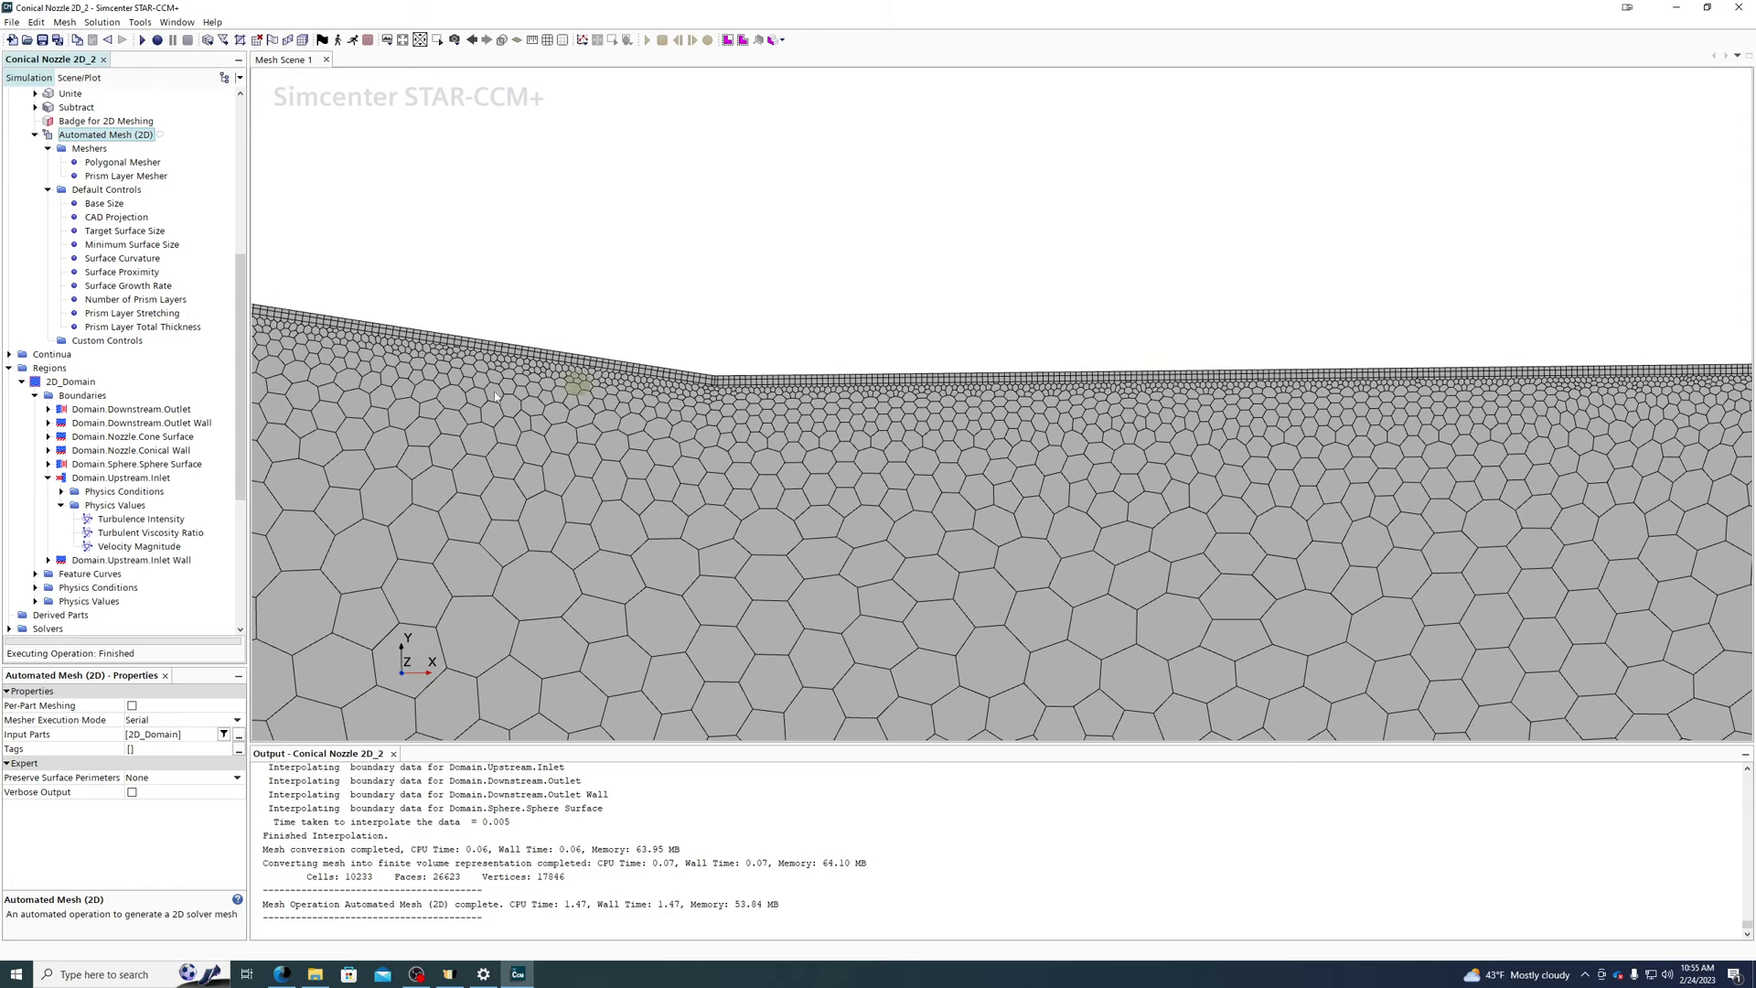
- Set the Surface Proximity control's # Points in gap to 200, execute Automated Mesh (2D), and inspect the upper wall cells where the cone ends
{"action": "left_click", "coordinate": [133, 289]}
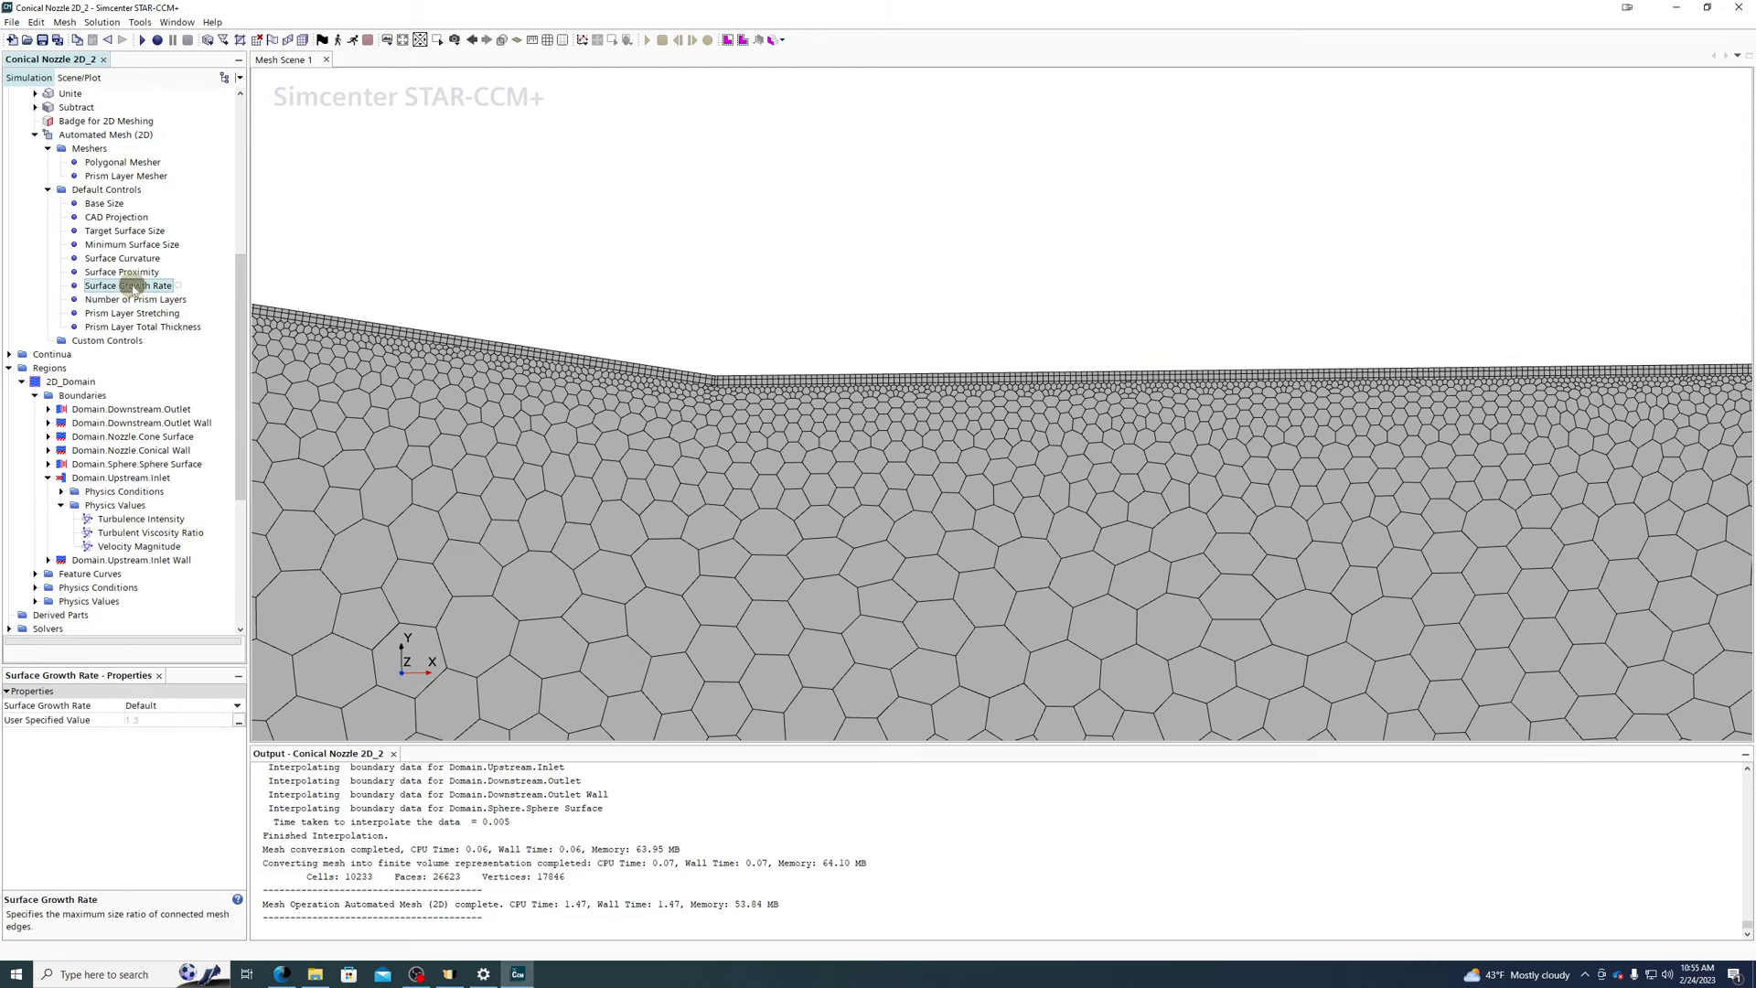
{"action": "left_click", "coordinate": [128, 273]}
{"action": "left_click", "coordinate": [164, 720]}
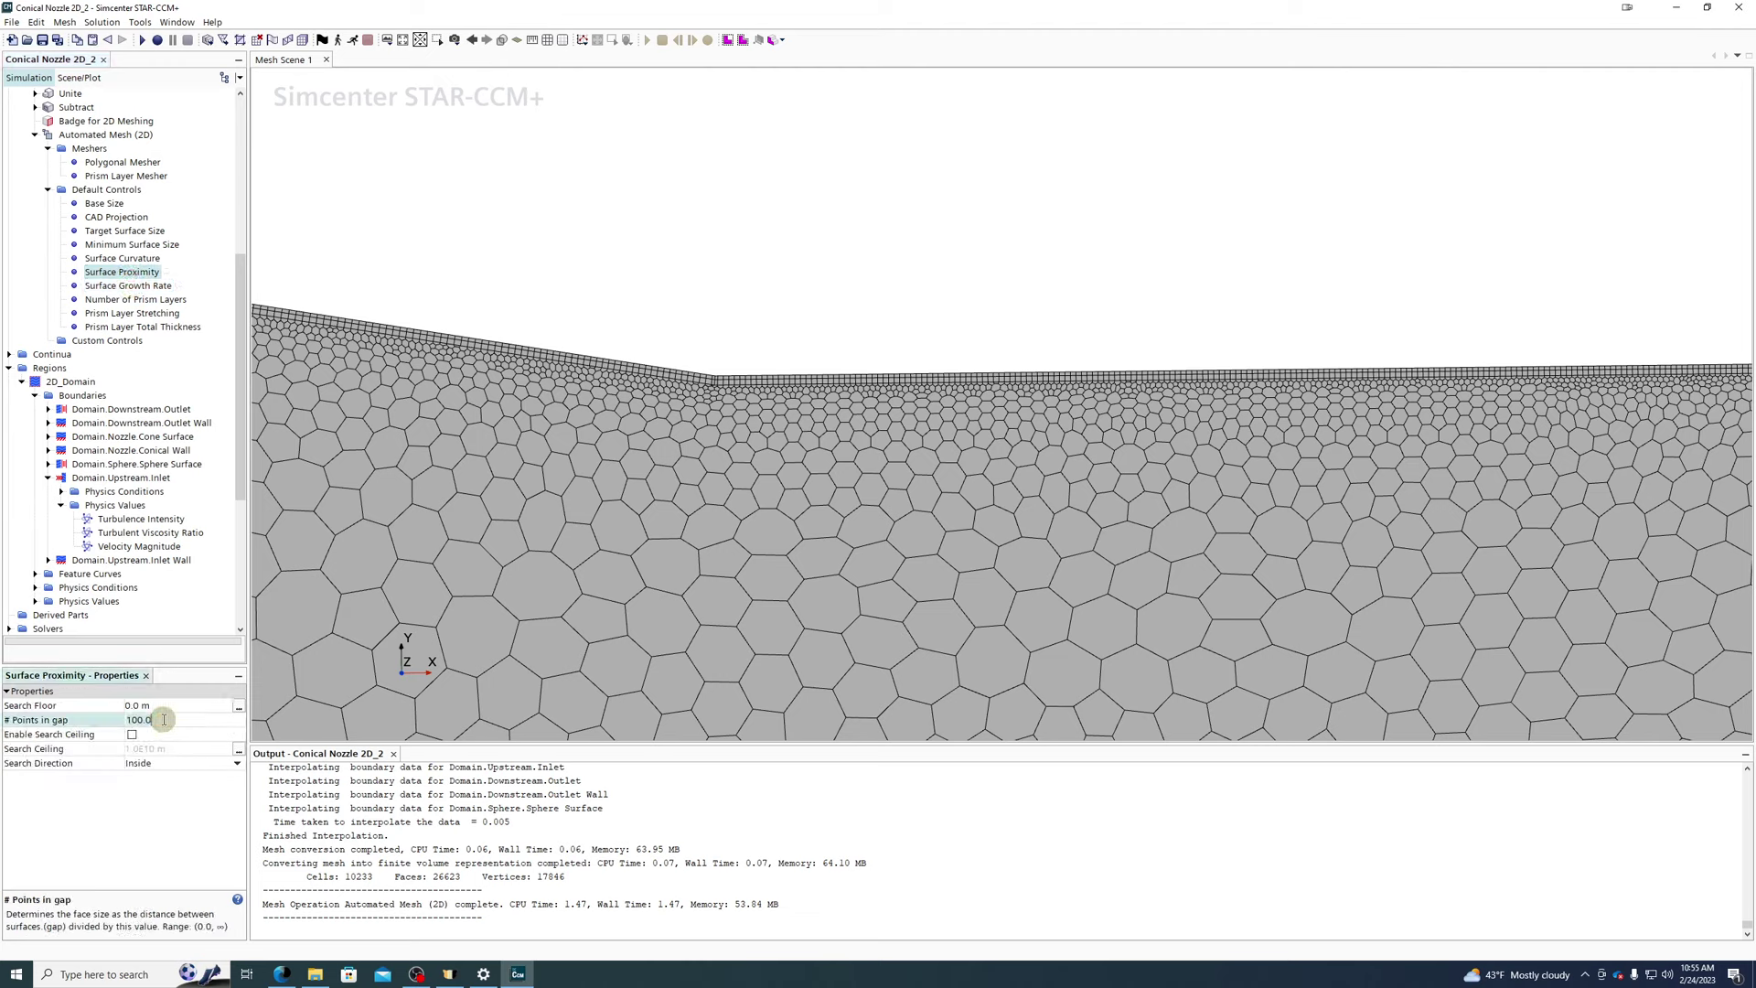
{"action": "type", "text": "200"}
{"action": "key", "text": "Return"}
{"action": "left_click", "coordinate": [105, 134]}
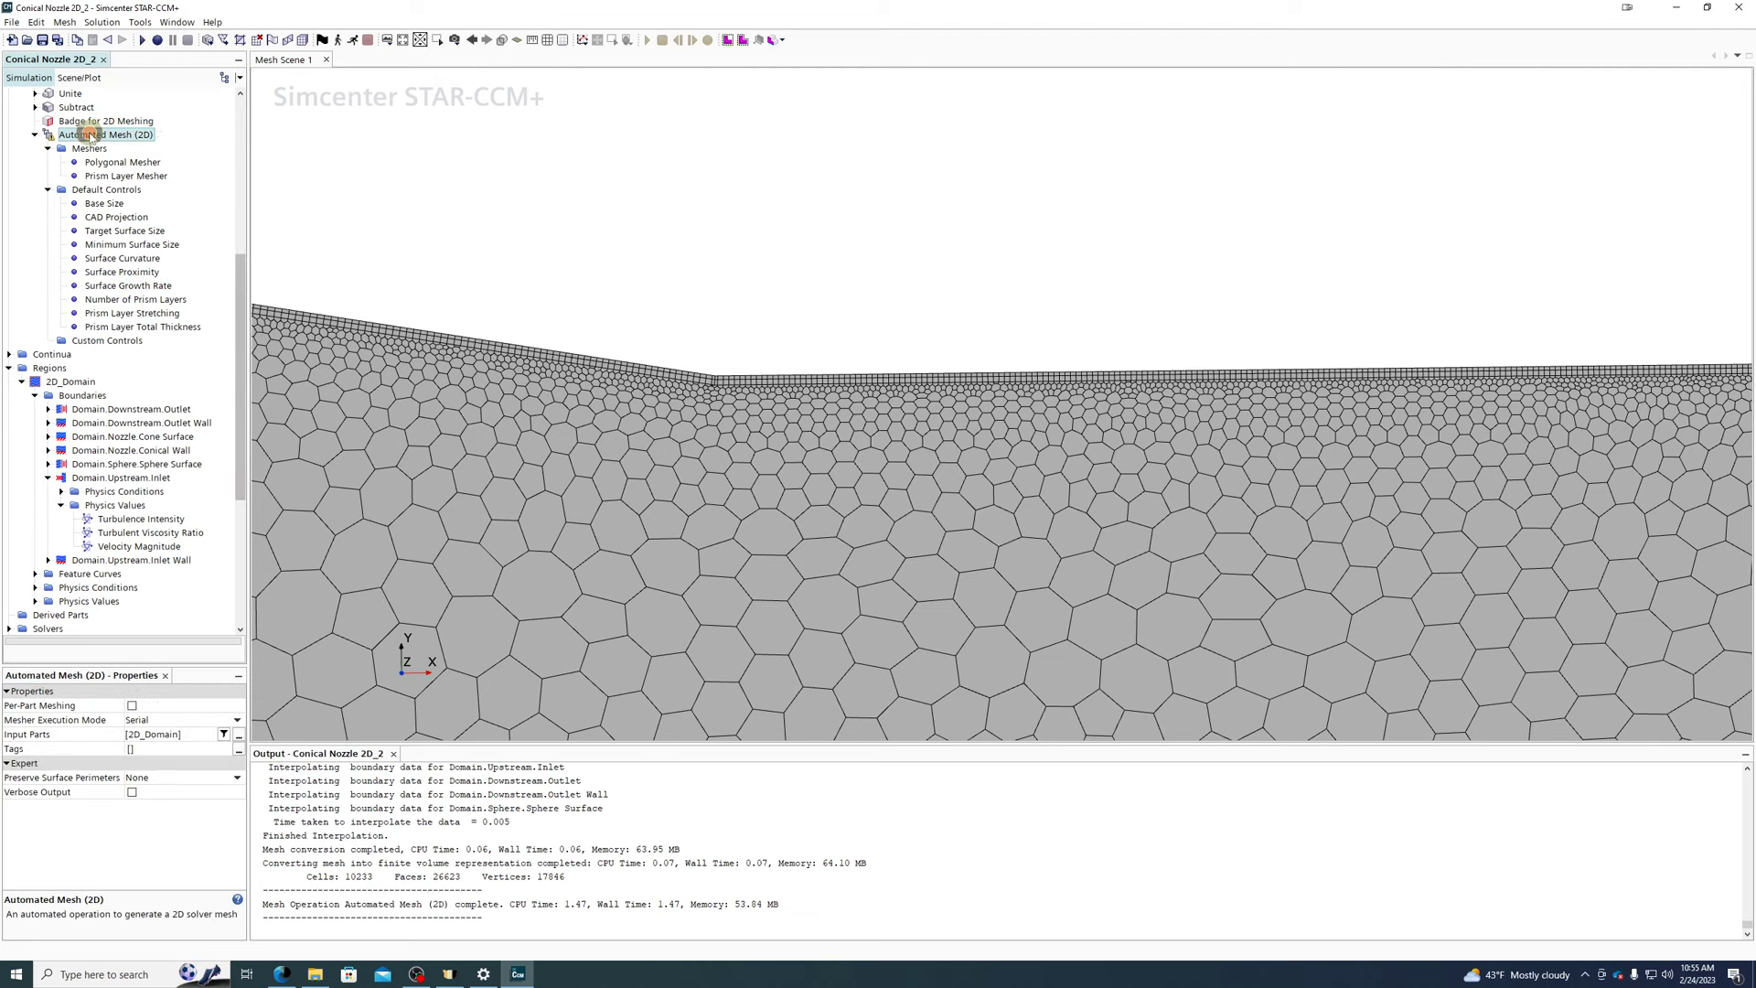
{"action": "right_click", "coordinate": [108, 135]}
{"action": "left_click", "coordinate": [128, 165]}
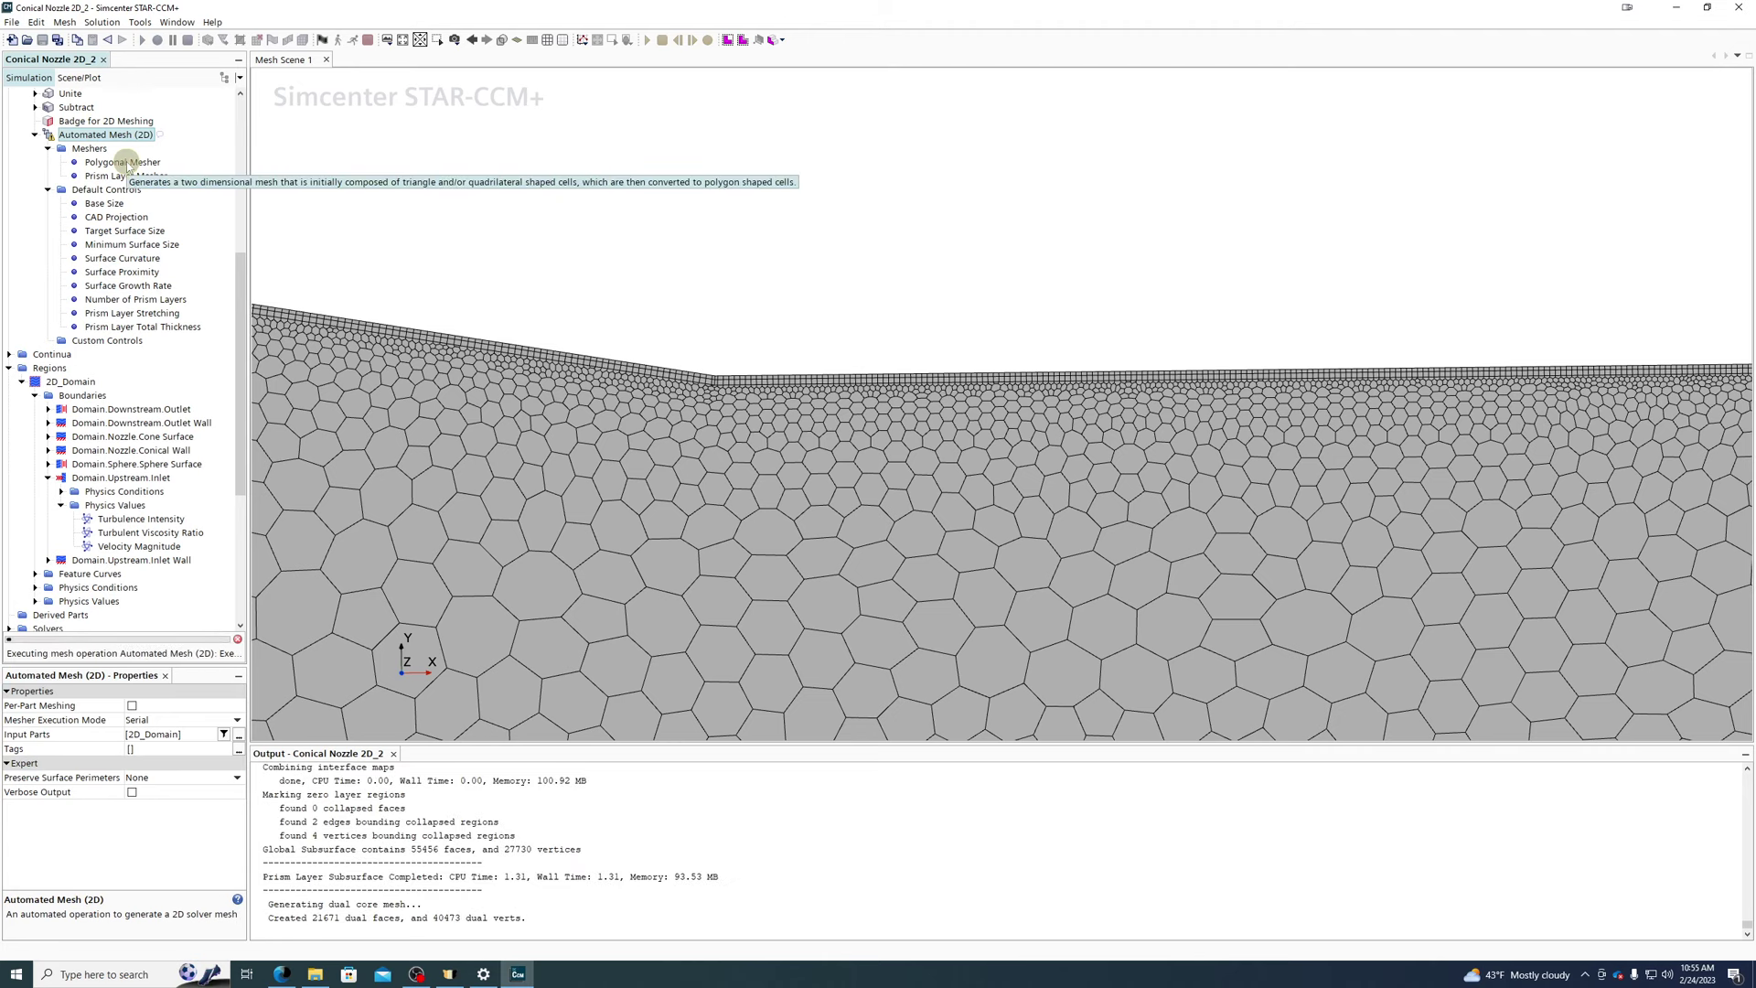
{"action": "scroll", "coordinate": [744, 383], "scroll_direction": "up", "scroll_amount": 3}
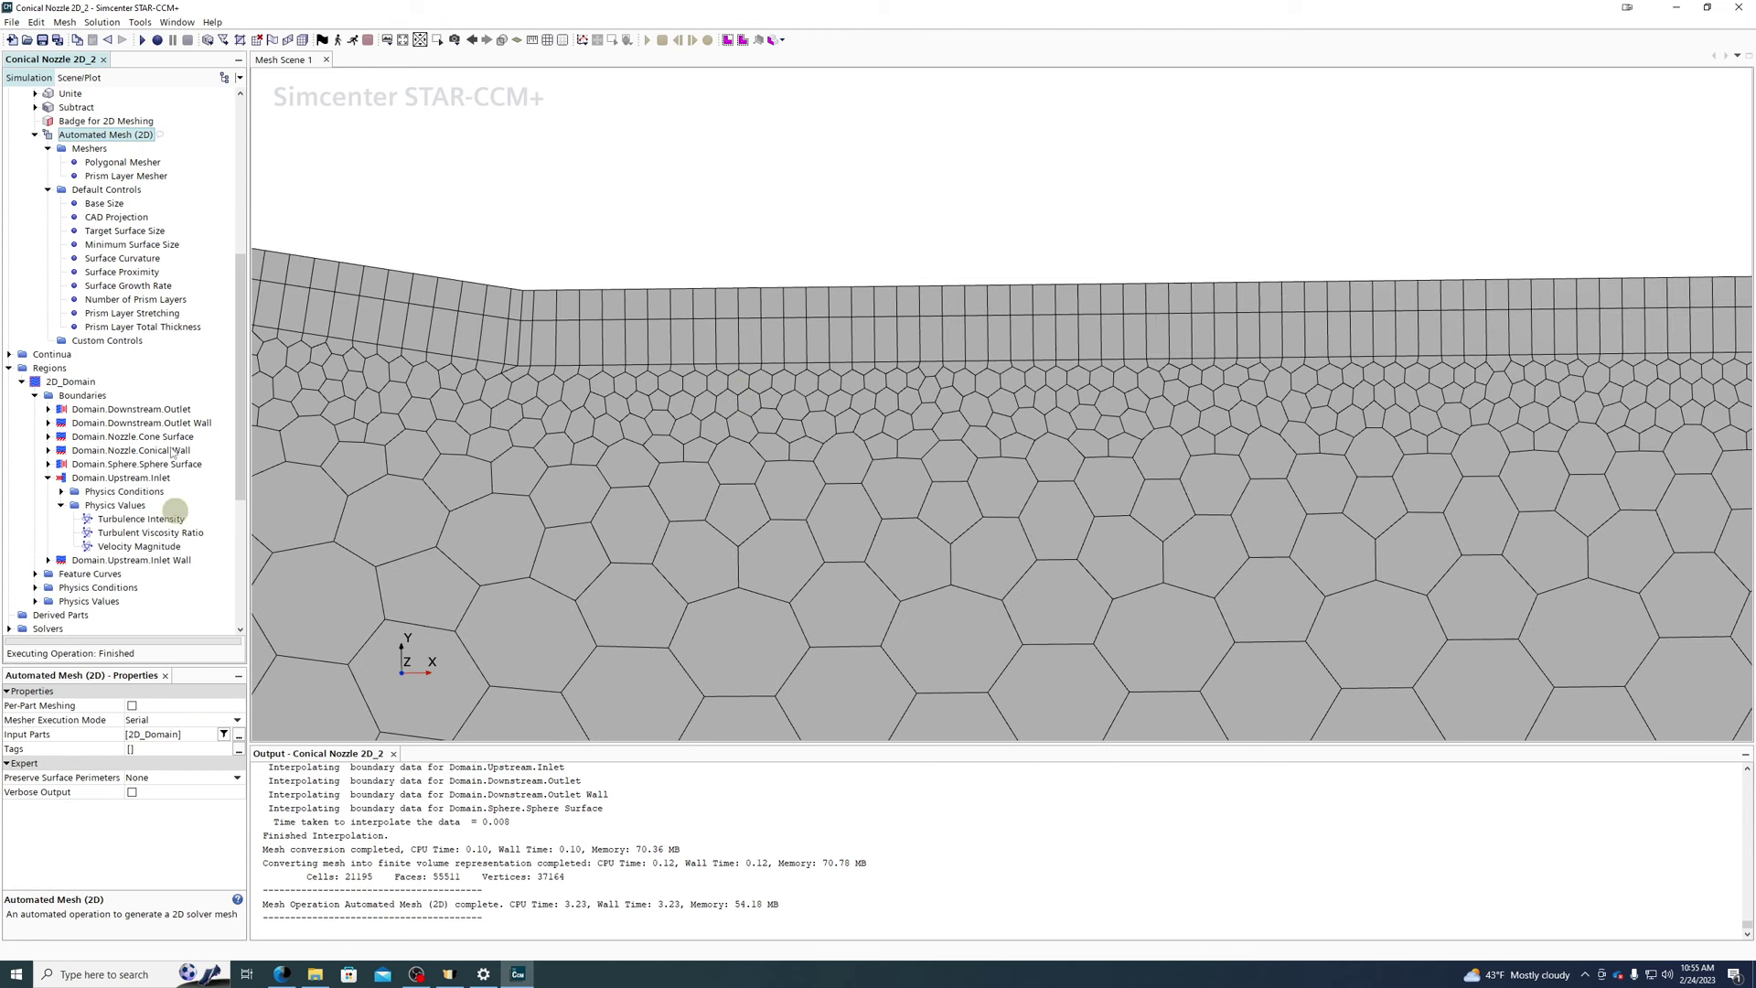
- Set the Surface Proximity control's # Points in gap to 300, execute Automated Mesh (2D), and inspect the cells along the downstream section's upper wall
{"action": "left_click", "coordinate": [137, 273]}
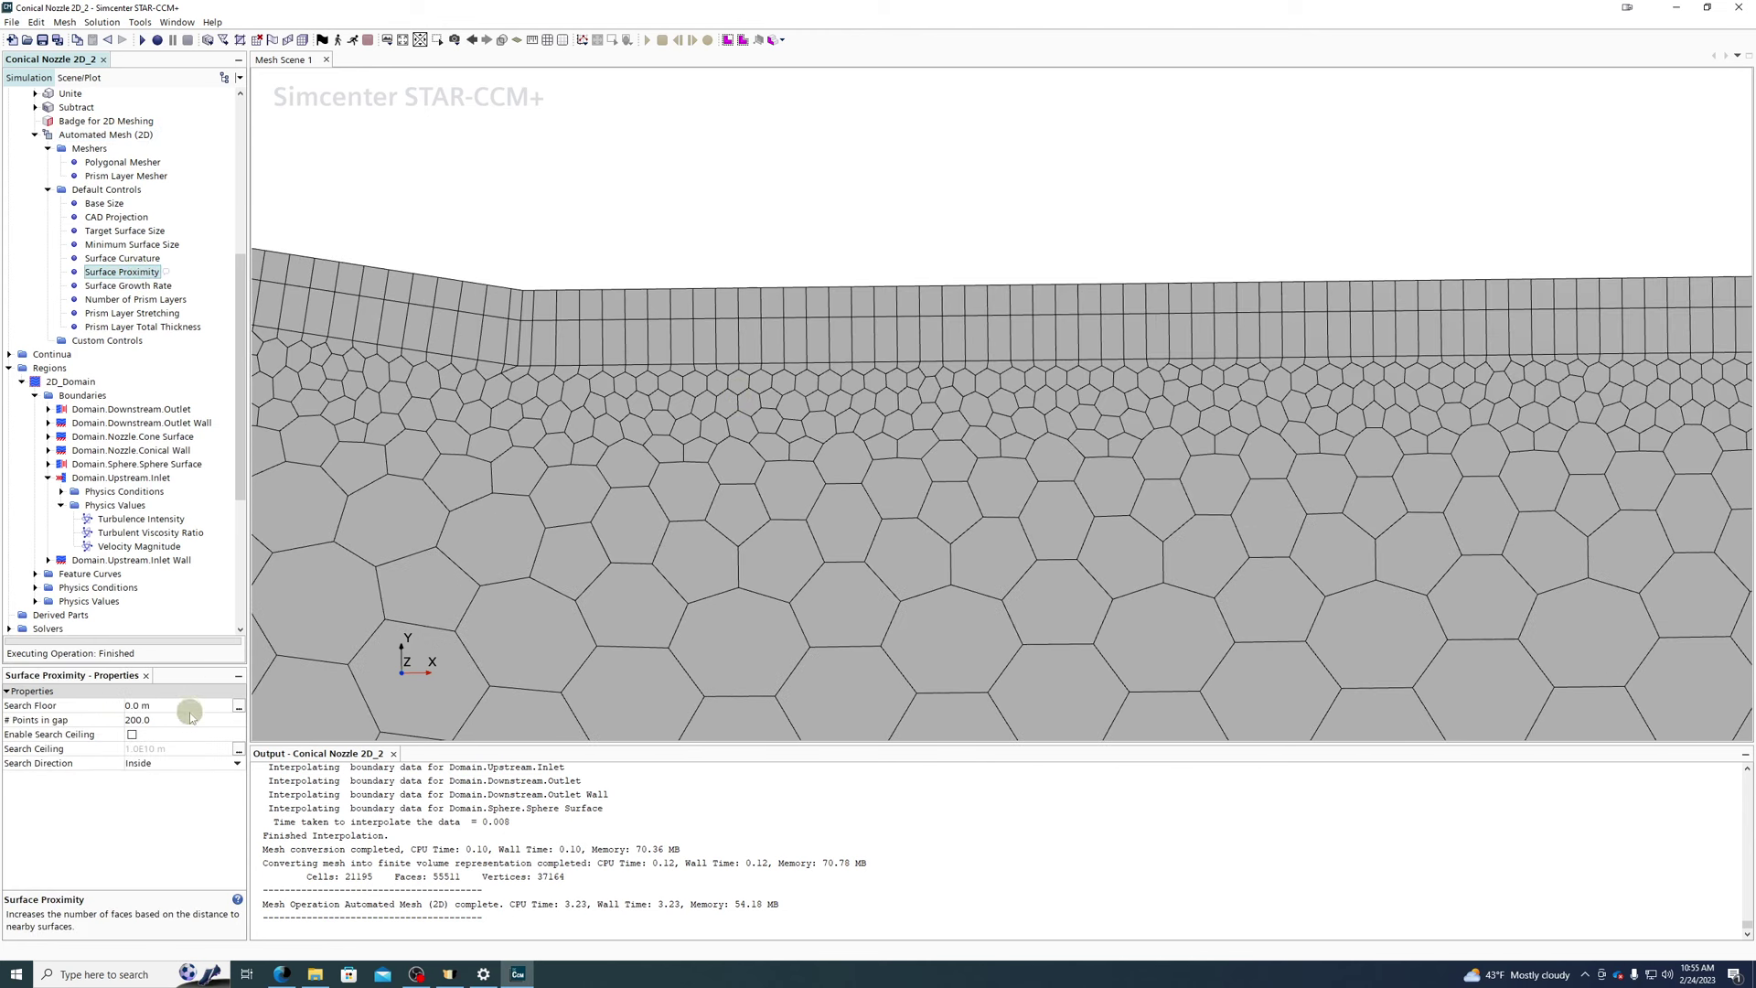
{"action": "left_click", "coordinate": [187, 721]}
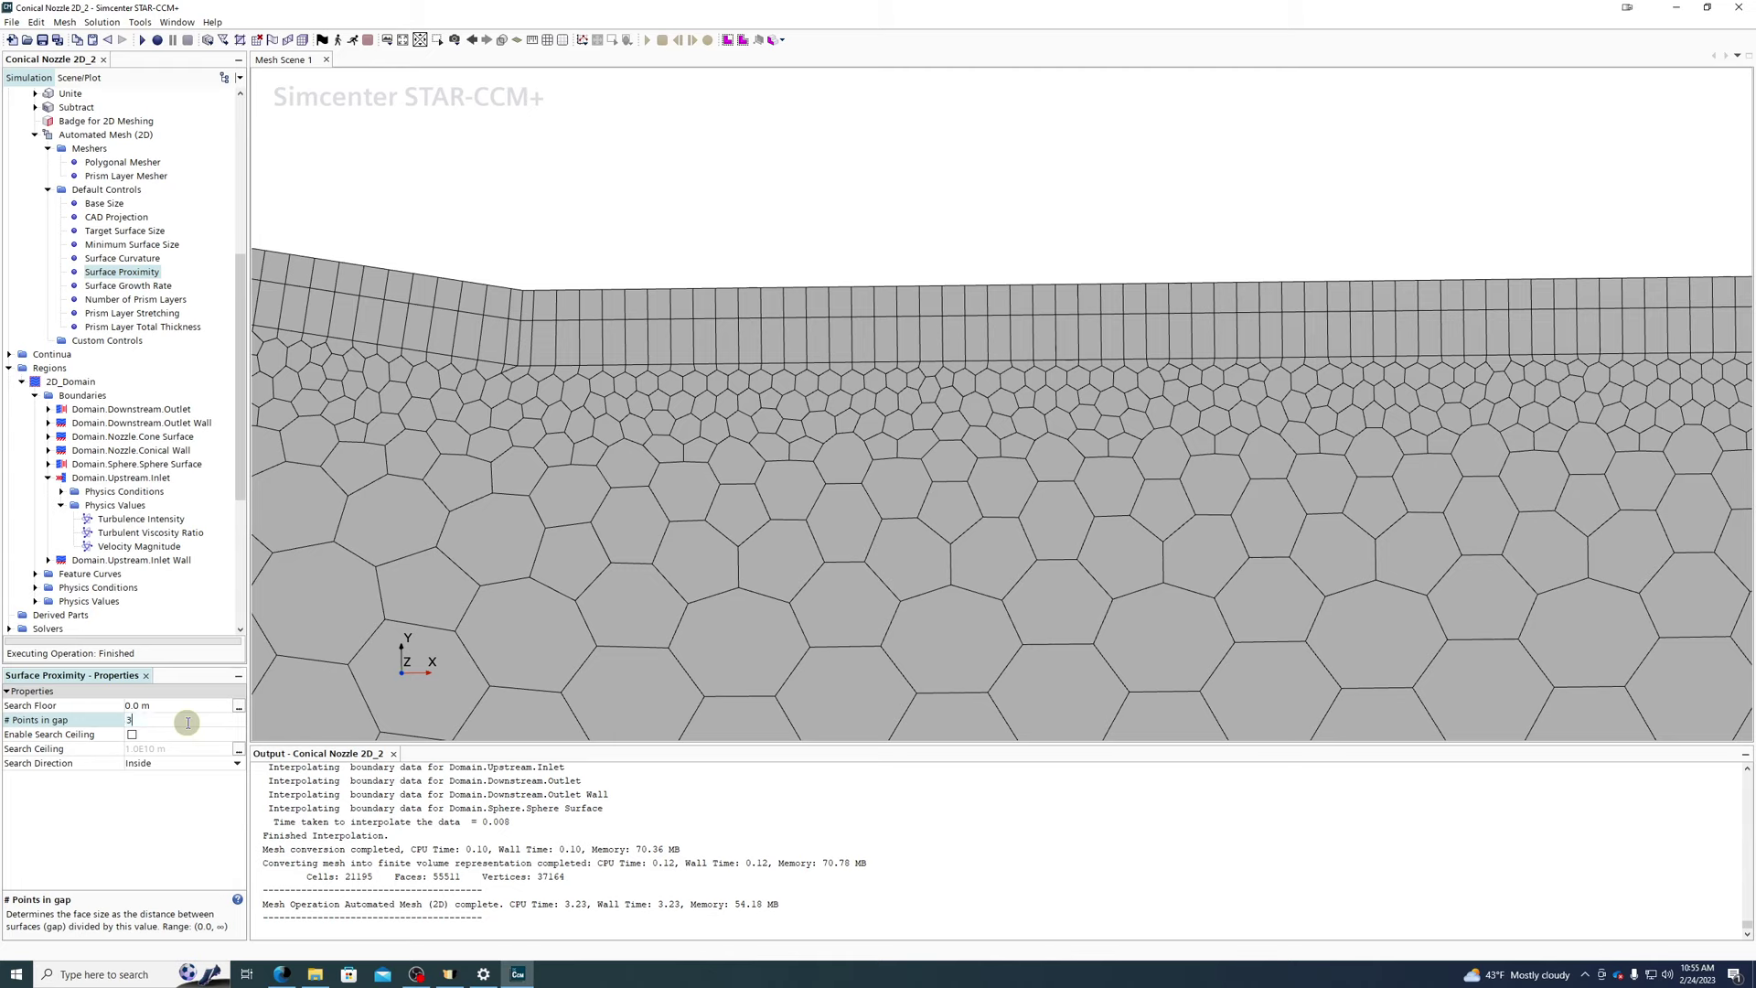
{"action": "key", "text": "Return"}
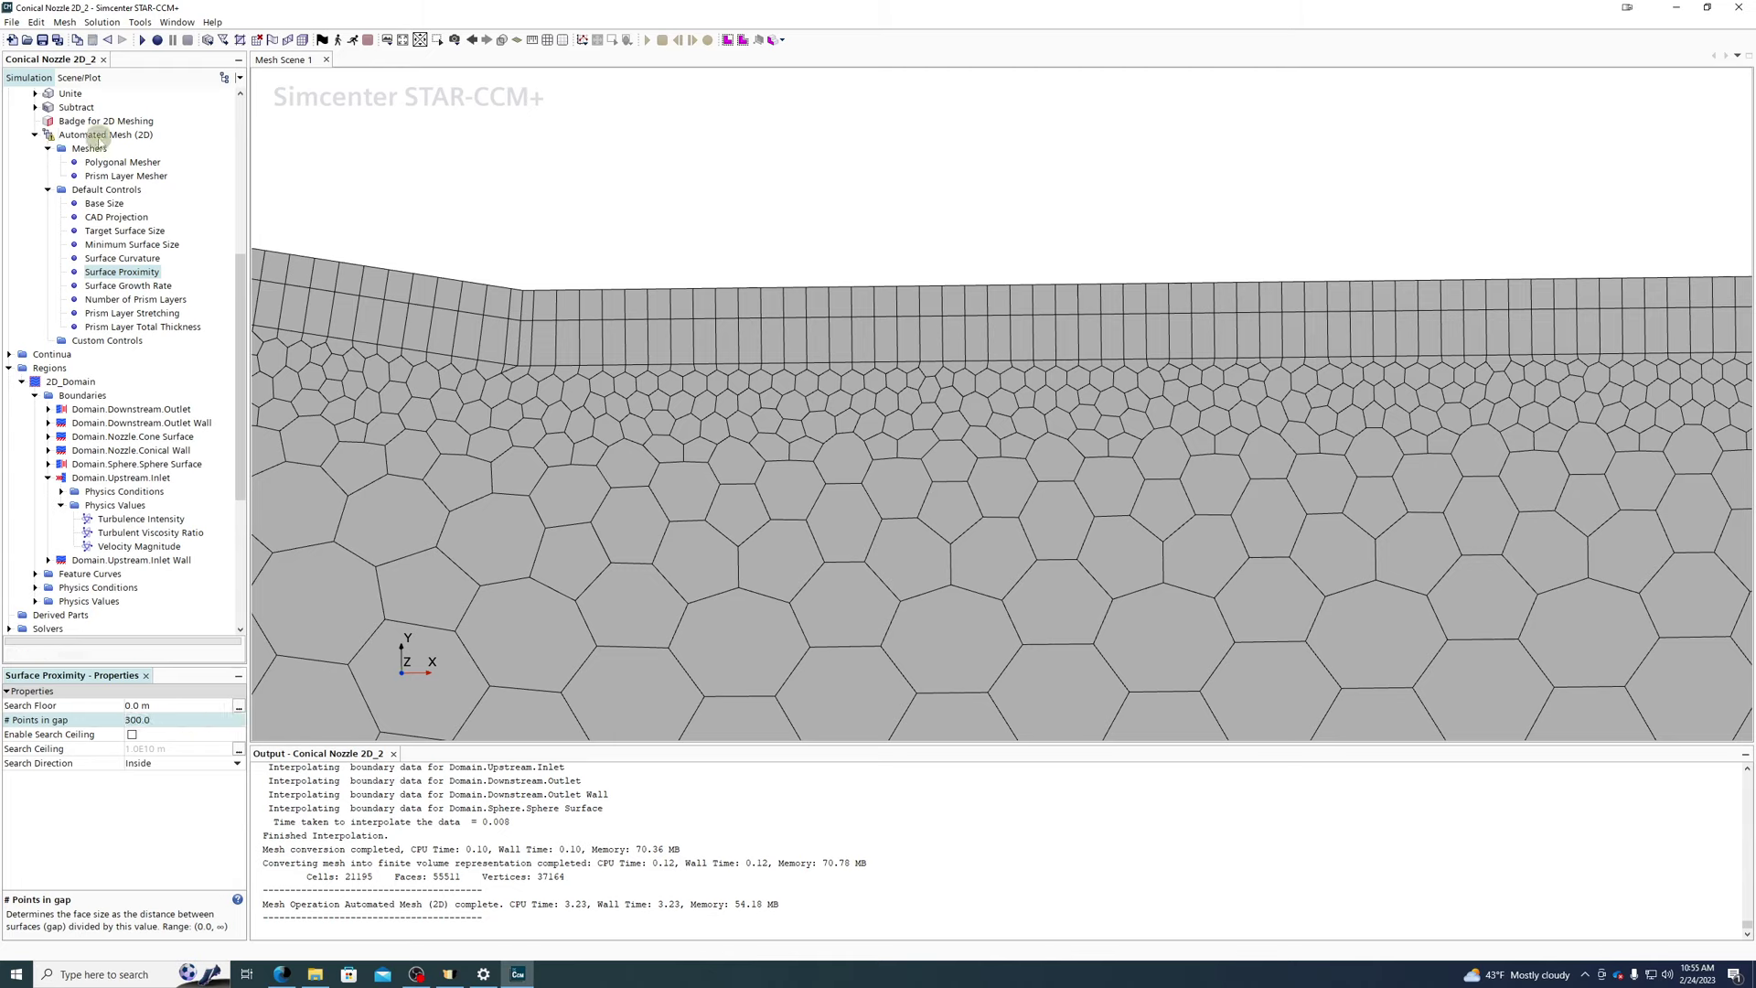
{"action": "right_click", "coordinate": [117, 137]}
{"action": "left_click", "coordinate": [139, 170]}
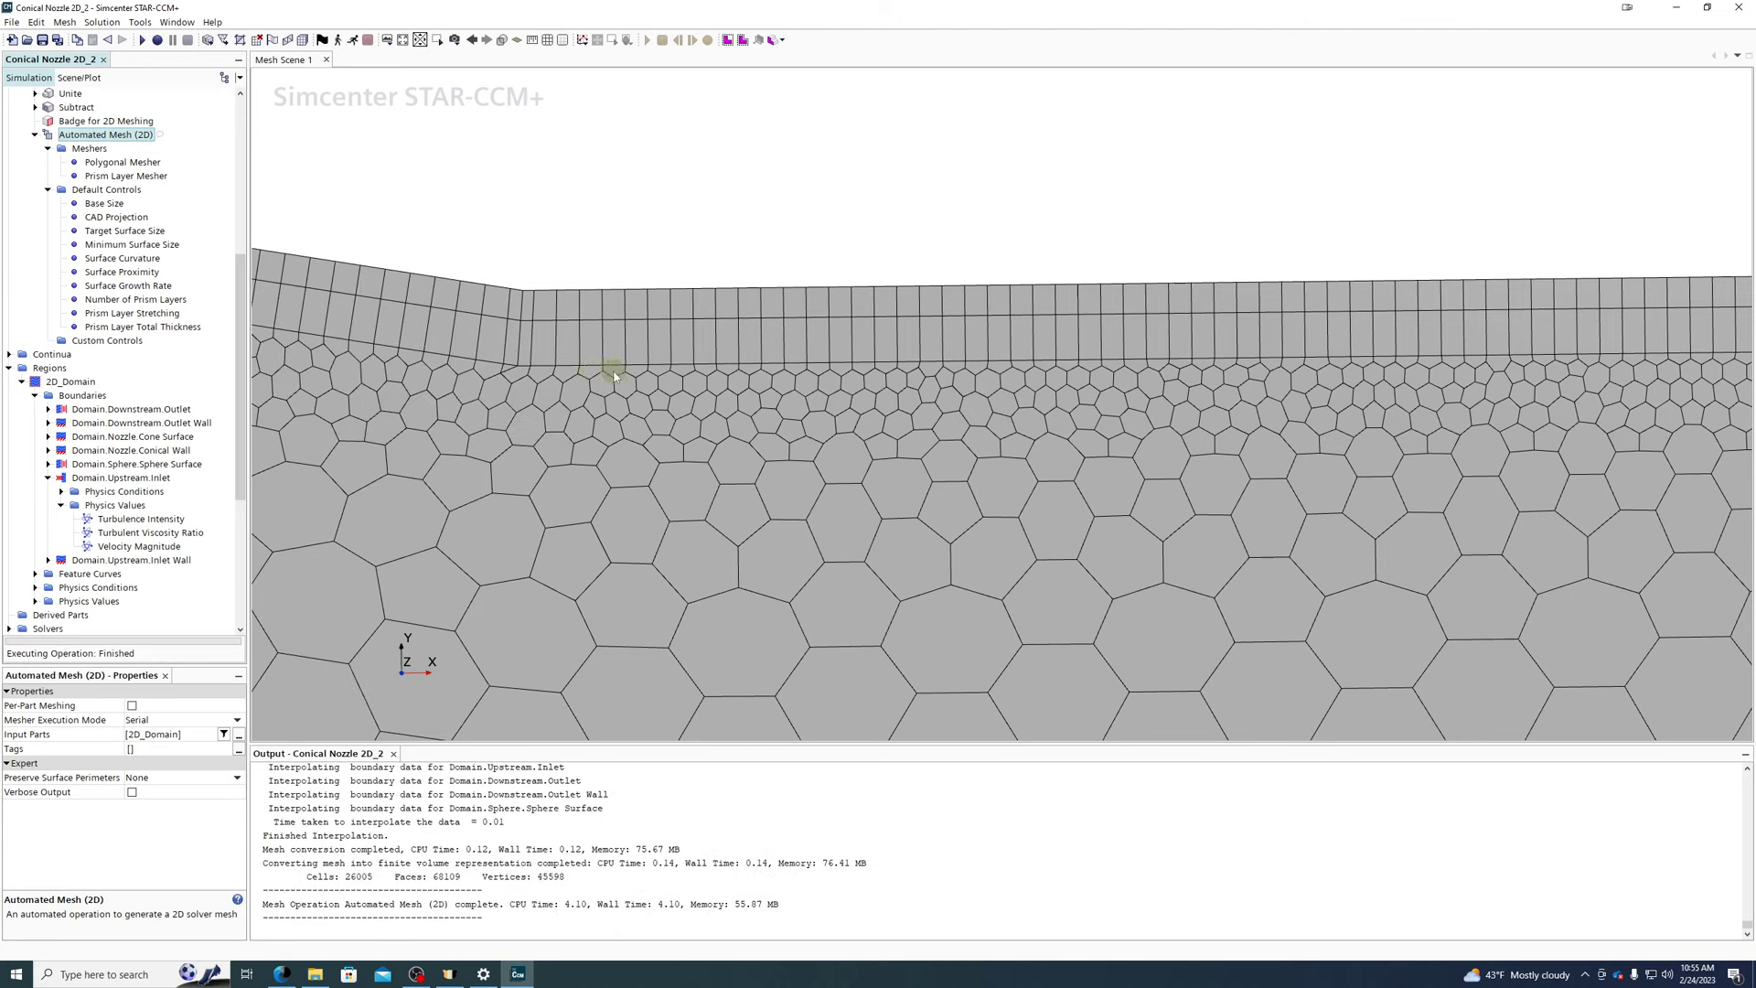
{"action": "scroll", "coordinate": [705, 382], "scroll_direction": "down", "scroll_amount": 1}
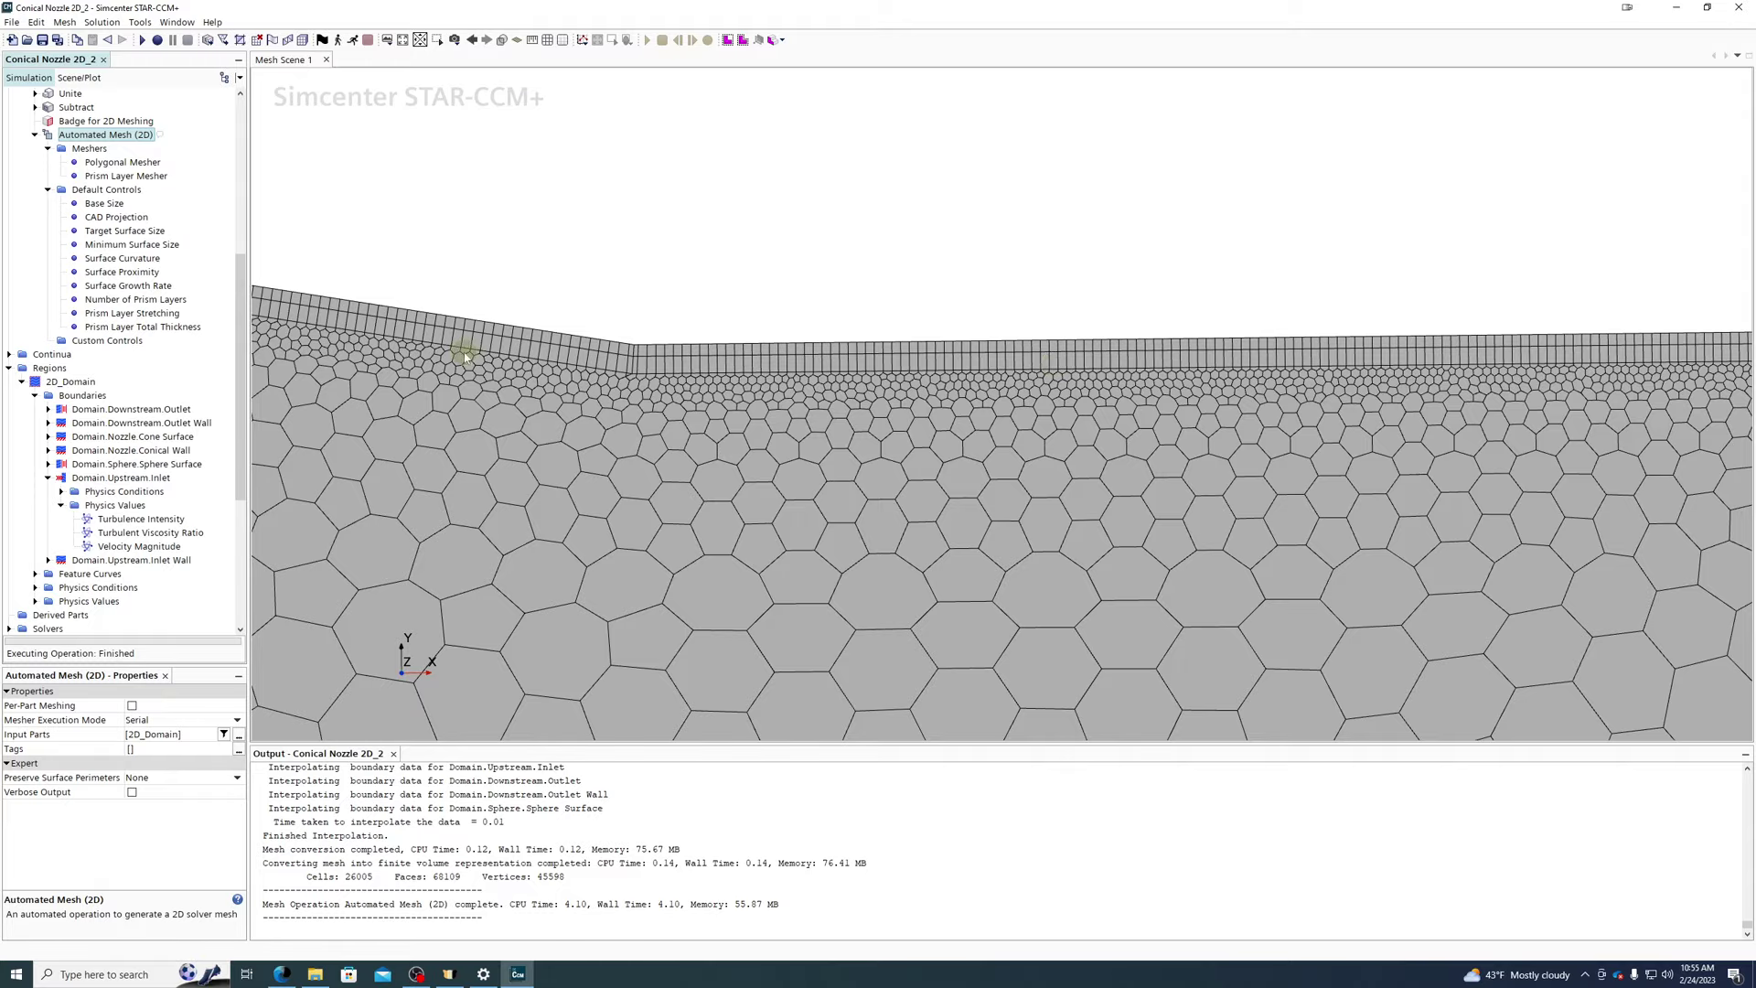
{"action": "scroll", "coordinate": [466, 337], "scroll_direction": "down", "scroll_amount": 3}
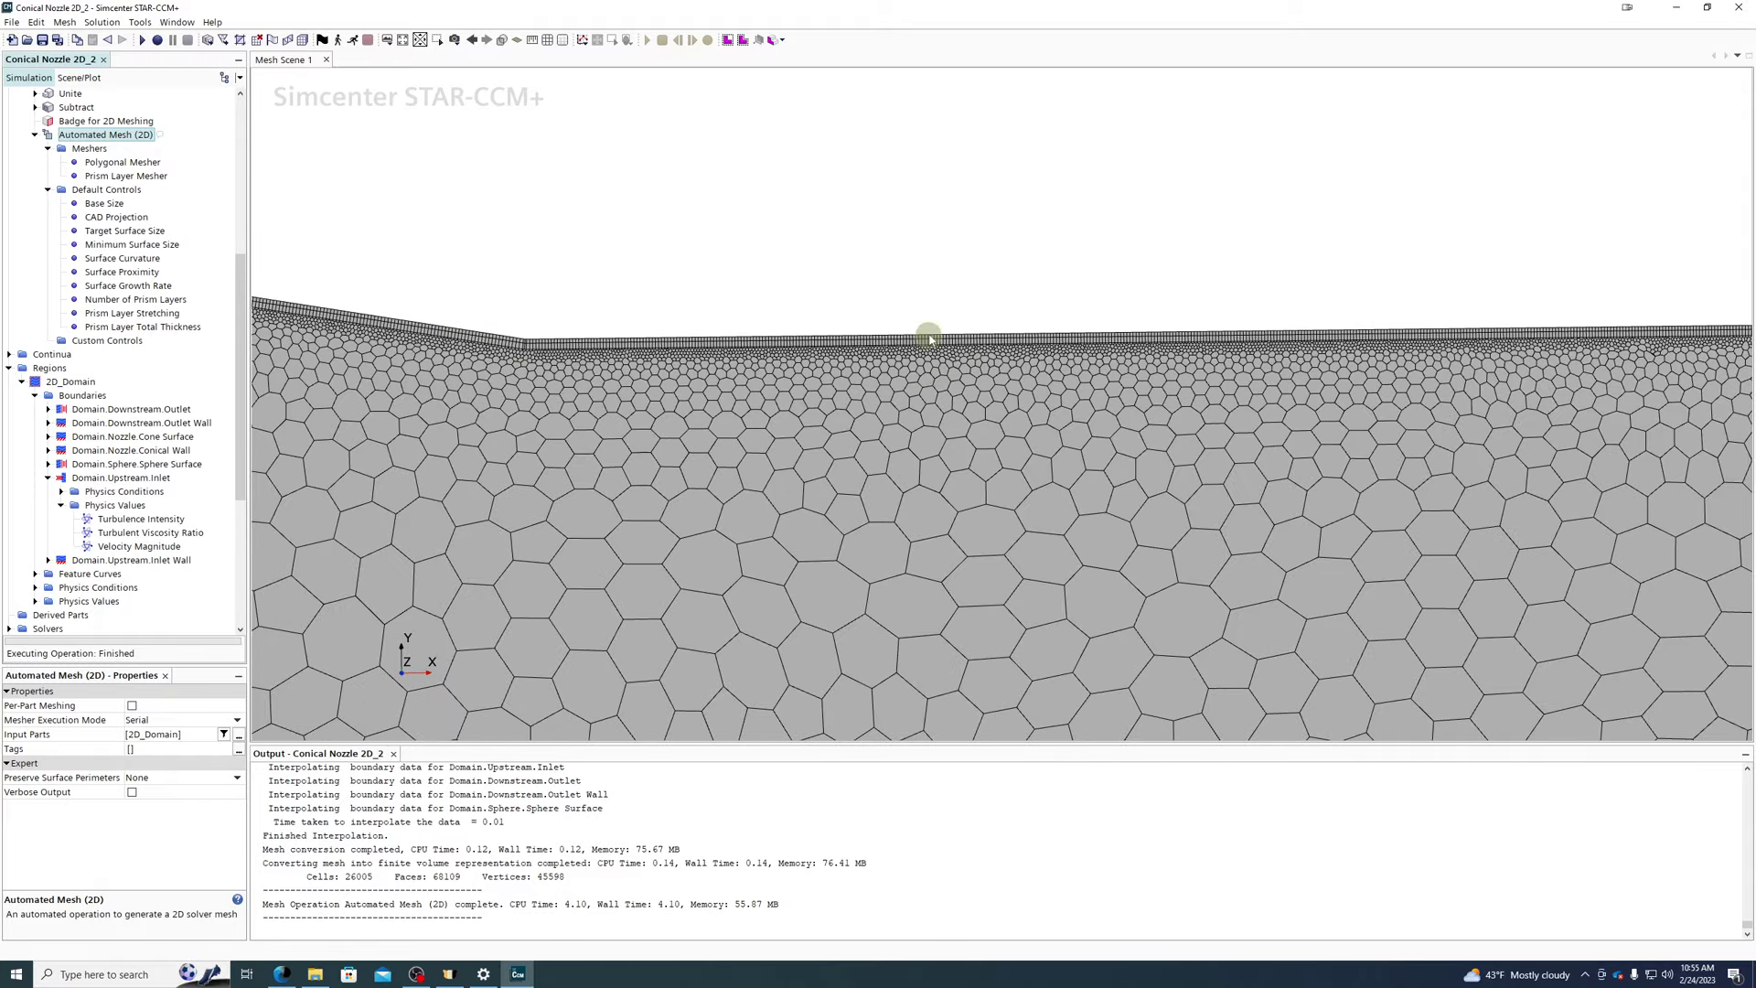
{"action": "scroll", "coordinate": [878, 334], "scroll_direction": "down", "scroll_amount": 2}
{"action": "scroll", "coordinate": [1029, 346], "scroll_direction": "up", "scroll_amount": 4}
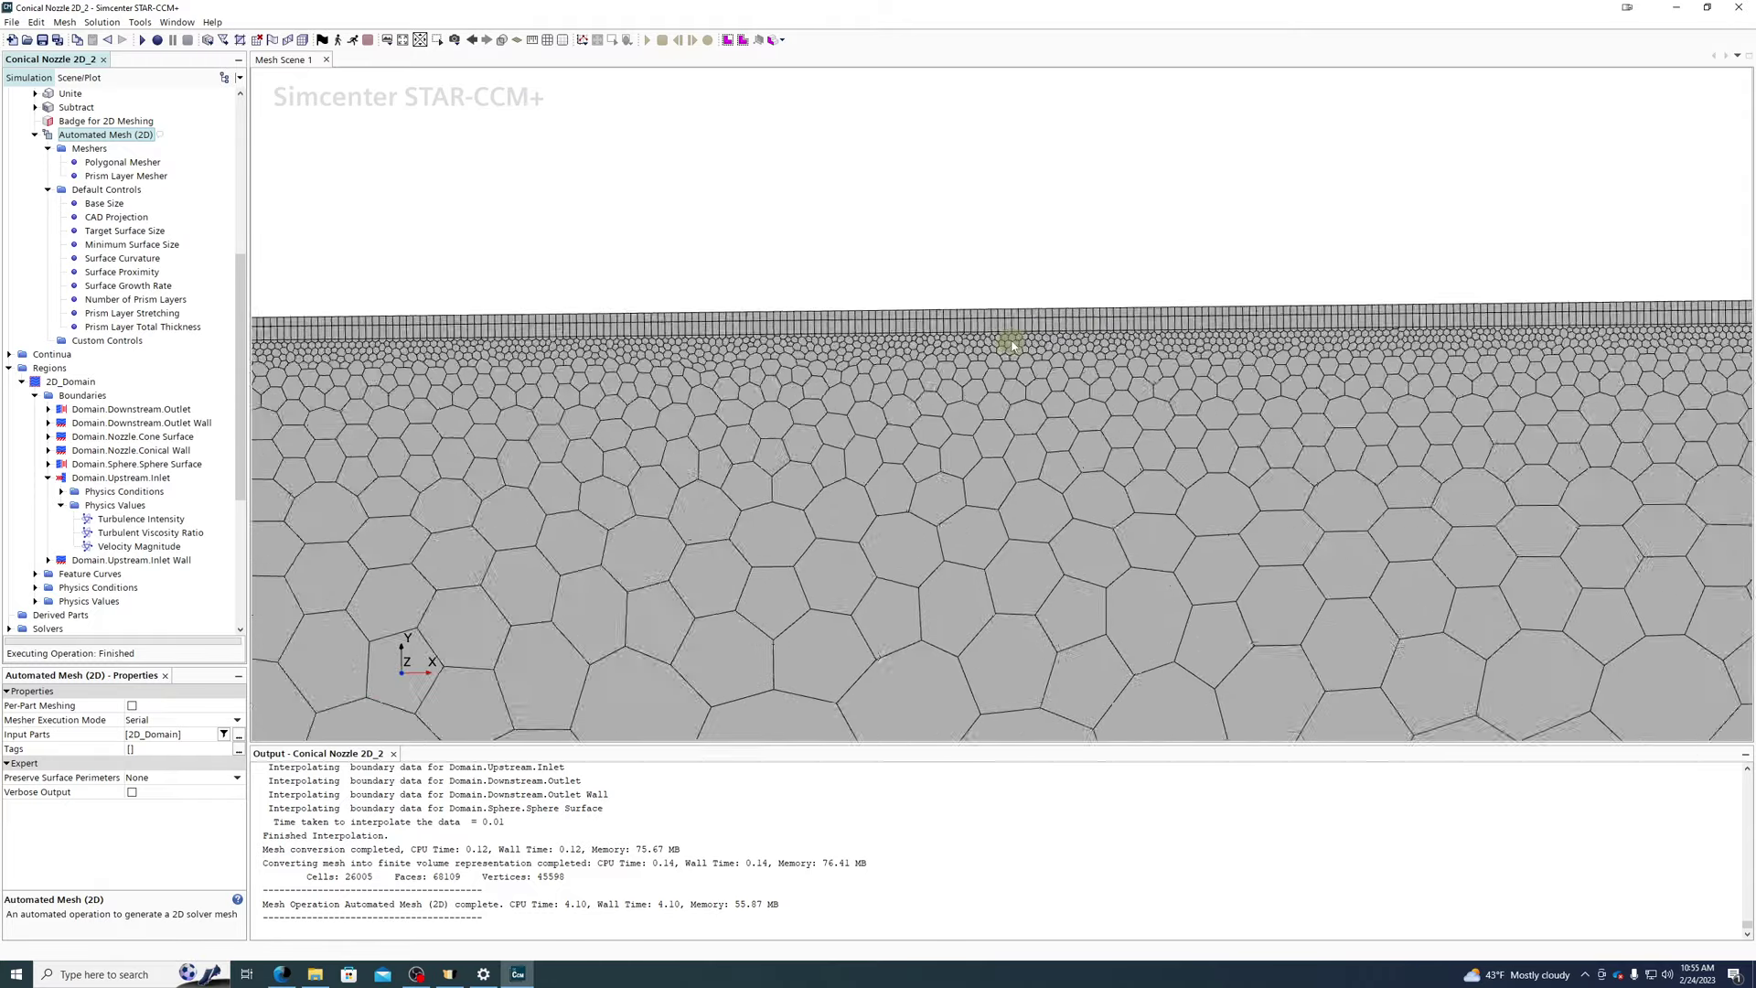
{"action": "scroll", "coordinate": [1012, 346], "scroll_direction": "up", "scroll_amount": 5}
- Measure one prism cell's width along the downstream section's upper wall and highlight the d(X) component in the distance report
{"action": "left_click", "coordinate": [532, 41]}
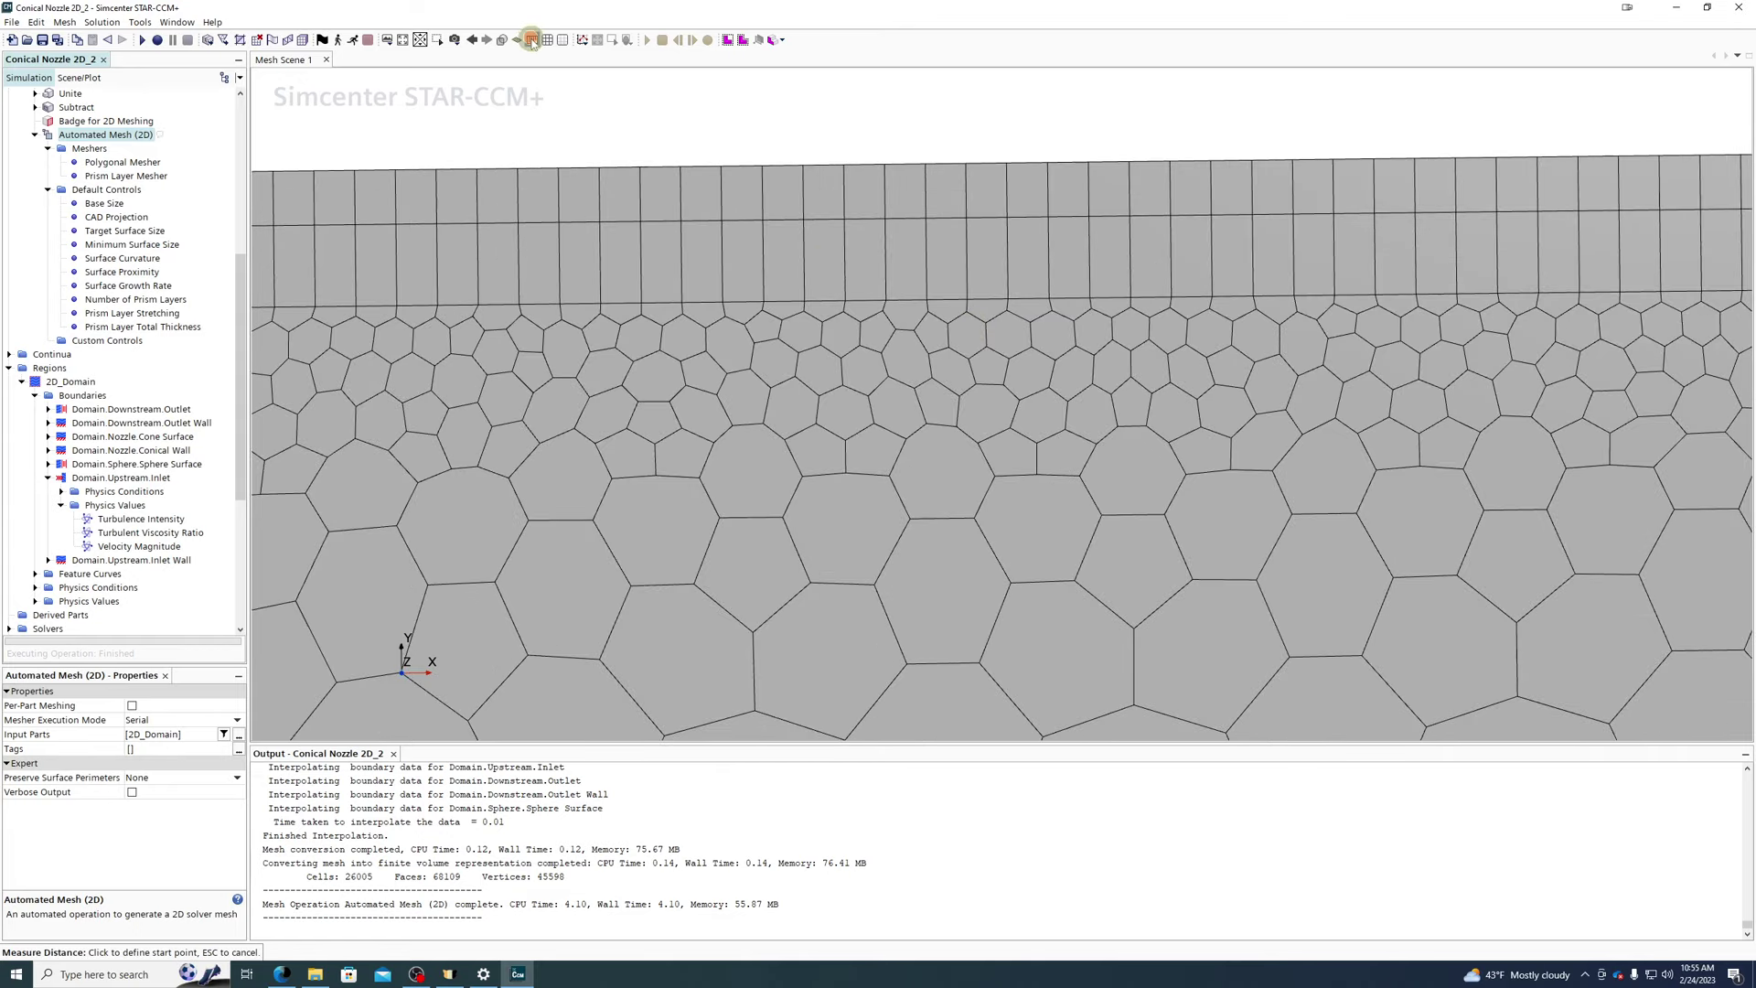
{"action": "left_click", "coordinate": [679, 309]}
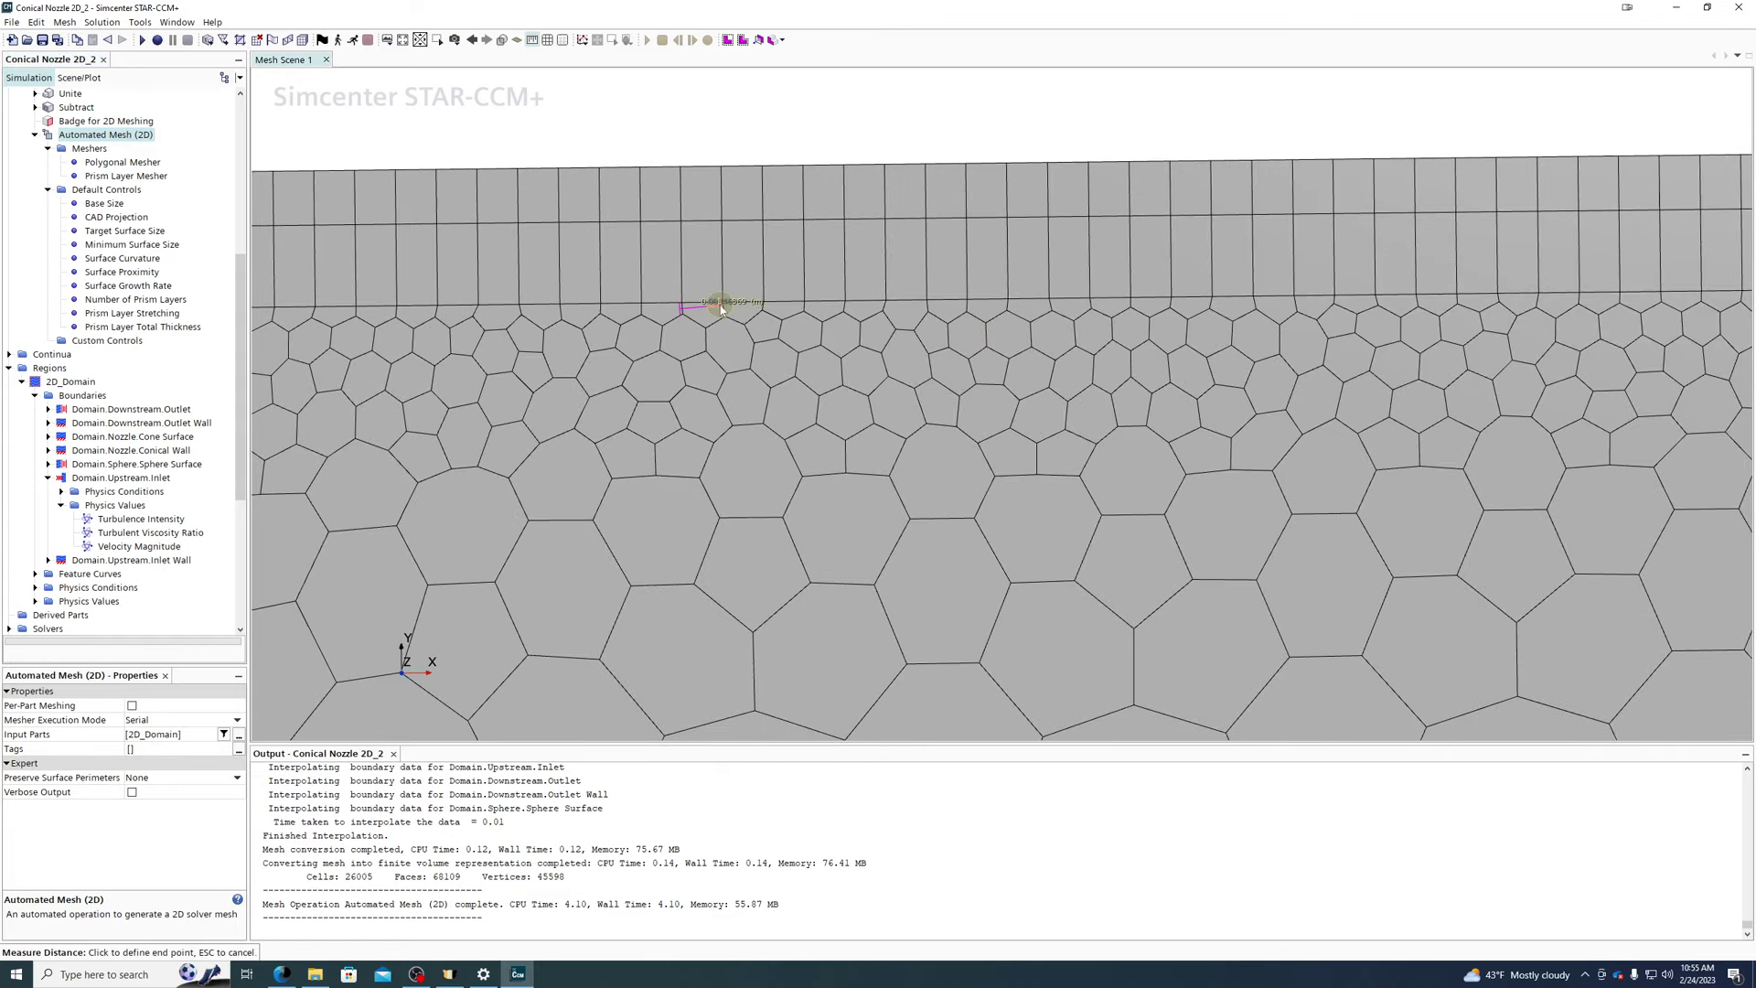
{"action": "left_click", "coordinate": [725, 309]}
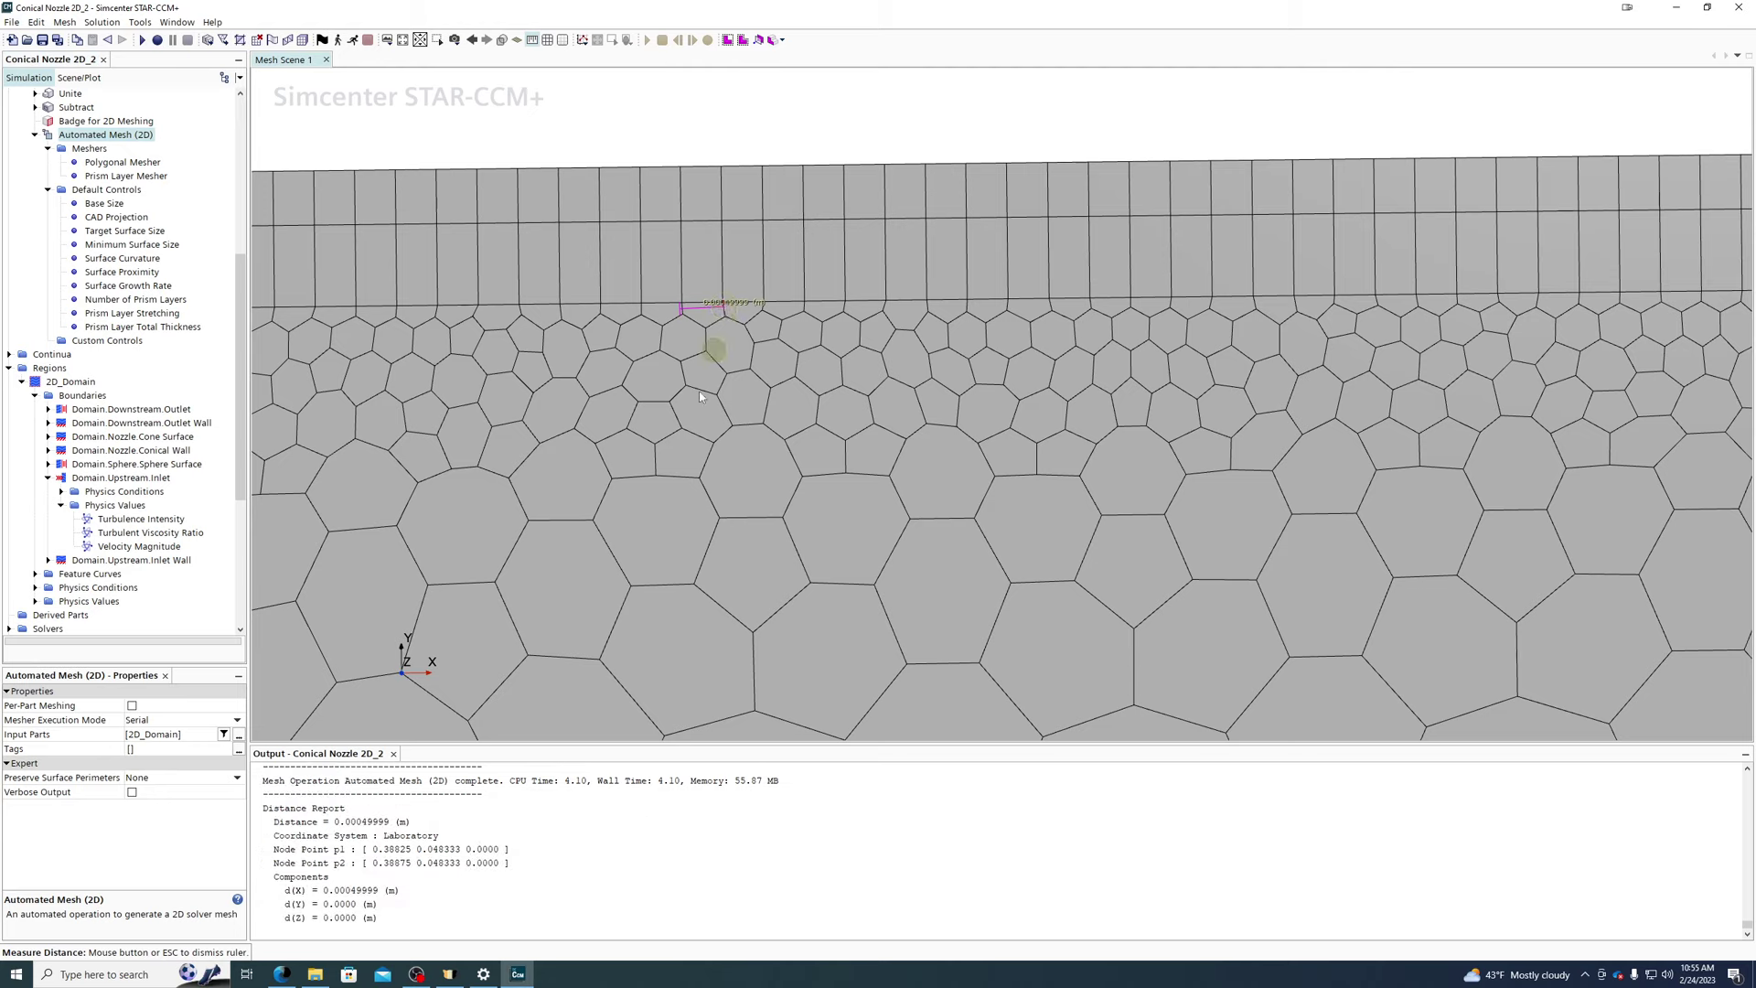
{"action": "left_click_drag", "start_coordinate": [400, 890], "coordinate": [280, 891]}
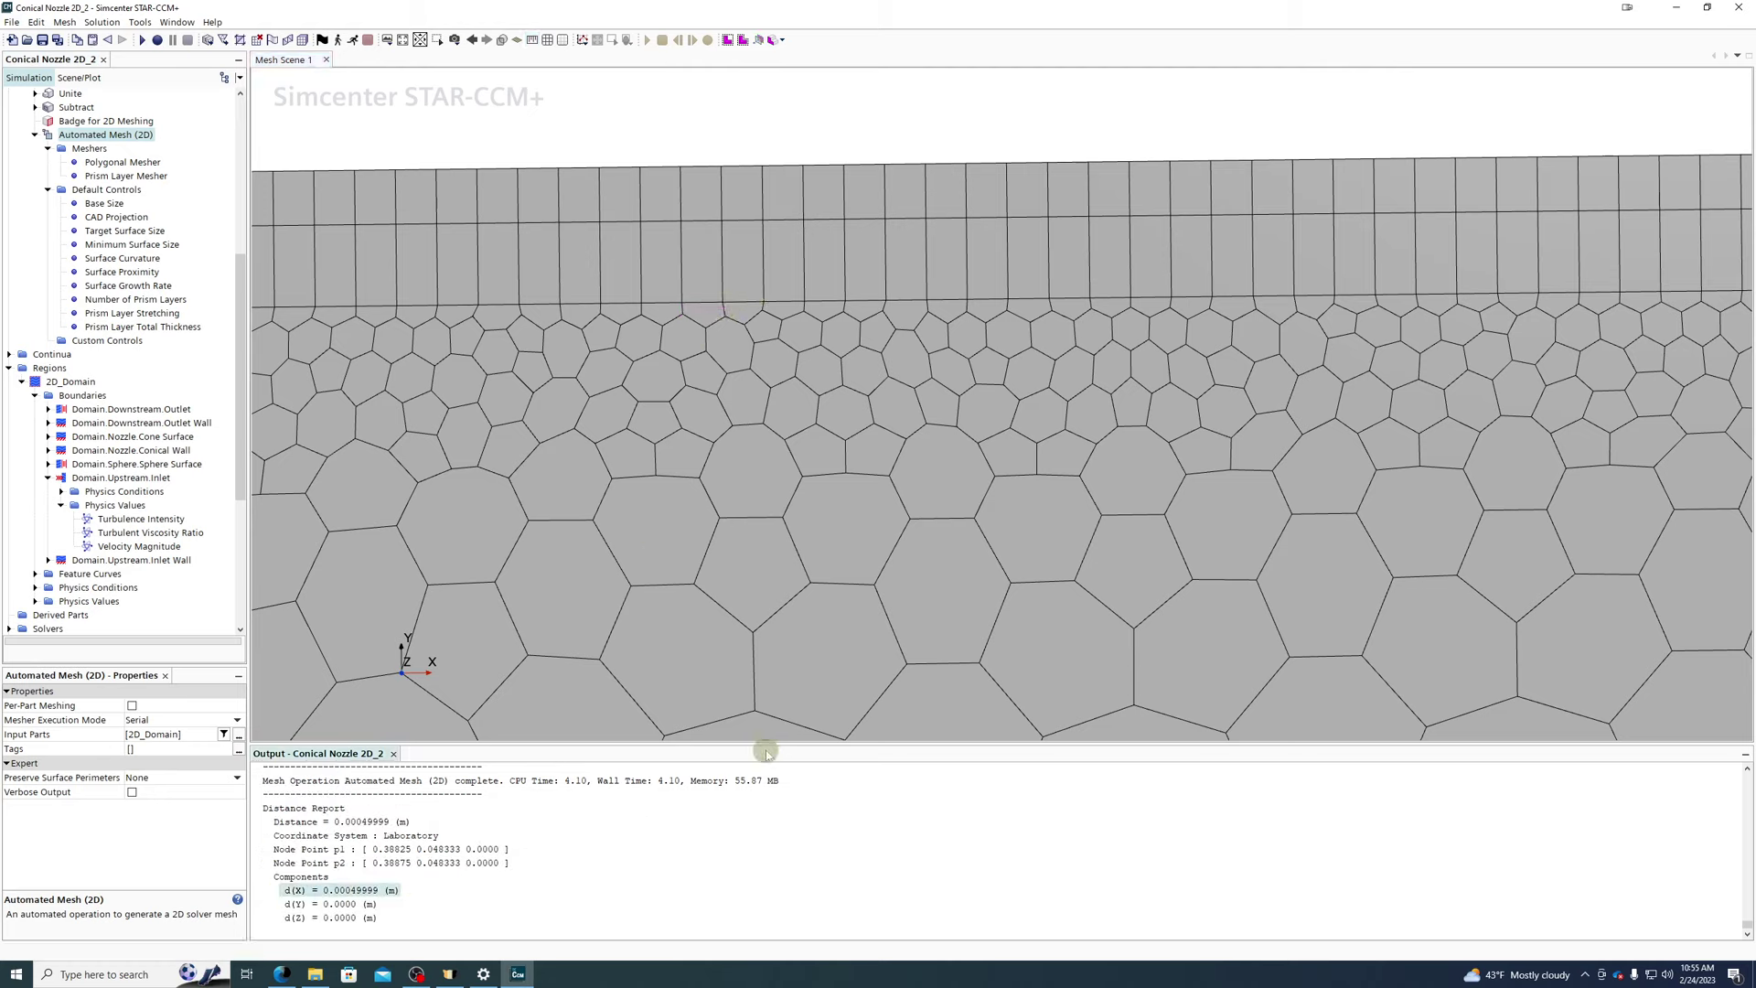
{"action": "scroll", "coordinate": [833, 353], "scroll_direction": "down", "scroll_amount": 2}
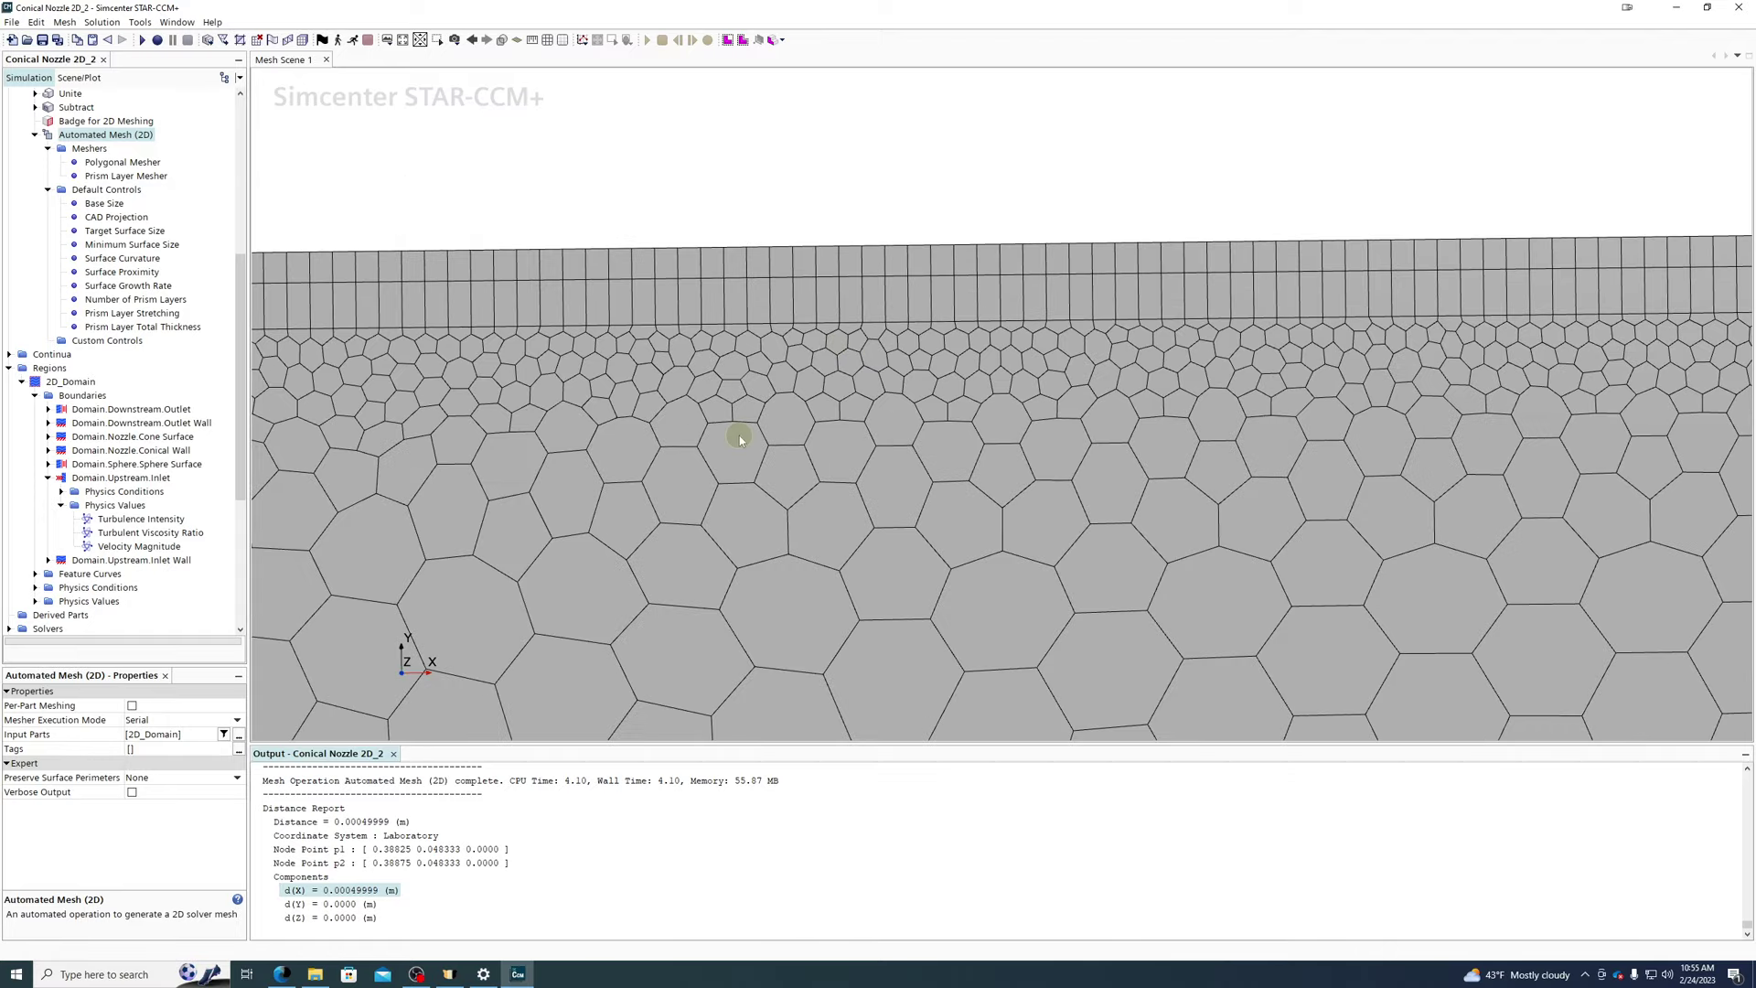
{"action": "scroll", "coordinate": [739, 436], "scroll_direction": "down", "scroll_amount": 6}
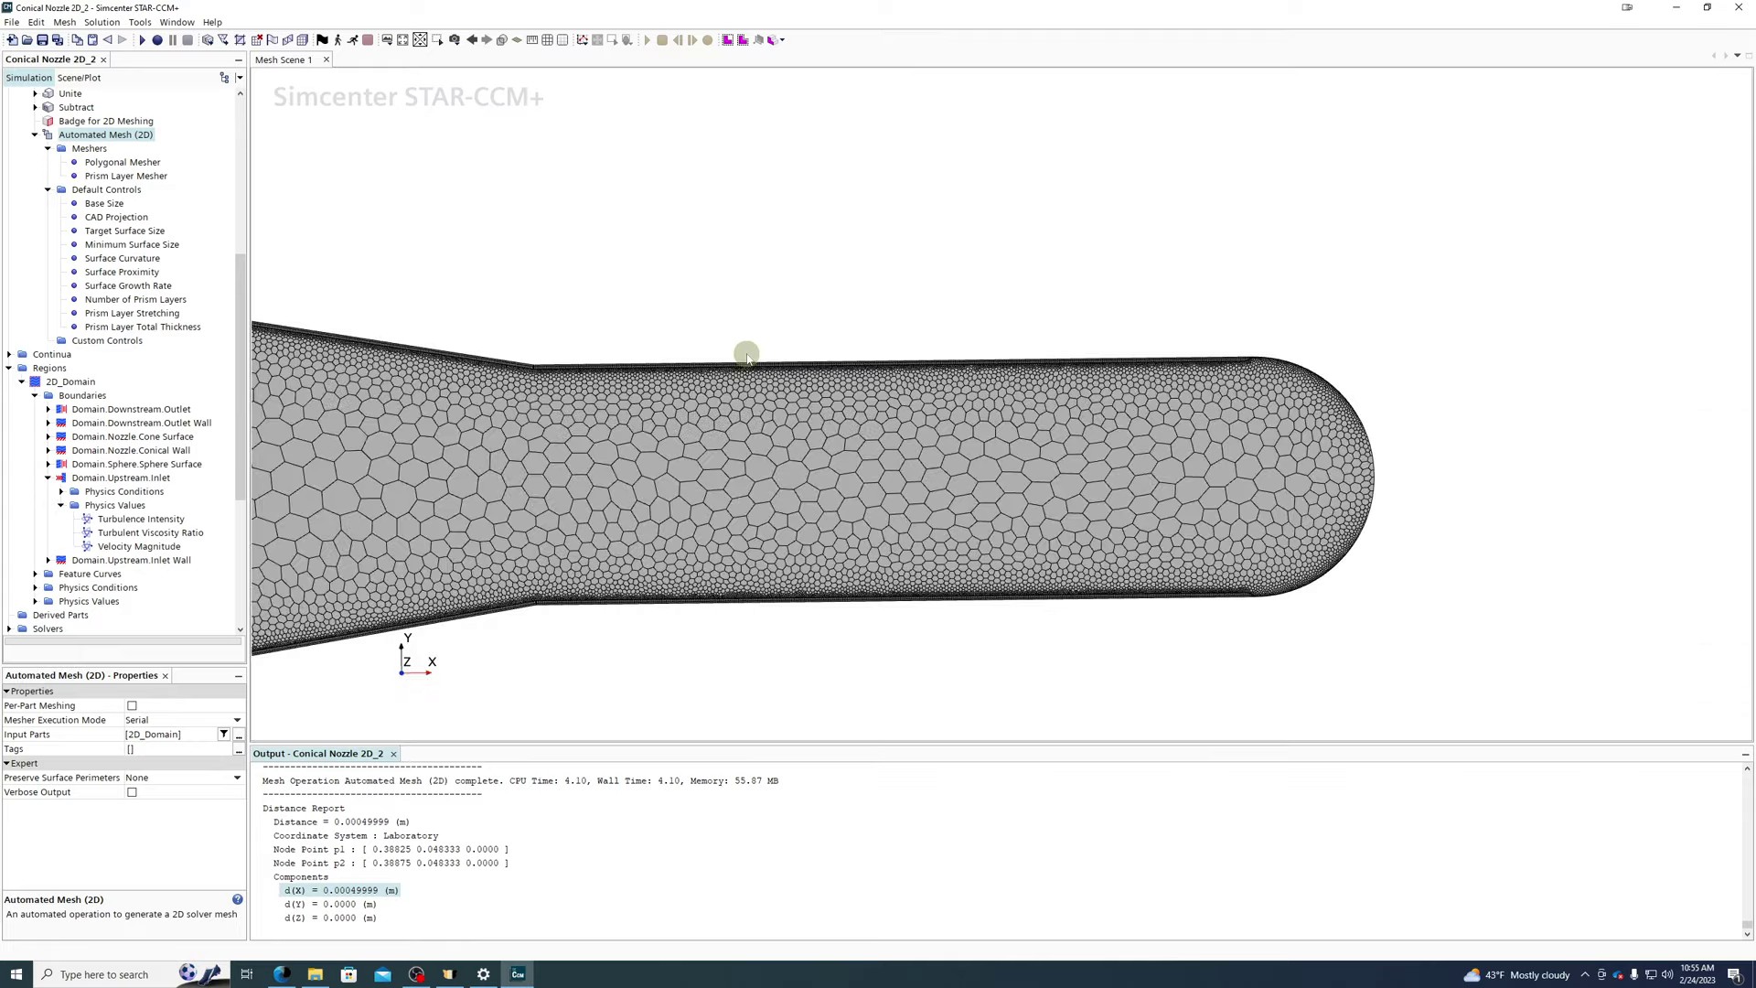
{"action": "scroll", "coordinate": [747, 356], "scroll_direction": "down", "scroll_amount": 3}
{"action": "mouse_move", "coordinate": [528, 386]}
{"action": "left_mouse_down"}
{"action": "mouse_move", "coordinate": [1149, 474]}
{"action": "mouse_move", "coordinate": [554, 391]}
{"action": "left_mouse_up"}
{"action": "right_click", "coordinate": [510, 414]}
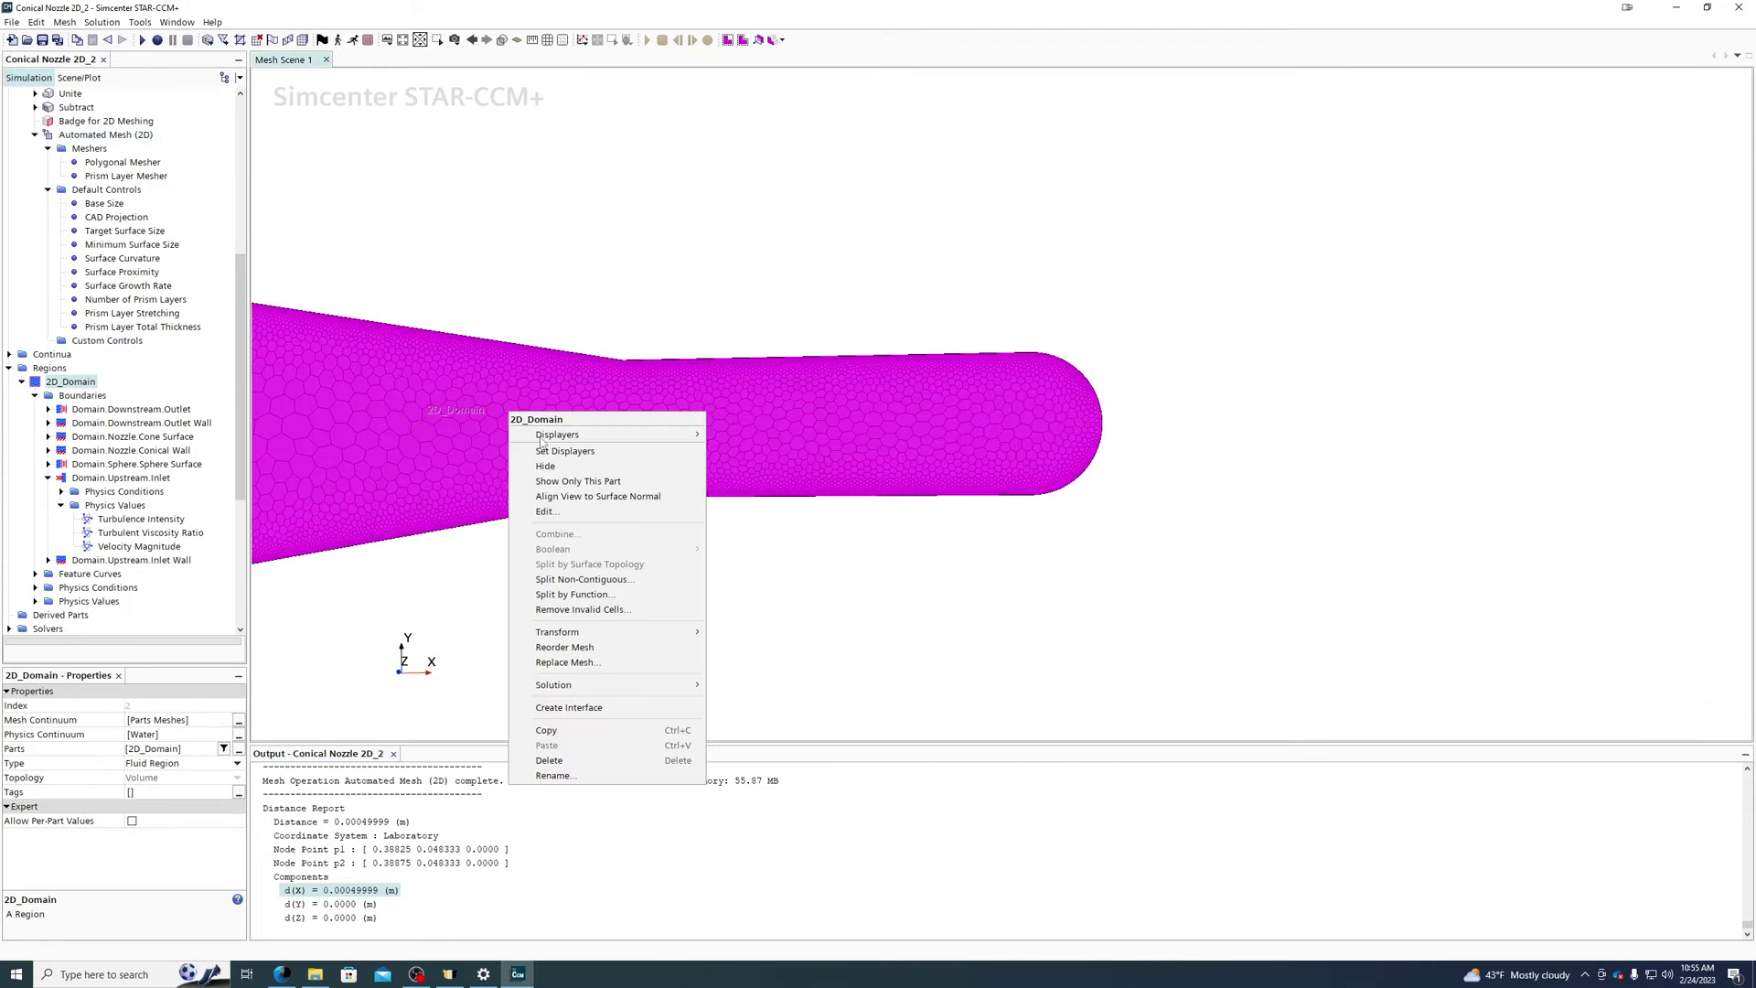
{"action": "left_click", "coordinate": [568, 497]}
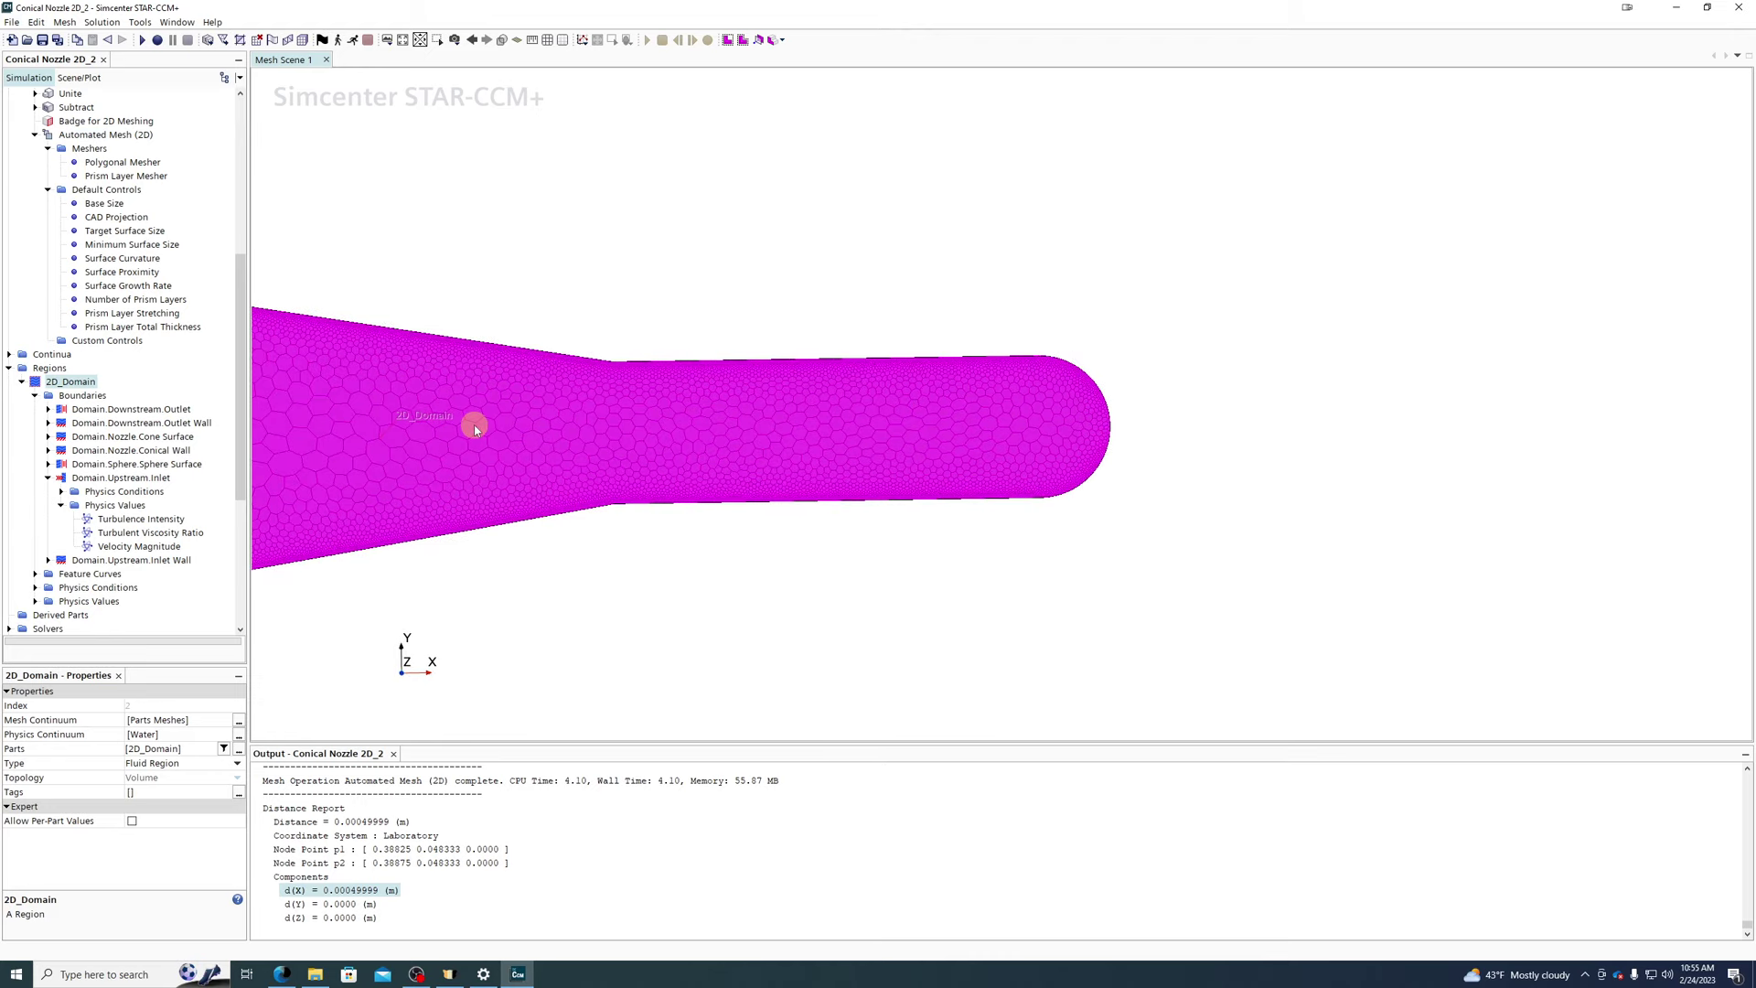
{"action": "right_click", "coordinate": [539, 428]}
{"action": "left_click", "coordinate": [608, 509]}
{"action": "left_click", "coordinate": [726, 581]}
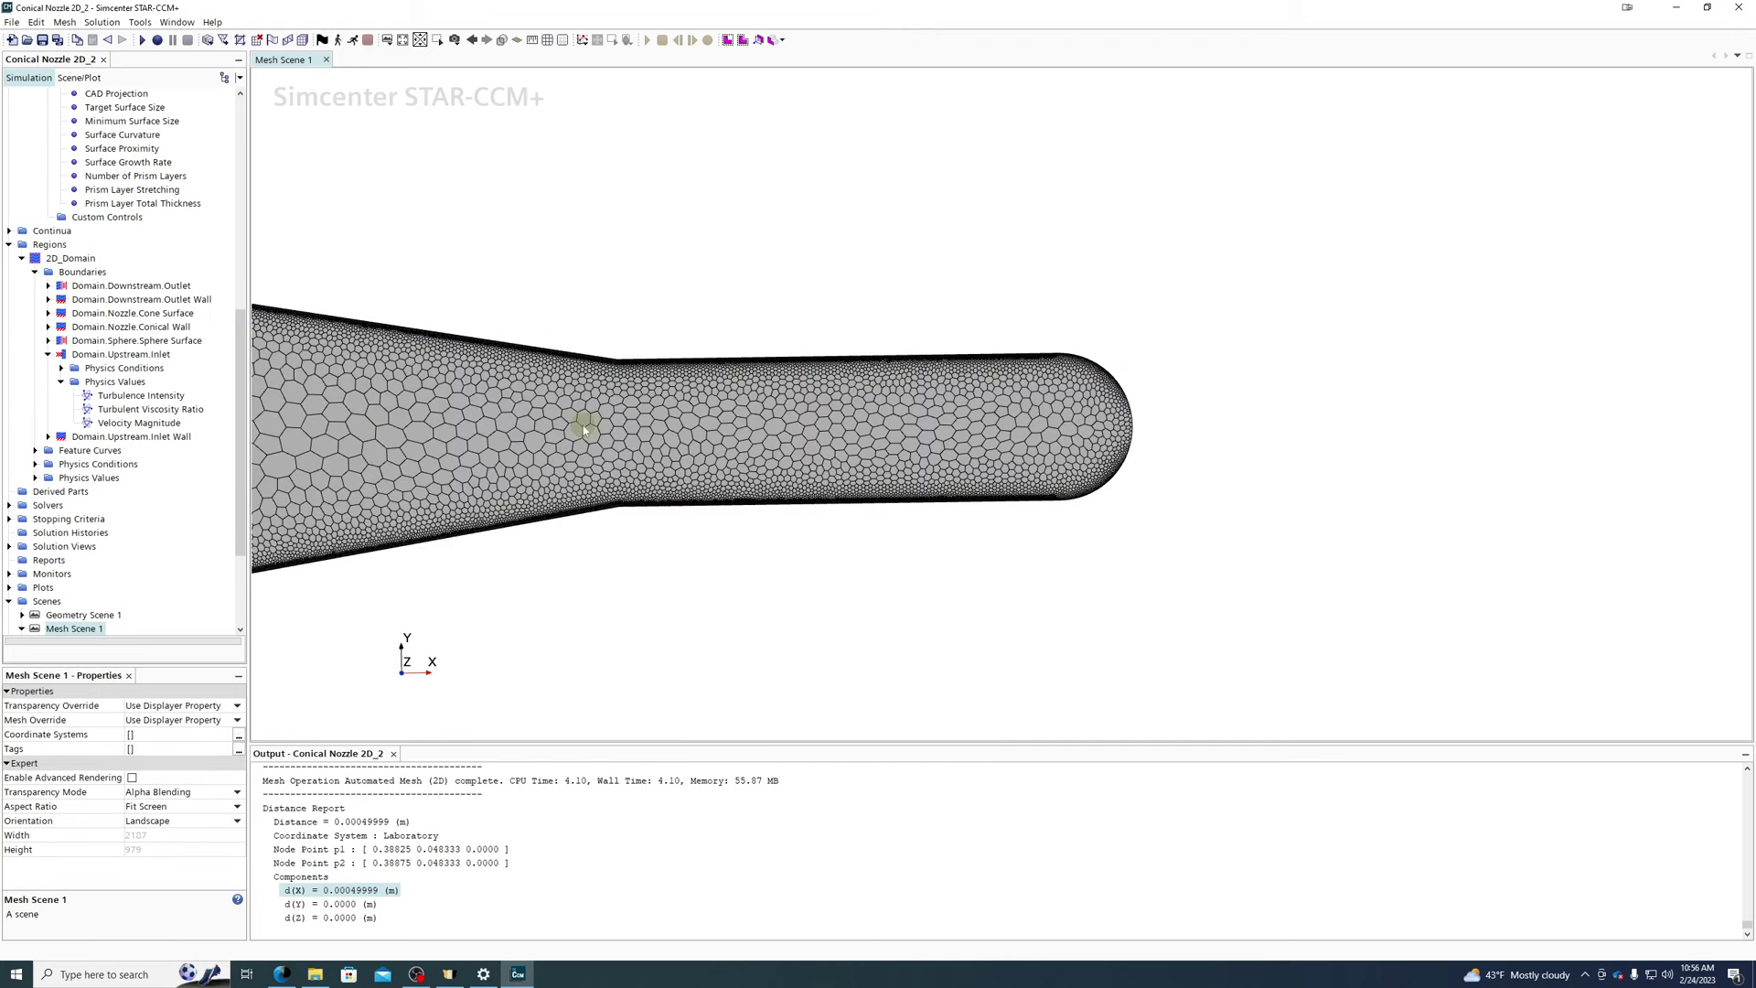
{"action": "left_click", "coordinate": [596, 539]}
- Measure one prism cell's width along the upstream section's upper wall, near the inlet, for comparison with the downstream section
{"action": "middle_click_drag", "start_coordinate": [596, 540], "coordinate": [1424, 557]}
{"action": "scroll", "coordinate": [670, 305], "scroll_direction": "up", "scroll_amount": 5}
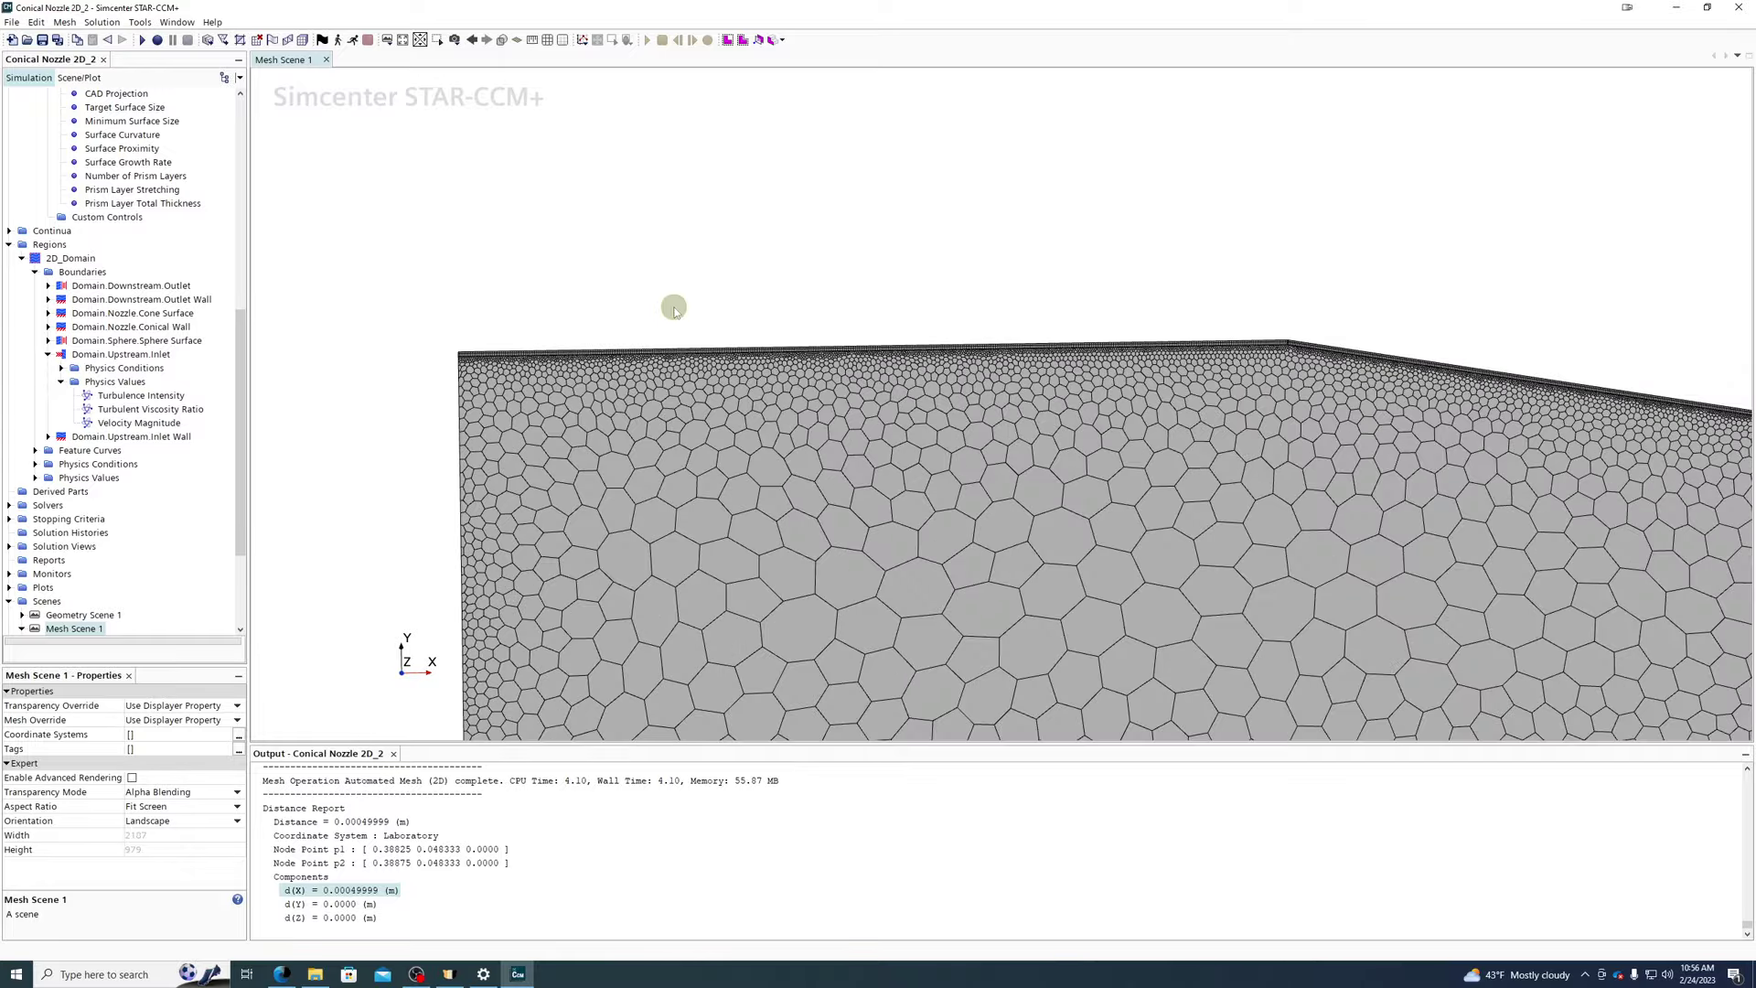
{"action": "scroll", "coordinate": [667, 361], "scroll_direction": "up", "scroll_amount": 5}
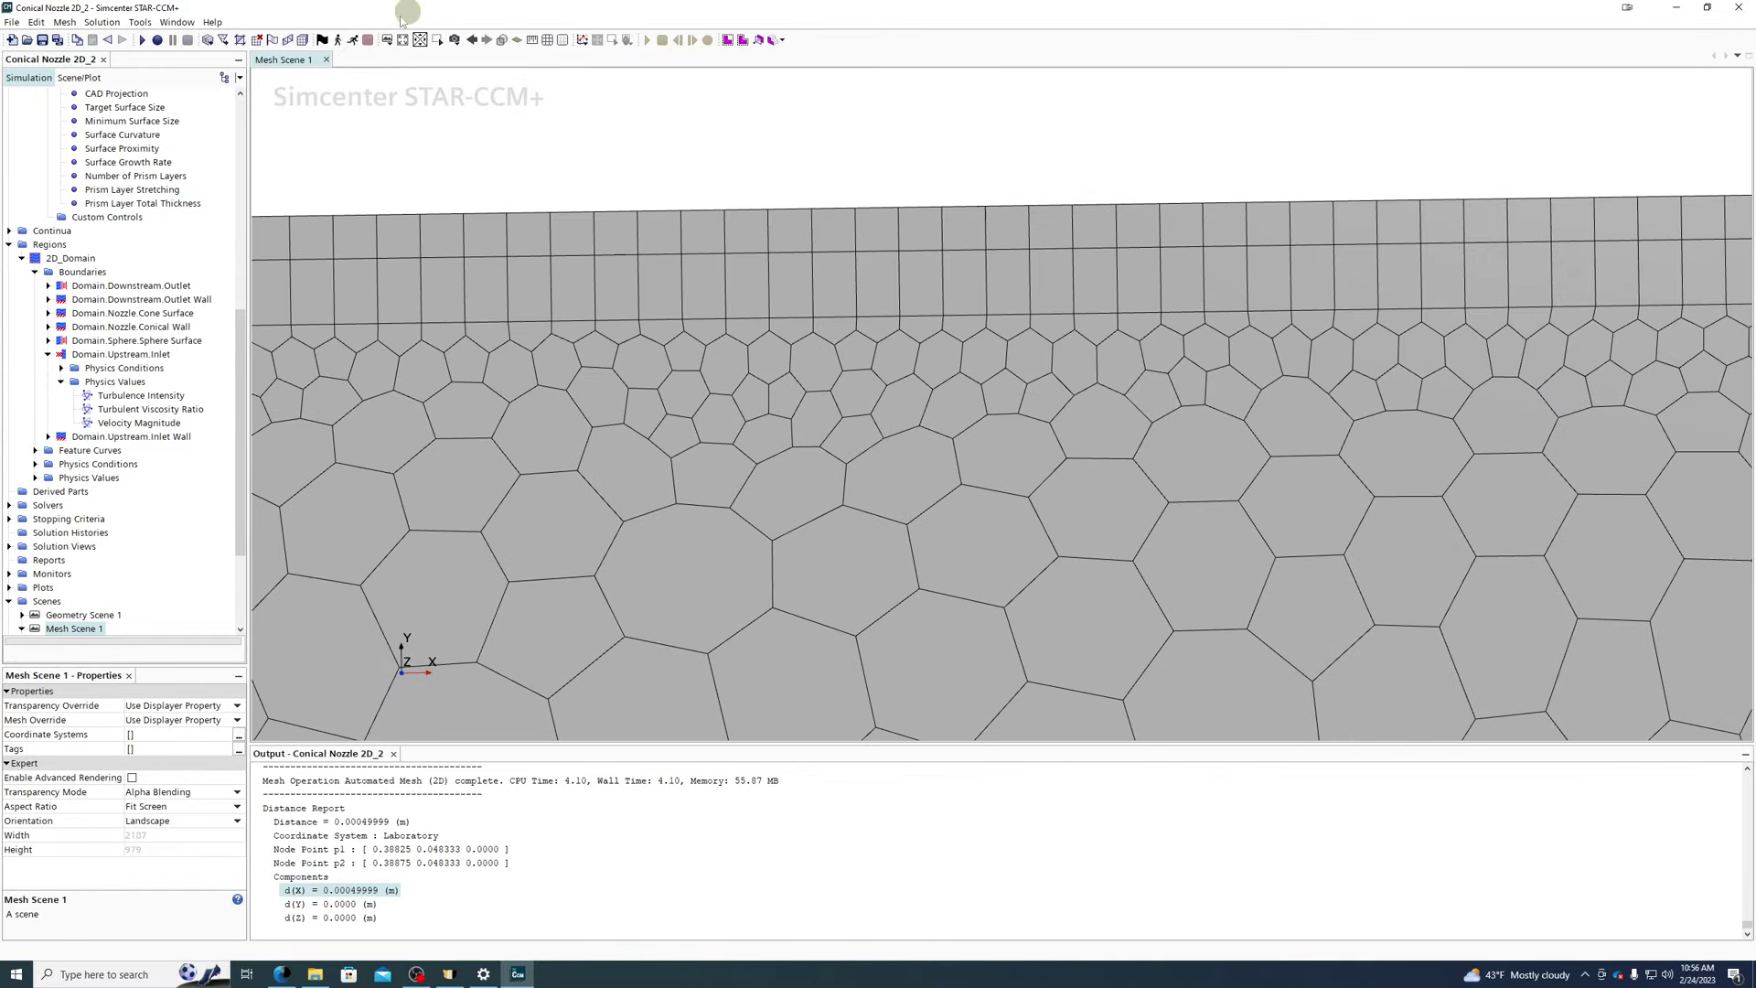
{"action": "left_click", "coordinate": [532, 40]}
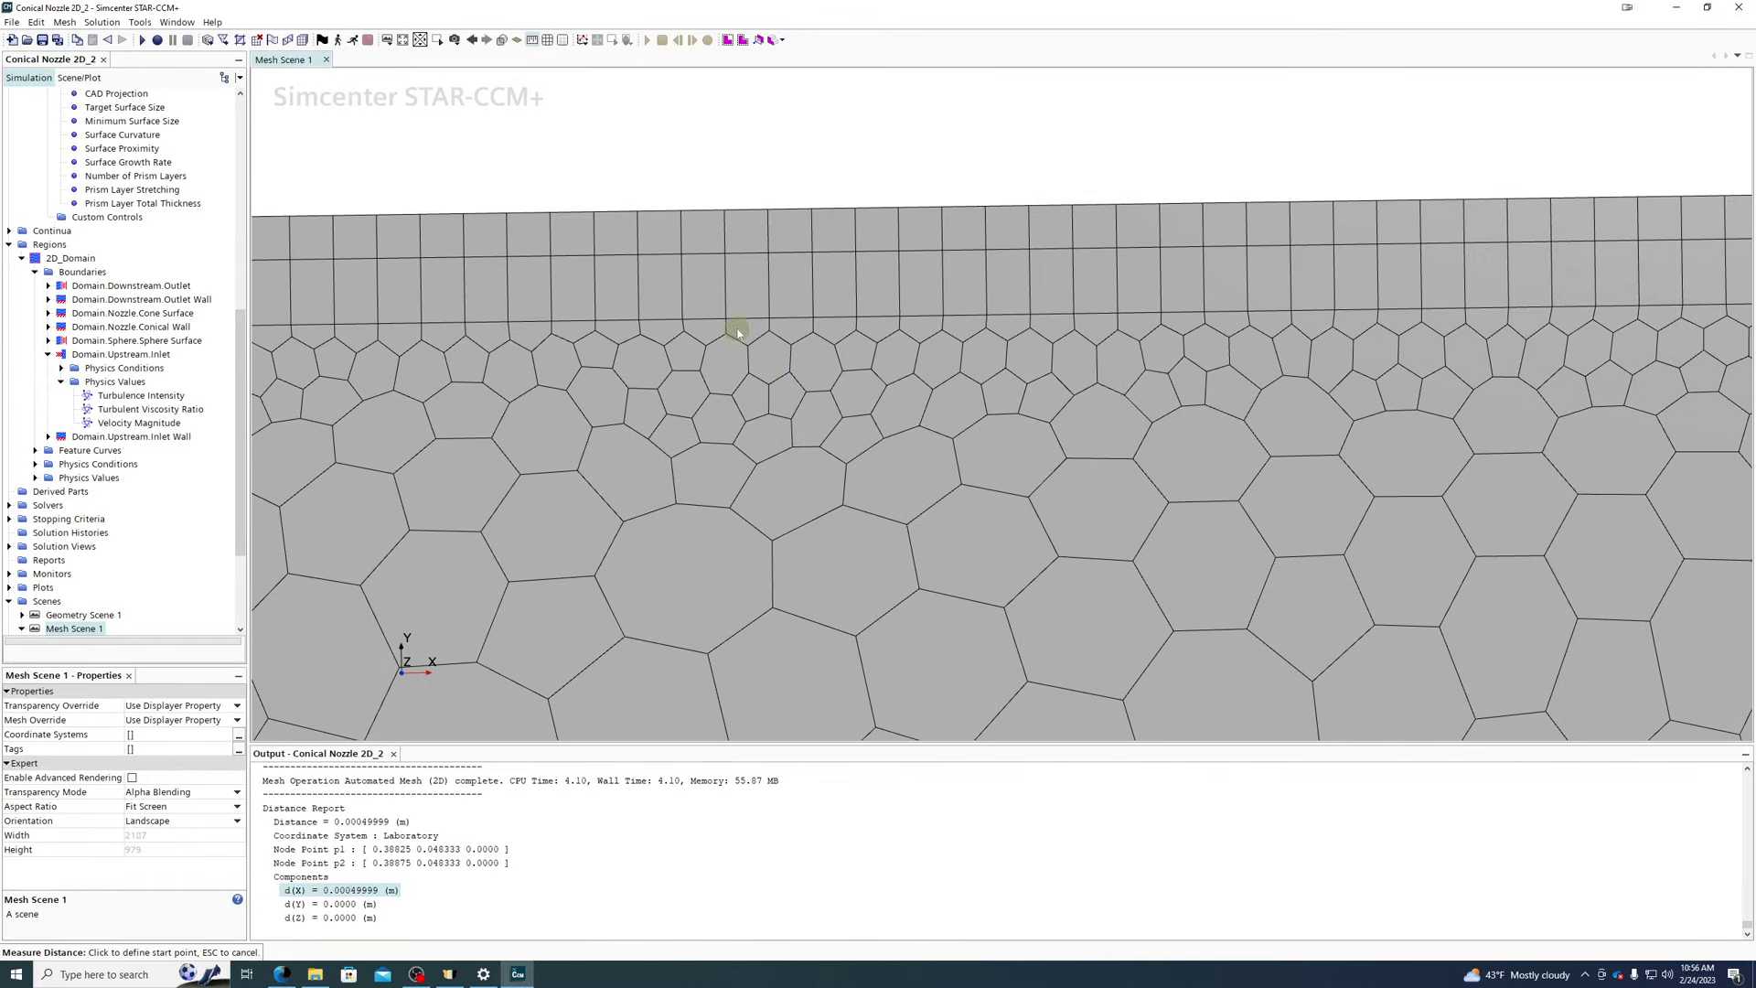
{"action": "left_click", "coordinate": [726, 323]}
{"action": "left_click", "coordinate": [770, 324]}
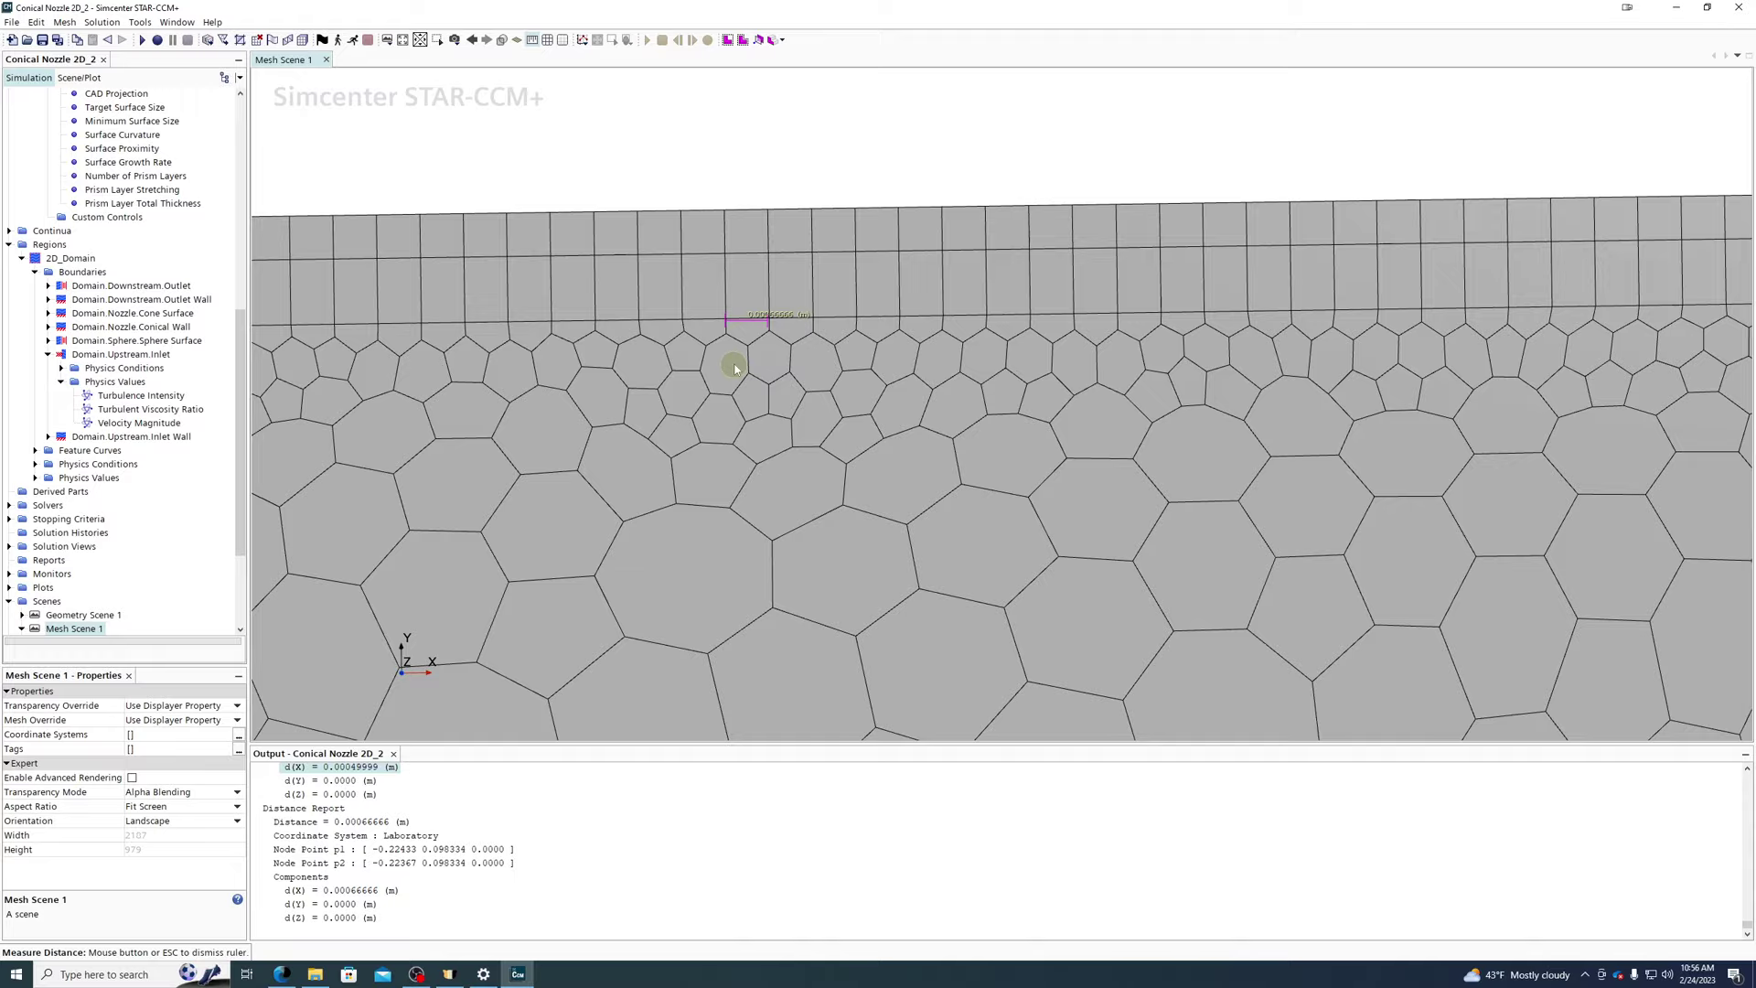
{"action": "scroll", "coordinate": [745, 393], "scroll_direction": "down", "scroll_amount": 6}
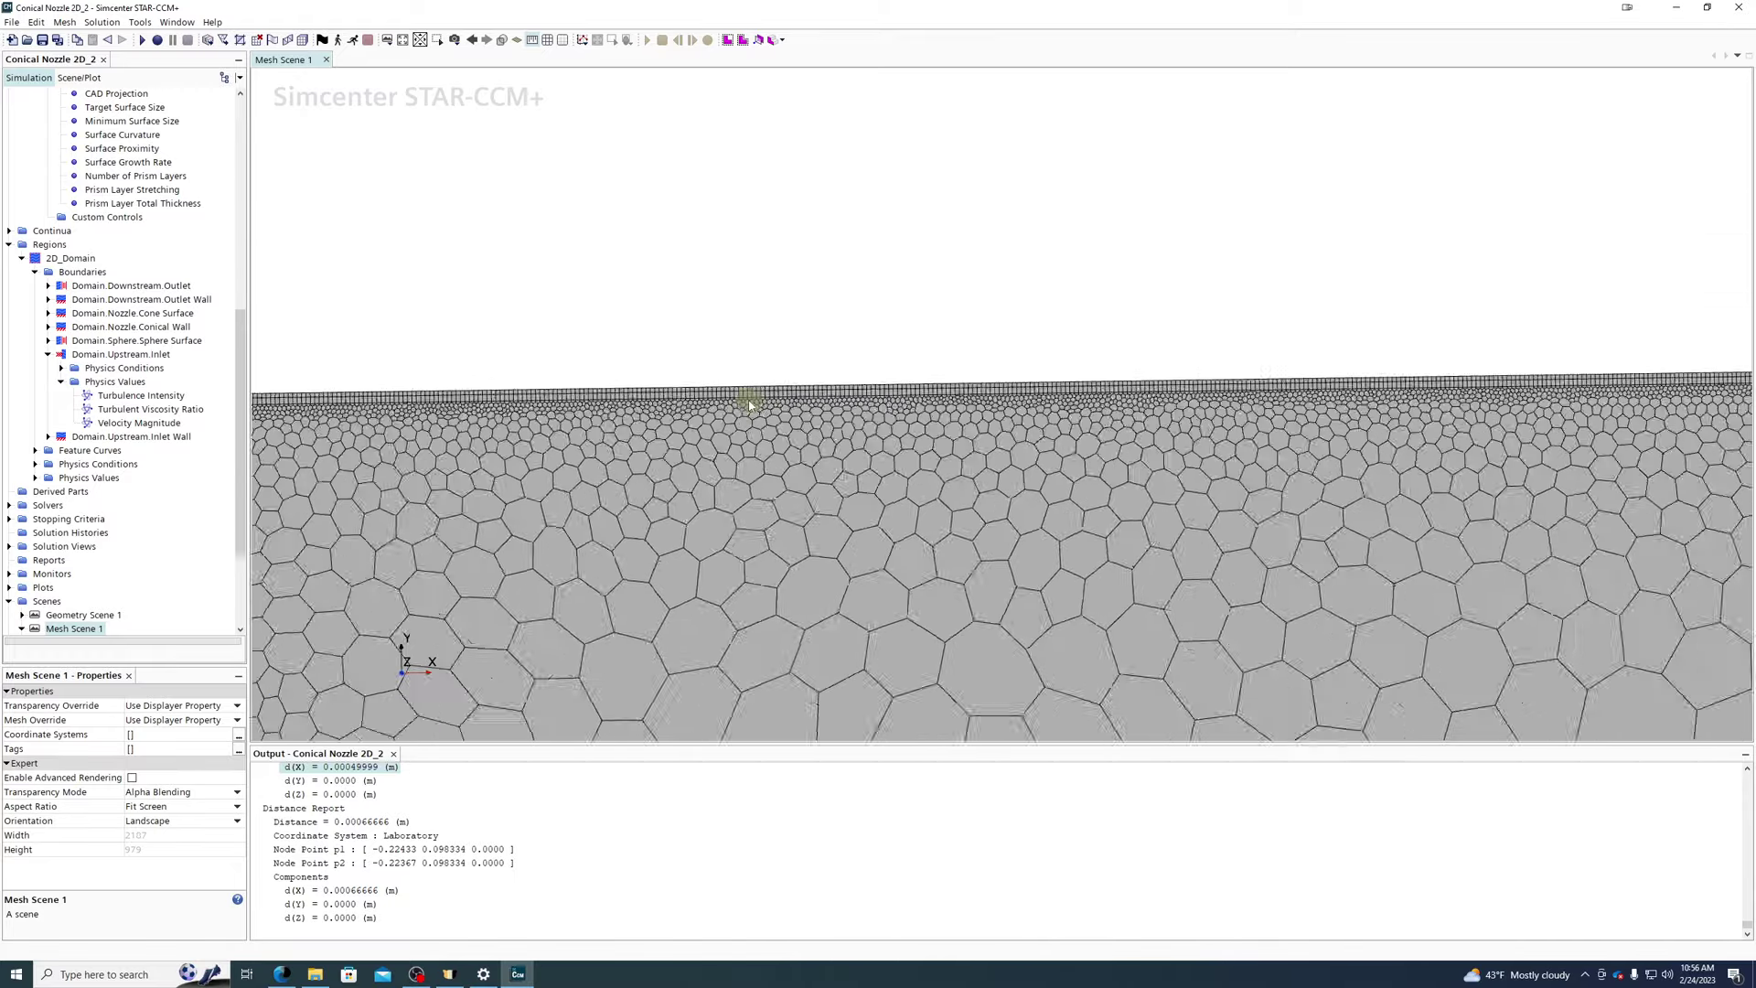
{"action": "scroll", "coordinate": [747, 402], "scroll_direction": "down", "scroll_amount": 6}
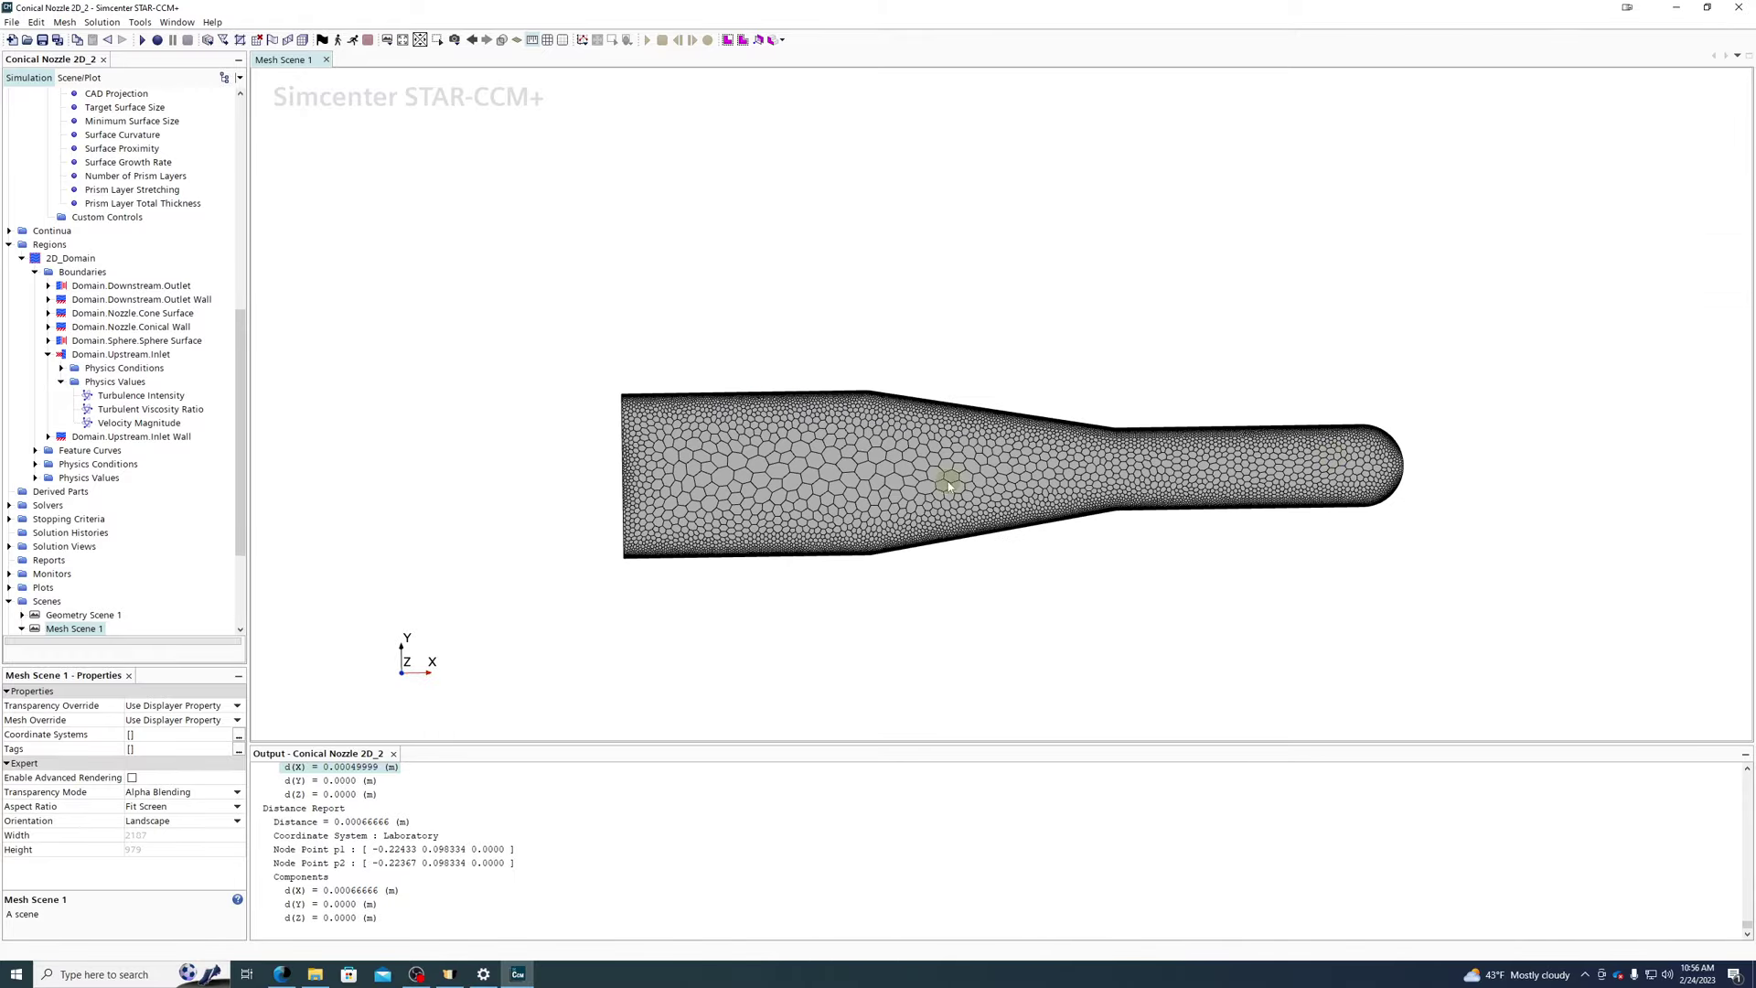
{"action": "scroll", "coordinate": [123, 252], "scroll_direction": "up", "scroll_amount": 5}
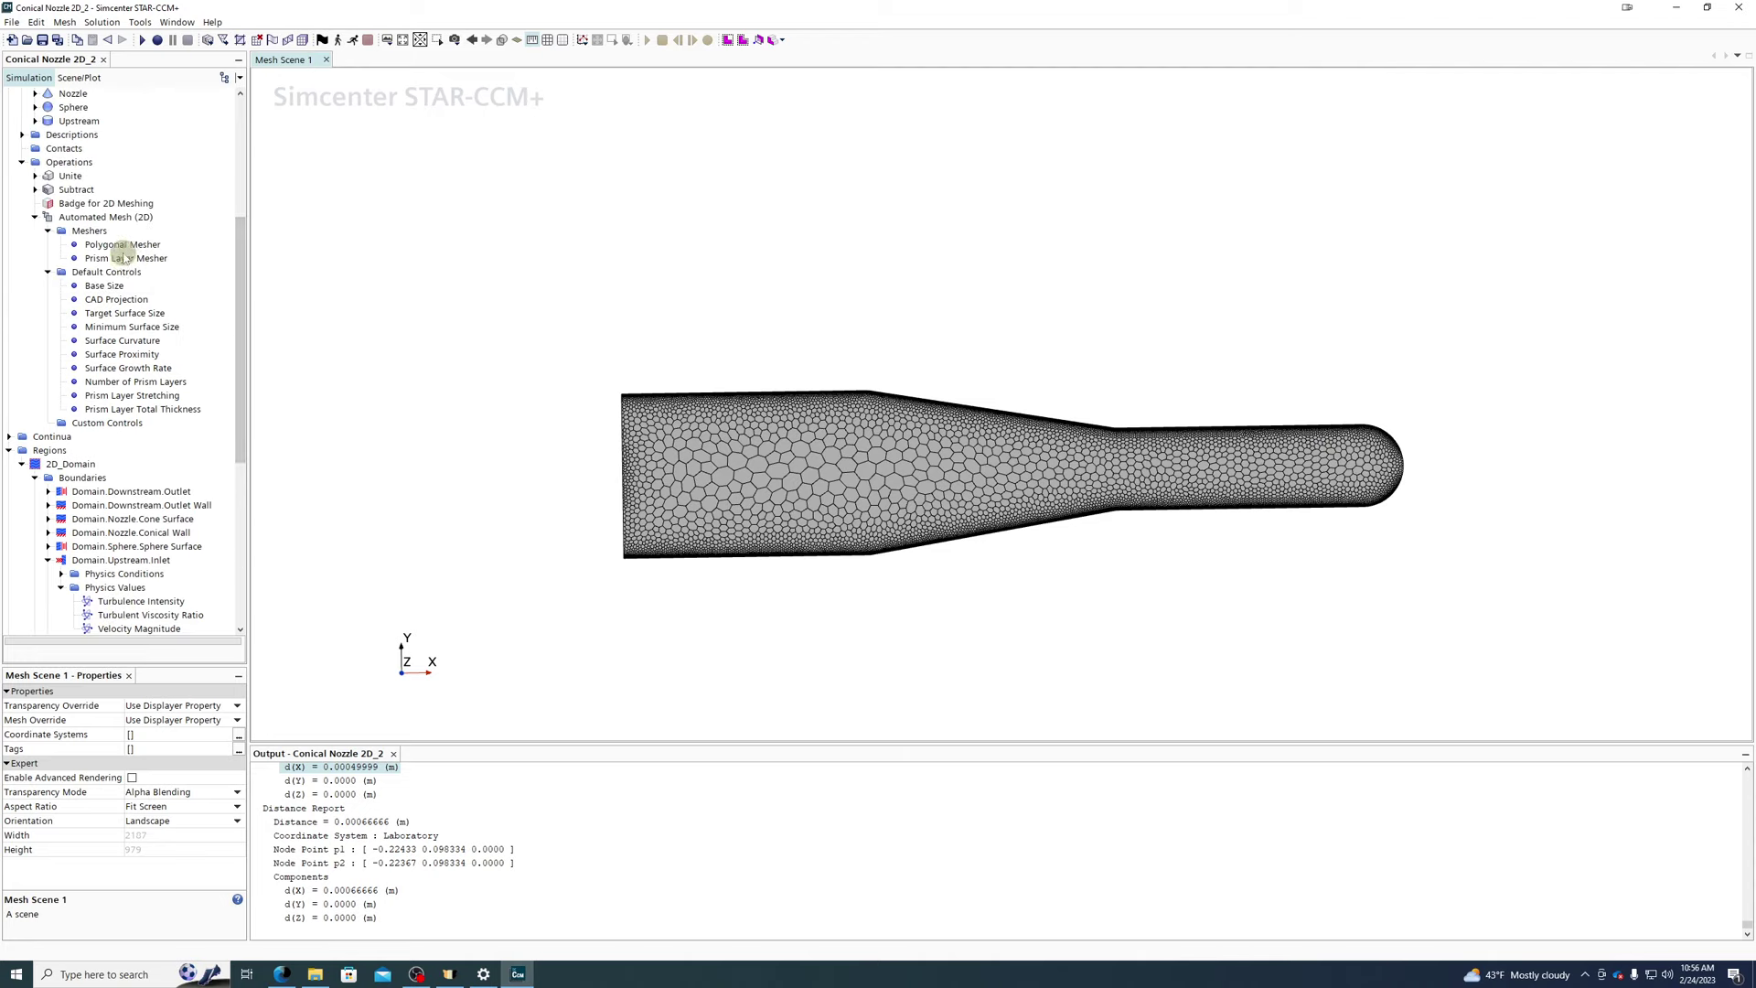
{"action": "left_click", "coordinate": [124, 355]}
{"action": "left_click", "coordinate": [161, 722]}
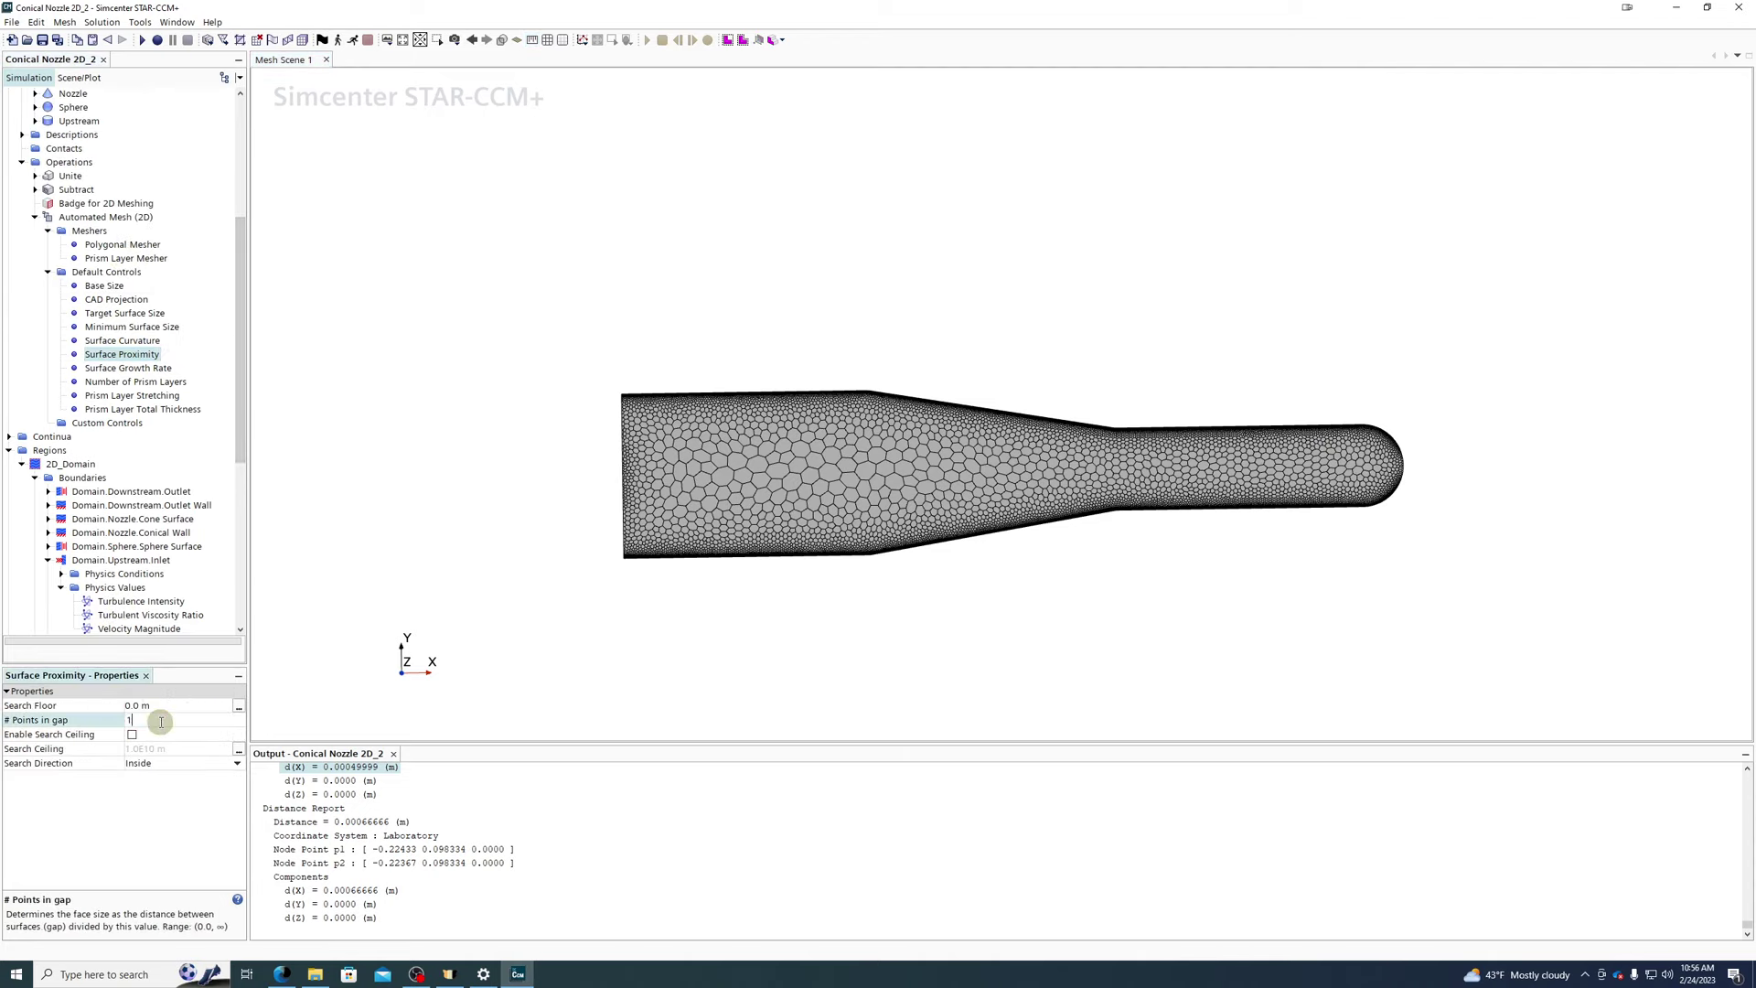
{"action": "key", "text": "BackSpace"}
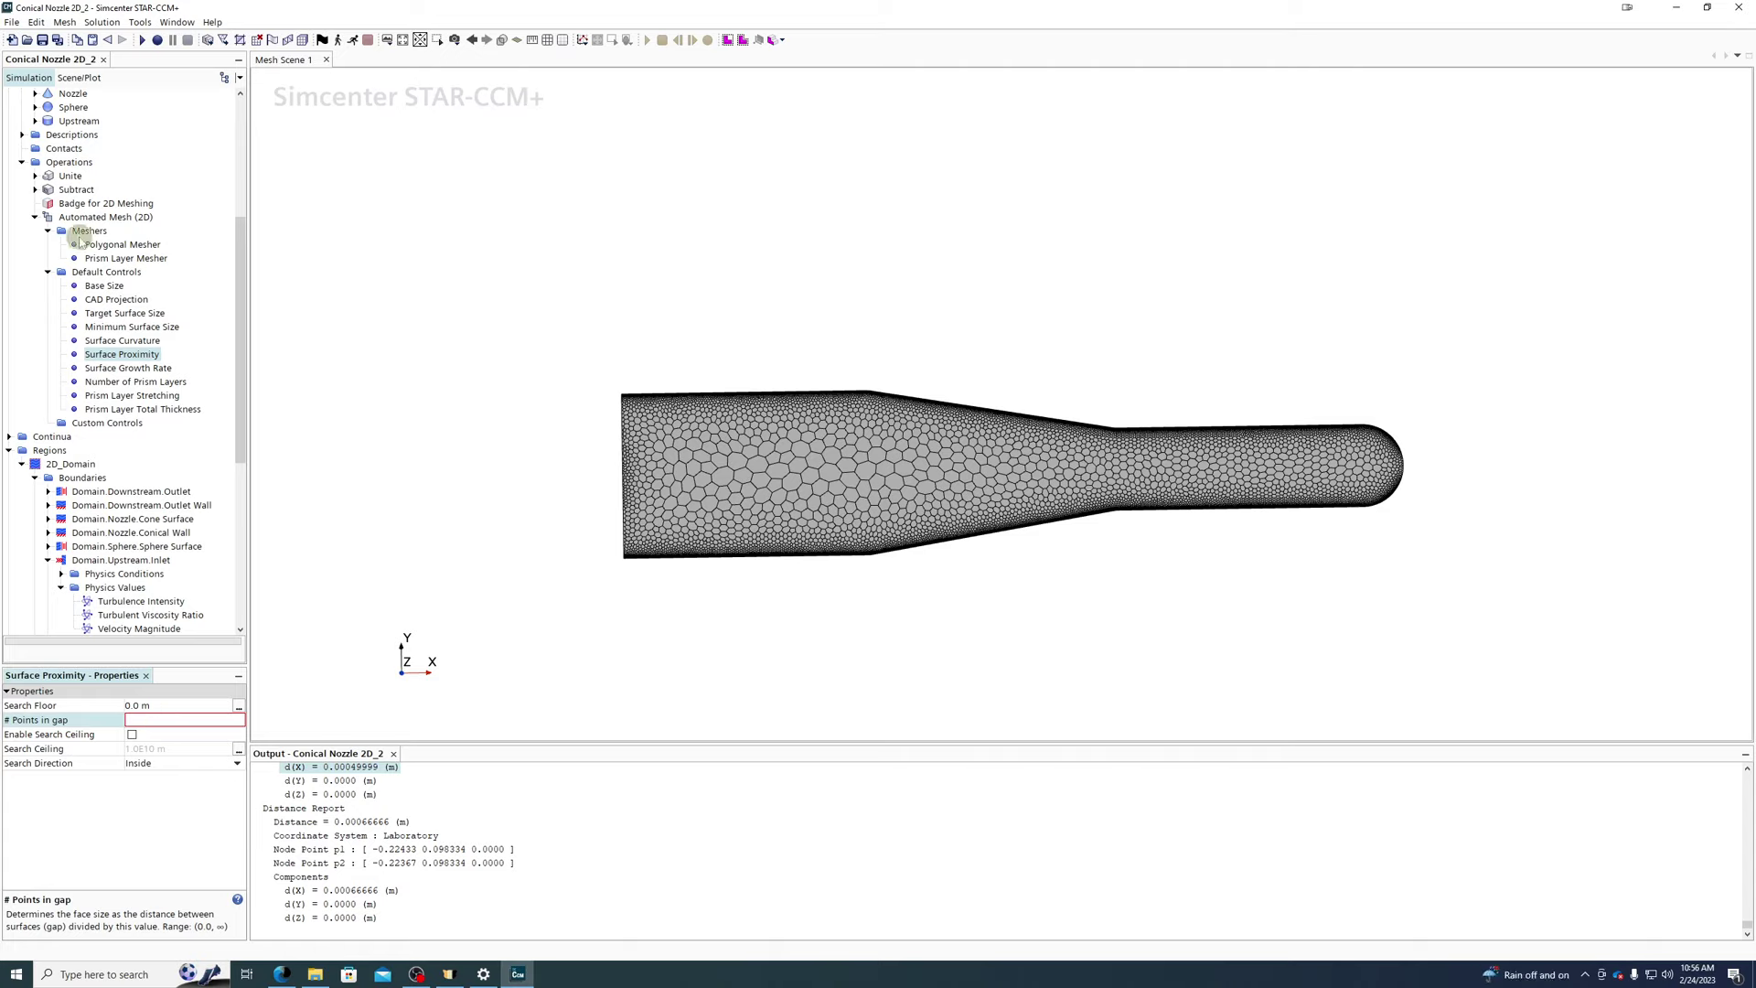
- Open the Surface Growth Rate control and measure the width of one large core cell in the upstream section
{"action": "left_click", "coordinate": [135, 368]}
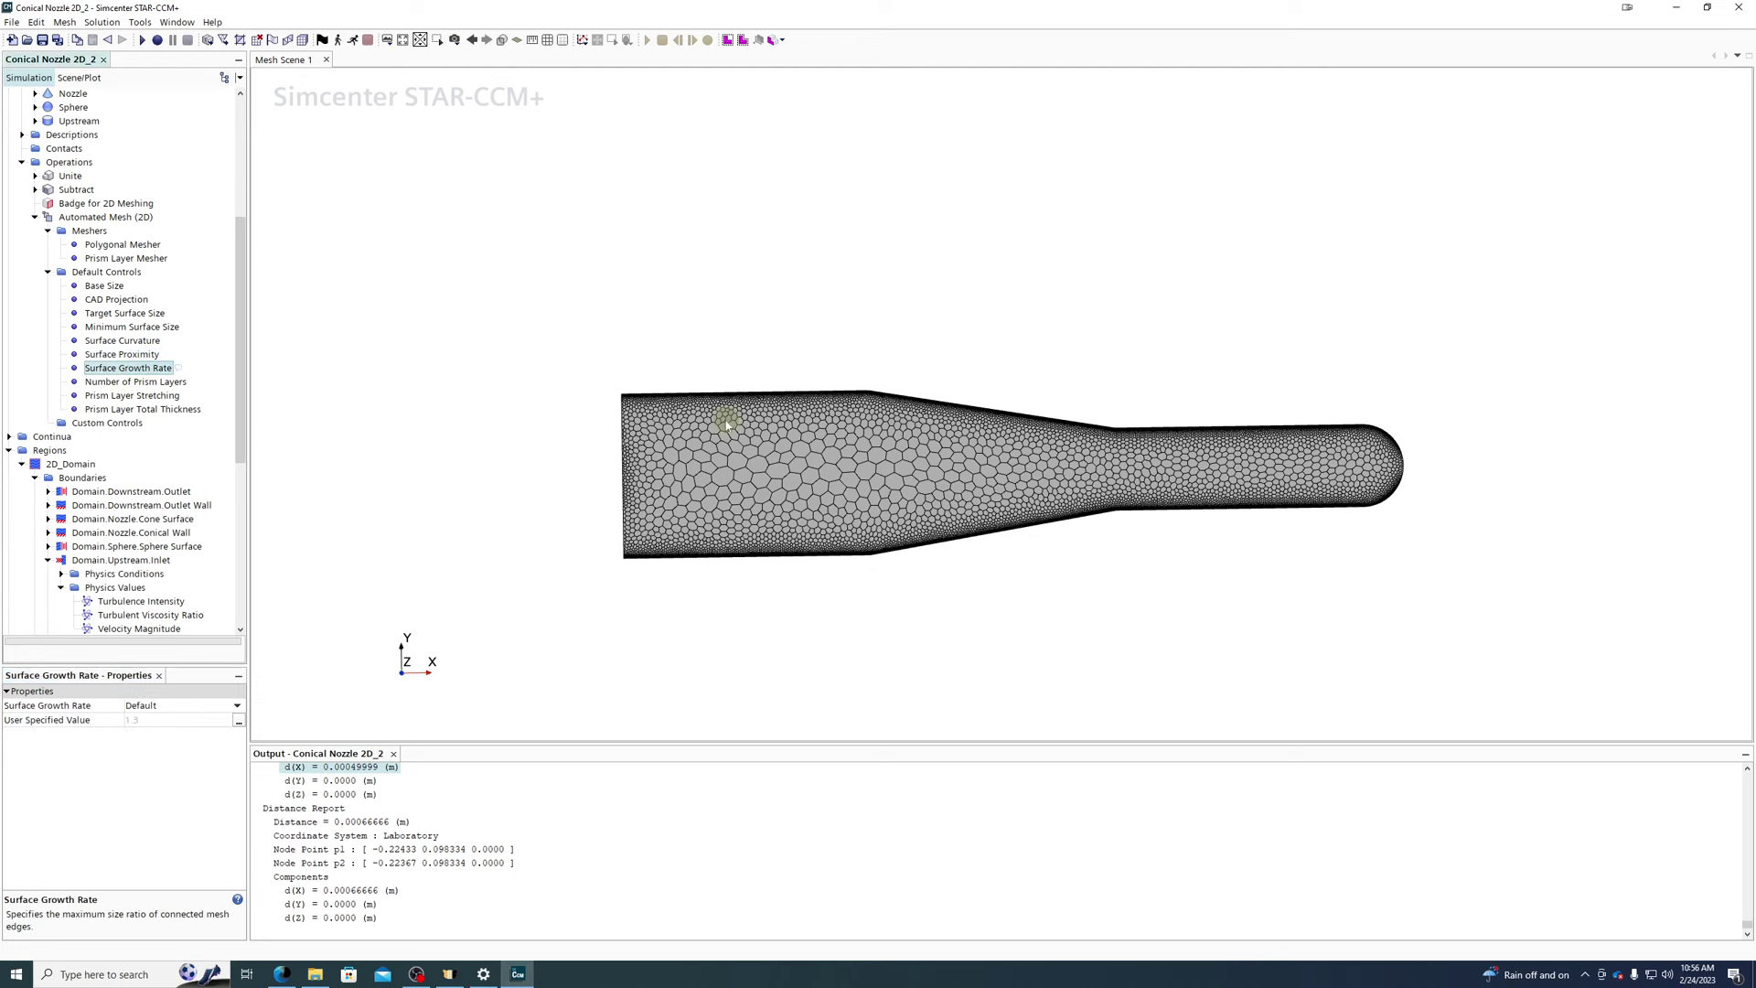
{"action": "scroll", "coordinate": [858, 454], "scroll_direction": "up", "scroll_amount": 1}
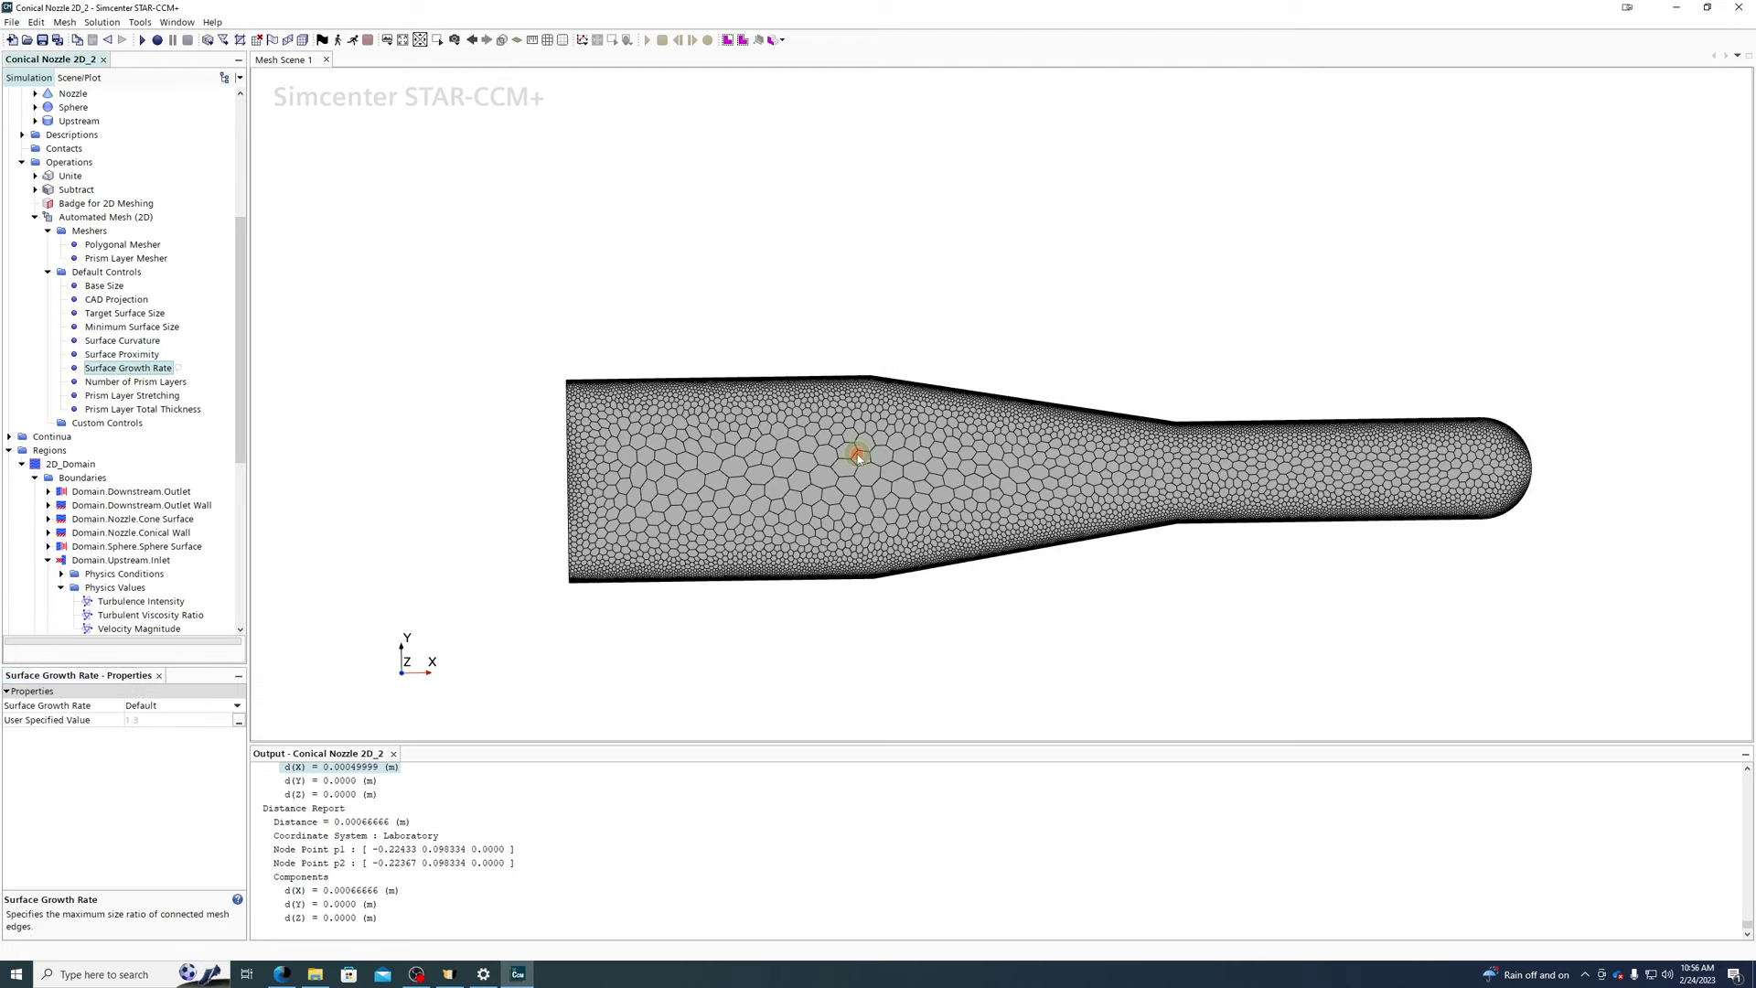
{"action": "mouse_move", "coordinate": [858, 453]}
{"action": "left_mouse_down"}
{"action": "mouse_move", "coordinate": [842, 438]}
{"action": "mouse_move", "coordinate": [859, 460]}
{"action": "left_mouse_up"}
{"action": "scroll", "coordinate": [858, 458], "scroll_direction": "up", "scroll_amount": 5}
{"action": "scroll", "coordinate": [804, 294], "scroll_direction": "up", "scroll_amount": 1}
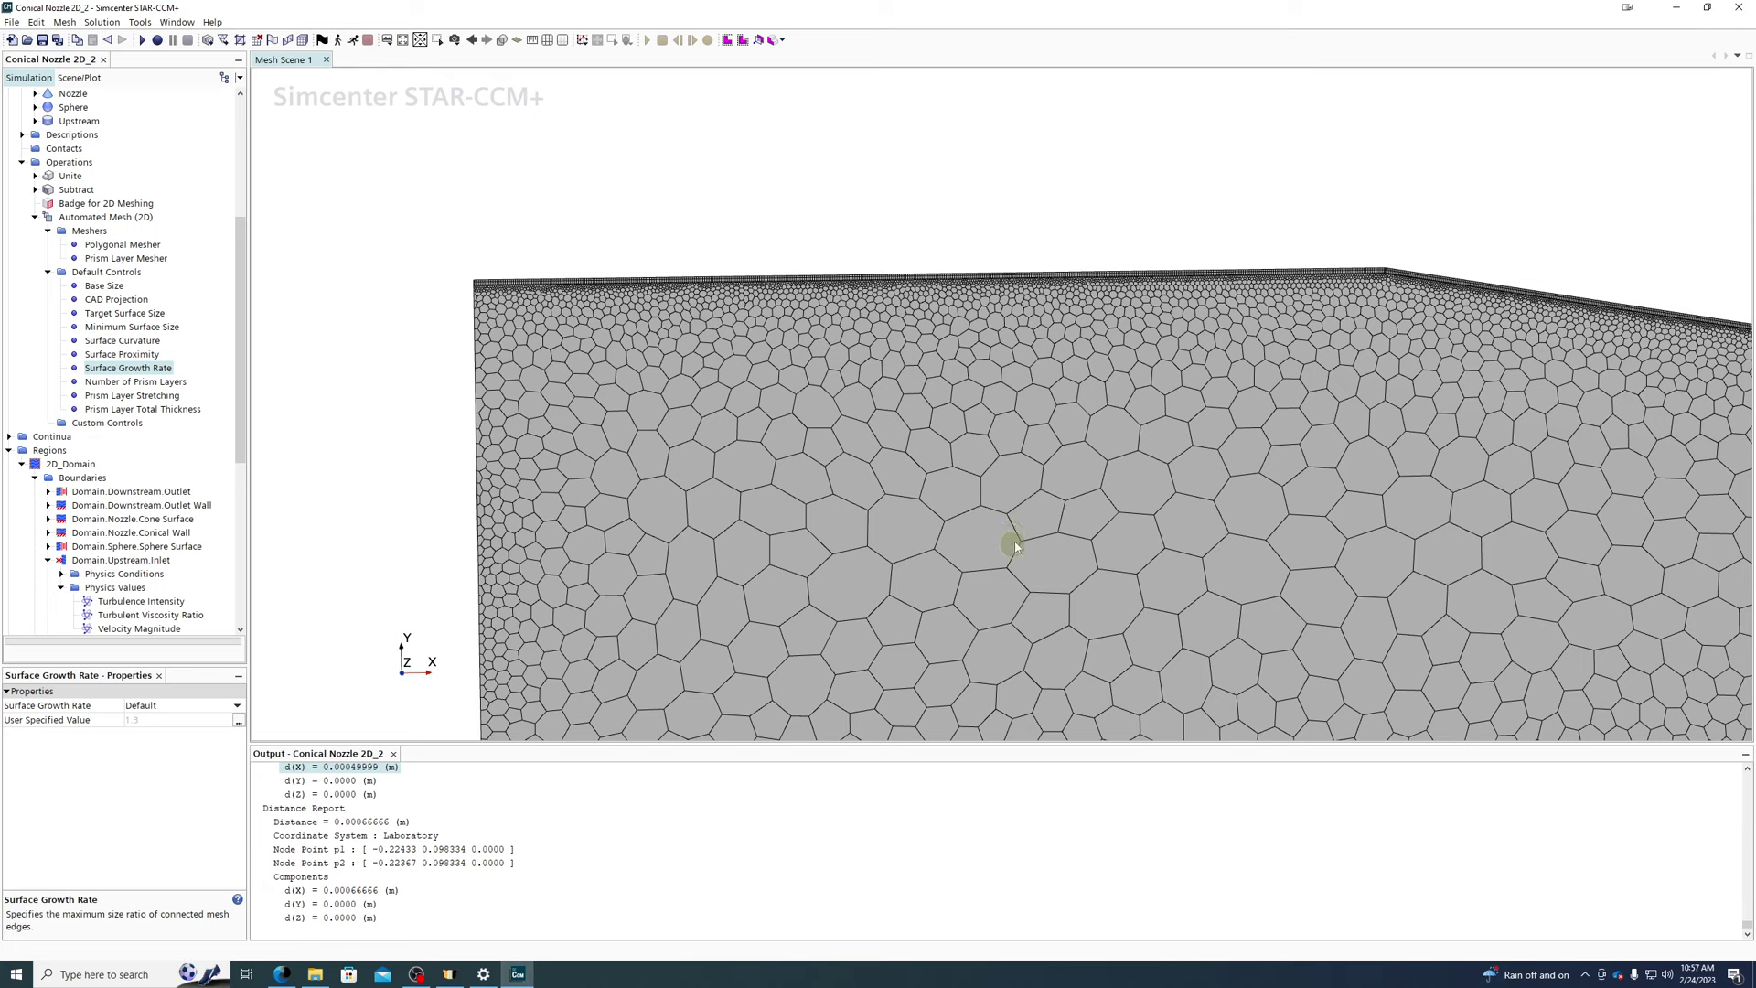
{"action": "left_click", "coordinate": [533, 40]}
{"action": "left_click", "coordinate": [934, 547]}
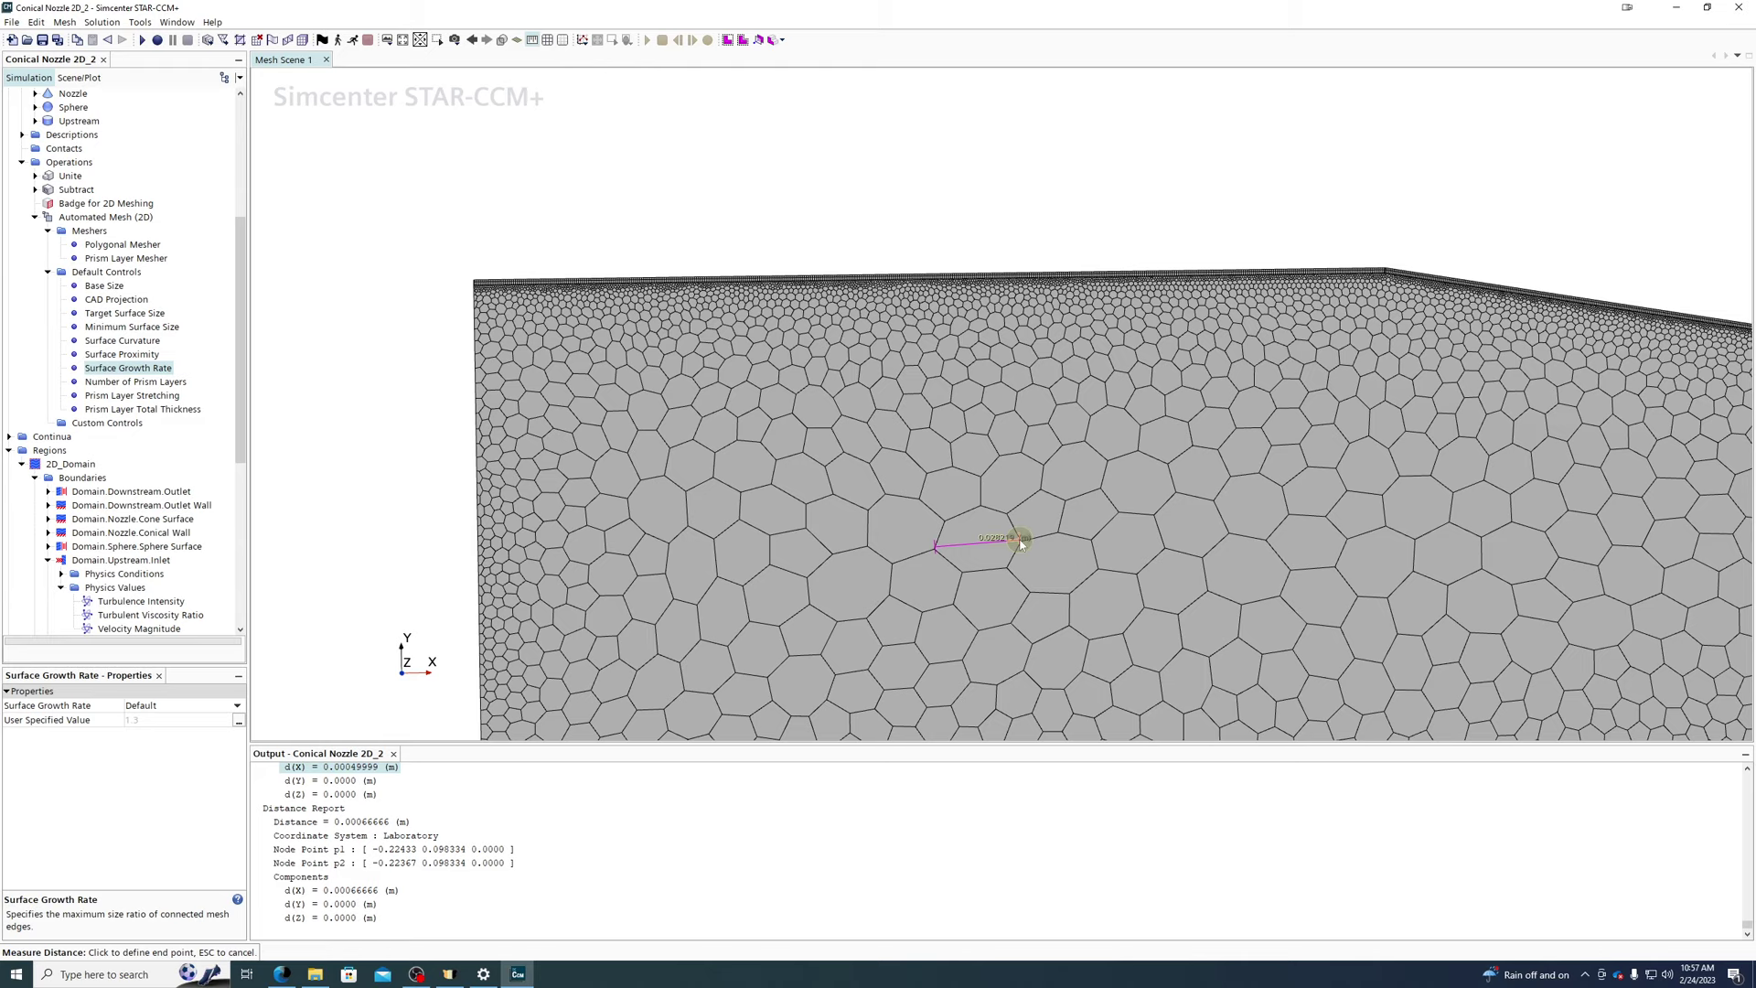
{"action": "left_click", "coordinate": [1020, 539]}
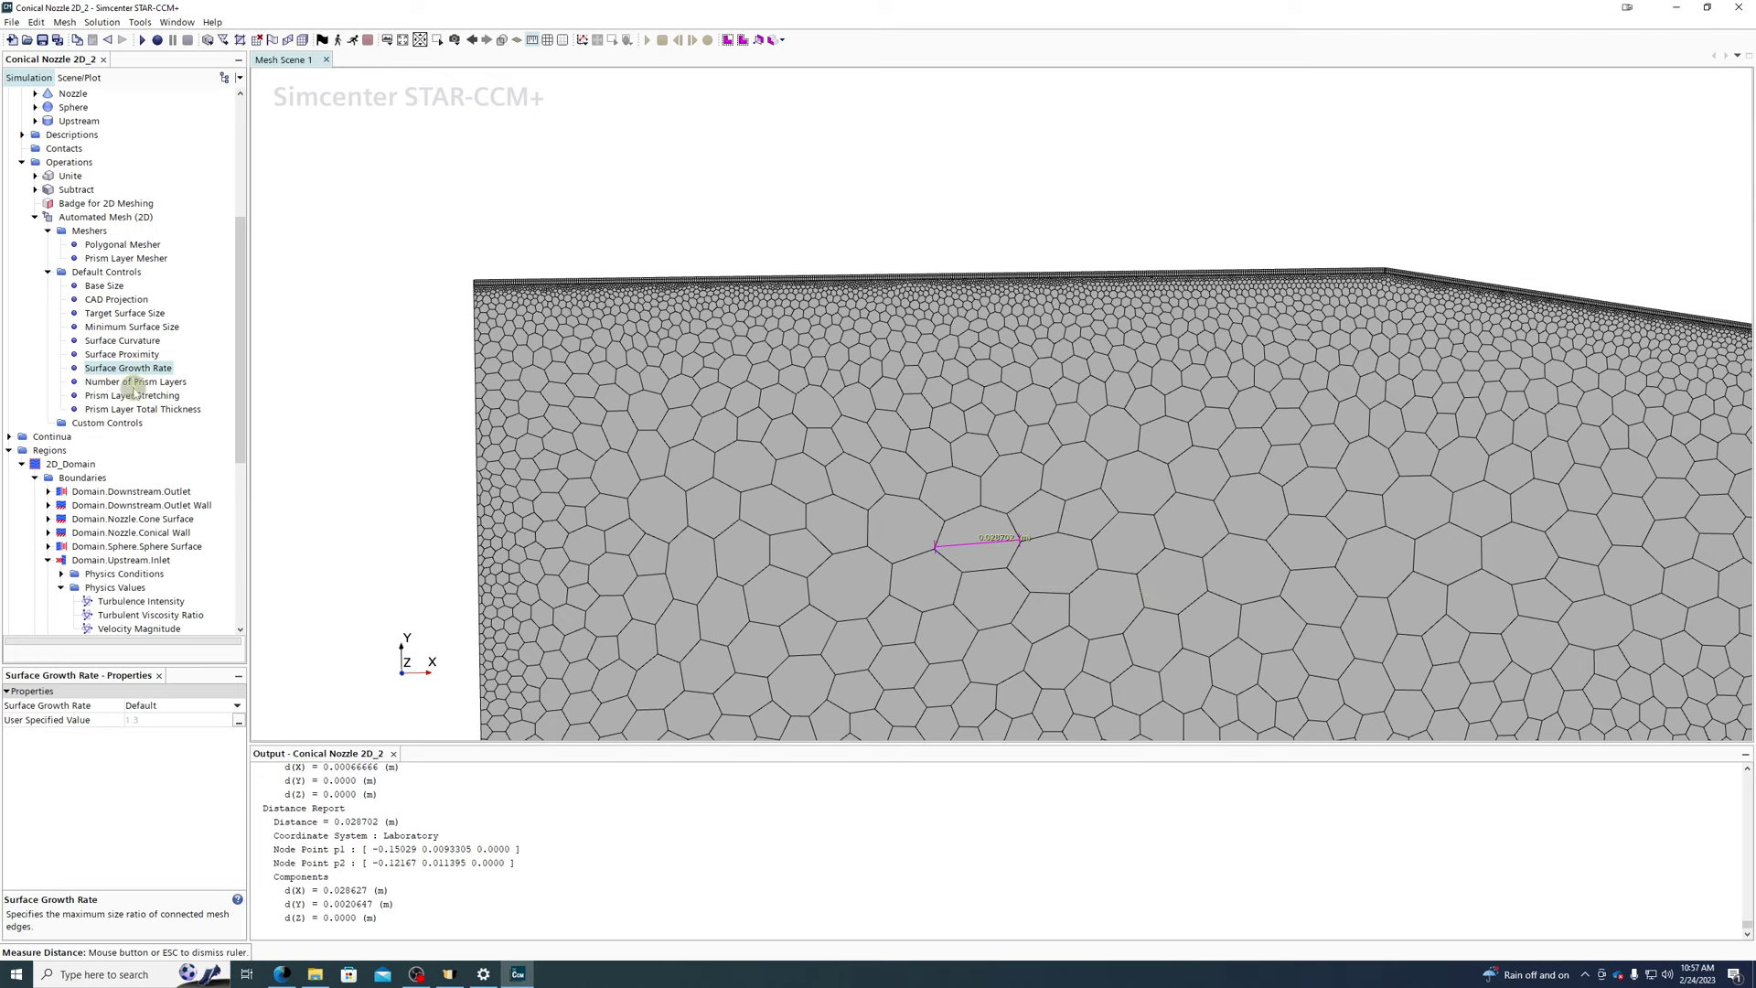
{"action": "scroll", "coordinate": [523, 245], "scroll_direction": "down", "scroll_amount": 5}
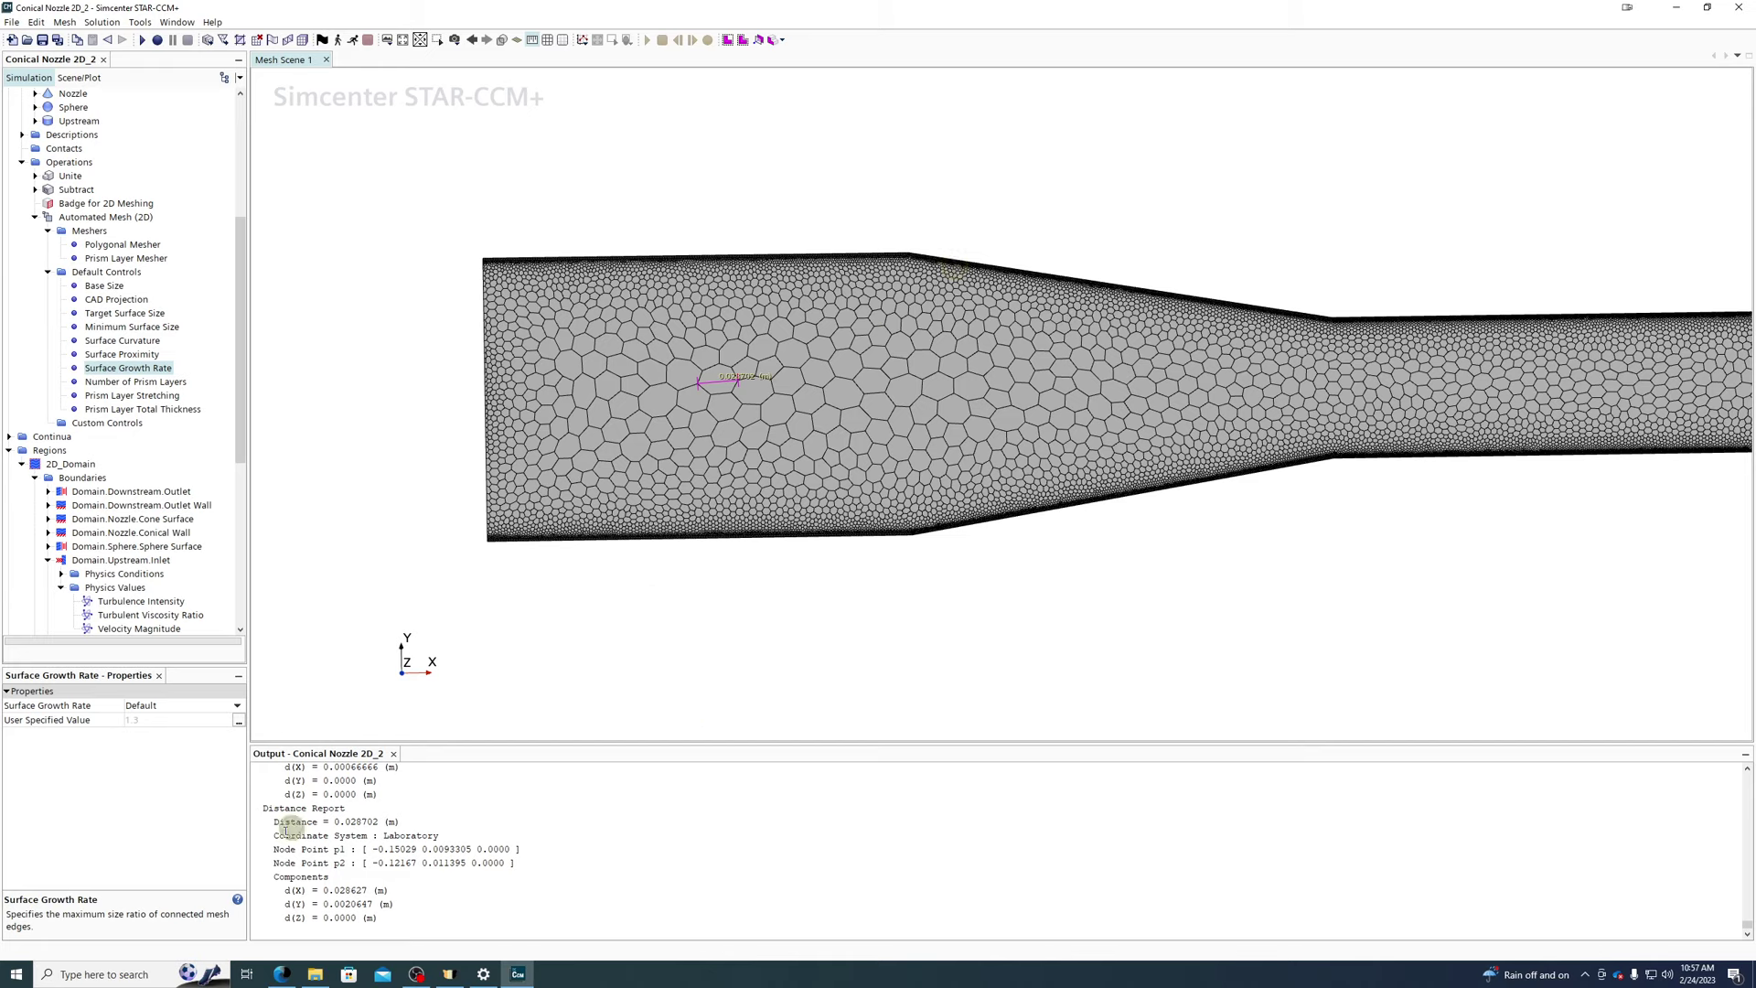
- Go through the Surface Growth Rate choices, trying Slow and User Specified
{"action": "left_click", "coordinate": [171, 706]}
{"action": "left_click", "coordinate": [159, 733]}
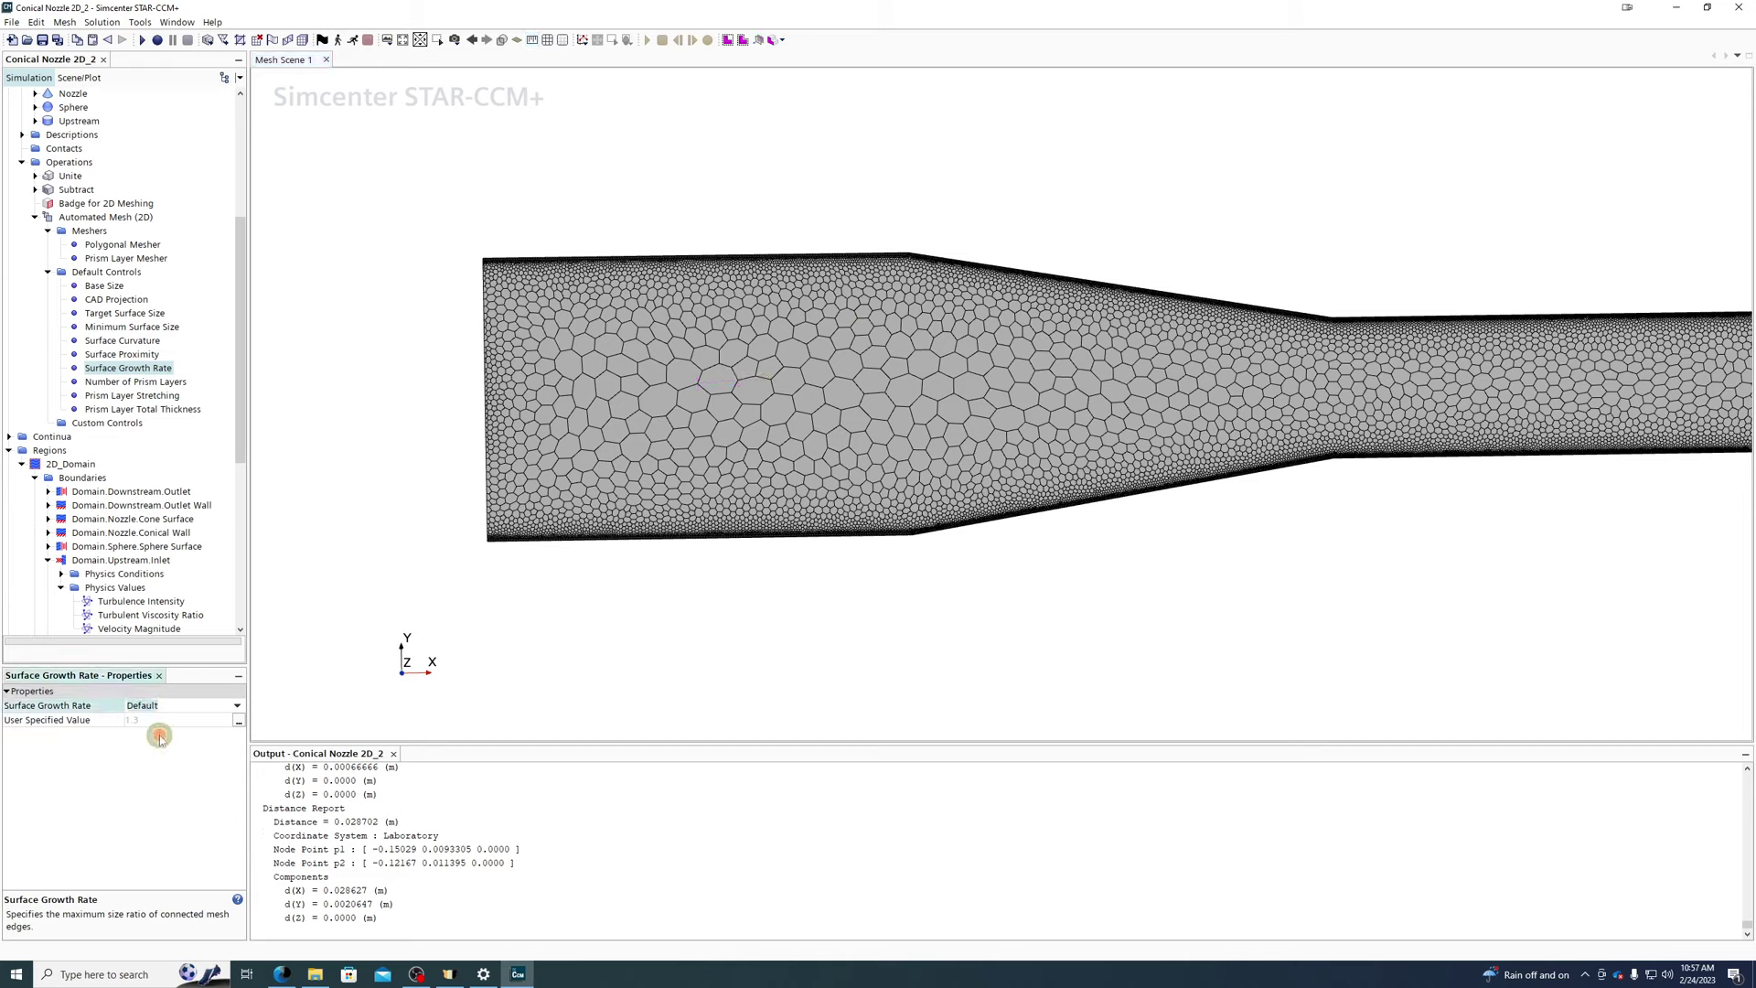
{"action": "left_click", "coordinate": [161, 707]}
{"action": "left_click", "coordinate": [153, 748]}
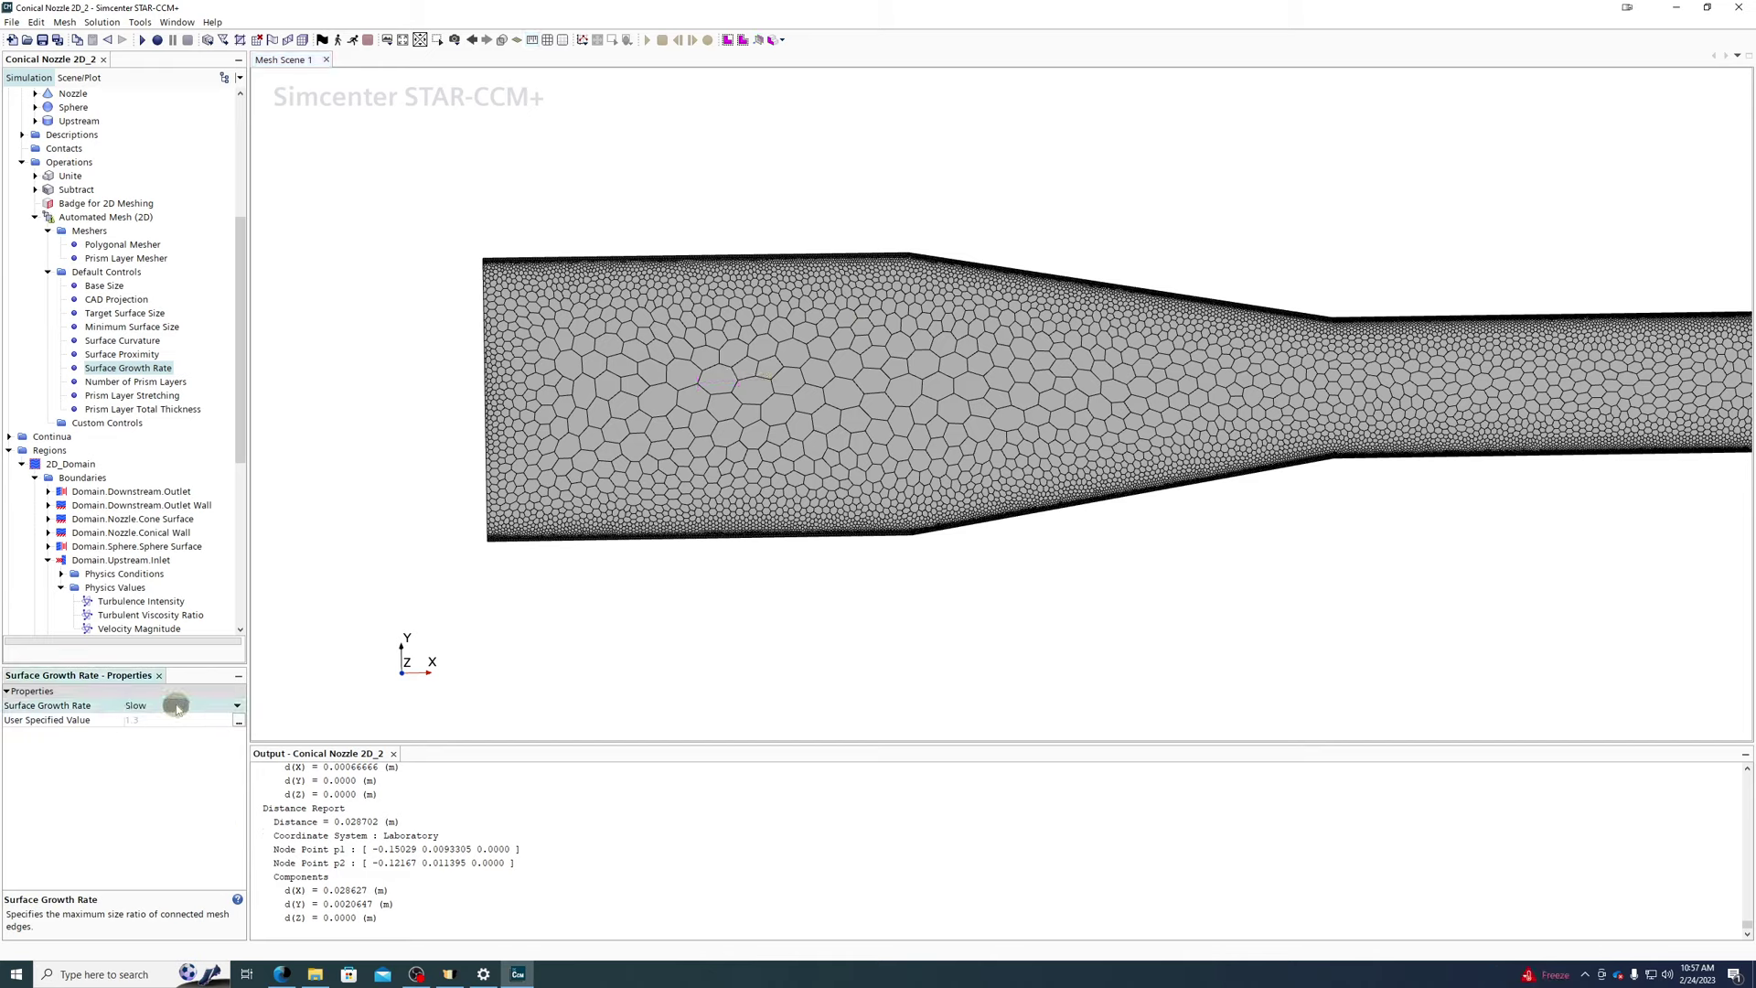
{"action": "left_click", "coordinate": [176, 706]}
{"action": "left_click", "coordinate": [156, 761]}
{"action": "scroll", "coordinate": [919, 259], "scroll_direction": "up", "scroll_amount": 2}
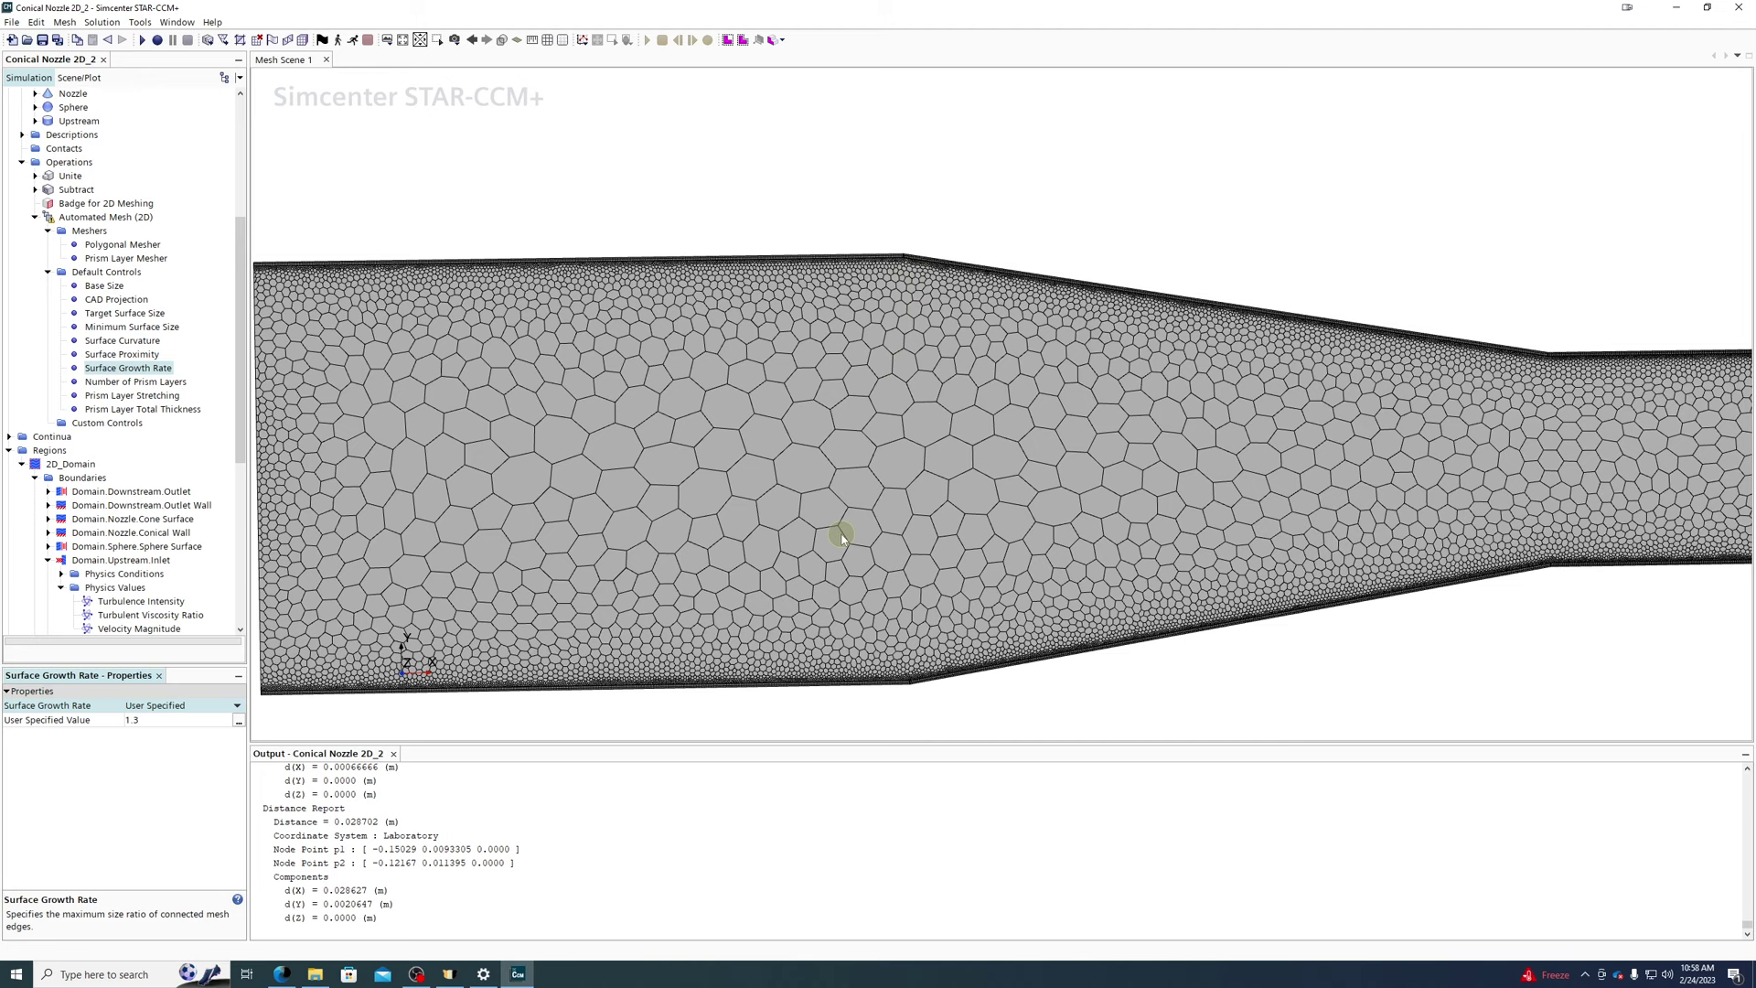
- Set the Surface Growth Rate to Slow and execute Automated Mesh (2D)
{"action": "left_click", "coordinate": [174, 706]}
{"action": "left_click", "coordinate": [165, 759]}
{"action": "right_click", "coordinate": [91, 219]}
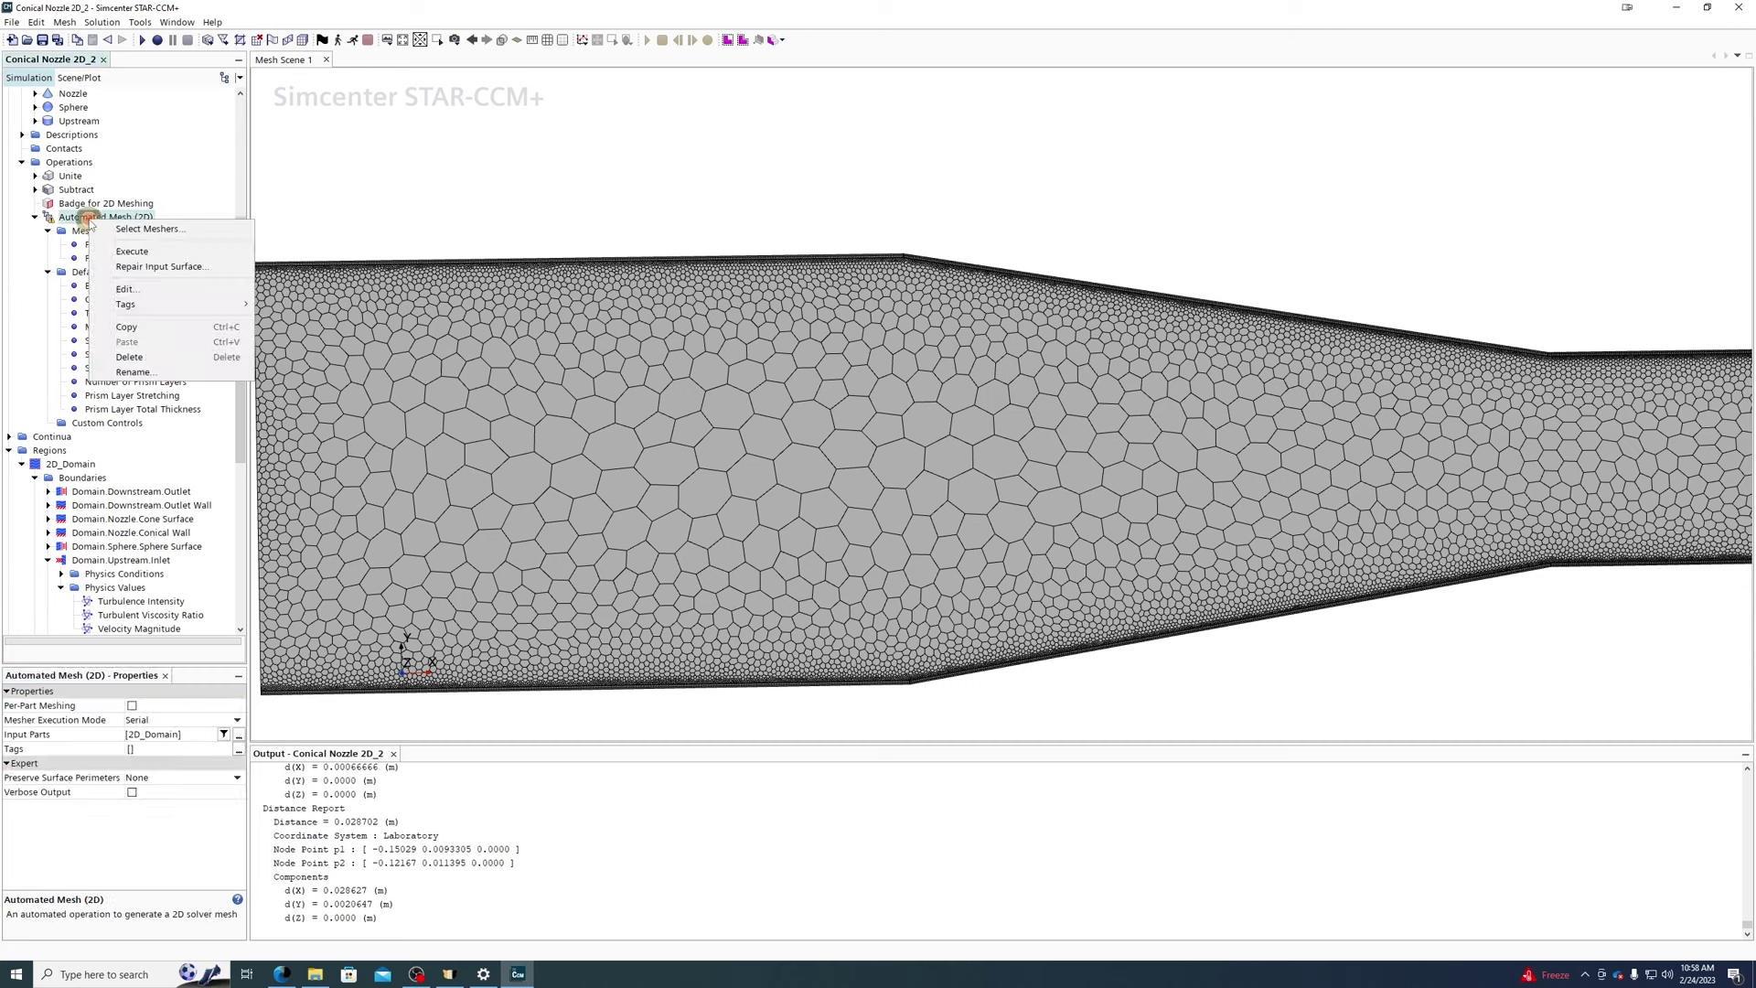
{"action": "left_click", "coordinate": [149, 253]}
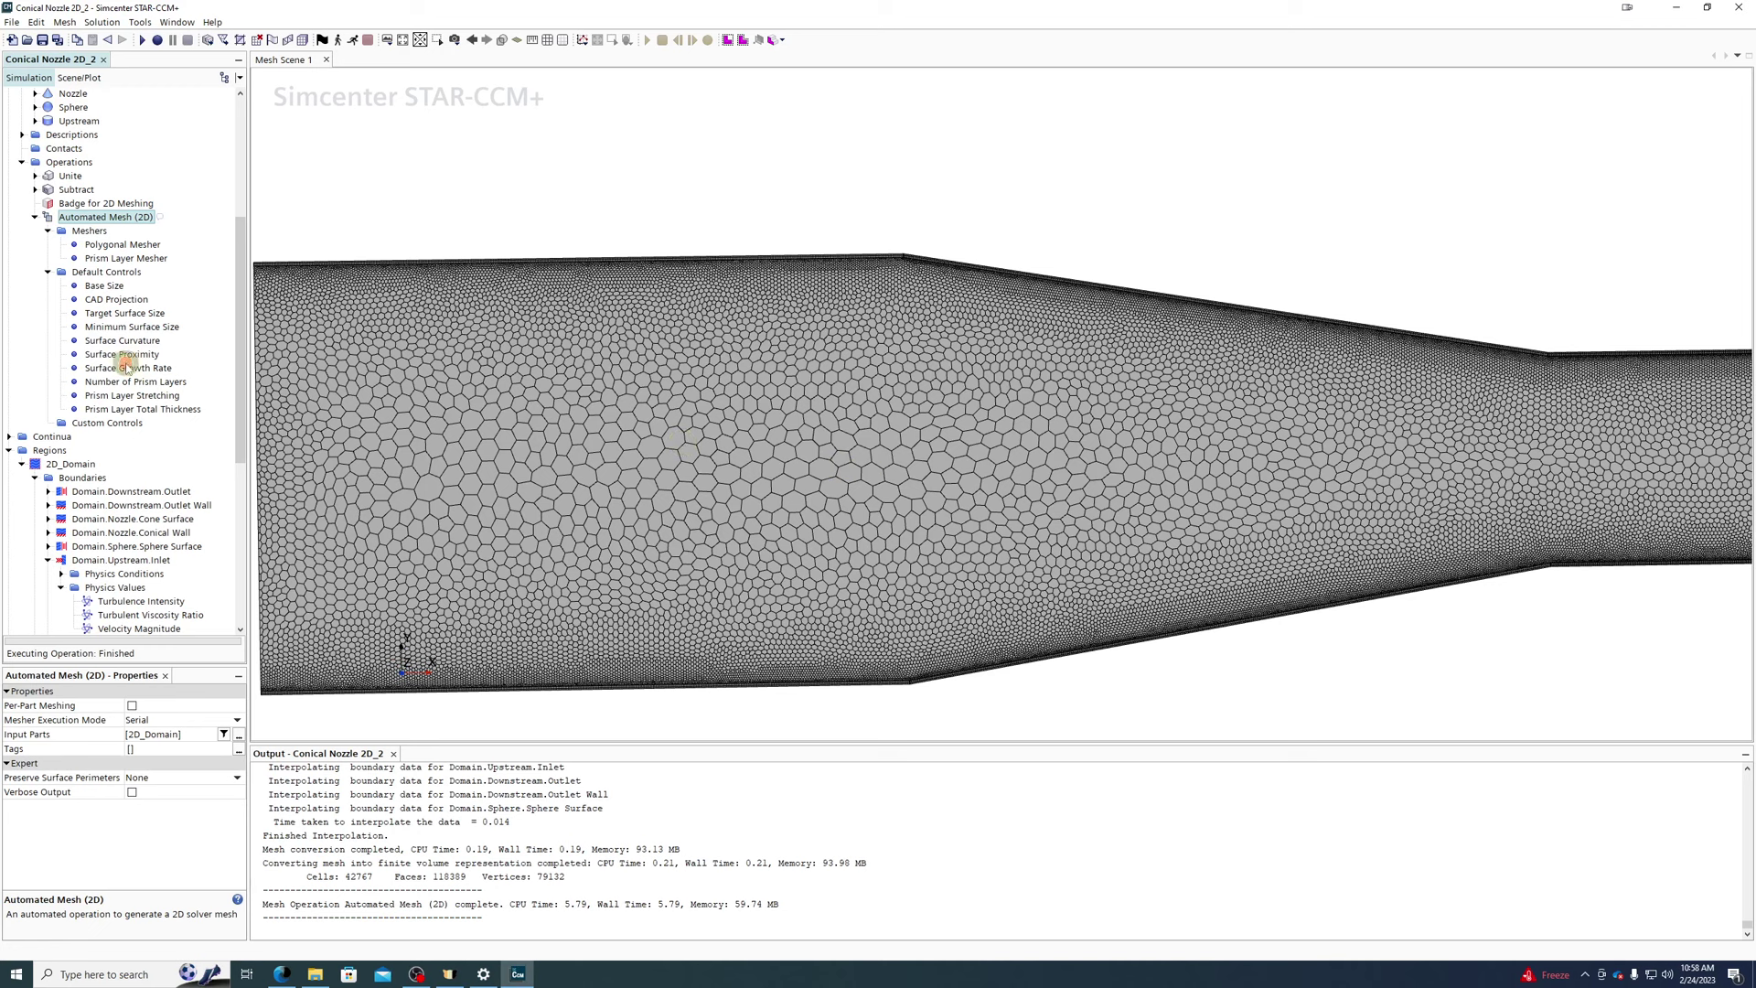
- Set the Surface Growth Rate to Fast and execute Automated Mesh (2D)
{"action": "left_click", "coordinate": [123, 367]}
{"action": "left_click", "coordinate": [148, 702]}
{"action": "left_click", "coordinate": [157, 718]}
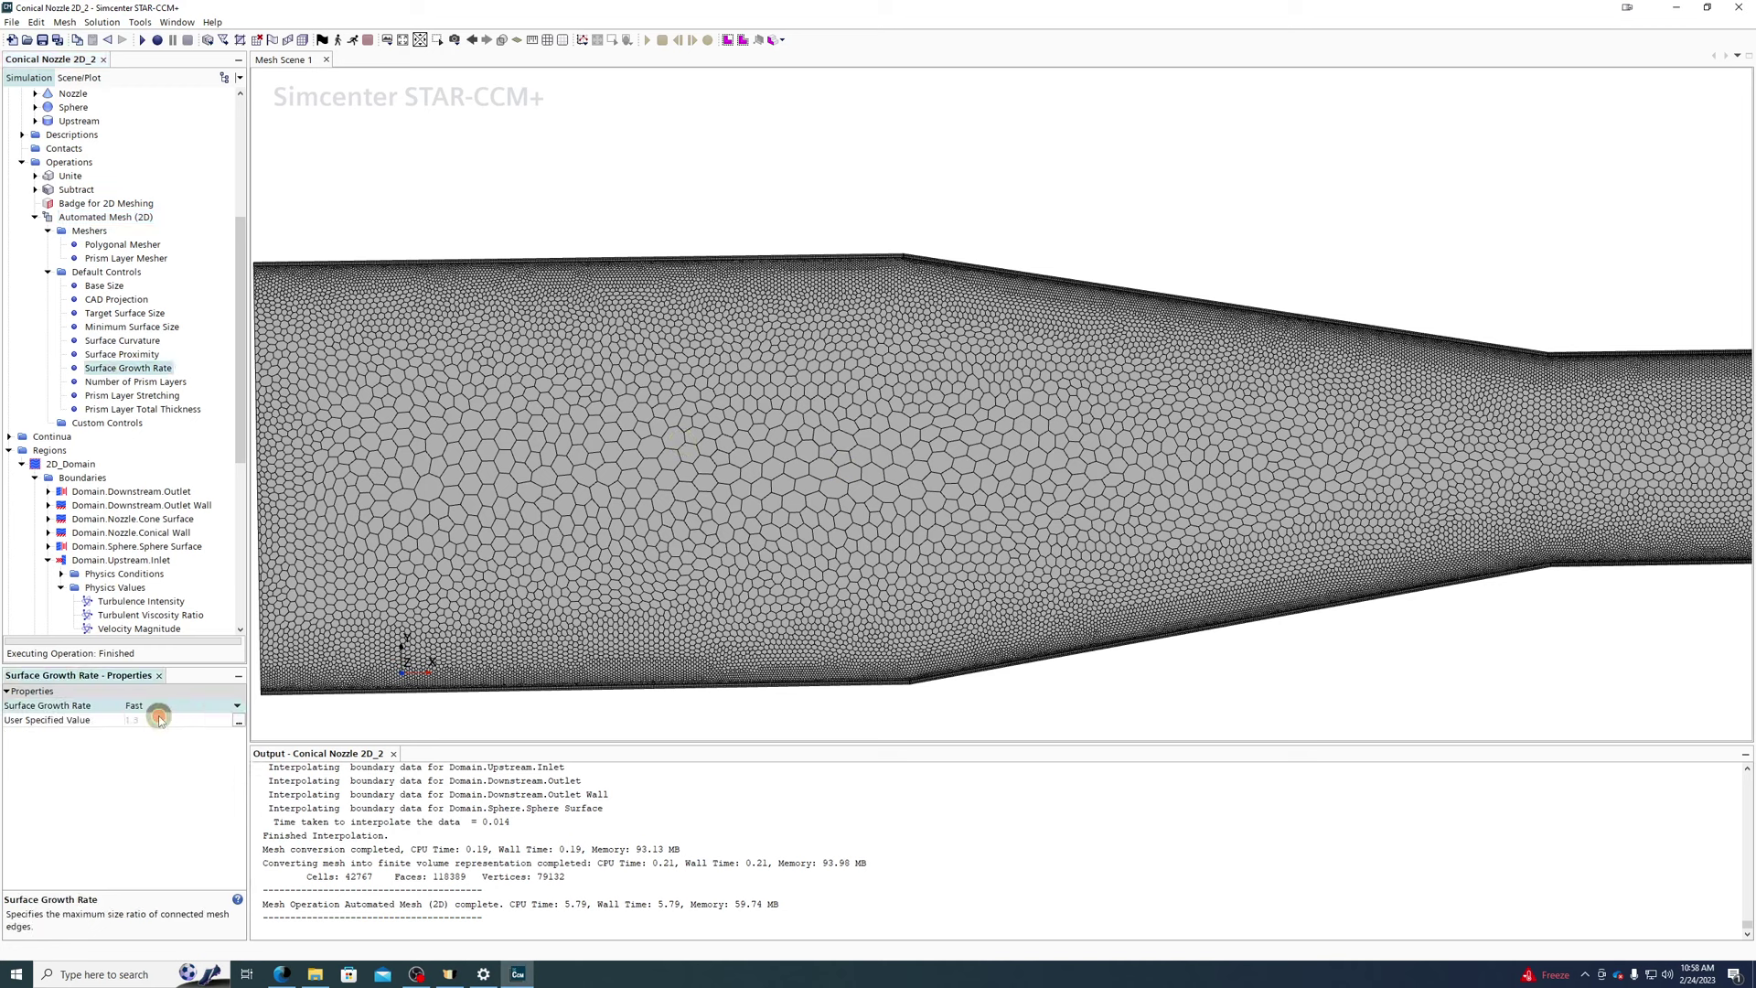
{"action": "right_click", "coordinate": [111, 218]}
{"action": "left_click", "coordinate": [139, 240]}
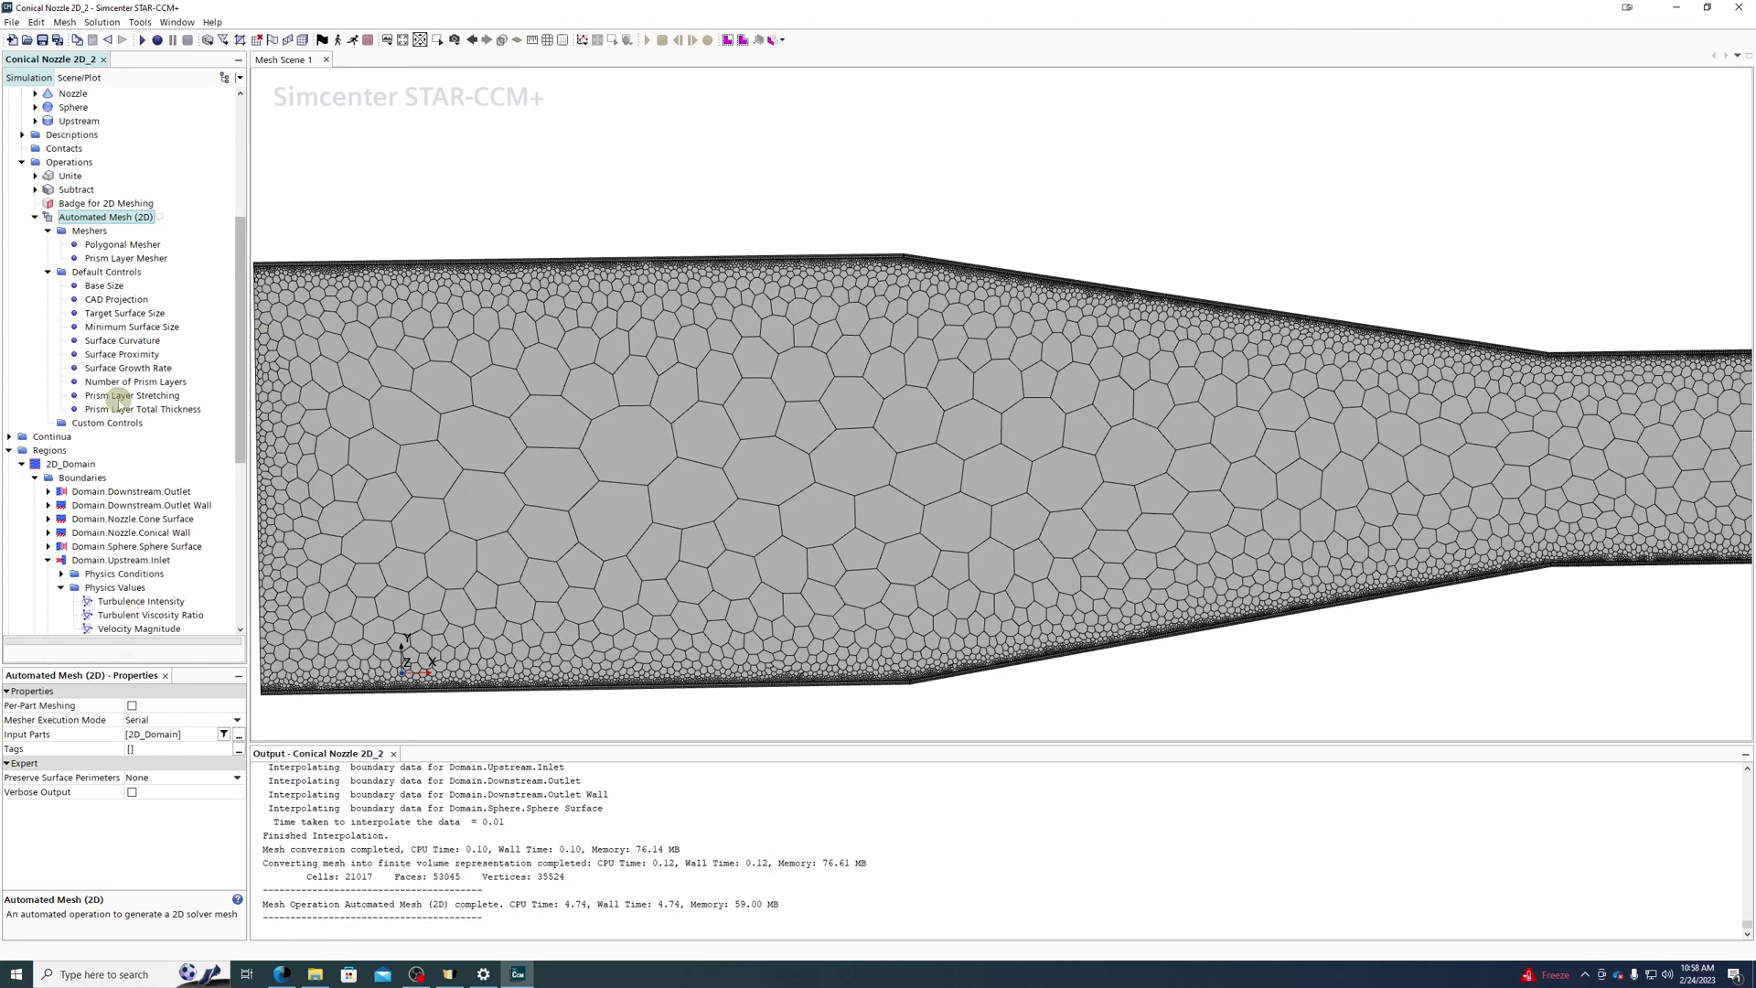
- Set the Surface Growth Rate to User Specified with a value of 1.05
{"action": "left_click", "coordinate": [127, 368]}
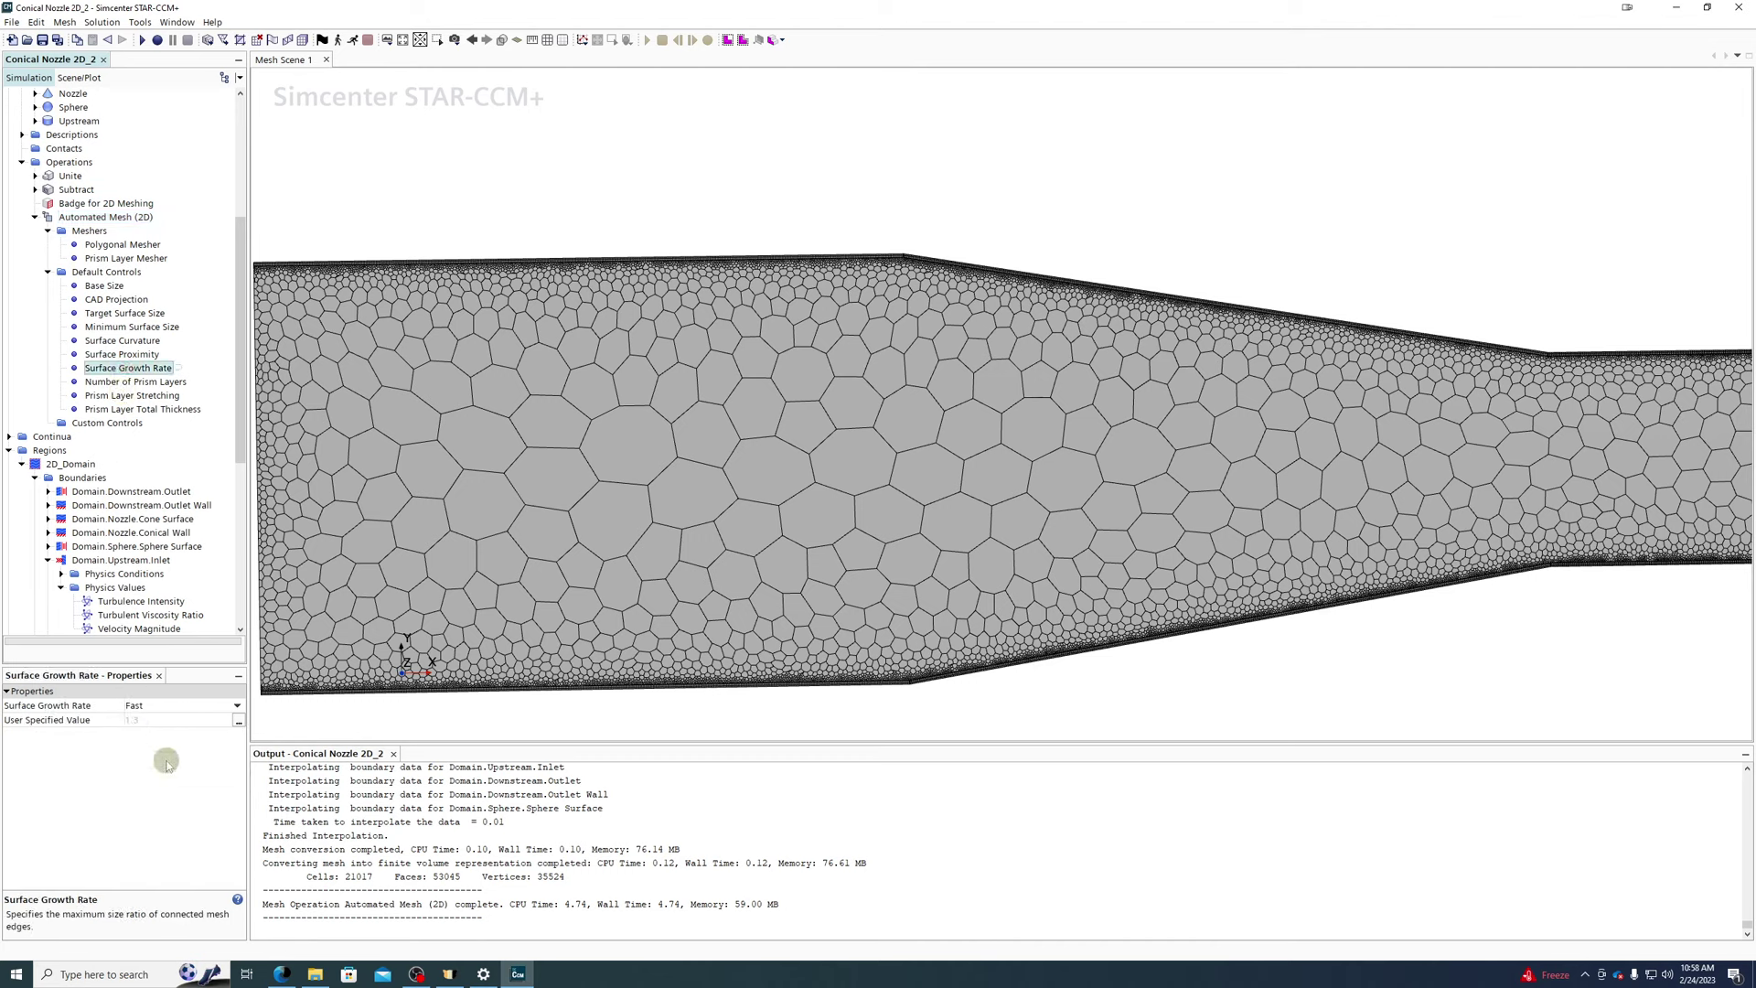
{"action": "left_click", "coordinate": [151, 706]}
{"action": "left_click", "coordinate": [151, 760]}
{"action": "left_click", "coordinate": [156, 720]}
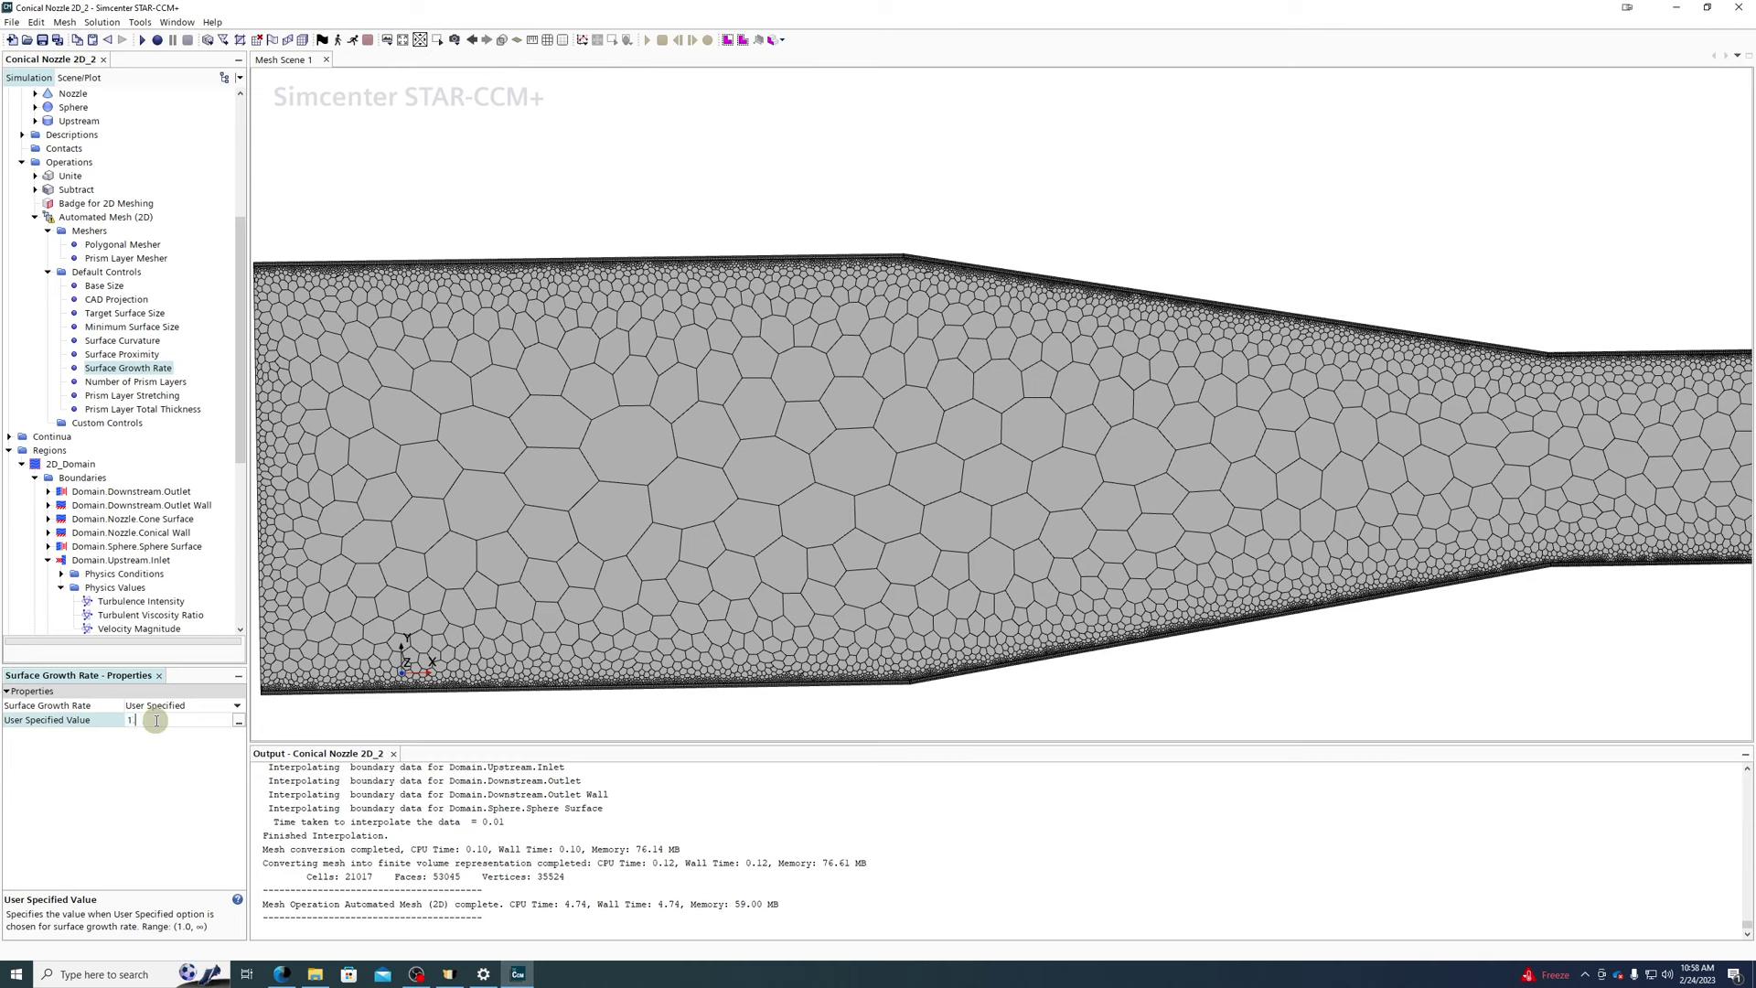
{"action": "key", "text": "Return"}
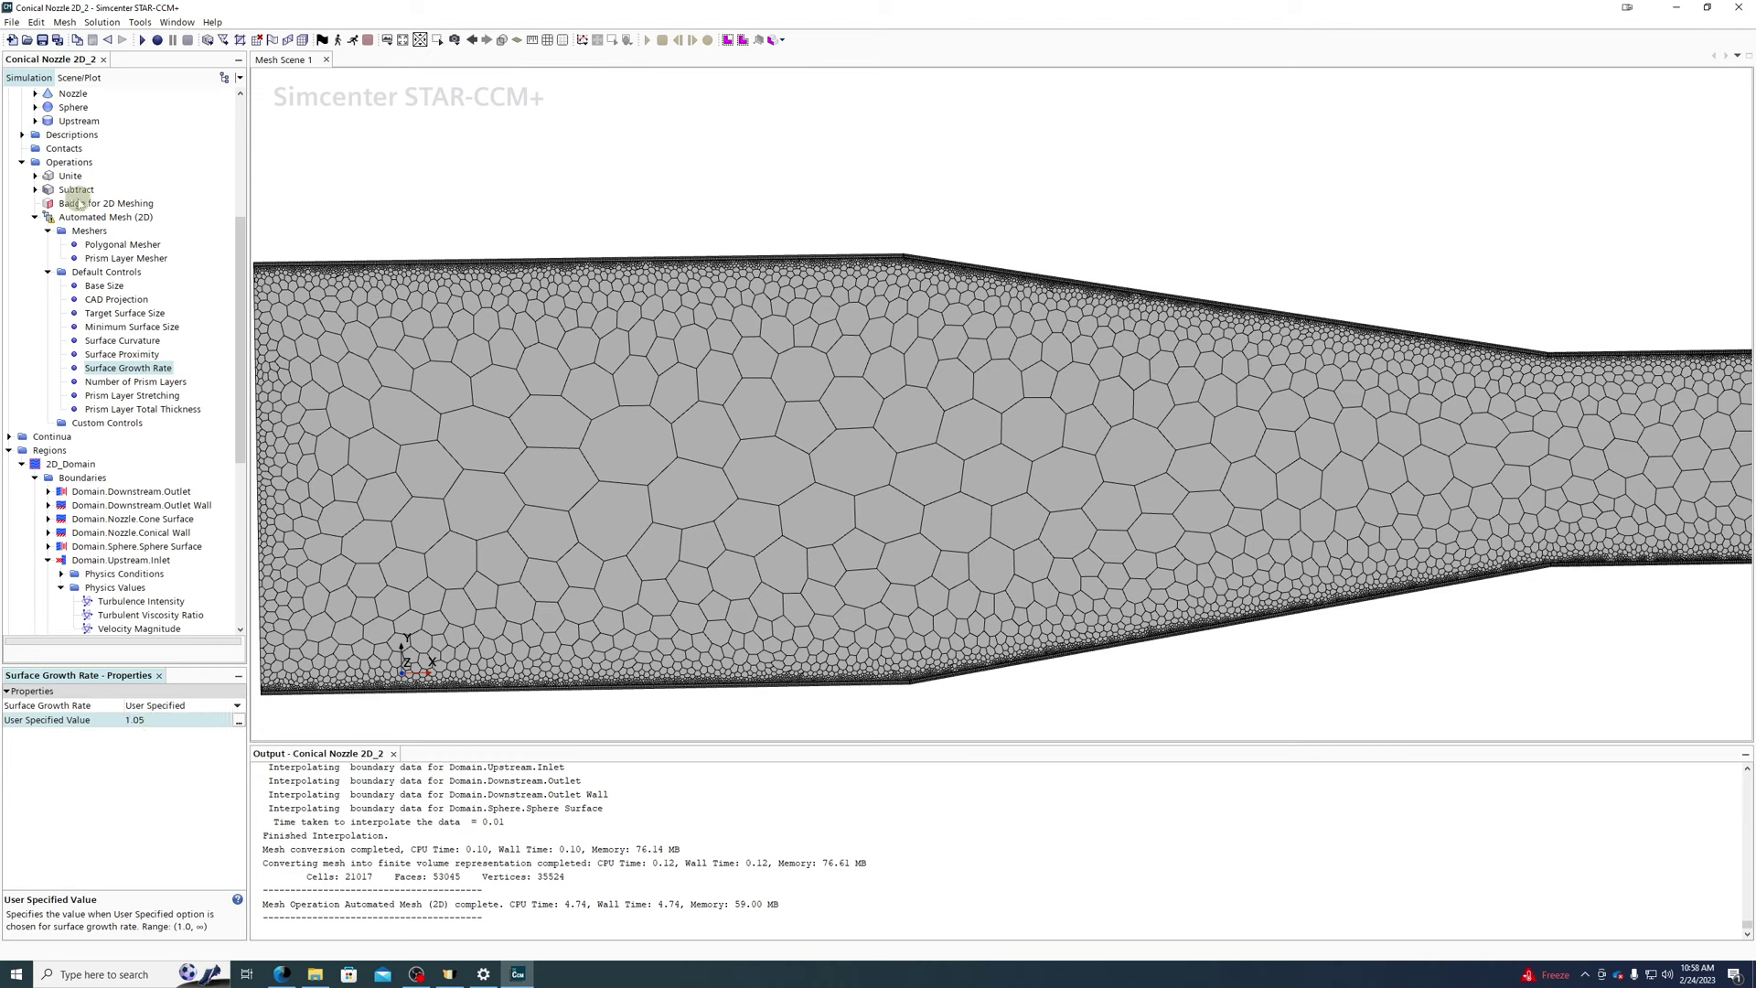
- Execute Automated Mesh (2D) and inspect the cell growth from the walls to the core along the whole nozzle
{"action": "left_click", "coordinate": [84, 216]}
{"action": "right_click", "coordinate": [83, 216]}
{"action": "left_click", "coordinate": [115, 236]}
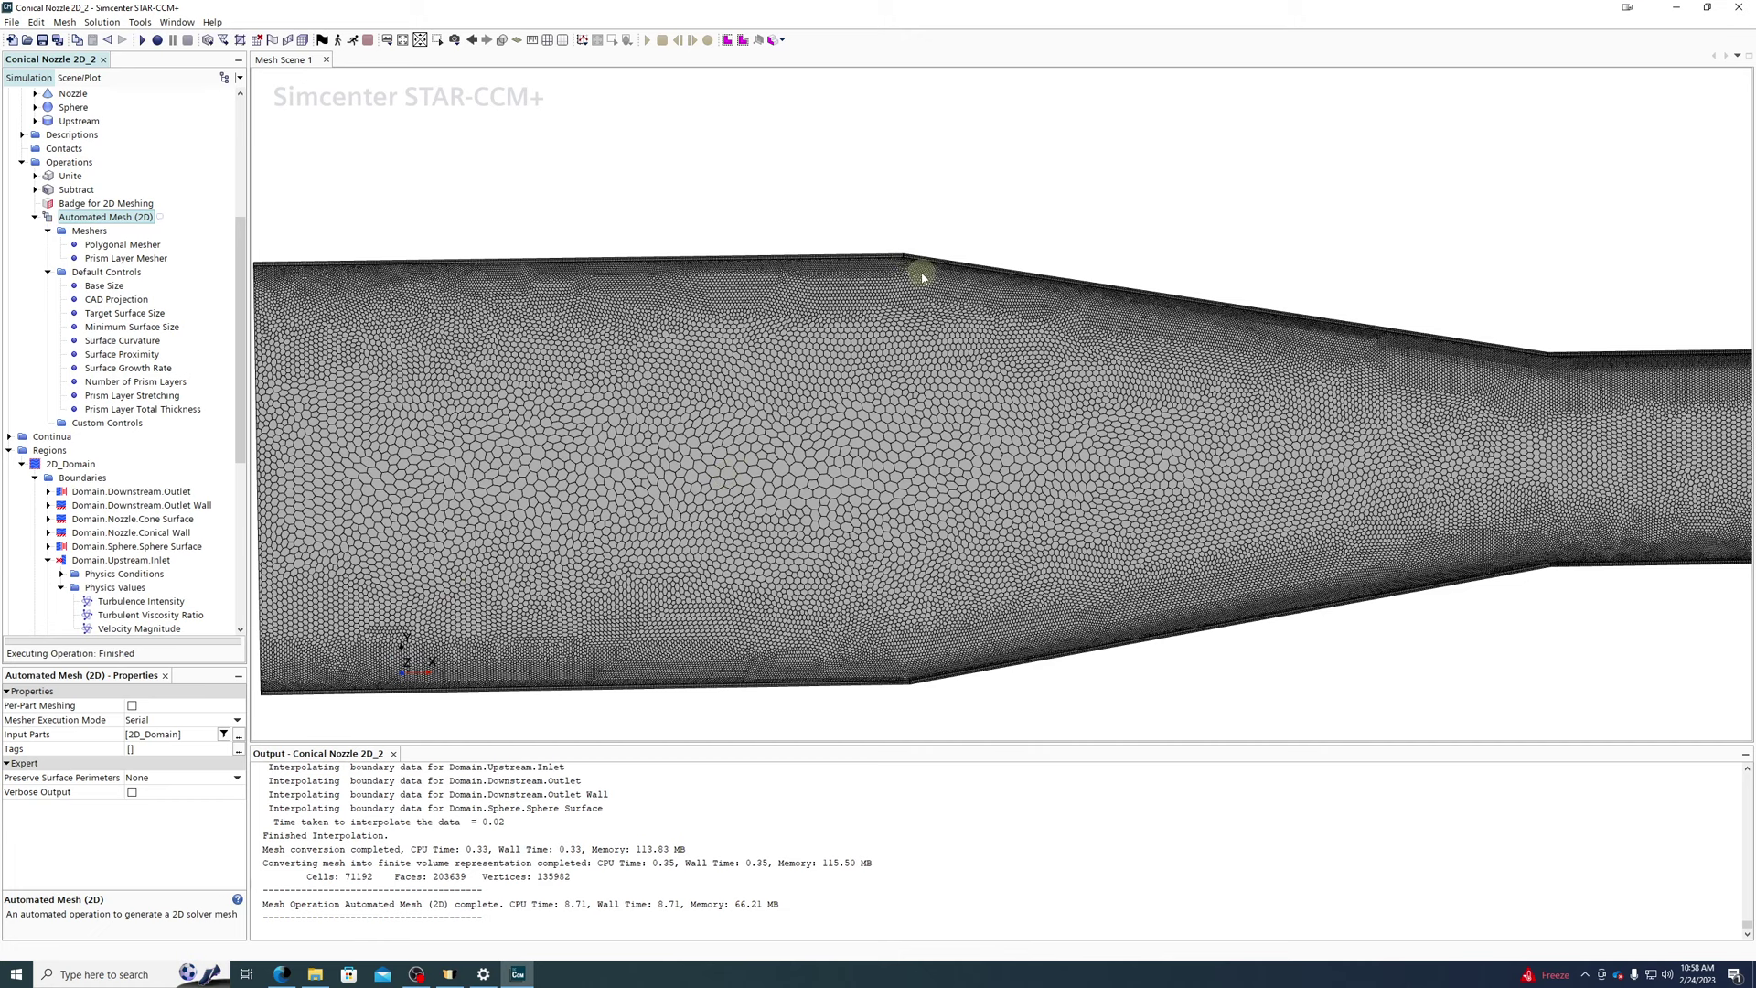
{"action": "scroll", "coordinate": [925, 260], "scroll_direction": "up", "scroll_amount": 3}
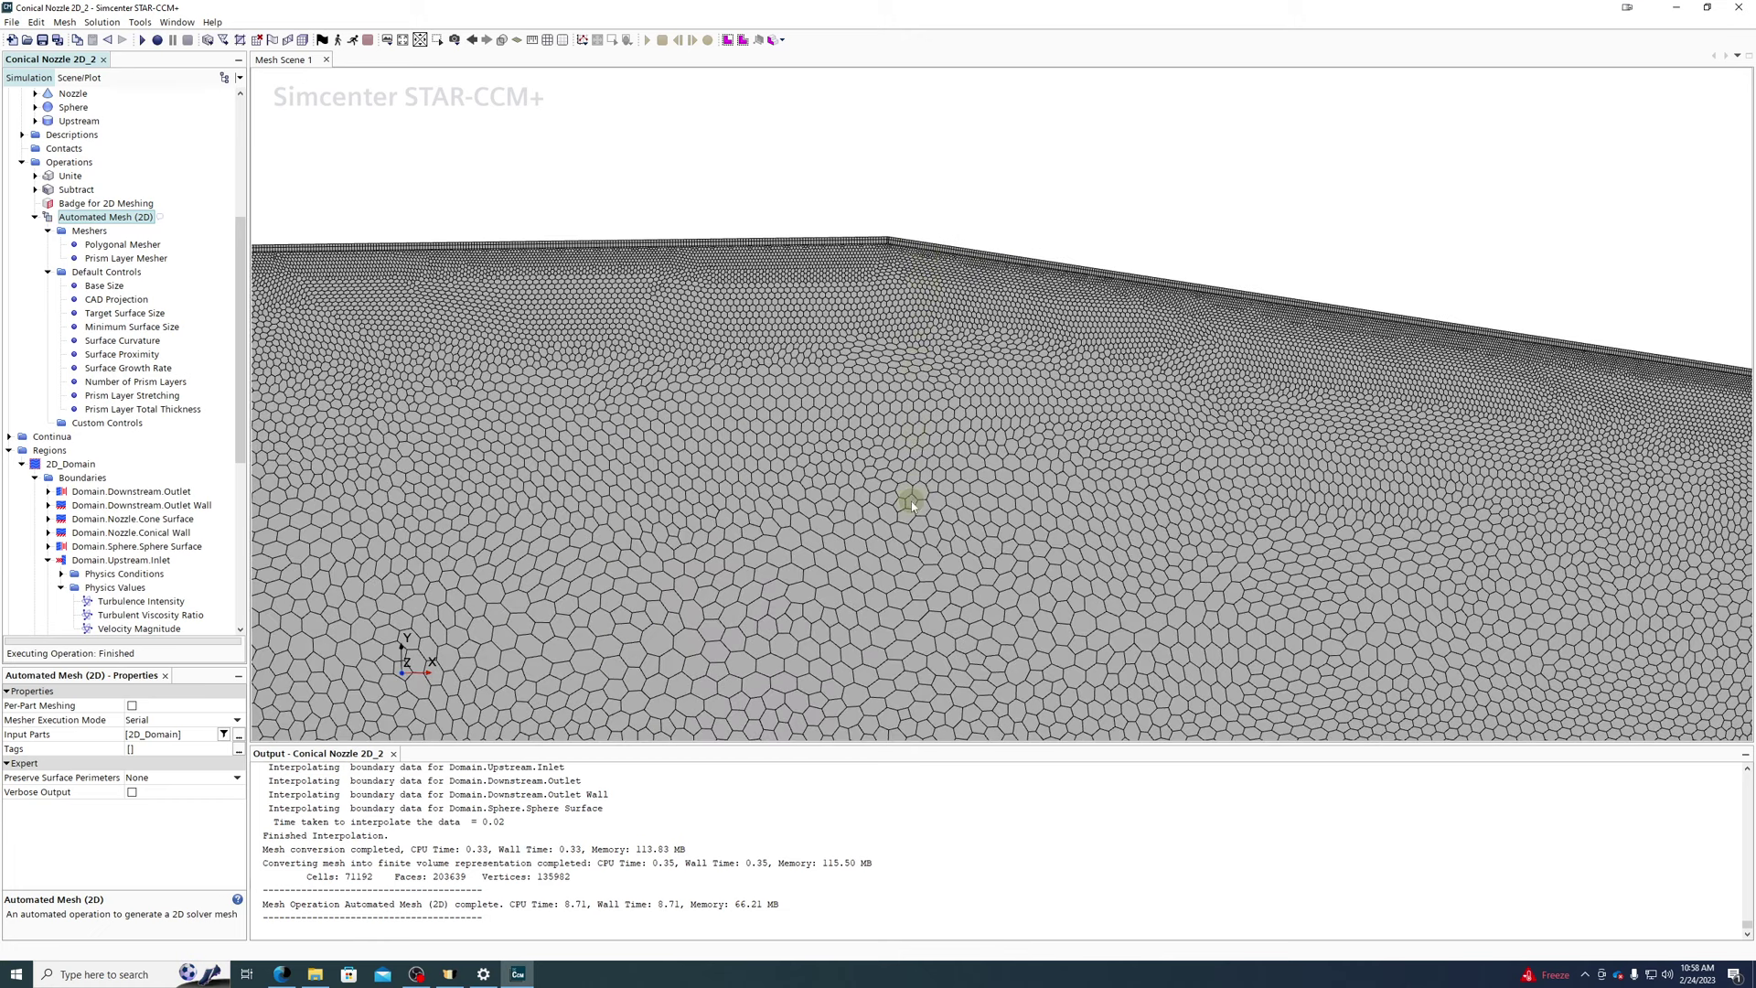
{"action": "mouse_move", "coordinate": [911, 501]}
{"action": "left_mouse_down"}
{"action": "mouse_move", "coordinate": [925, 290]}
{"action": "mouse_move", "coordinate": [917, 489]}
{"action": "left_mouse_up"}
{"action": "right_click_drag", "start_coordinate": [917, 484], "coordinate": [827, 278]}
{"action": "scroll", "coordinate": [827, 278], "scroll_direction": "down", "scroll_amount": 3}
{"action": "right_click_drag", "start_coordinate": [1143, 387], "coordinate": [591, 436]}
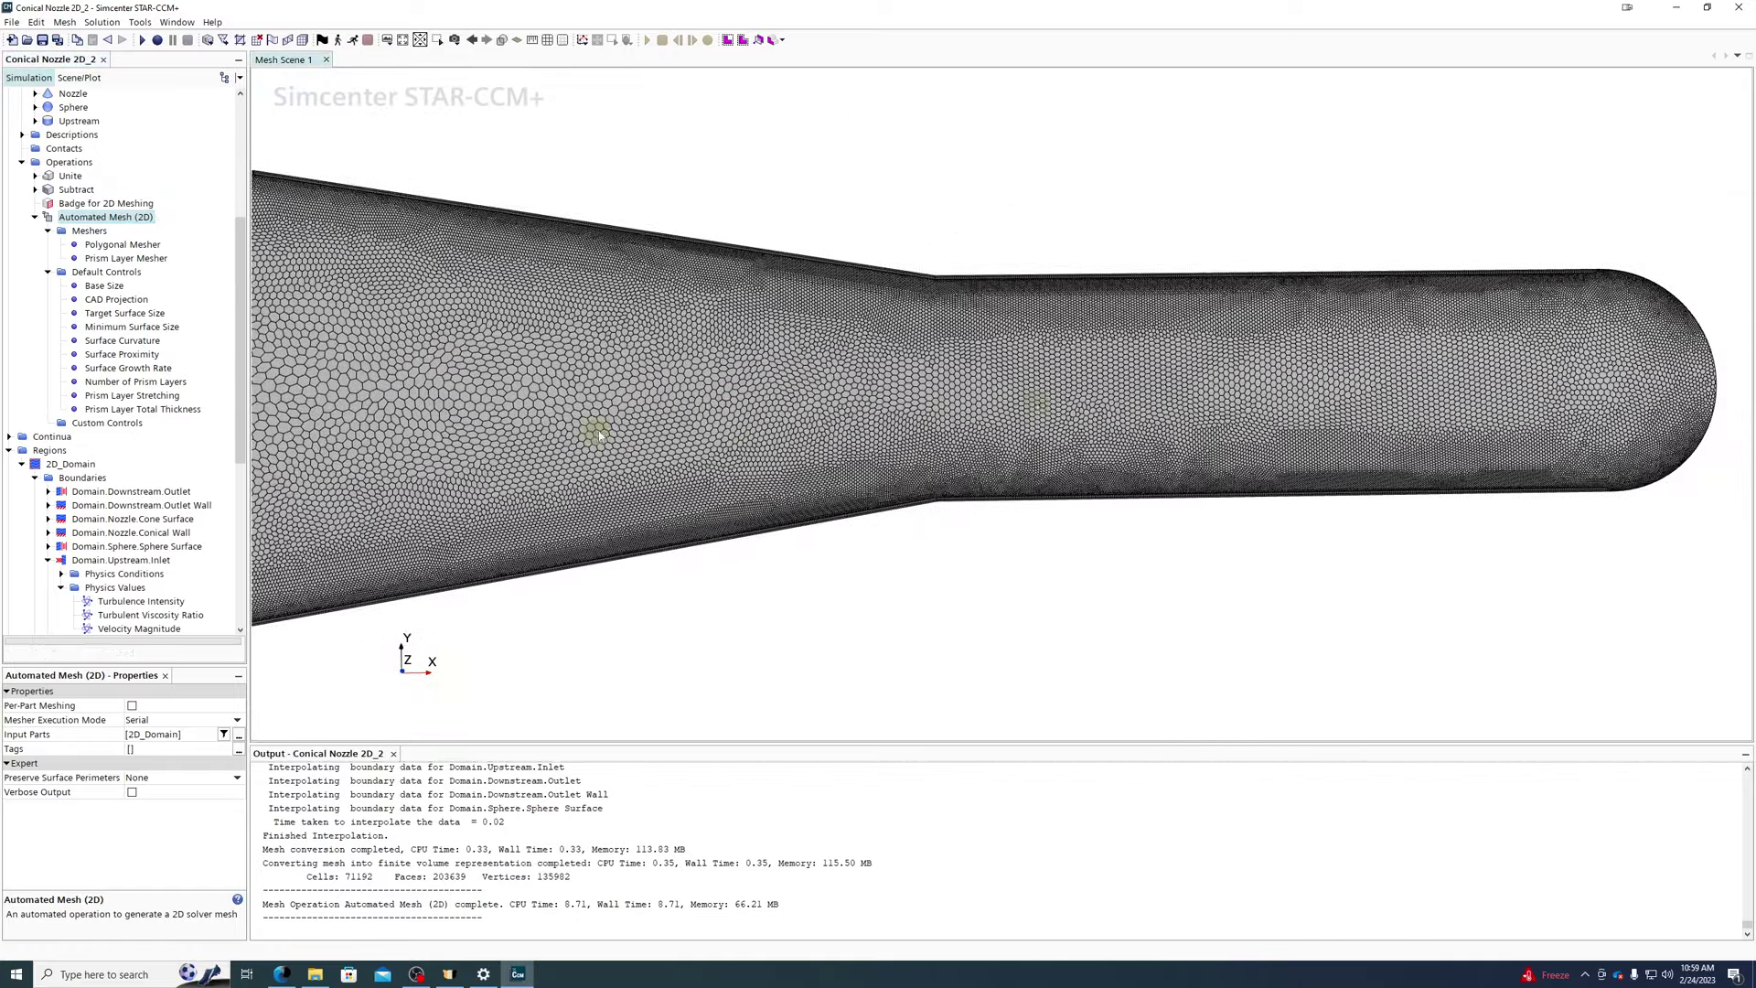
{"action": "right_click_drag", "start_coordinate": [860, 373], "coordinate": [1235, 401]}
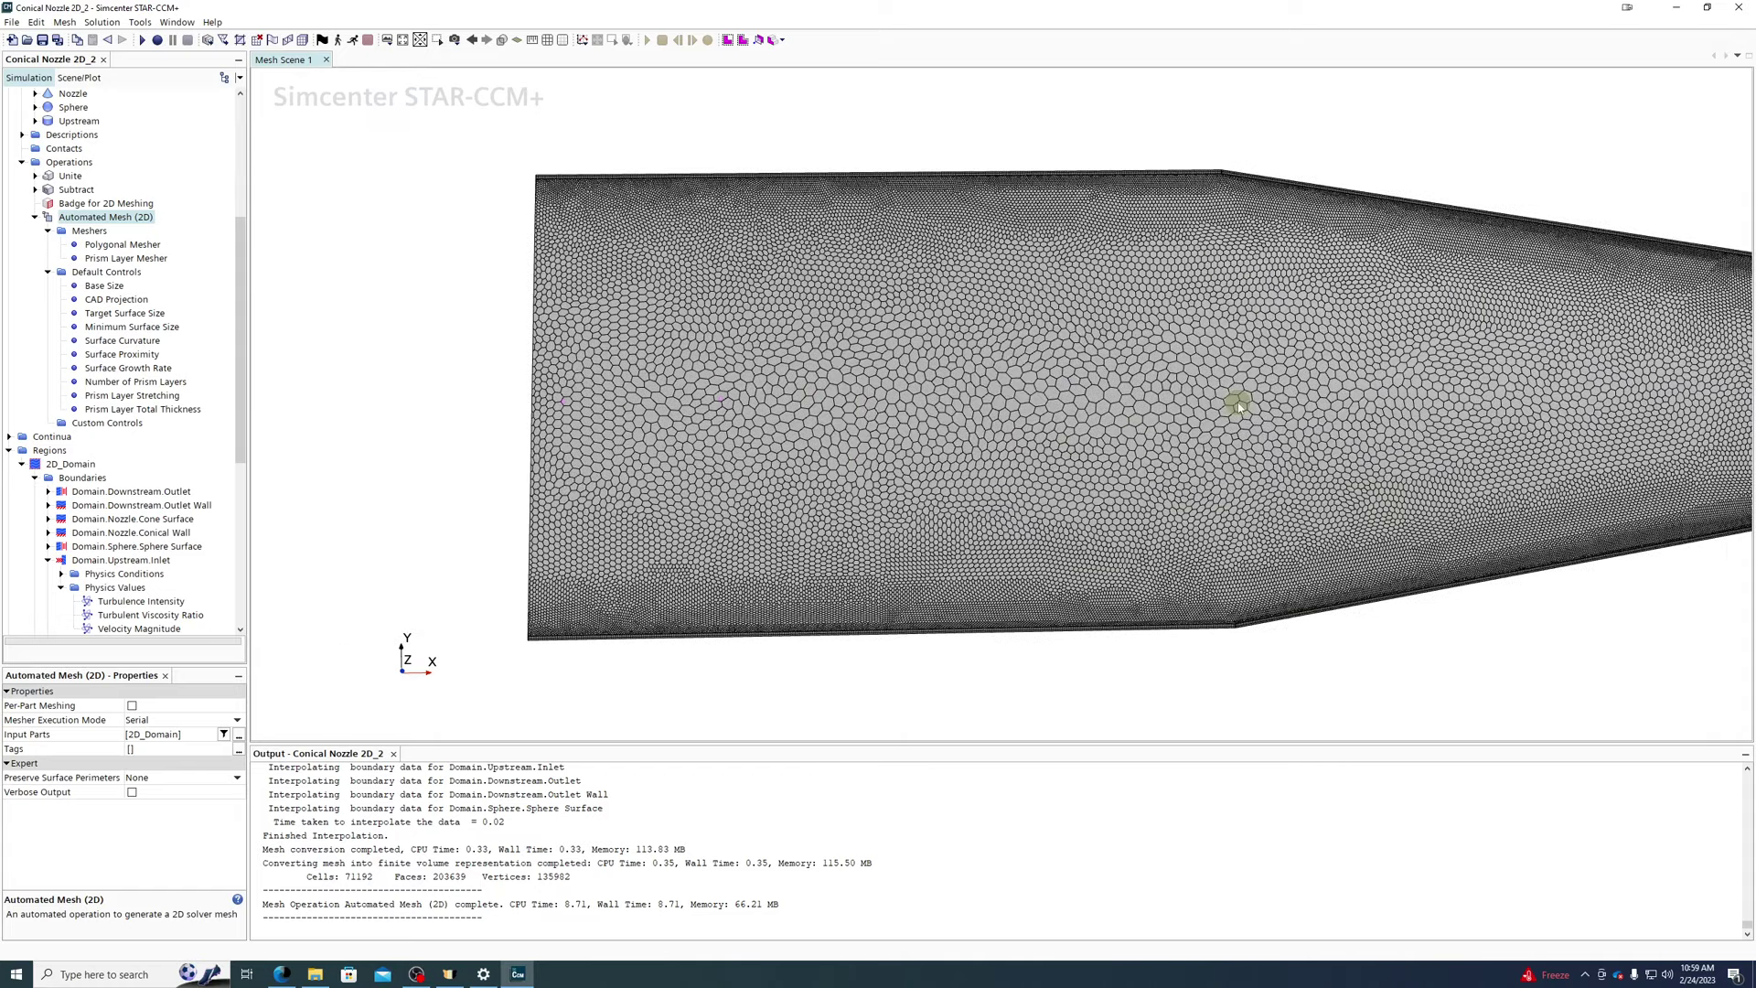
- Open the Number of Prism Layers control and examine the prism layers along the downstream section's upper and lower walls
{"action": "left_click", "coordinate": [134, 368]}
{"action": "left_click", "coordinate": [133, 382]}
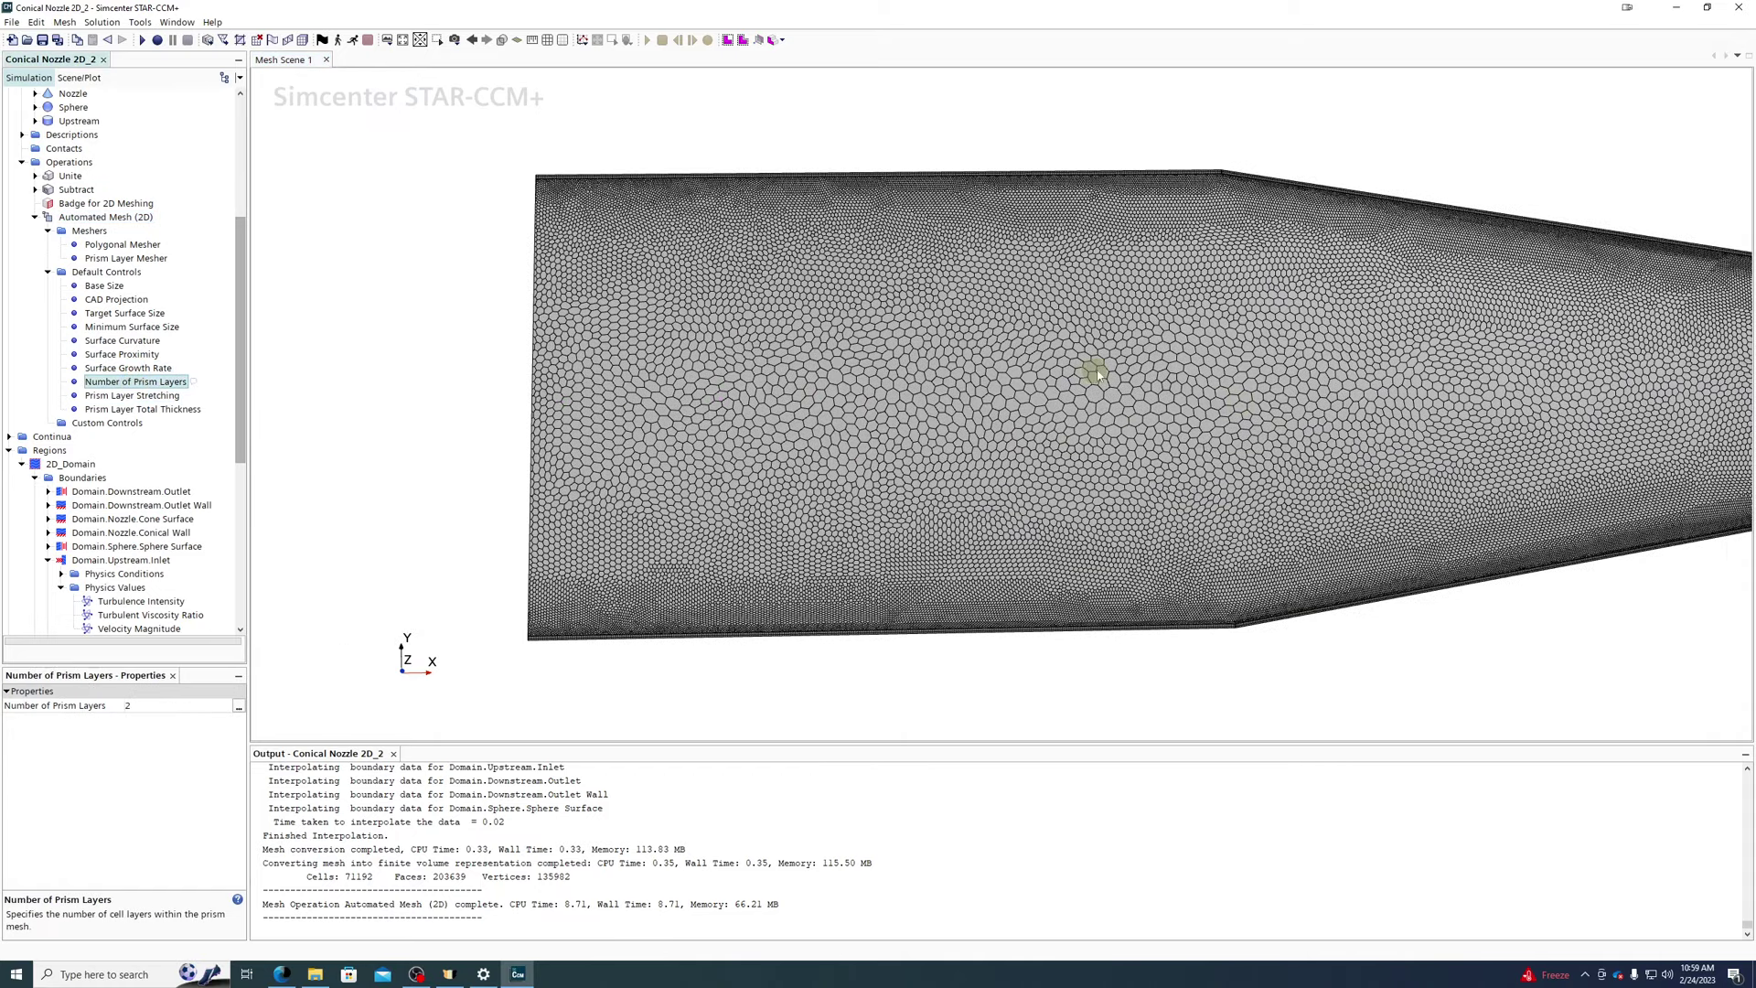
{"action": "right_click_drag", "start_coordinate": [1120, 366], "coordinate": [359, 448]}
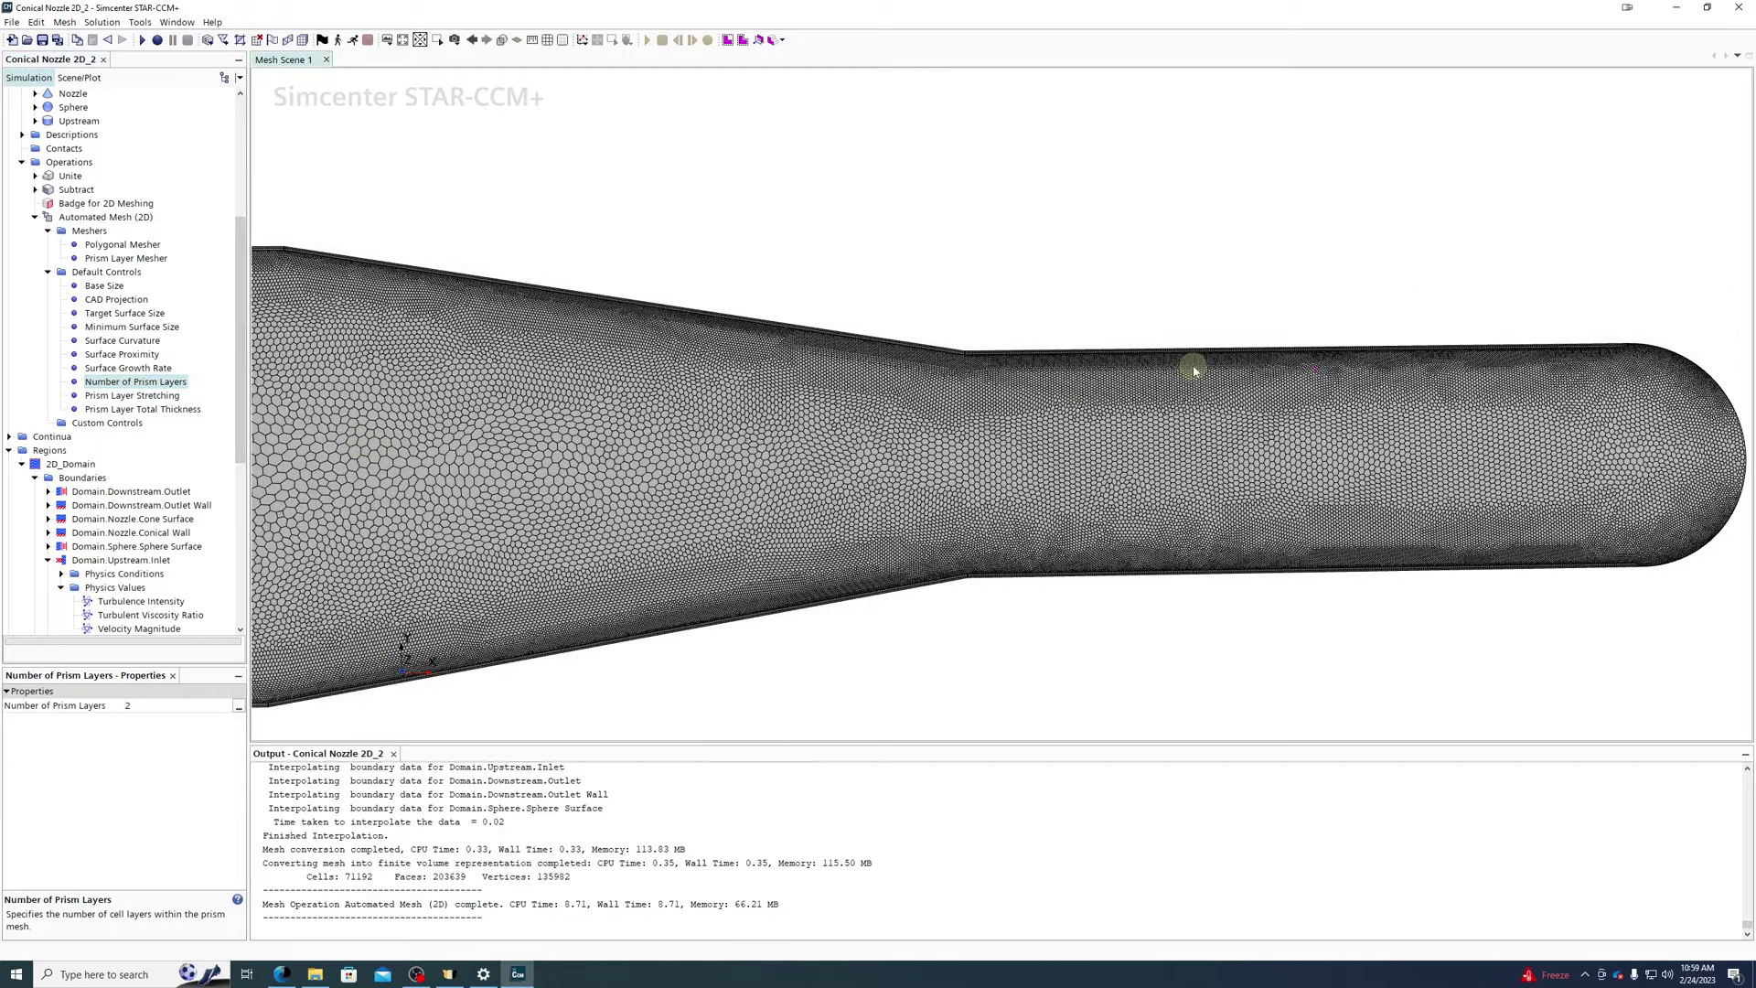
{"action": "scroll", "coordinate": [1091, 357], "scroll_direction": "up", "scroll_amount": 6}
{"action": "scroll", "coordinate": [1091, 356], "scroll_direction": "up", "scroll_amount": 5}
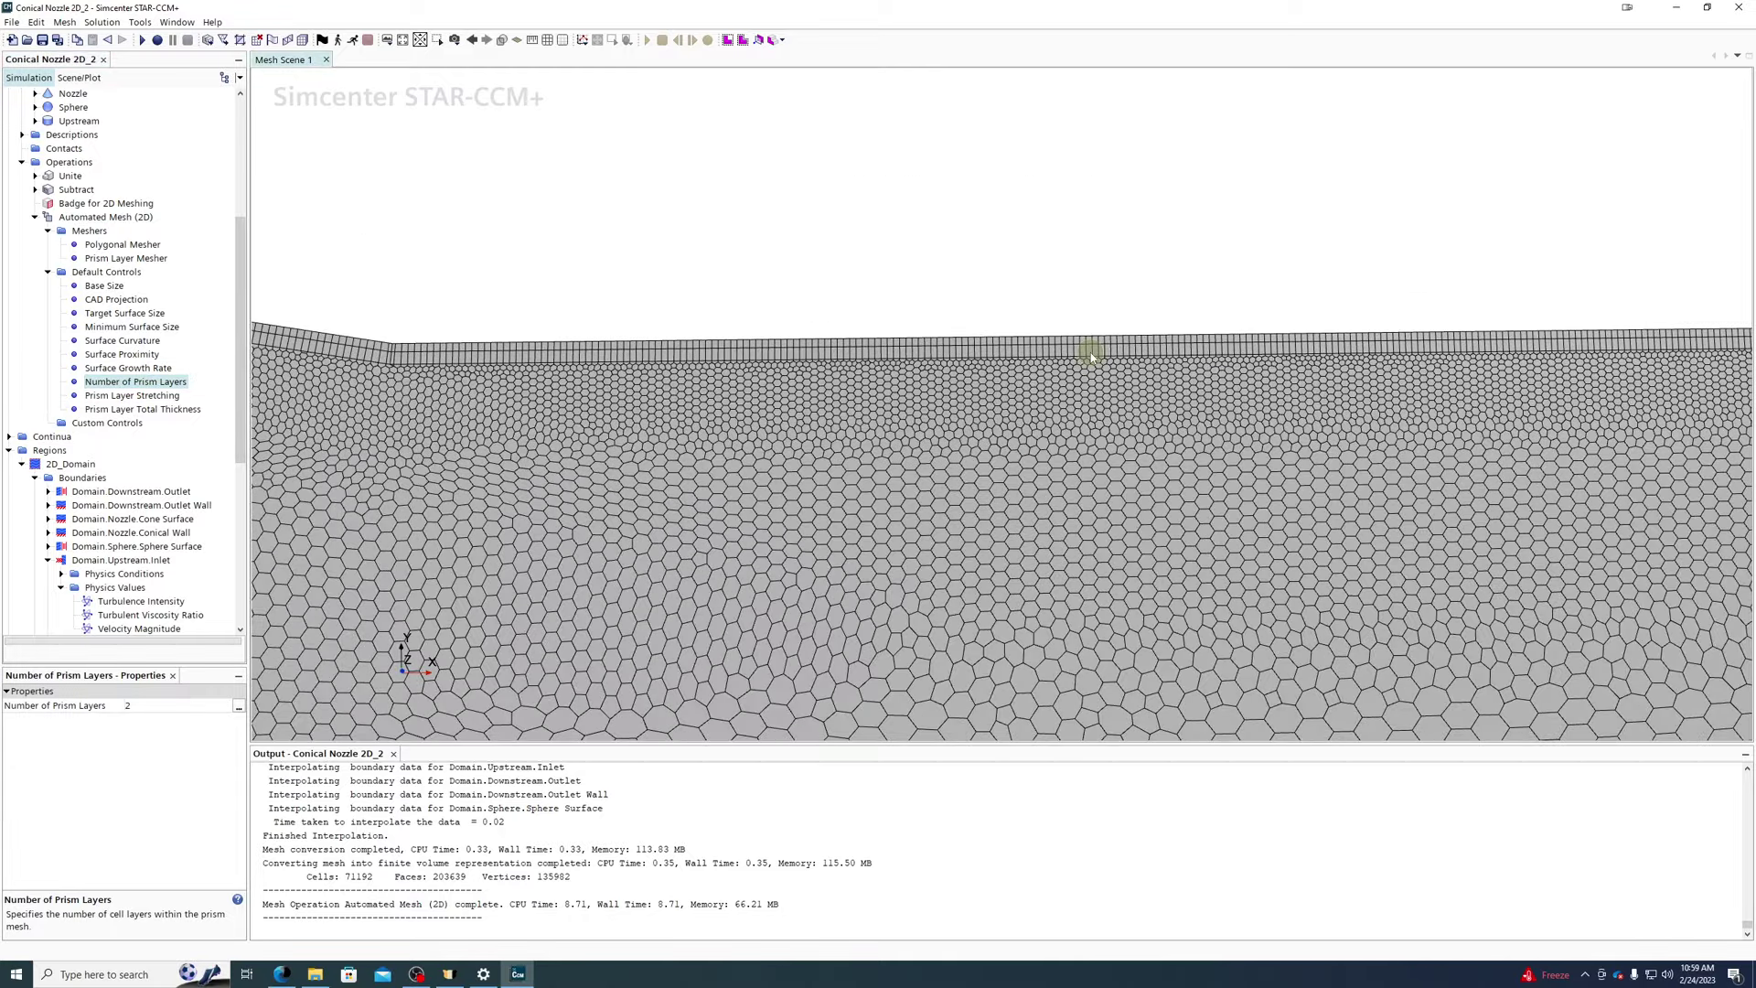
{"action": "scroll", "coordinate": [1006, 430], "scroll_direction": "up", "scroll_amount": 1}
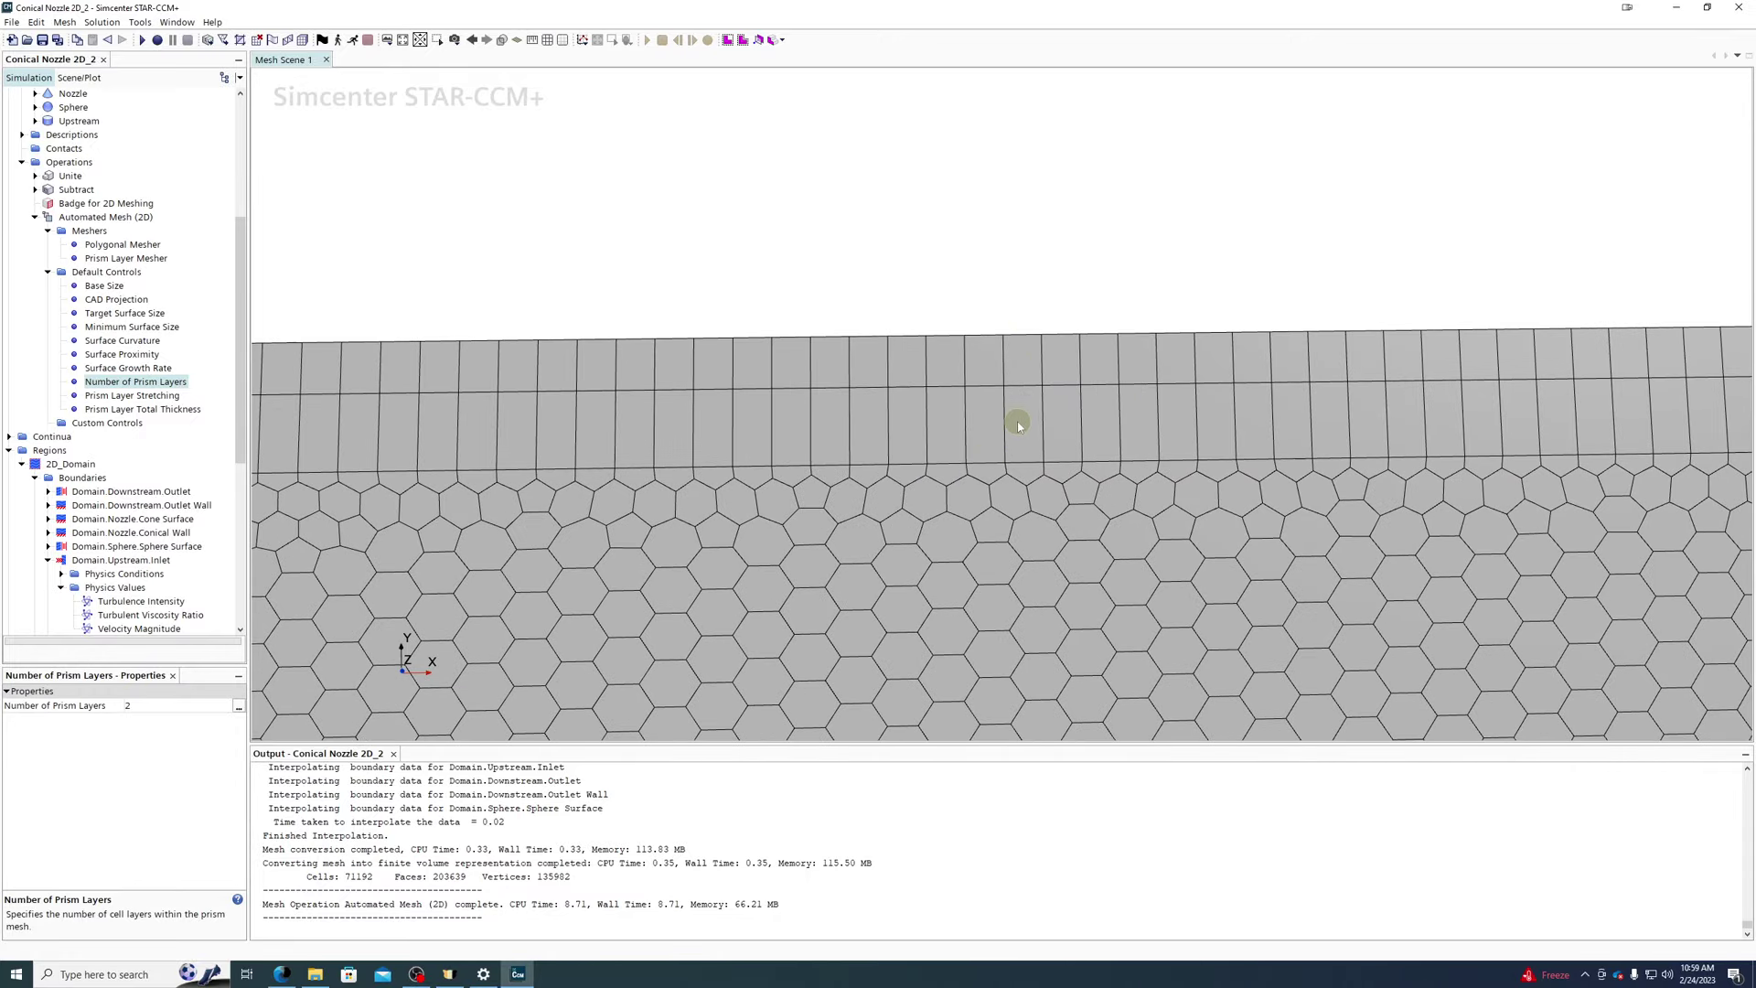
{"action": "scroll", "coordinate": [1090, 580], "scroll_direction": "up", "scroll_amount": 5}
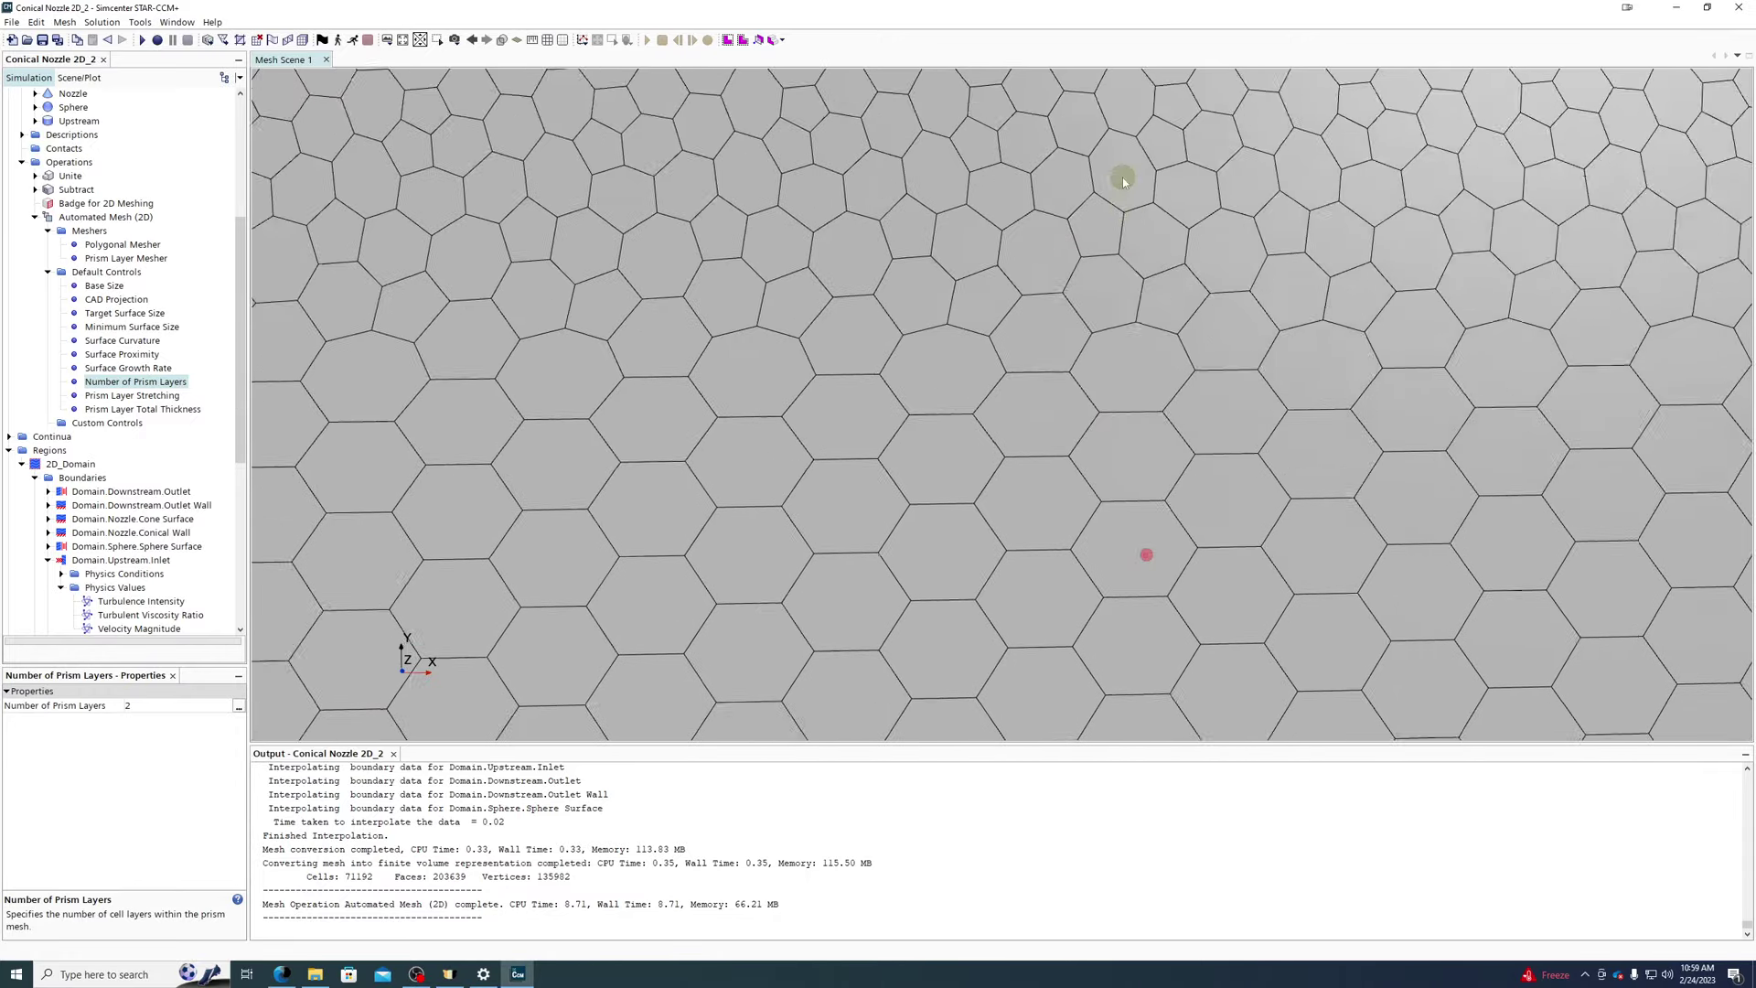
{"action": "scroll", "coordinate": [1150, 543], "scroll_direction": "down", "scroll_amount": 5}
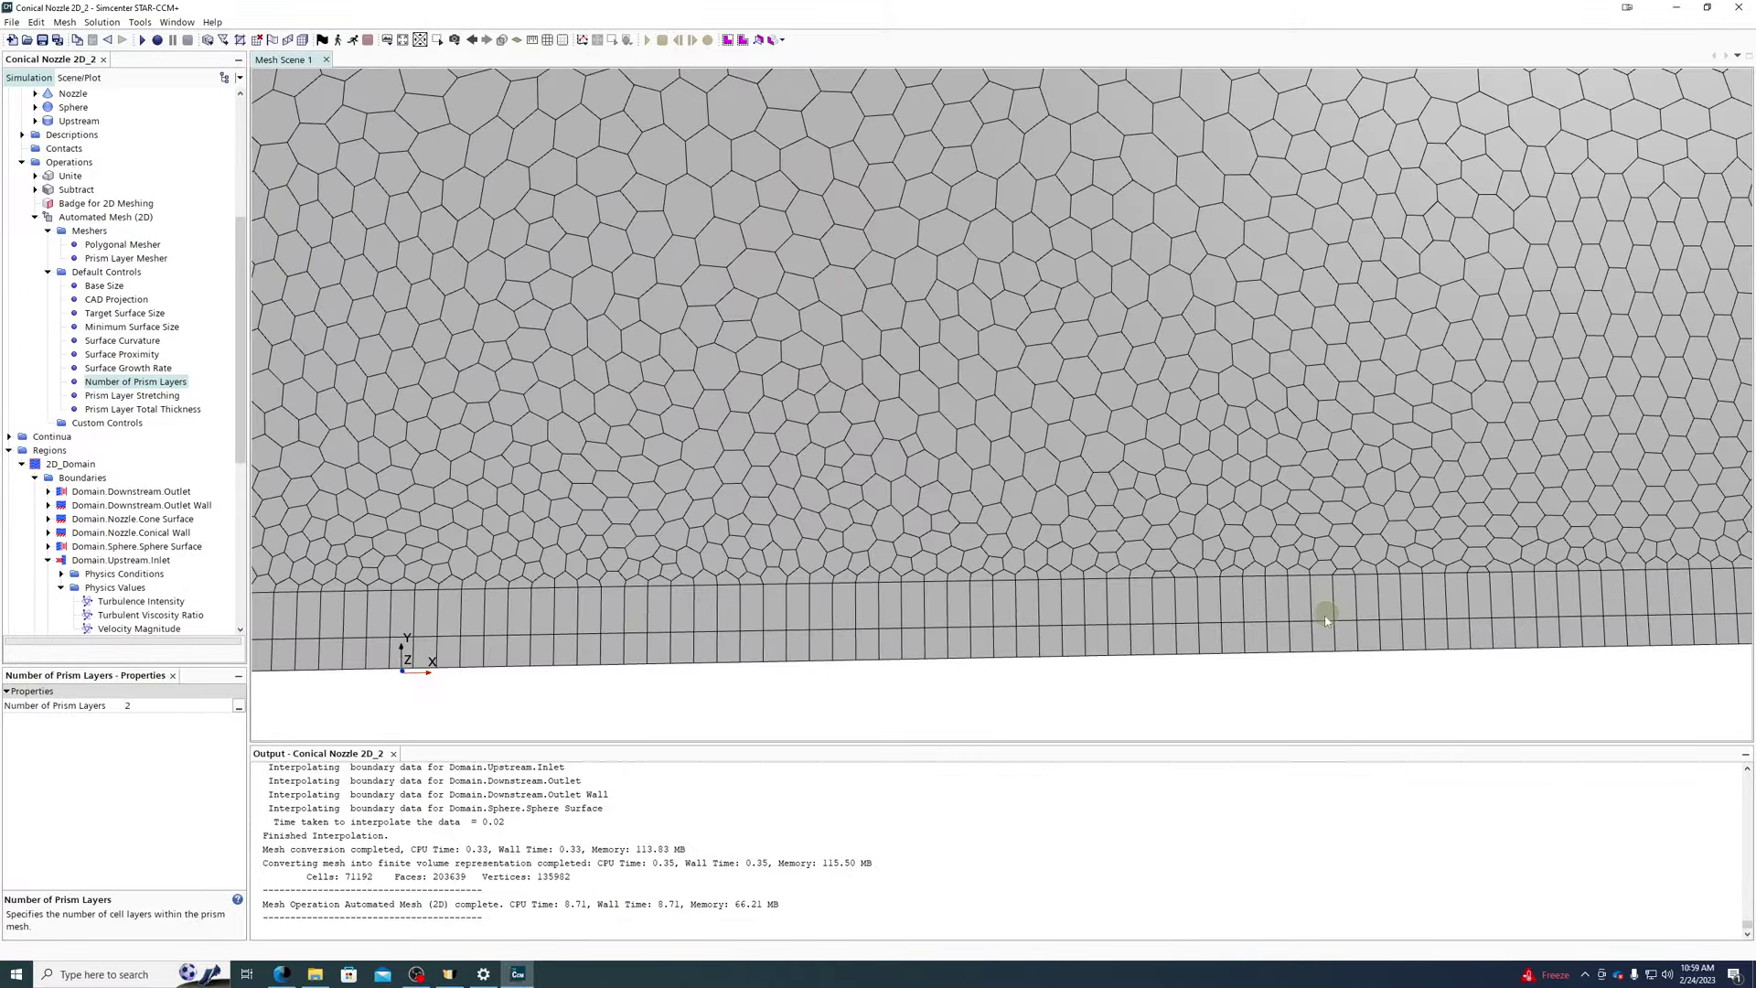
{"action": "middle_click_drag", "start_coordinate": [1325, 613], "coordinate": [937, 488]}
{"action": "scroll", "coordinate": [938, 488], "scroll_direction": "up", "scroll_amount": 2}
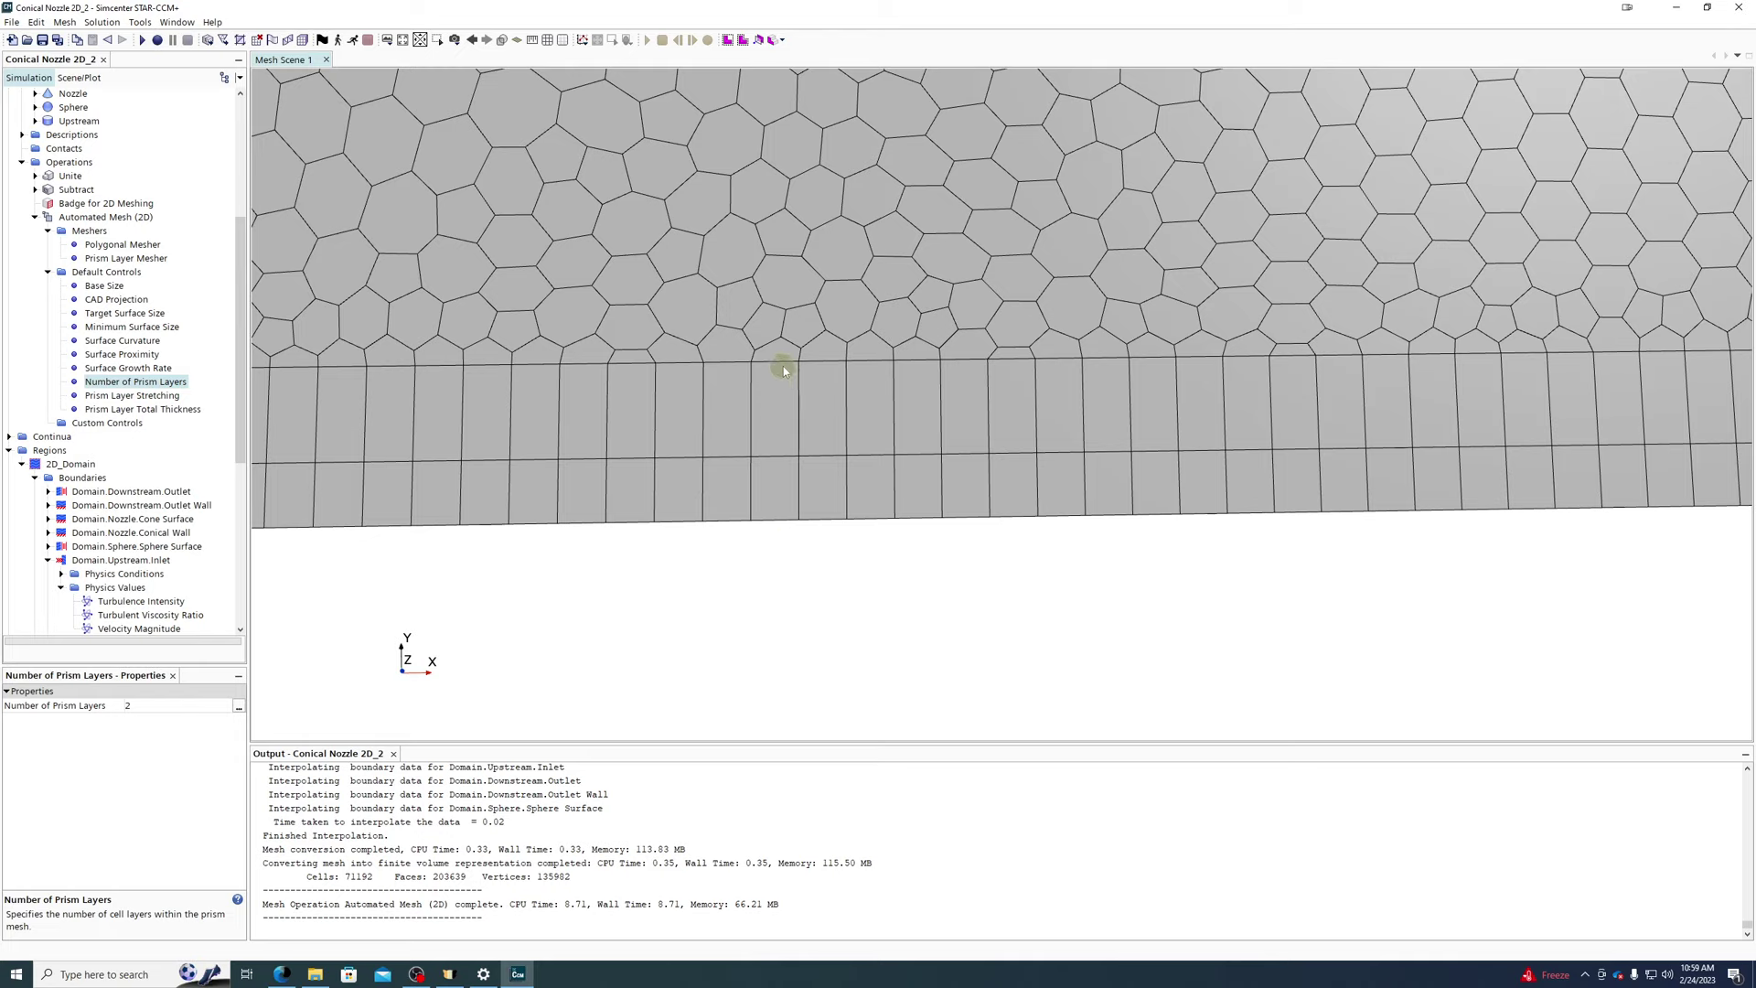
- Measure the thickness of both prism layers at the lower wall for Prism Layer Stretching, and open the Prism Layer Total Thickness control
{"action": "left_click", "coordinate": [134, 395]}
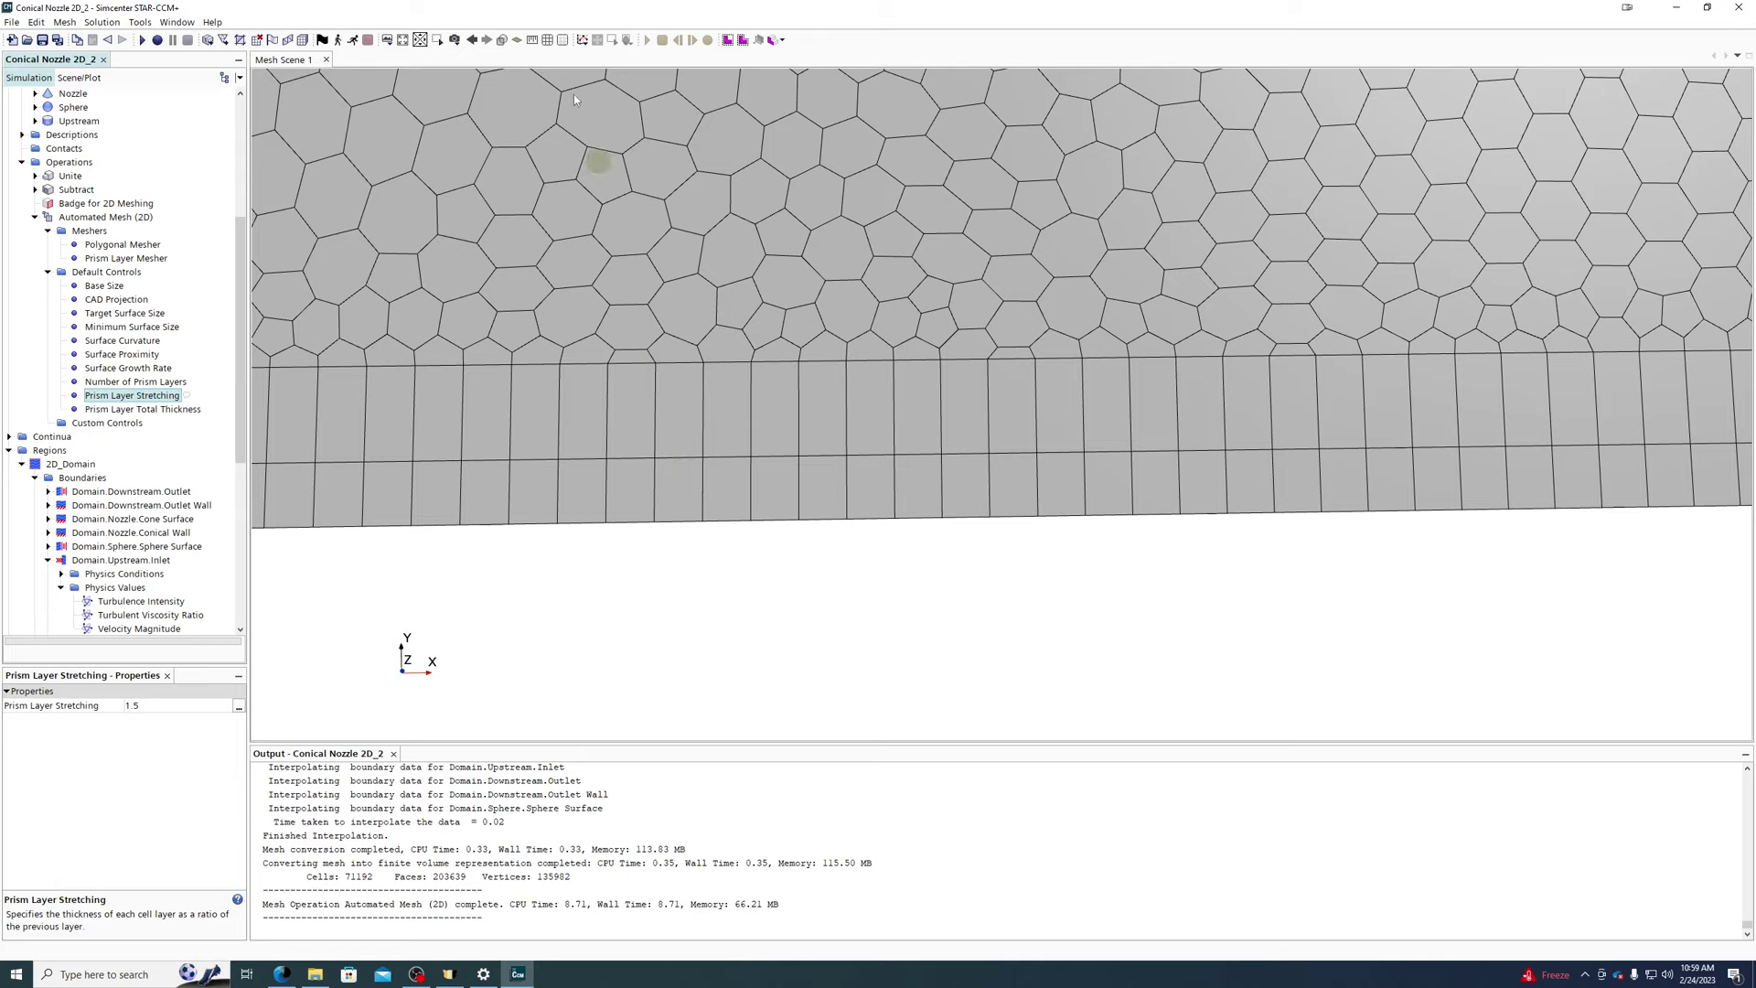
{"action": "left_click", "coordinate": [531, 39]}
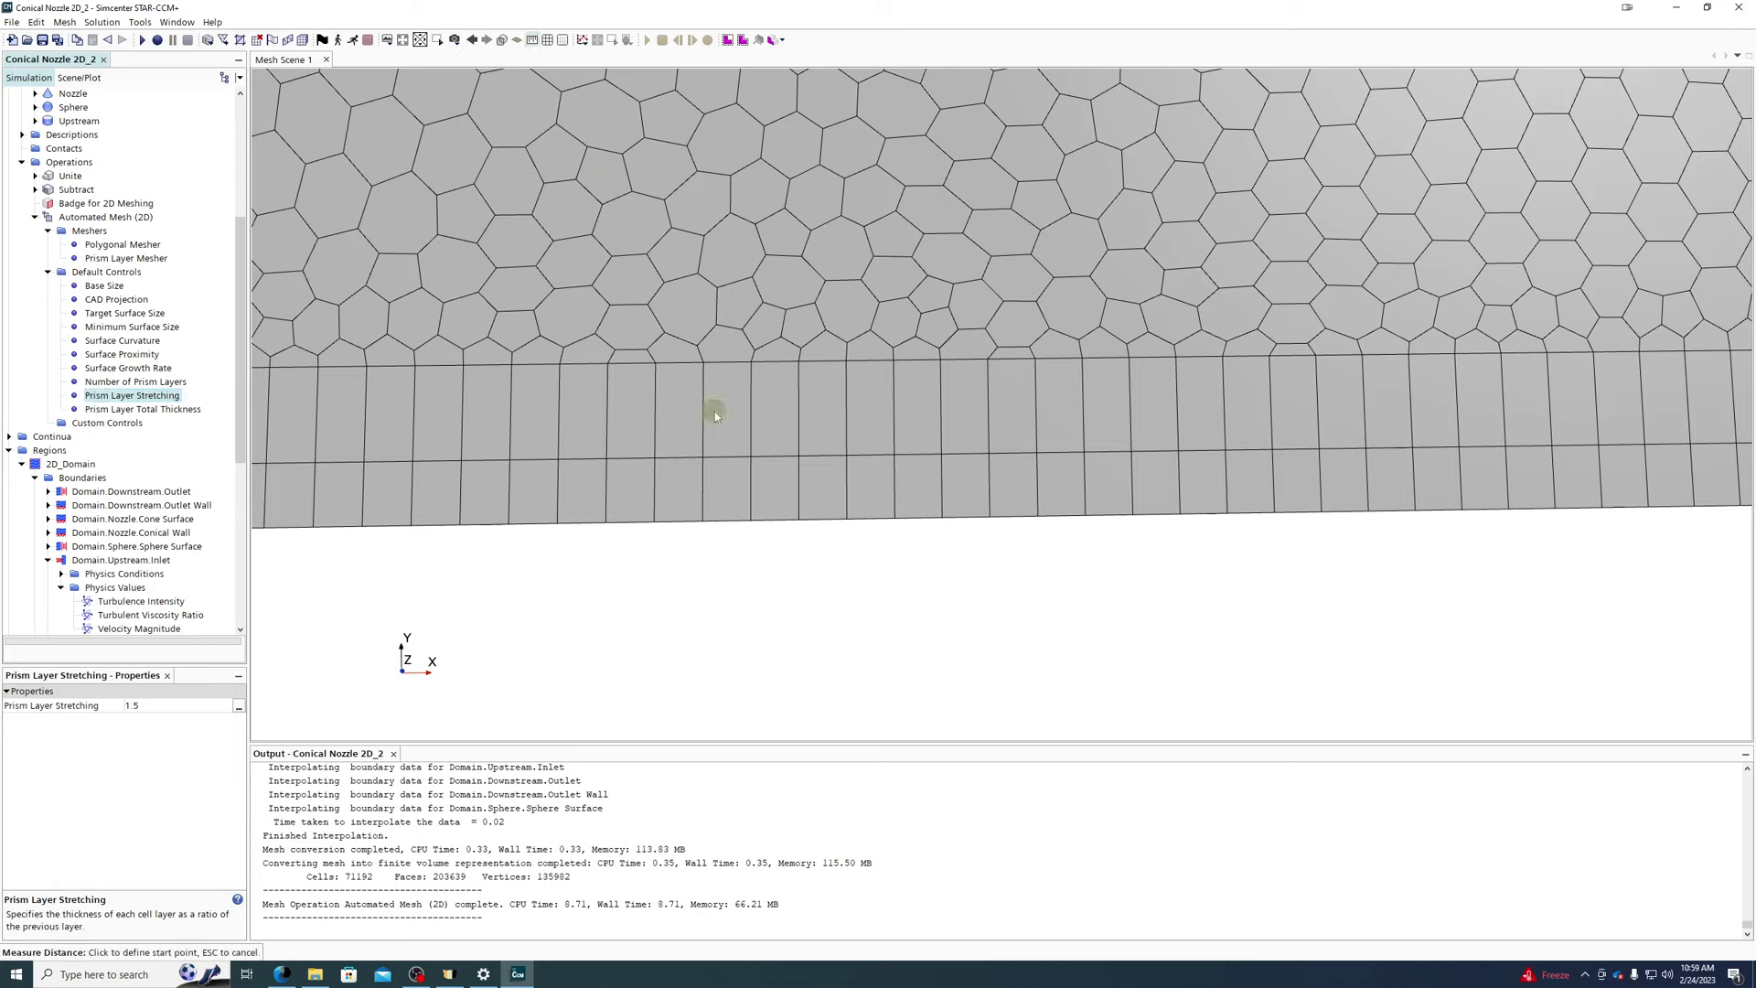
{"action": "left_click", "coordinate": [703, 362]}
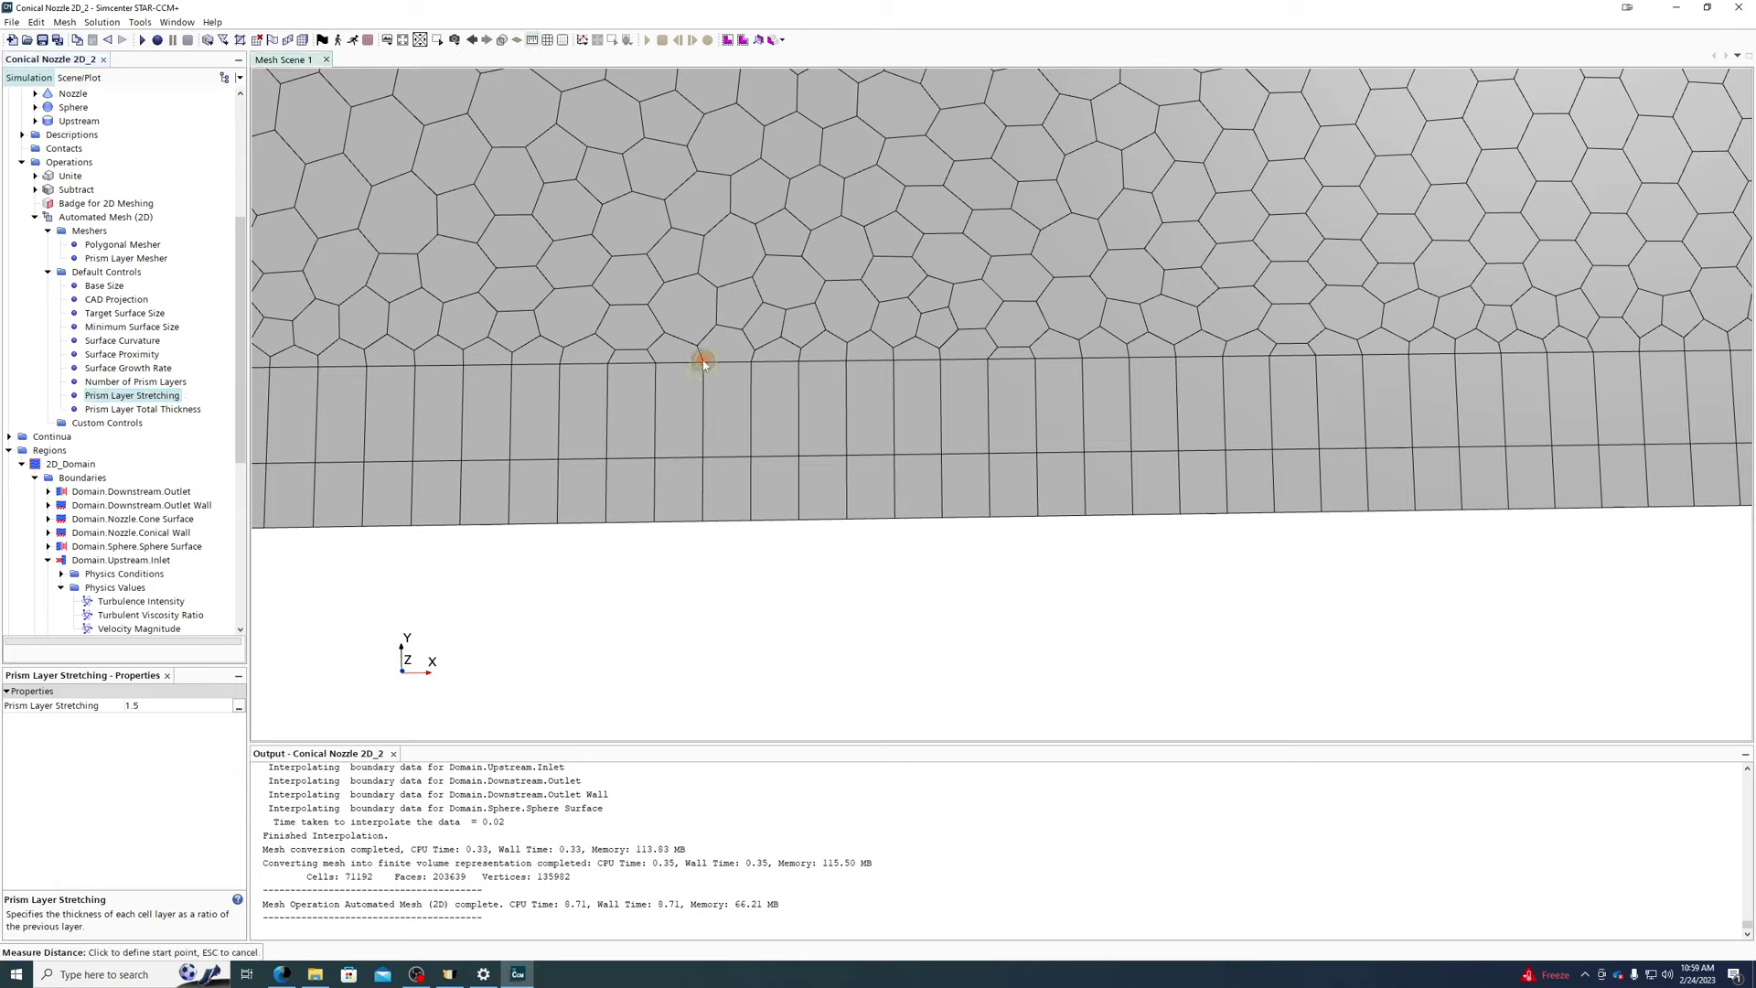
{"action": "left_click", "coordinate": [703, 457]}
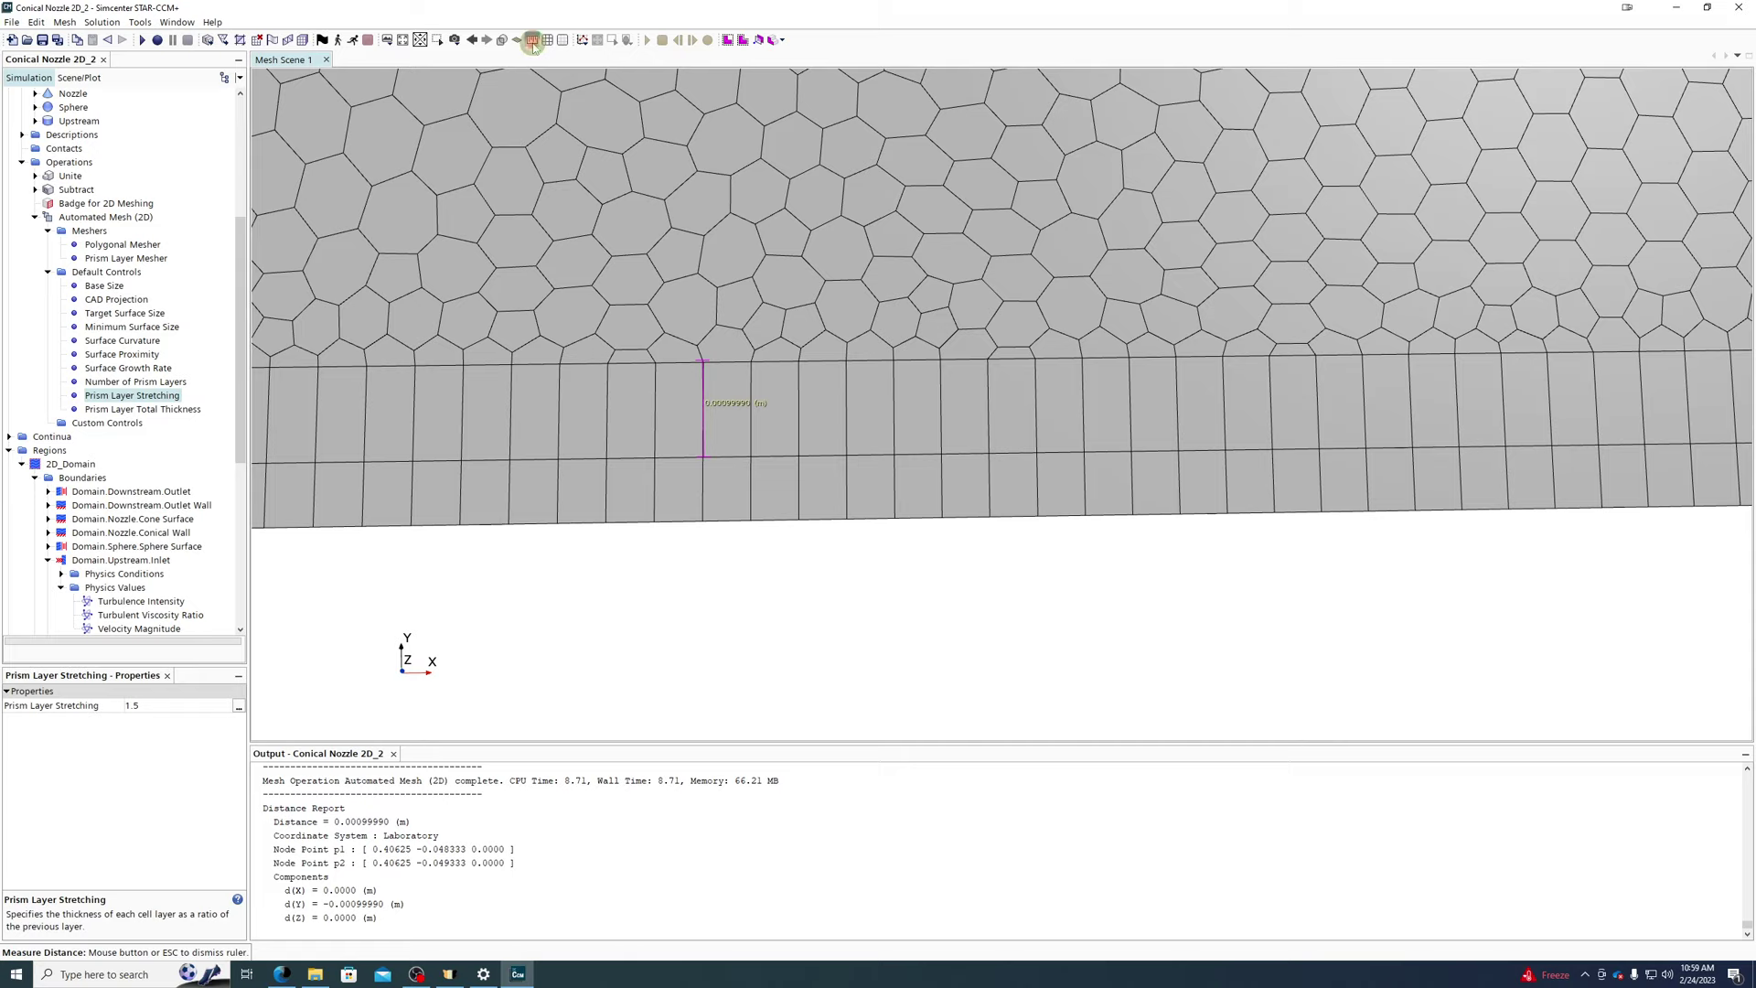
{"action": "left_click", "coordinate": [710, 441]}
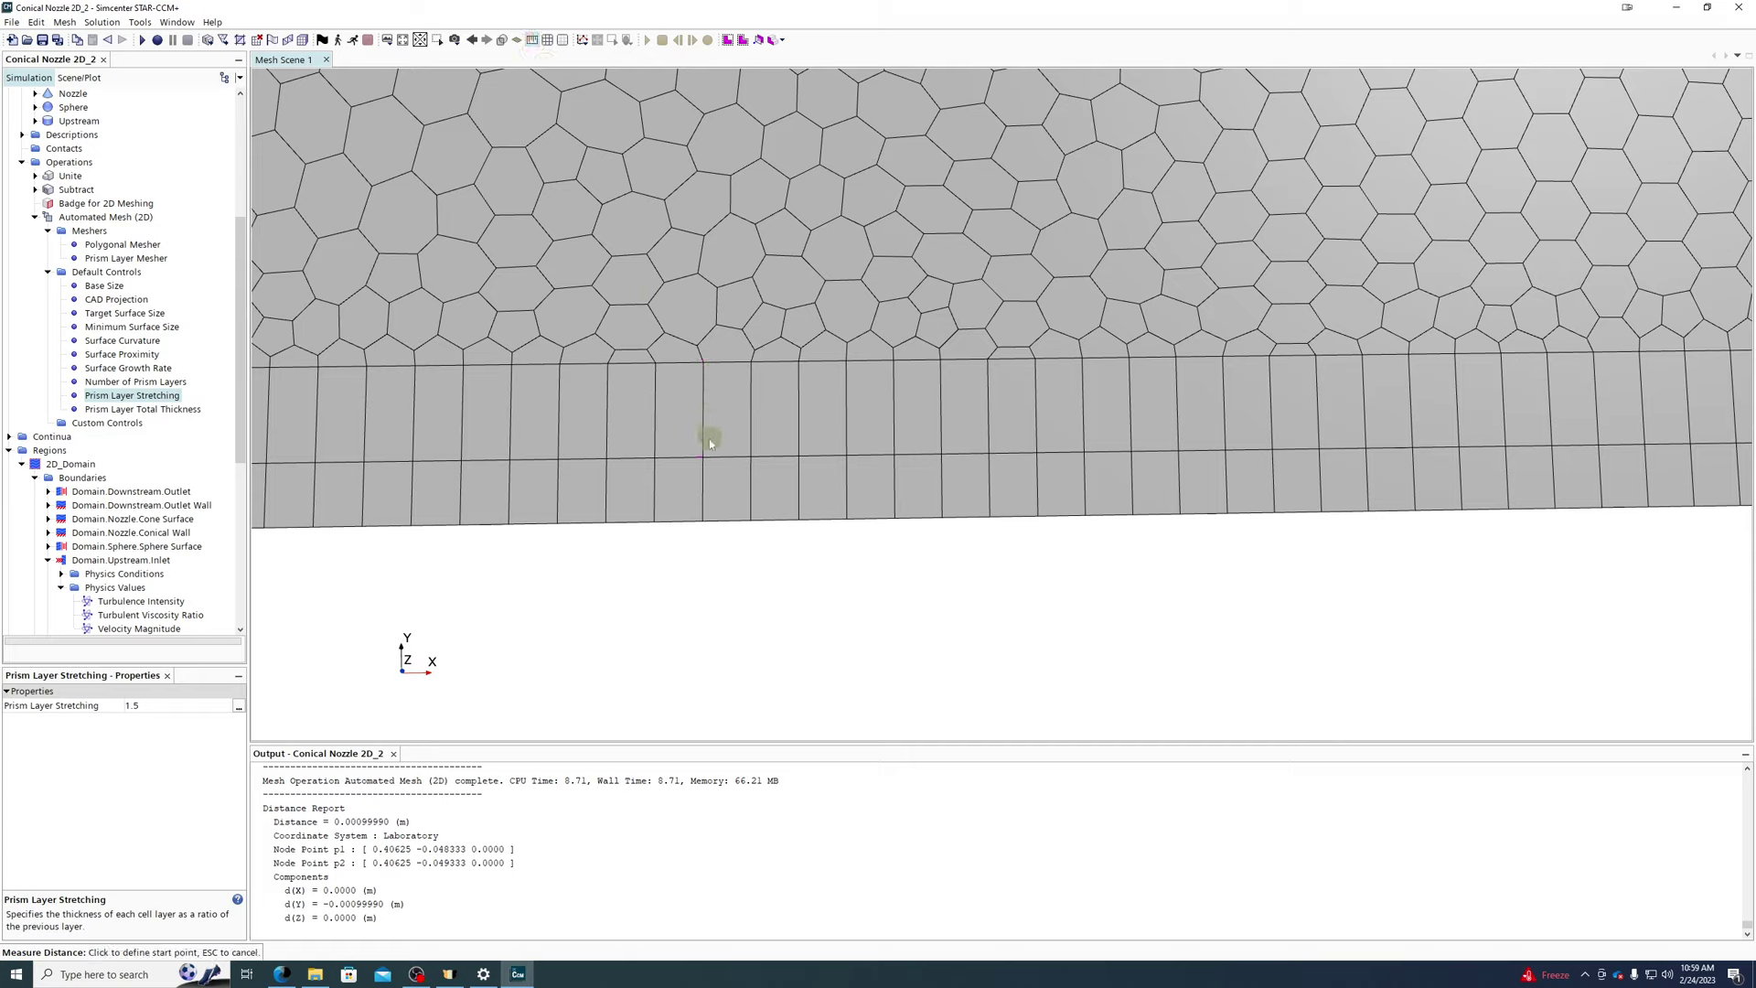
{"action": "left_click", "coordinate": [703, 462]}
{"action": "left_click", "coordinate": [704, 525]}
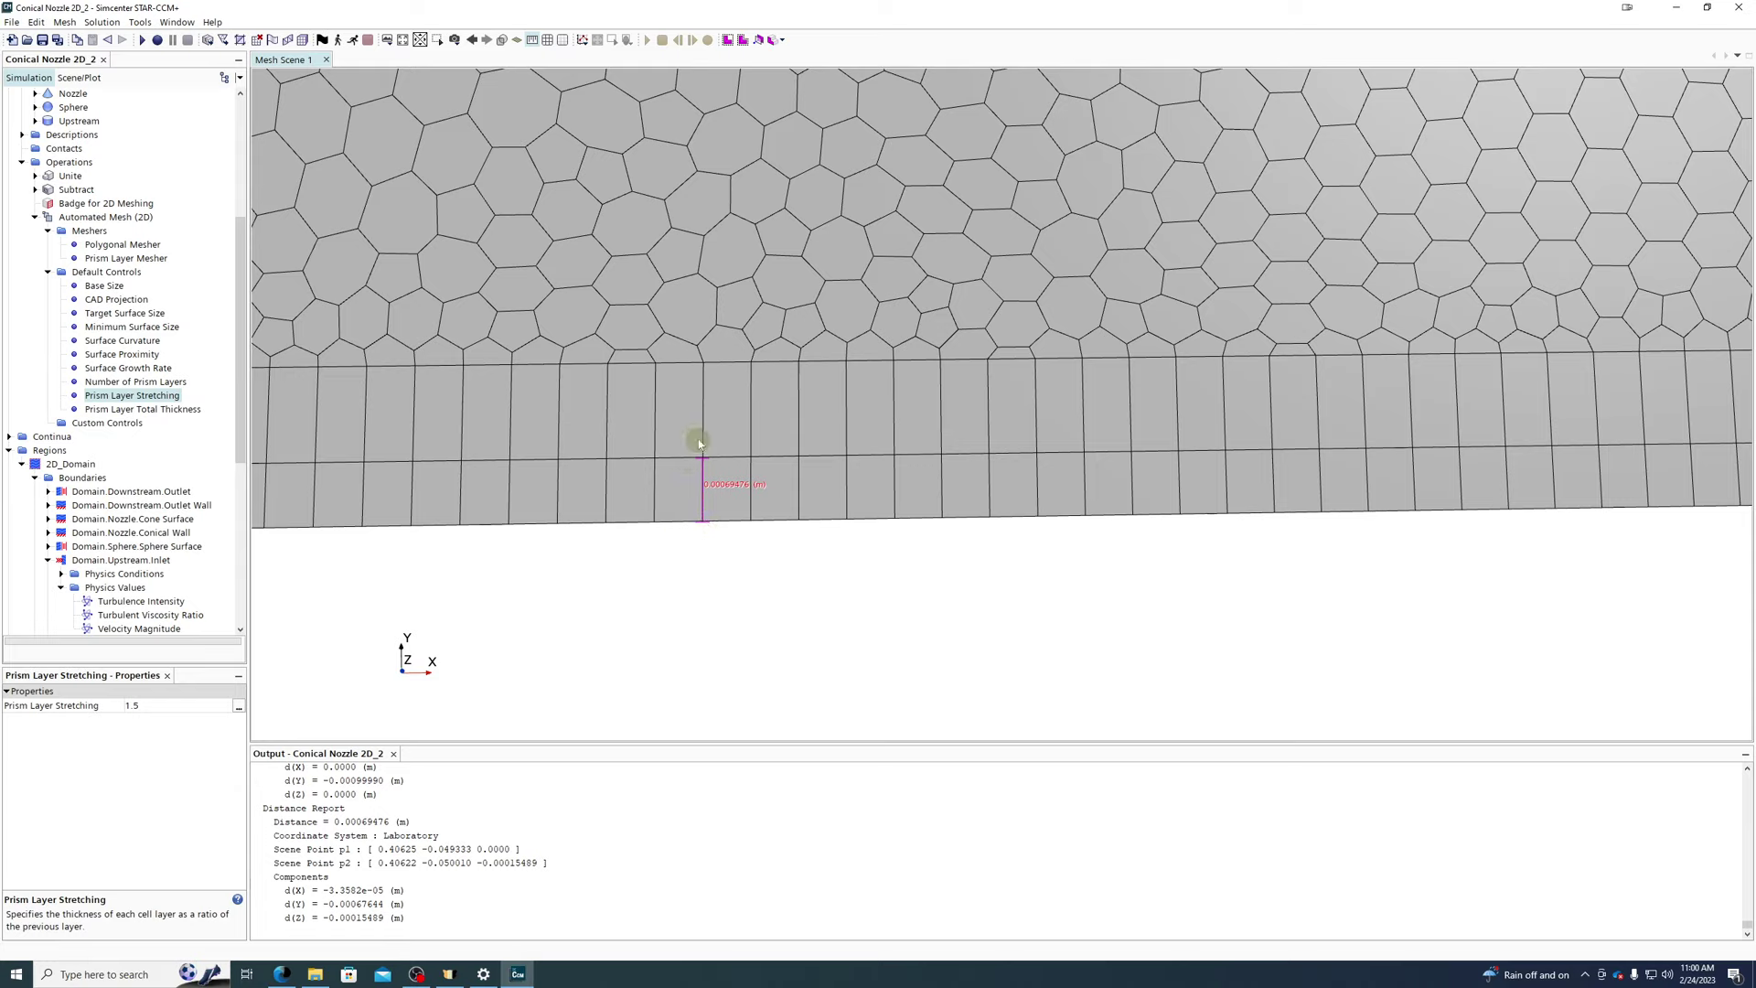
{"action": "left_click", "coordinate": [120, 409]}
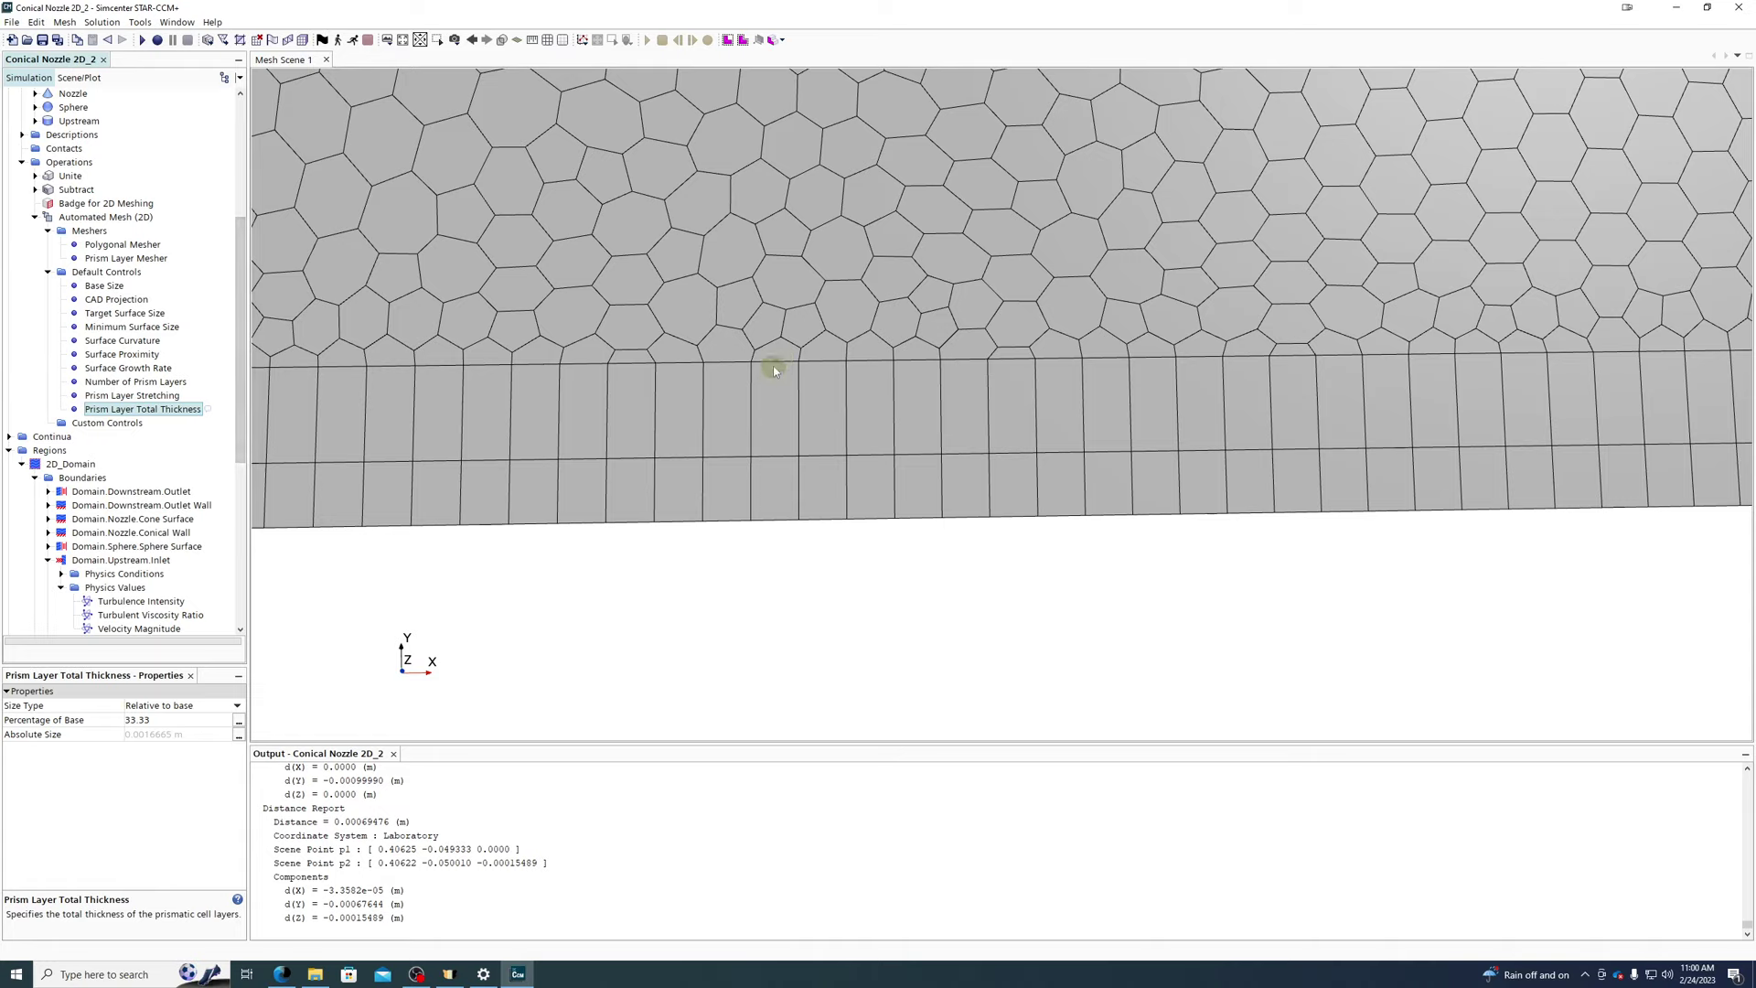
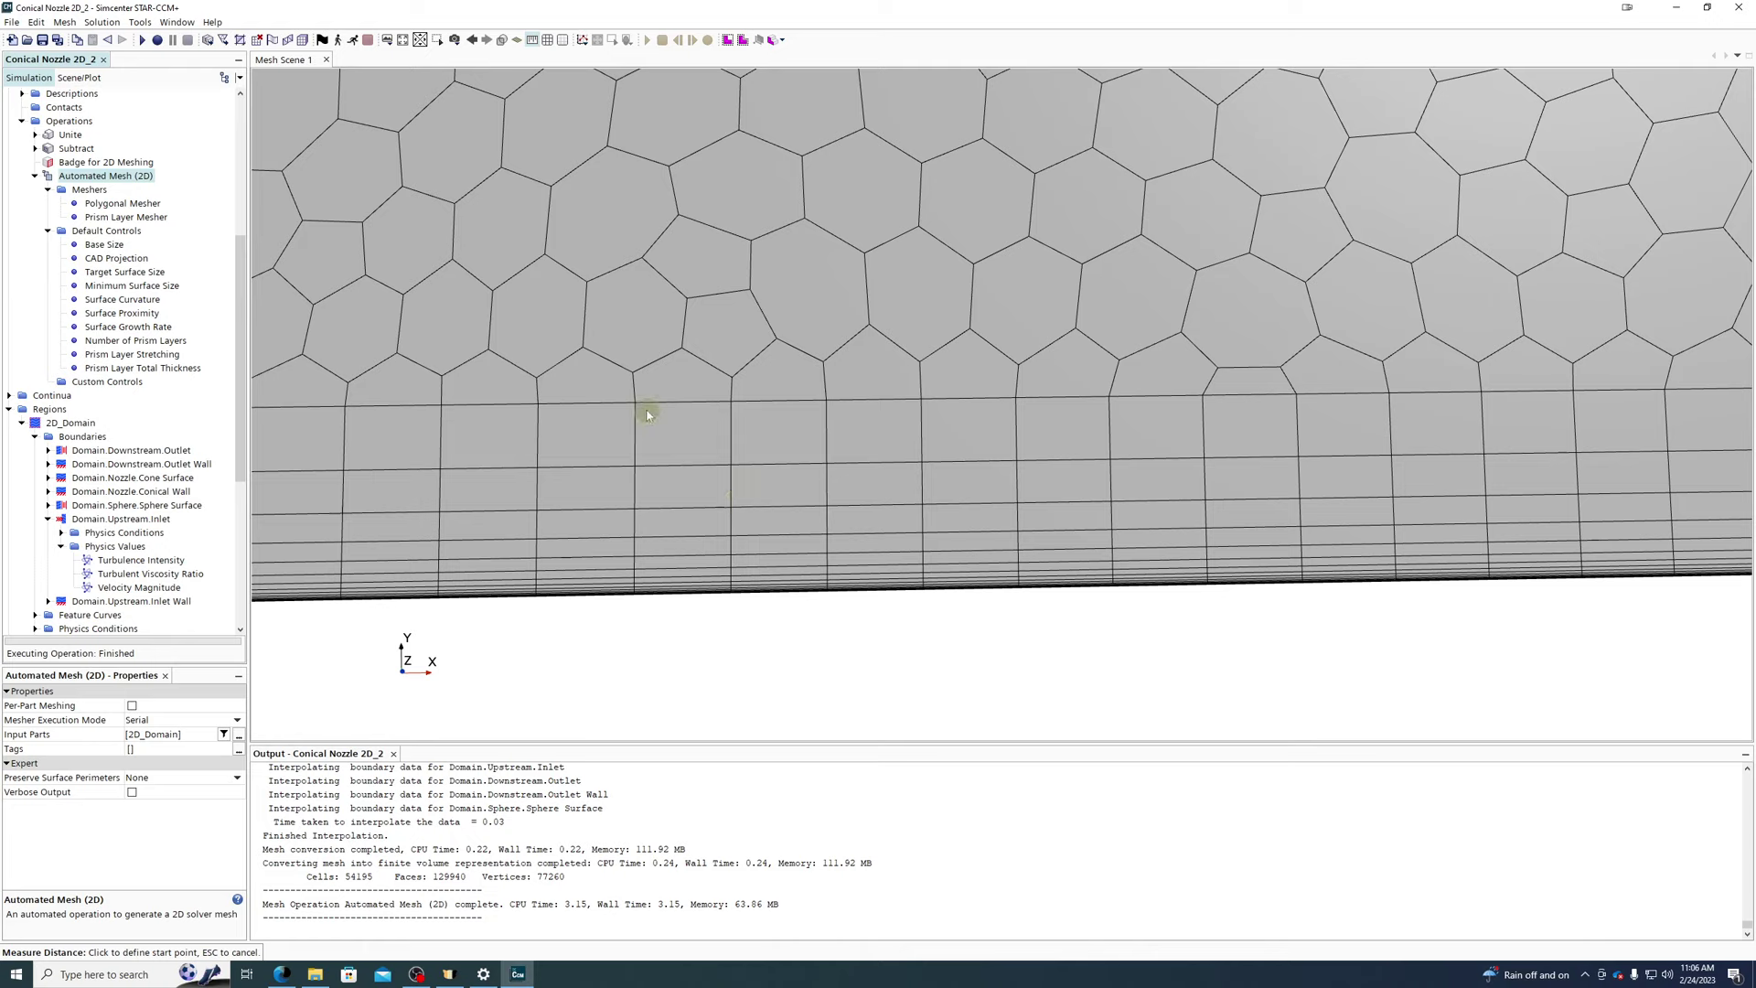
- Measure diagonally across an outermost prism-layer cell and examine the thin layers against the lower wall
{"action": "left_click", "coordinate": [639, 405]}
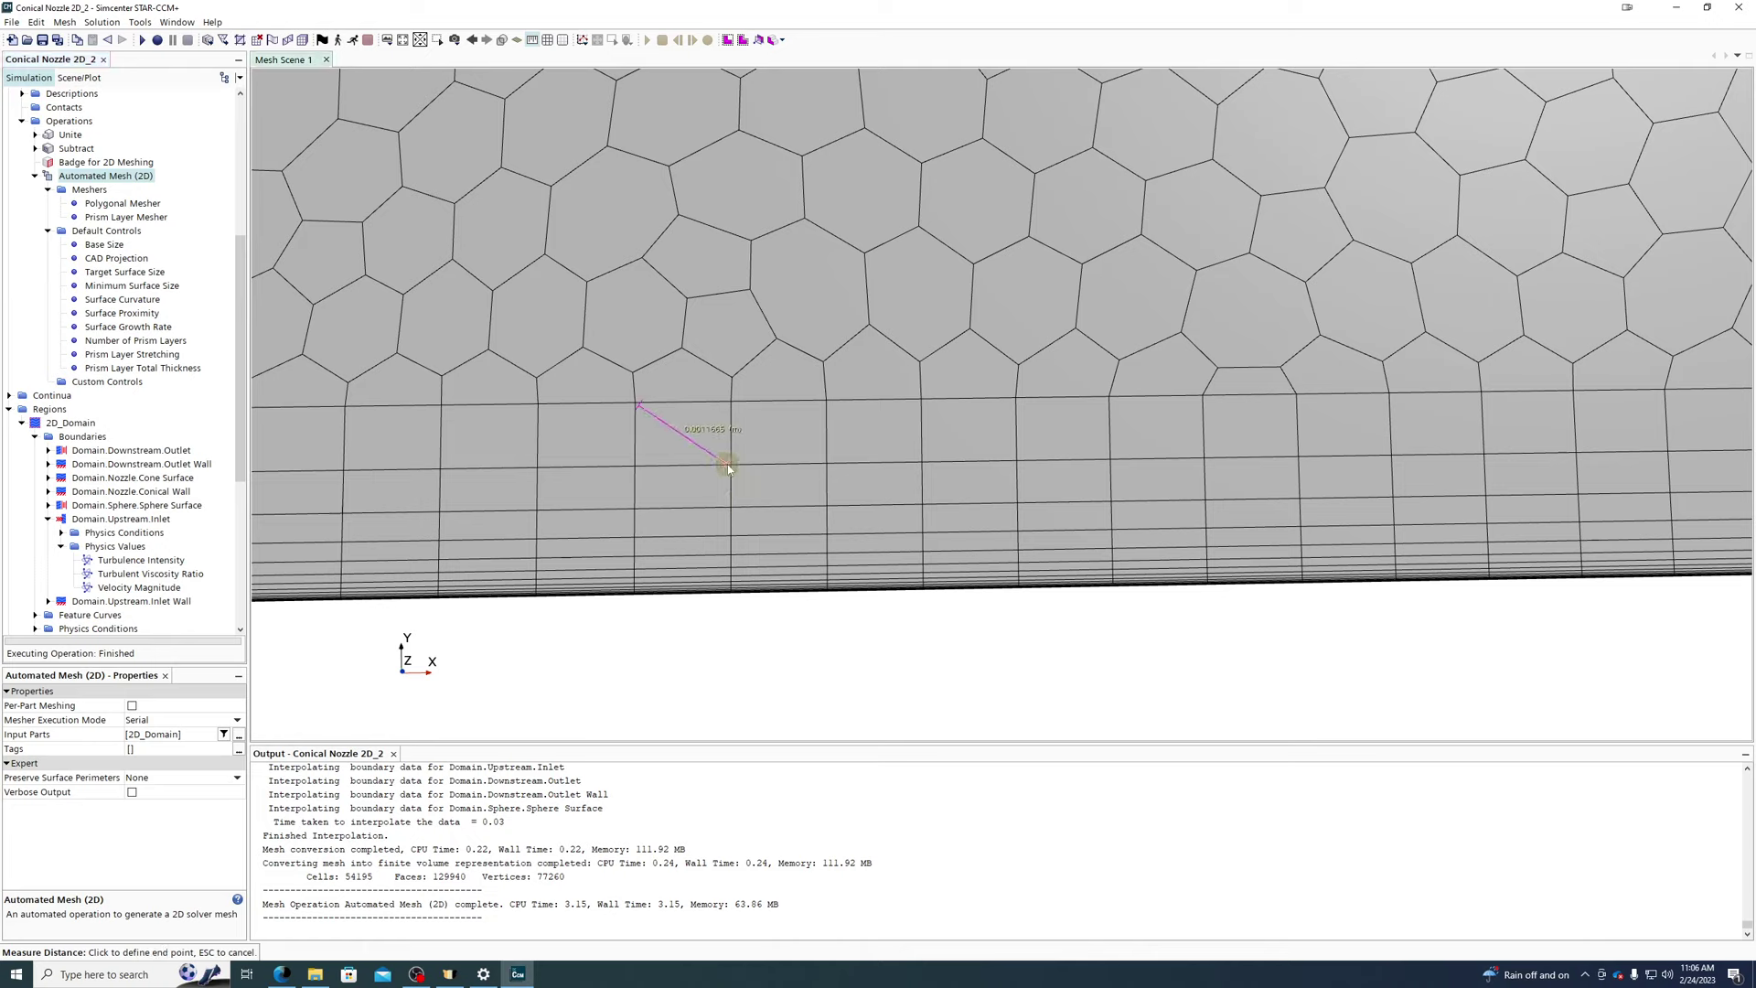
{"action": "left_click", "coordinate": [729, 465]}
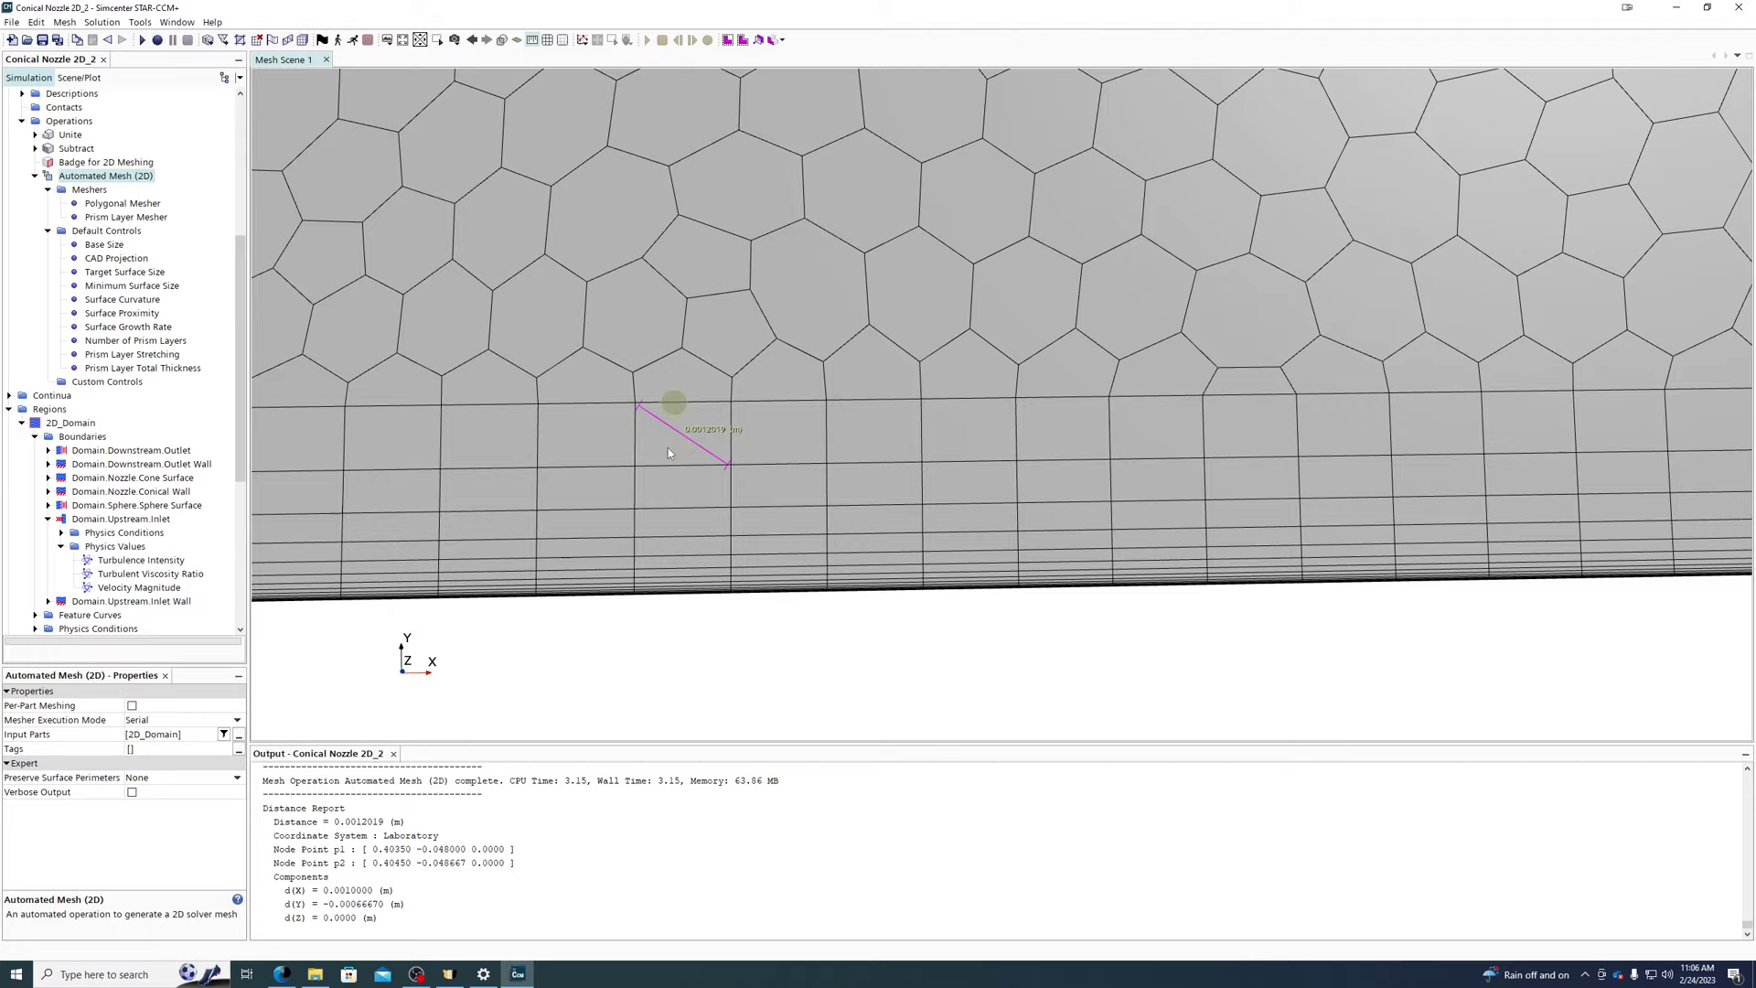
{"action": "scroll", "coordinate": [674, 597], "scroll_direction": "up", "scroll_amount": 8}
{"action": "scroll", "coordinate": [562, 562], "scroll_direction": "up", "scroll_amount": 6}
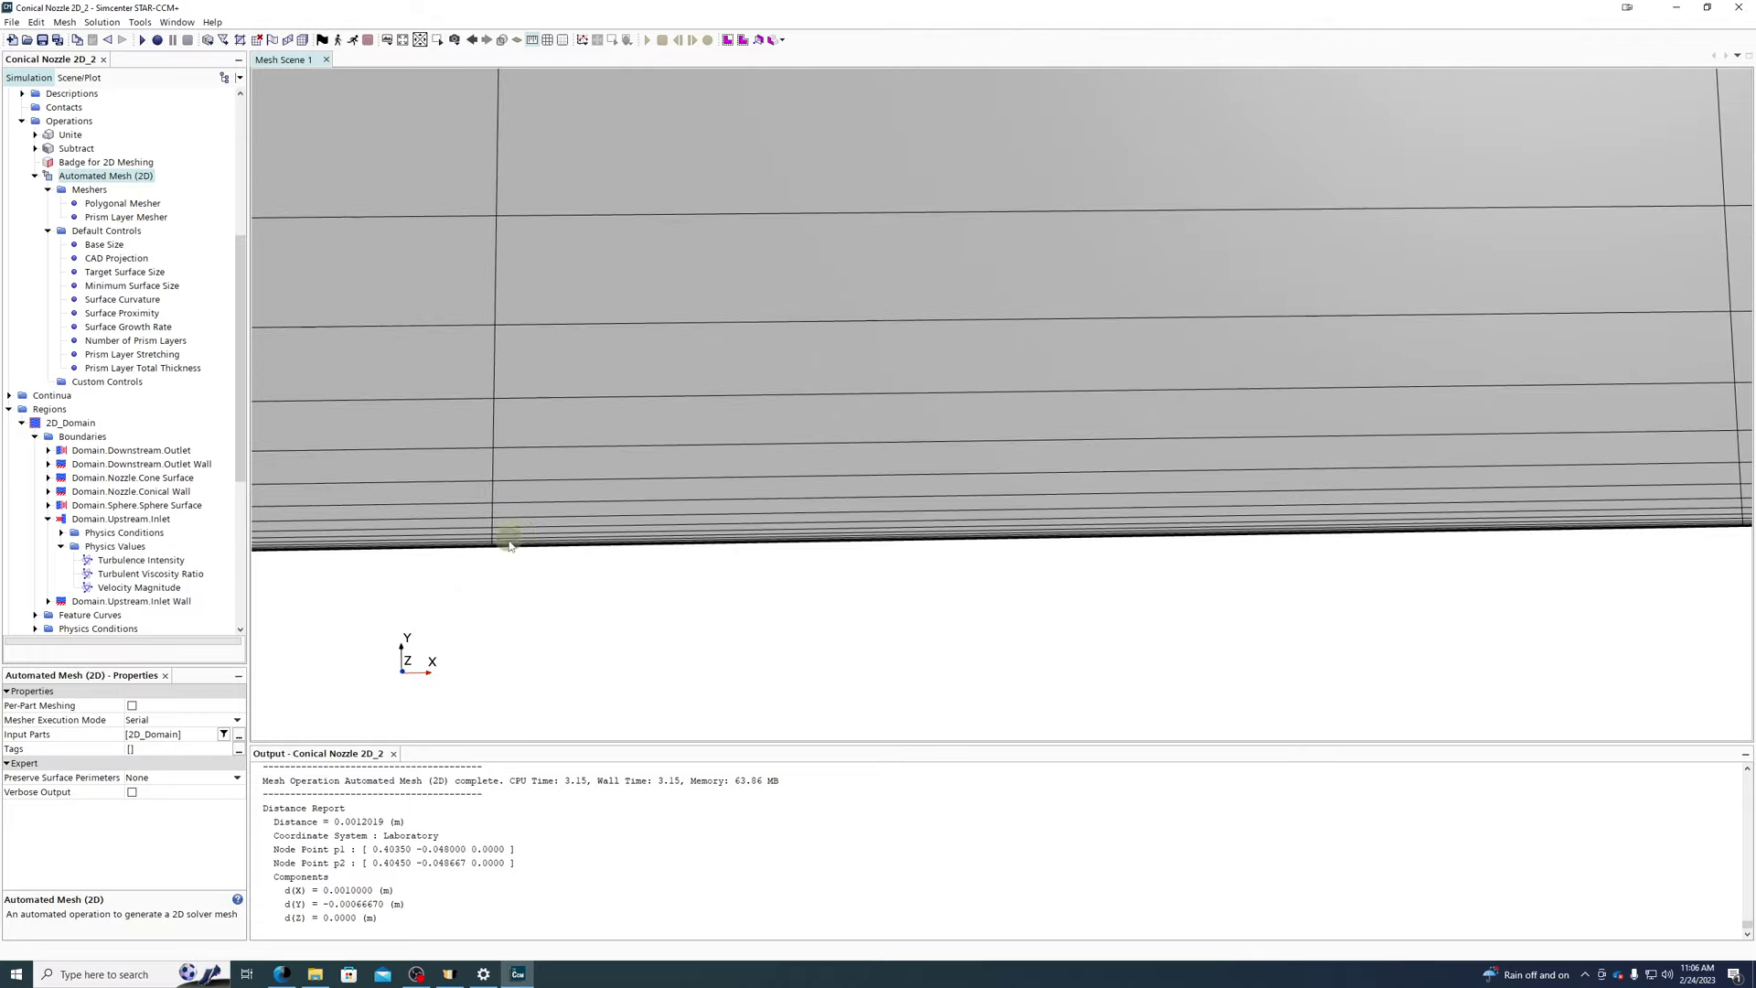
{"action": "scroll", "coordinate": [505, 560], "scroll_direction": "up", "scroll_amount": 4}
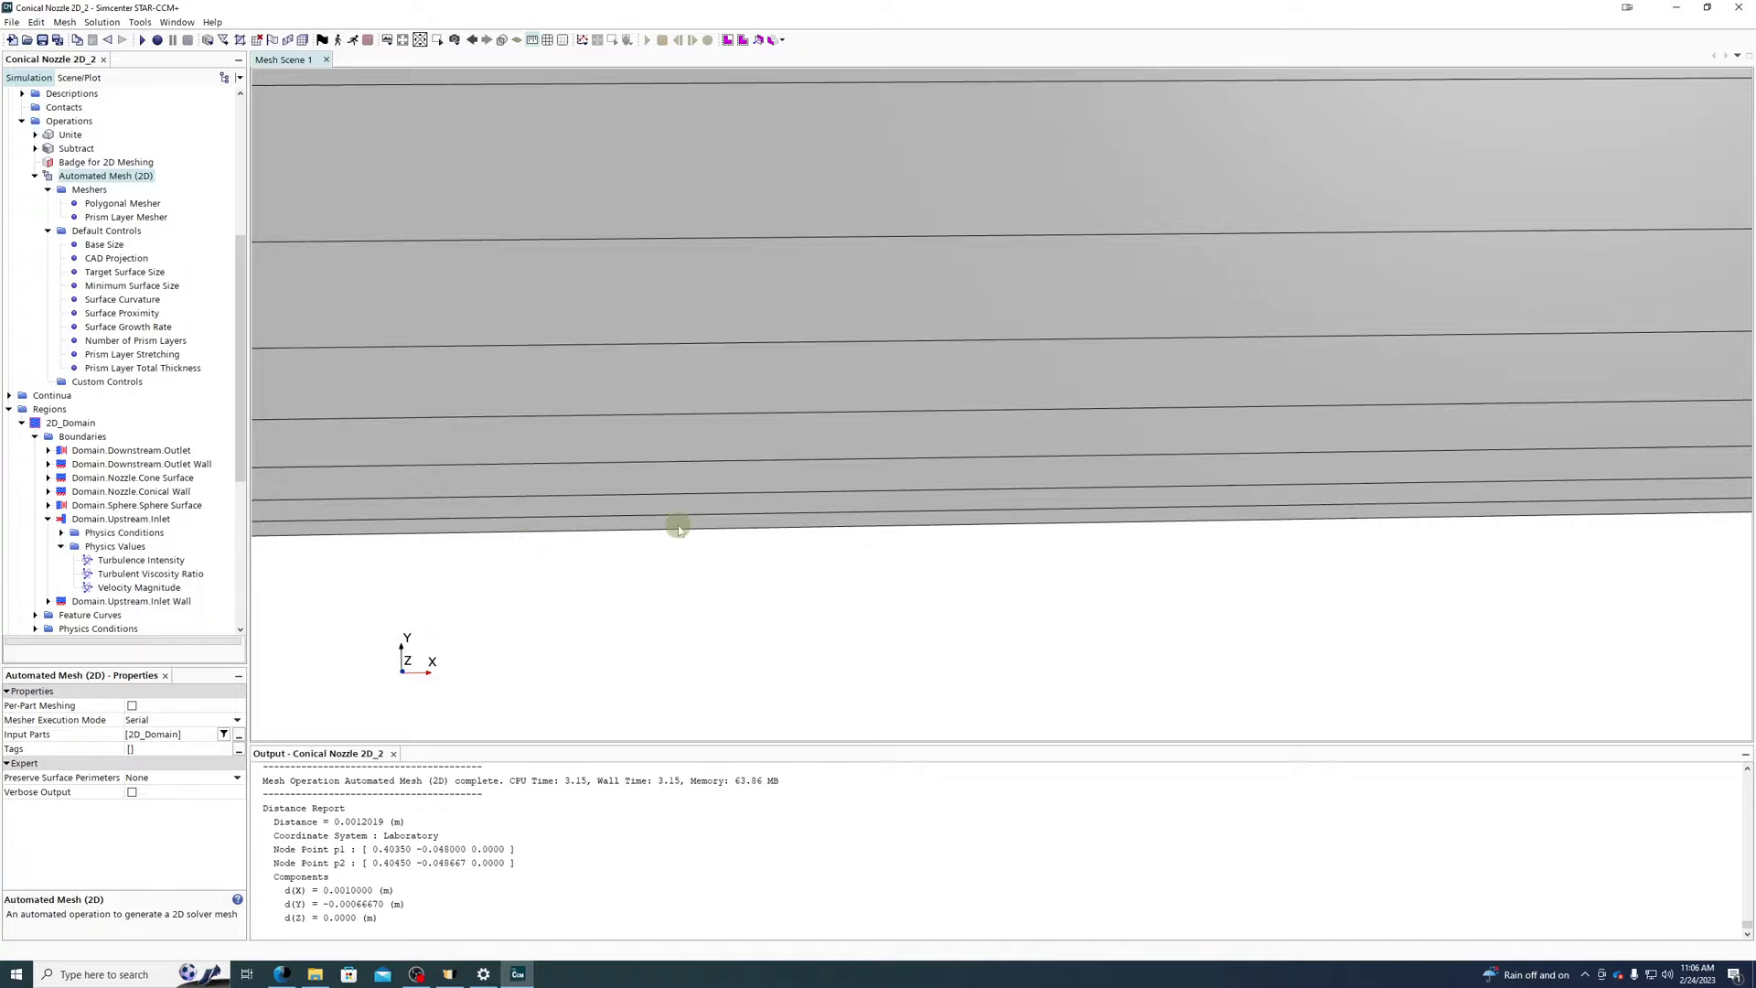
{"action": "scroll", "coordinate": [674, 522], "scroll_direction": "down", "scroll_amount": 4}
{"action": "scroll", "coordinate": [679, 575], "scroll_direction": "down", "scroll_amount": 5}
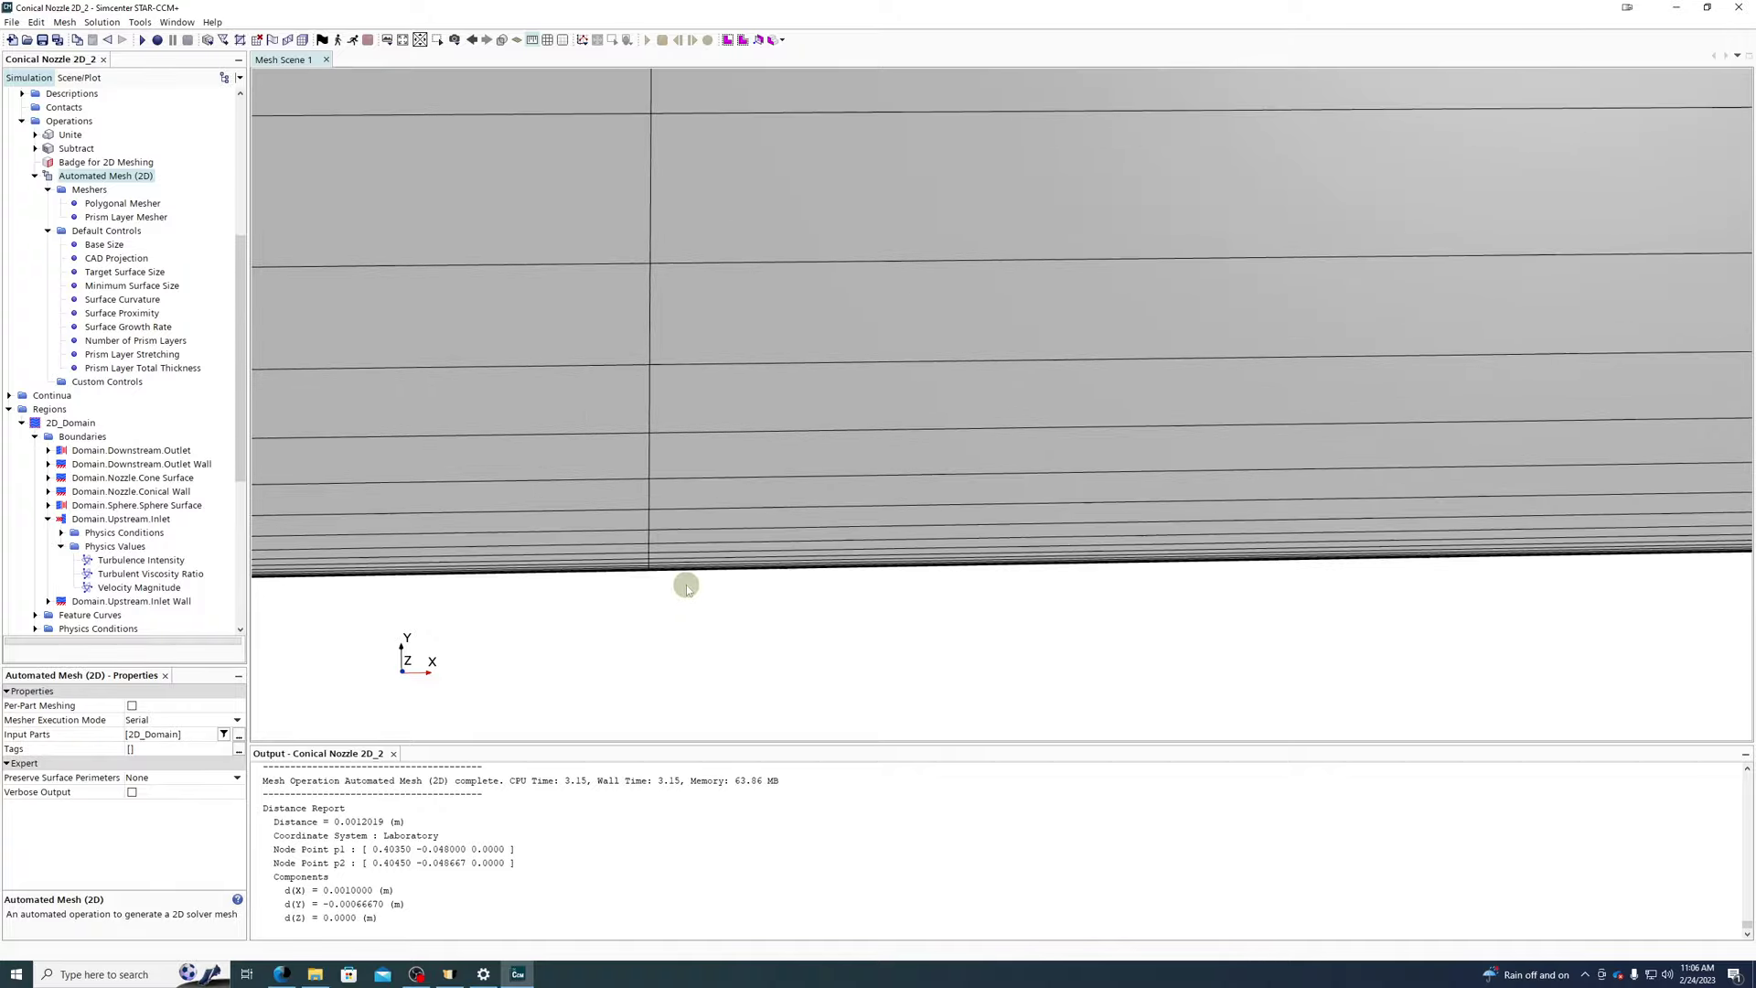
{"action": "scroll", "coordinate": [688, 587], "scroll_direction": "down", "scroll_amount": 3}
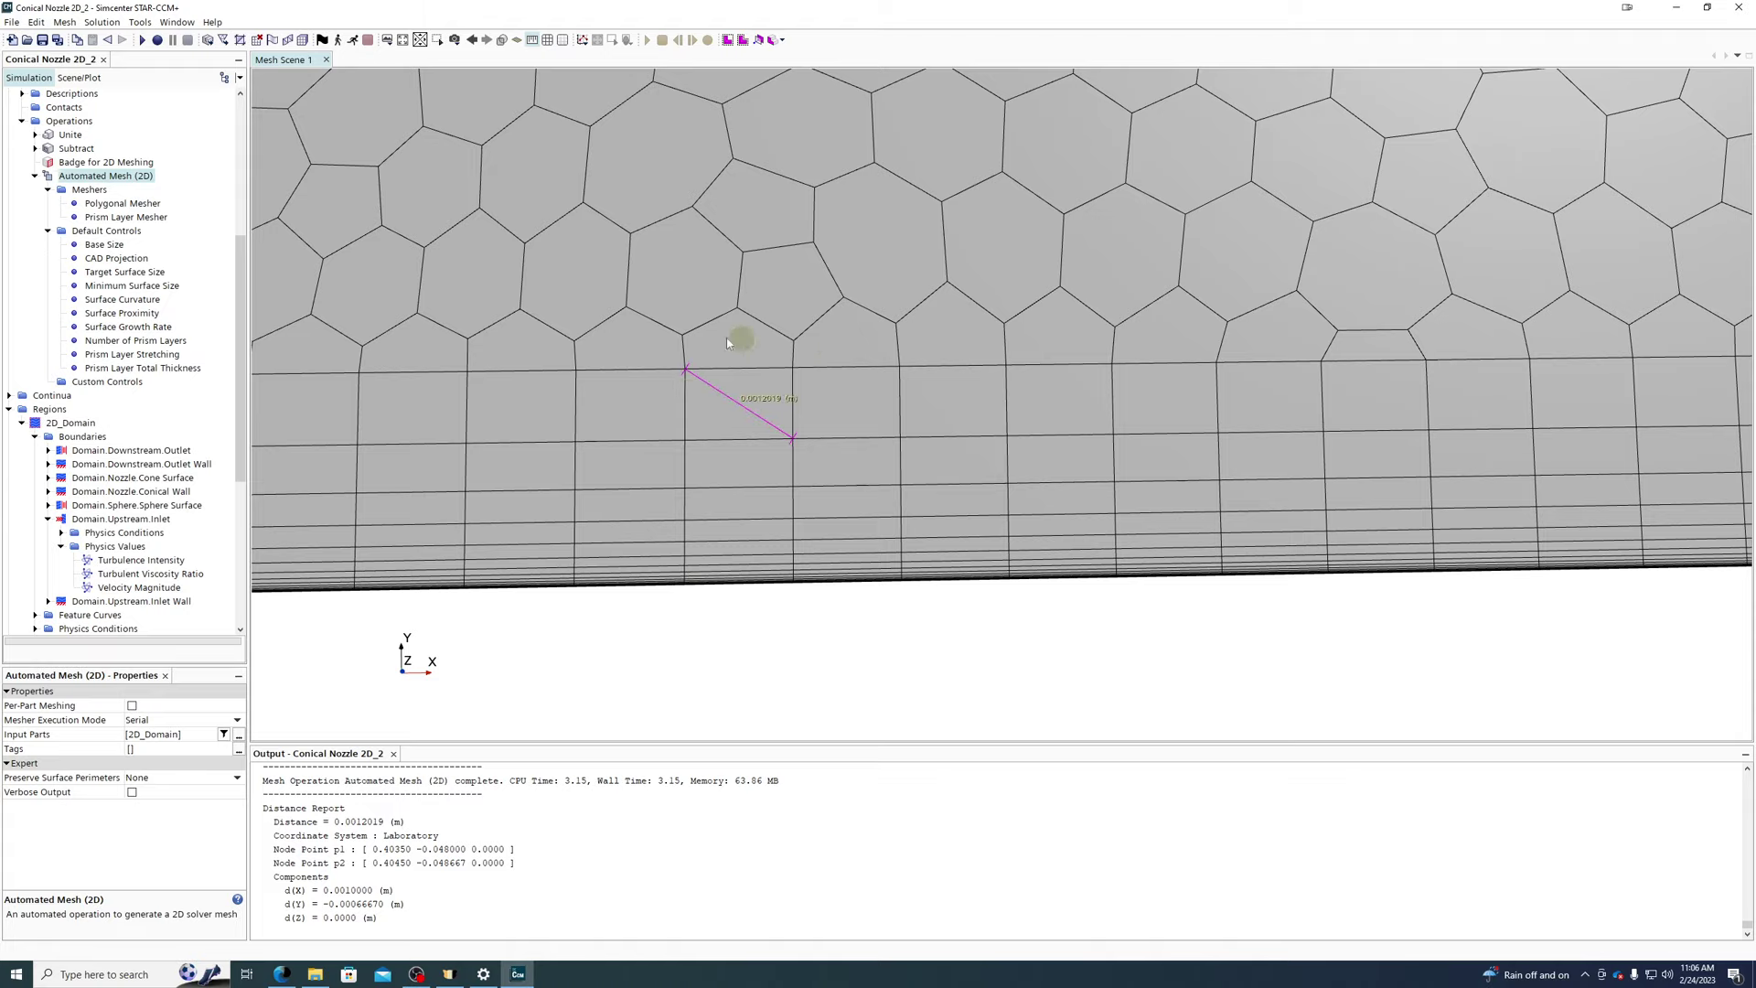
{"action": "scroll", "coordinate": [771, 426], "scroll_direction": "down", "scroll_amount": 5}
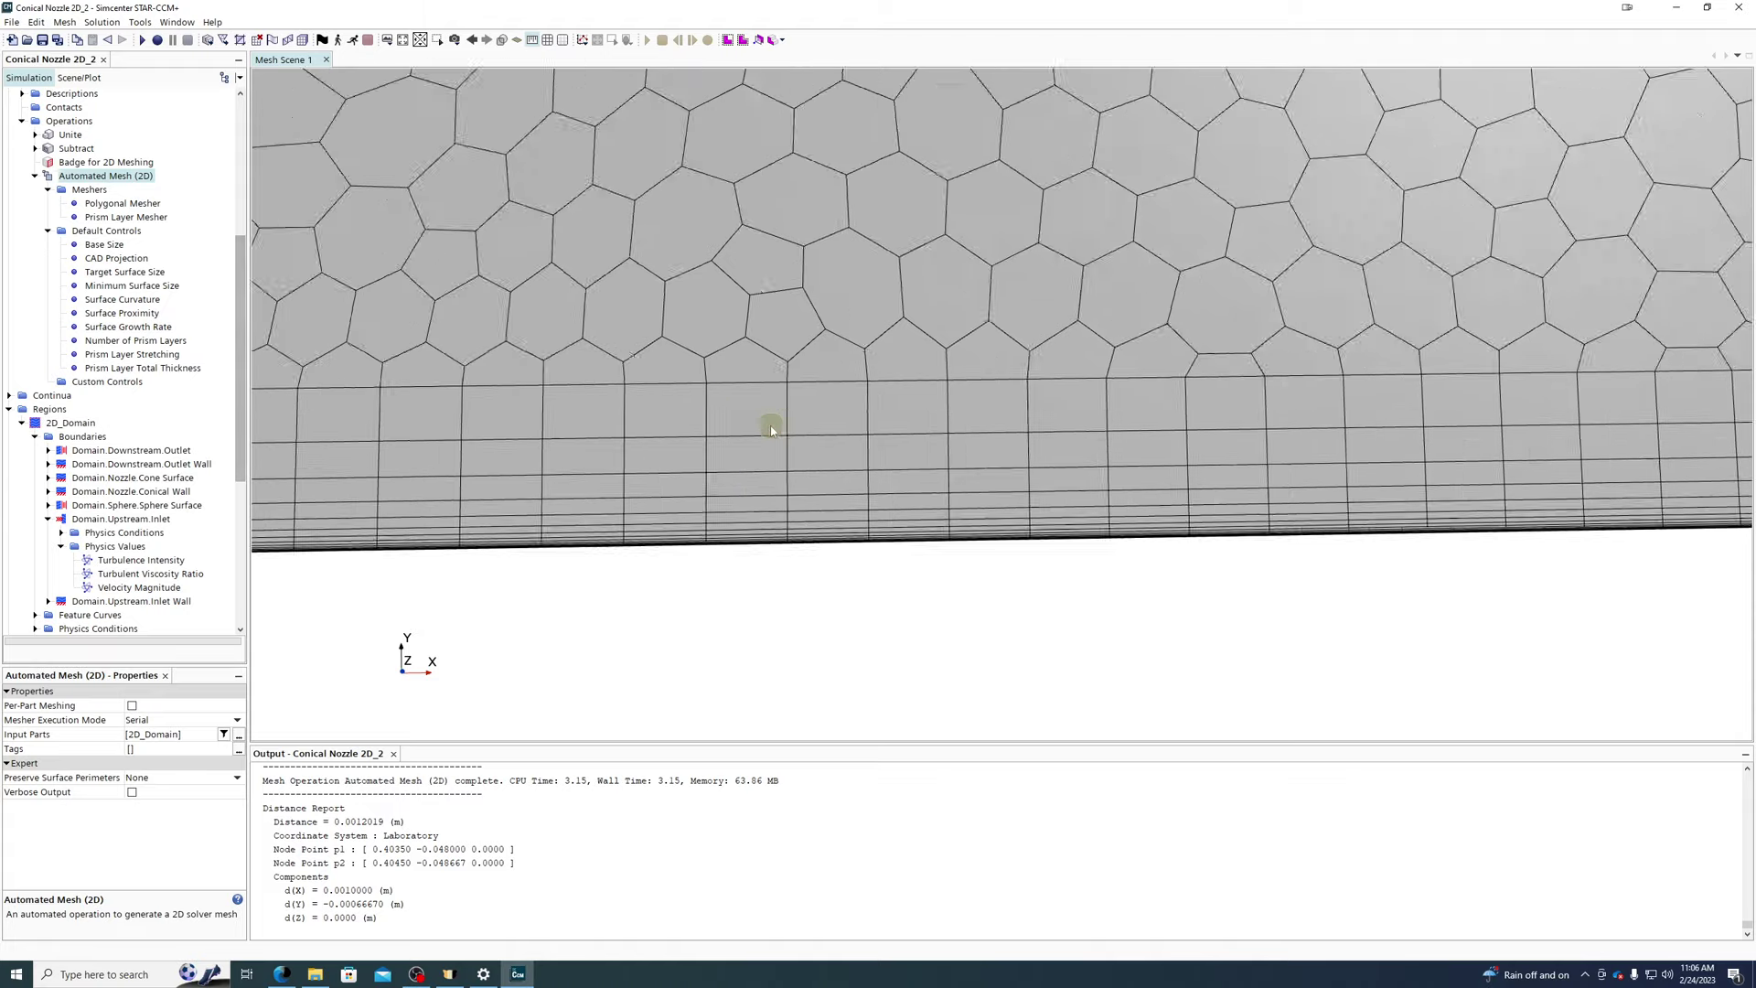
{"action": "scroll", "coordinate": [771, 430], "scroll_direction": "down", "scroll_amount": 2}
{"action": "scroll", "coordinate": [909, 398], "scroll_direction": "up", "scroll_amount": 3}
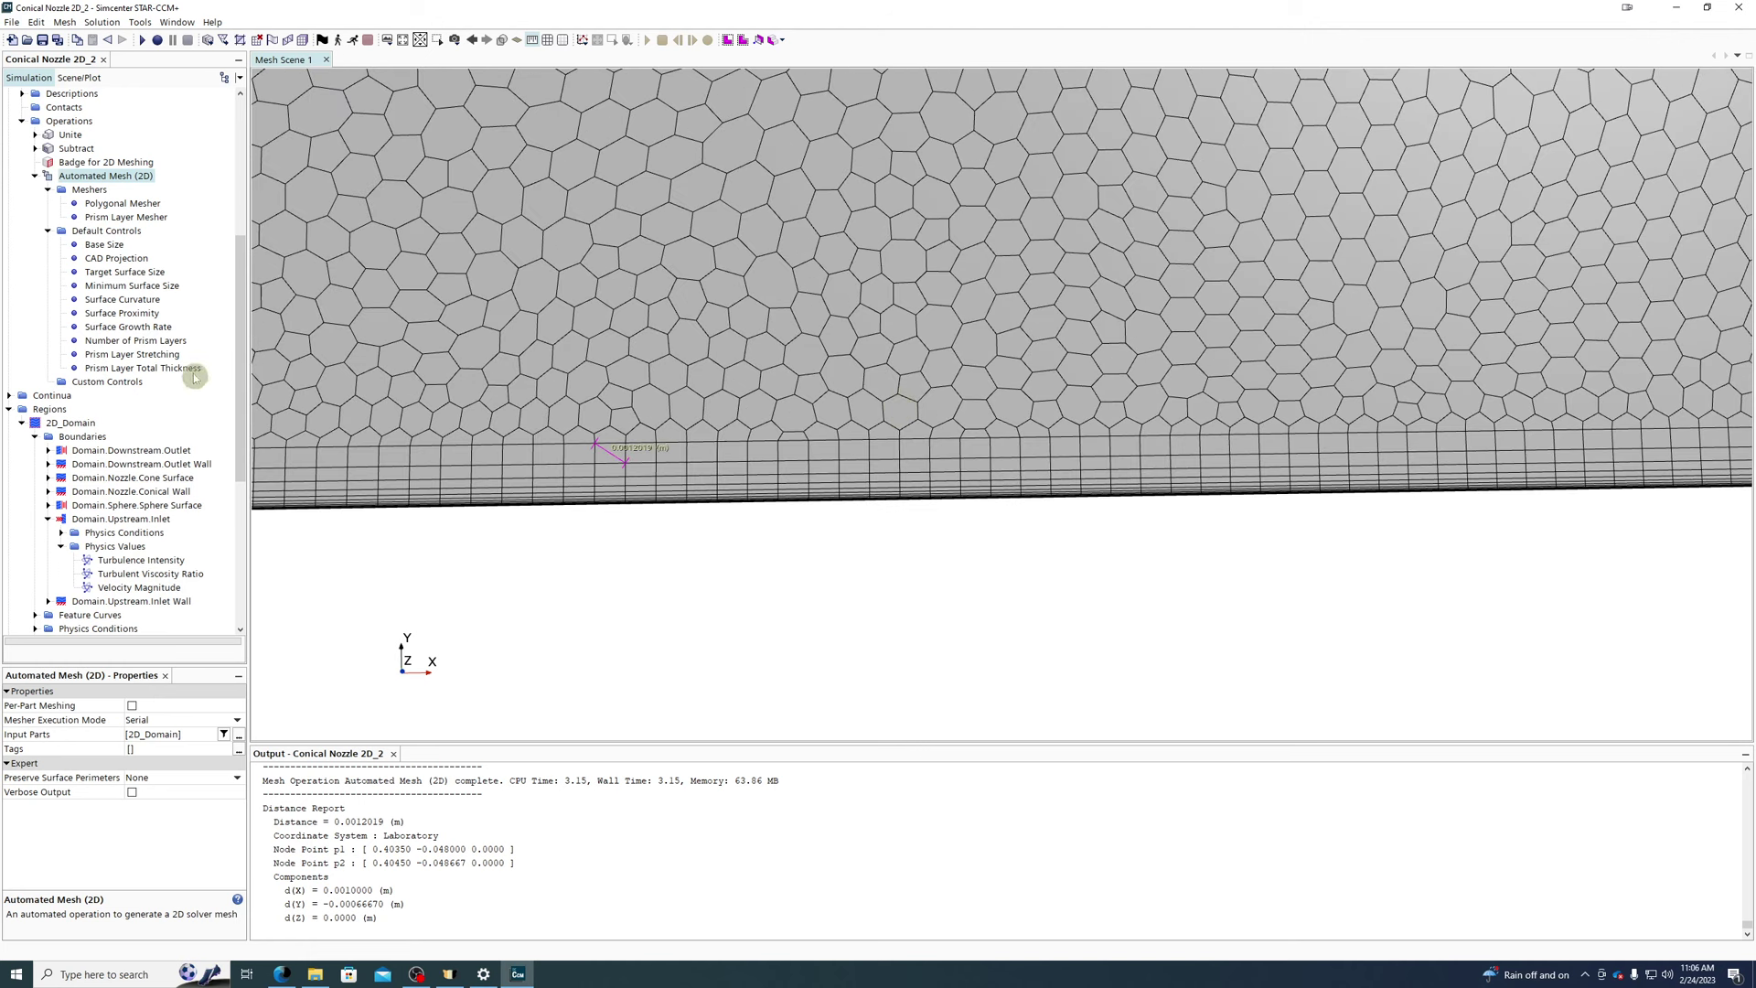
- Set the Number of Prism Layers to 8 and execute Automated Mesh (2D)
{"action": "left_click", "coordinate": [139, 368]}
{"action": "left_click", "coordinate": [133, 342]}
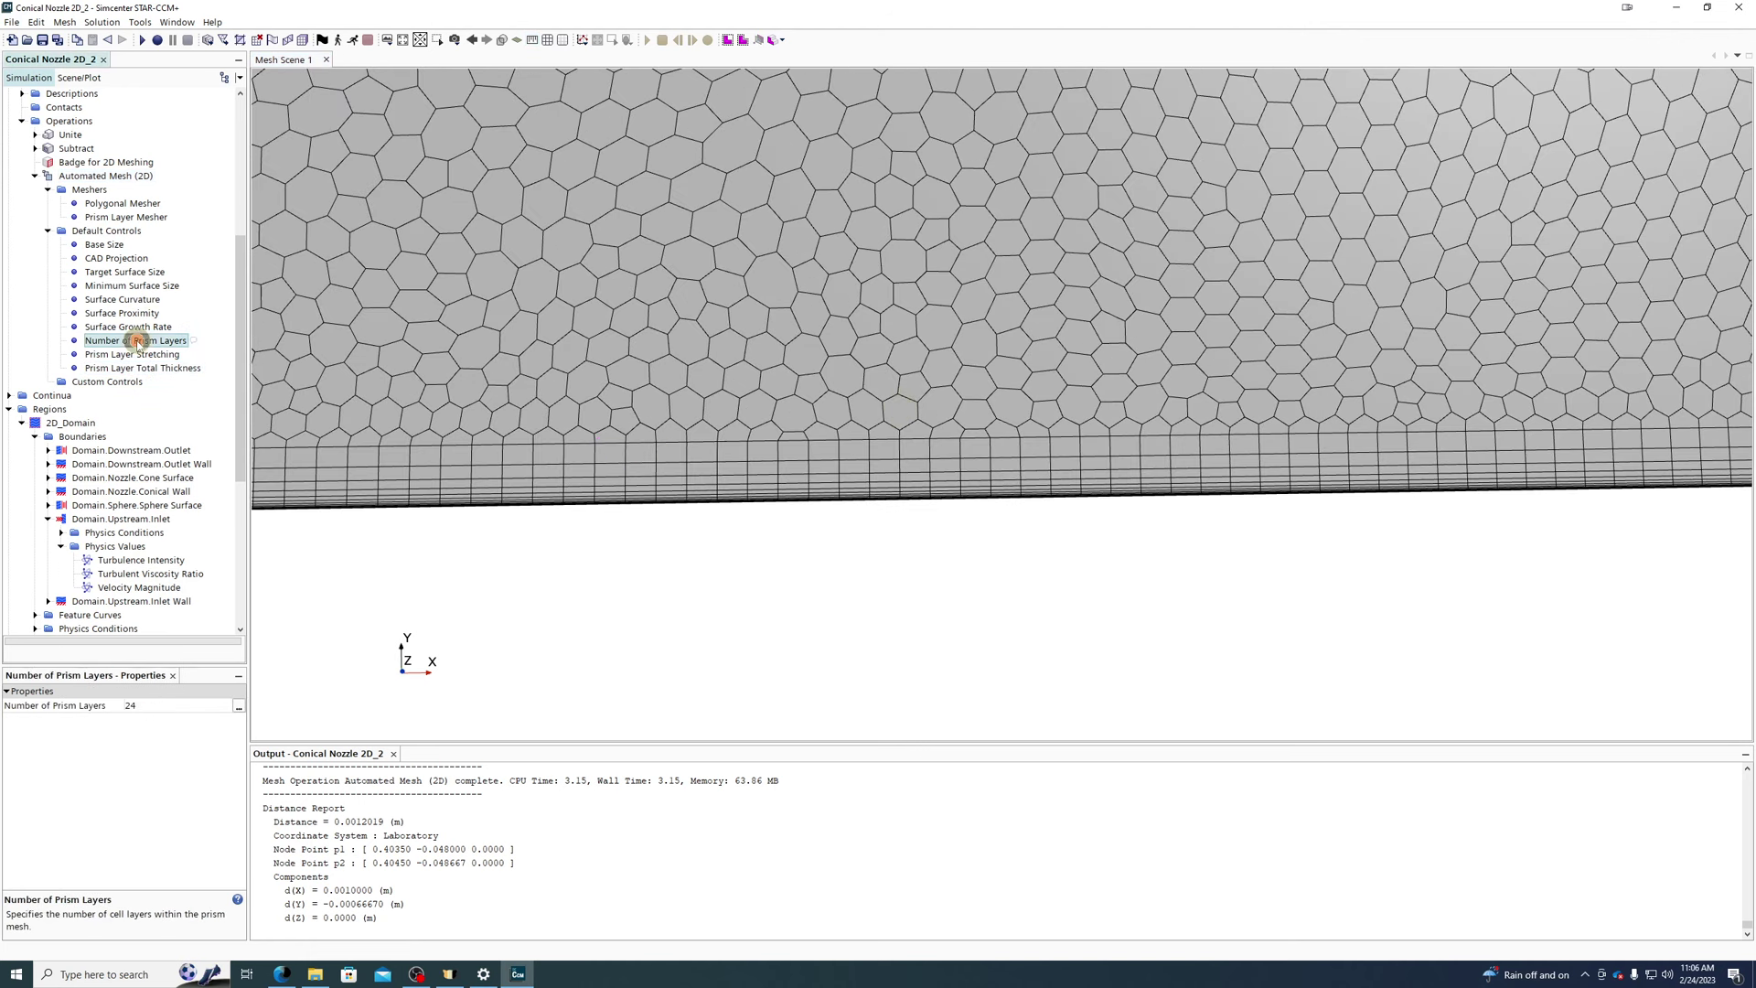
{"action": "left_click", "coordinate": [146, 356]}
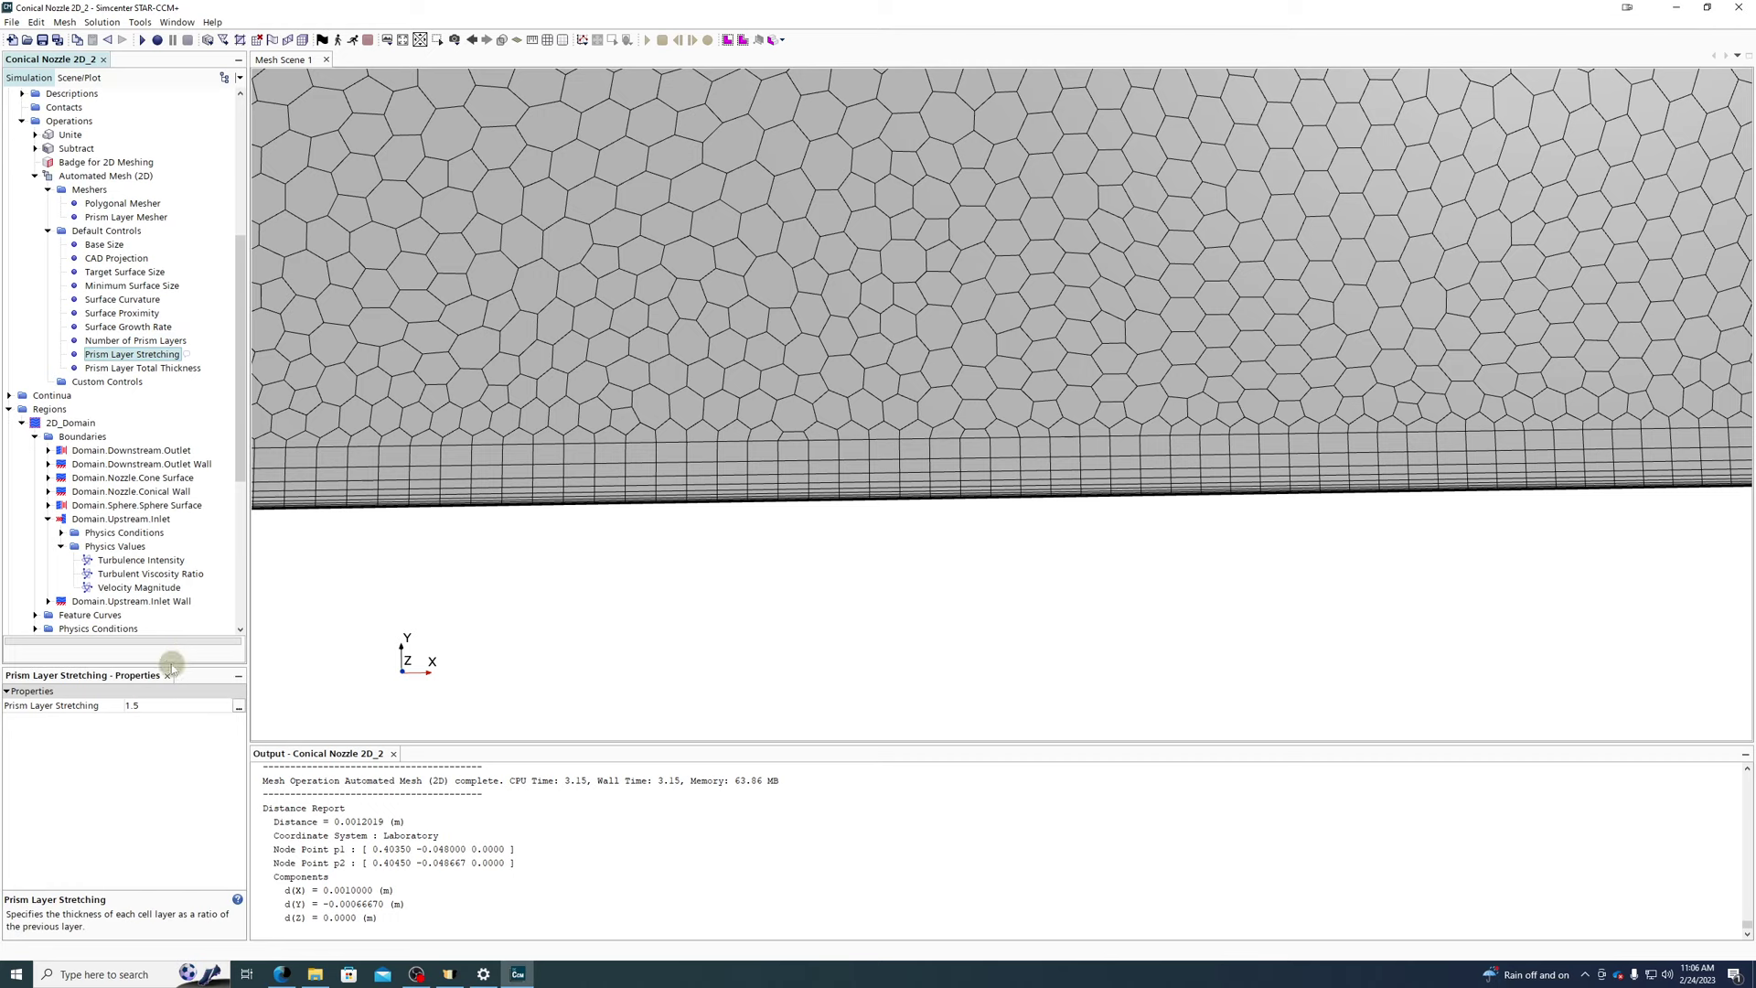
{"action": "left_click", "coordinate": [144, 368]}
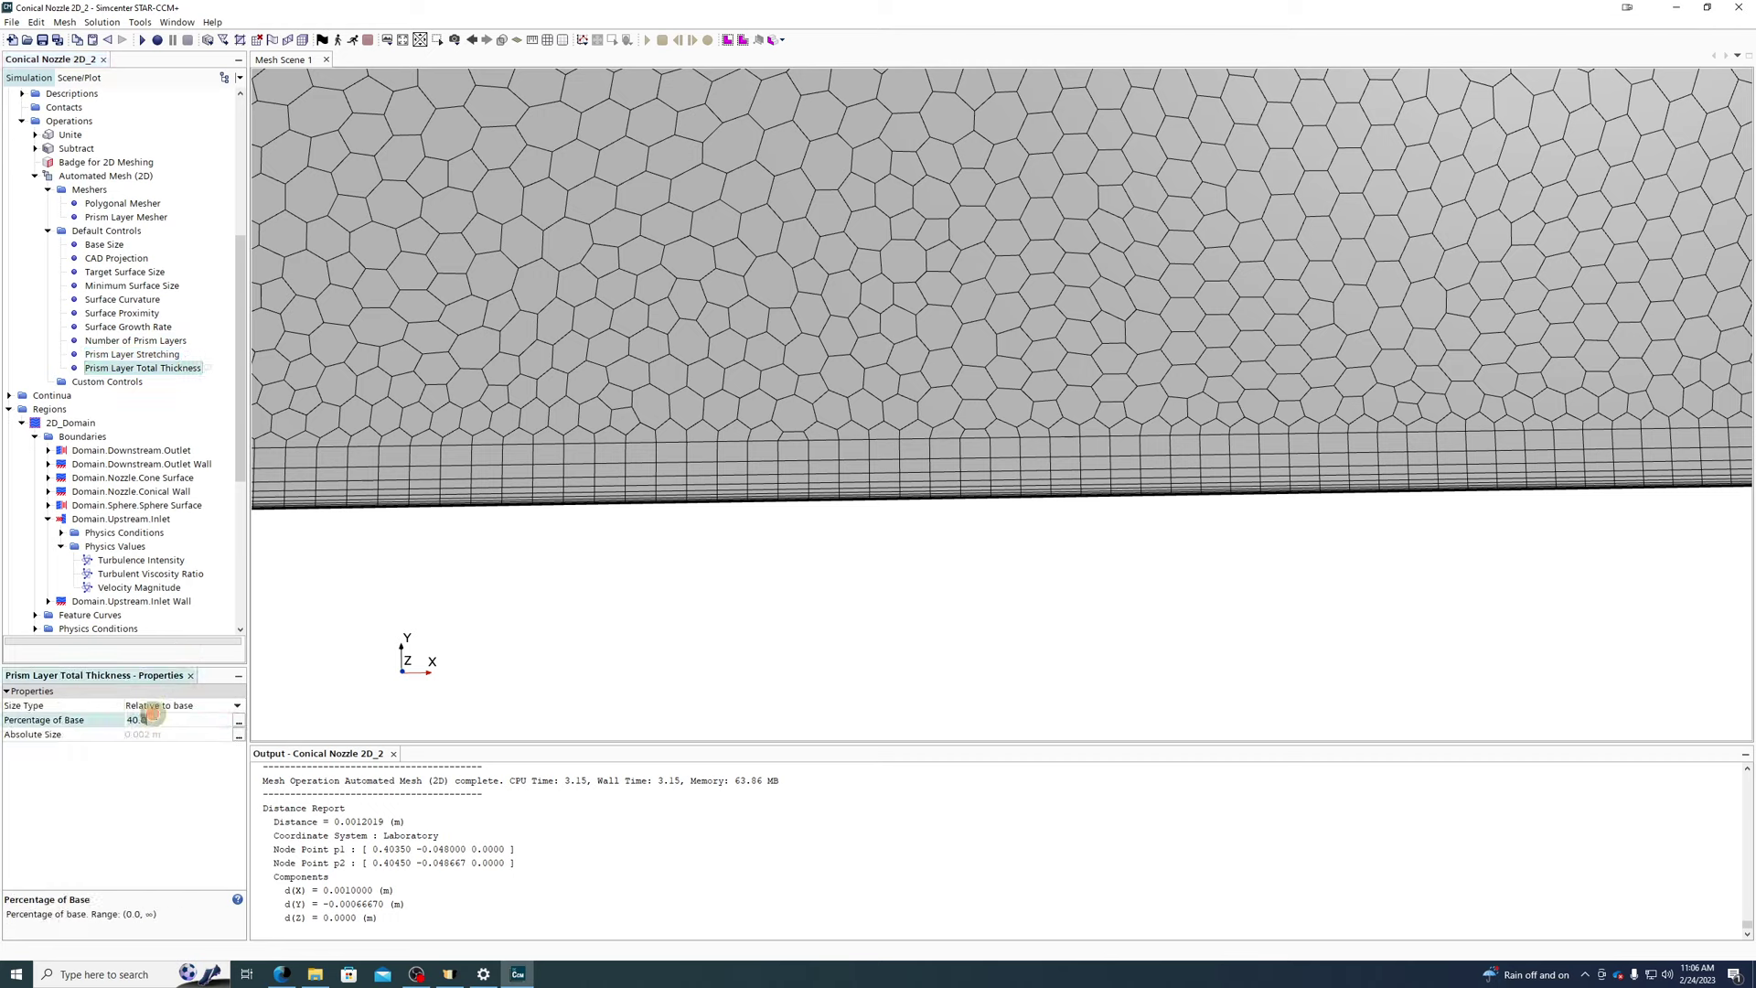
{"action": "left_click", "coordinate": [136, 341]}
{"action": "left_click", "coordinate": [154, 707]}
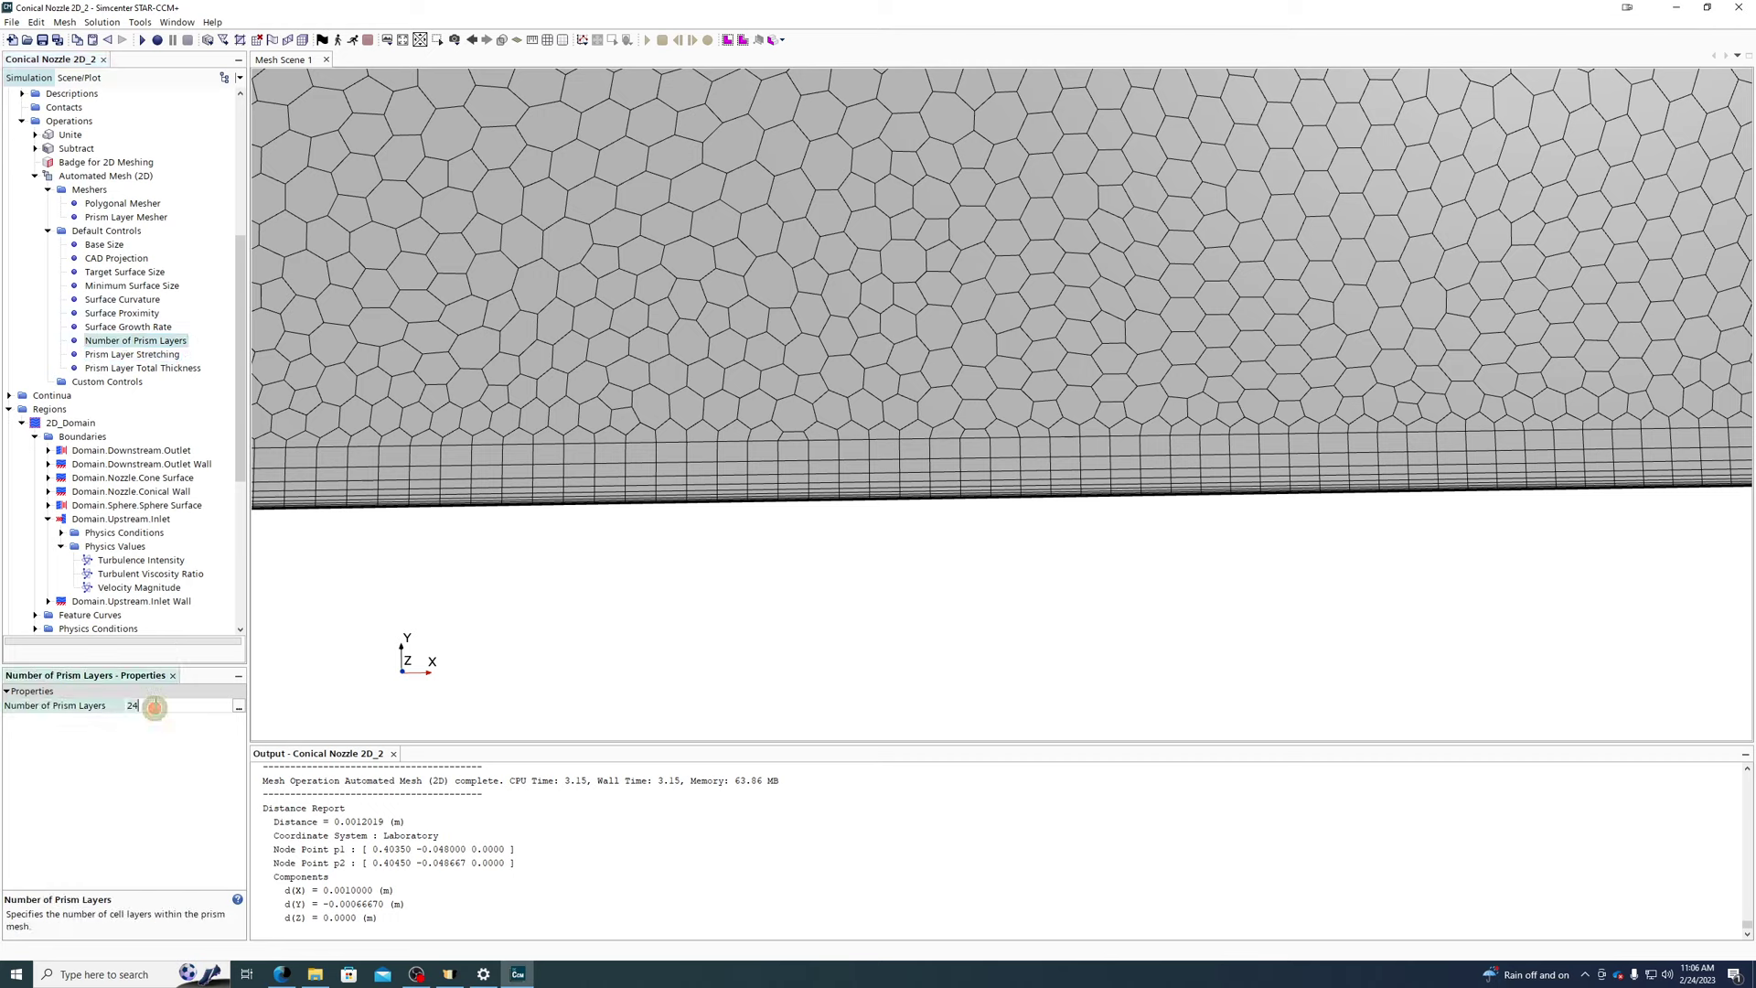
{"action": "key", "text": "BackSpace"}
{"action": "key", "text": "BackSpace"}
{"action": "type", "text": "8"}
{"action": "key", "text": "Return"}
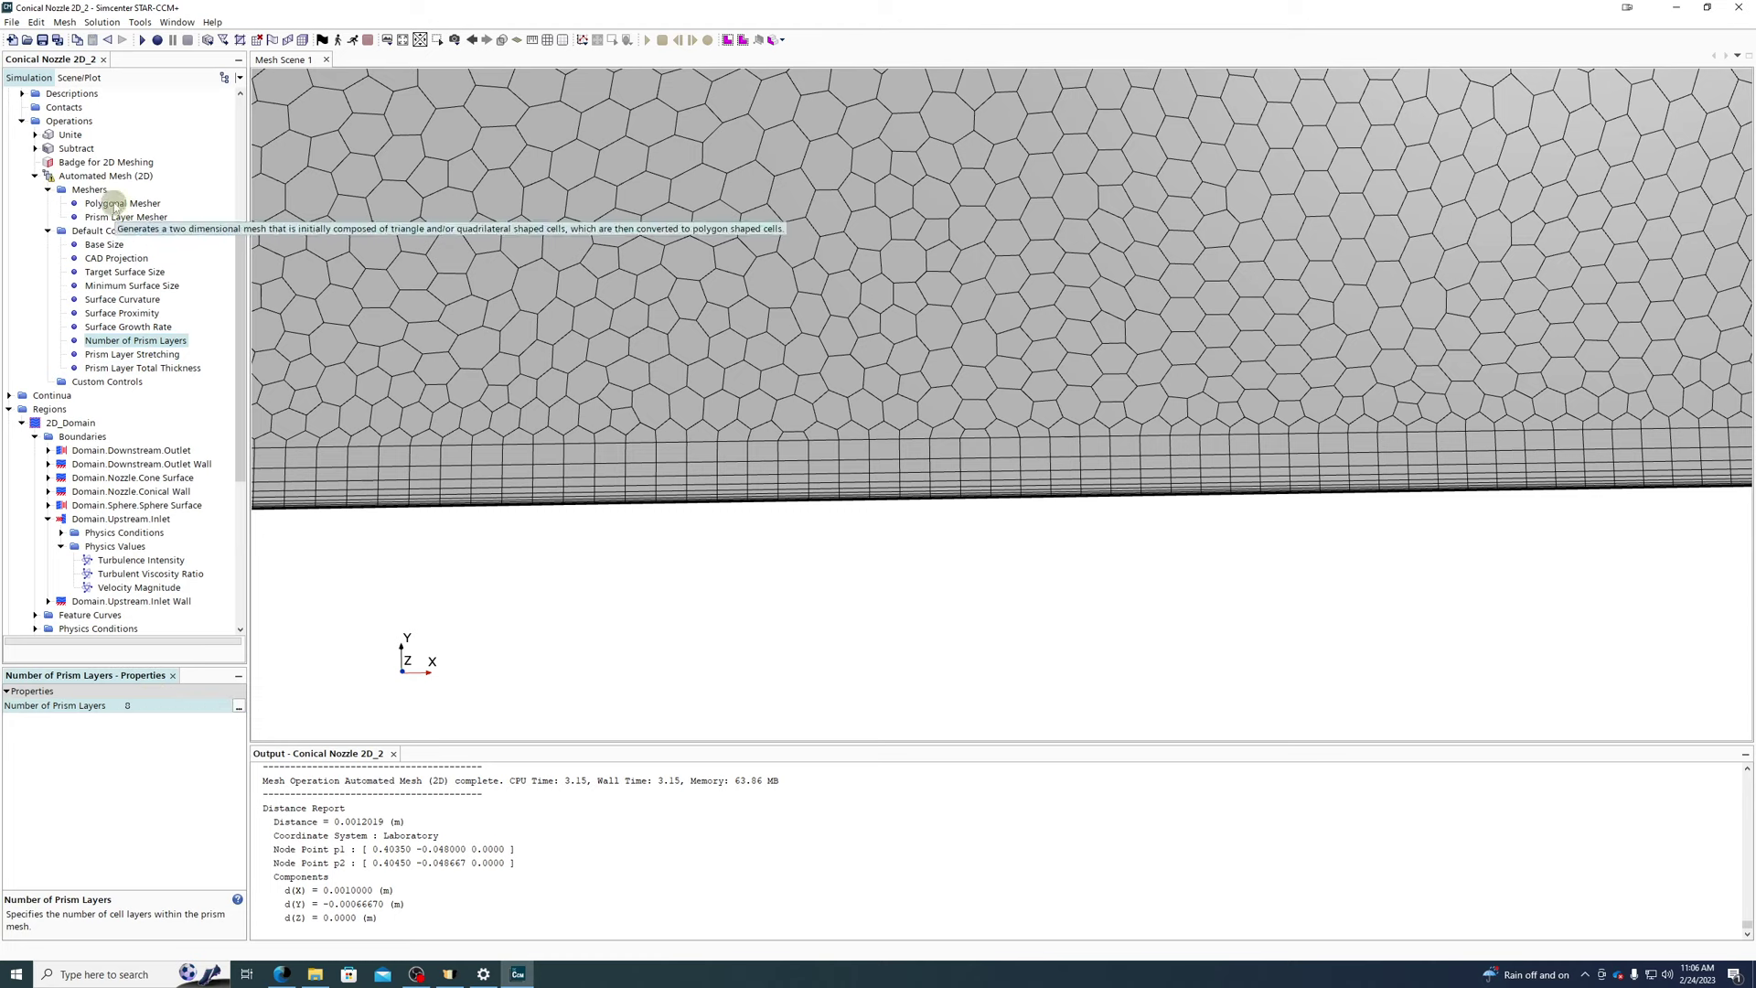
{"action": "right_click", "coordinate": [111, 175]}
{"action": "left_click", "coordinate": [216, 203]}
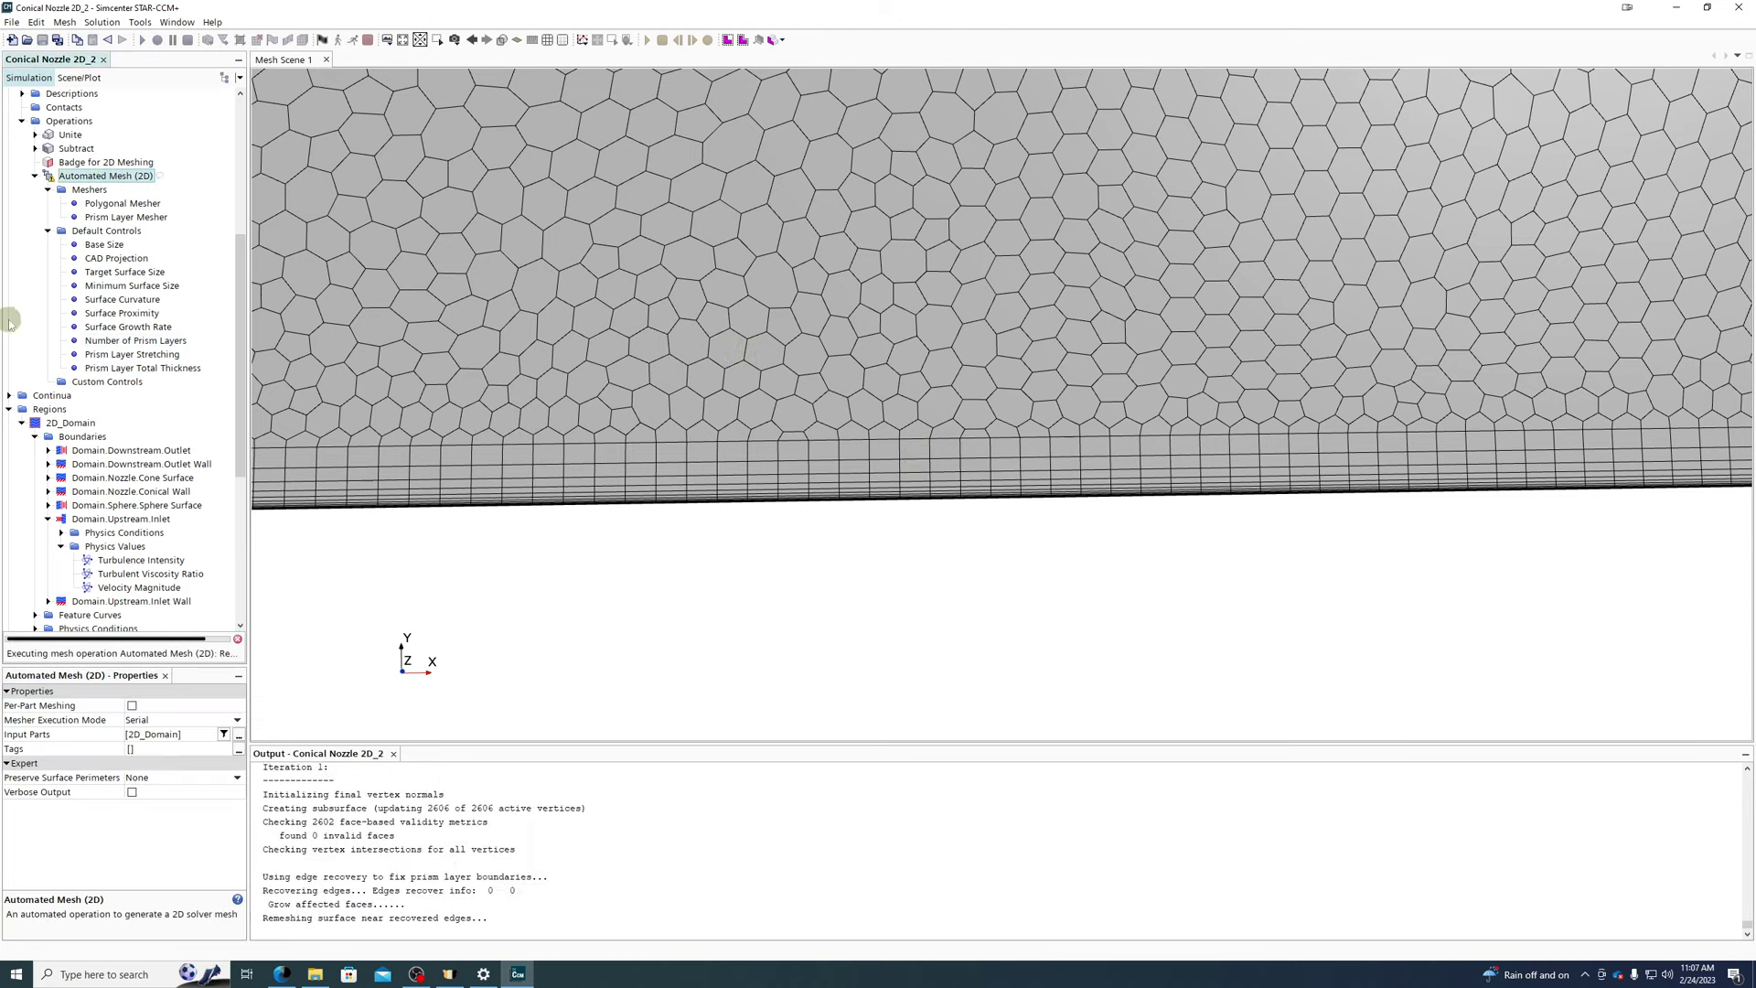
- Set the Surface Proximity control's number of points in gap to 20
{"action": "left_click", "coordinate": [126, 313]}
{"action": "left_click", "coordinate": [177, 719]}
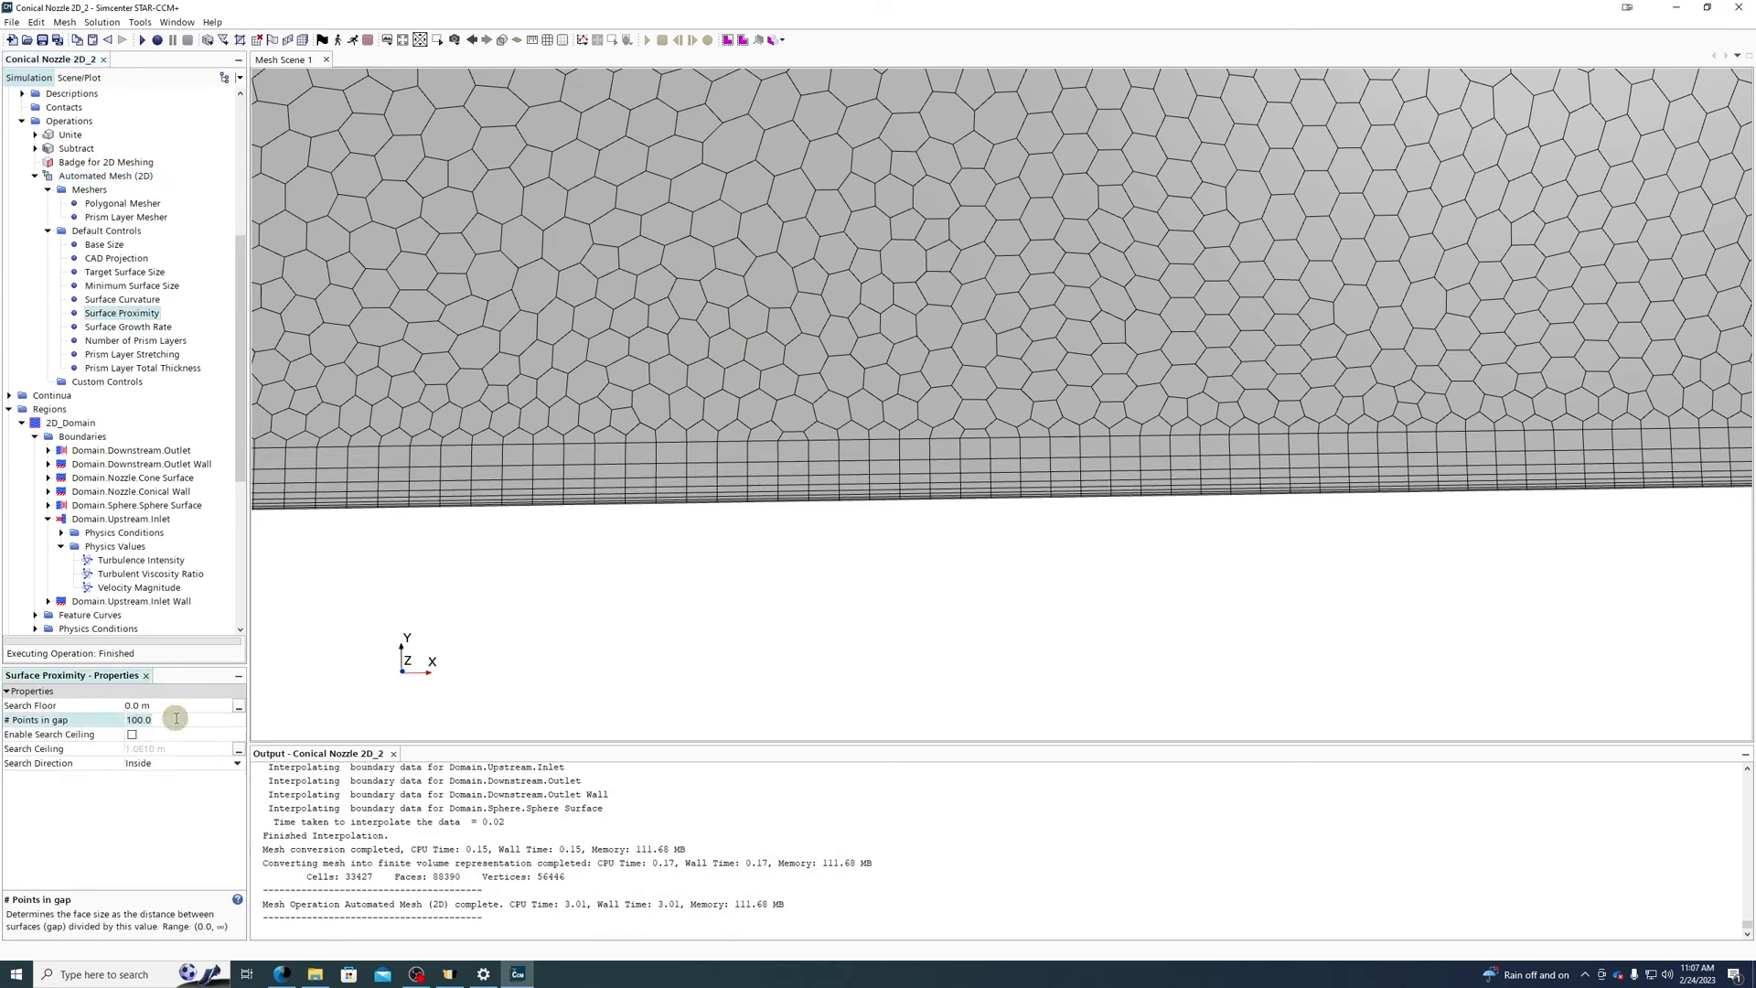
{"action": "type", "text": "20"}
{"action": "key", "text": "Return"}
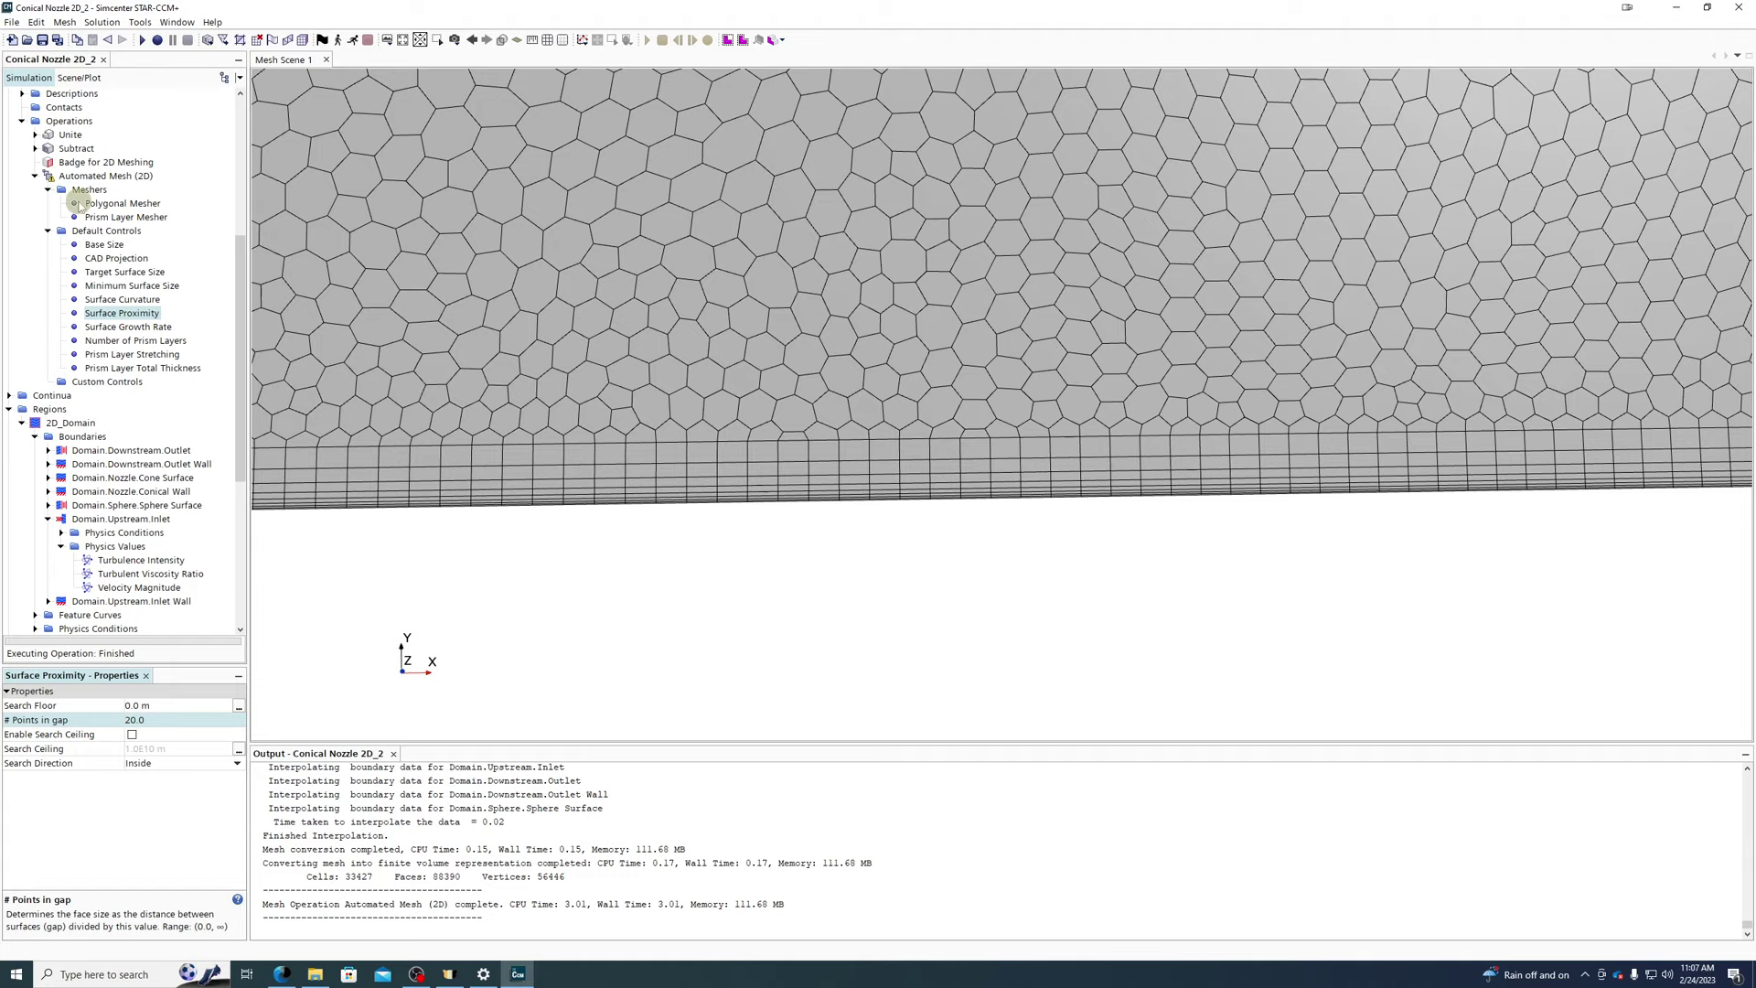
- Execute Automated Mesh (2D) and inspect the mesh over the whole nozzle, from the upstream section to the spherical end
{"action": "right_click", "coordinate": [91, 176]}
{"action": "left_click", "coordinate": [114, 211]}
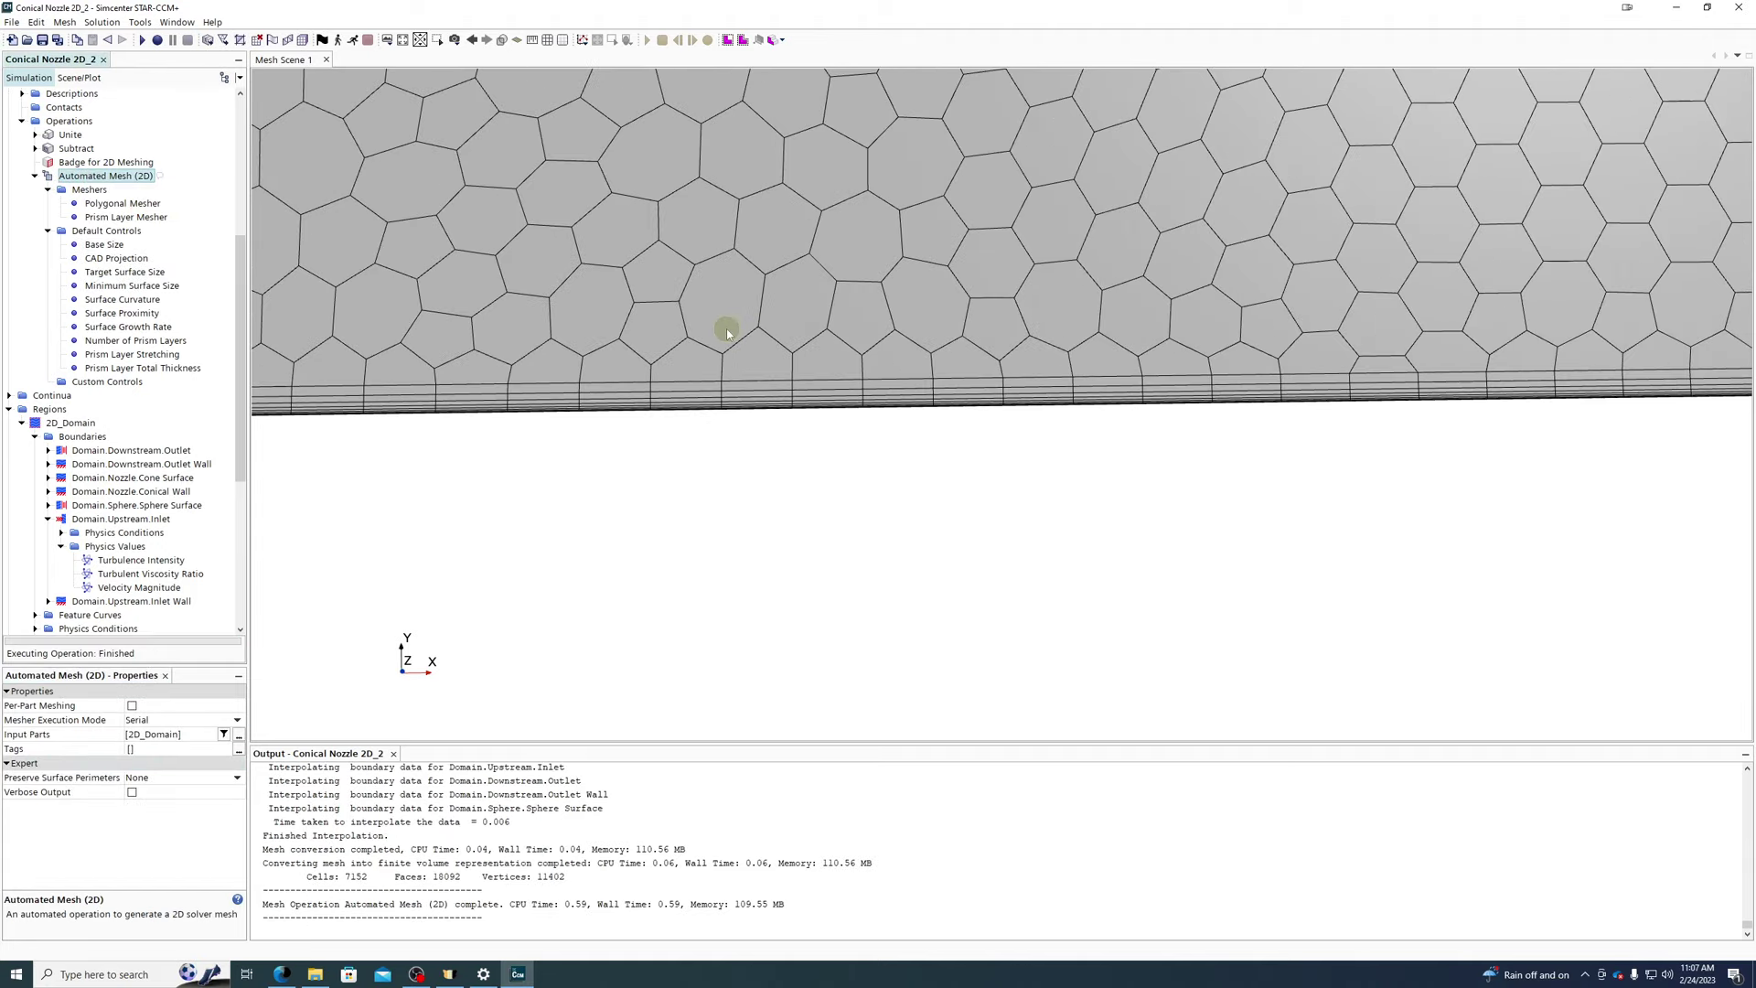
{"action": "scroll", "coordinate": [725, 325], "scroll_direction": "down", "scroll_amount": 10}
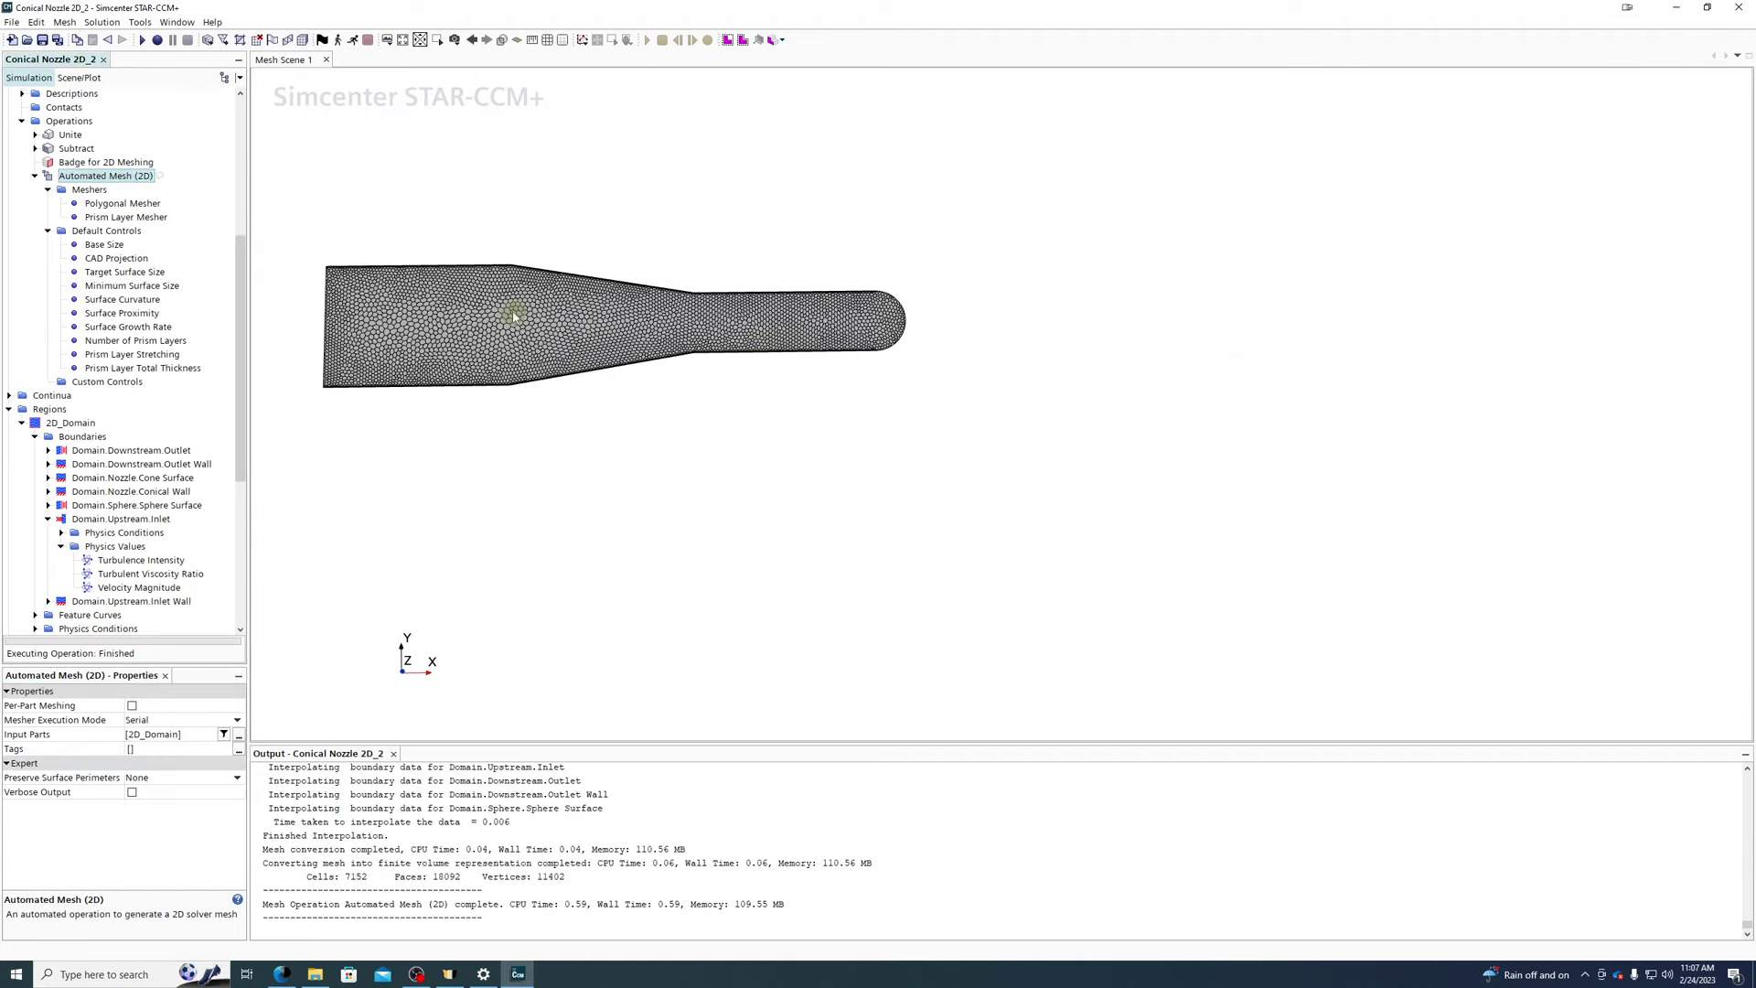
{"action": "scroll", "coordinate": [500, 310], "scroll_direction": "up", "scroll_amount": 1}
{"action": "scroll", "coordinate": [500, 309], "scroll_direction": "up", "scroll_amount": 3}
{"action": "right_click_drag", "start_coordinate": [501, 310], "coordinate": [784, 310]}
{"action": "left_click_drag", "start_coordinate": [1480, 300], "coordinate": [1467, 290]}
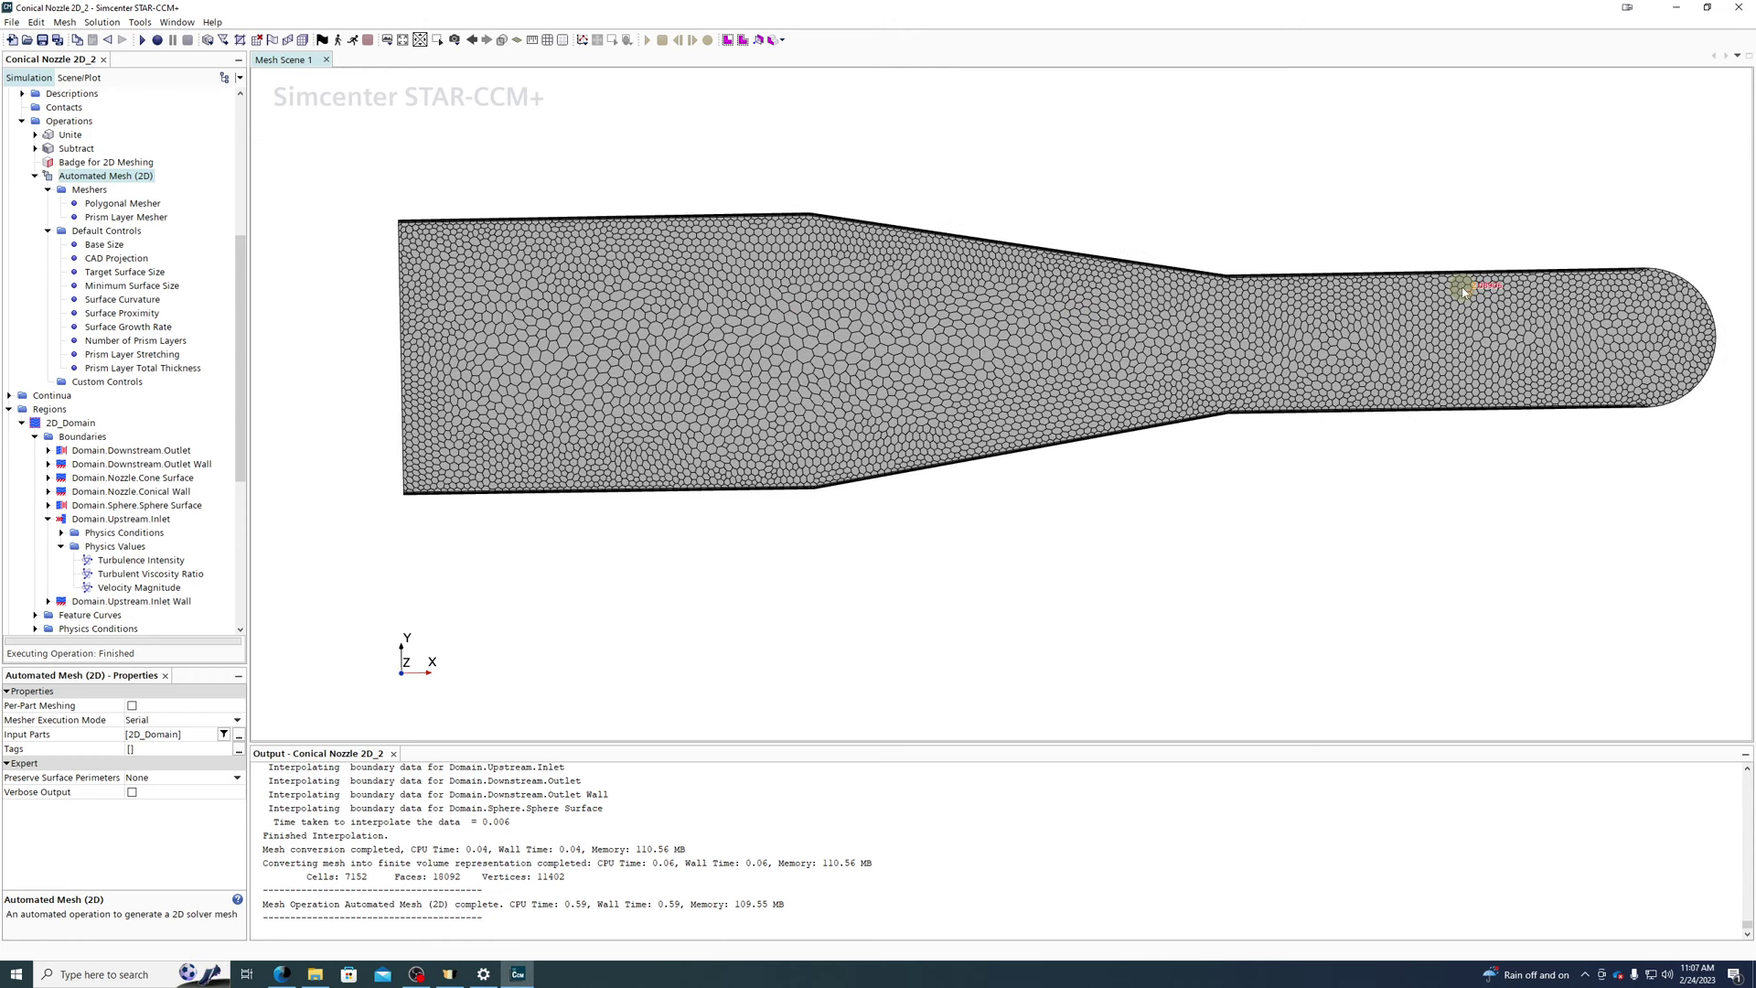
{"action": "left_click_drag", "start_coordinate": [1707, 260], "coordinate": [1712, 262]}
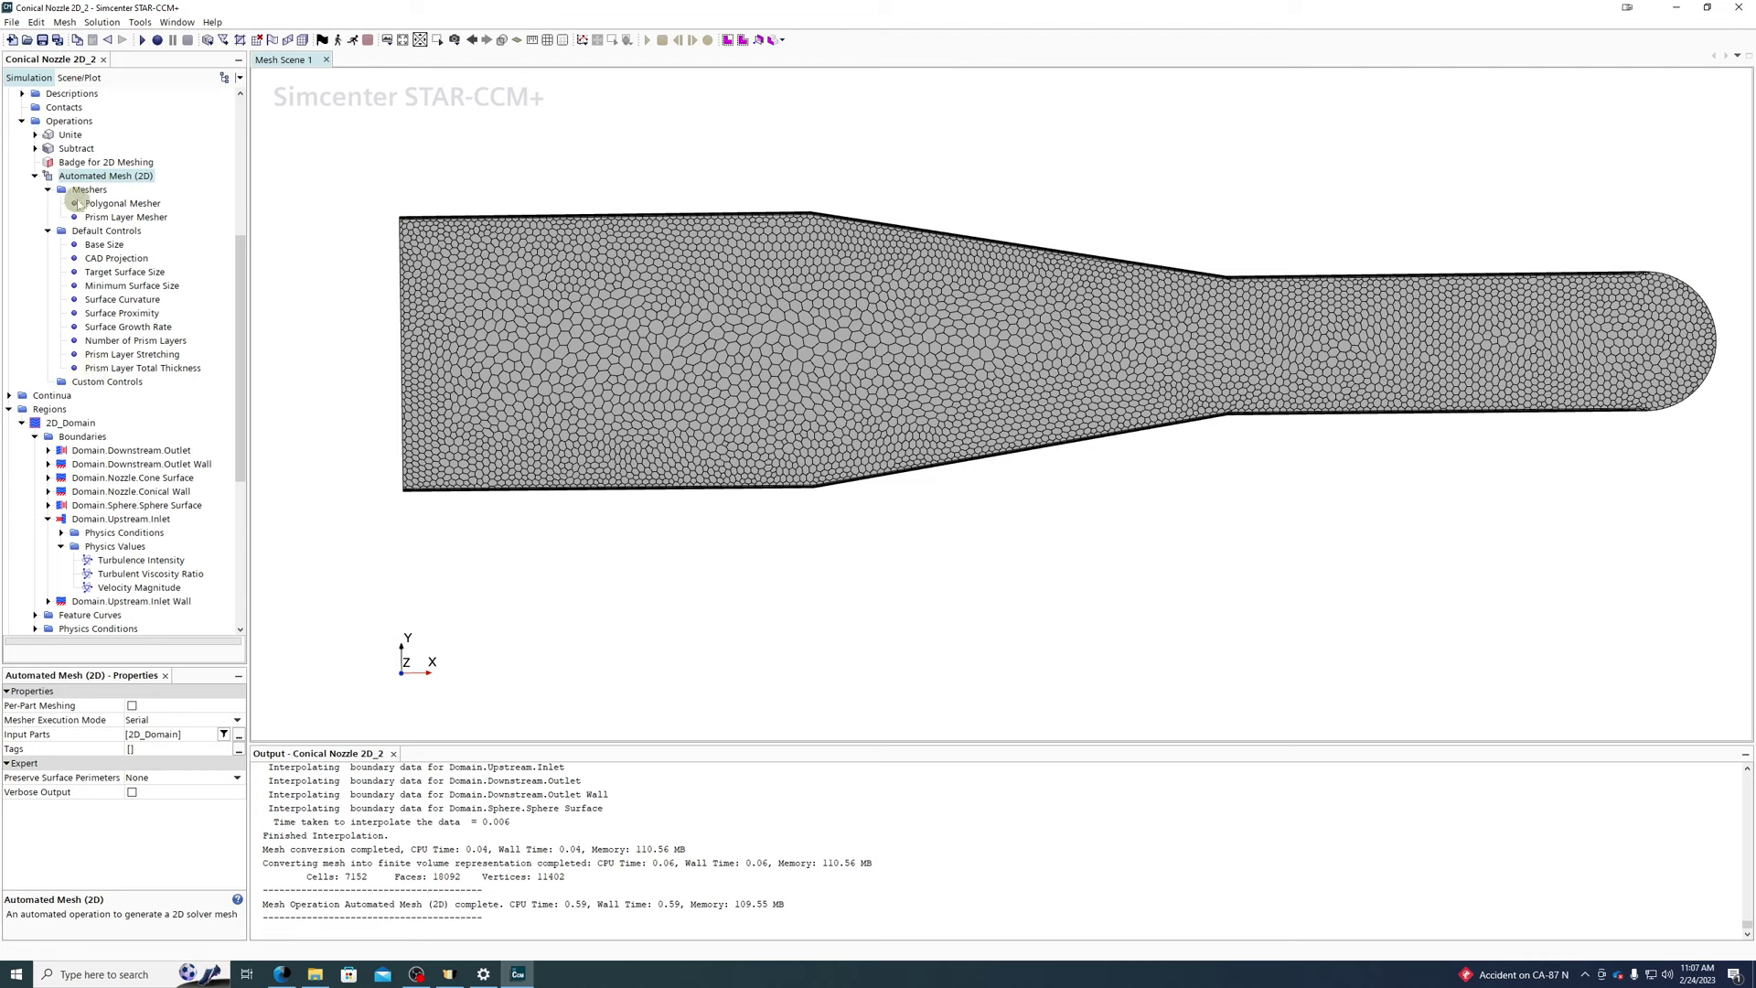
- Add a Curve Control to the Custom Controls of Automated Mesh (2D) and open its properties
{"action": "left_click", "coordinate": [47, 231]}
{"action": "left_click", "coordinate": [72, 245]}
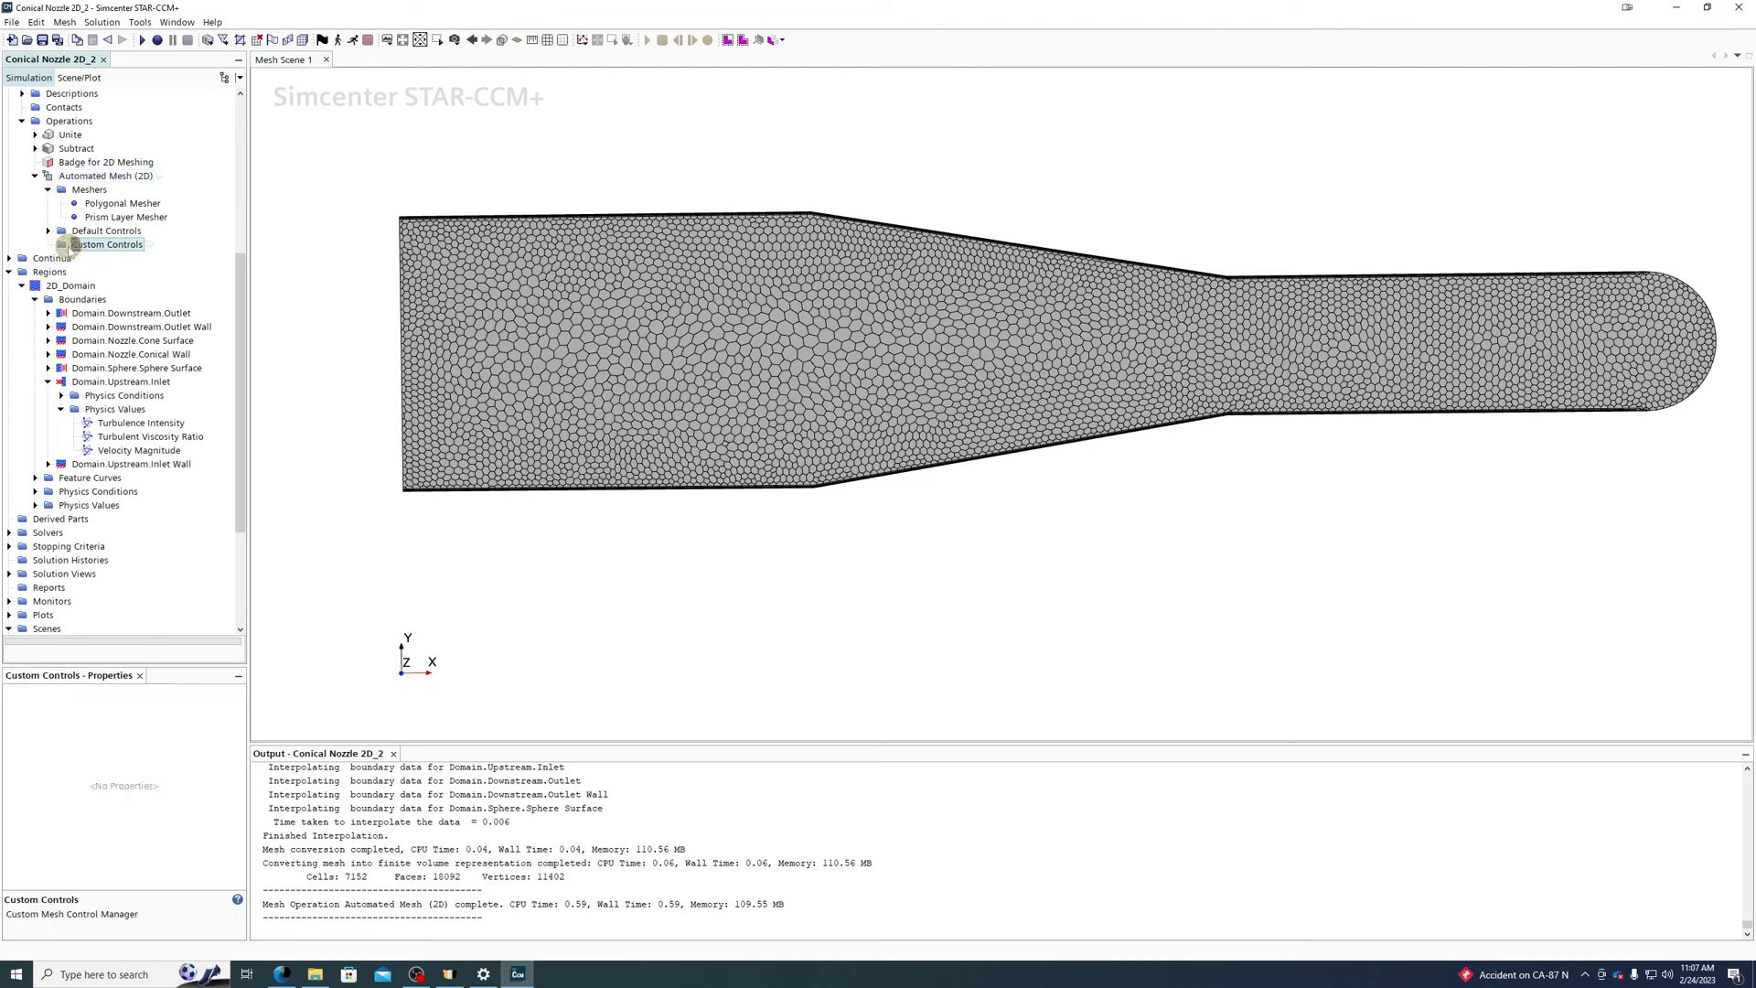
{"action": "right_click", "coordinate": [72, 247]}
{"action": "mouse_move", "coordinate": [137, 256]}
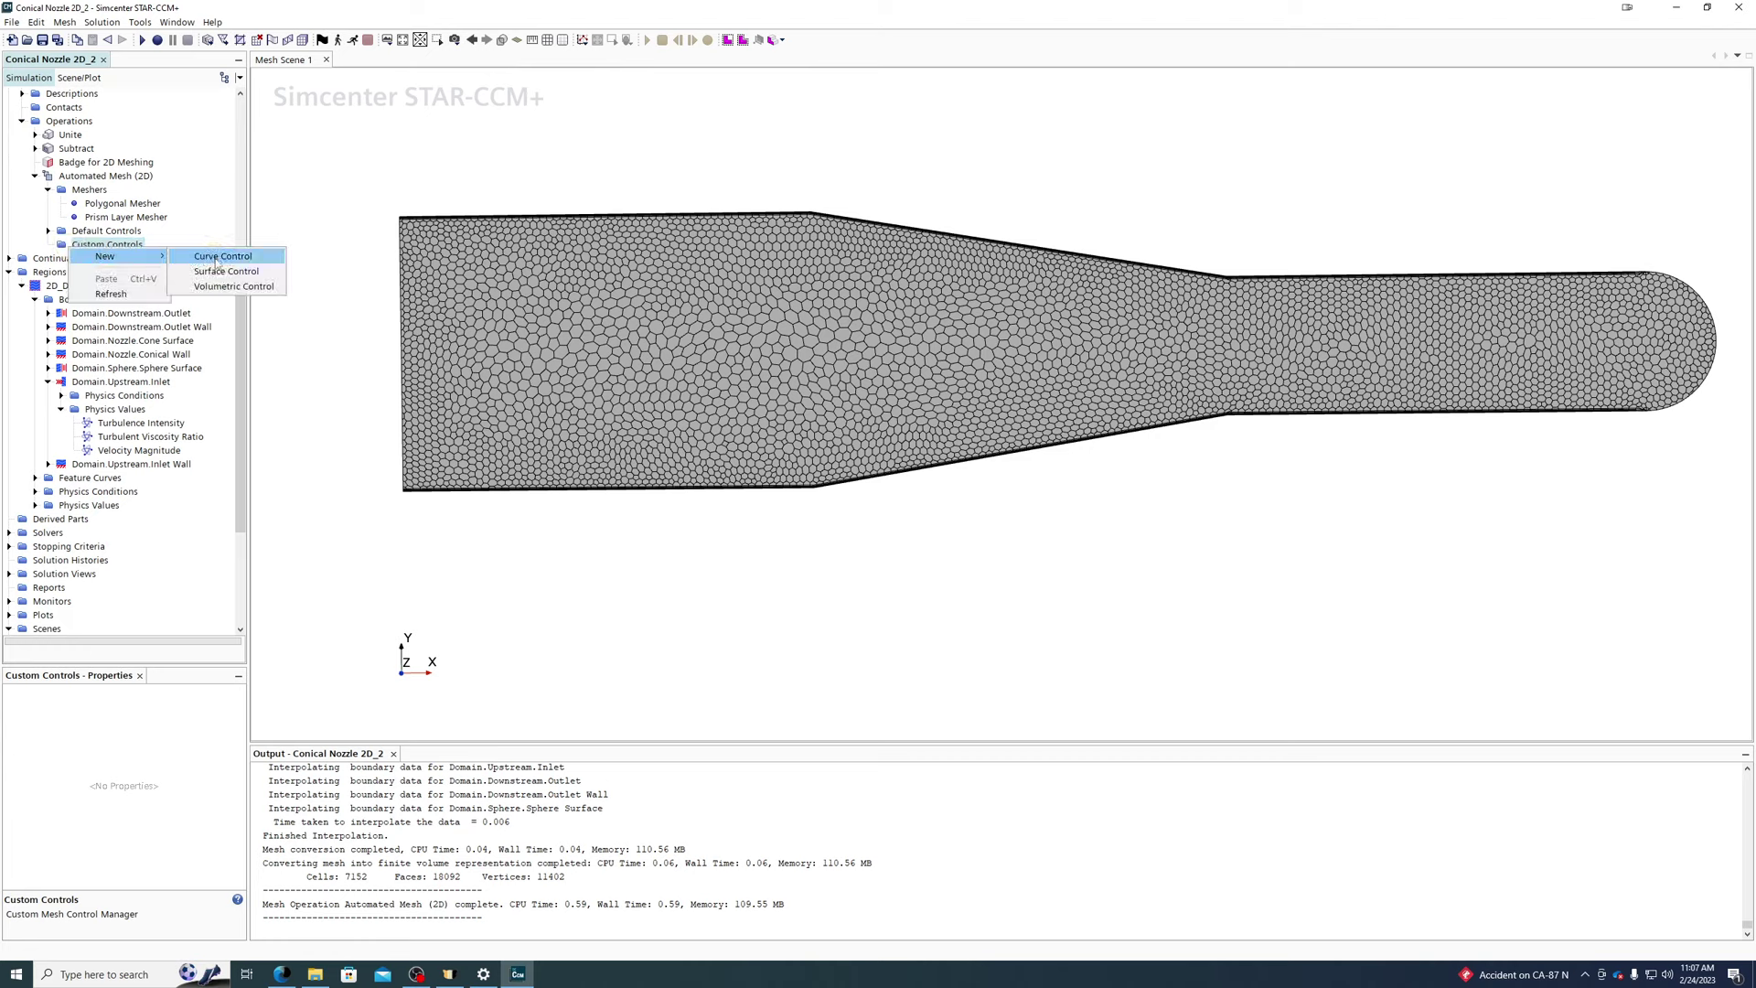
{"action": "left_click", "coordinate": [217, 260]}
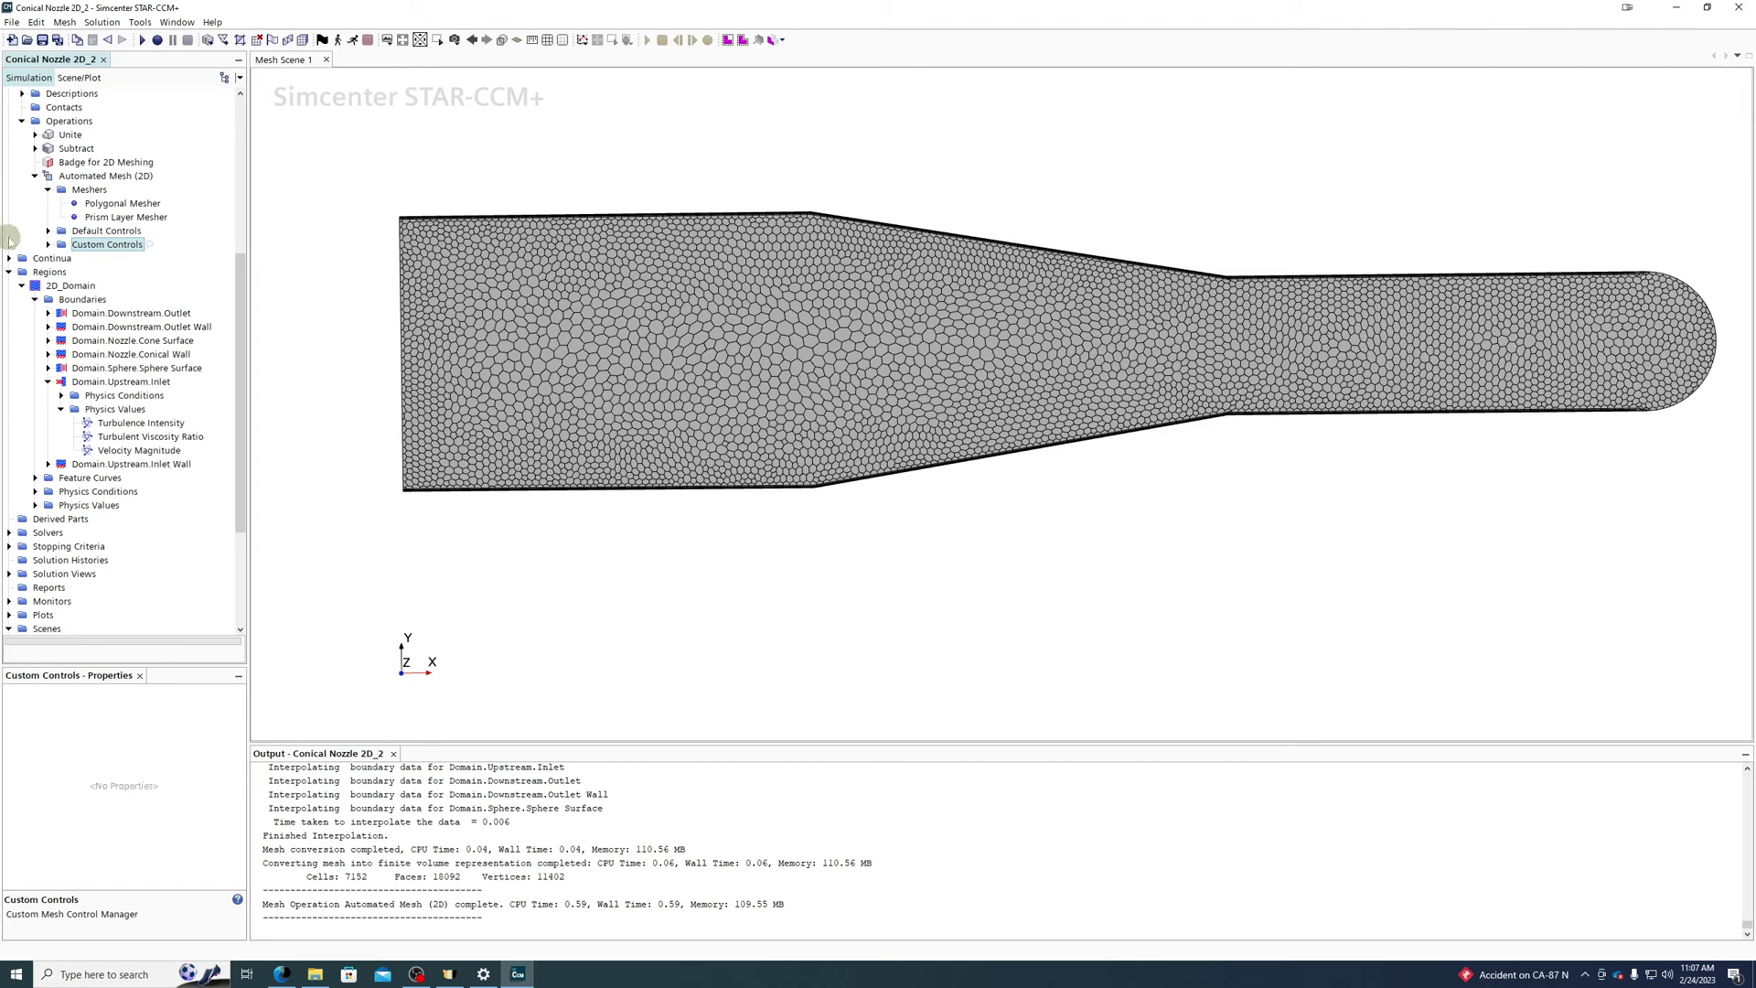
{"action": "left_click", "coordinate": [49, 246]}
{"action": "left_click", "coordinate": [113, 258]}
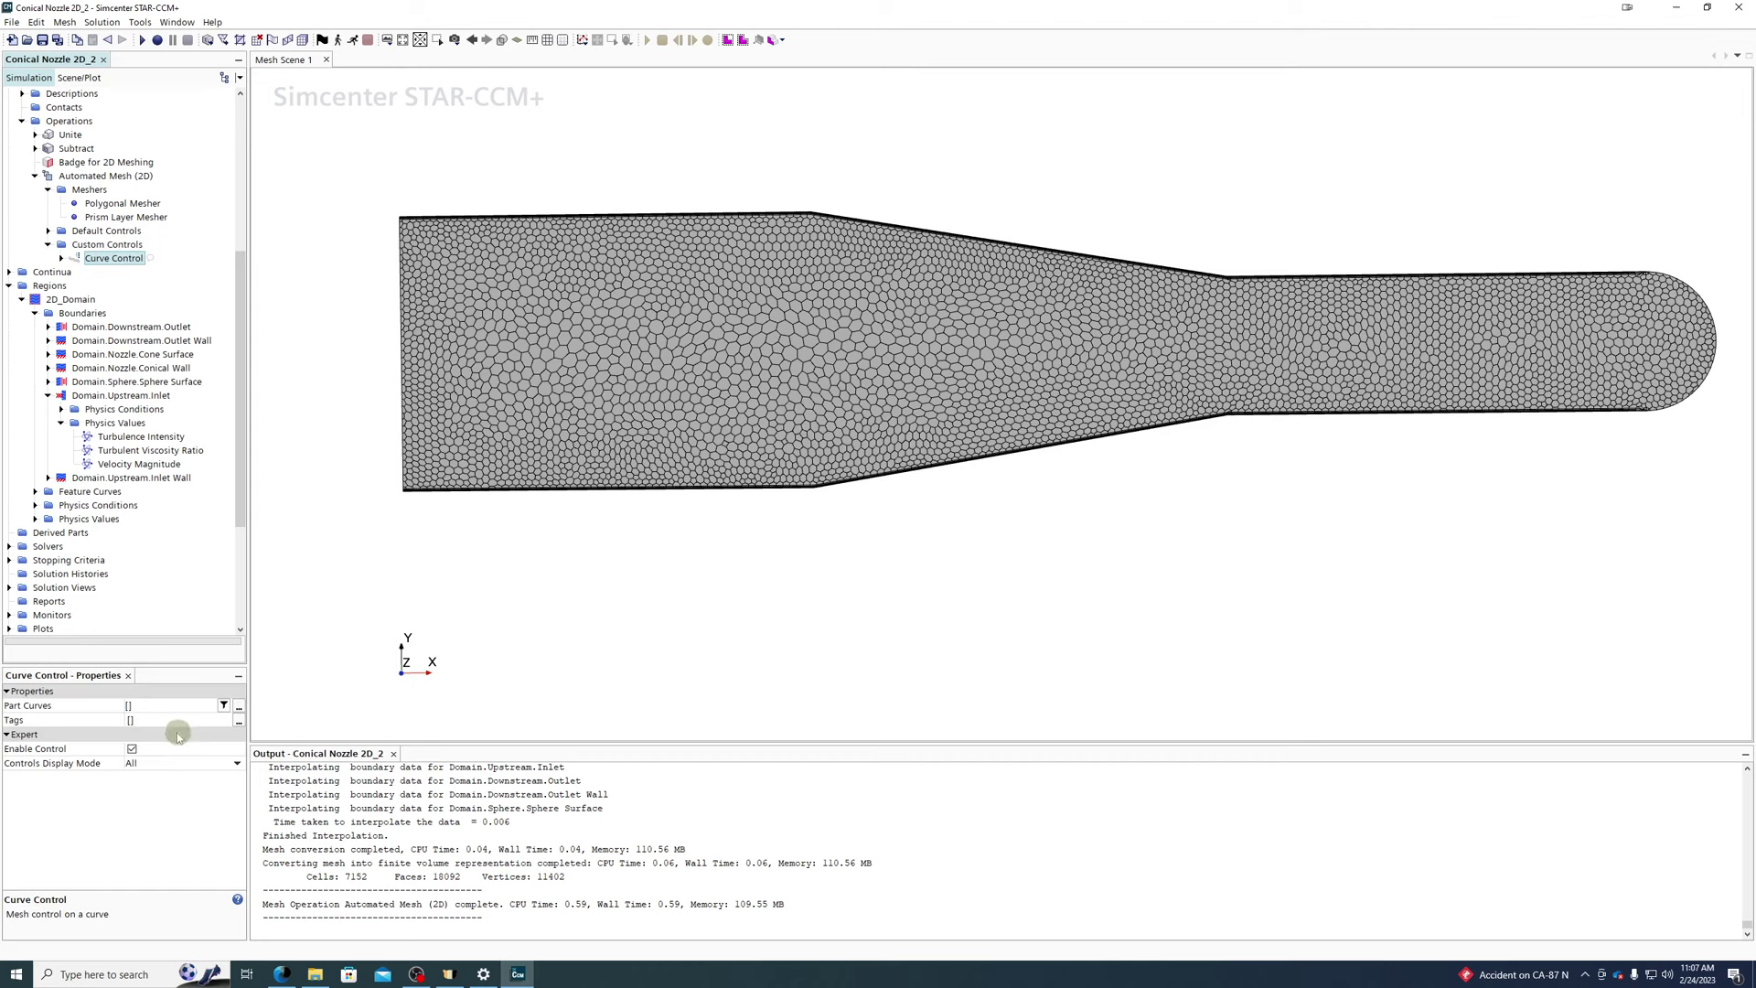
- Assign the Downstream part's Cylinder Curve to the Curve Control's part curves
{"action": "left_click", "coordinate": [175, 707]}
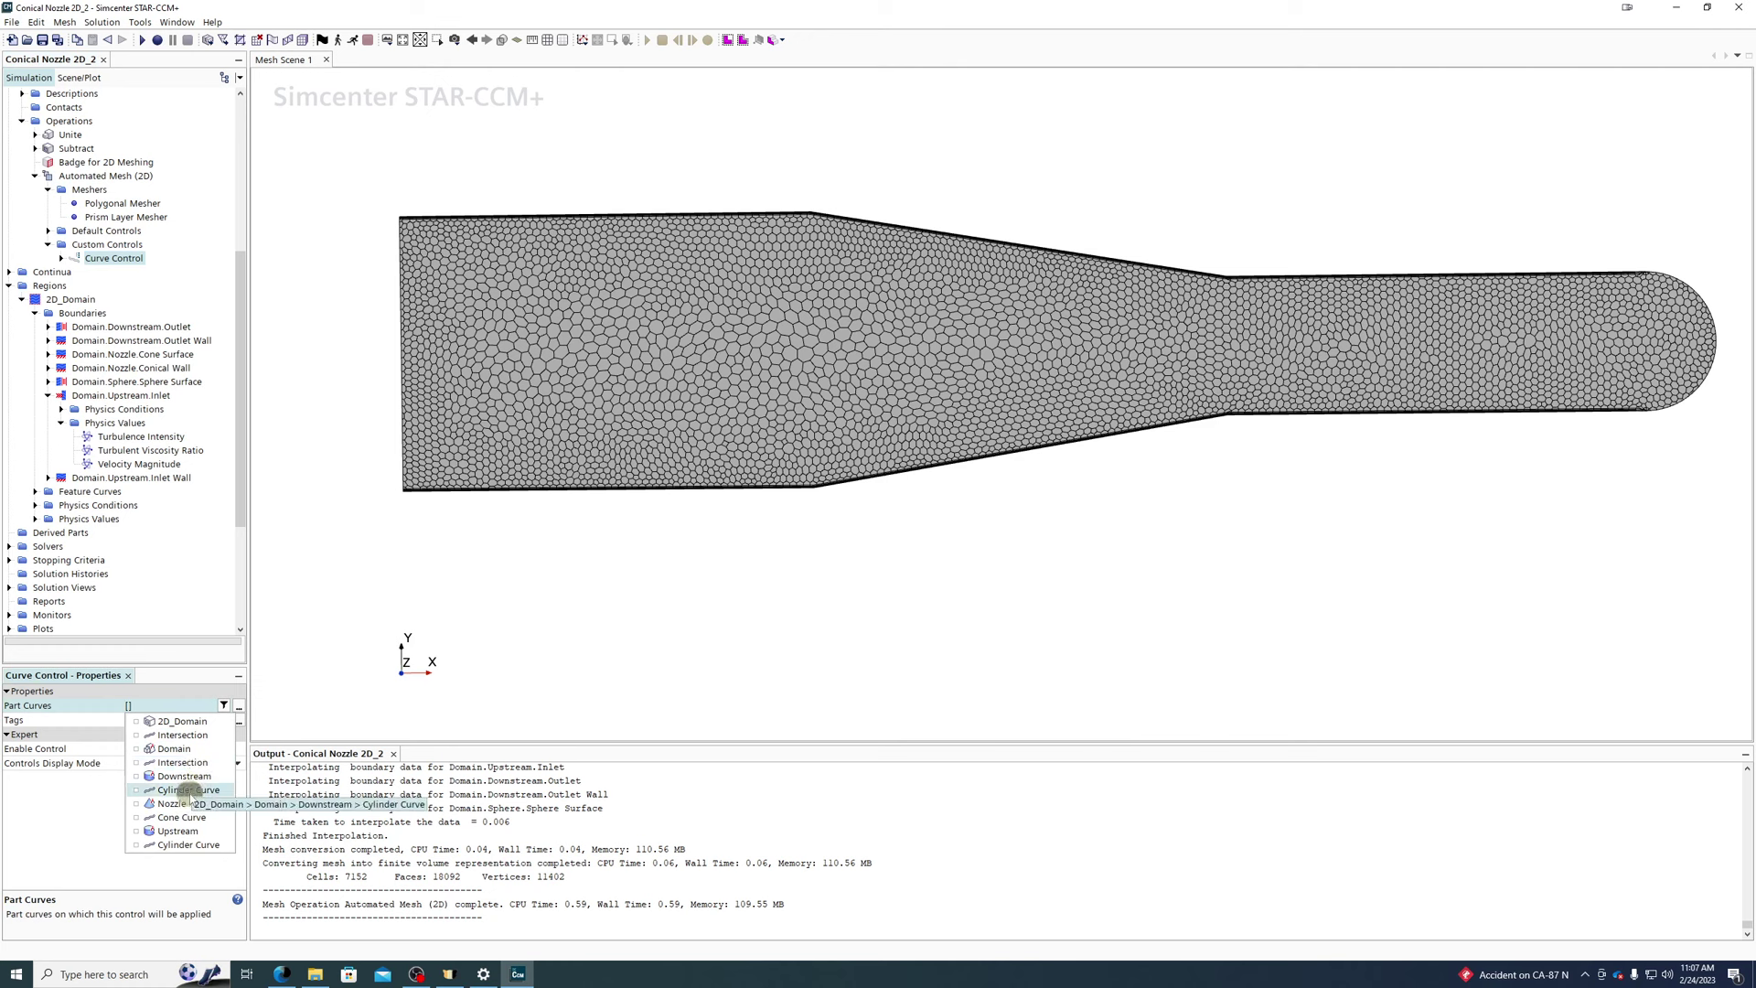
{"action": "left_click", "coordinate": [390, 716]}
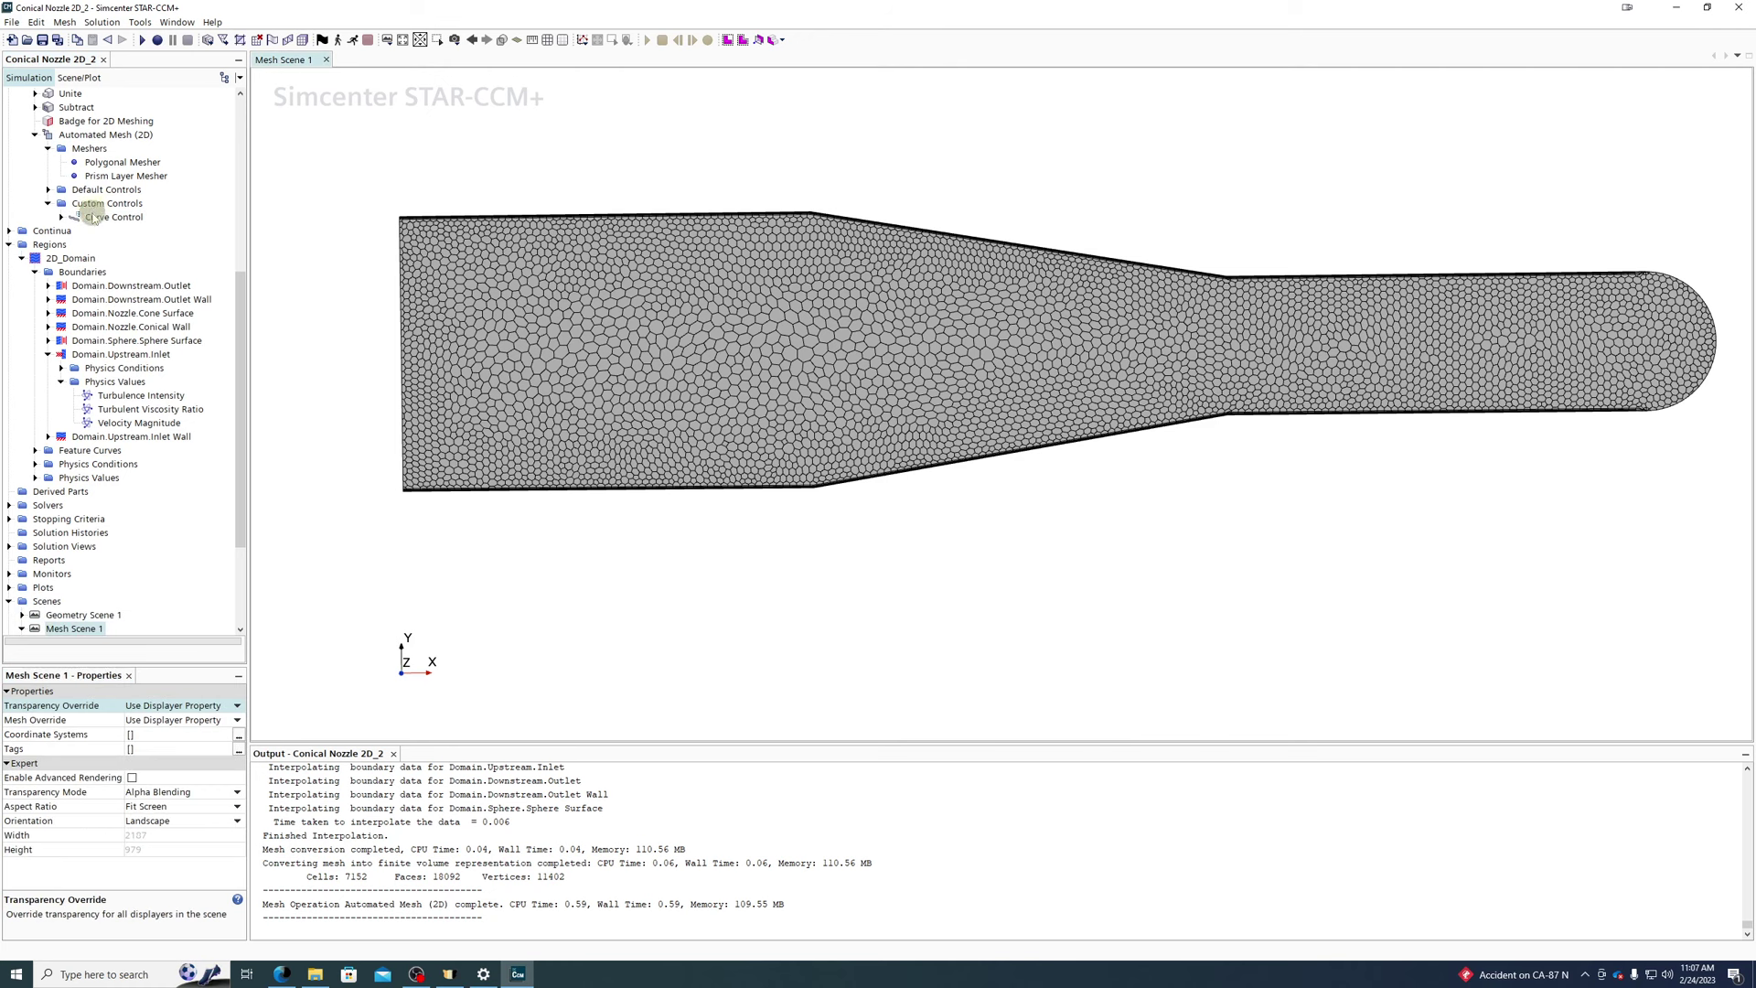
{"action": "left_click", "coordinate": [94, 219]}
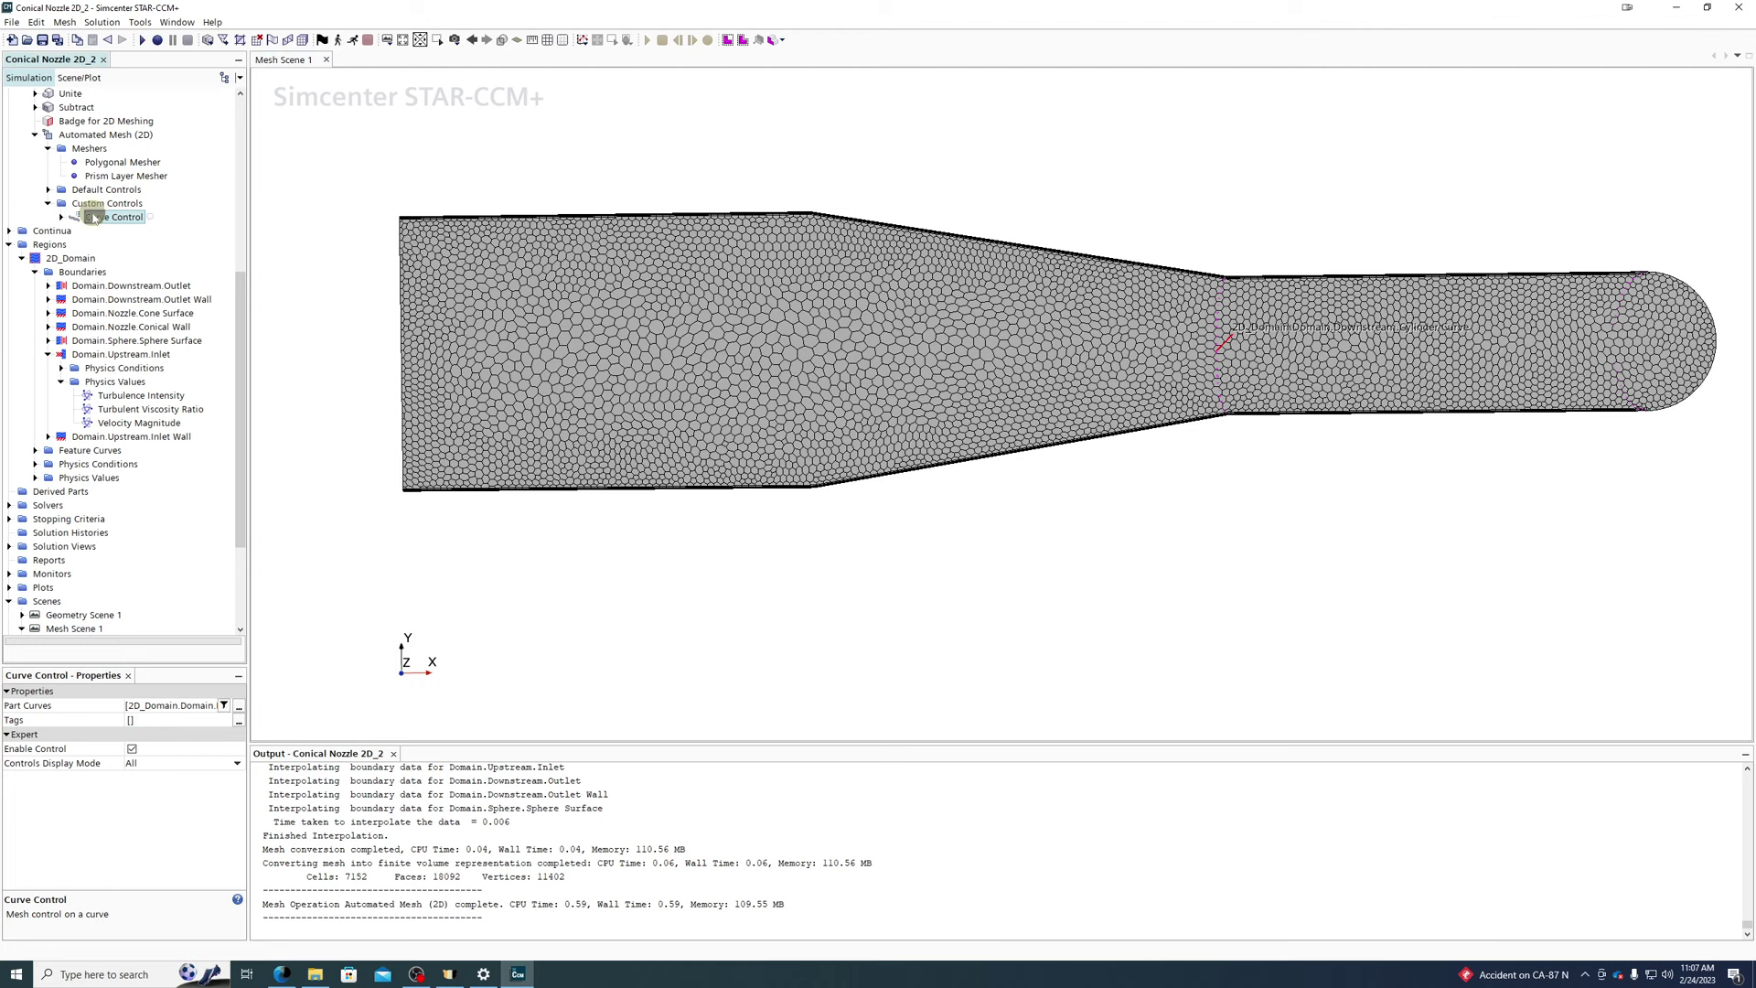
- Replace the Downstream curve in the Curve Control's part curves with the Upstream part's Cylinder Curve
{"action": "left_click", "coordinate": [148, 707]}
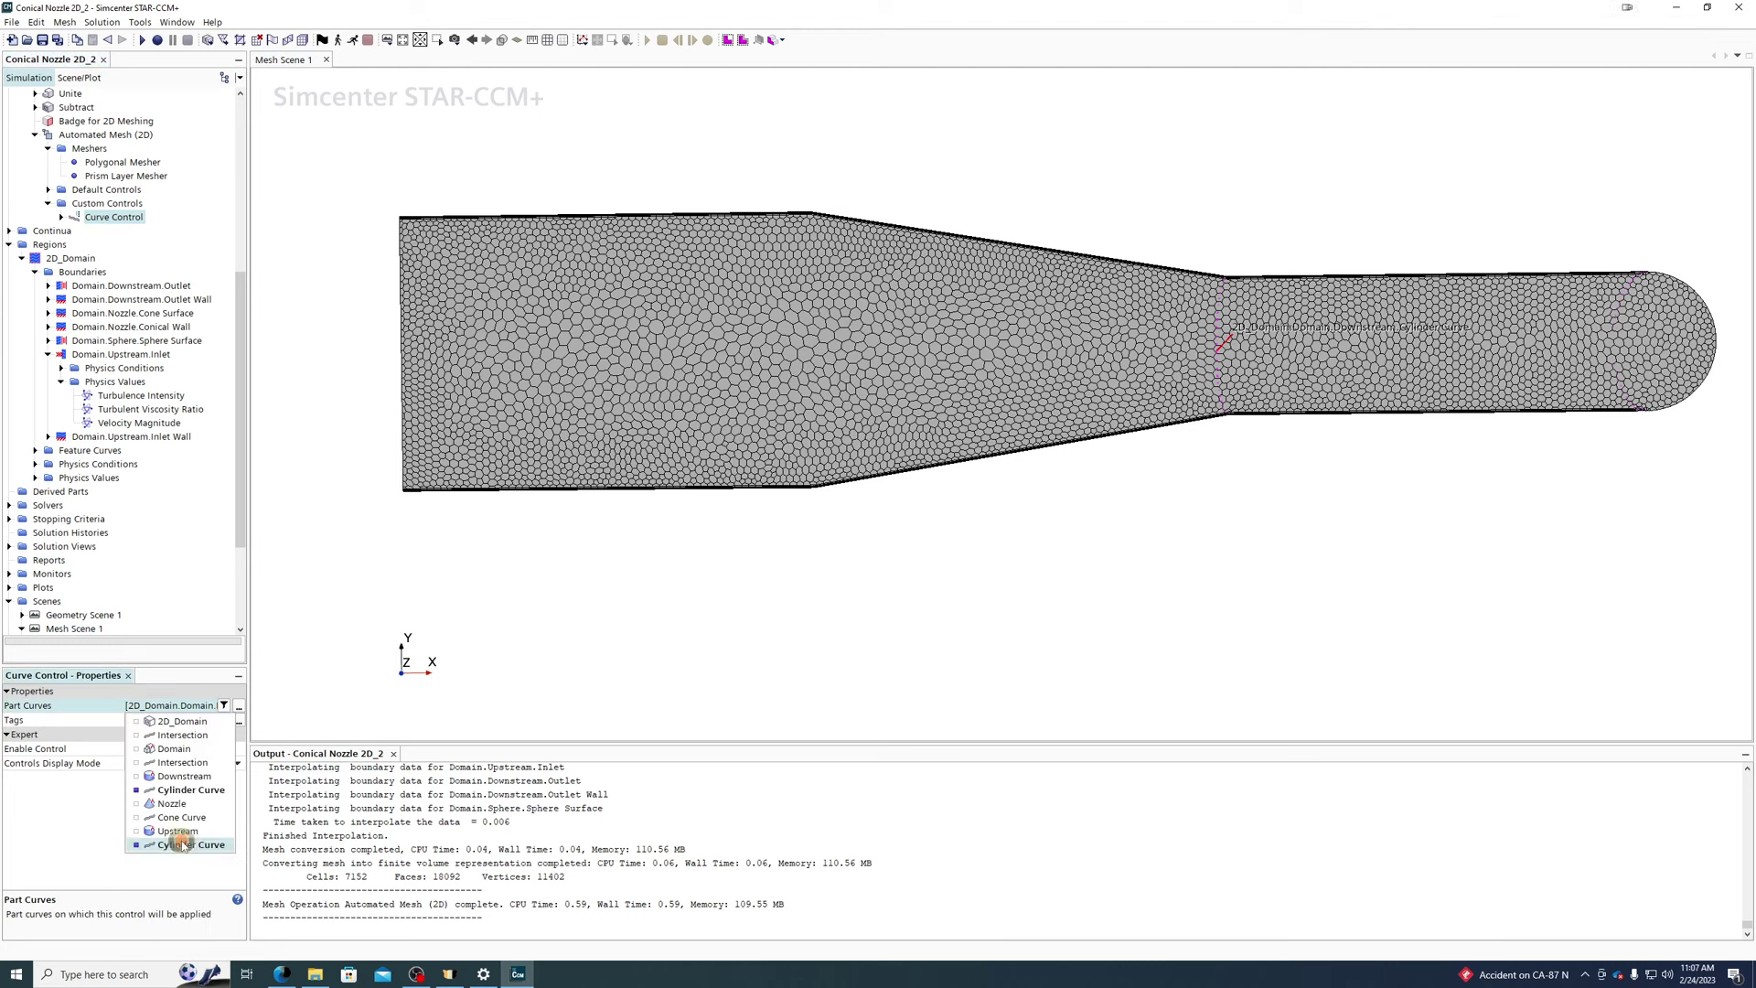
{"action": "left_click", "coordinate": [94, 218]}
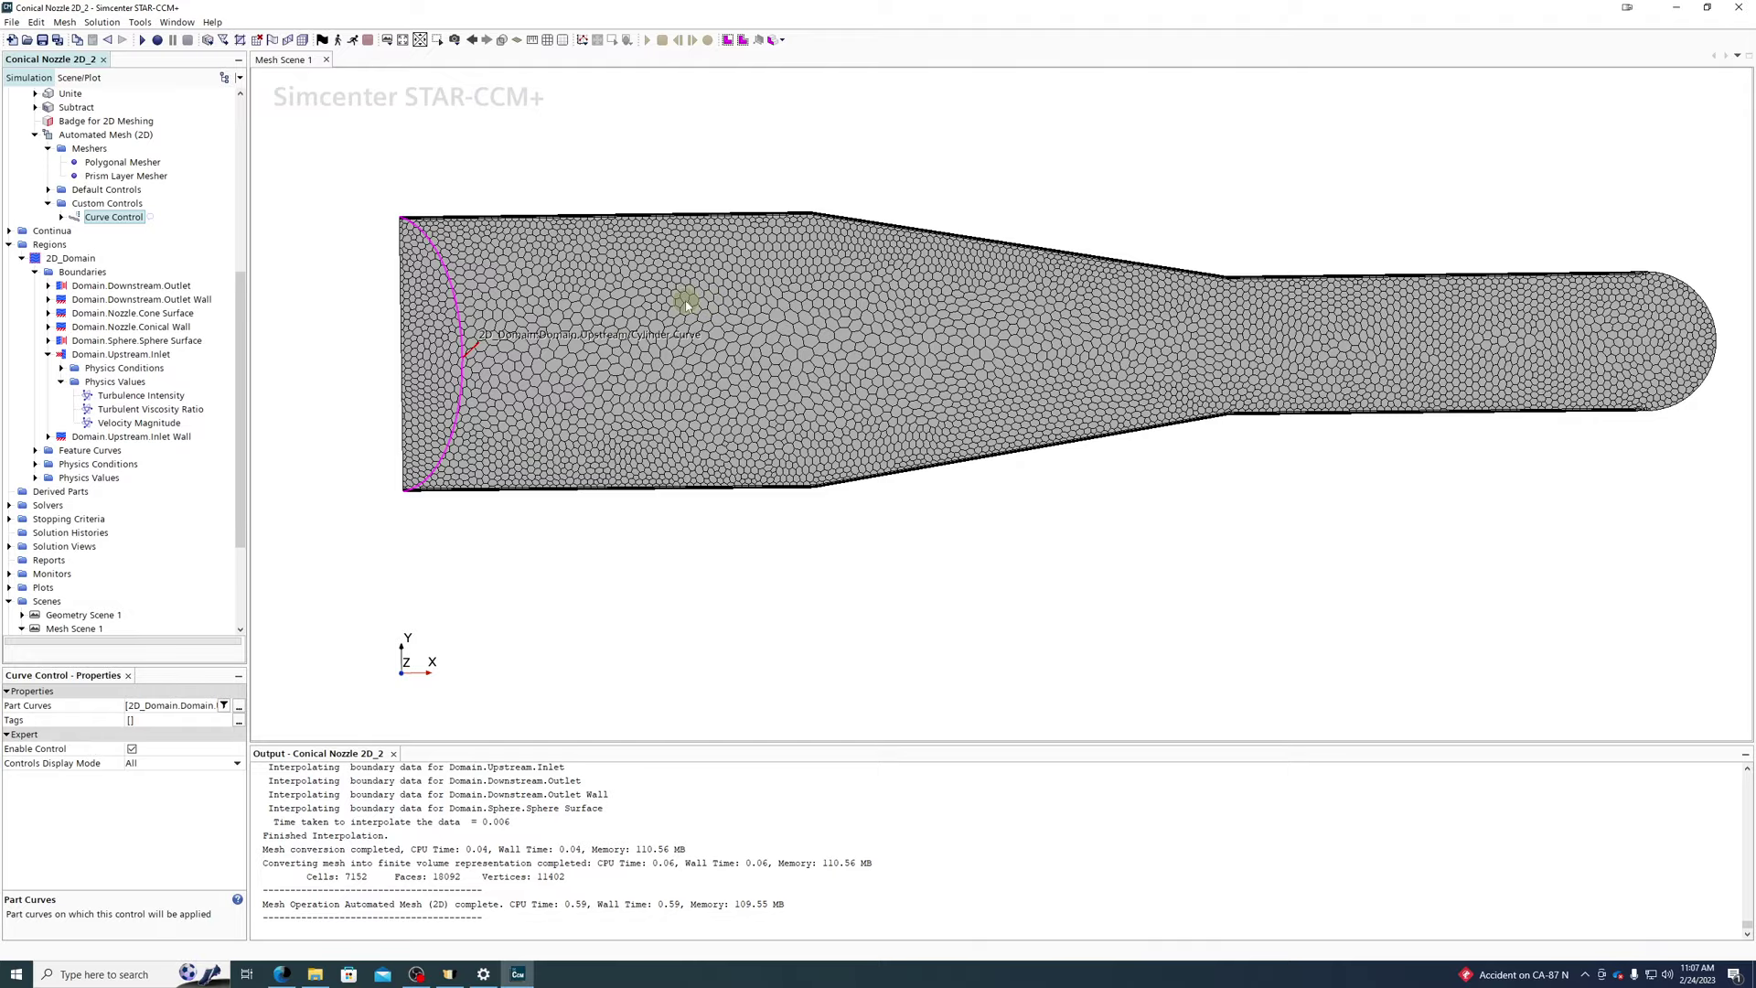
- Set the mesh scene's projection mode to Parallel and examine the highlighted inlet curve at the mesh's upper inlet corner
{"action": "right_click_drag", "start_coordinate": [690, 301], "coordinate": [731, 301]}
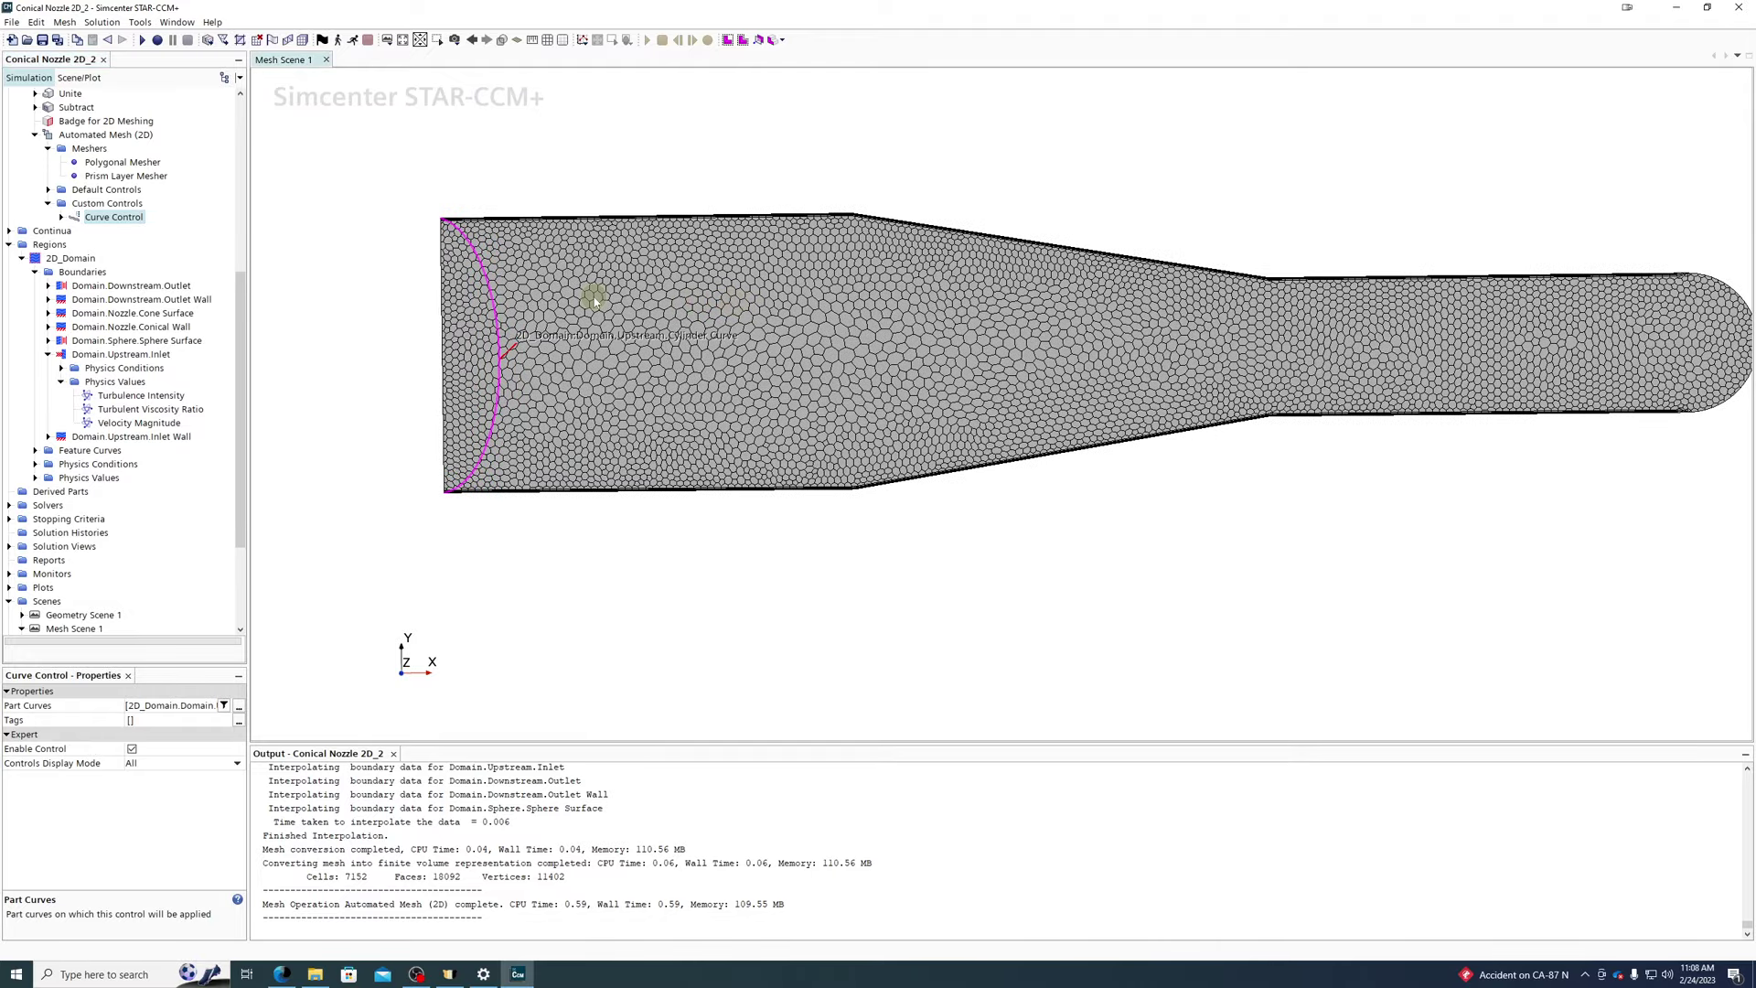
{"action": "mouse_move", "coordinate": [596, 300]}
{"action": "left_mouse_down"}
{"action": "mouse_move", "coordinate": [658, 288]}
{"action": "mouse_move", "coordinate": [596, 273]}
{"action": "left_mouse_up"}
{"action": "left_click", "coordinate": [455, 40]}
{"action": "mouse_move", "coordinate": [494, 105]}
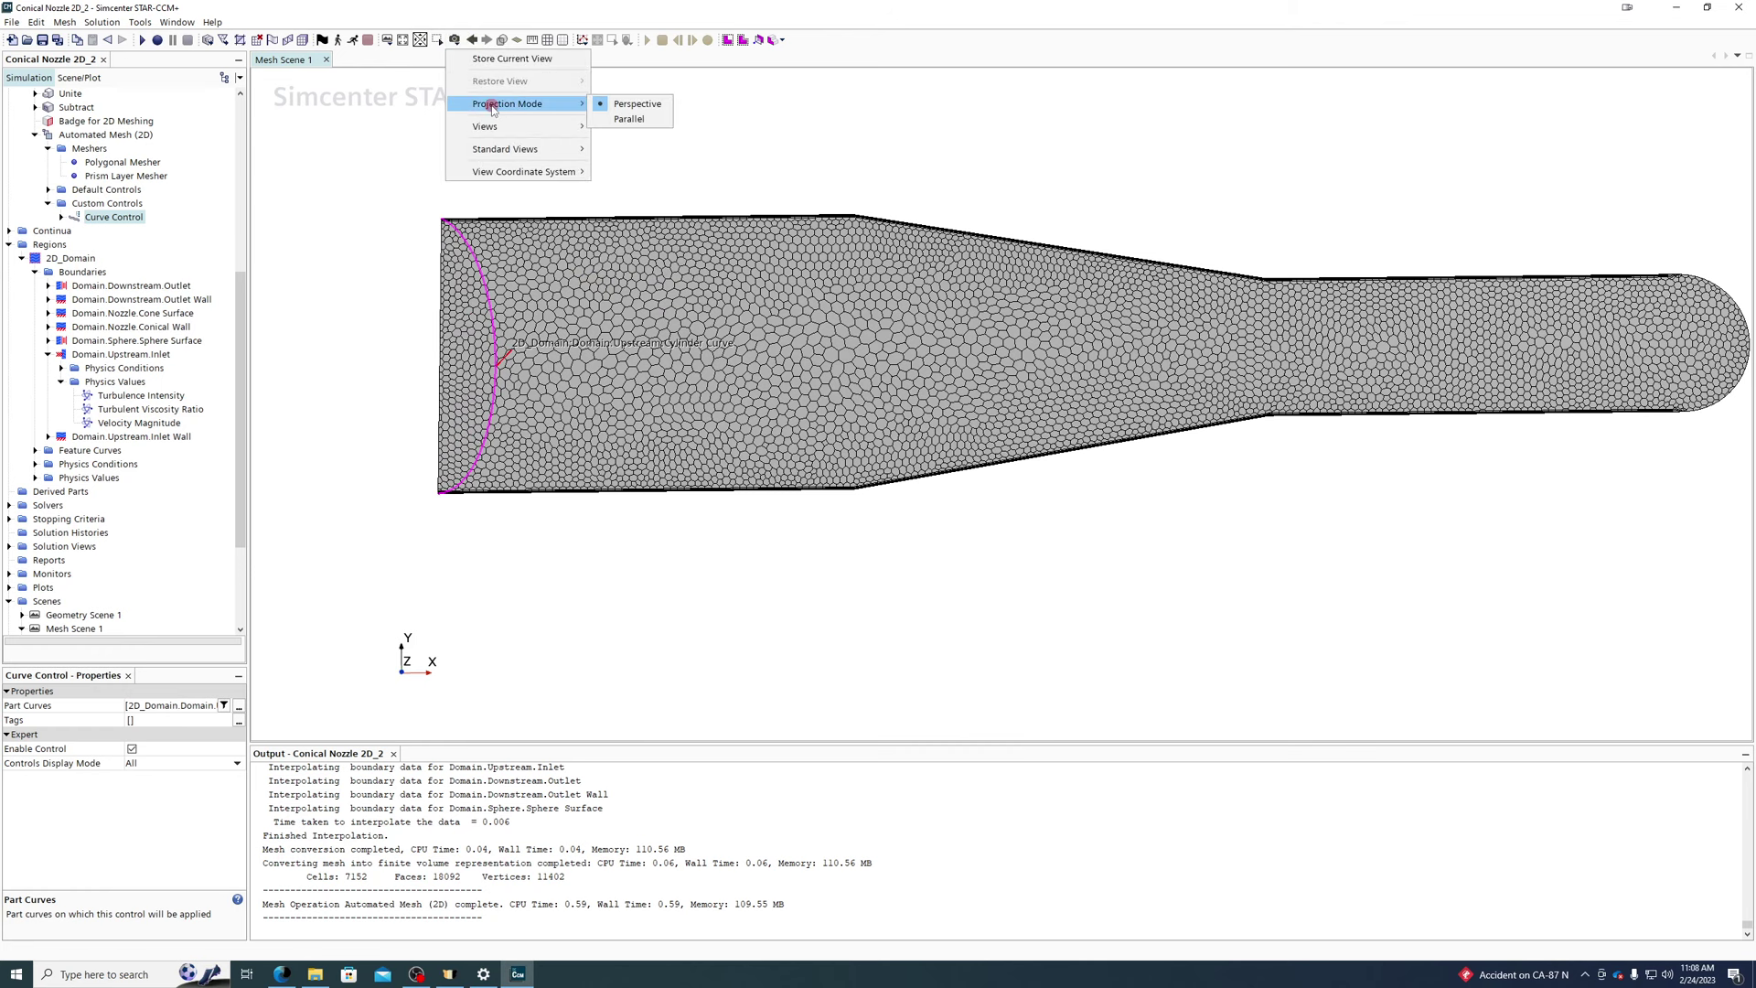
{"action": "left_click", "coordinate": [629, 119]}
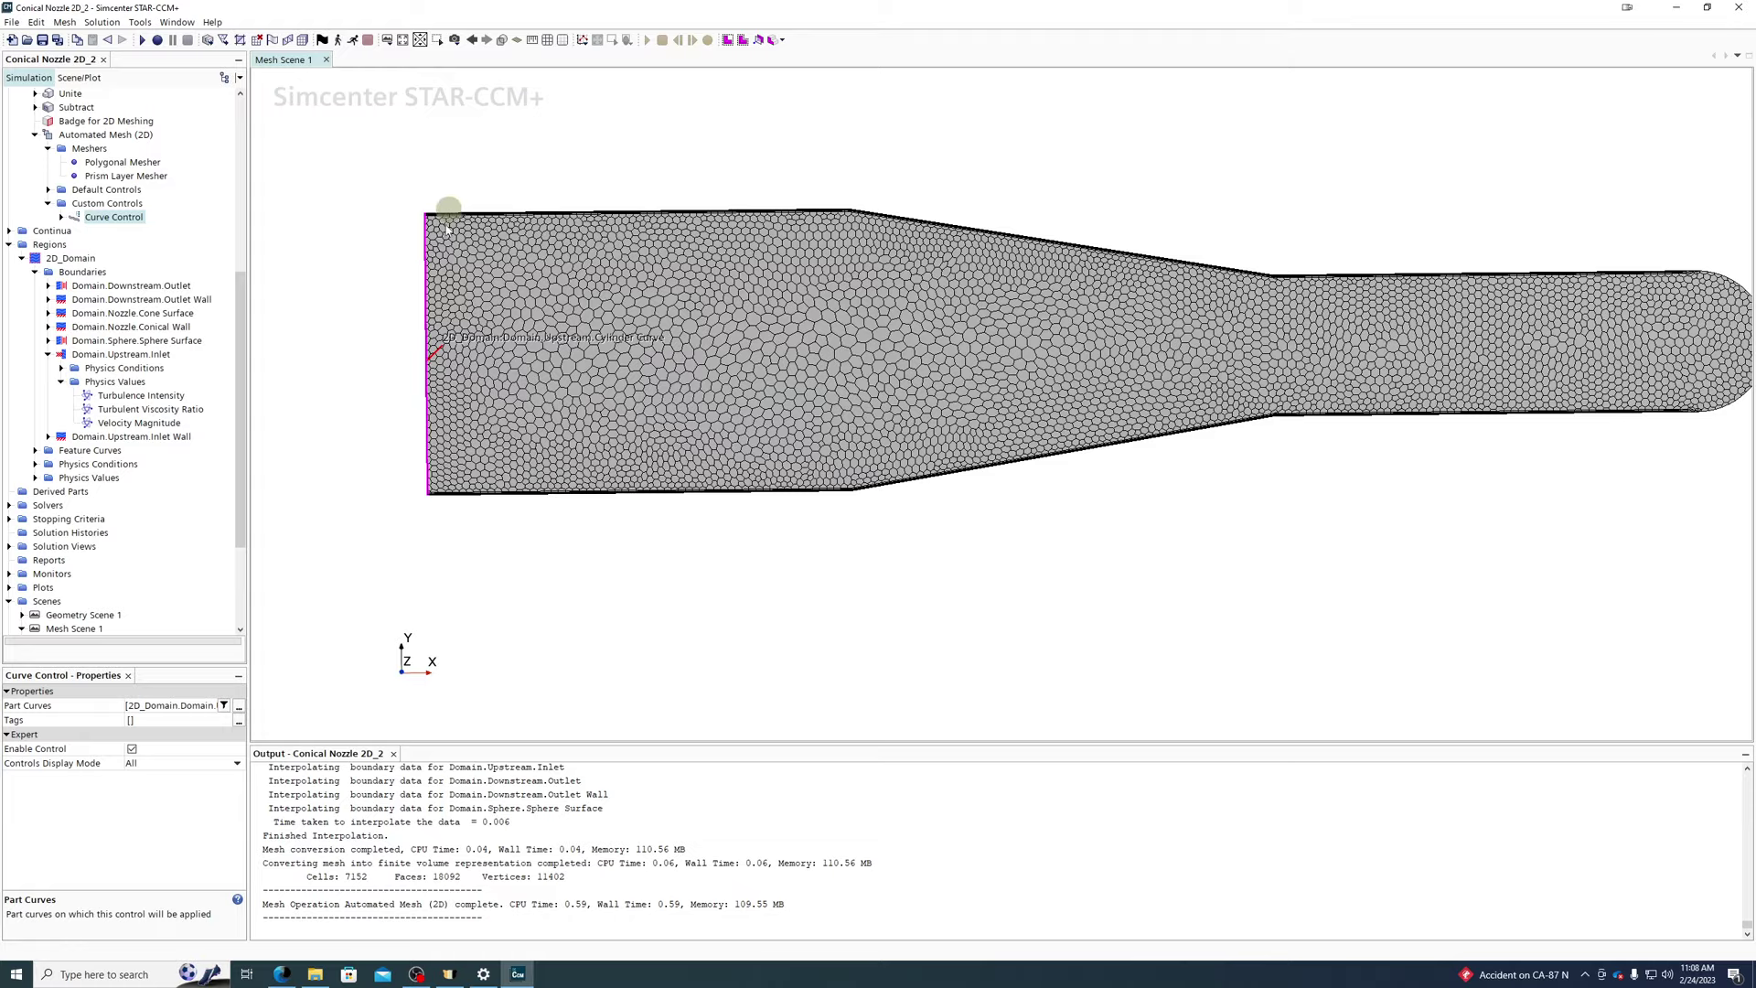
{"action": "scroll", "coordinate": [423, 216], "scroll_direction": "up", "scroll_amount": 5}
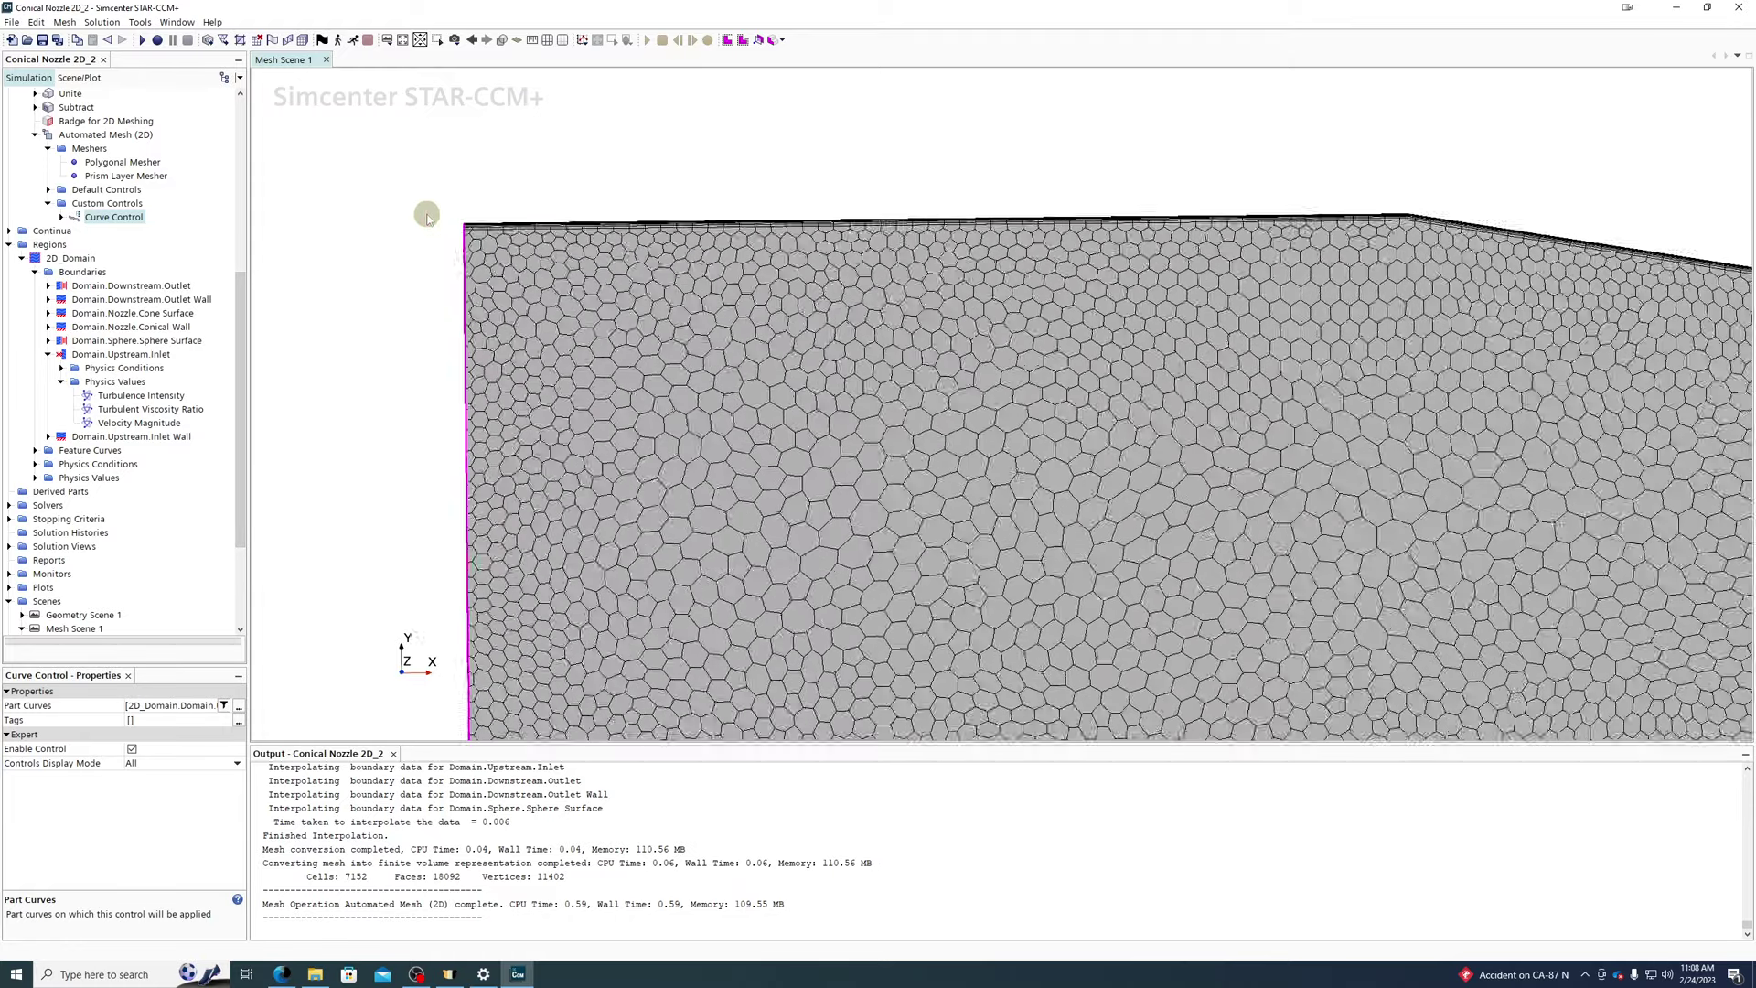
{"action": "scroll", "coordinate": [485, 240], "scroll_direction": "up", "scroll_amount": 3}
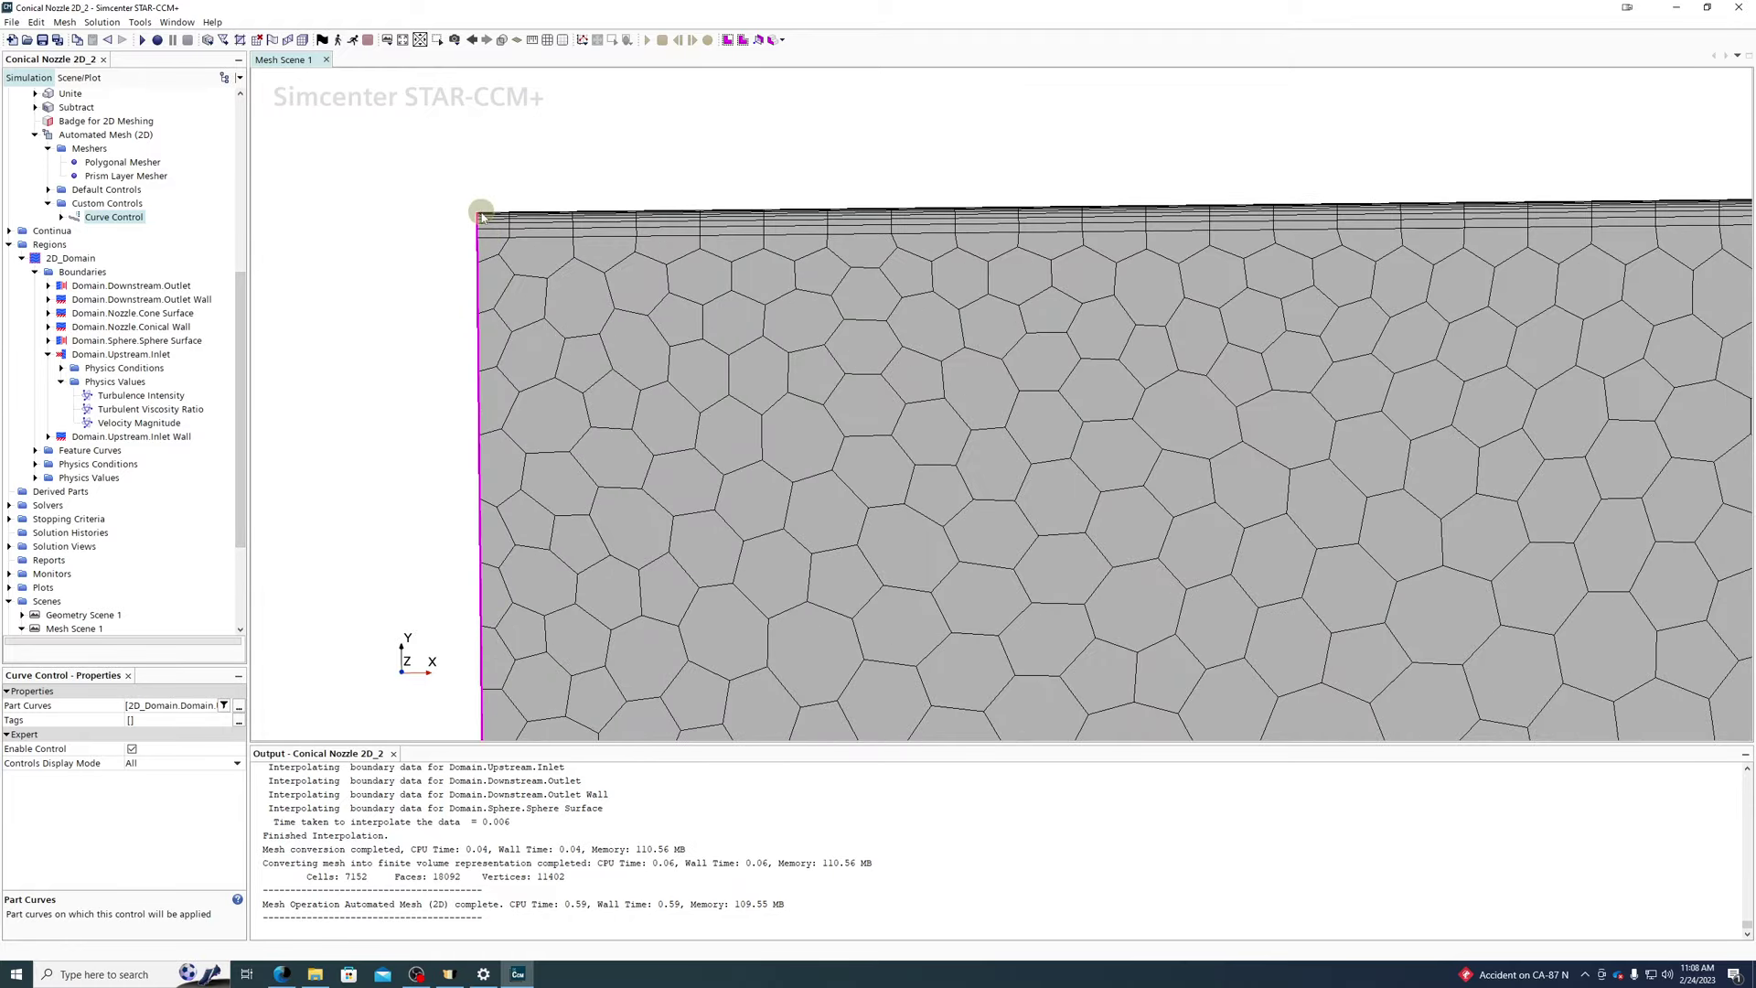
{"action": "scroll", "coordinate": [482, 216], "scroll_direction": "down", "scroll_amount": 6}
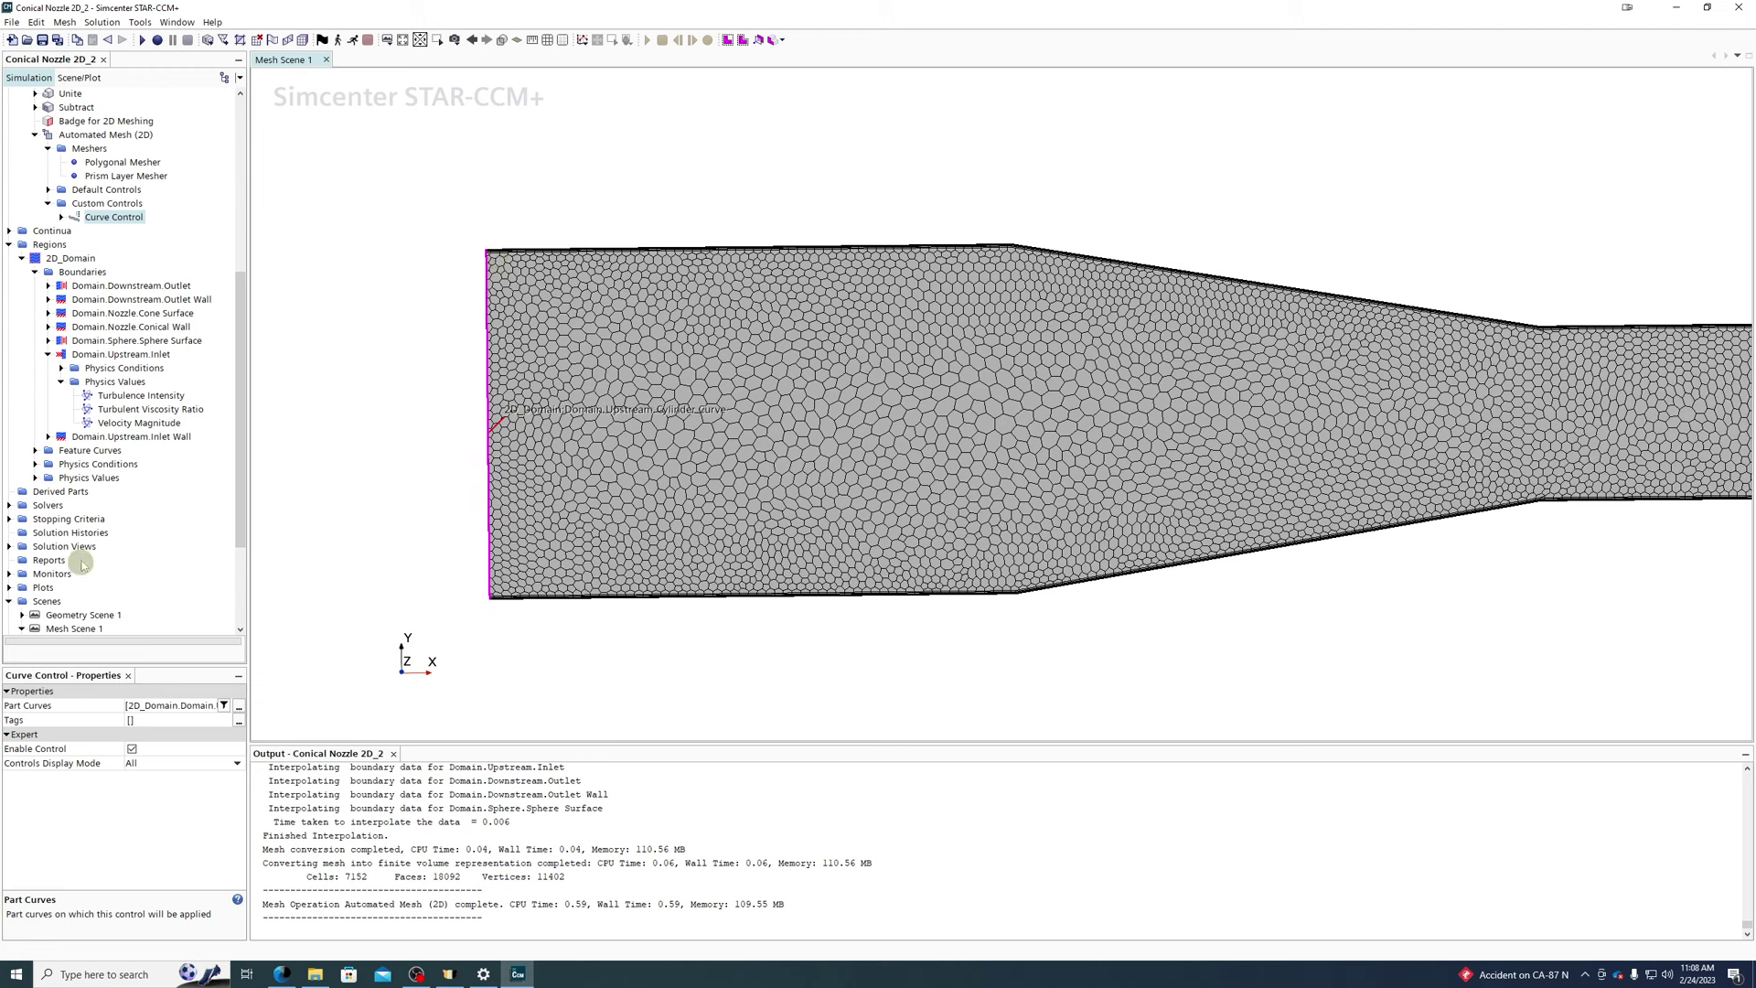
- Add a Surface Control to the Custom Controls of Automated Mesh (2D)
{"action": "scroll", "coordinate": [82, 565], "scroll_direction": "down", "scroll_amount": 4}
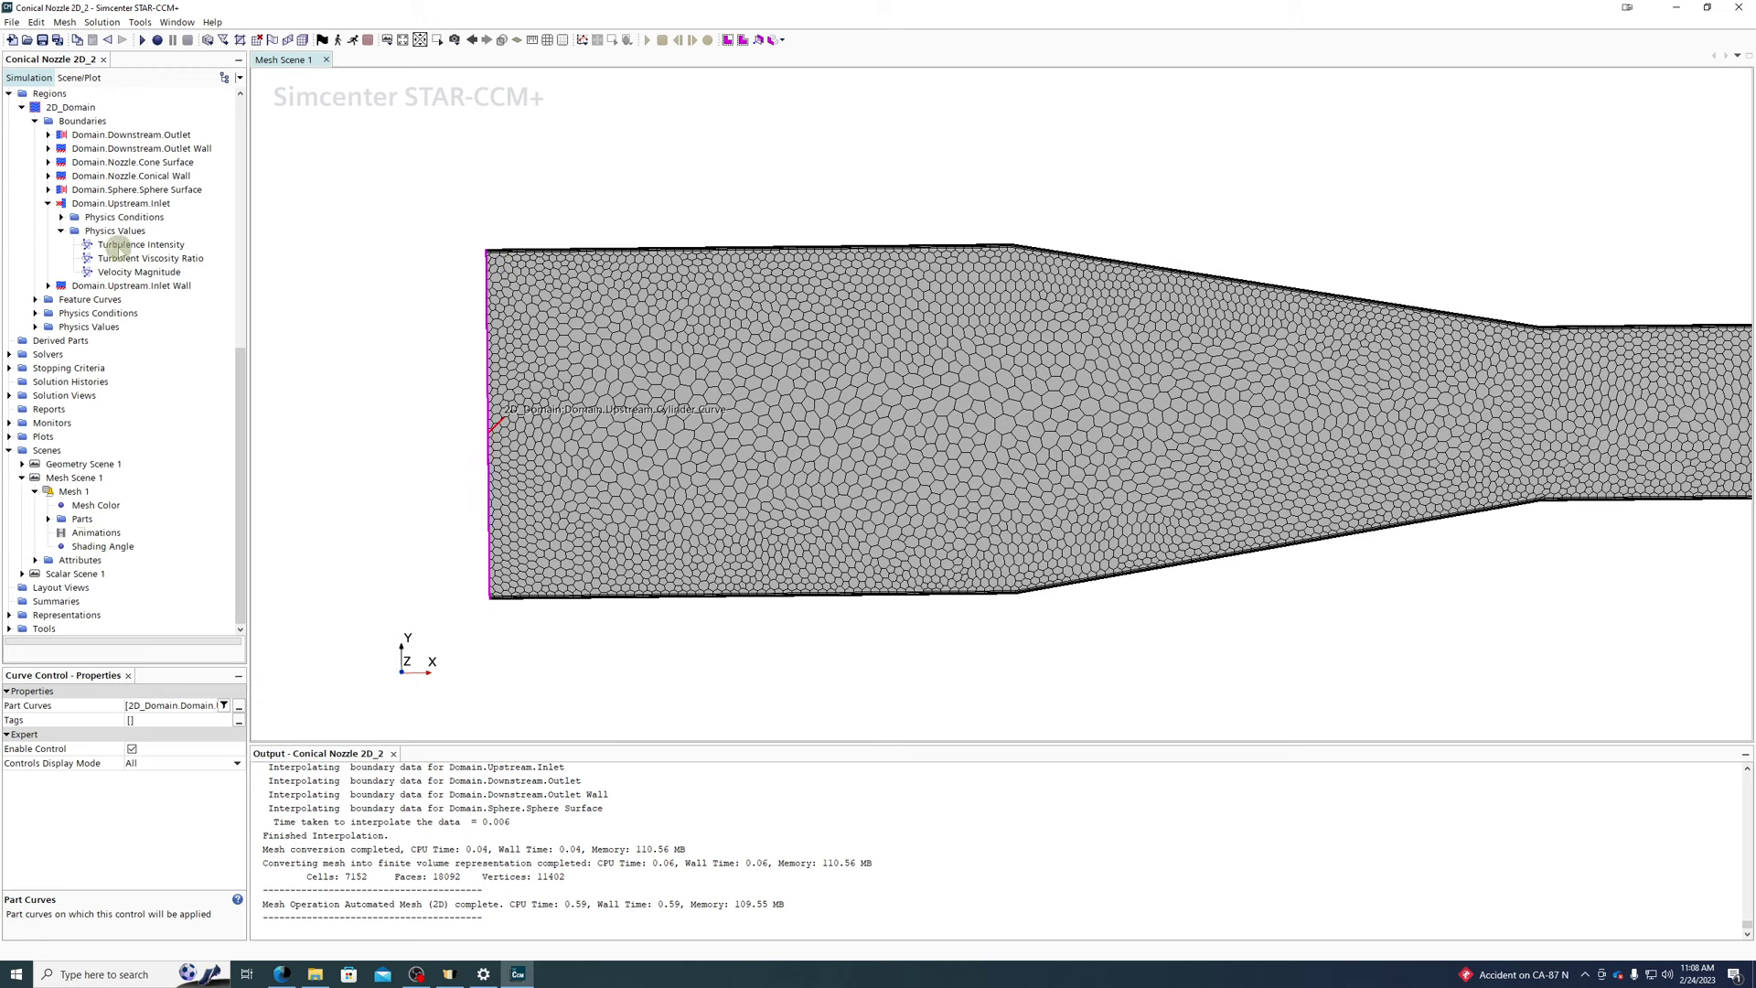
{"action": "scroll", "coordinate": [43, 324], "scroll_direction": "up", "scroll_amount": 5}
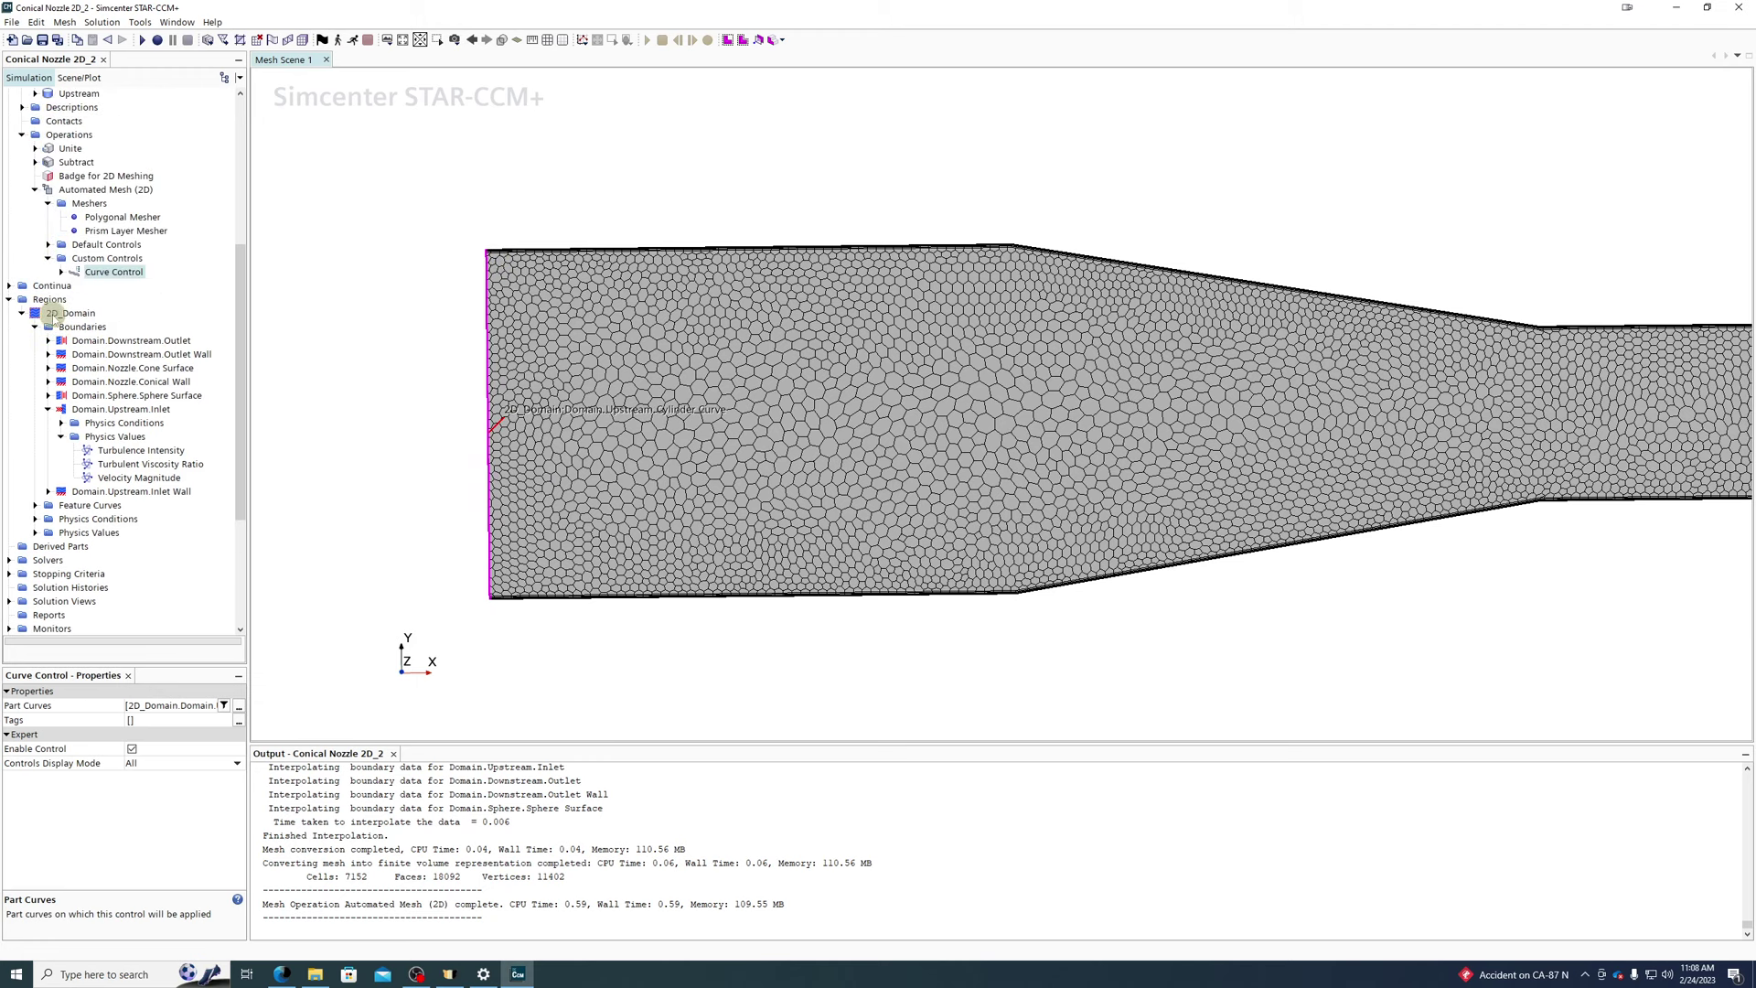
{"action": "left_click", "coordinate": [100, 258]}
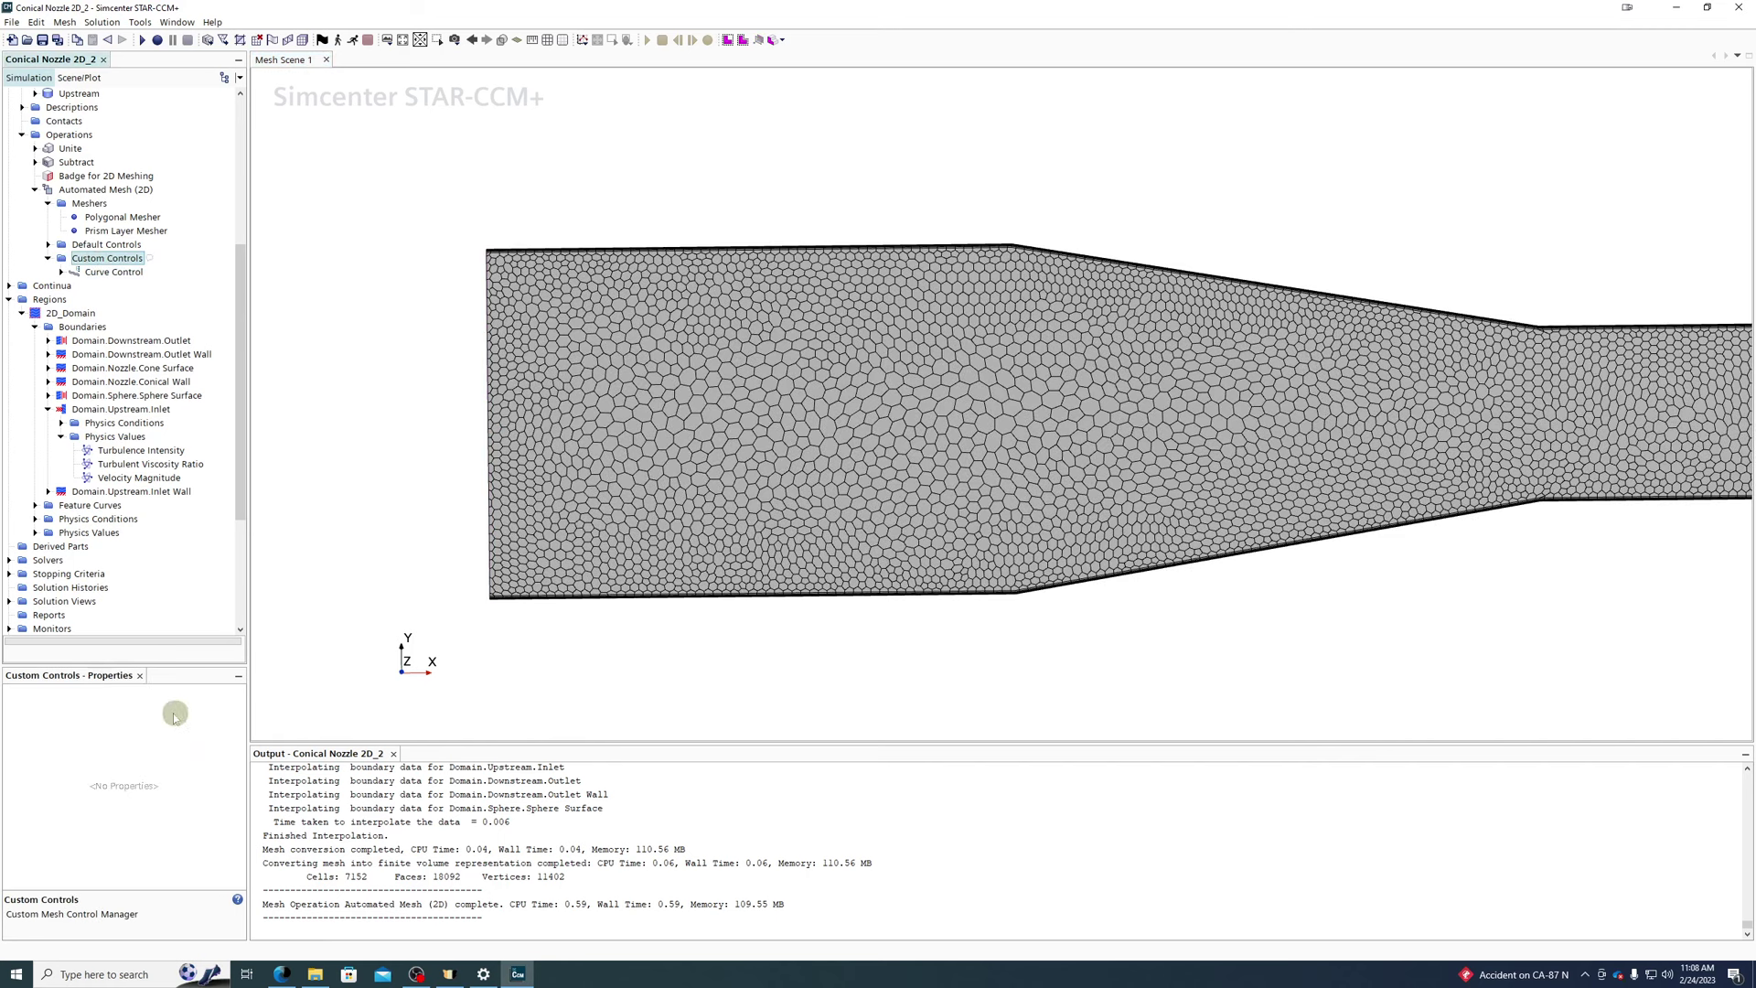
{"action": "right_click", "coordinate": [95, 259]}
{"action": "mouse_move", "coordinate": [170, 271]}
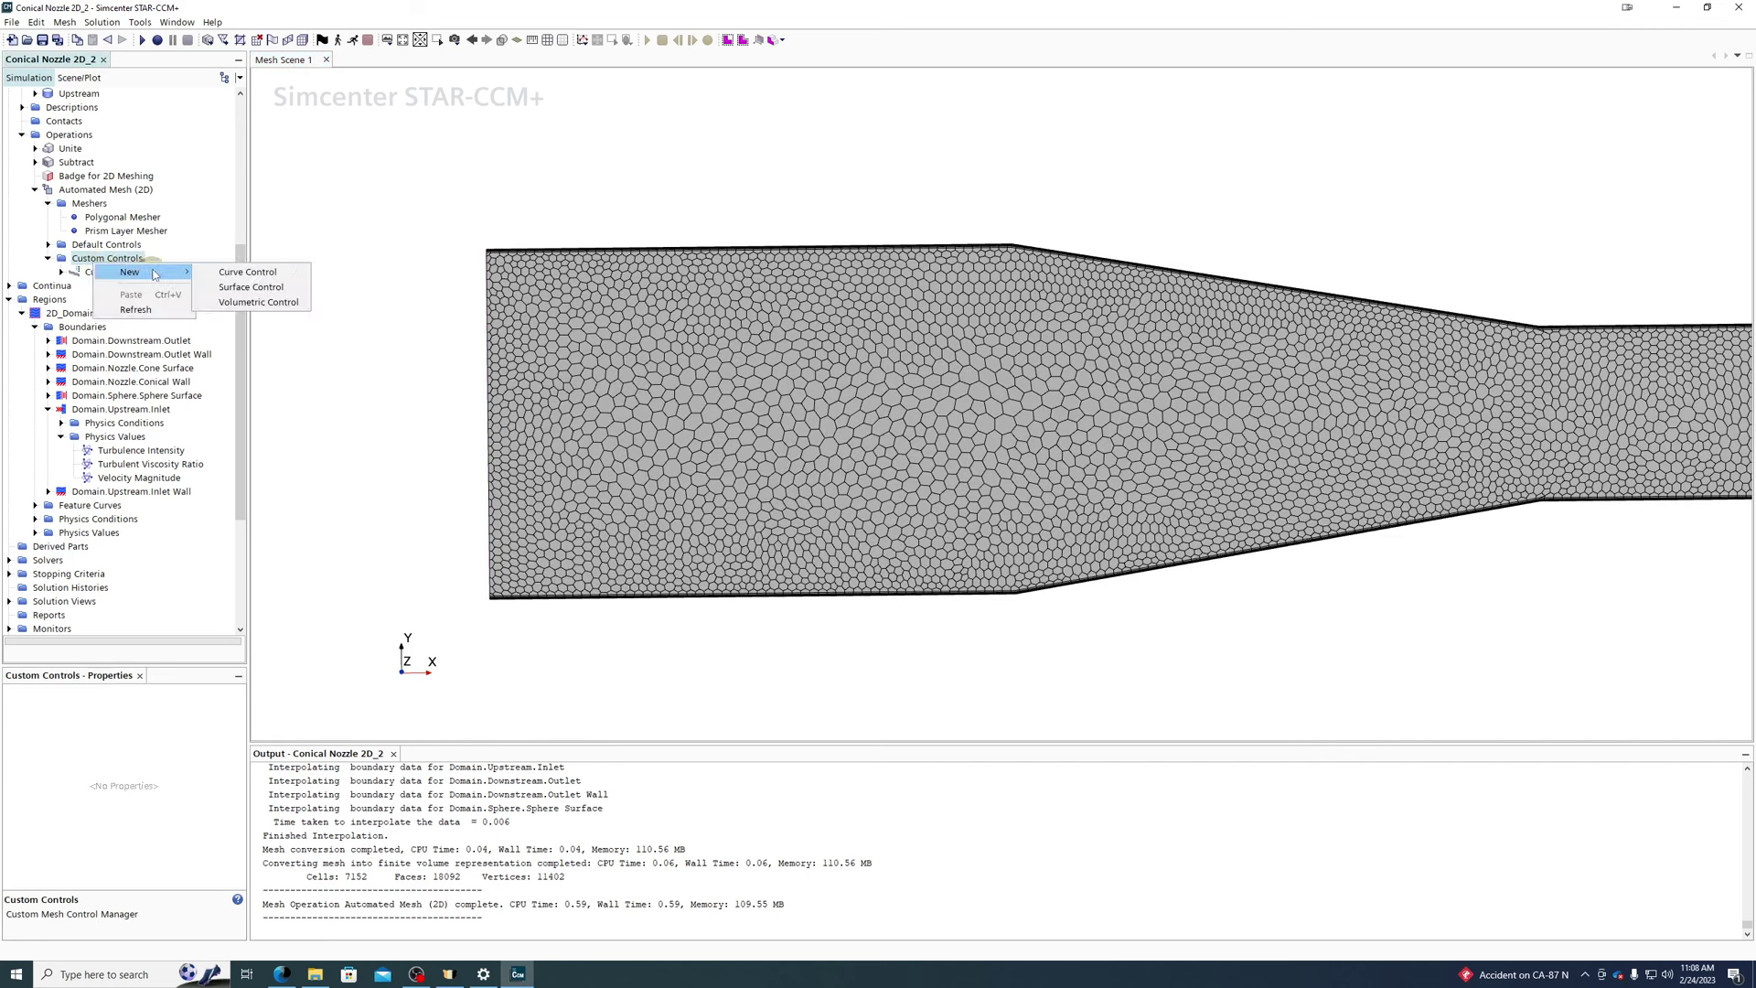
{"action": "left_click", "coordinate": [240, 288]}
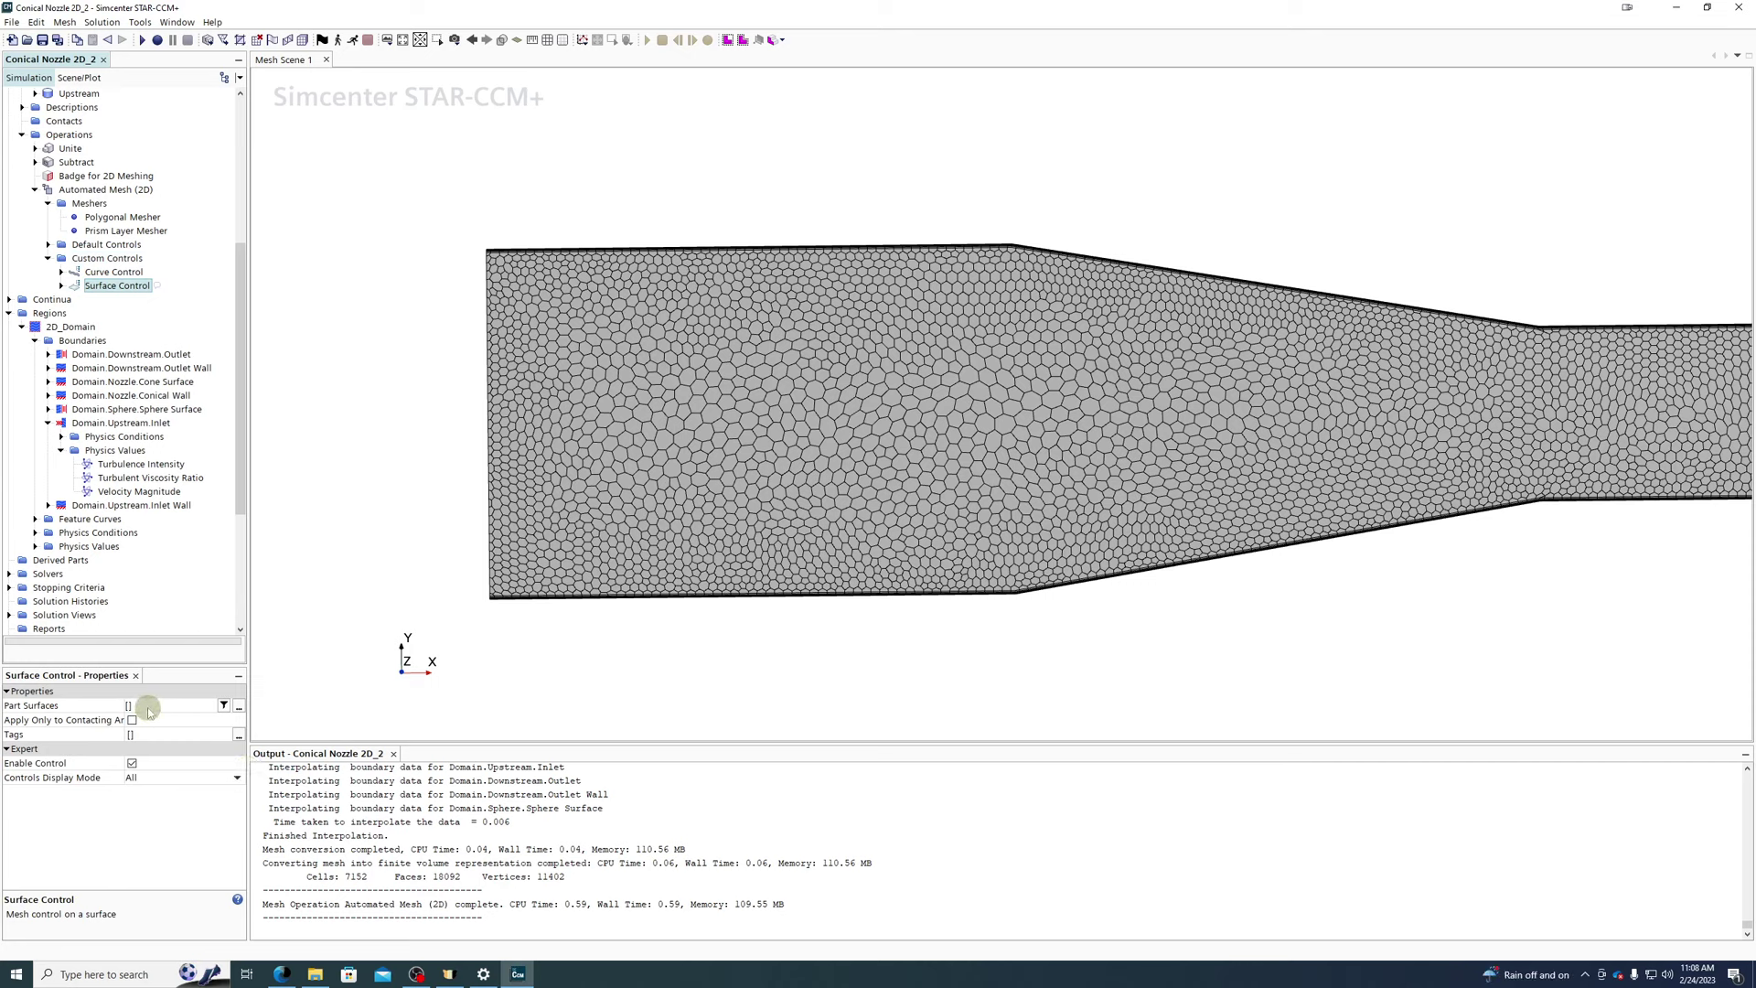
- Assign the Upstream part's Inlet surface to the Surface Control and highlight it in the mesh scene
{"action": "left_click", "coordinate": [149, 709]}
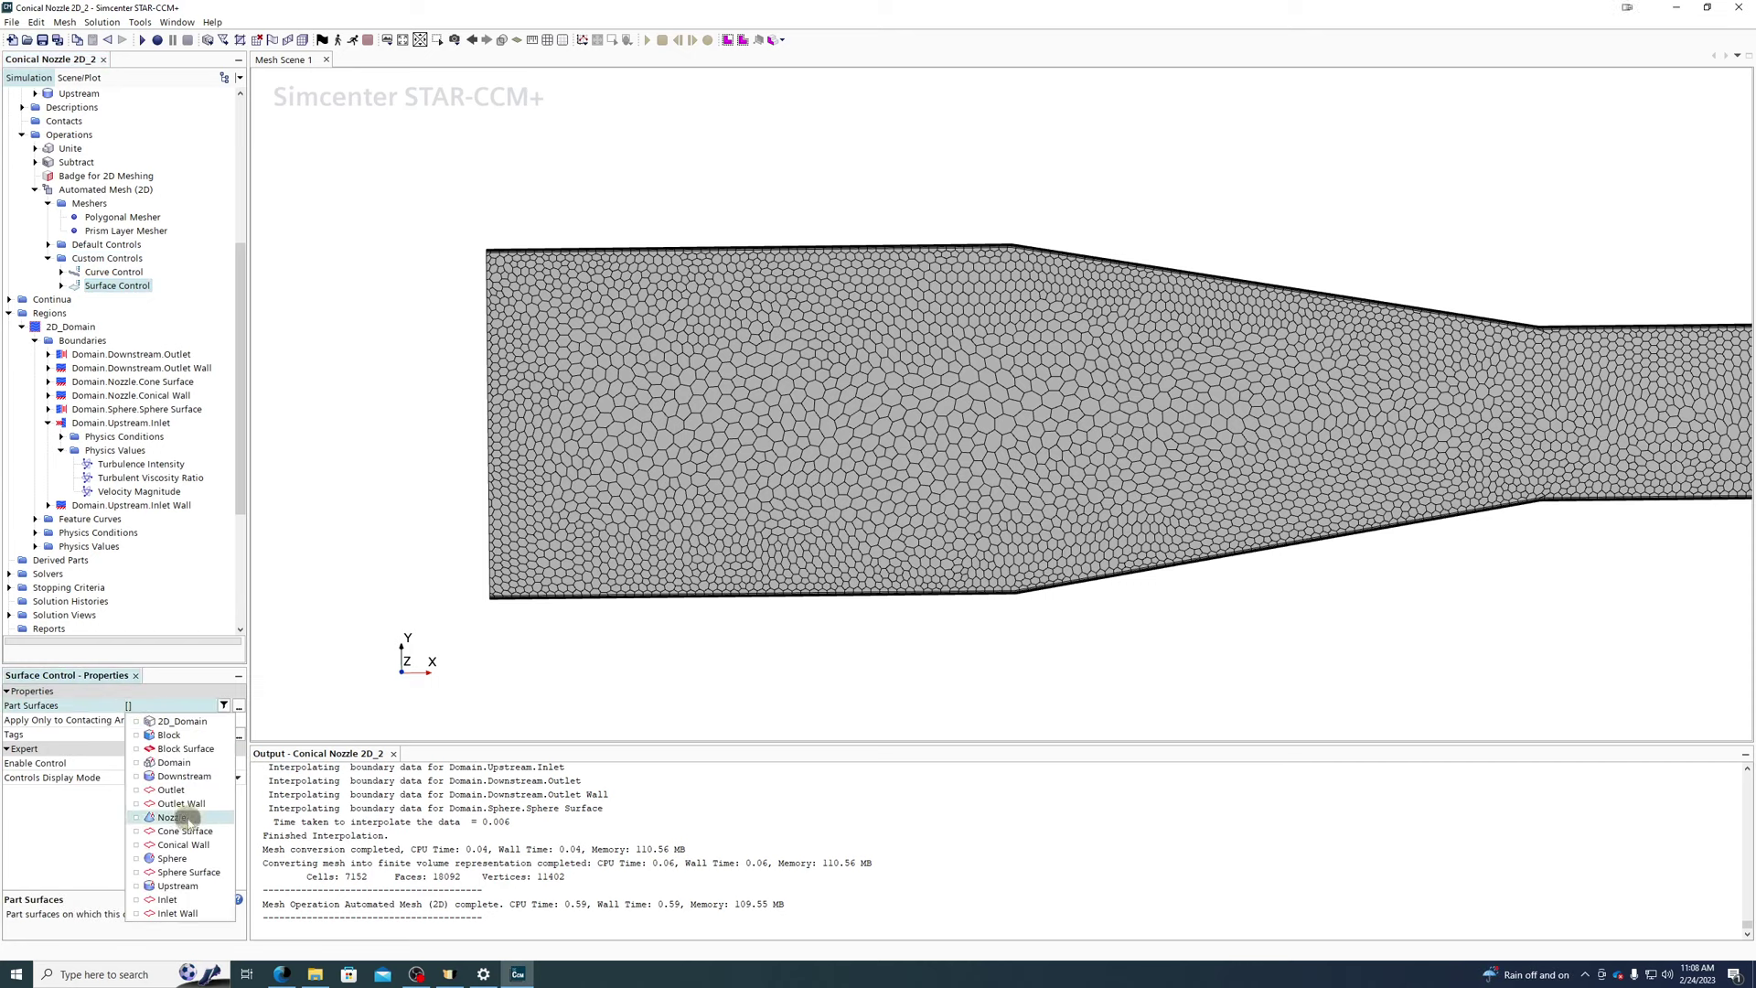
{"action": "left_click", "coordinate": [174, 900]}
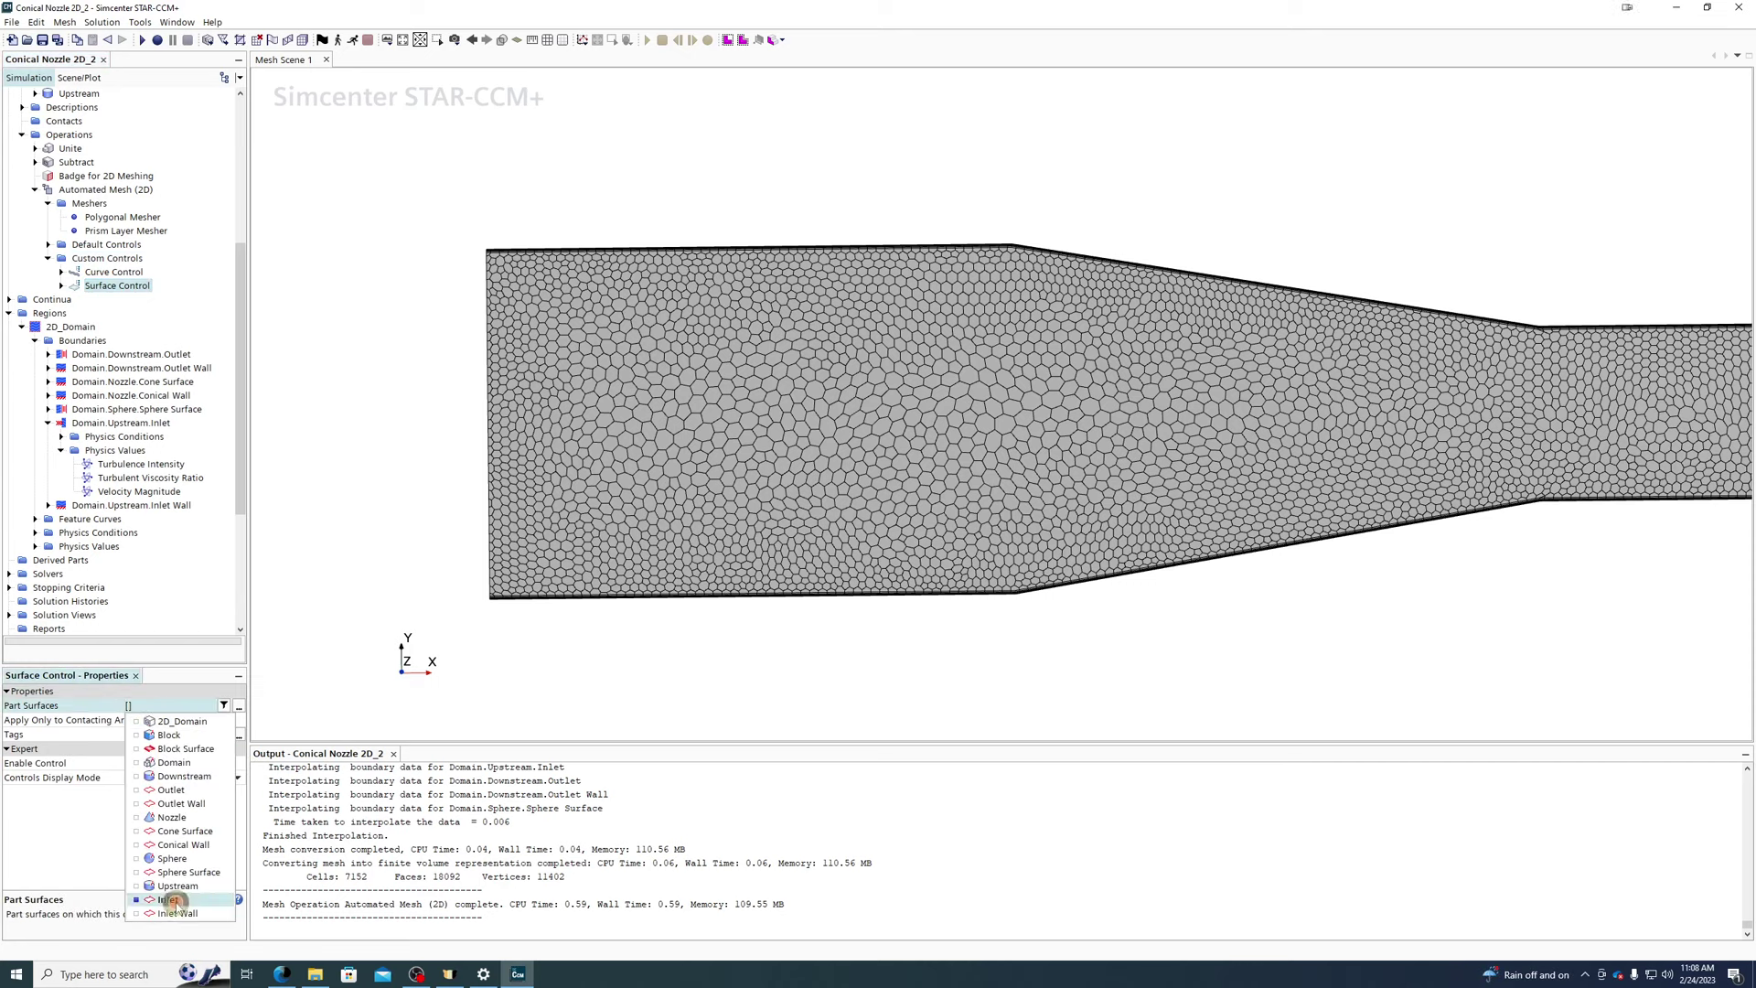
{"action": "left_click", "coordinate": [333, 524]}
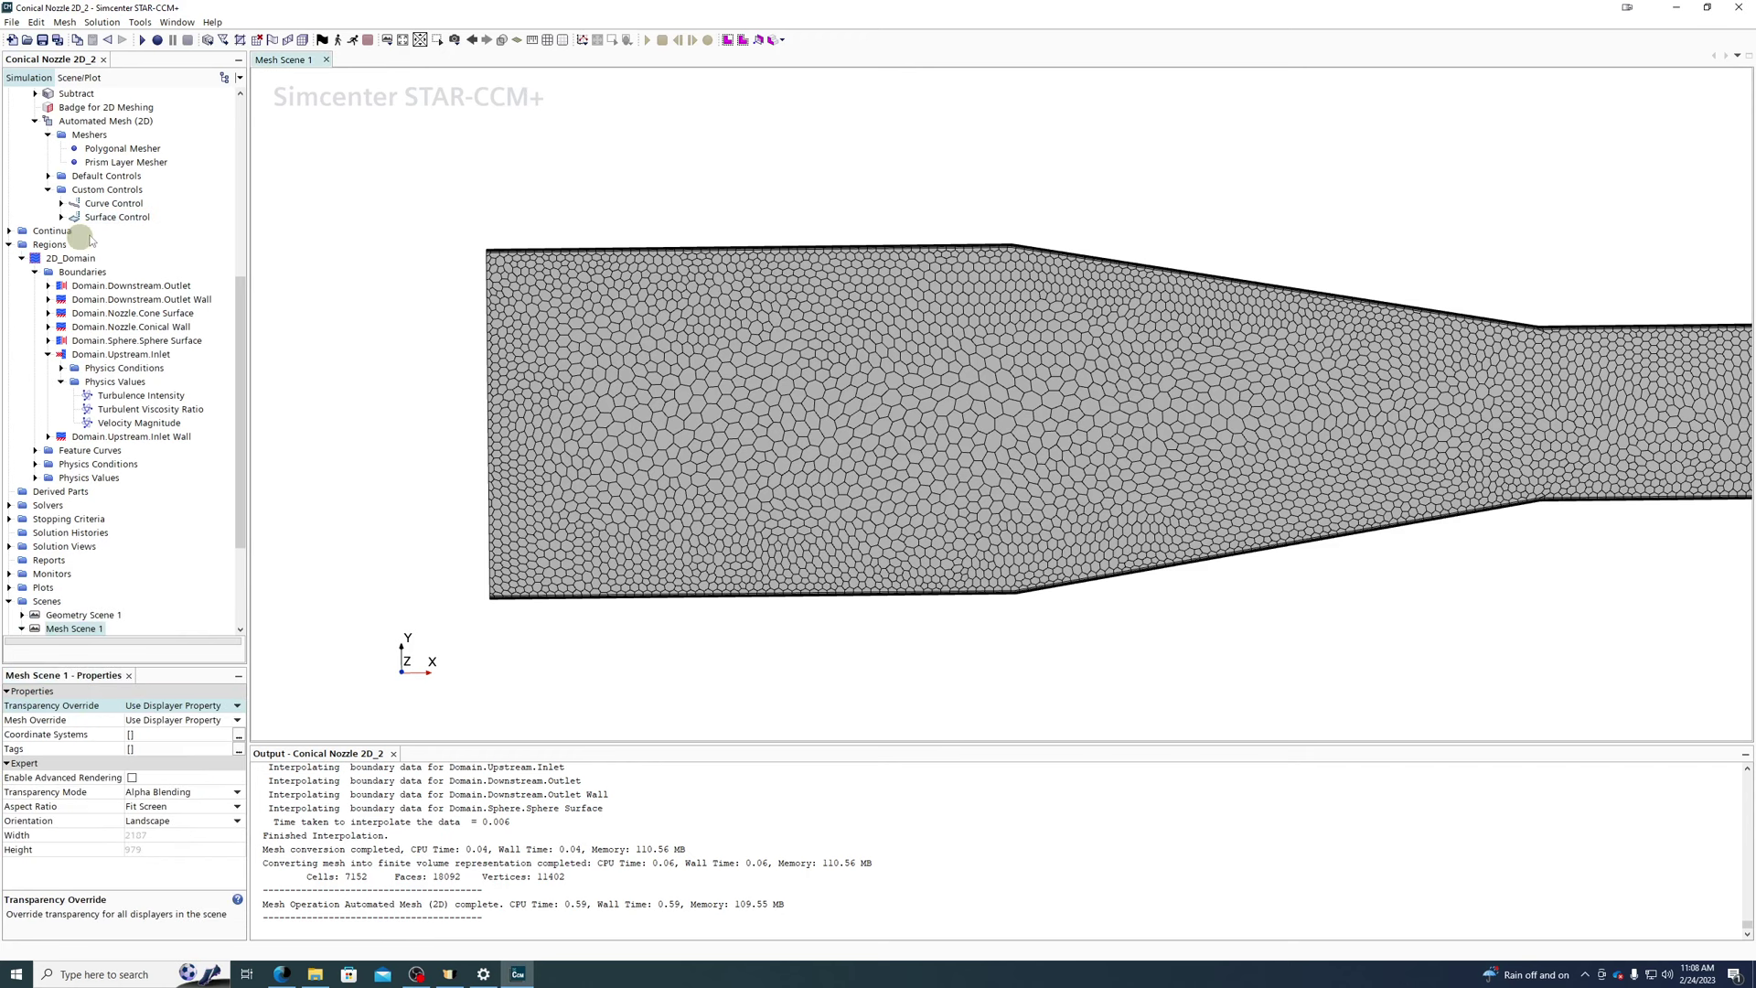
{"action": "left_click", "coordinate": [115, 217]}
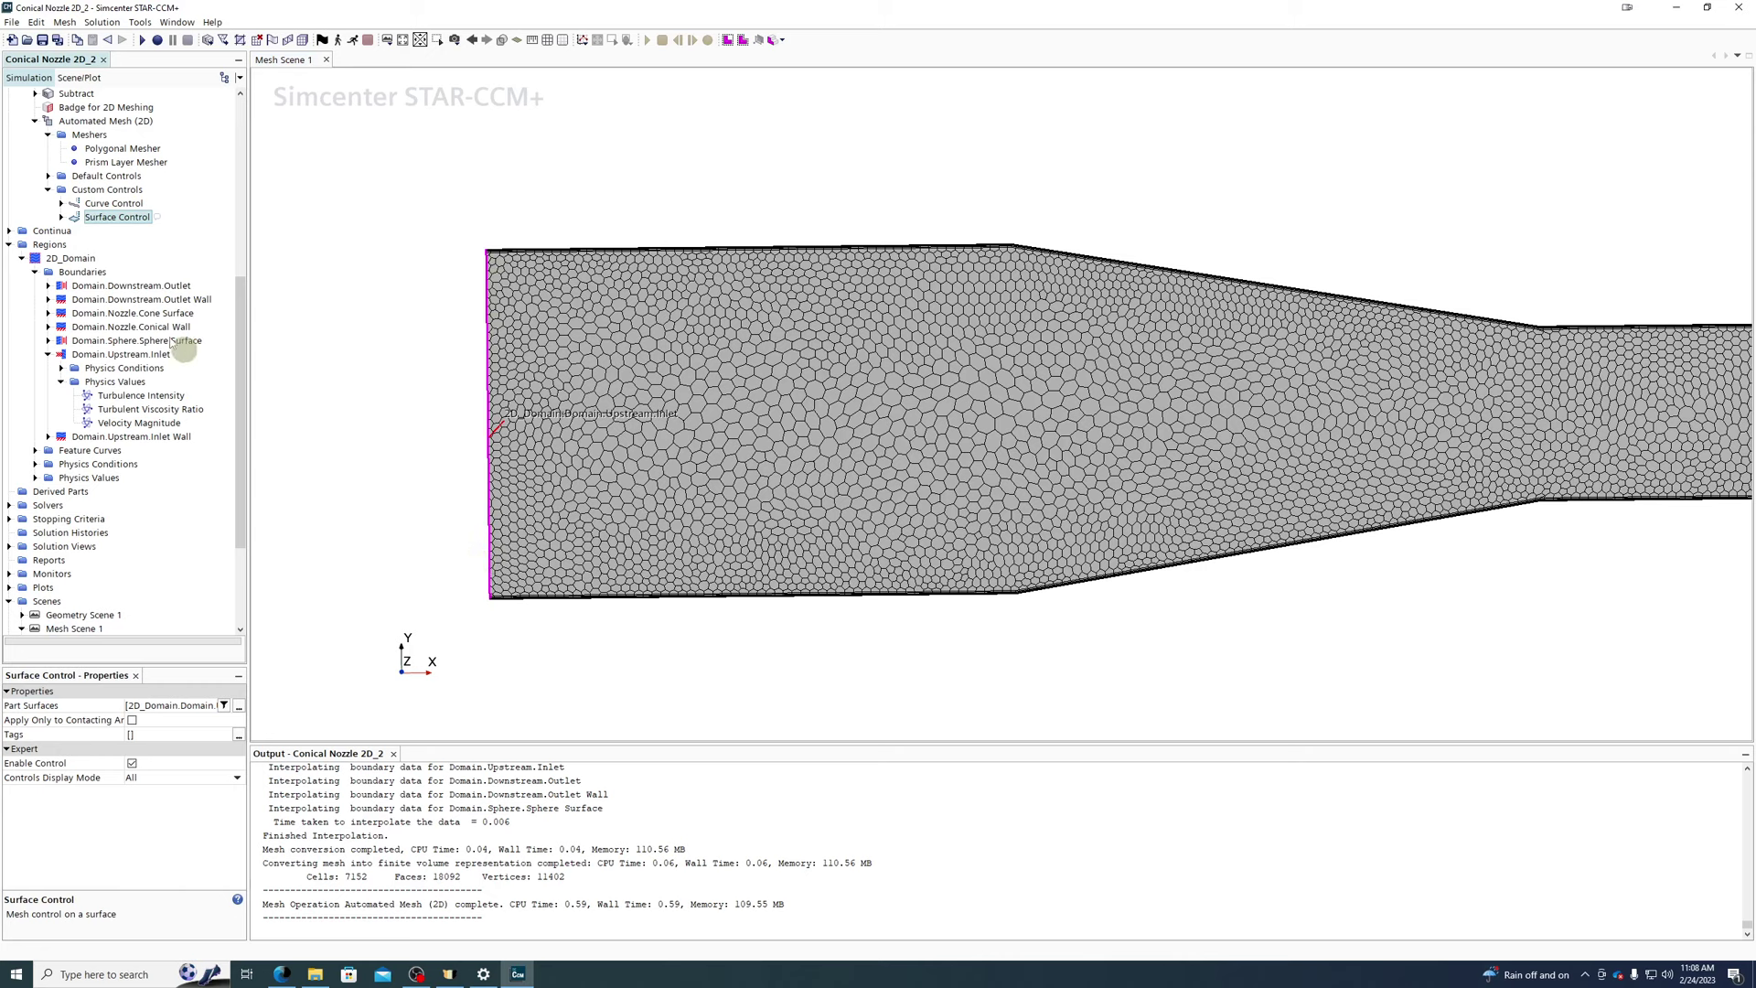
- Add a Volumetric Control to the Custom Controls, assign the Upstream part to it, and highlight that part in the scene
{"action": "right_click", "coordinate": [96, 191]}
{"action": "mouse_move", "coordinate": [170, 202]}
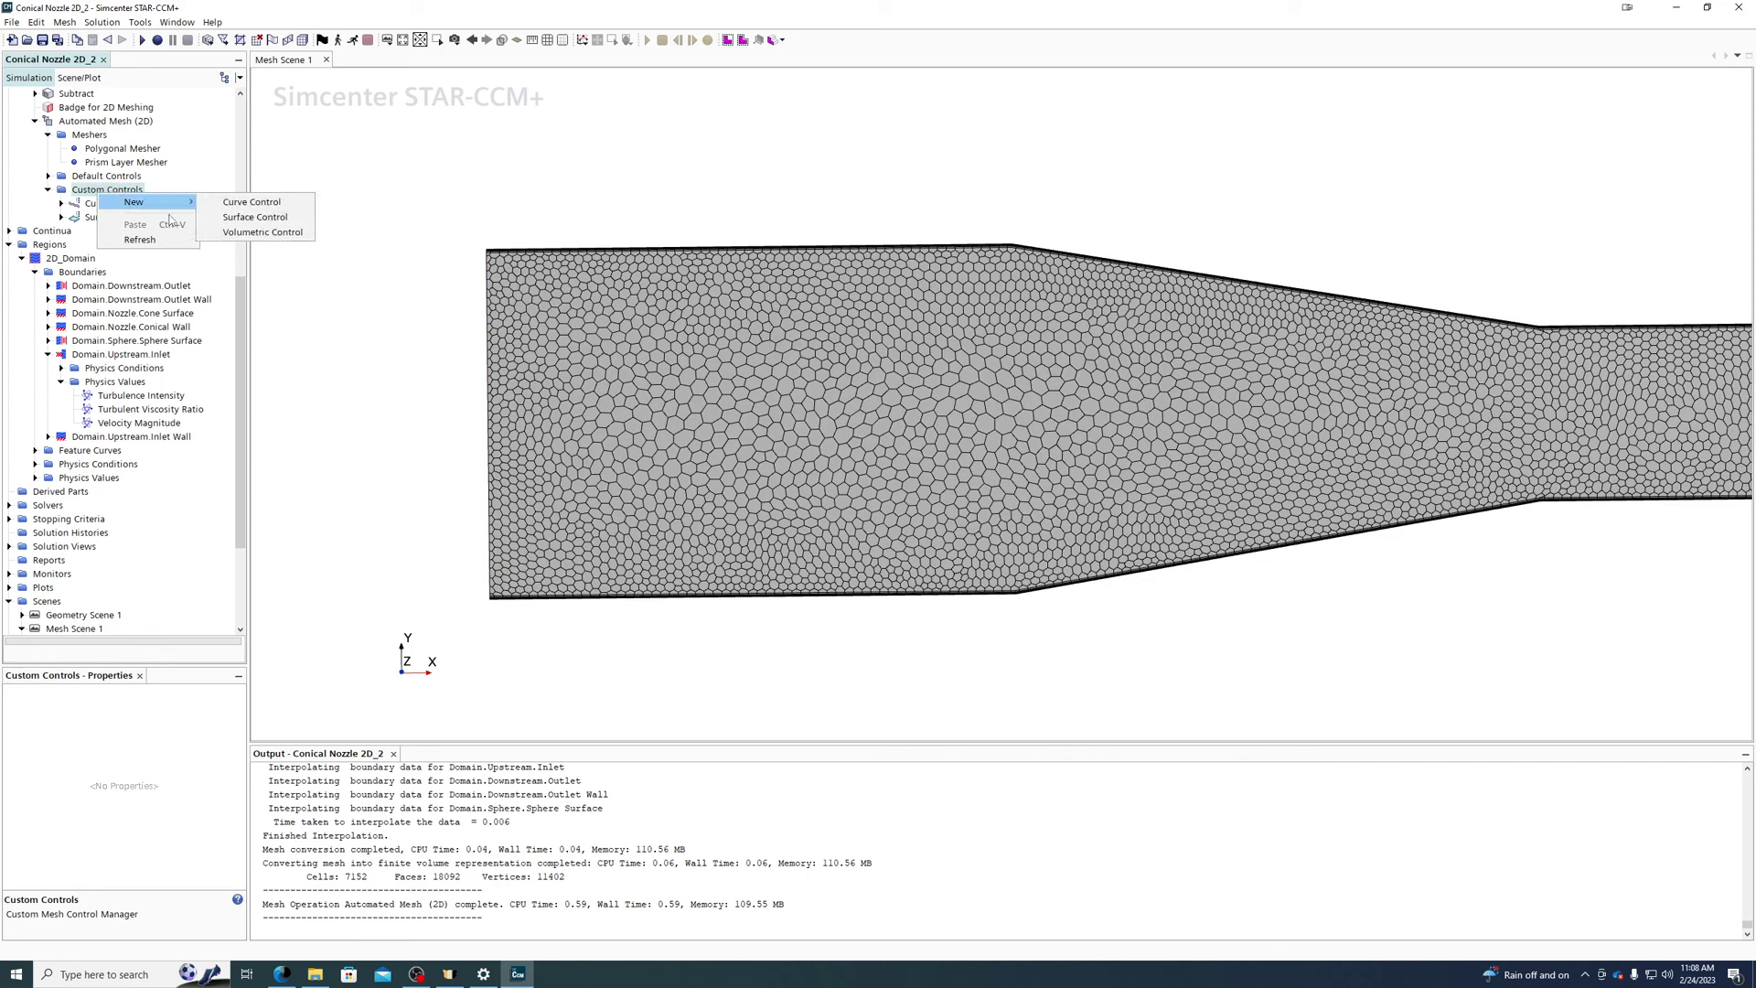
{"action": "left_click", "coordinate": [239, 232]}
{"action": "left_click", "coordinate": [134, 749]}
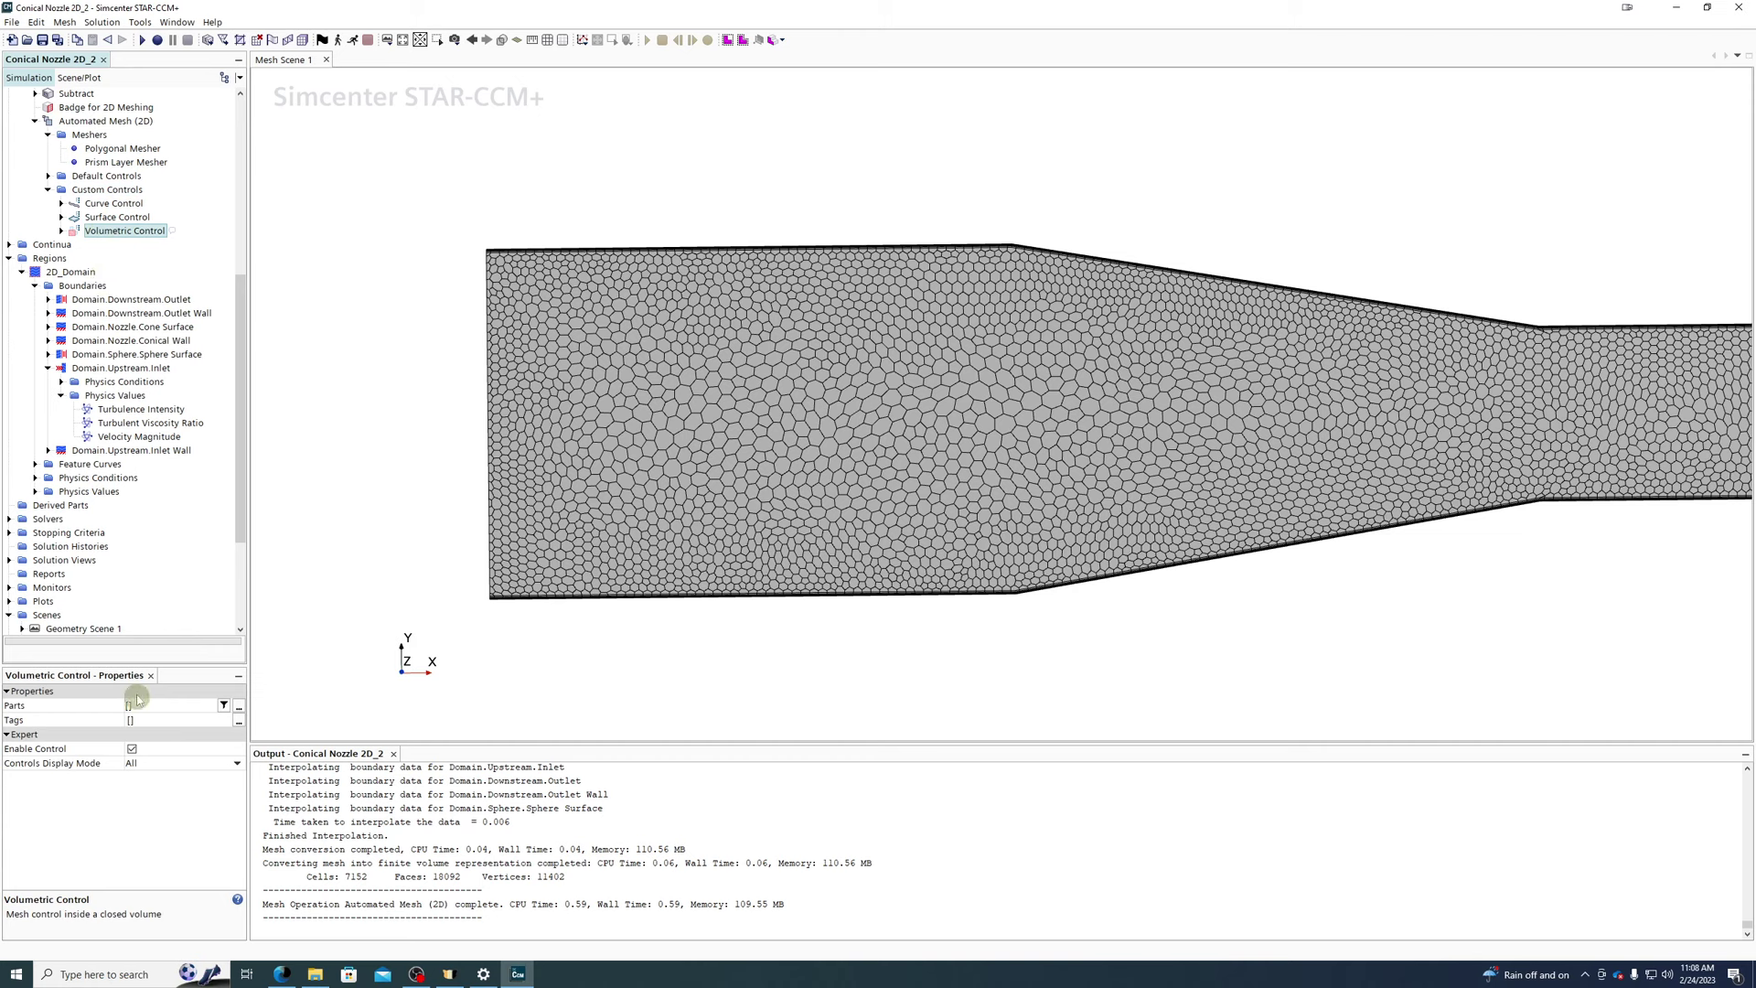
{"action": "left_click", "coordinate": [139, 706]}
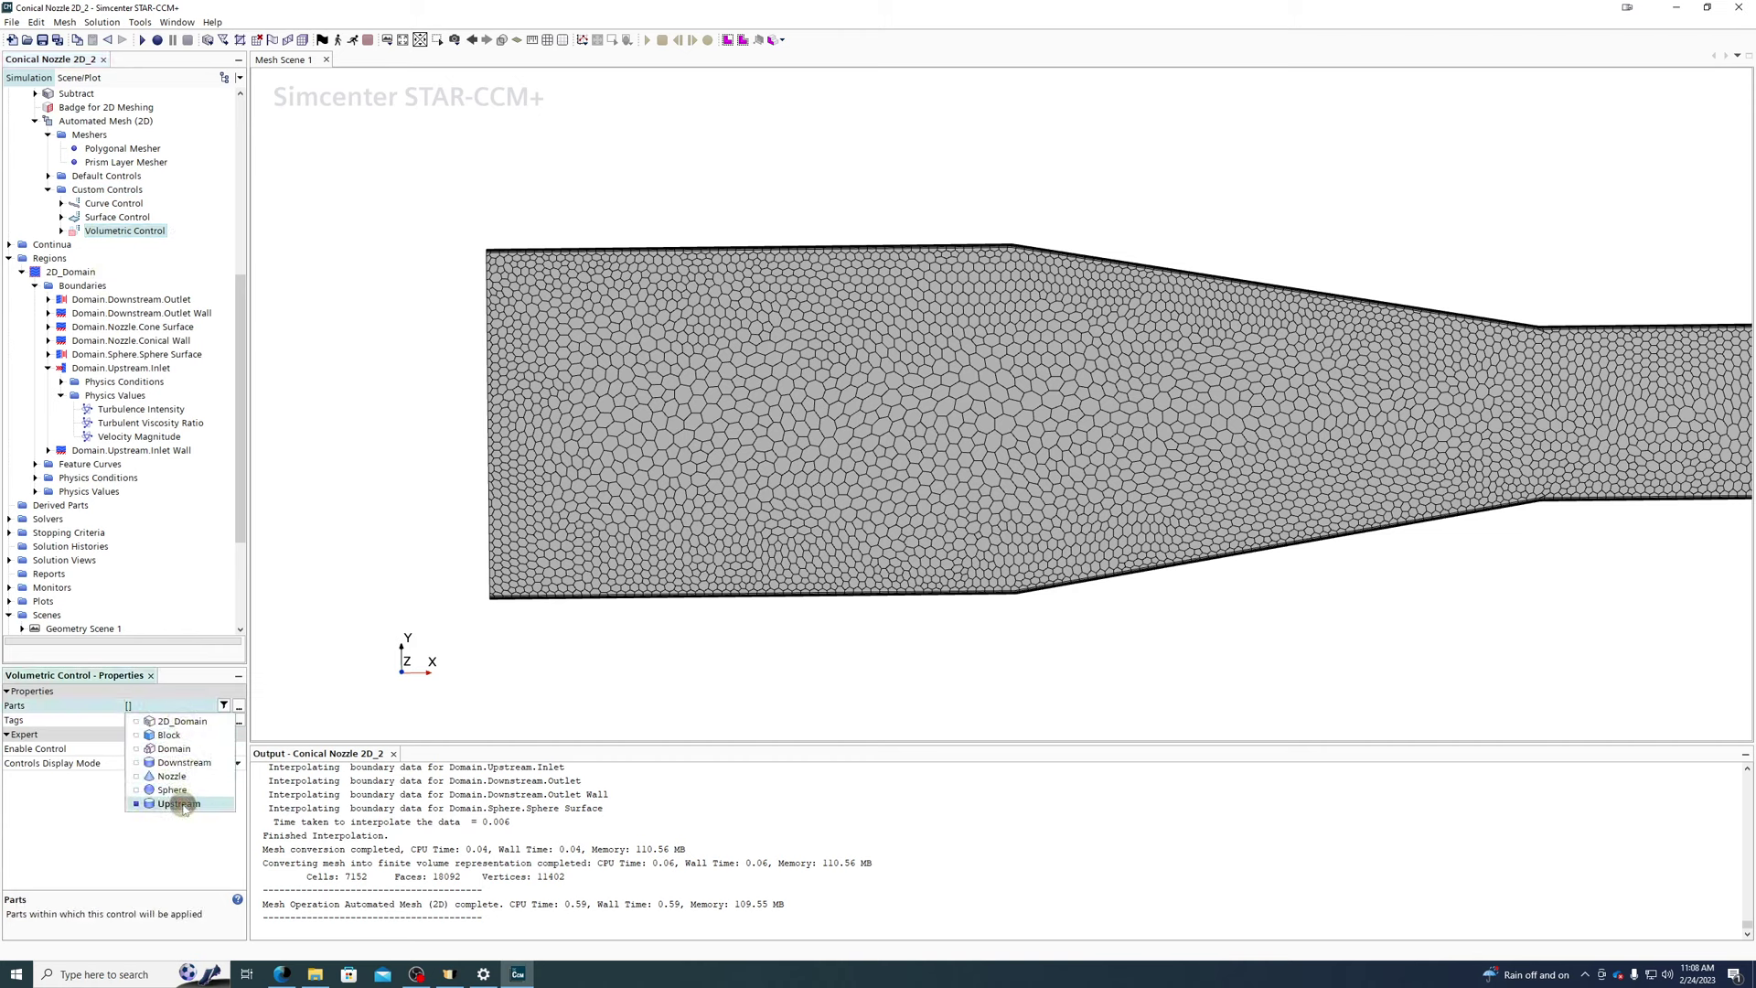
{"action": "left_click", "coordinate": [108, 231]}
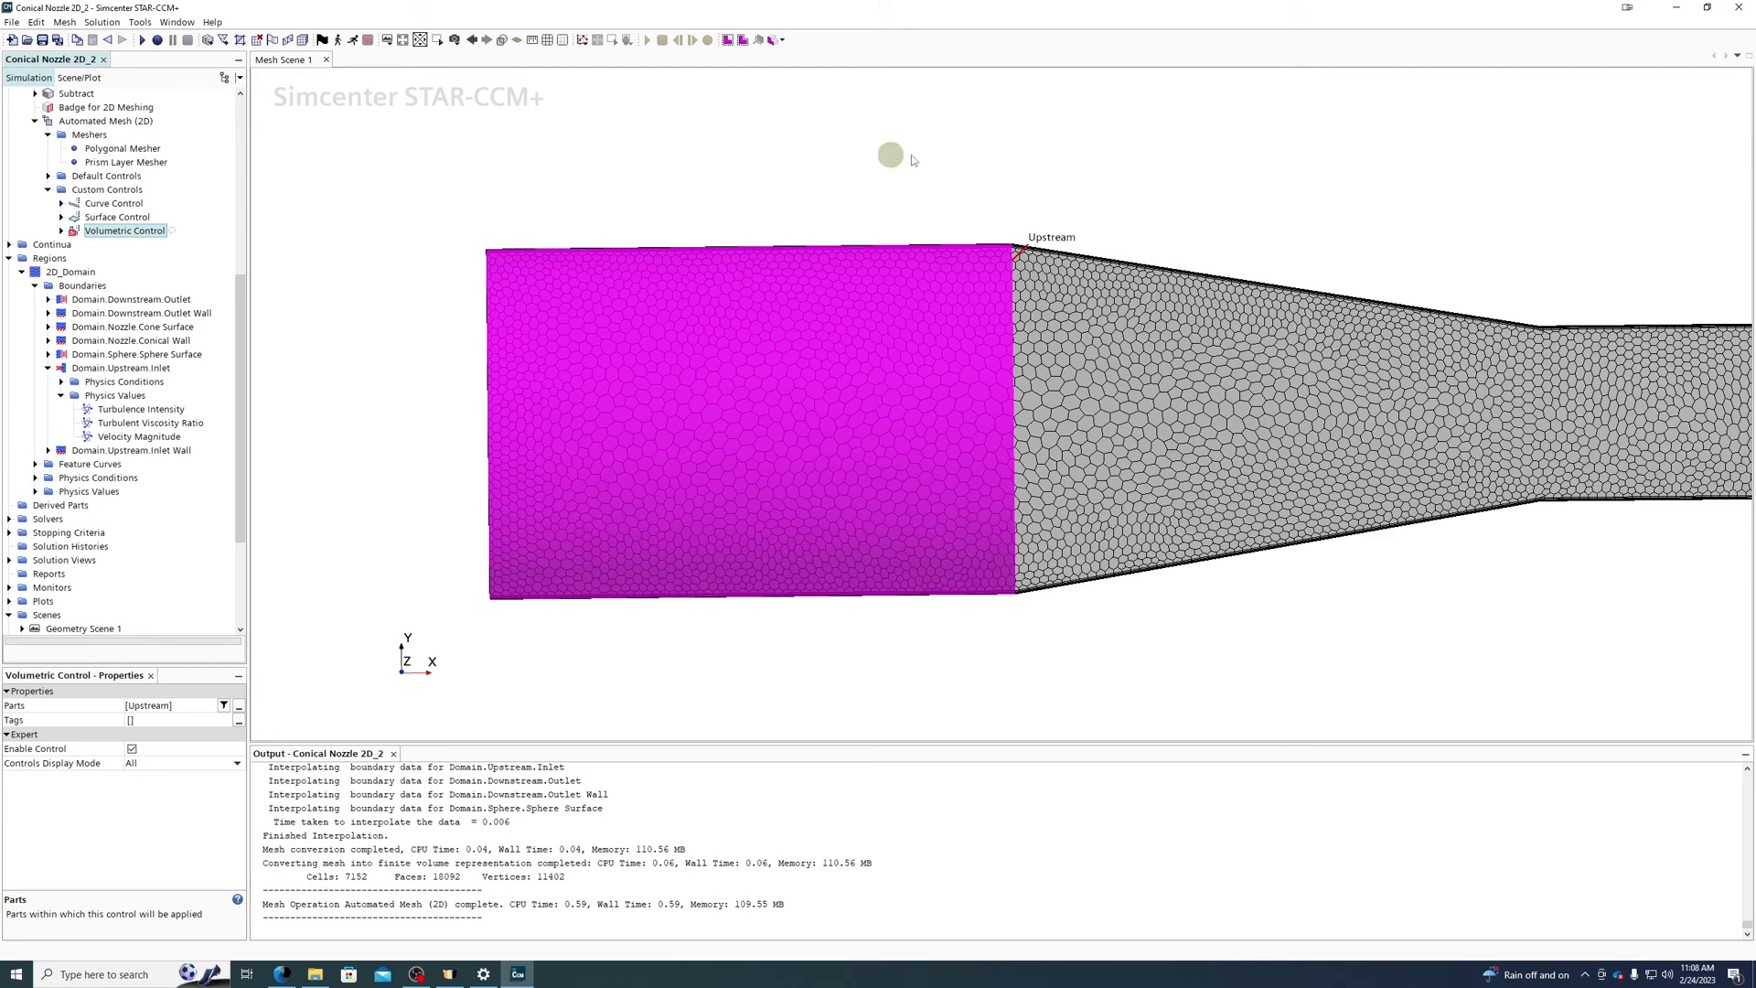
- Examine the Curve Control's Target Surface Size and Minimum Surface Size controls alongside the mesh at the upper inlet corner
{"action": "left_click", "coordinate": [99, 203]}
{"action": "left_click", "coordinate": [62, 203]}
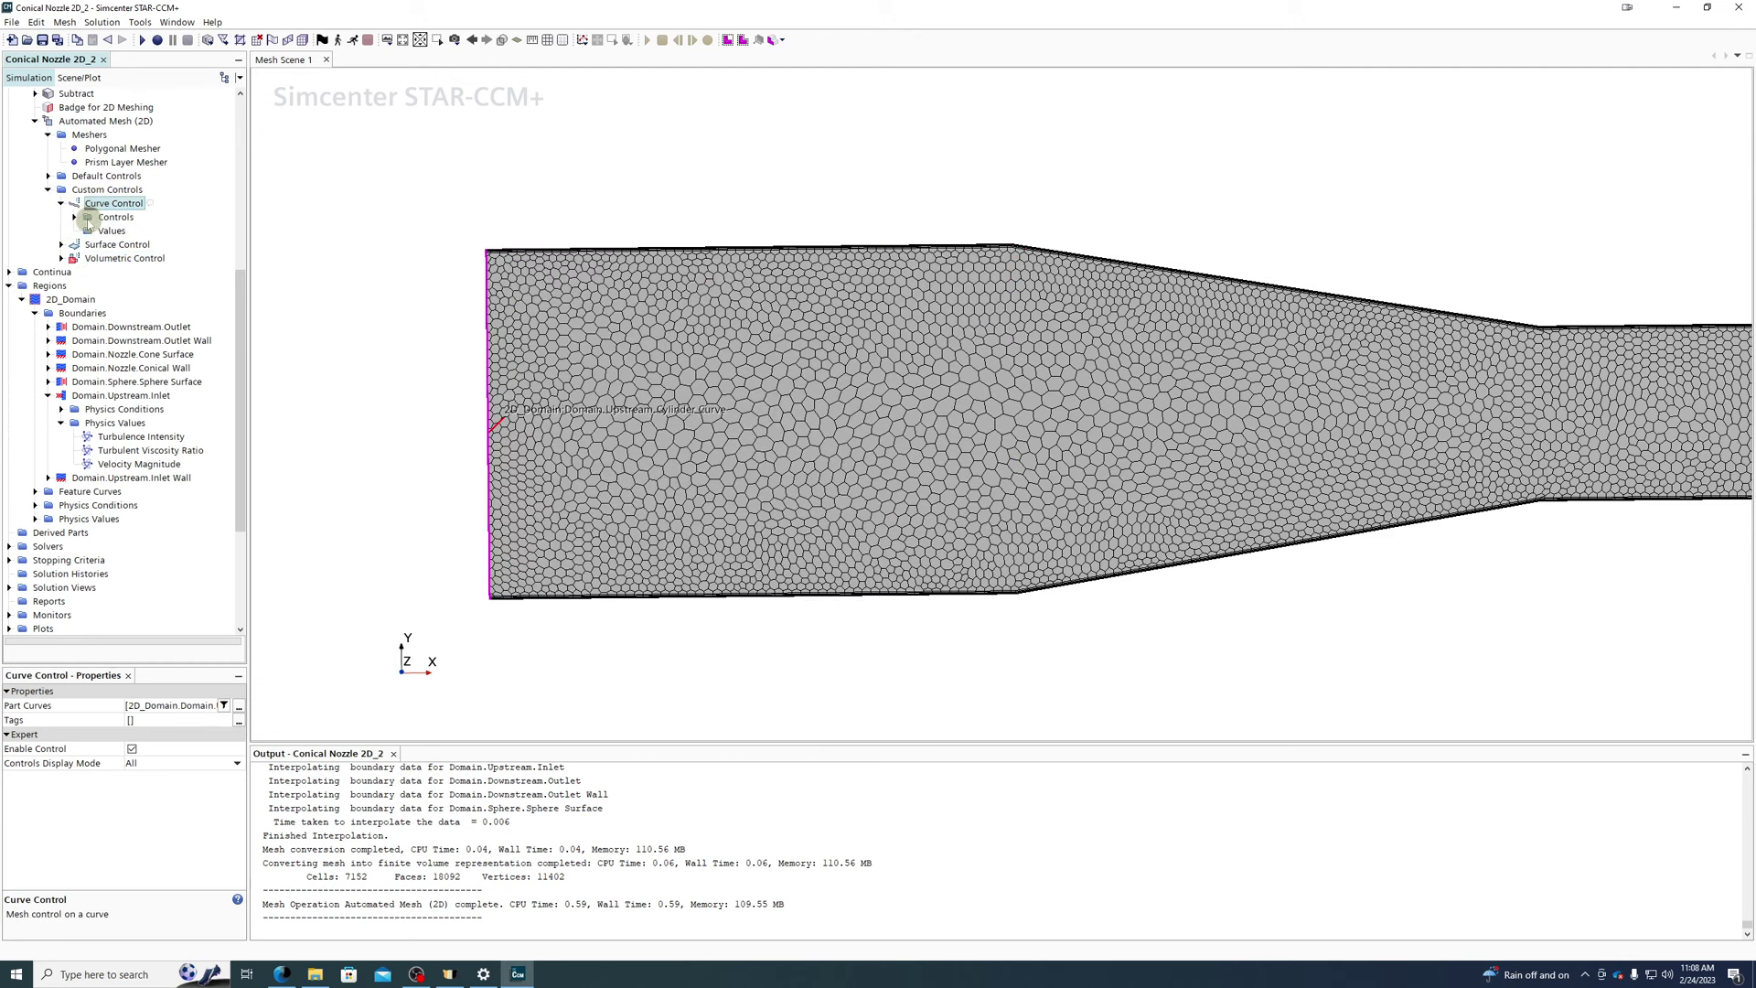
{"action": "left_click", "coordinate": [75, 217]}
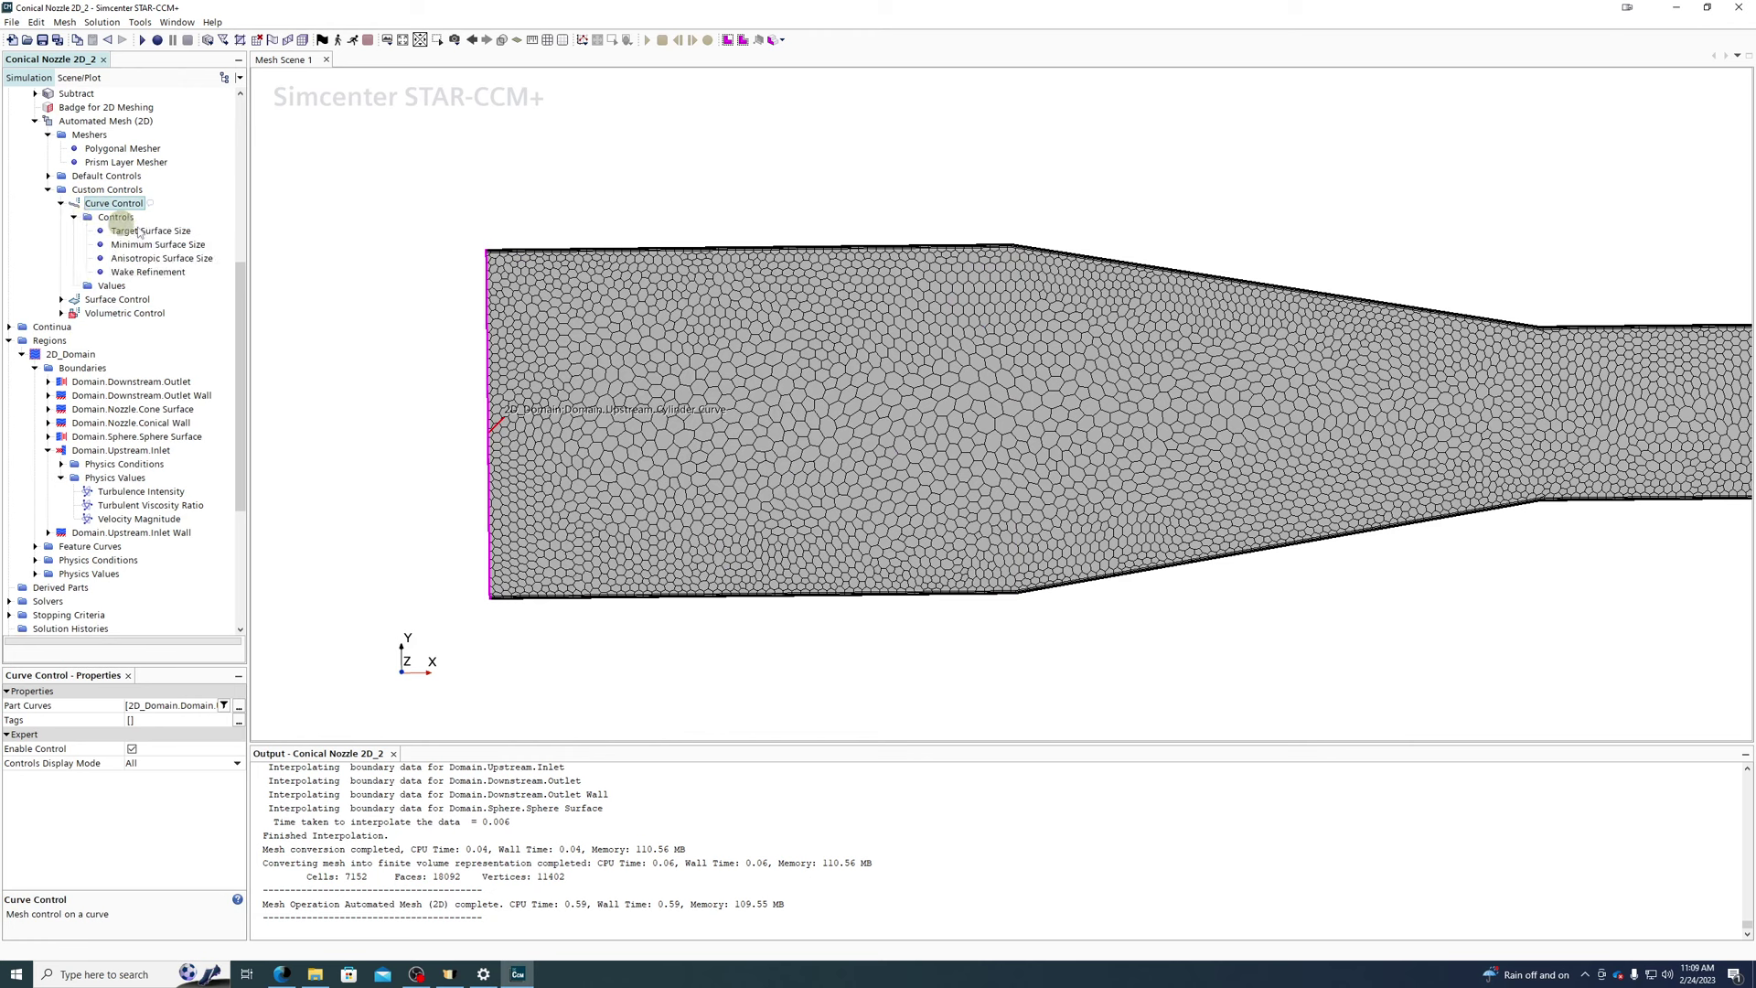
{"action": "left_click", "coordinate": [167, 233]}
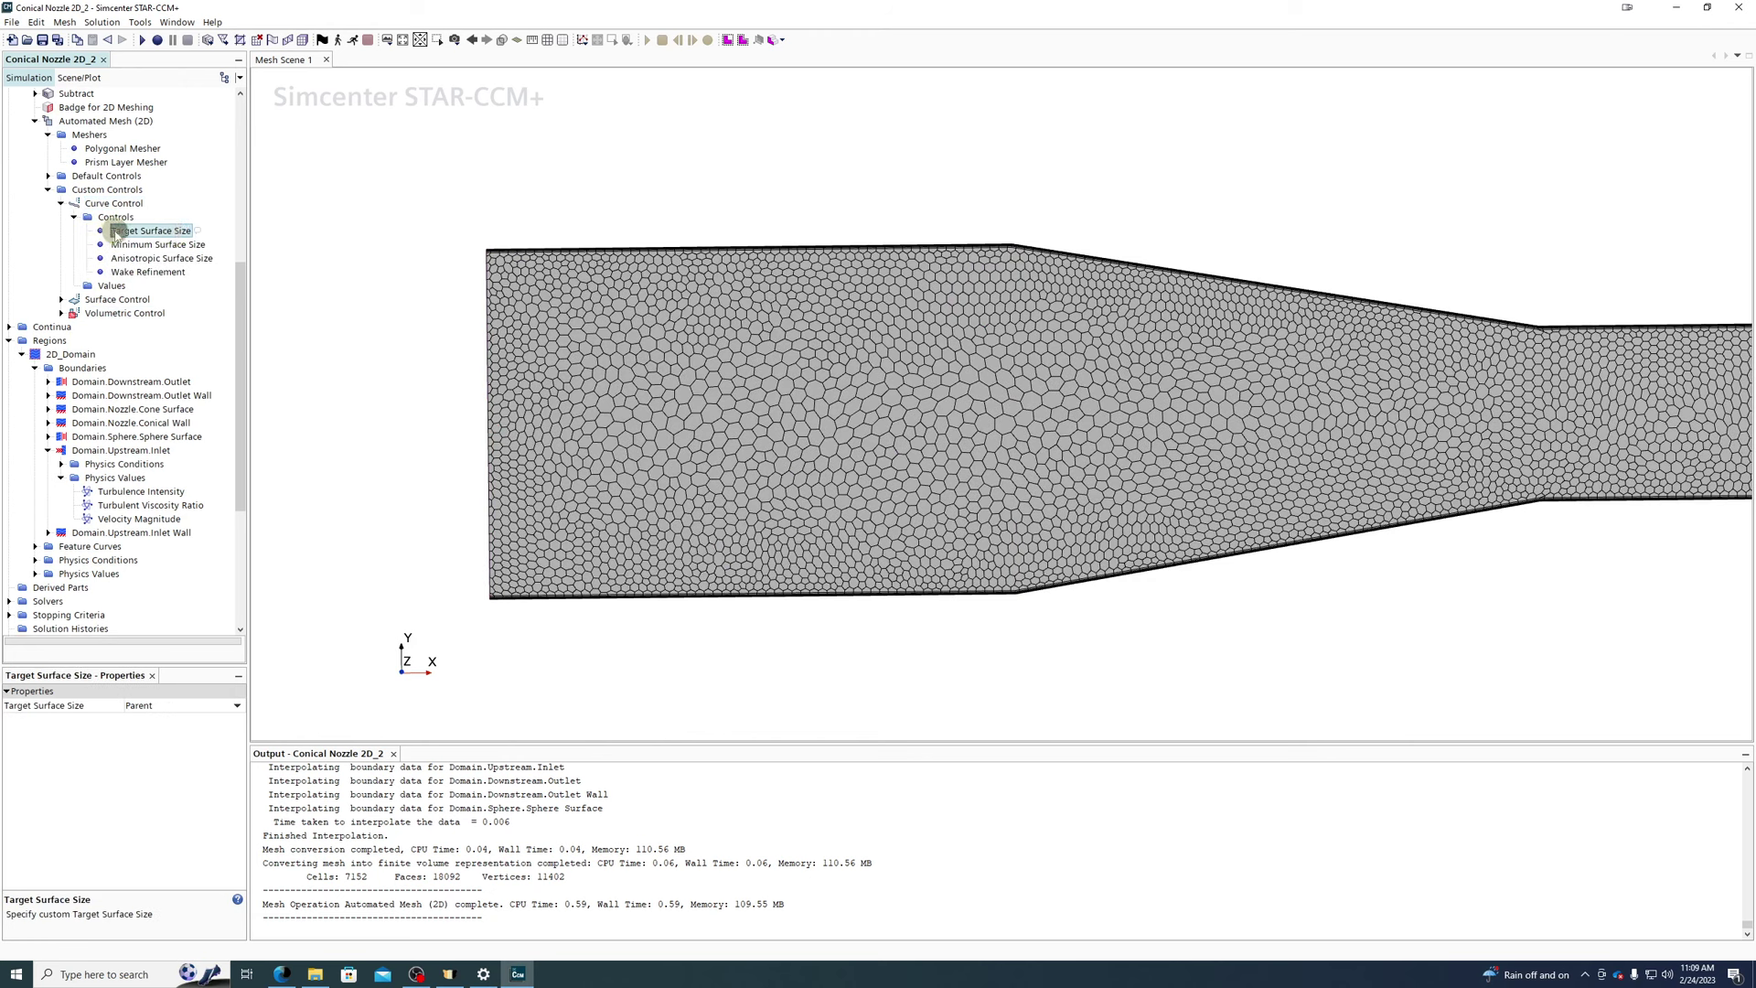
{"action": "left_click", "coordinate": [123, 244]}
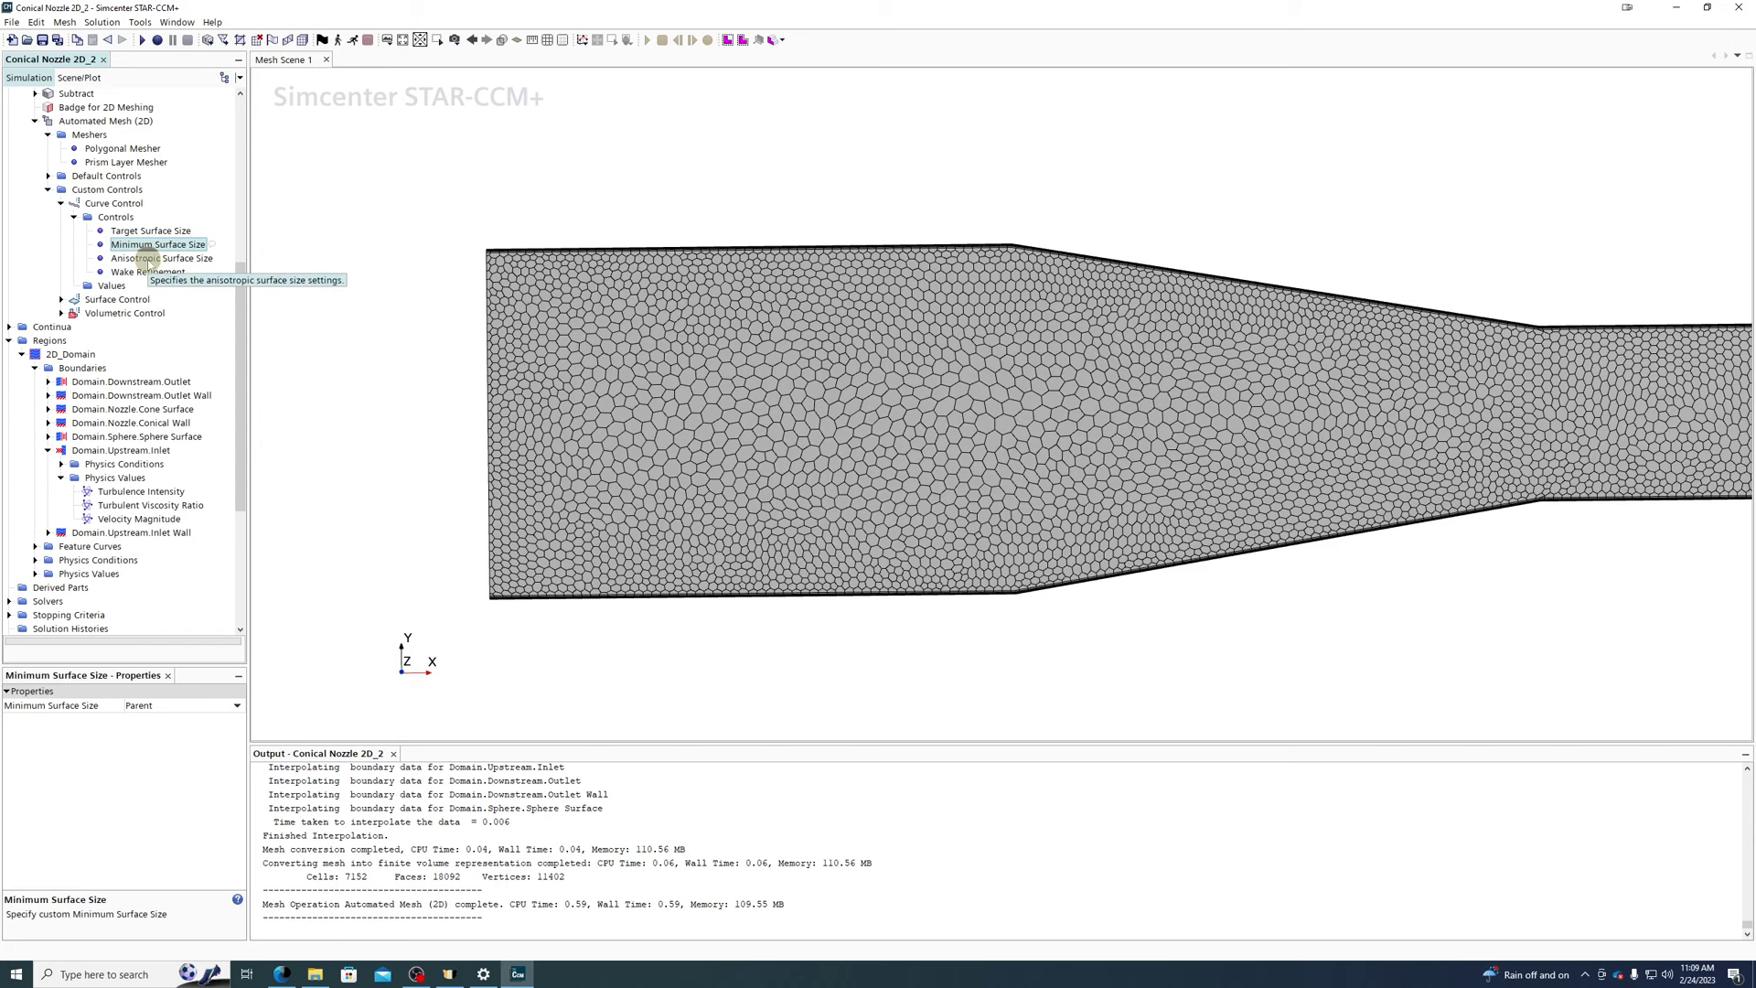
{"action": "scroll", "coordinate": [445, 235], "scroll_direction": "up", "scroll_amount": 5}
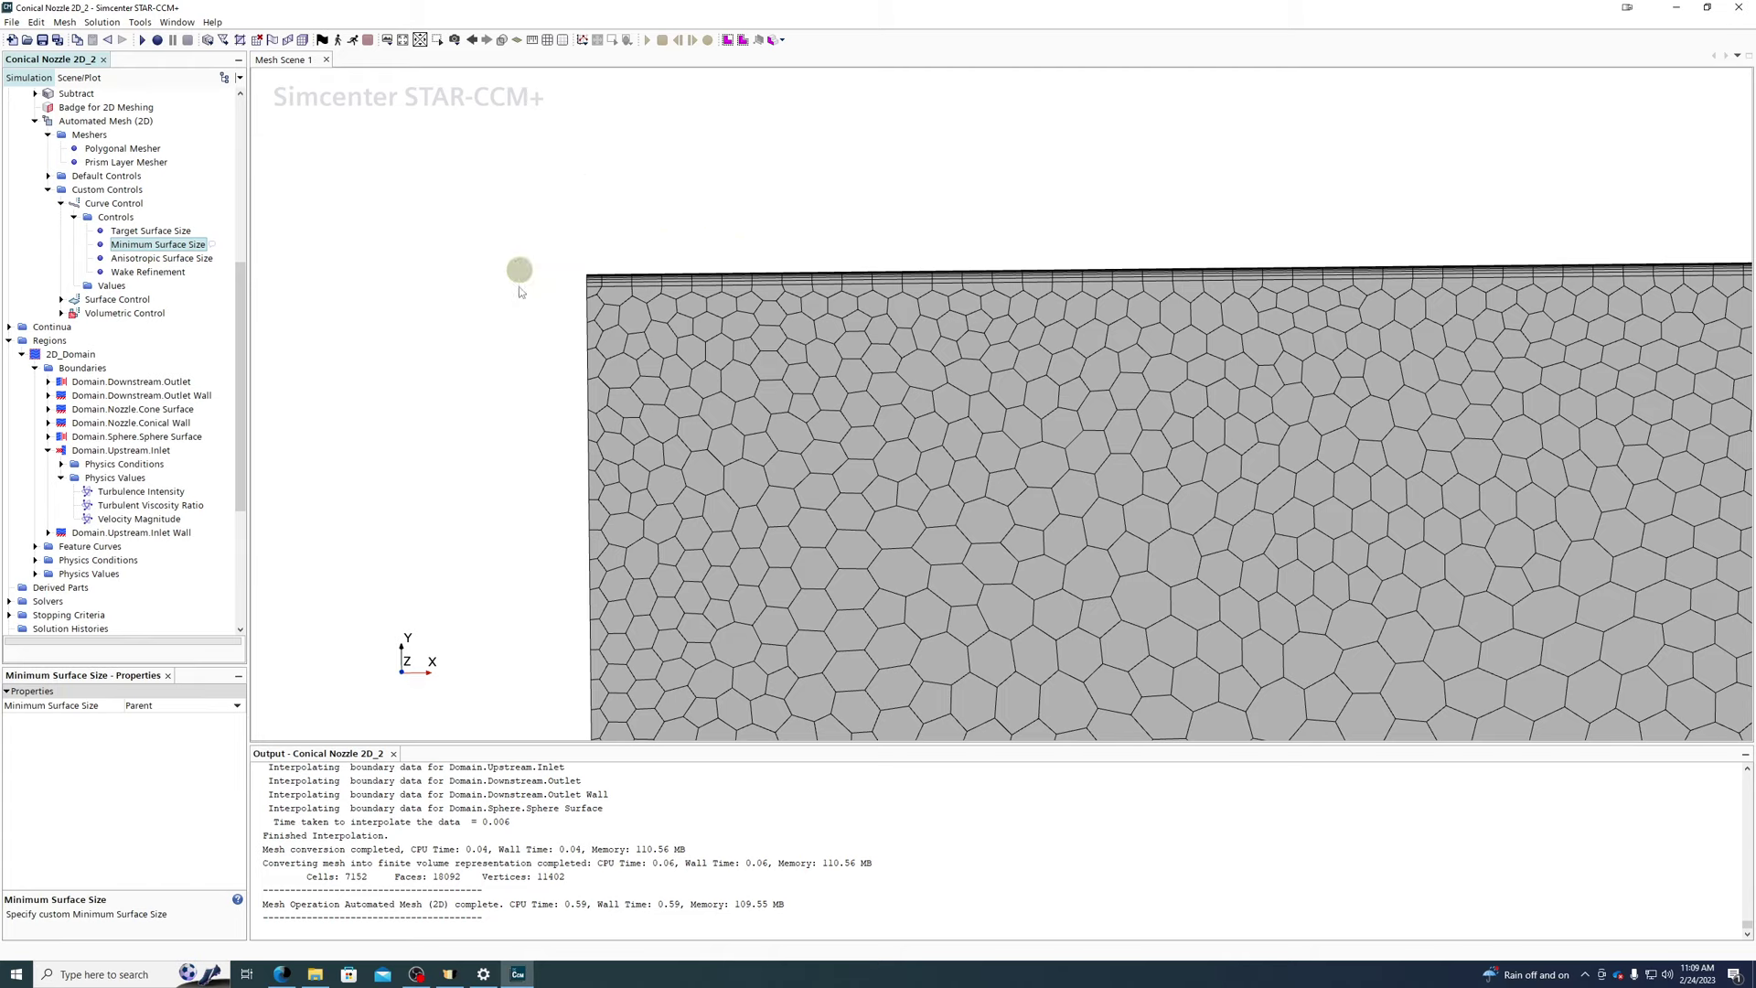
{"action": "left_click", "coordinate": [129, 229]}
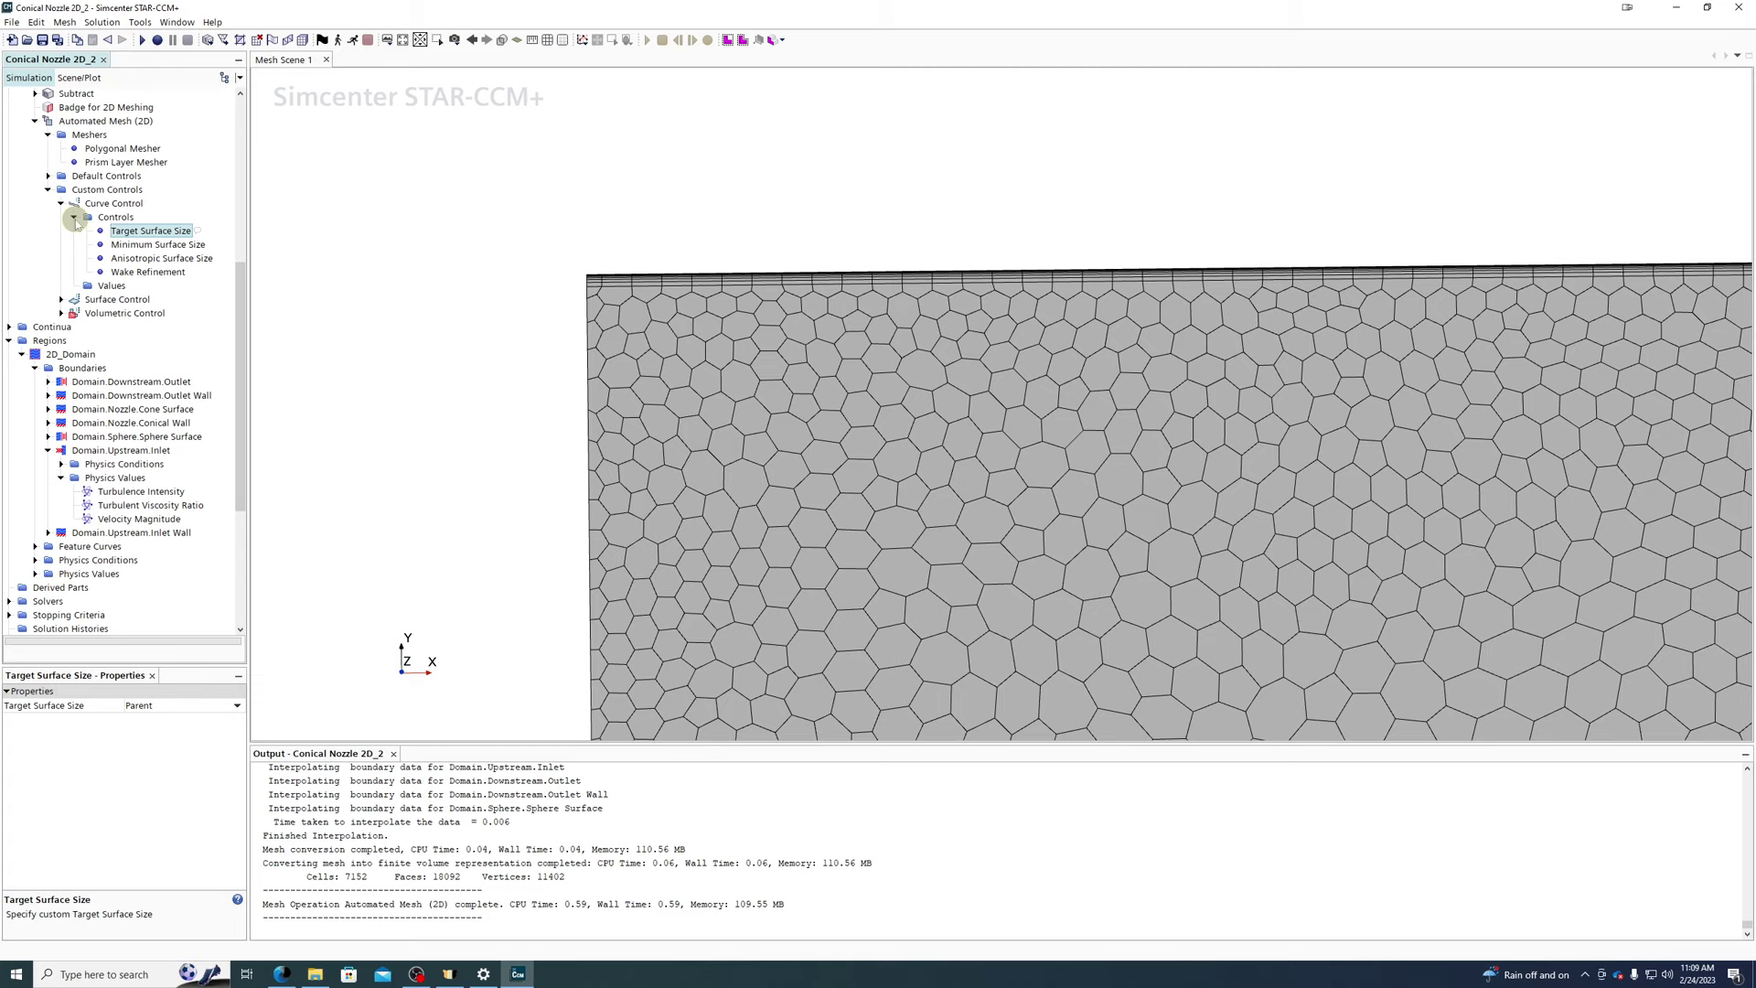
{"action": "right_click", "coordinate": [102, 189]}
{"action": "mouse_move", "coordinate": [147, 199]}
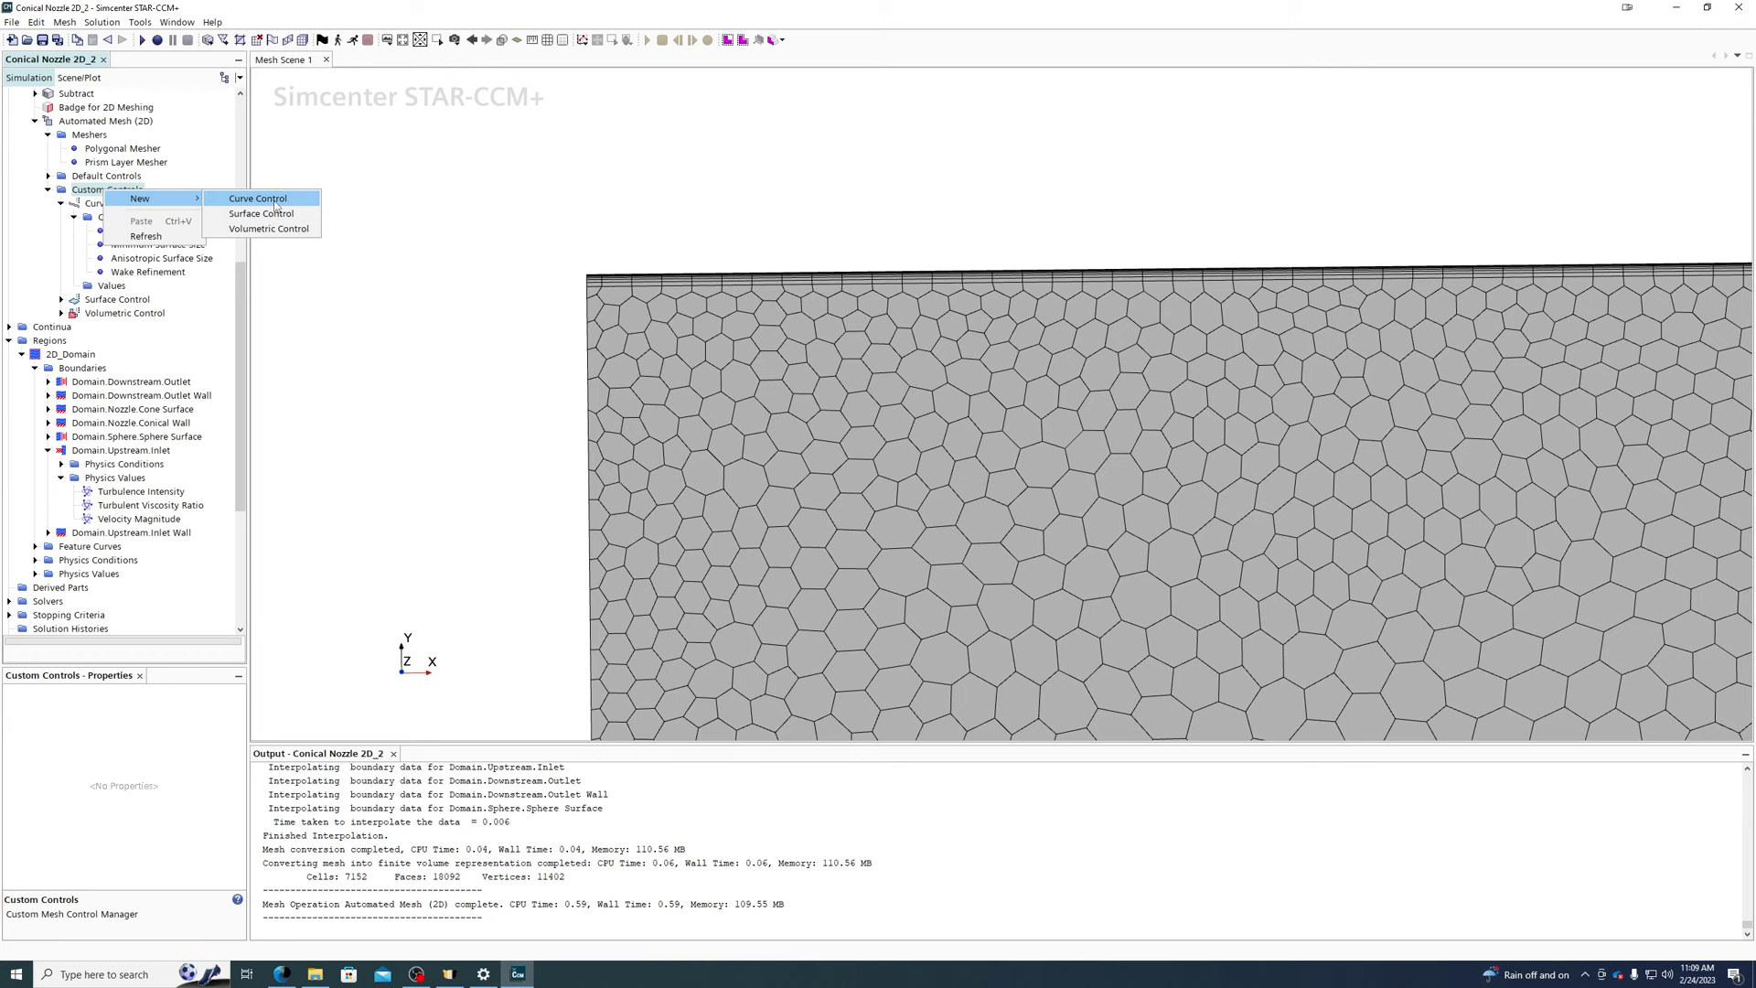
{"action": "left_click", "coordinate": [145, 196]}
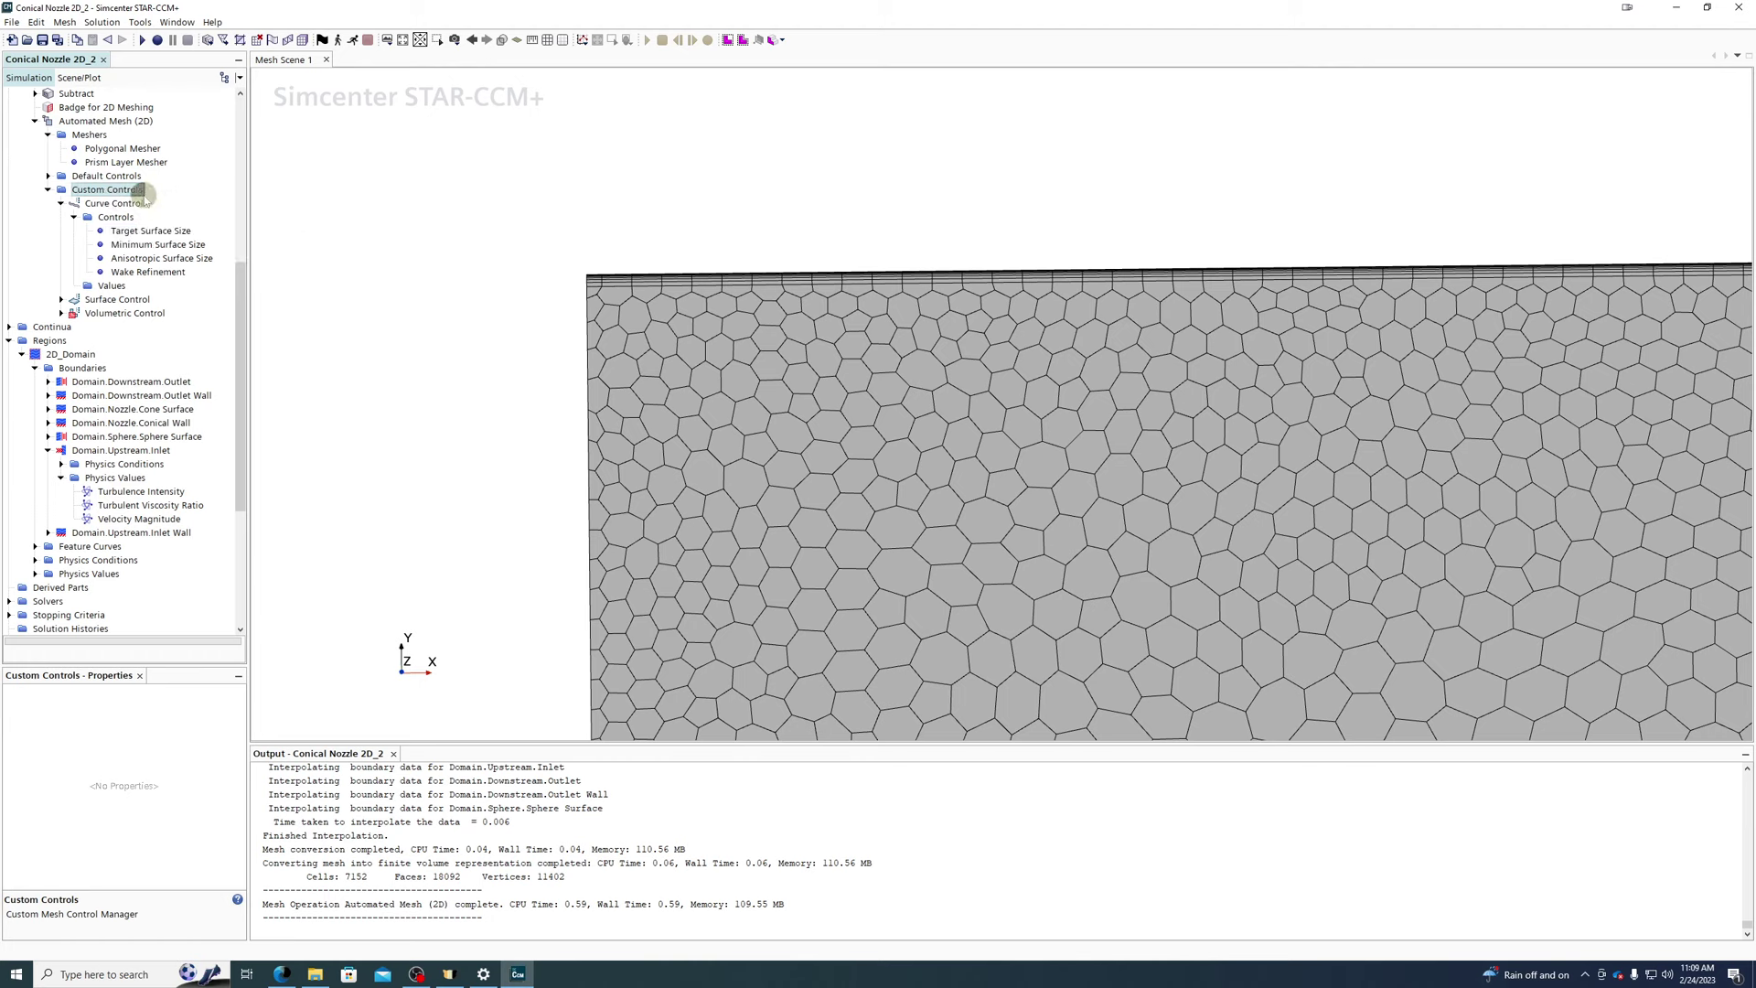
- Check the Curve Control's selected part curves and examine from a tilted view where the inlet curve meets the 2D mesh
{"action": "left_click", "coordinate": [137, 203]}
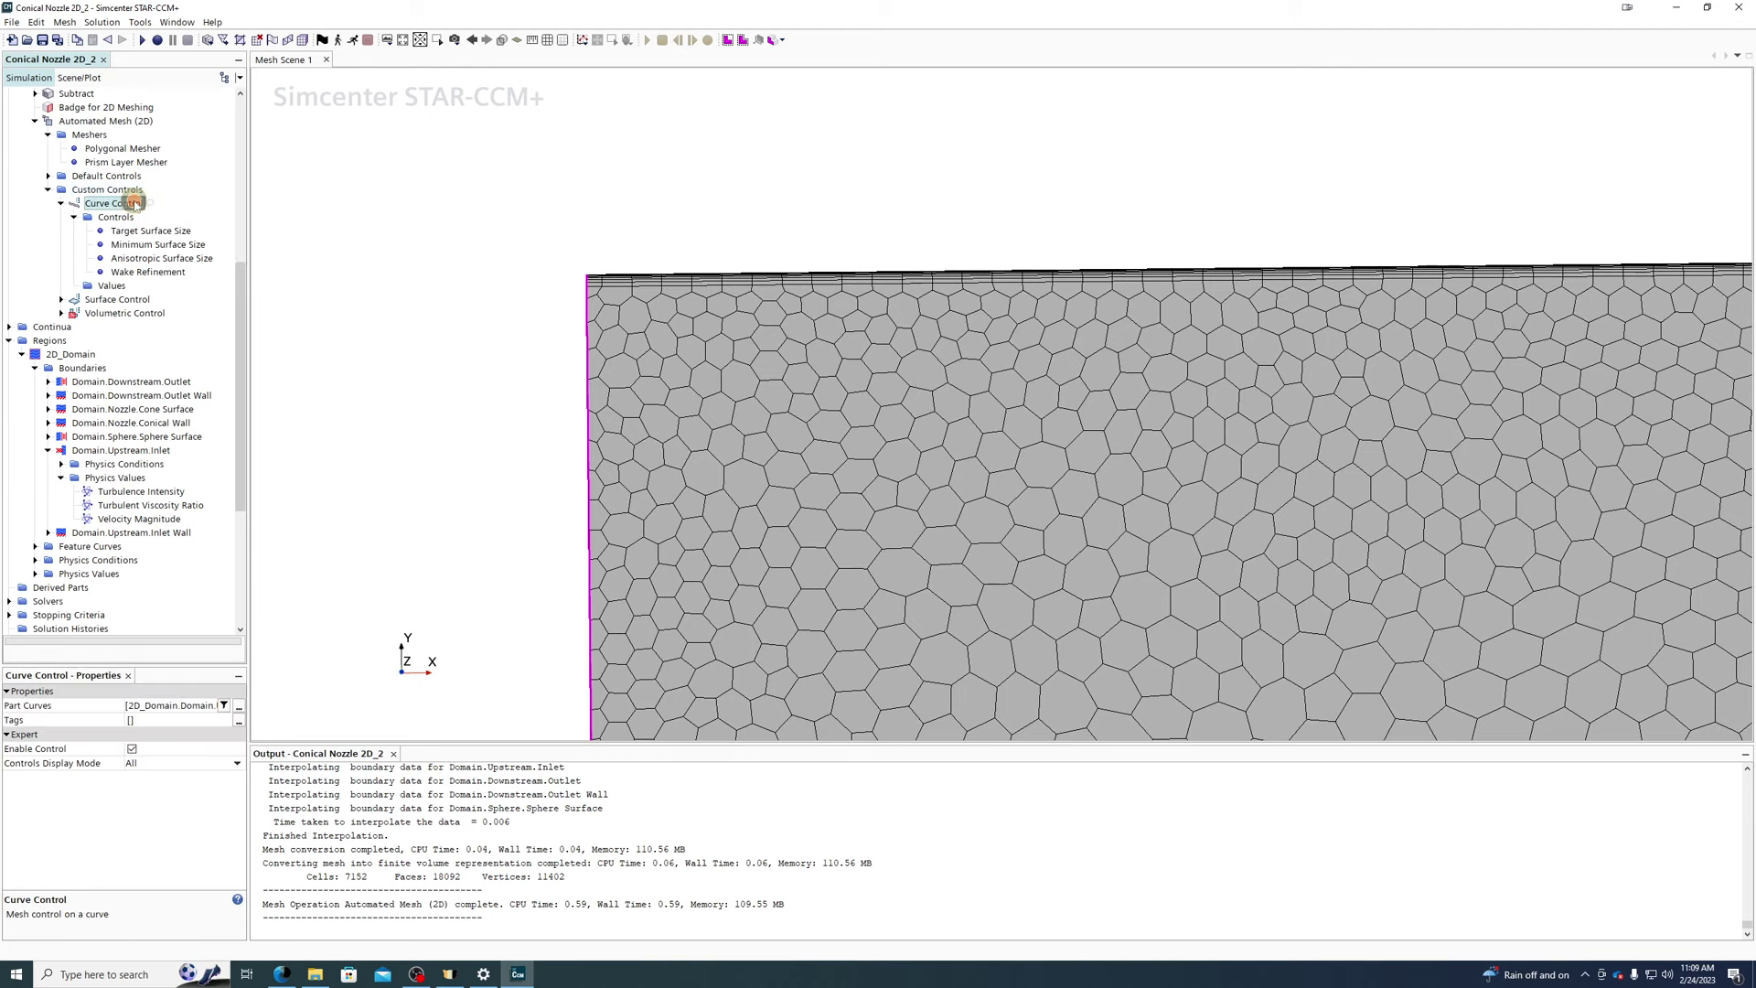
{"action": "left_click", "coordinate": [153, 705]}
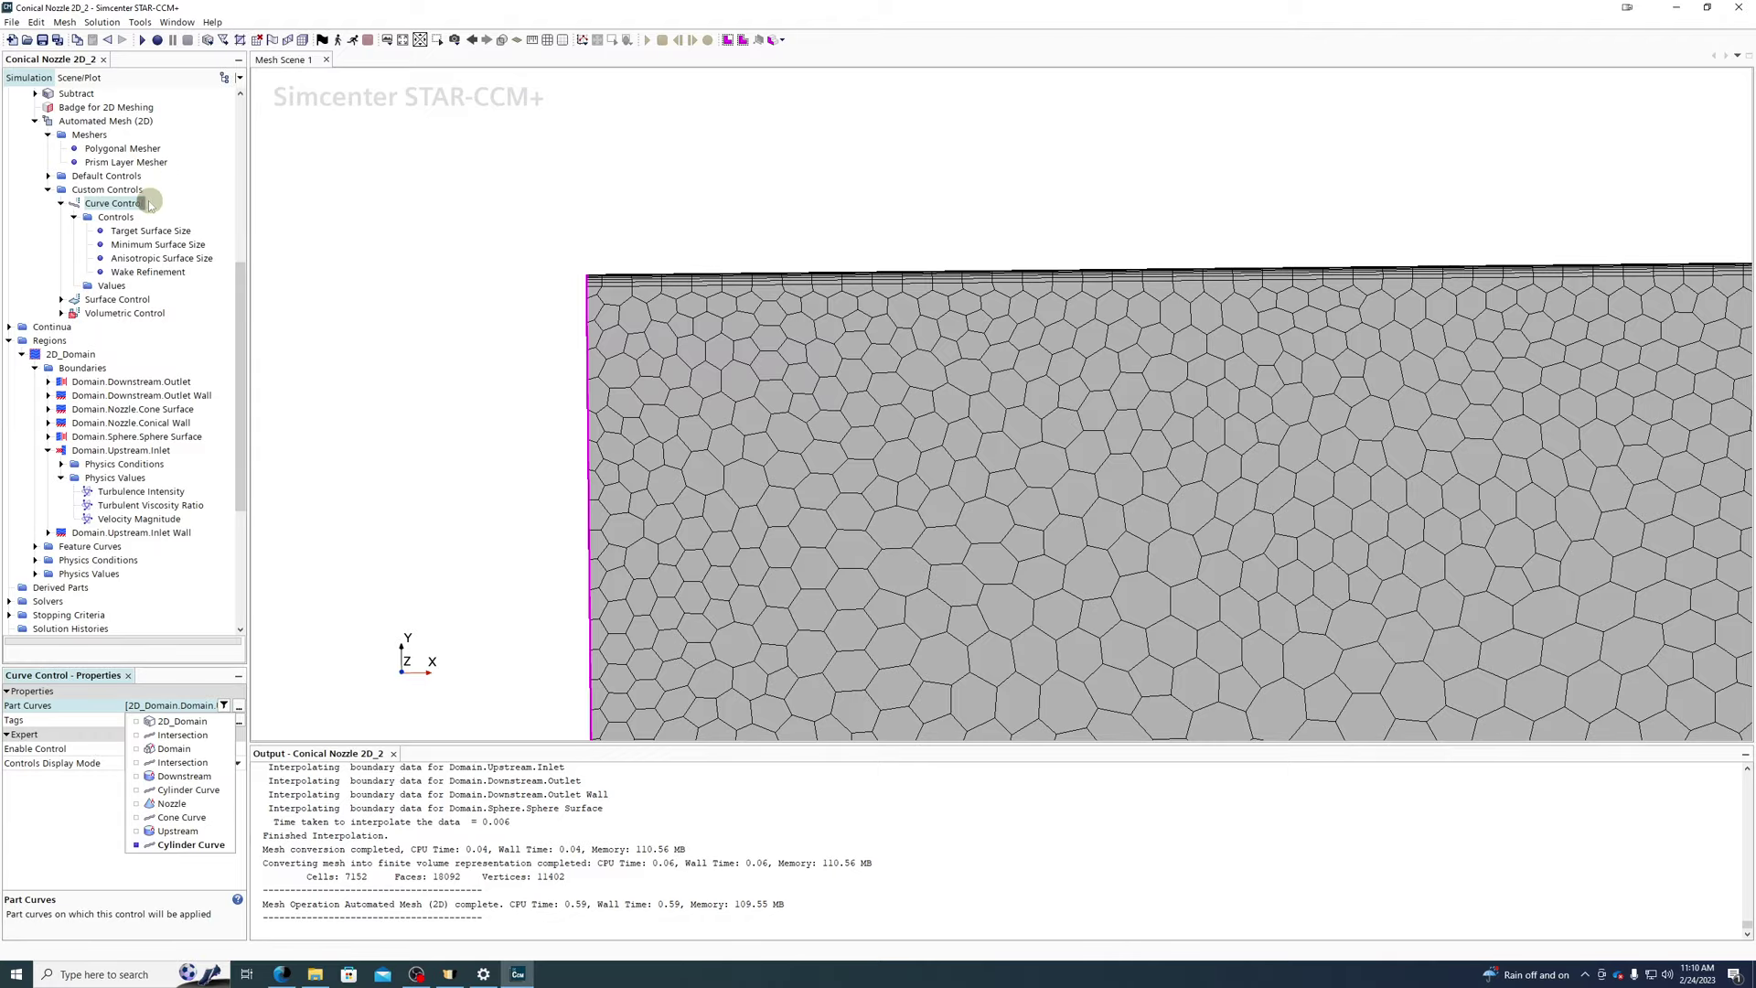
{"action": "scroll", "coordinate": [603, 400], "scroll_direction": "down", "scroll_amount": 3}
{"action": "scroll", "coordinate": [603, 400], "scroll_direction": "down", "scroll_amount": 3}
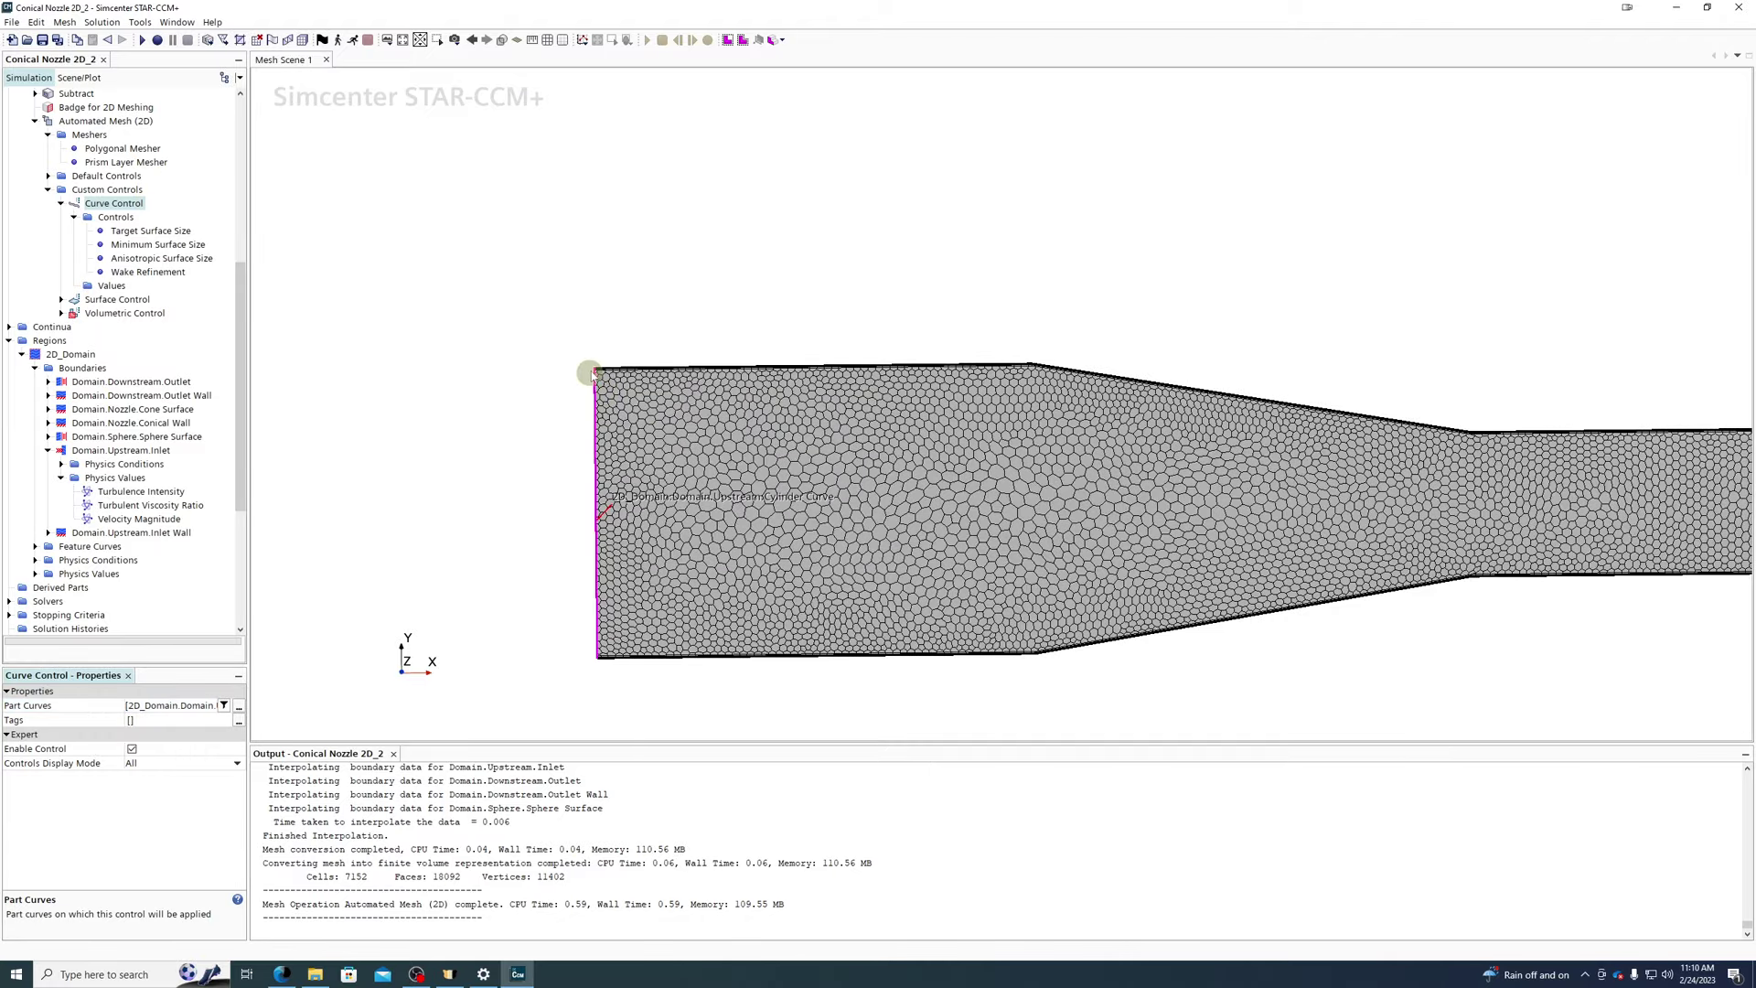
{"action": "left_click_drag", "start_coordinate": [562, 613], "coordinate": [677, 576]}
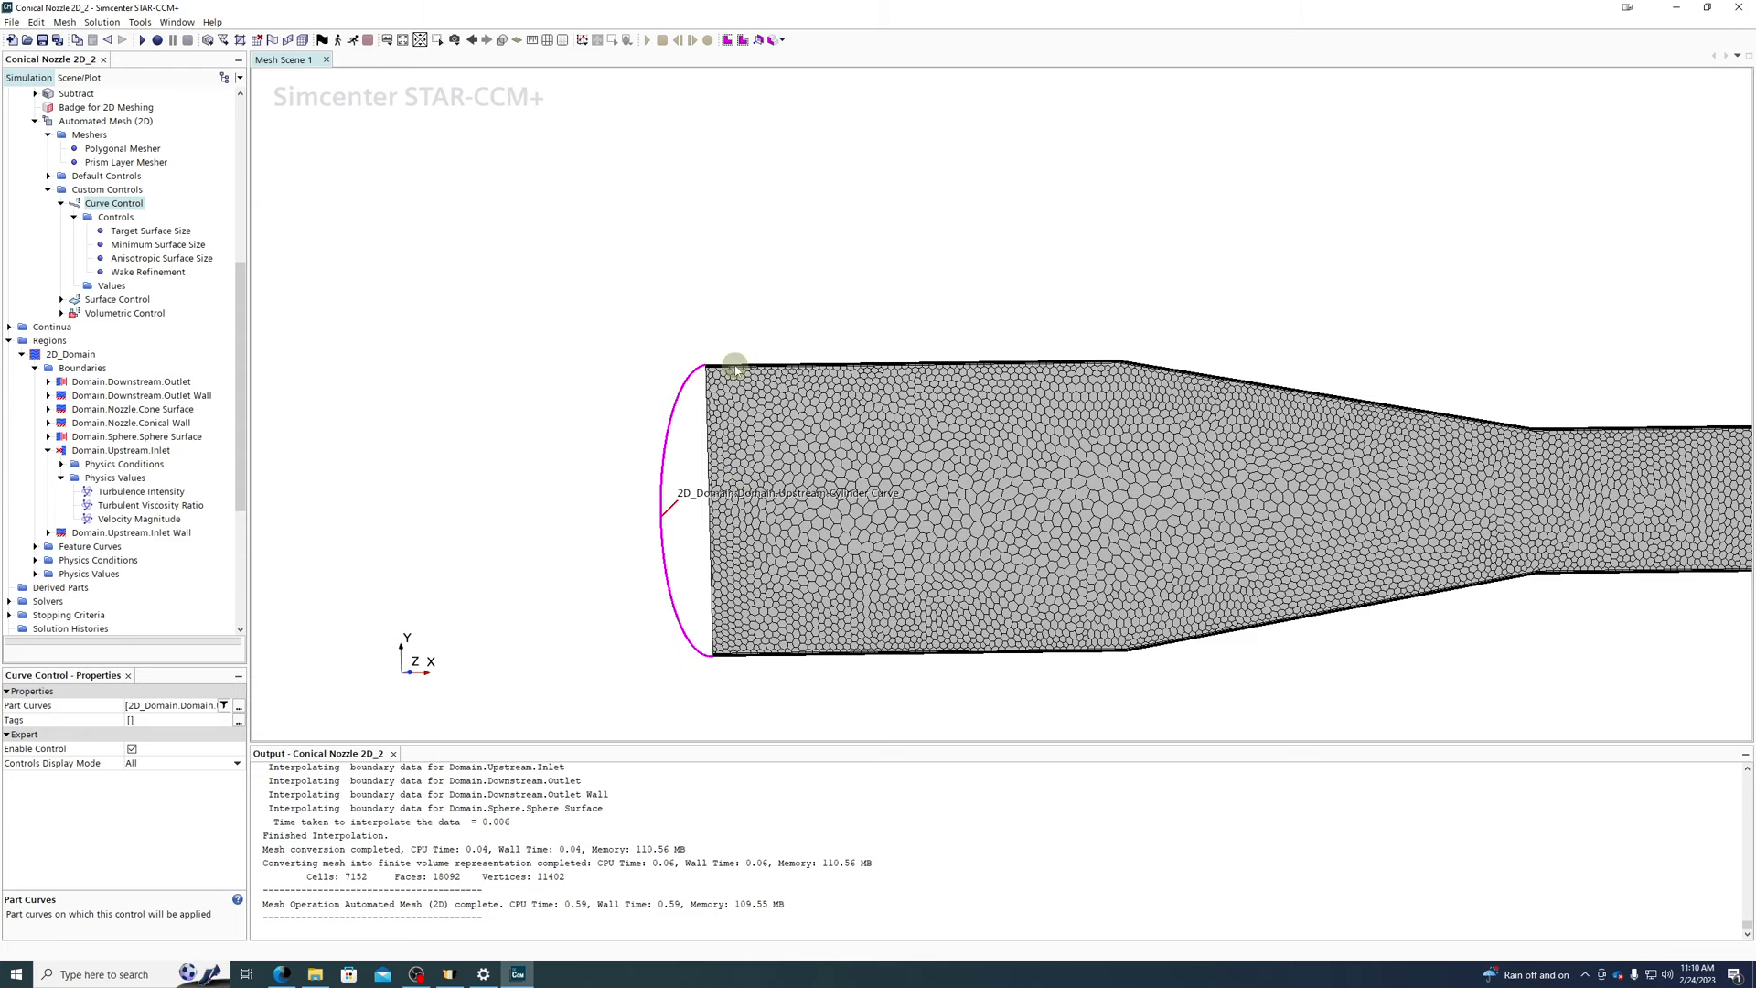
{"action": "scroll", "coordinate": [722, 657], "scroll_direction": "up", "scroll_amount": 10}
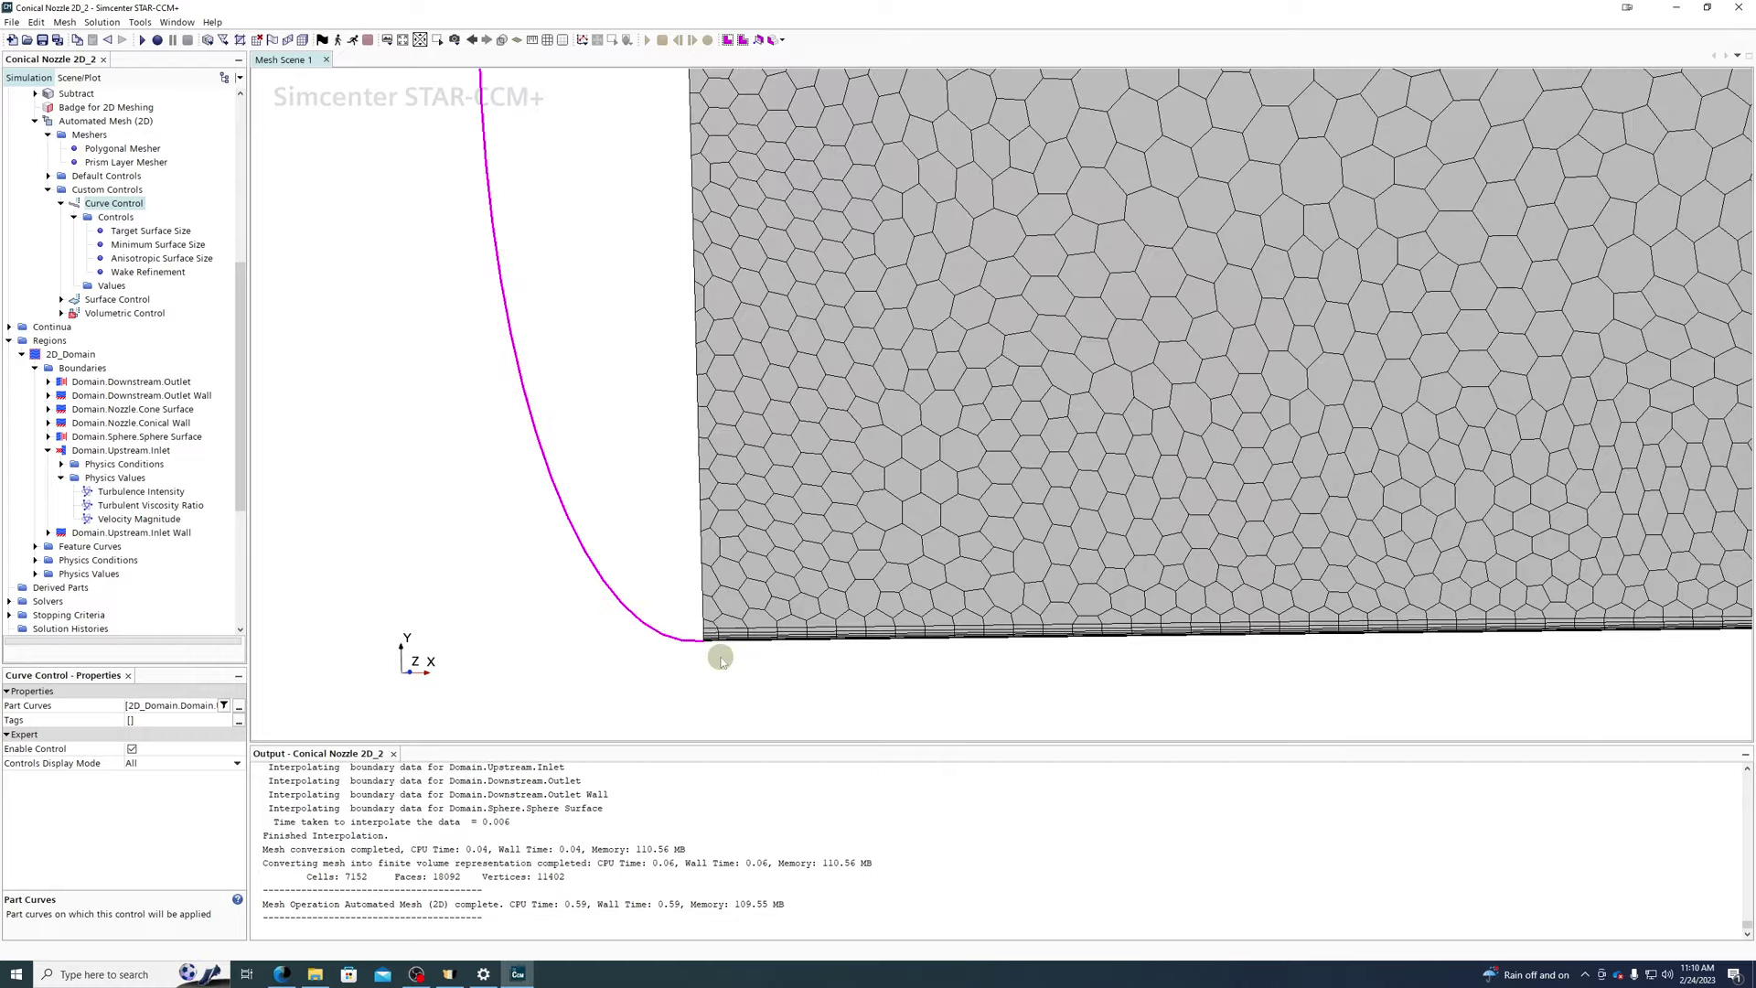
- Examine the mesh at the inlet's lower corner and the curve control's assigned curve, surface size, anisotropic and wake refinement settings
{"action": "scroll", "coordinate": [704, 635], "scroll_direction": "up", "scroll_amount": 2}
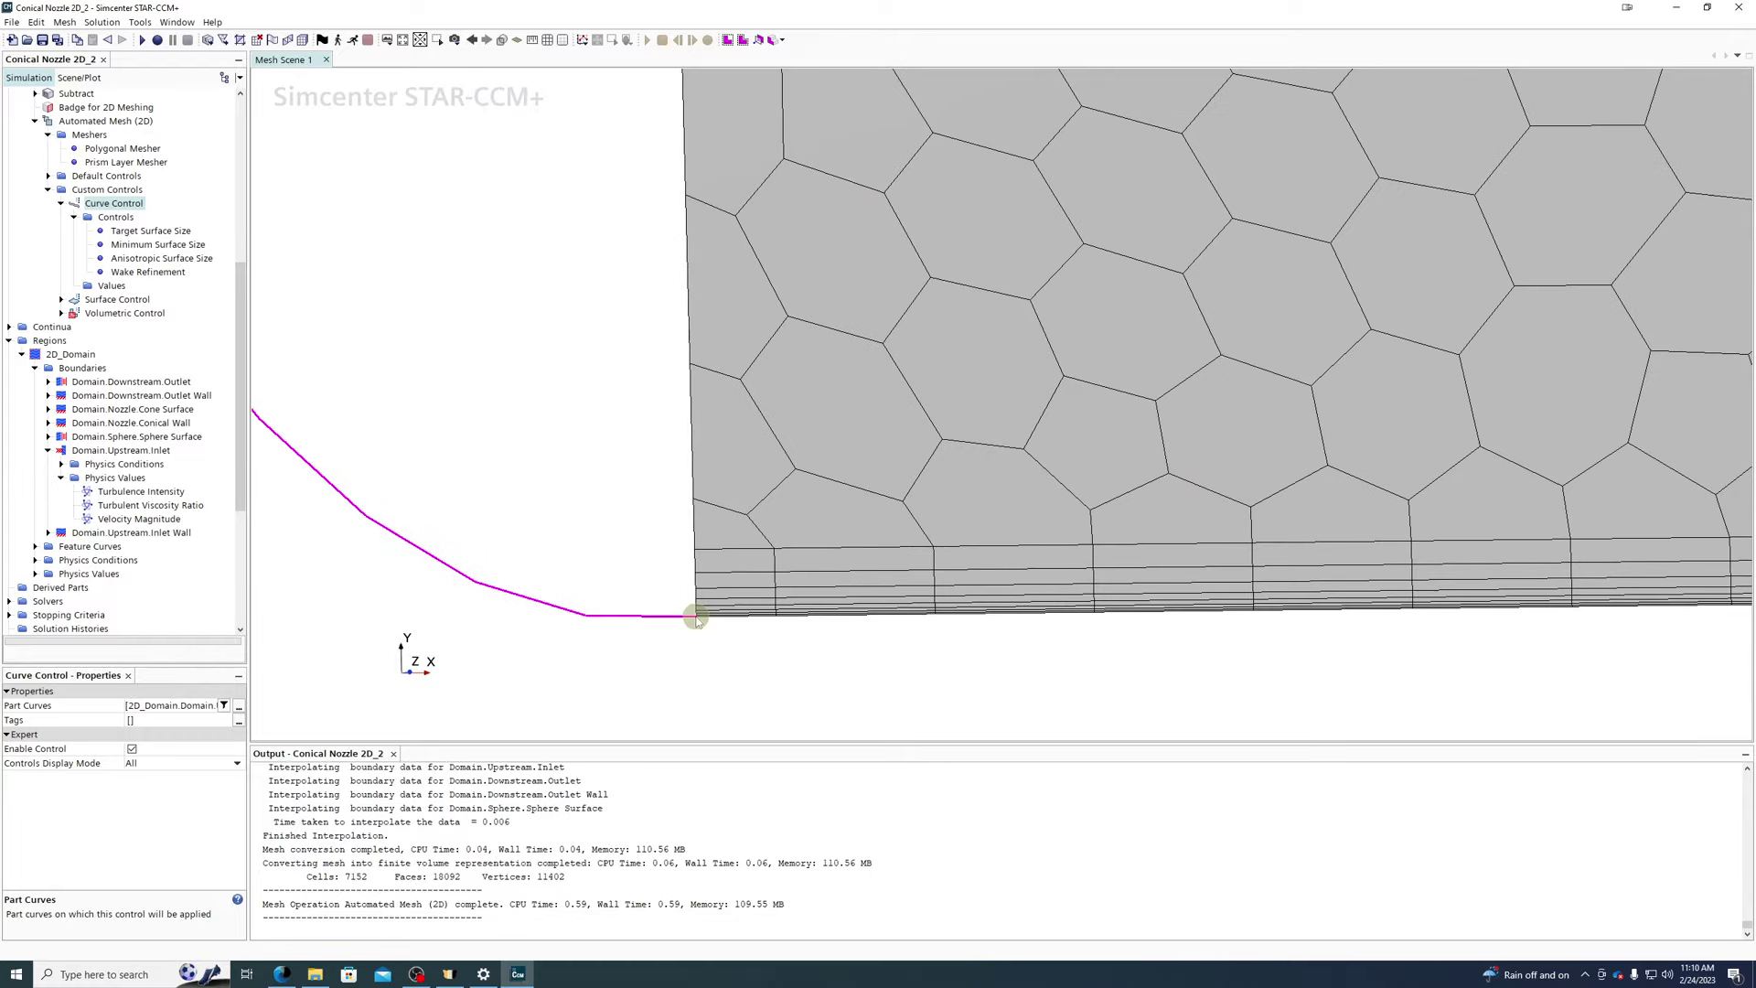
{"action": "left_click", "coordinate": [695, 621]}
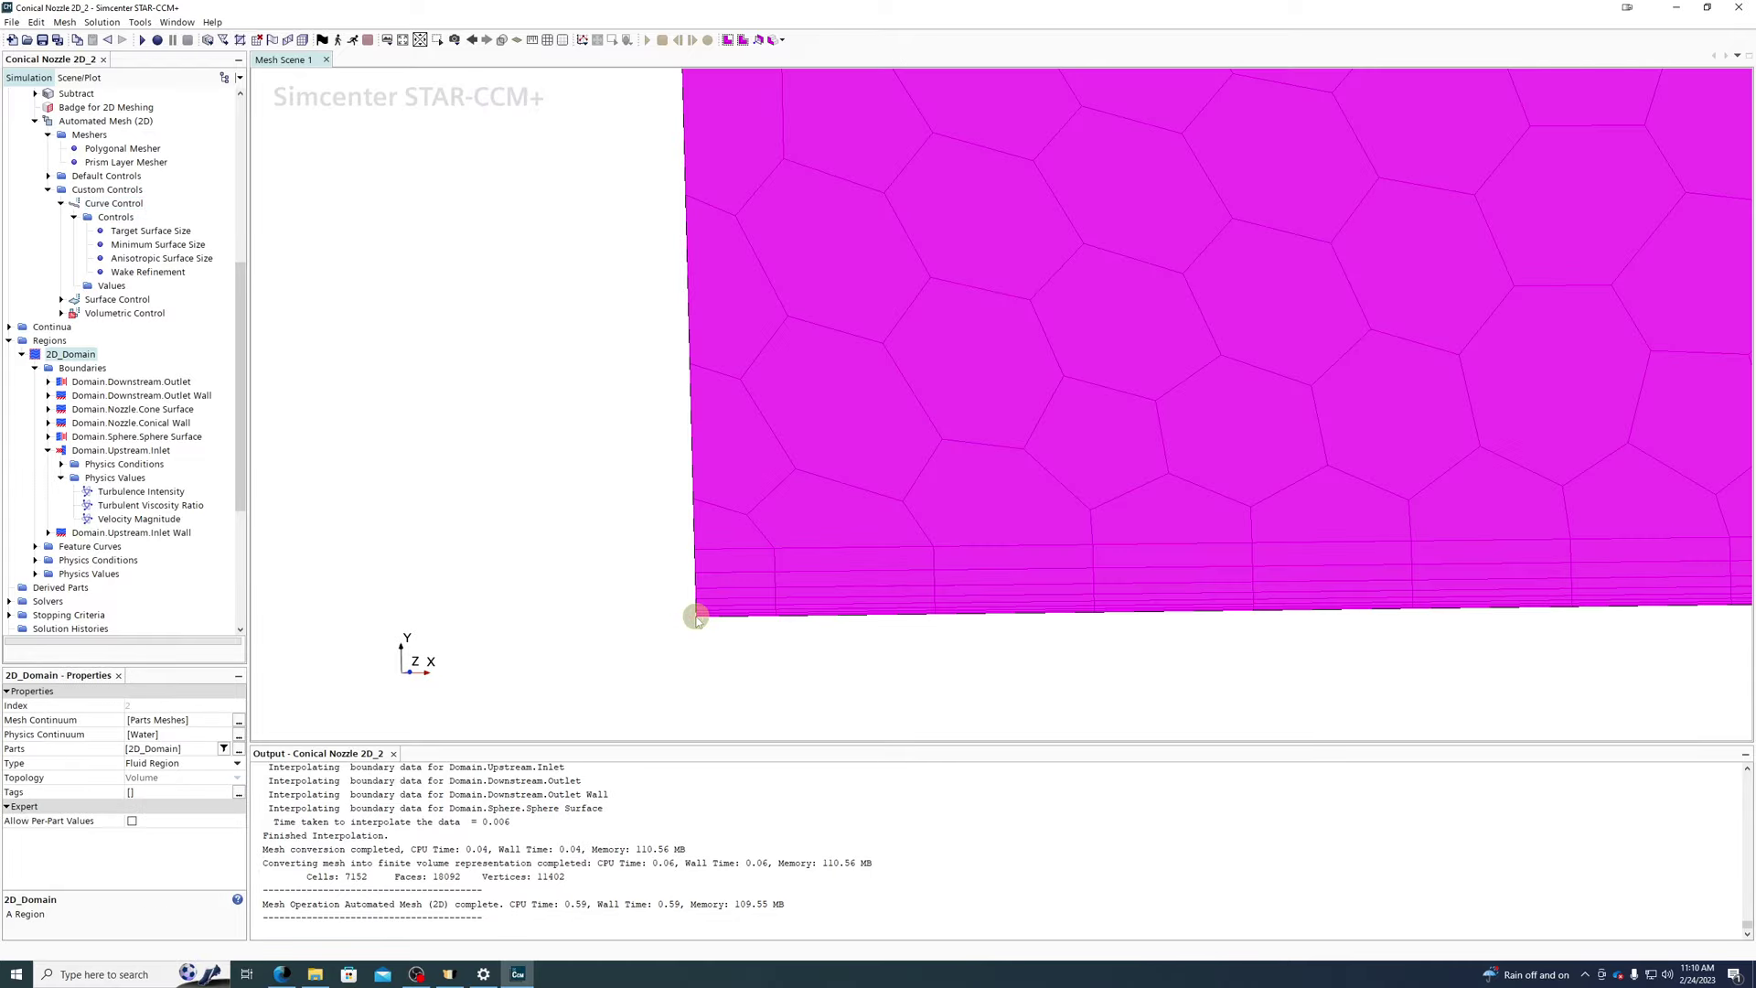
{"action": "scroll", "coordinate": [686, 636], "scroll_direction": "down", "scroll_amount": 4}
{"action": "scroll", "coordinate": [682, 646], "scroll_direction": "down", "scroll_amount": 3}
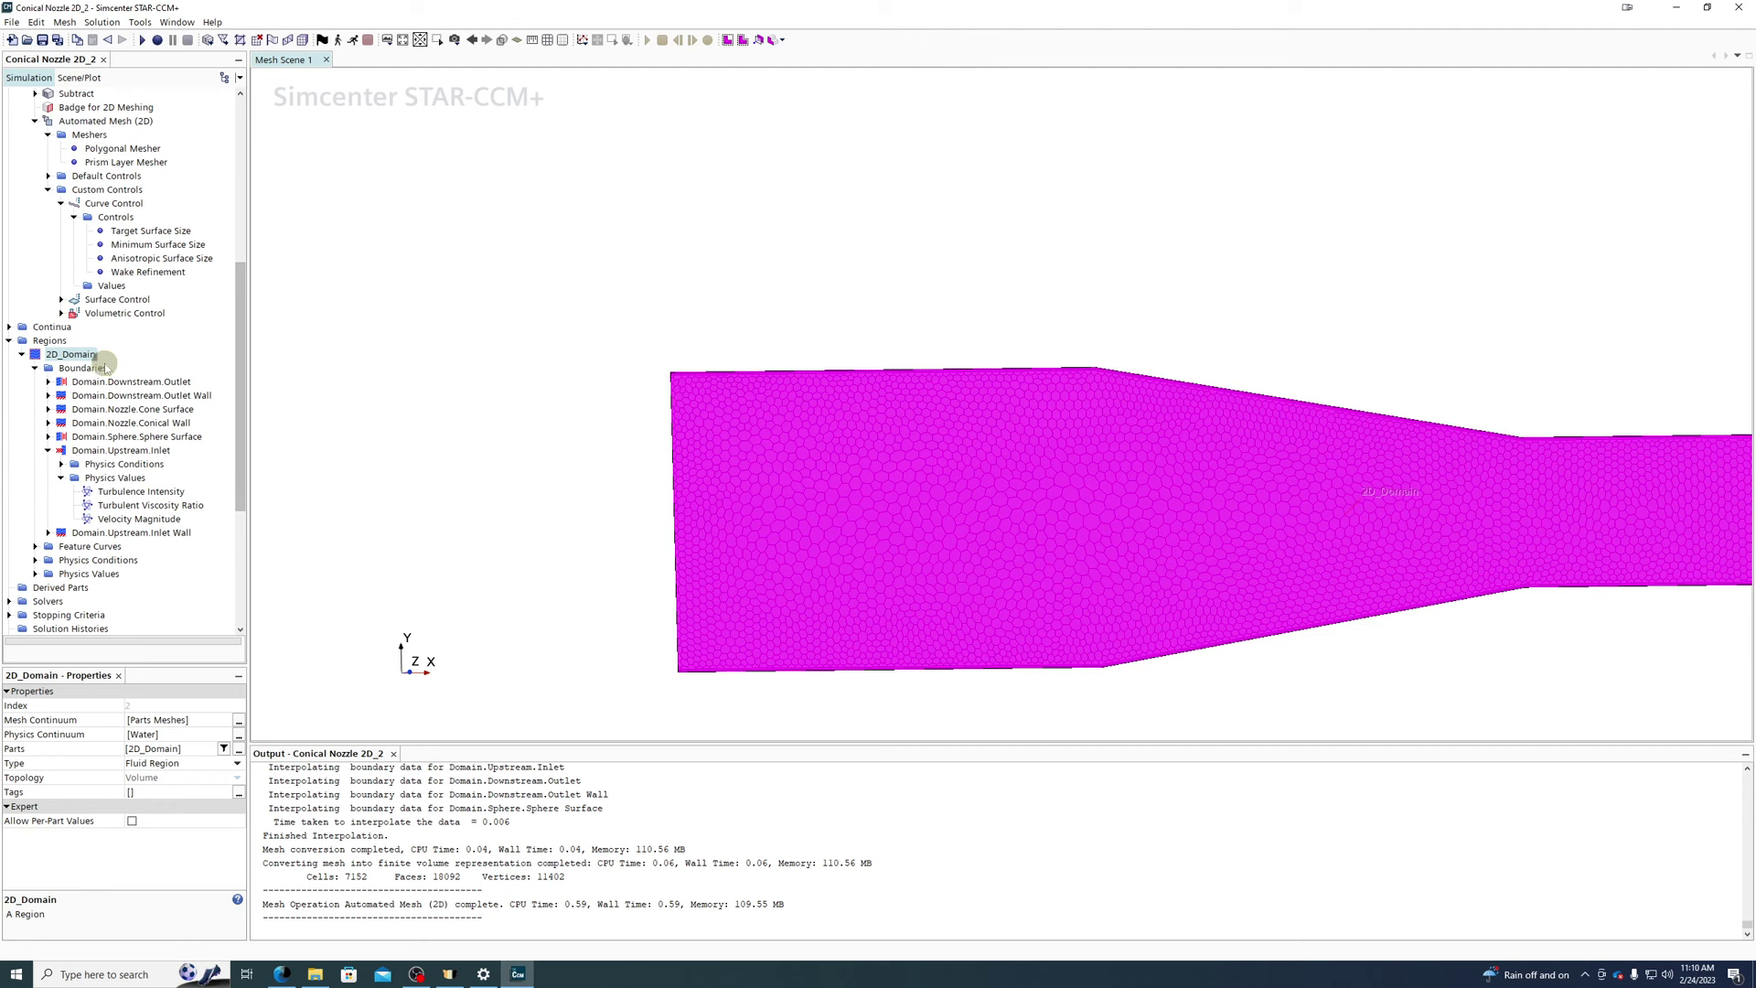
{"action": "left_click", "coordinate": [94, 203]}
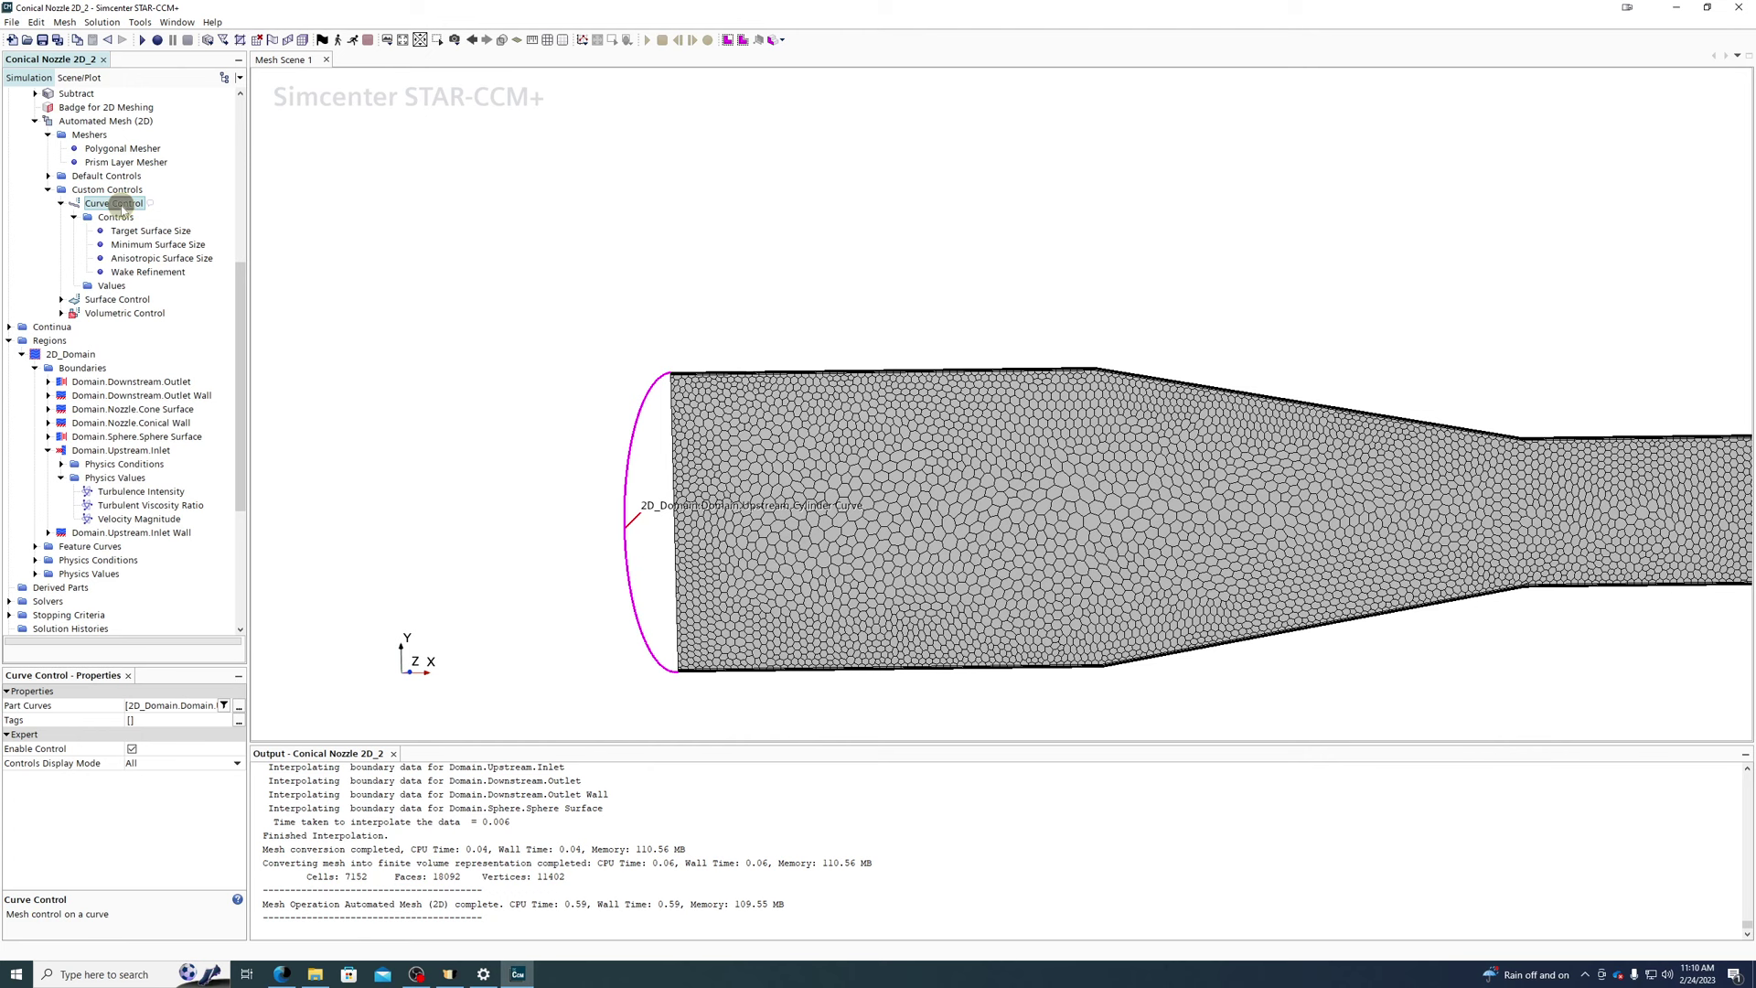
{"action": "left_click", "coordinate": [122, 220]}
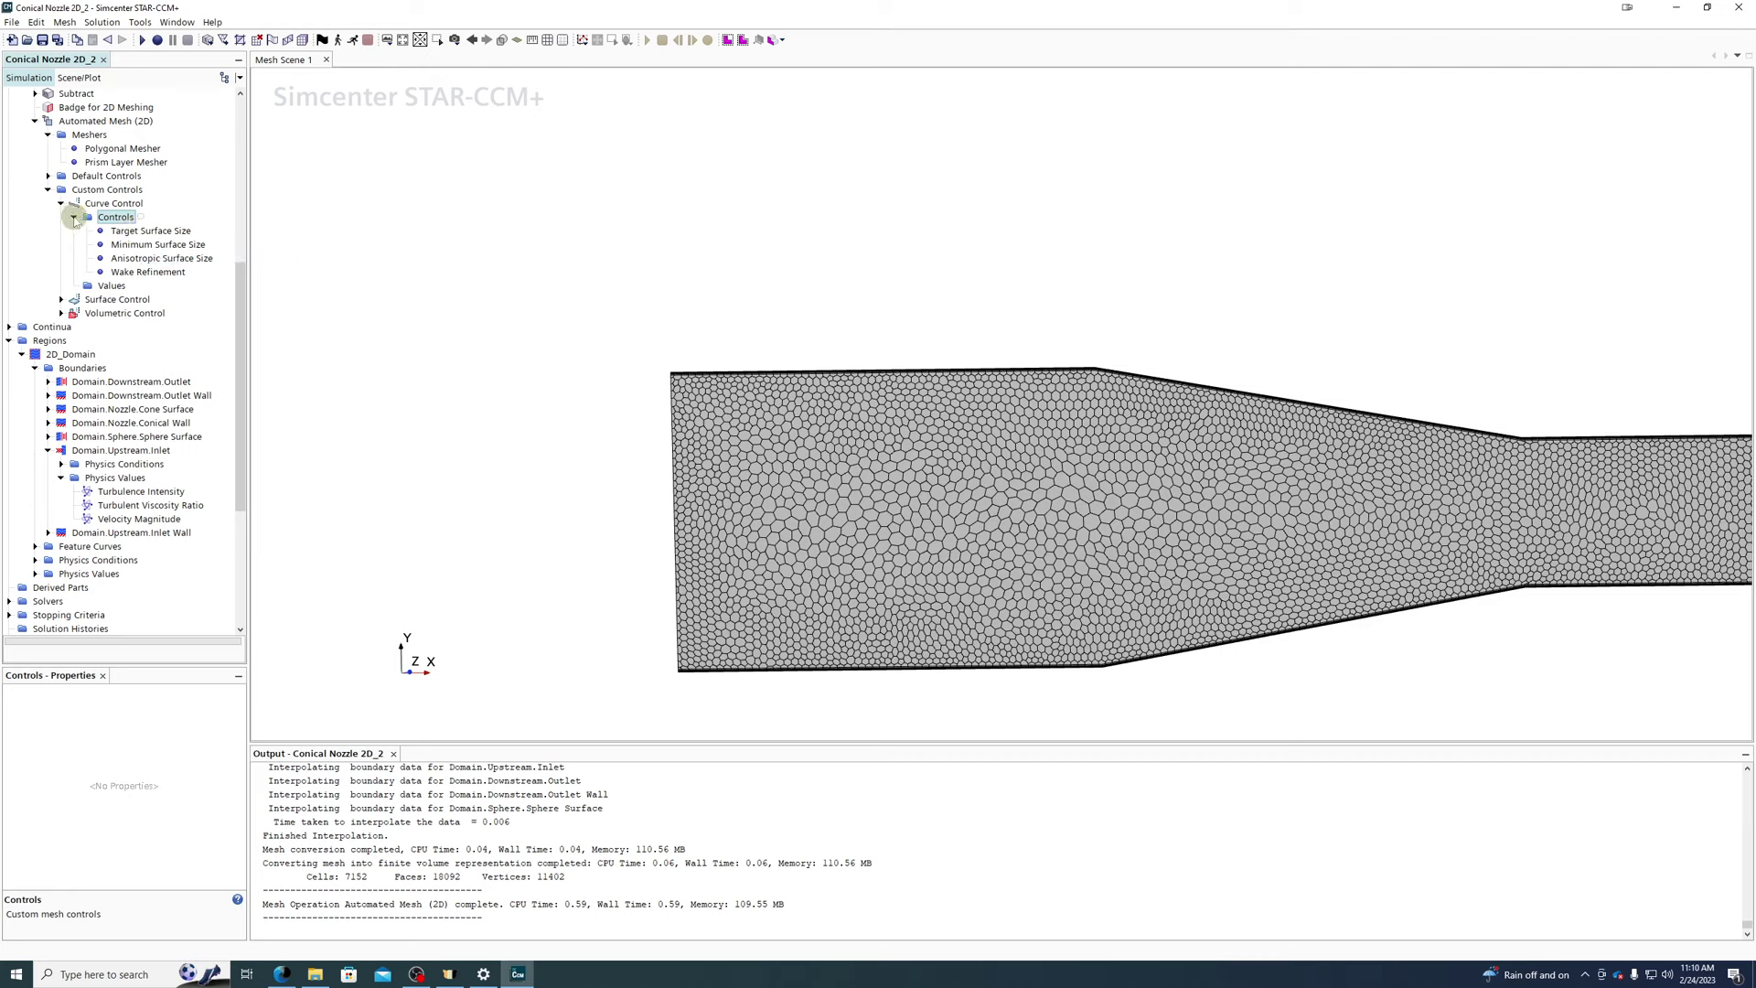
{"action": "left_click", "coordinate": [123, 220]}
{"action": "left_click", "coordinate": [137, 232]}
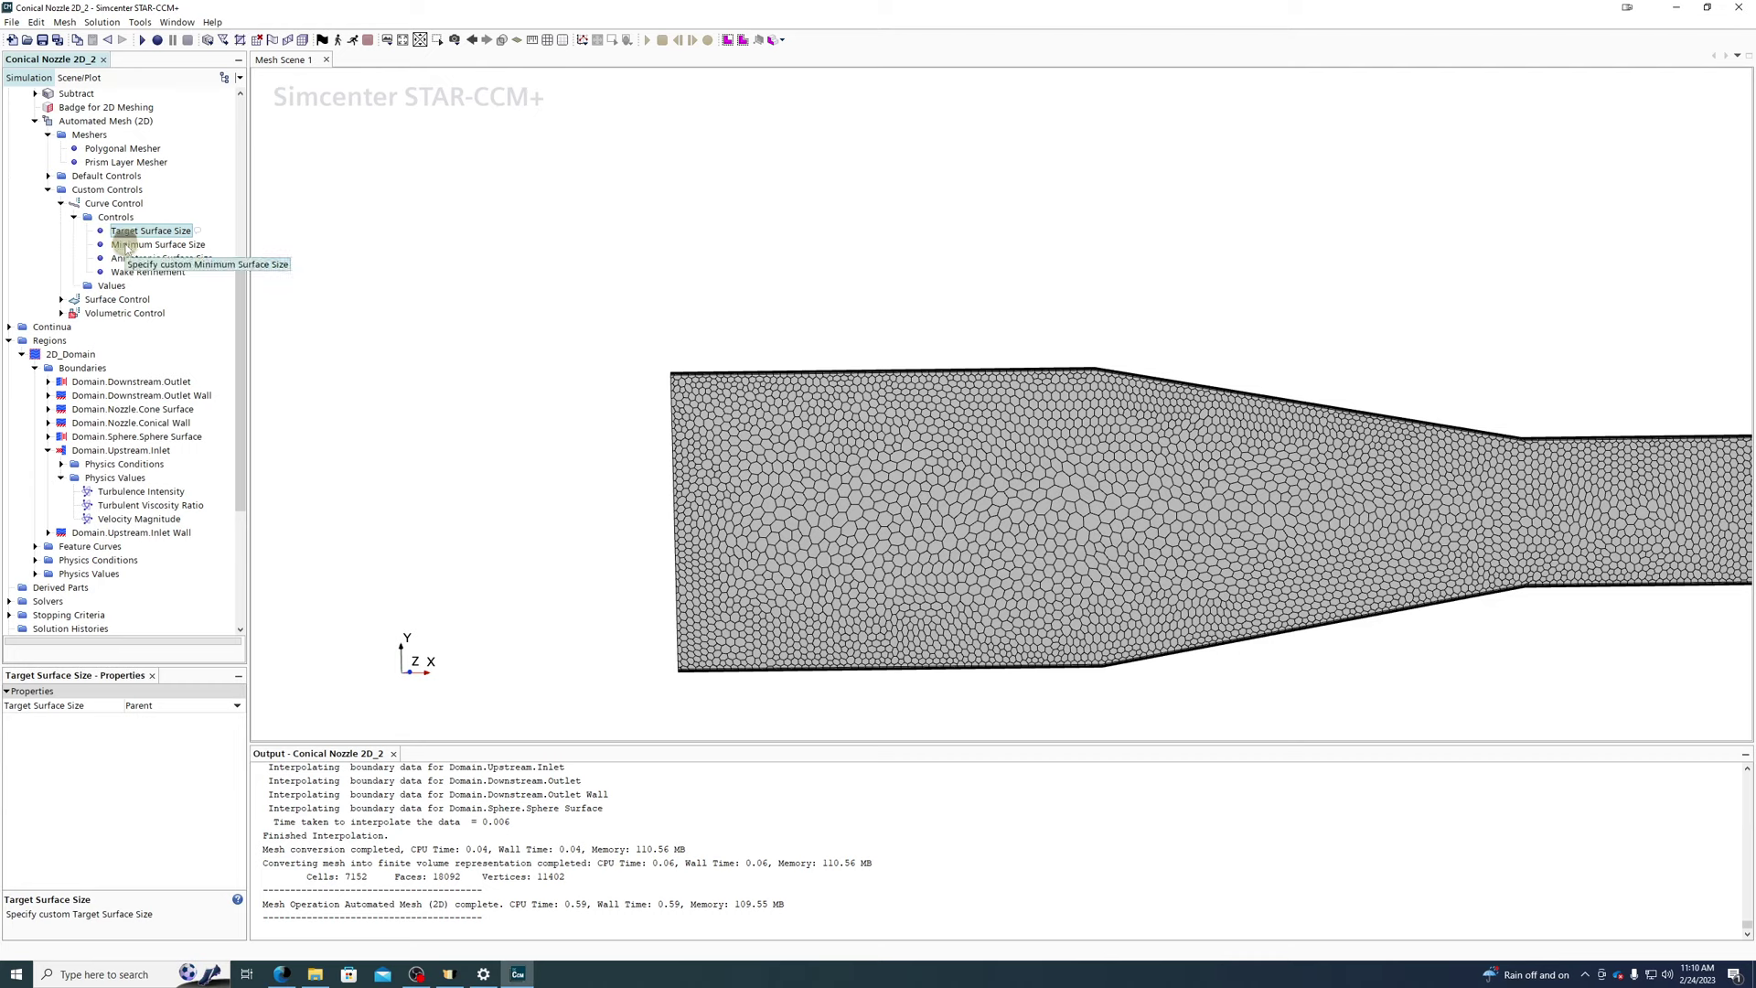
{"action": "left_click", "coordinate": [129, 248]}
{"action": "left_click", "coordinate": [133, 271]}
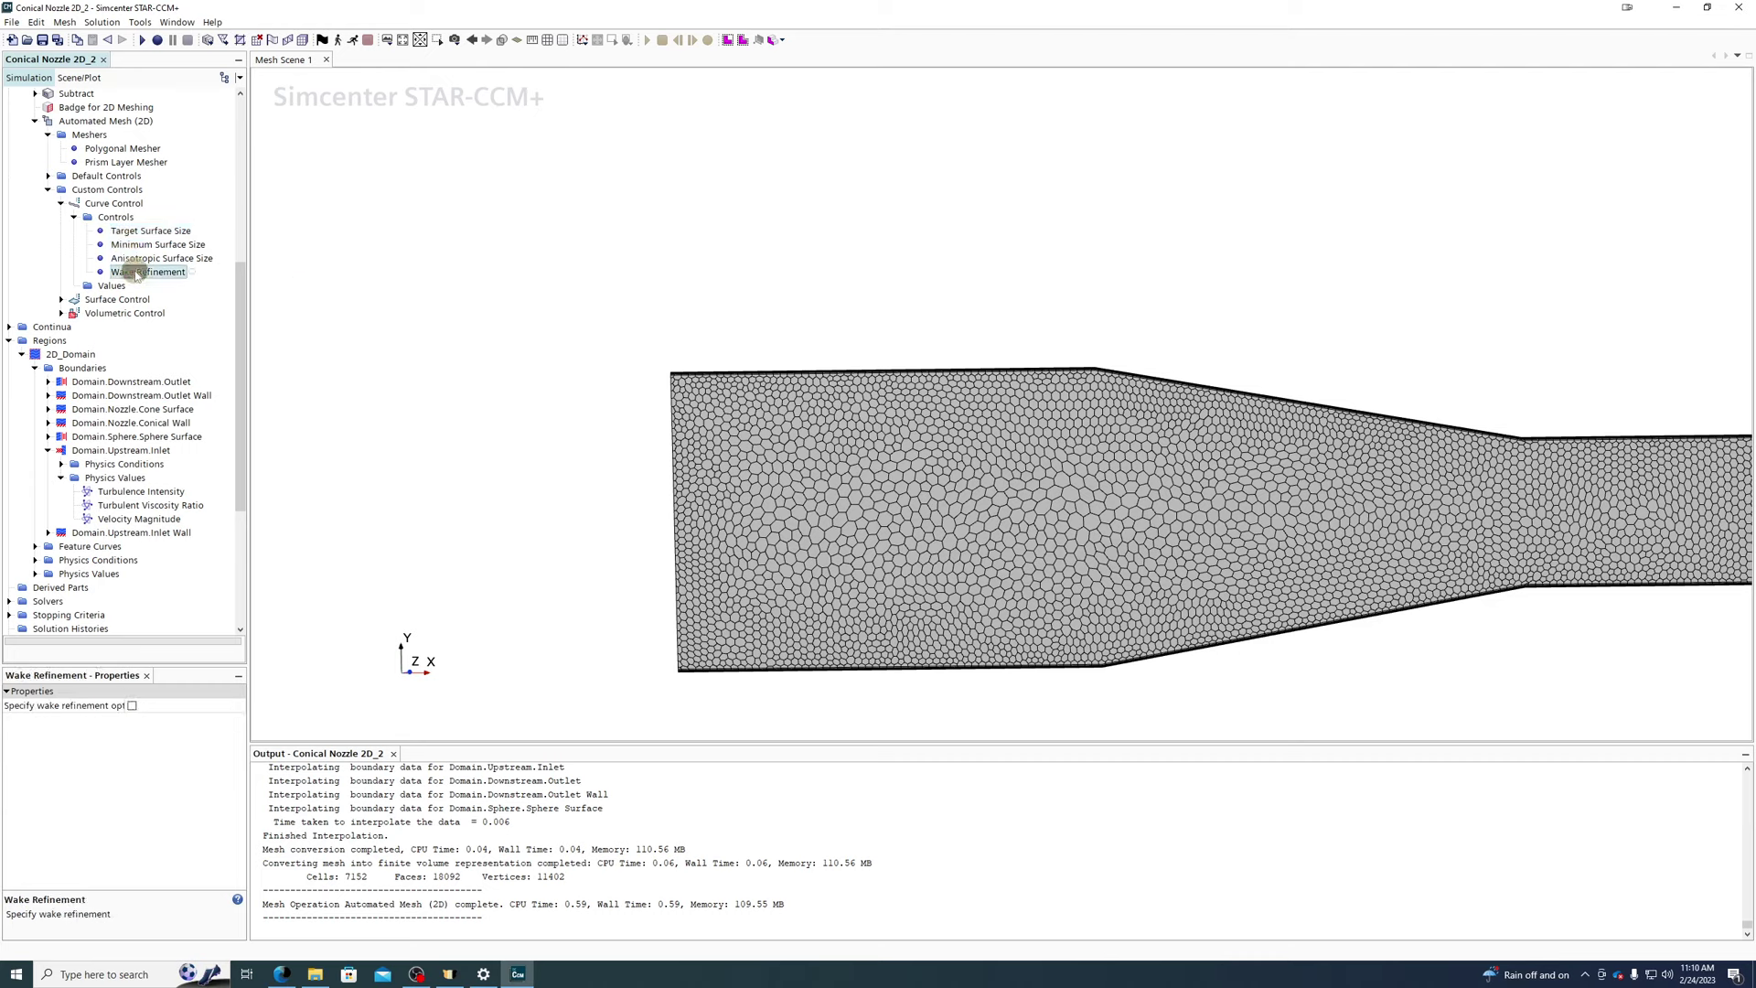
{"action": "left_click", "coordinate": [133, 259]}
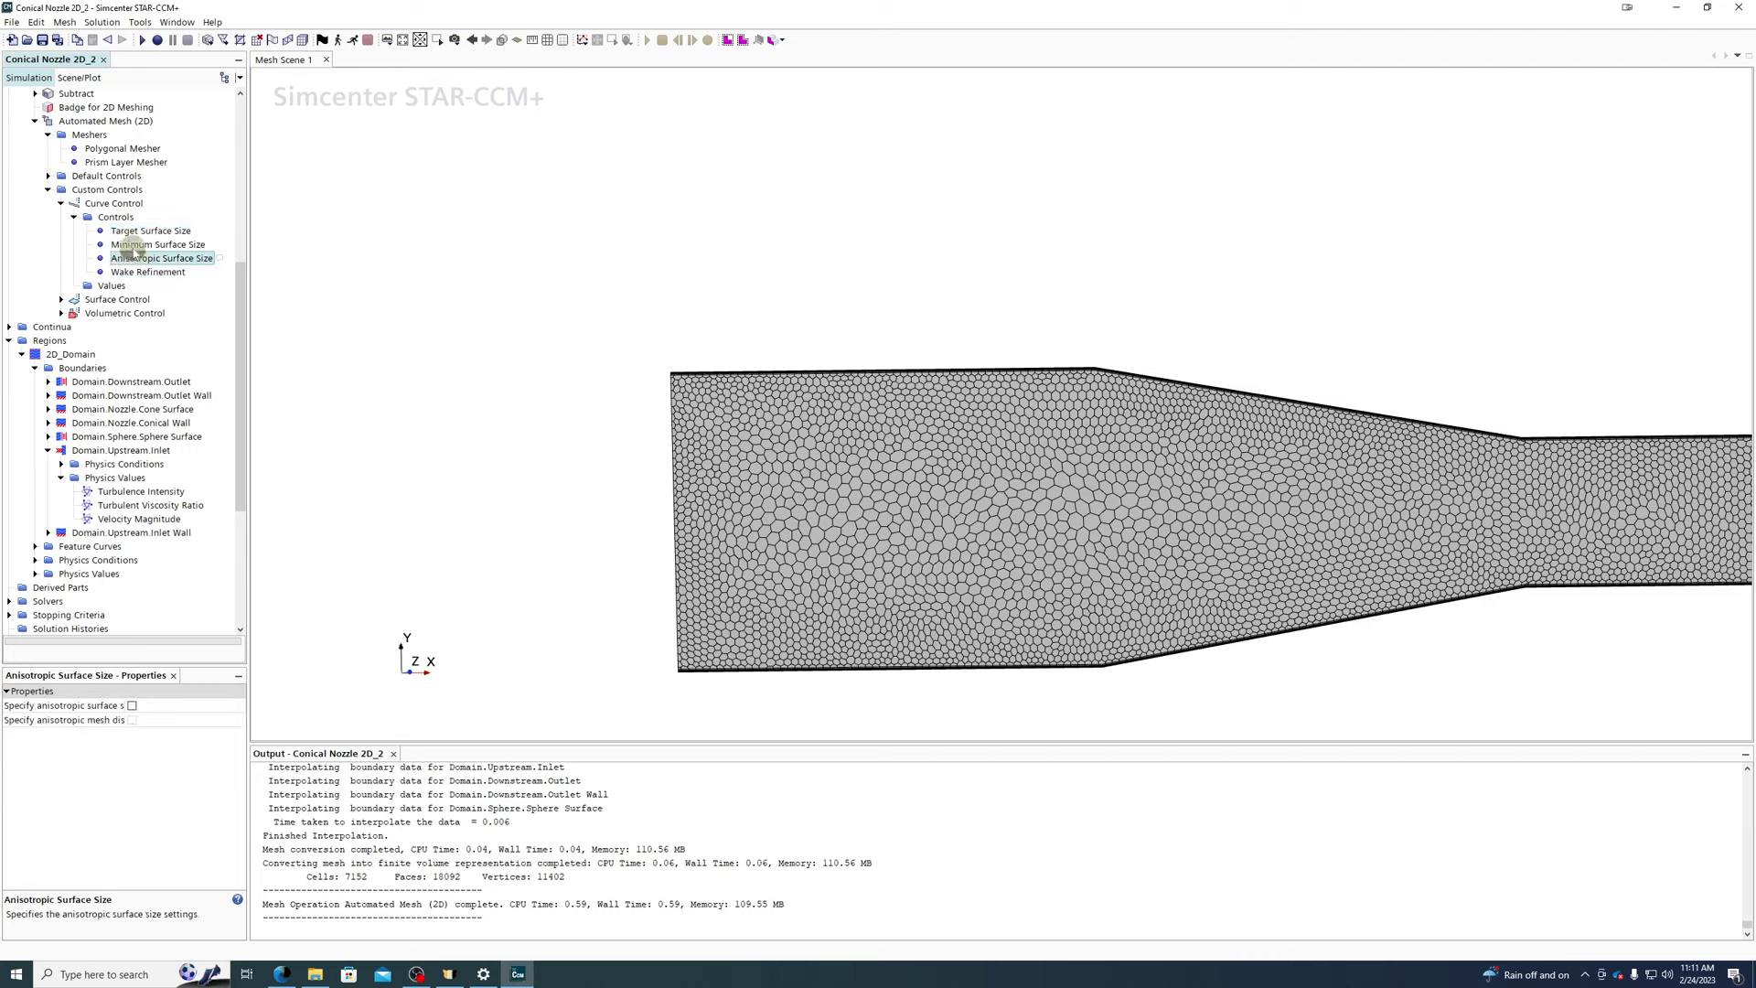
{"action": "left_click", "coordinate": [132, 231]}
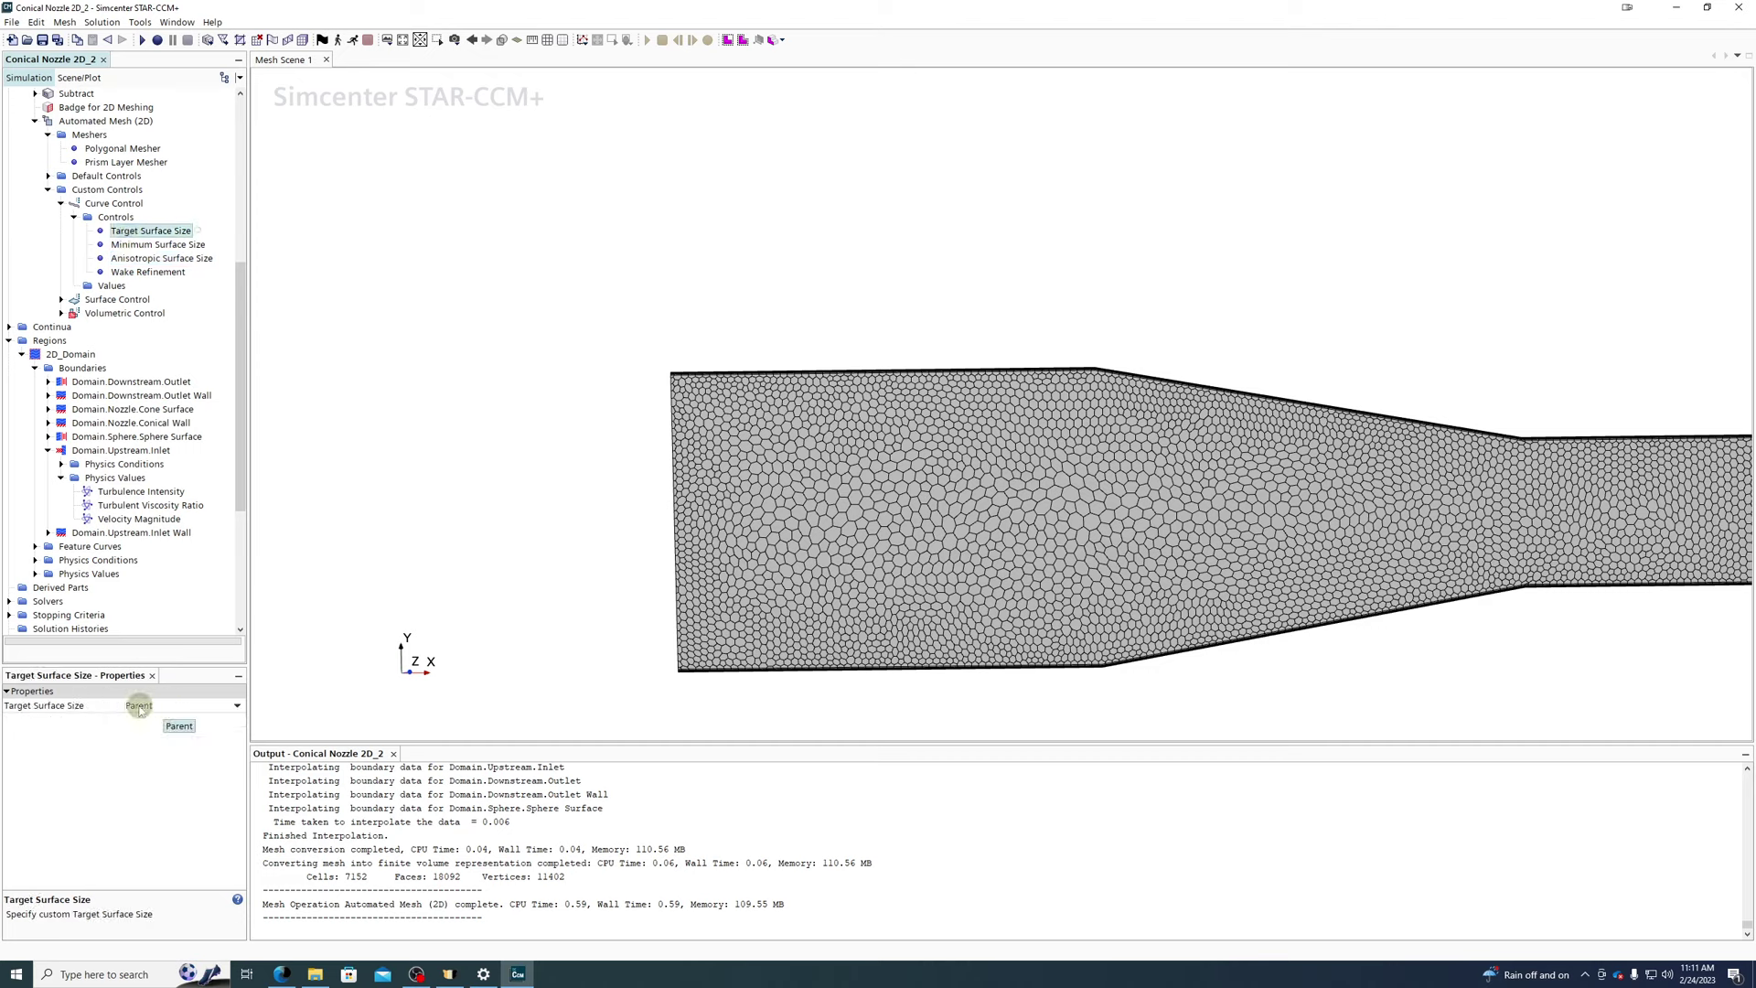
{"action": "left_click", "coordinate": [139, 246]}
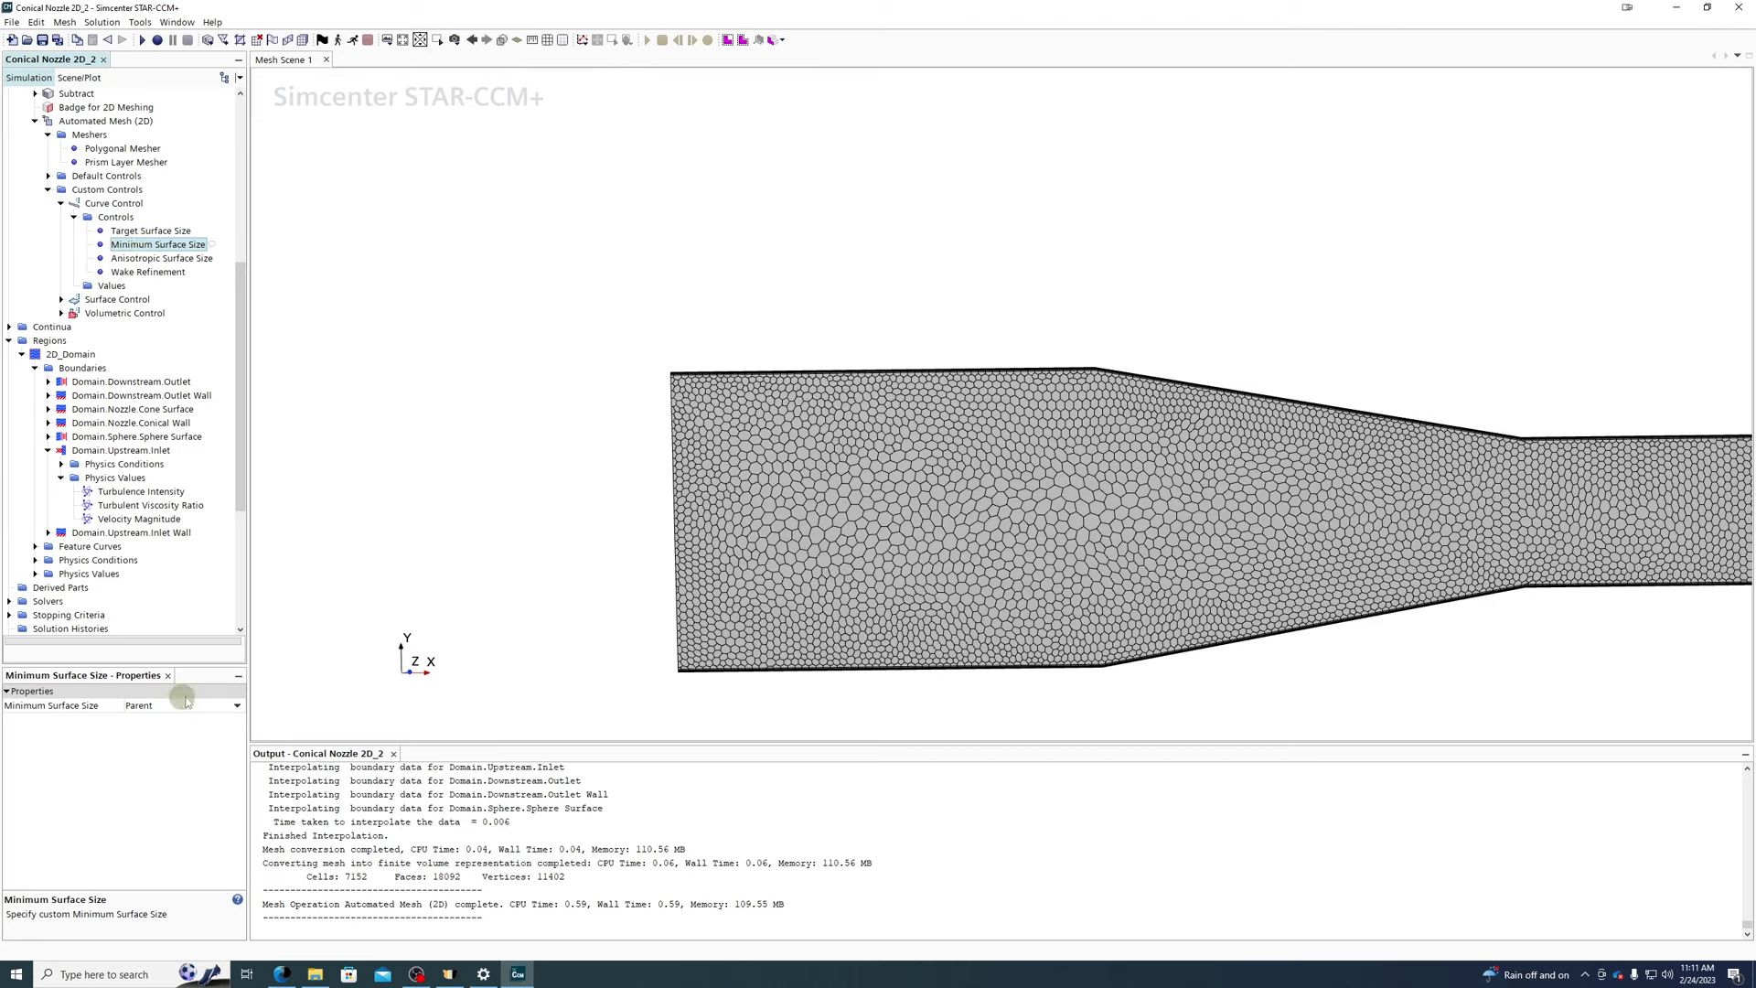
{"action": "left_click", "coordinate": [178, 259]}
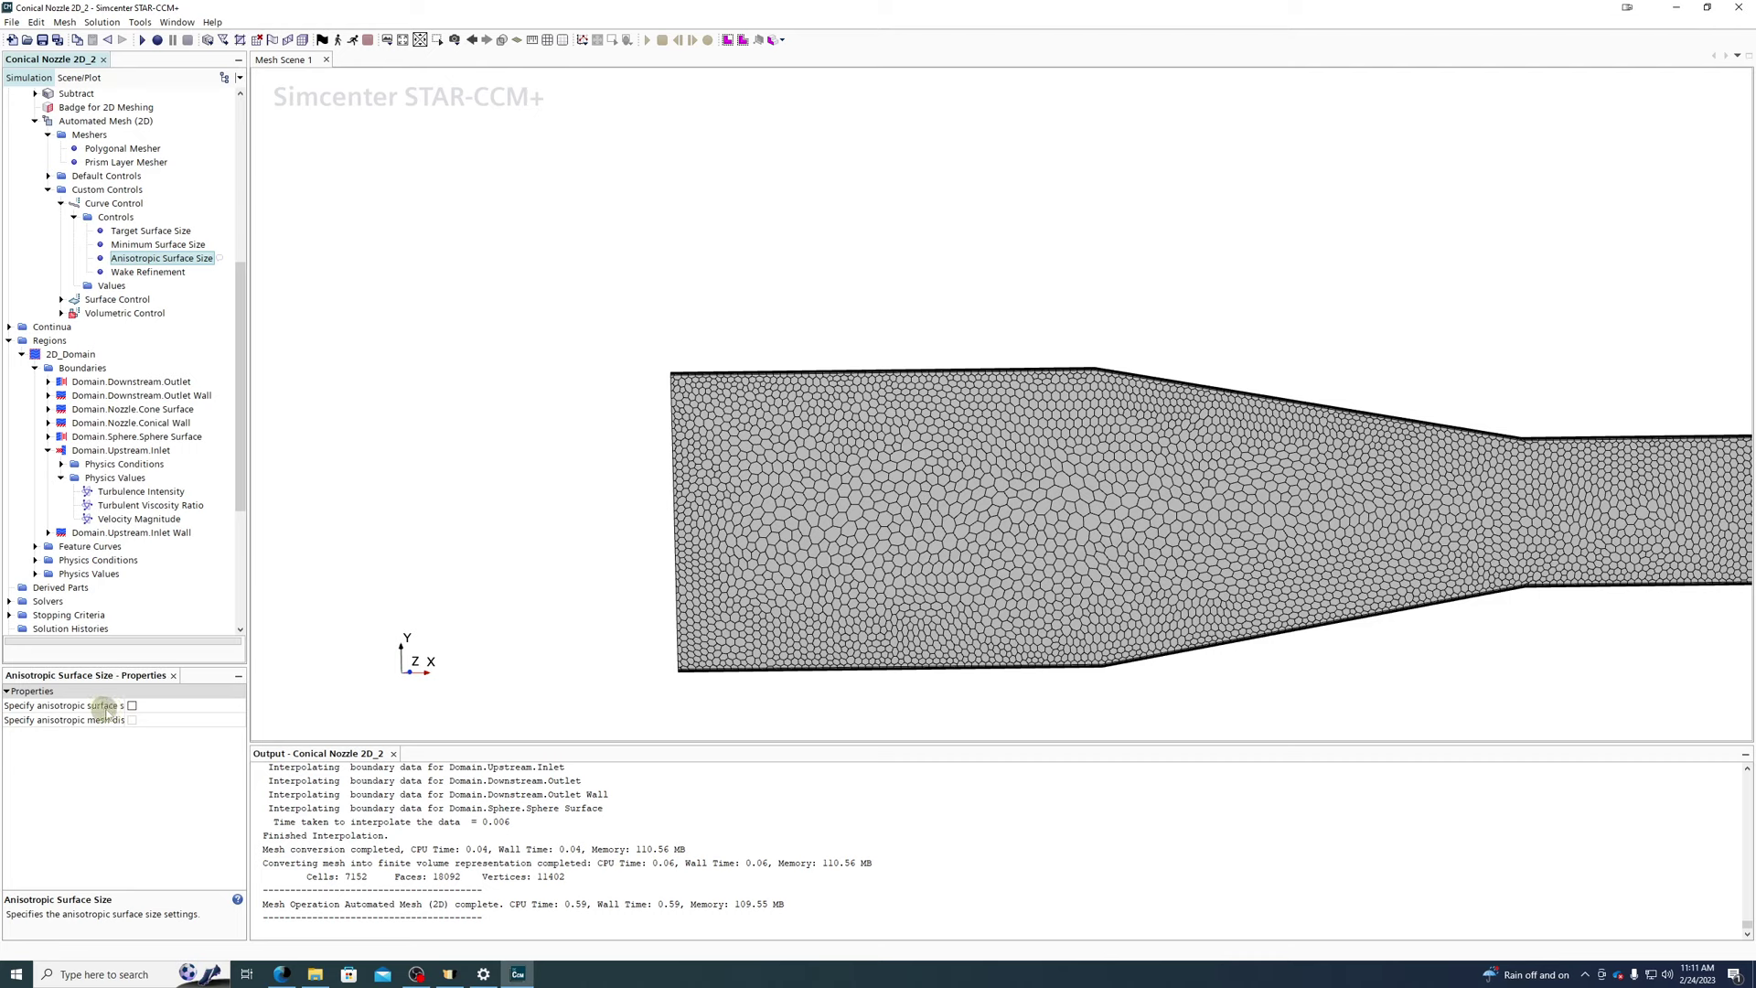
- Try the anisotropic surface size option on the curve control, reviewing its growth and first layer thickness values
{"action": "scroll", "coordinate": [672, 381], "scroll_direction": "up", "scroll_amount": 3}
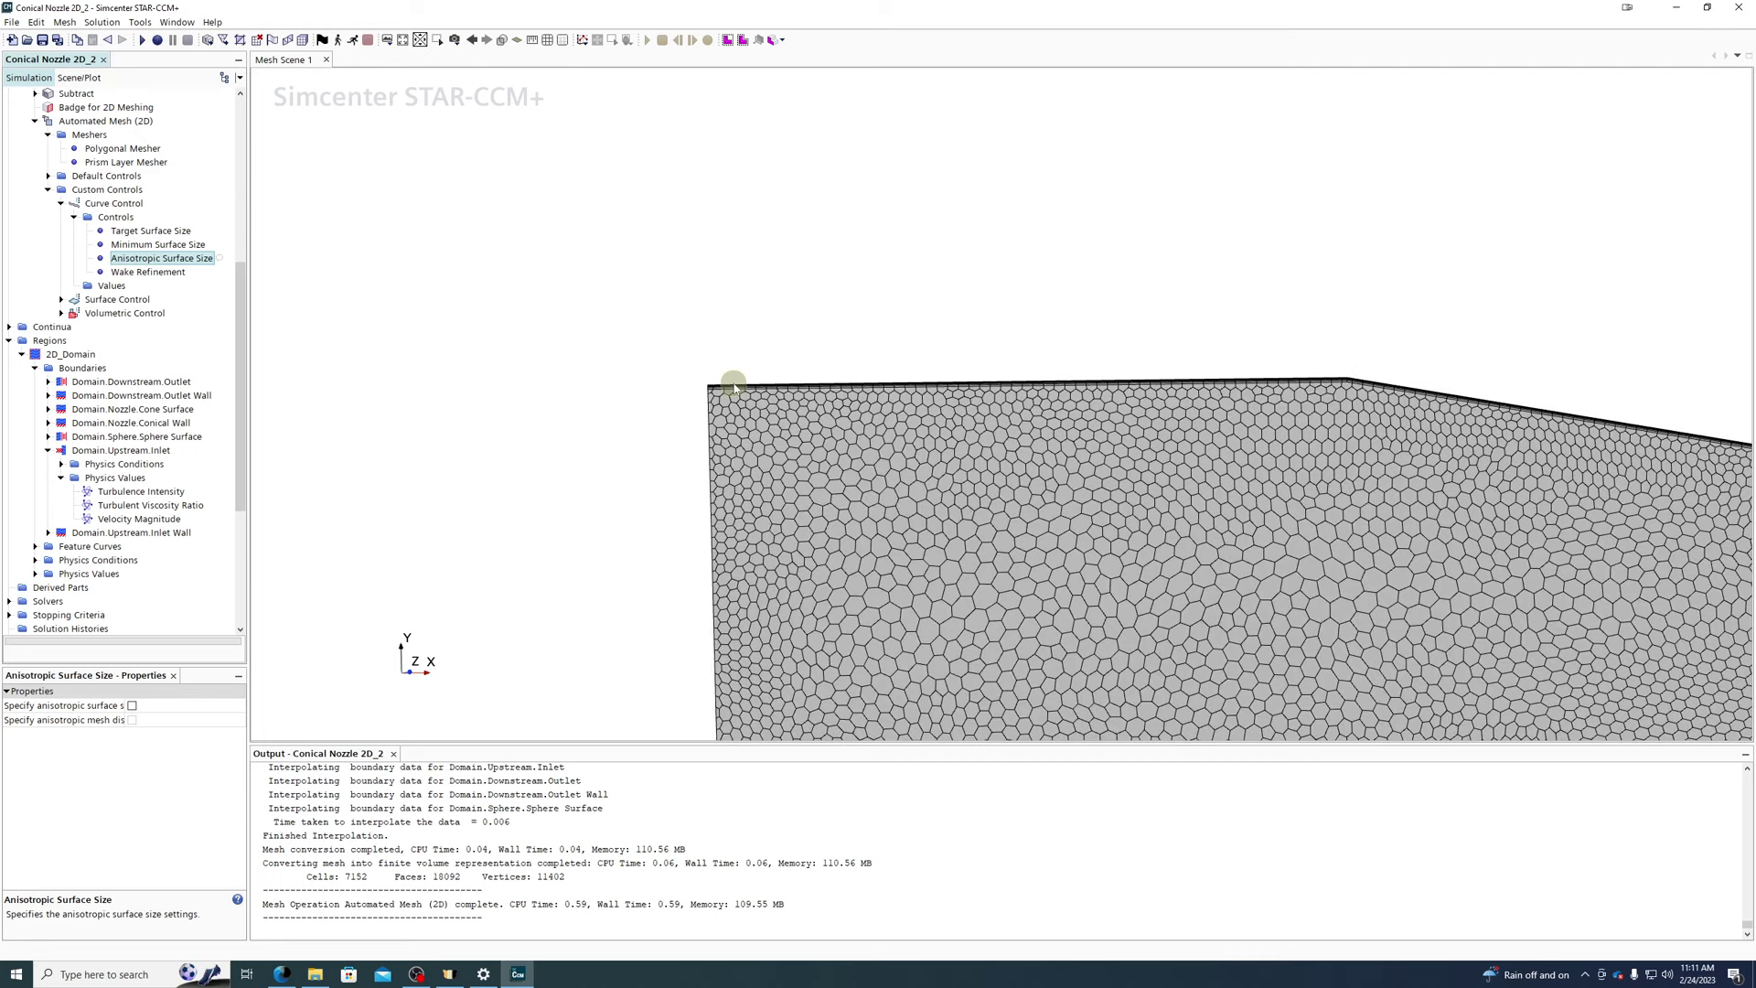
{"action": "left_click", "coordinate": [89, 722]}
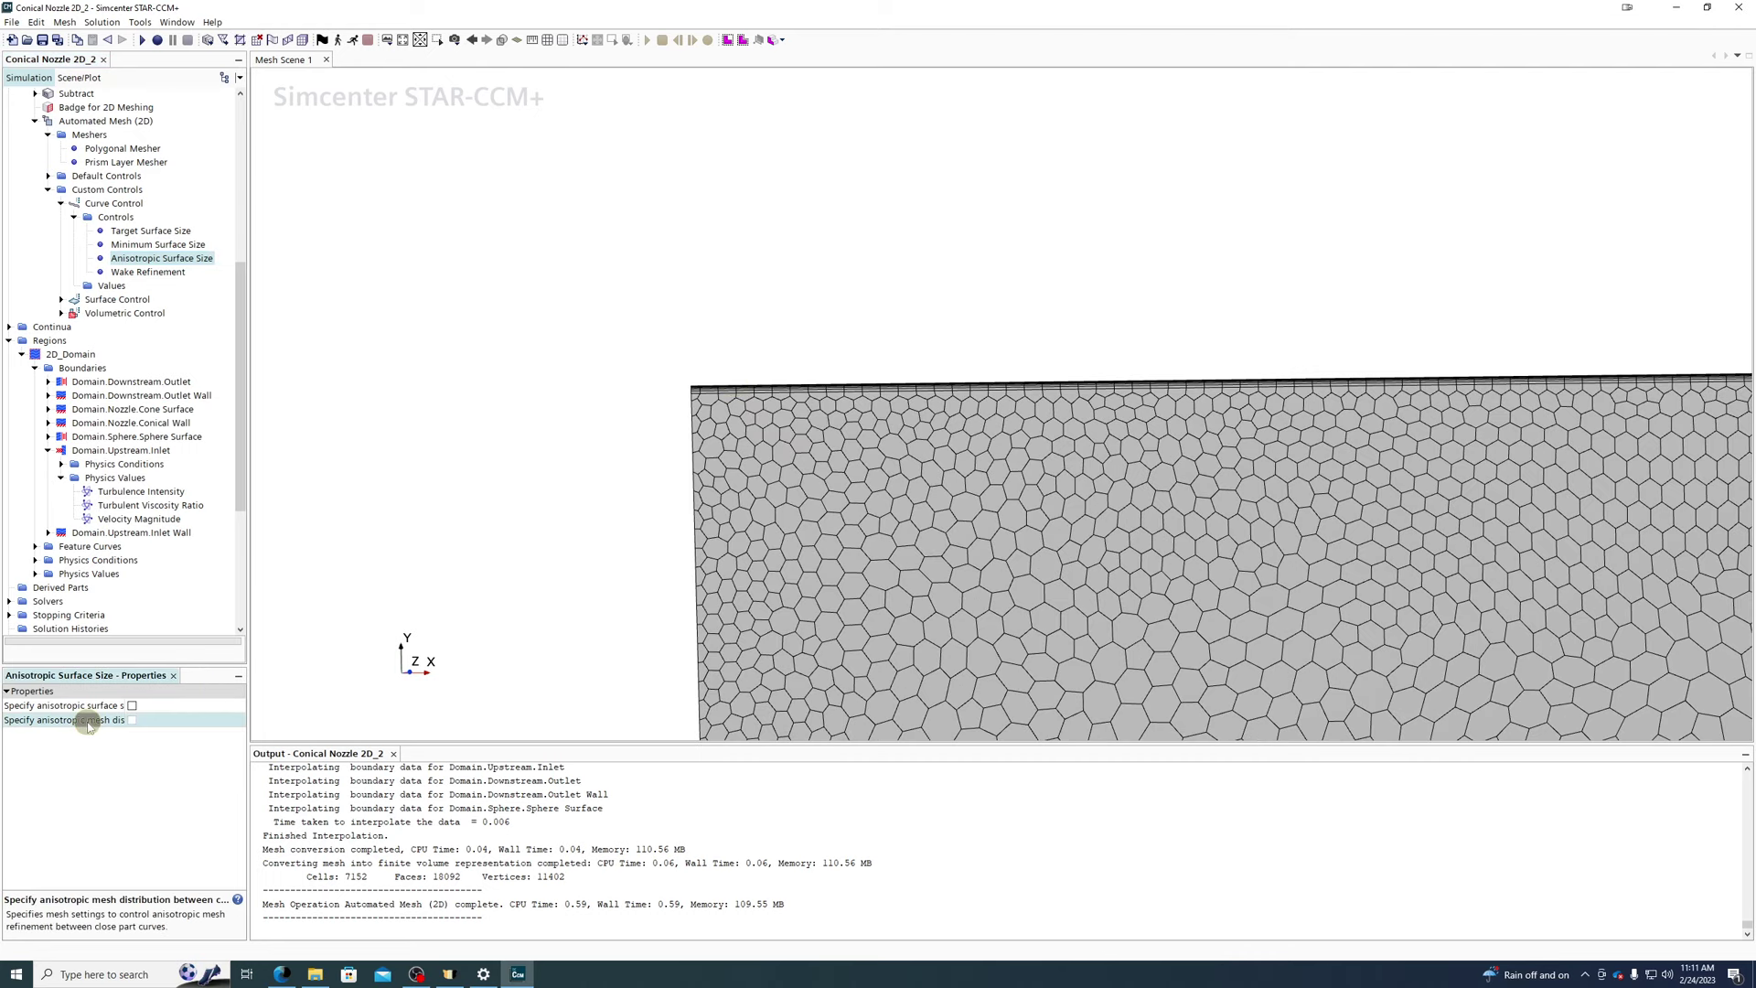
{"action": "left_click", "coordinate": [92, 706]}
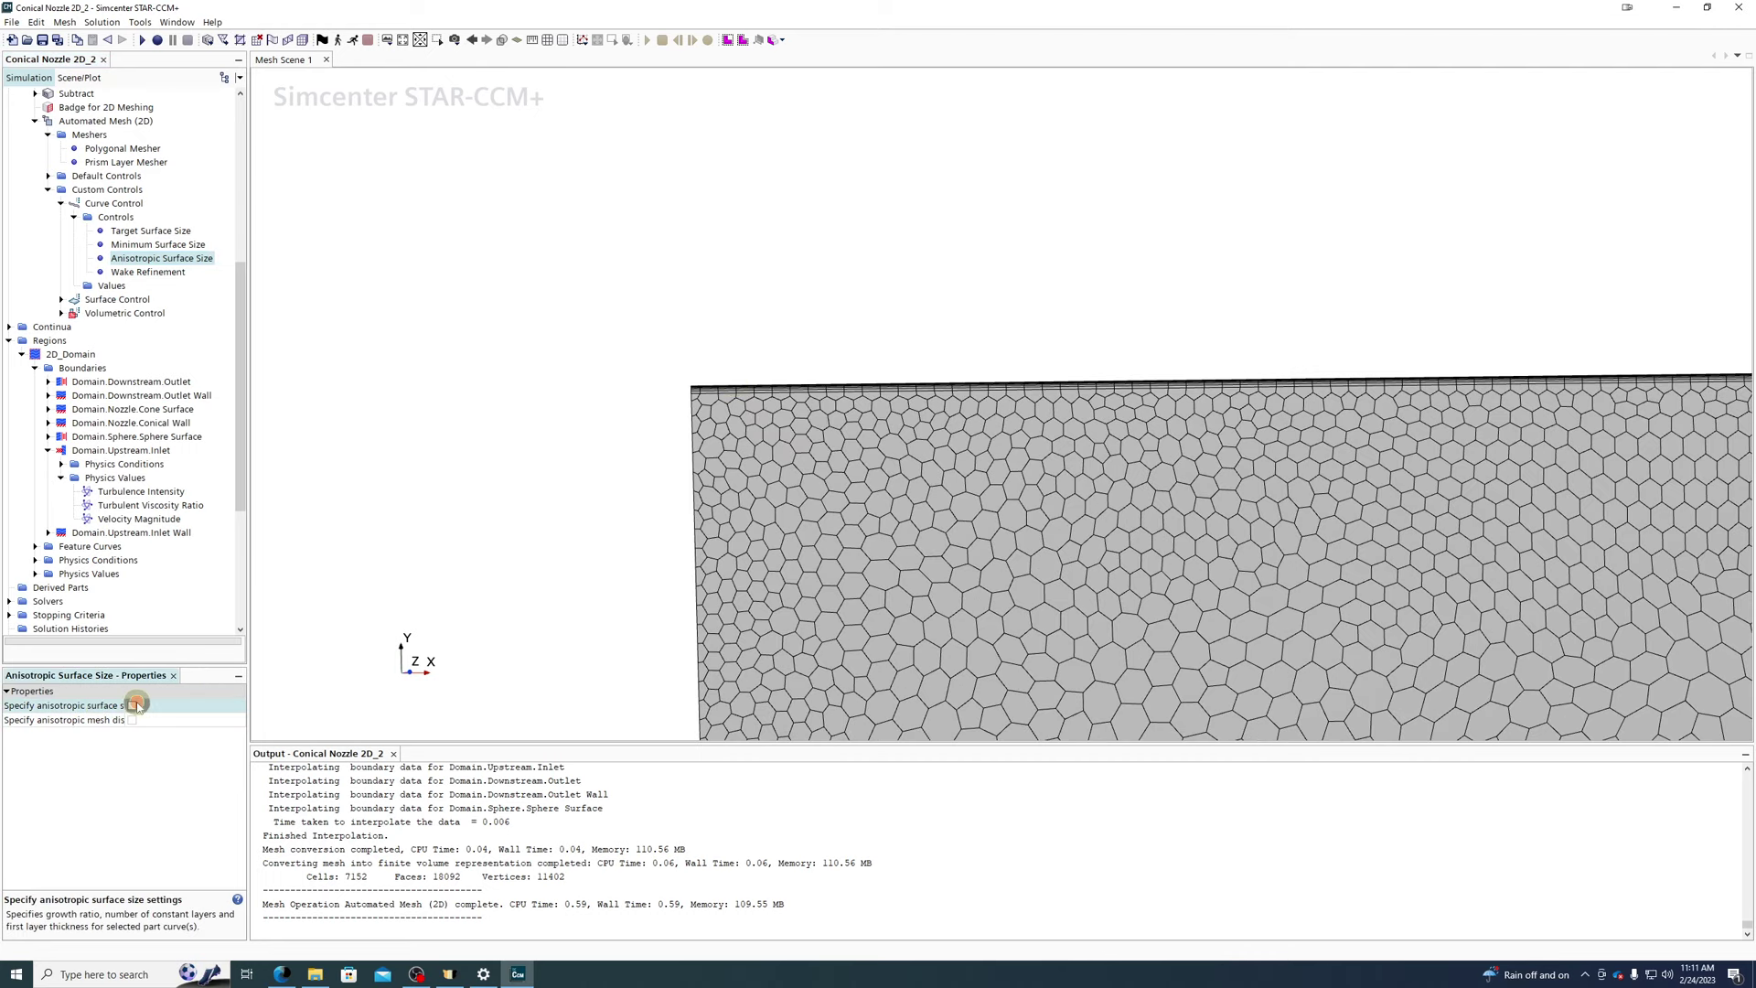
{"action": "left_click", "coordinate": [131, 705]}
{"action": "left_click", "coordinate": [74, 285]}
{"action": "left_click", "coordinate": [108, 303]}
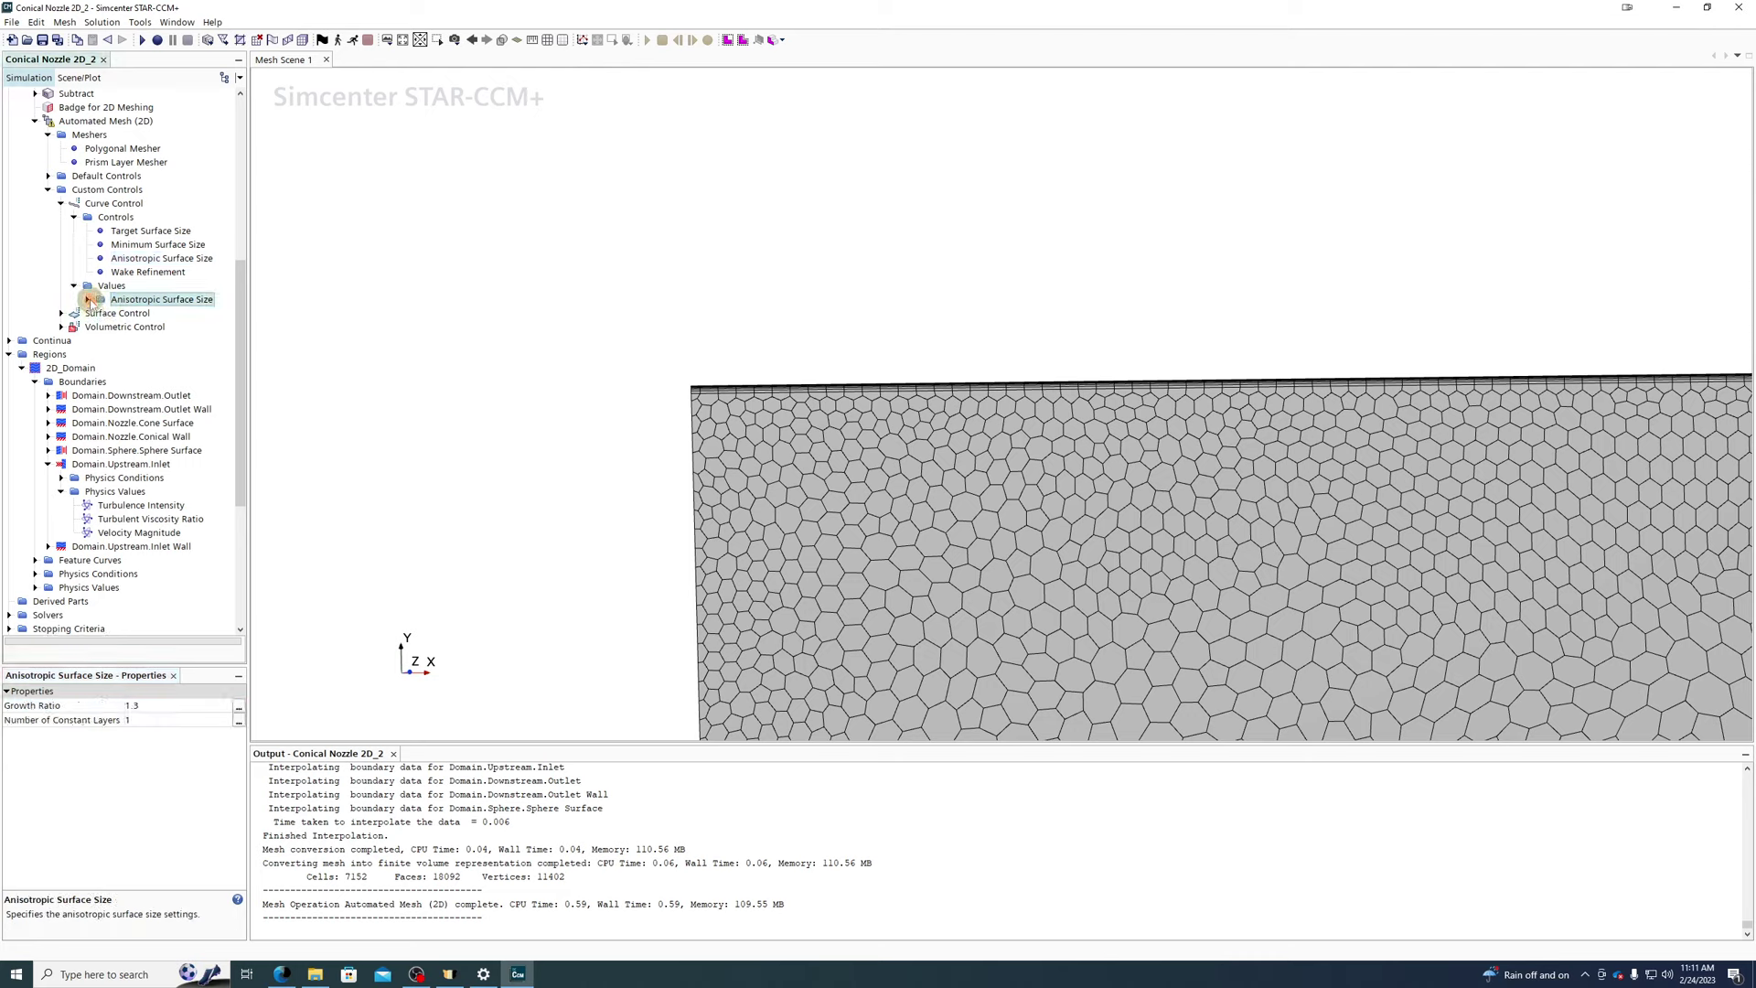
{"action": "left_click", "coordinate": [87, 299]}
{"action": "left_click", "coordinate": [114, 313]}
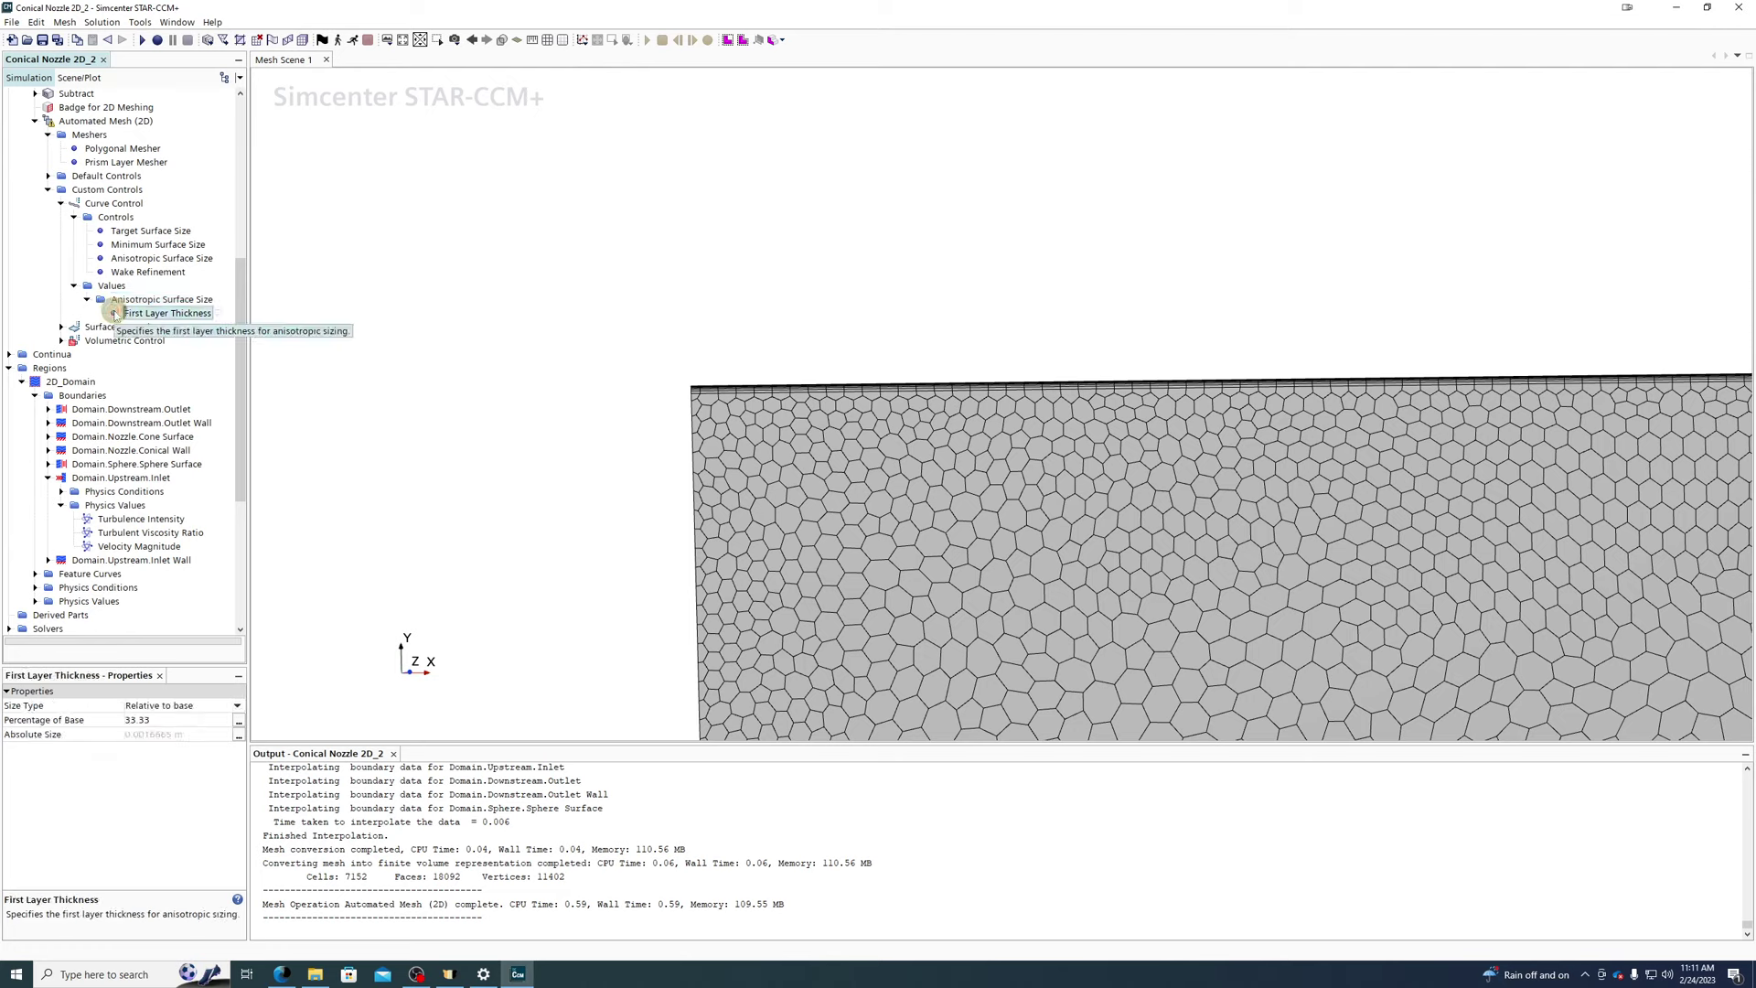
{"action": "left_click", "coordinate": [132, 259]}
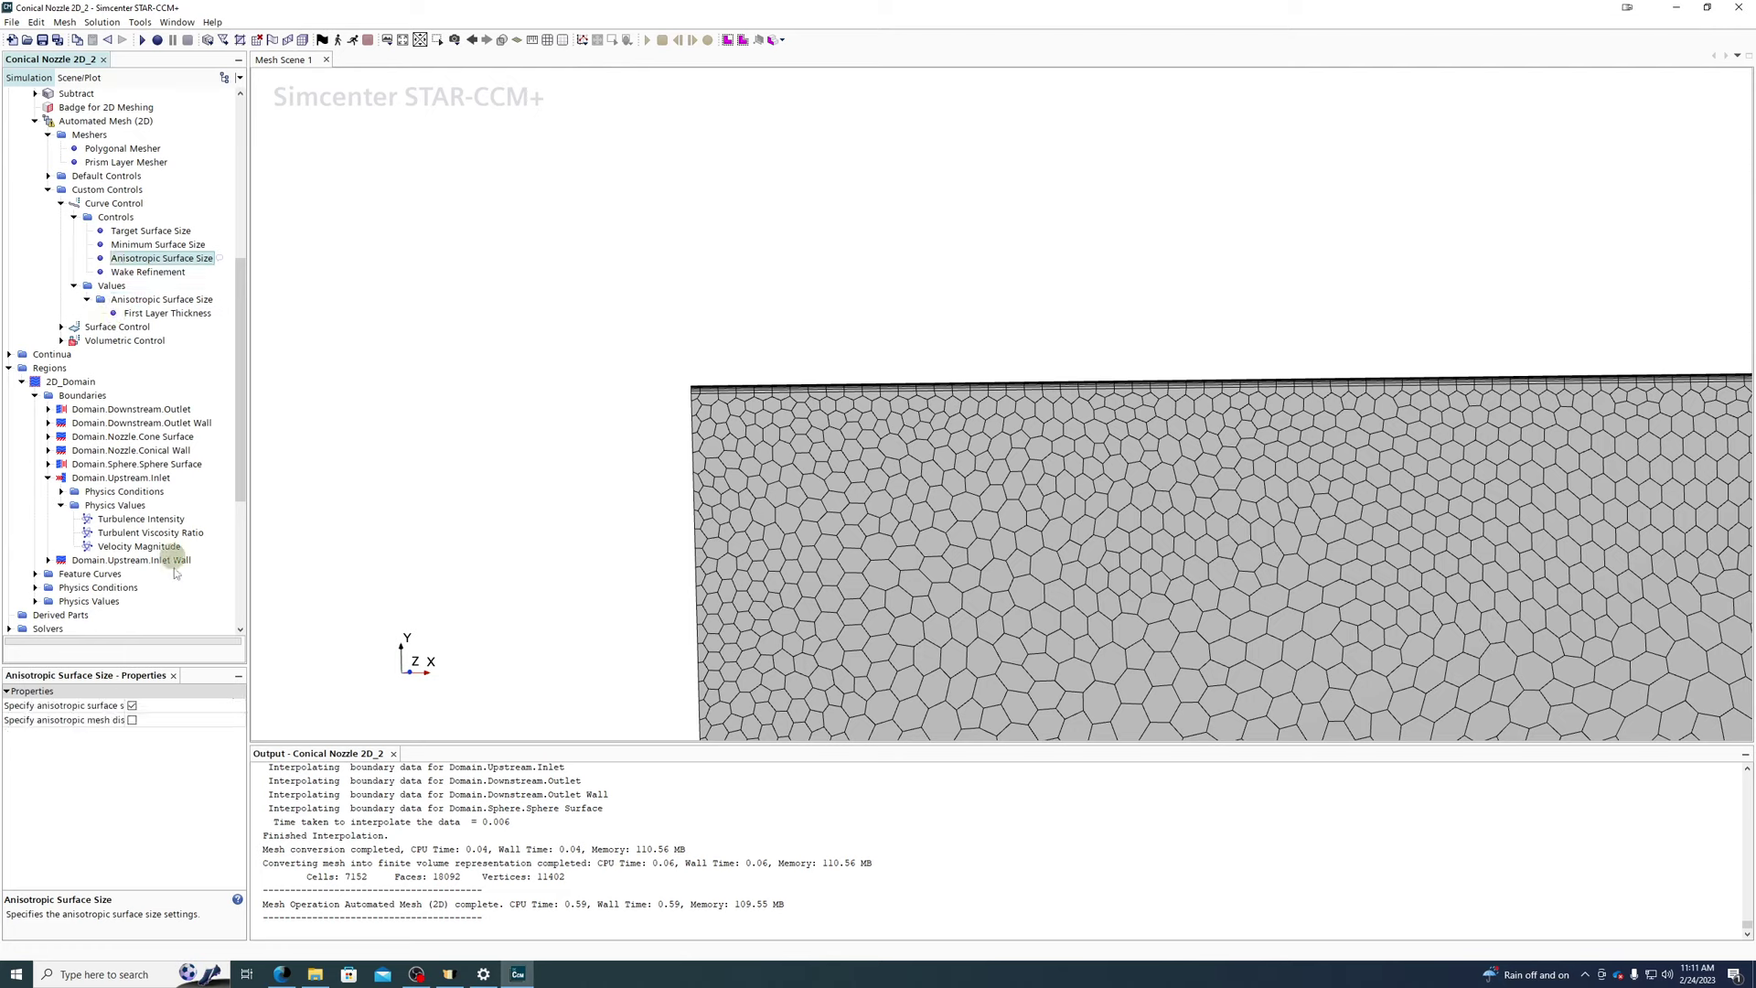
{"action": "left_click", "coordinate": [132, 706]}
- Switch the curve control's minimum surface size to Custom and show its resulting size value
{"action": "left_click", "coordinate": [159, 244]}
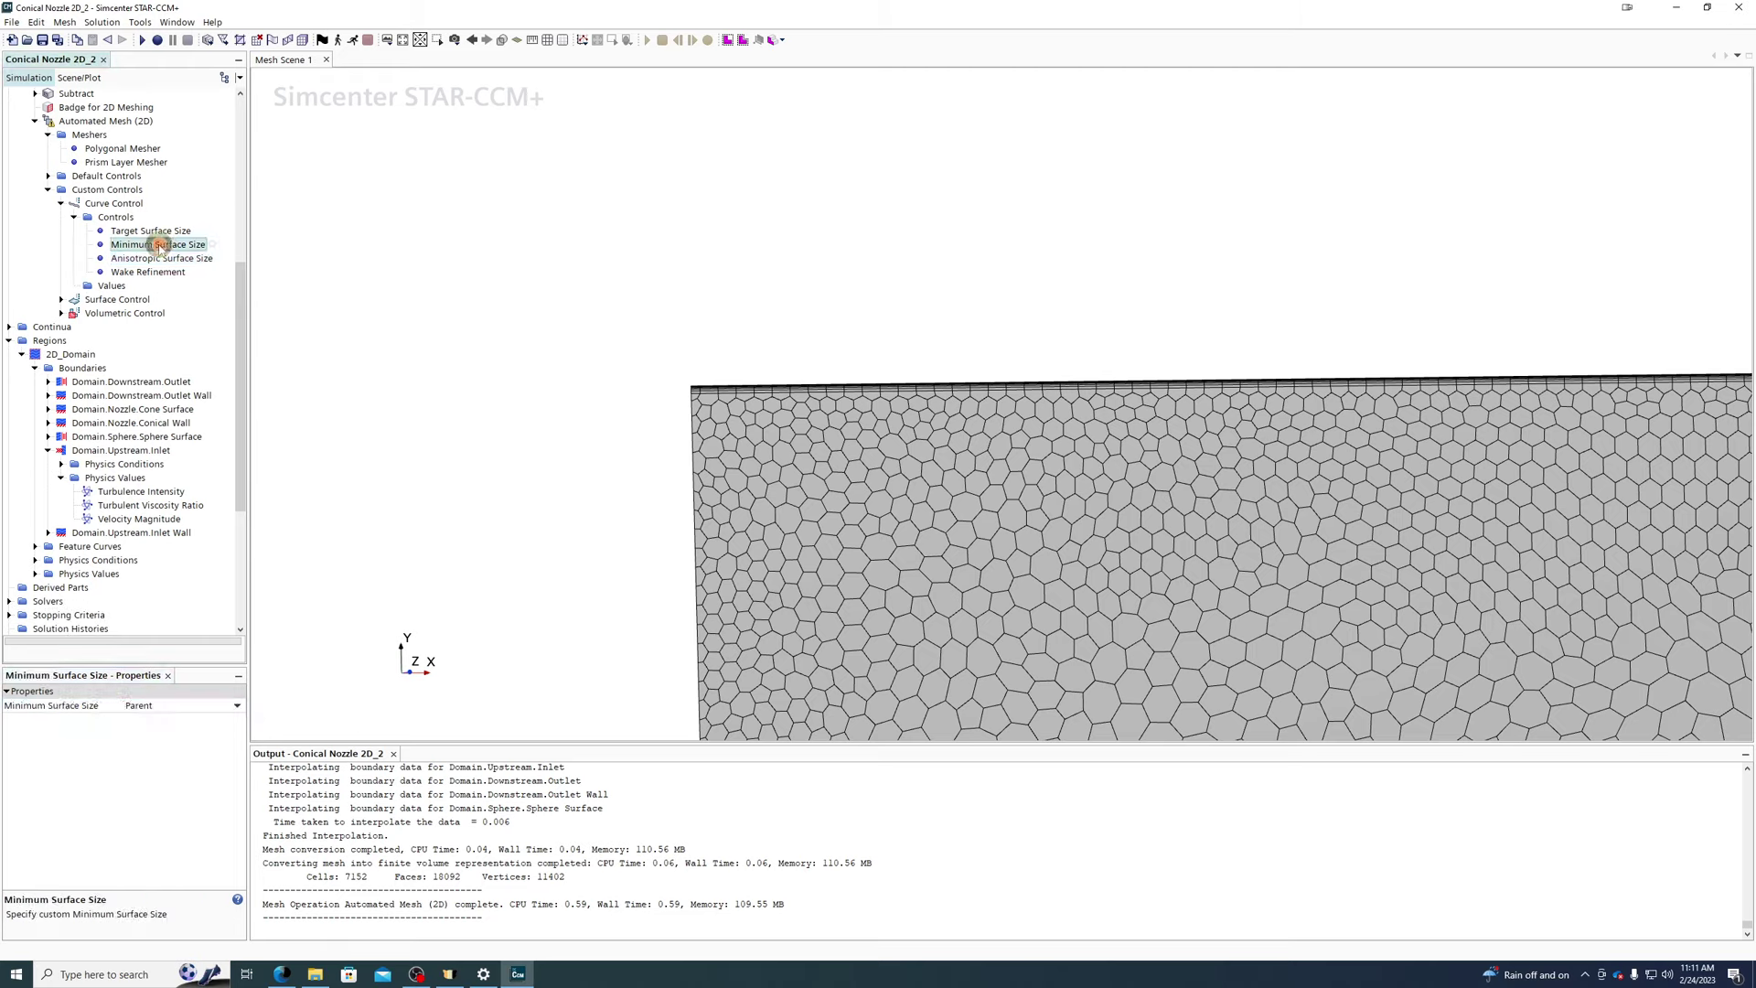
{"action": "left_click", "coordinate": [142, 705]}
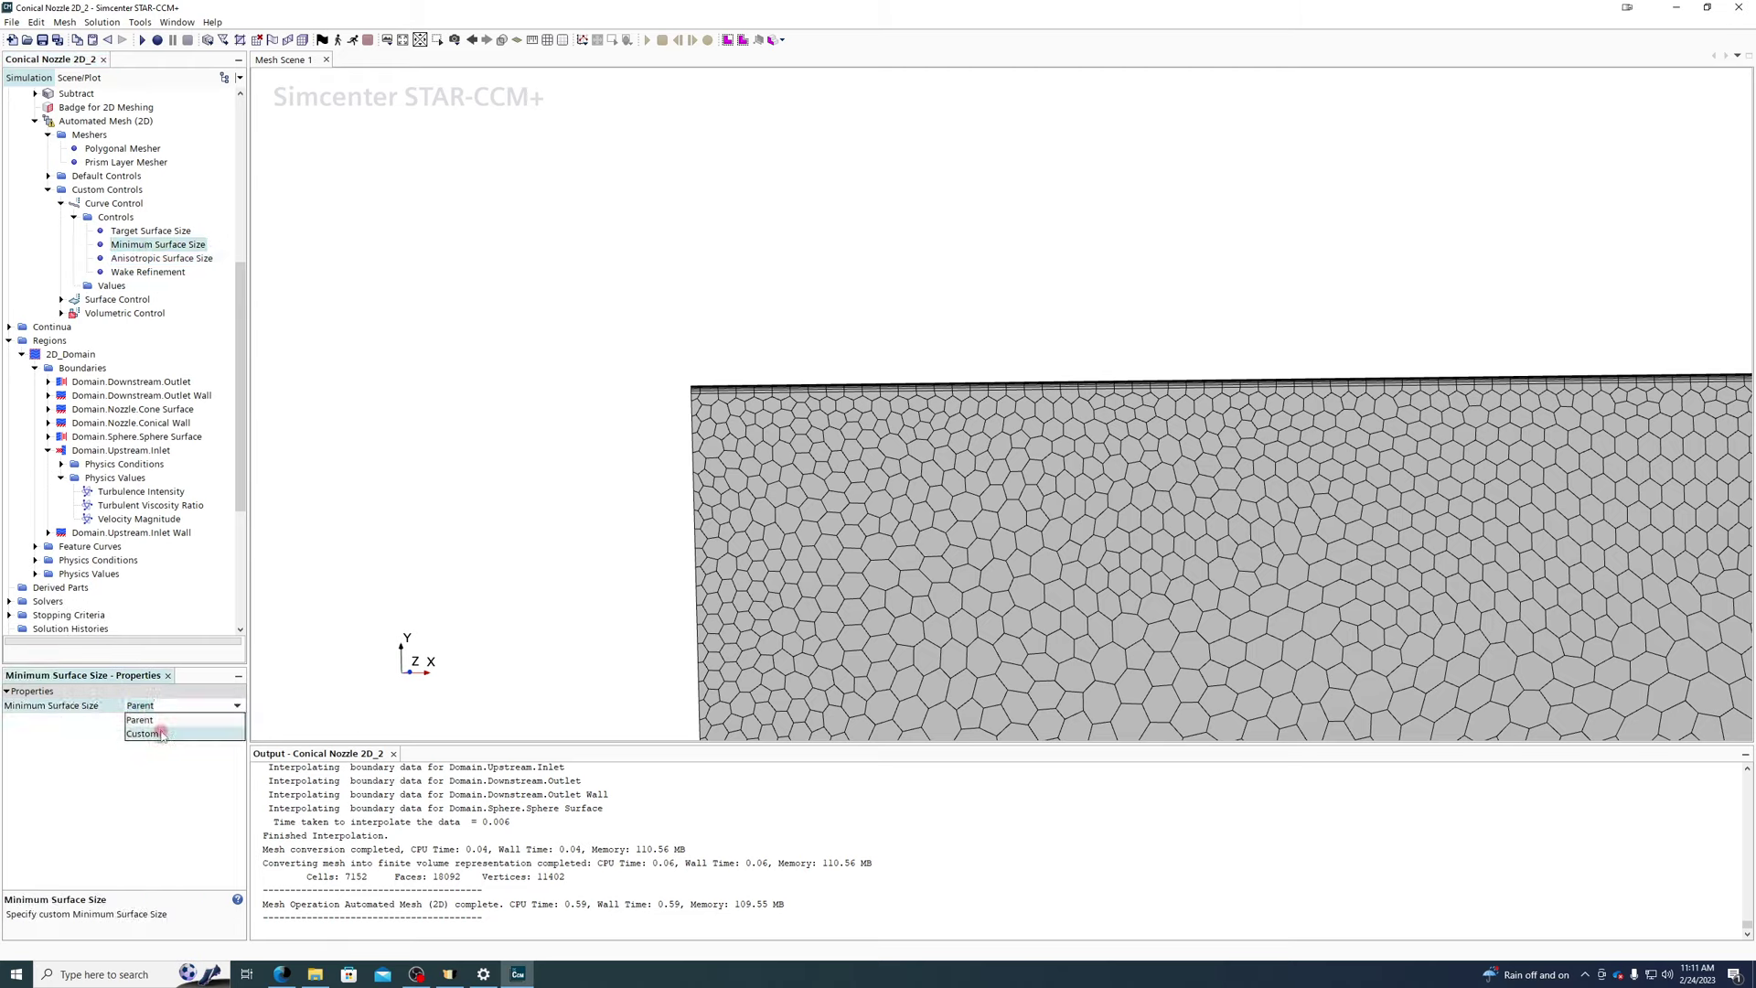
{"action": "left_click", "coordinate": [160, 734]}
{"action": "left_click", "coordinate": [74, 287]}
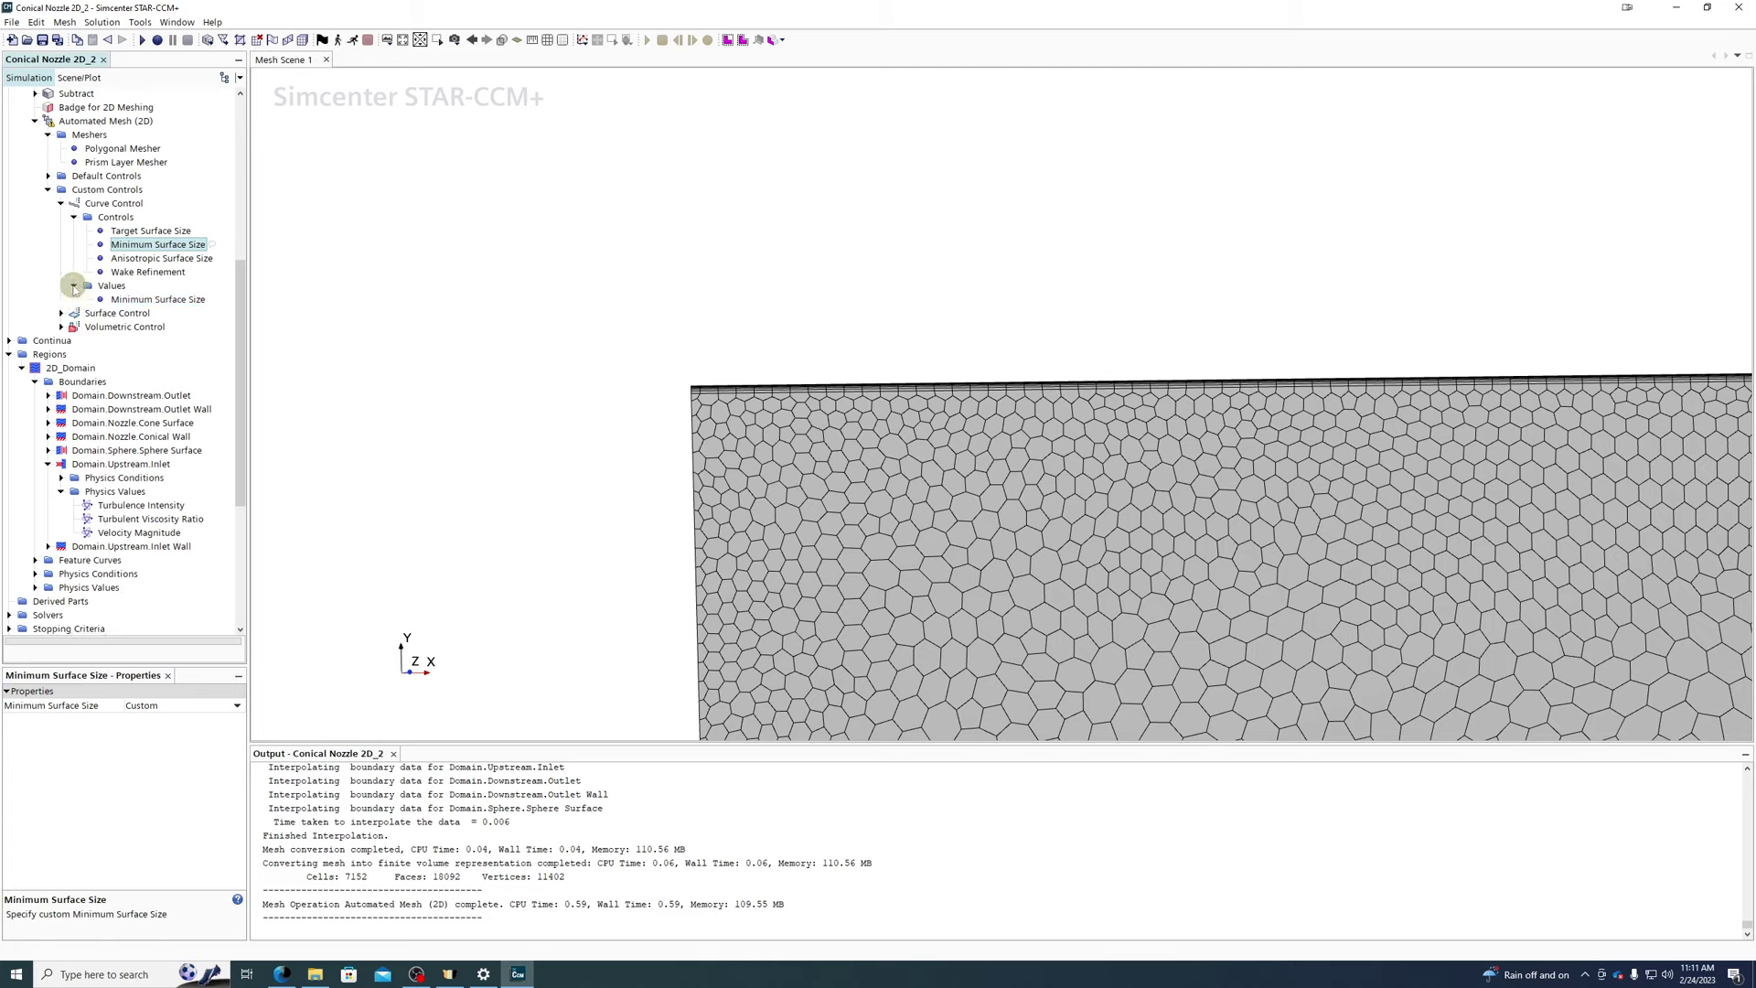
{"action": "left_click", "coordinate": [128, 300]}
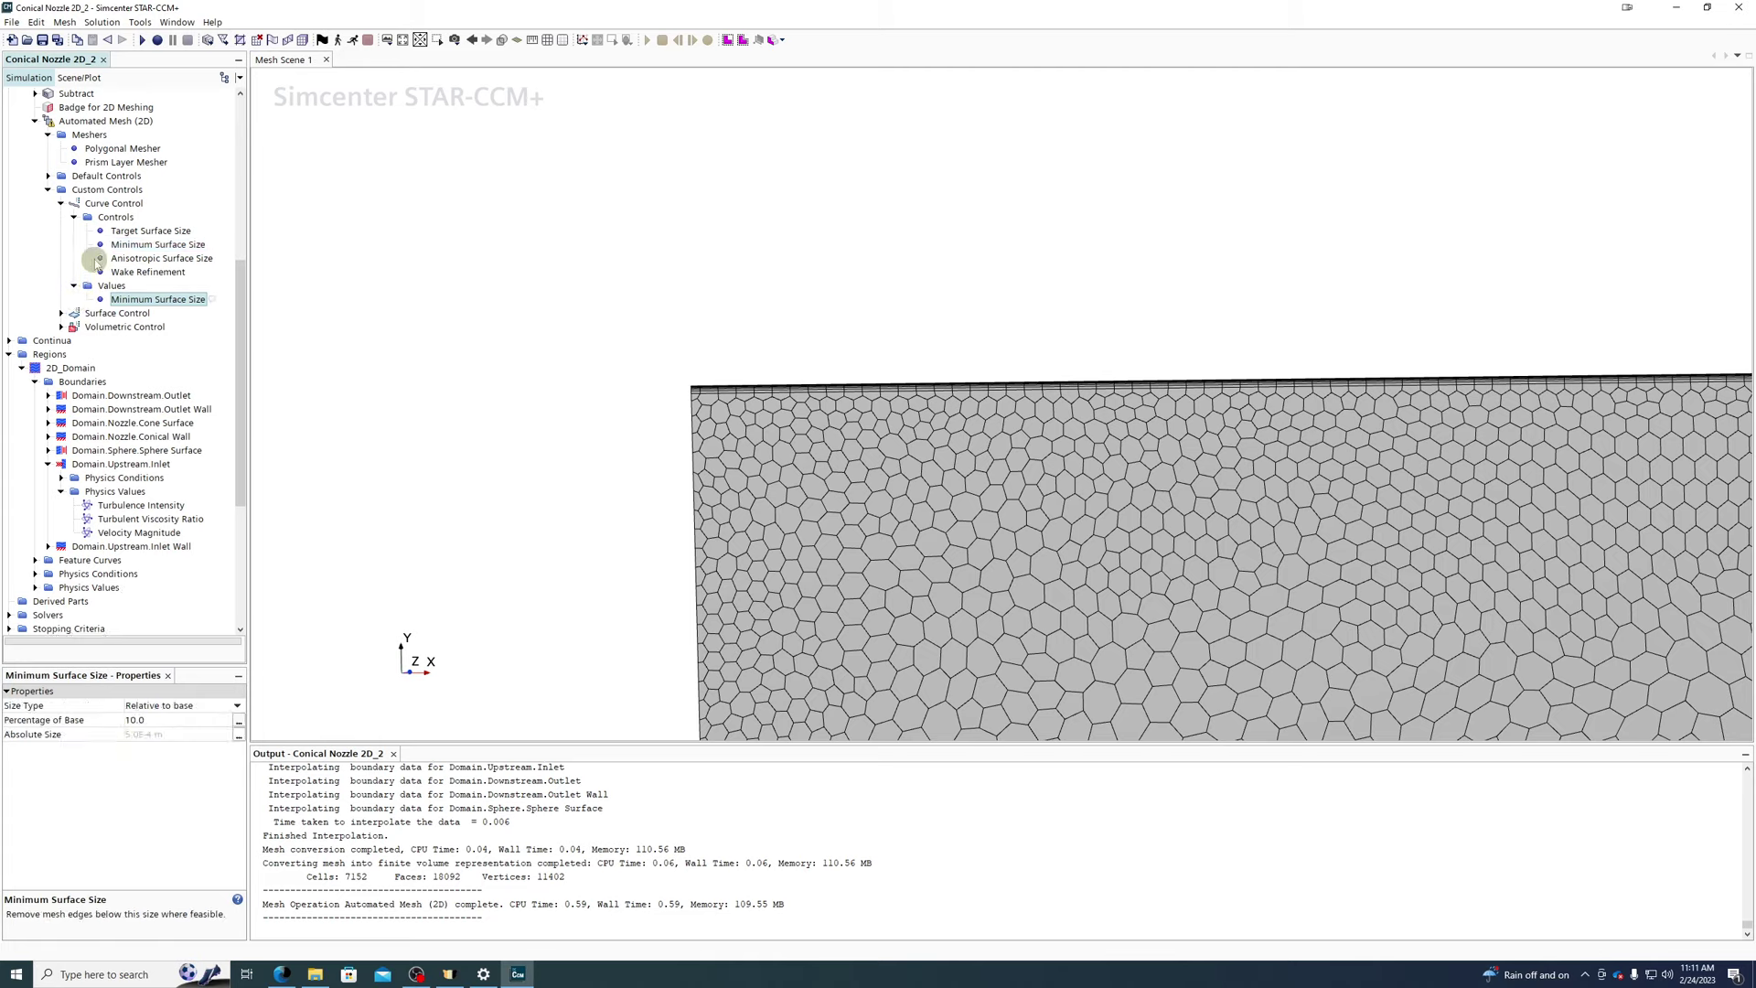
- Switch the curve control's target surface size to Custom and check both custom size specifications
{"action": "left_click", "coordinate": [151, 231]}
{"action": "left_click", "coordinate": [153, 706]}
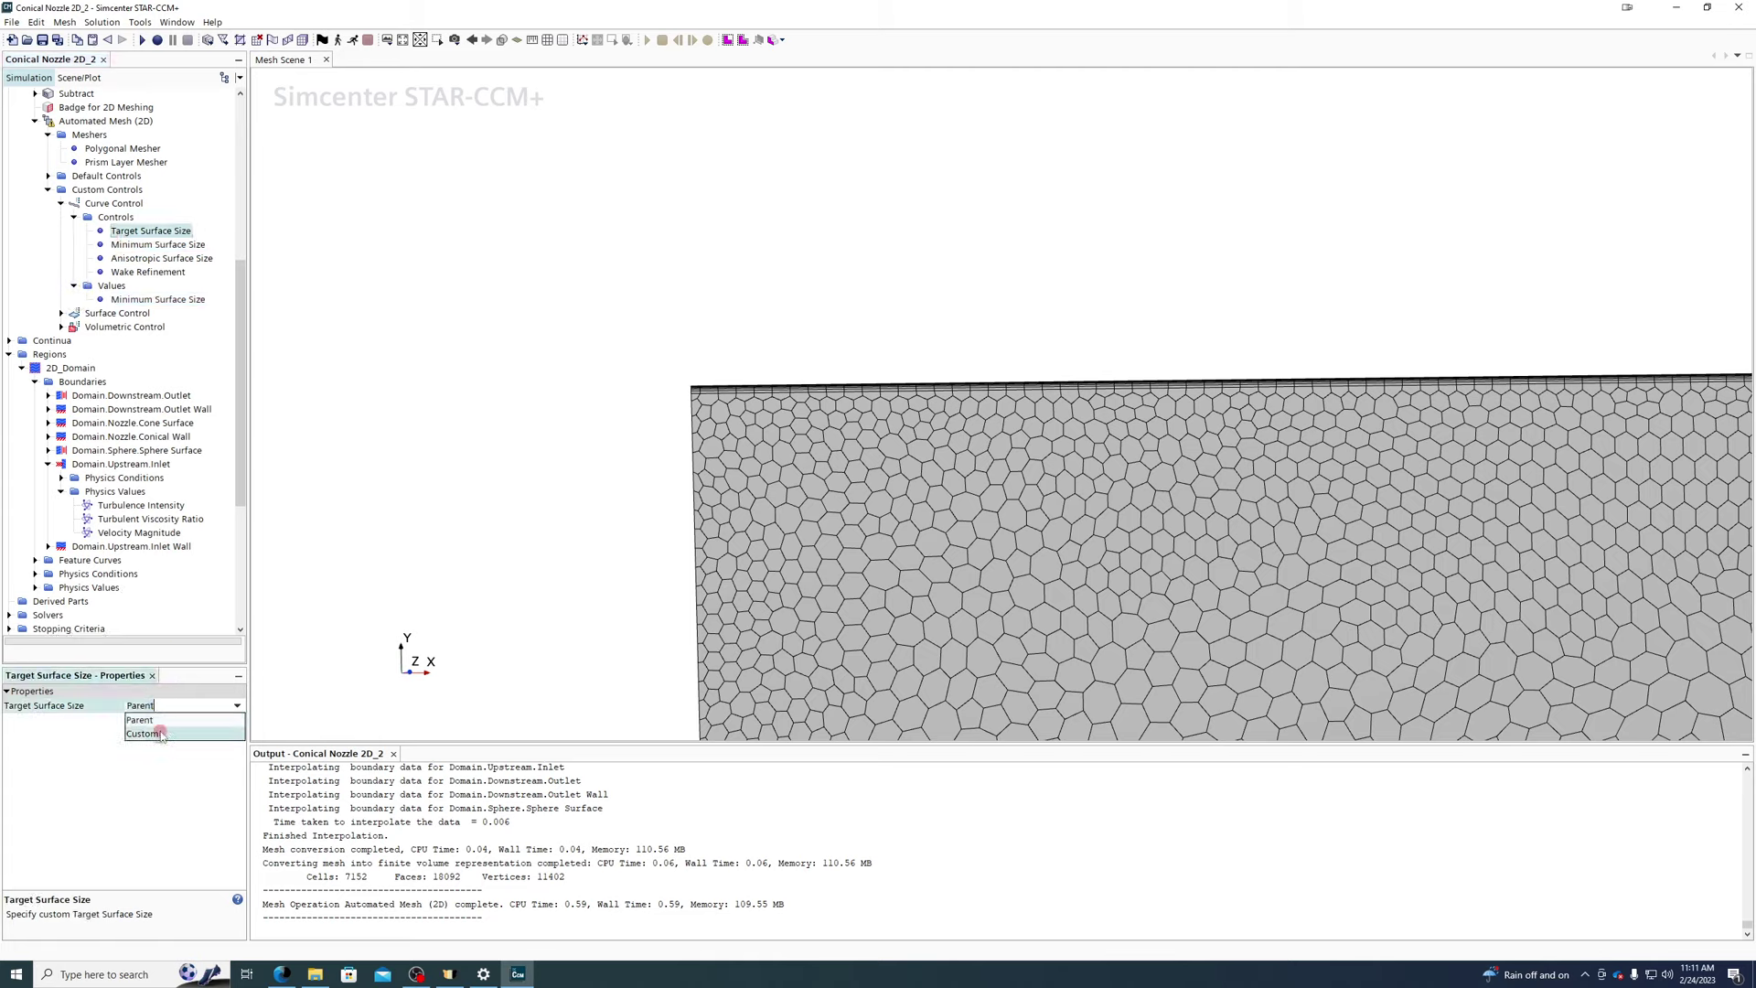
{"action": "left_click", "coordinate": [161, 734]}
{"action": "left_click", "coordinate": [147, 300]}
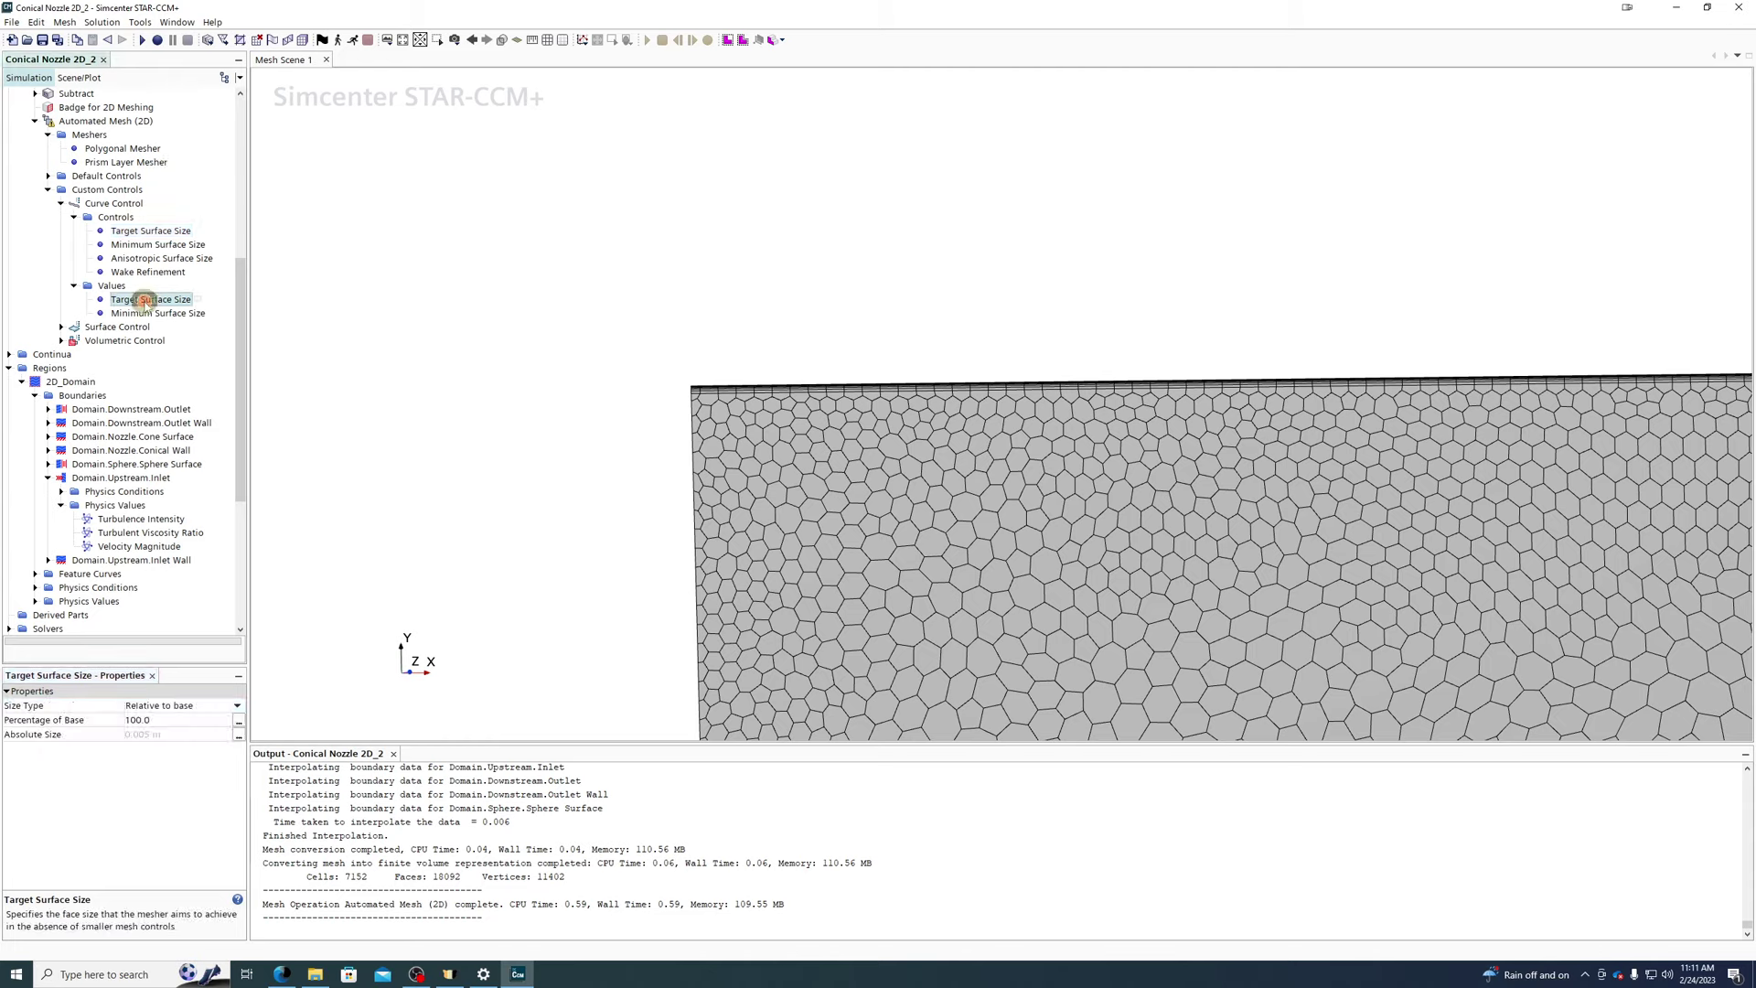
{"action": "left_click", "coordinate": [151, 230]}
{"action": "left_click", "coordinate": [130, 710]}
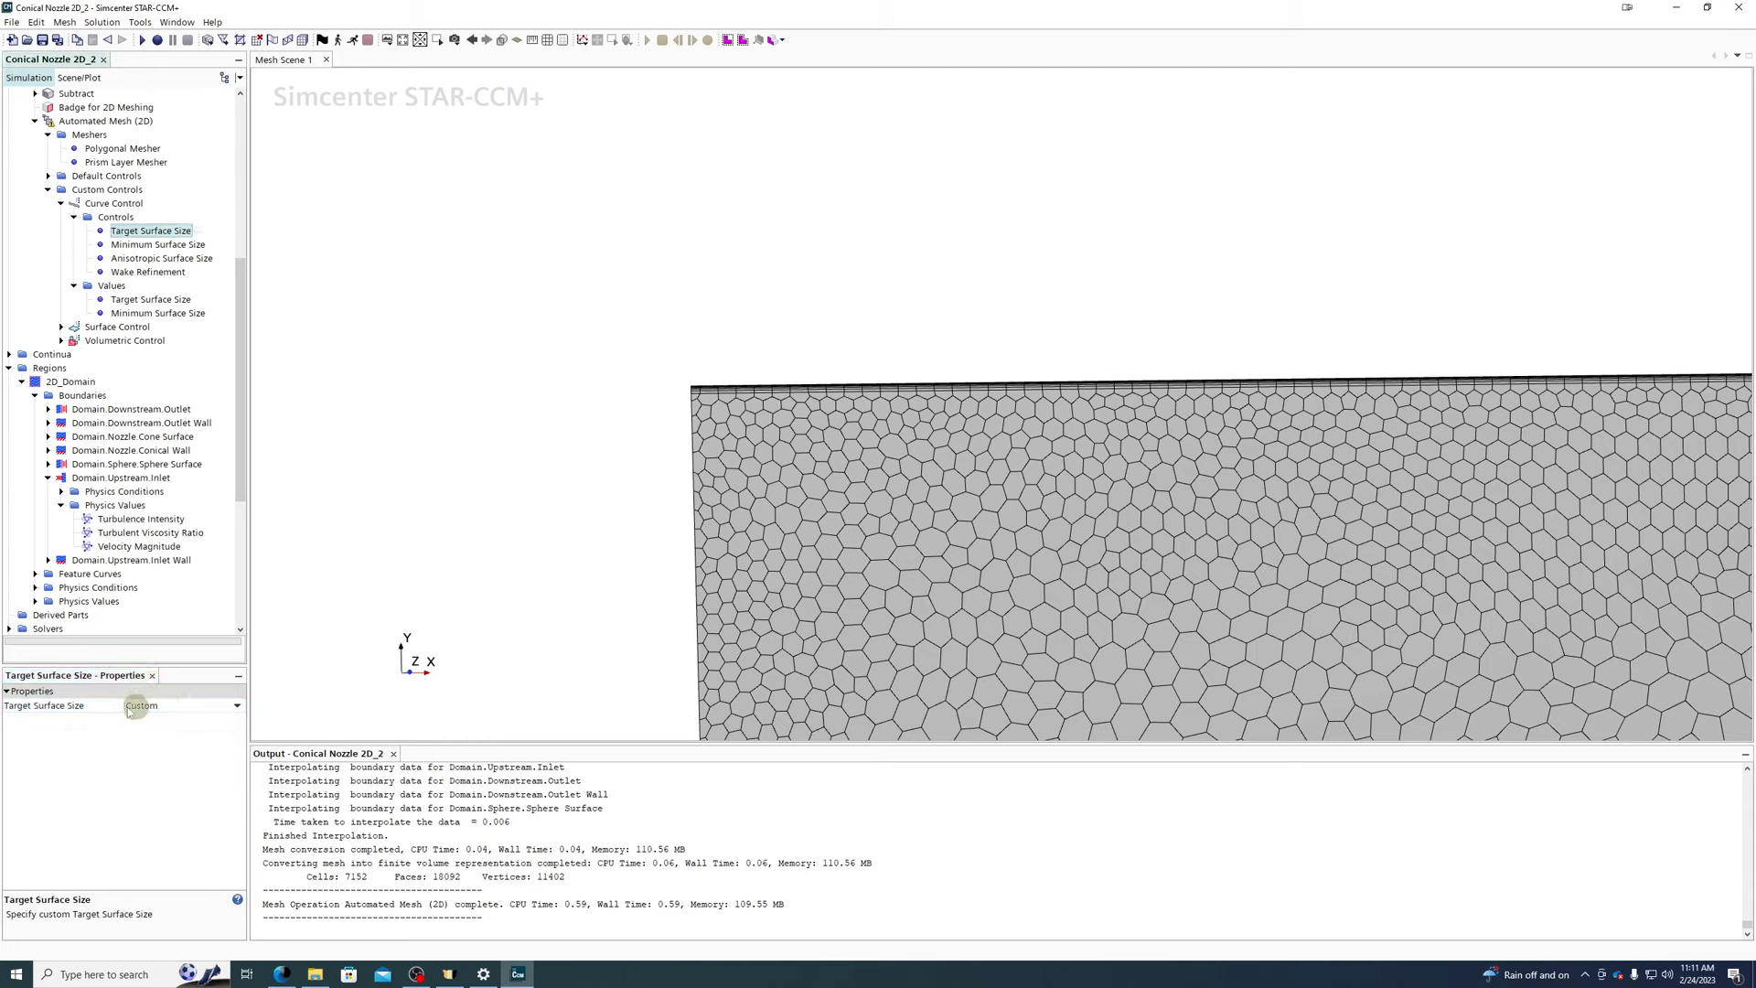
{"action": "left_click", "coordinate": [163, 244]}
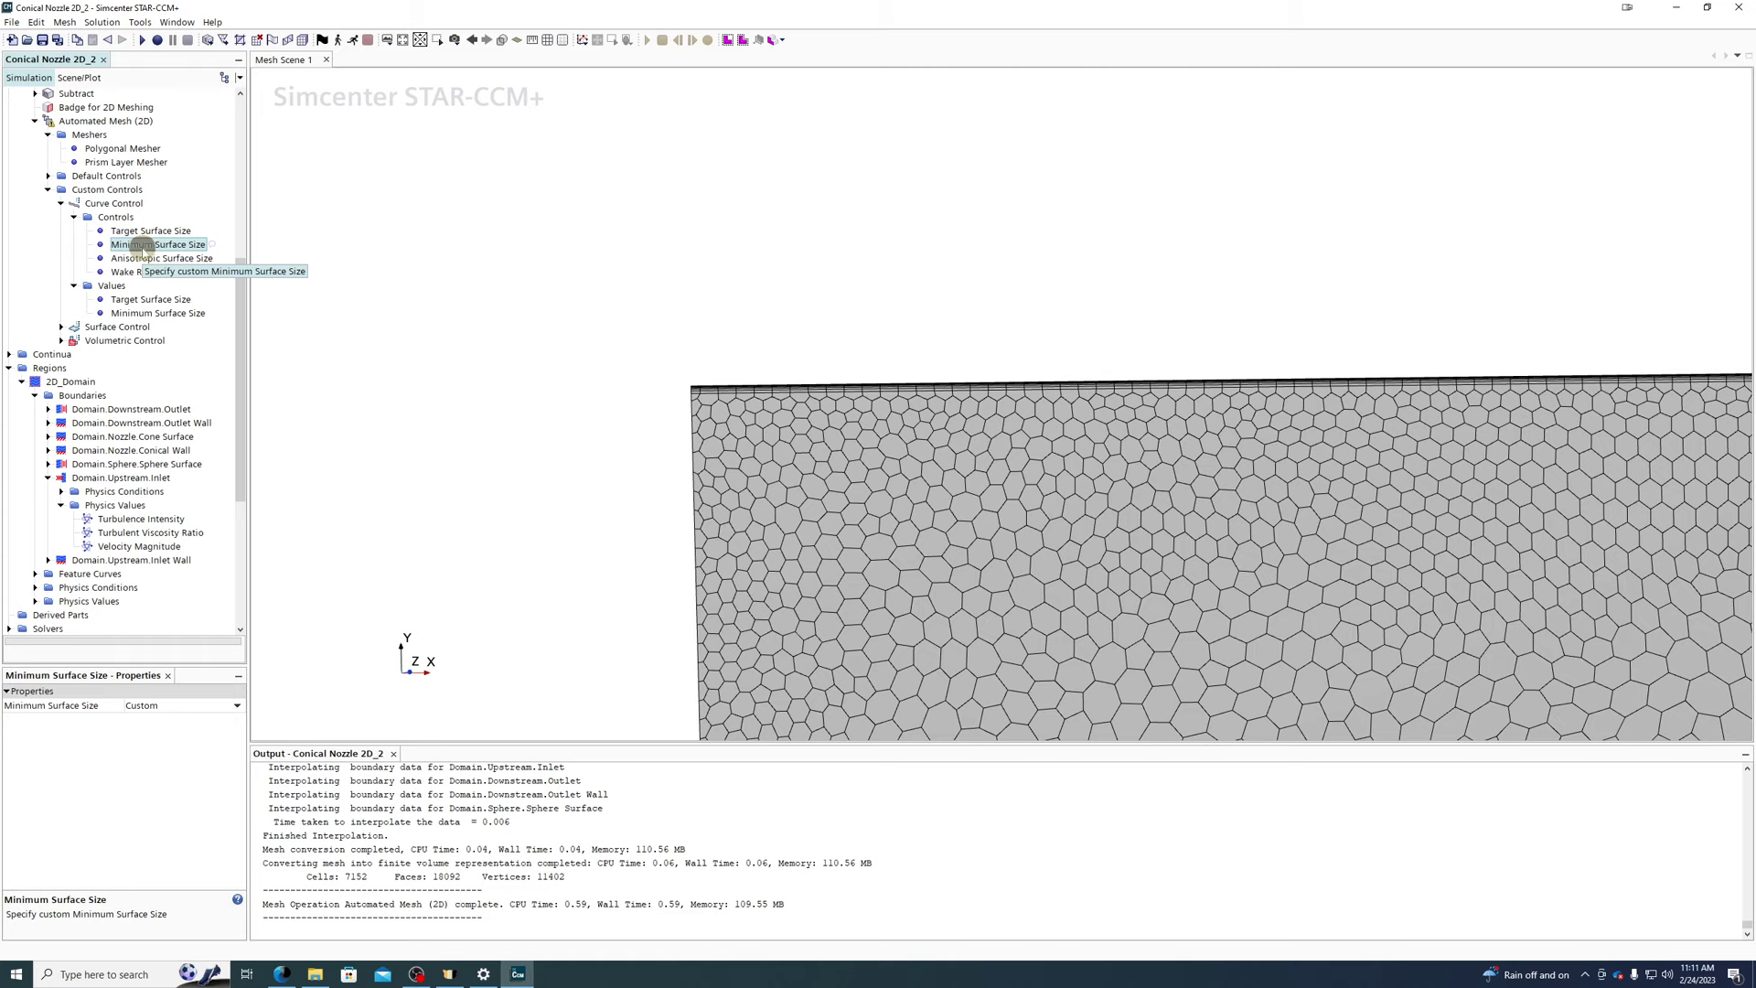
- Set the curve control's target surface size to 20 percent of base
{"action": "left_click", "coordinate": [144, 299]}
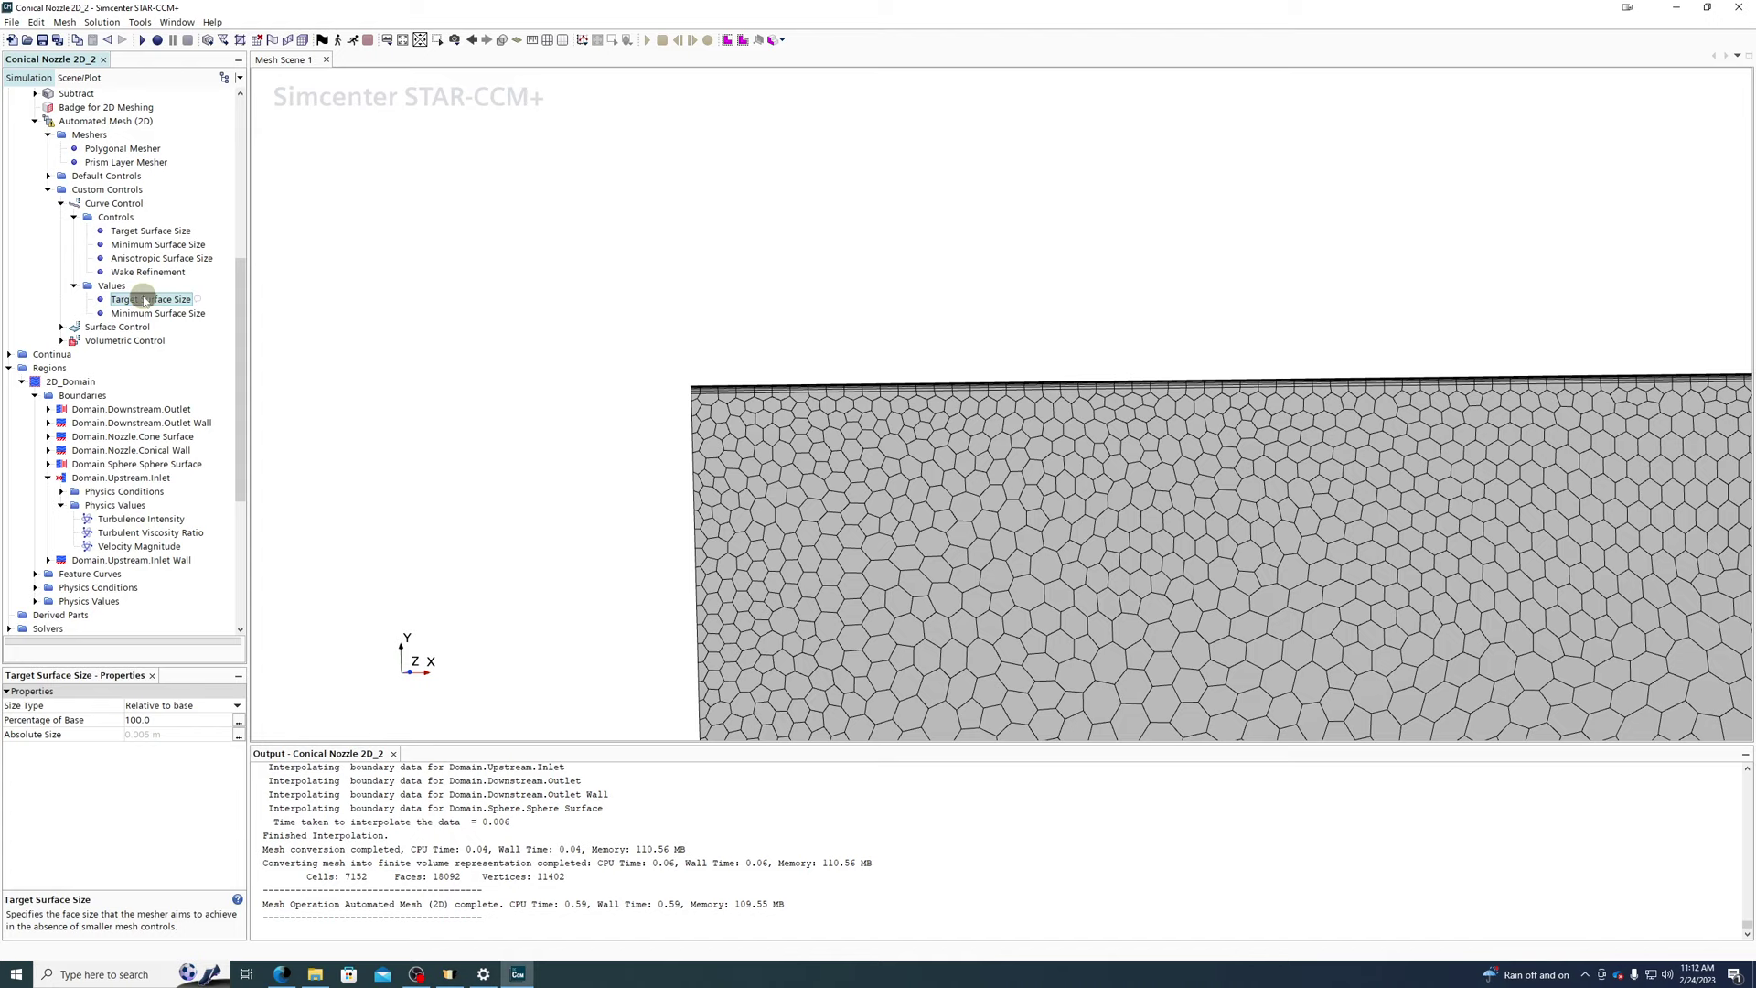
{"action": "left_click", "coordinate": [164, 719]}
{"action": "key", "text": "BackSpace"}
{"action": "key", "text": "BackSpace"}
{"action": "key", "text": "BackSpace"}
{"action": "key", "text": "BackSpace"}
{"action": "key", "text": "BackSpace"}
{"action": "type", "text": "20"}
{"action": "key", "text": "Return"}
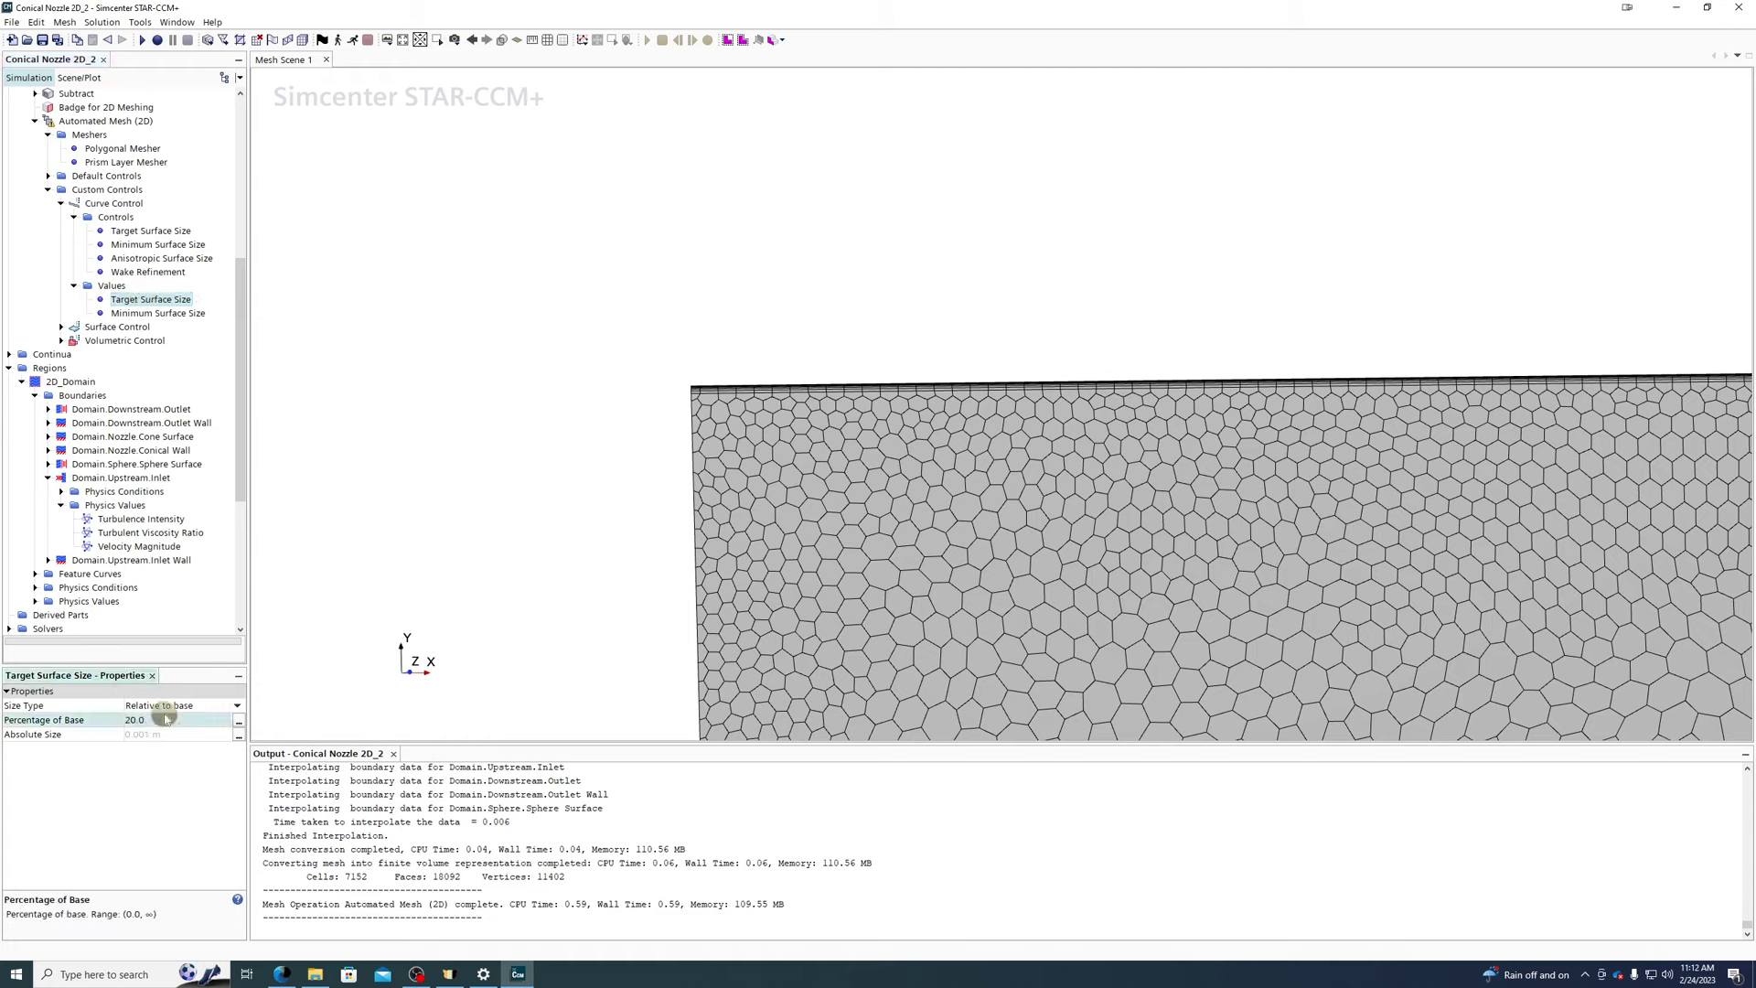
- Set the curve control's minimum surface size to 5 percent of base
{"action": "left_click", "coordinate": [141, 313]}
{"action": "left_click", "coordinate": [139, 299]}
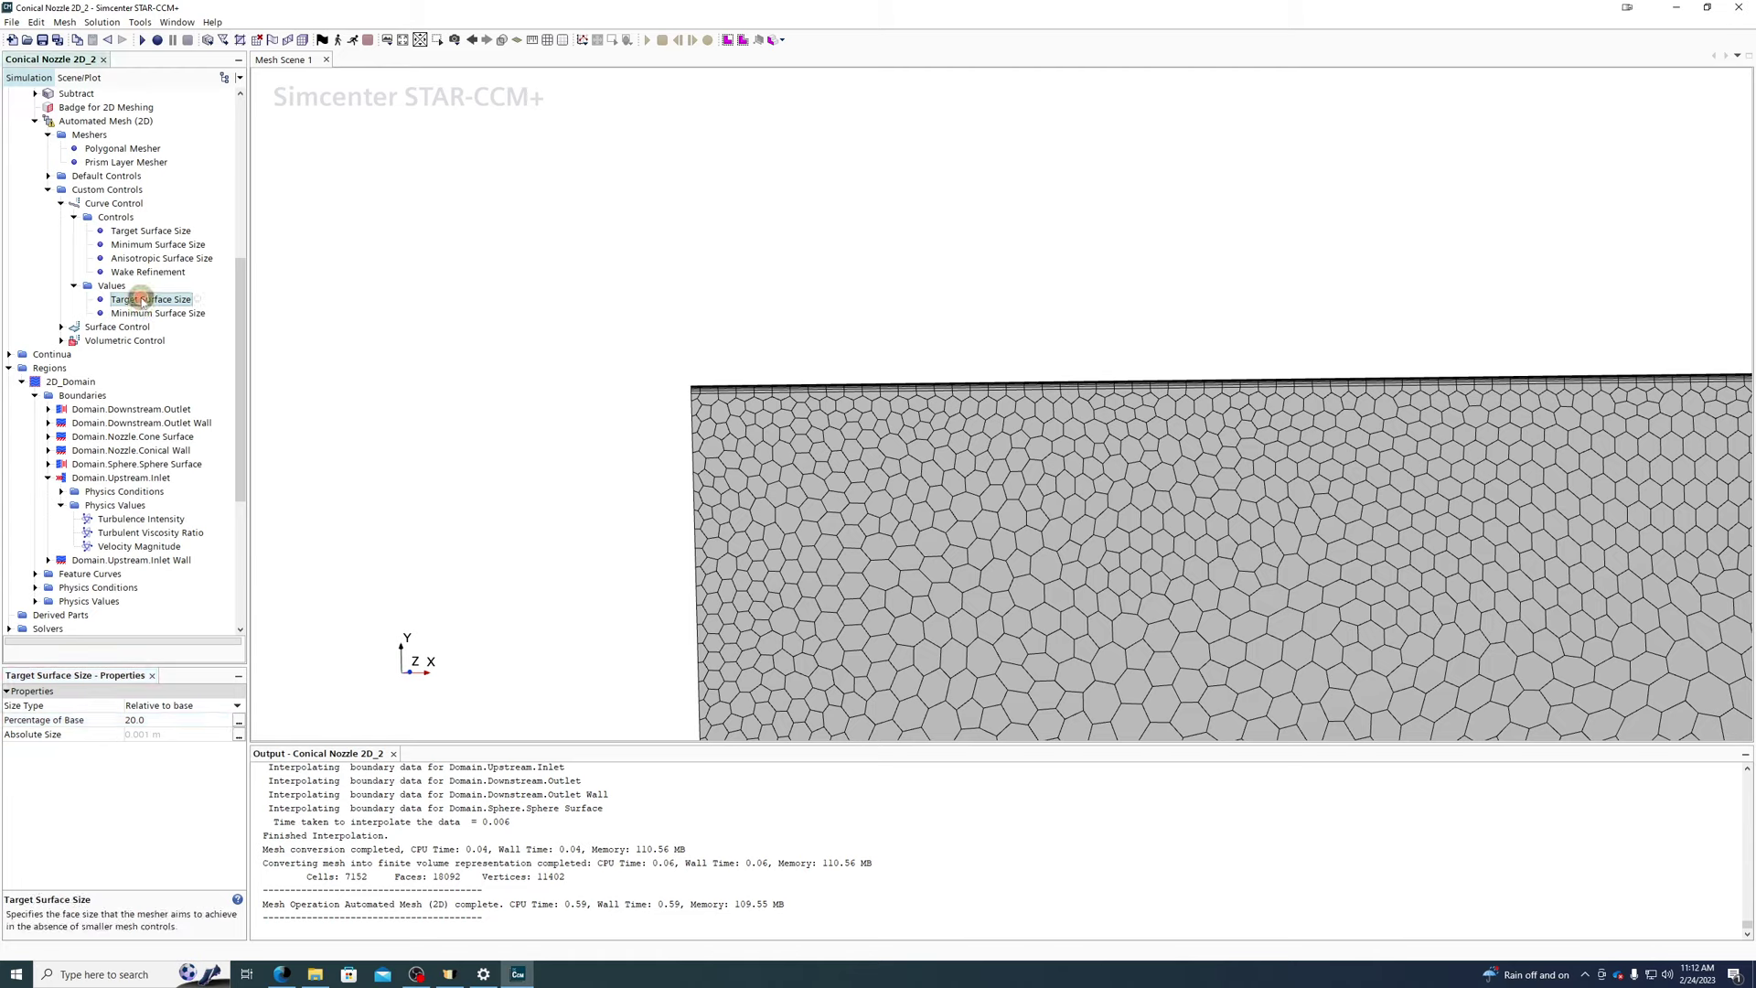
{"action": "left_click", "coordinate": [142, 313]}
{"action": "left_click", "coordinate": [161, 721]}
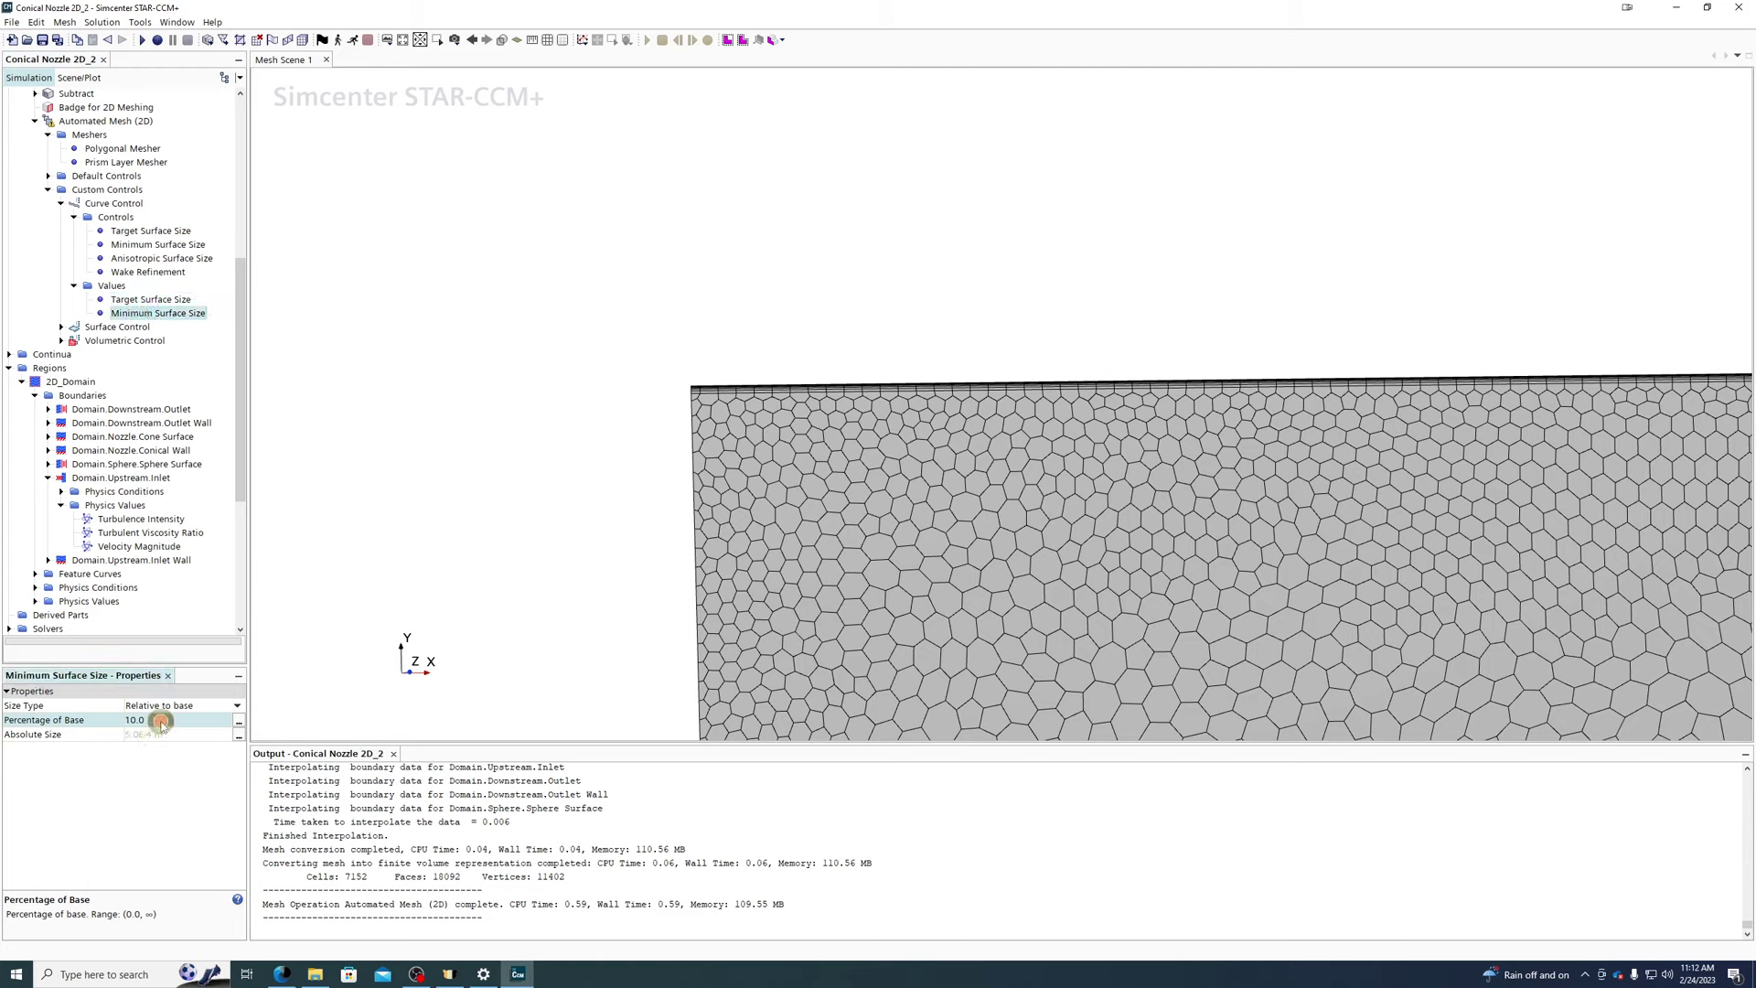
{"action": "type", "text": "5"}
{"action": "key", "text": "Return"}
- Execute the Automated Mesh (2D) operation and inspect the regenerated mesh at the inlet's upper corner
{"action": "right_click", "coordinate": [99, 121]}
{"action": "left_click", "coordinate": [137, 152]}
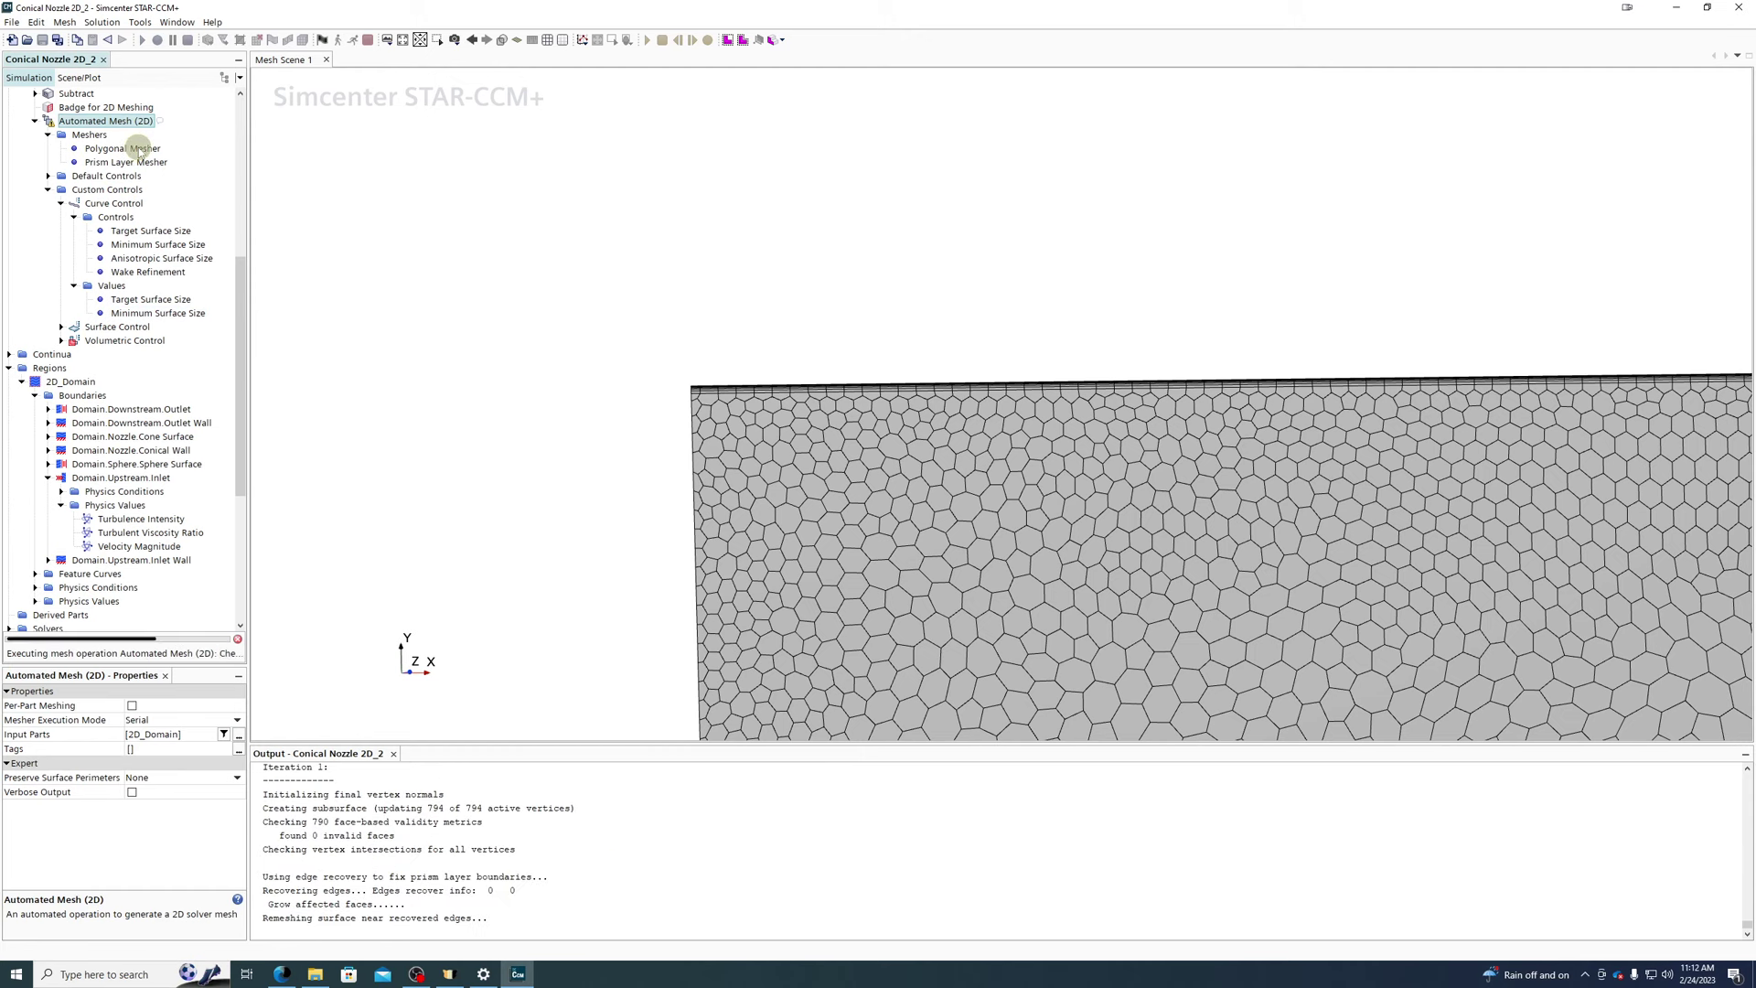
{"action": "scroll", "coordinate": [771, 443], "scroll_direction": "up", "scroll_amount": 5}
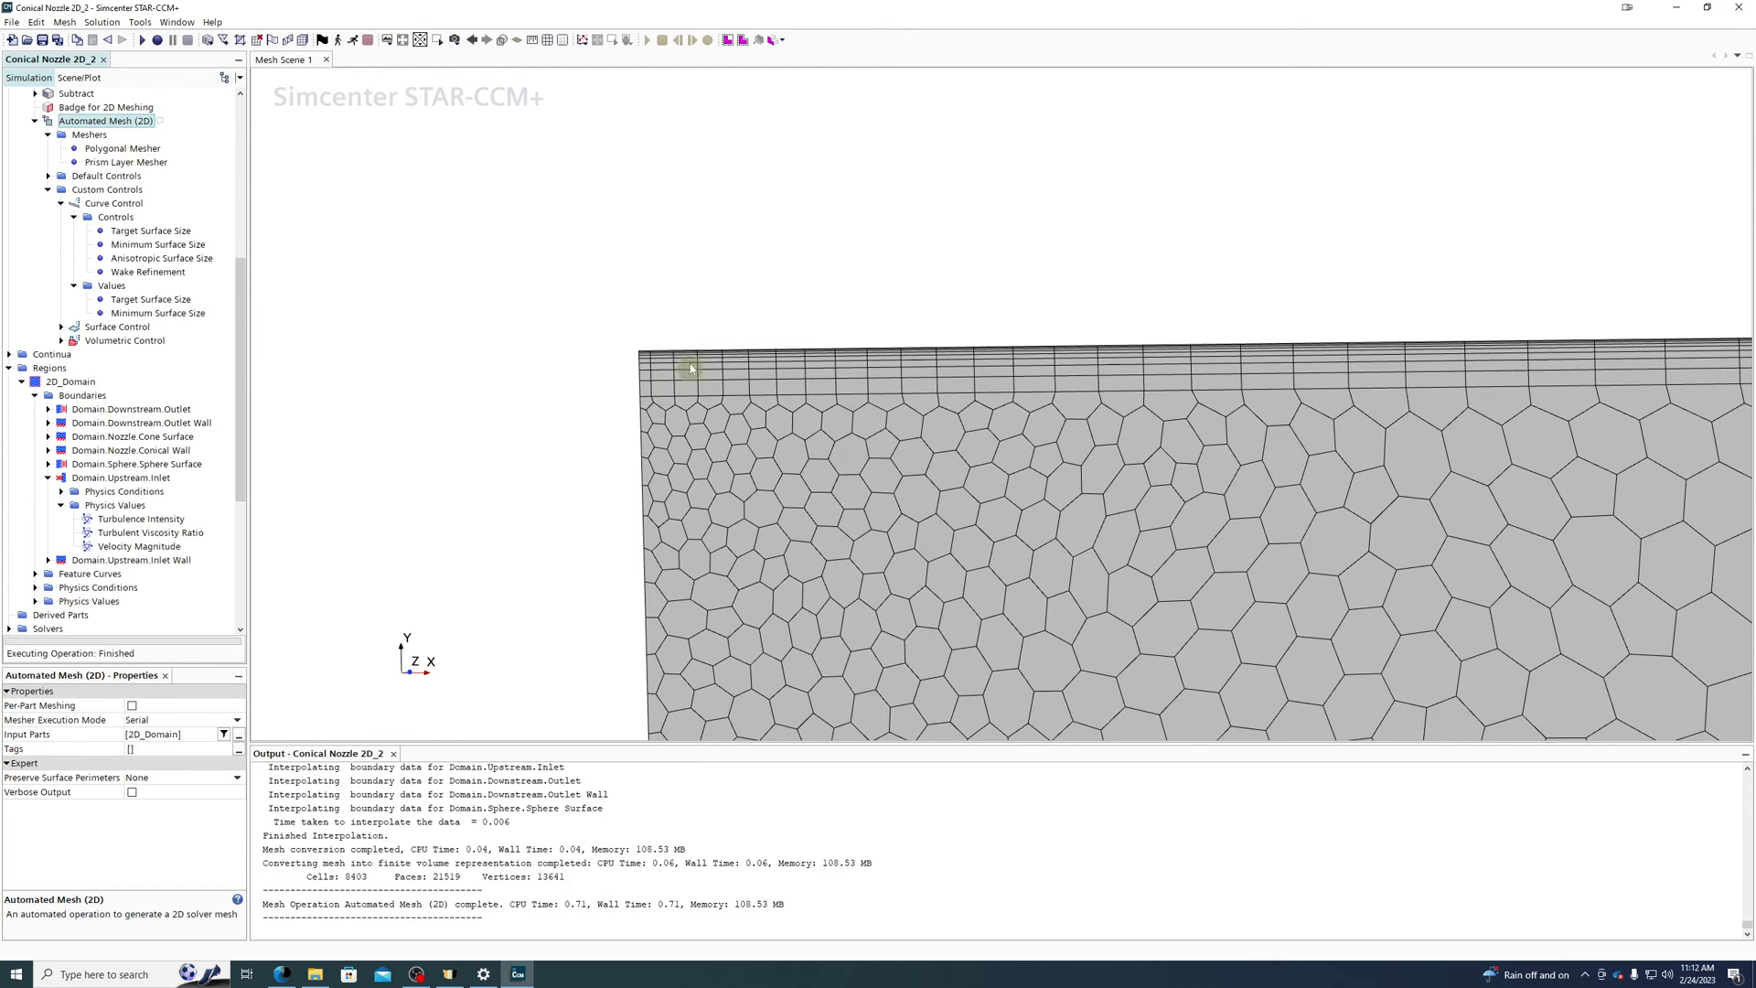
- Set the curve control's minimum surface size to 1 percent of base
{"action": "left_click", "coordinate": [151, 299]}
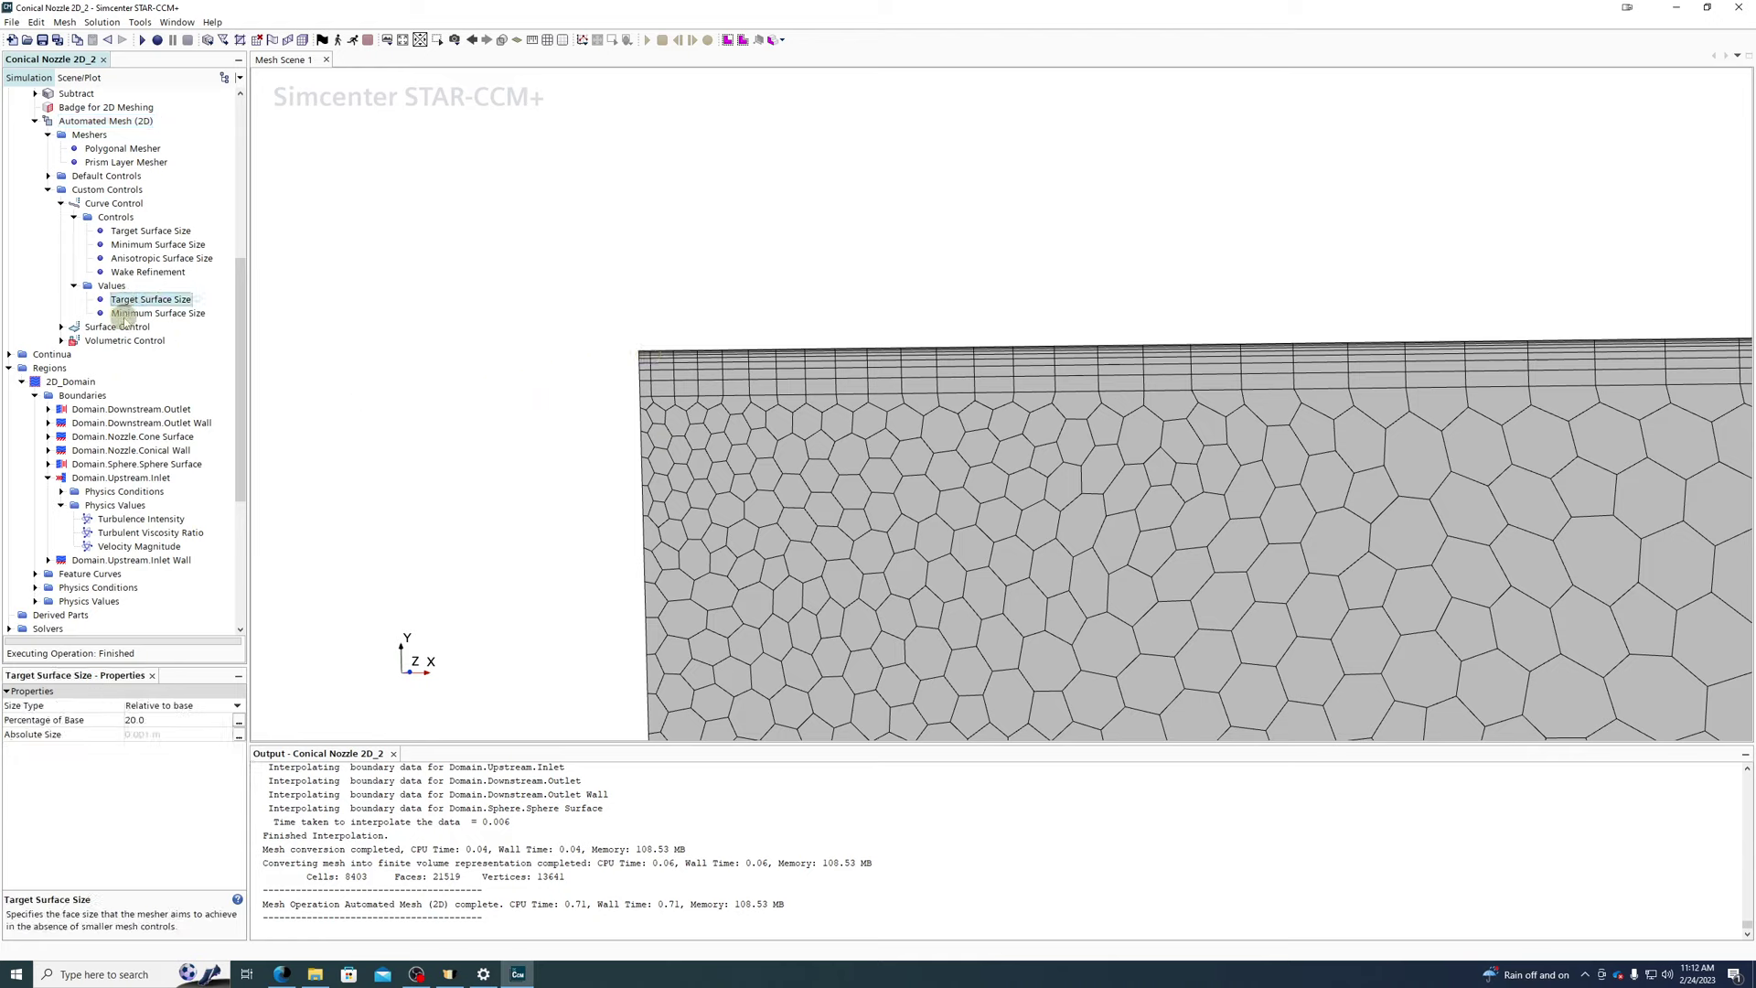
{"action": "left_click", "coordinate": [157, 312]}
{"action": "left_click", "coordinate": [164, 720]}
{"action": "type", "text": "1.0"}
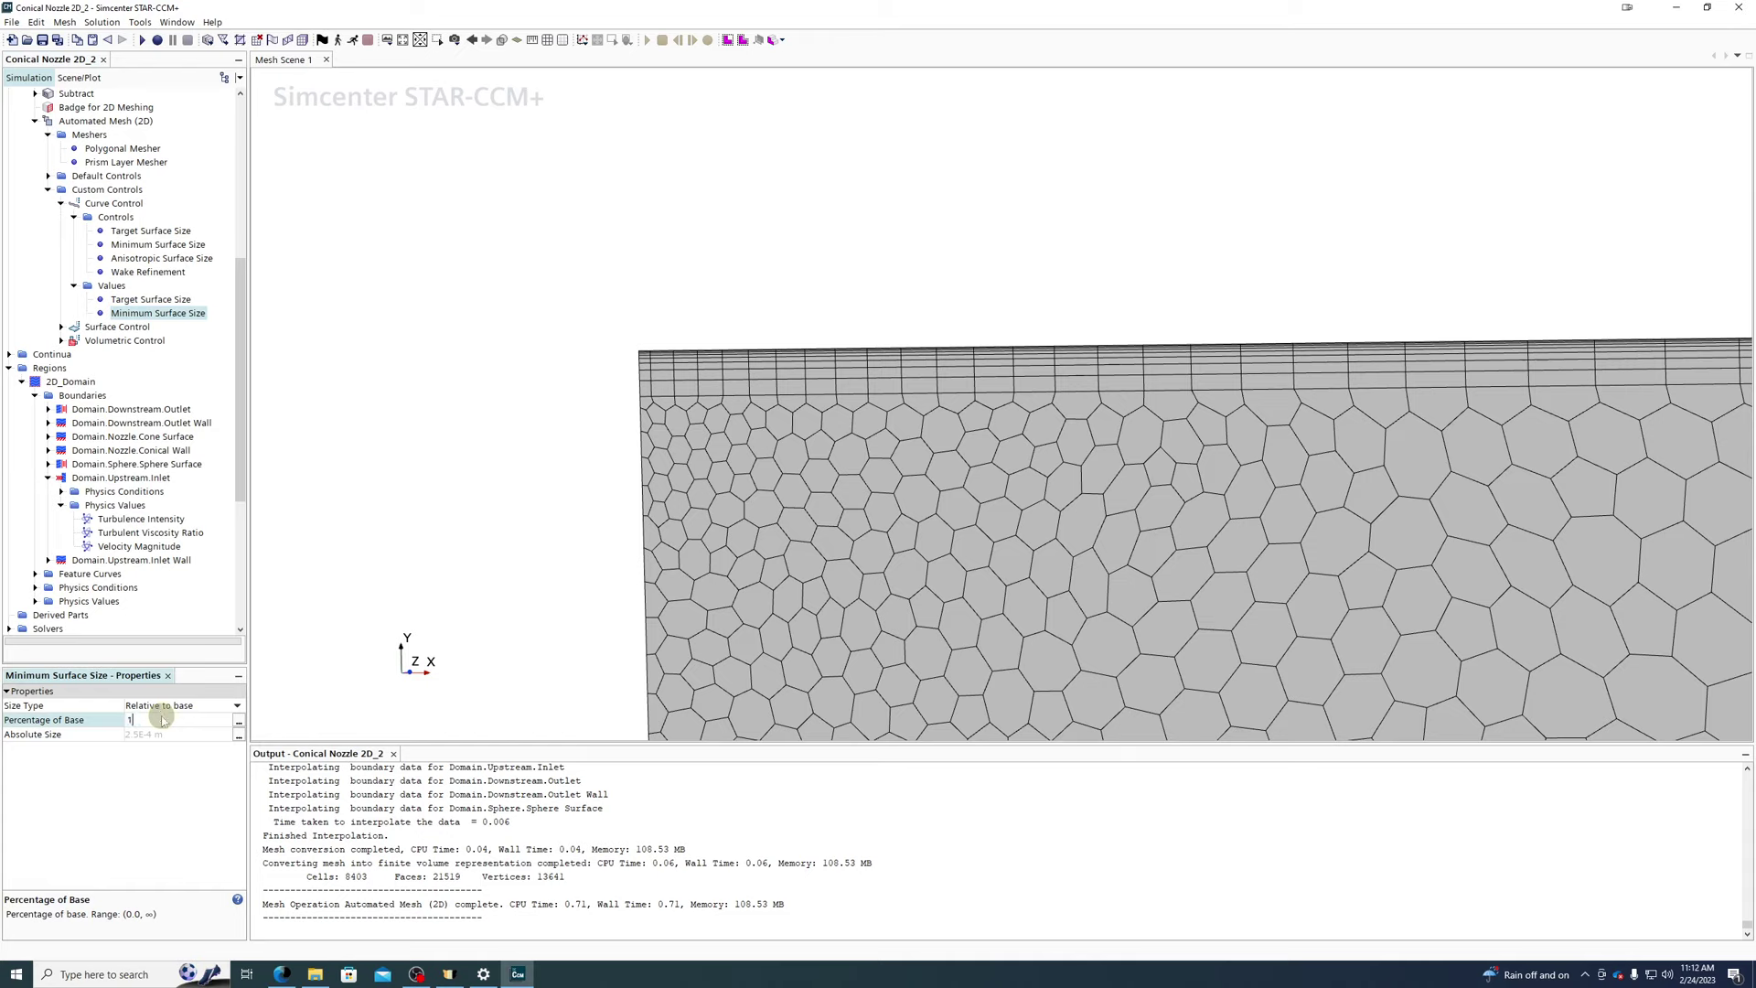
{"action": "key", "text": "Return"}
- Set the curve control's target surface size to 5 percent of base
{"action": "left_click", "coordinate": [151, 299]}
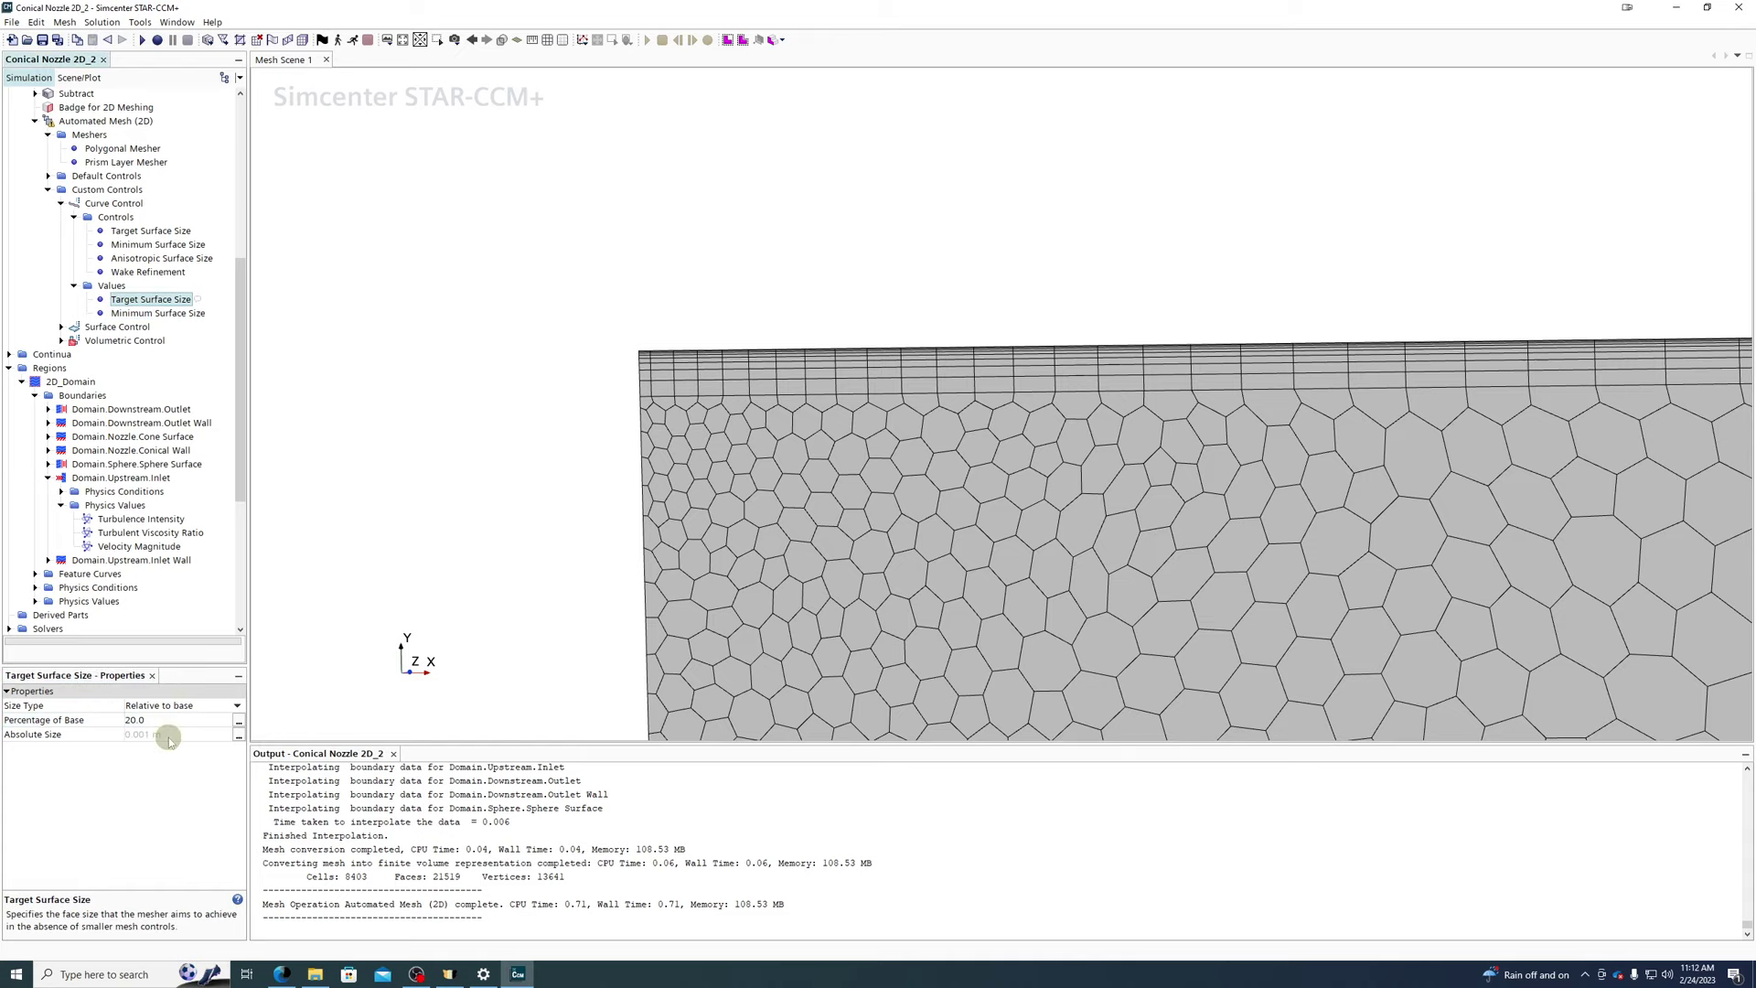
{"action": "left_click", "coordinate": [166, 719]}
{"action": "type", "text": "5"}
{"action": "key", "text": "Return"}
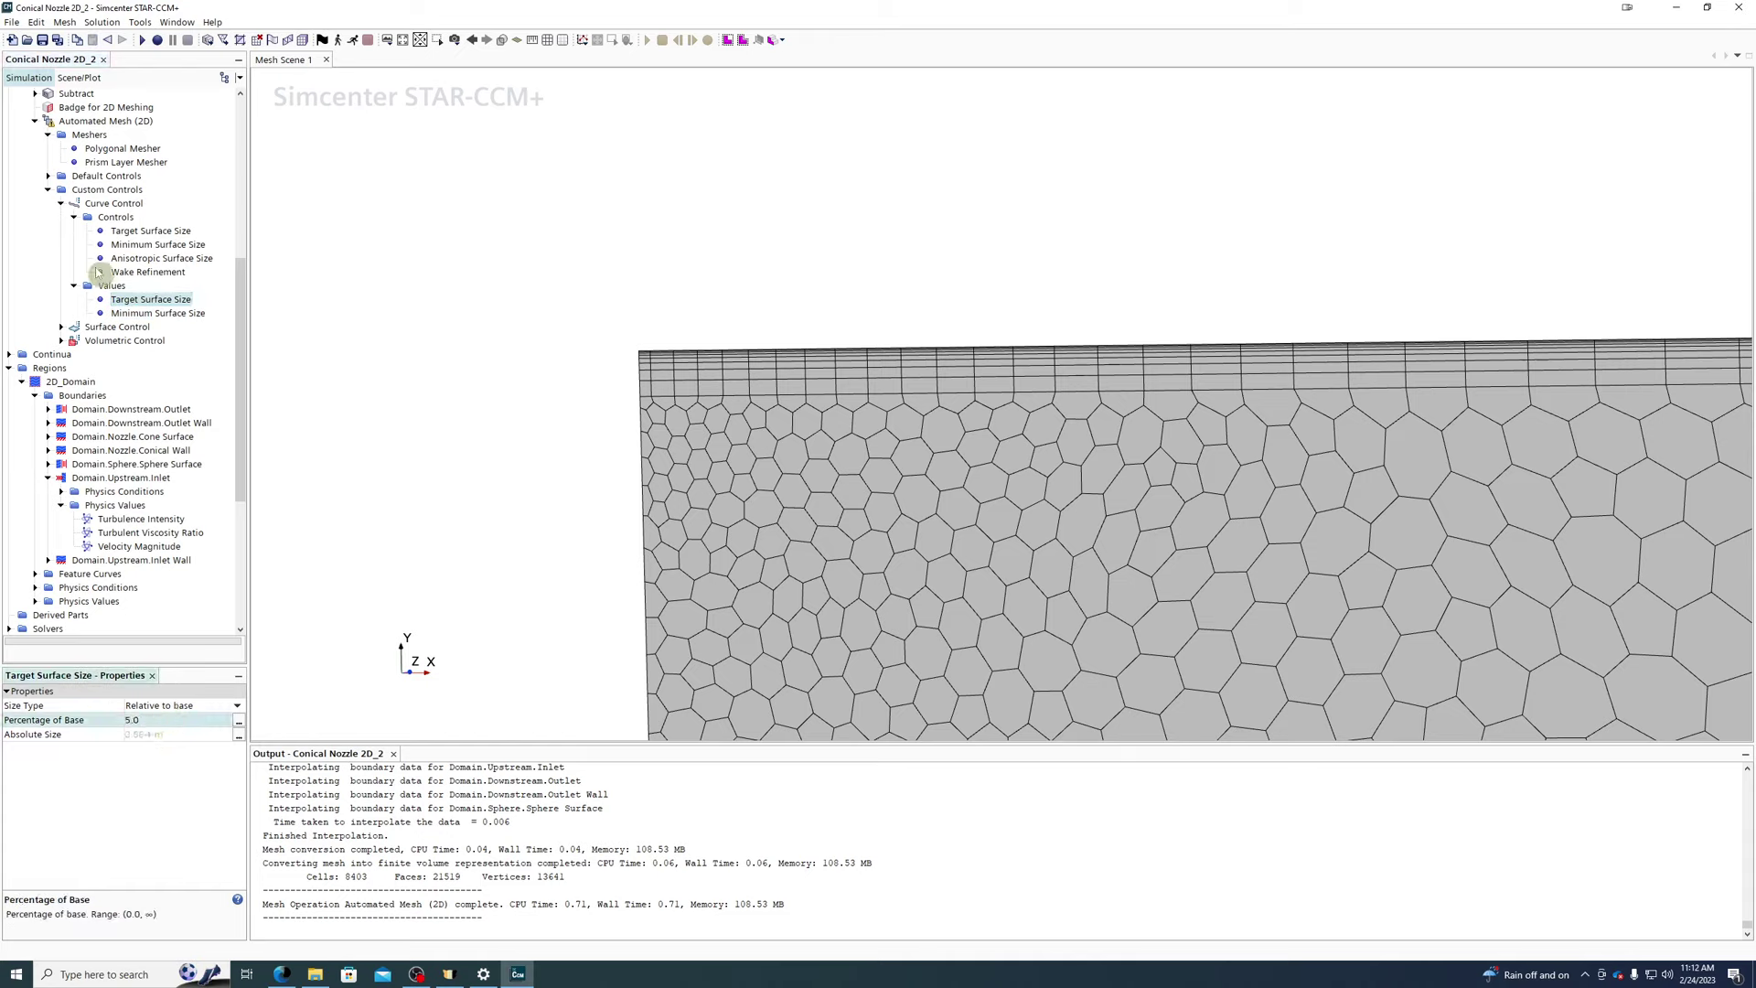
- Execute the Automated Mesh (2D) operation and inspect the regenerated mesh around the inlet's upper corner and the upstream section
{"action": "right_click", "coordinate": [88, 120]}
{"action": "left_click", "coordinate": [128, 148]}
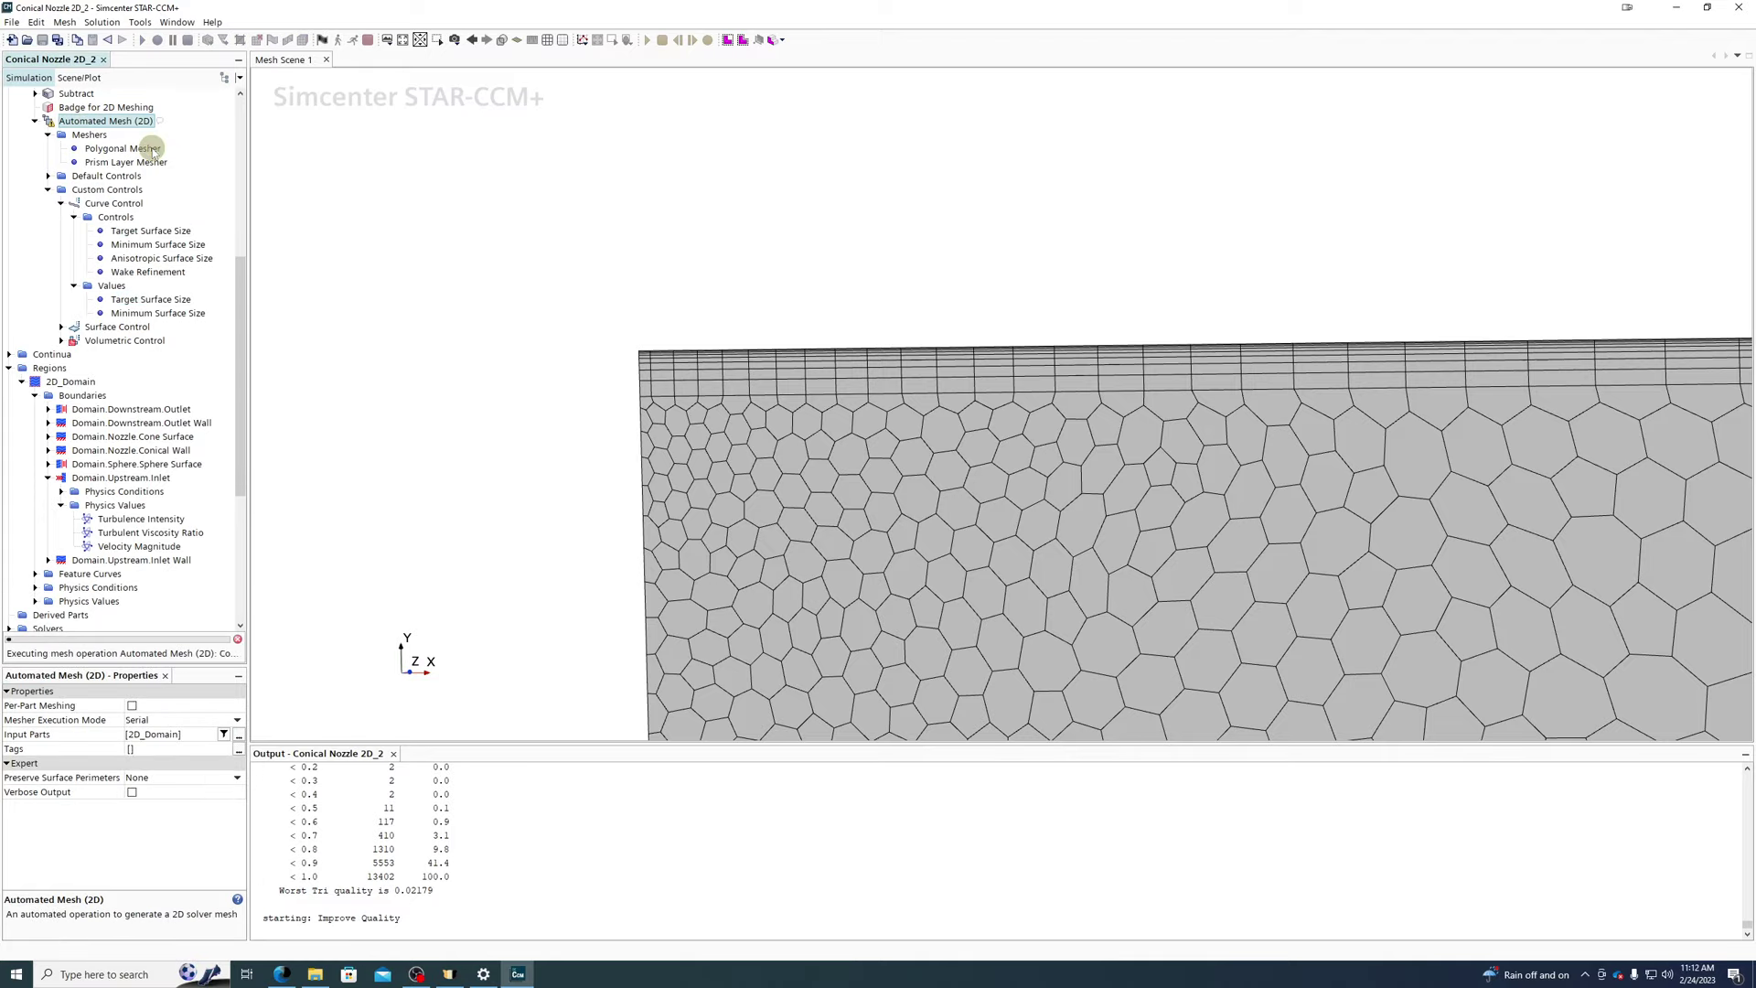
{"action": "scroll", "coordinate": [725, 391], "scroll_direction": "down", "scroll_amount": 5}
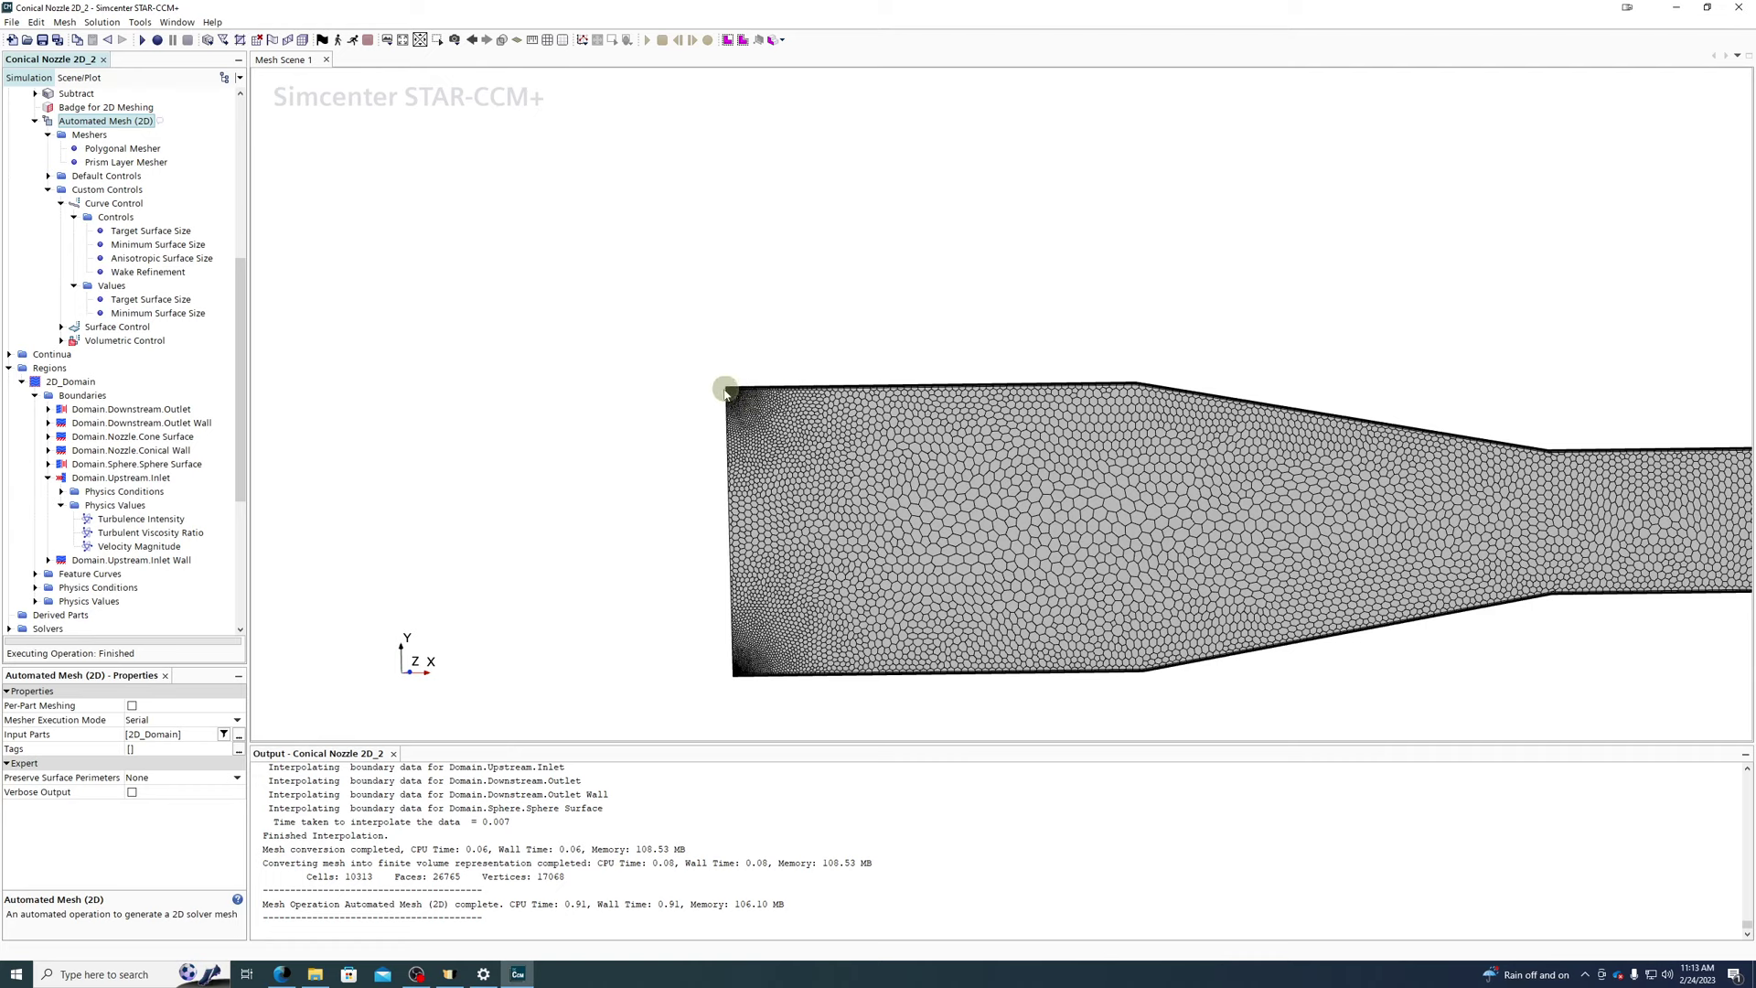
{"action": "scroll", "coordinate": [729, 392], "scroll_direction": "up", "scroll_amount": 5}
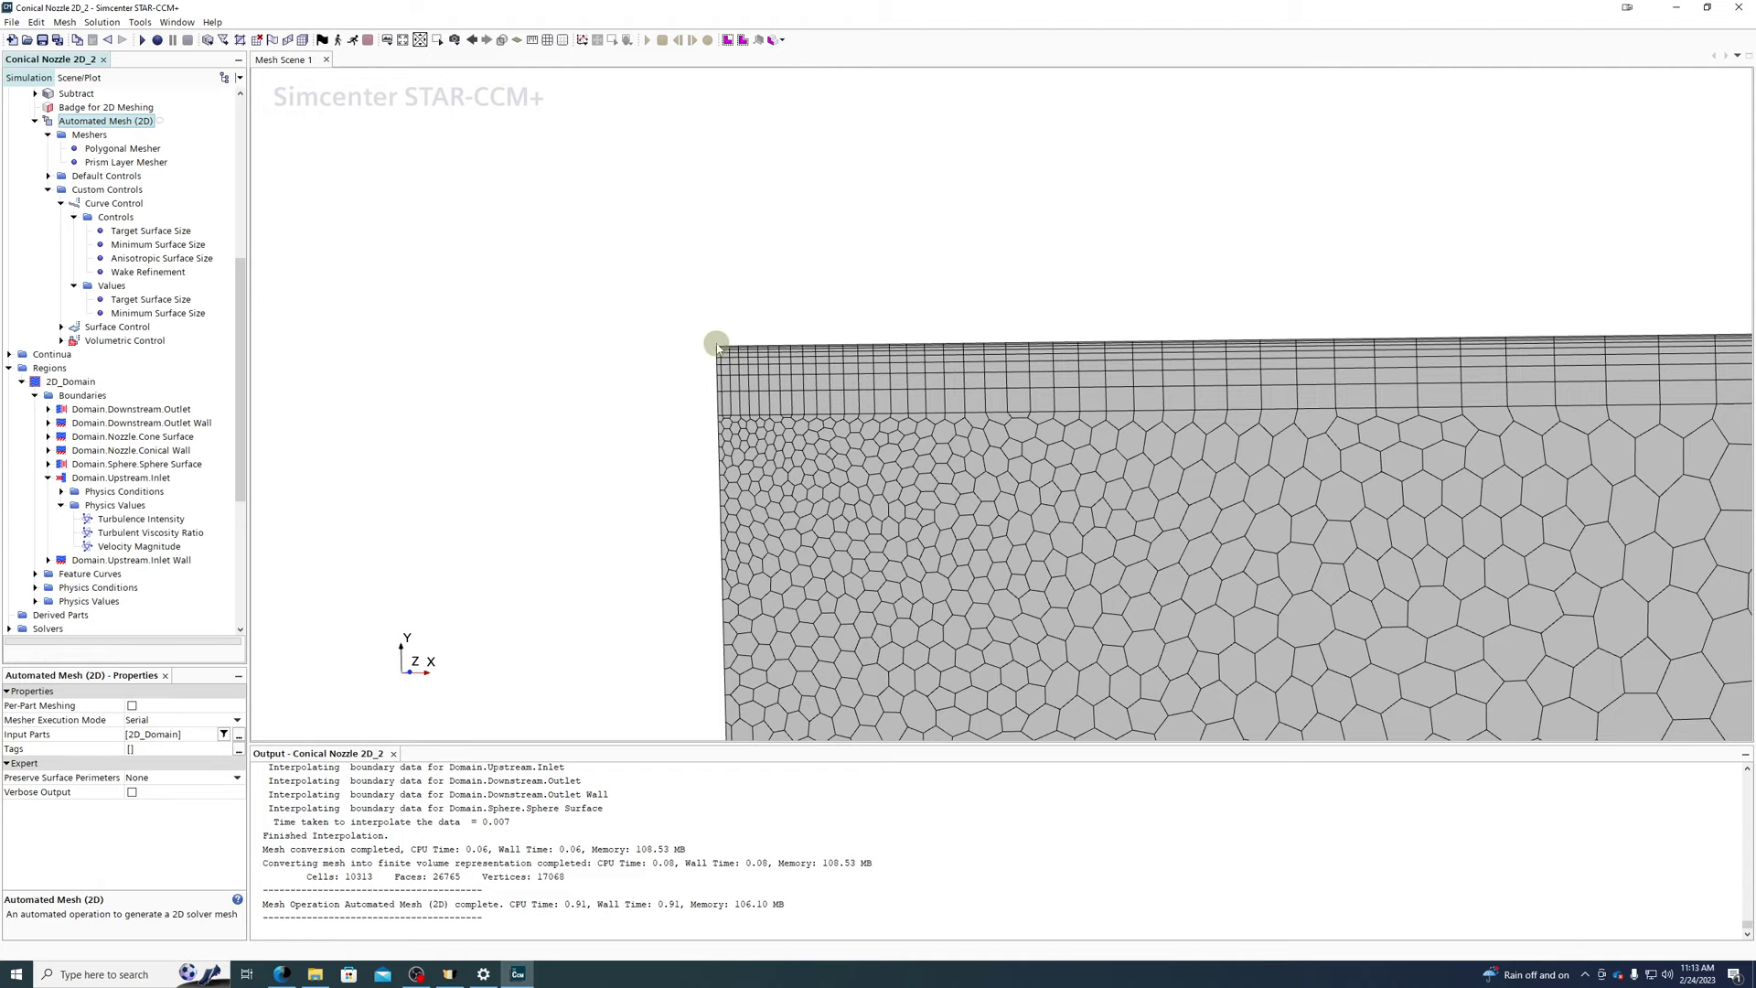
{"action": "scroll", "coordinate": [727, 394], "scroll_direction": "down", "scroll_amount": 2}
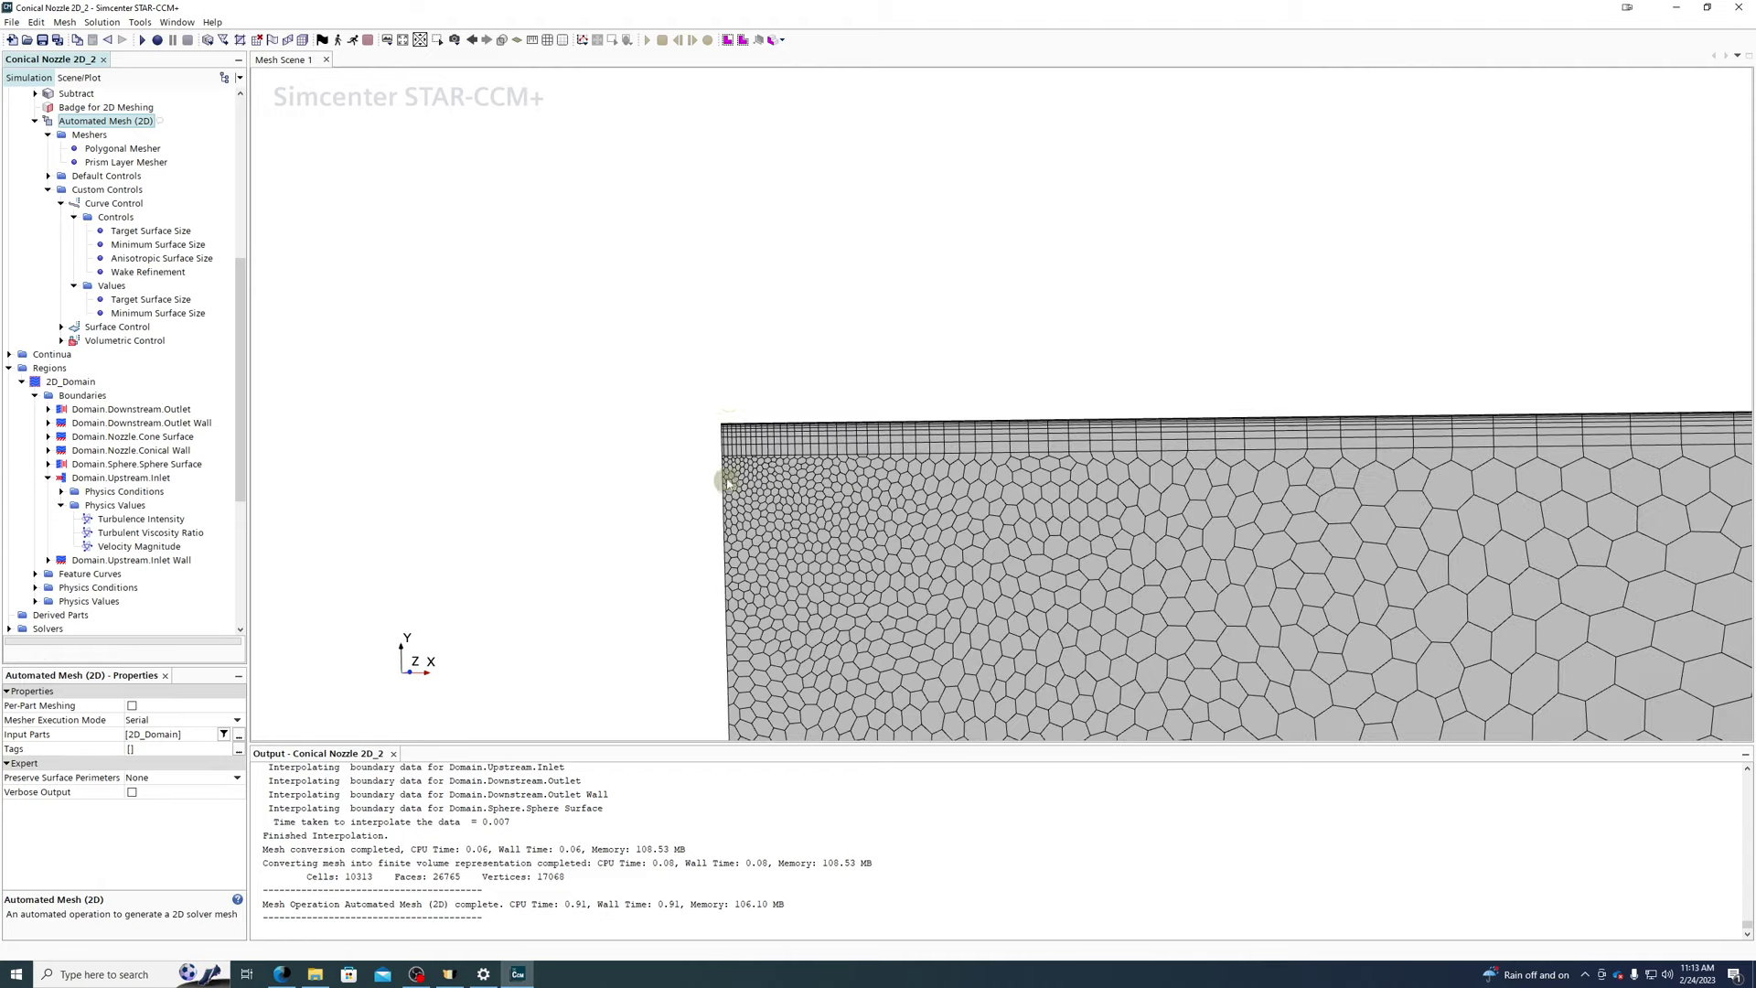
{"action": "mouse_move", "coordinate": [738, 570]}
{"action": "left_mouse_down"}
{"action": "mouse_move", "coordinate": [725, 415]}
{"action": "mouse_move", "coordinate": [705, 583]}
{"action": "mouse_move", "coordinate": [724, 578]}
{"action": "left_mouse_up"}
{"action": "right_click_drag", "start_coordinate": [924, 575], "coordinate": [860, 430]}
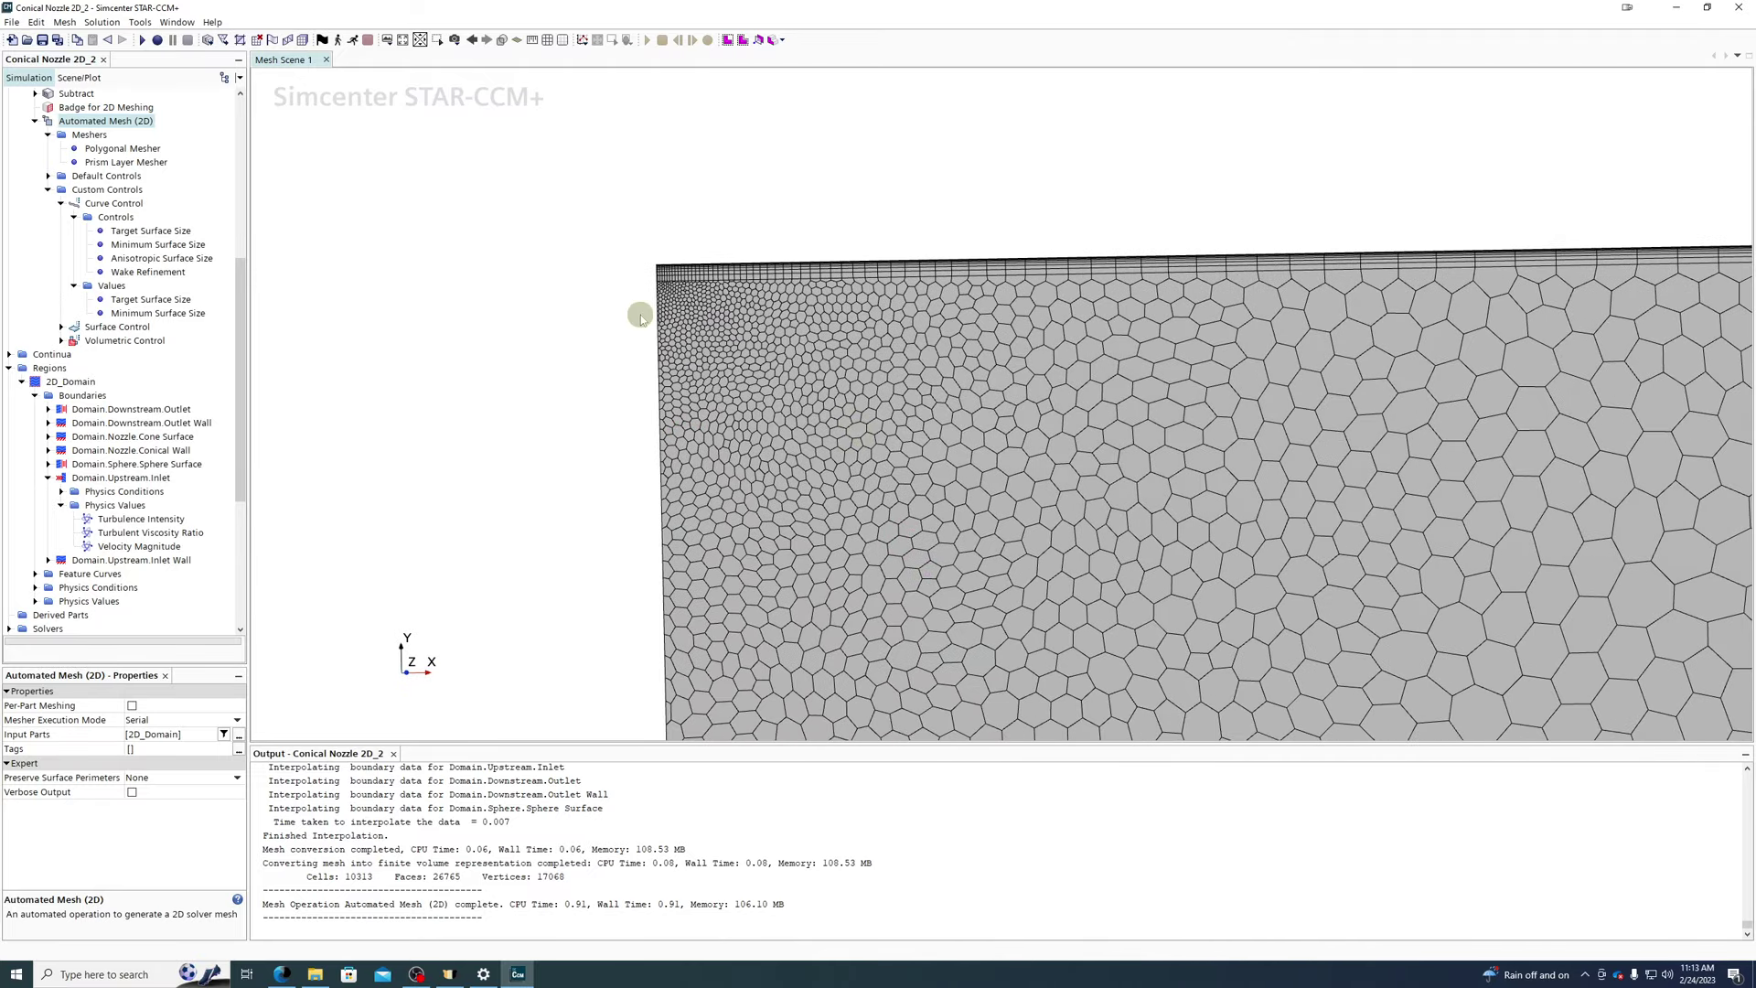
{"action": "scroll", "coordinate": [640, 314], "scroll_direction": "down", "scroll_amount": 4}
{"action": "scroll", "coordinate": [640, 314], "scroll_direction": "down", "scroll_amount": 1}
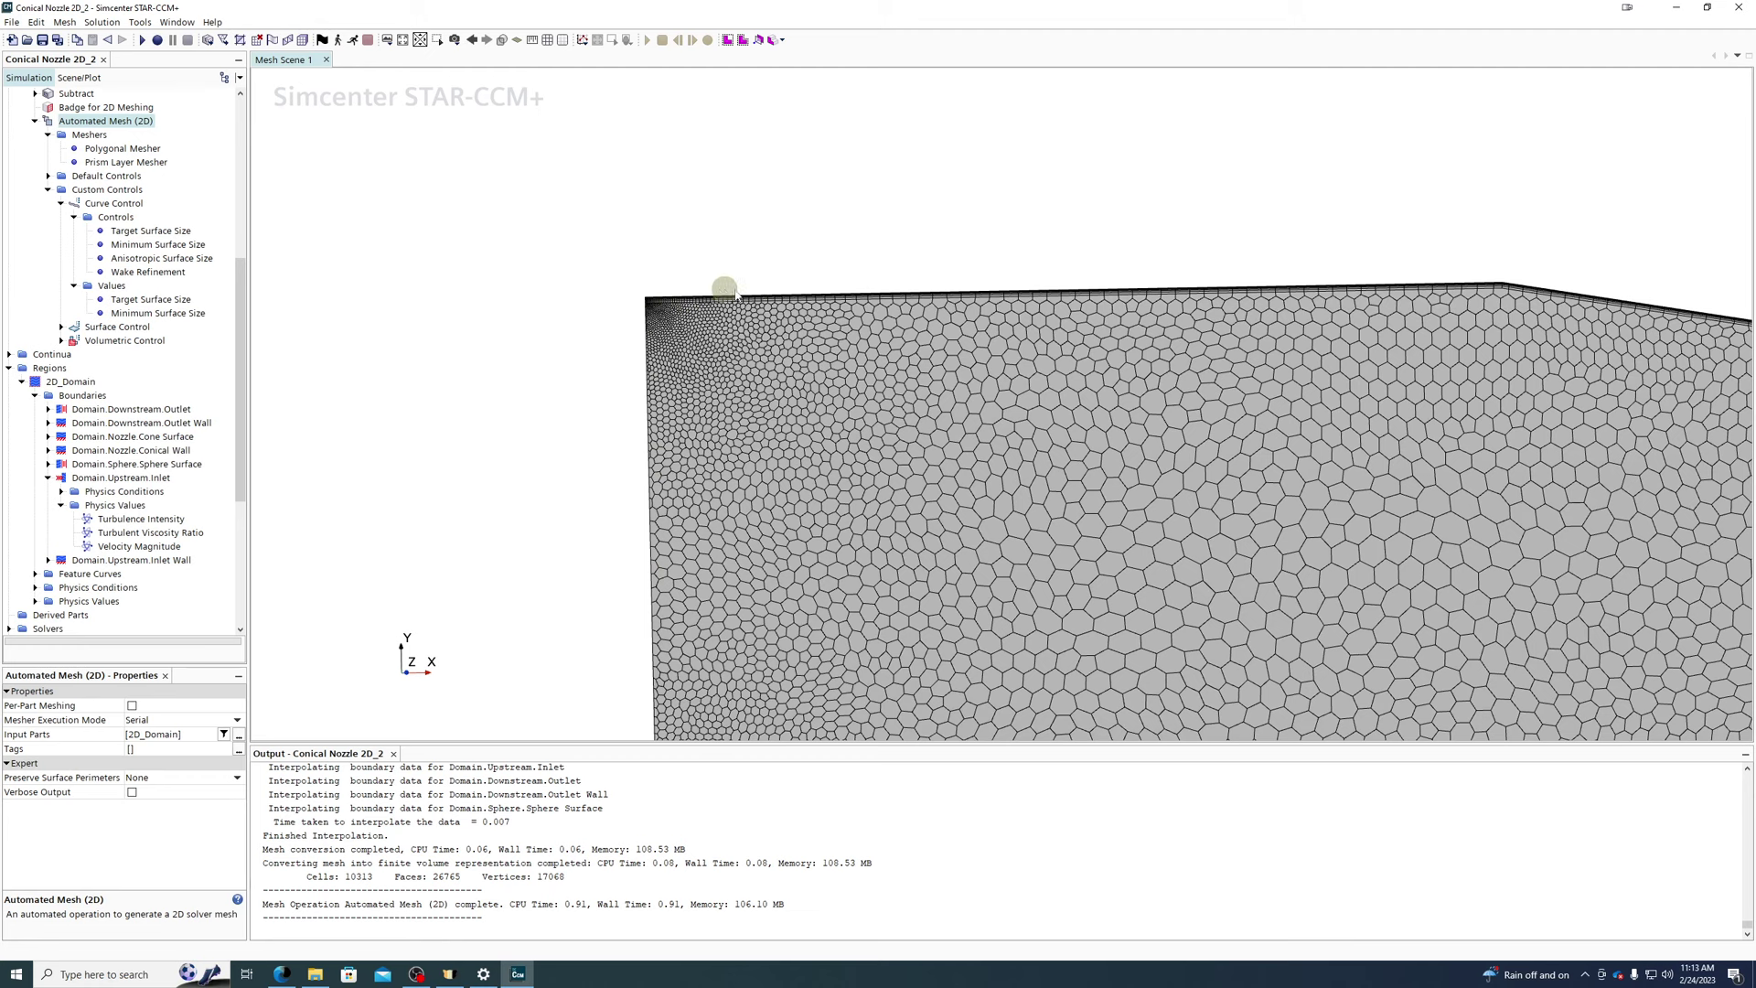
{"action": "scroll", "coordinate": [681, 282], "scroll_direction": "down", "scroll_amount": 1}
{"action": "scroll", "coordinate": [681, 282], "scroll_direction": "down", "scroll_amount": 1}
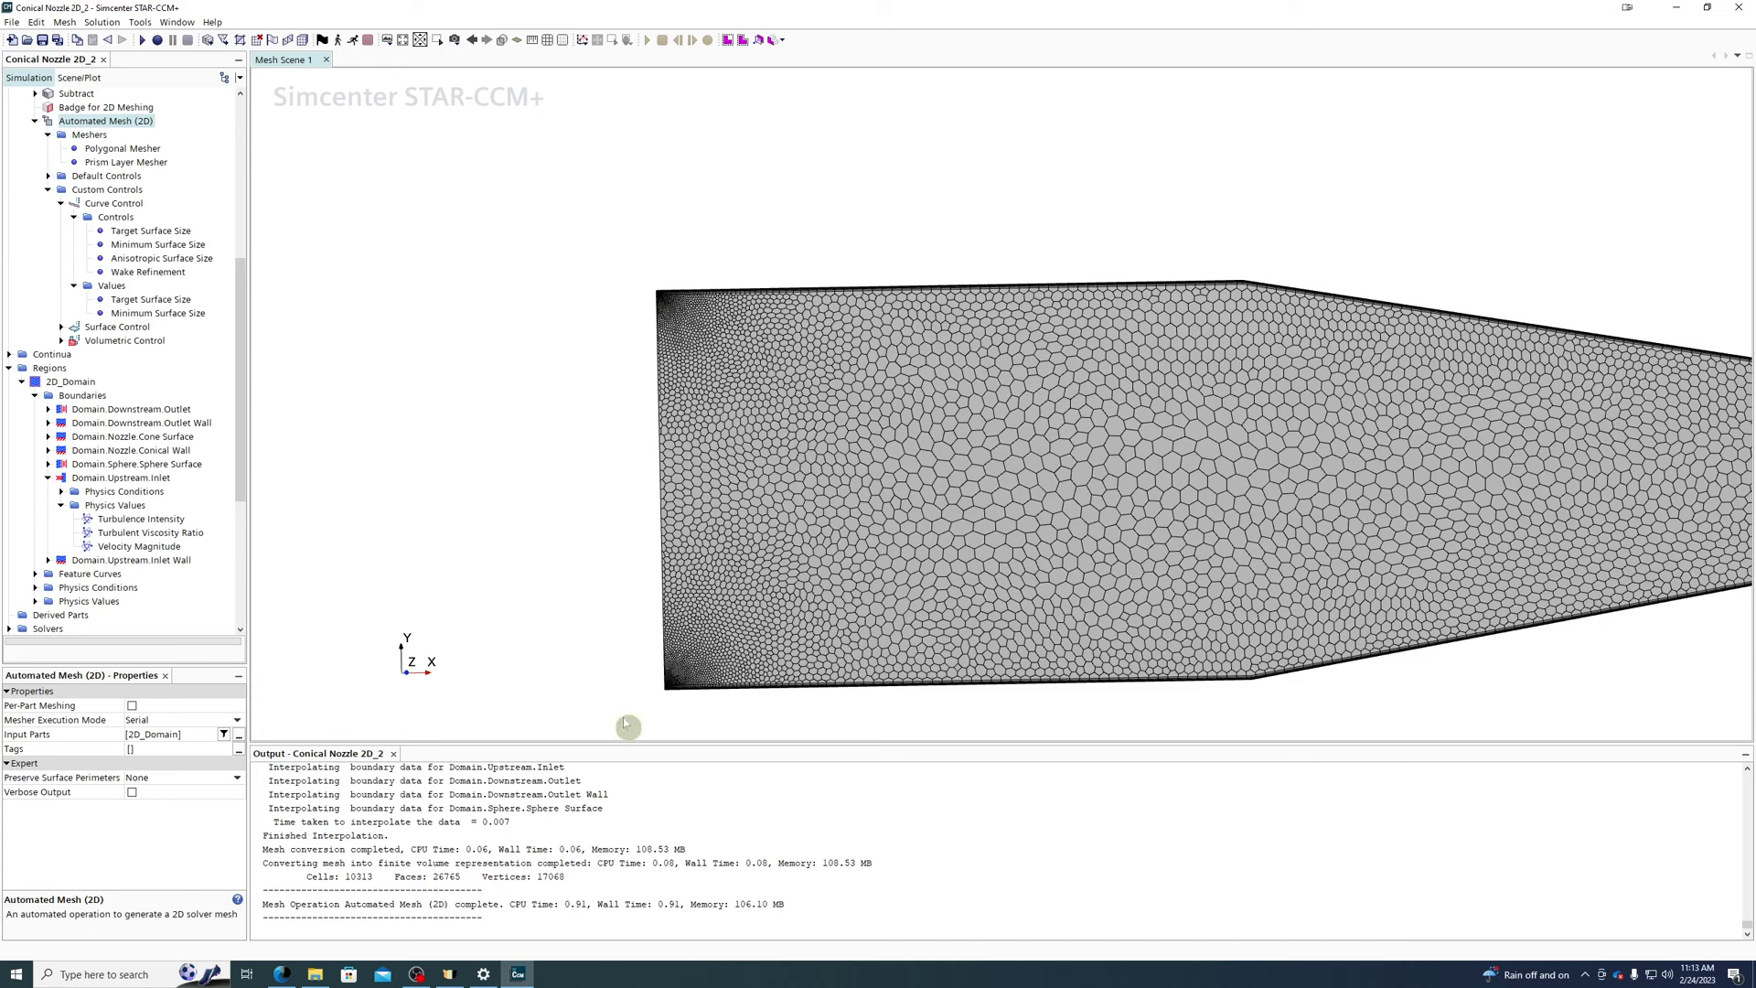
- Set the curve control's target surface size to 100 percent of base
{"action": "left_click", "coordinate": [142, 299]}
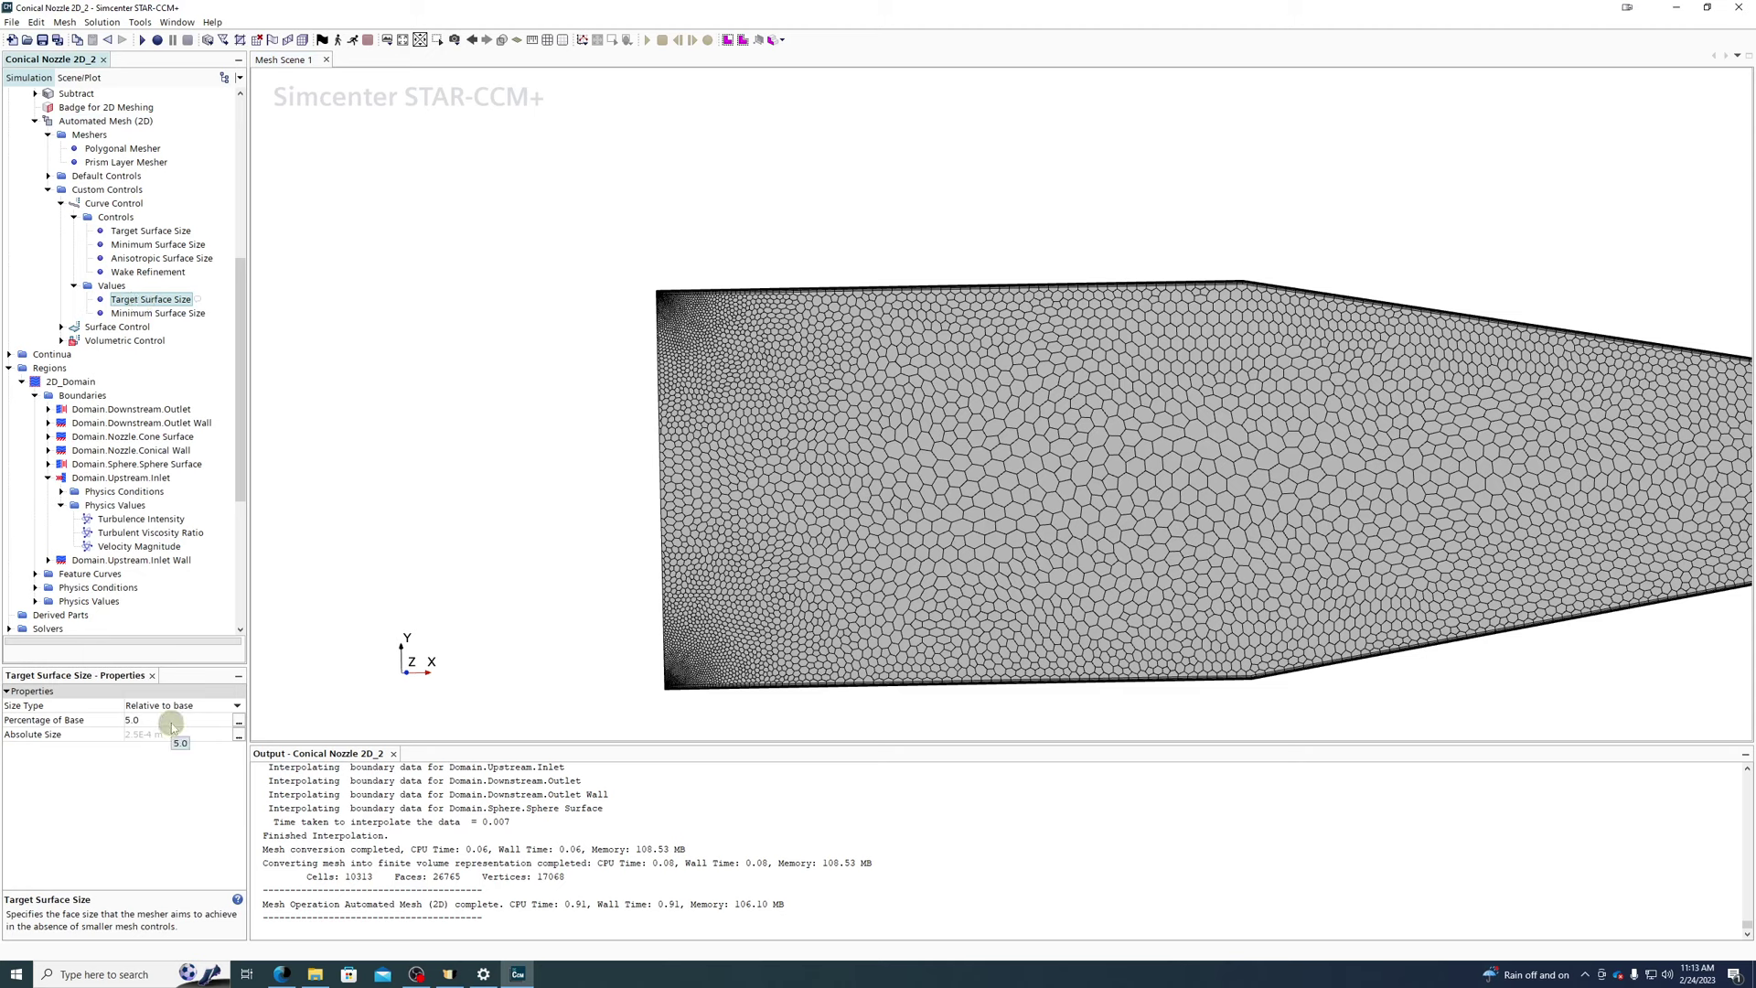
{"action": "left_click", "coordinate": [160, 314]}
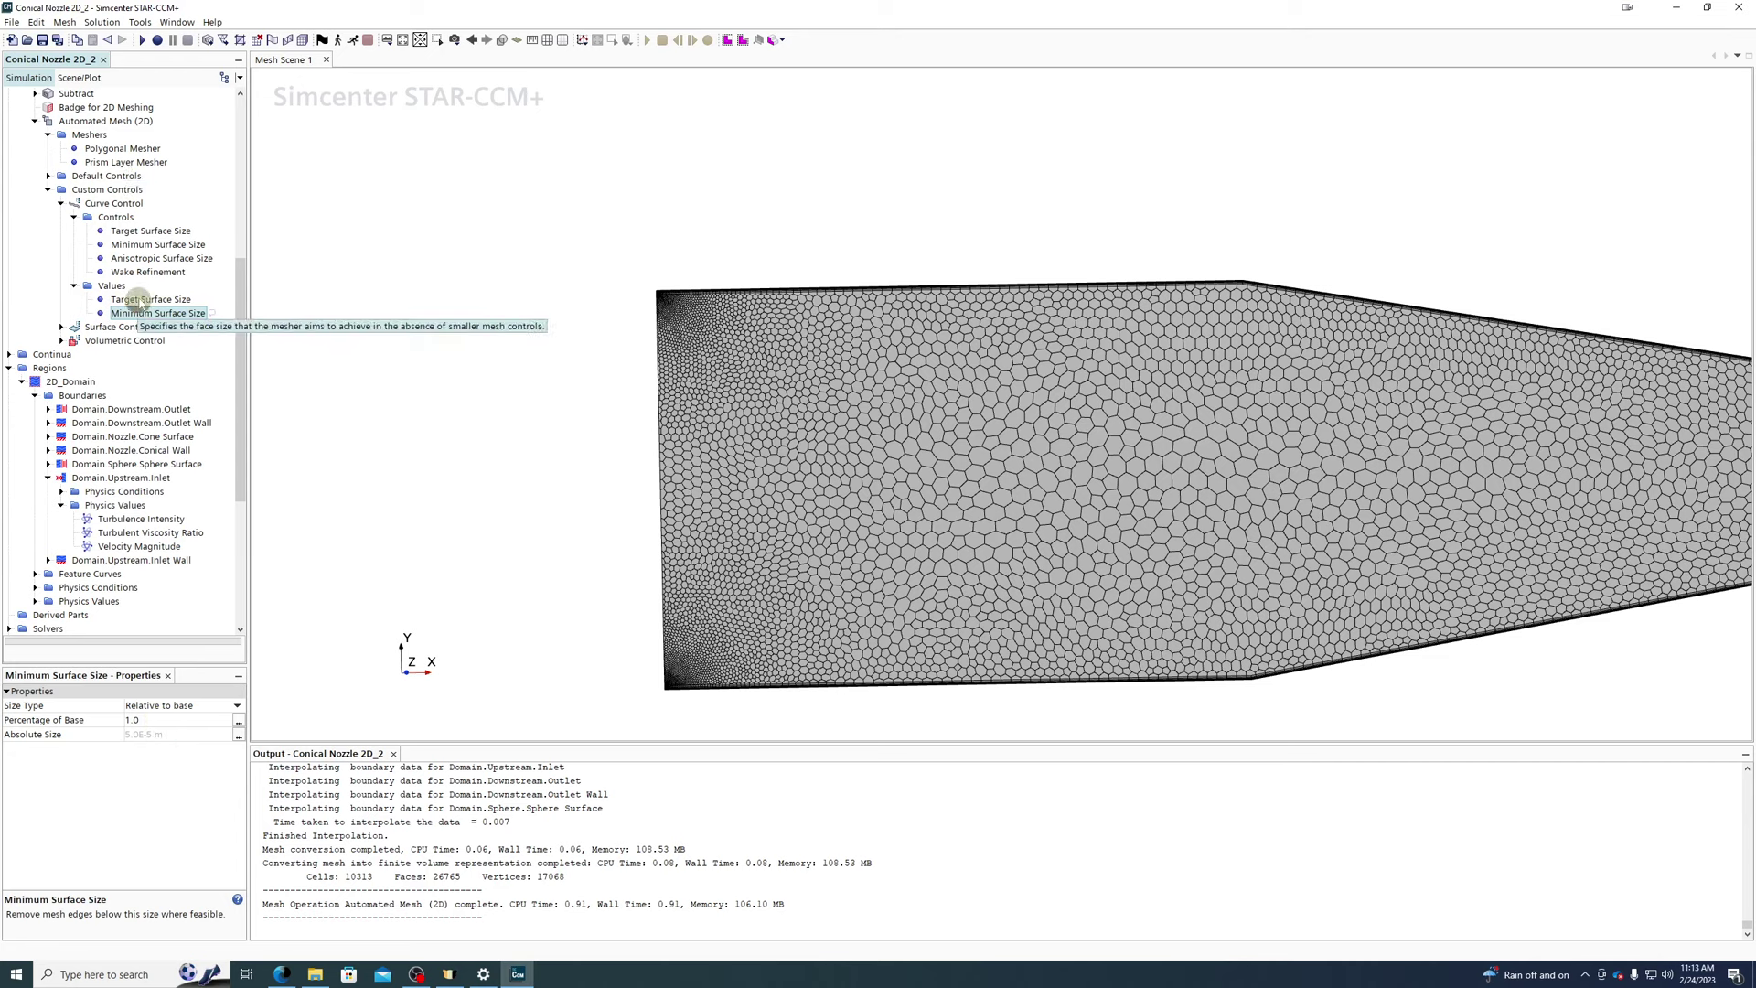
{"action": "left_click", "coordinate": [146, 299]}
{"action": "left_click", "coordinate": [151, 720]}
{"action": "type", "text": "100"}
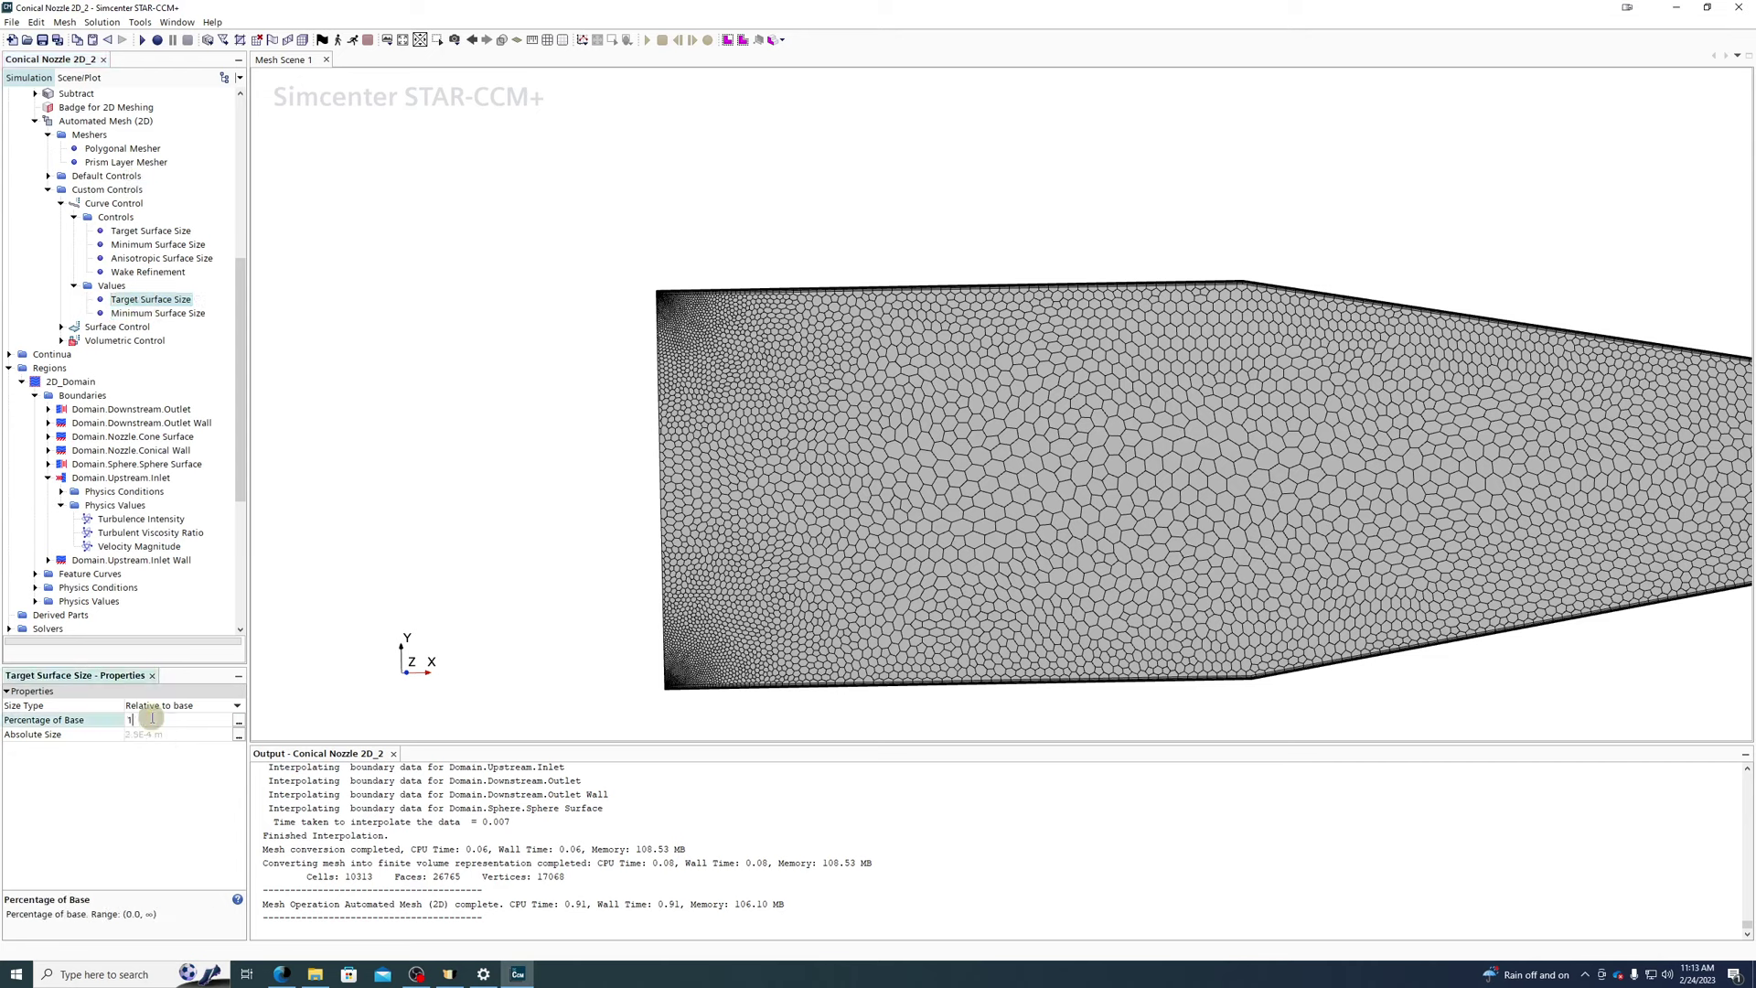
{"action": "key", "text": "Return"}
- Set the curve control's minimum surface size to 10 percent of base
{"action": "left_click", "coordinate": [151, 313]}
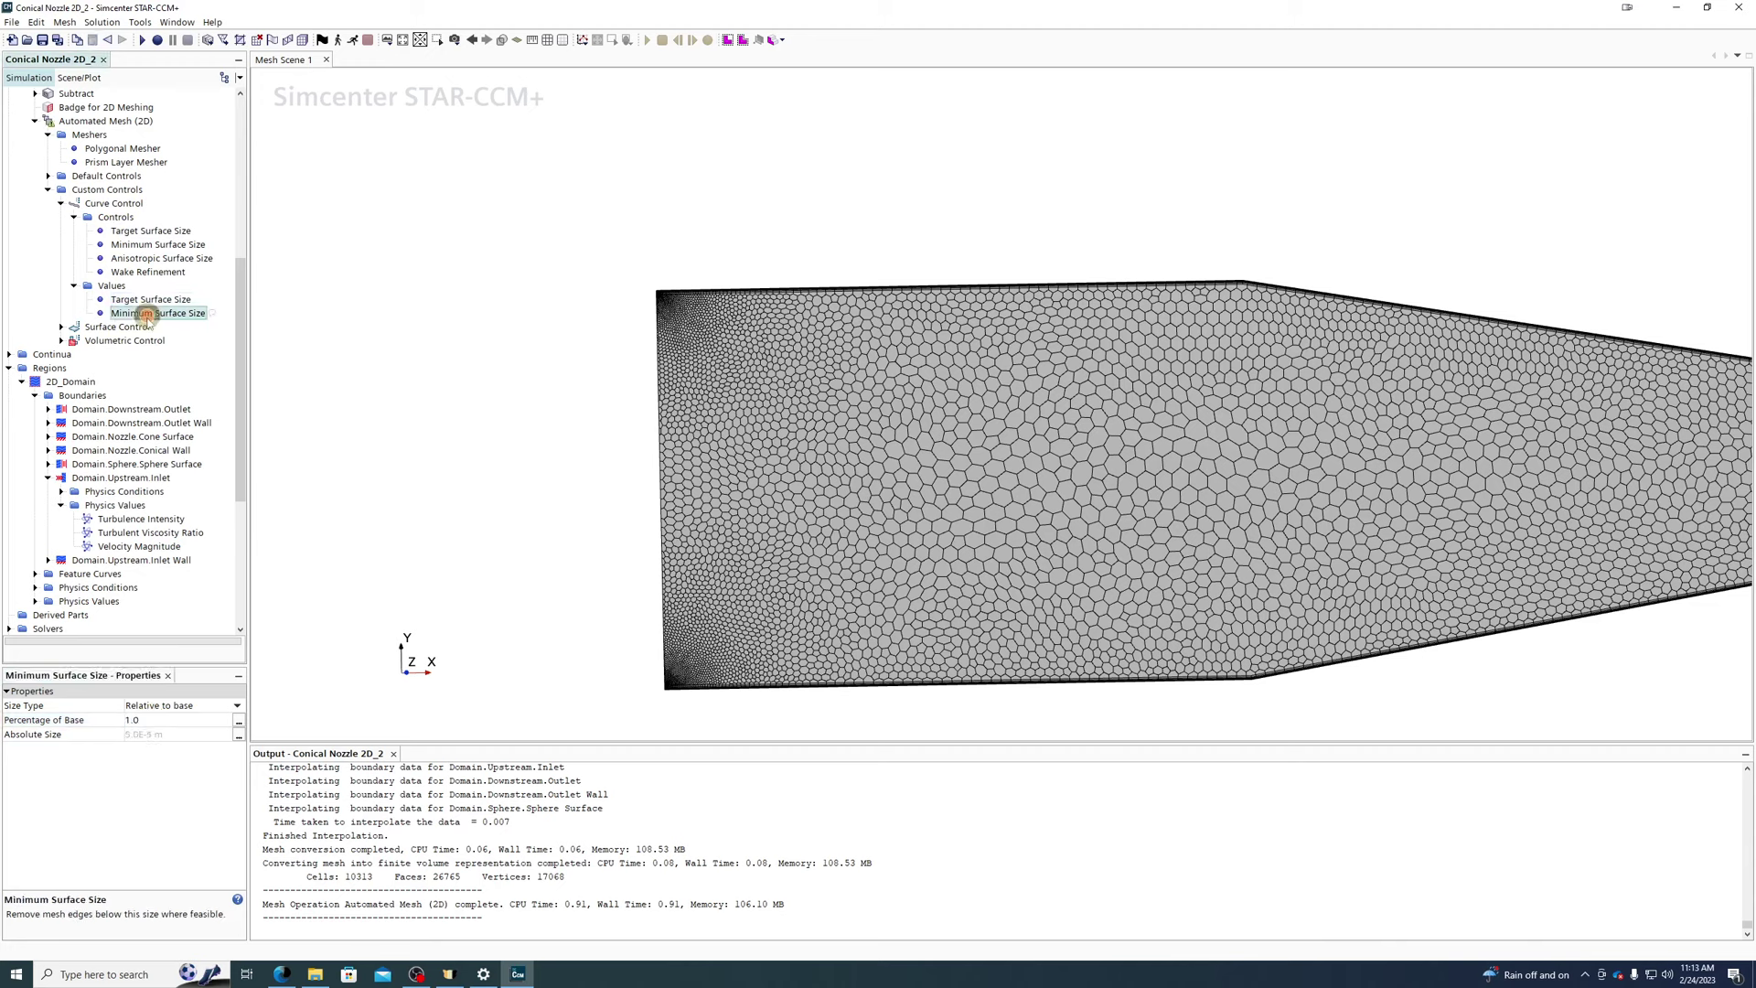
{"action": "left_click", "coordinate": [149, 720]}
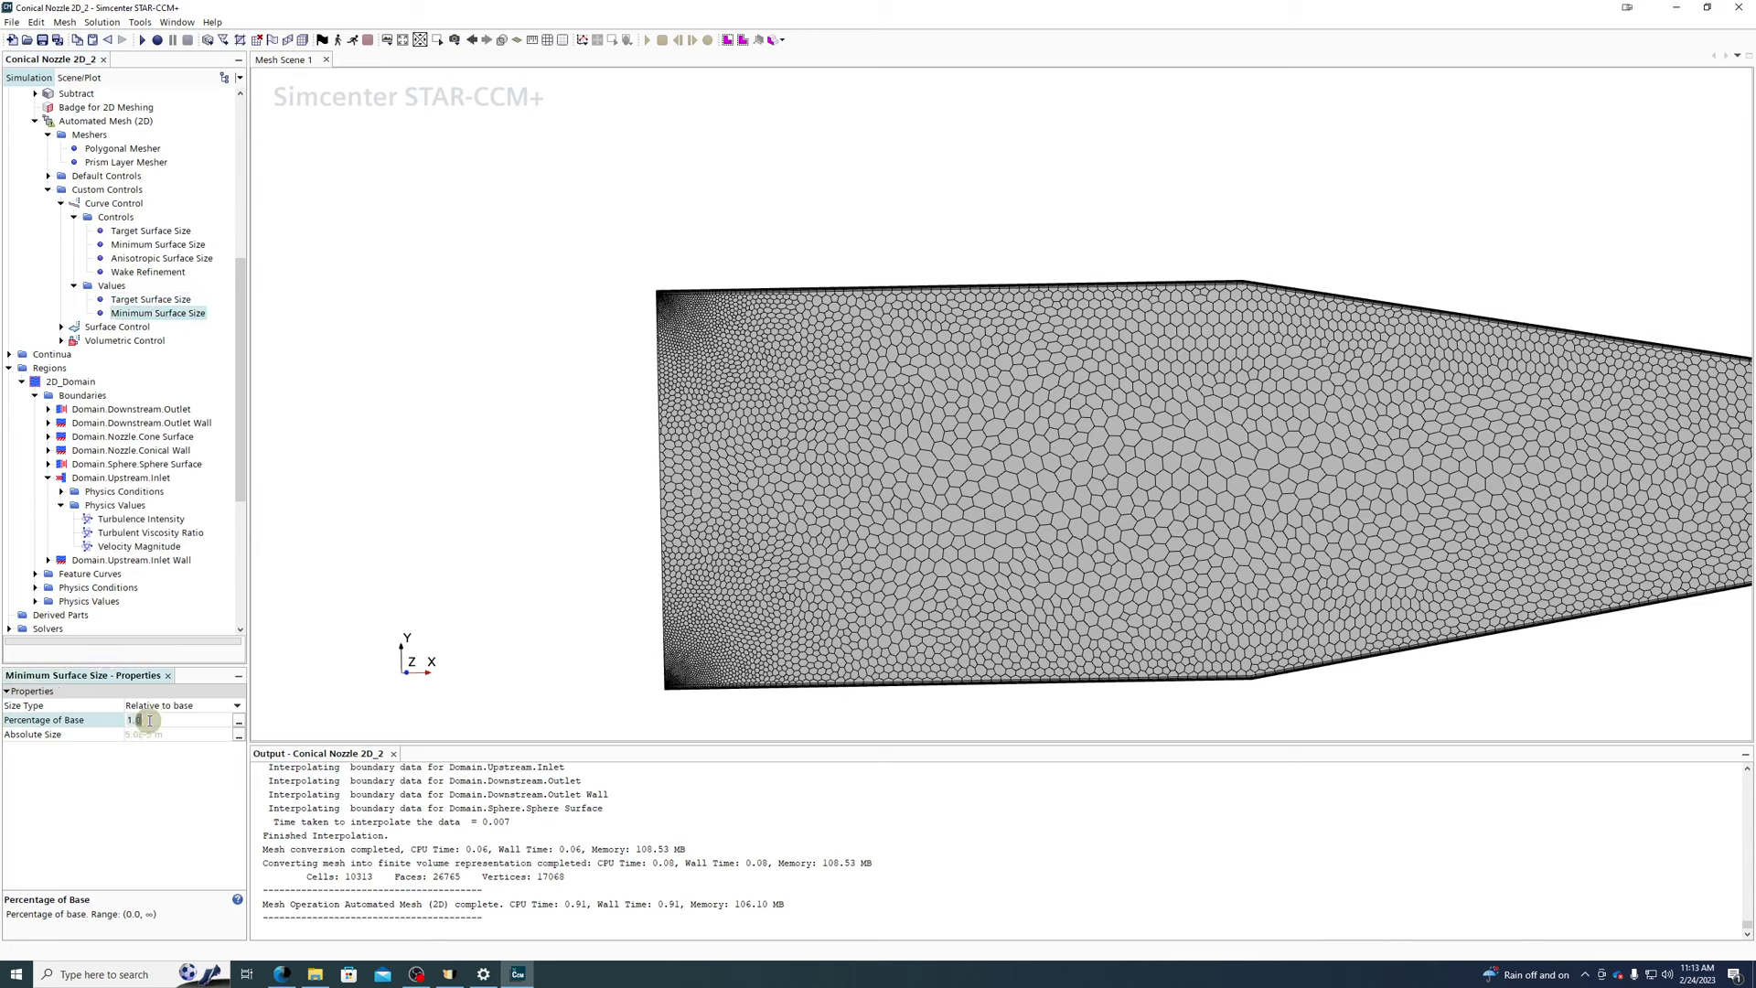
{"action": "type", "text": "10"}
{"action": "key", "text": "Return"}
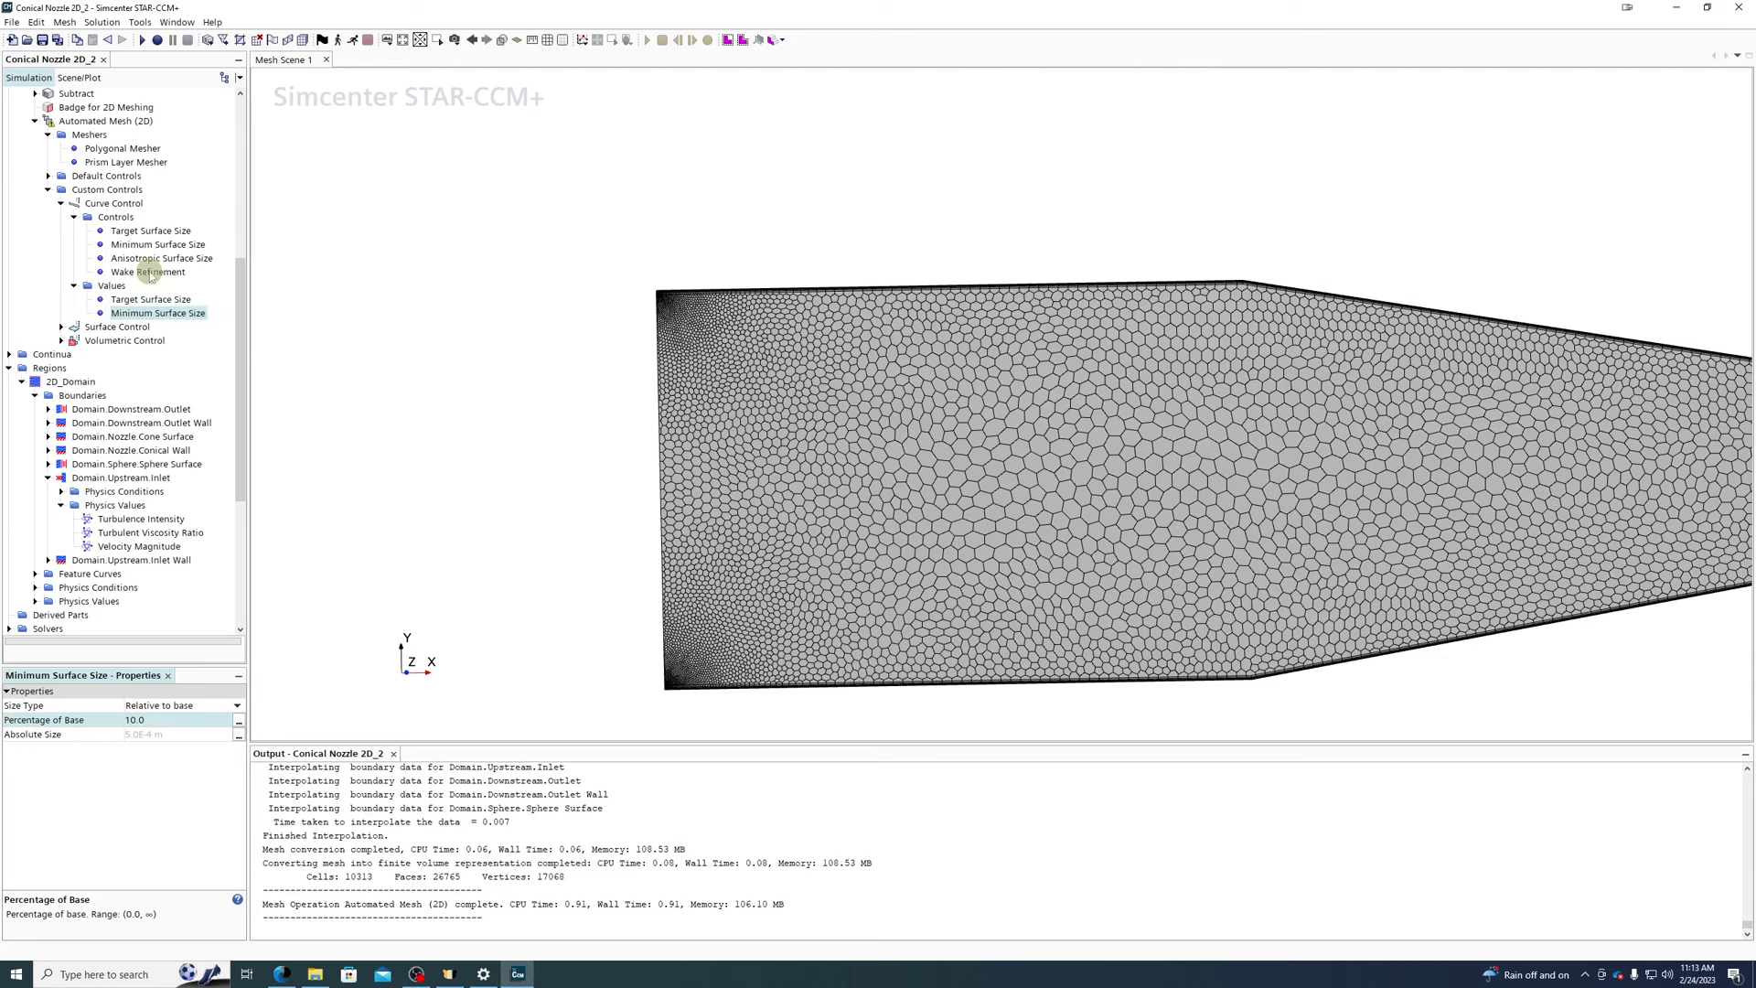
- Enable anisotropic surface size settings for the curve control and set the first layer thickness to 20 percent of base
{"action": "left_click", "coordinate": [157, 260]}
{"action": "left_click", "coordinate": [132, 705]}
{"action": "left_click", "coordinate": [167, 340]}
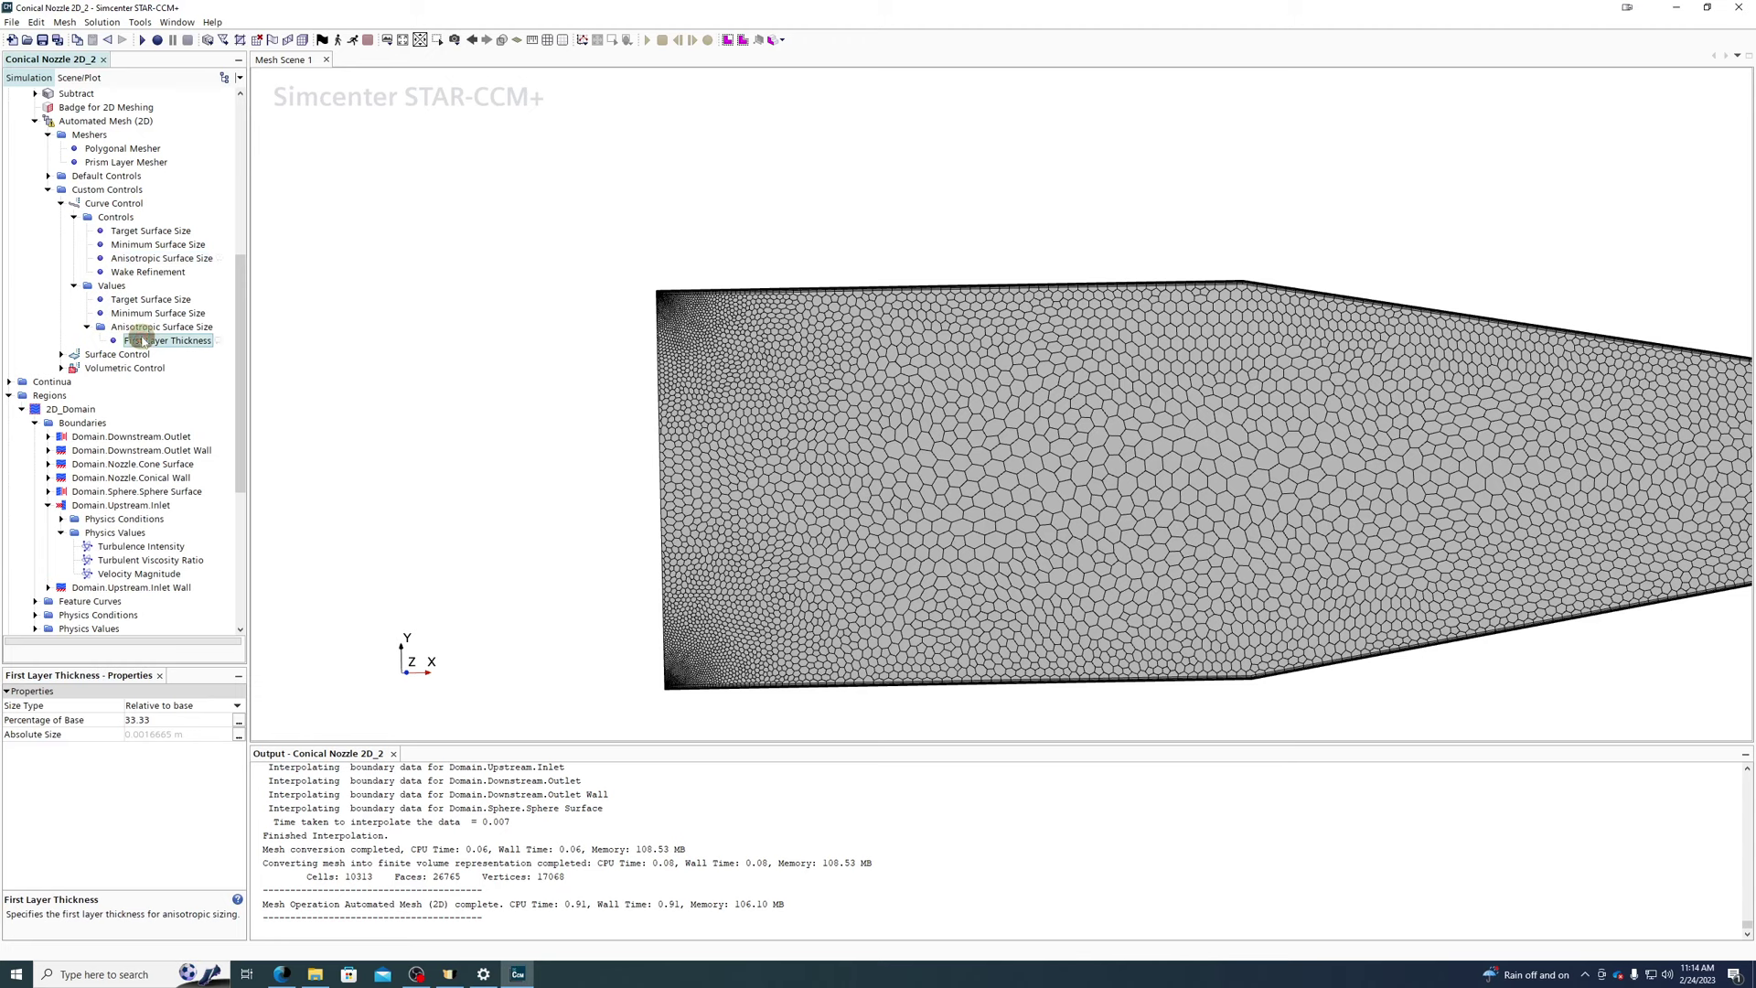
{"action": "left_click", "coordinate": [178, 720]}
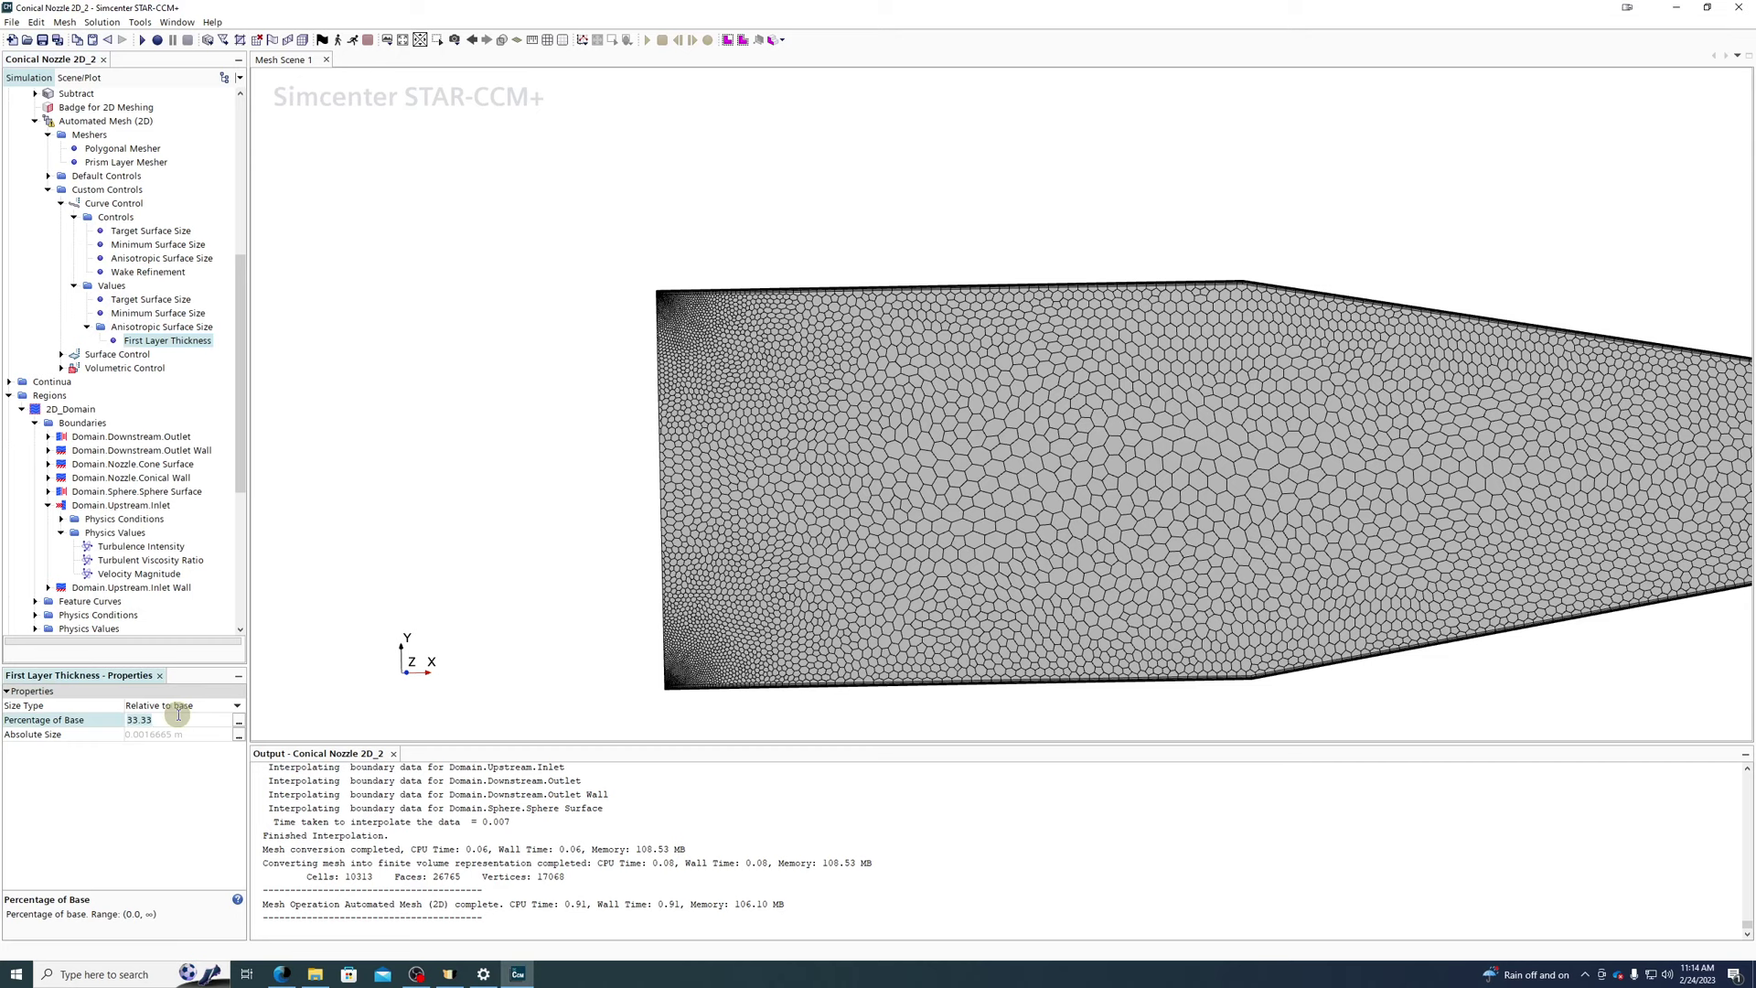
{"action": "left_click", "coordinate": [158, 330]}
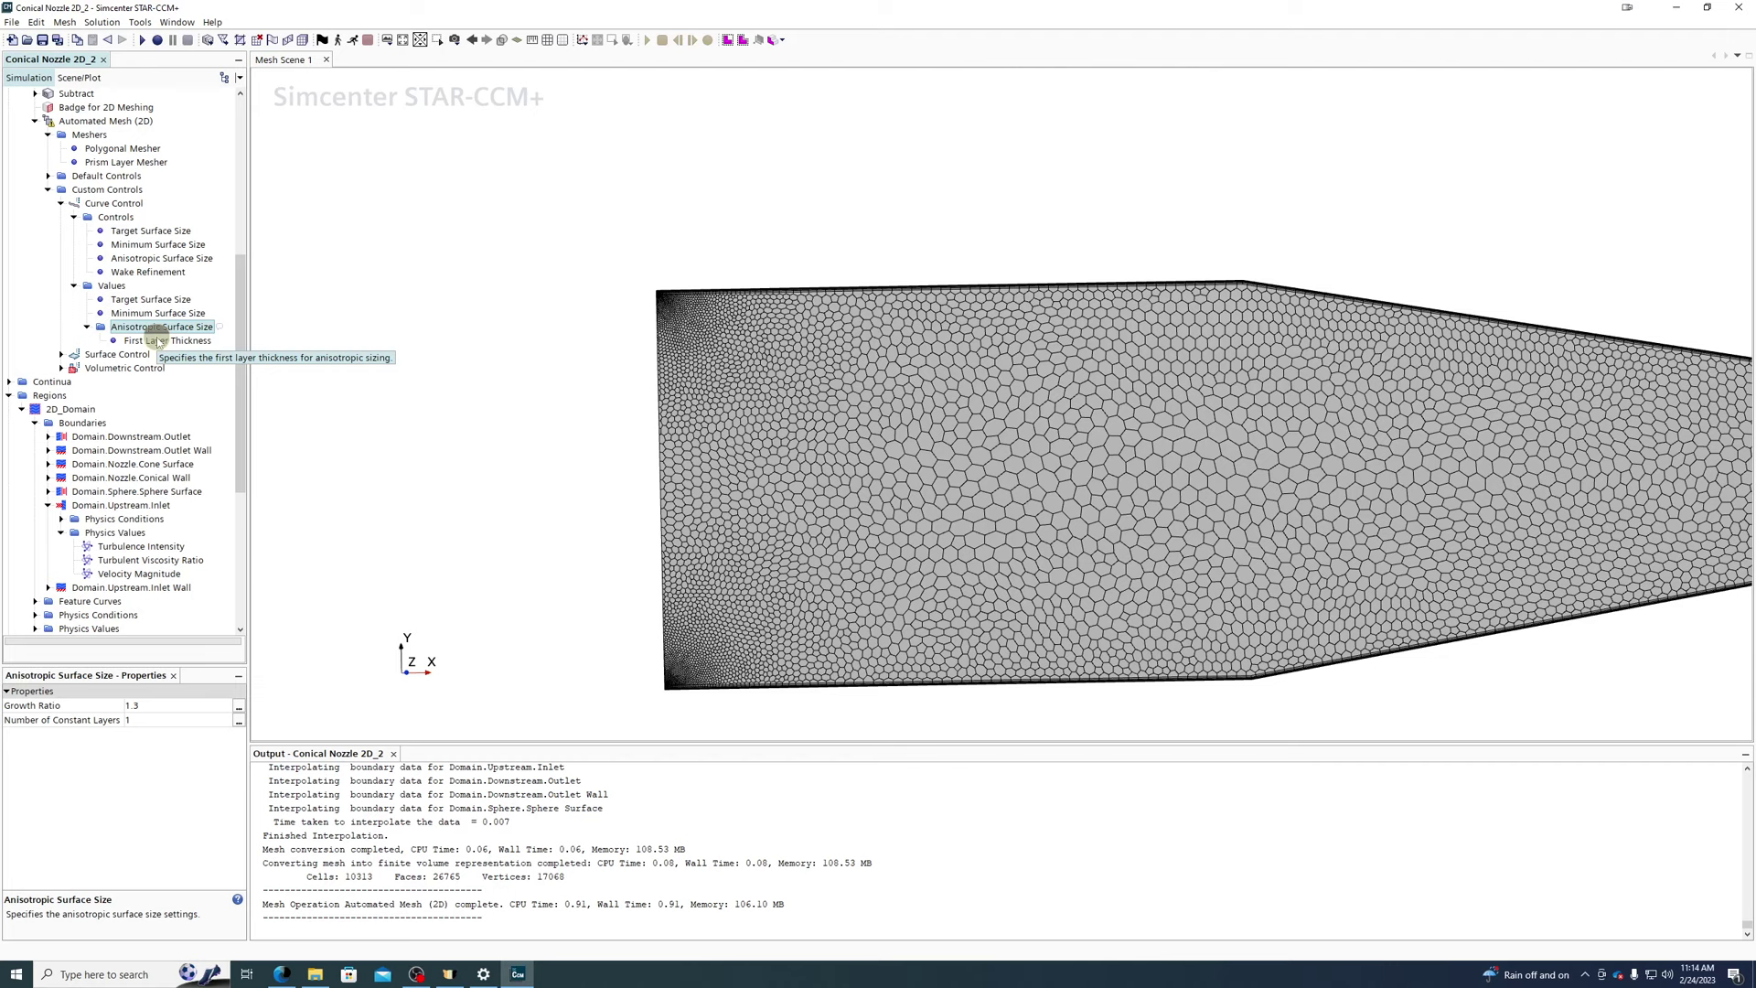
{"action": "left_click", "coordinate": [96, 722]}
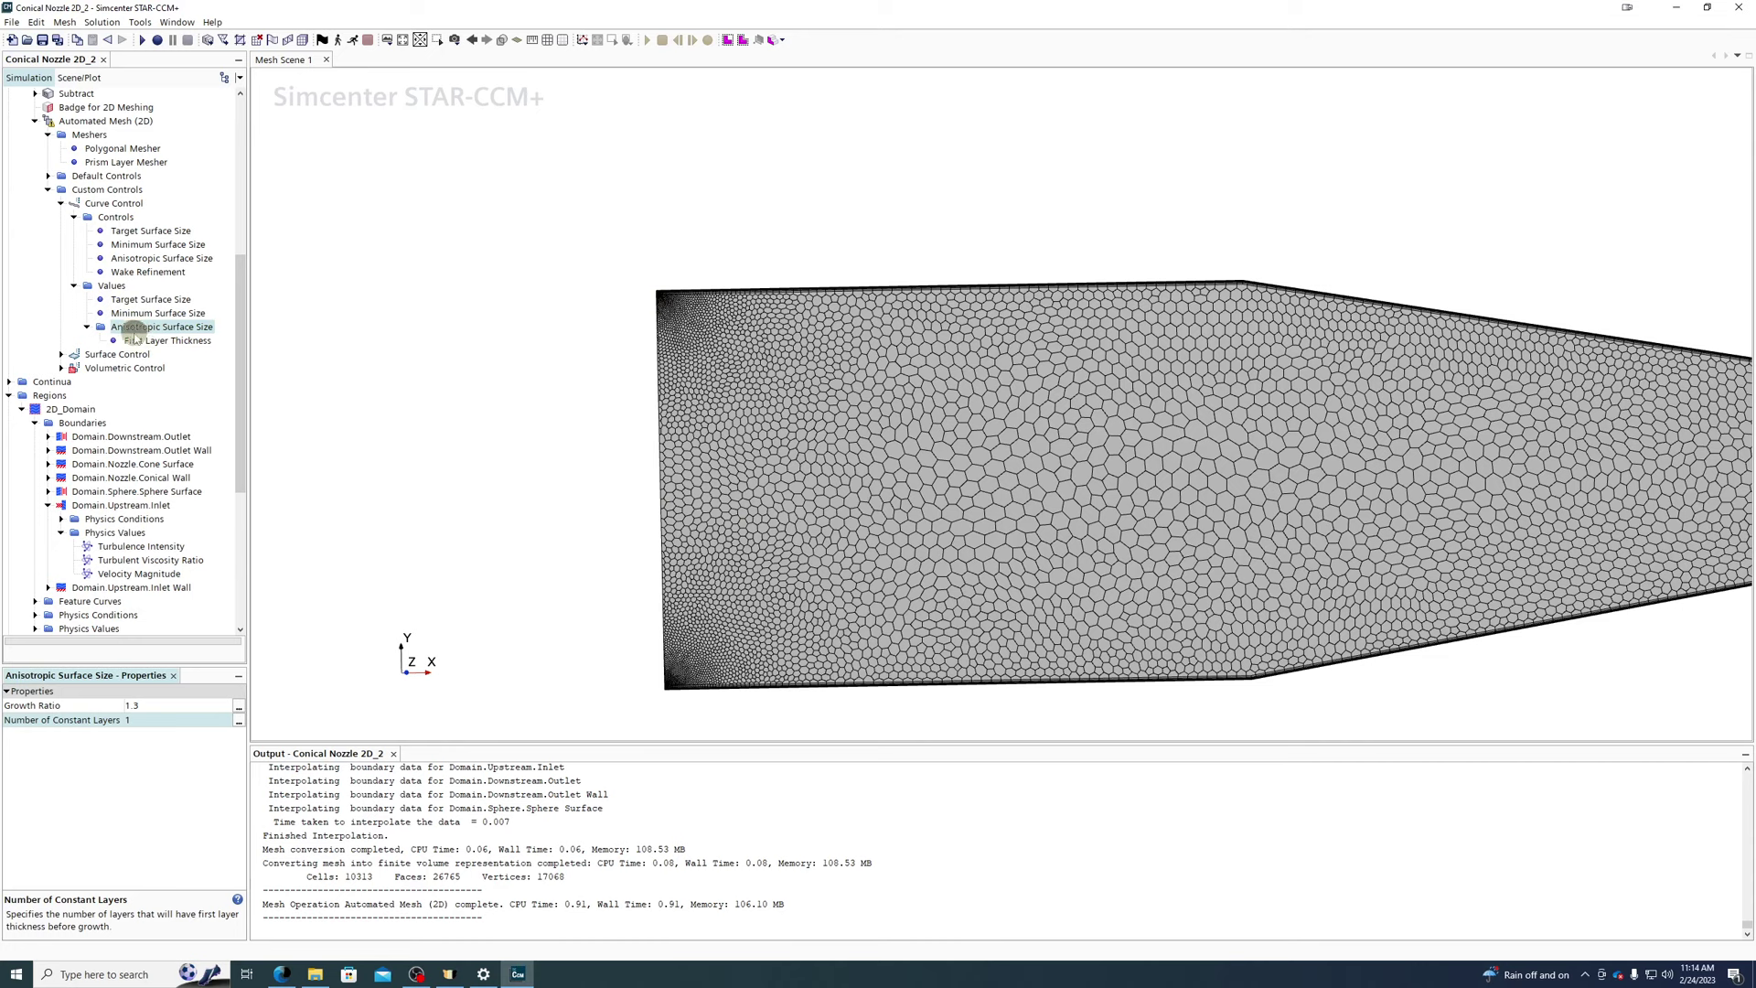
{"action": "left_click", "coordinate": [139, 340]}
{"action": "left_click", "coordinate": [166, 720]}
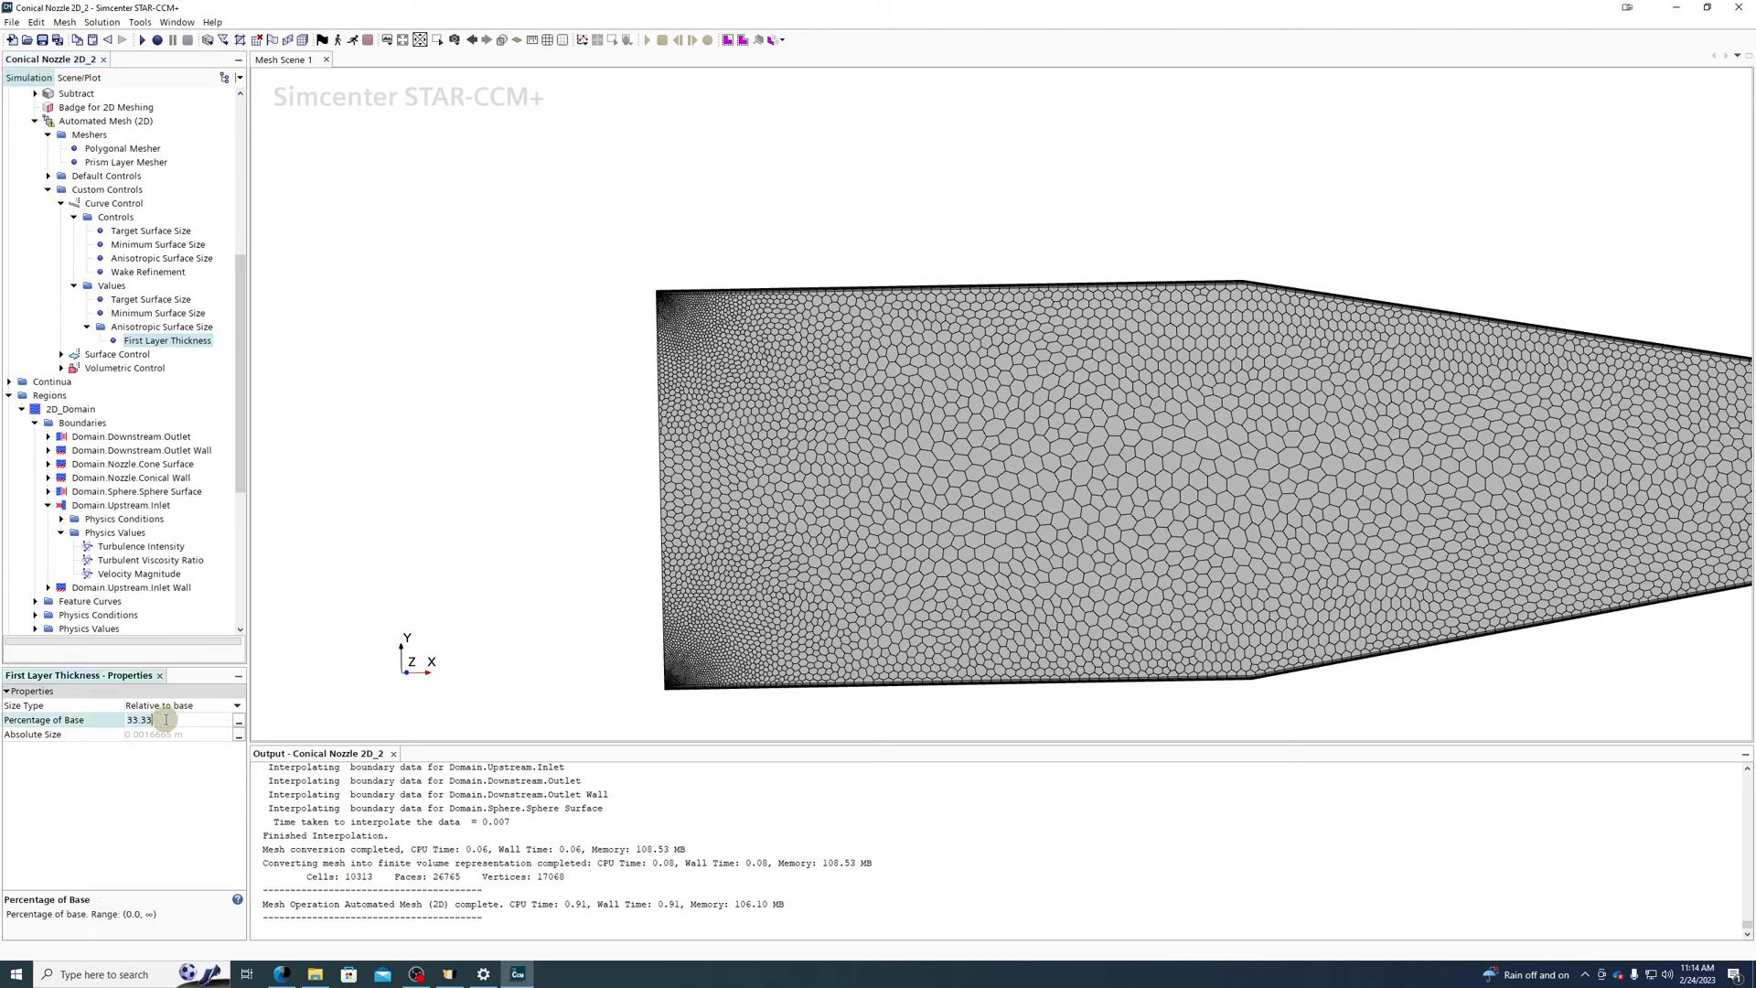
{"action": "type", "text": "20"}
{"action": "key", "text": "Return"}
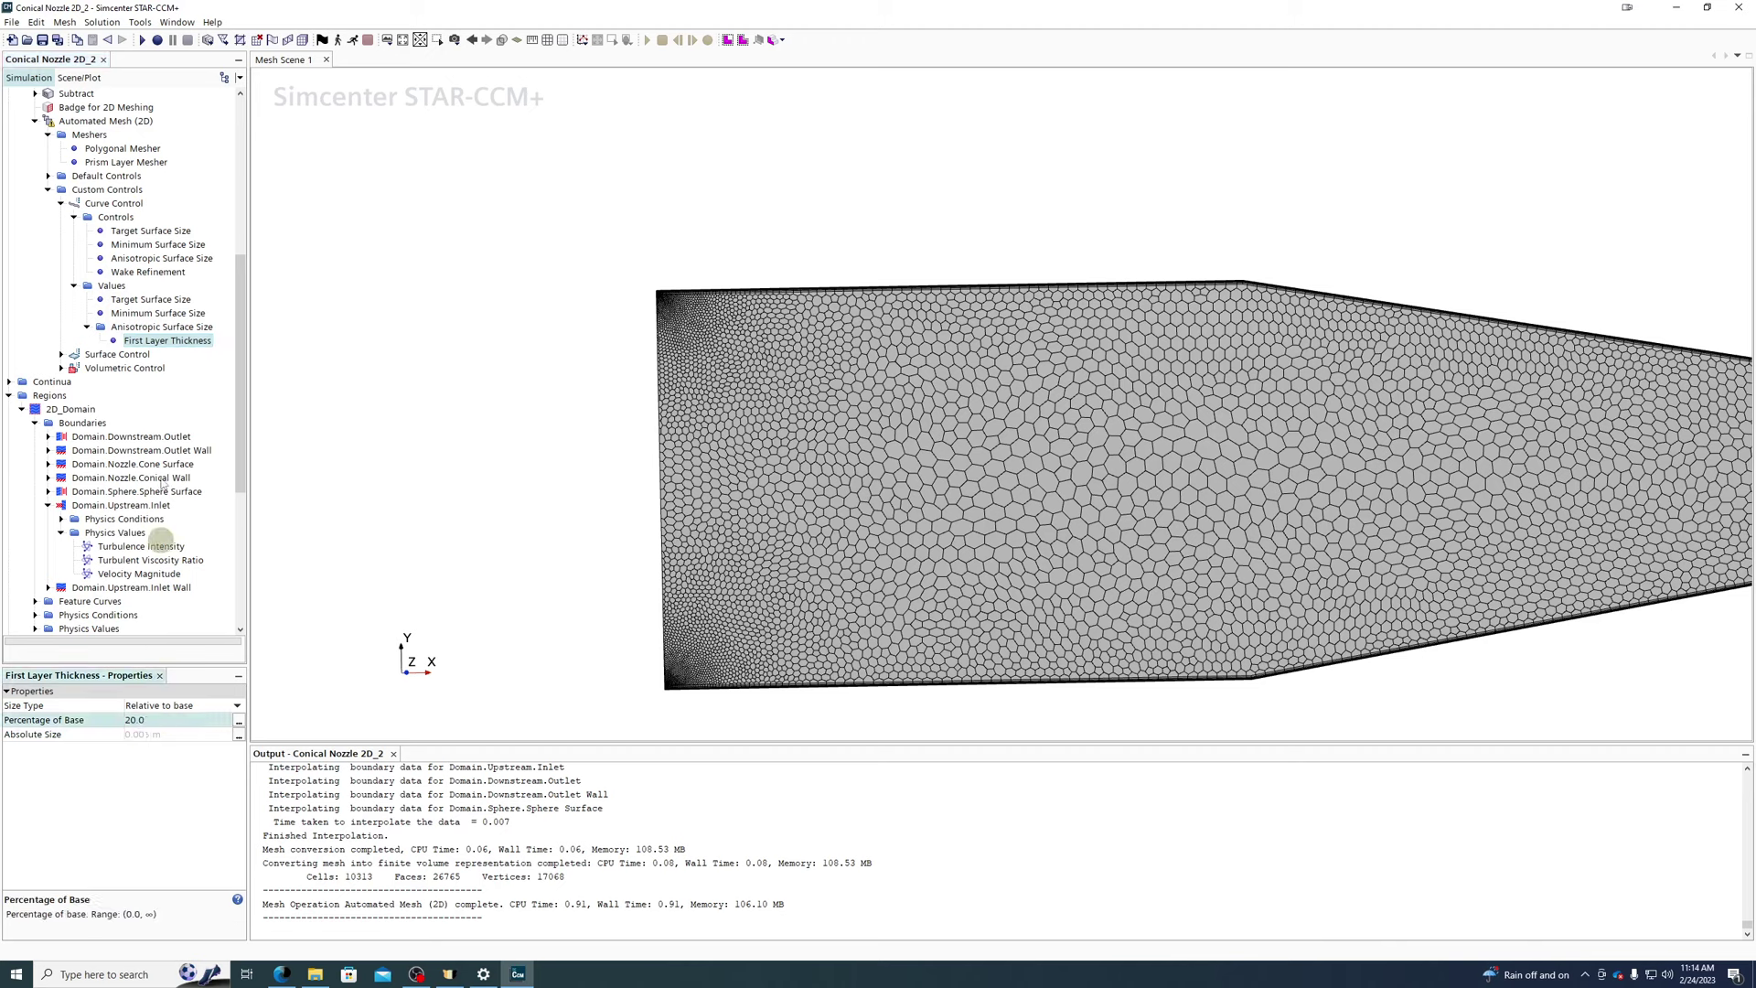
- Set the number of constant layers to 5 for the curve control's anisotropic surface size
{"action": "left_click", "coordinate": [157, 313]}
{"action": "left_click", "coordinate": [144, 326]}
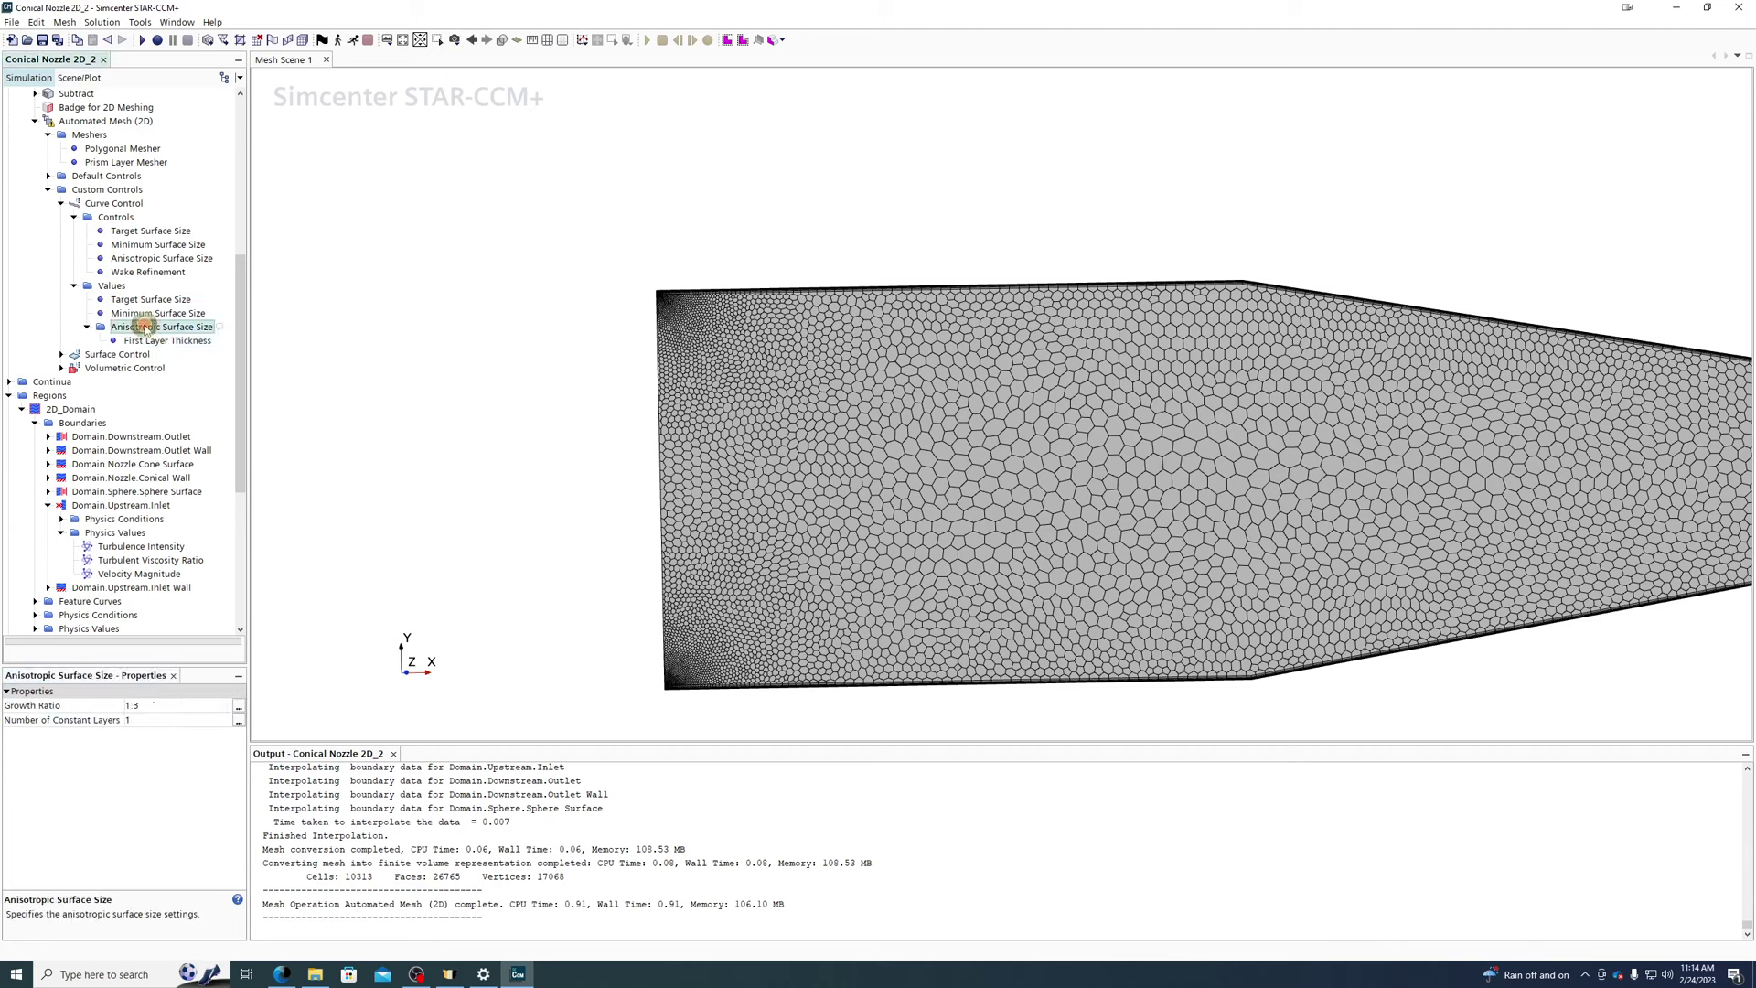
{"action": "left_click", "coordinate": [160, 721]}
{"action": "type", "text": "5"}
{"action": "key", "text": "Return"}
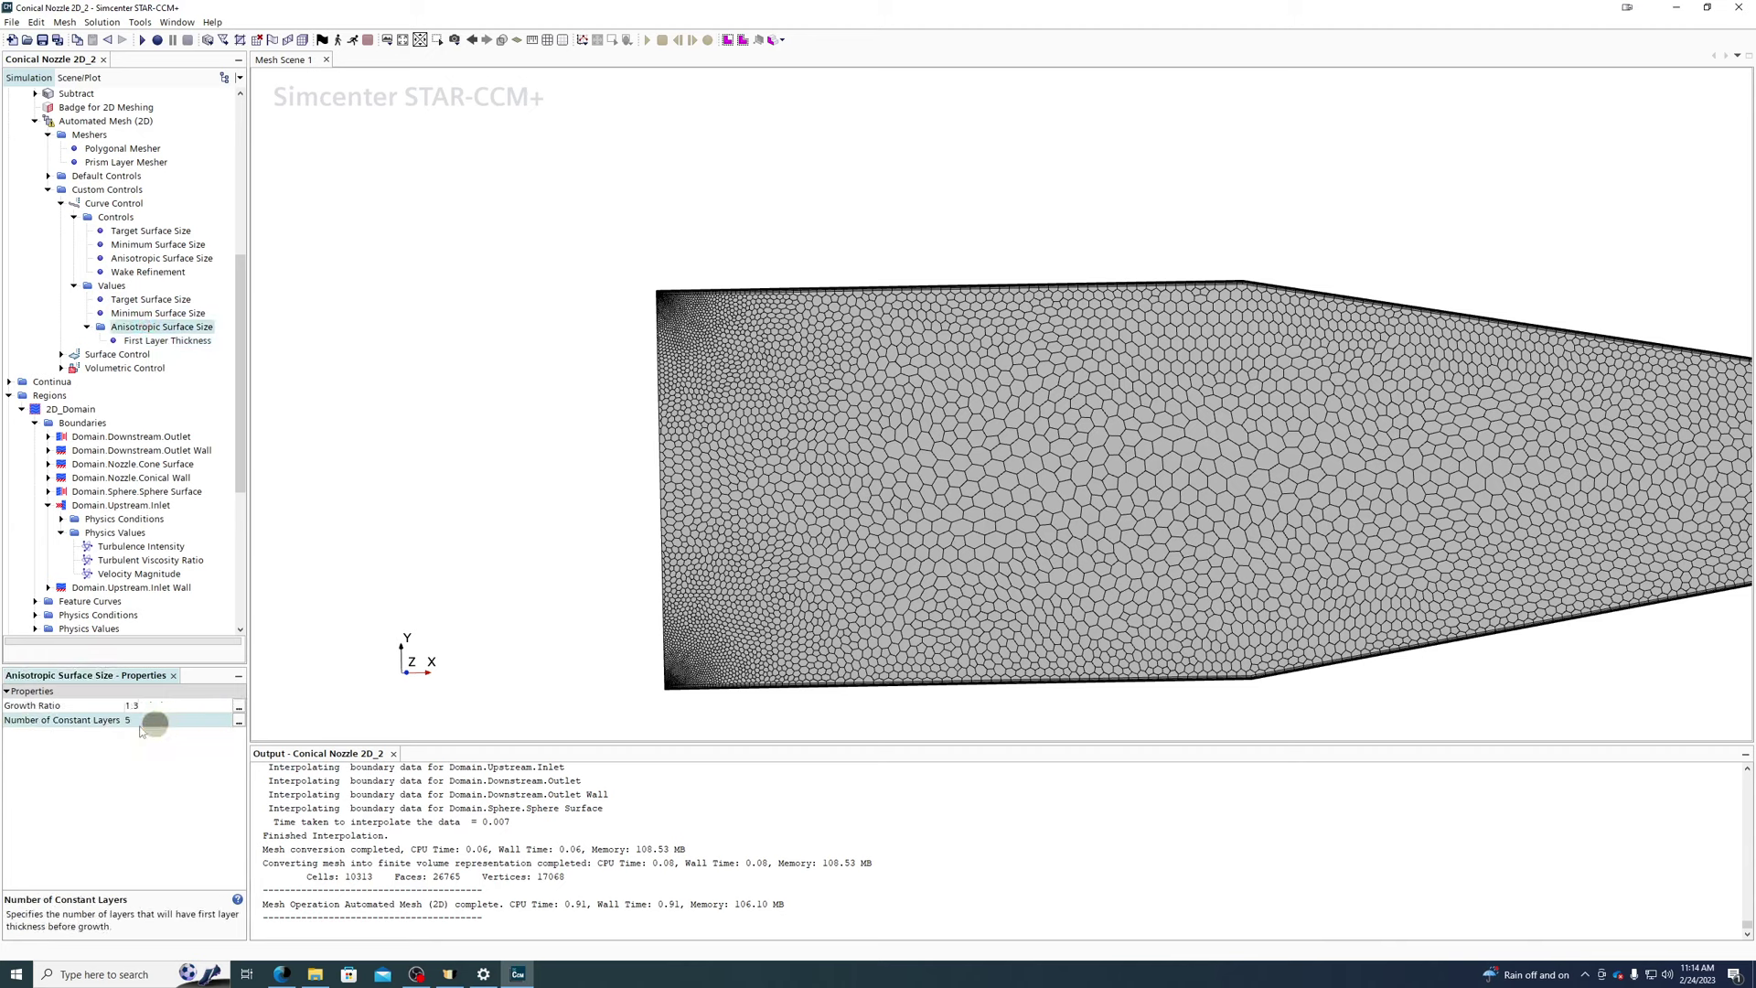
- Try to execute the Automated Mesh (2D) operation with anisotropic sizing, and turn off the curve control's anisotropic surface size settings
{"action": "right_click", "coordinate": [103, 121]}
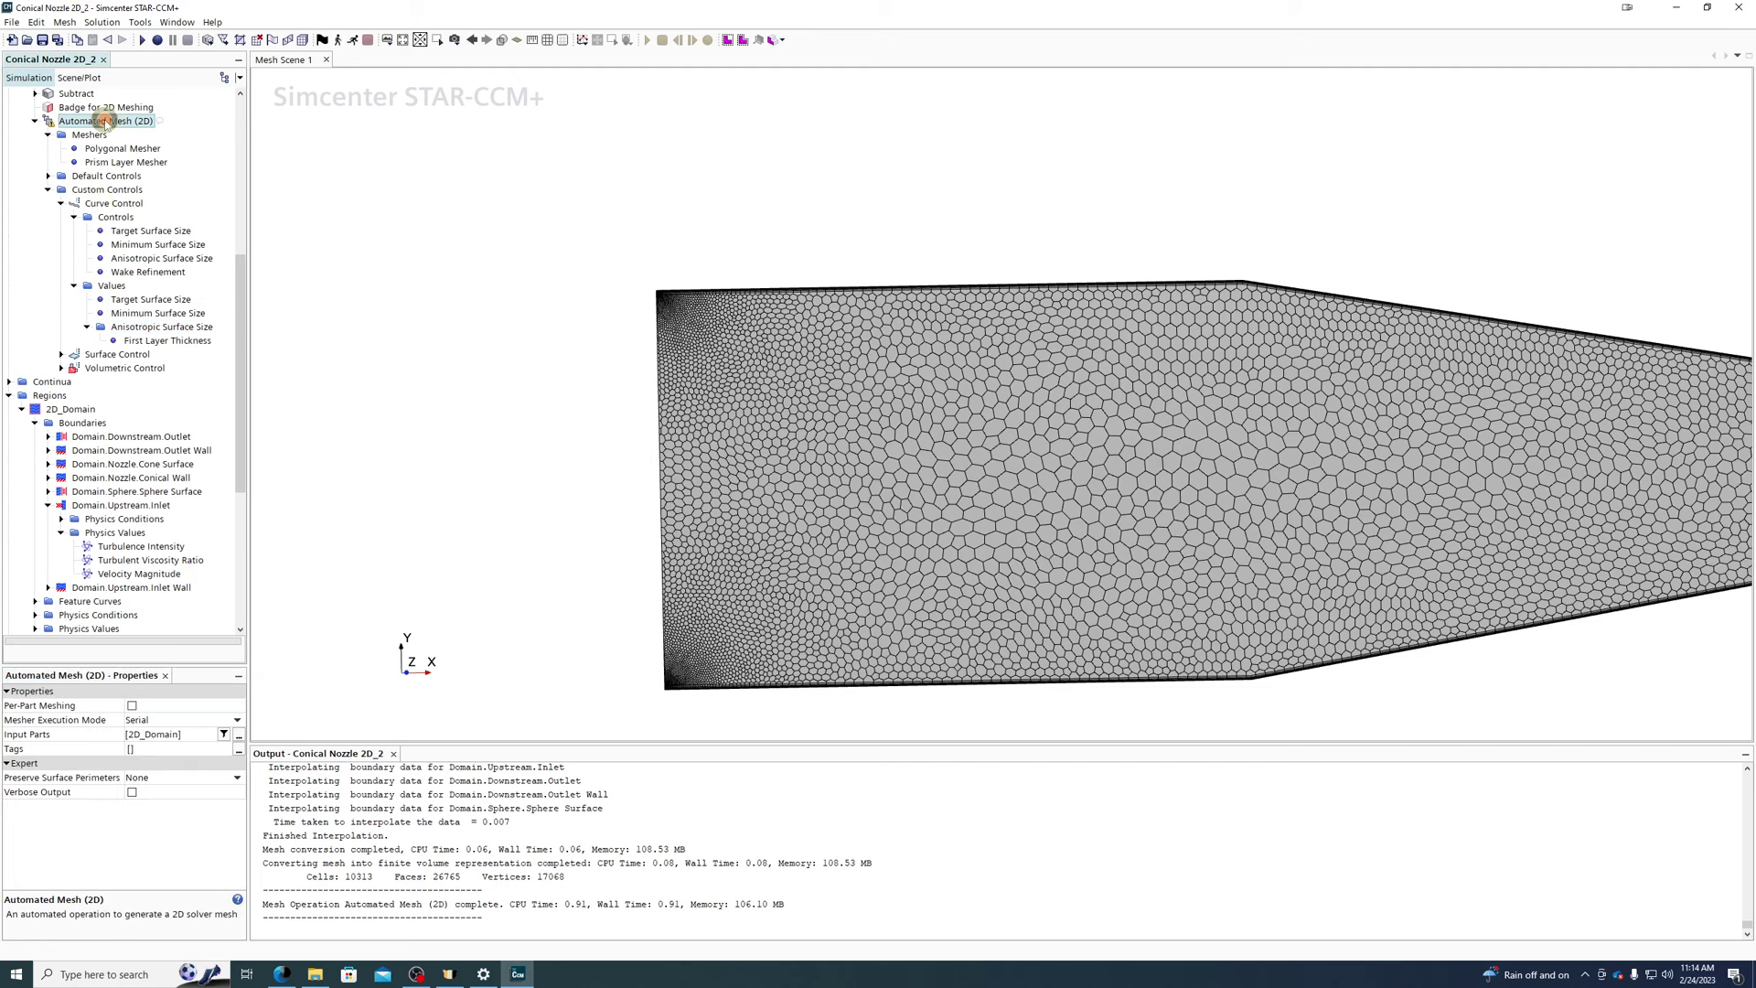
{"action": "left_click", "coordinate": [183, 152]}
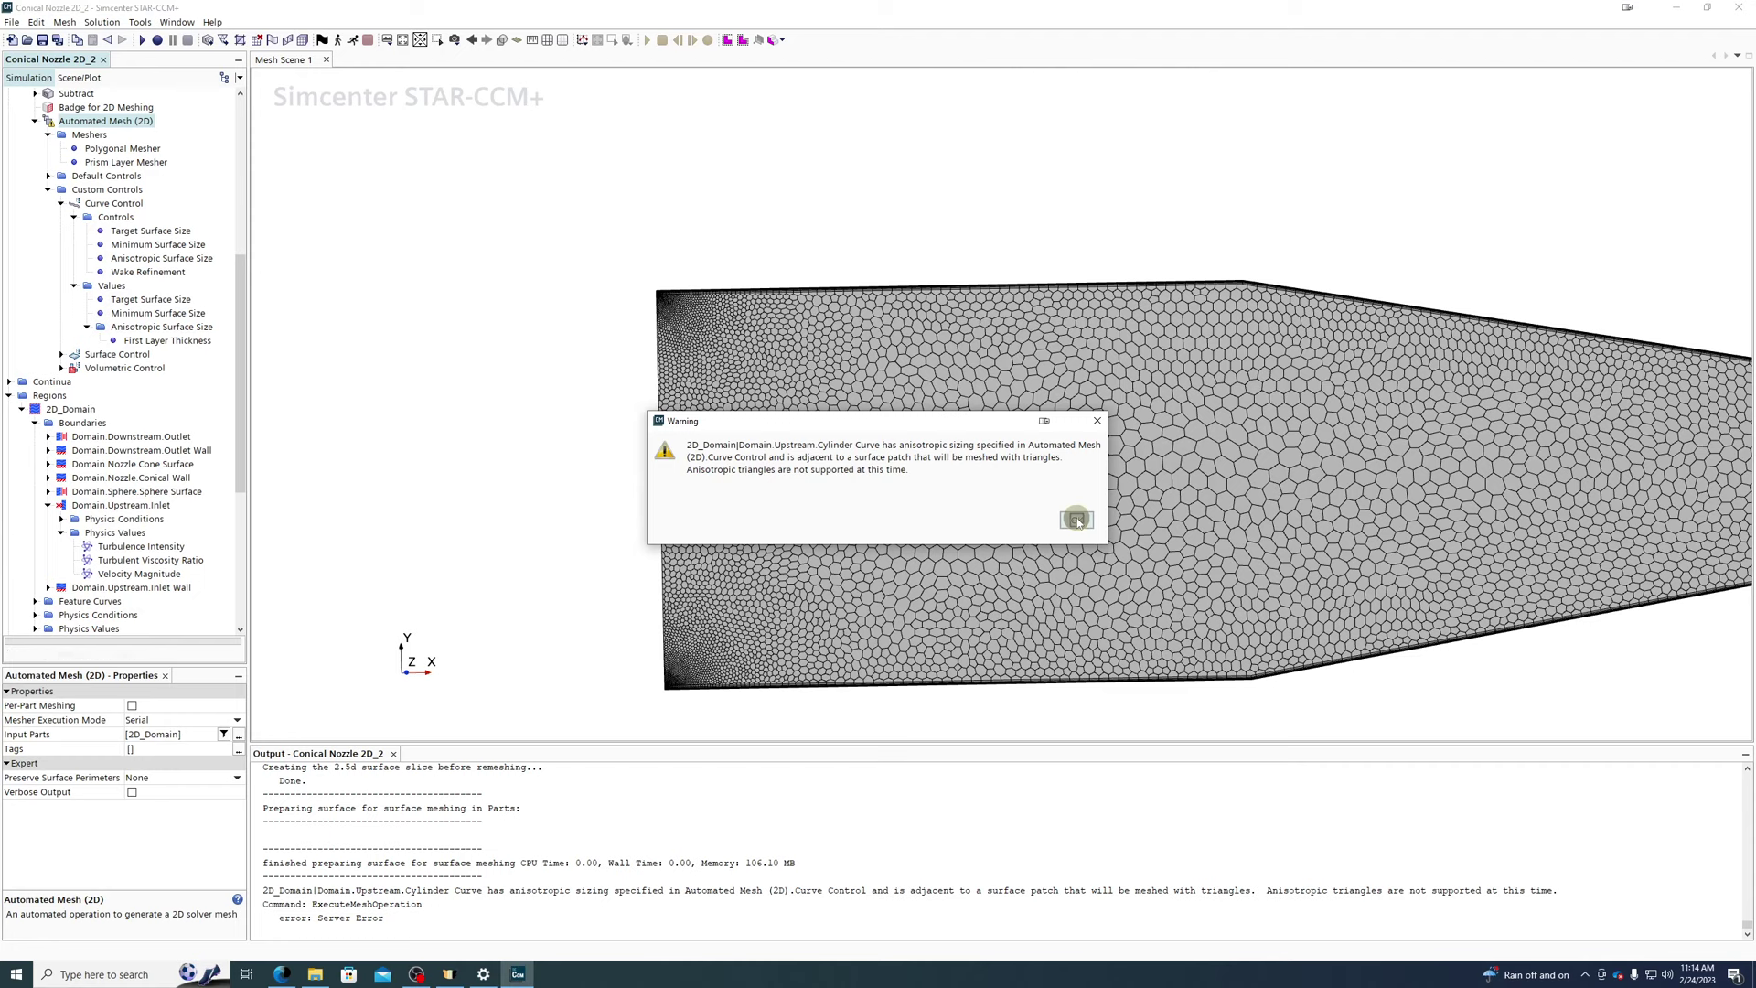
{"action": "left_click", "coordinate": [1076, 520]}
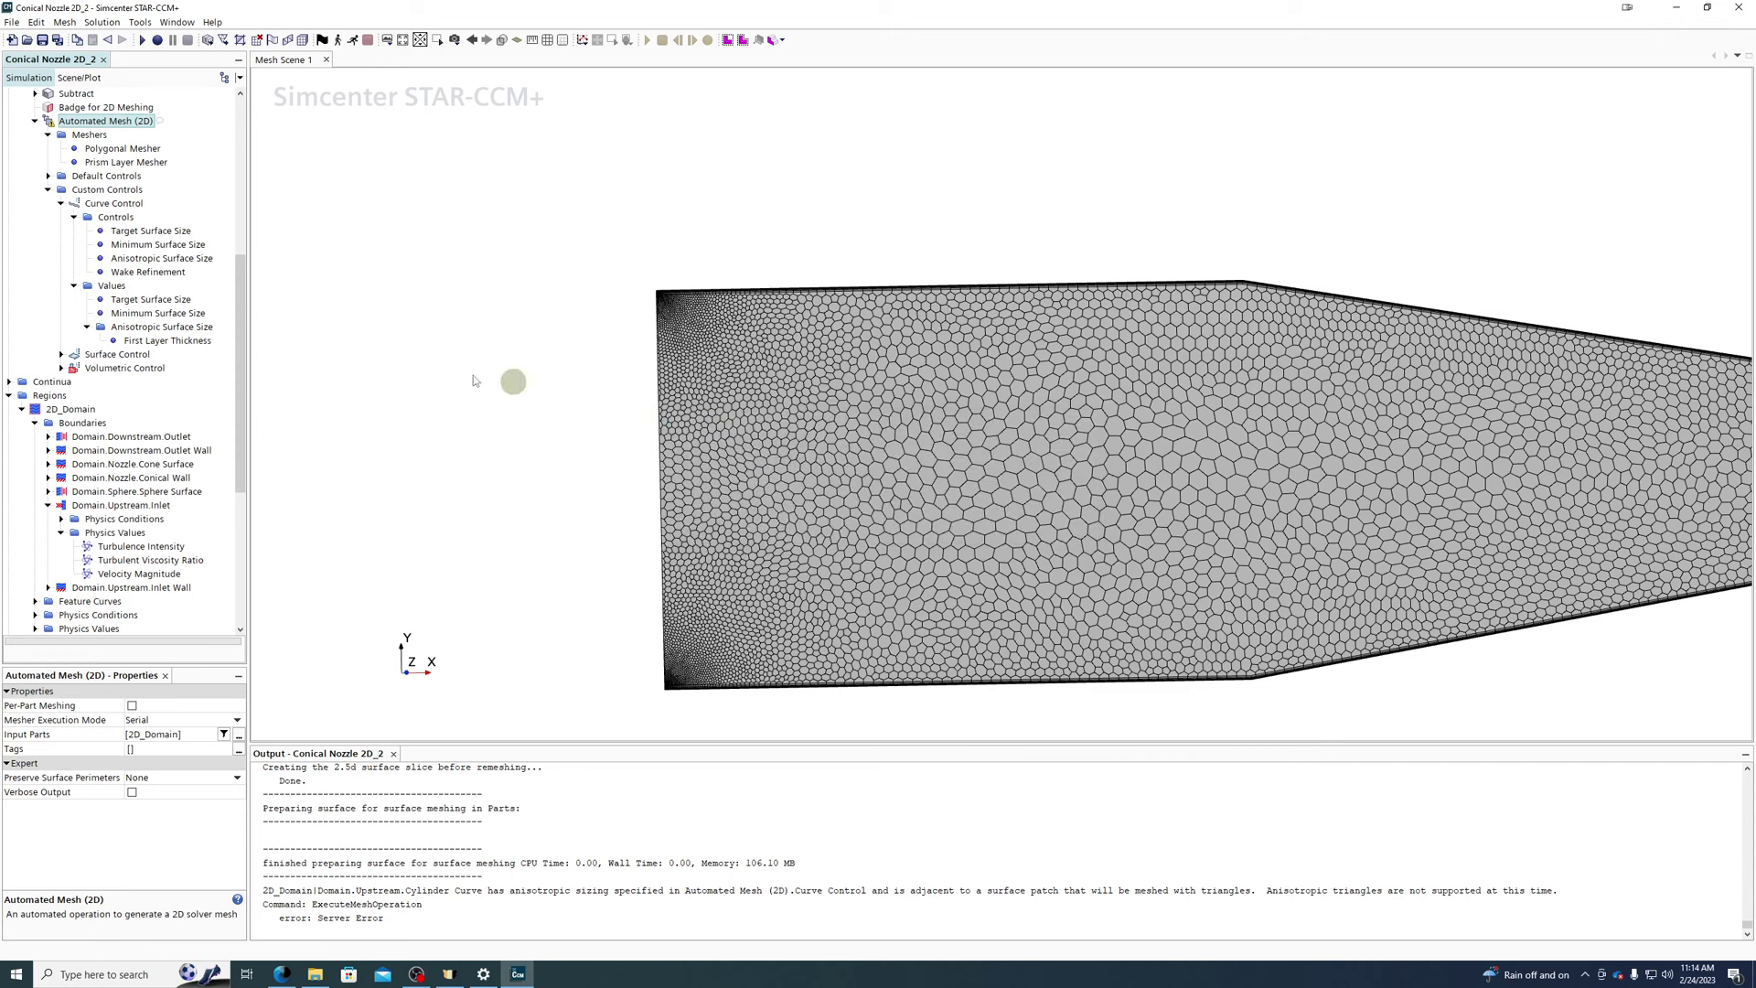
{"action": "left_click", "coordinate": [144, 260]}
{"action": "left_click", "coordinate": [132, 706]}
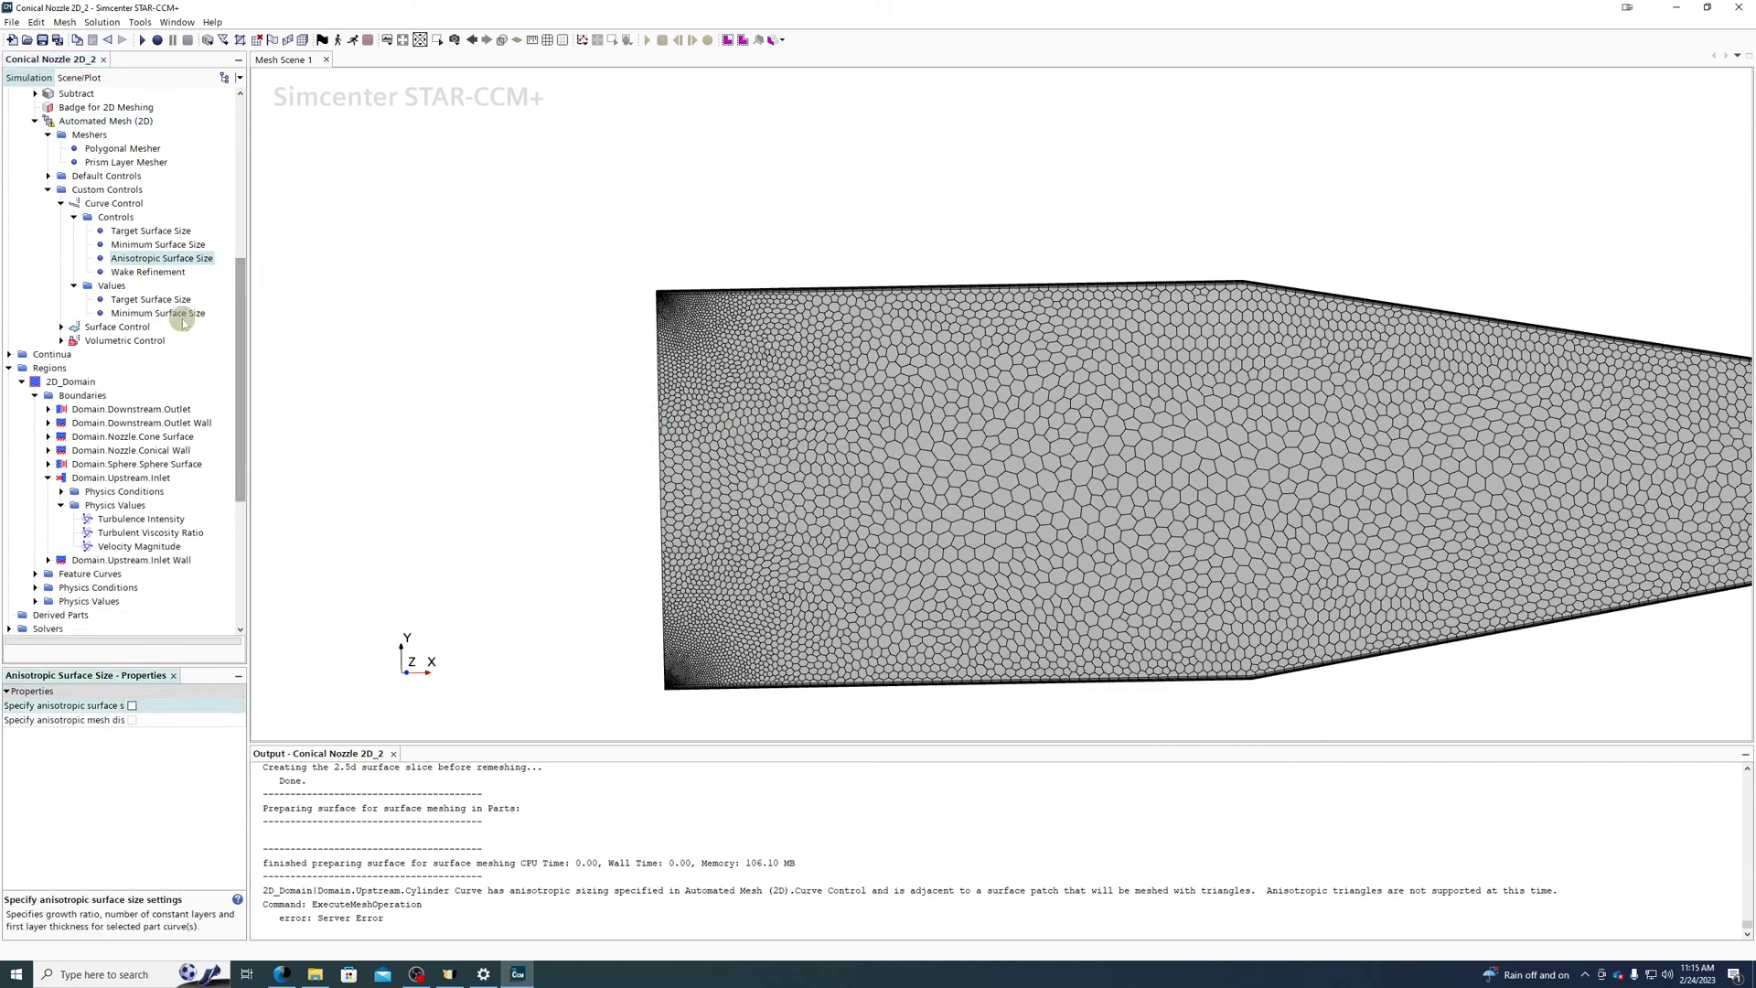
- Enable wake refinement for the curve control and expand its wake refinement values
{"action": "left_click", "coordinate": [137, 273]}
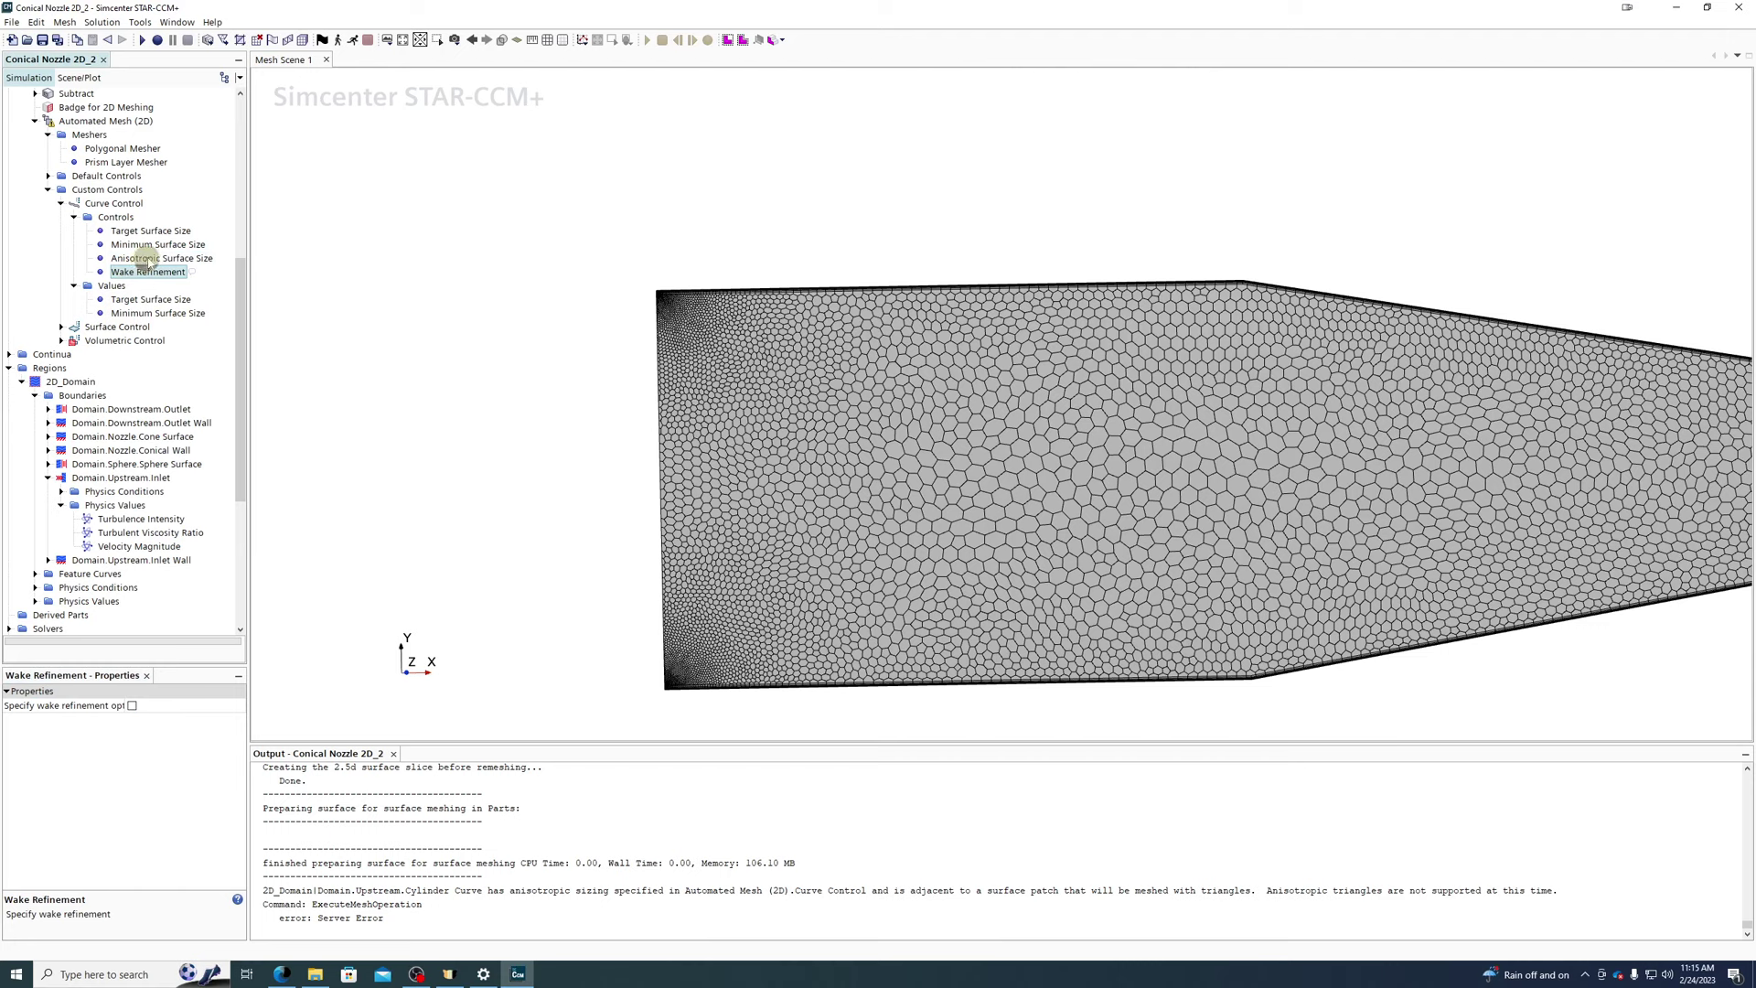
{"action": "left_click", "coordinate": [131, 706]}
{"action": "left_click", "coordinate": [112, 330]}
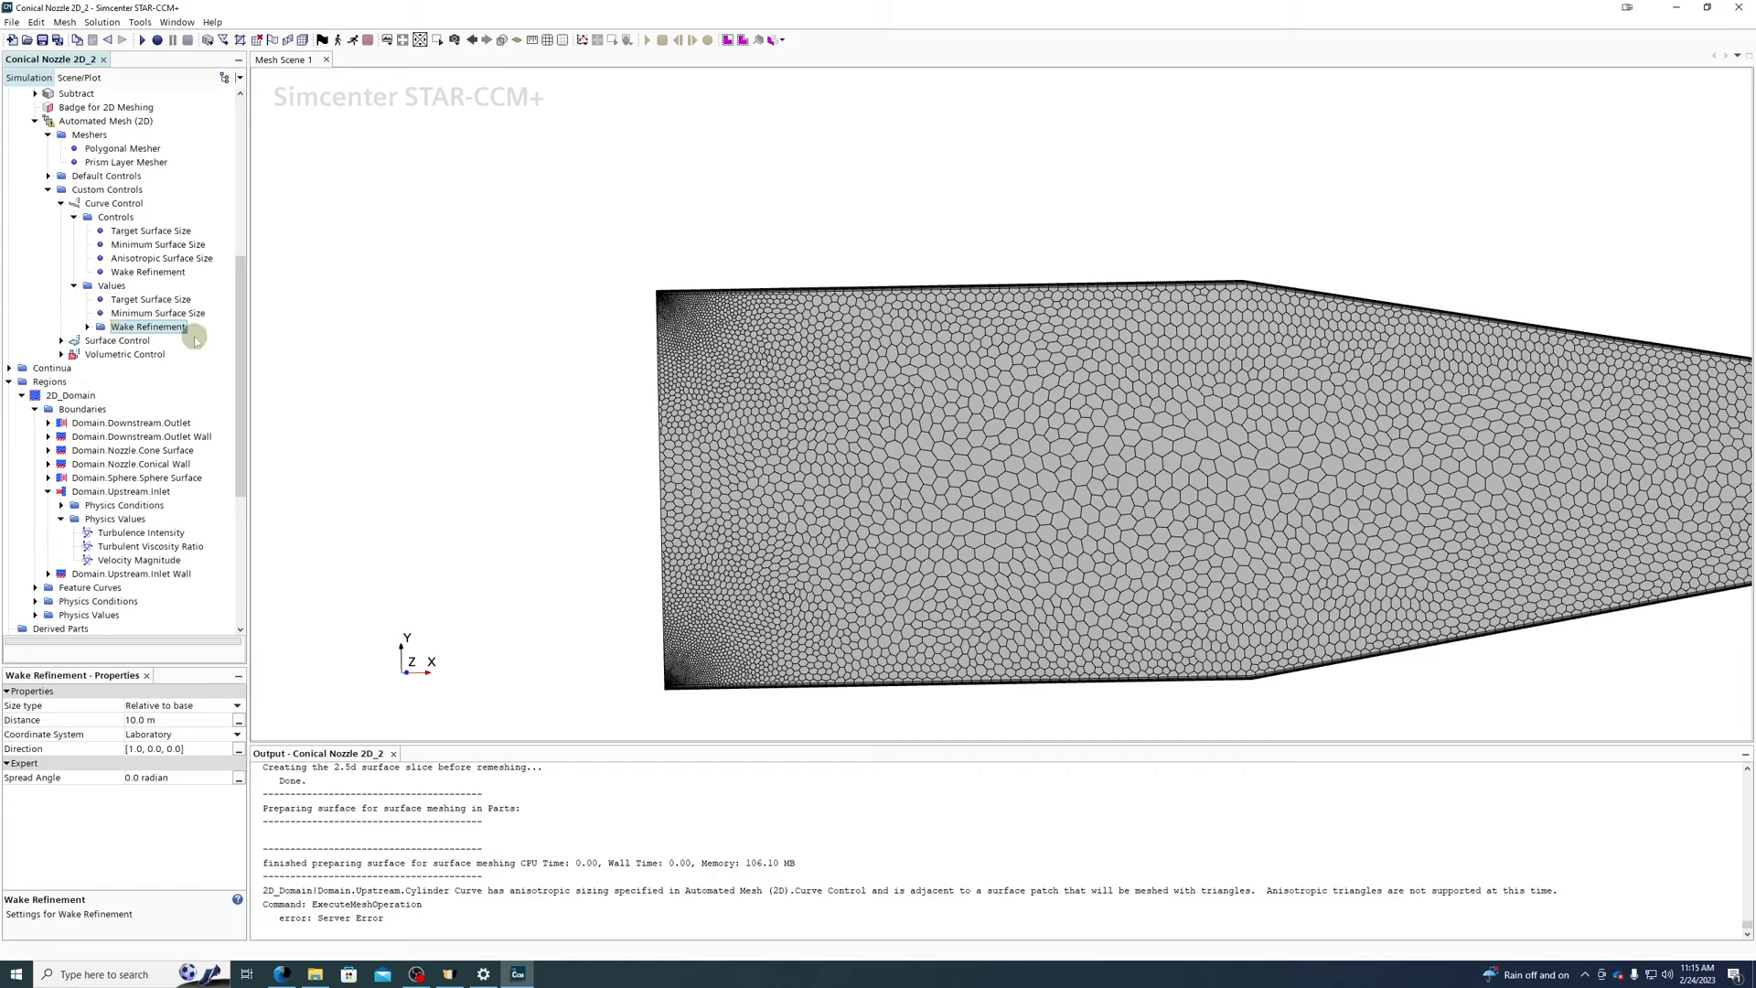
{"action": "left_click", "coordinate": [88, 326]}
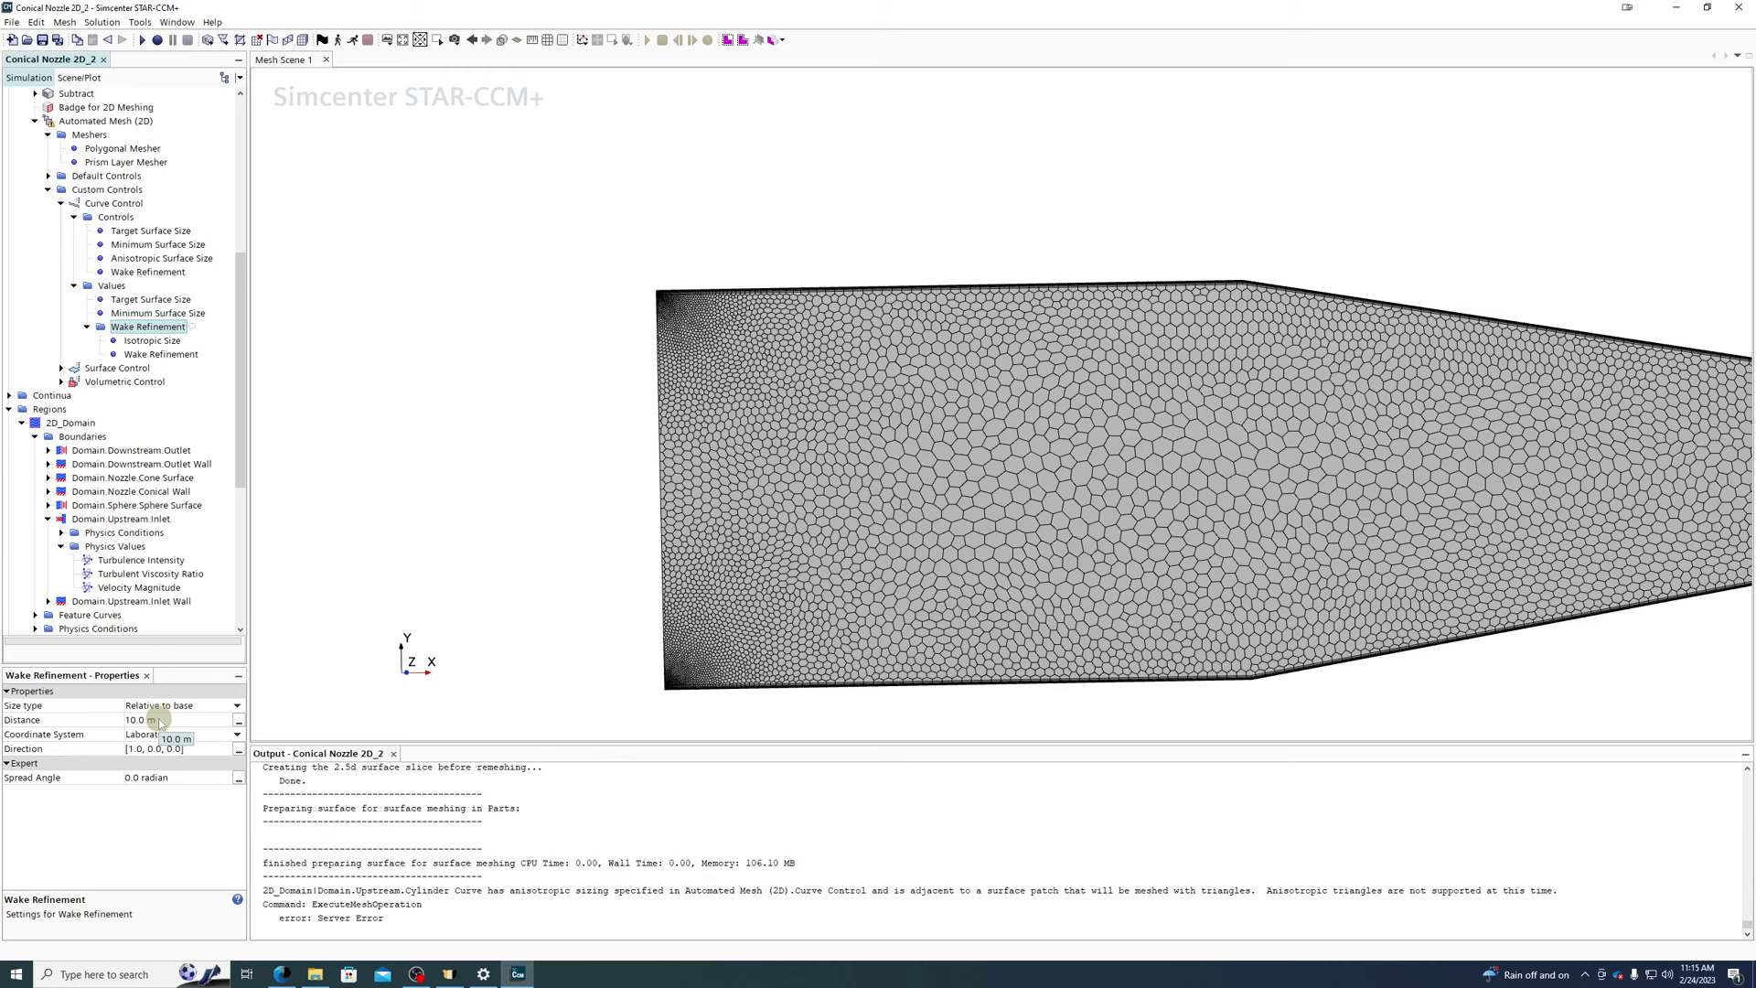
- Check which curve the curve control applies to and set its wake refinement distance to 15 cm
{"action": "left_click", "coordinate": [90, 205]}
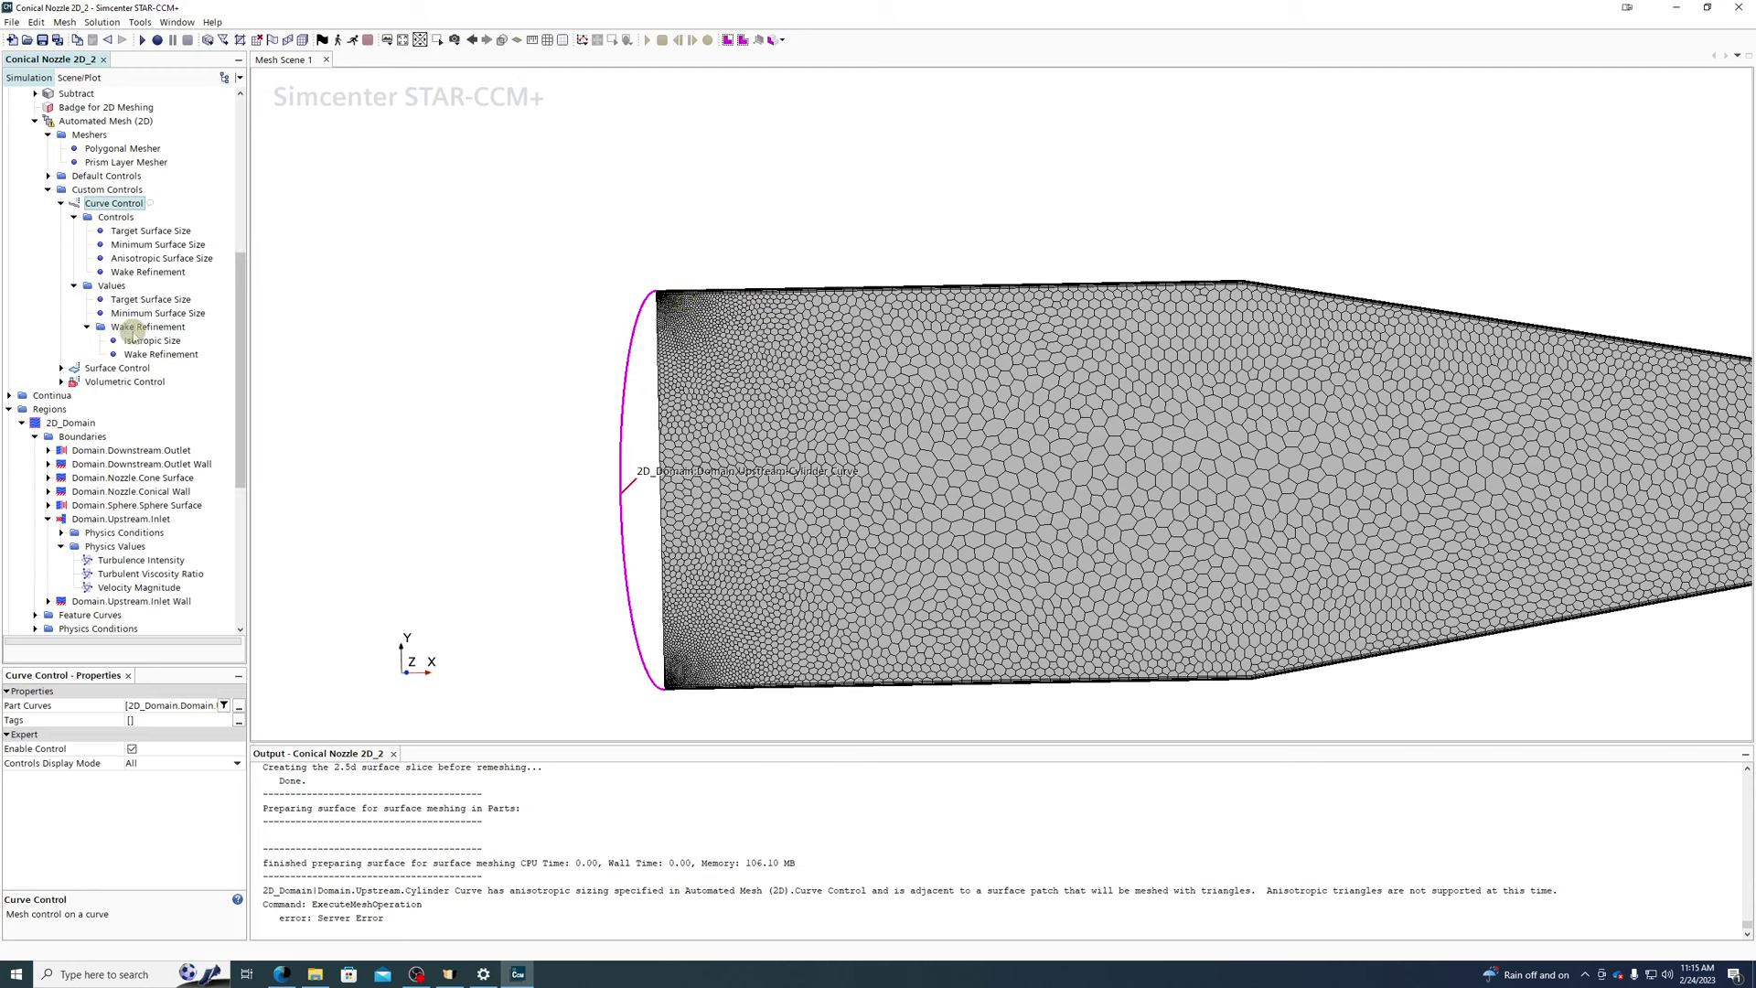
{"action": "left_click", "coordinate": [138, 327]}
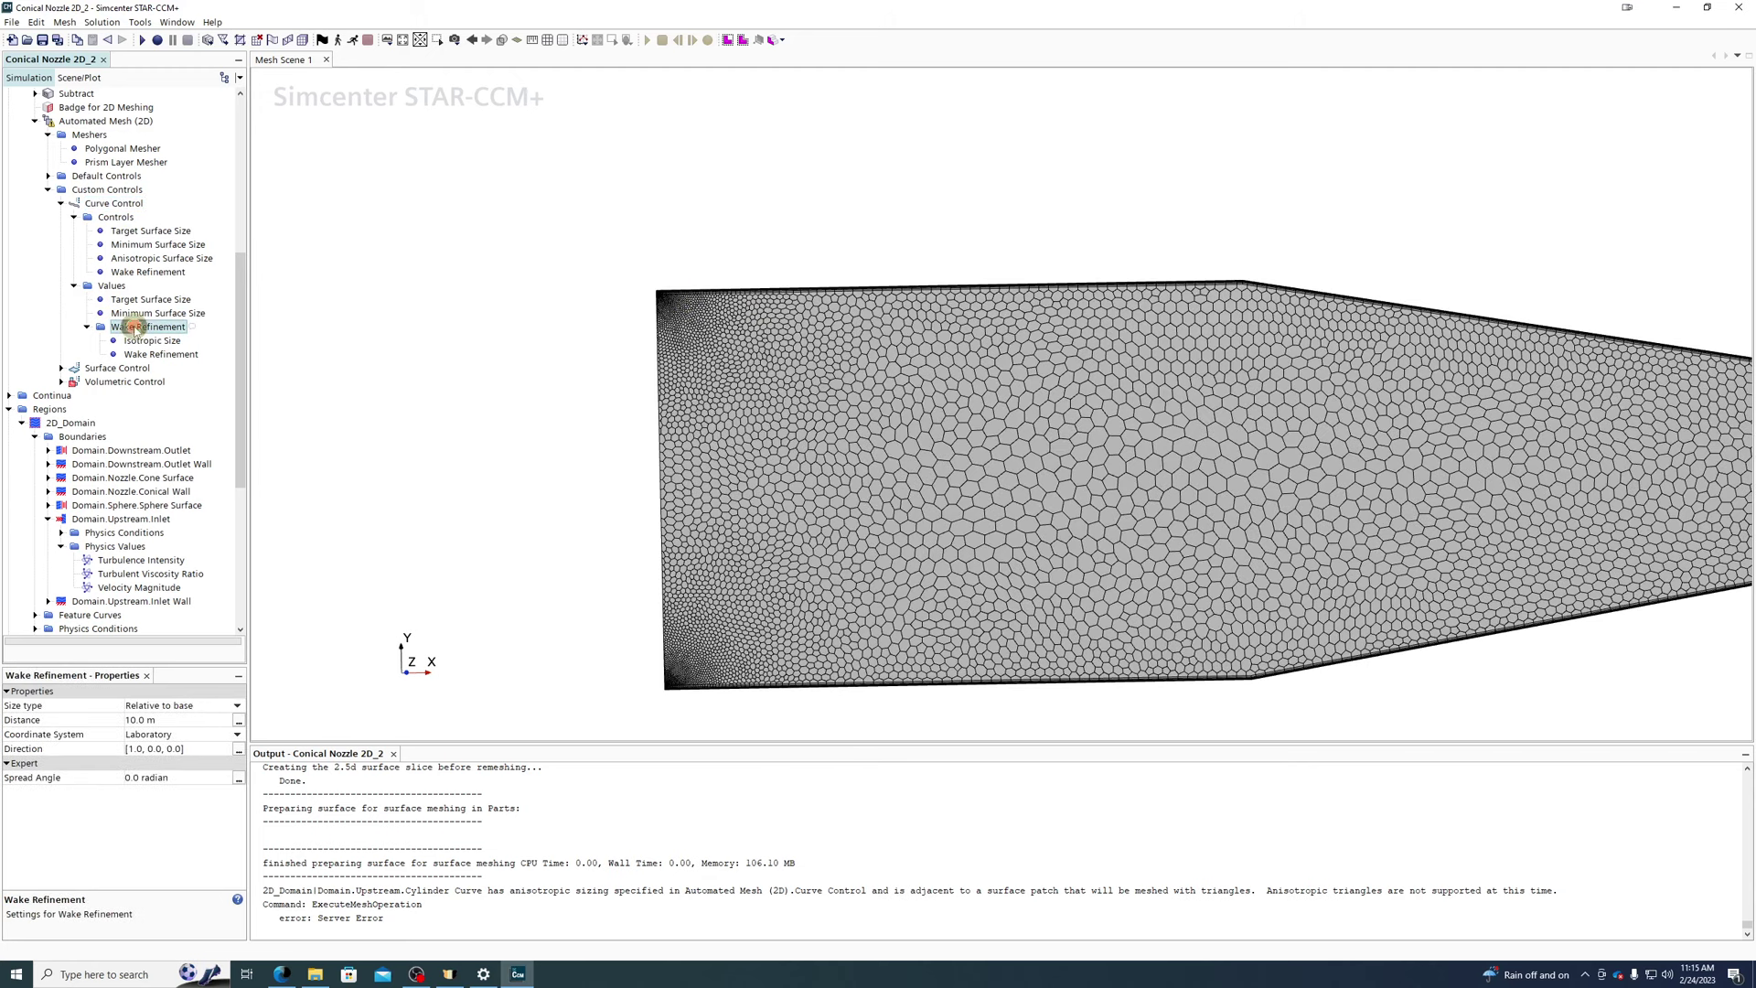
{"action": "left_click", "coordinate": [169, 722]}
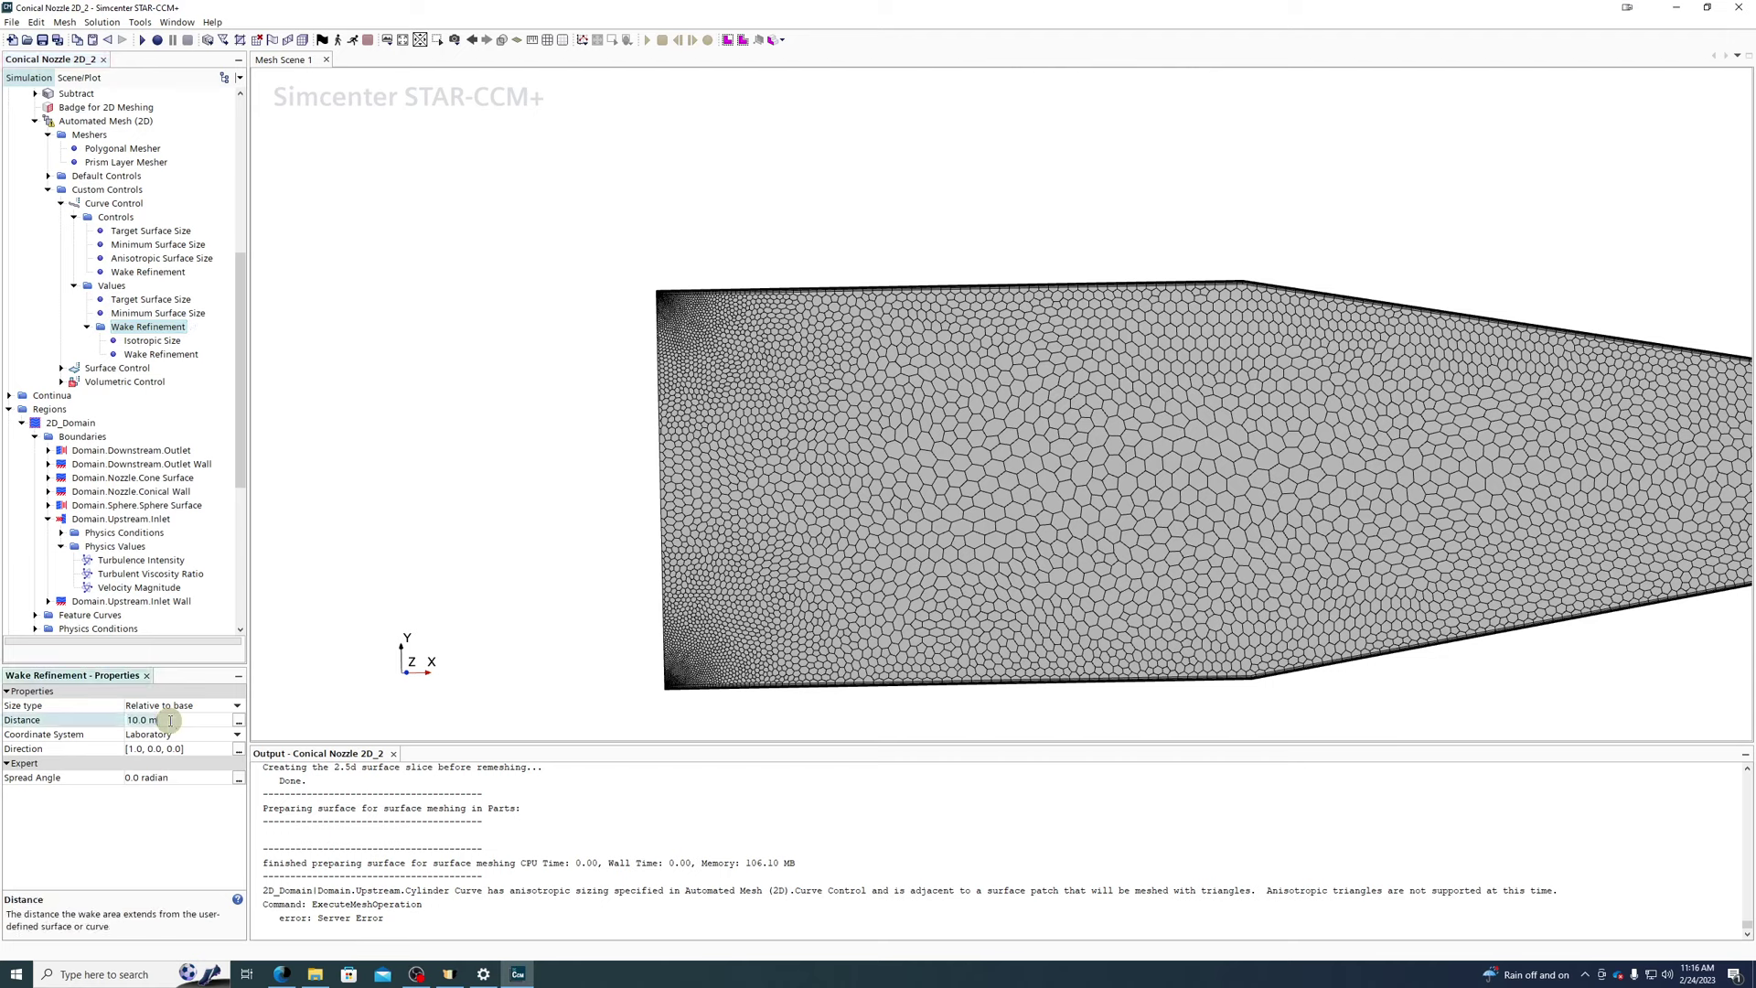
{"action": "type", "text": "15.0"}
{"action": "type", "text": " cm"}
{"action": "key", "text": "Return"}
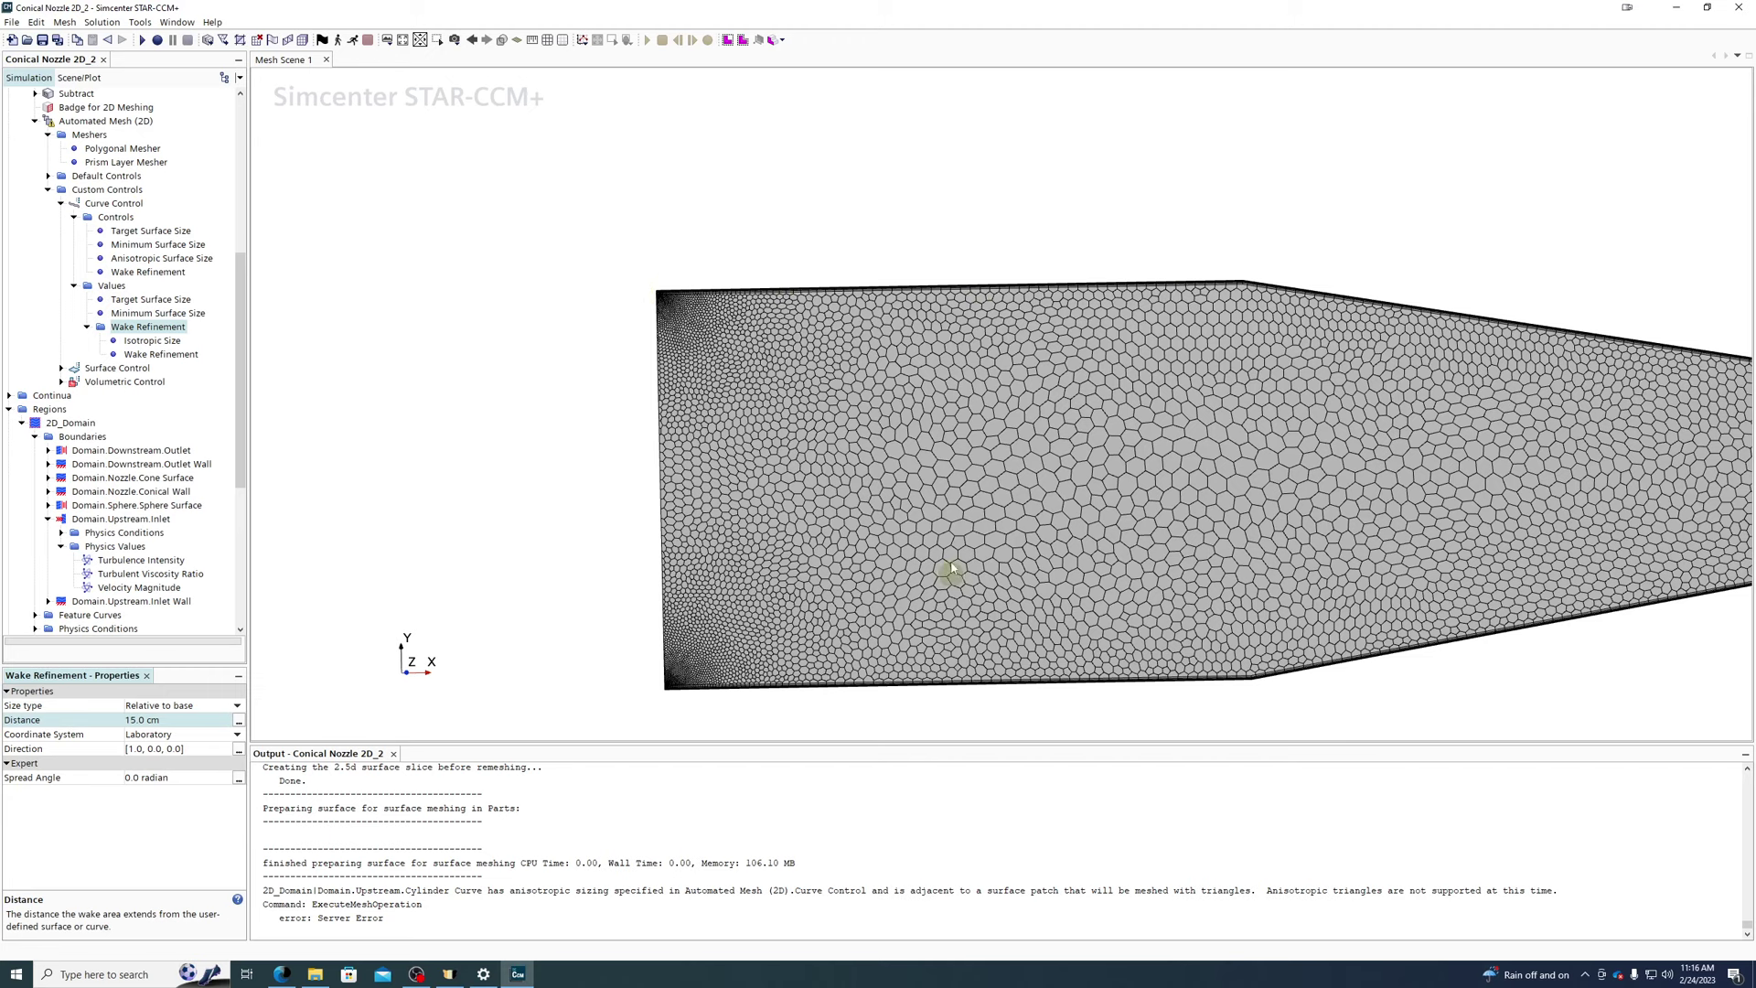
- Set the wake refinement's spread angle to 5 degrees
{"action": "left_click", "coordinate": [171, 736]}
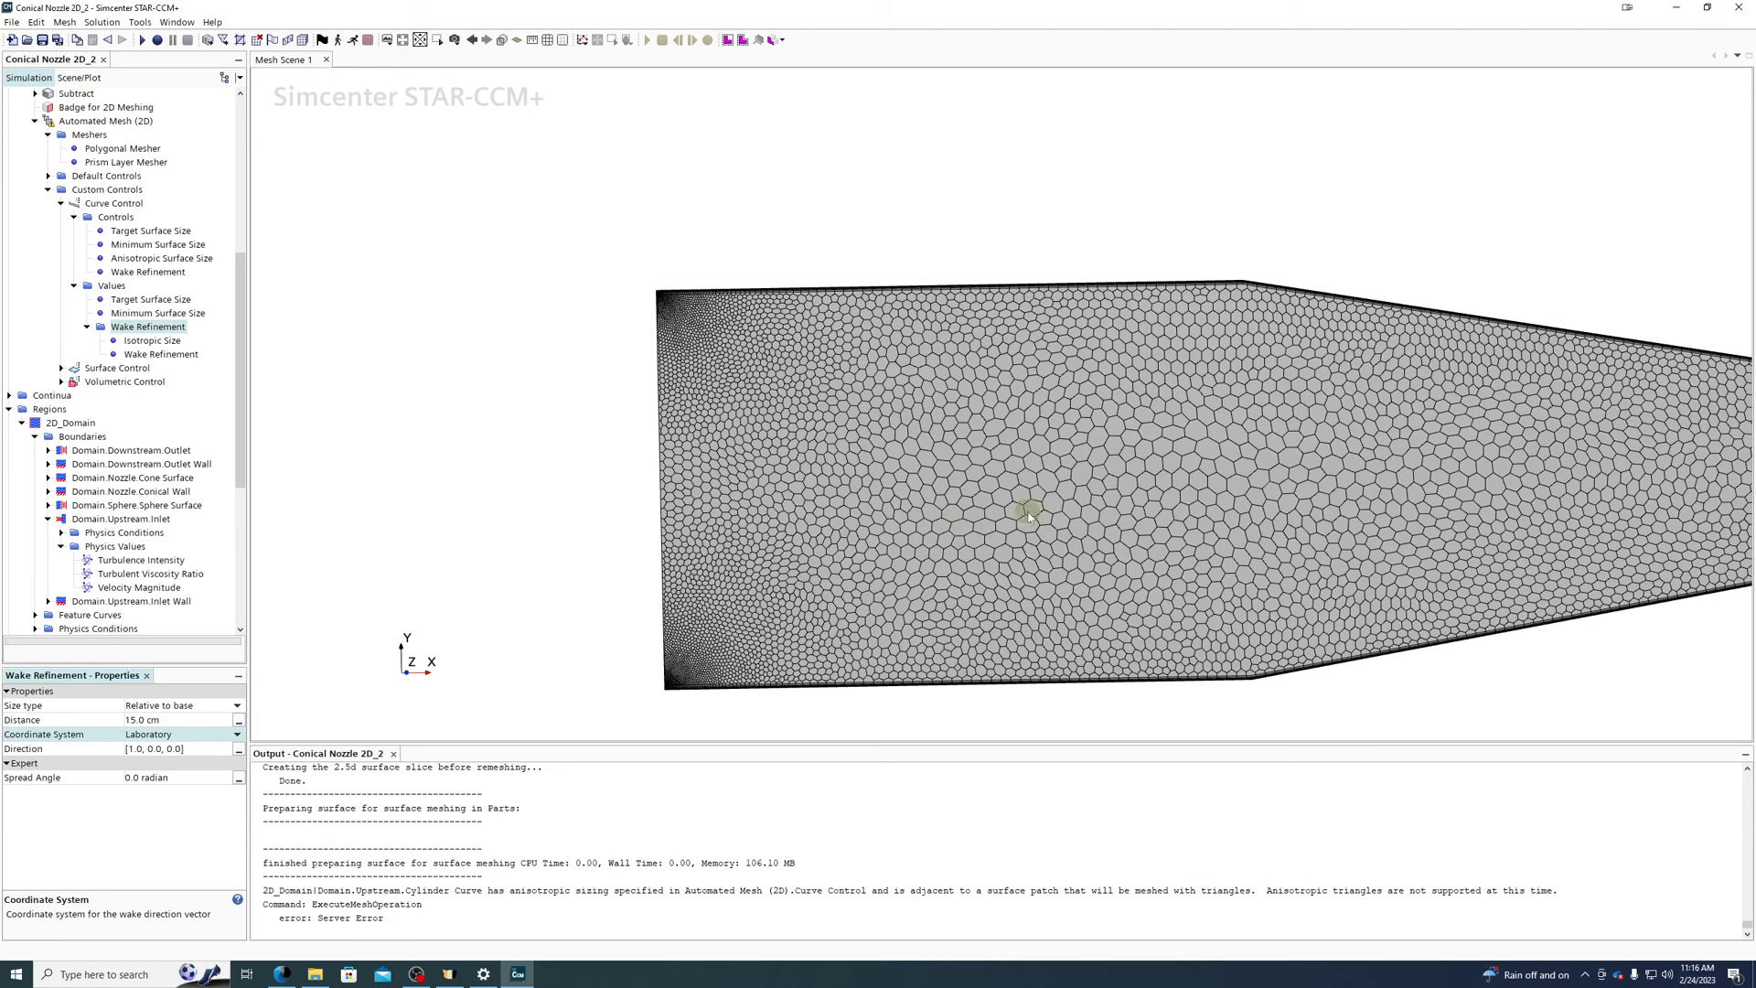
{"action": "left_click", "coordinate": [198, 779]}
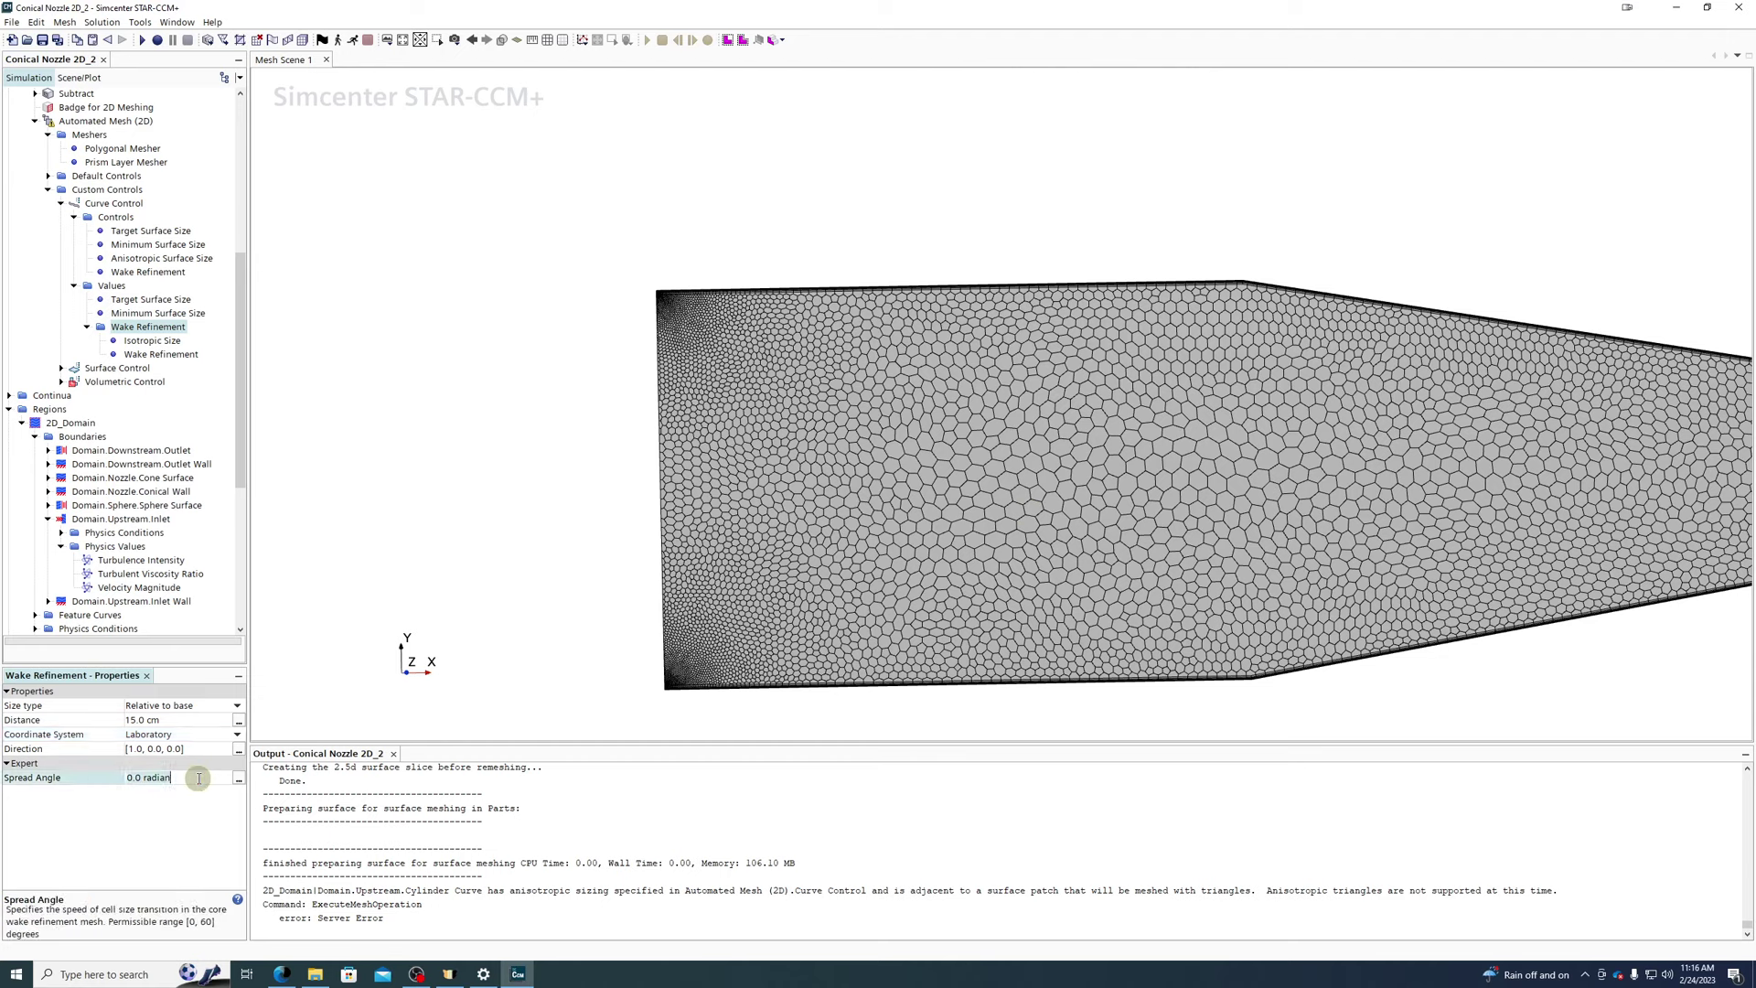
{"action": "type", "text": "5 deh"}
{"action": "key", "text": "Escape"}
{"action": "left_click", "coordinate": [198, 781]}
{"action": "type", "text": "0 deg"}
{"action": "key", "text": "Return"}
{"action": "left_click", "coordinate": [188, 778]}
{"action": "type", "text": "5"}
{"action": "key", "text": "Return"}
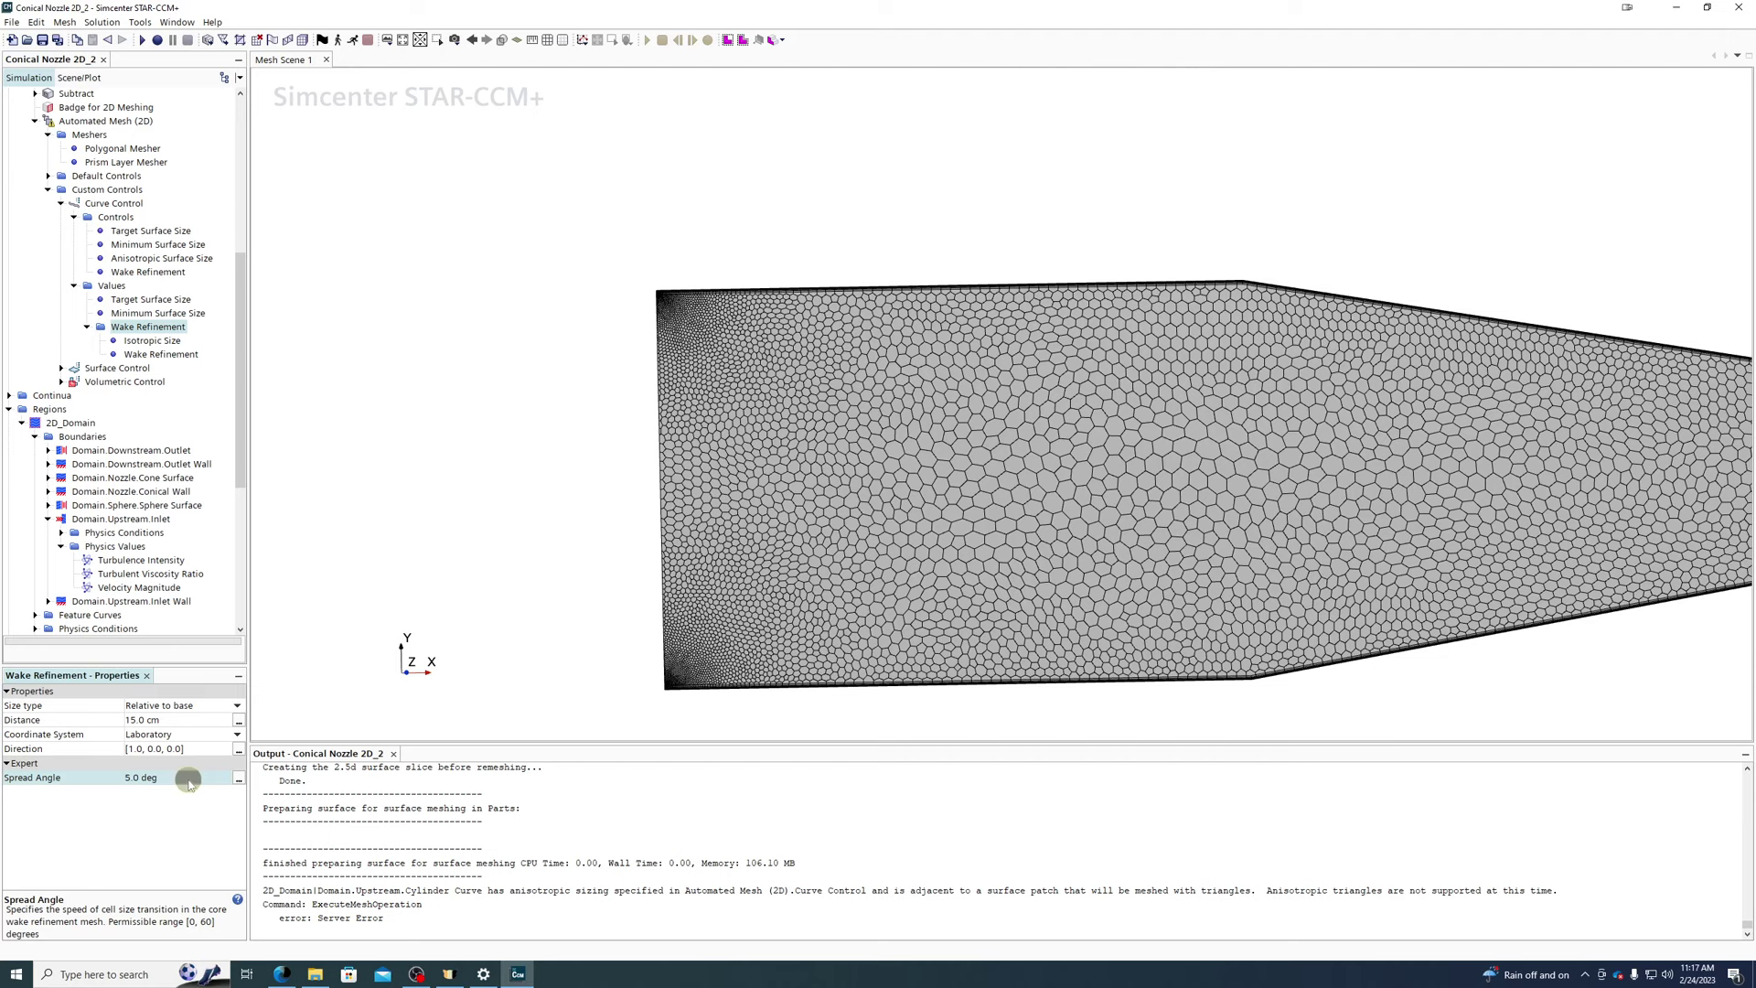
- Review the wake refinement's isotropic size, set its growth rate to 1.1, and execute the Automated Mesh (2D) operation
{"action": "left_click", "coordinate": [166, 356]}
{"action": "left_click", "coordinate": [157, 340]}
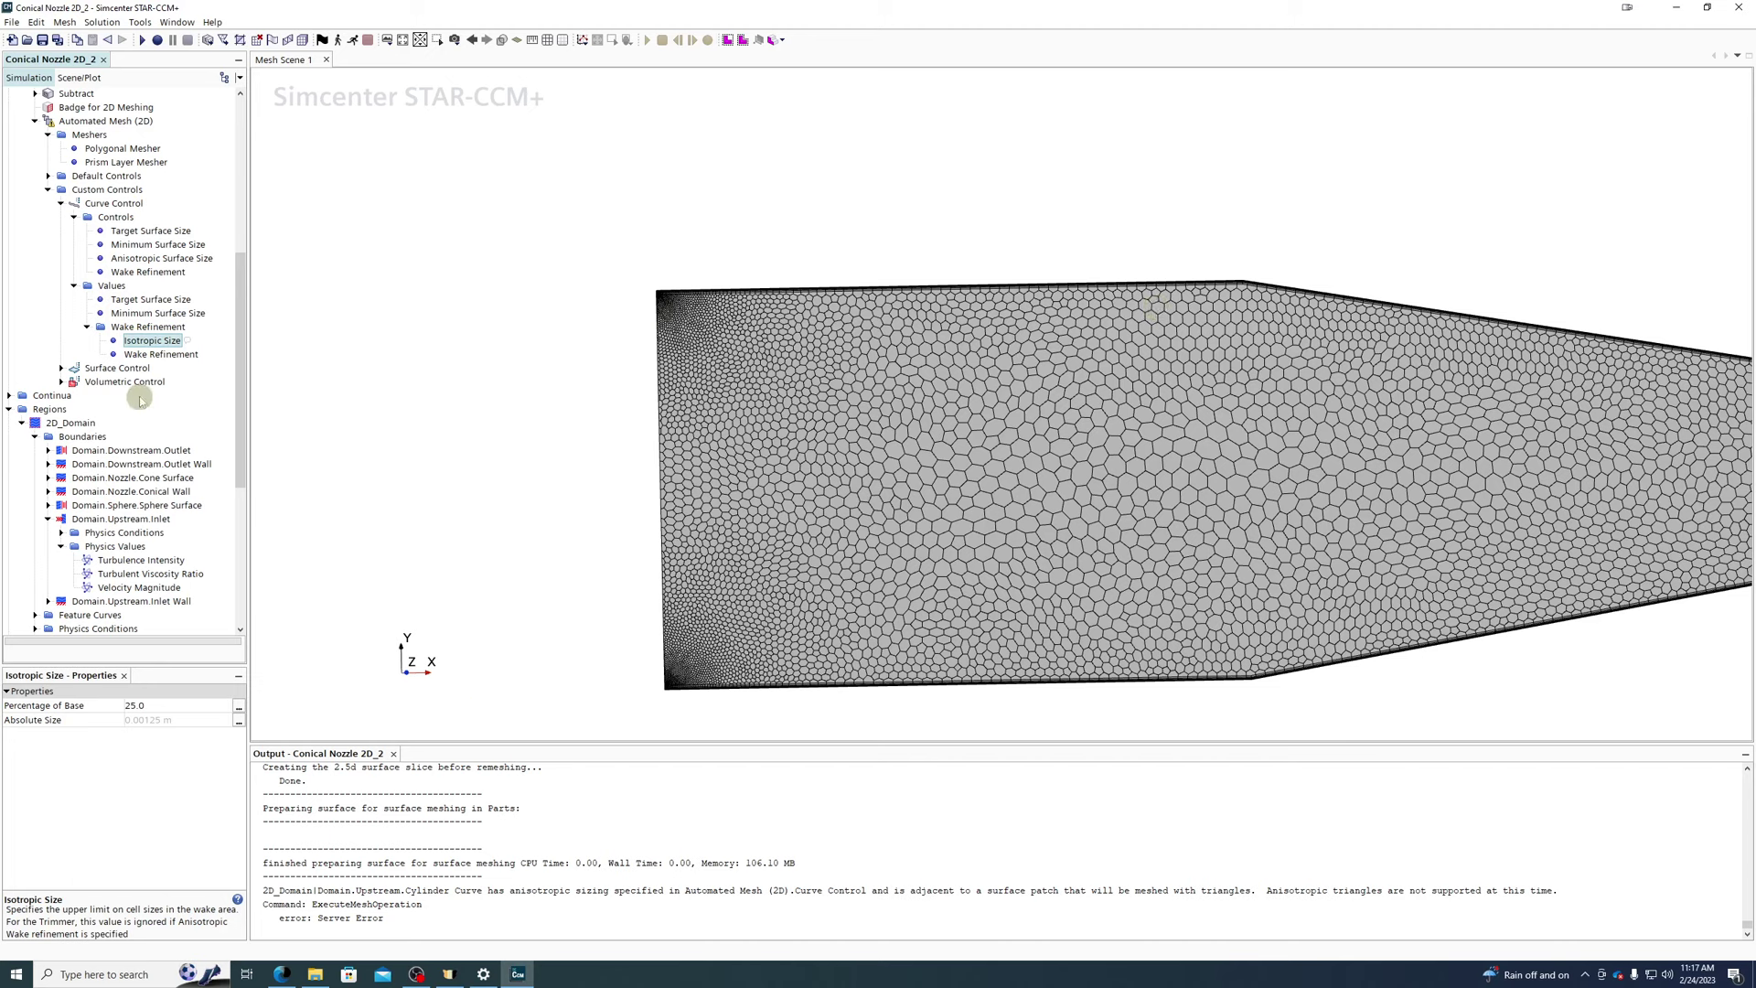
{"action": "left_click", "coordinate": [184, 709]}
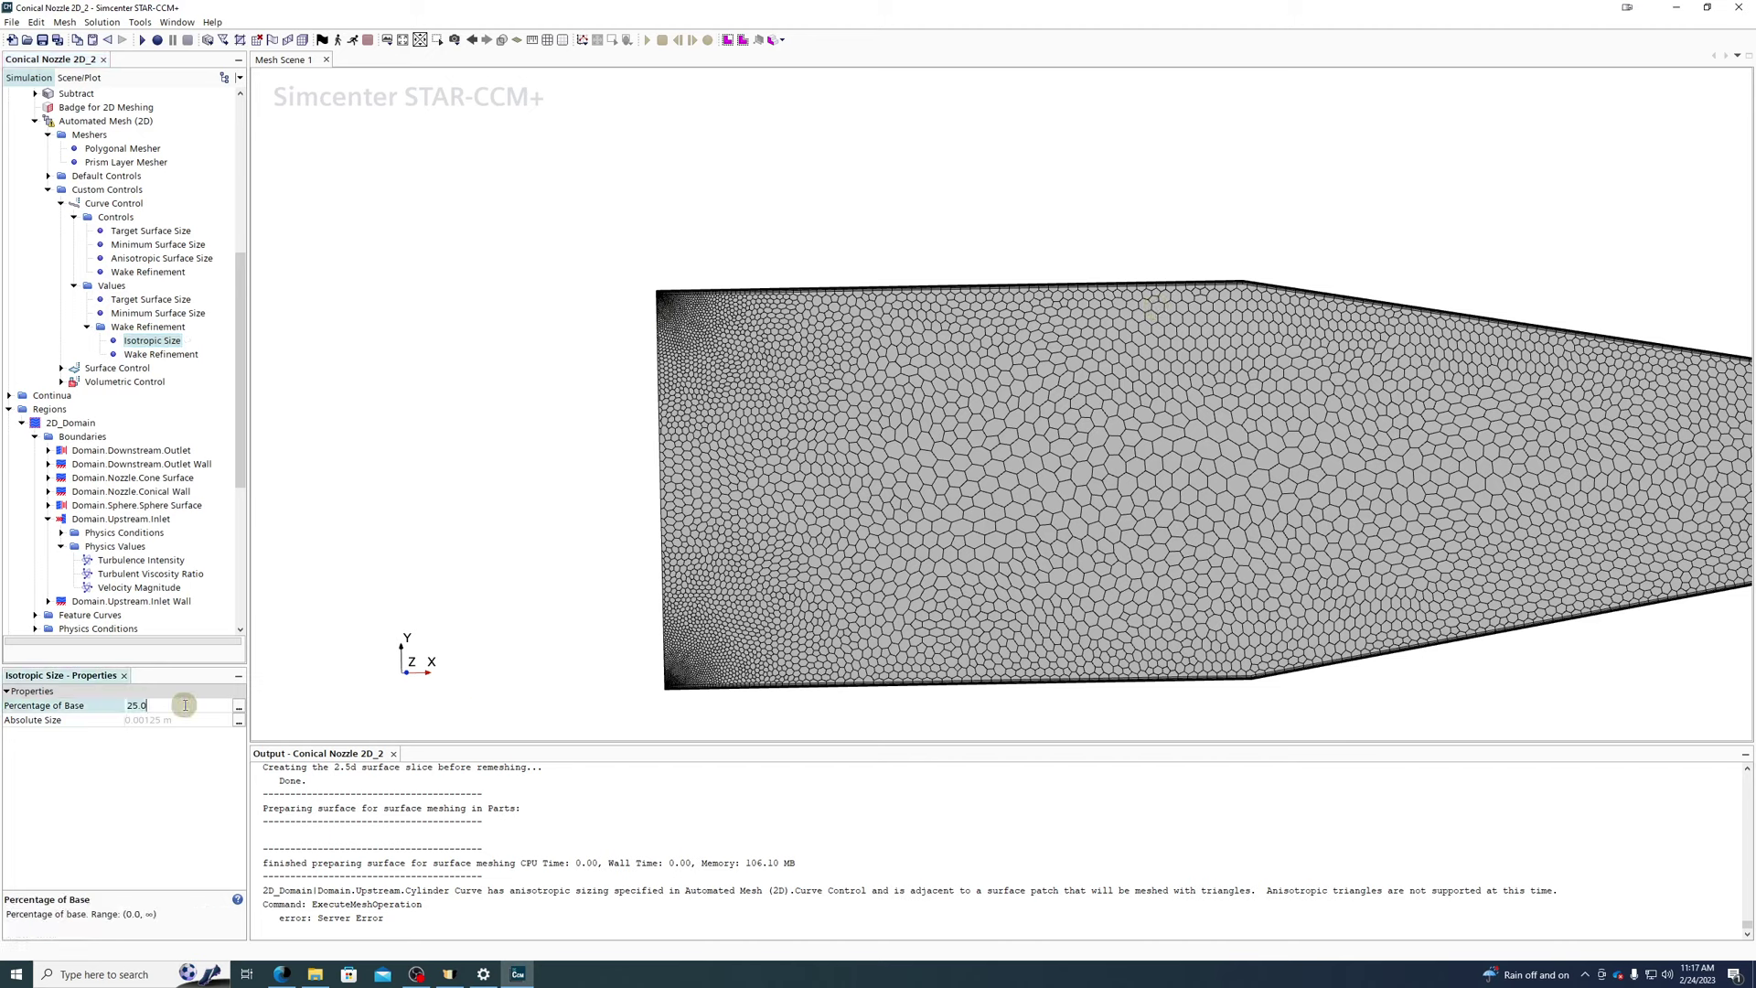
{"action": "left_click", "coordinate": [165, 355]}
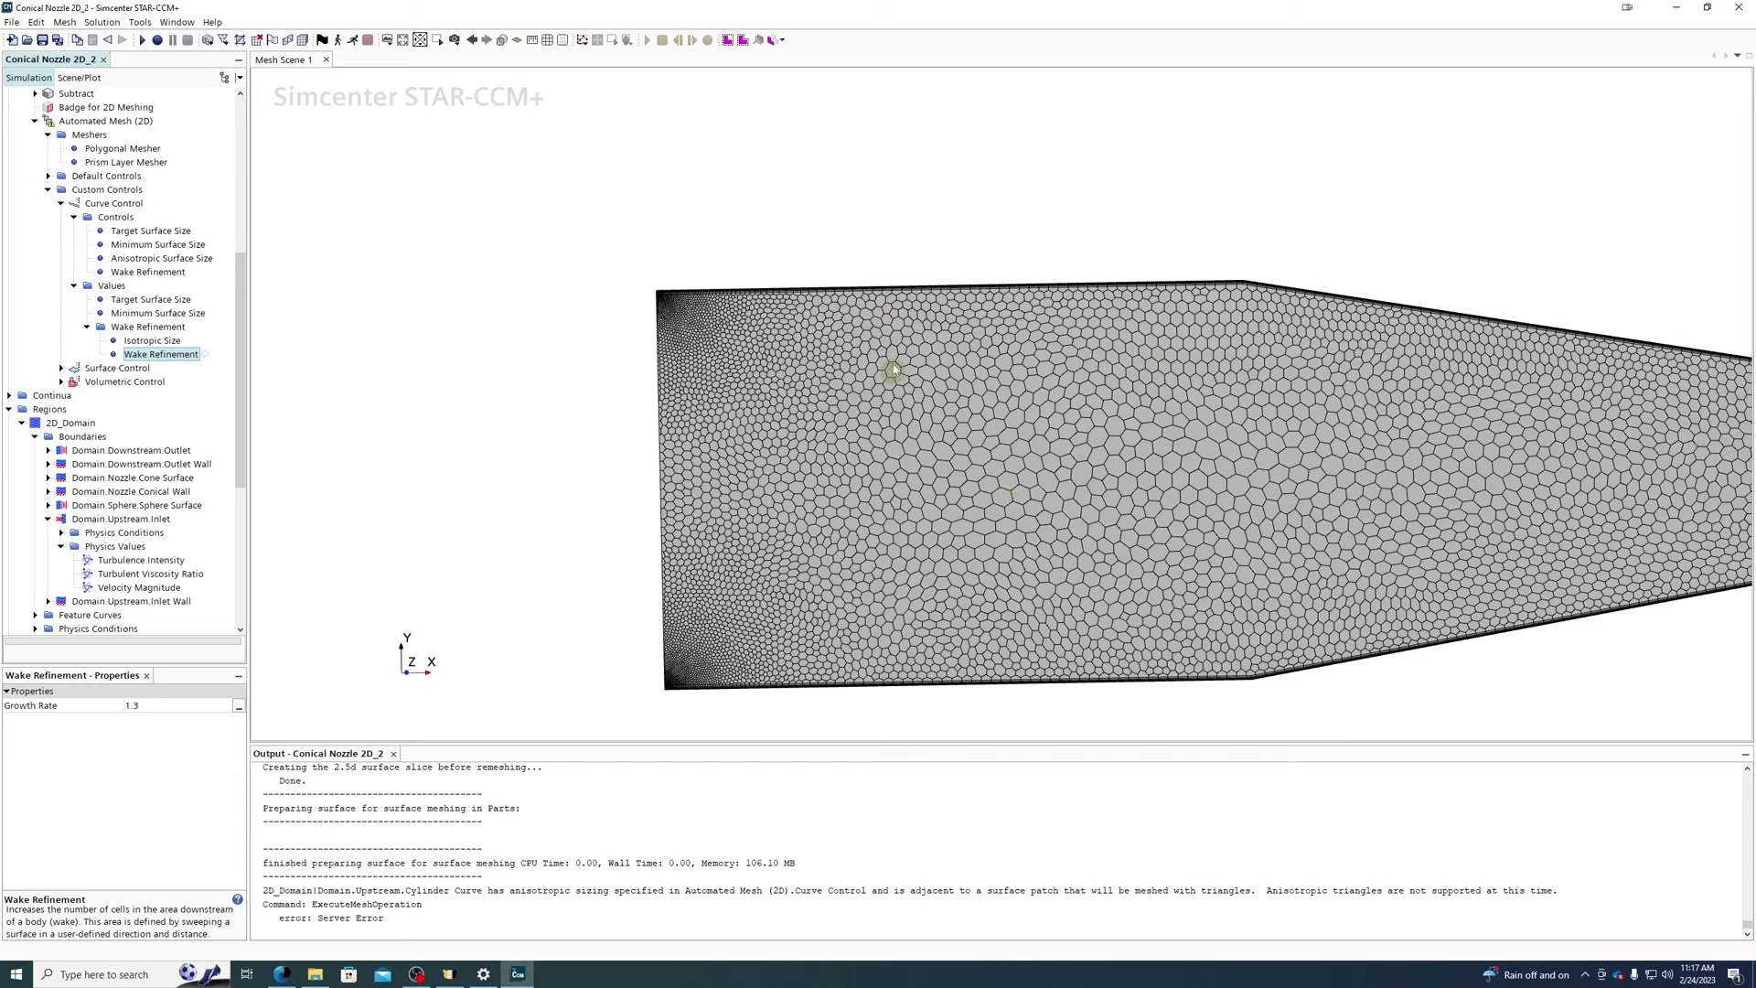
{"action": "left_click", "coordinate": [181, 707]}
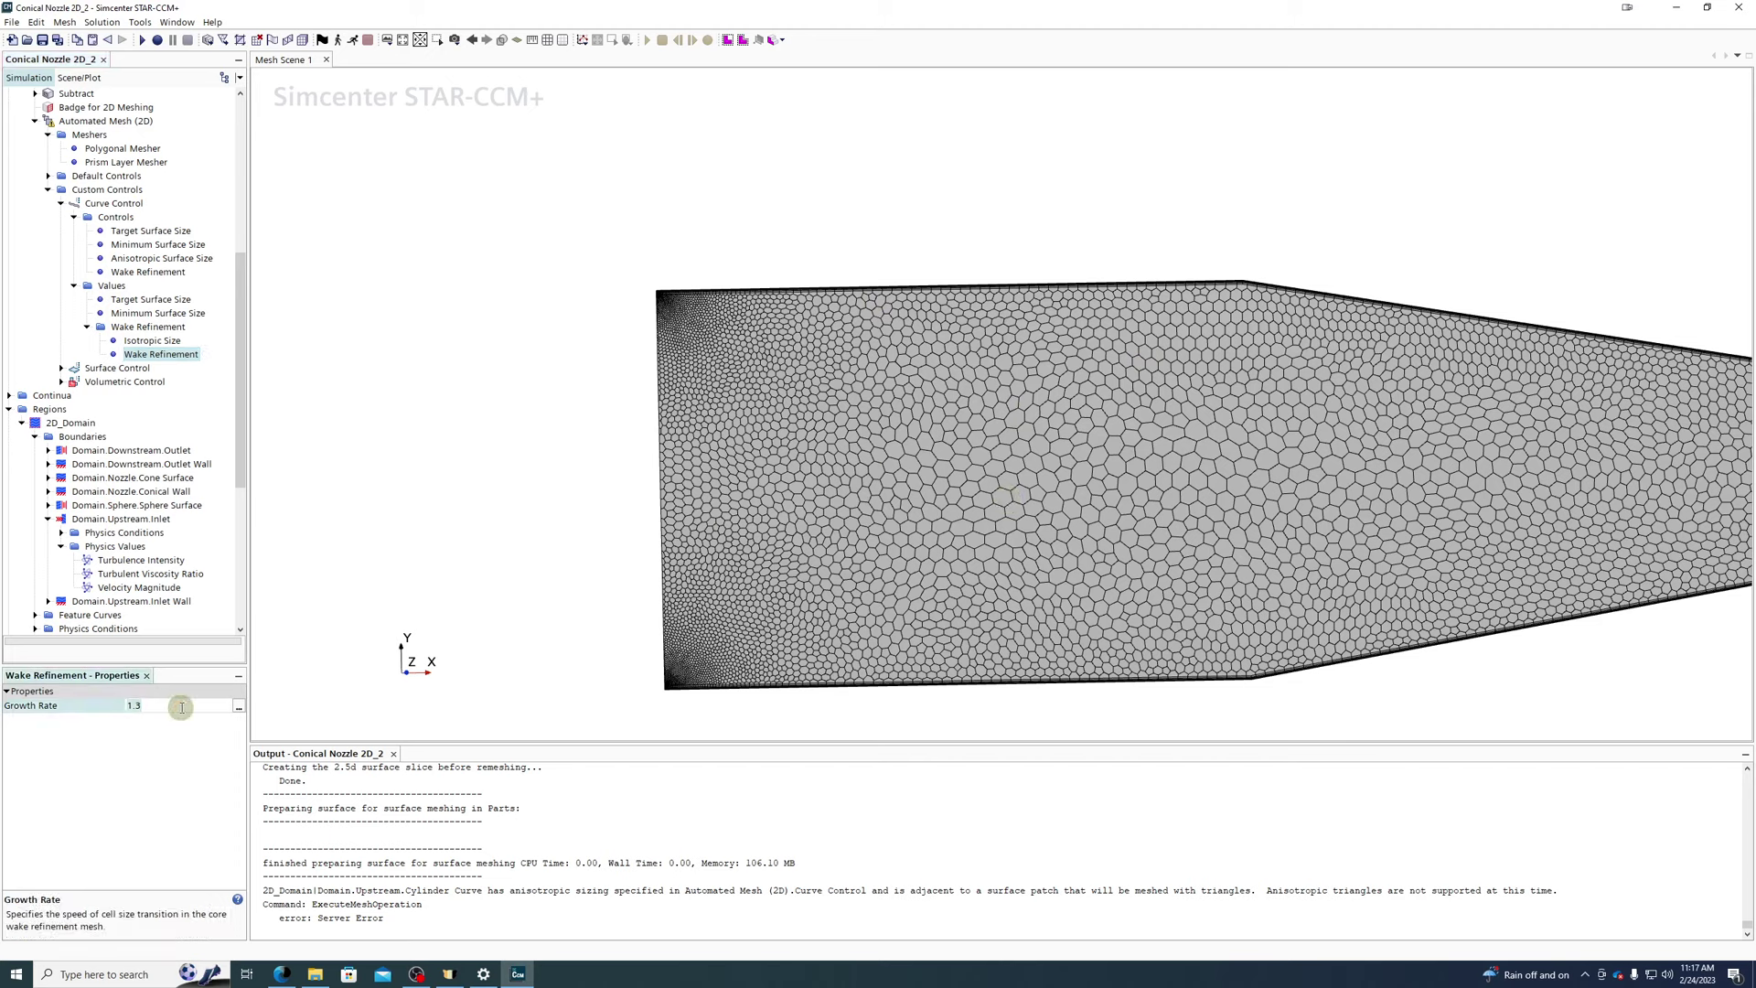
{"action": "type", "text": "1.1"}
{"action": "key", "text": "Return"}
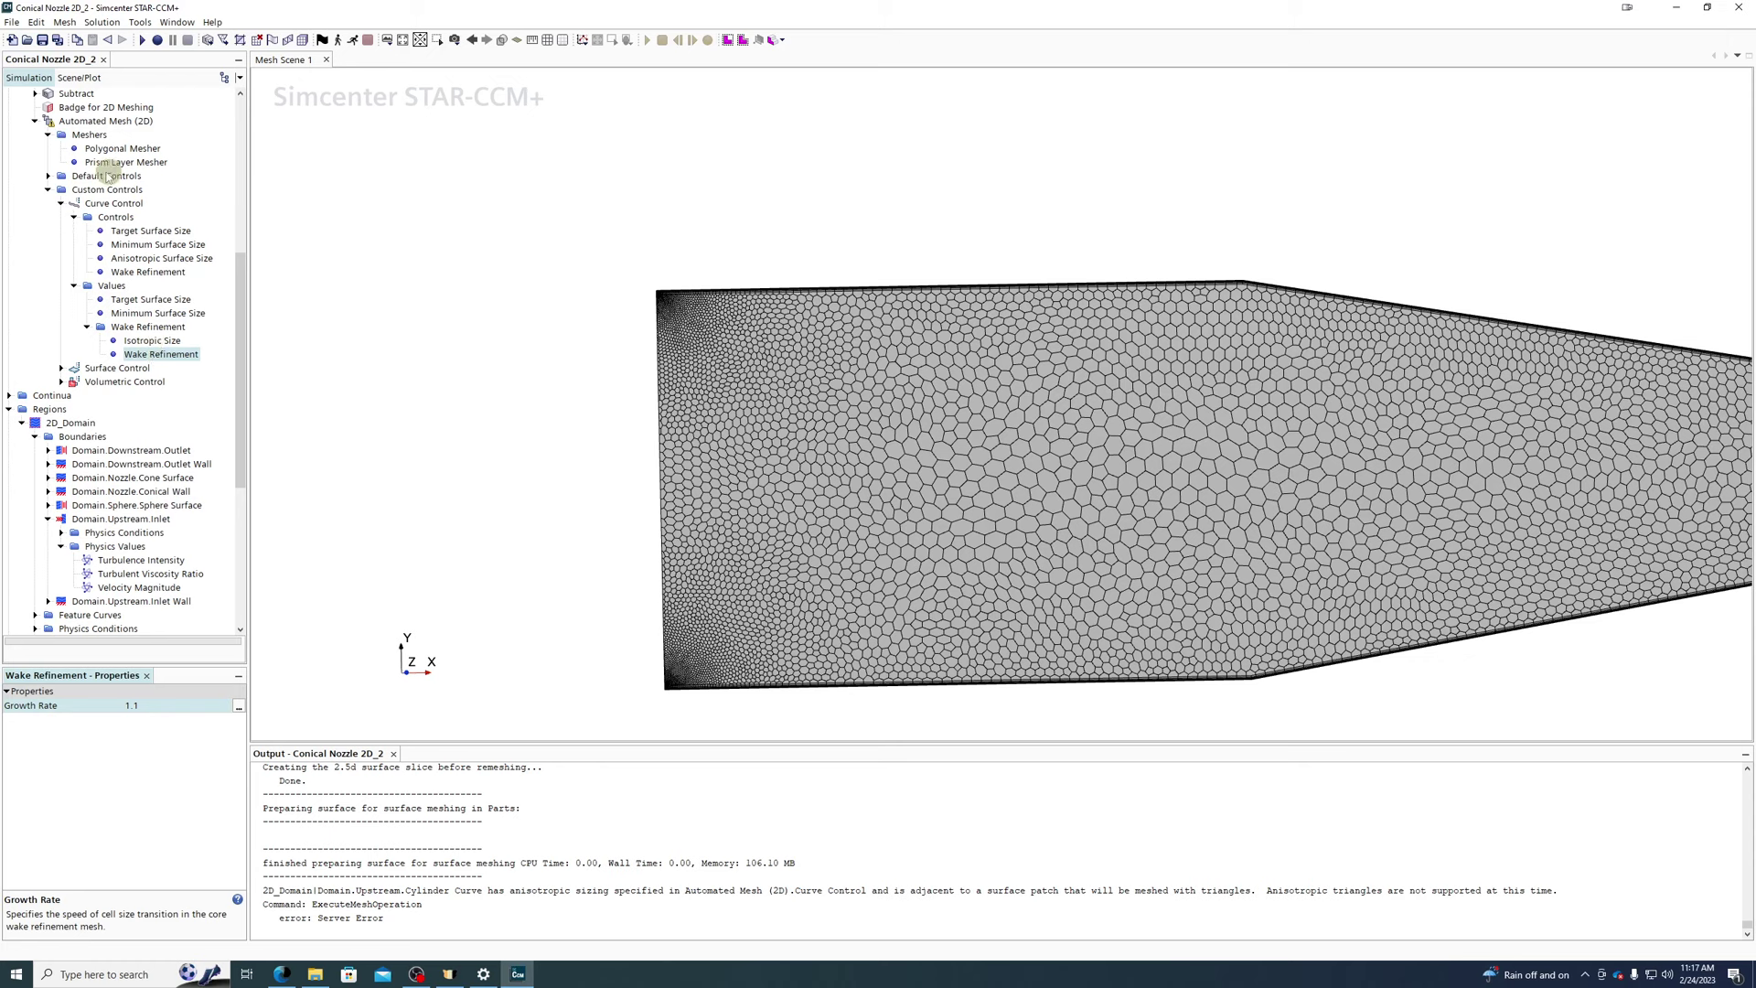
{"action": "left_click", "coordinate": [102, 121]}
{"action": "right_click", "coordinate": [103, 121]}
{"action": "left_click", "coordinate": [133, 154]}
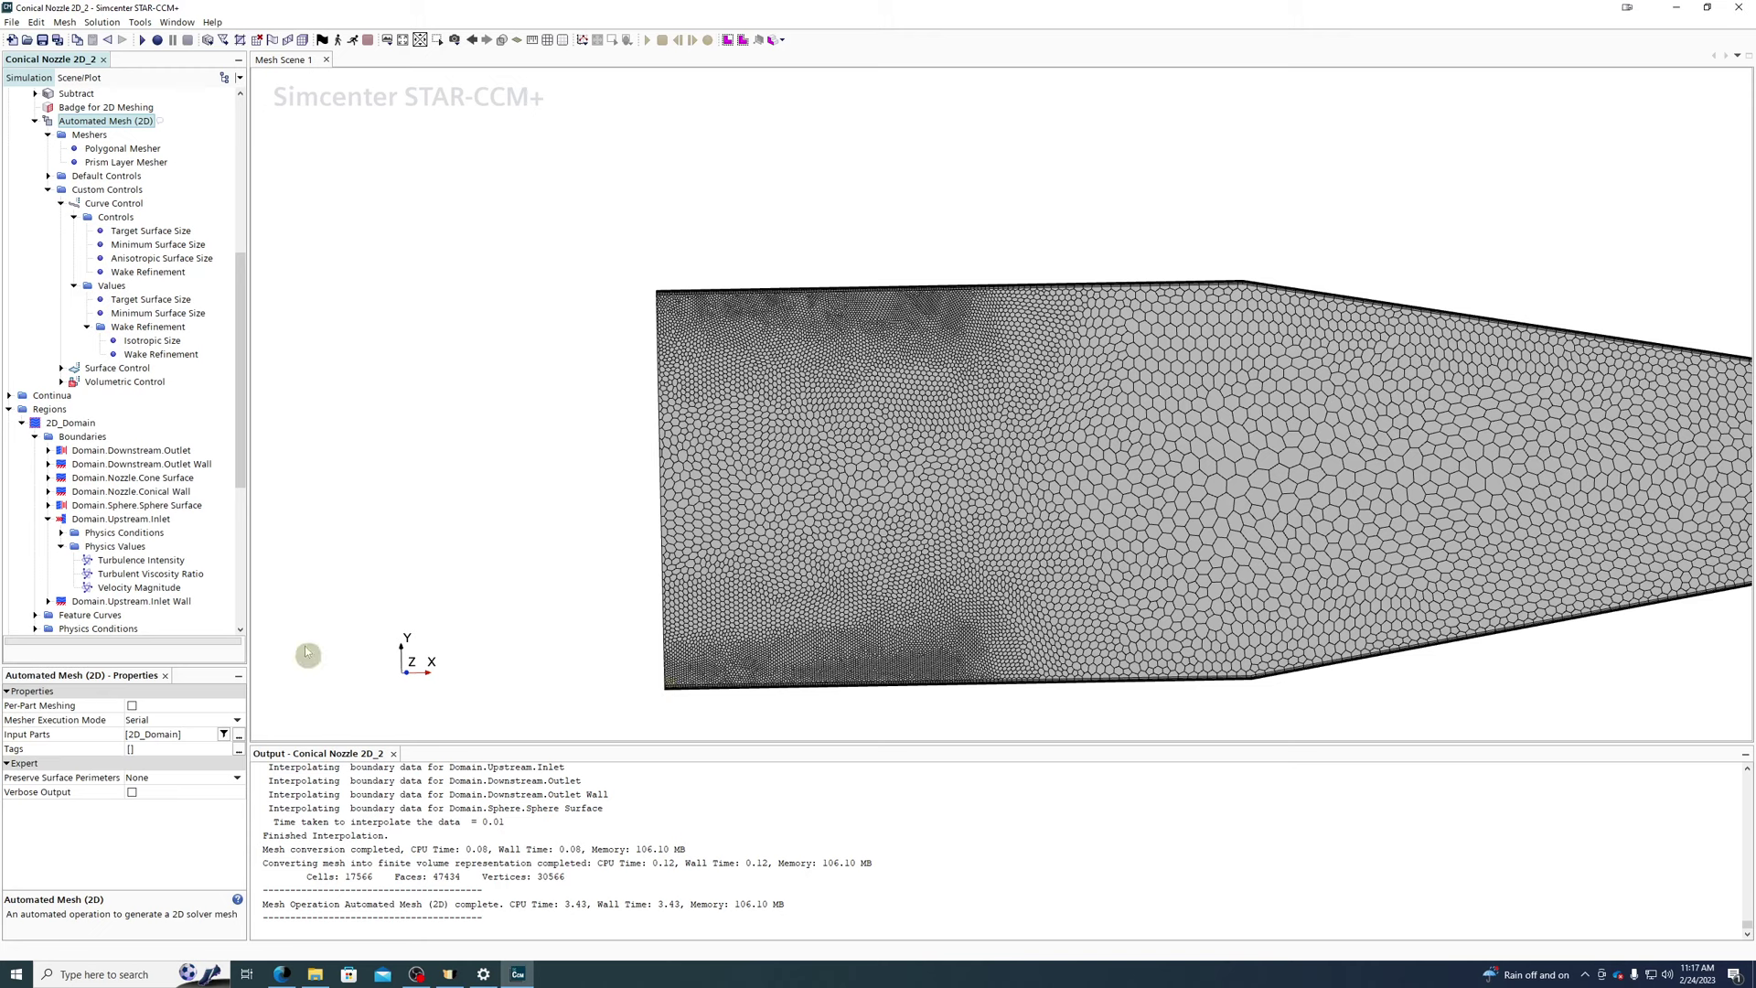
- Set the curve control's wake refinement distance to 25 cm and regenerate the 2D mesh
{"action": "left_click", "coordinate": [138, 354]}
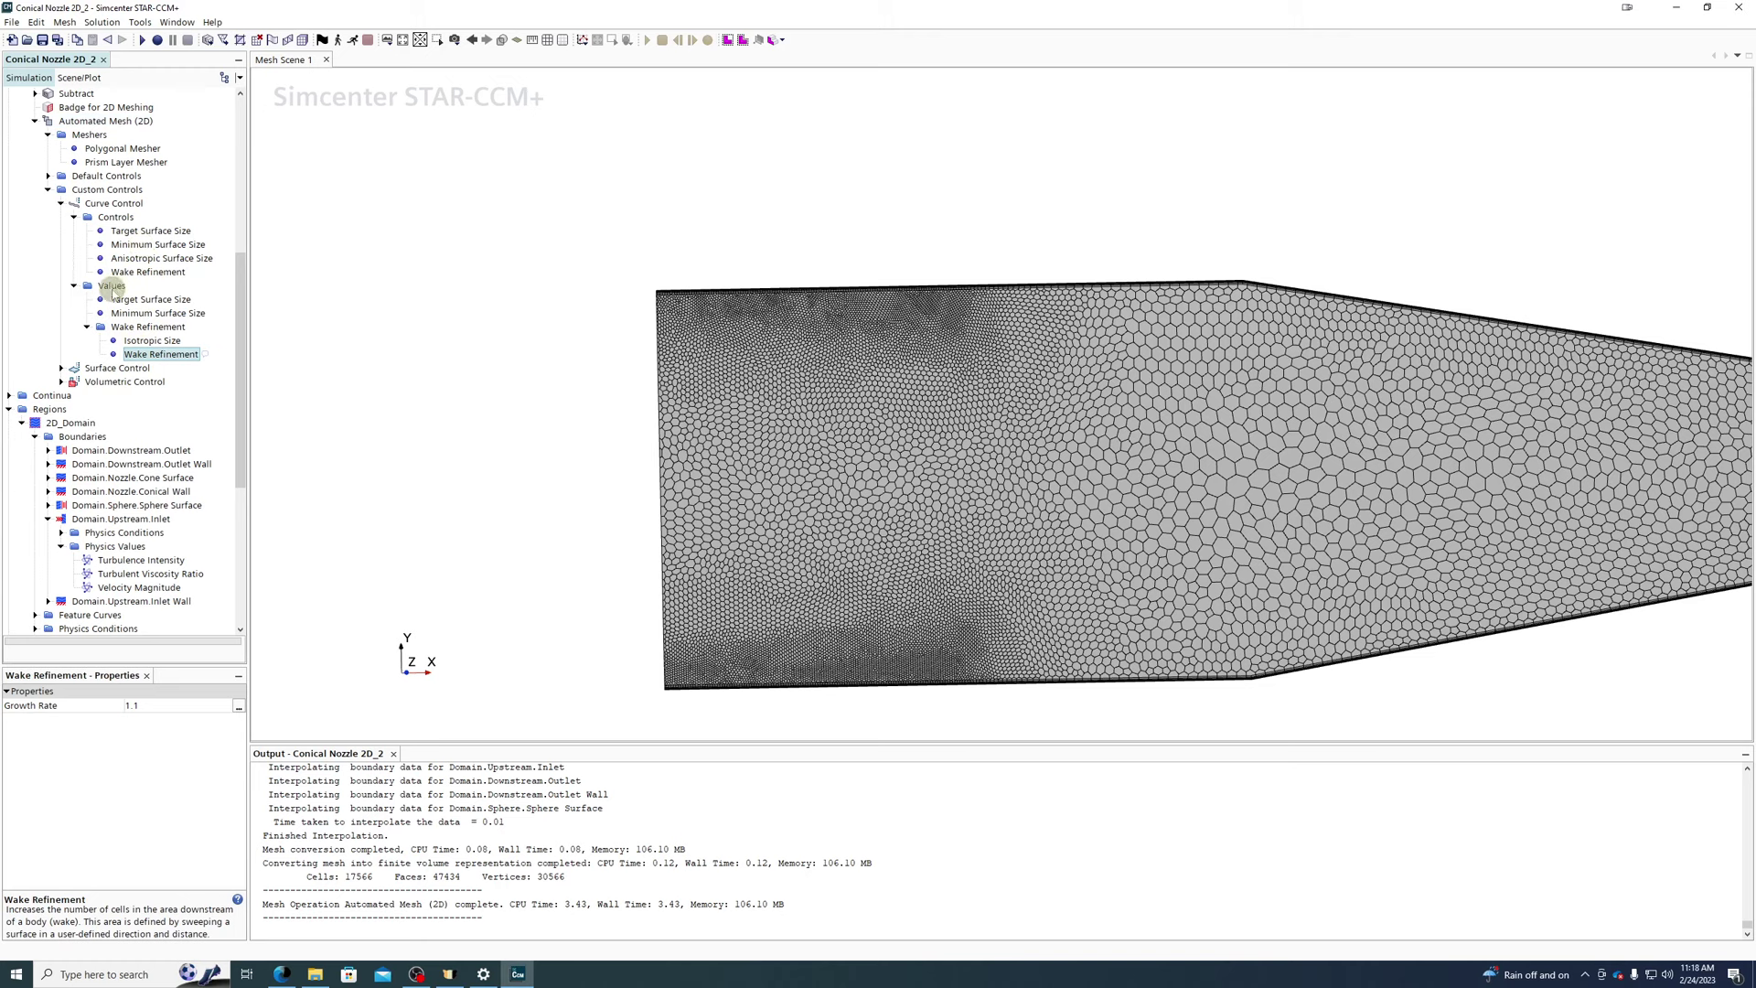
{"action": "left_click", "coordinate": [112, 286]}
{"action": "left_click", "coordinate": [114, 326]}
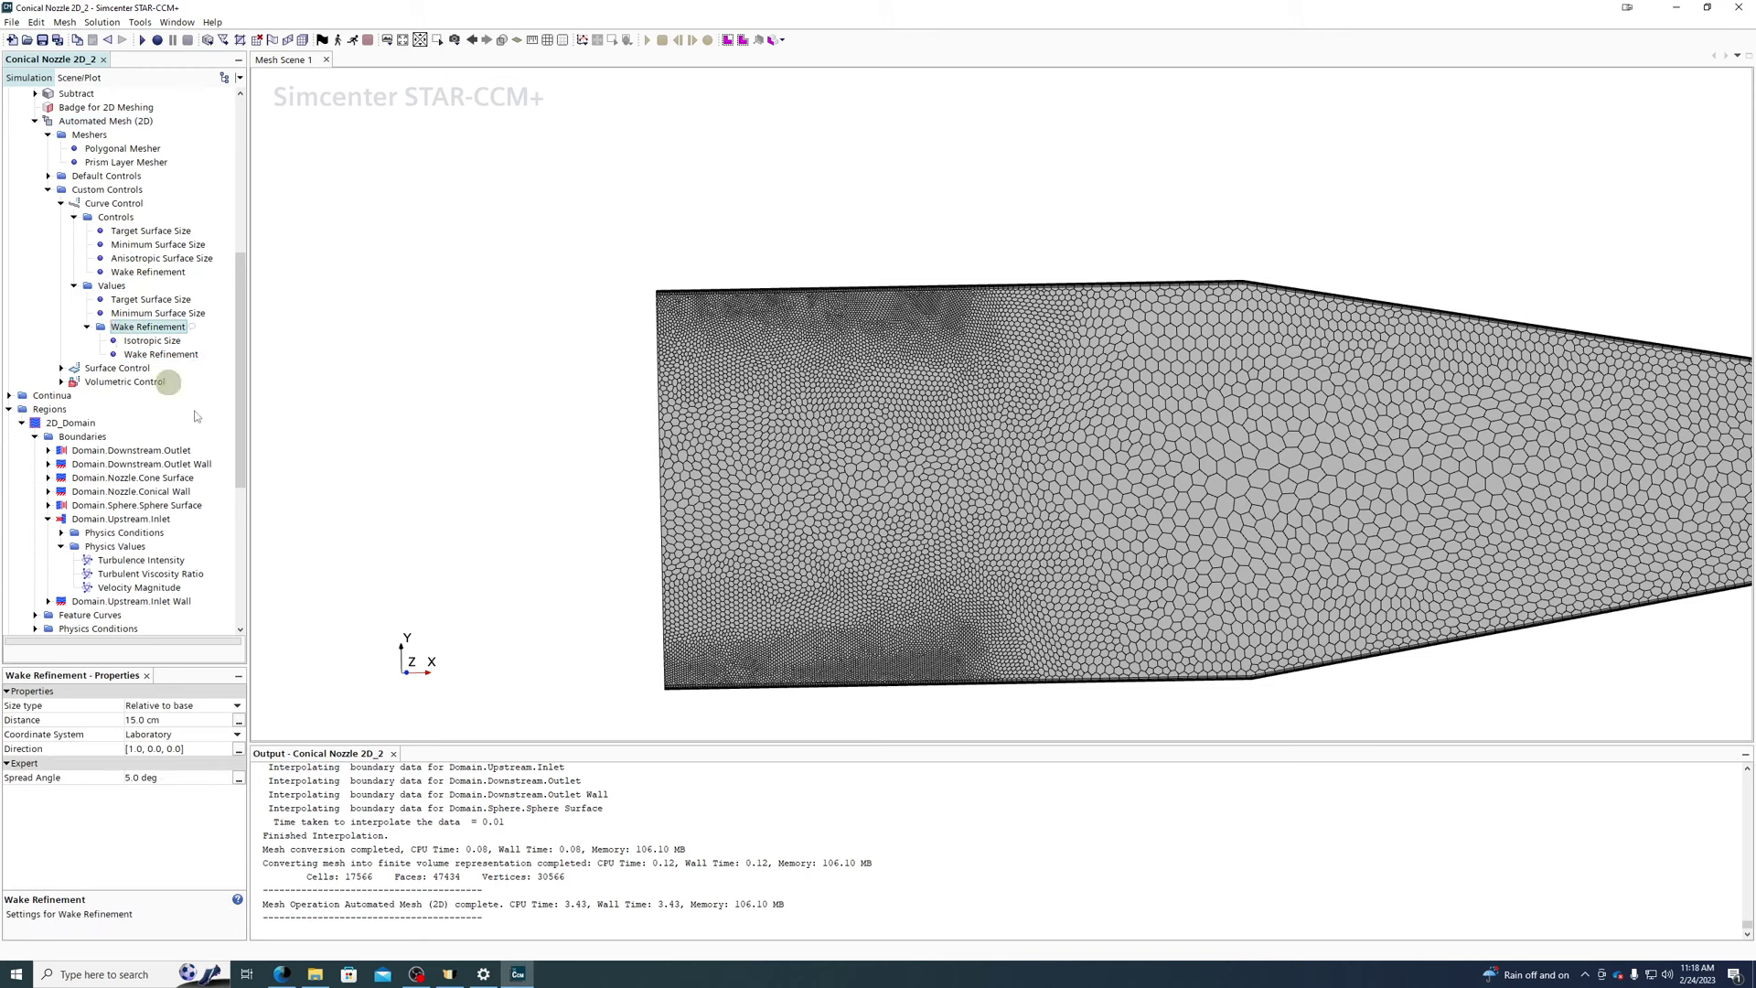
{"action": "left_click", "coordinate": [181, 722]}
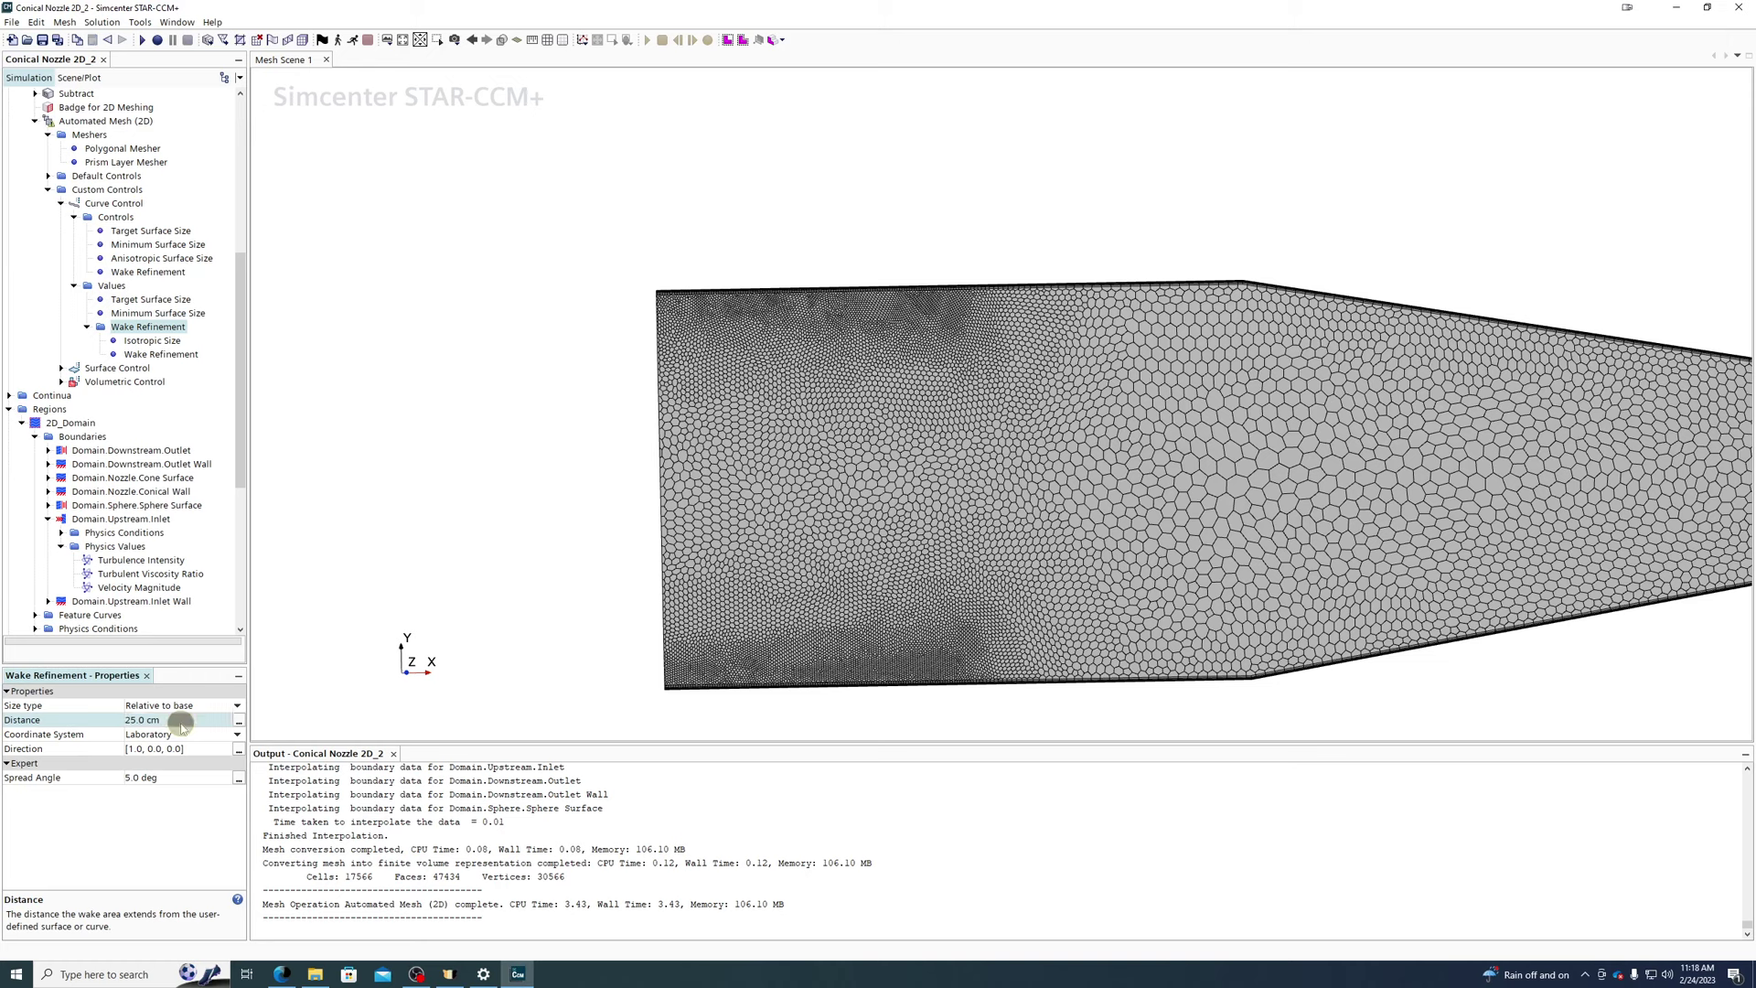
{"action": "right_click", "coordinate": [113, 120]}
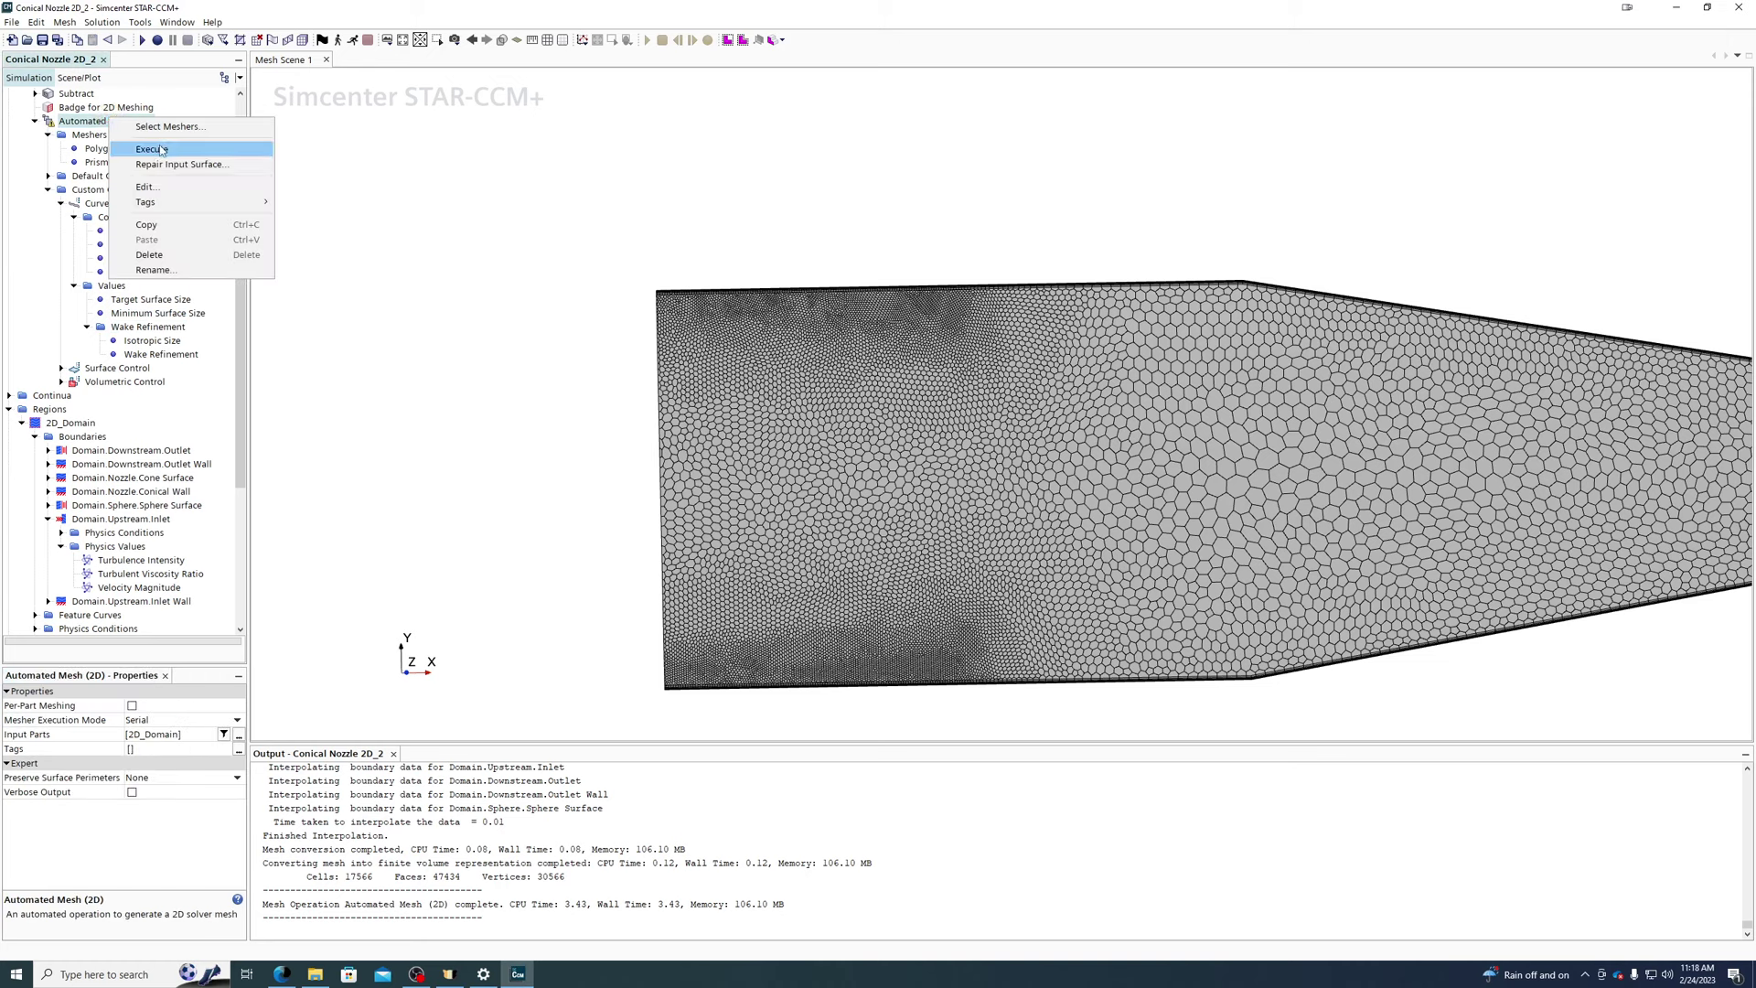
{"action": "left_click", "coordinate": [154, 148]}
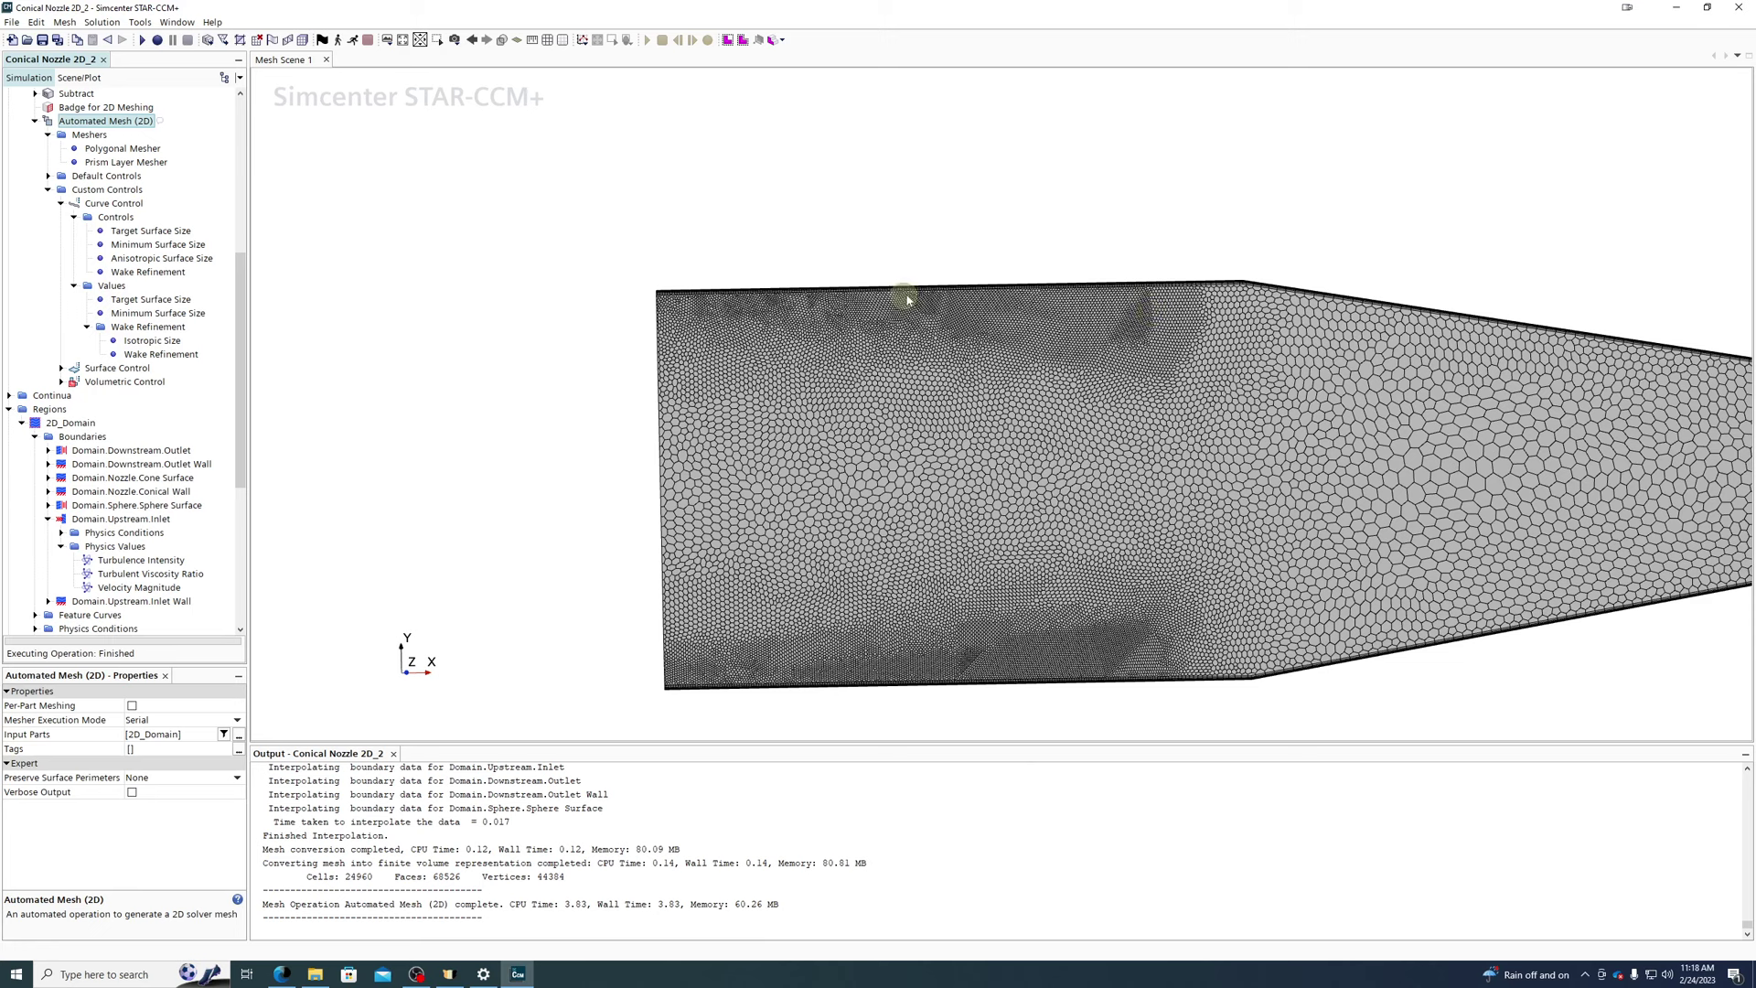
- Set the wake refinement's spread angle to 15 degrees and execute the Automated Mesh (2D) operation again
{"action": "left_click", "coordinate": [148, 327]}
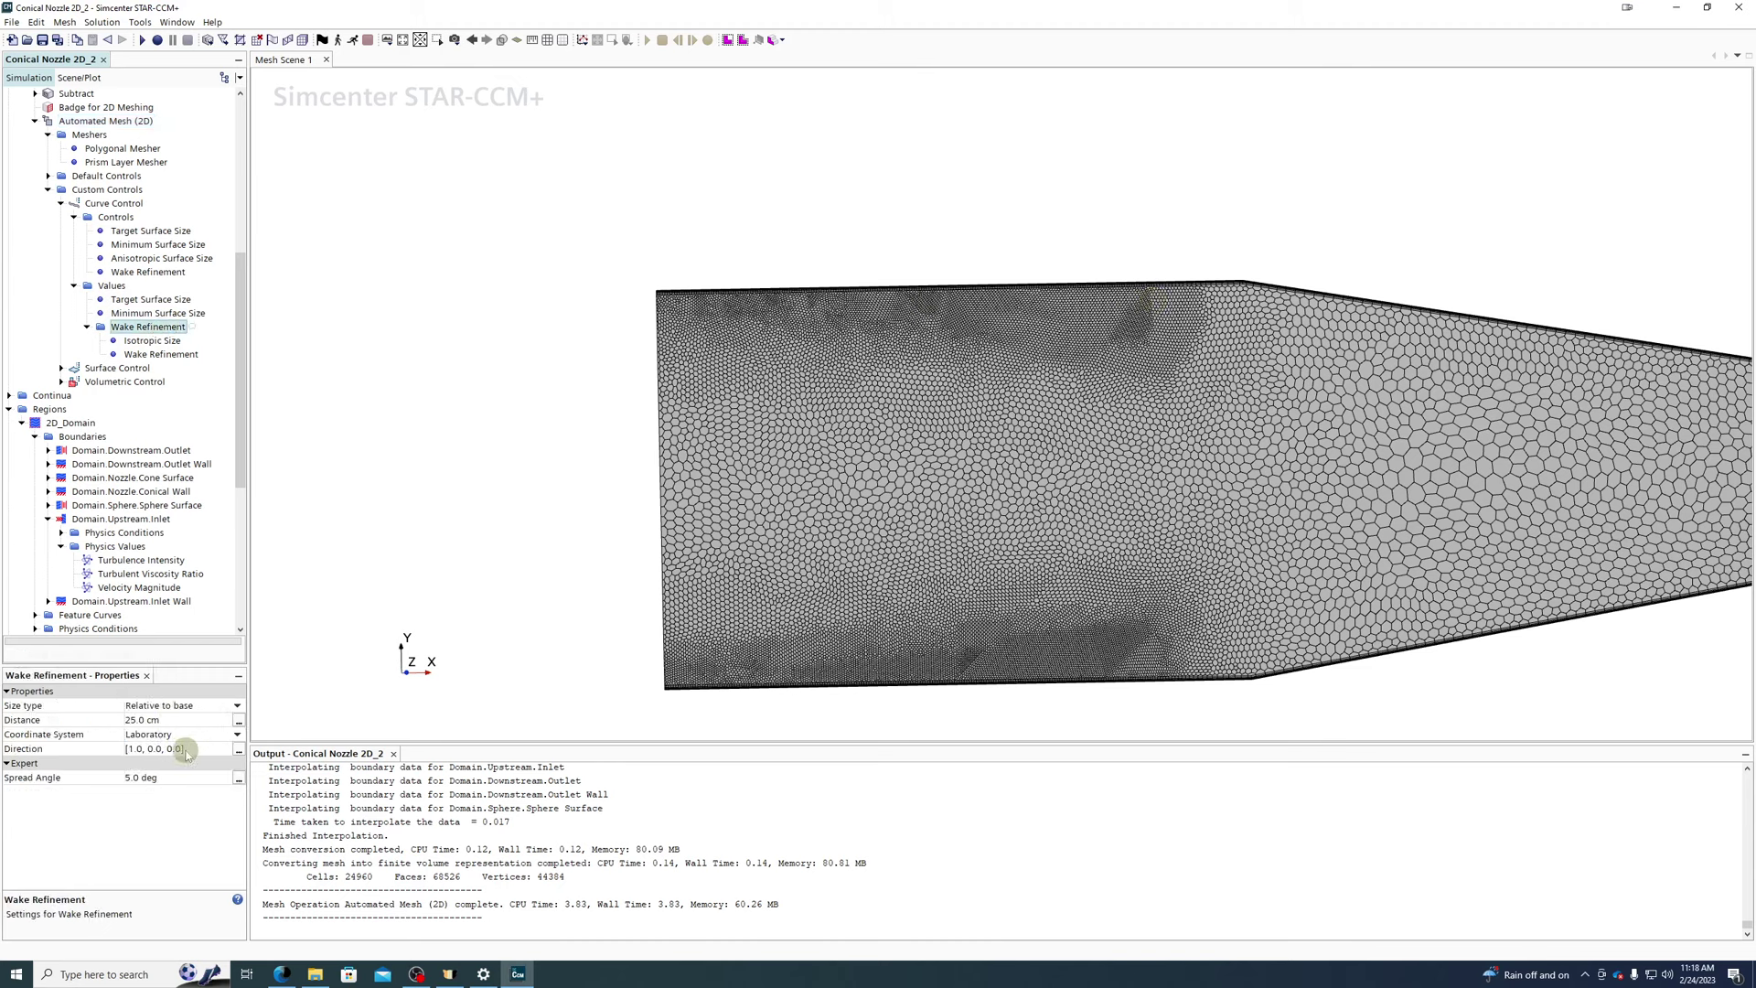
{"action": "left_click", "coordinate": [185, 779]}
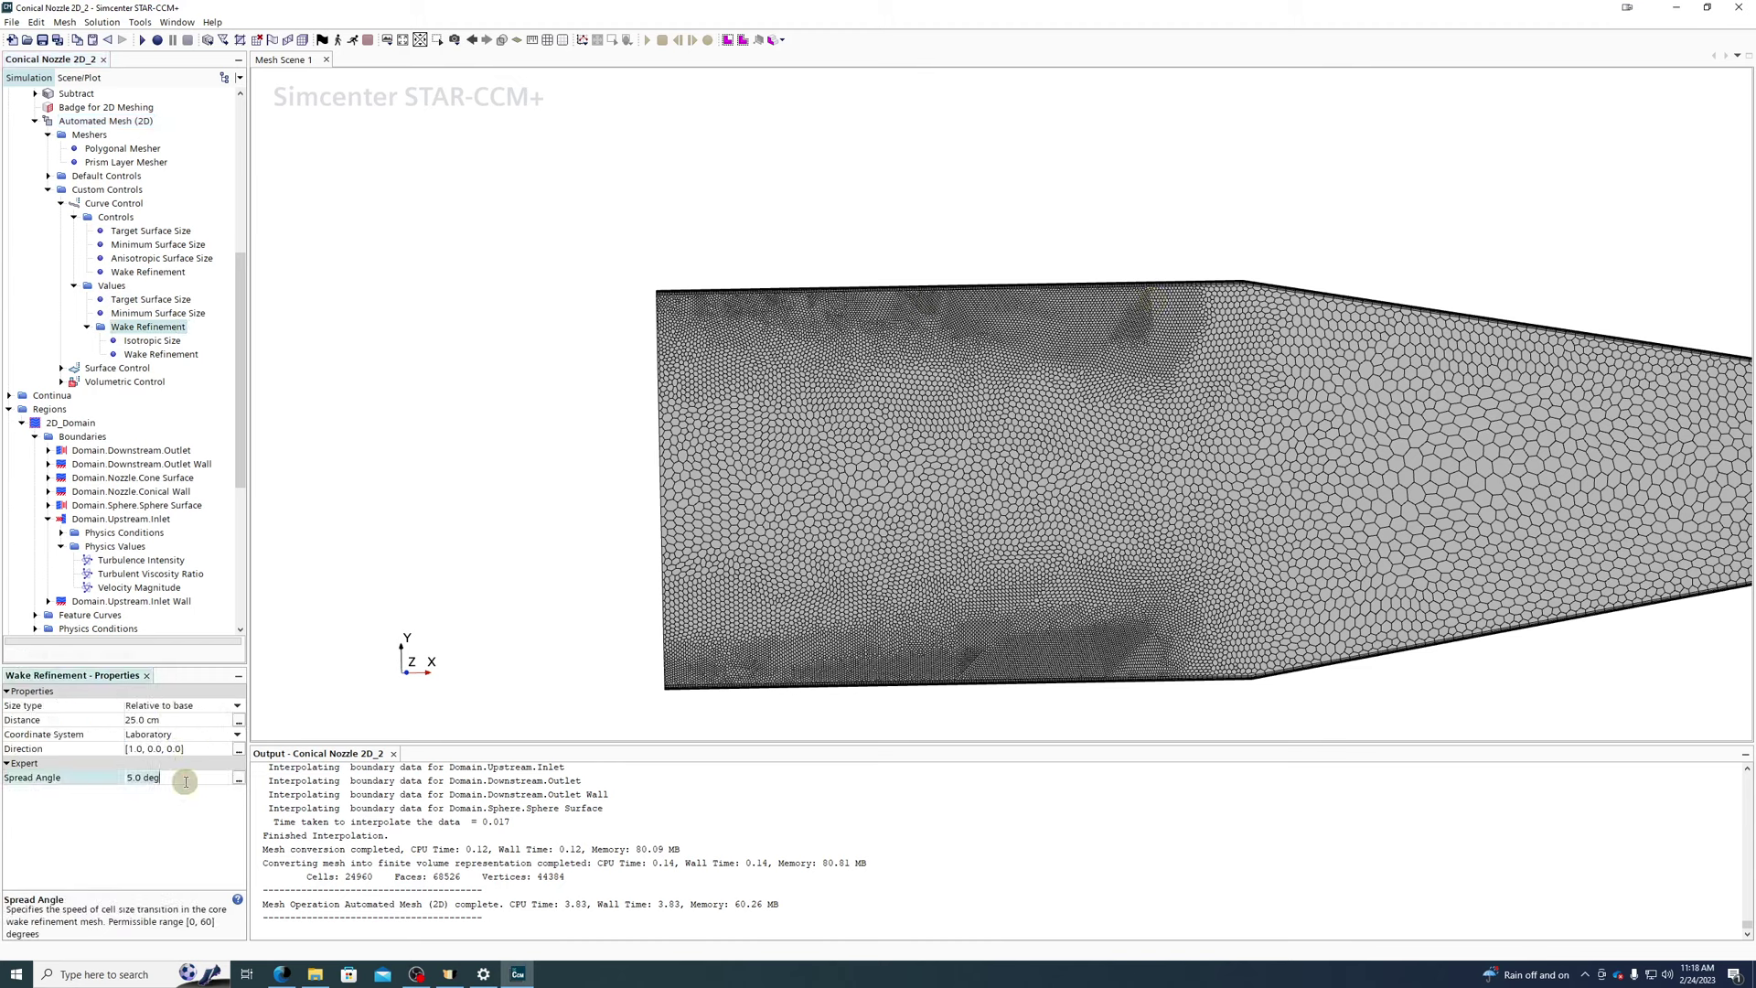
{"action": "key", "text": "Return"}
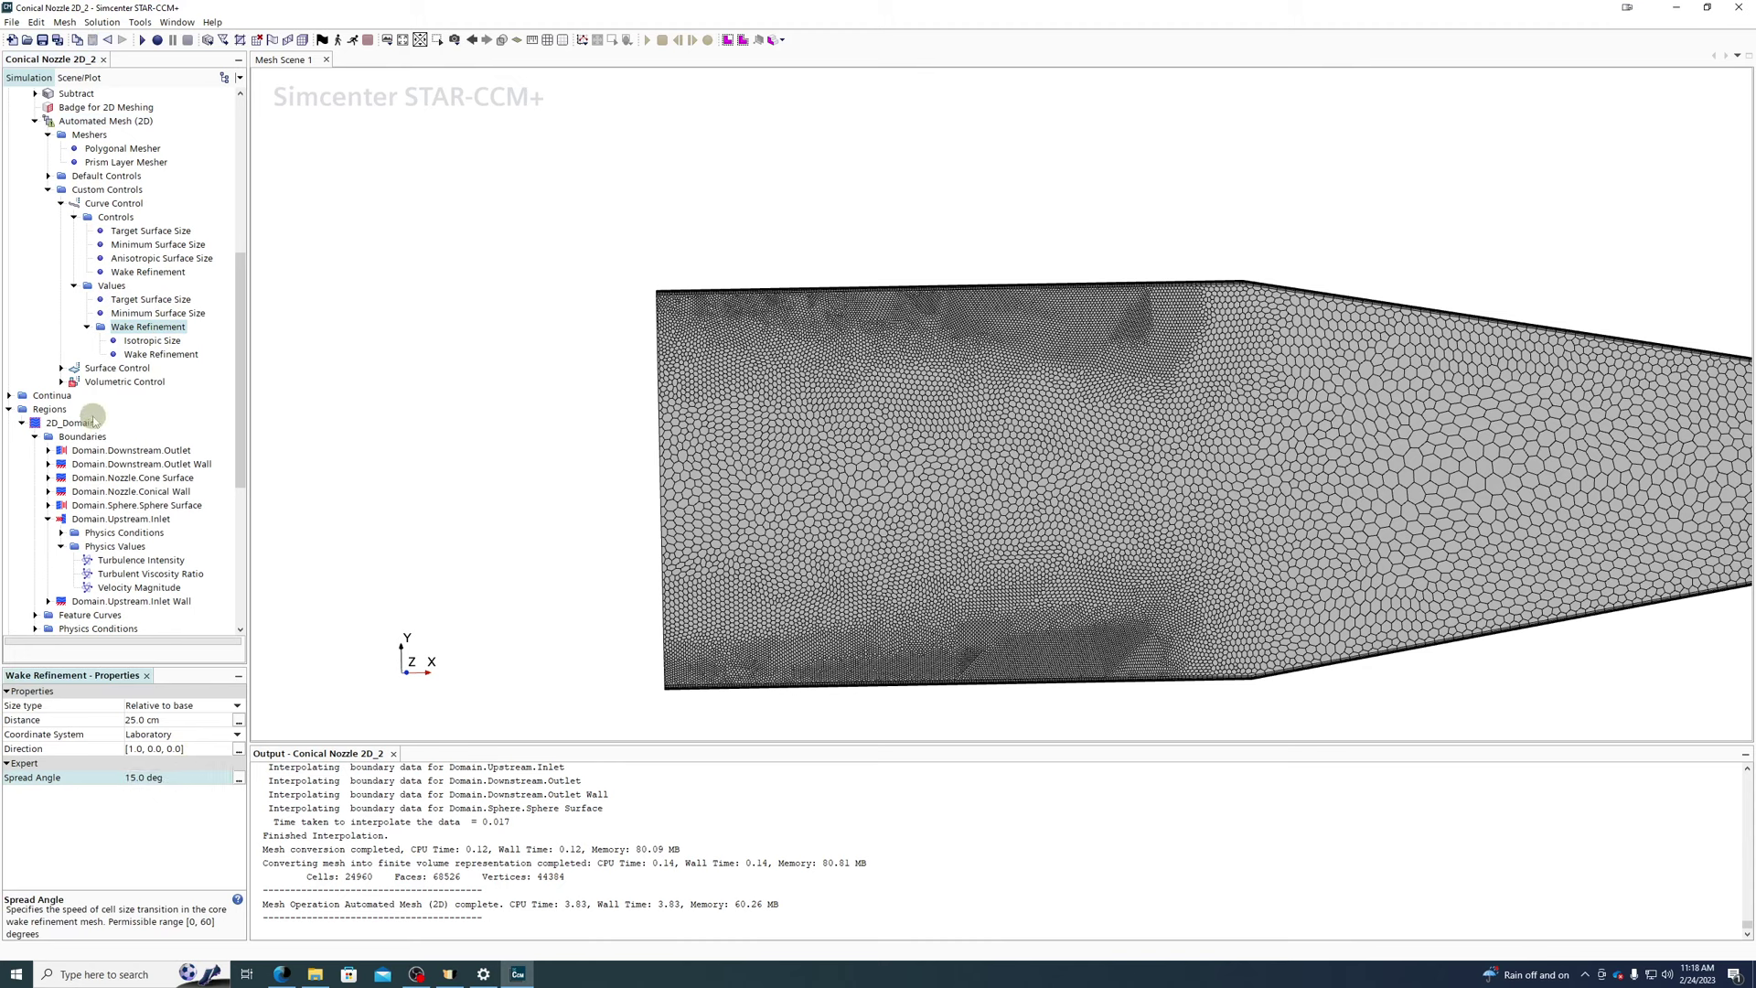
{"action": "right_click", "coordinate": [106, 121]}
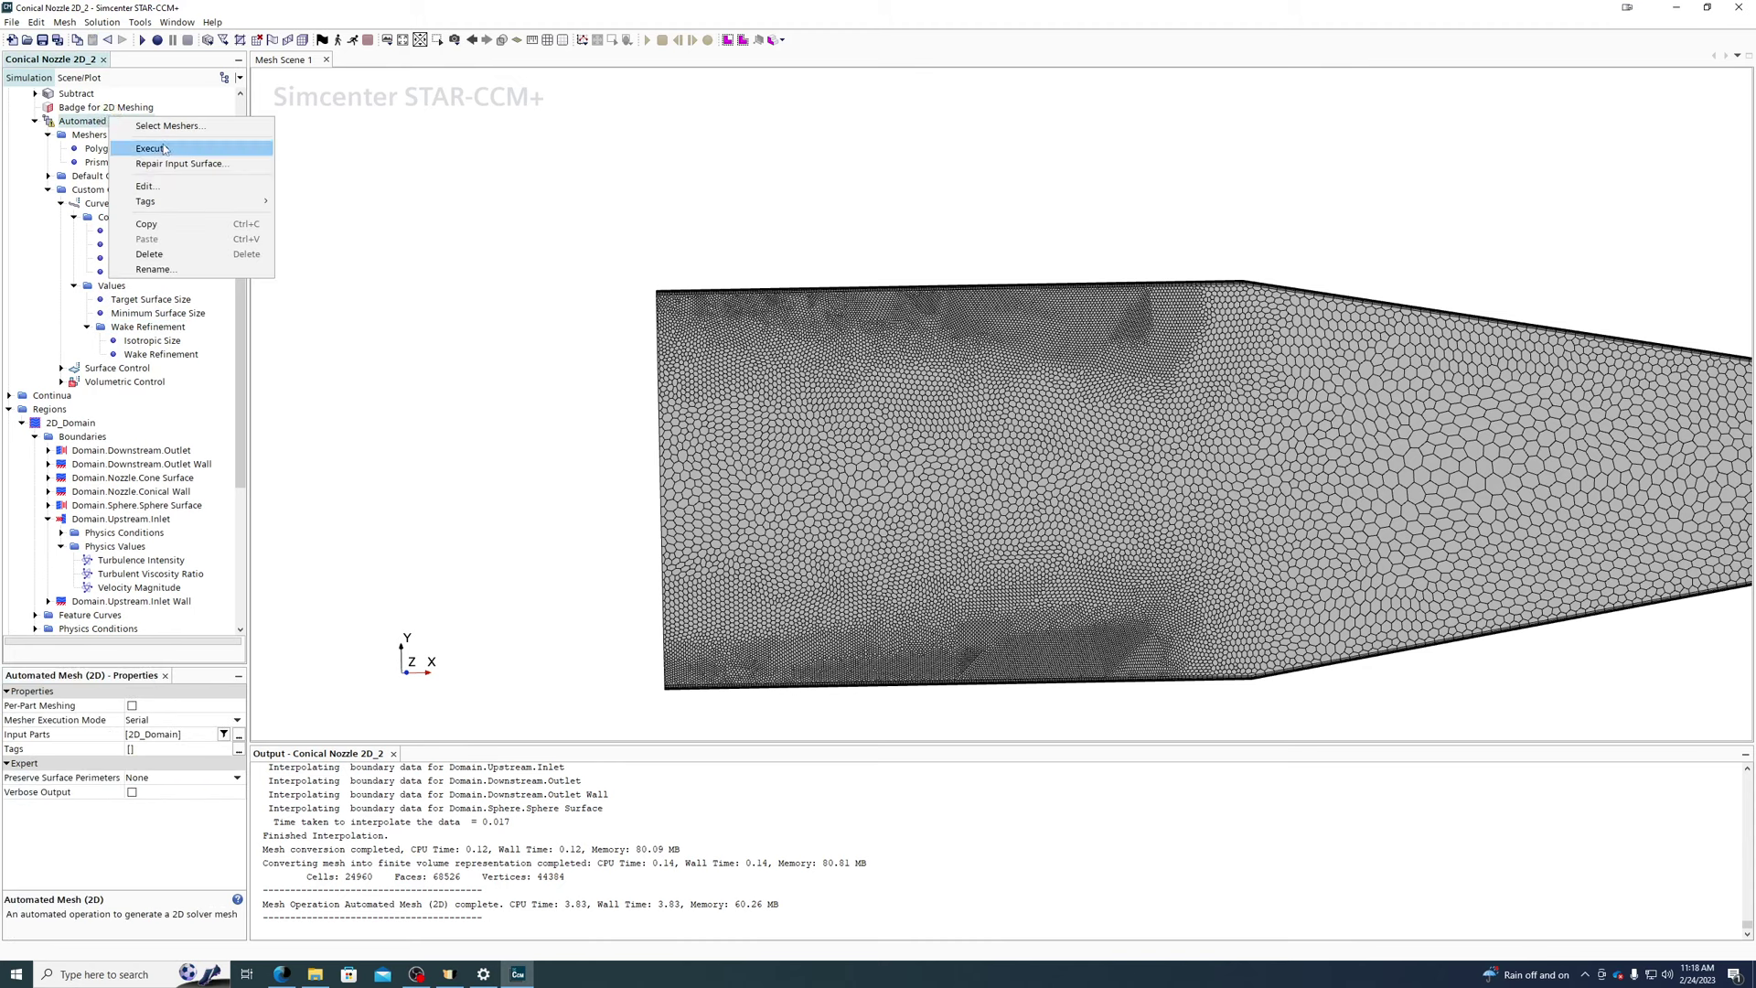
{"action": "left_click", "coordinate": [264, 148]}
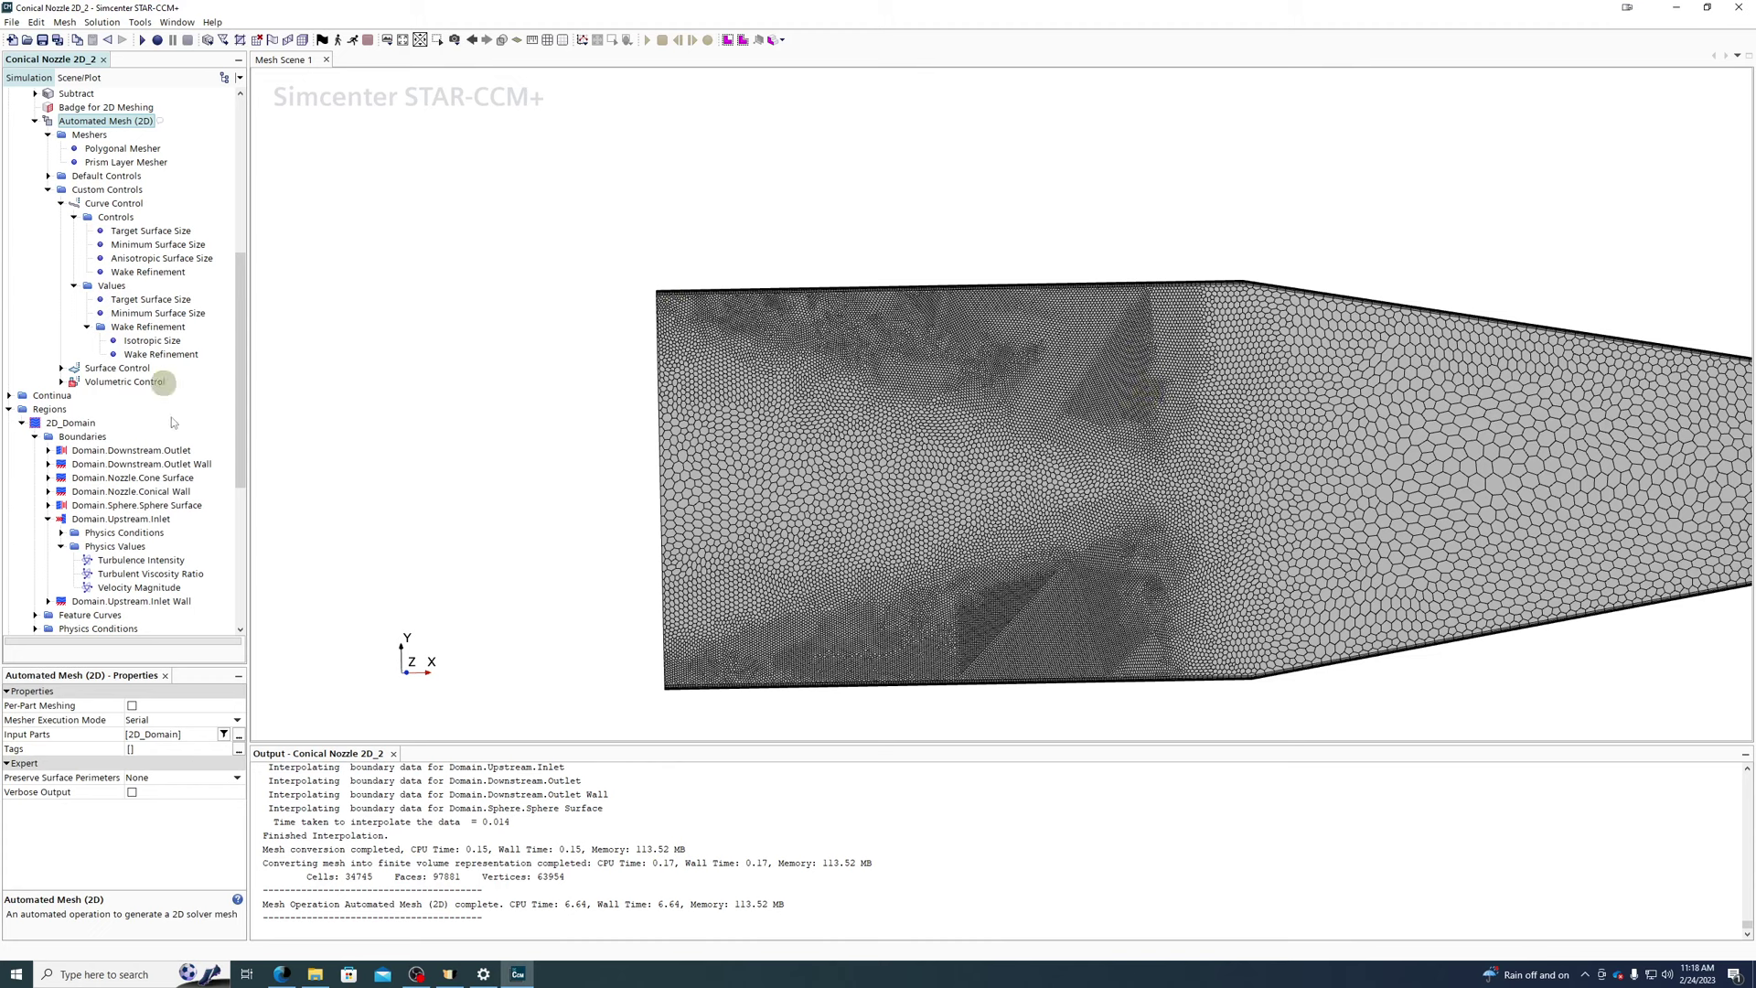
- Set the wake refinement direction to [1.0, -1.0, 0.0] and regenerate the 2D mesh
{"action": "left_click", "coordinate": [128, 329]}
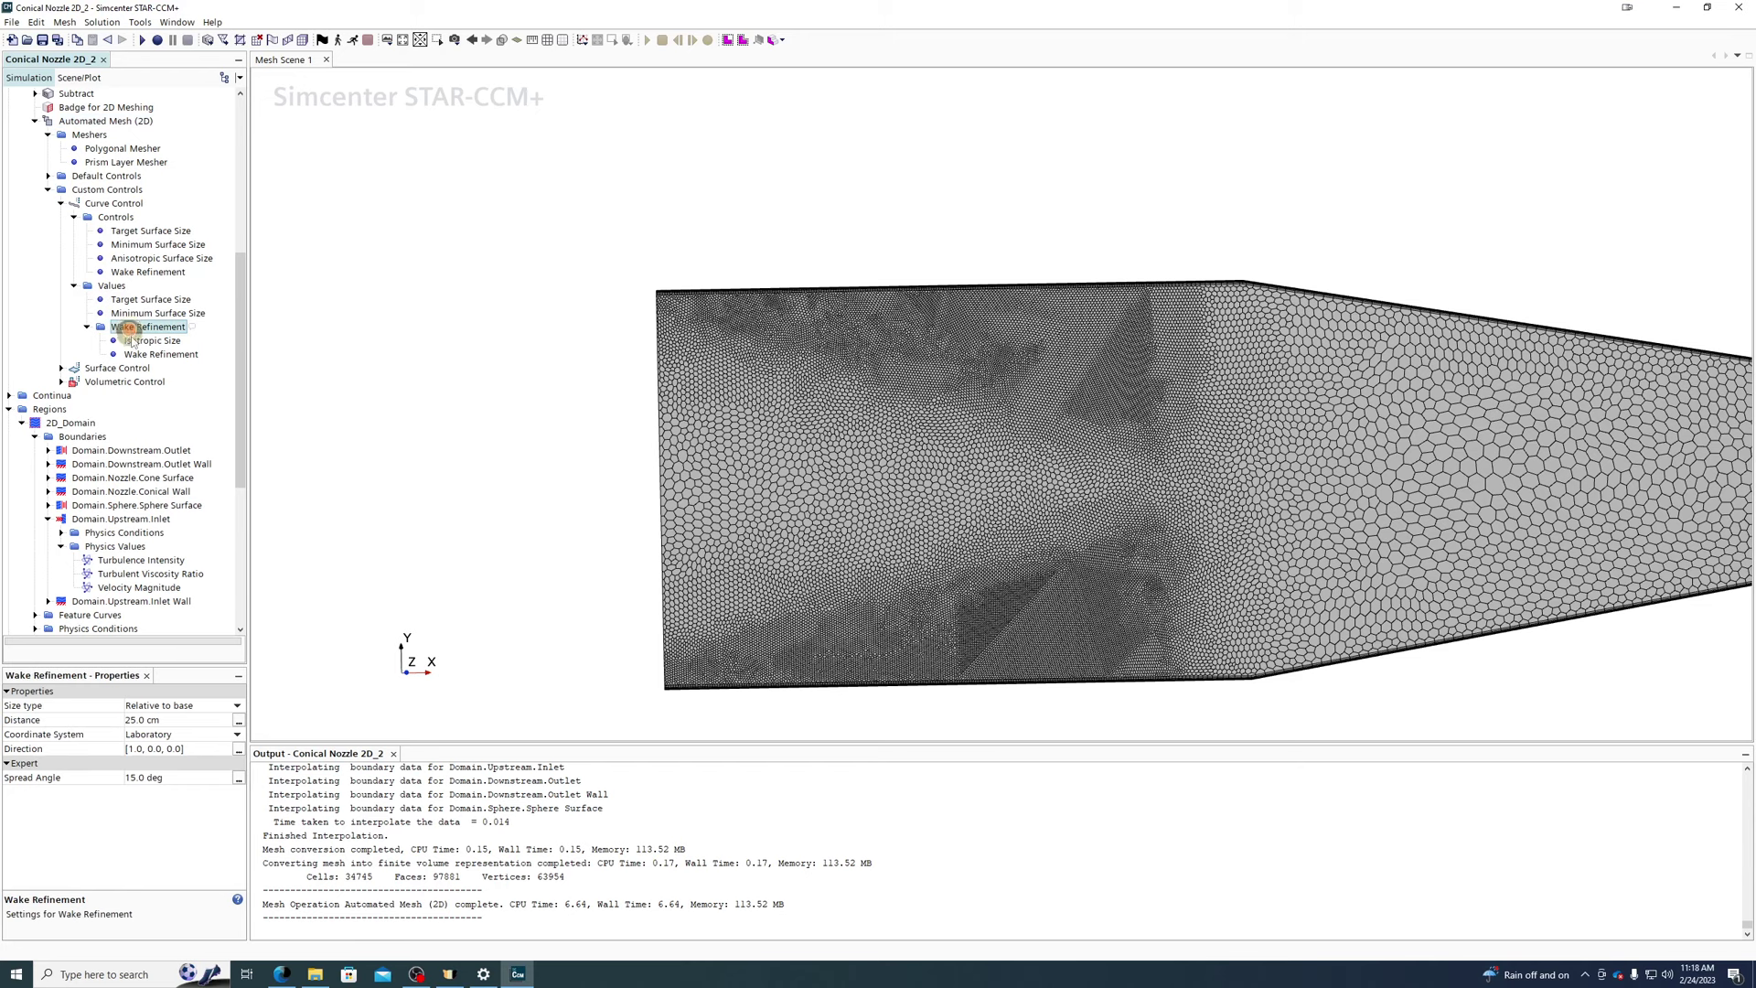
{"action": "left_click", "coordinate": [207, 752]}
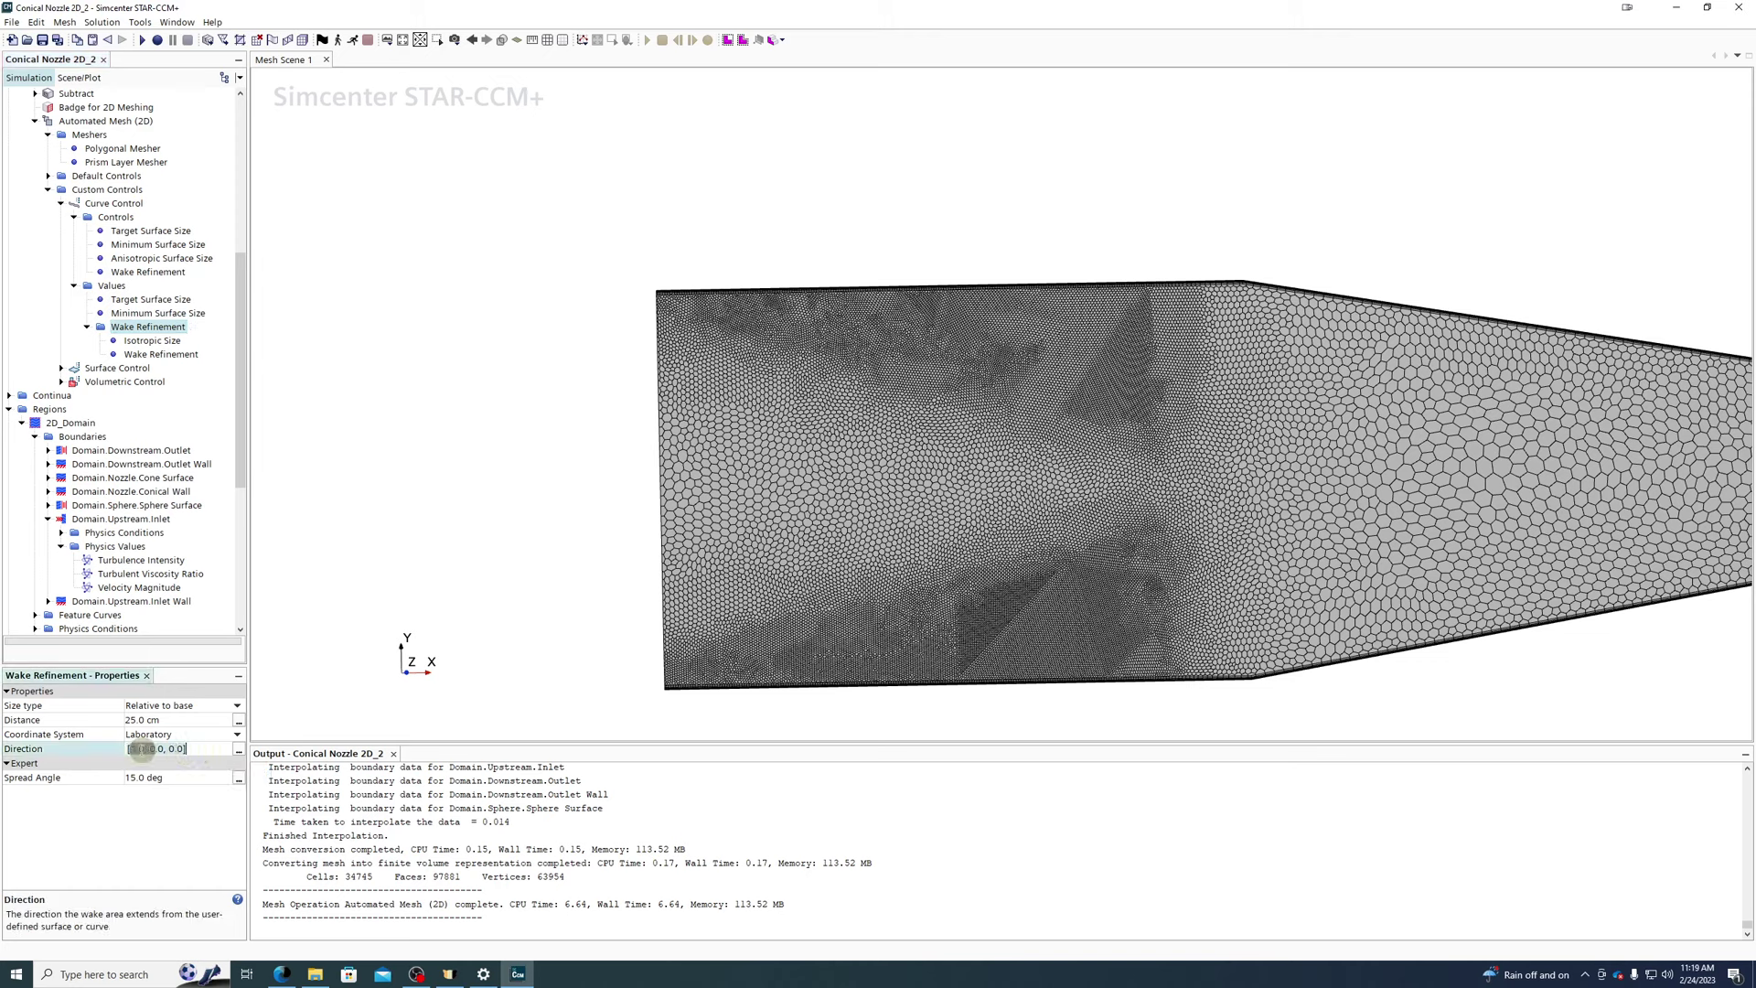
{"action": "key", "text": "Delete"}
{"action": "key", "text": "Delete"}
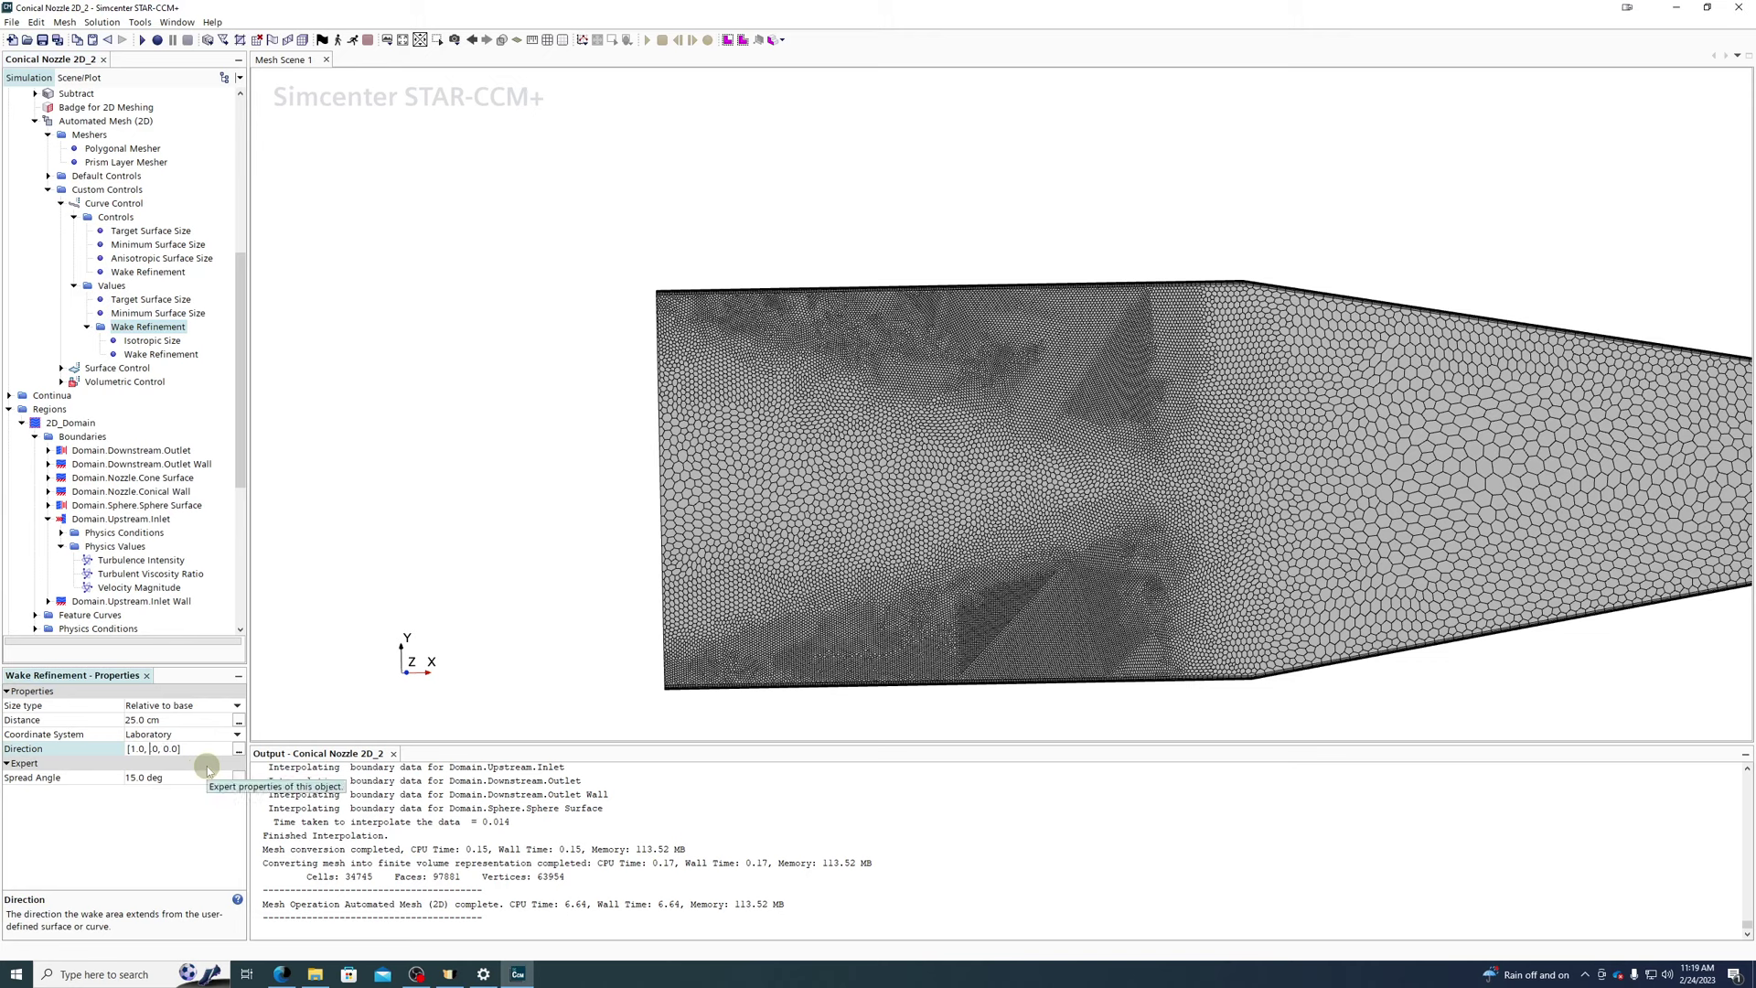
{"action": "type", "text": "-1."}
{"action": "key", "text": "Return"}
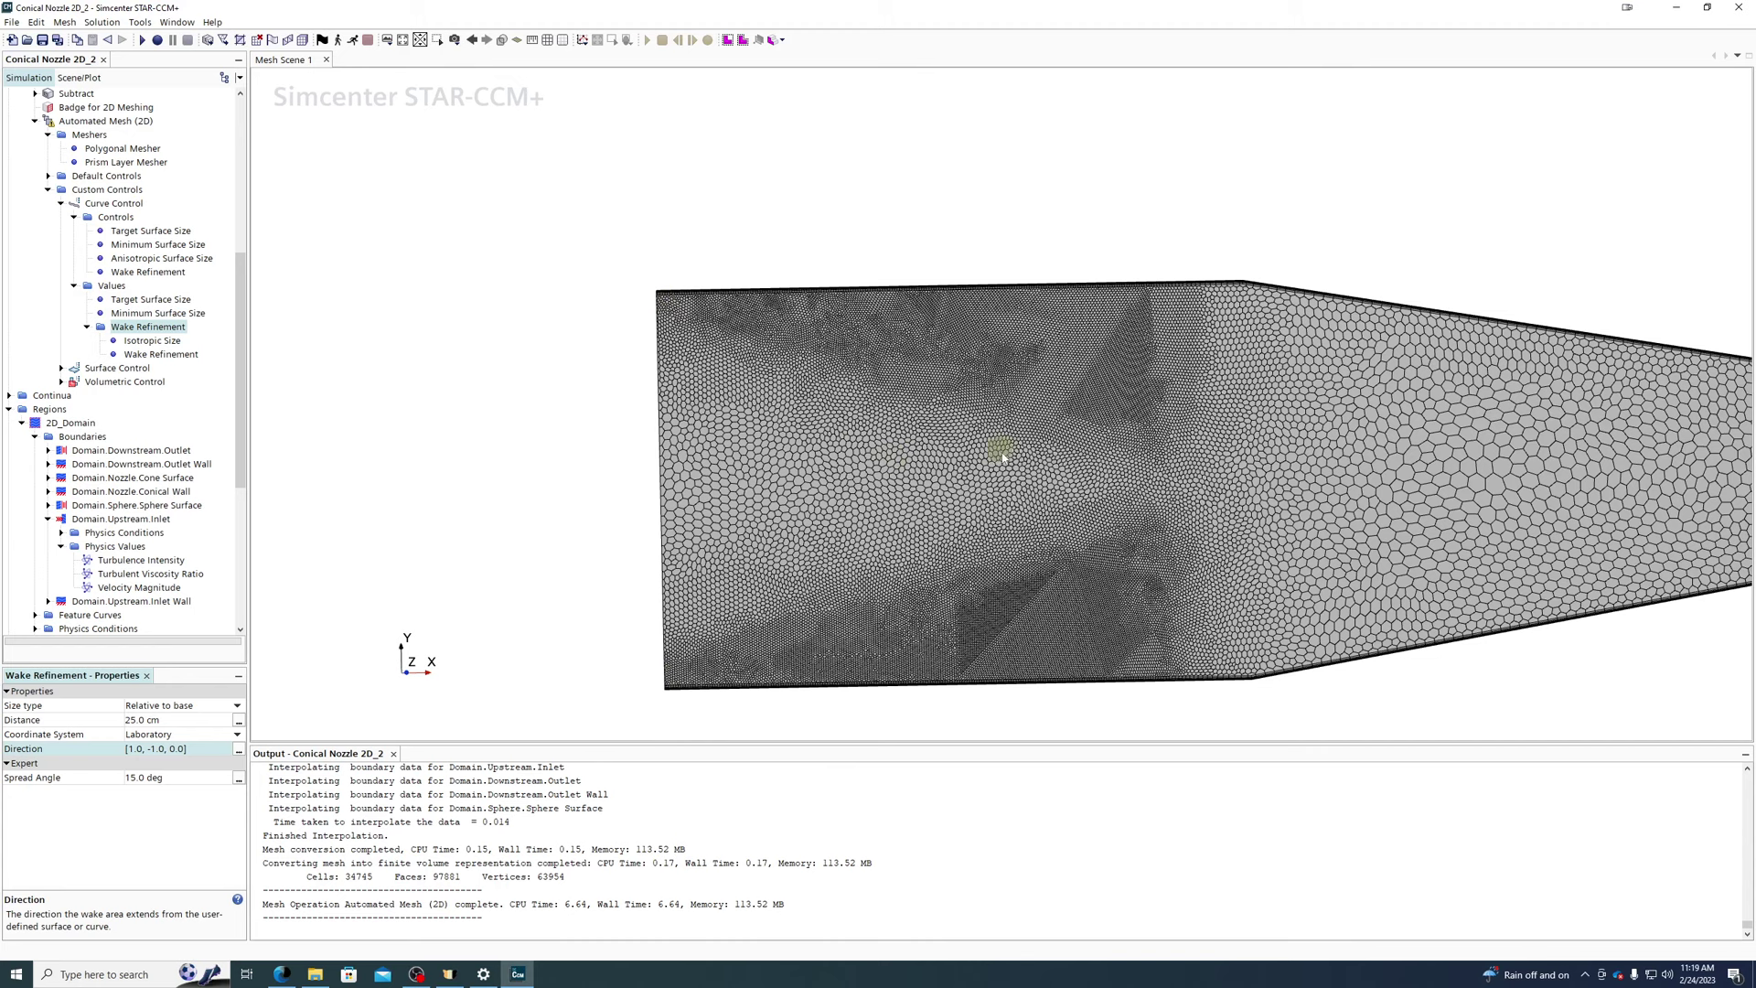
{"action": "left_click", "coordinate": [92, 120]}
{"action": "right_click", "coordinate": [92, 119]}
{"action": "left_click", "coordinate": [181, 156]}
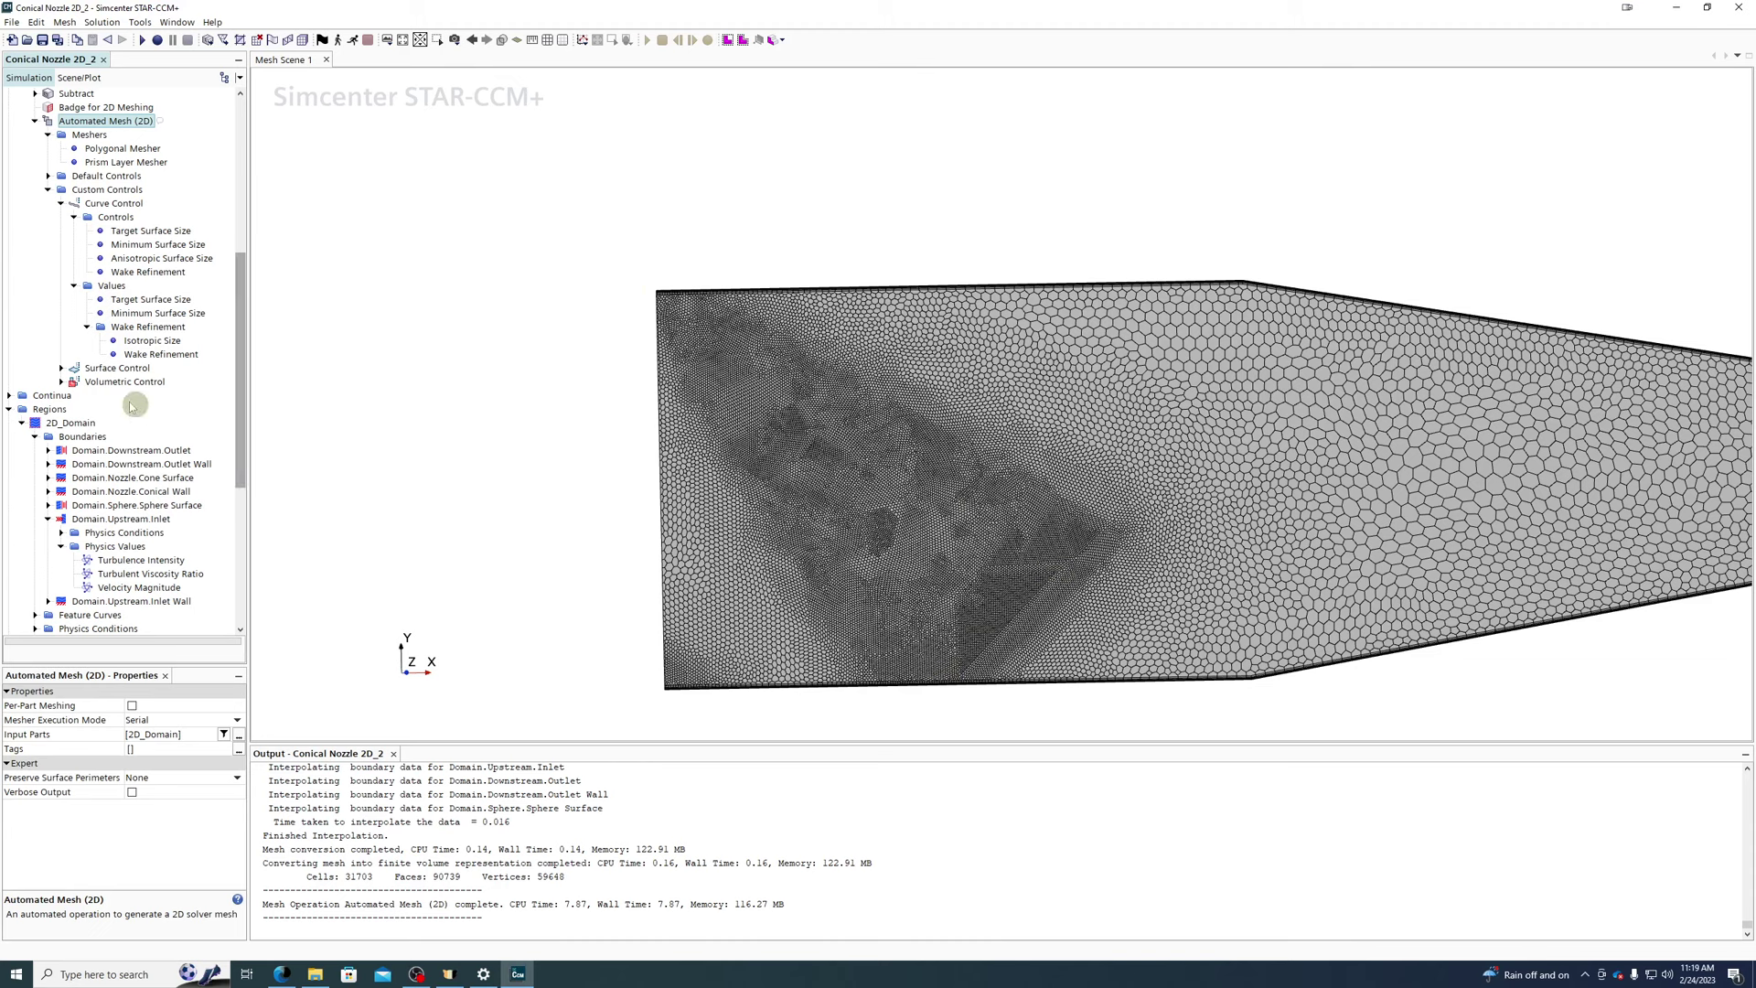
- Set the wake refinement's isotropic size to 15 percent of base and execute the Automated Mesh (2D) operation
{"action": "left_click", "coordinate": [148, 340]}
{"action": "left_click", "coordinate": [160, 705]}
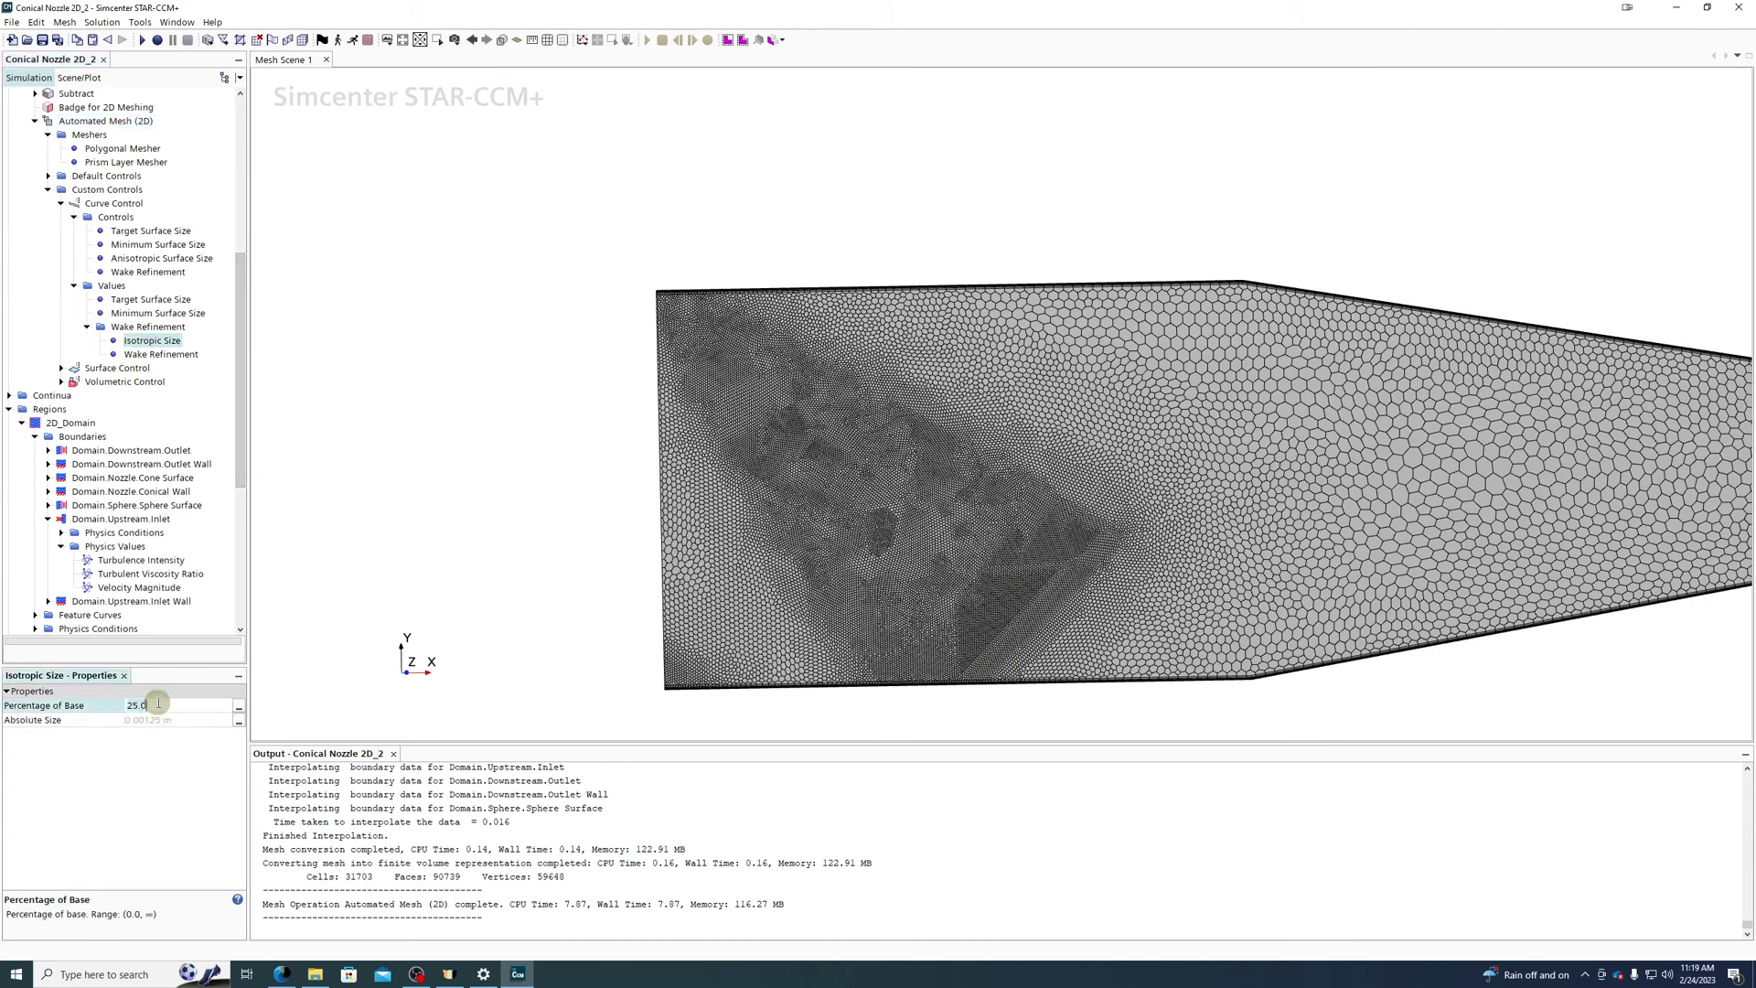
{"action": "type", "text": "15"}
{"action": "key", "text": "Return"}
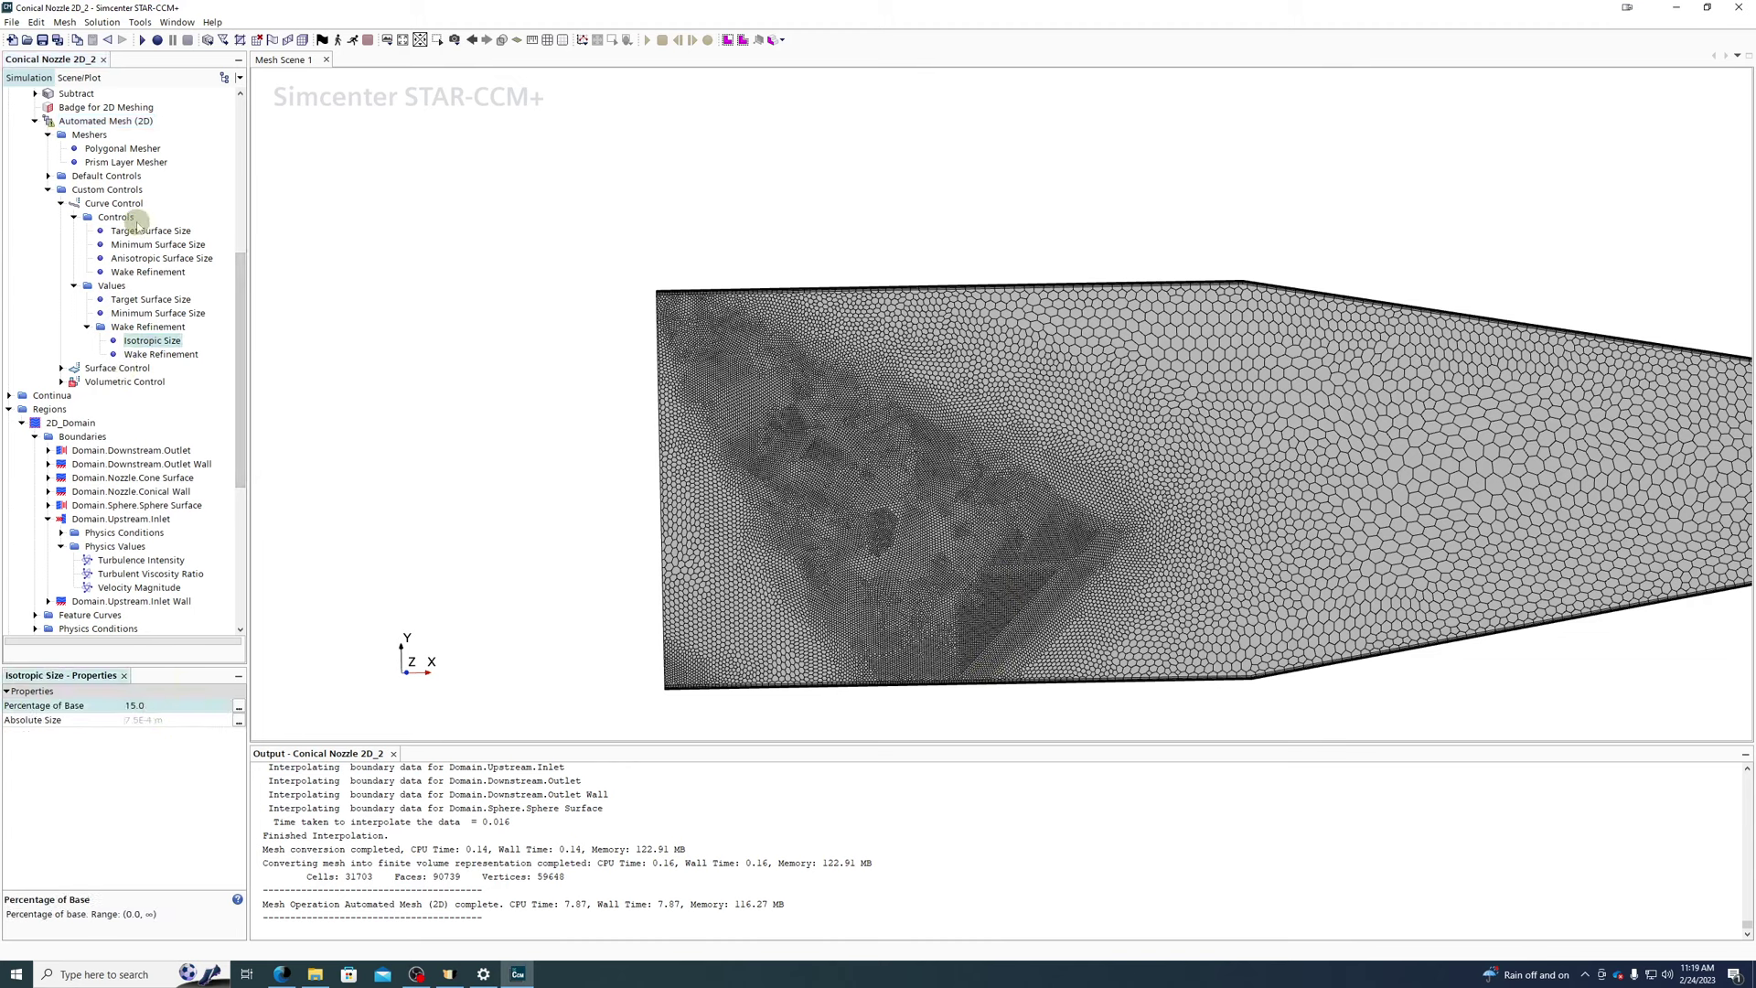
{"action": "right_click", "coordinate": [97, 128]}
{"action": "left_click", "coordinate": [123, 139]}
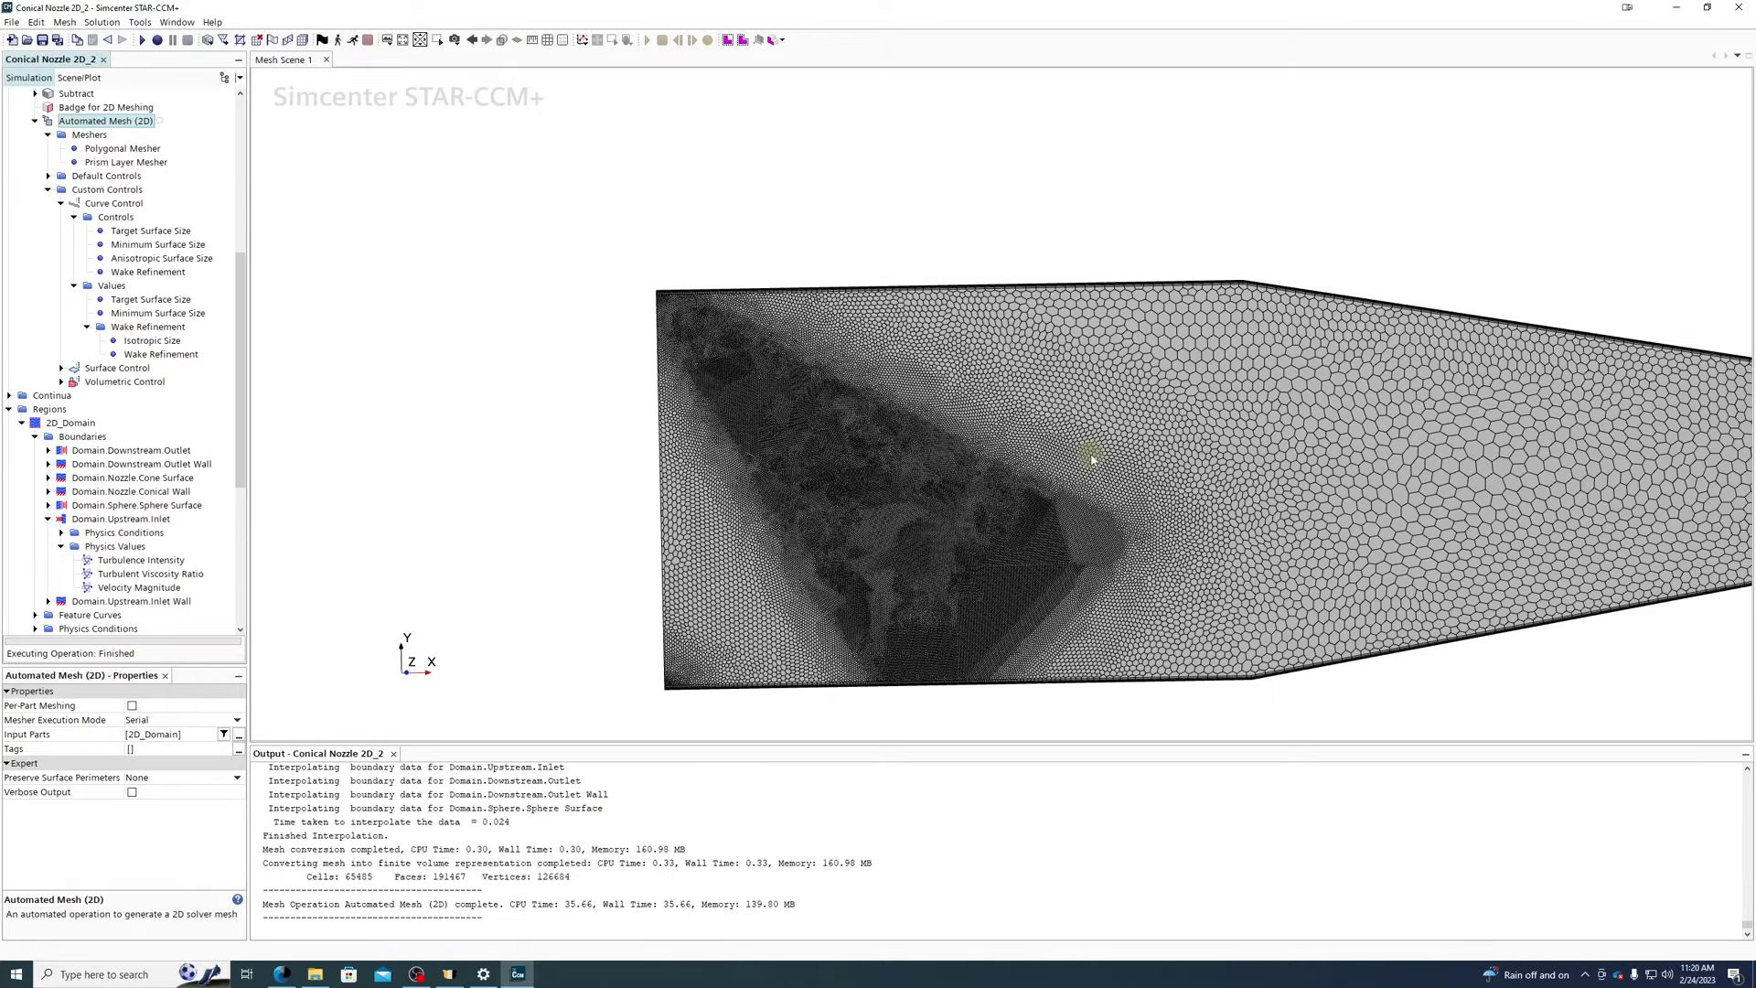
- Examine the cell density of the angled wake refinement zone downstream of the upstream inlet
{"action": "scroll", "coordinate": [869, 506], "scroll_direction": "up", "scroll_amount": 10}
{"action": "scroll", "coordinate": [869, 505], "scroll_direction": "down", "scroll_amount": 10}
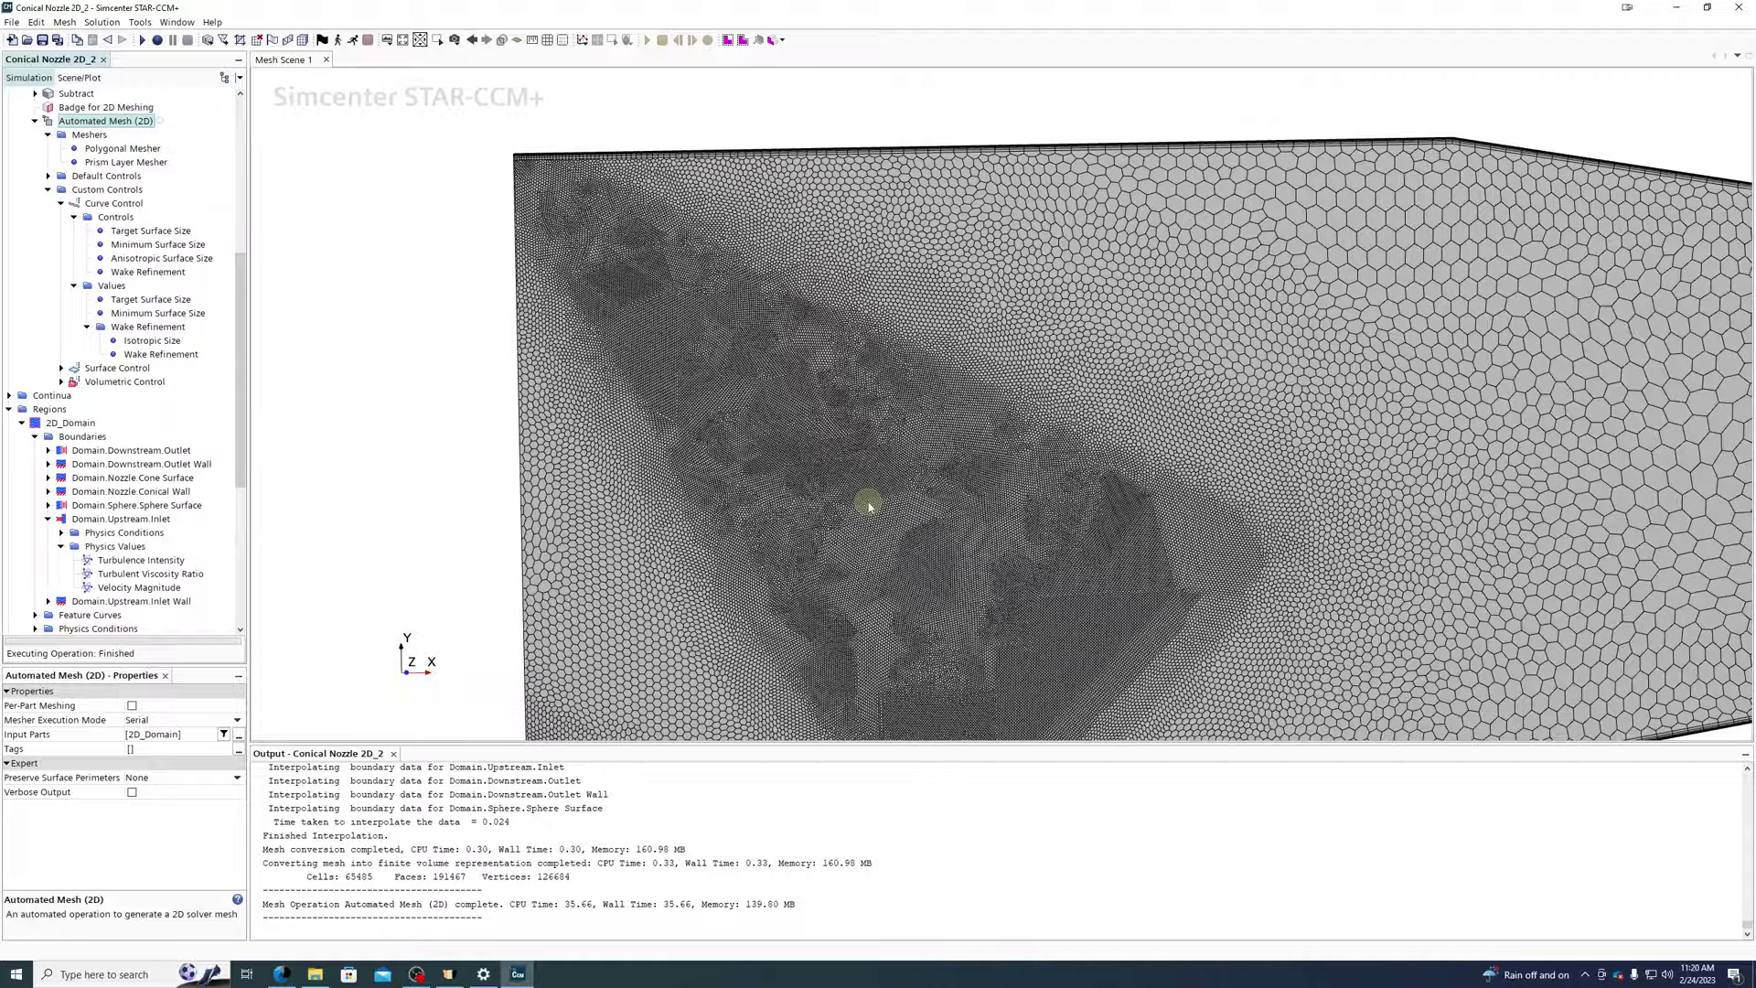
{"action": "left_click_drag", "start_coordinate": [871, 502], "coordinate": [812, 477]}
{"action": "right_click_drag", "start_coordinate": [997, 426], "coordinate": [944, 308]}
{"action": "scroll", "coordinate": [945, 308], "scroll_direction": "down", "scroll_amount": 2}
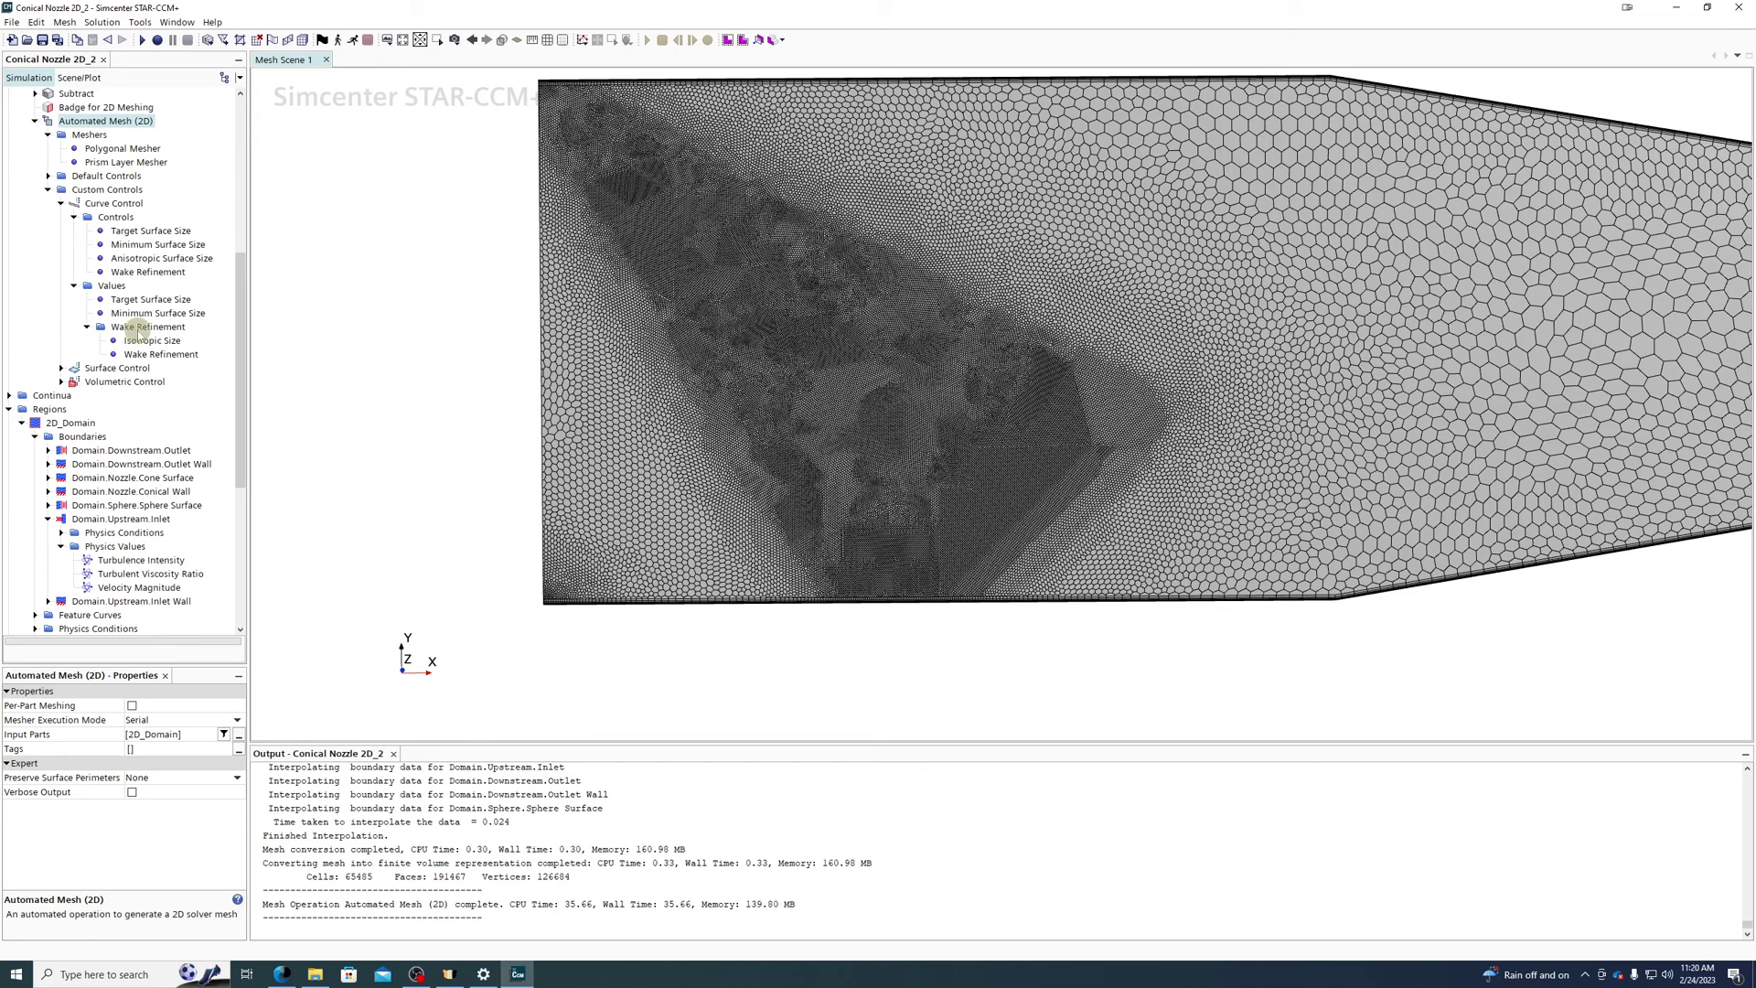
{"action": "scroll", "coordinate": [138, 331], "scroll_direction": "up", "scroll_amount": 1}
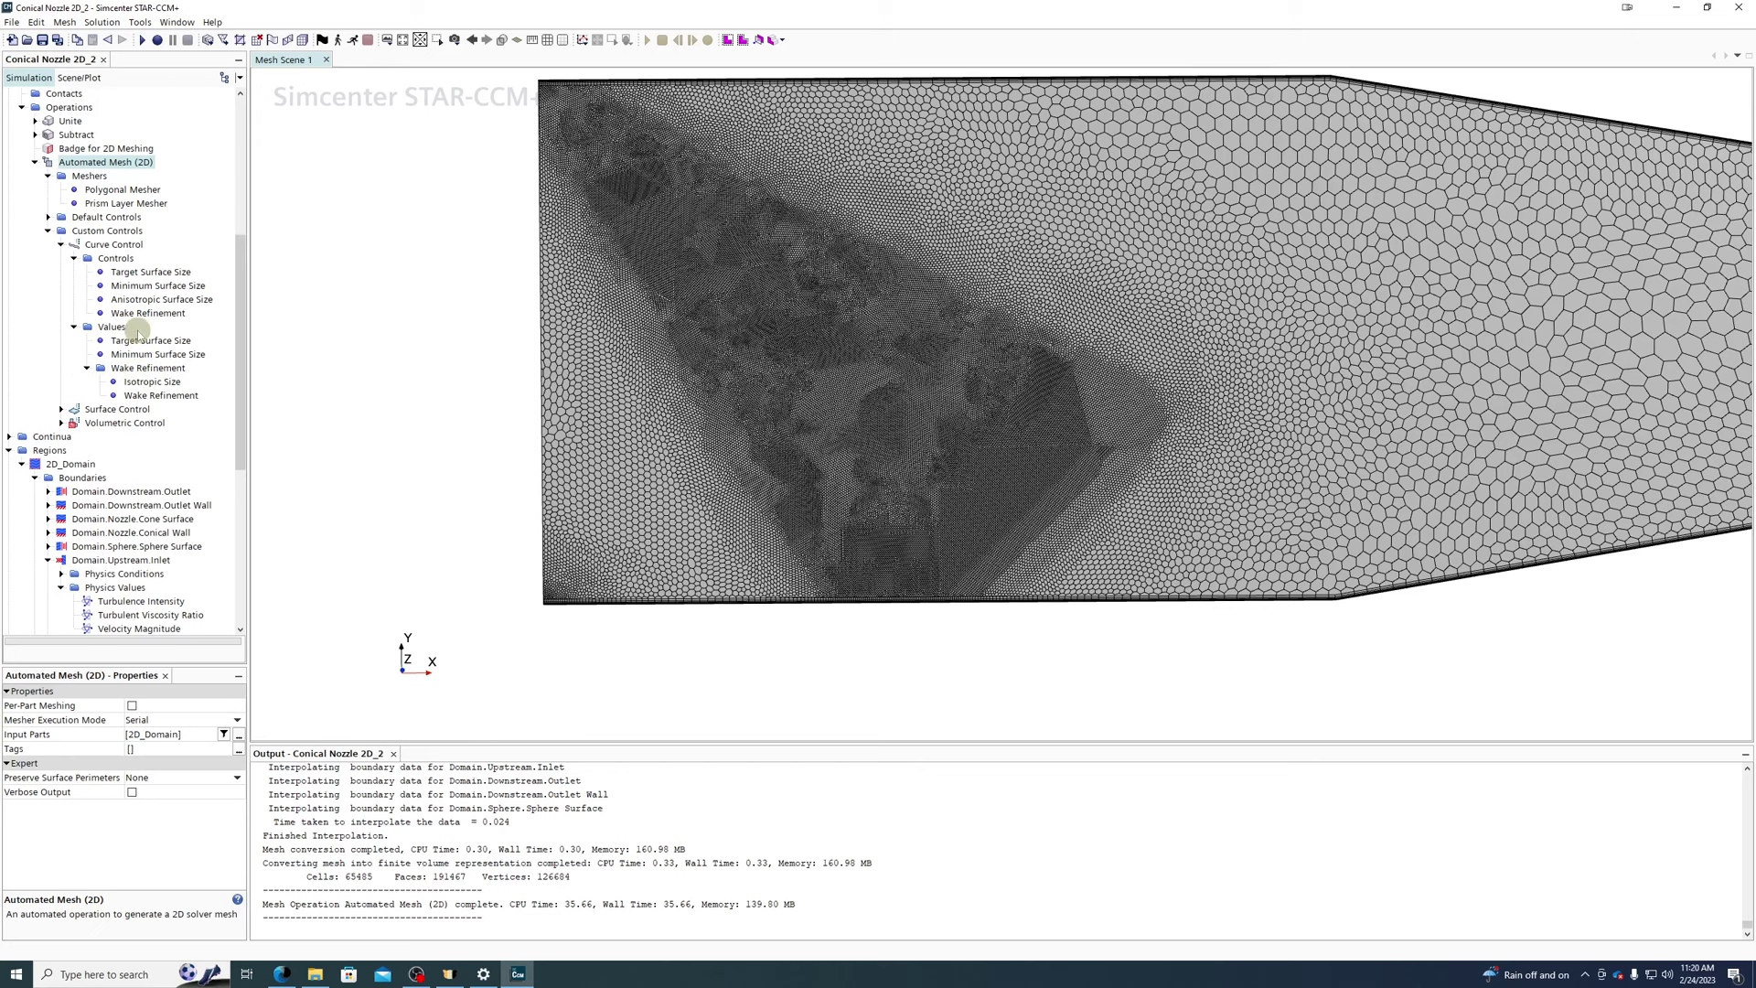
- Check the curve control's controls display mode and the part curves it applies to
{"action": "left_click", "coordinate": [97, 244]}
{"action": "scroll", "coordinate": [864, 314], "scroll_direction": "down", "scroll_amount": 1}
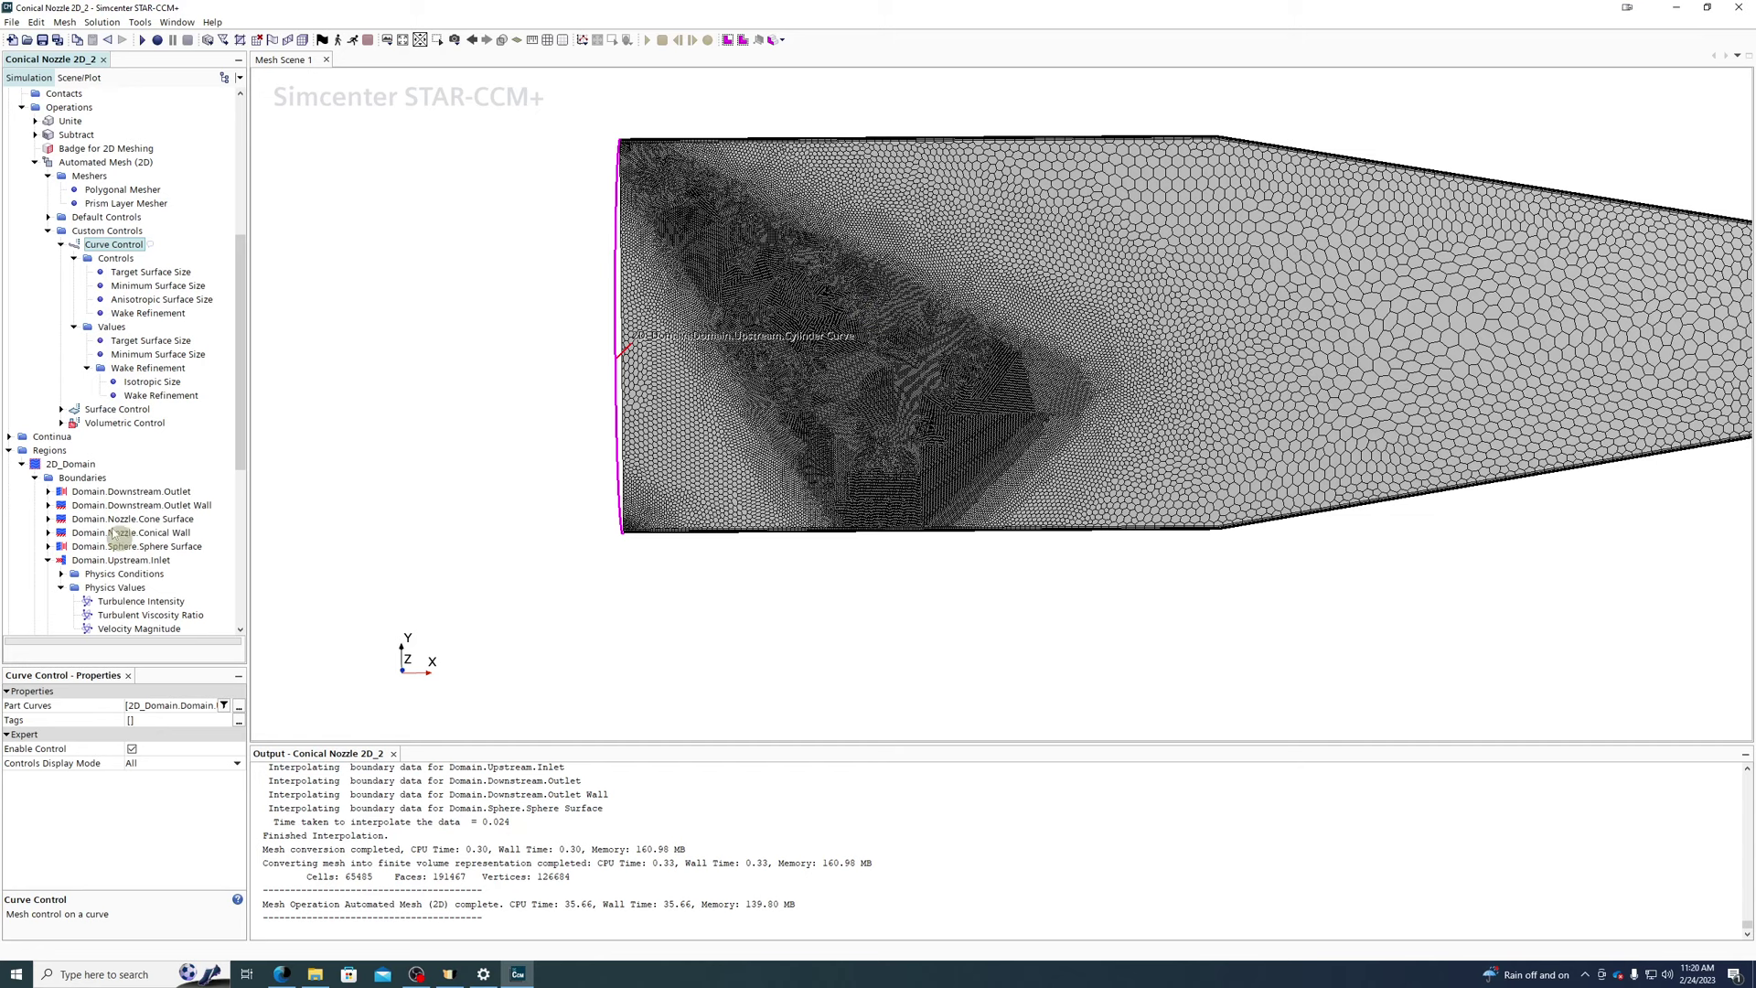
{"action": "left_click", "coordinate": [138, 764]}
{"action": "left_click", "coordinate": [135, 763]}
{"action": "left_click", "coordinate": [134, 761]}
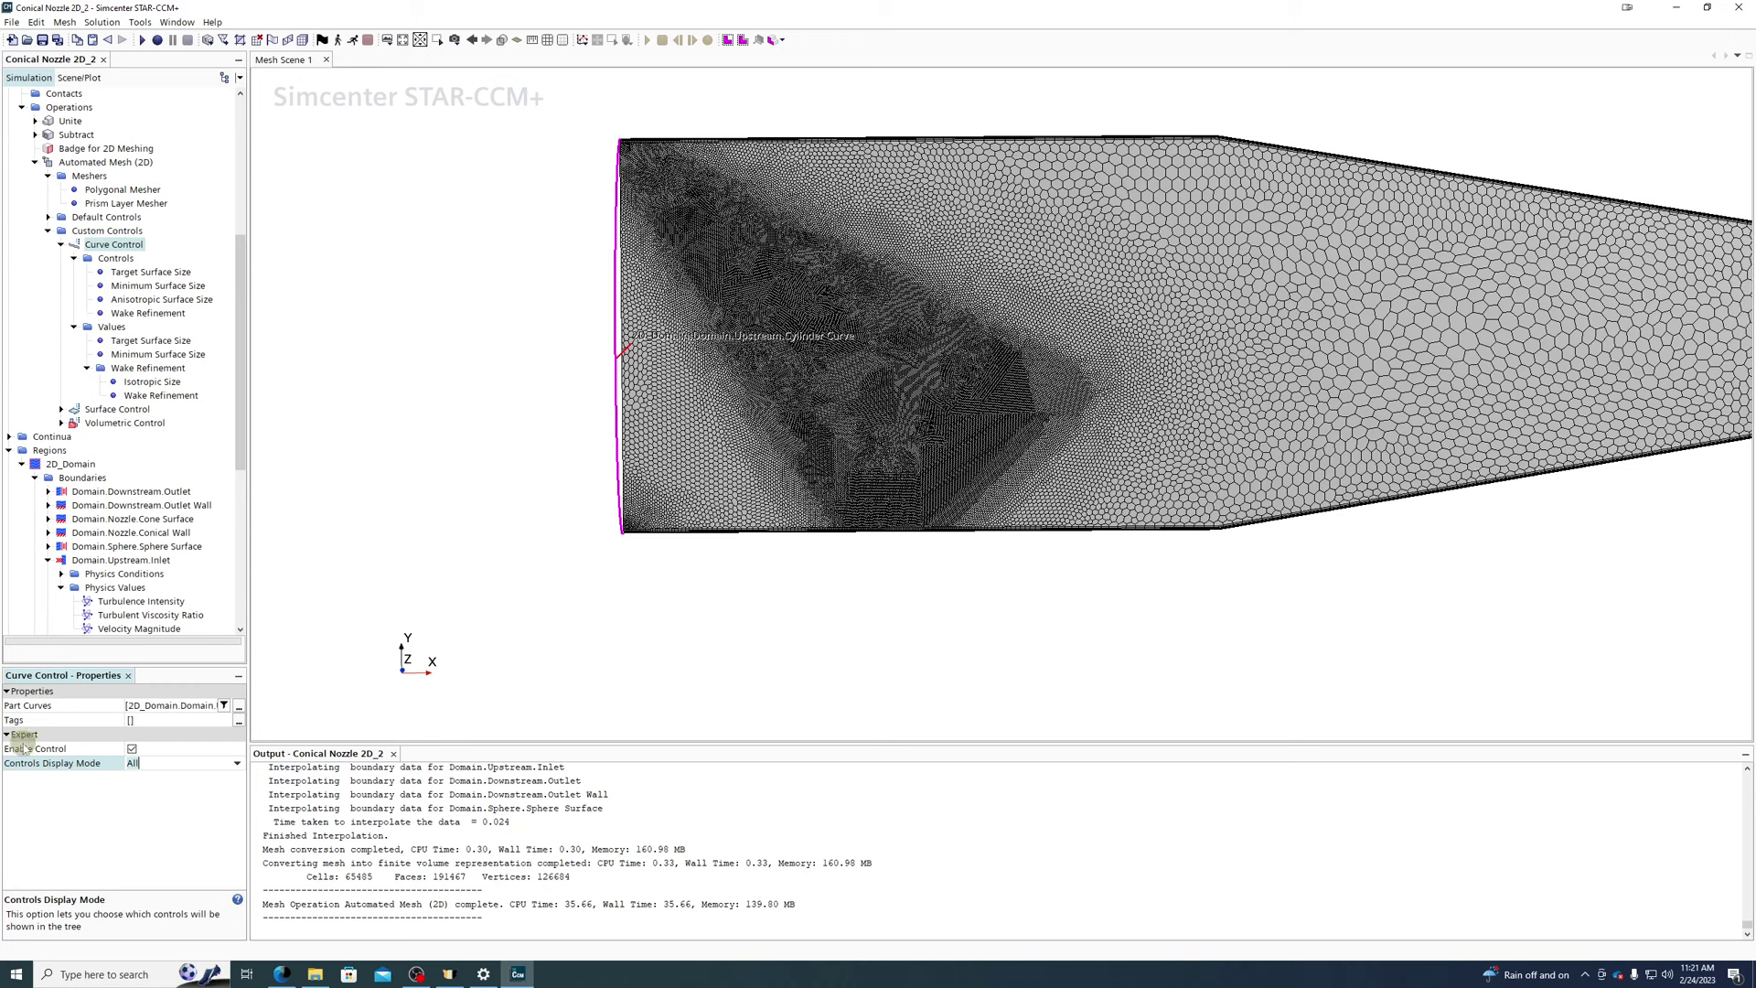
{"action": "left_click", "coordinate": [147, 709]}
{"action": "left_click", "coordinate": [52, 859]}
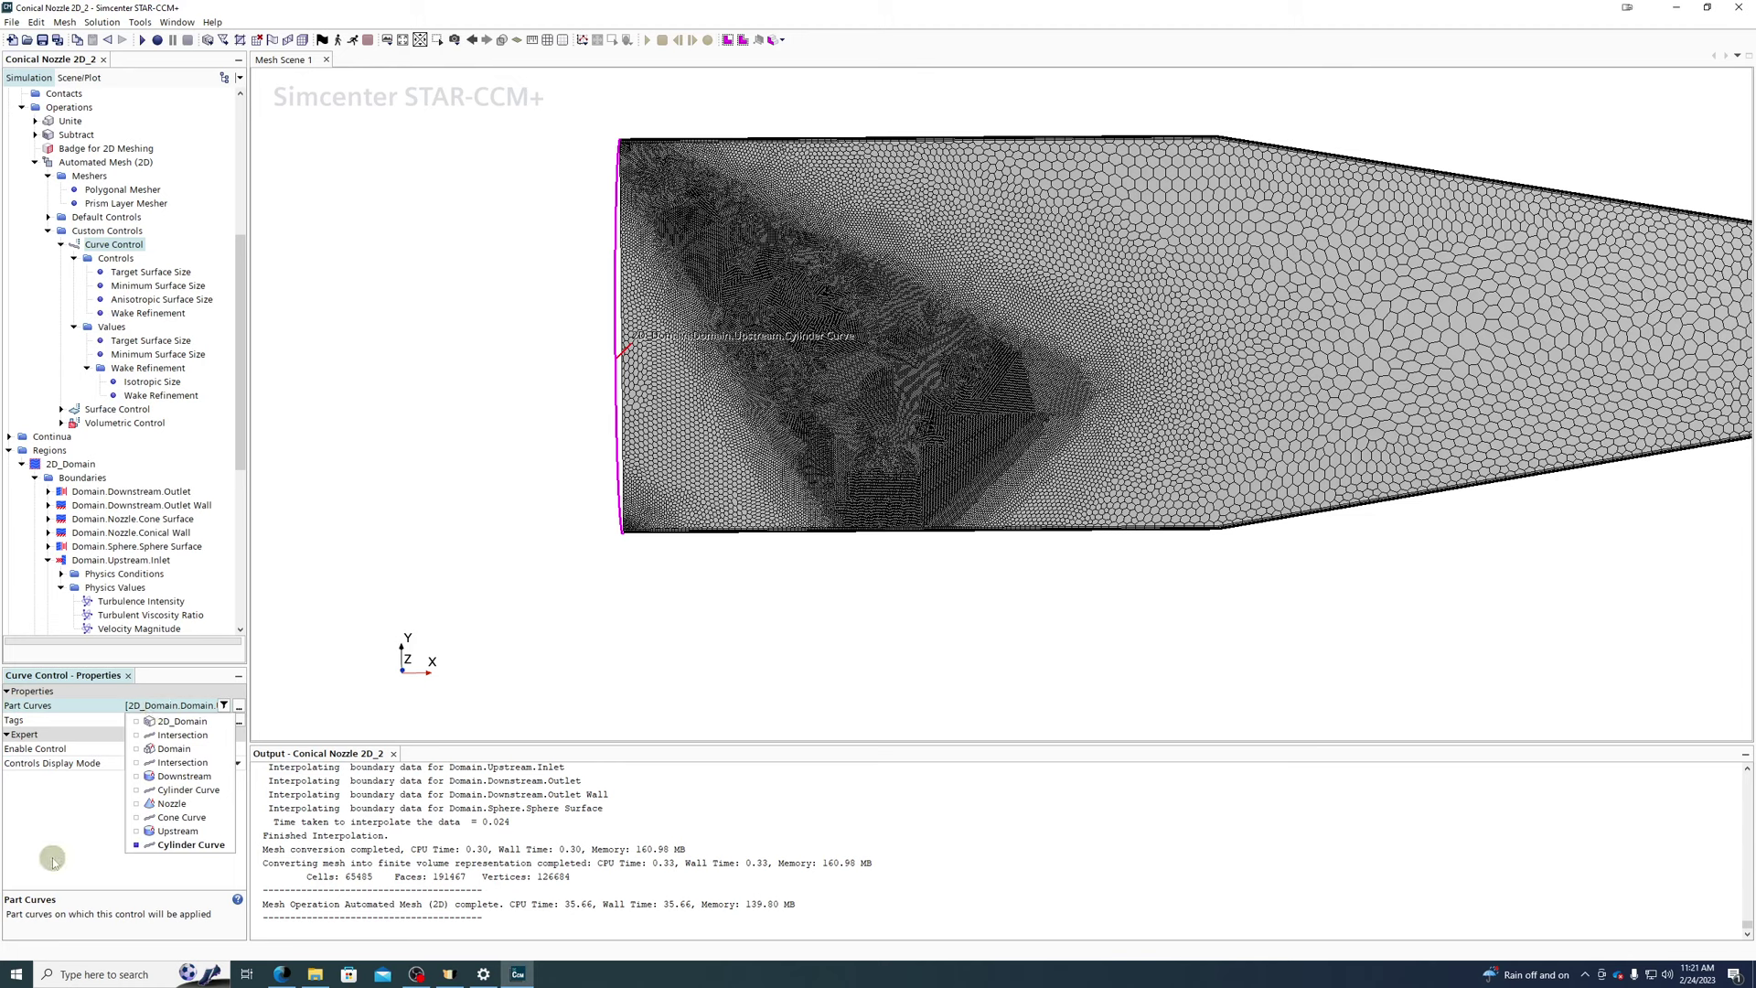
- Disable the curve control and execute the Automated Mesh (2D) operation without it
{"action": "left_click", "coordinate": [133, 746]}
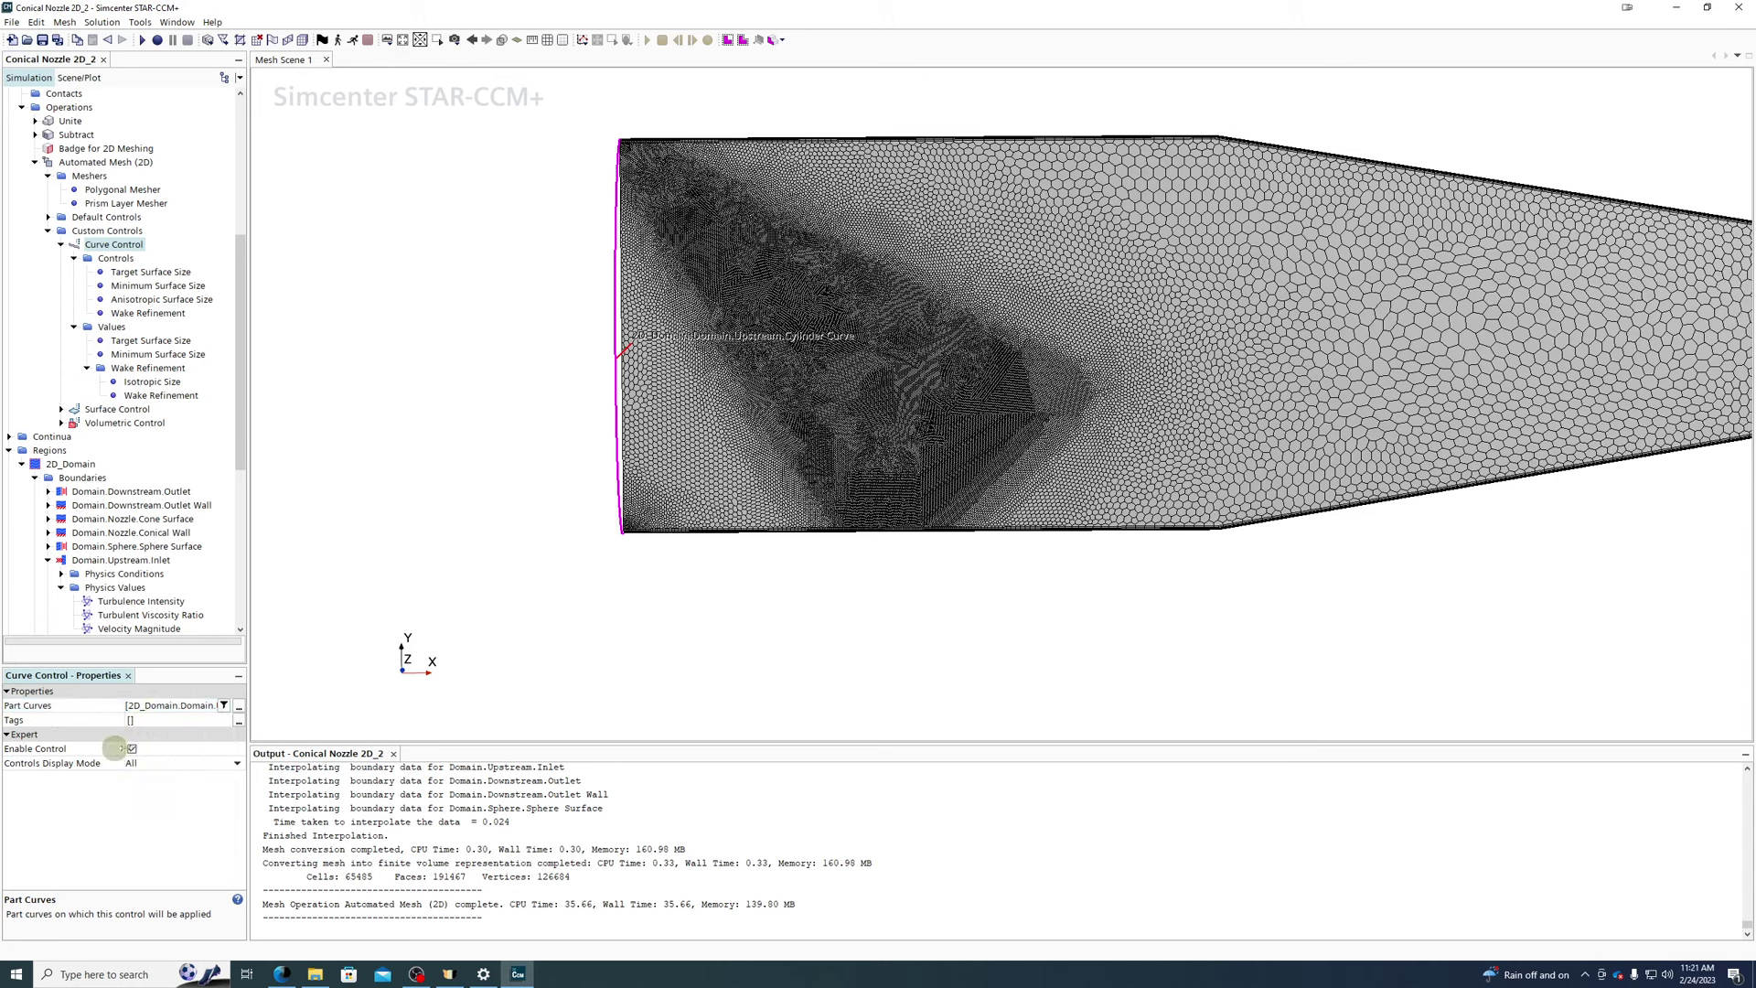
{"action": "left_click", "coordinate": [132, 748]}
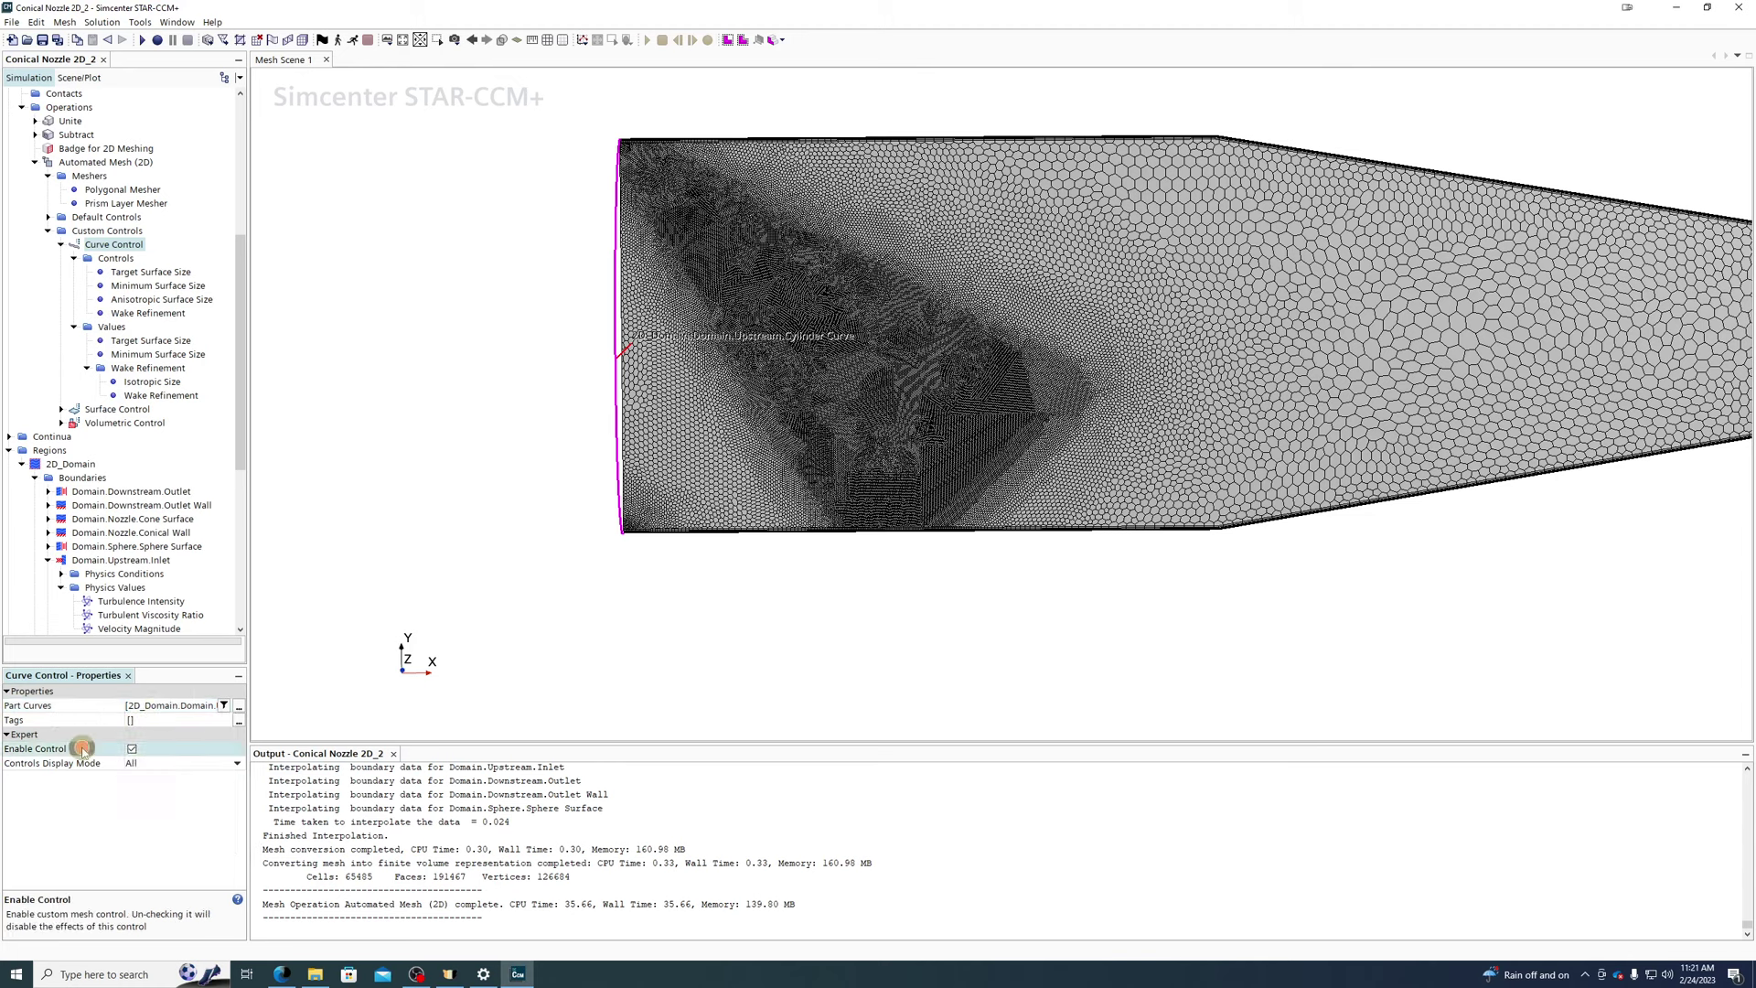
{"action": "left_click", "coordinate": [133, 749]}
{"action": "left_click", "coordinate": [82, 162]}
{"action": "right_click", "coordinate": [82, 163]}
{"action": "left_click", "coordinate": [137, 200]}
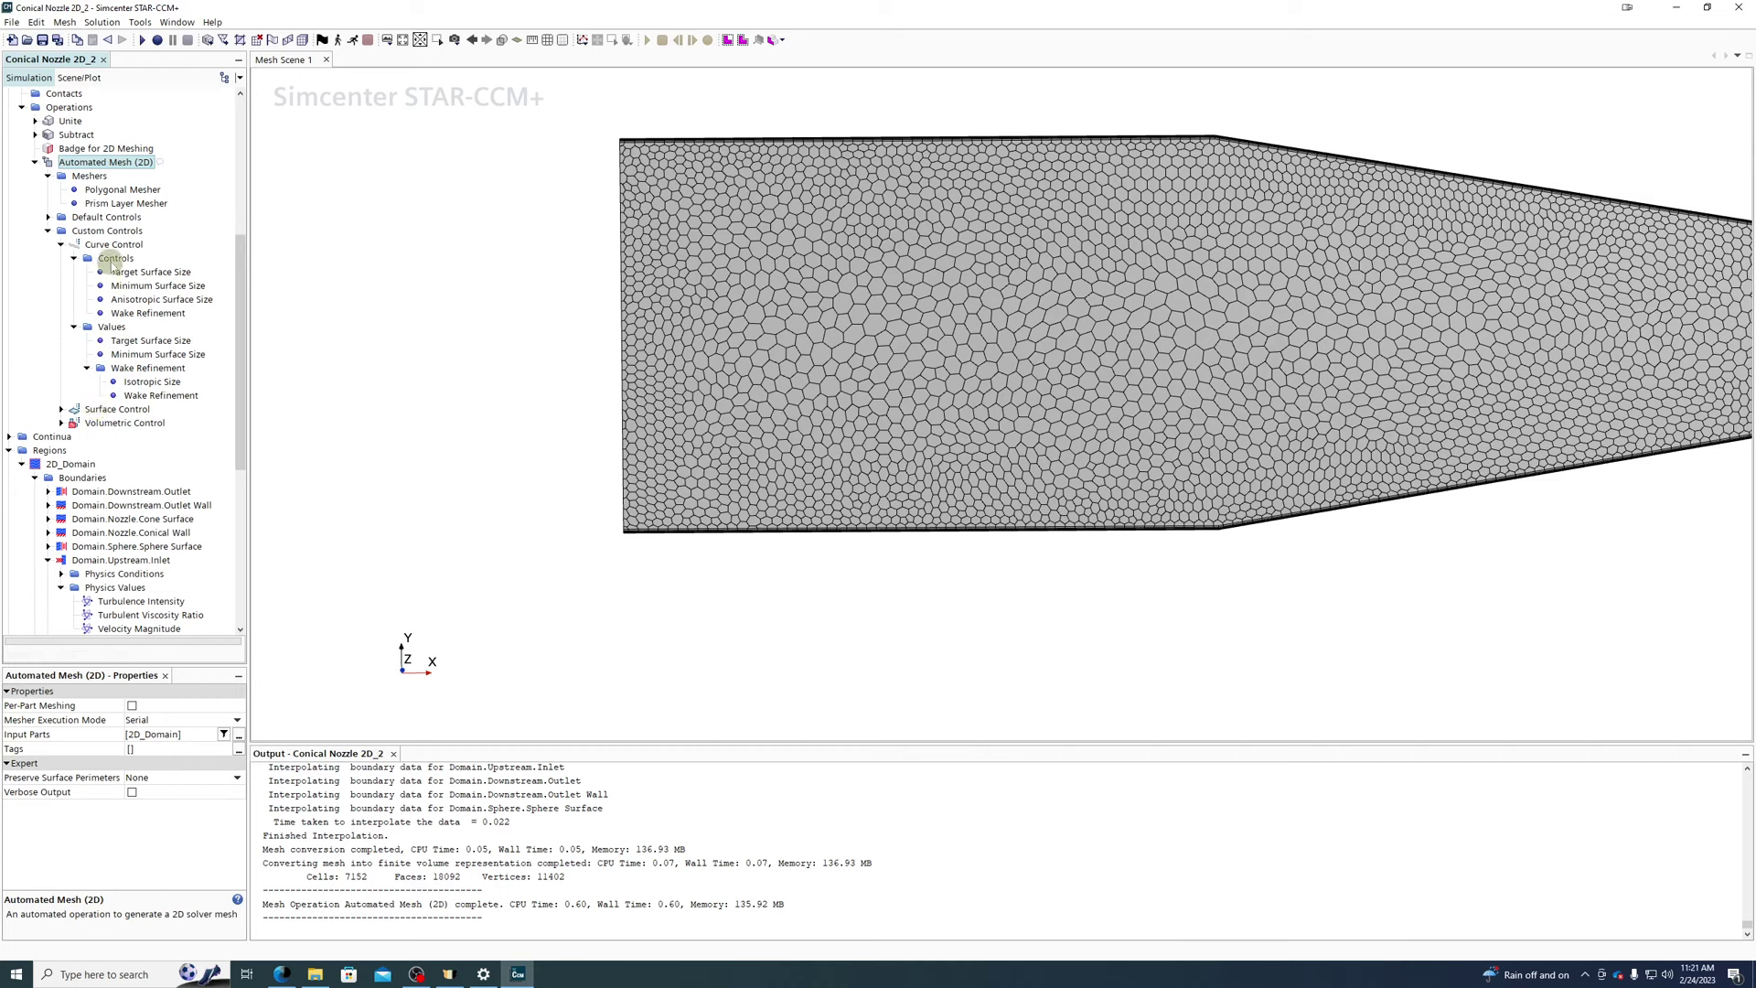
- Set the surface control's target surface size and minimum surface size to Custom and expand its values
{"action": "left_click", "coordinate": [107, 410]}
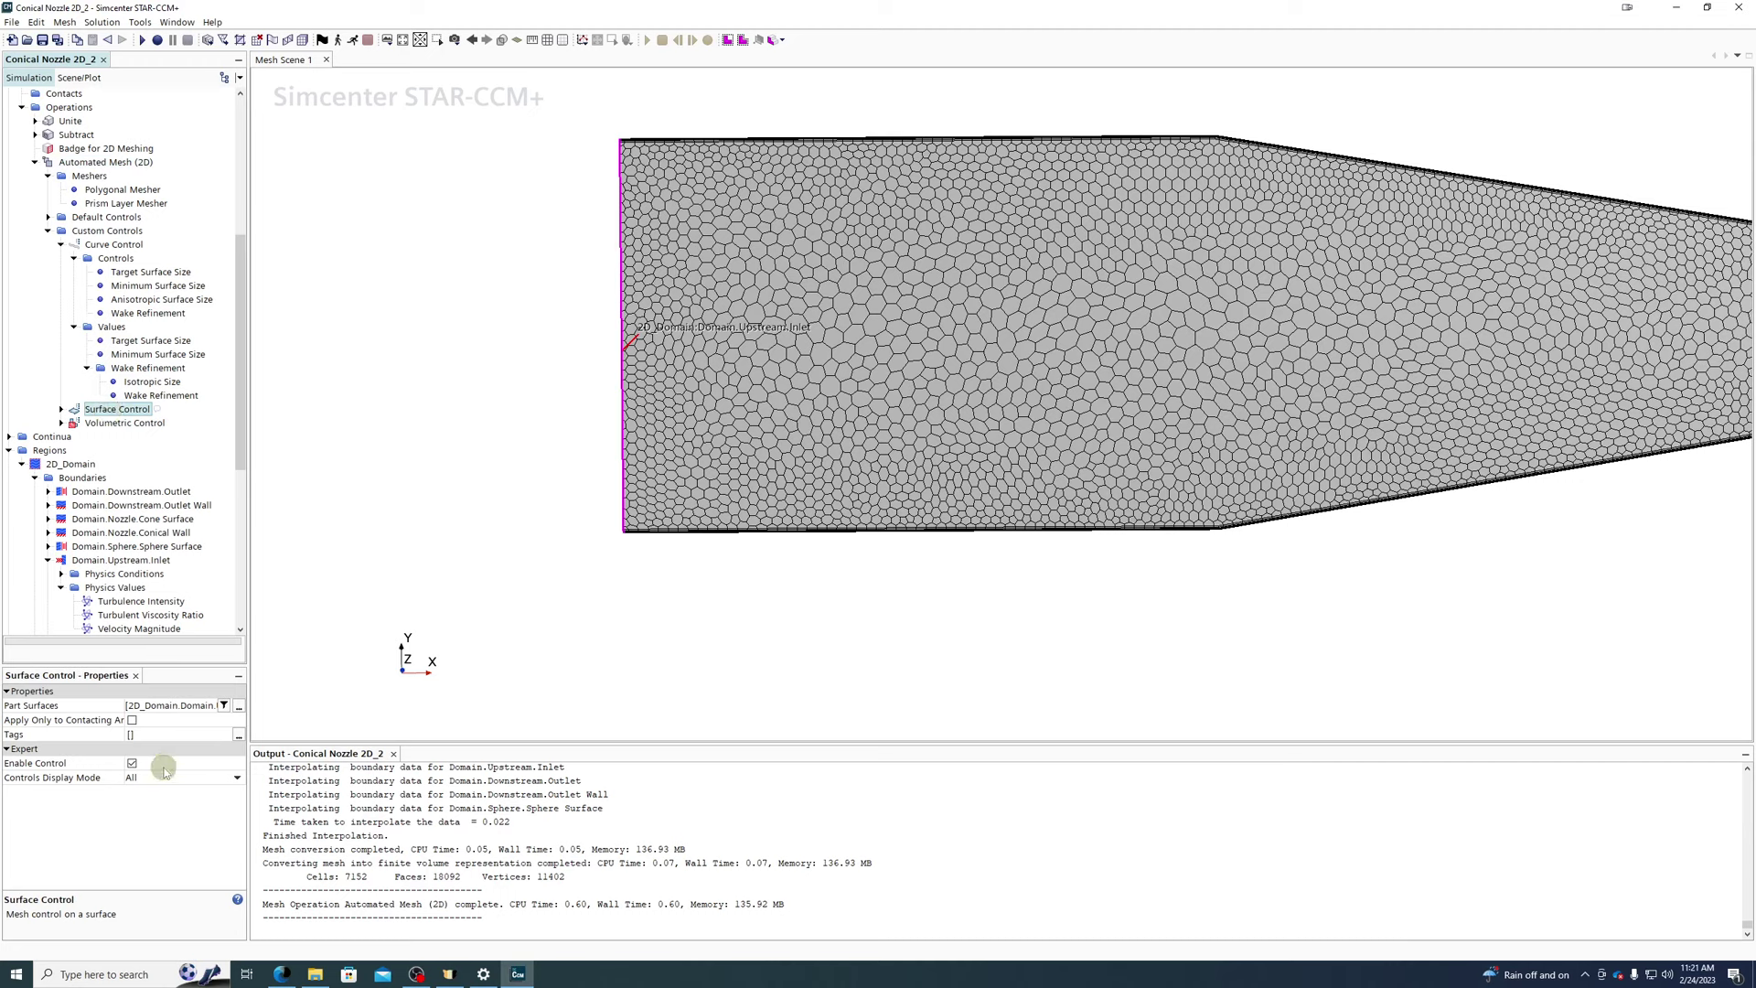
{"action": "left_click", "coordinate": [61, 409]}
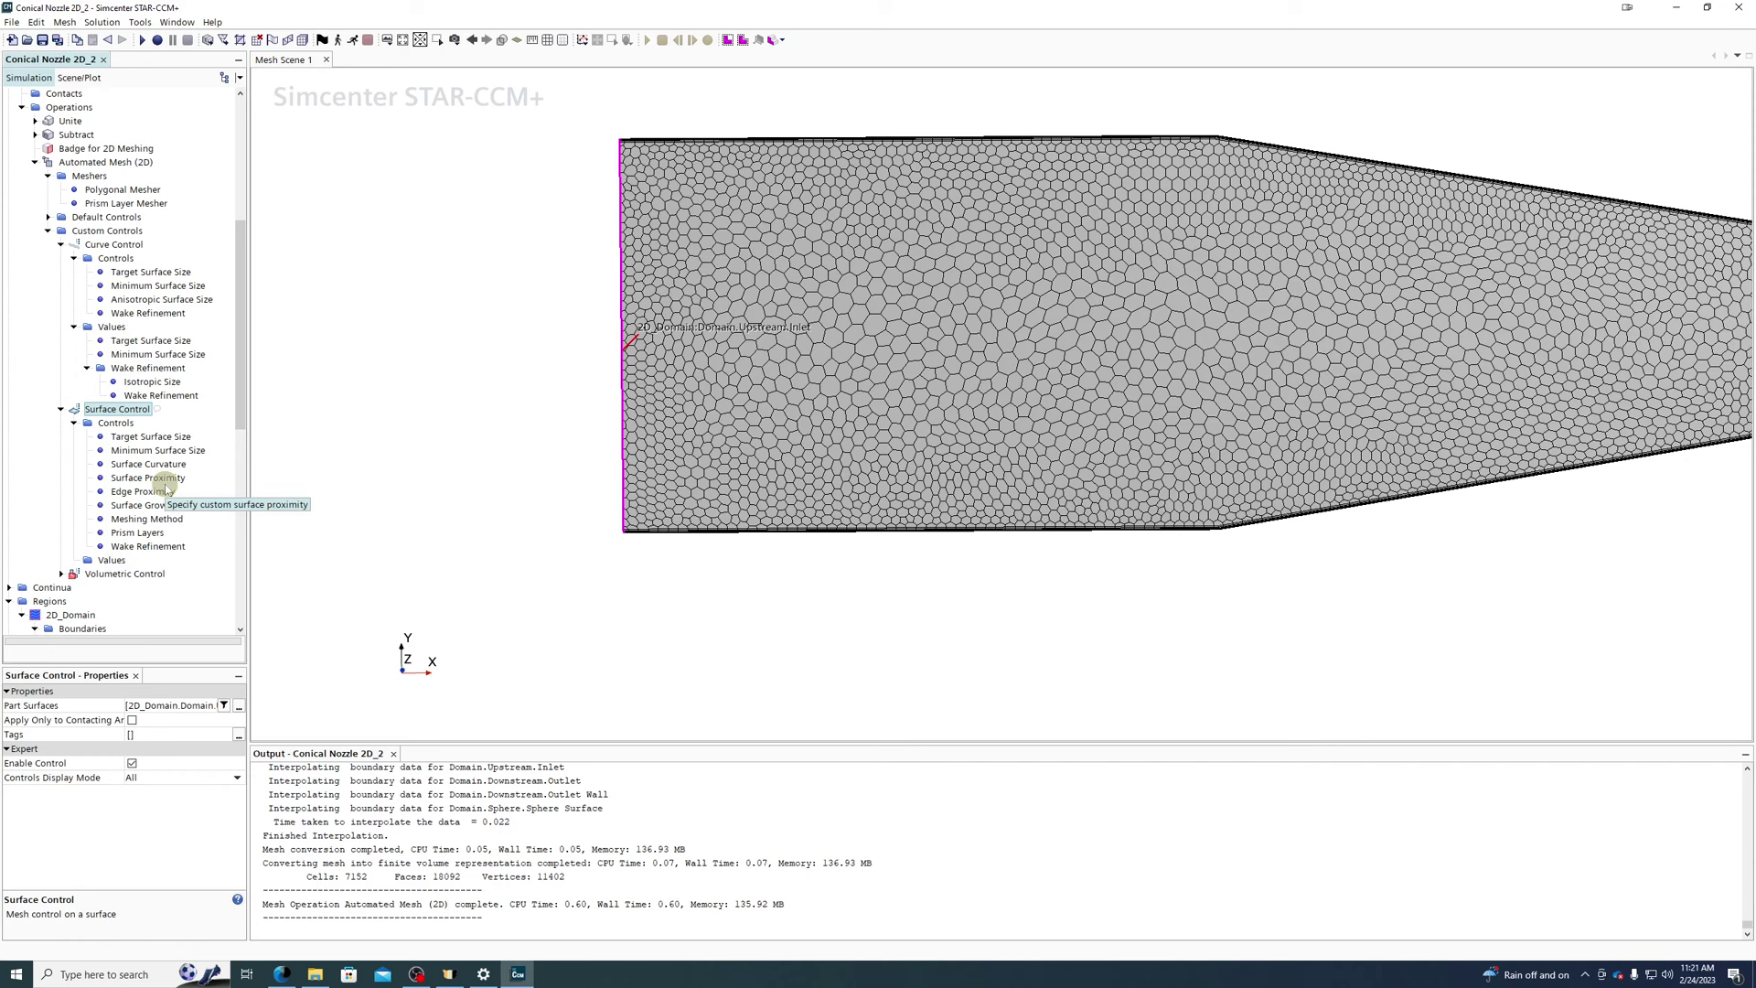
{"action": "left_click", "coordinate": [166, 437]}
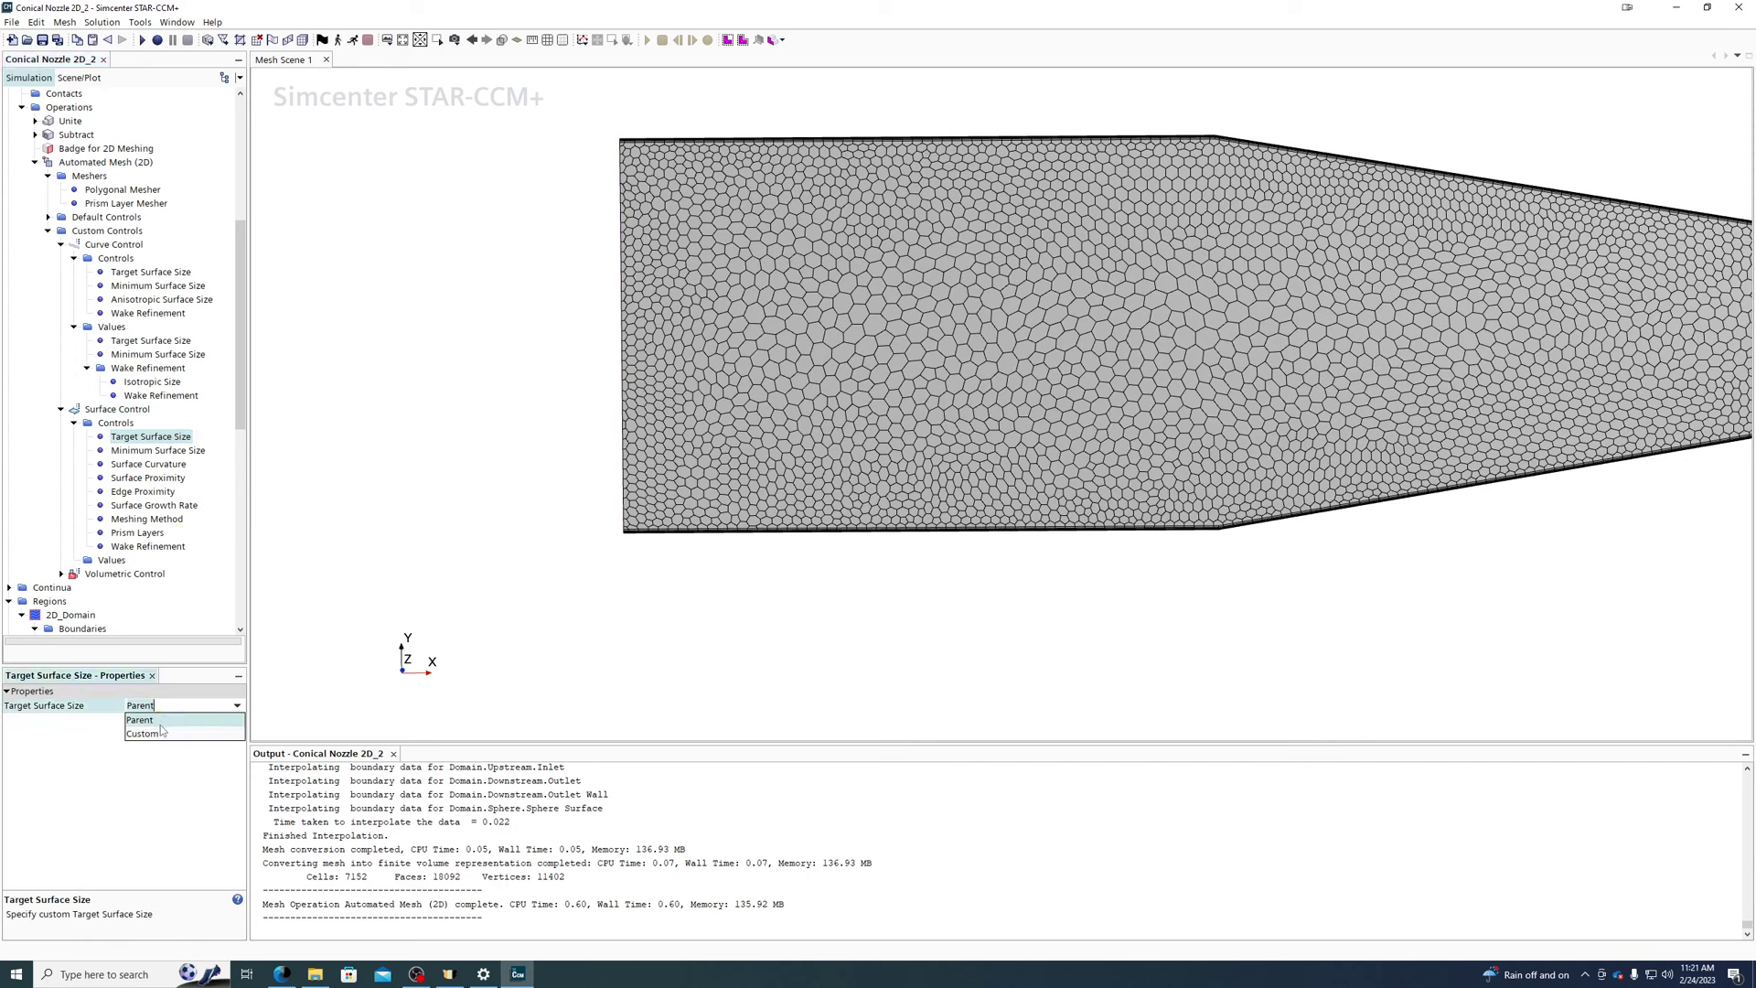
{"action": "left_click", "coordinate": [163, 450]}
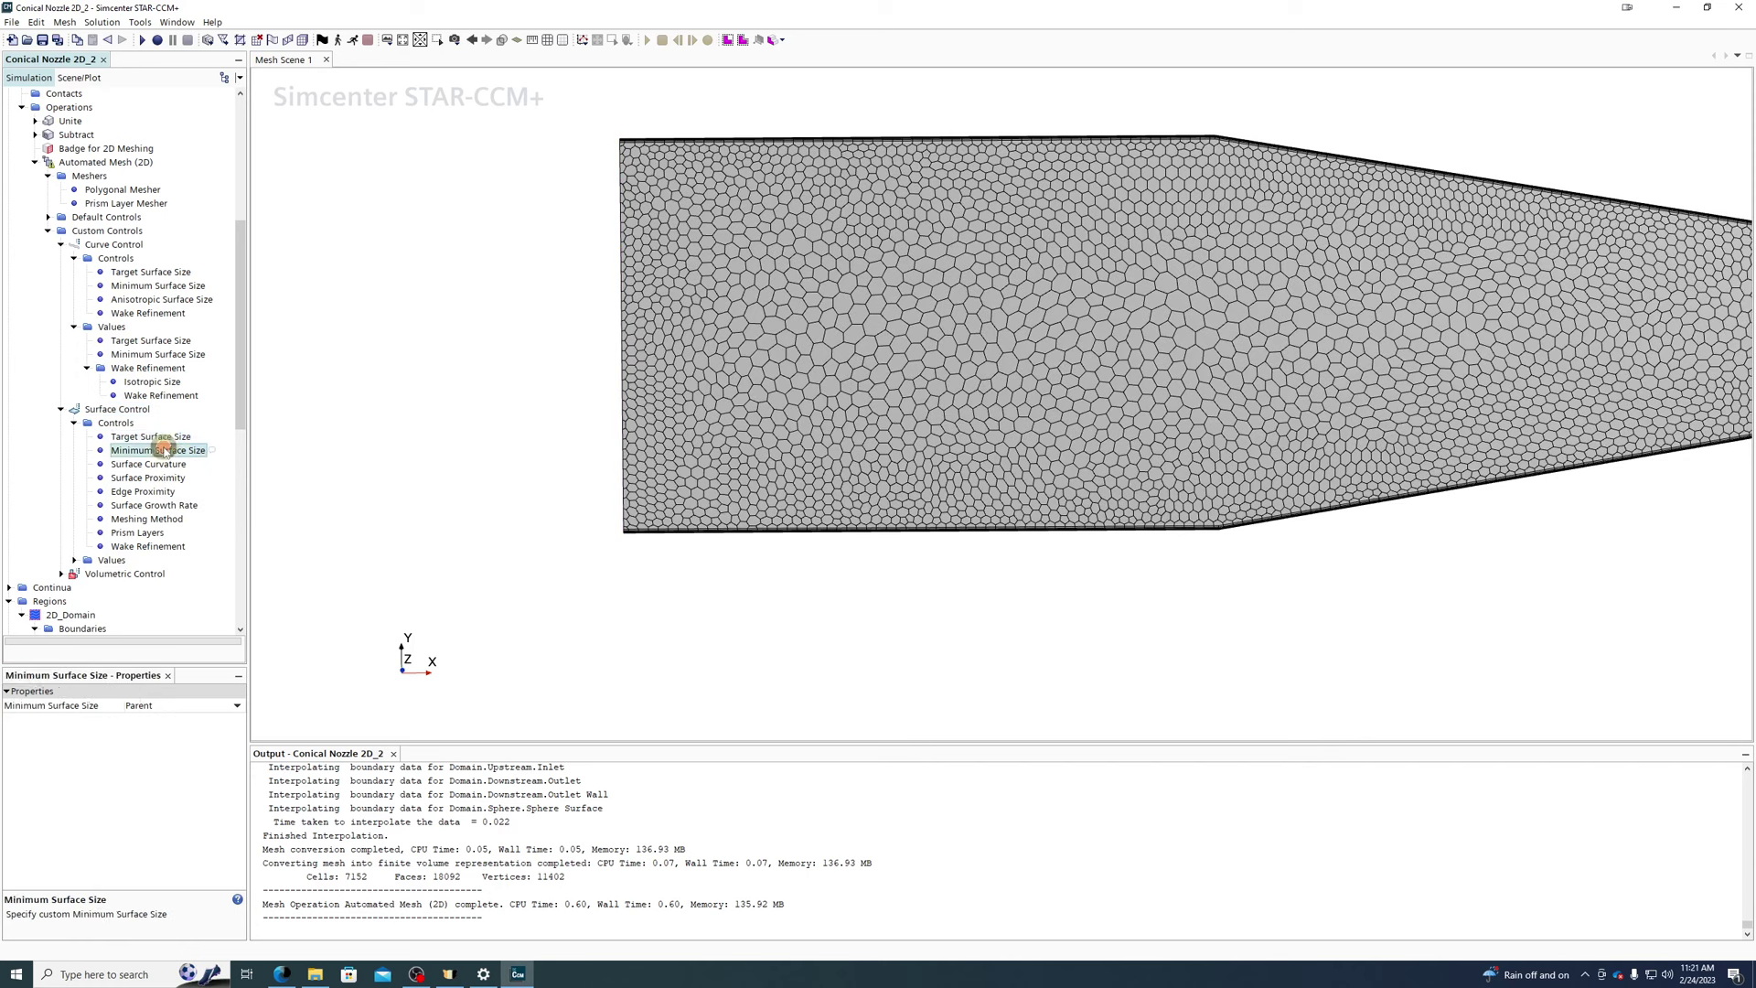
{"action": "left_click", "coordinate": [161, 706]}
{"action": "left_click", "coordinate": [151, 734]}
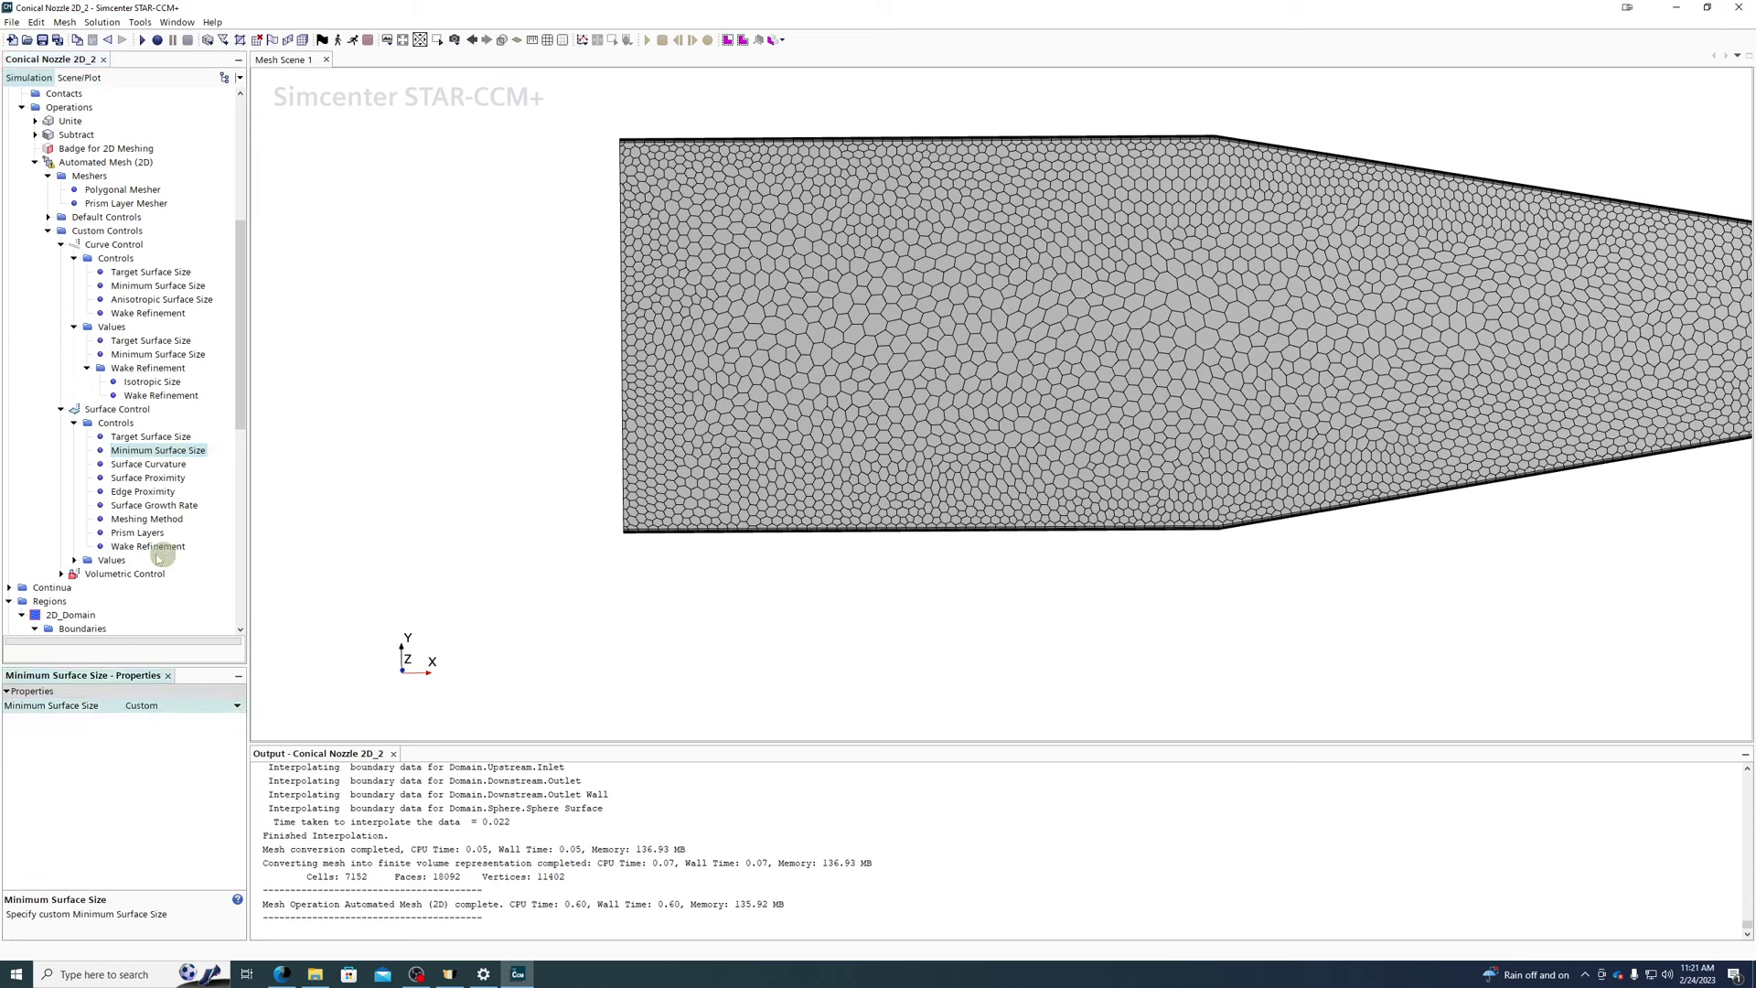
{"action": "left_click", "coordinate": [74, 560]}
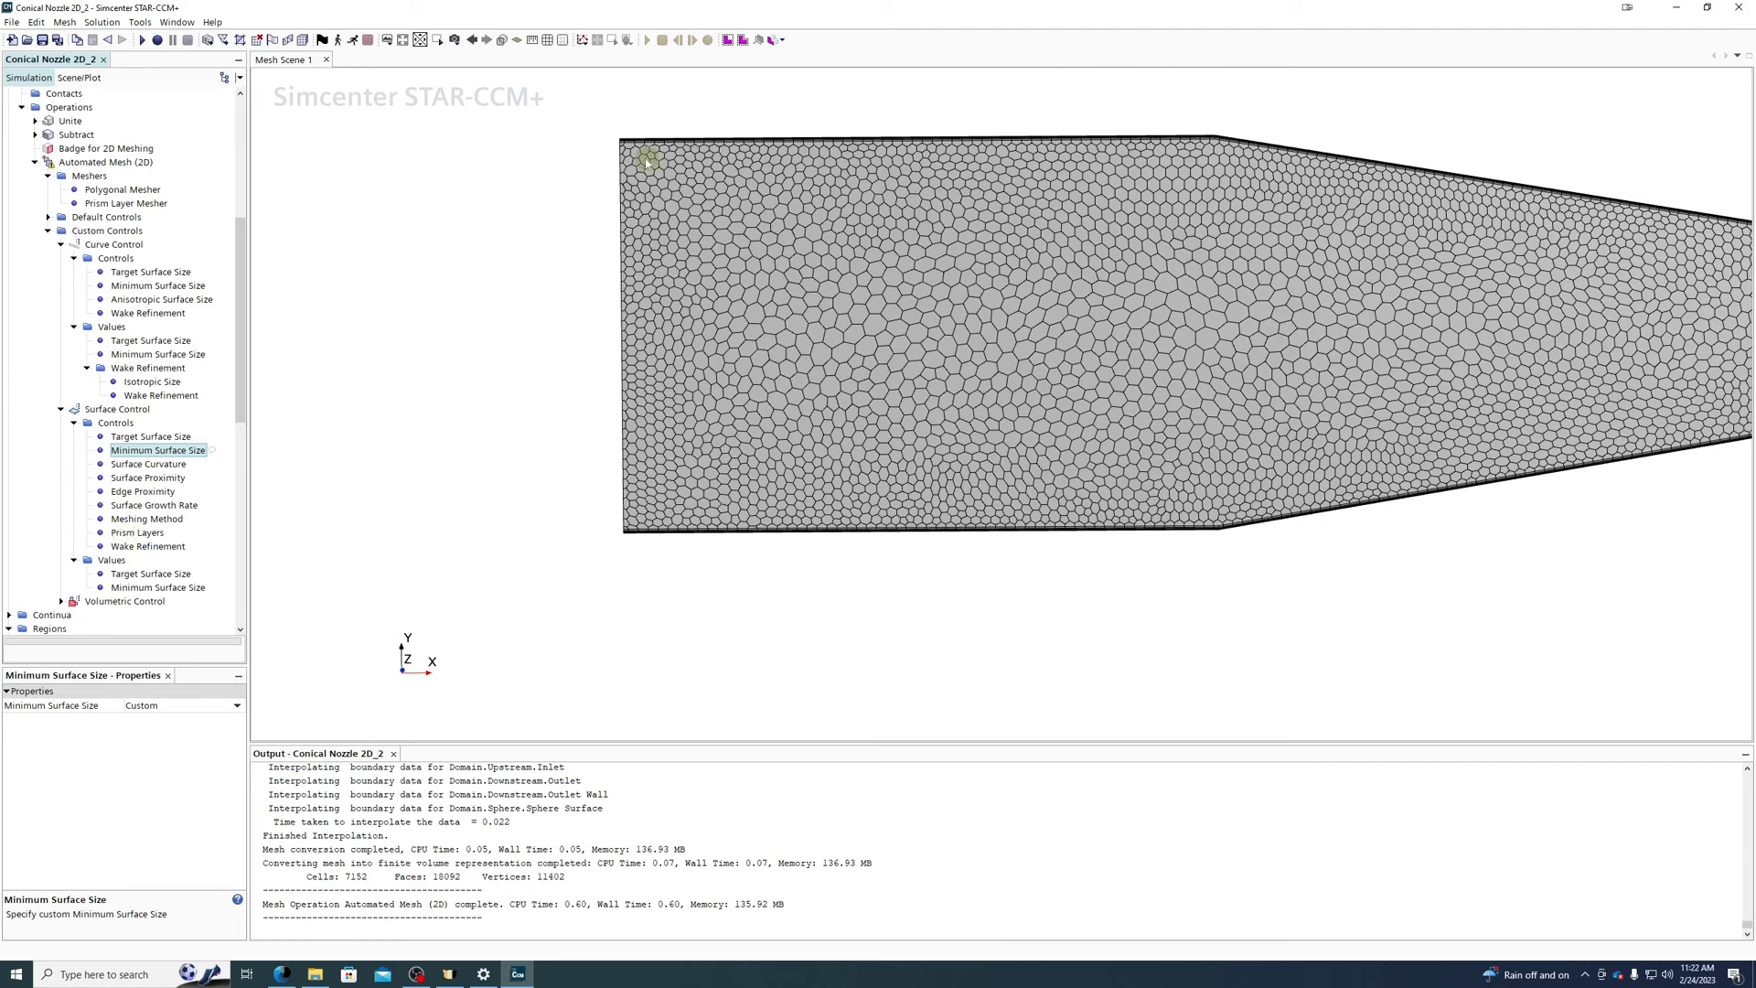
- Set the surface control's surface proximity and surface growth rate to Custom
{"action": "left_click", "coordinate": [147, 478]}
{"action": "left_click", "coordinate": [183, 705]}
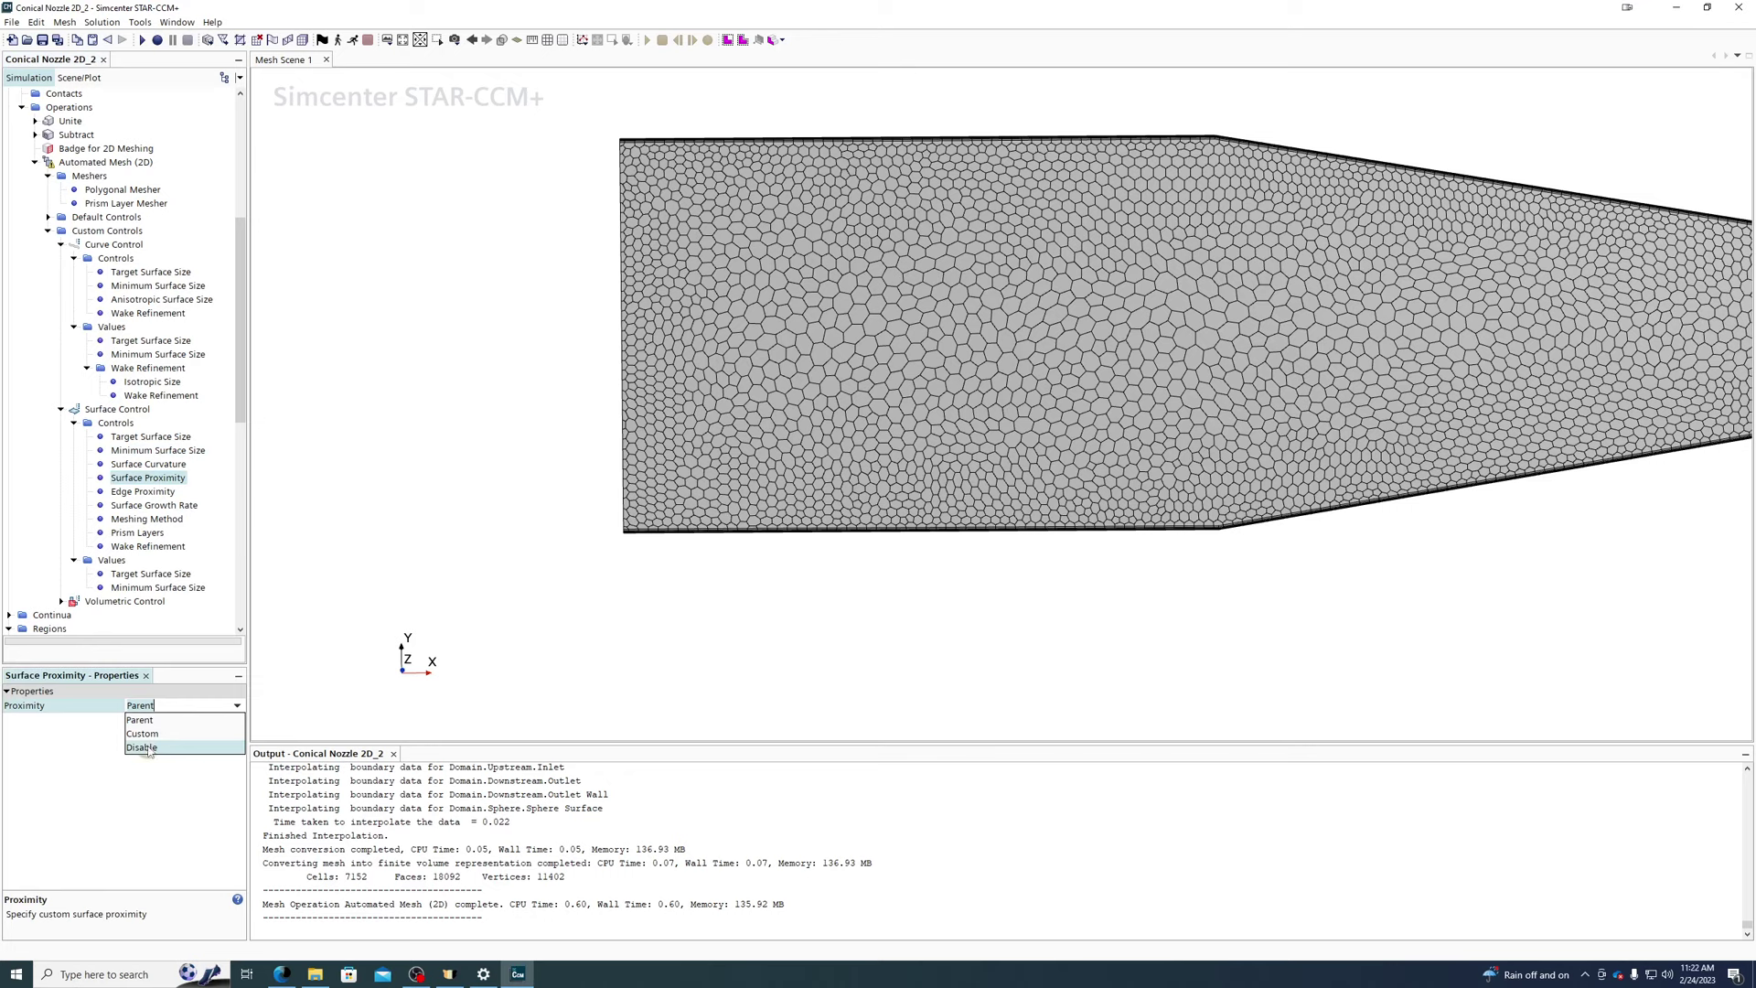
{"action": "left_click", "coordinate": [146, 734]}
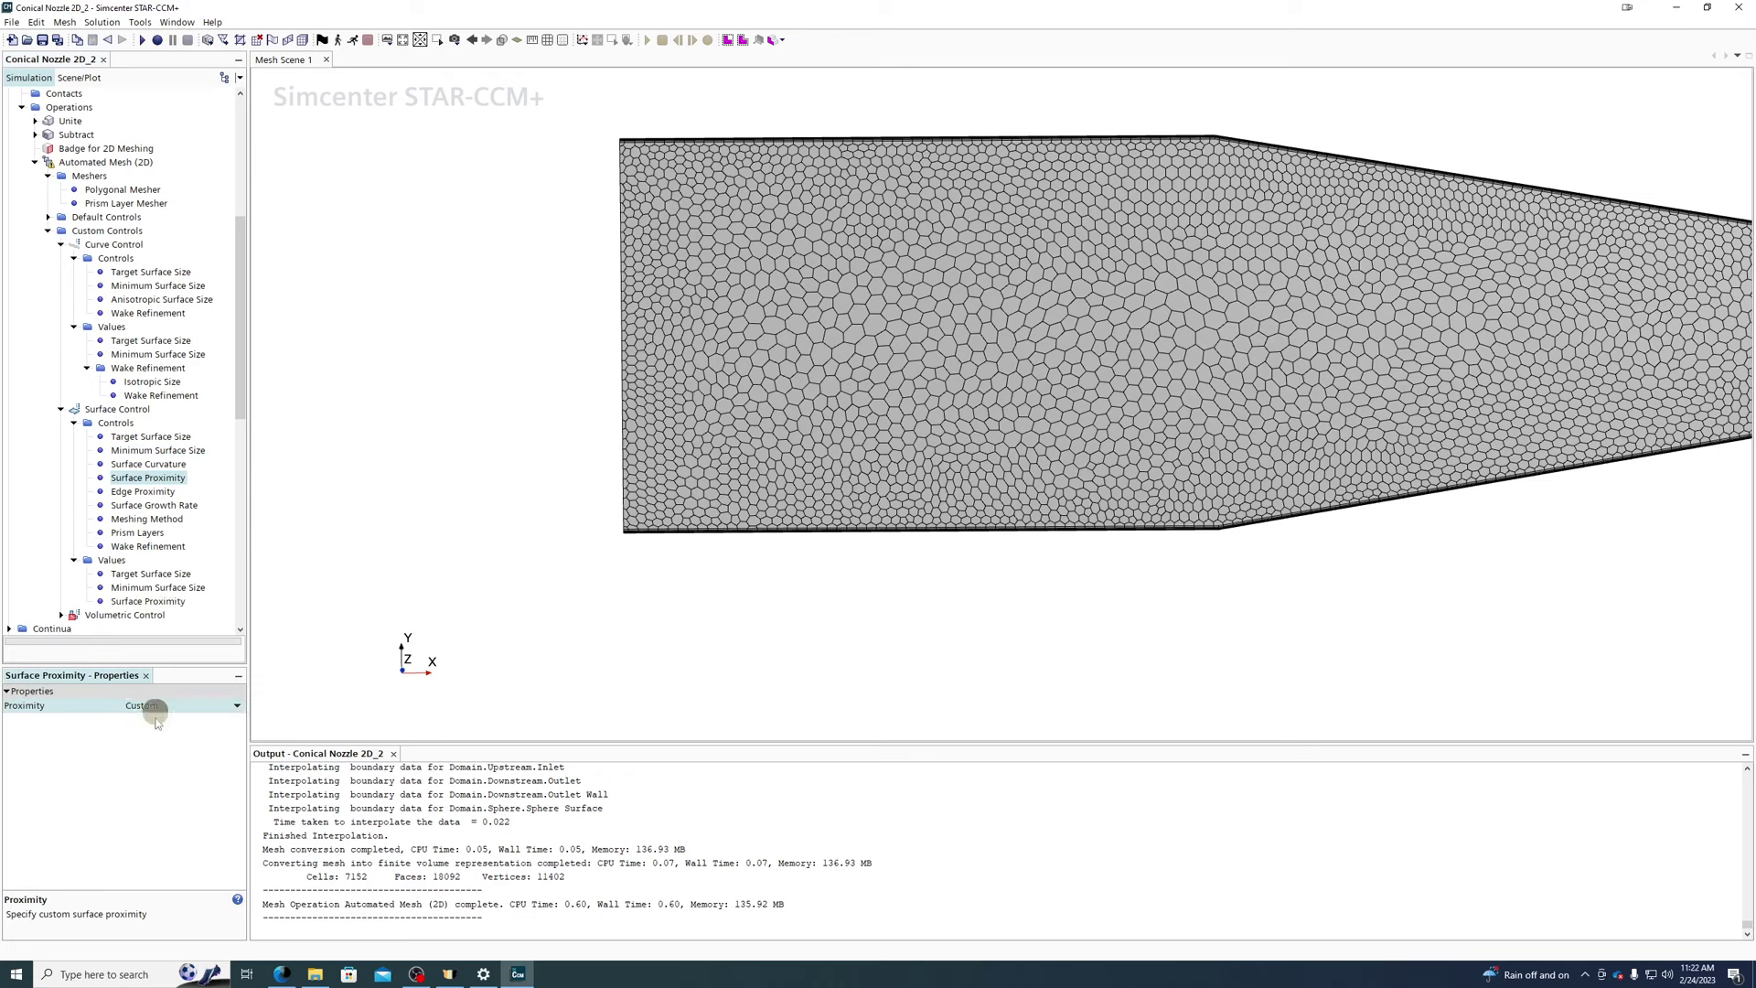
{"action": "left_click", "coordinate": [137, 491]}
{"action": "left_click", "coordinate": [140, 704]}
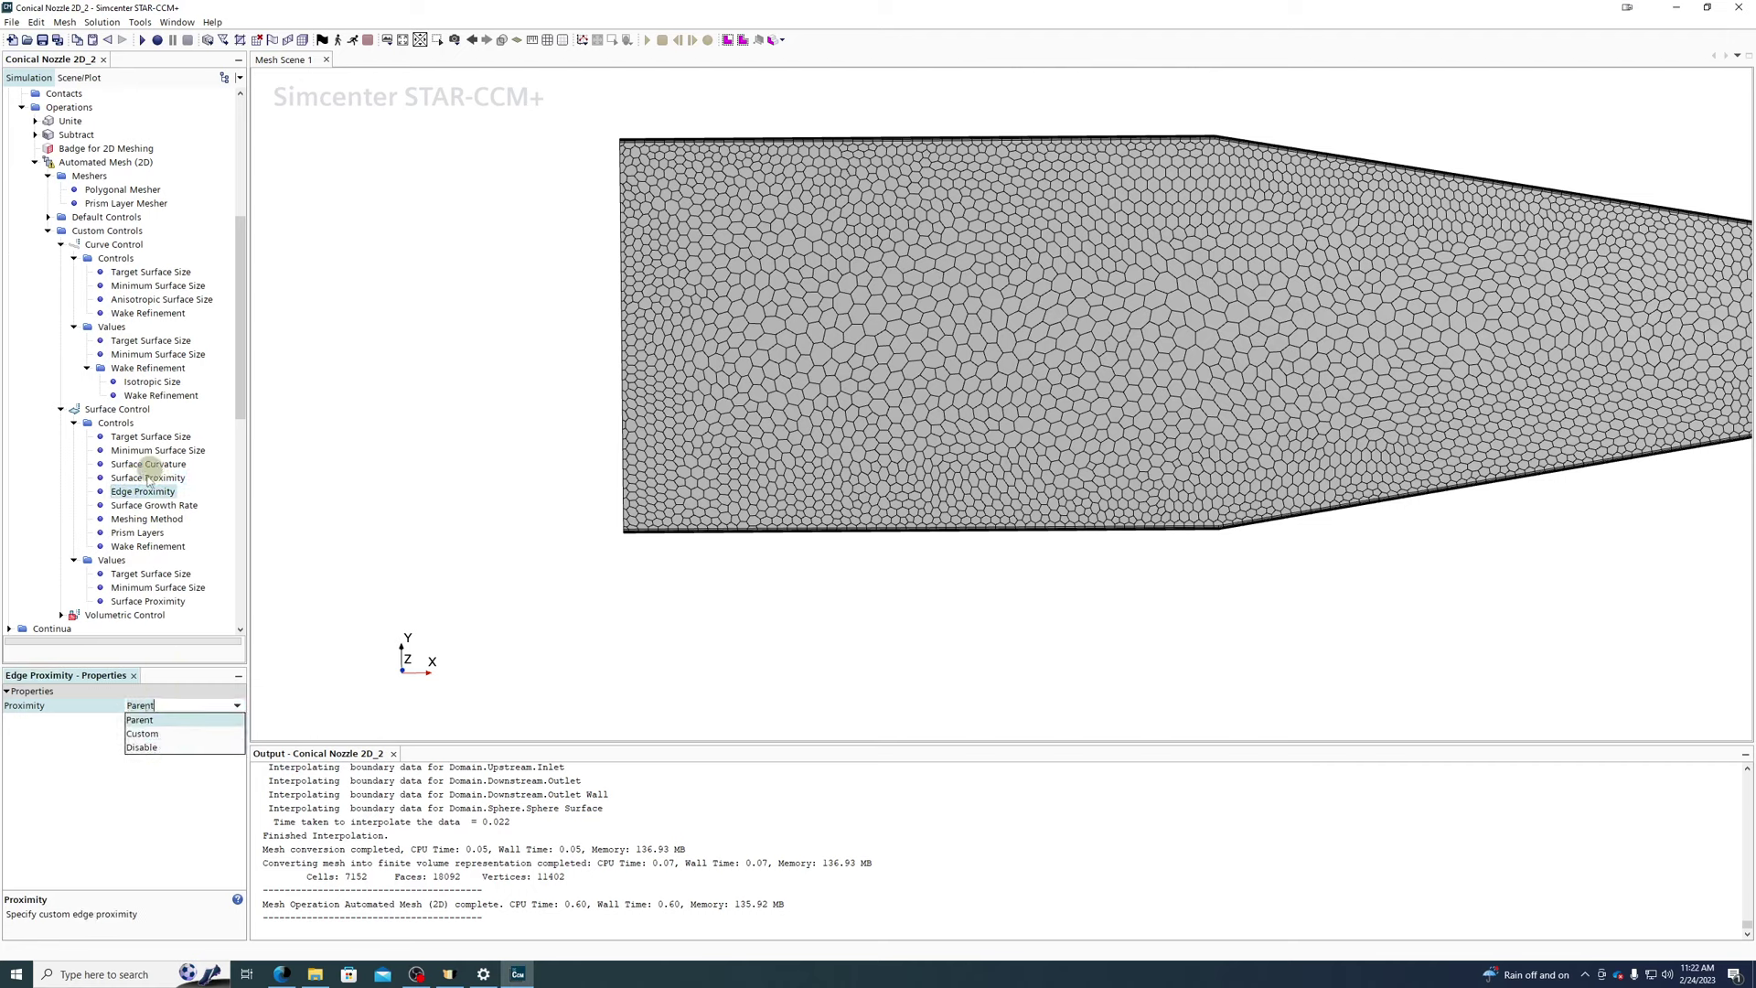
{"action": "left_click", "coordinate": [136, 504]}
{"action": "left_click", "coordinate": [135, 505]}
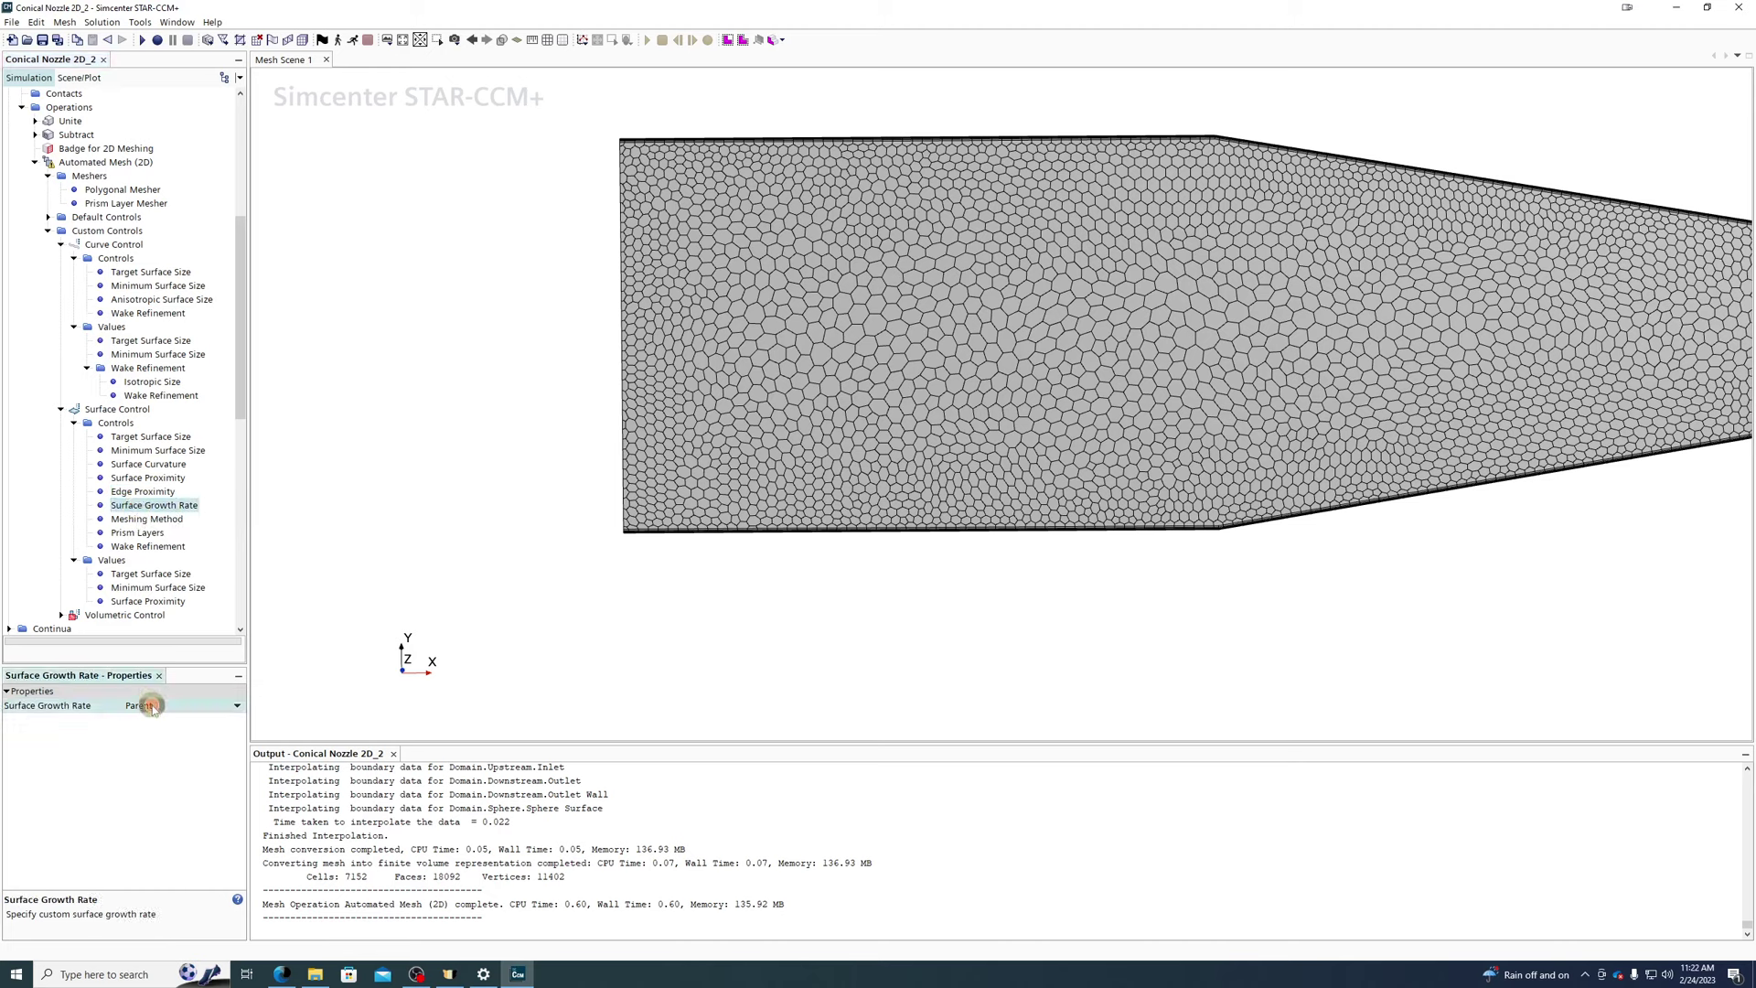
{"action": "left_click", "coordinate": [143, 705]}
{"action": "left_click", "coordinate": [146, 734]}
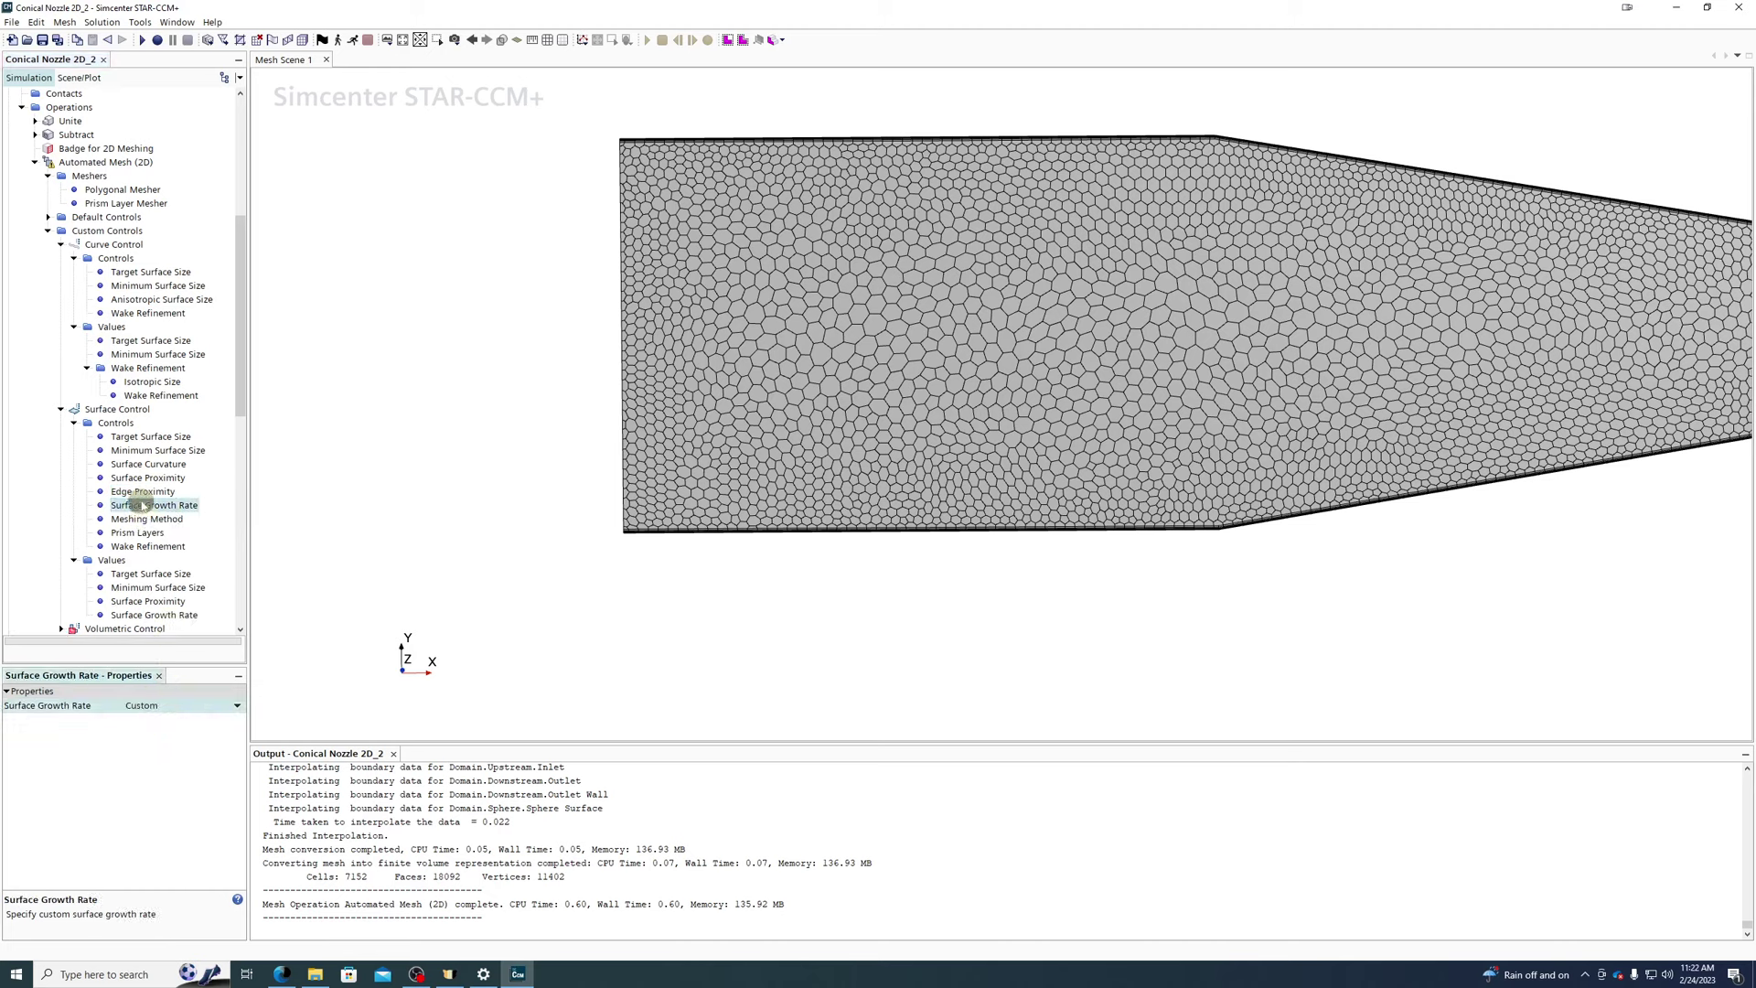
- Check which meshing method options the surface control offers
{"action": "left_click", "coordinate": [135, 519]}
{"action": "left_click", "coordinate": [145, 705]}
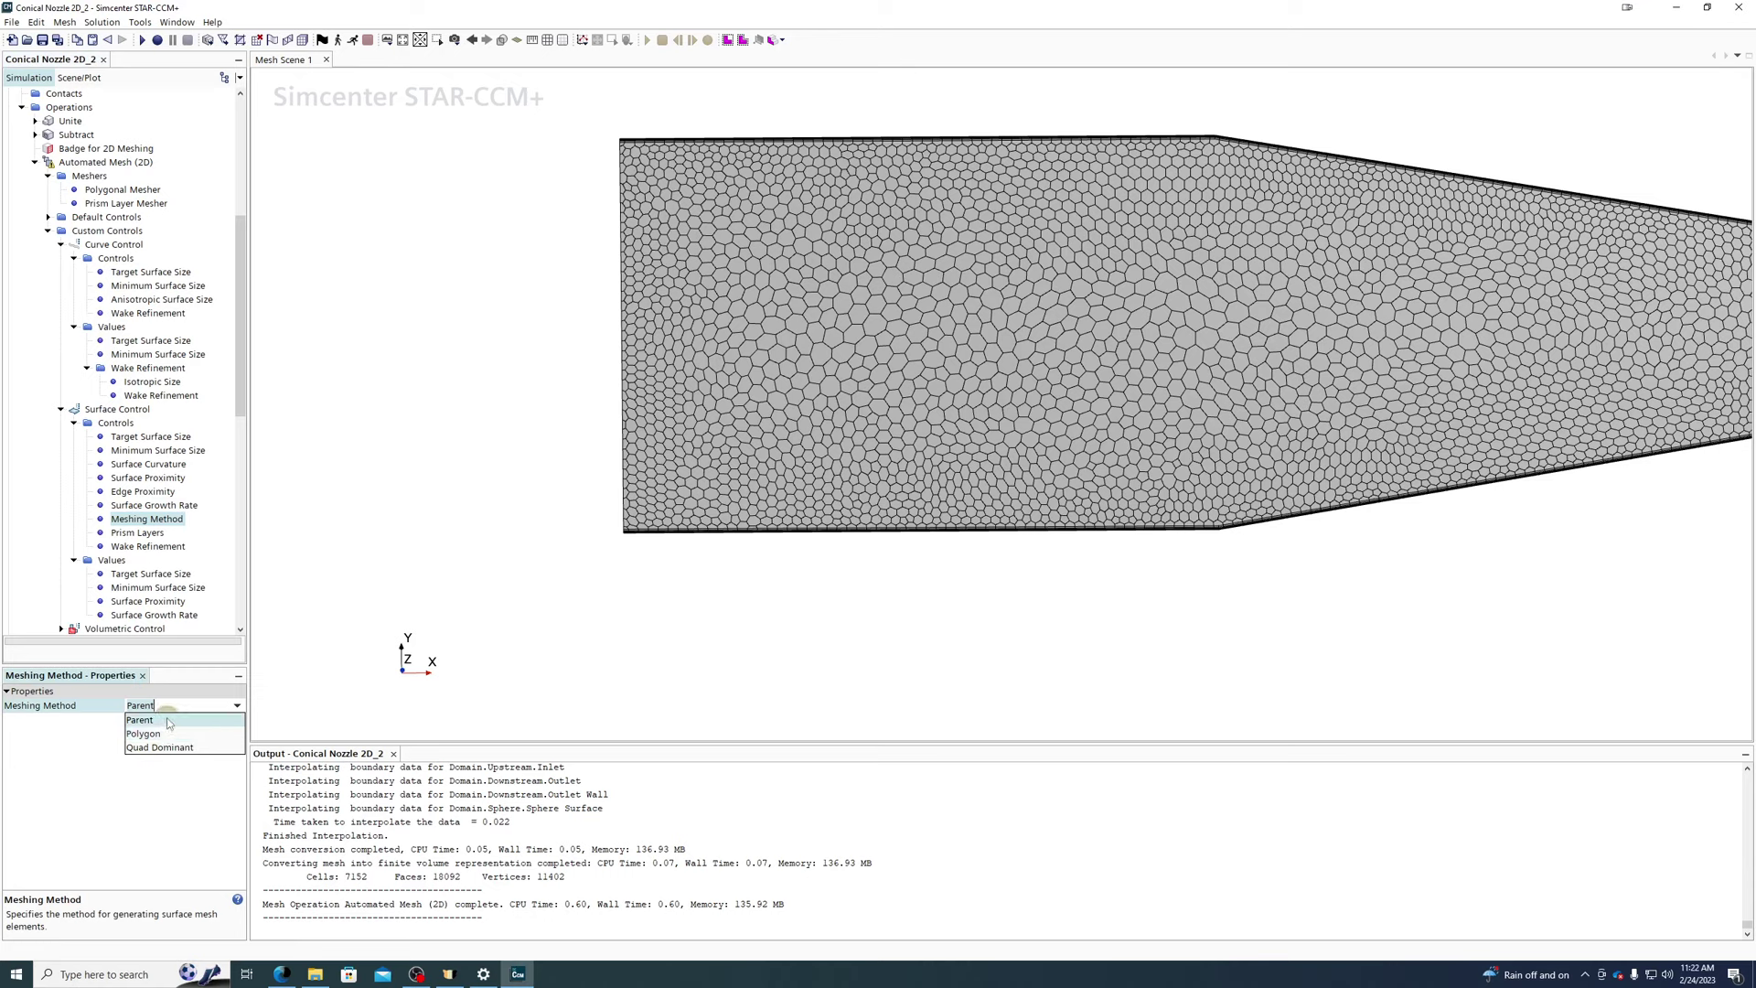
{"action": "left_click", "coordinate": [167, 721]}
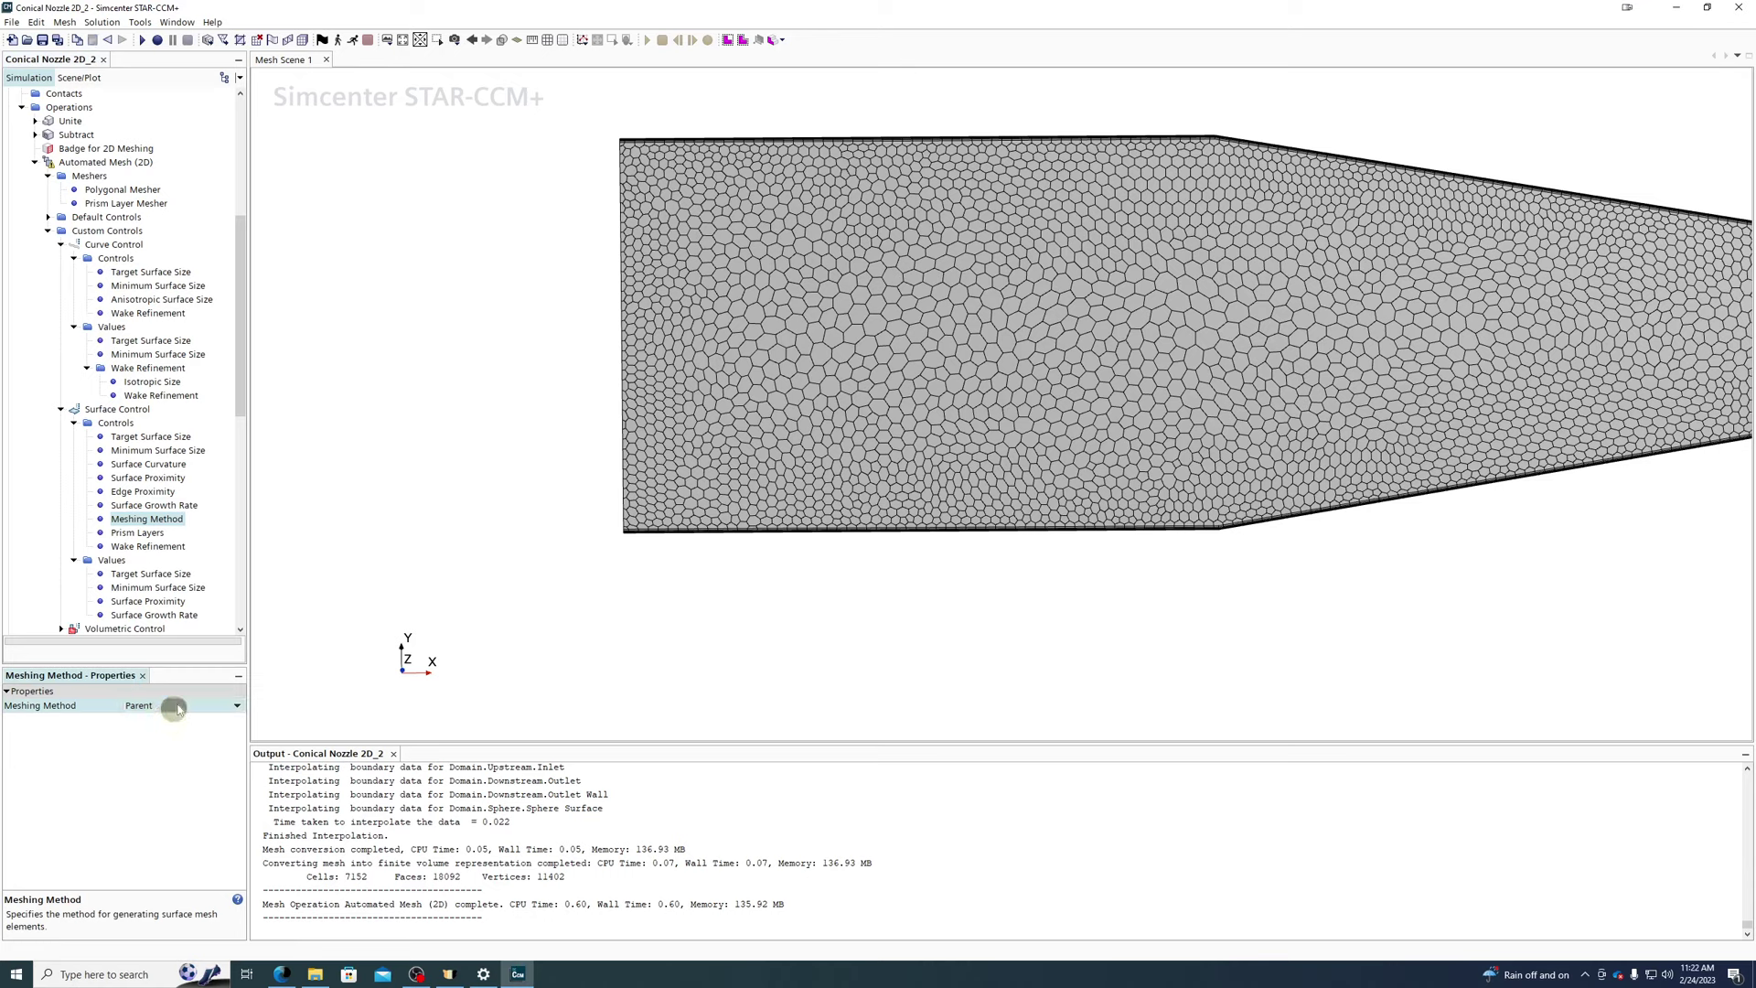
- Set the surface control's prism layers to Custom and enable customizing the number of layers, total thickness and distribution
{"action": "left_click", "coordinate": [139, 532]}
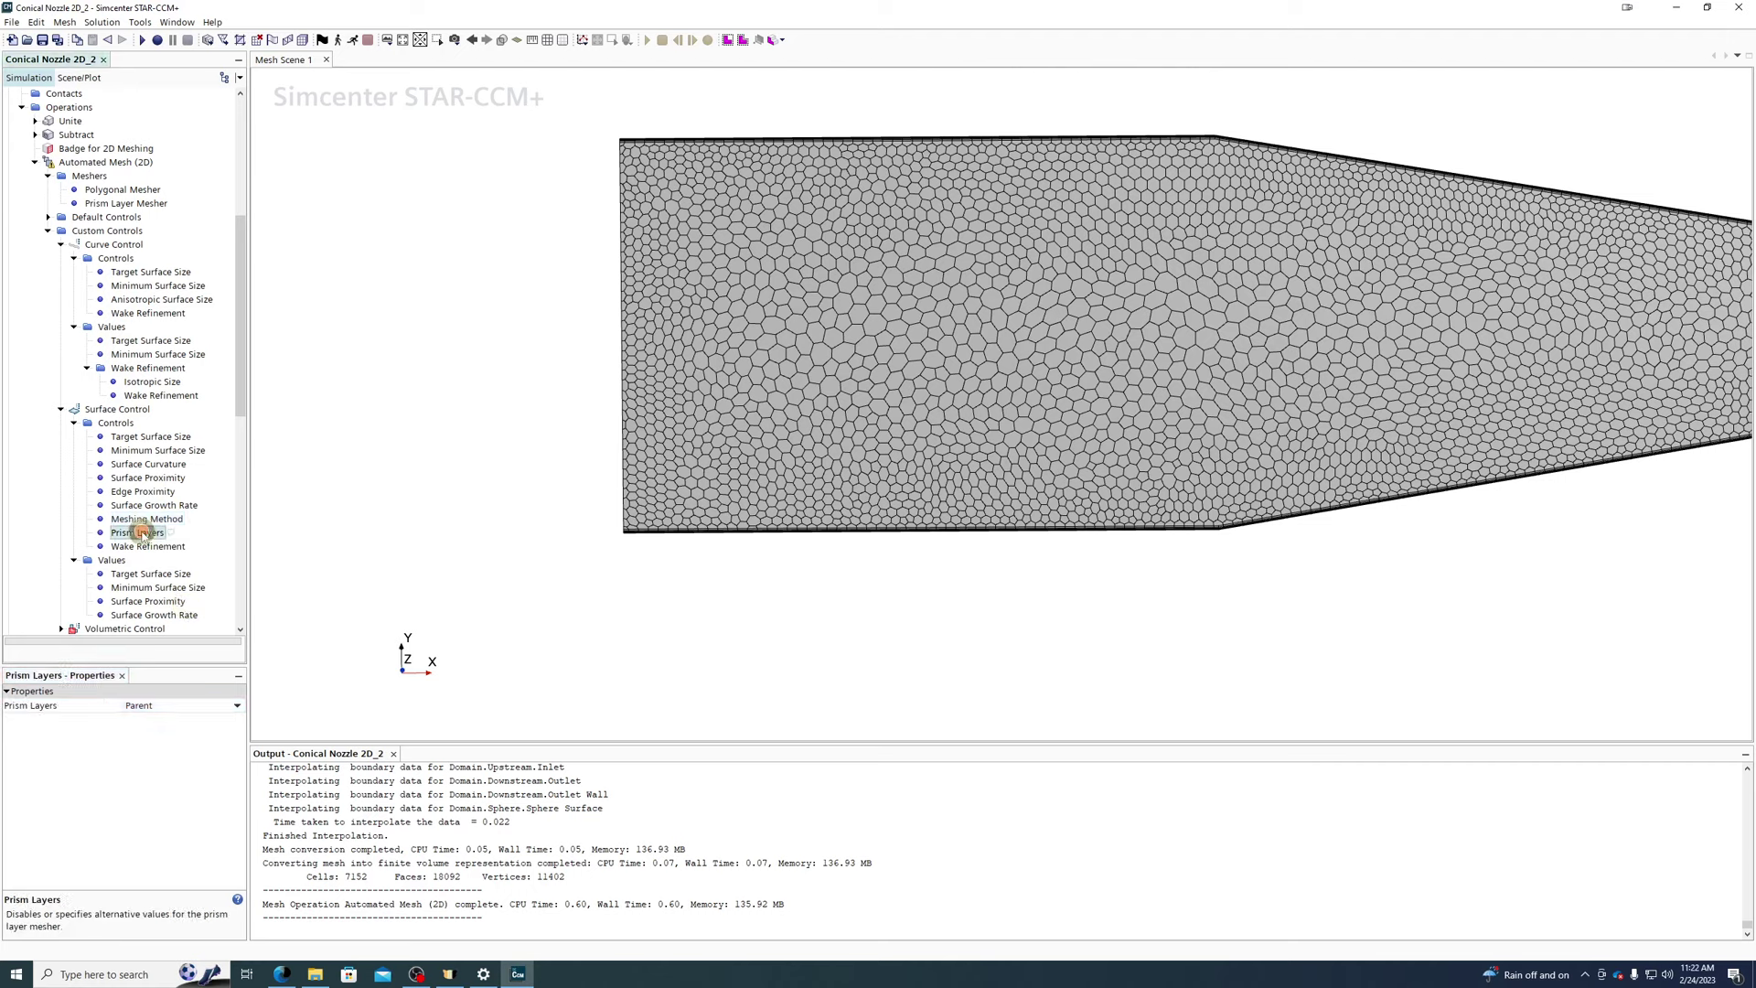
{"action": "left_click", "coordinate": [148, 703]}
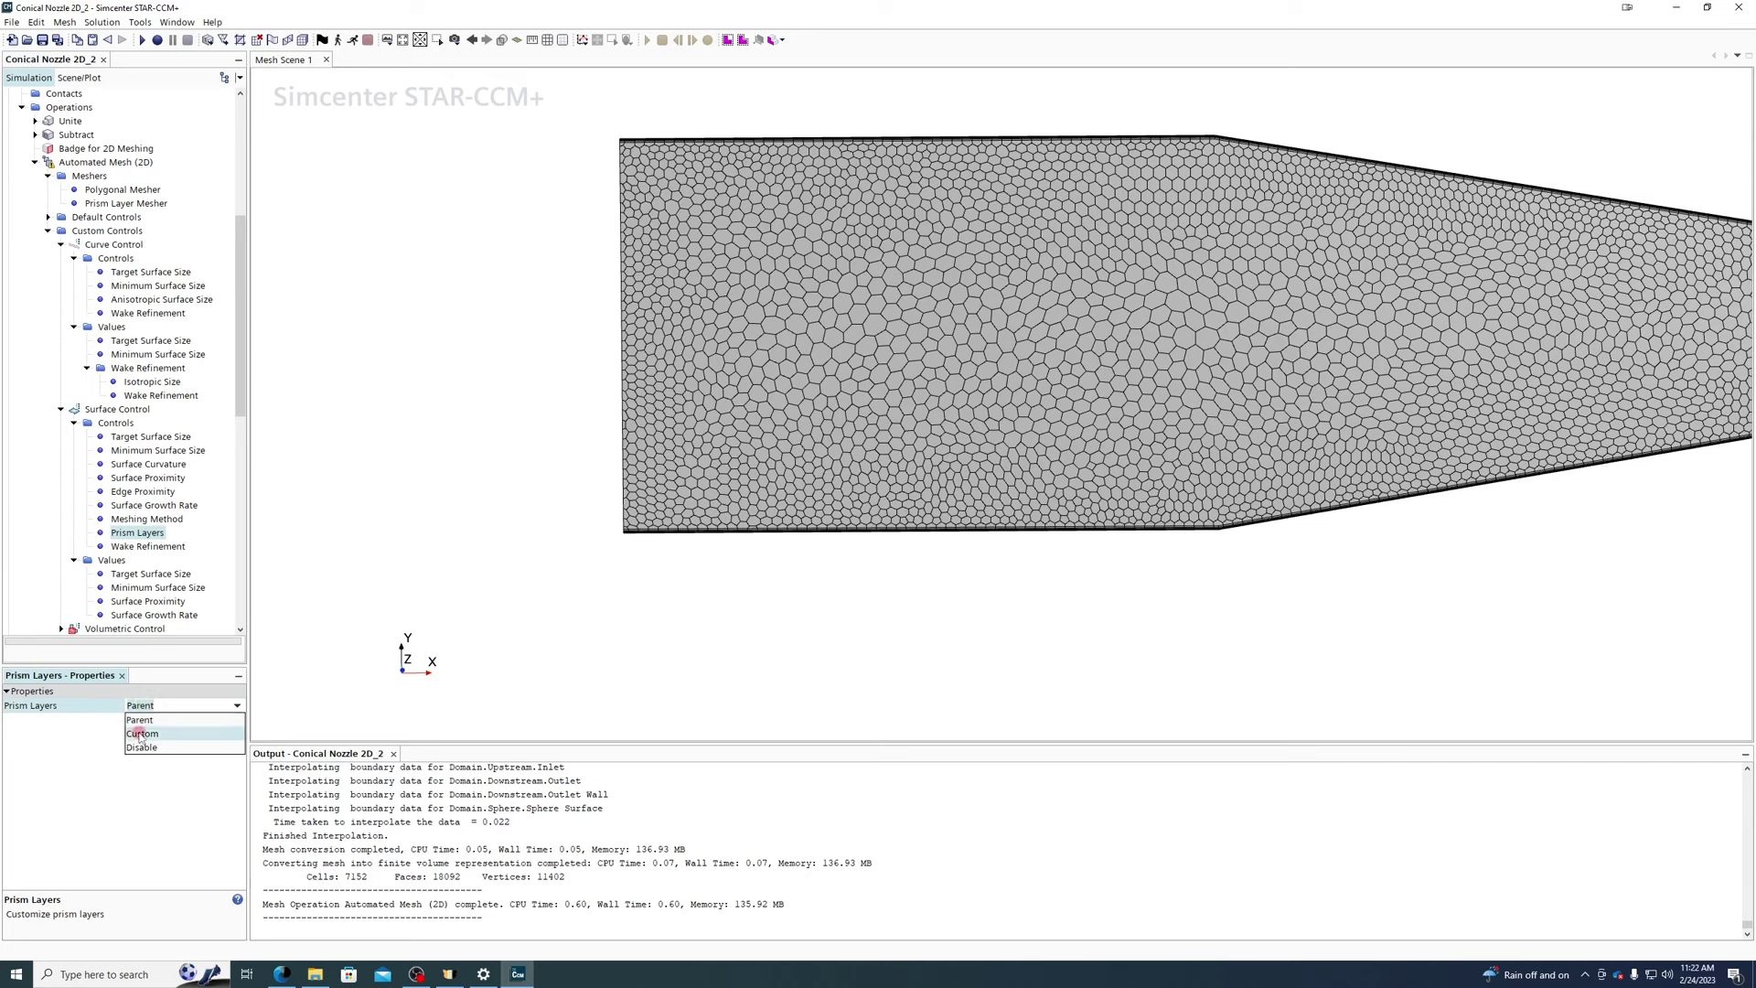
{"action": "left_click", "coordinate": [142, 734]}
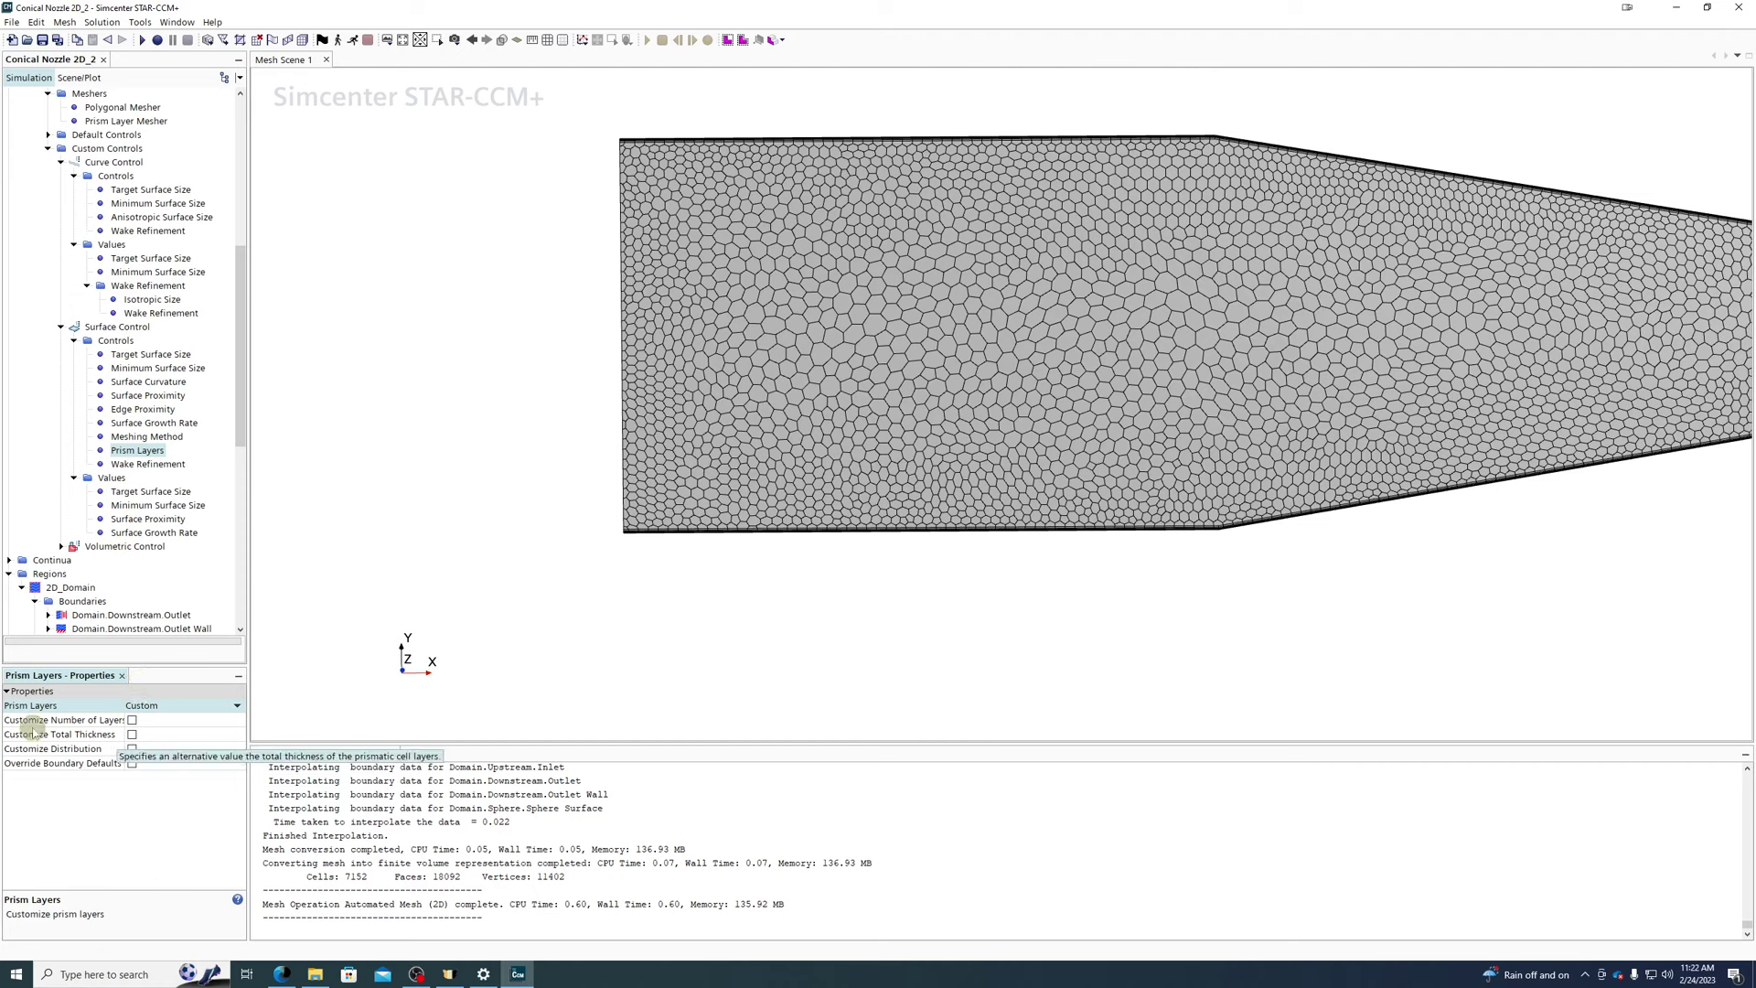
{"action": "left_click", "coordinate": [131, 722]}
{"action": "left_click", "coordinate": [131, 734]}
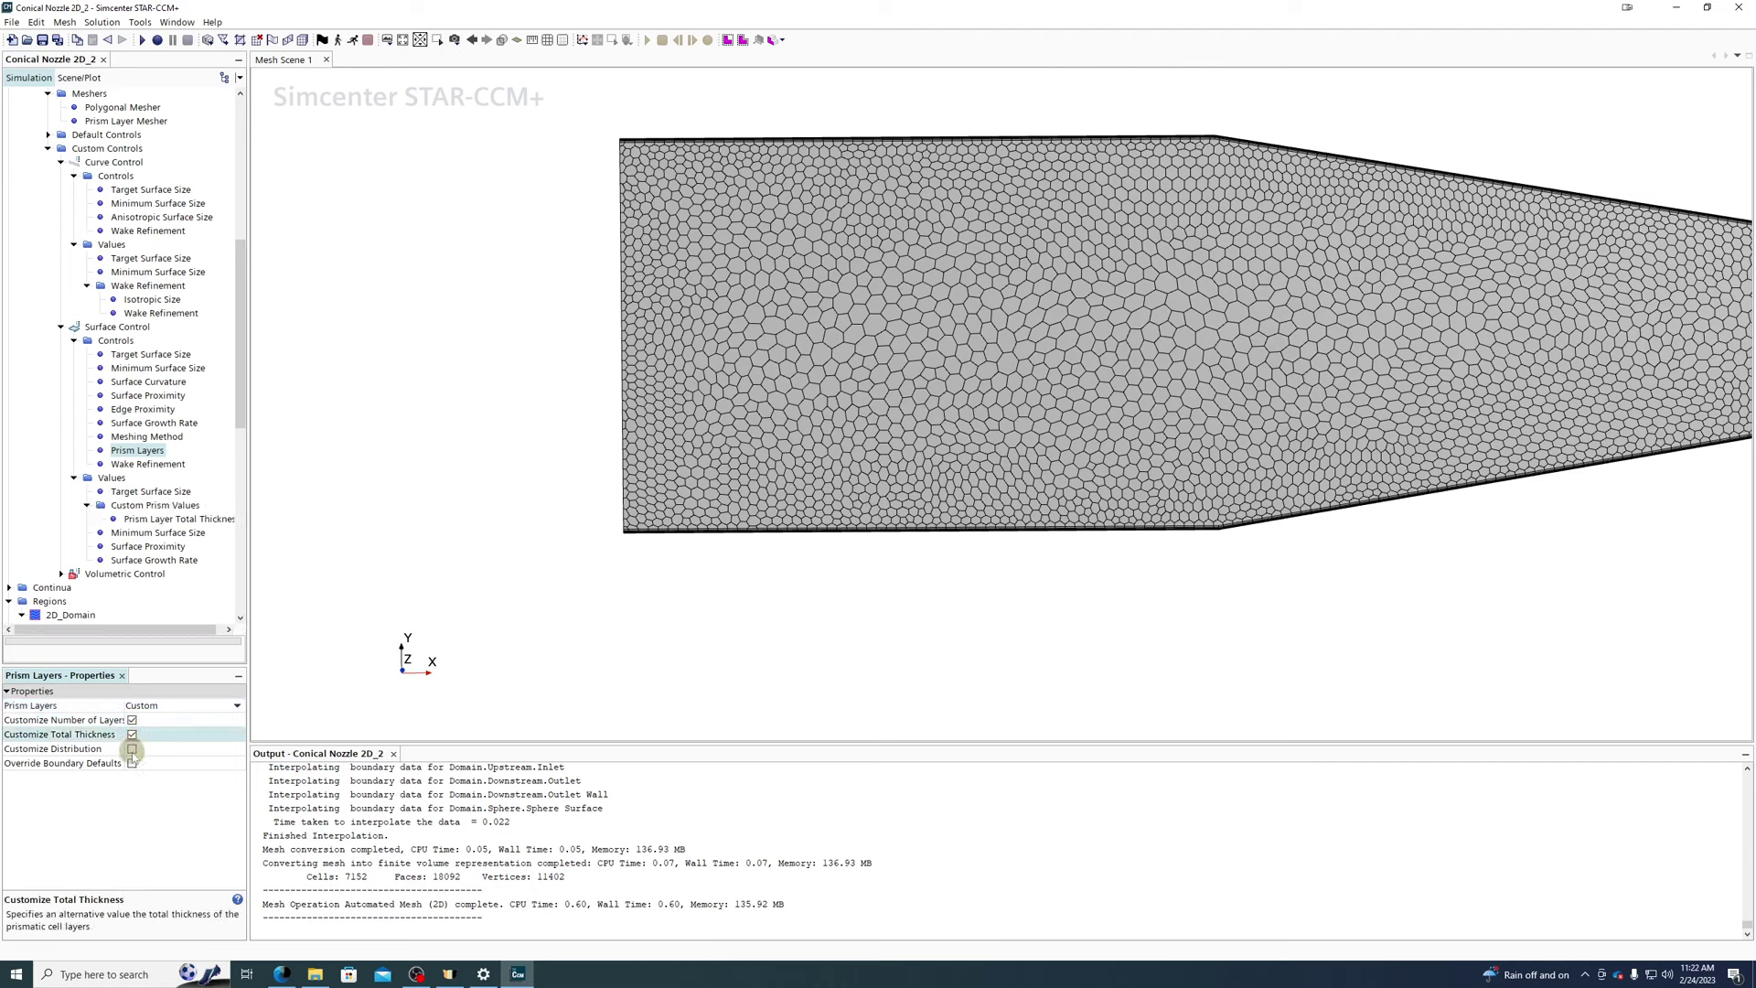
{"action": "left_click", "coordinate": [132, 749]}
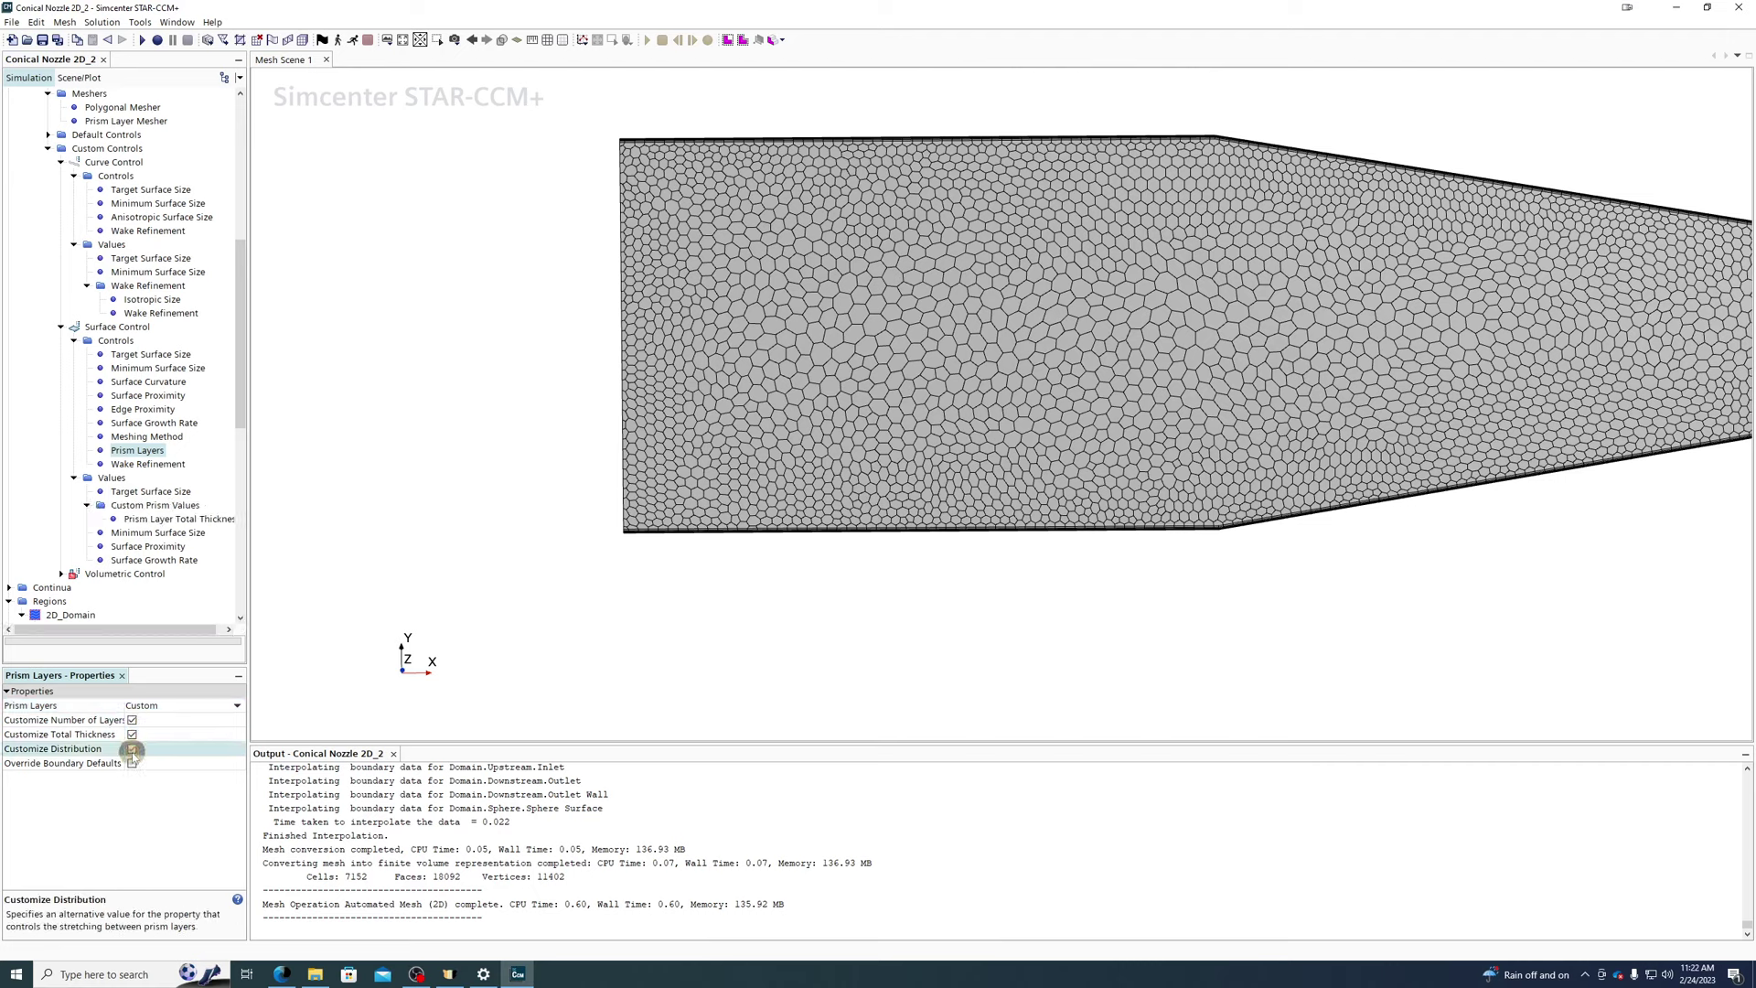
- Review the surface control's minimum surface size, surface growth rate and surface proximity values
{"action": "left_click", "coordinate": [143, 533]}
{"action": "left_click", "coordinate": [144, 559]}
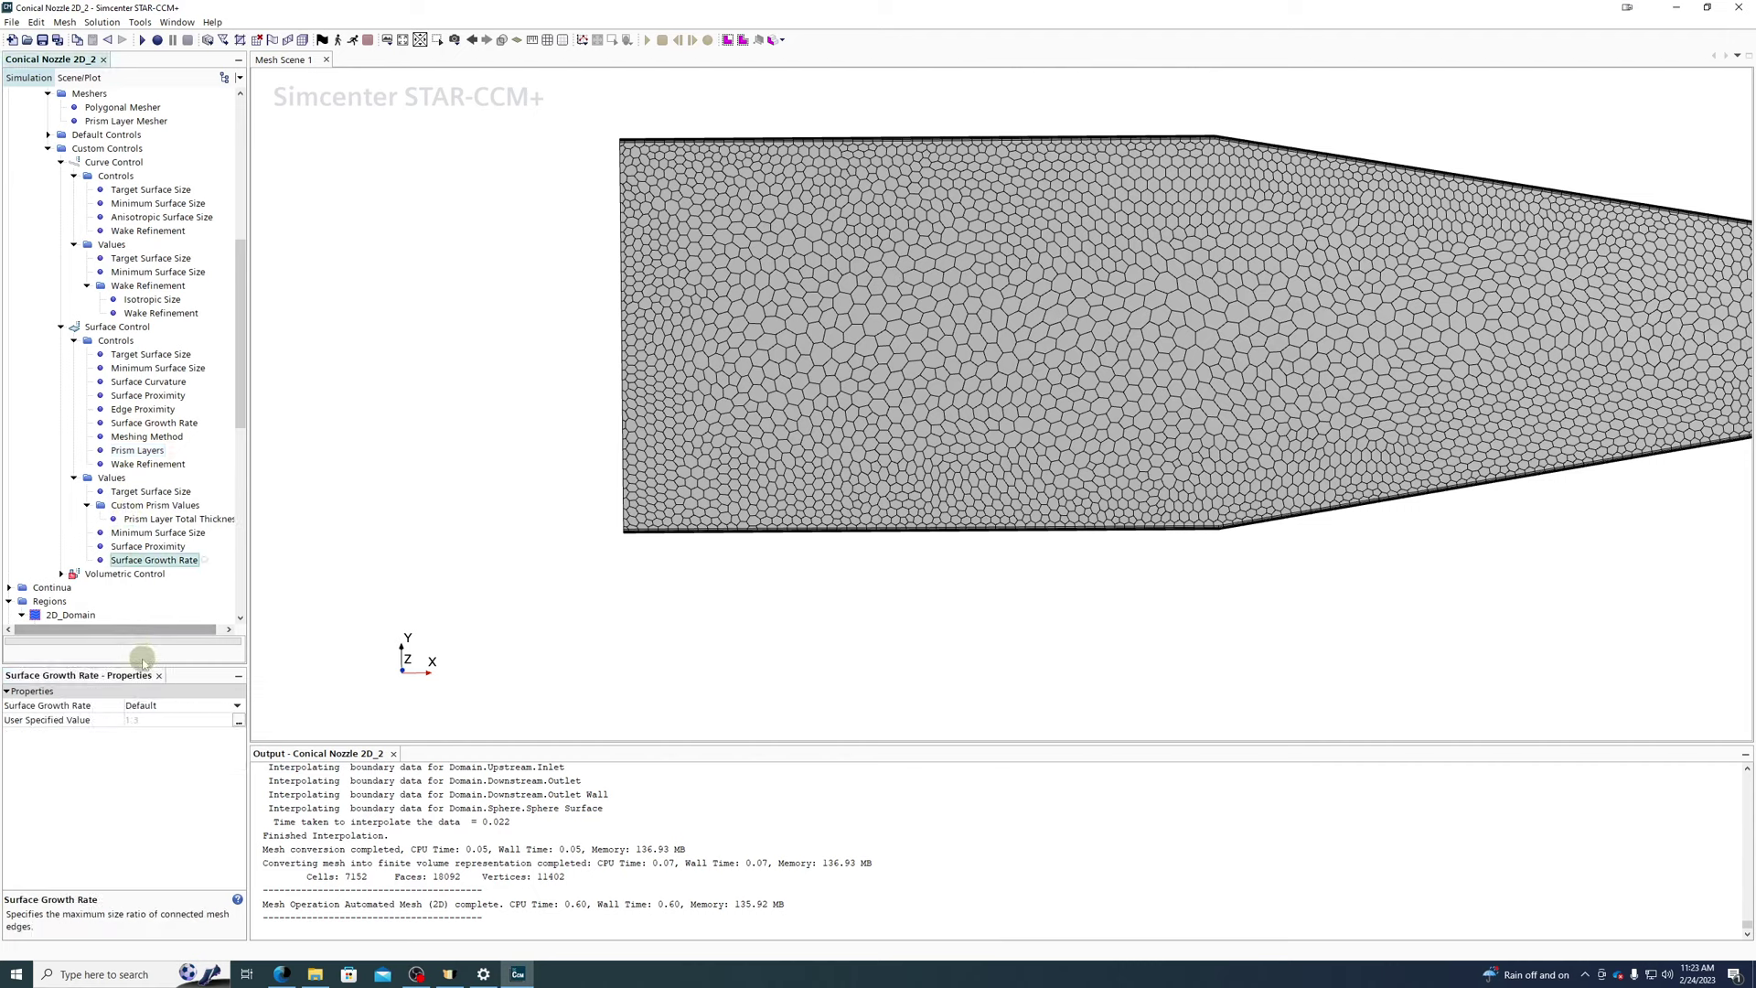
{"action": "left_click", "coordinate": [128, 546]}
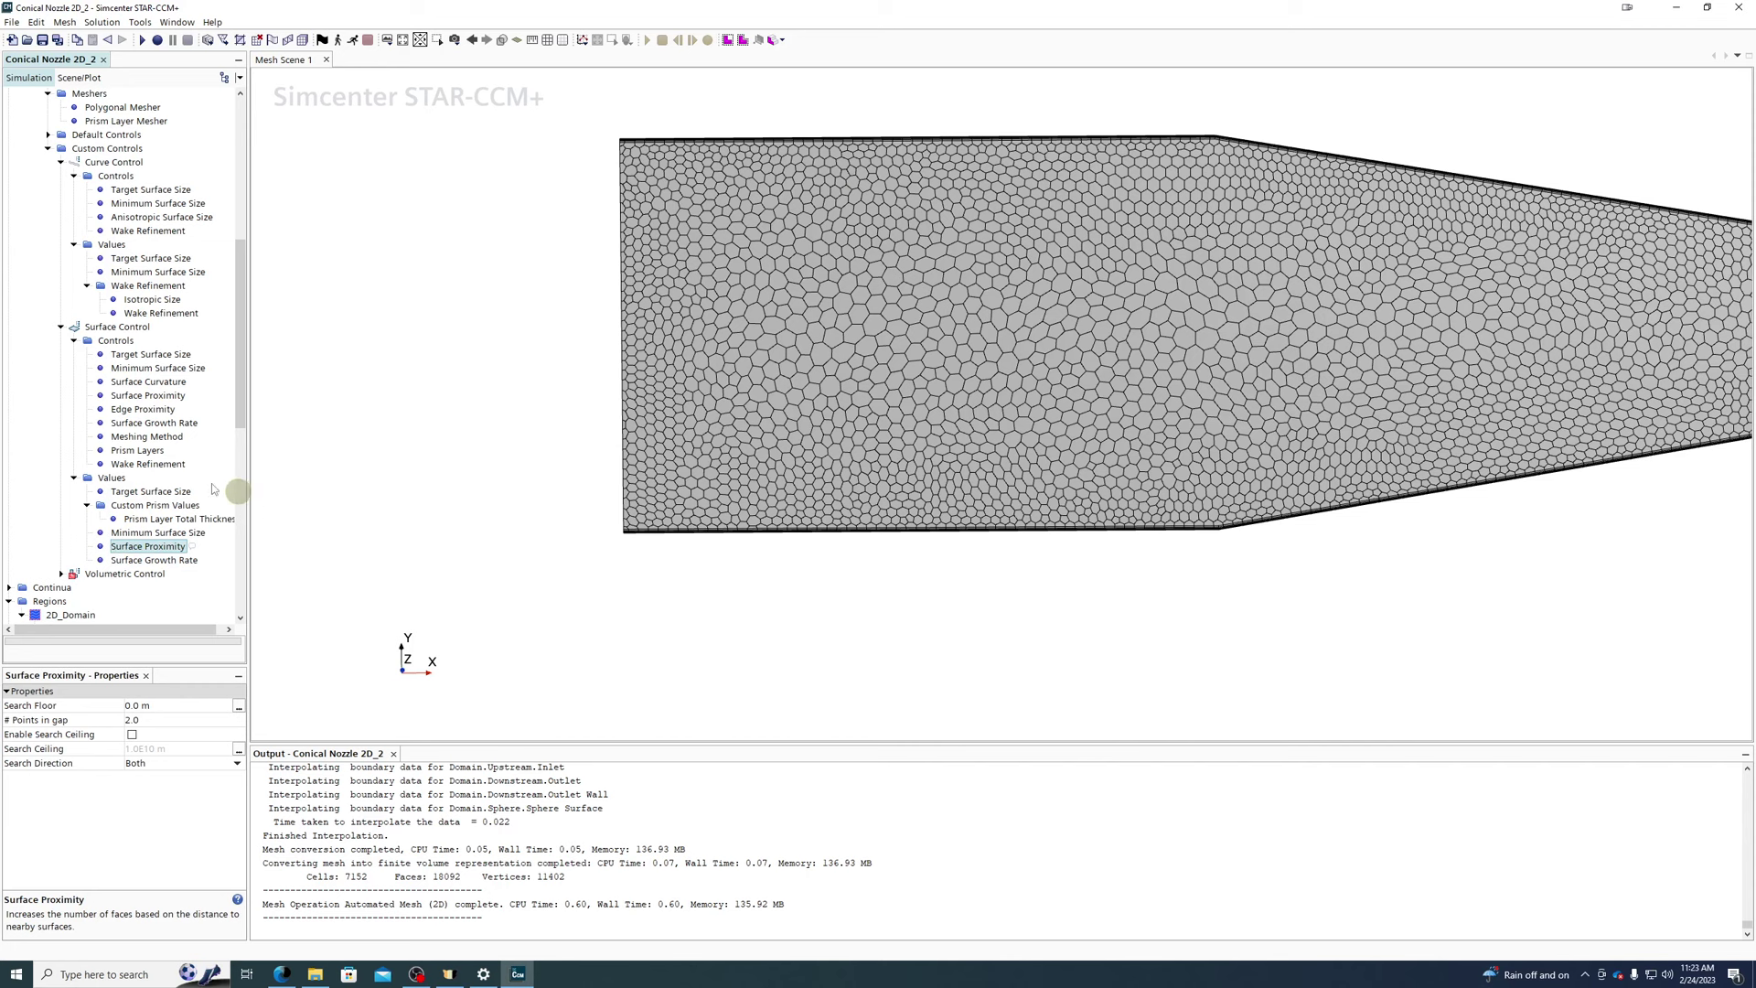
- Change the surface control's part surfaces from the upstream Inlet to the Sphere Surface and the downstream Outlet Wall
{"action": "left_click", "coordinate": [133, 326]}
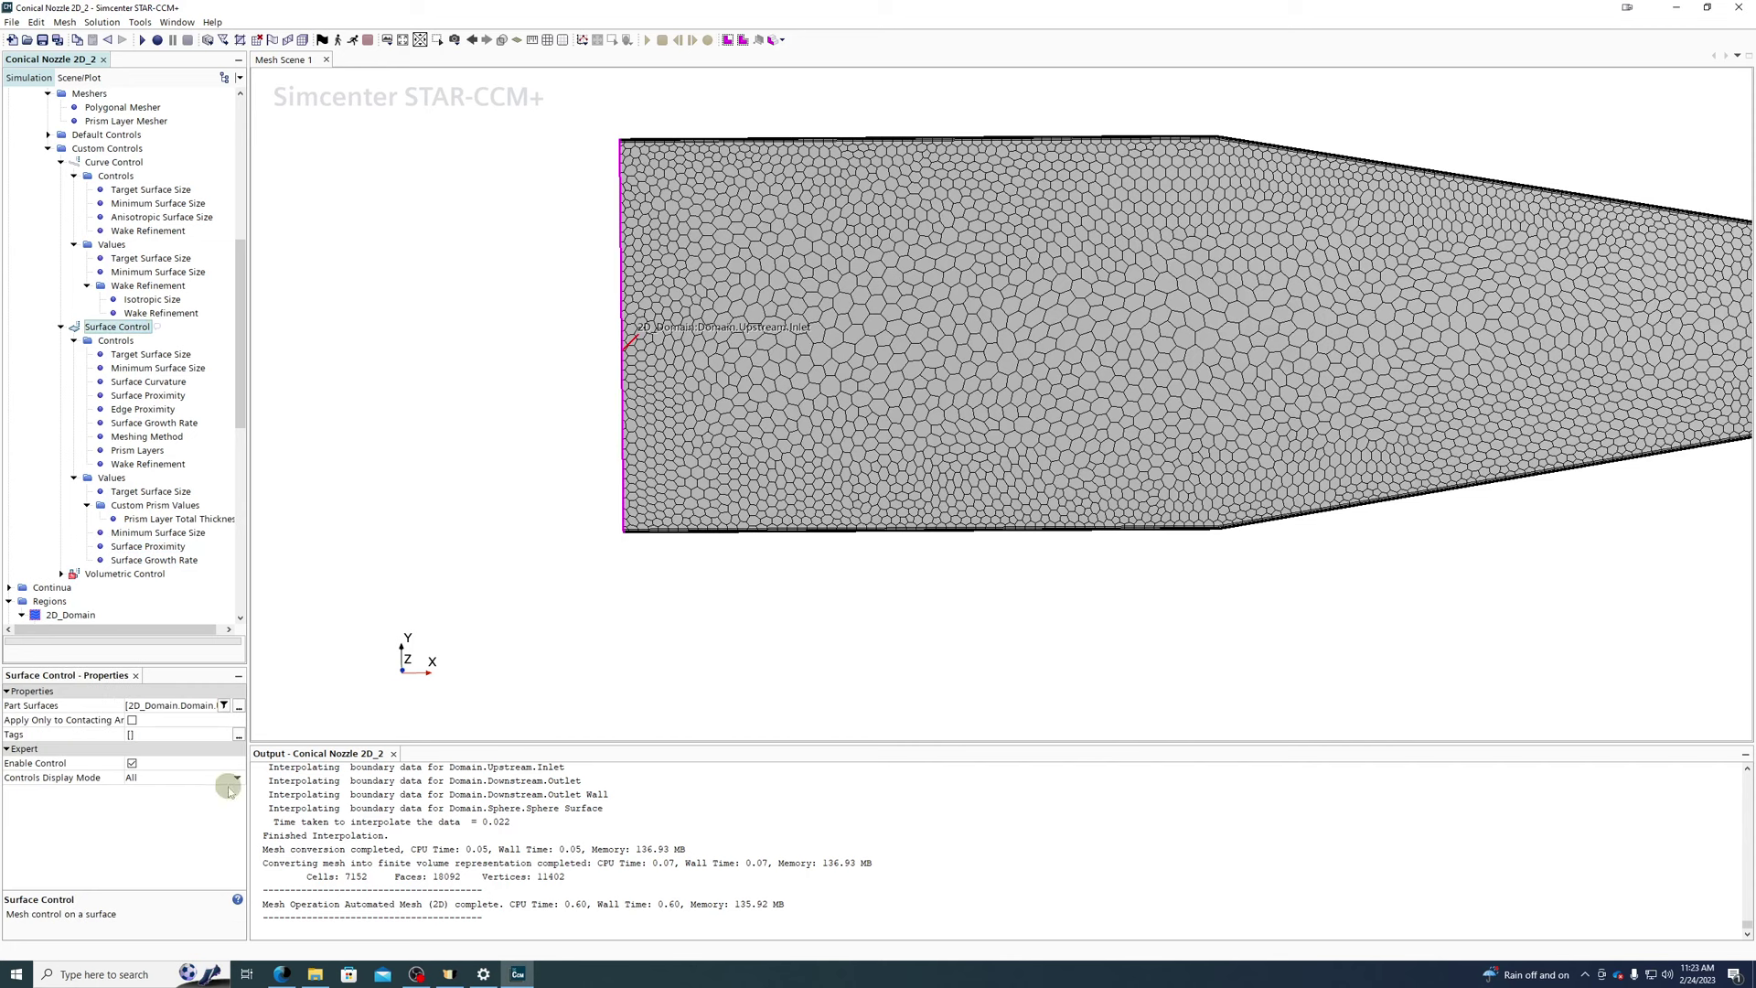
{"action": "left_click", "coordinate": [174, 705]}
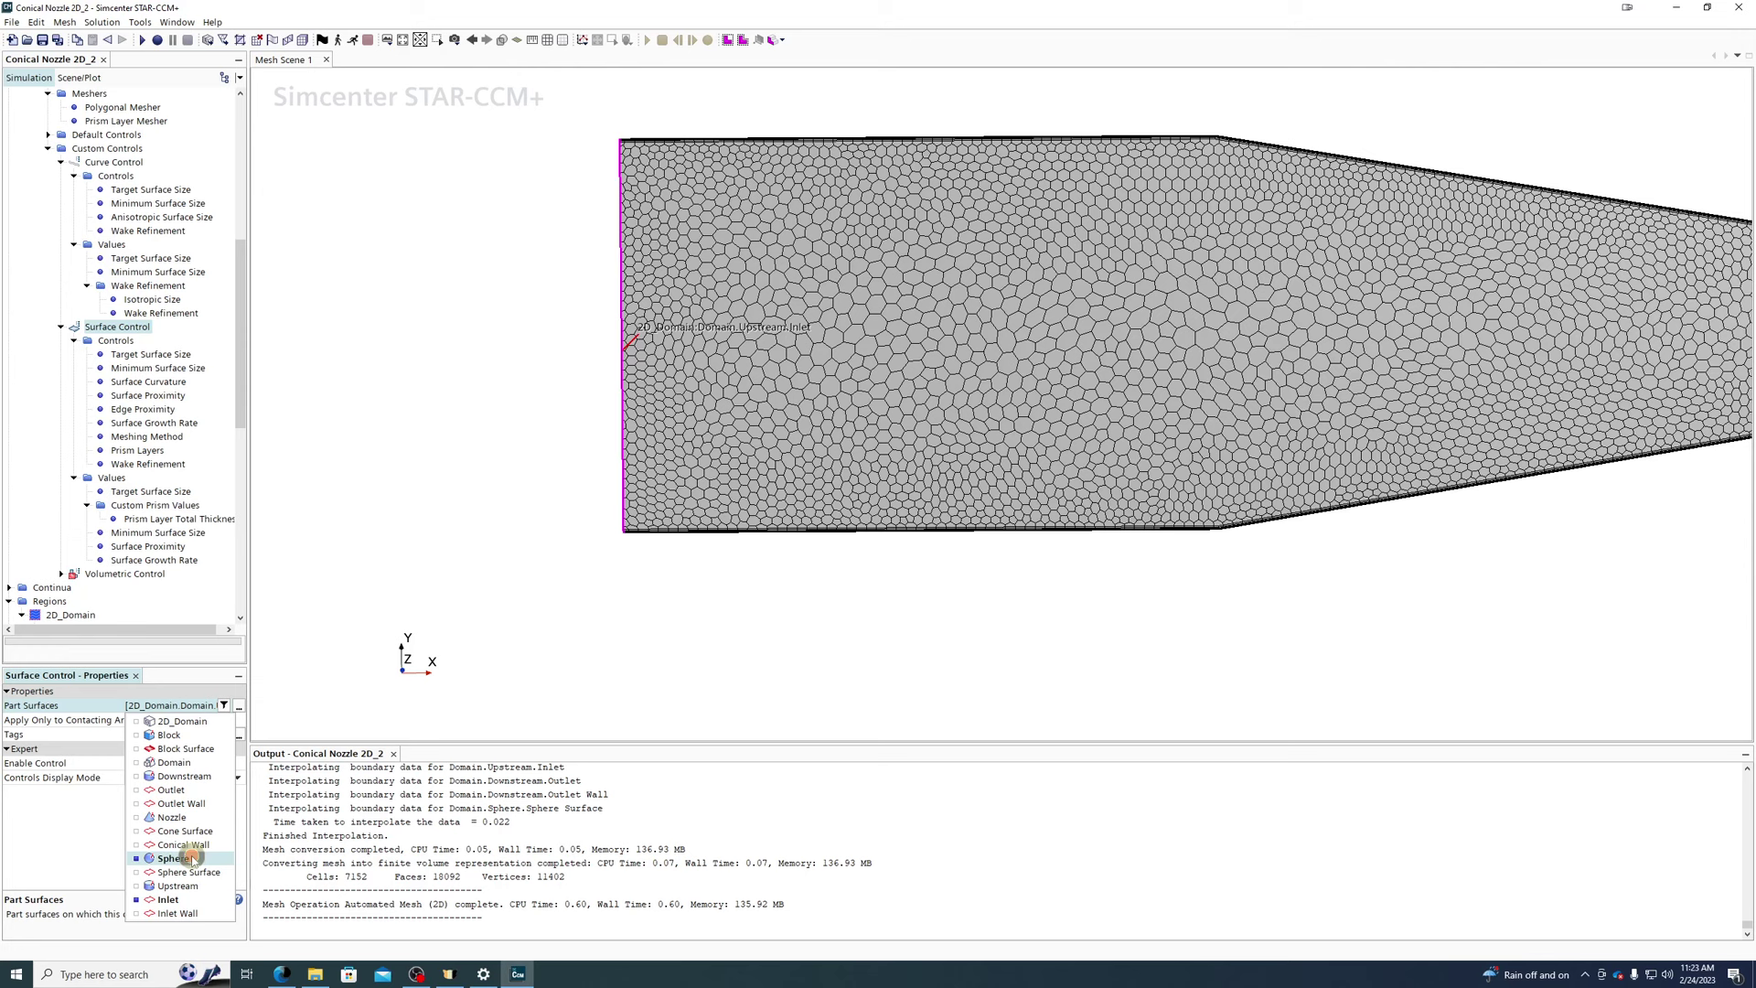
{"action": "left_click", "coordinate": [600, 531]}
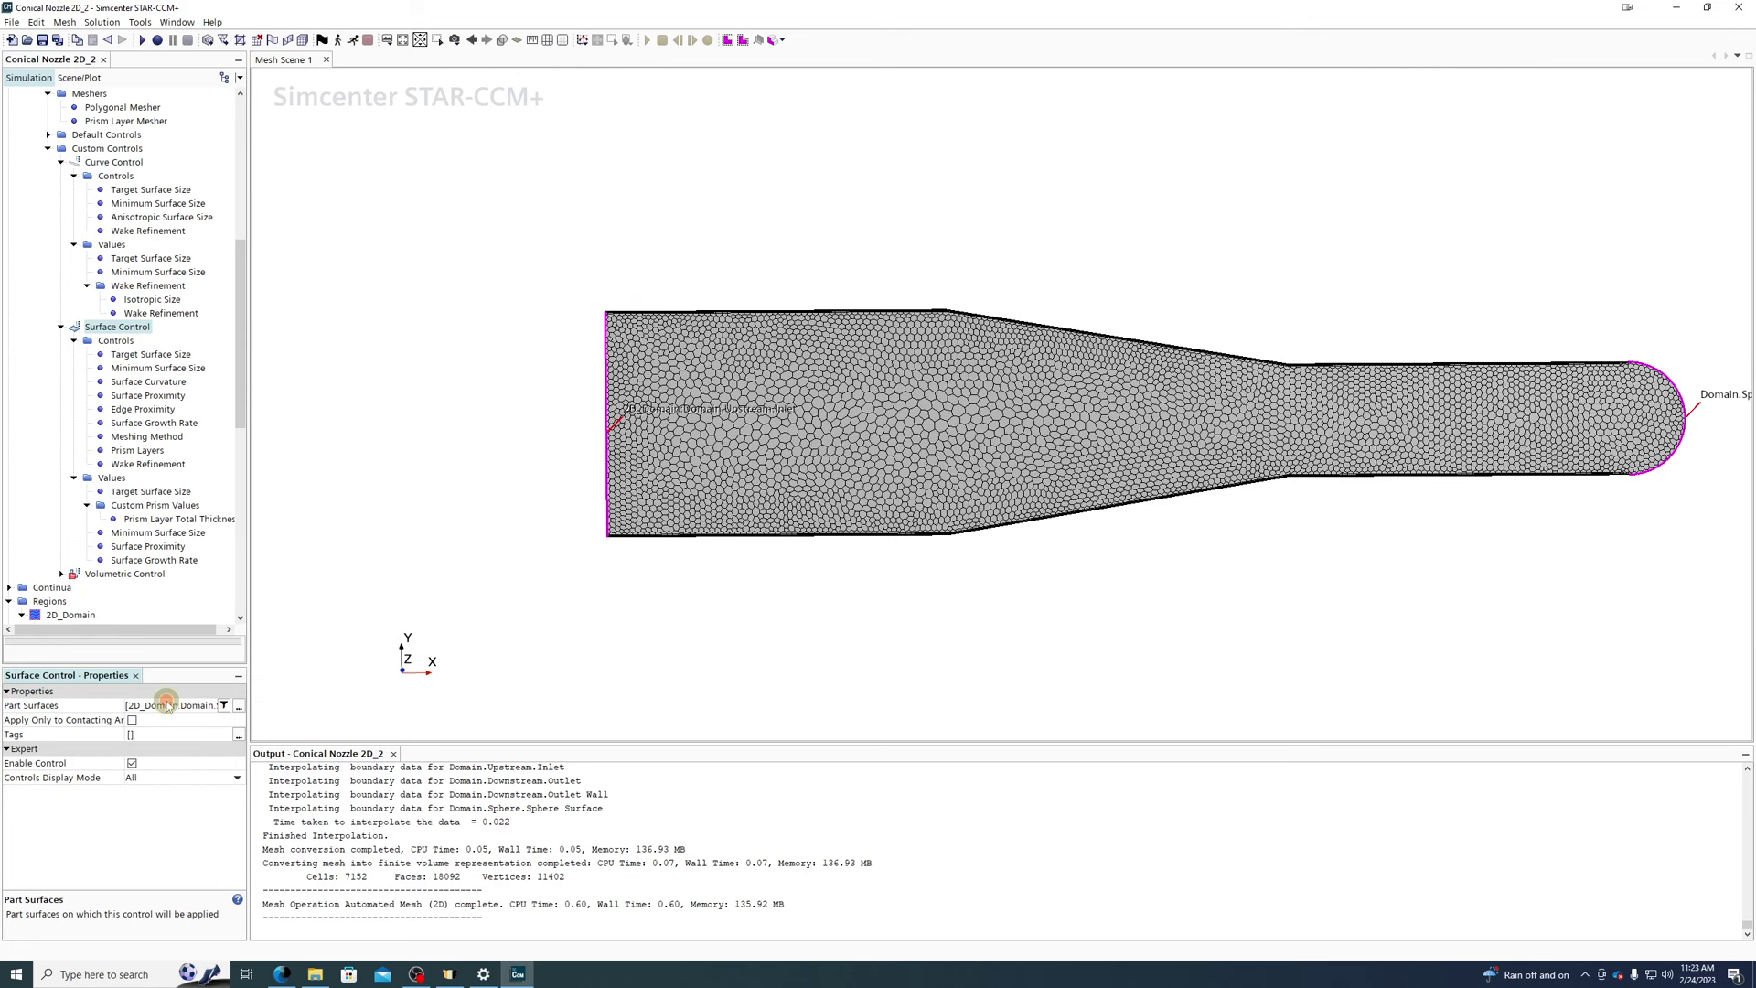
{"action": "left_click", "coordinate": [167, 703]}
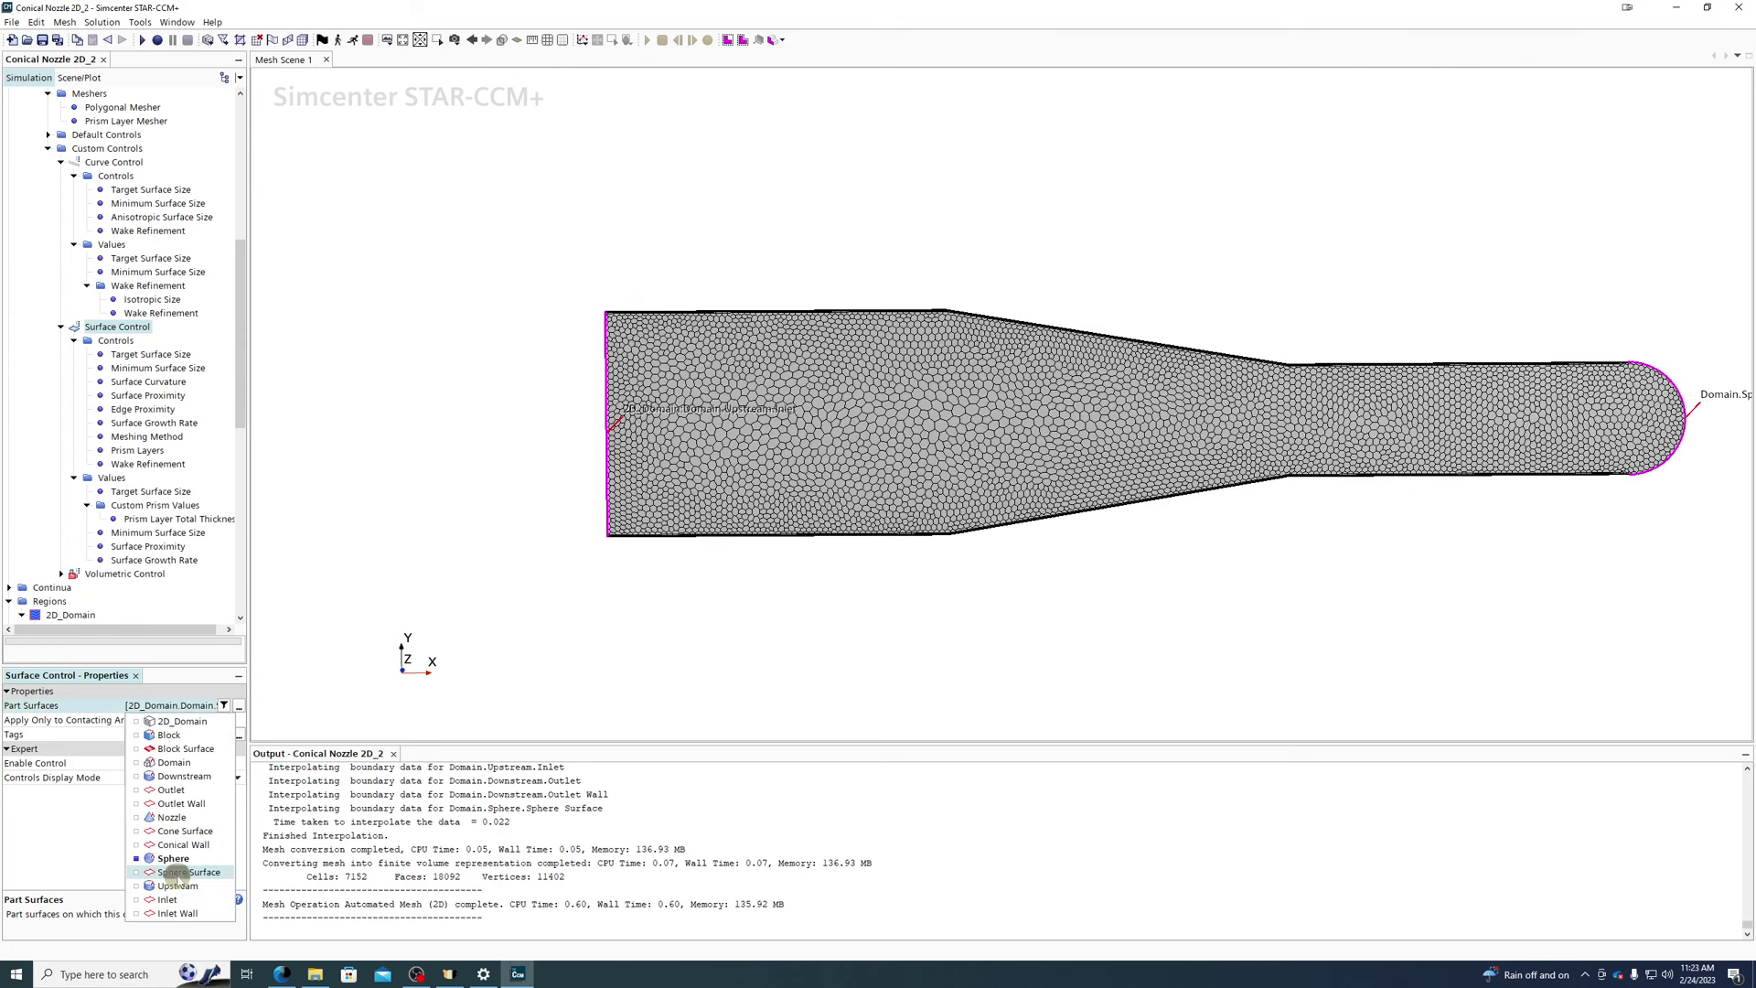
{"action": "left_click", "coordinate": [179, 874]}
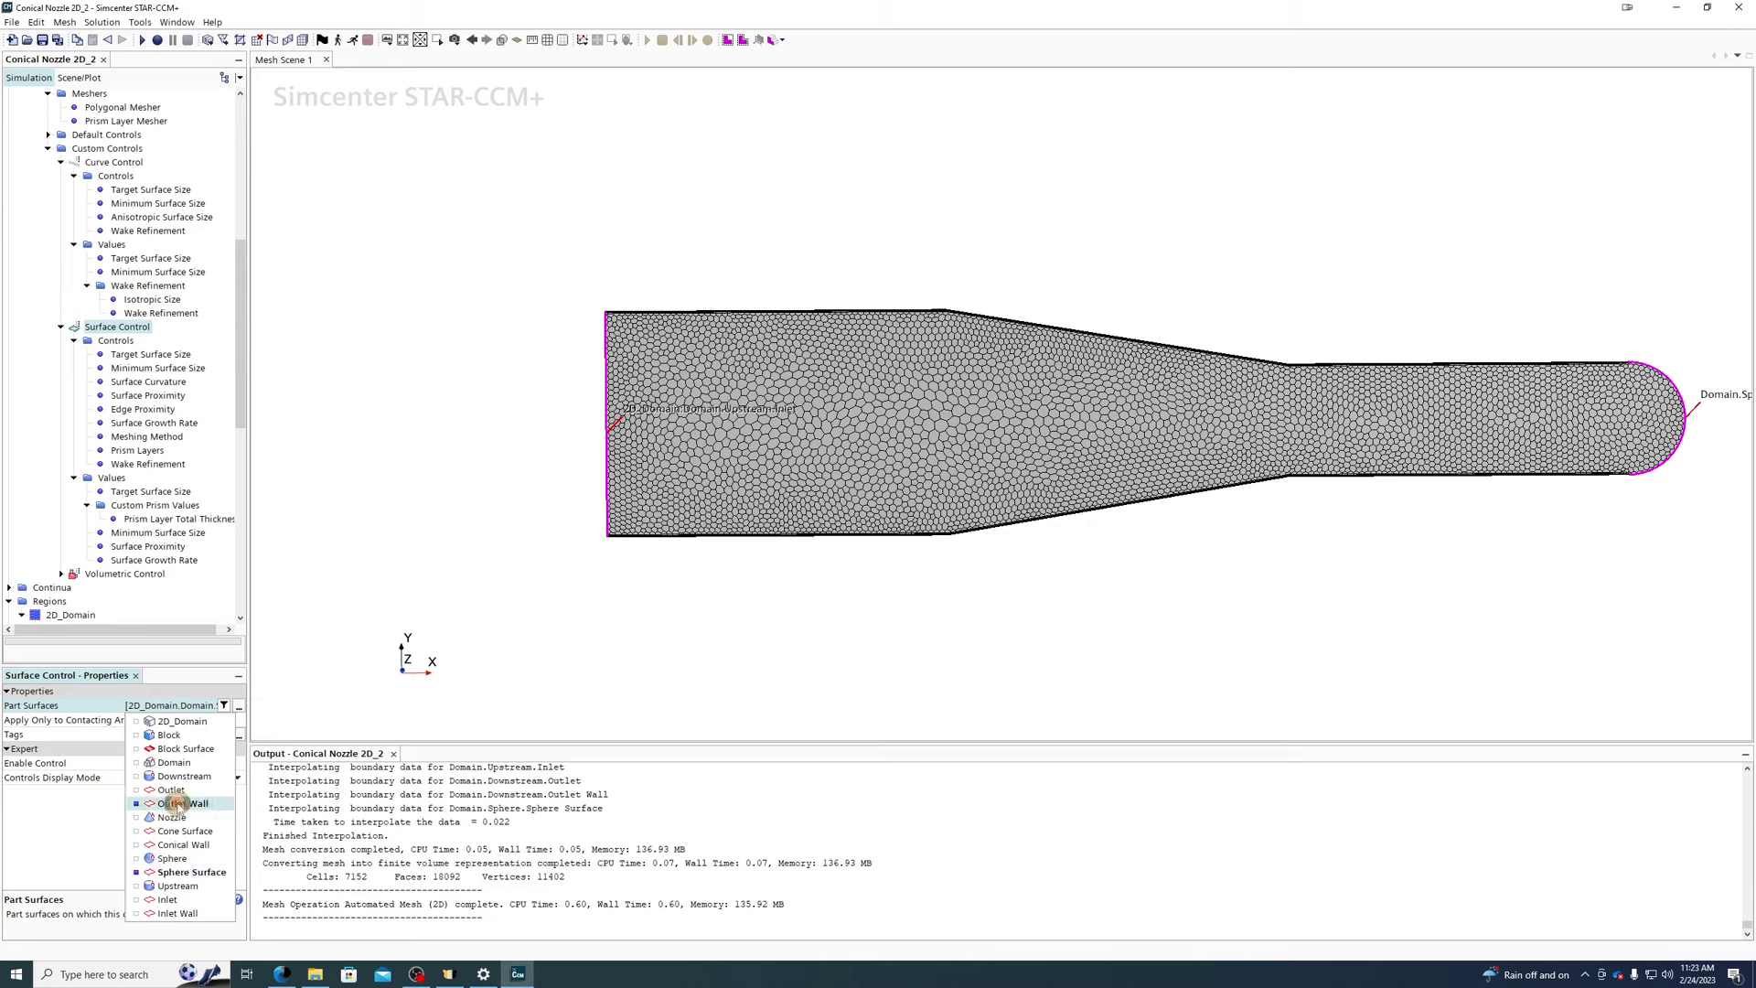
{"action": "left_click", "coordinate": [480, 493]}
{"action": "left_click", "coordinate": [117, 326]}
{"action": "scroll", "coordinate": [1011, 348], "scroll_direction": "down", "scroll_amount": 2}
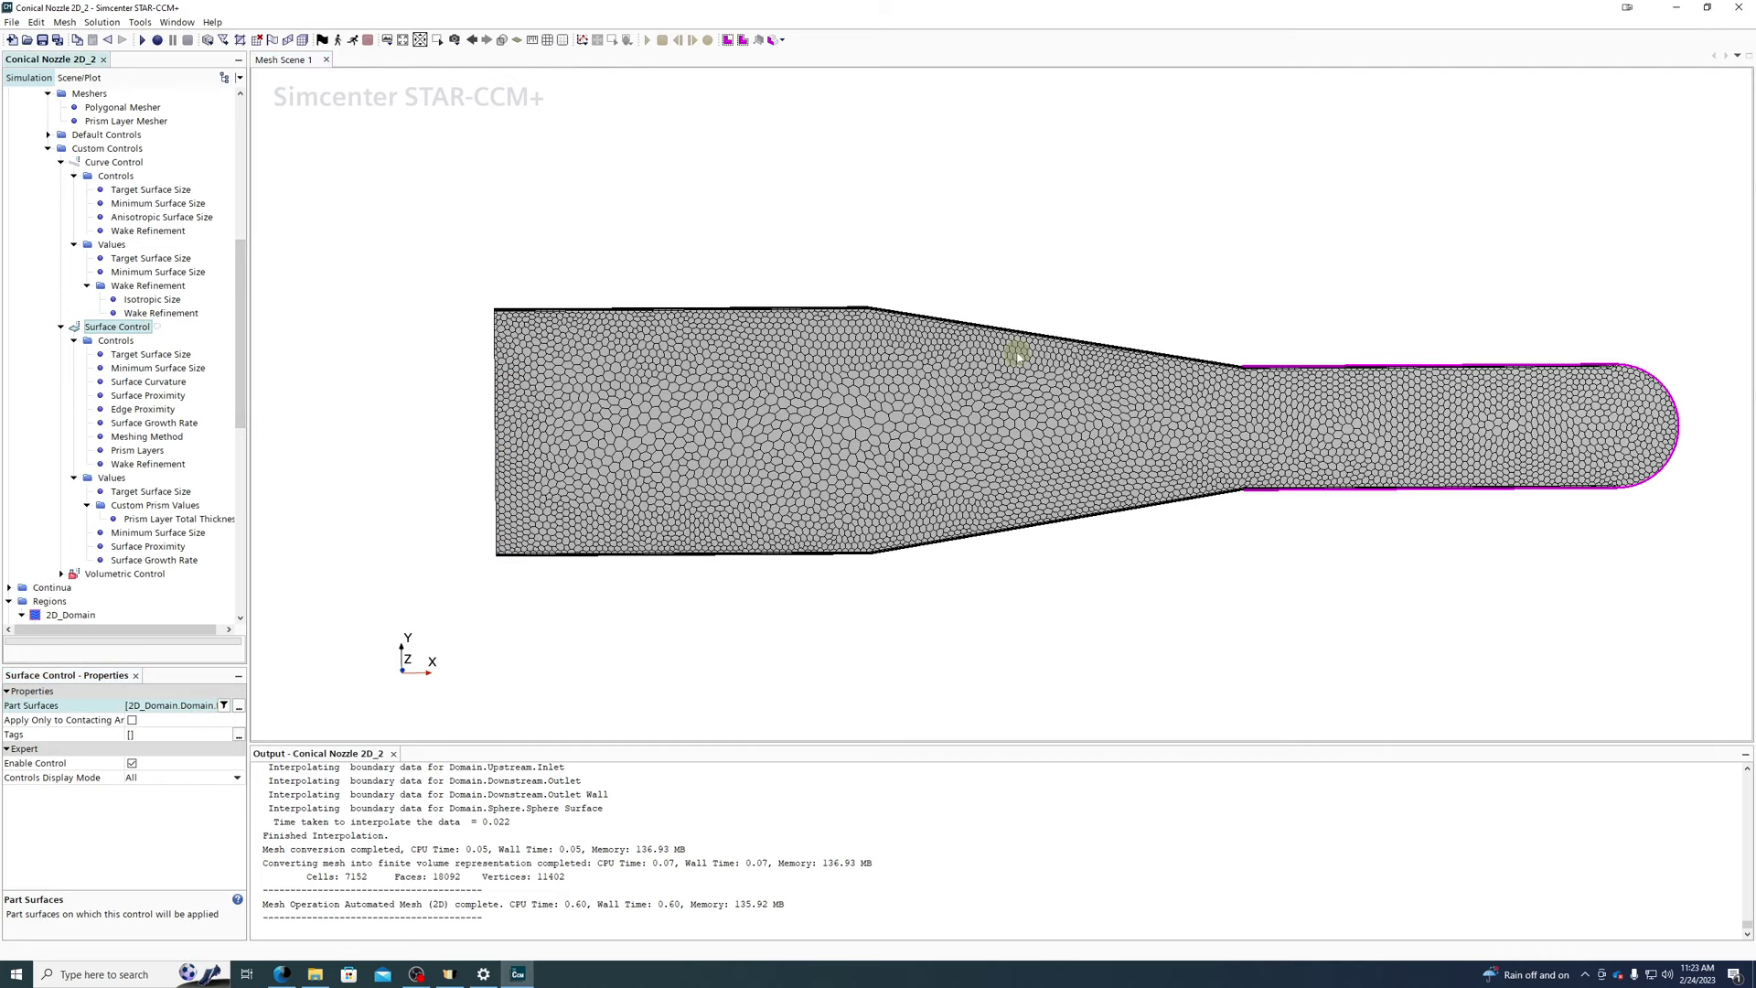
{"action": "scroll", "coordinate": [1474, 360], "scroll_direction": "up", "scroll_amount": 4}
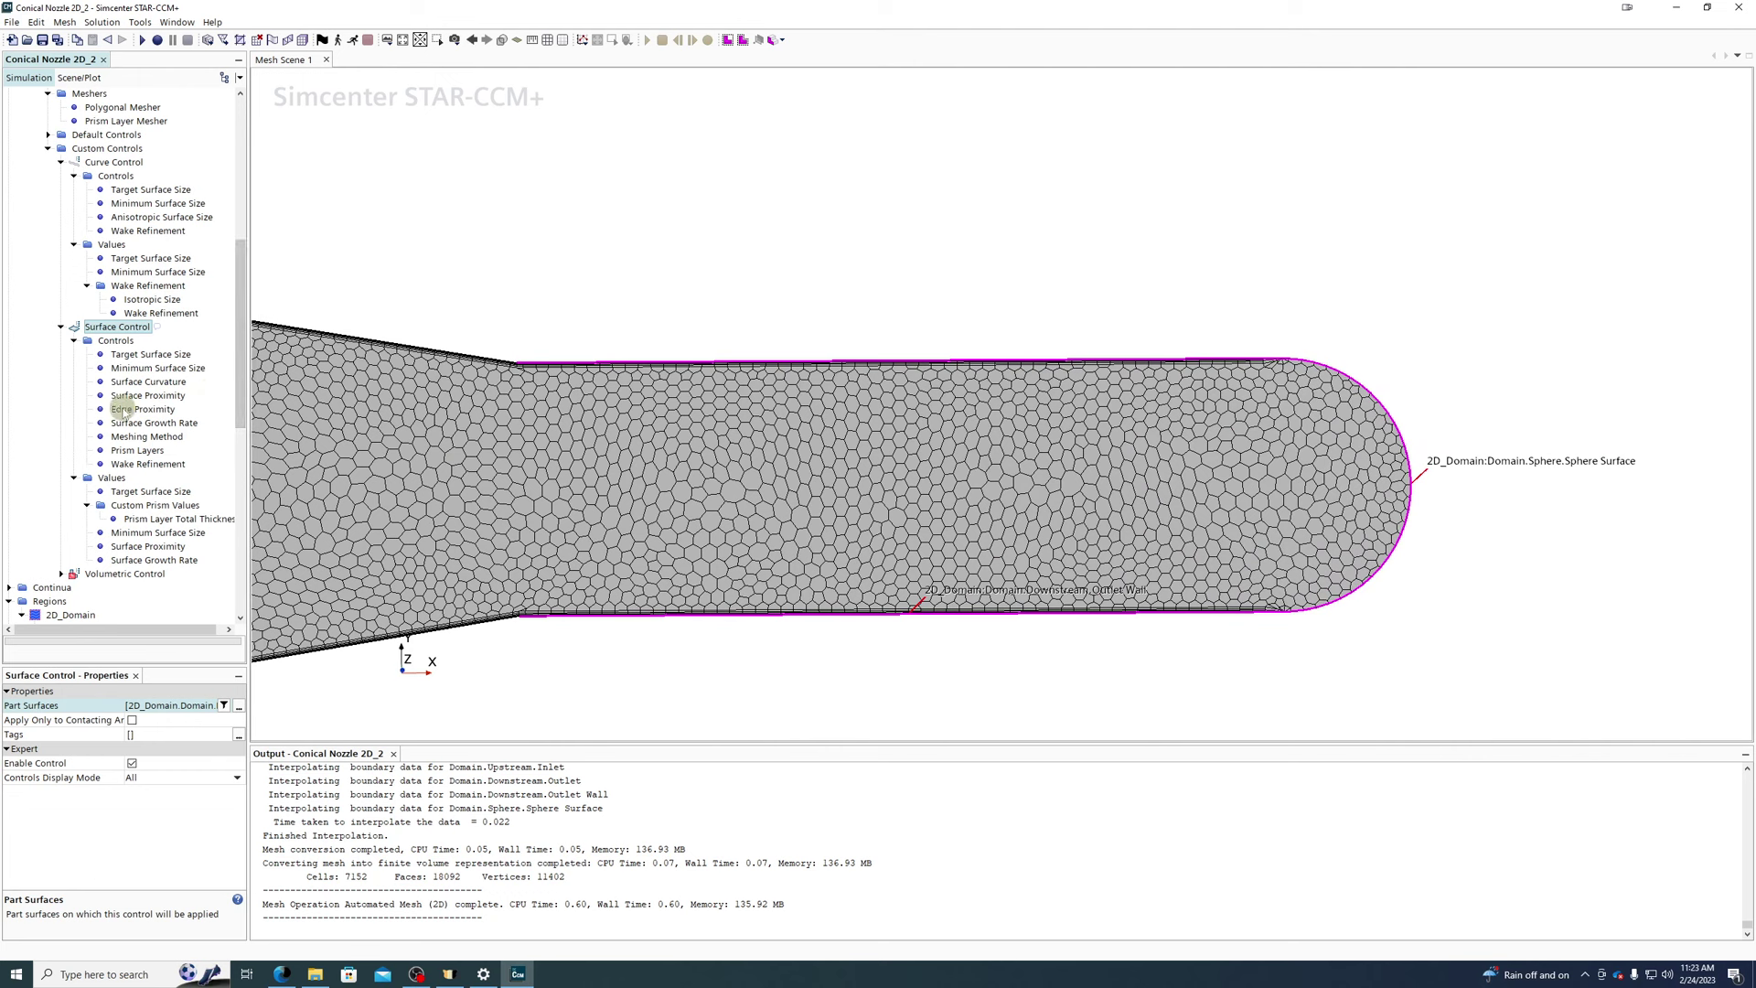
- Set the surface control's target surface size to 50 percent of base
{"action": "left_click", "coordinate": [126, 492]}
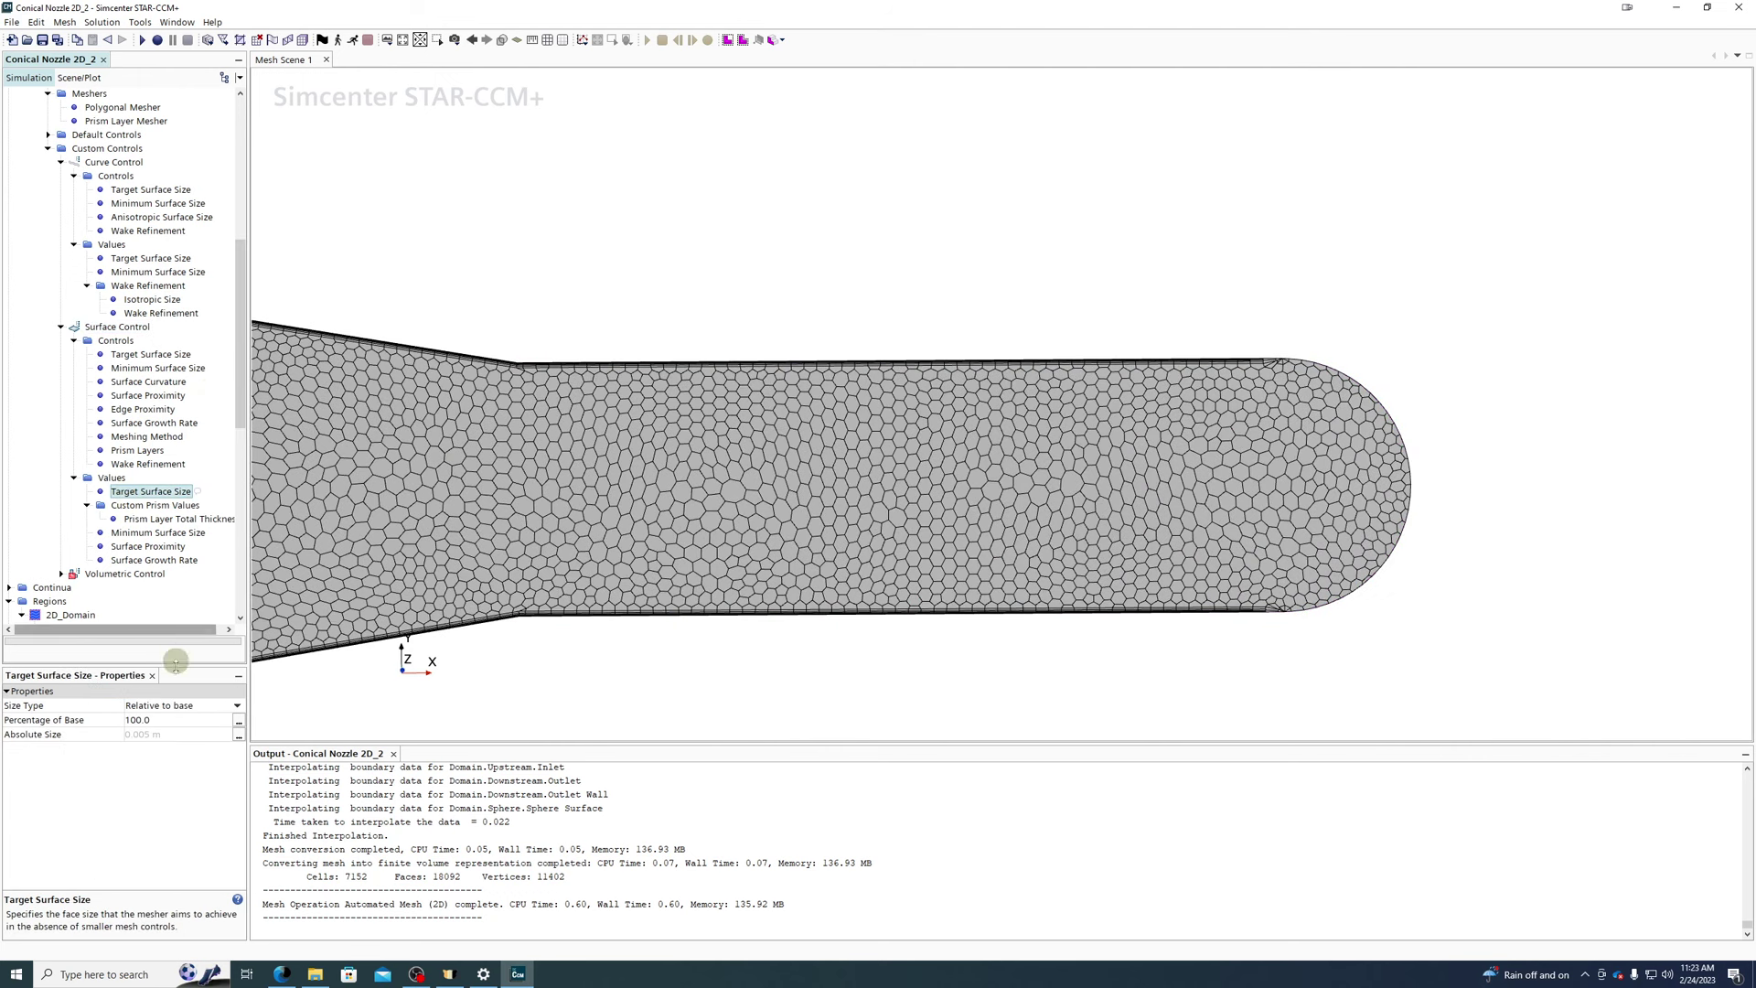
{"action": "left_click", "coordinate": [172, 718]}
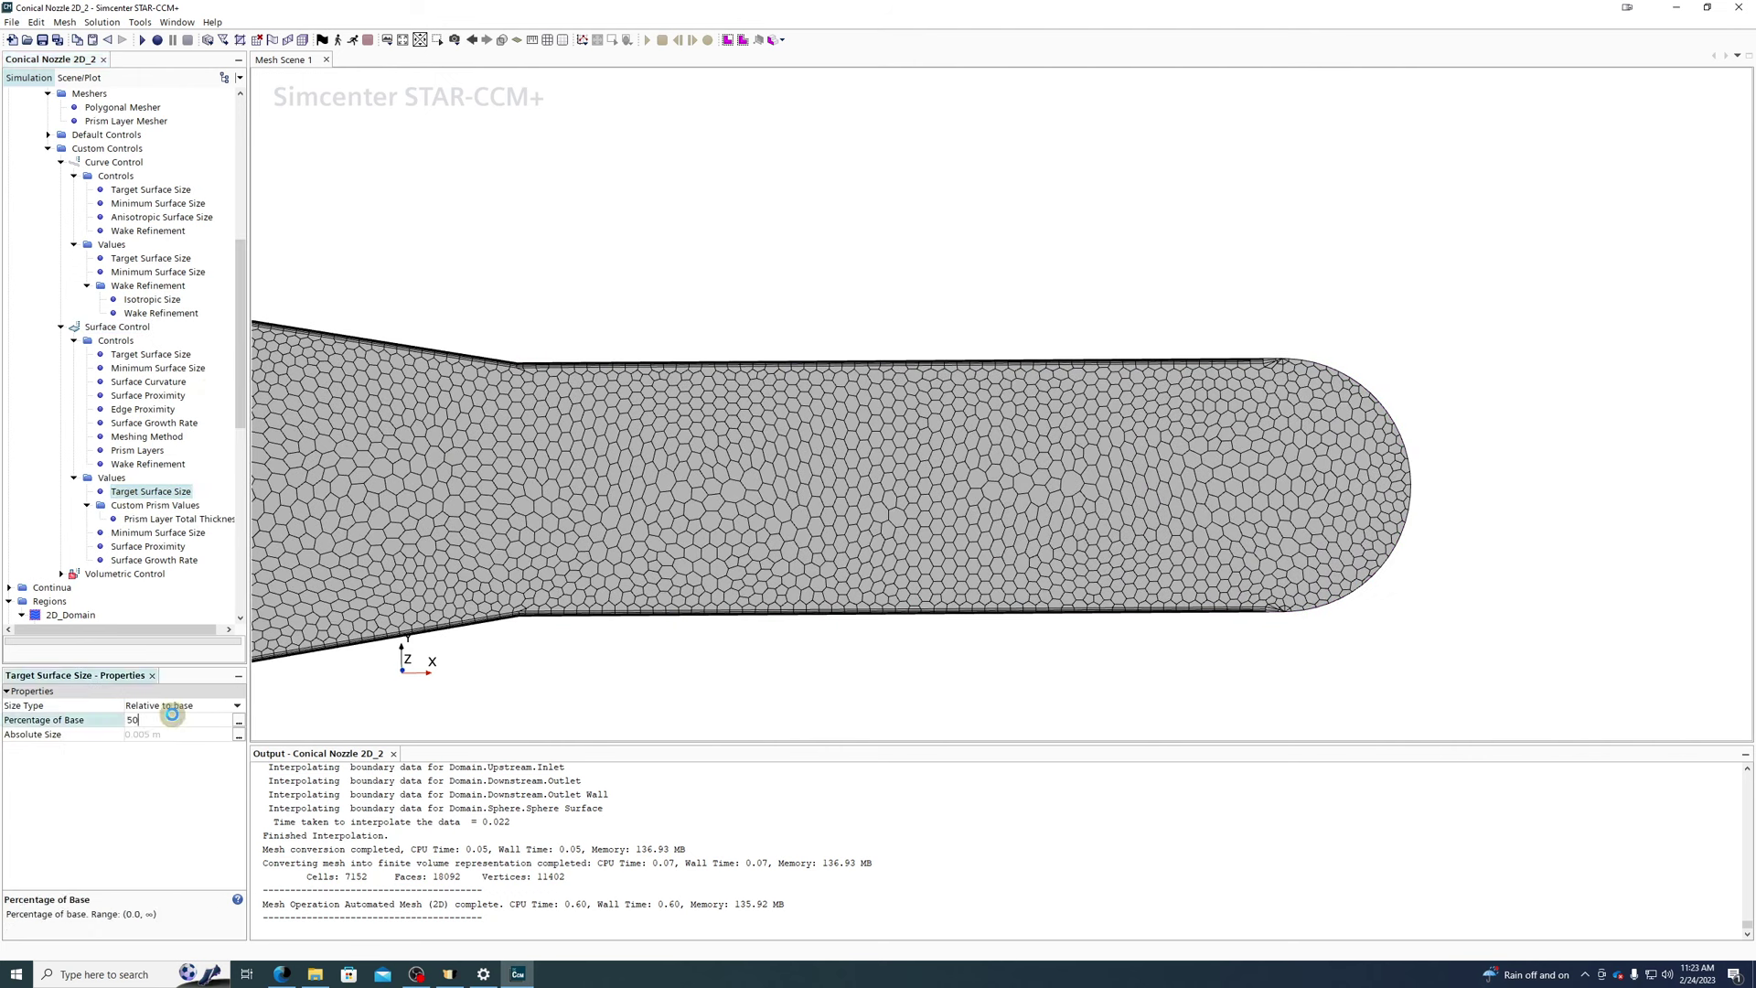
{"action": "type", "text": "50"}
{"action": "key", "text": "Return"}
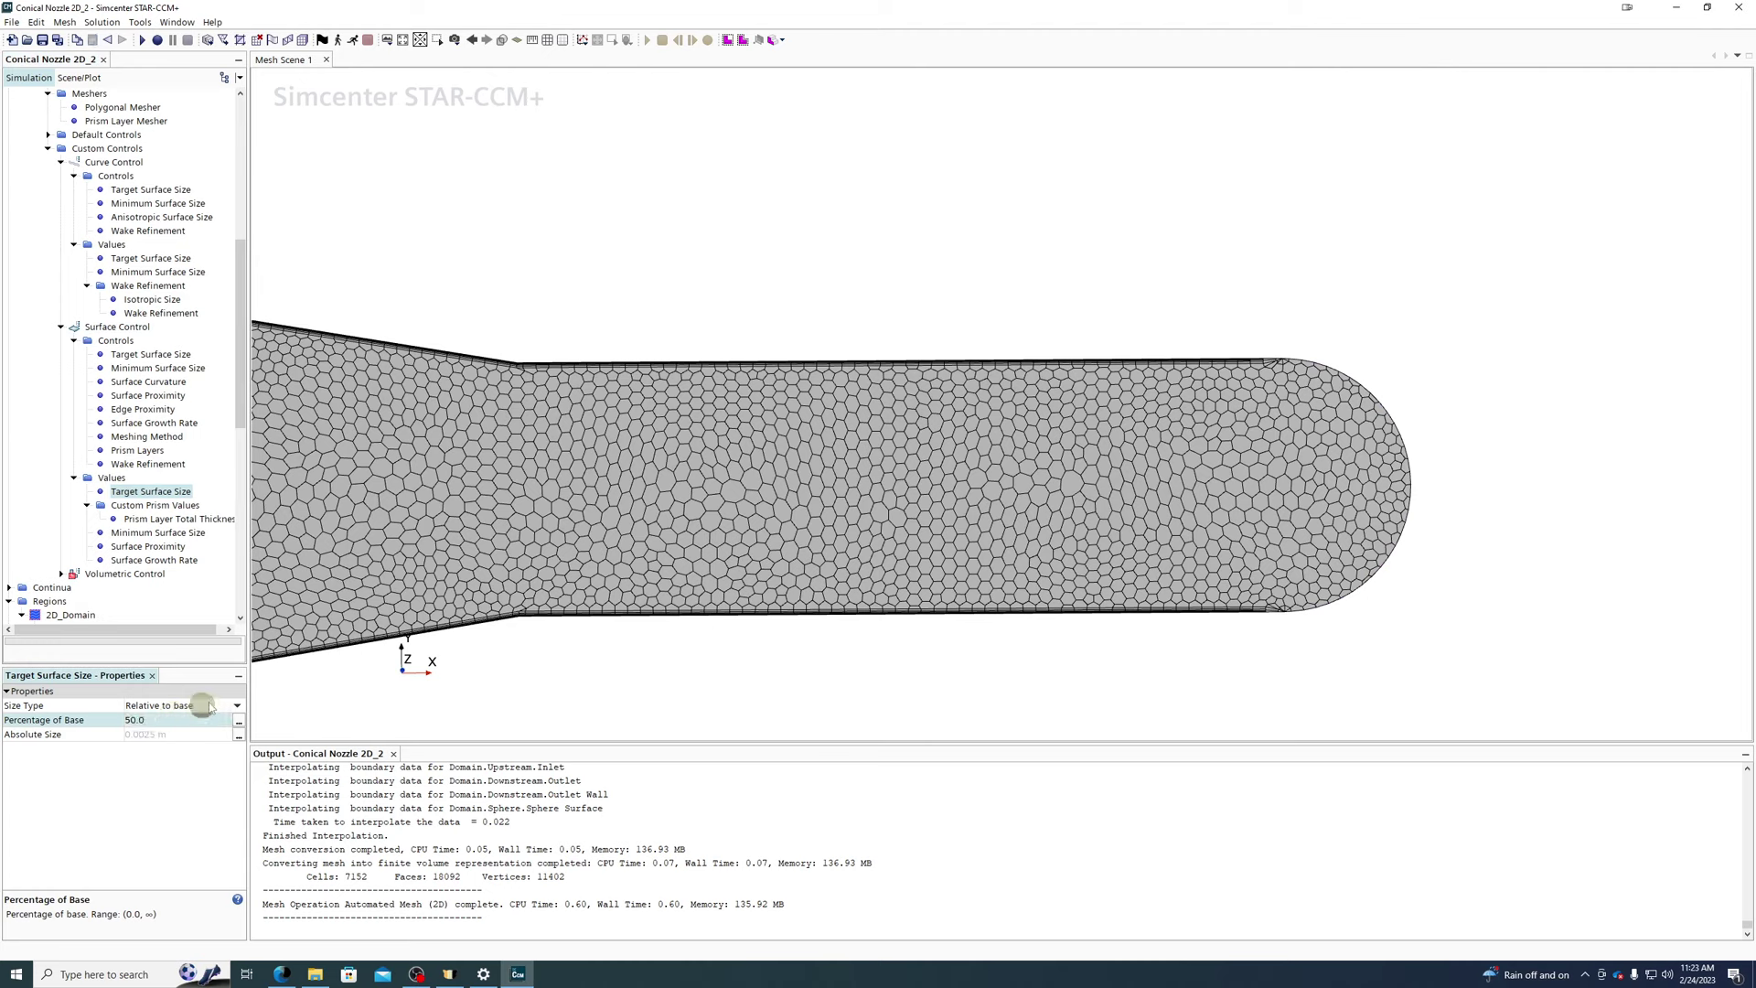
- Try to execute the Automated Mesh (2D) operation with the surface control settings
{"action": "scroll", "coordinate": [103, 175], "scroll_direction": "up", "scroll_amount": 2}
{"action": "right_click", "coordinate": [101, 162]}
{"action": "left_click", "coordinate": [128, 168]}
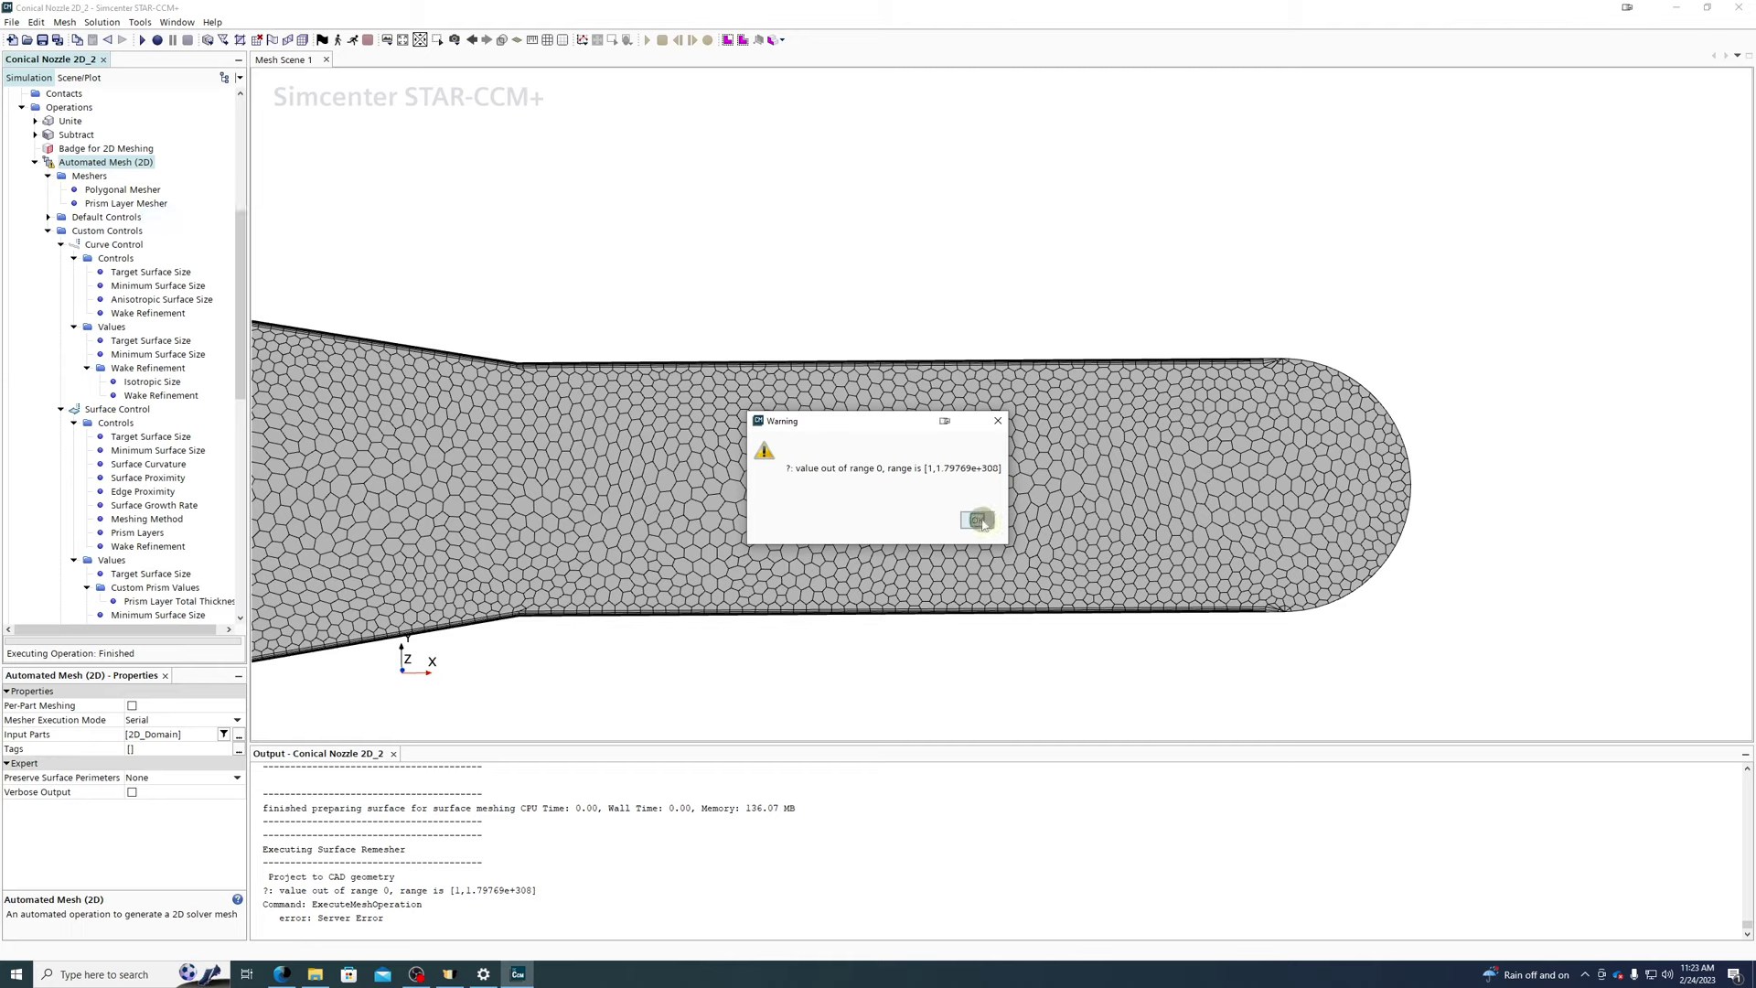
{"action": "left_click", "coordinate": [981, 520]}
- Examine the surface control's prism layer, target size, minimum size, proximity and growth rate values for an out-of-range setting
{"action": "left_click", "coordinate": [151, 600]}
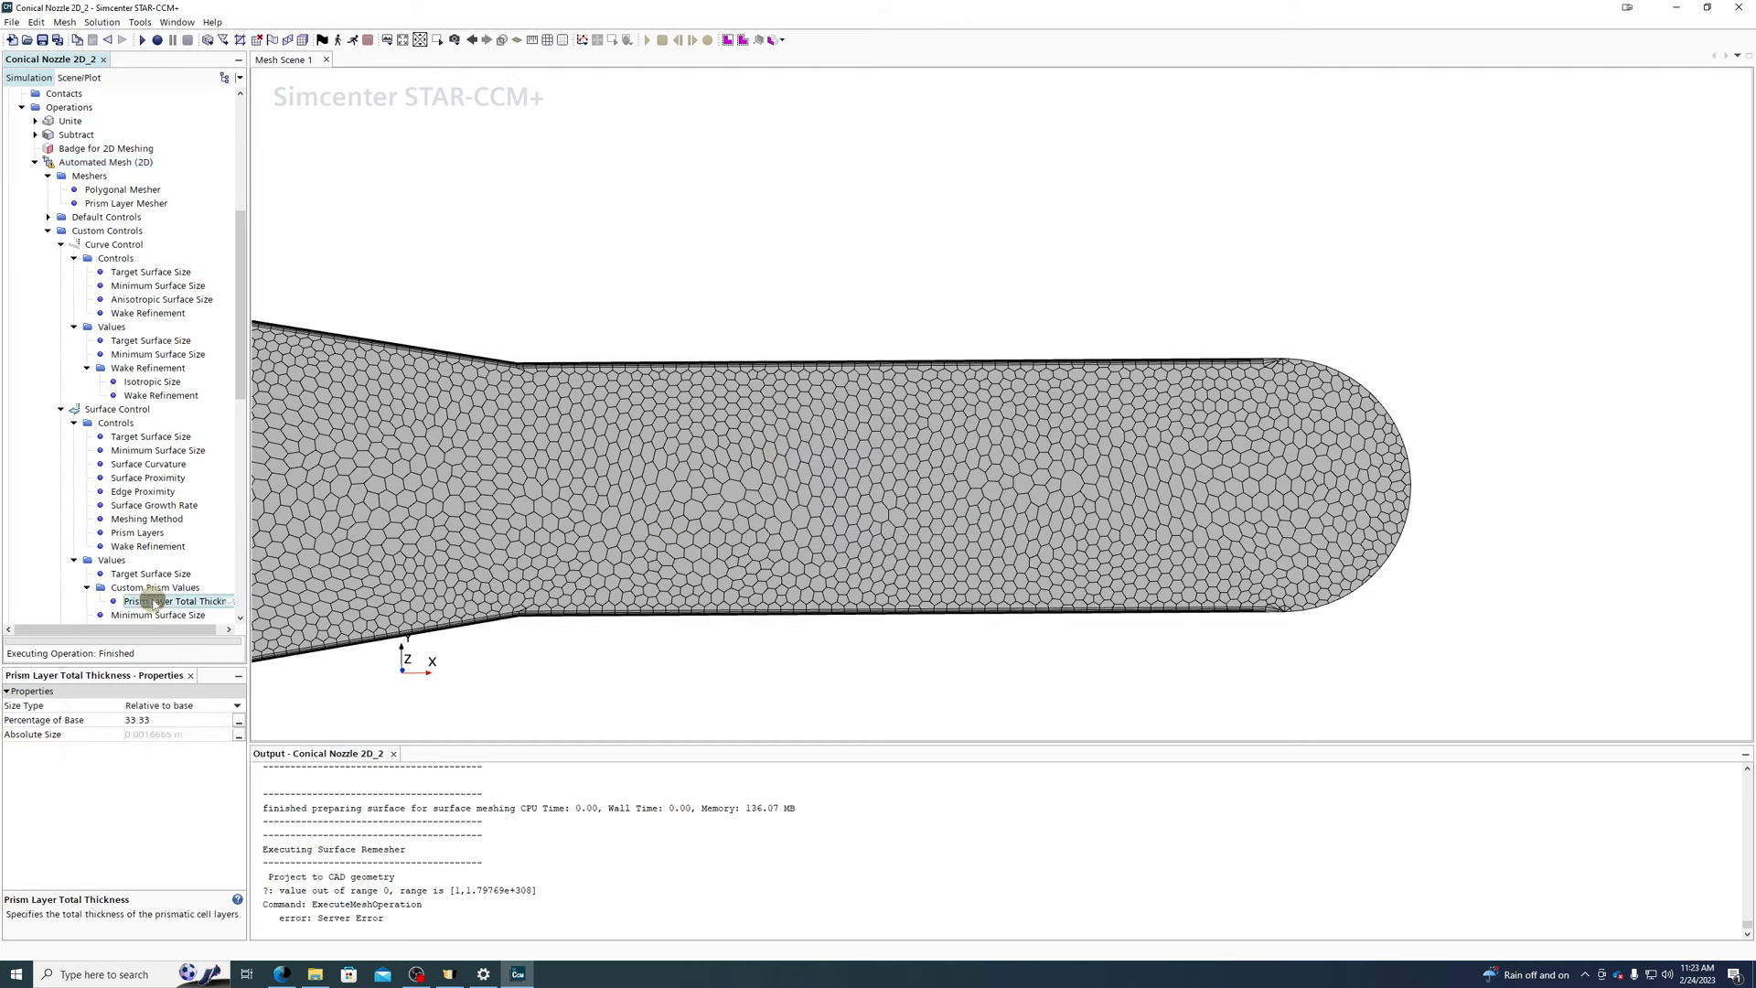
{"action": "scroll", "coordinate": [152, 593], "scroll_direction": "down", "scroll_amount": 1}
{"action": "left_click", "coordinate": [151, 547]}
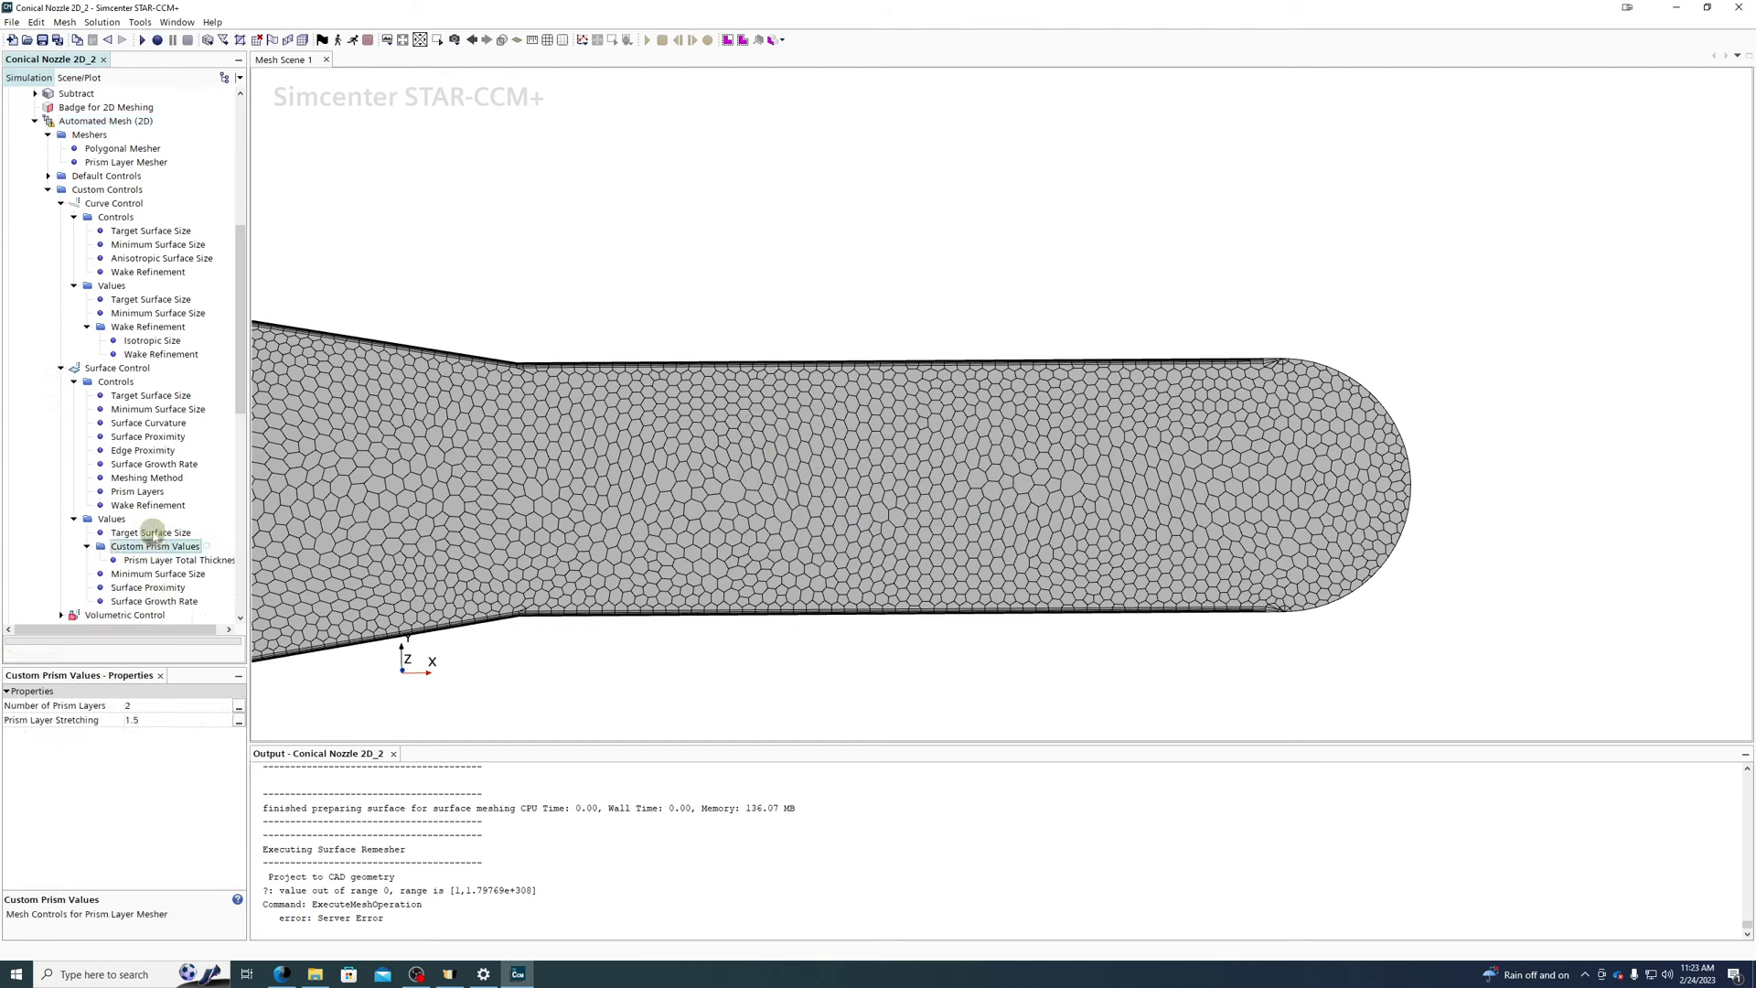
{"action": "left_click", "coordinate": [152, 533]}
{"action": "left_click", "coordinate": [152, 574]}
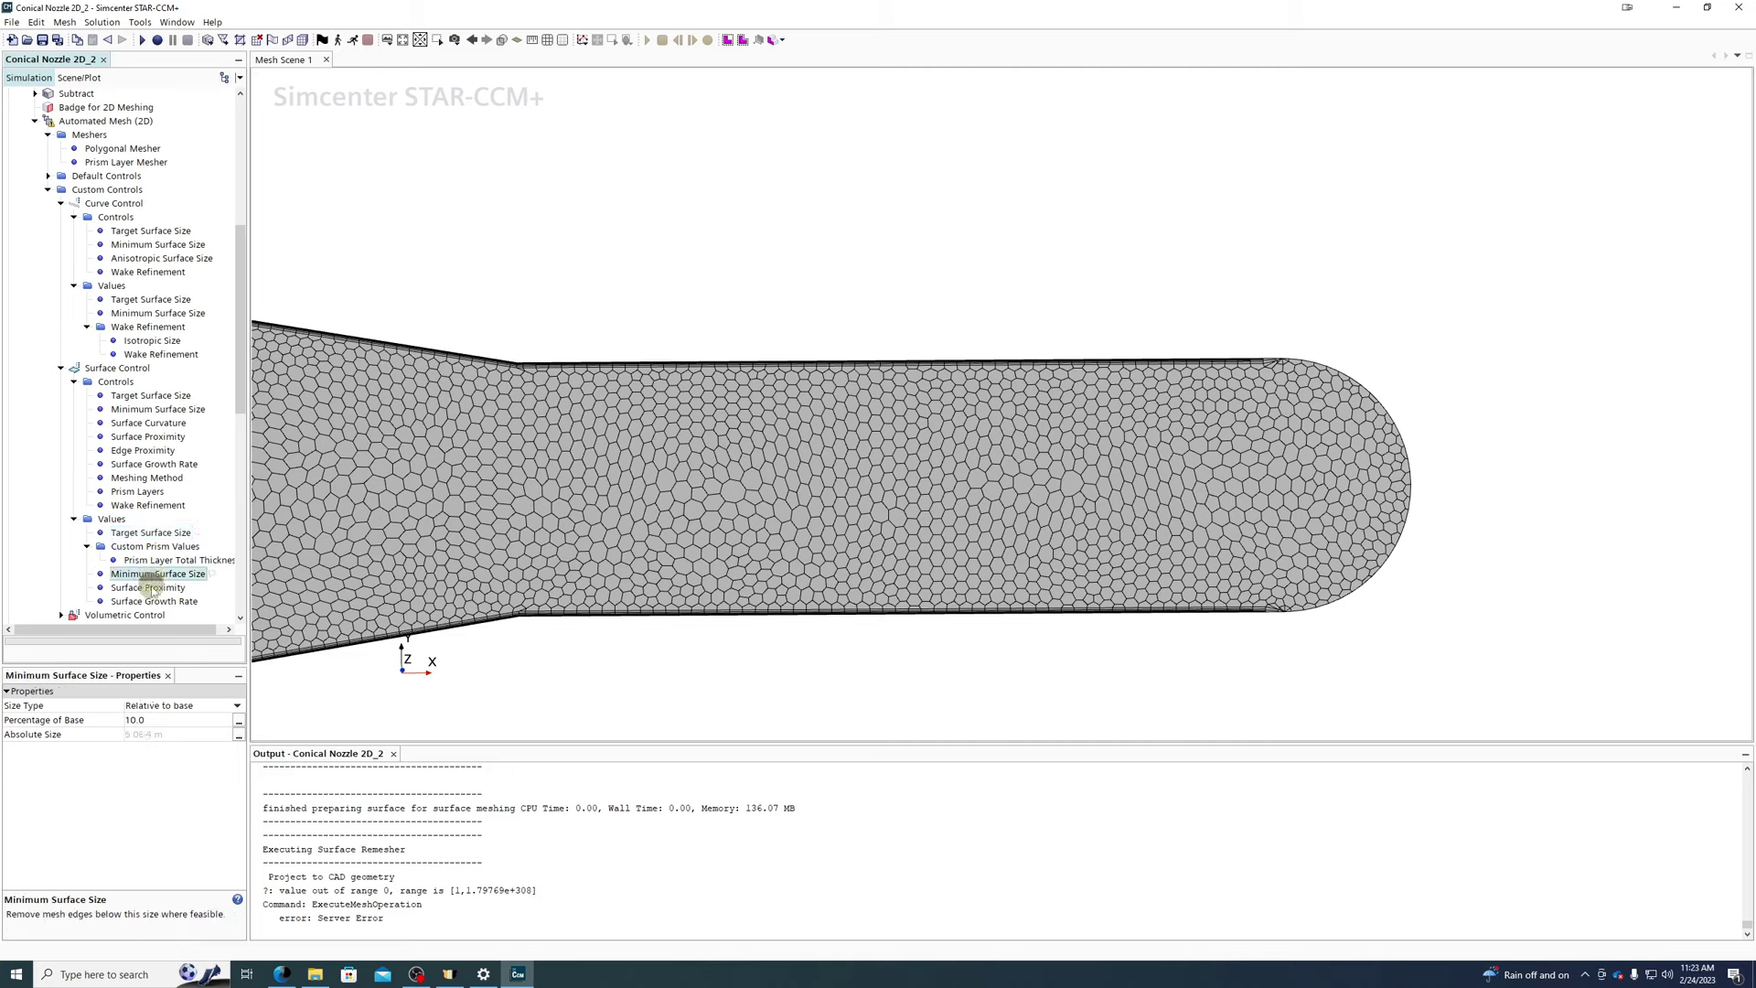
{"action": "left_click", "coordinate": [151, 589]}
{"action": "left_click", "coordinate": [152, 602]}
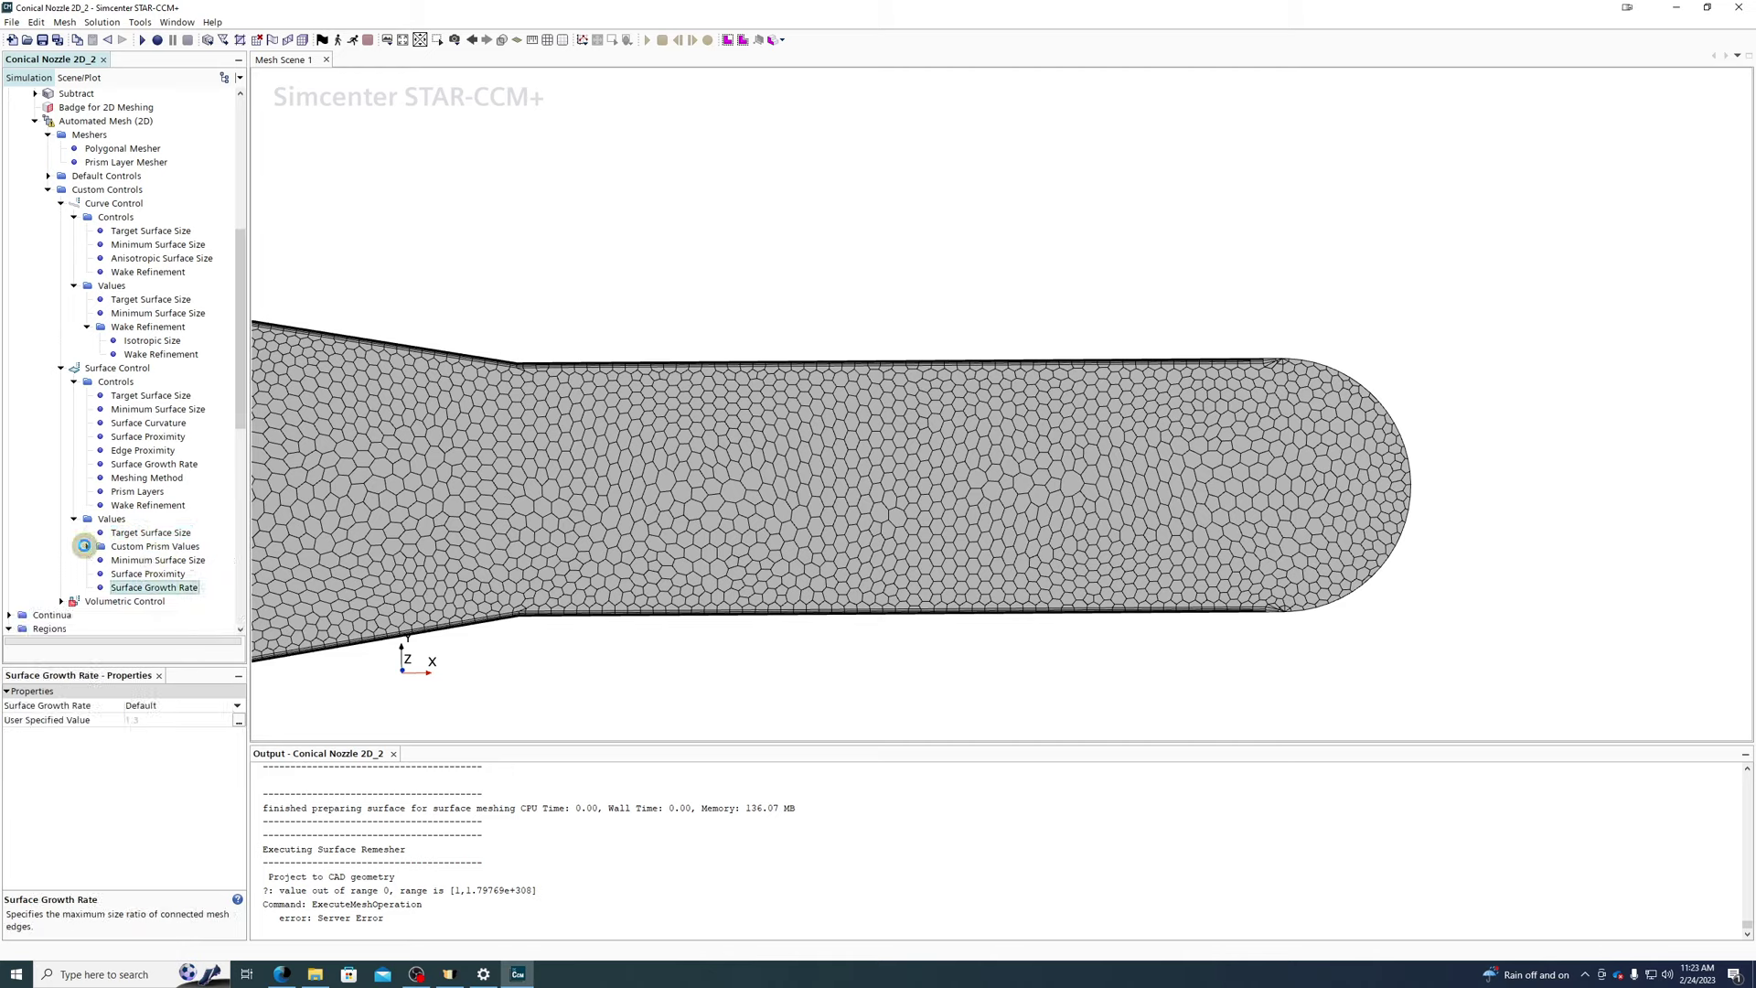
- Examine the surface control's custom prism values, assigned part surfaces and each of its control options
{"action": "left_click", "coordinate": [129, 547]}
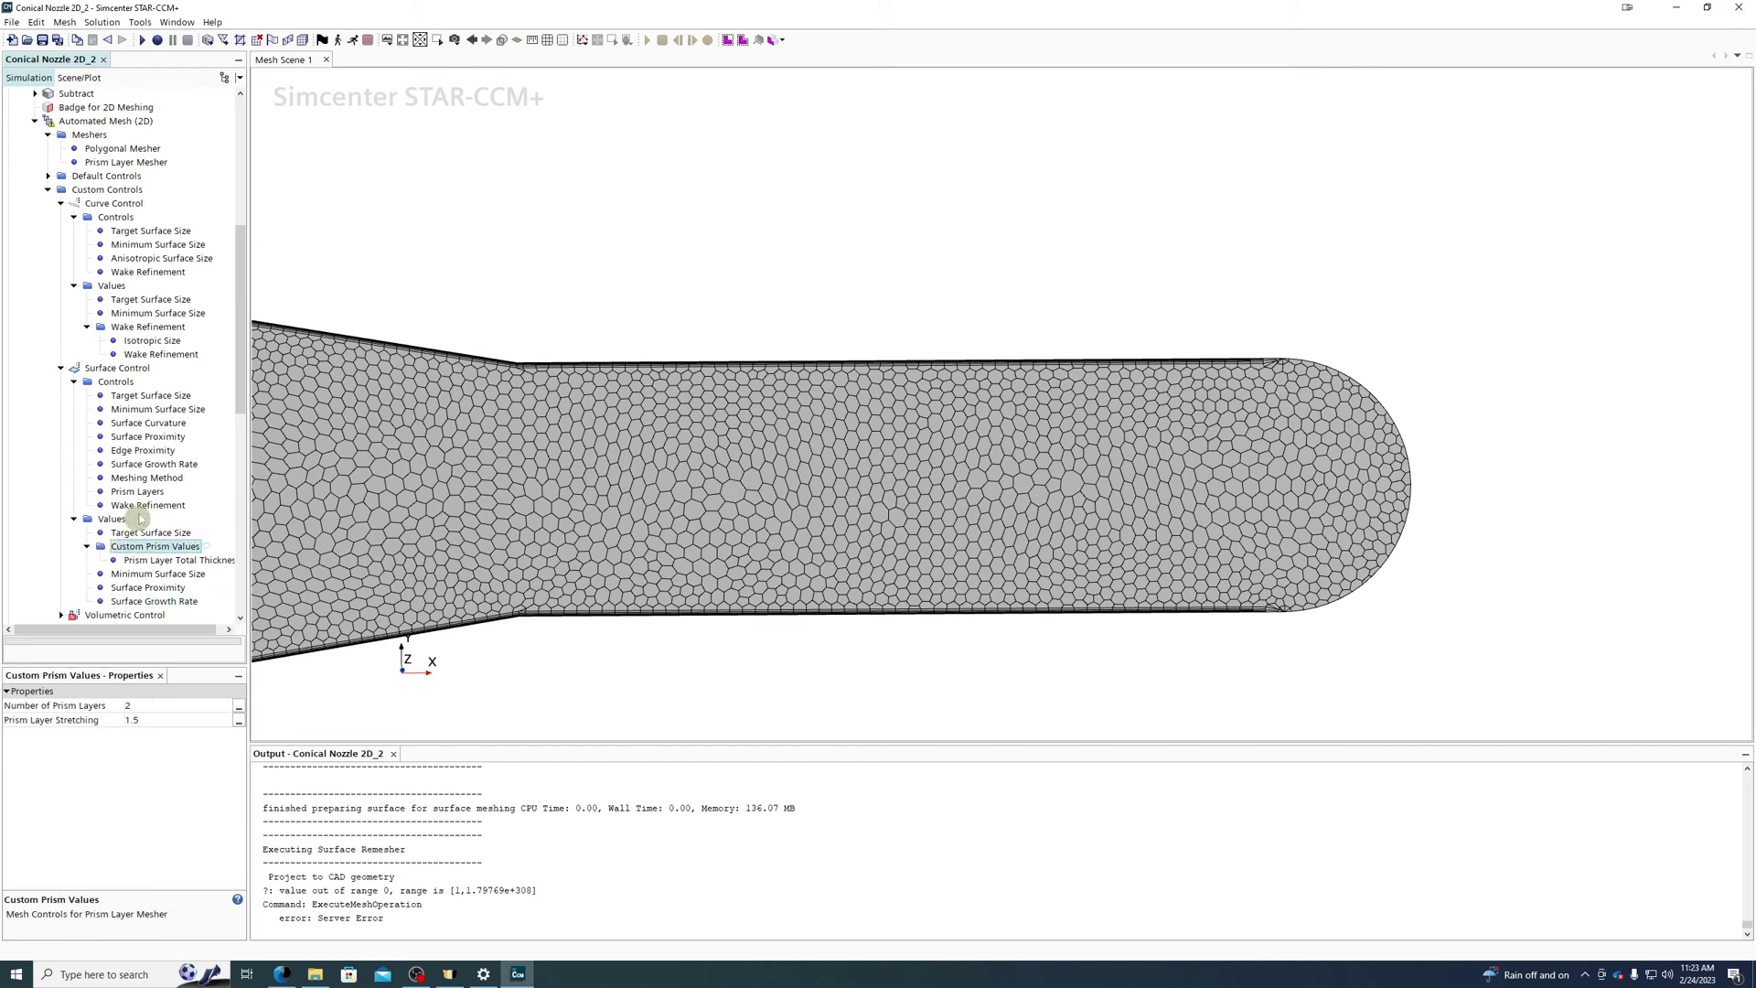
{"action": "left_click", "coordinate": [125, 369]}
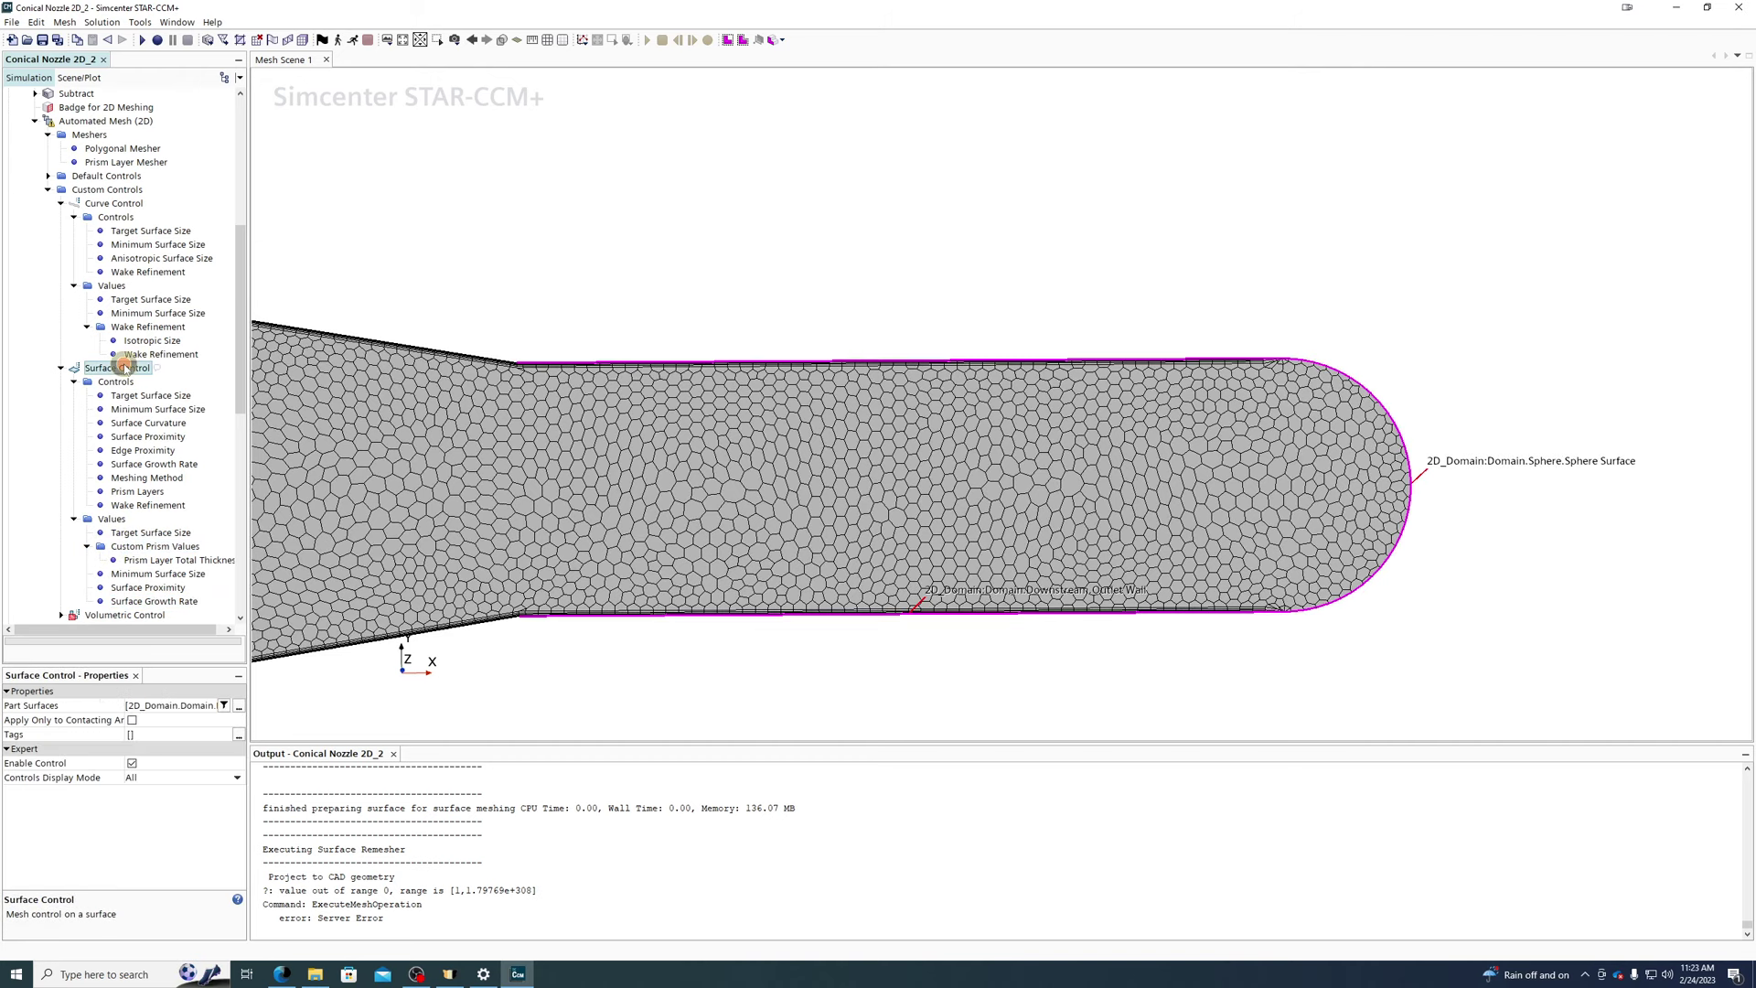
{"action": "left_click", "coordinate": [119, 396]}
{"action": "left_click", "coordinate": [128, 410]}
{"action": "left_click", "coordinate": [133, 437]}
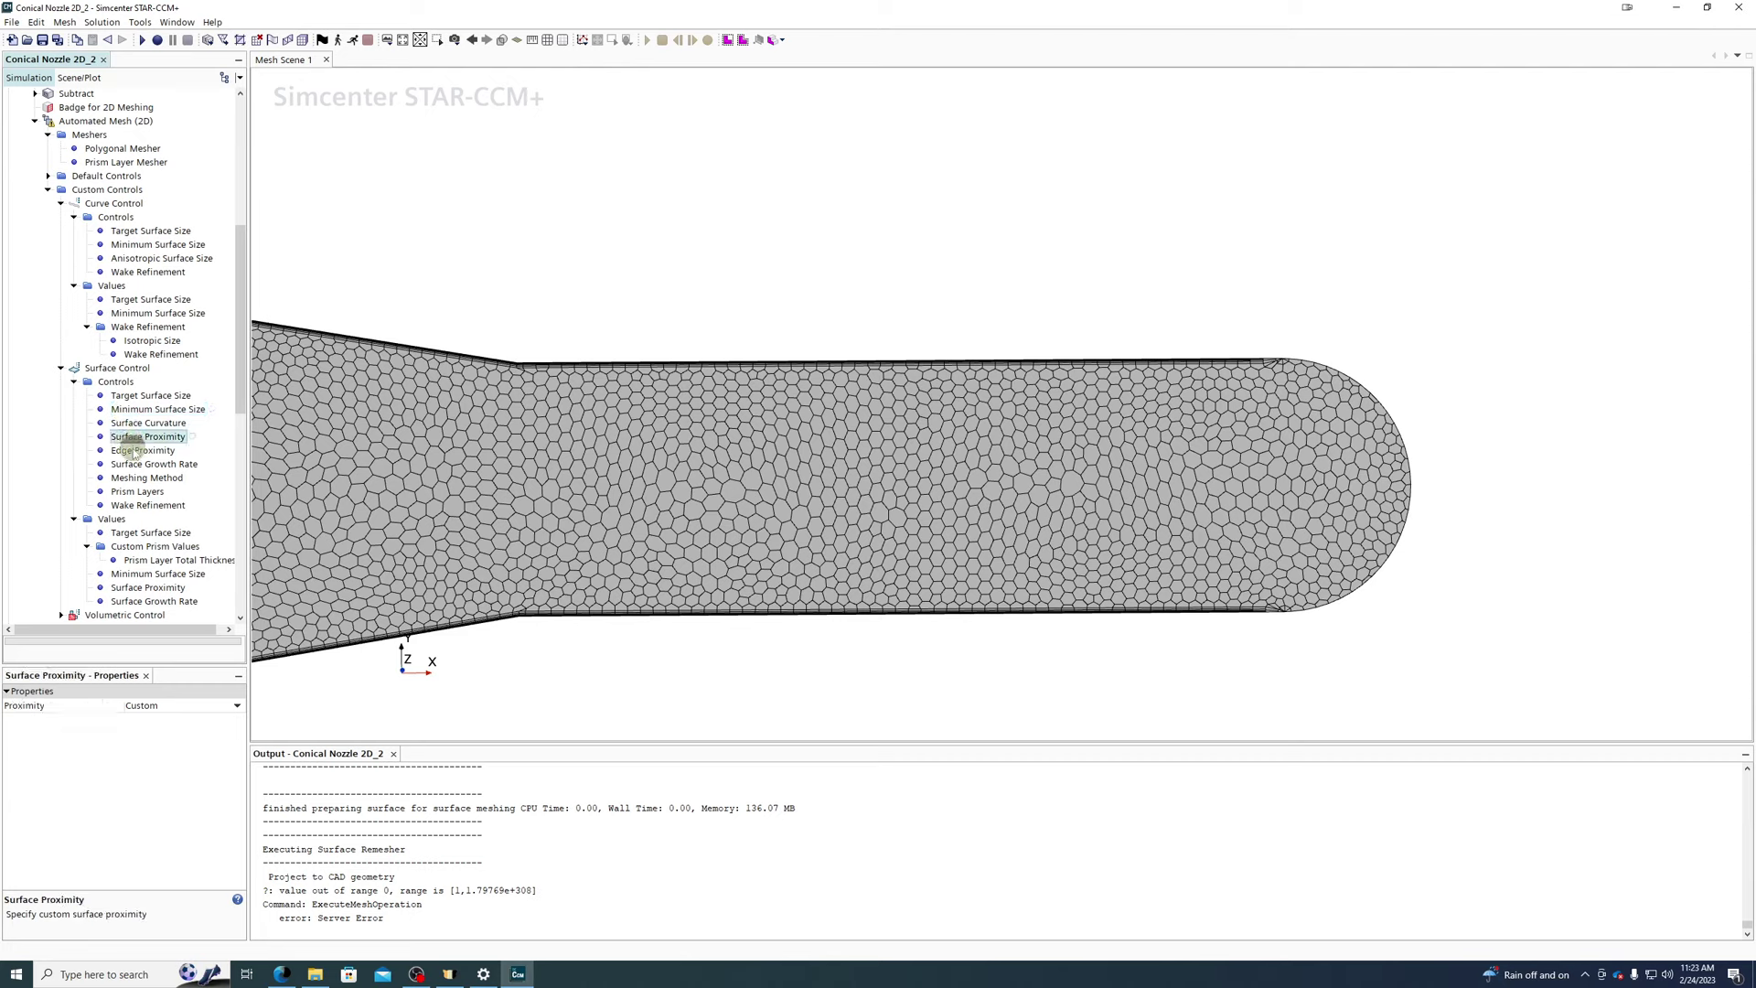
{"action": "left_click", "coordinate": [134, 451]}
{"action": "left_click", "coordinate": [134, 464]}
{"action": "left_click", "coordinate": [135, 478]}
{"action": "left_click", "coordinate": [135, 492]}
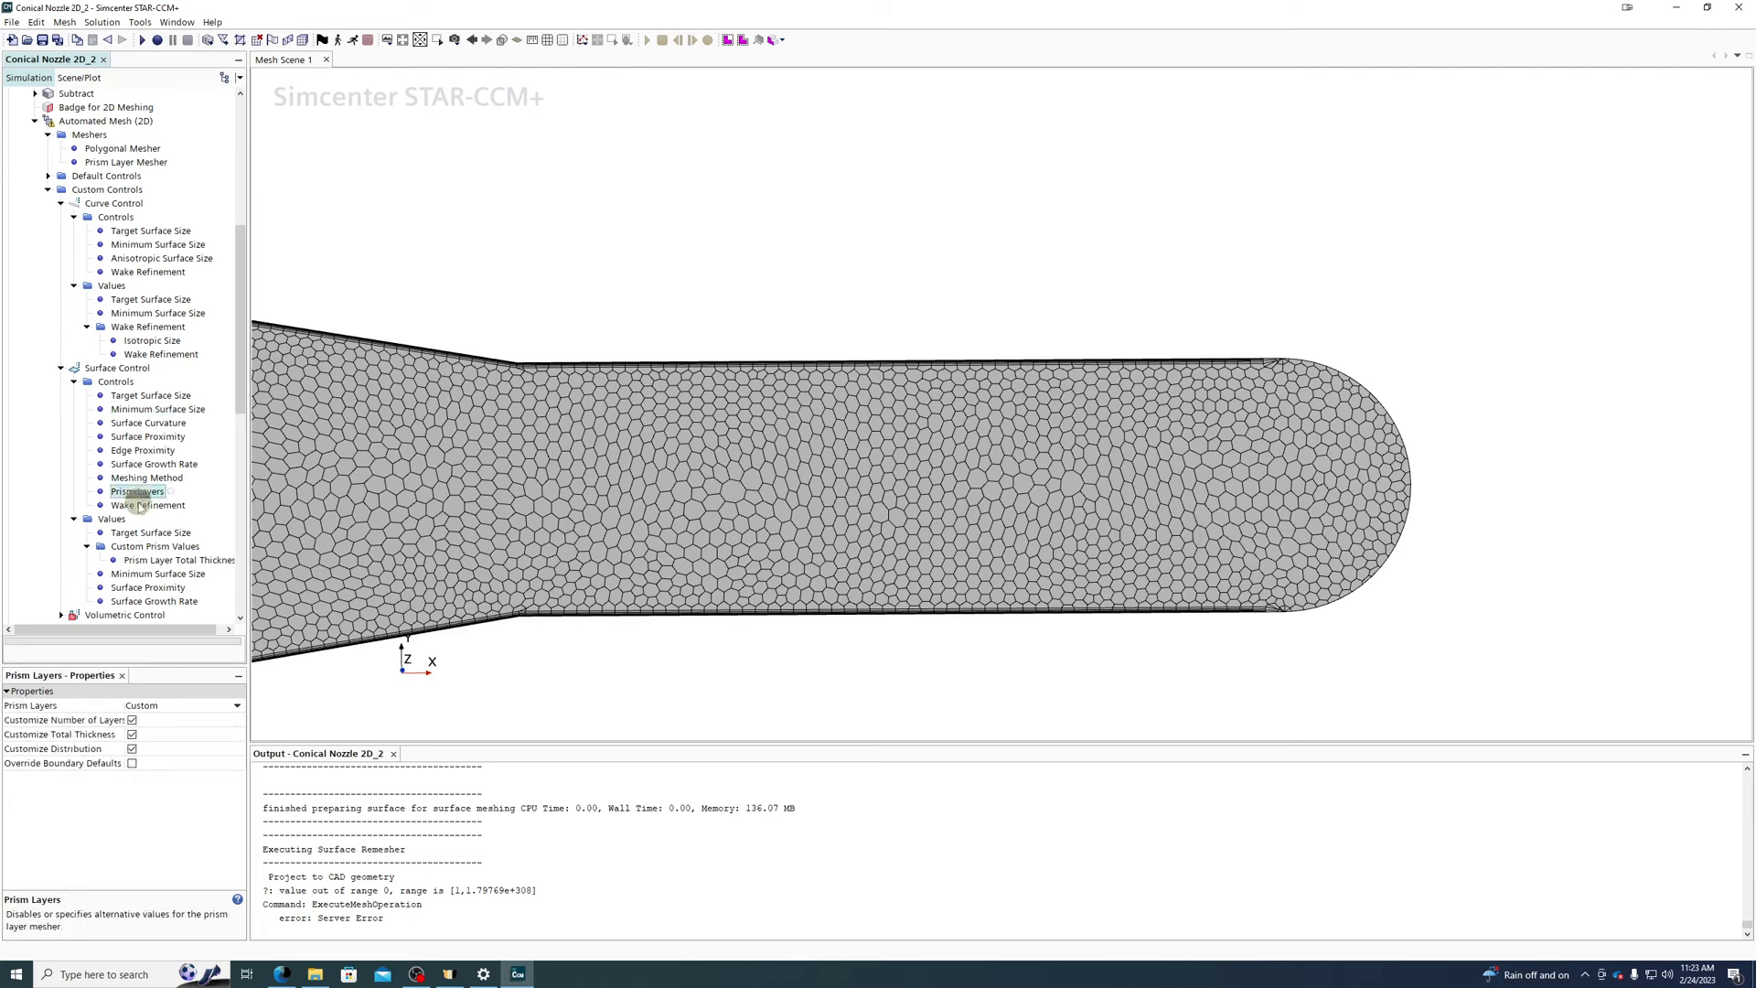
{"action": "left_click", "coordinate": [149, 506]}
{"action": "scroll", "coordinate": [151, 507], "scroll_direction": "down", "scroll_amount": 2}
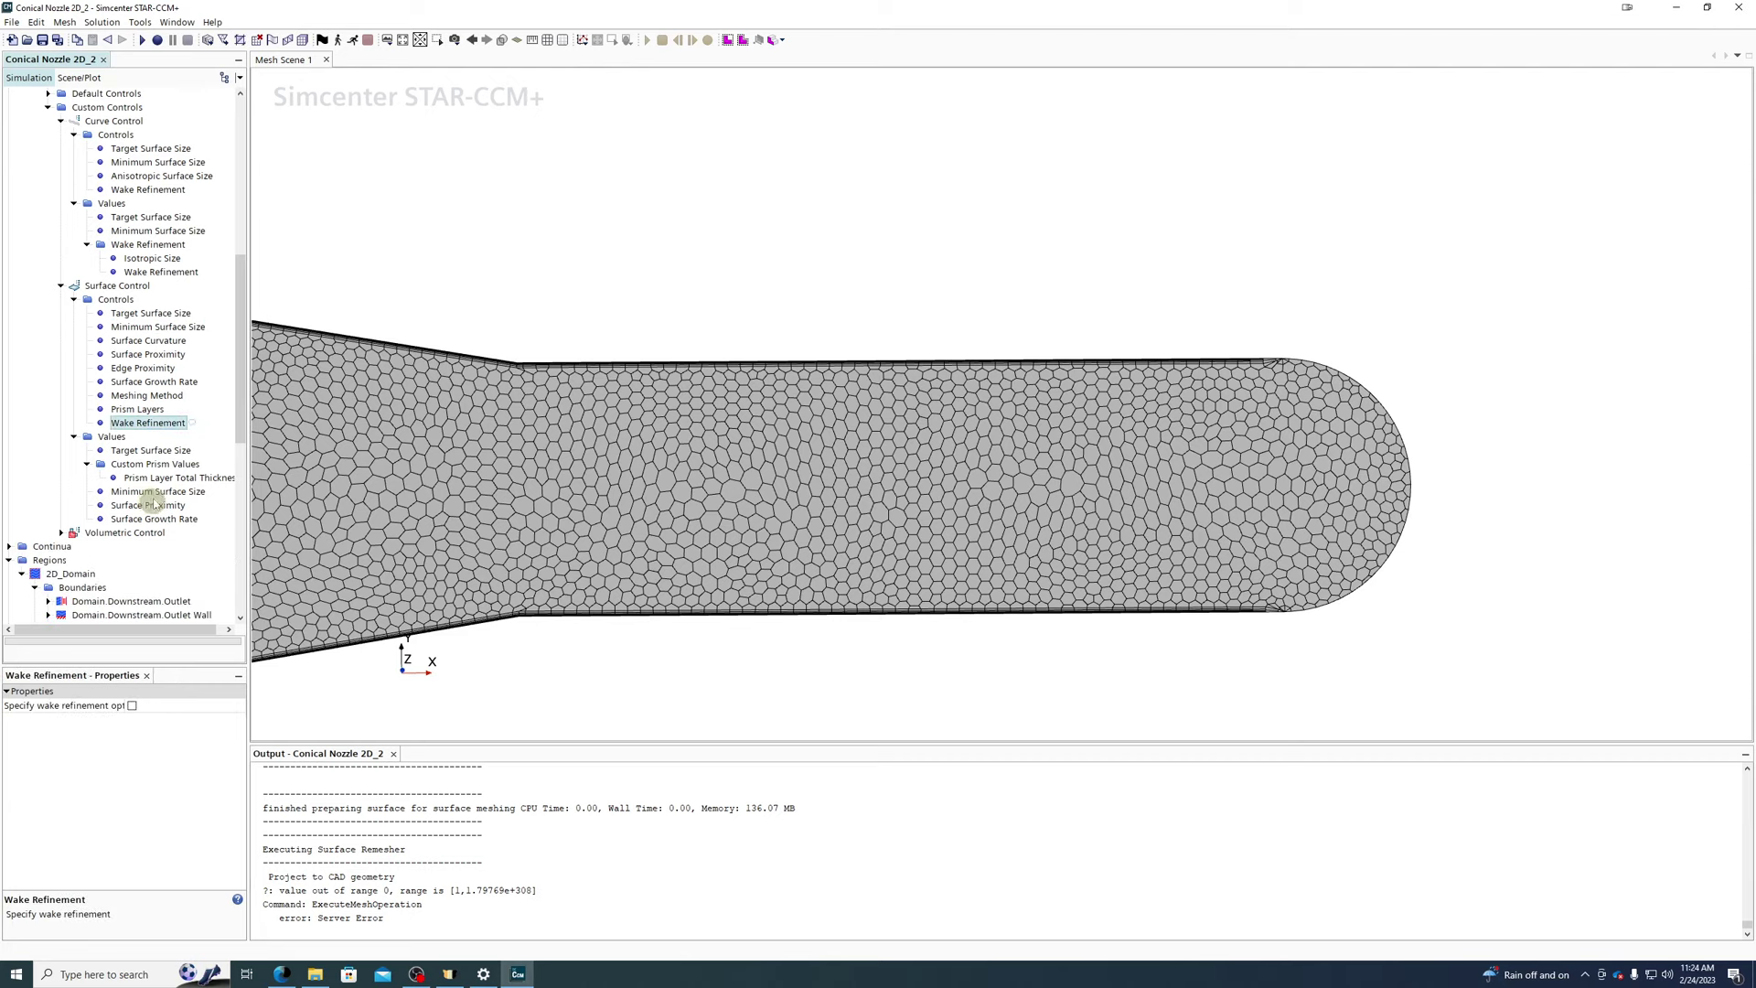
- Recheck every entry under the surface control's values, from target surface size and prism layer thickness to surface proximity and growth rate
{"action": "left_click", "coordinate": [128, 519]}
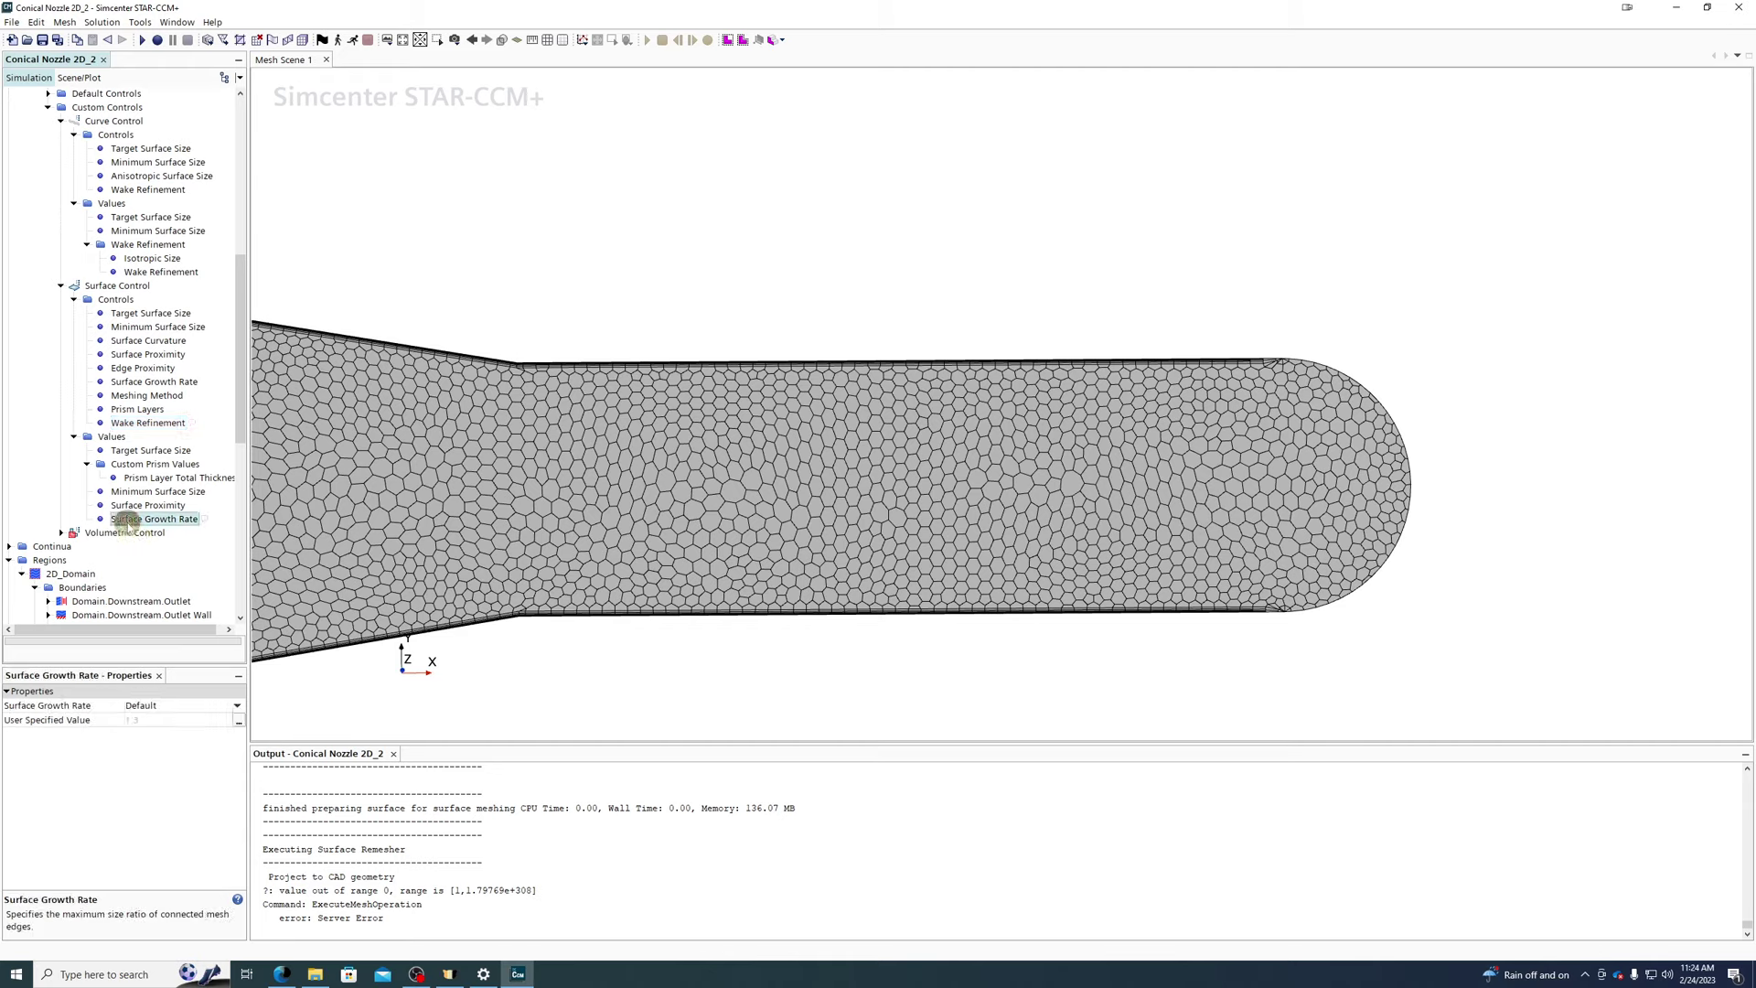
{"action": "left_click", "coordinate": [128, 450]}
{"action": "left_click", "coordinate": [129, 464]}
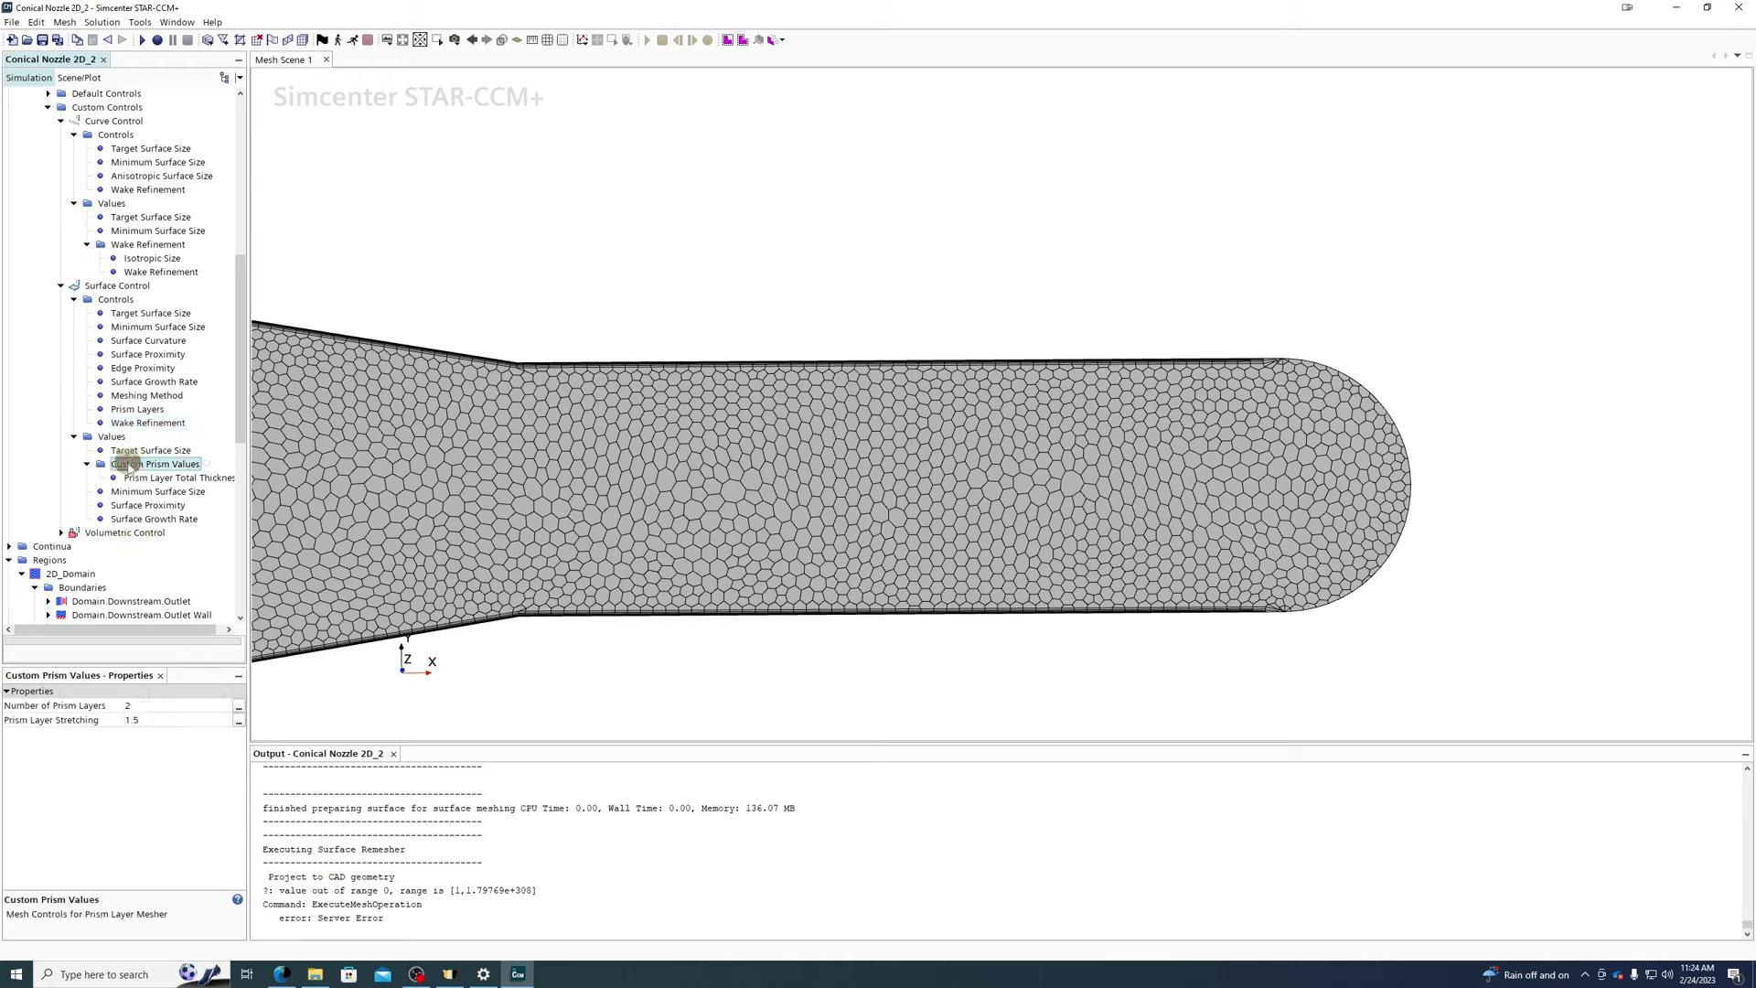
{"action": "left_click", "coordinate": [131, 477]}
{"action": "left_click", "coordinate": [135, 492]}
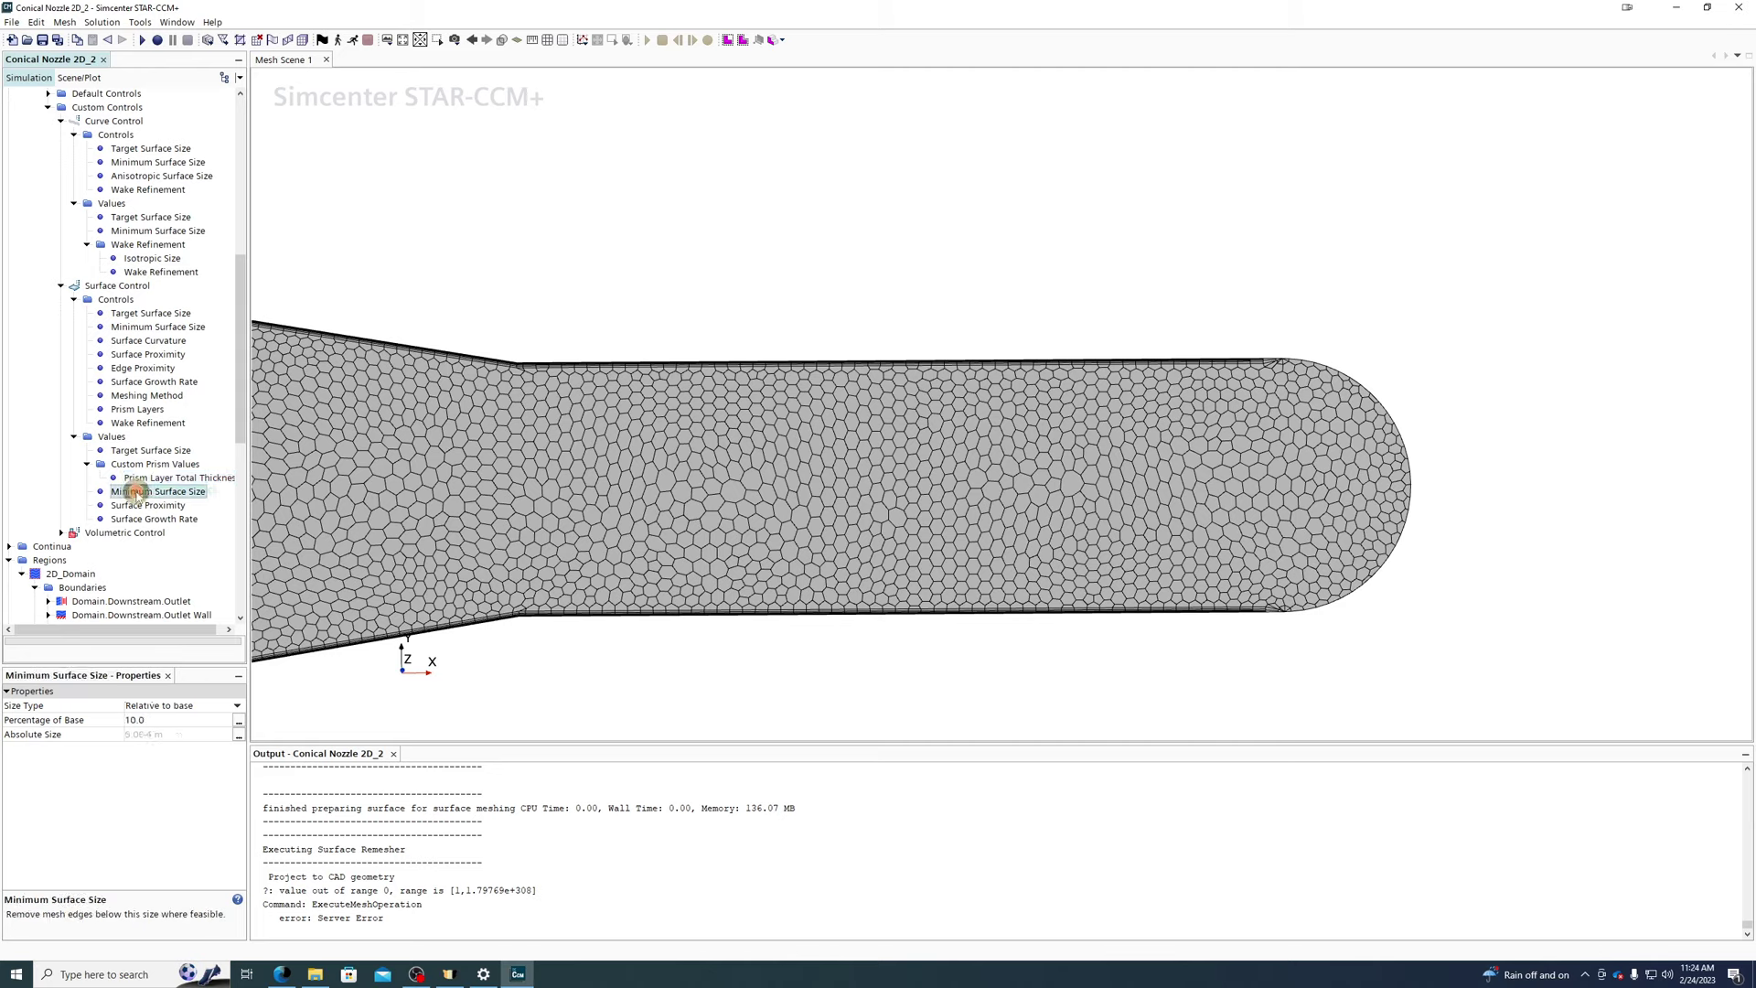
{"action": "left_click", "coordinate": [133, 505]}
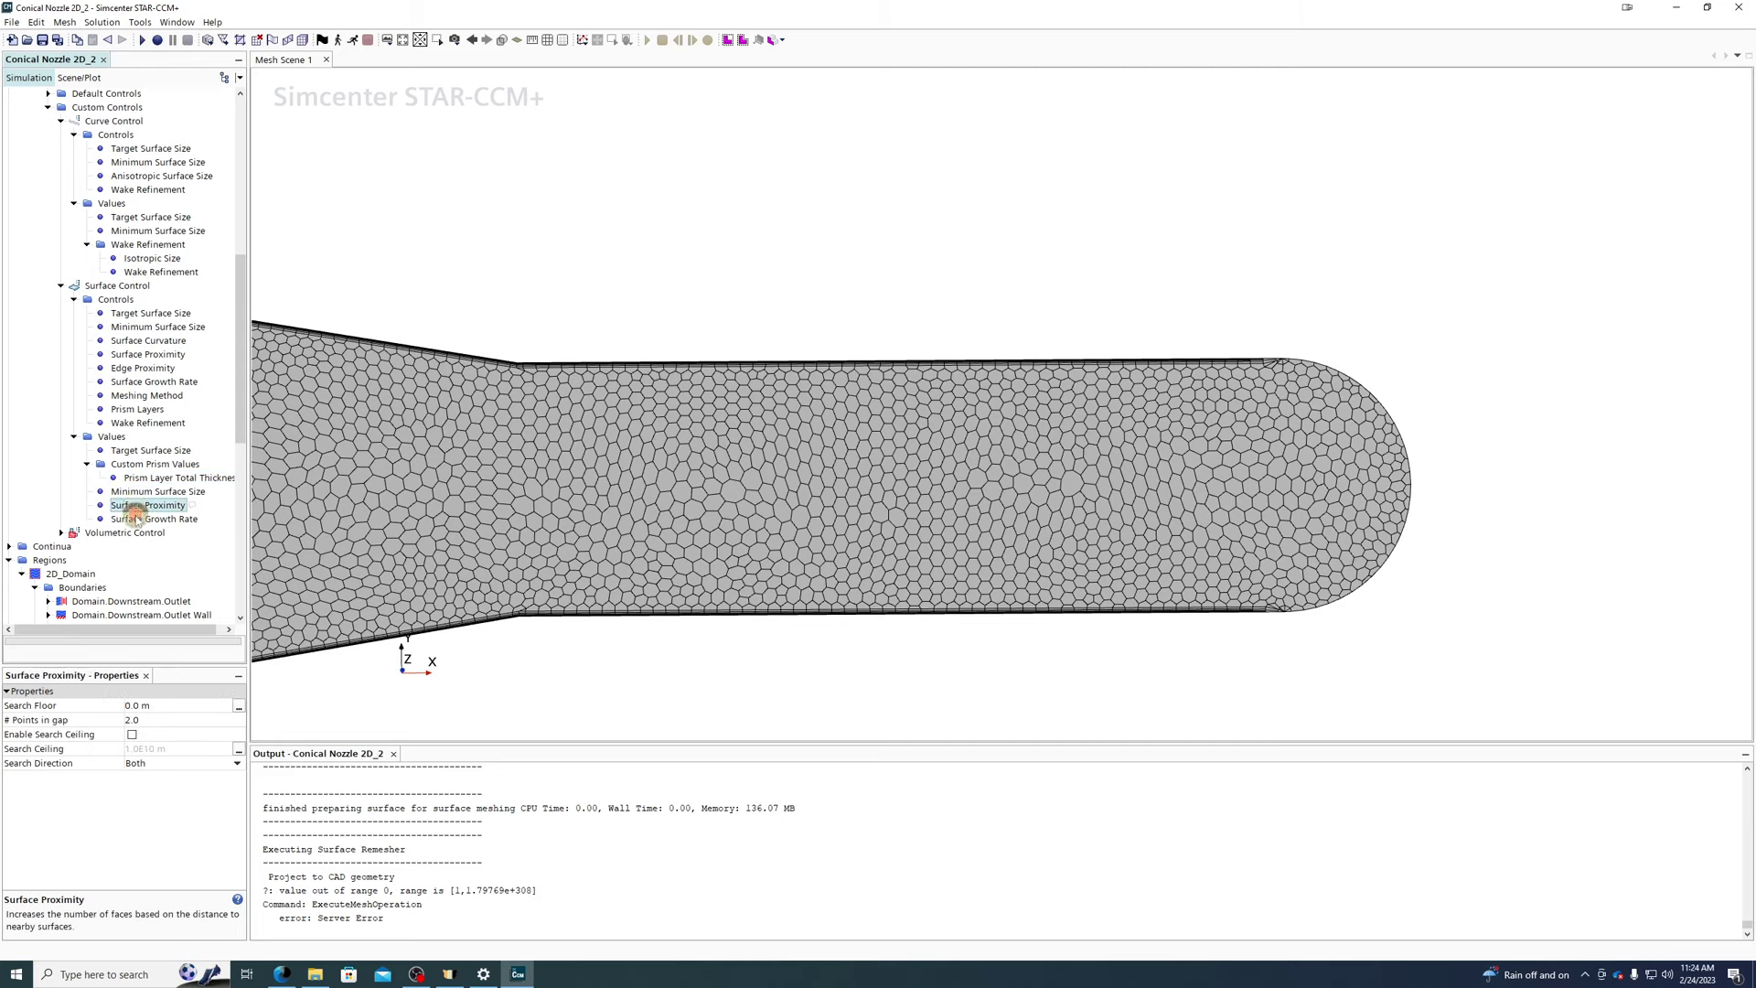
{"action": "left_click", "coordinate": [135, 518]}
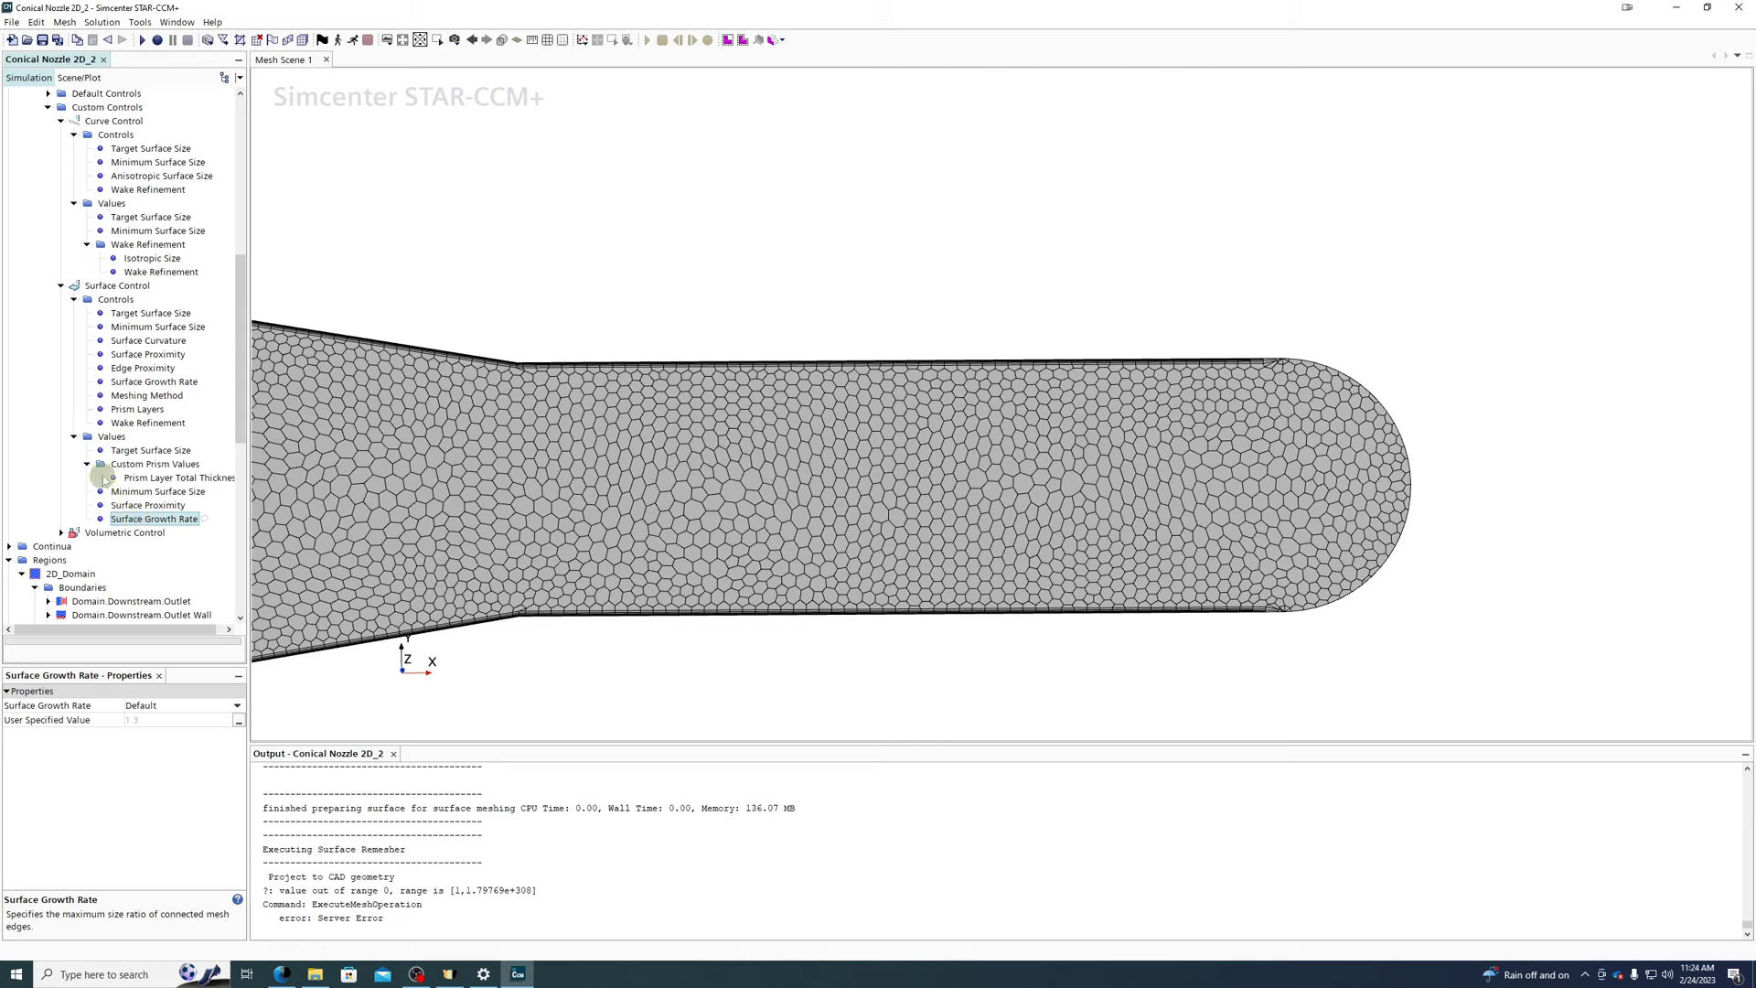
{"action": "left_click", "coordinate": [125, 477]}
{"action": "left_click", "coordinate": [121, 466]}
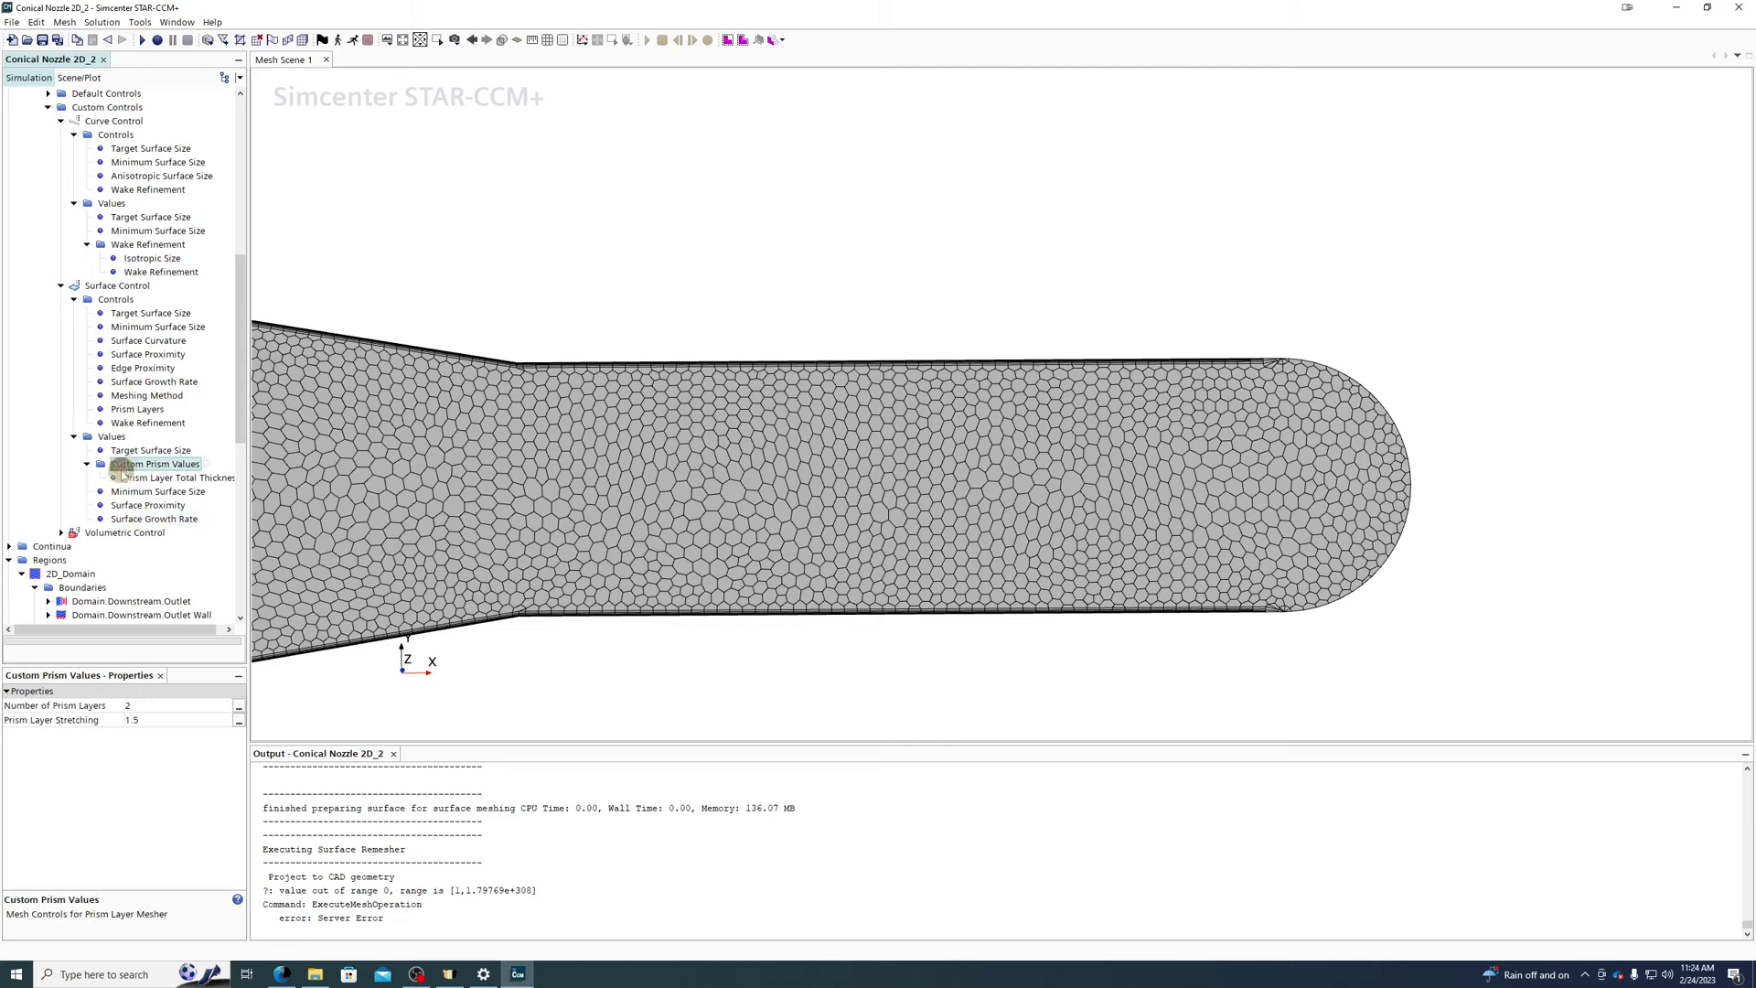
- Set the surface control's prism layers to Parent and try to execute the Automated Mesh (2D) operation
{"action": "left_click", "coordinate": [128, 409]}
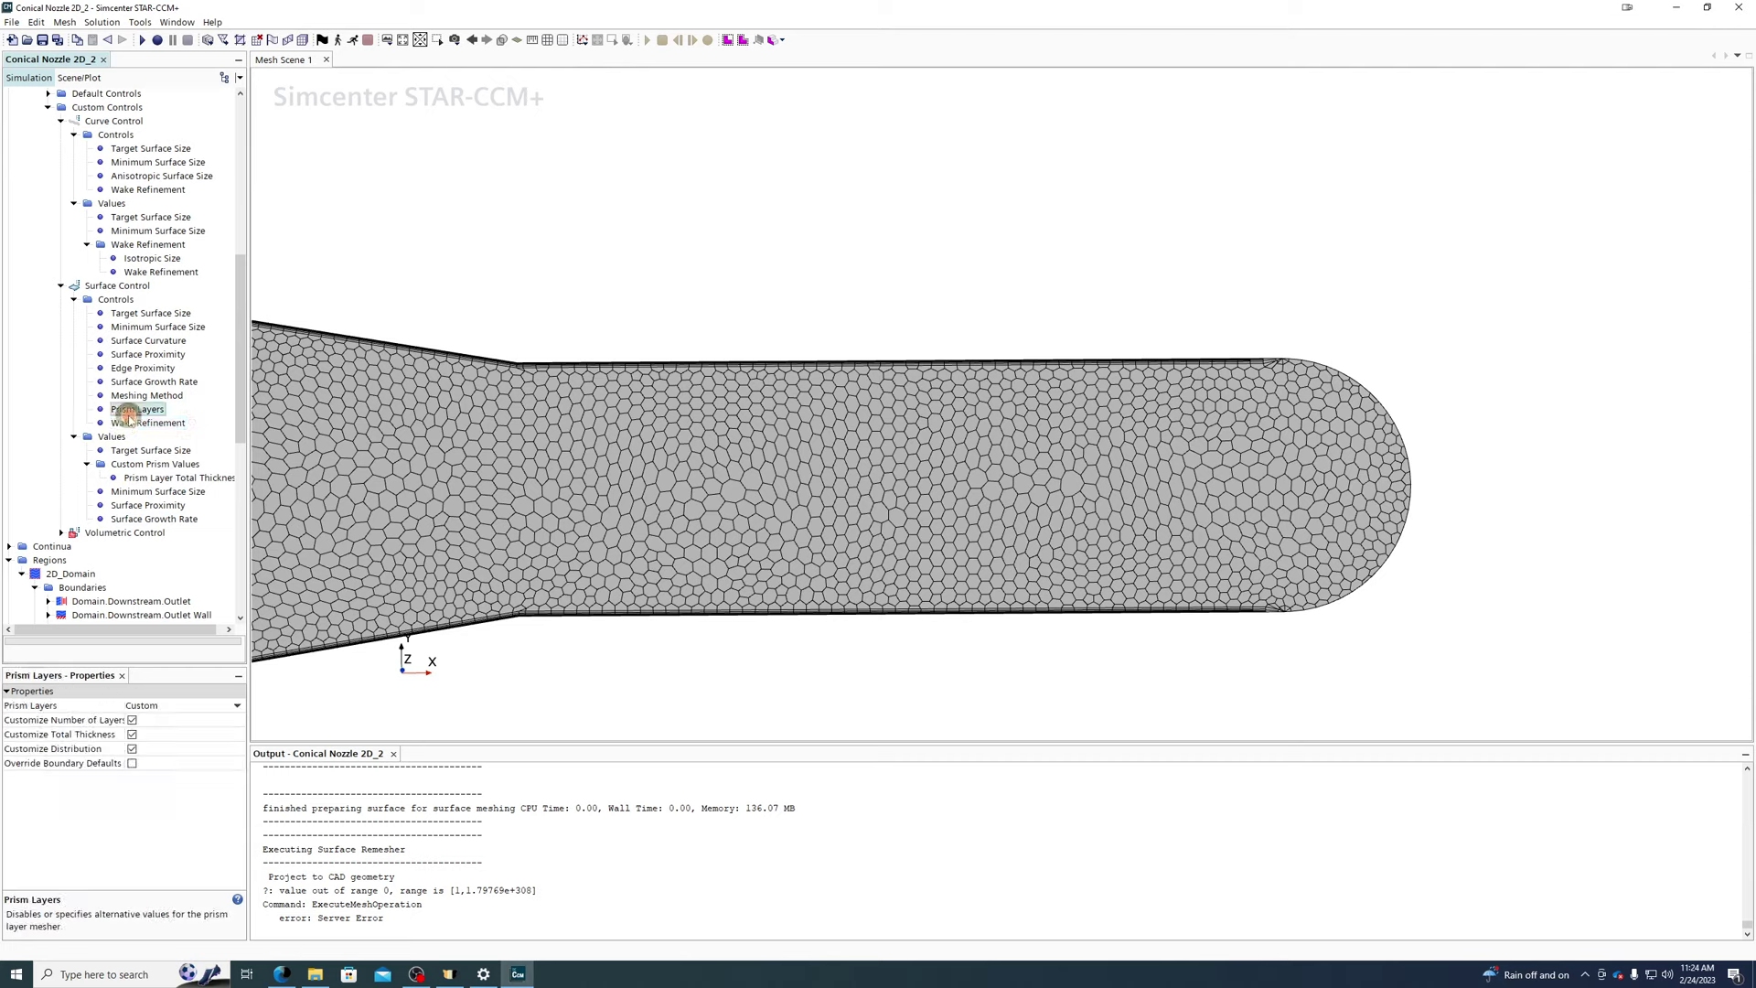
{"action": "left_click", "coordinate": [153, 709]}
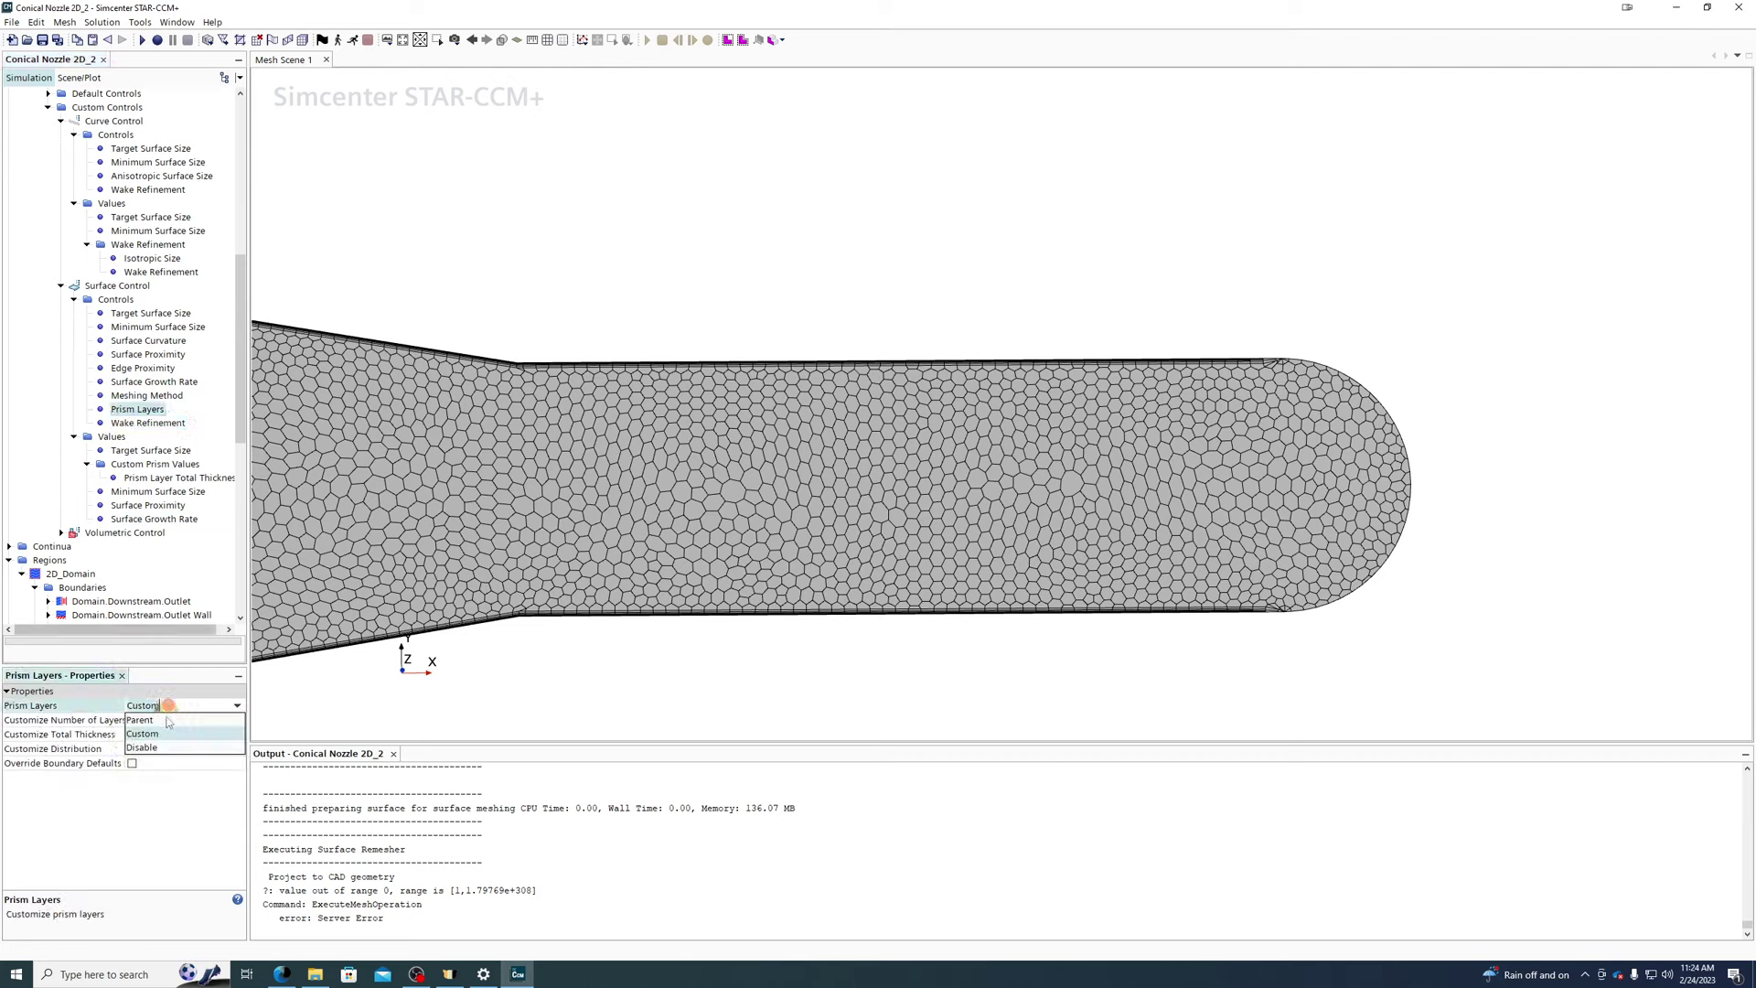
{"action": "left_click", "coordinate": [151, 727]}
{"action": "scroll", "coordinate": [96, 138], "scroll_direction": "up", "scroll_amount": 2}
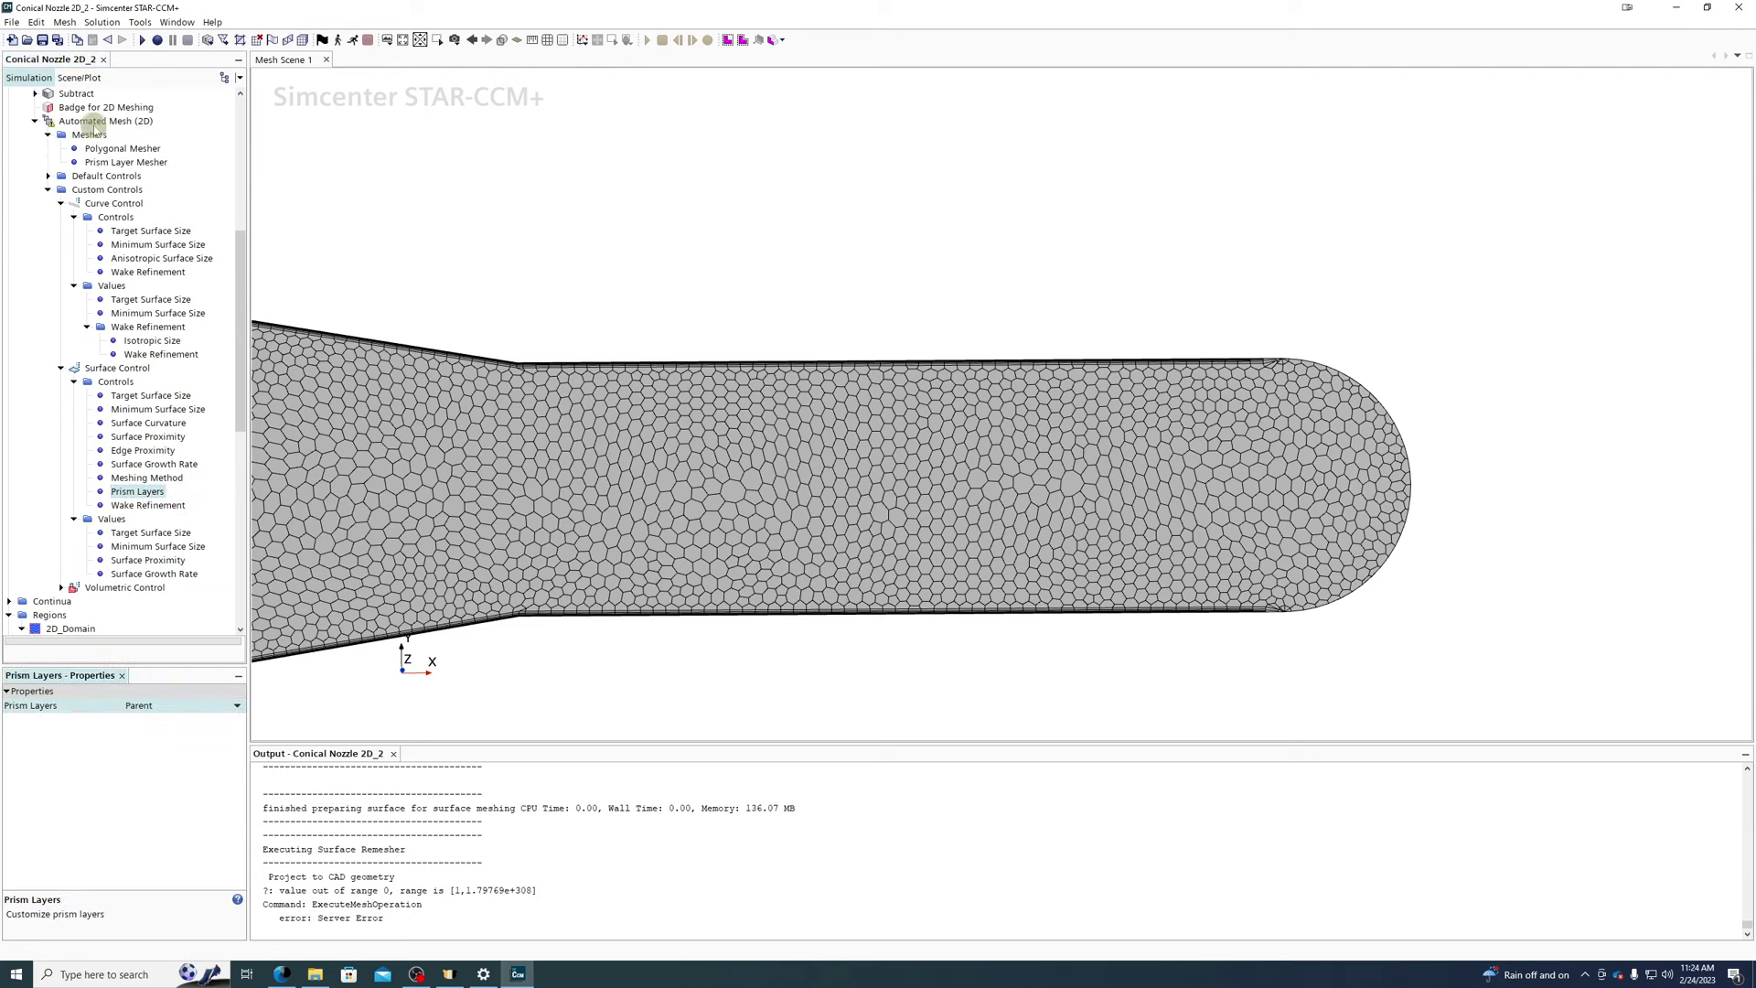
{"action": "right_click", "coordinate": [93, 126]}
{"action": "left_click", "coordinate": [137, 135]}
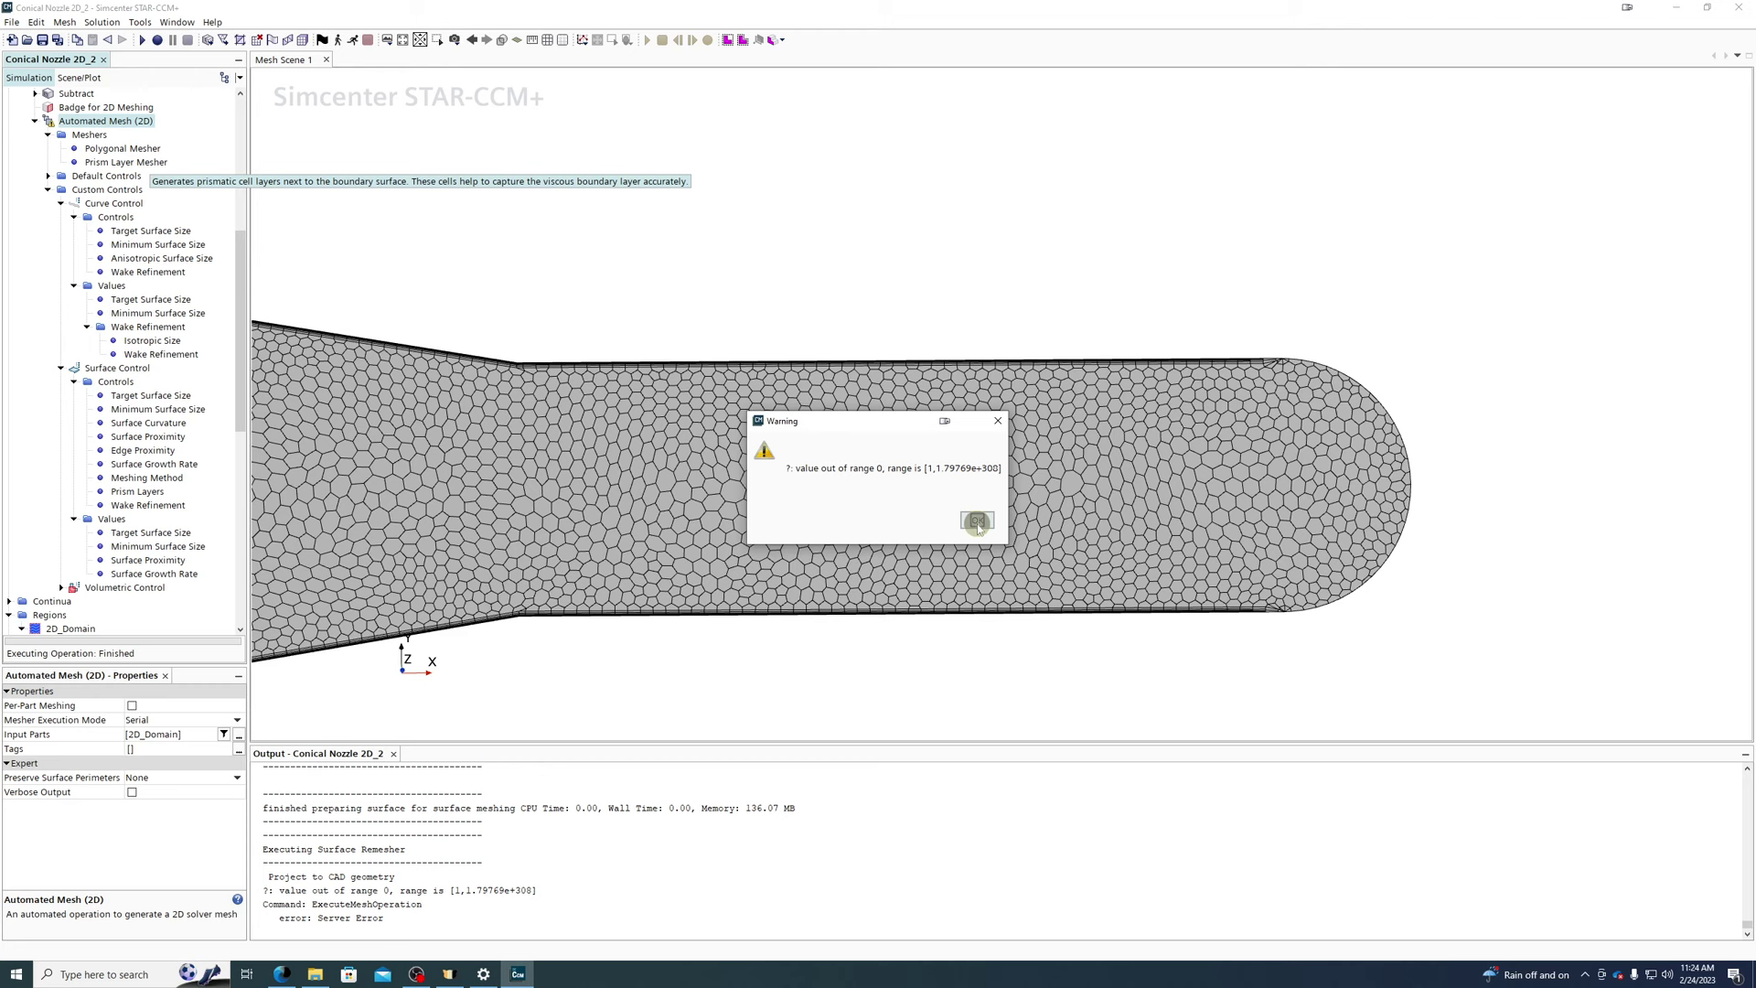
{"action": "left_click", "coordinate": [977, 525]}
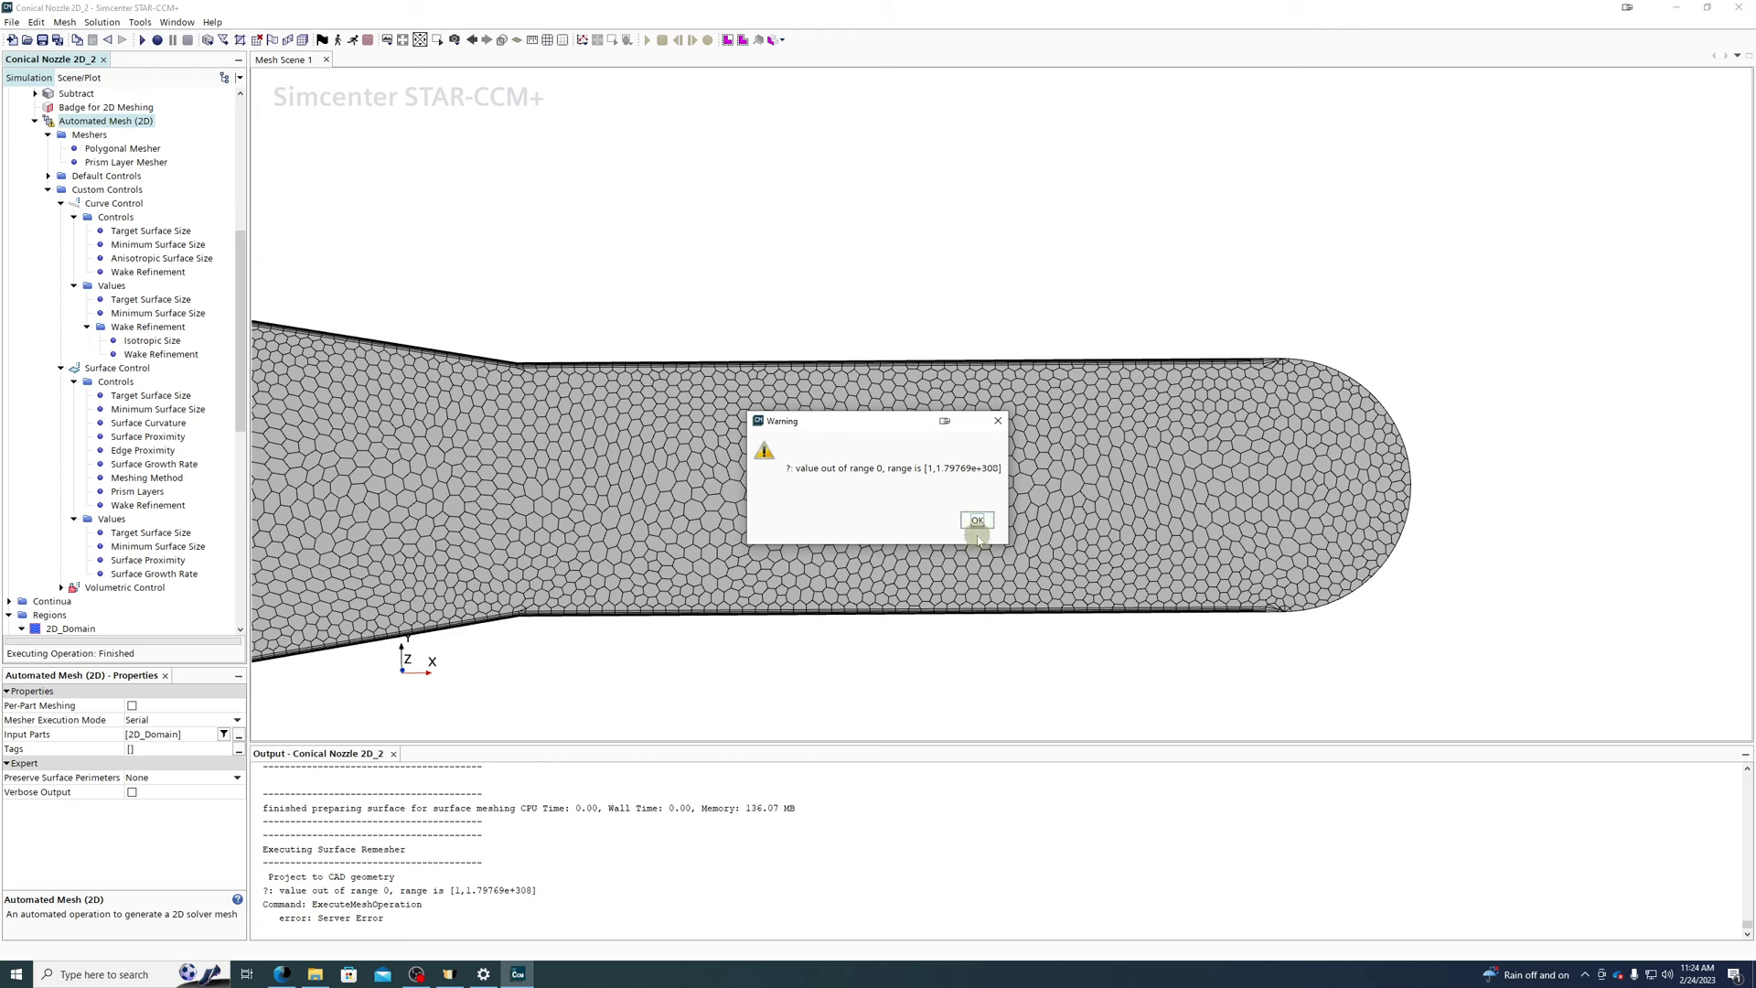
- Delete the surface control and the volumetric control from the custom controls
{"action": "left_click", "coordinate": [92, 368]}
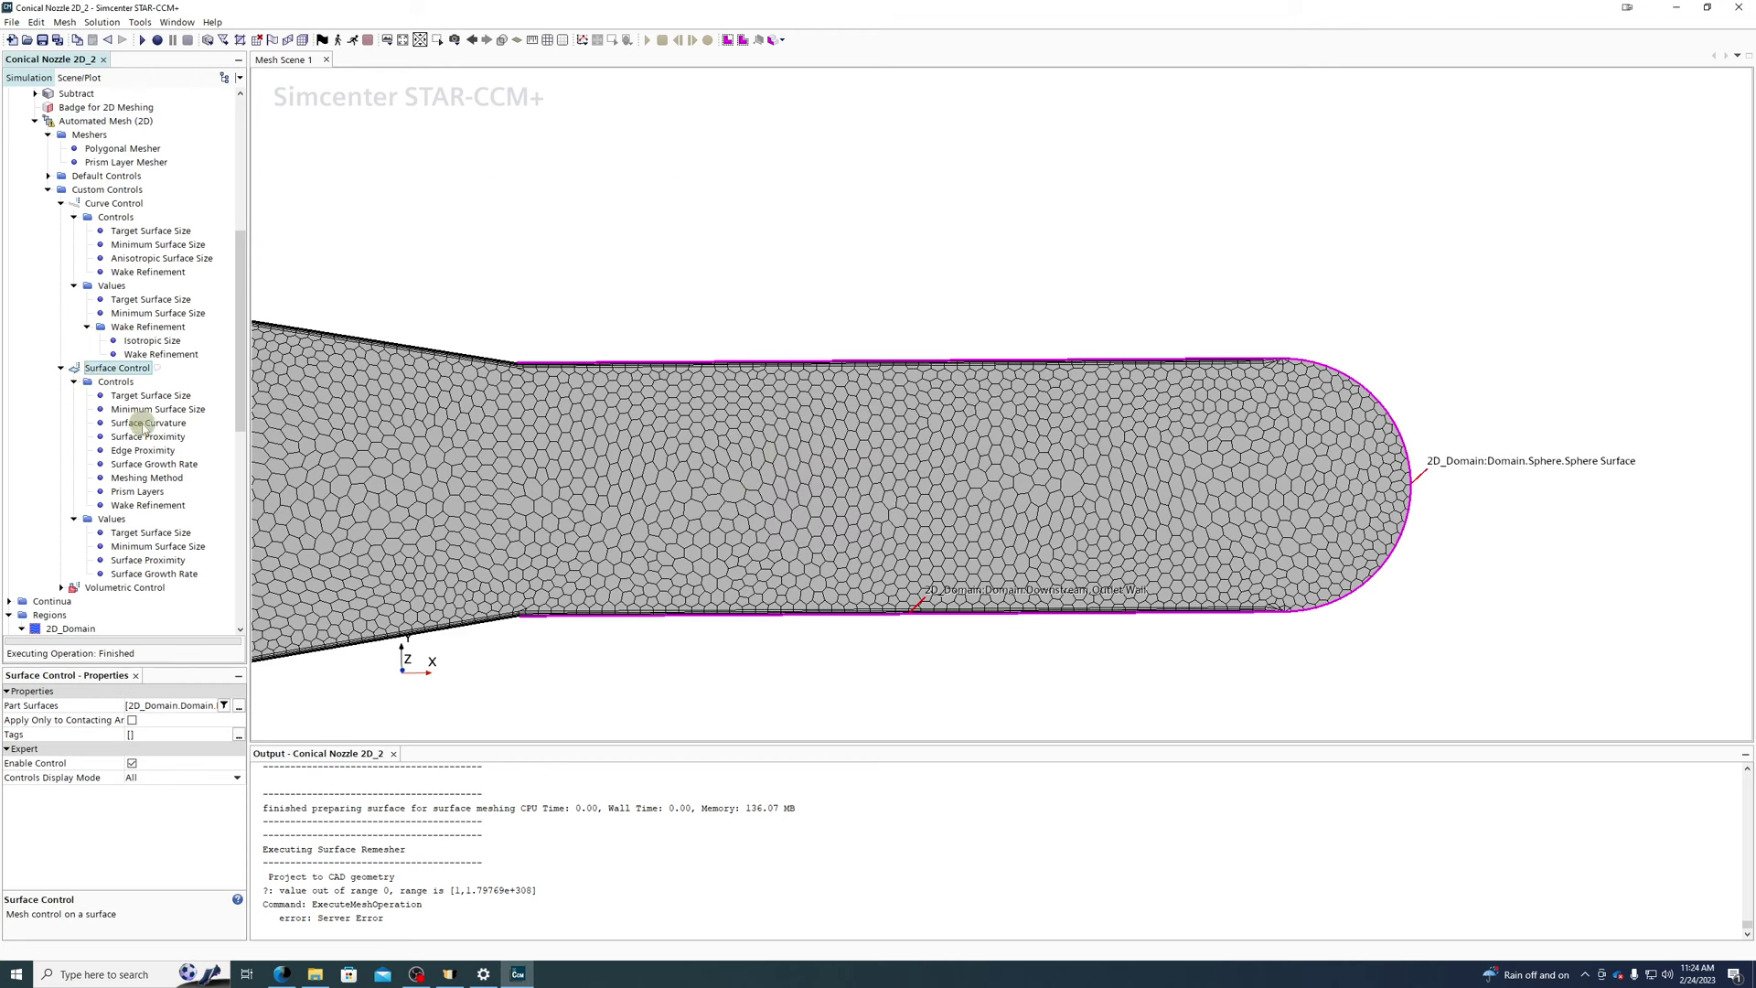
{"action": "key", "text": "Delete"}
{"action": "key", "text": "Return"}
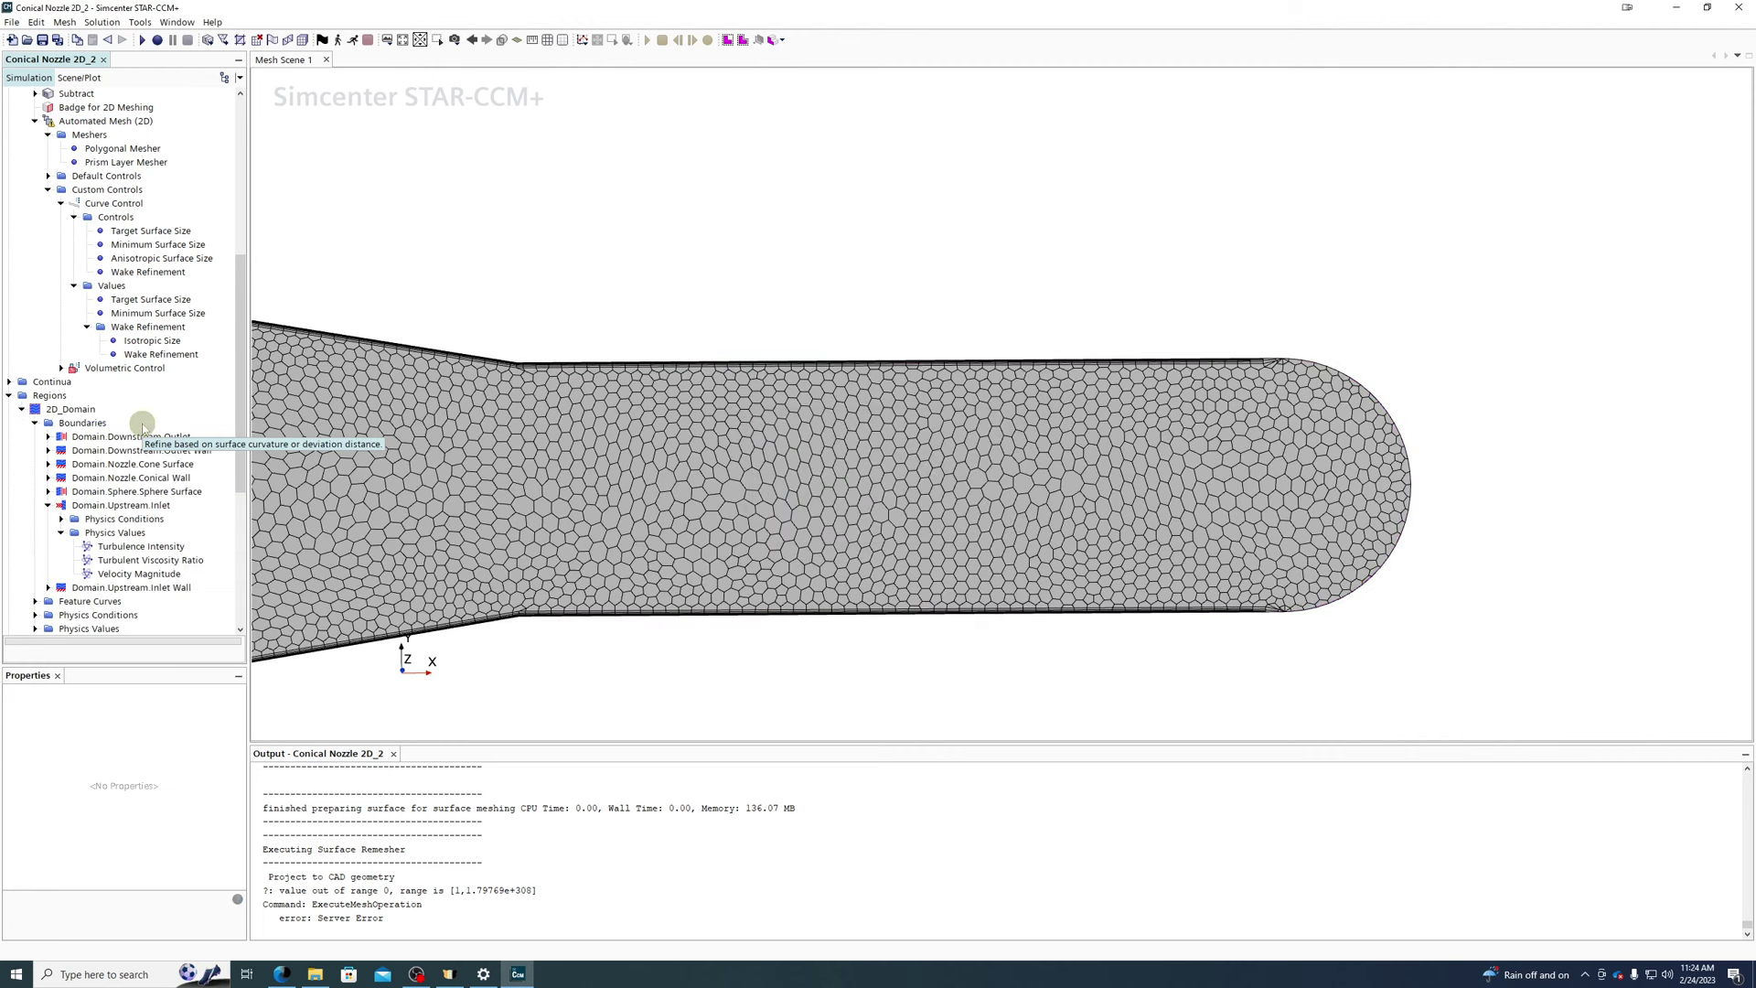
{"action": "left_click", "coordinate": [101, 368]}
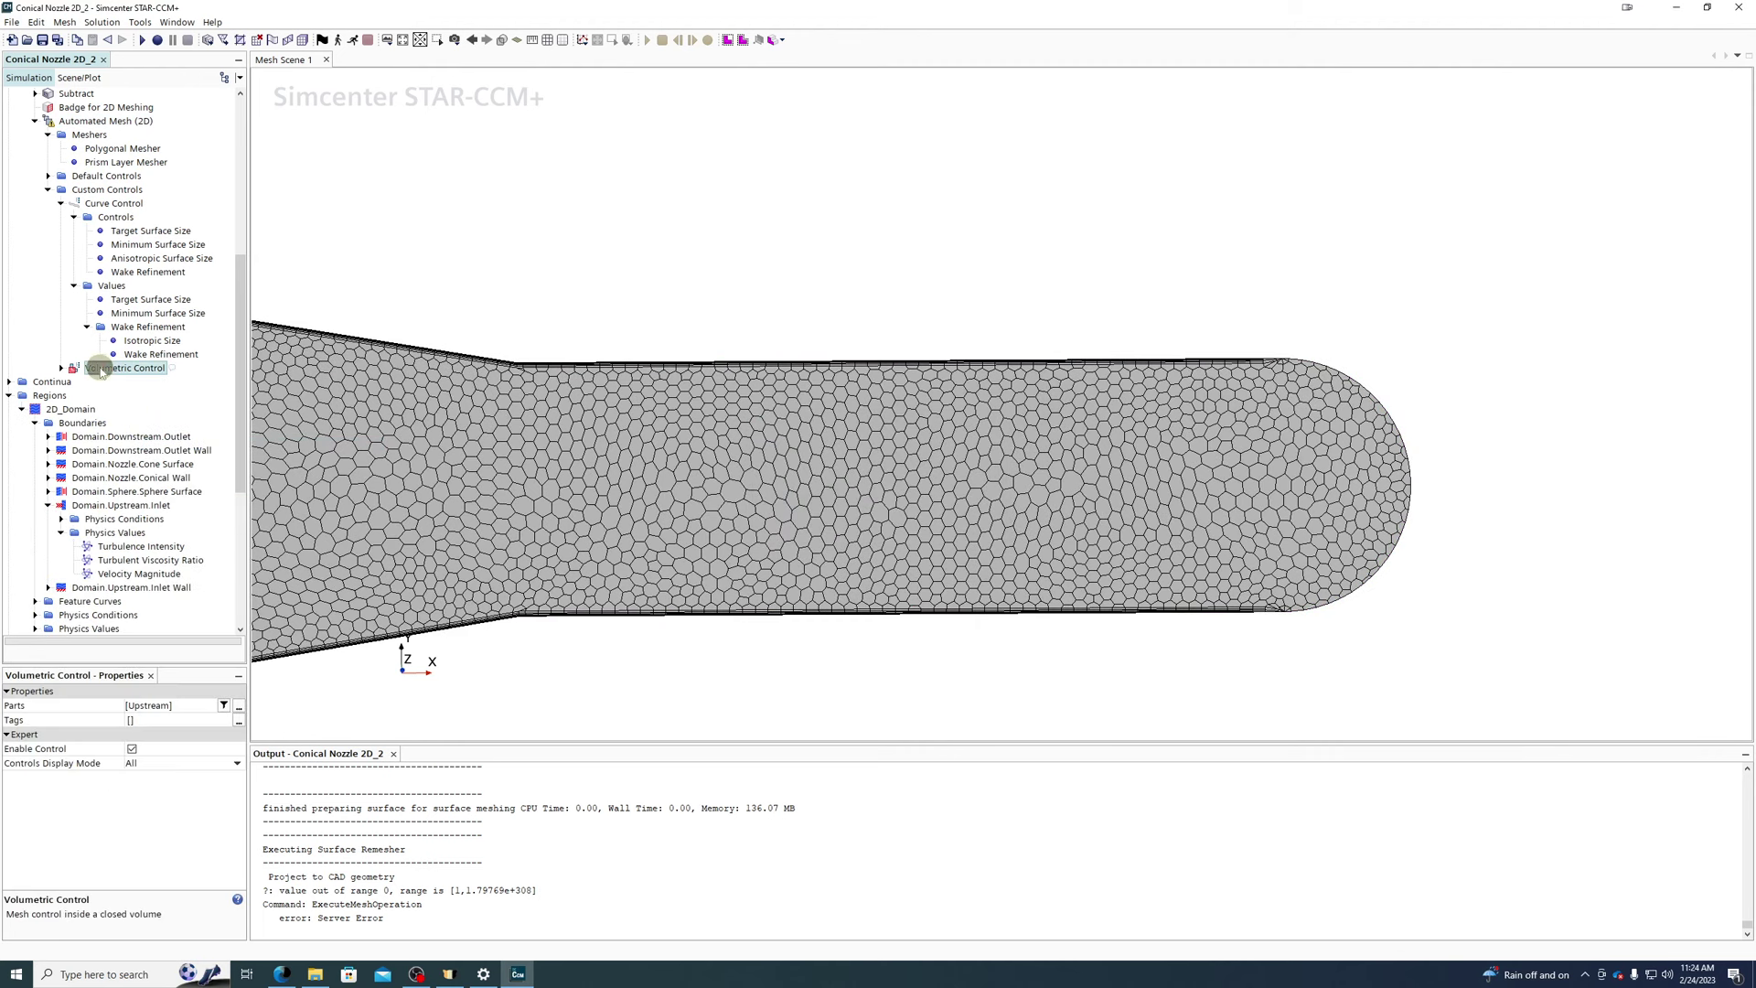
{"action": "key", "text": "Delete"}
{"action": "key", "text": "Return"}
- Execute the Automated Mesh (2D) operation with only the curve control as a custom control
{"action": "left_click", "coordinate": [87, 123]}
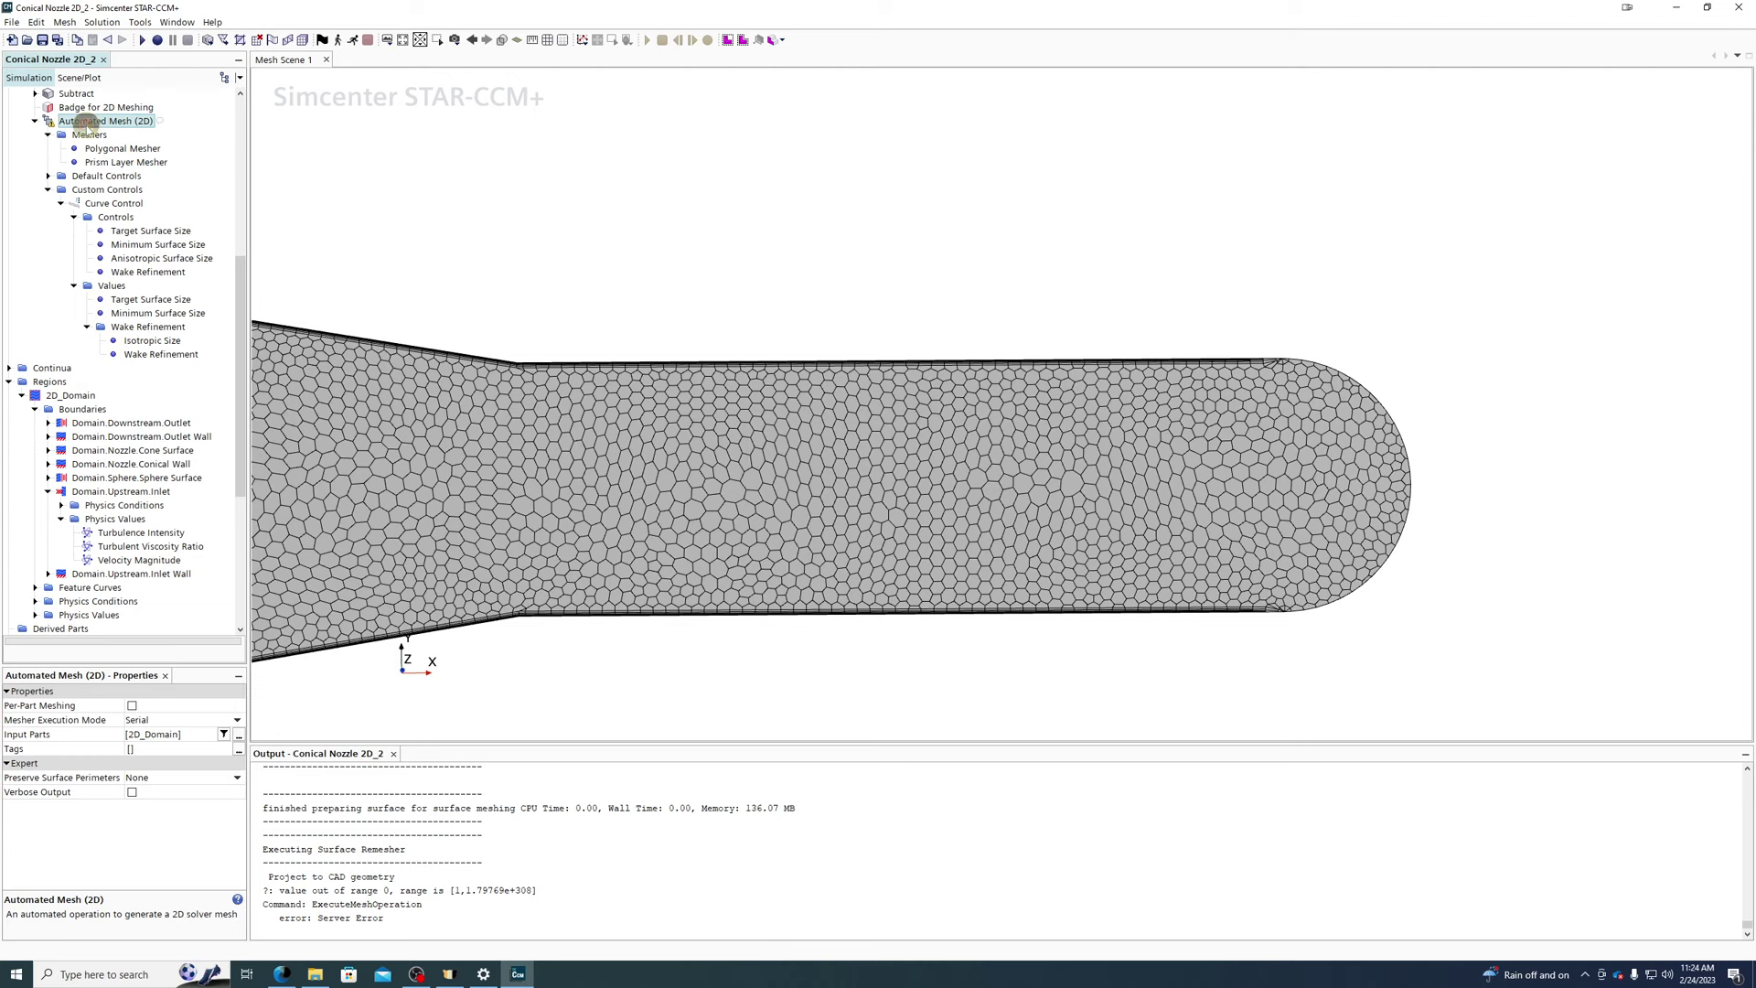
{"action": "right_click", "coordinate": [87, 128]}
{"action": "left_click", "coordinate": [110, 154]}
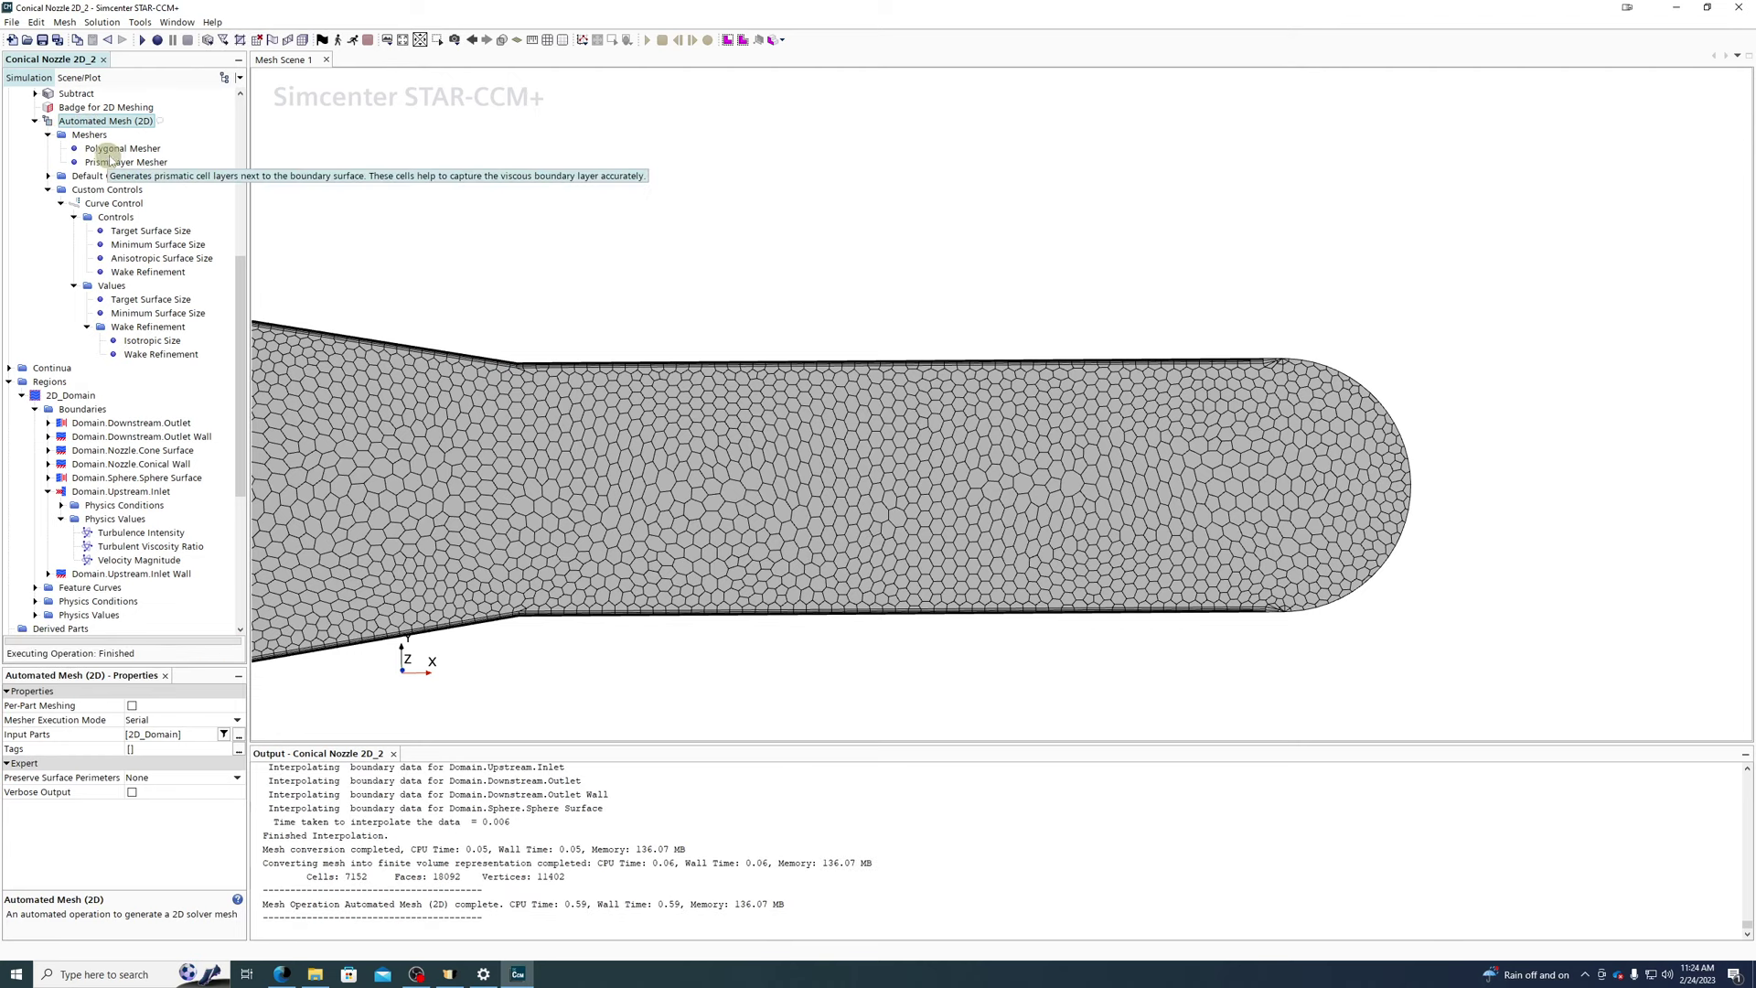
- Create a new surface control and assign the Sphere Surface, Outlet Wall and Outlet as its part surfaces
{"action": "right_click", "coordinate": [102, 190]}
{"action": "mouse_move", "coordinate": [147, 204]}
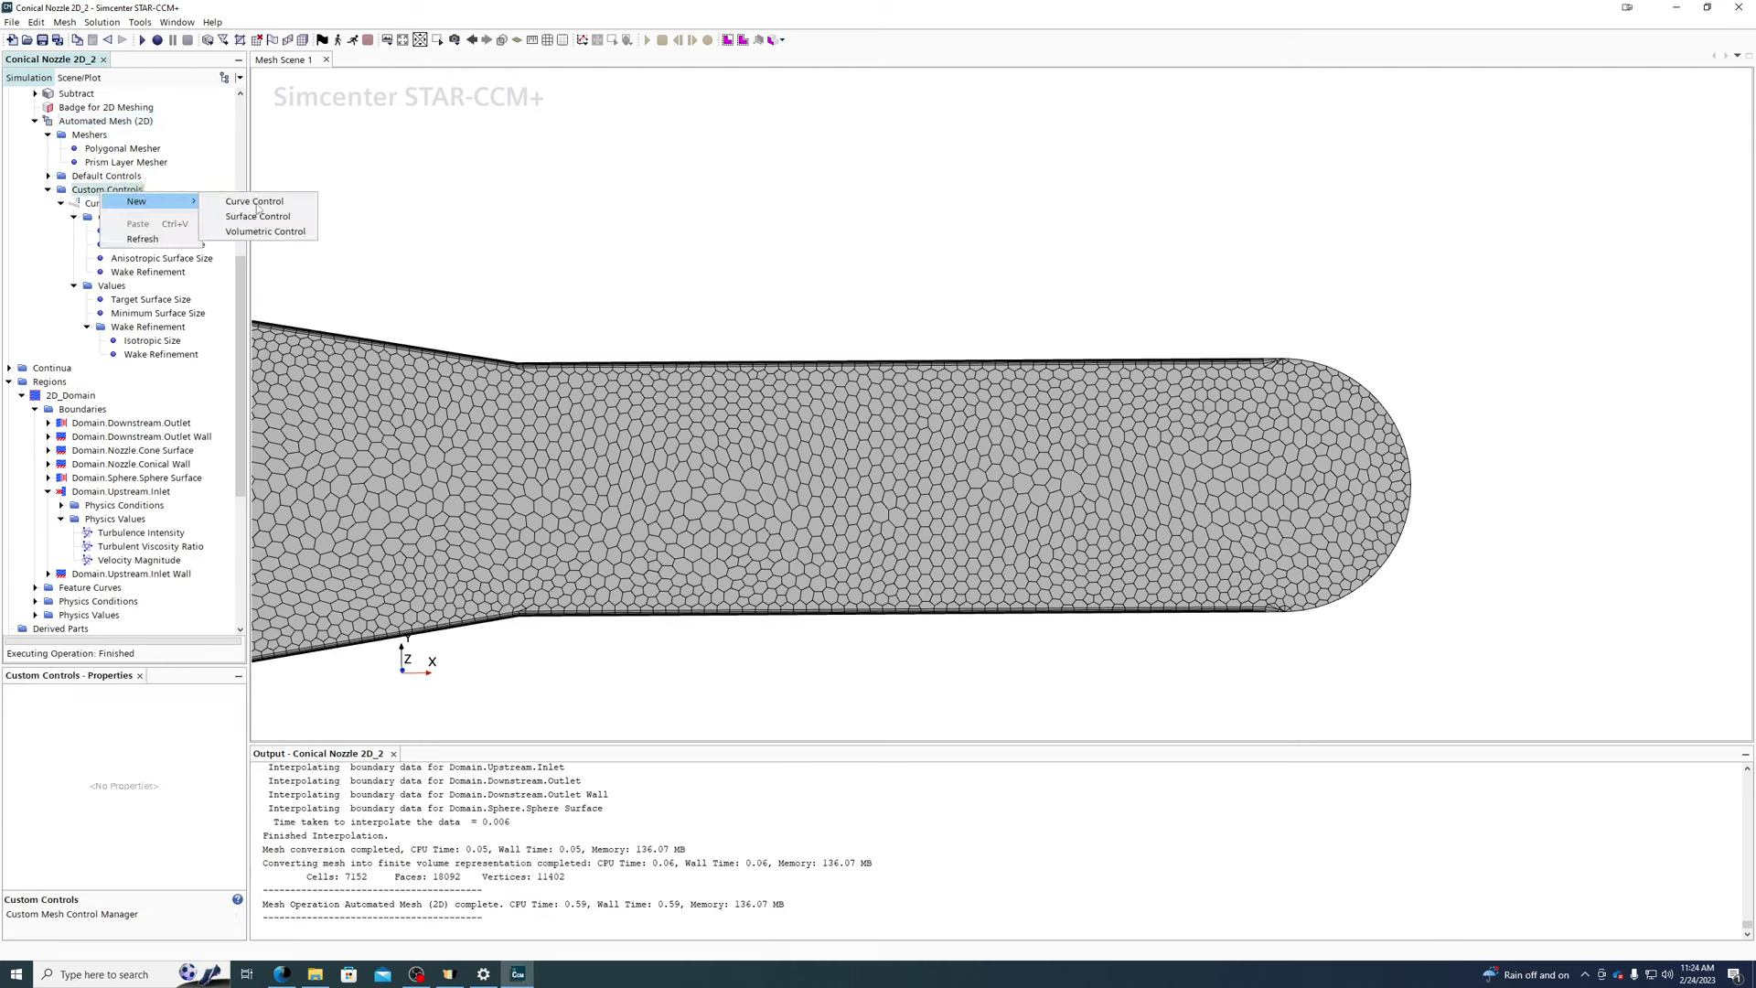
{"action": "left_click", "coordinate": [265, 218]}
{"action": "left_click", "coordinate": [96, 366]}
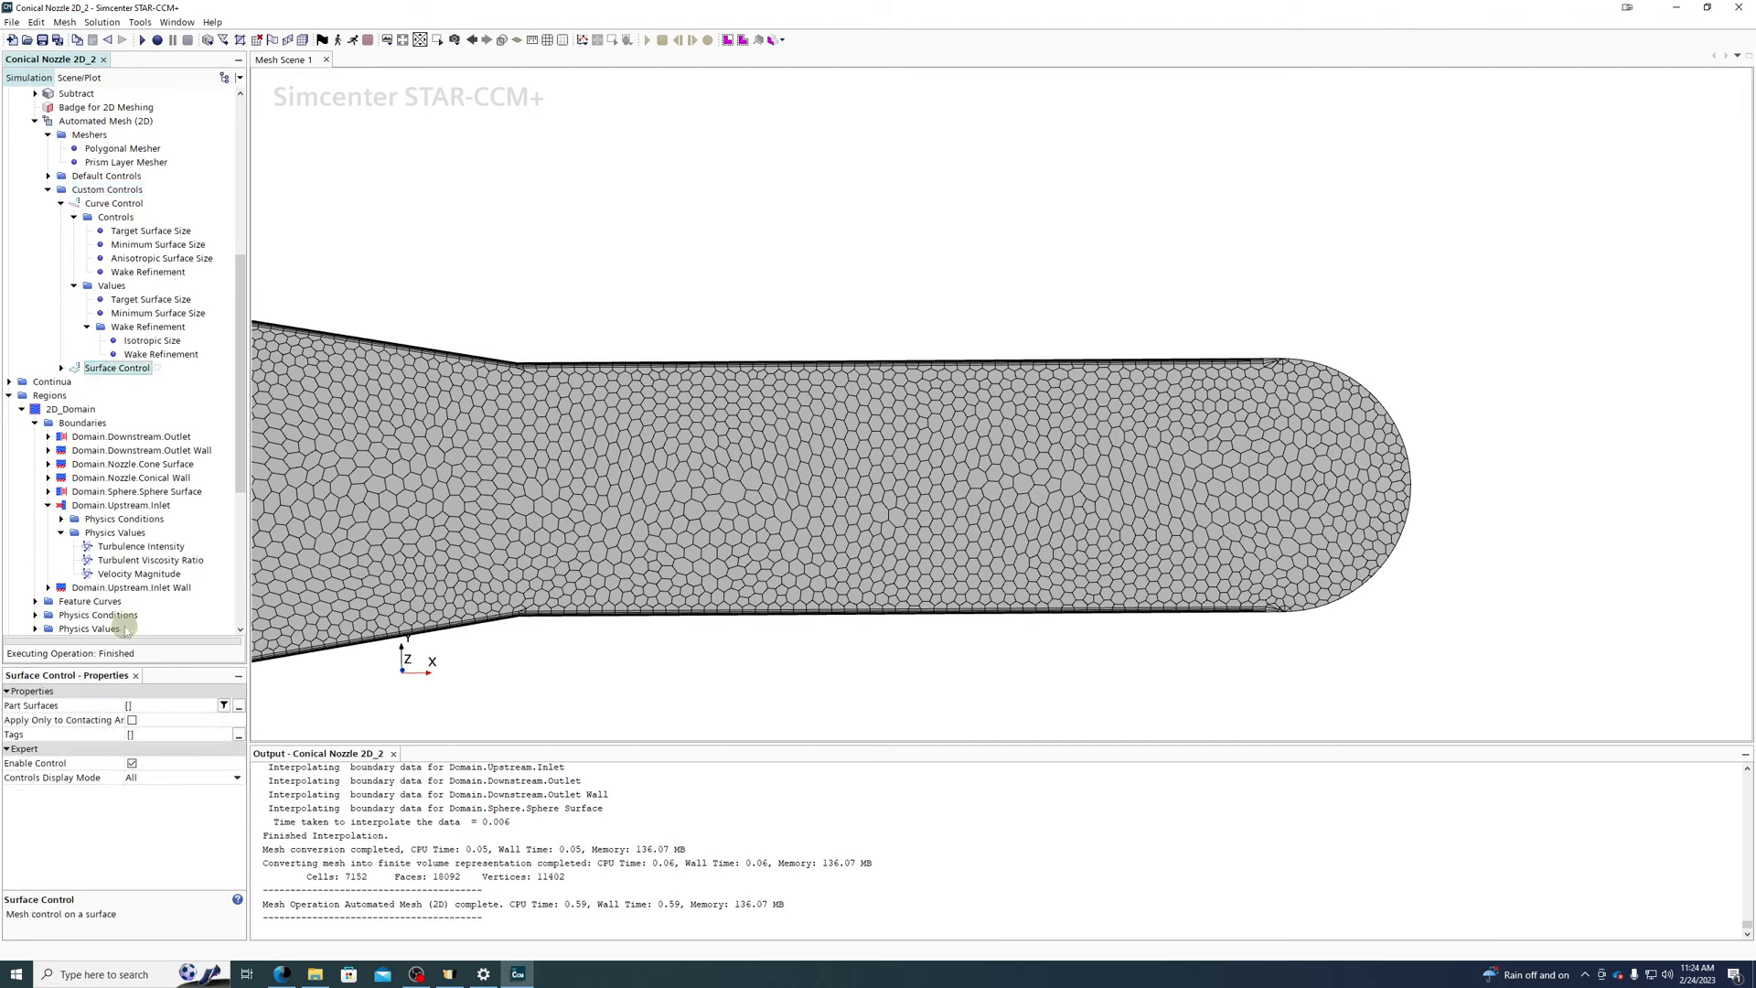
{"action": "left_click", "coordinate": [151, 704]}
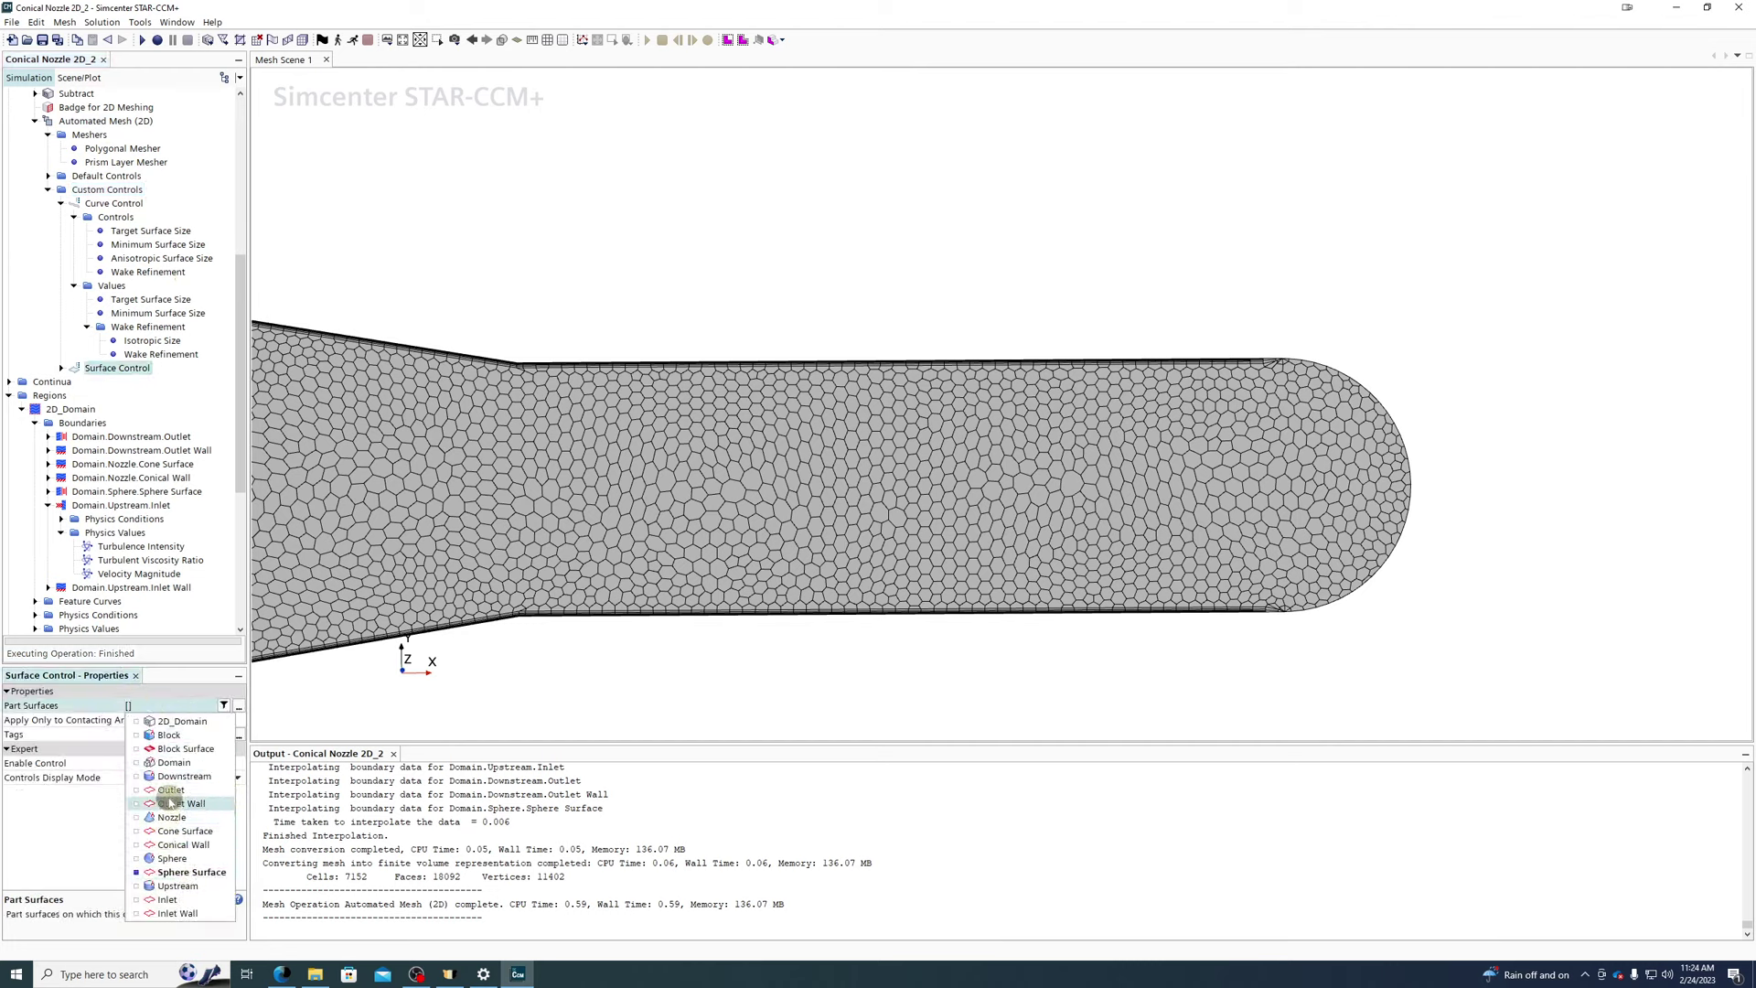
{"action": "left_click", "coordinate": [169, 803]}
{"action": "left_click", "coordinate": [170, 790]}
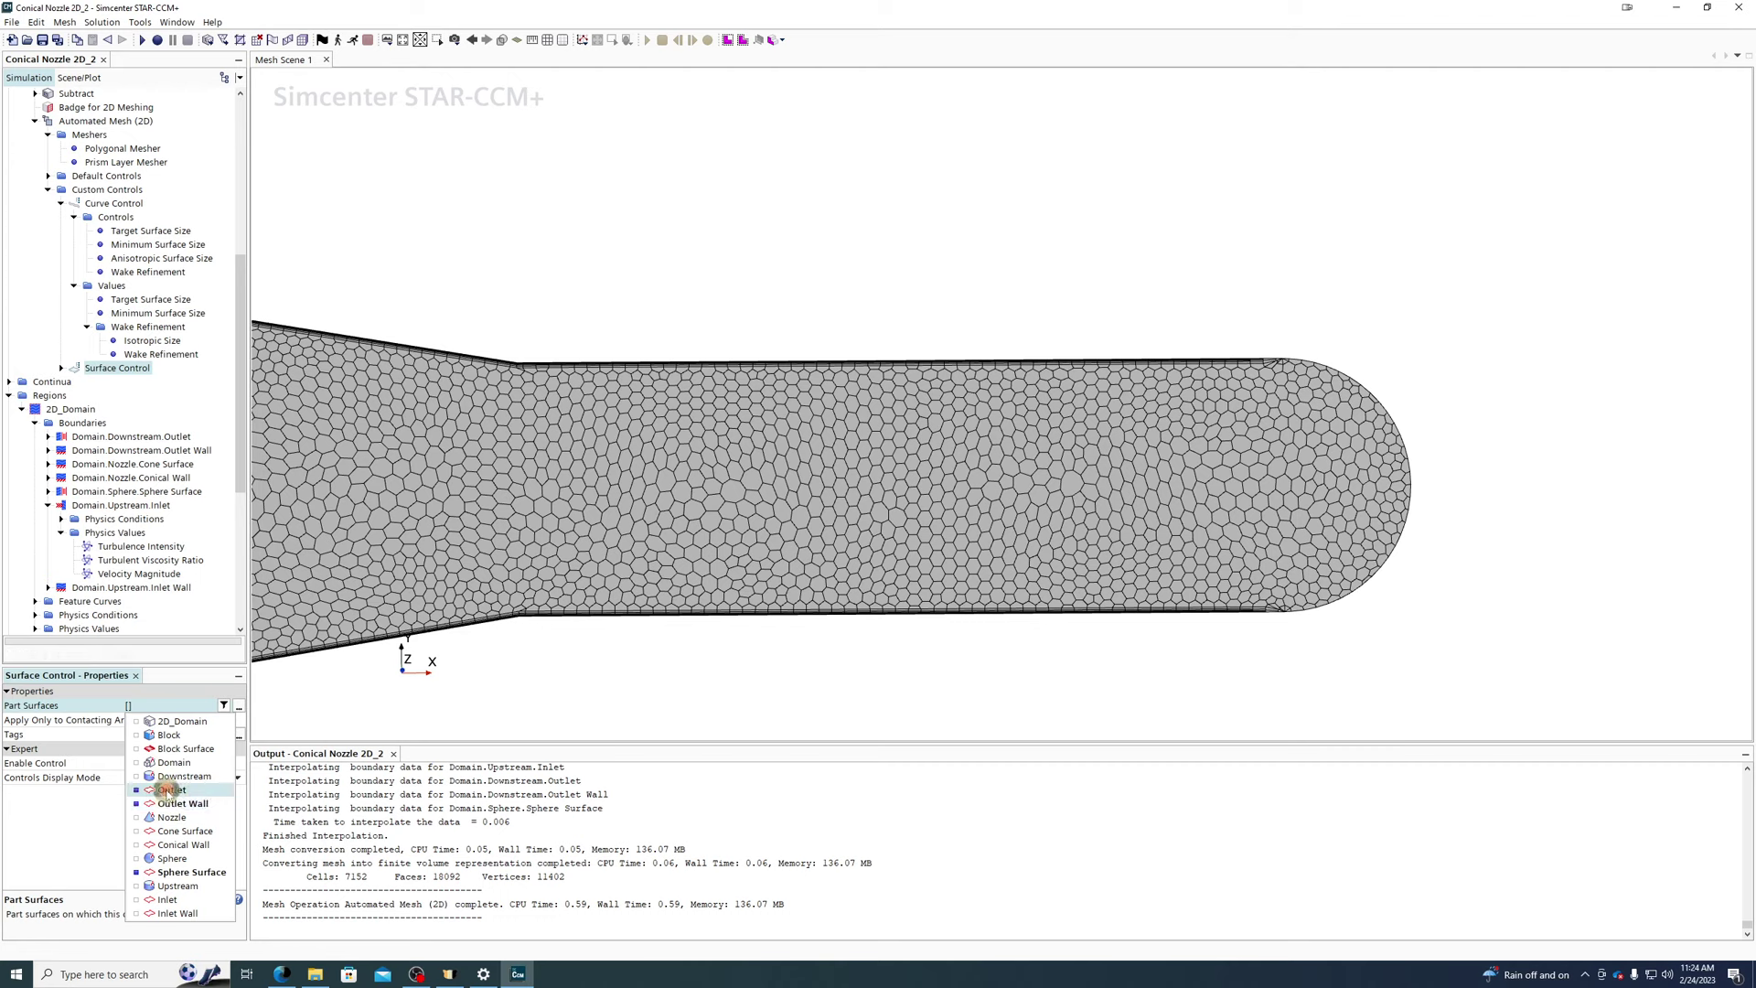
{"action": "left_click", "coordinate": [128, 368]}
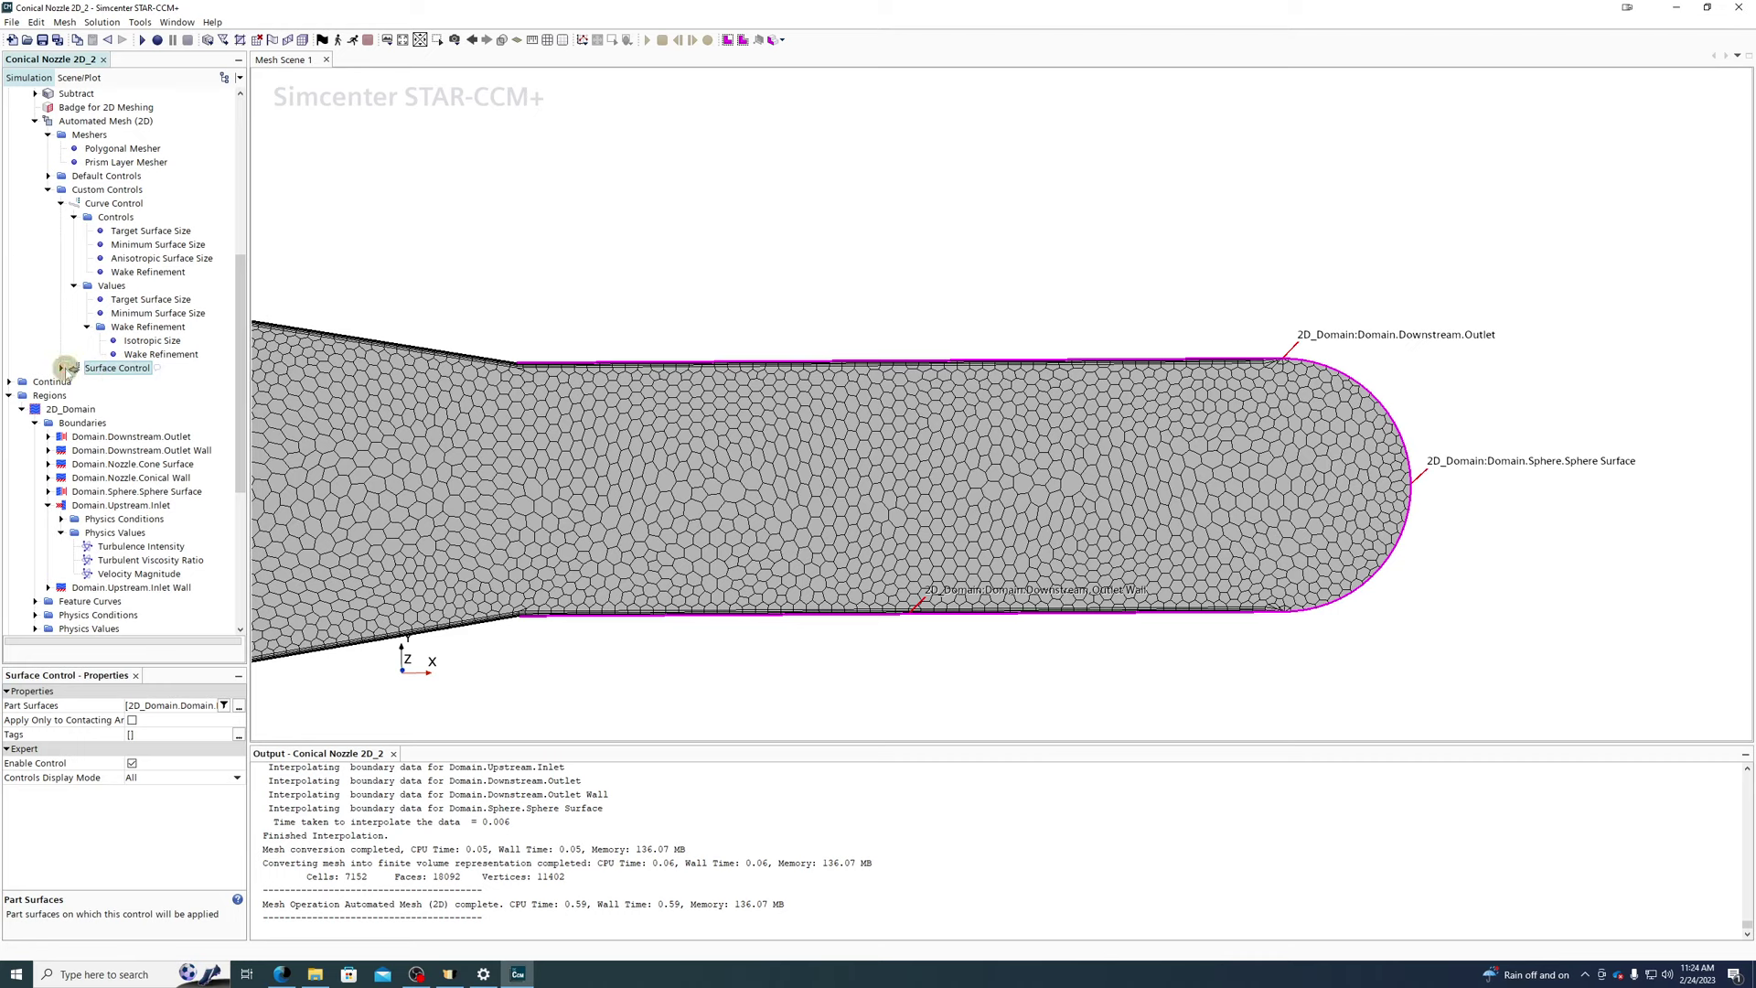
- Make the new surface control's target surface size Custom and set it to 50 percent of base
{"action": "left_click", "coordinate": [61, 368]}
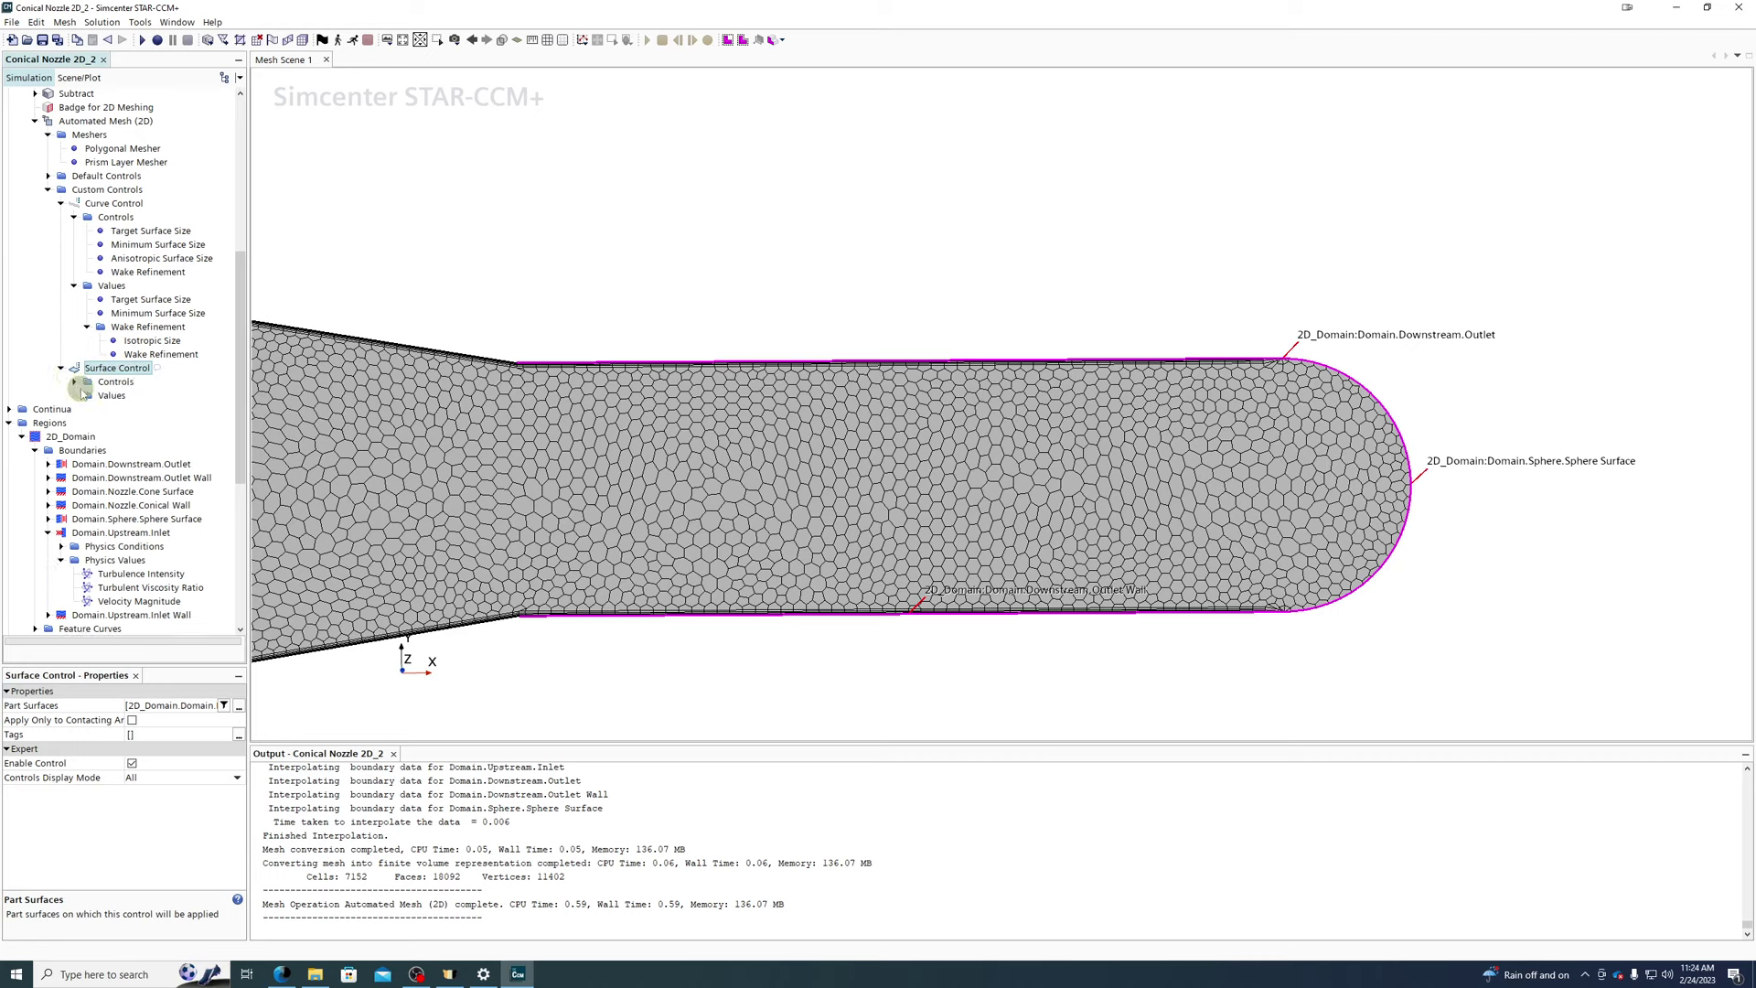
{"action": "left_click", "coordinate": [74, 381]}
{"action": "left_click", "coordinate": [122, 395]}
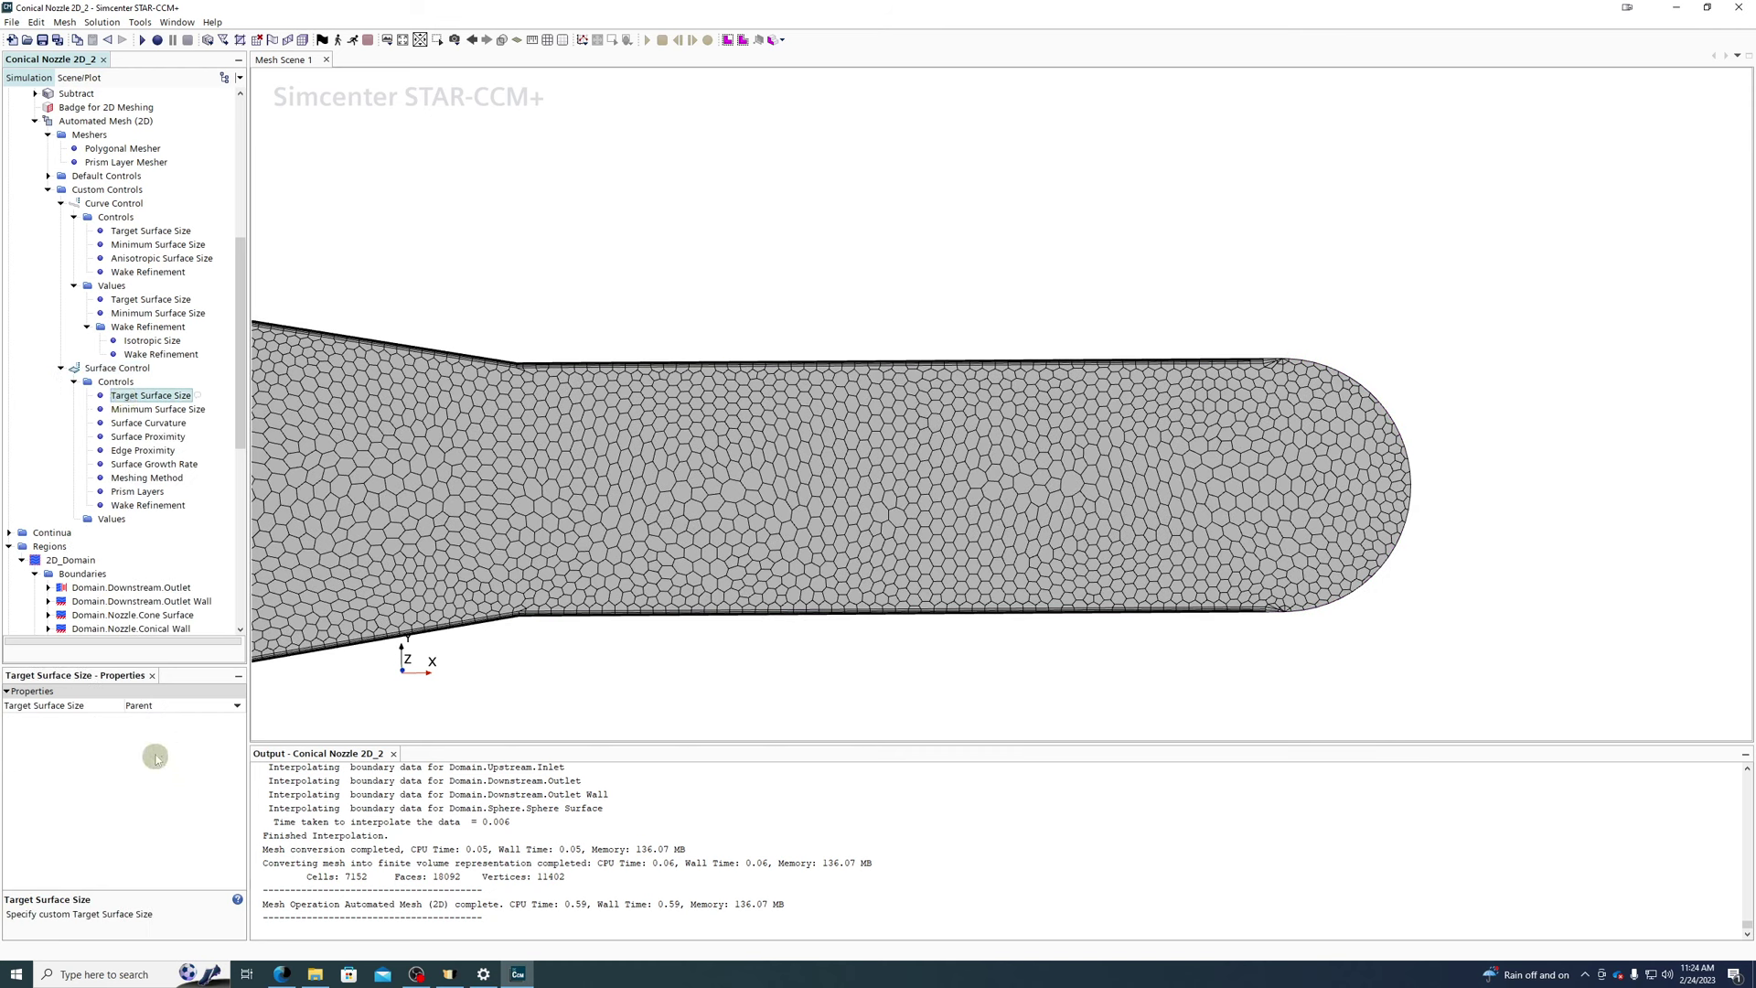
{"action": "left_click", "coordinate": [148, 705]}
{"action": "left_click", "coordinate": [152, 729]}
{"action": "left_click", "coordinate": [74, 519]}
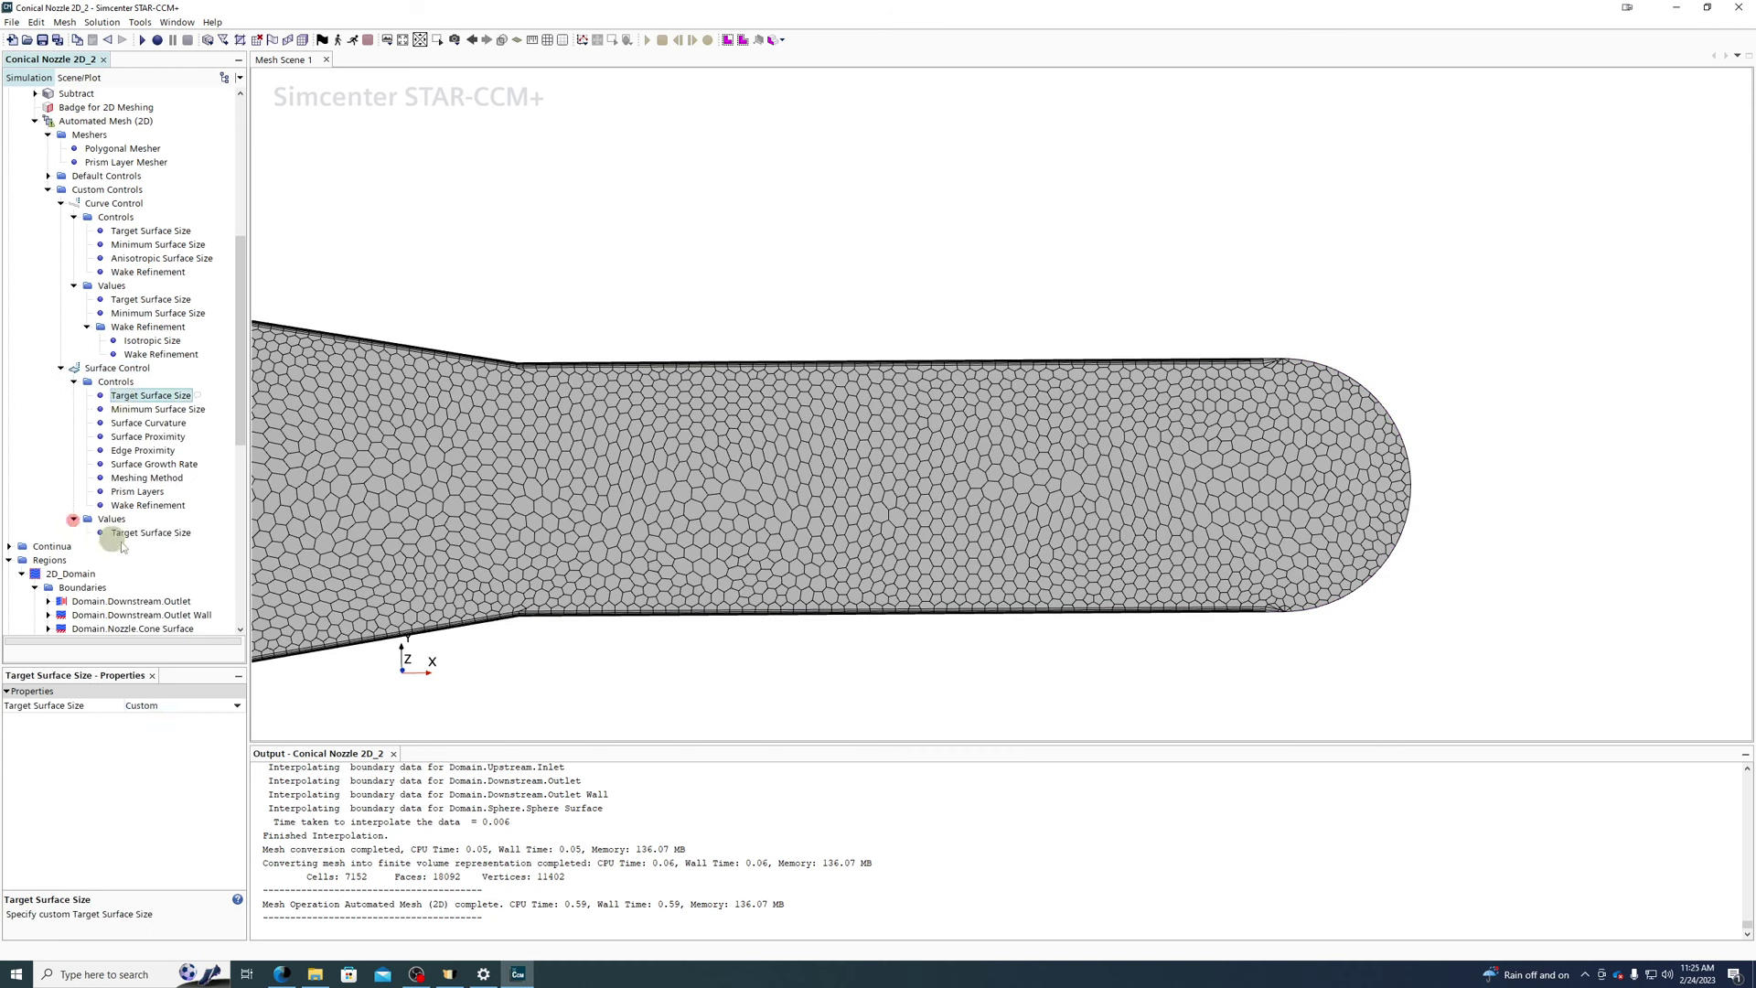
{"action": "left_click", "coordinate": [128, 534]}
{"action": "left_click", "coordinate": [161, 720]}
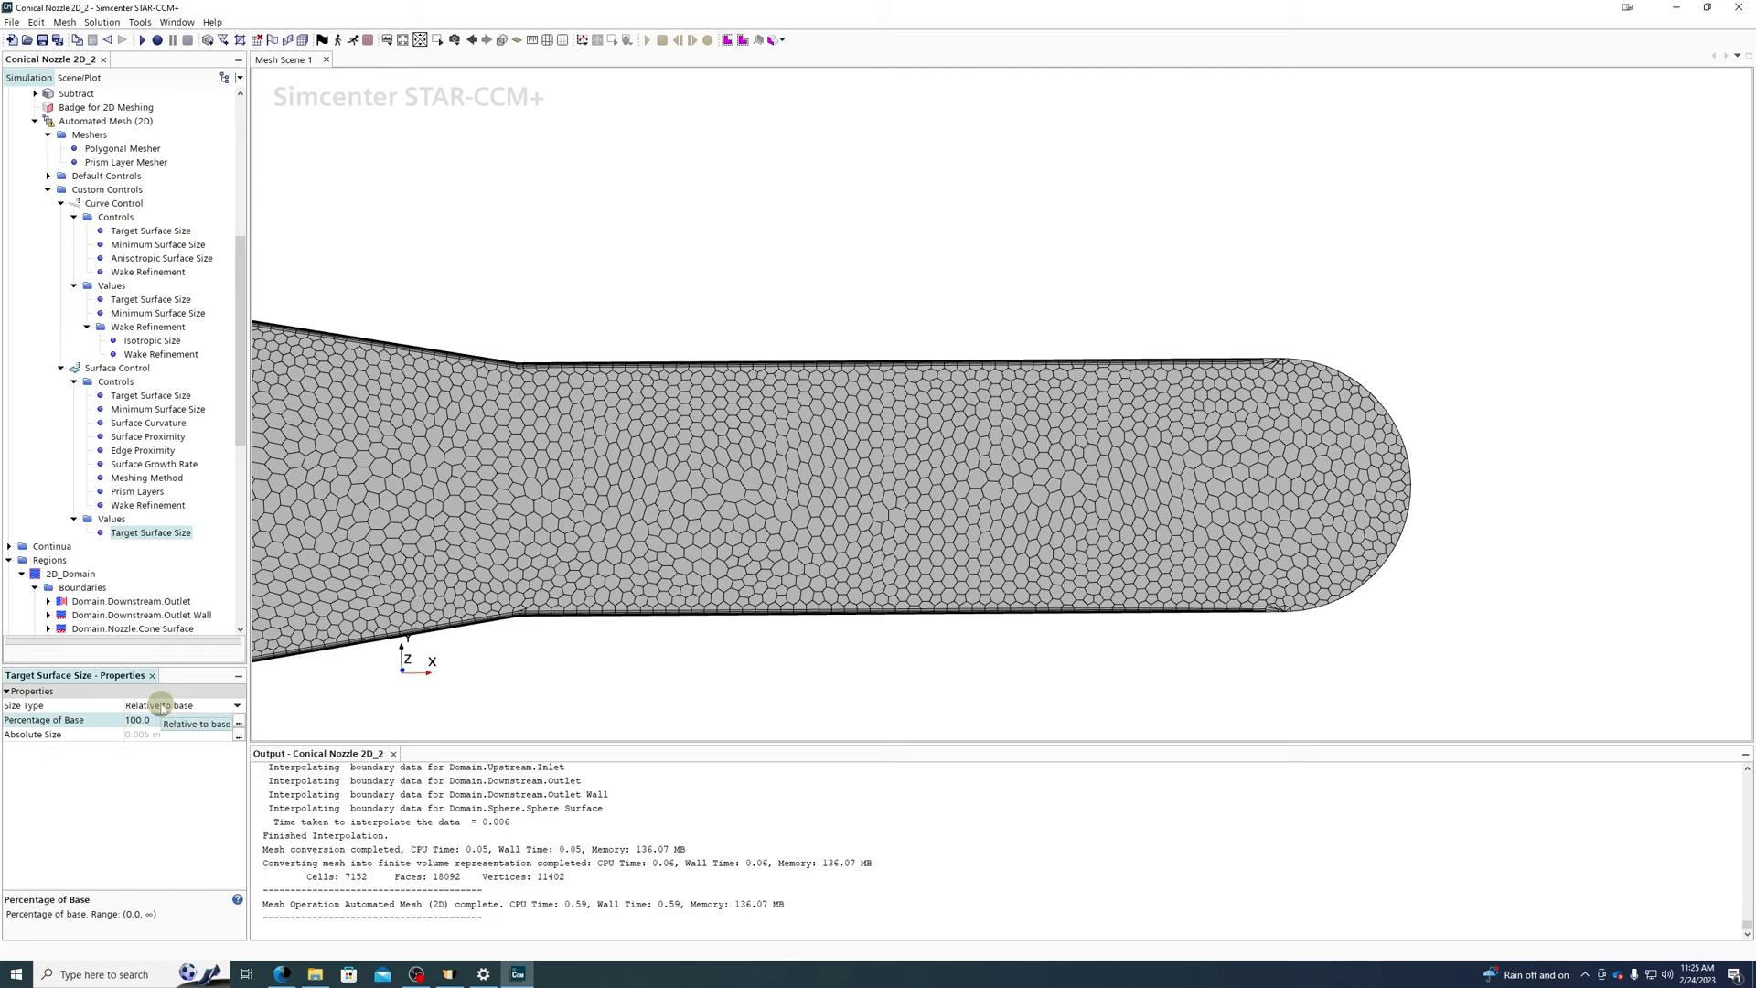
{"action": "left_click", "coordinate": [173, 721]}
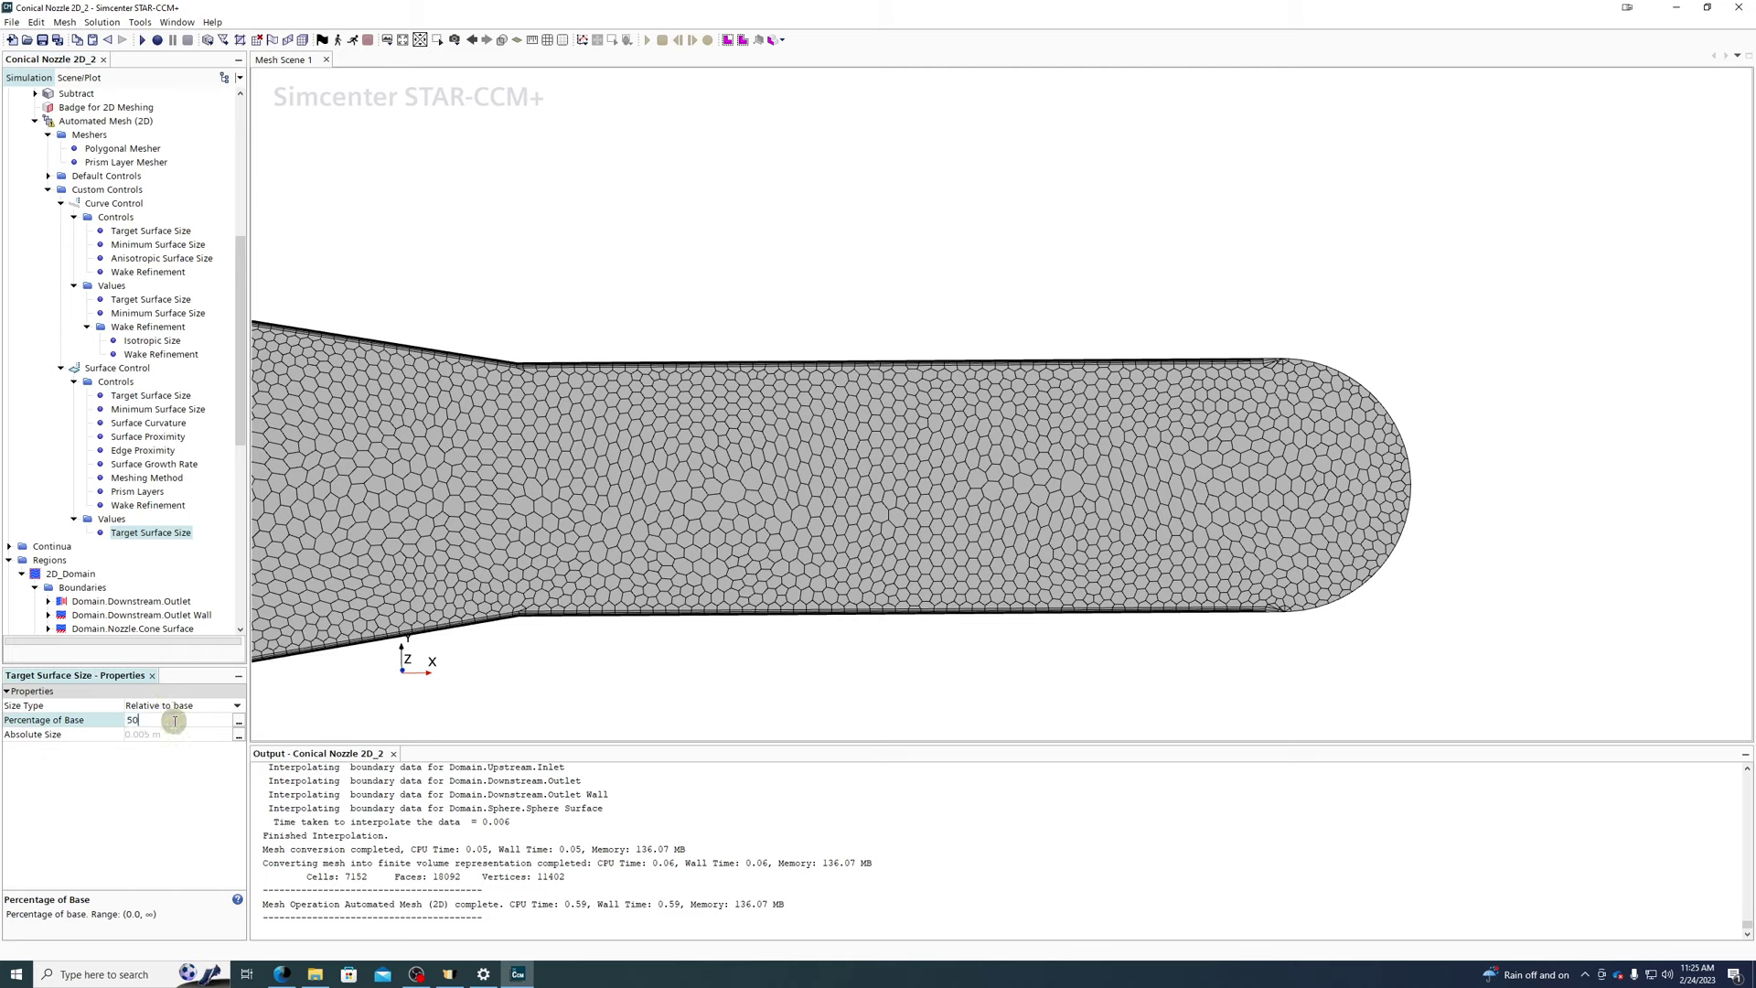
{"action": "type", "text": "50"}
{"action": "key", "text": "Return"}
- Execute the Automated Mesh (2D) operation with the new surface control applied
{"action": "left_click", "coordinate": [94, 121]}
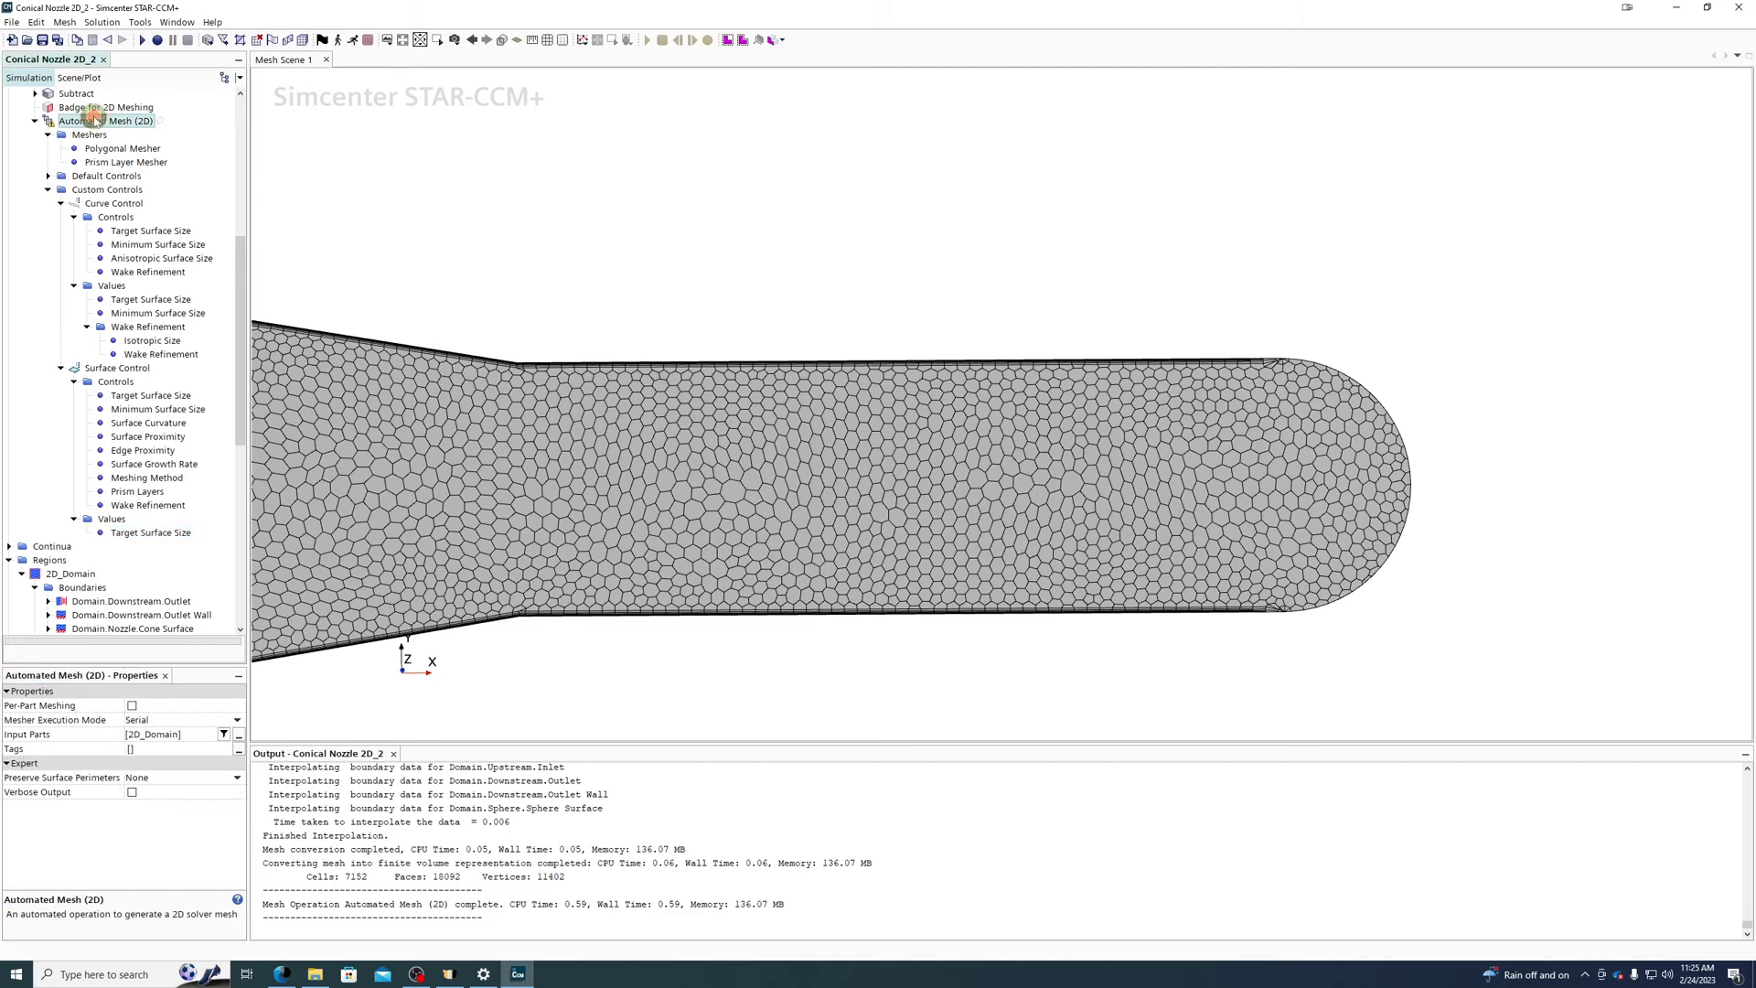
{"action": "right_click", "coordinate": [95, 121]}
{"action": "left_click", "coordinate": [118, 146]}
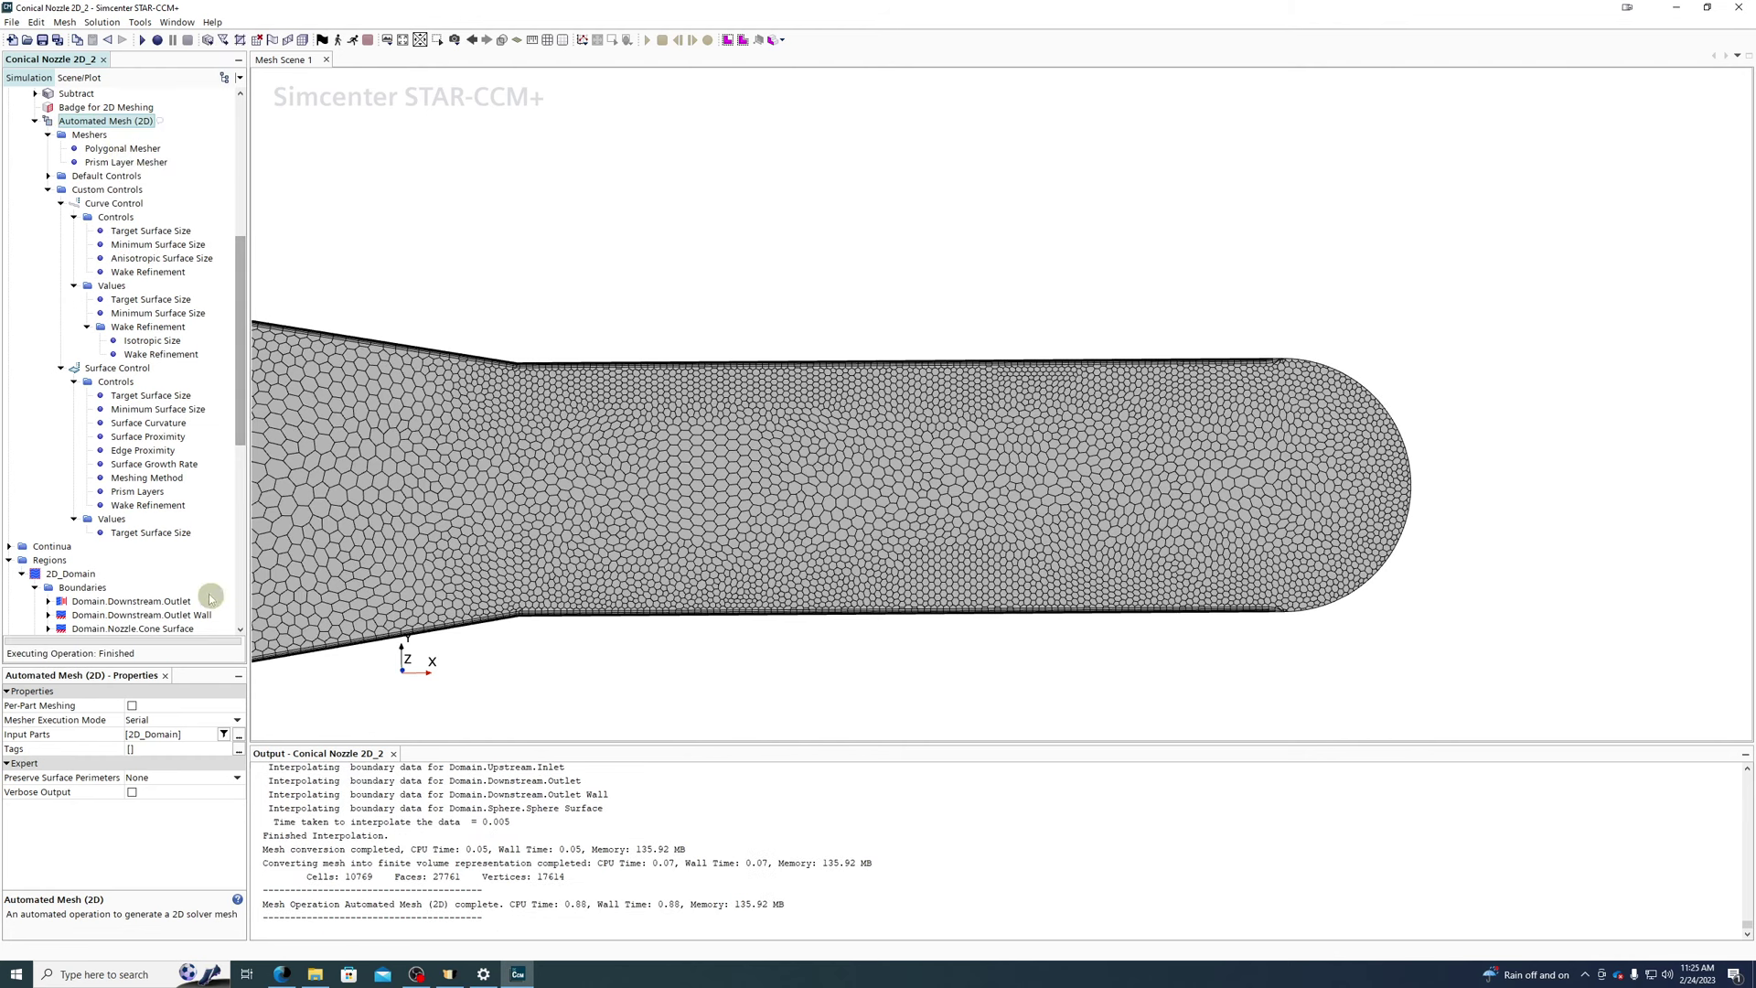
- Set the surface control's target surface size to 25 percent of base and execute the Automated Mesh (2D) operation
{"action": "left_click", "coordinate": [137, 533]}
{"action": "left_click", "coordinate": [158, 719]}
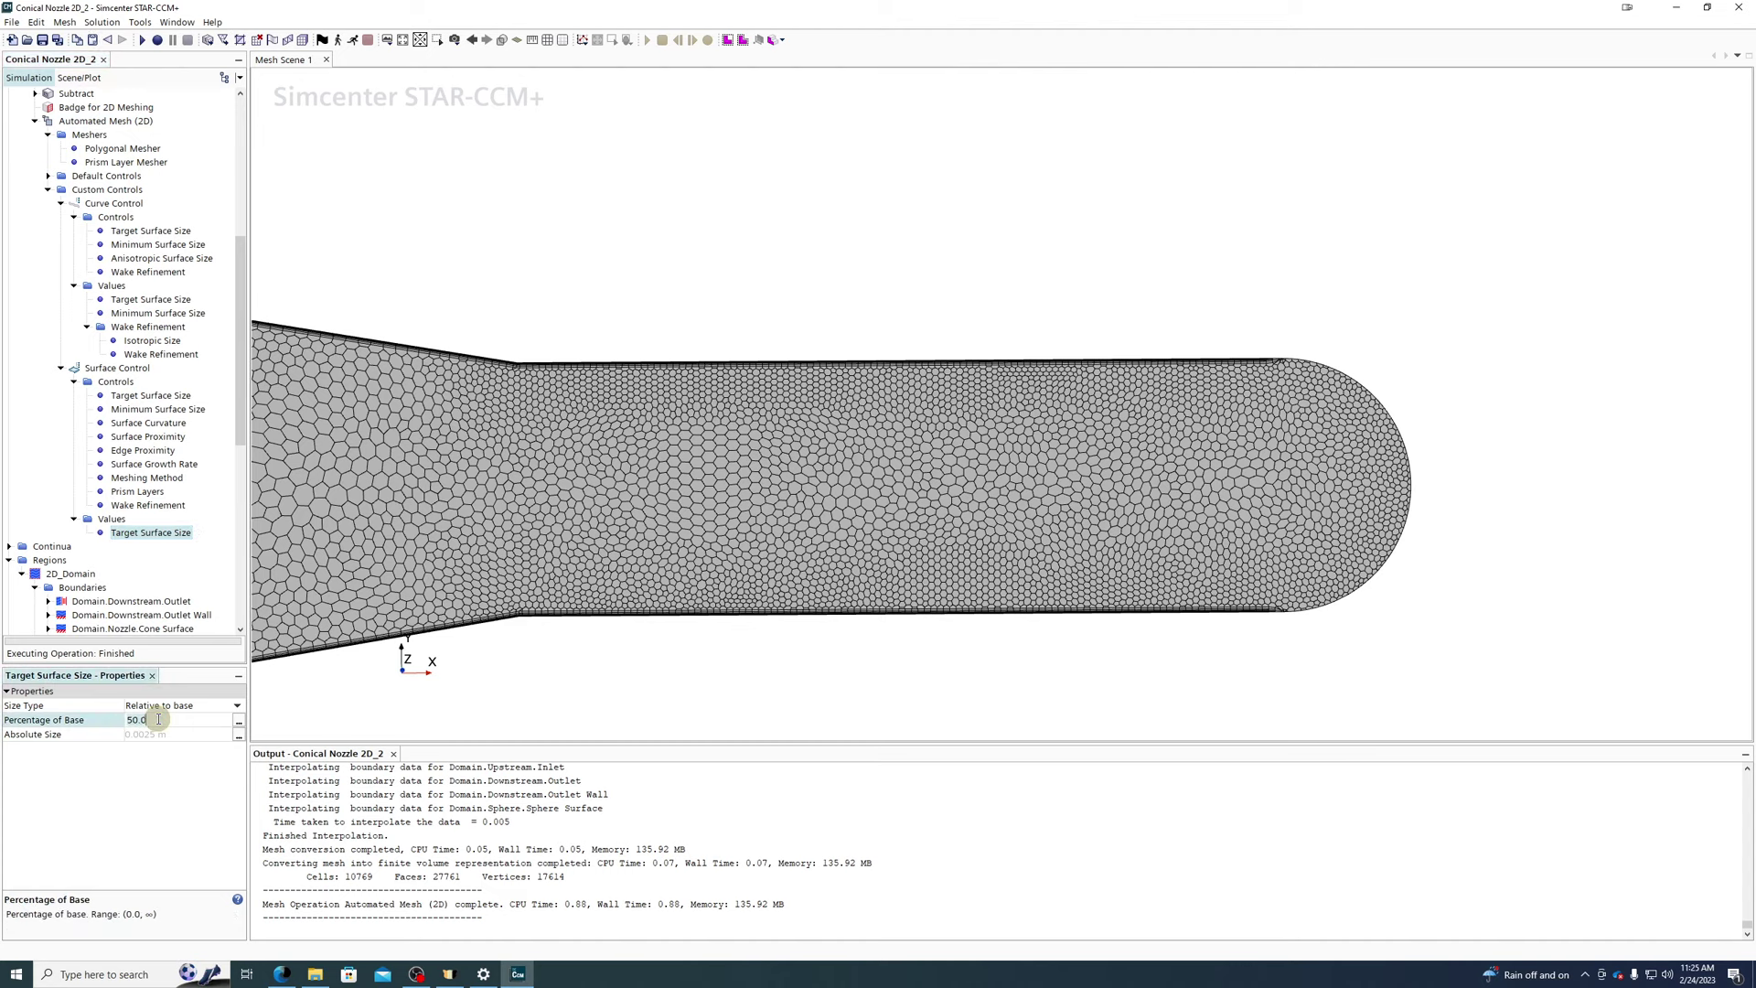
{"action": "type", "text": "25"}
{"action": "key", "text": "Return"}
{"action": "right_click", "coordinate": [89, 120]}
{"action": "left_click", "coordinate": [128, 153]}
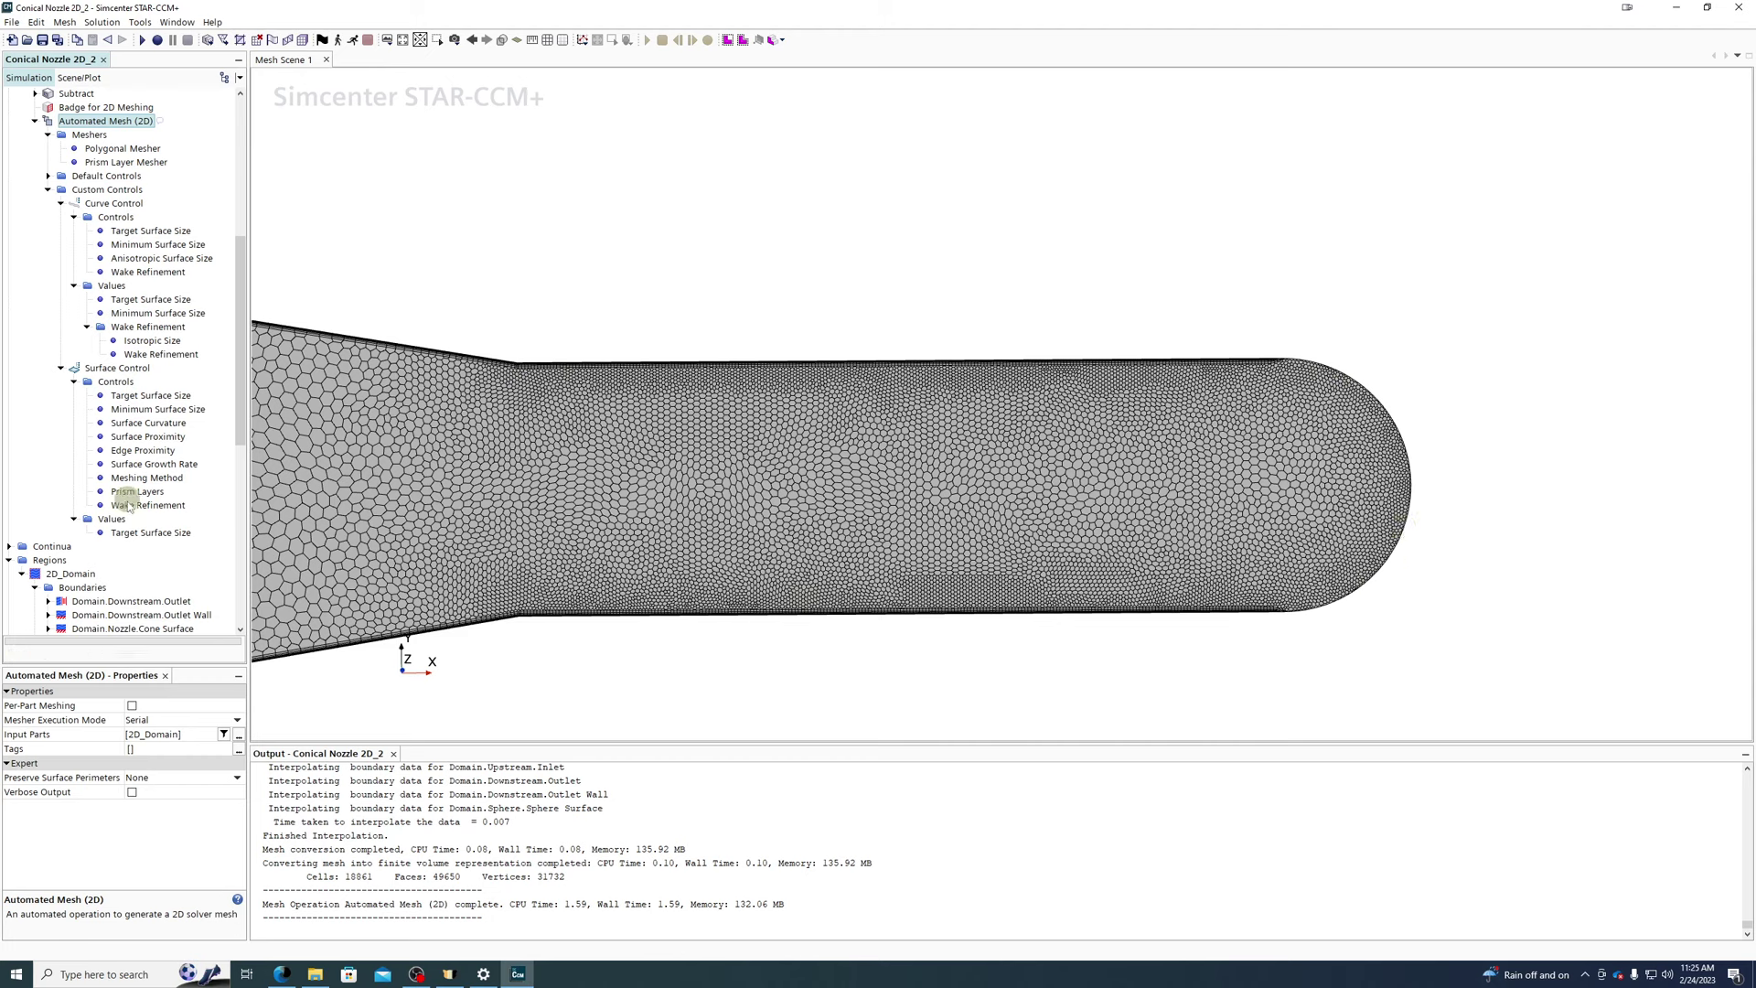
- Make the surface control's minimum surface size Custom and set it to 50 percent of base
{"action": "left_click", "coordinate": [115, 409]}
{"action": "left_click", "coordinate": [151, 706]}
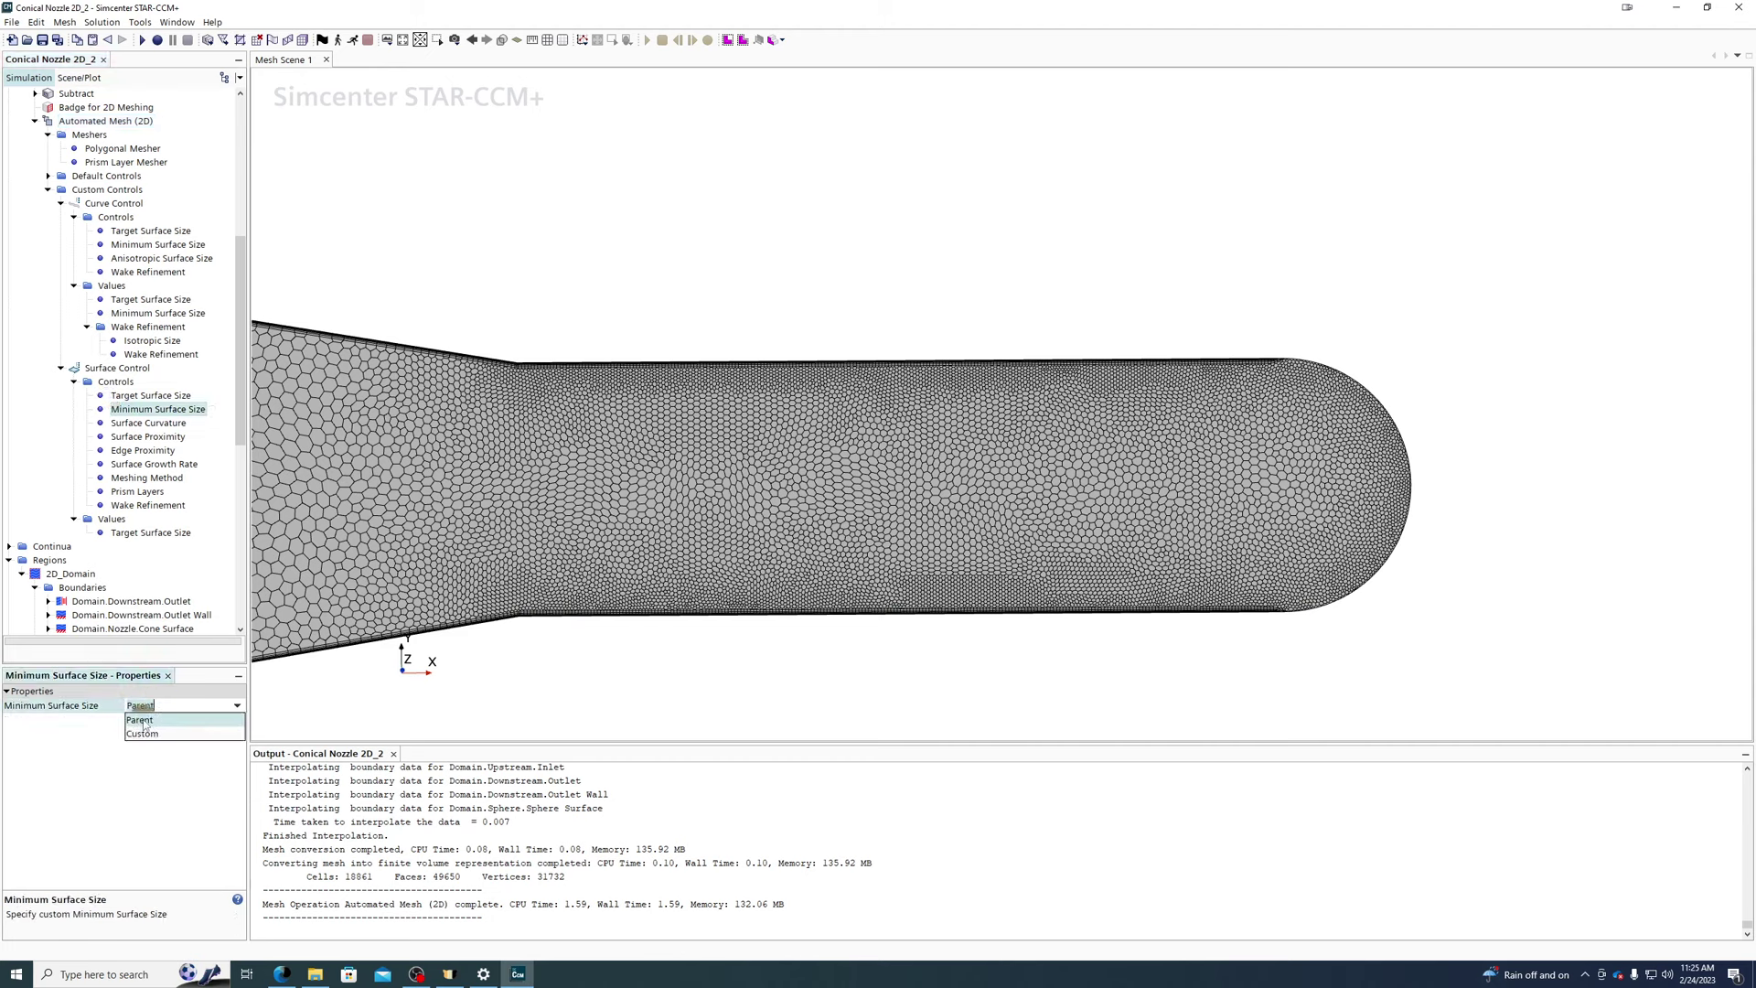
{"action": "left_click", "coordinate": [151, 732]}
{"action": "left_click", "coordinate": [122, 547]}
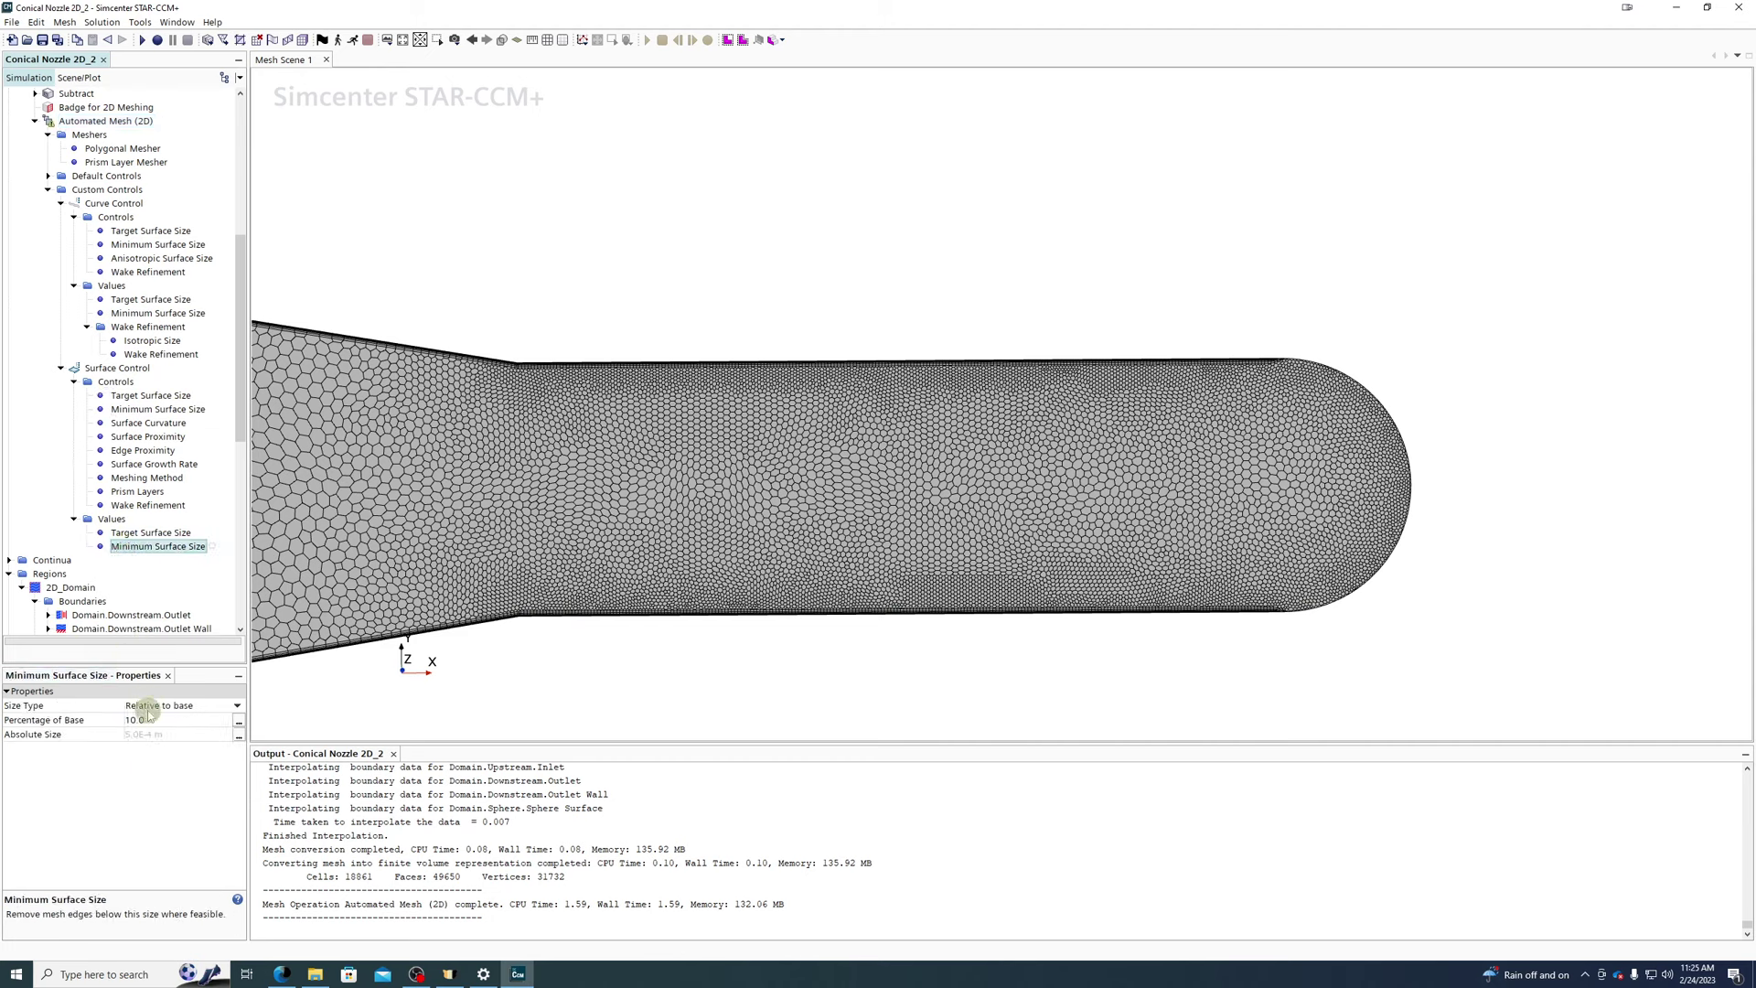
{"action": "left_click", "coordinate": [163, 722]}
{"action": "key", "text": "Return"}
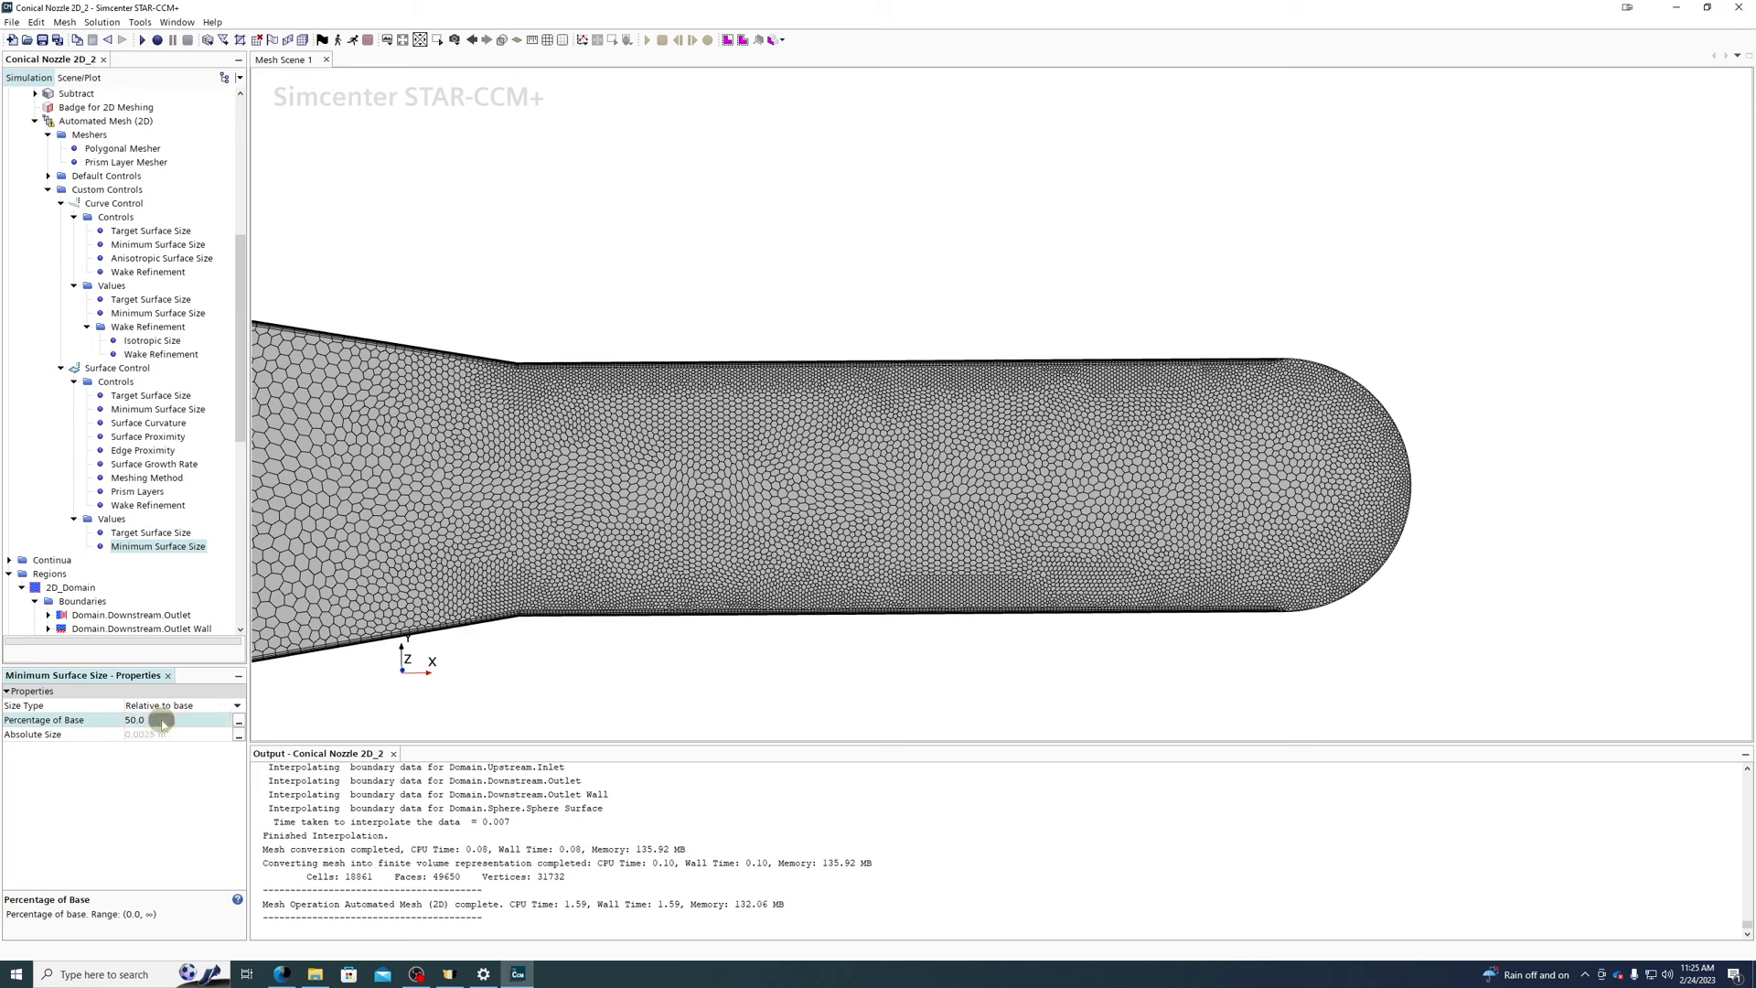
- Try to execute the Automated Mesh (2D) operation with the custom minimum surface size
{"action": "right_click", "coordinate": [76, 124]}
{"action": "left_click", "coordinate": [120, 153]}
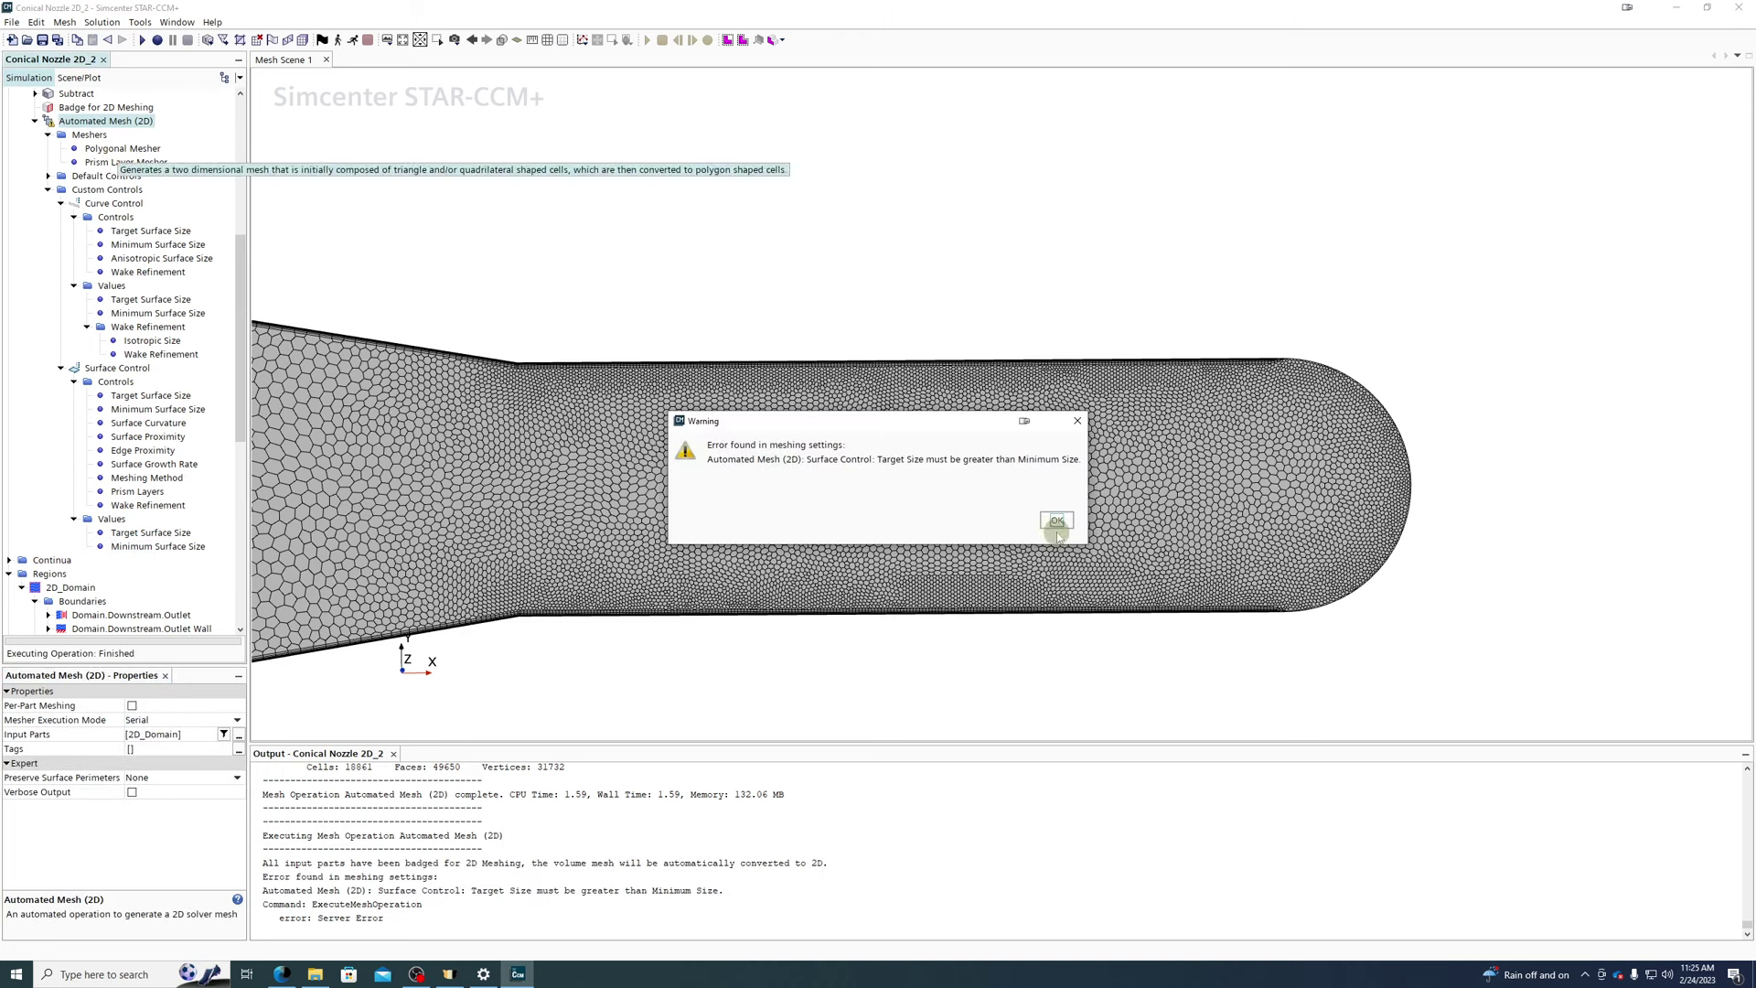
{"action": "left_click", "coordinate": [1057, 522]}
- Set the surface control's minimum surface size to 10 percent of base and check its target surface size
{"action": "left_click", "coordinate": [146, 546]}
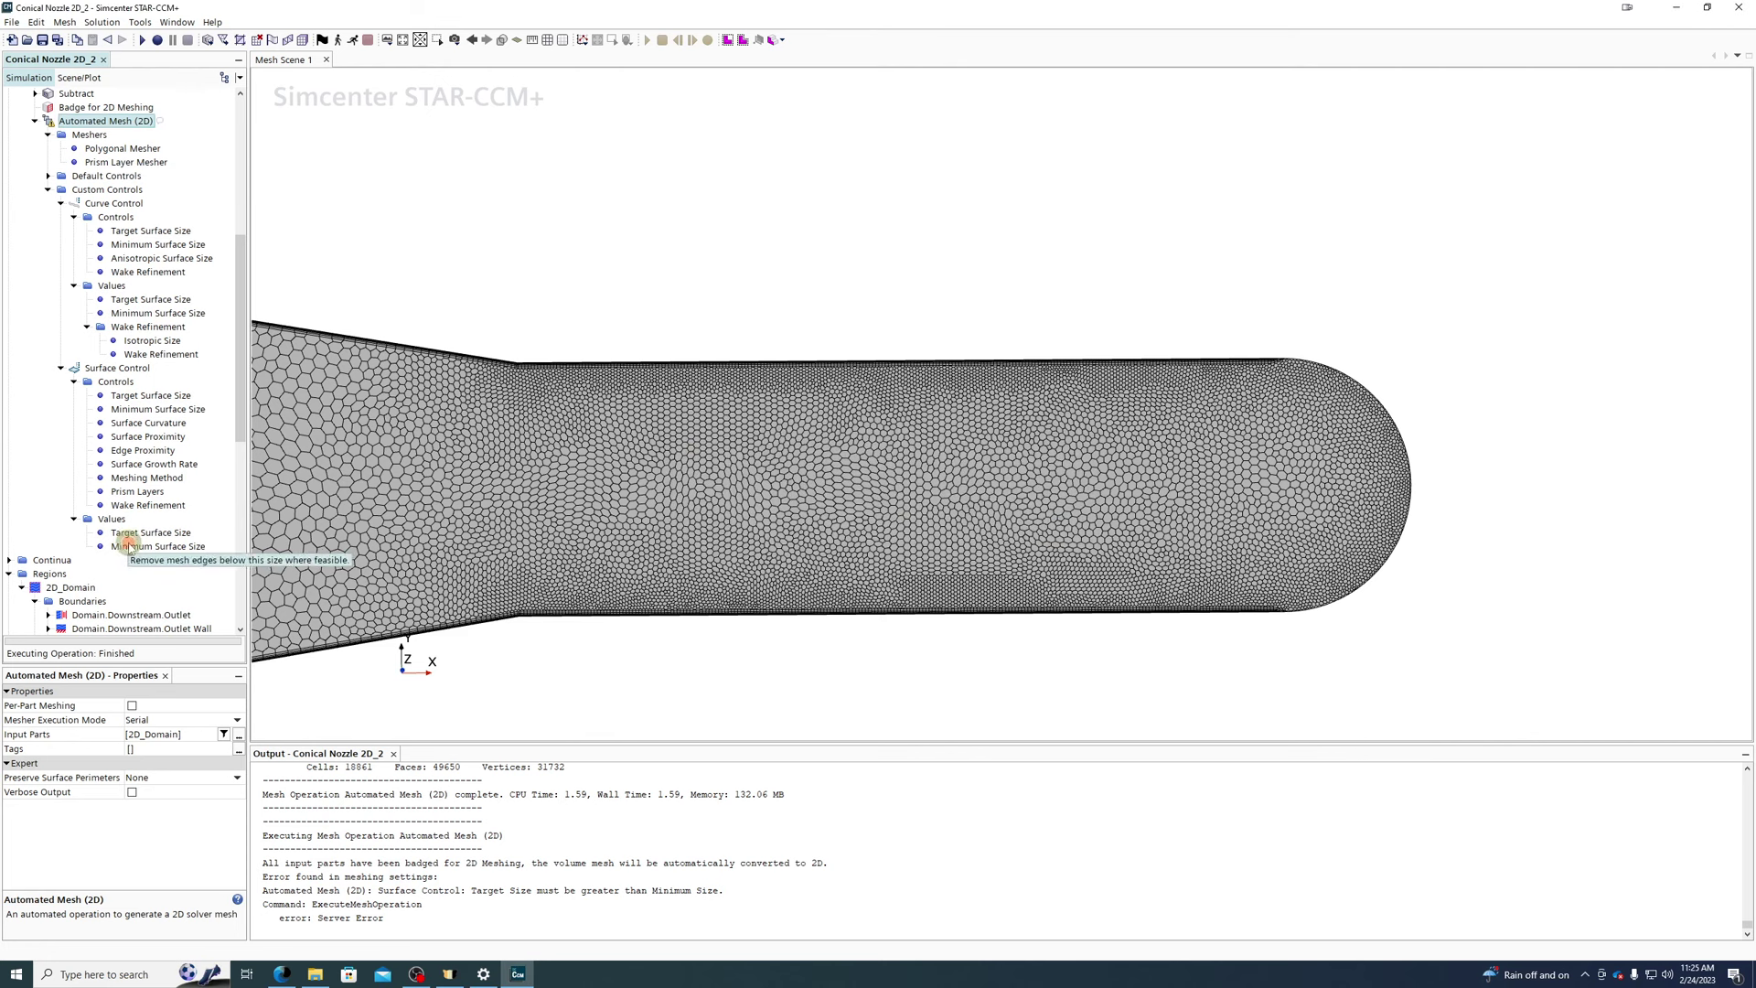
{"action": "left_click", "coordinate": [168, 720]}
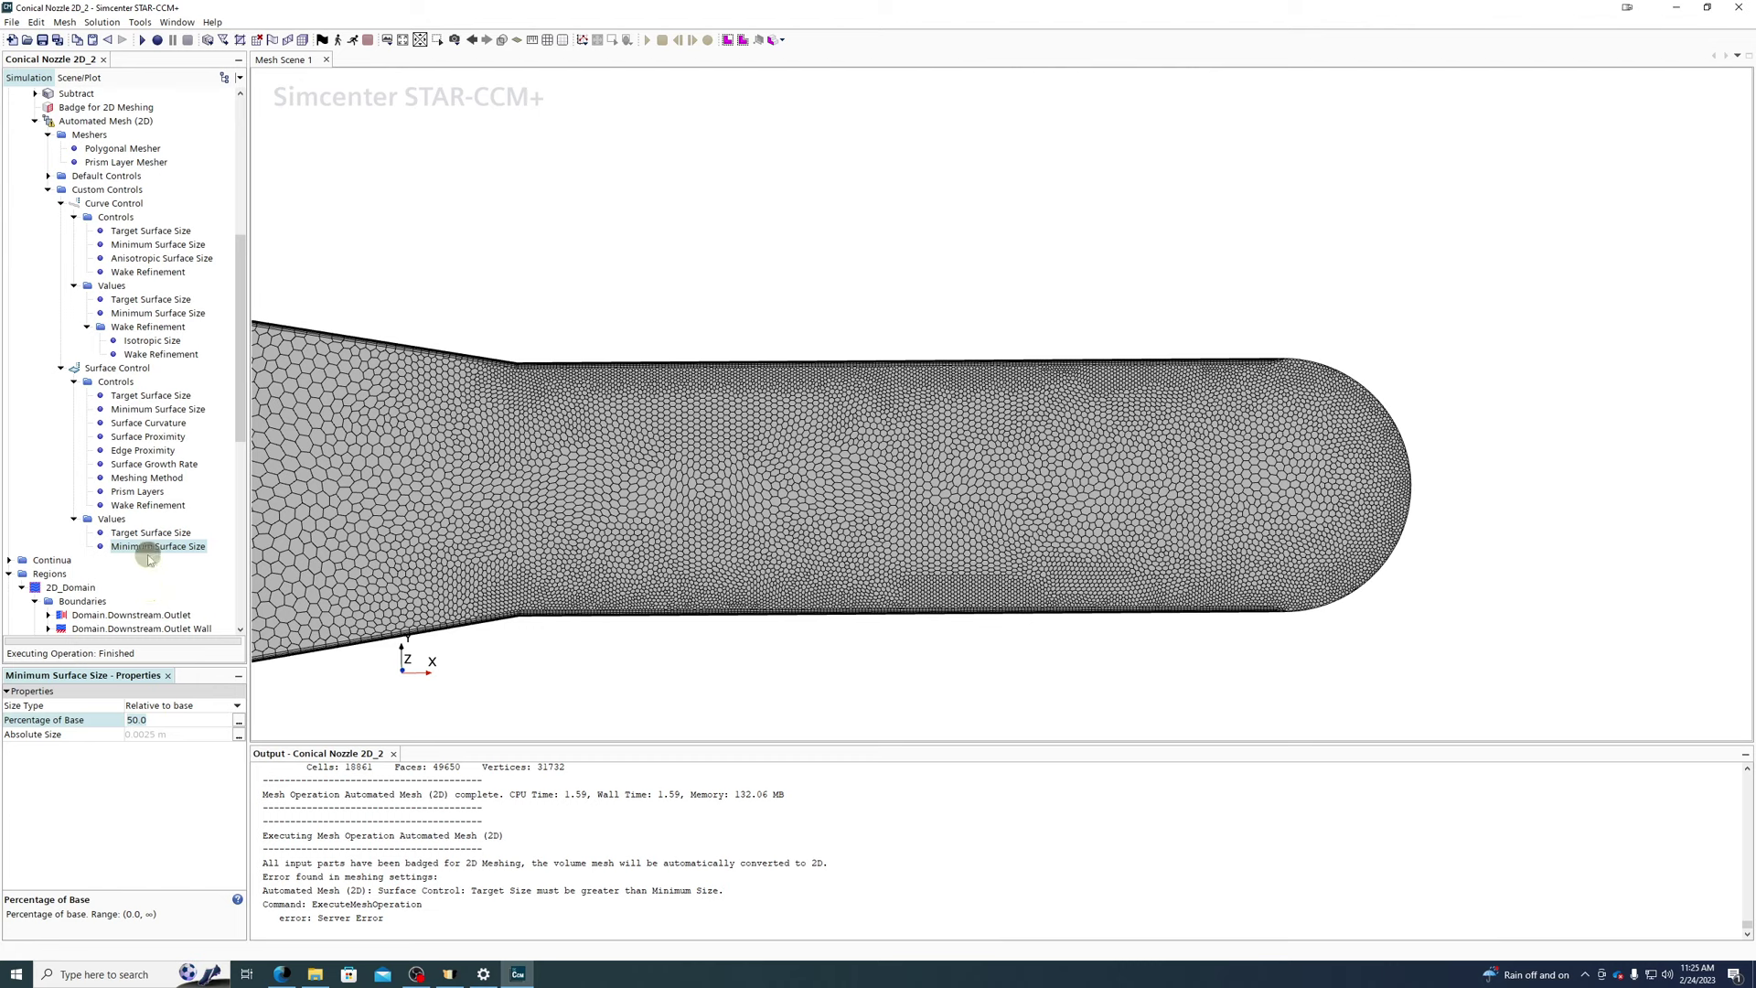
{"action": "left_click", "coordinate": [156, 719]}
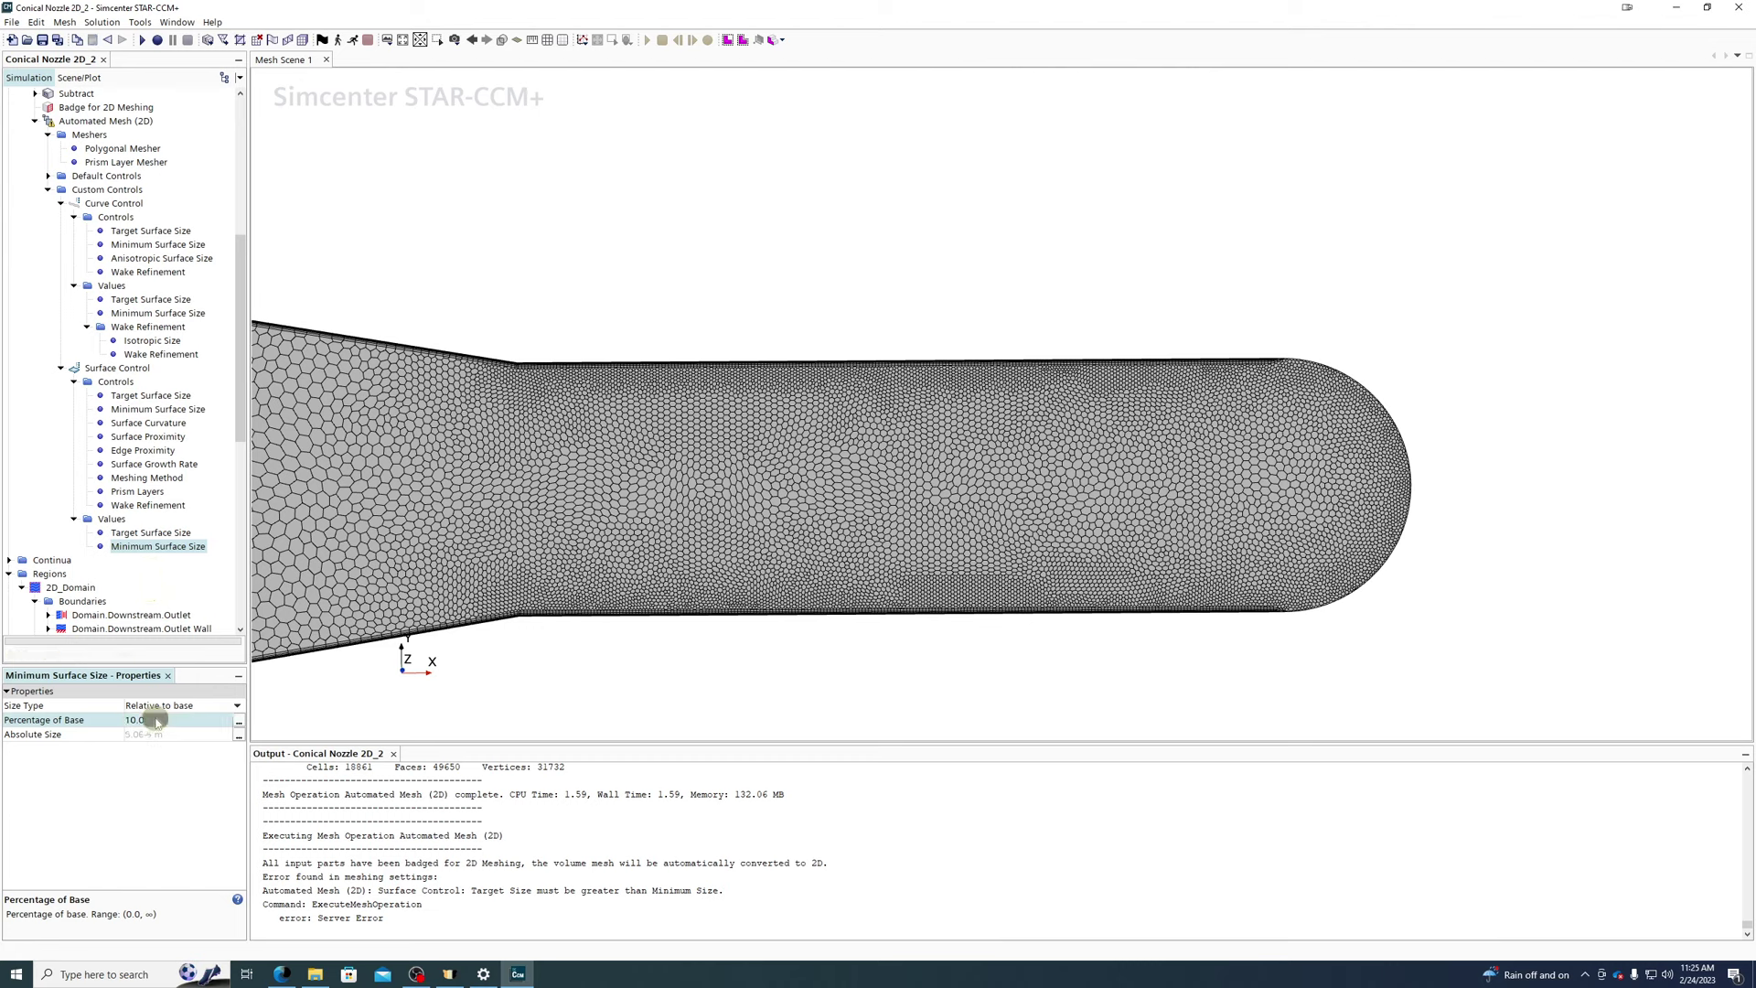
{"action": "left_click", "coordinate": [146, 534]}
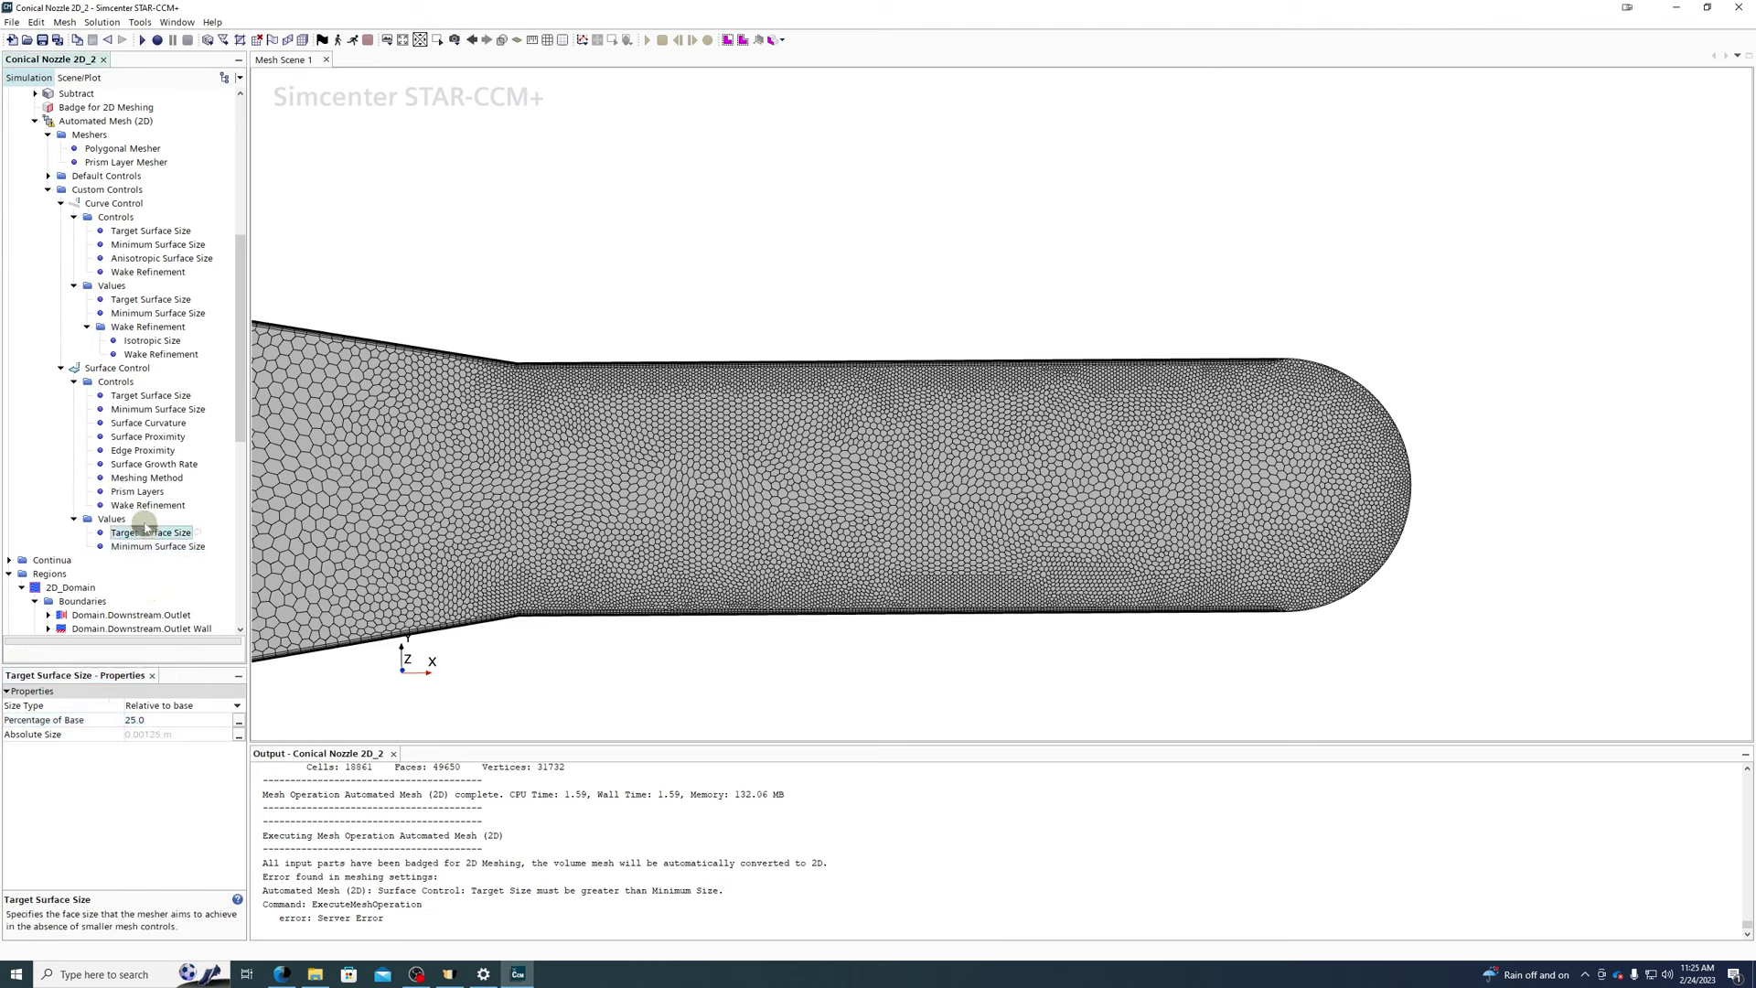
- Set the surface control's surface curvature to Custom
{"action": "left_click", "coordinate": [147, 424]}
{"action": "scroll", "coordinate": [1333, 368], "scroll_direction": "up", "scroll_amount": 3}
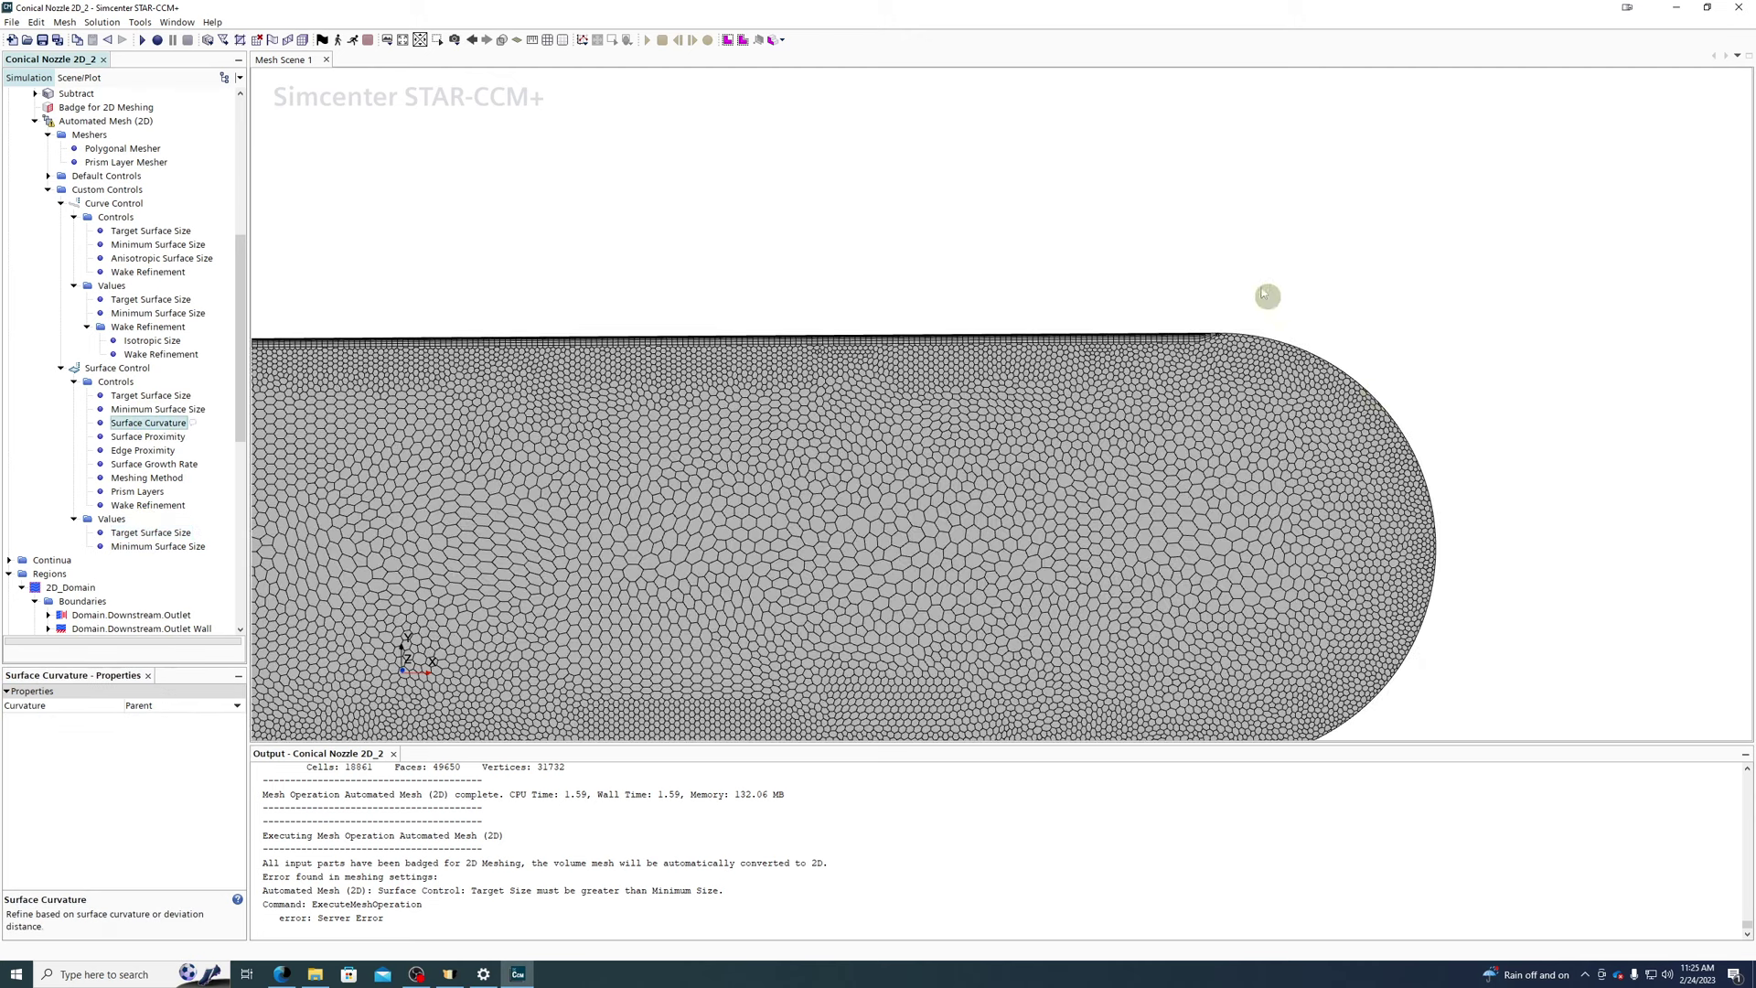
{"action": "scroll", "coordinate": [1265, 295], "scroll_direction": "down", "scroll_amount": 2}
{"action": "left_click", "coordinate": [168, 710]}
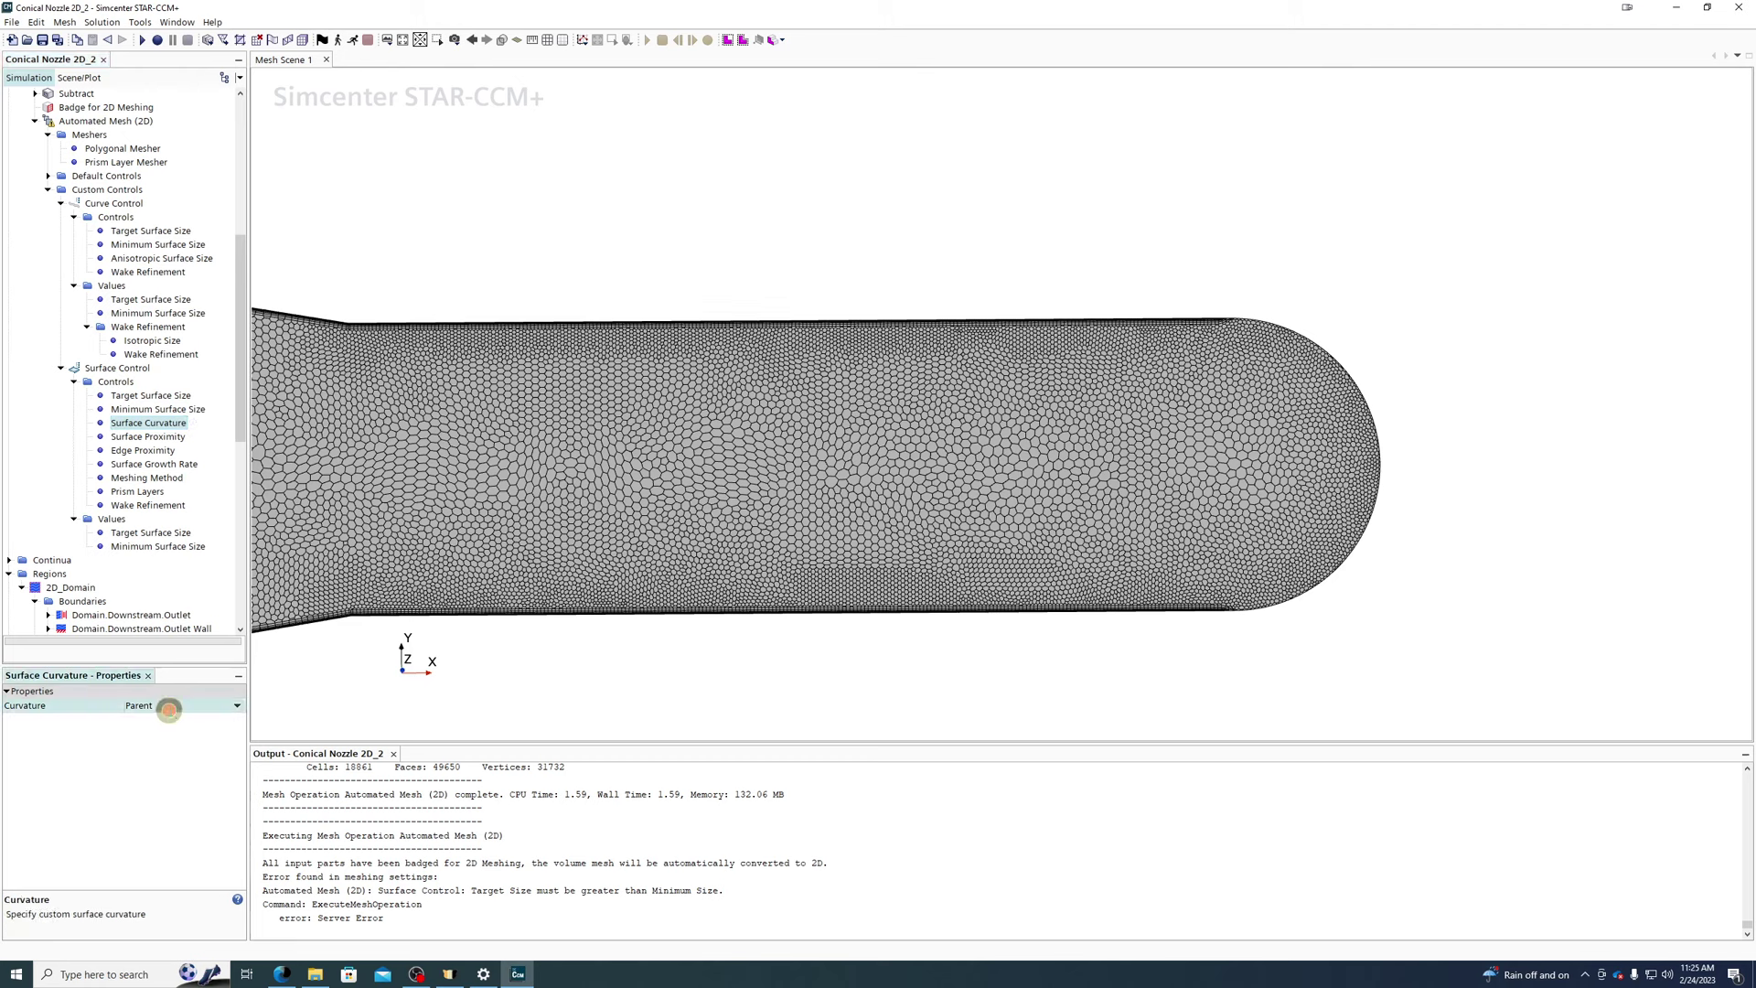
{"action": "left_click", "coordinate": [153, 725]}
- Set the surface curvature to 200 points per circle and execute the Automated Mesh (2D) operation
{"action": "left_click", "coordinate": [129, 560]}
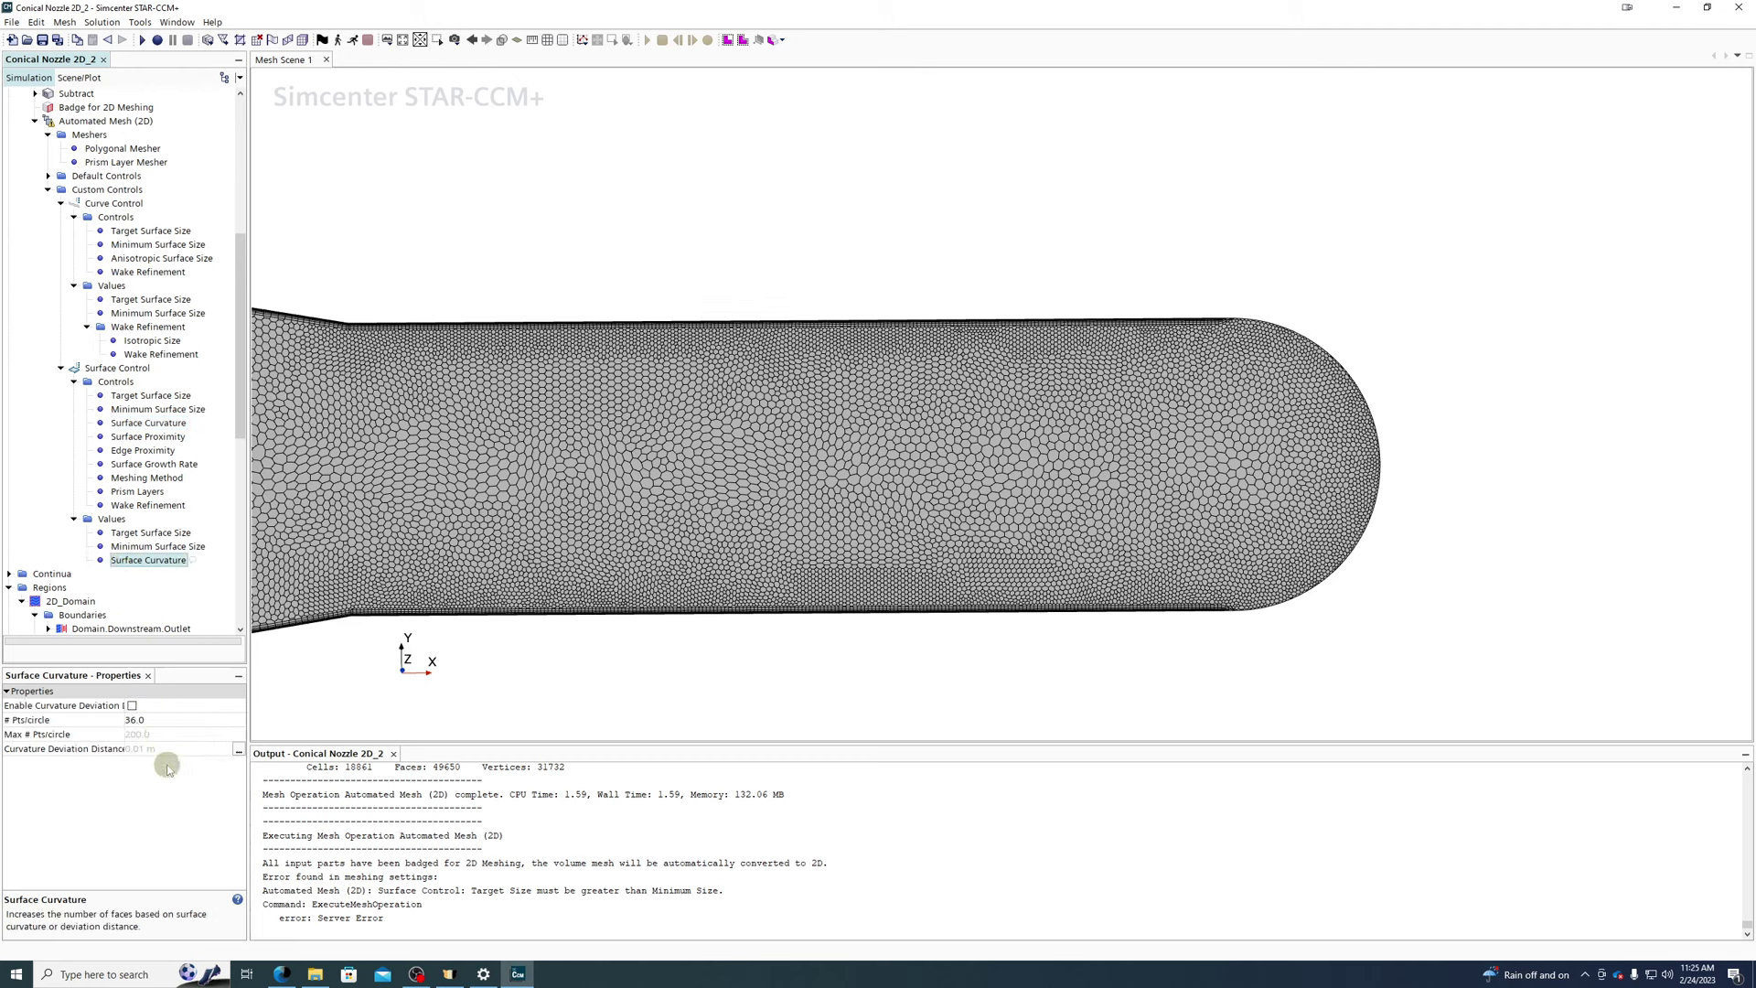
{"action": "left_click", "coordinate": [163, 717]}
{"action": "left_click", "coordinate": [163, 717]}
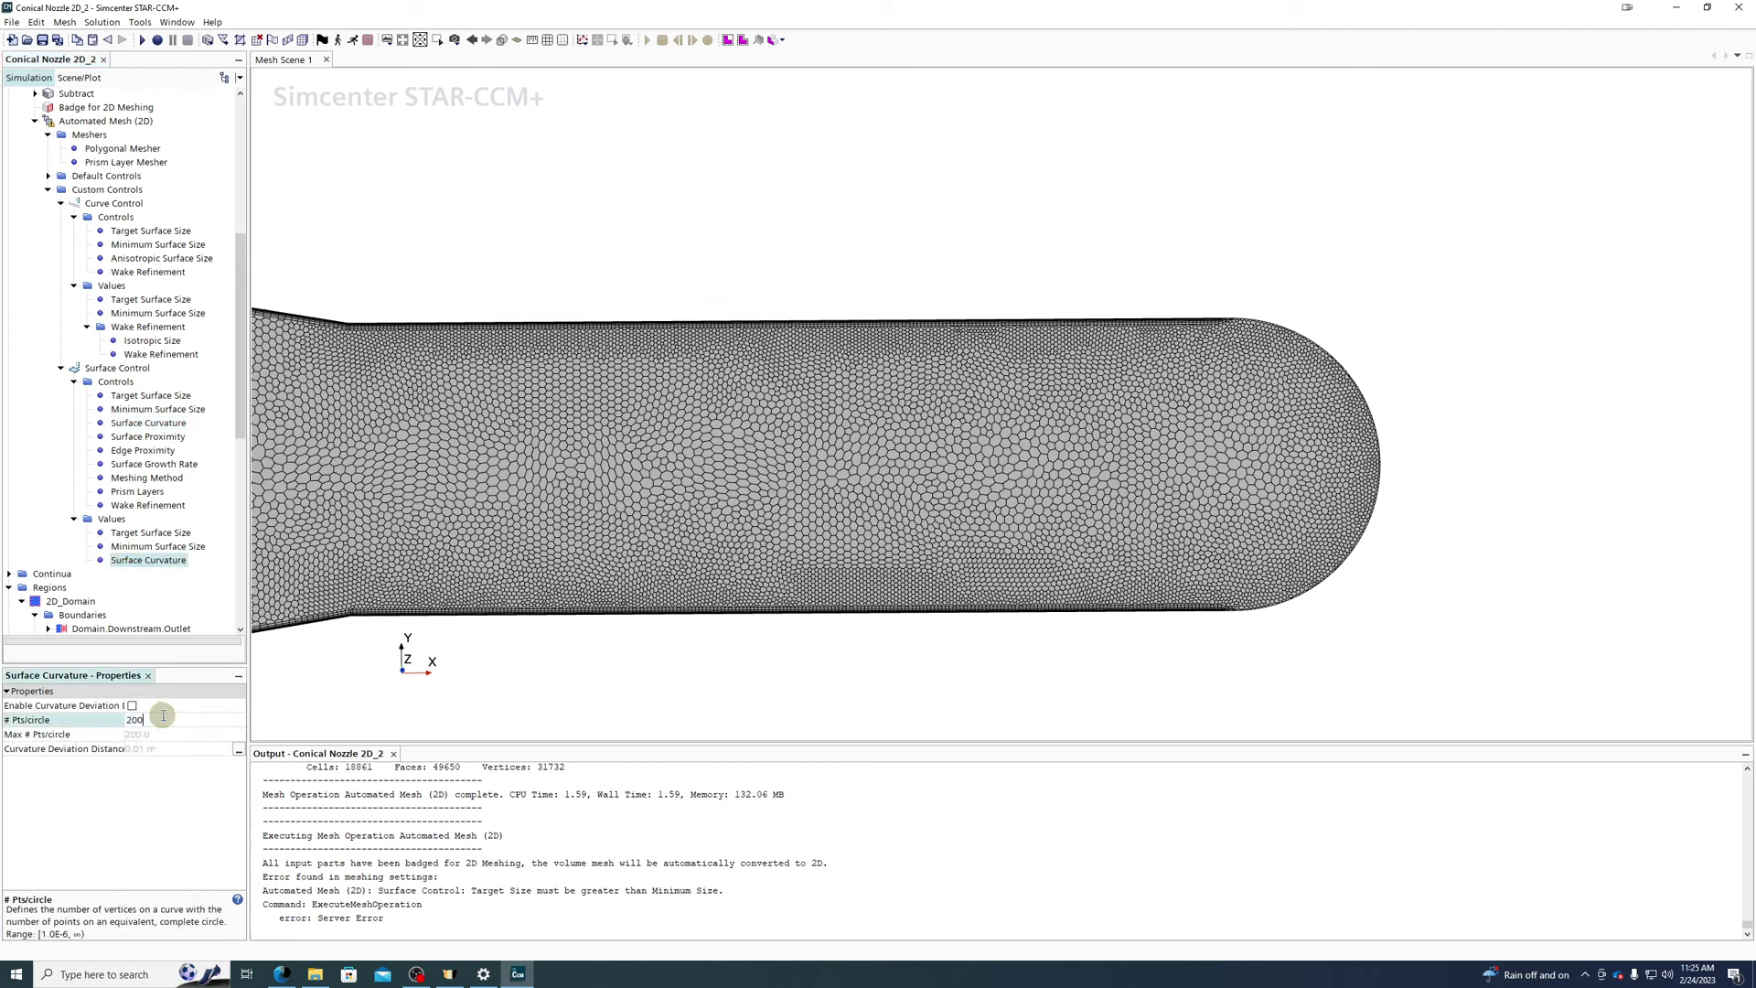
{"action": "type", "text": "200"}
{"action": "key", "text": "Return"}
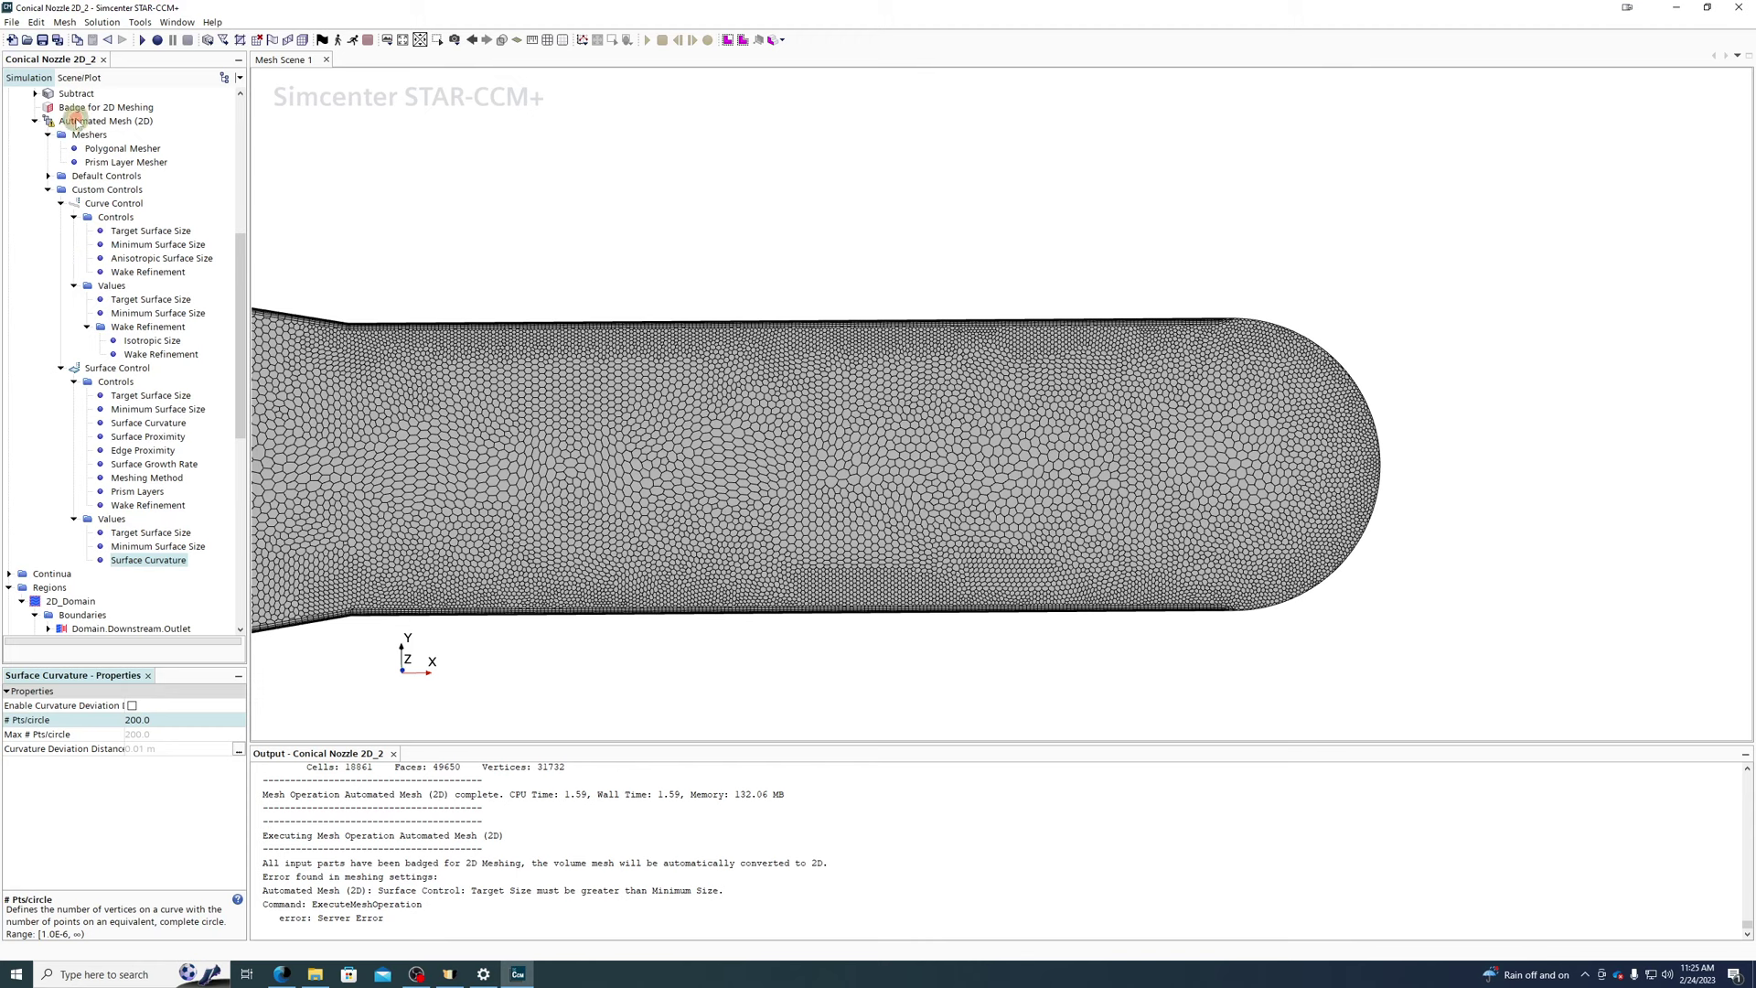
{"action": "right_click", "coordinate": [73, 121]}
{"action": "left_click", "coordinate": [137, 148]}
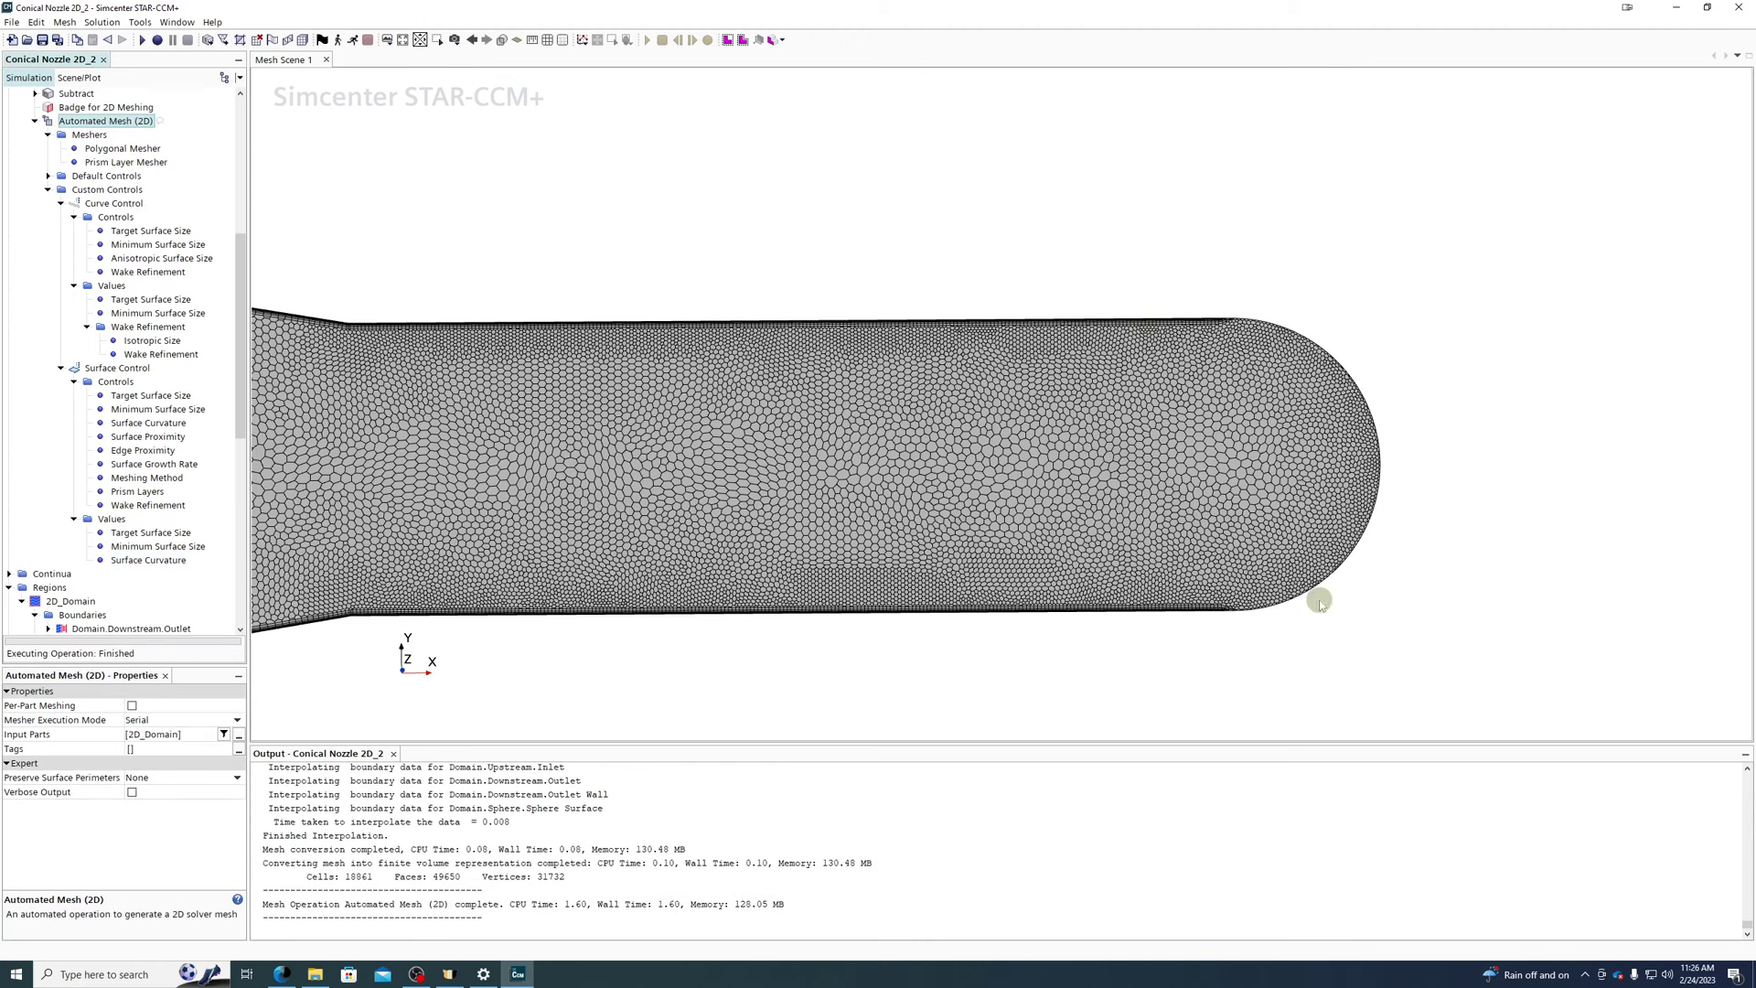
- Measure a cell edge on the curved sphere boundary and check the surface control's minimum surface size
{"action": "scroll", "coordinate": [1380, 451], "scroll_direction": "up", "scroll_amount": 5}
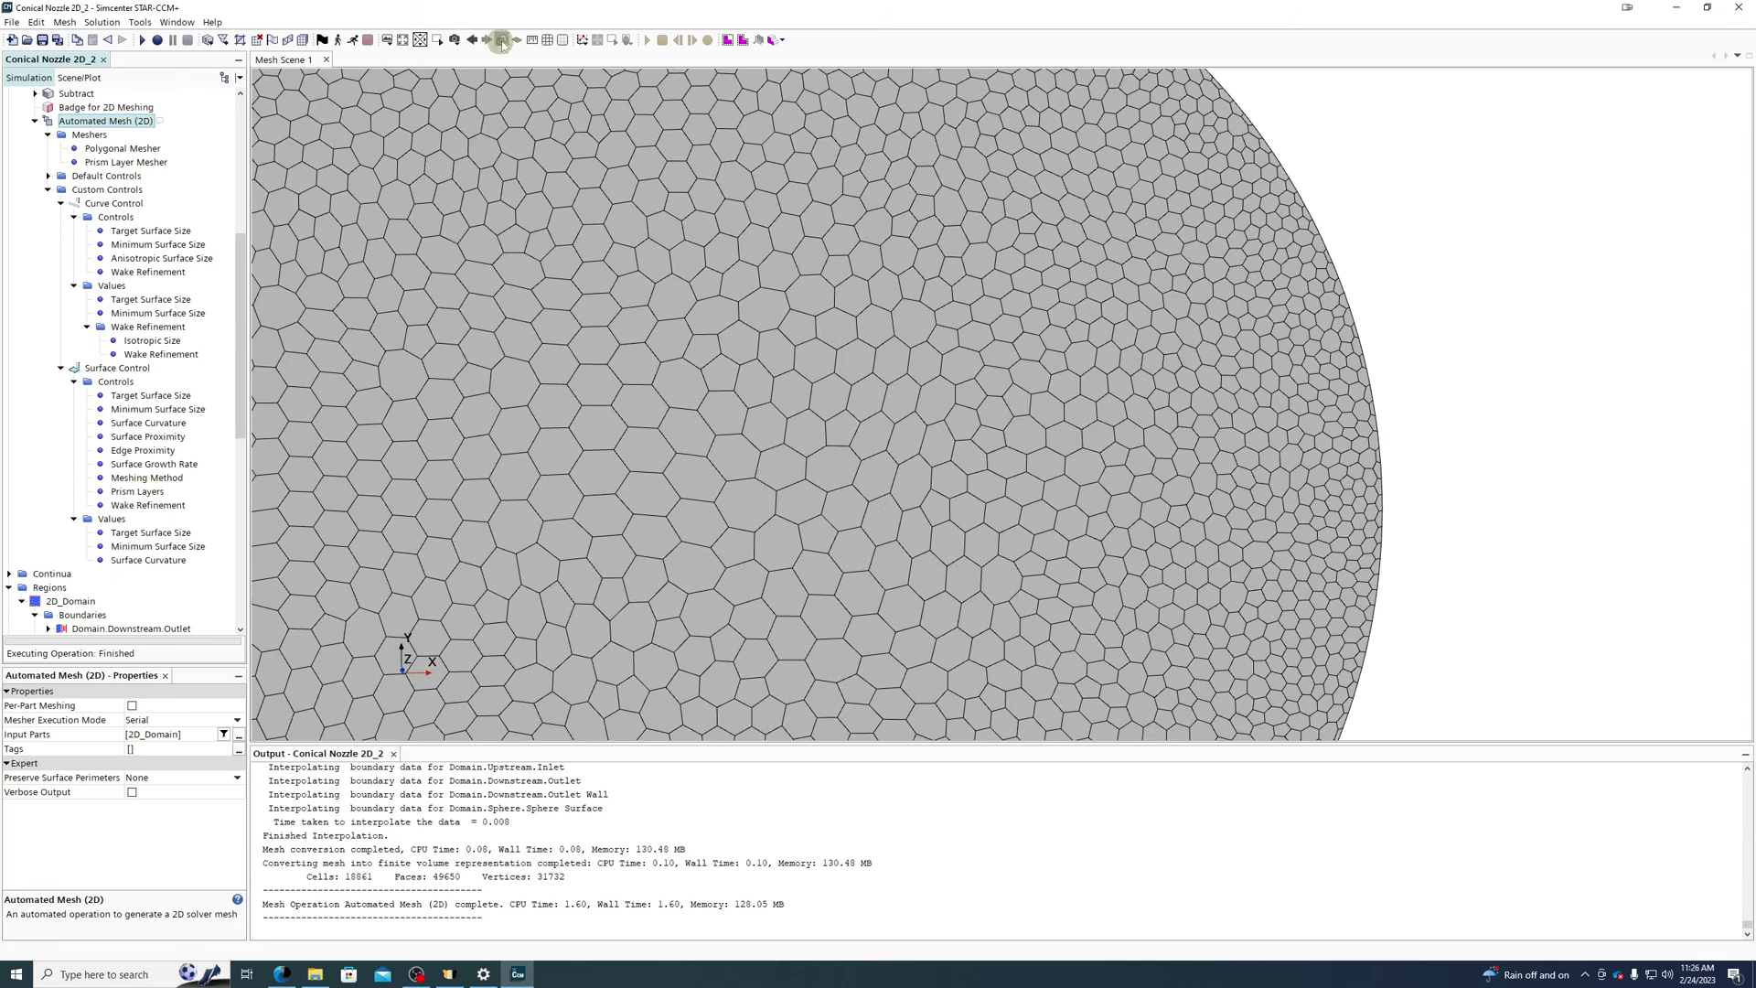
{"action": "left_click", "coordinate": [531, 39]}
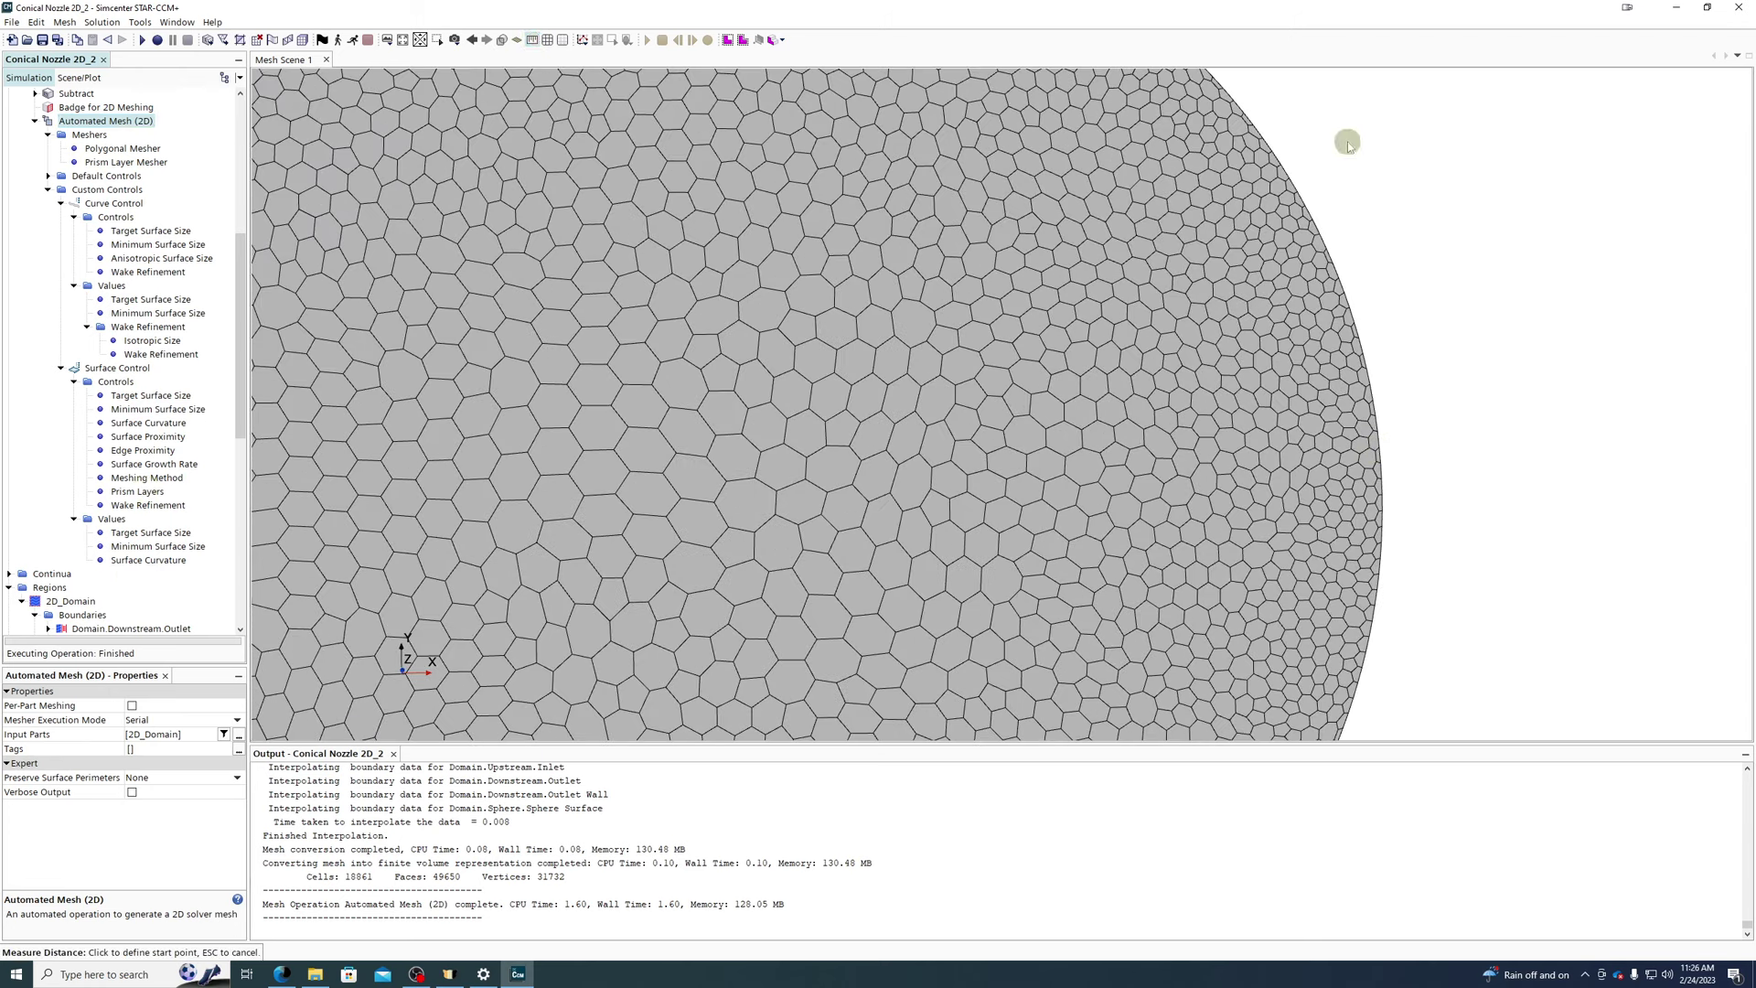
{"action": "left_click", "coordinate": [1276, 152]}
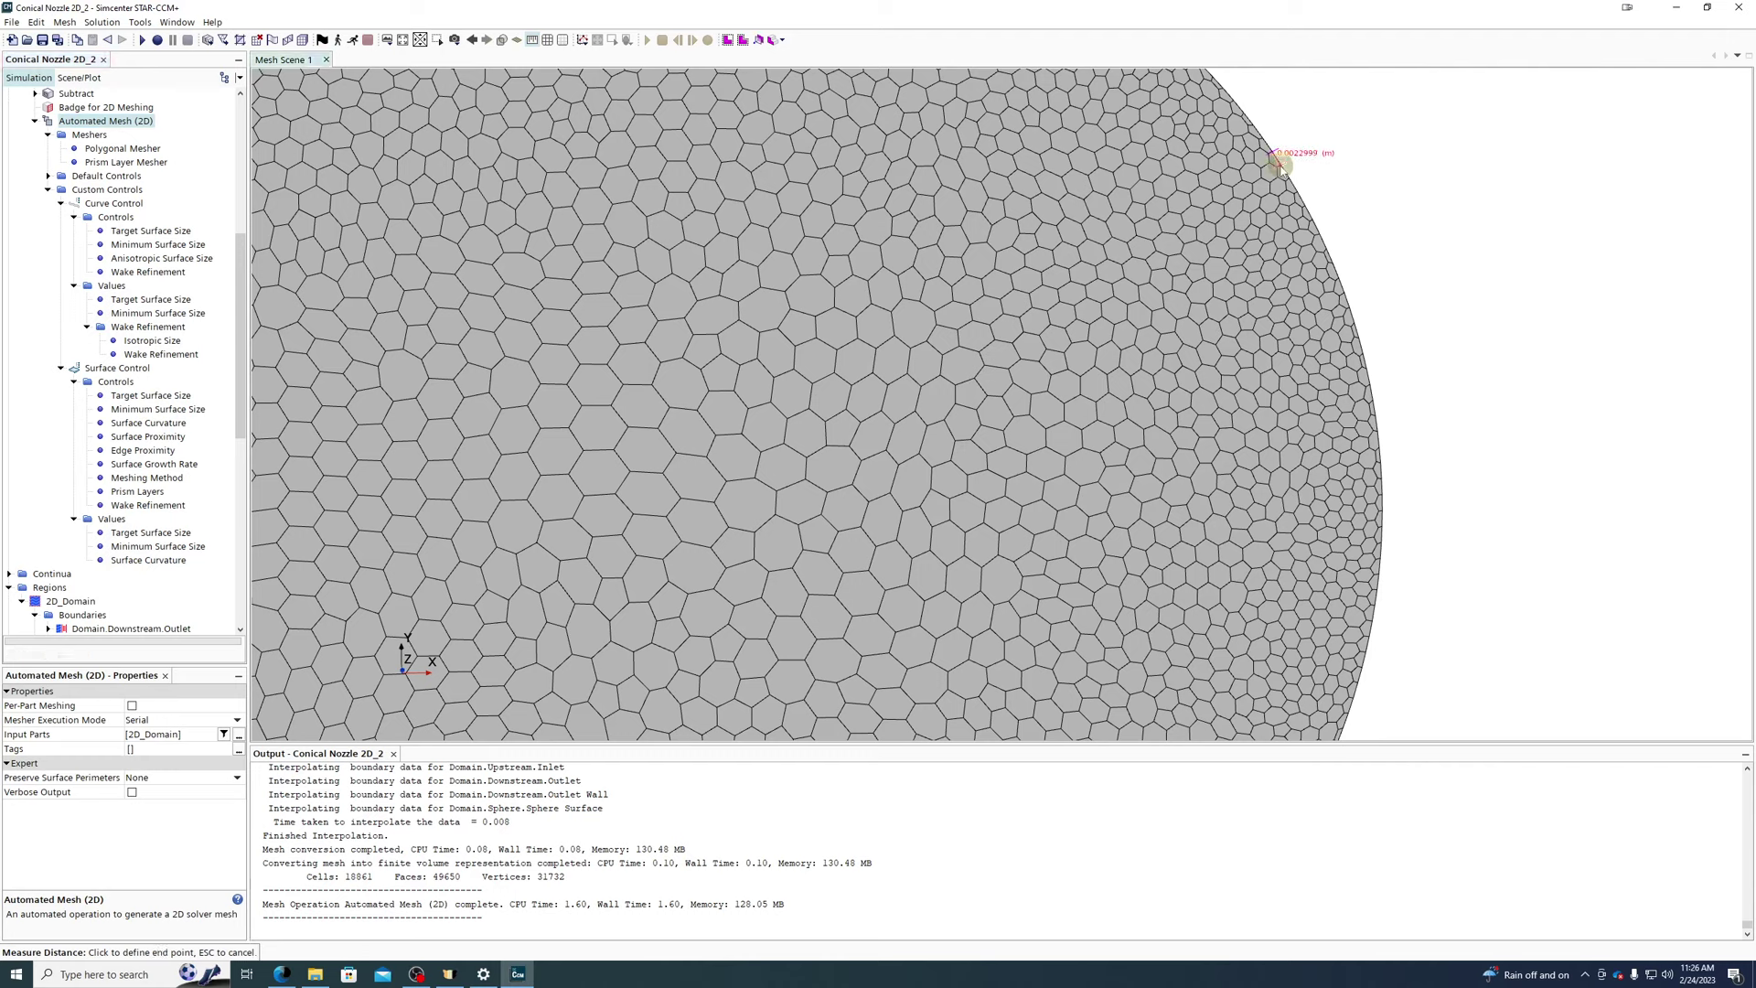
{"action": "left_click", "coordinate": [1279, 166]}
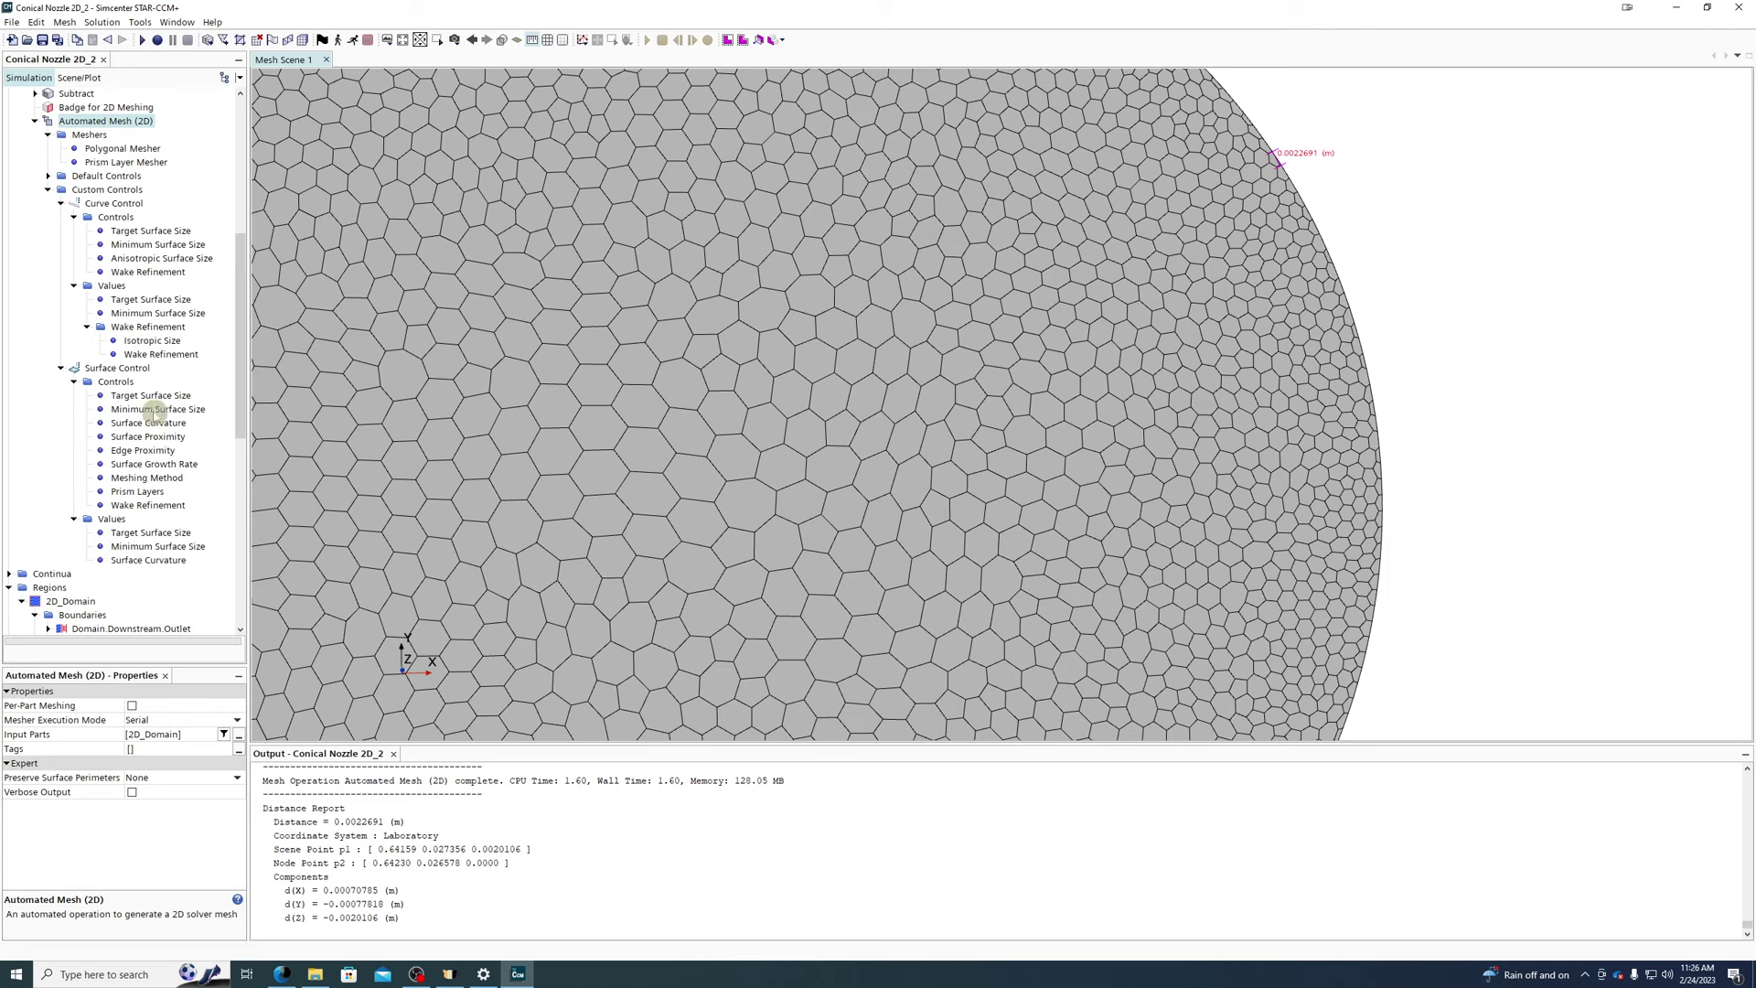
{"action": "left_click", "coordinate": [133, 547]}
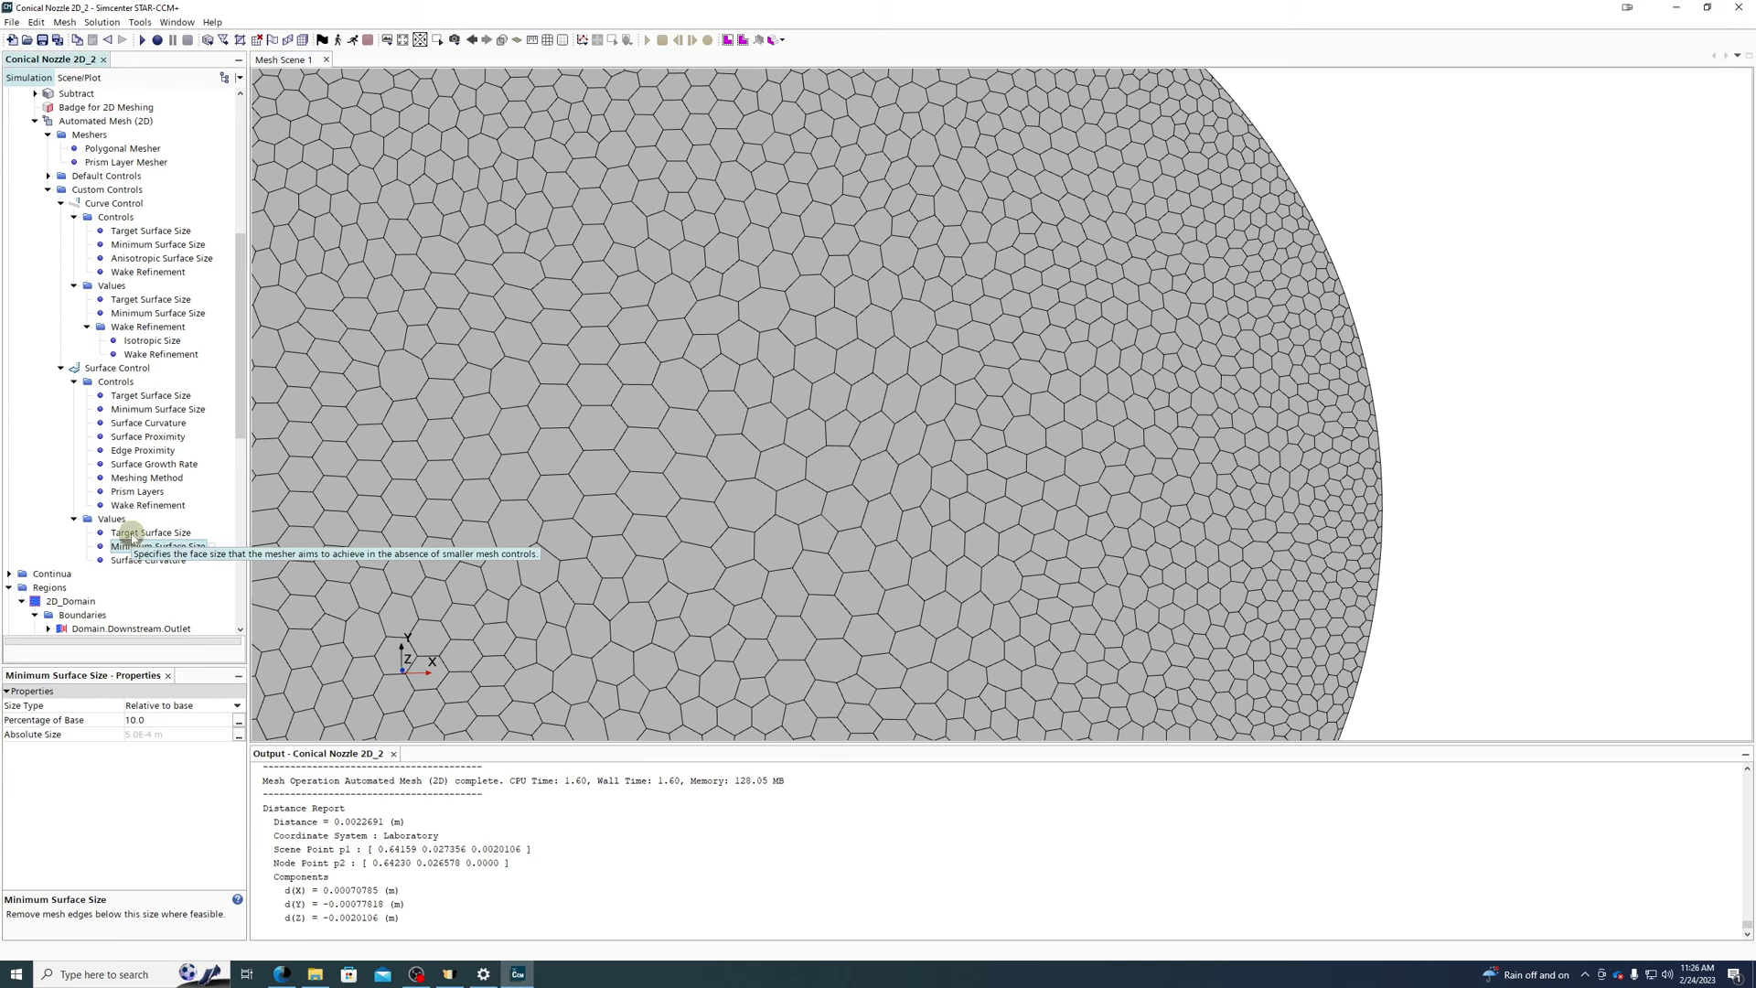
- Set the surface curvature to 800 points per circle and execute the Automated Mesh (2D) operation
{"action": "scroll", "coordinate": [771, 401], "scroll_direction": "down", "scroll_amount": 3}
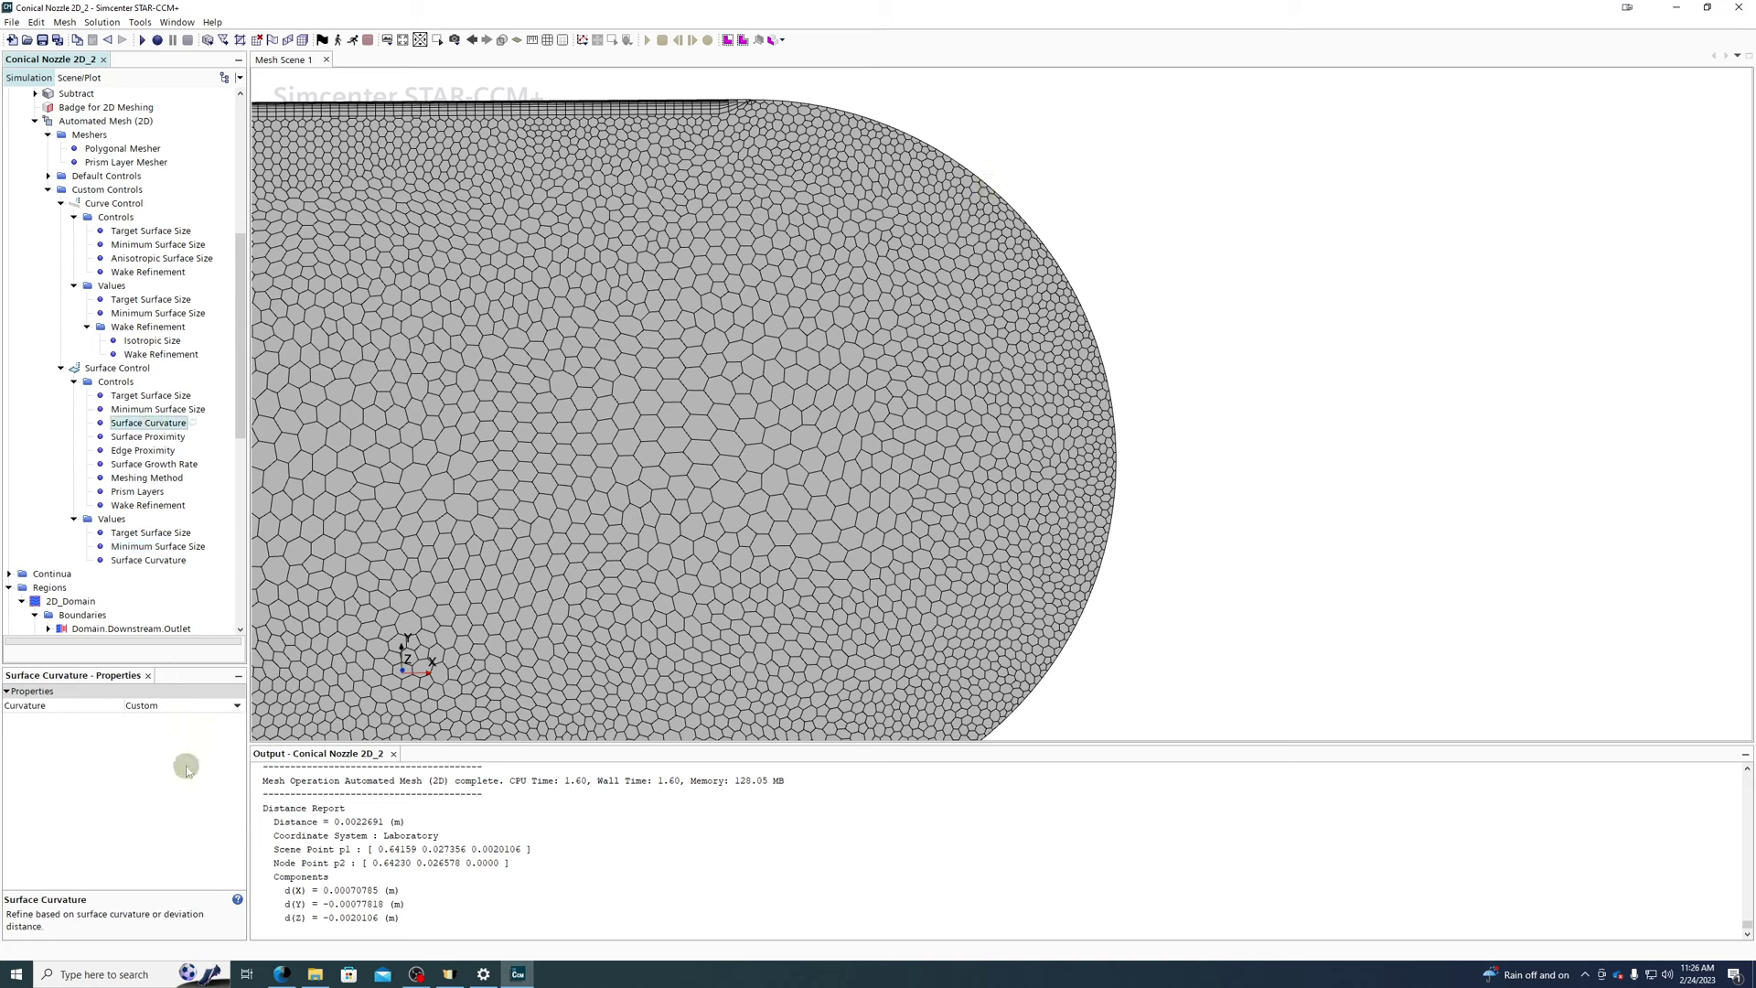
{"action": "left_click", "coordinate": [140, 560]}
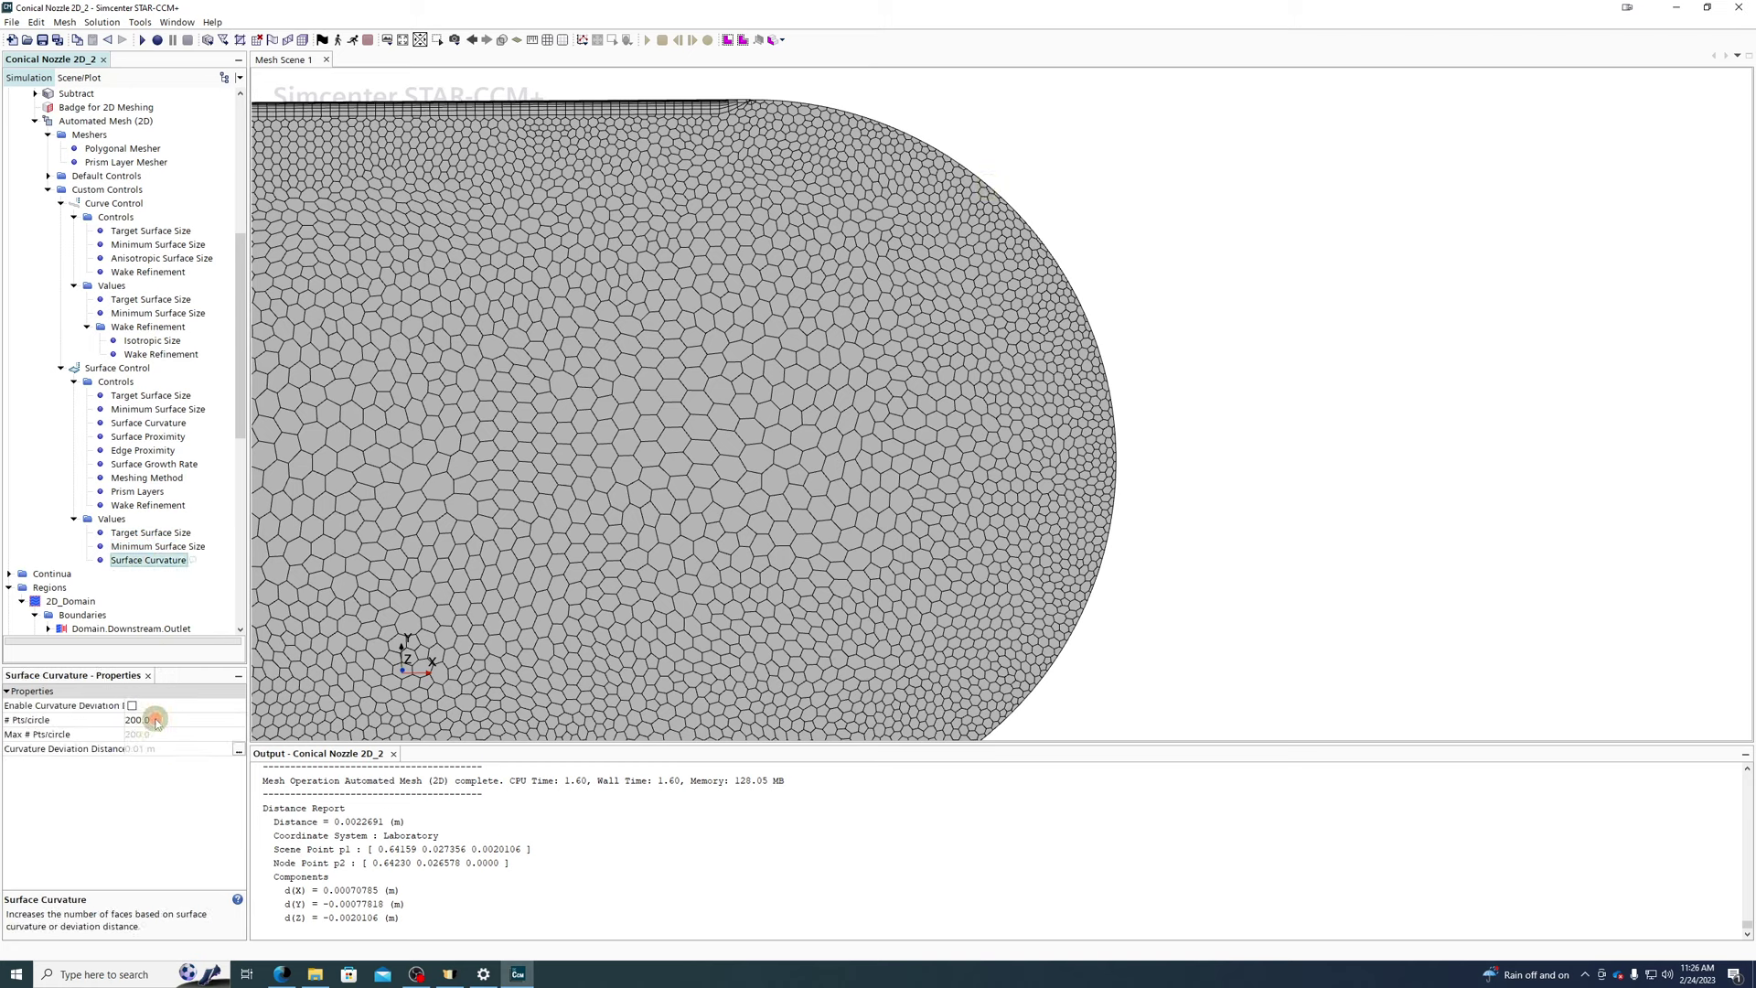
{"action": "left_click", "coordinate": [154, 719]}
{"action": "key", "text": "Return"}
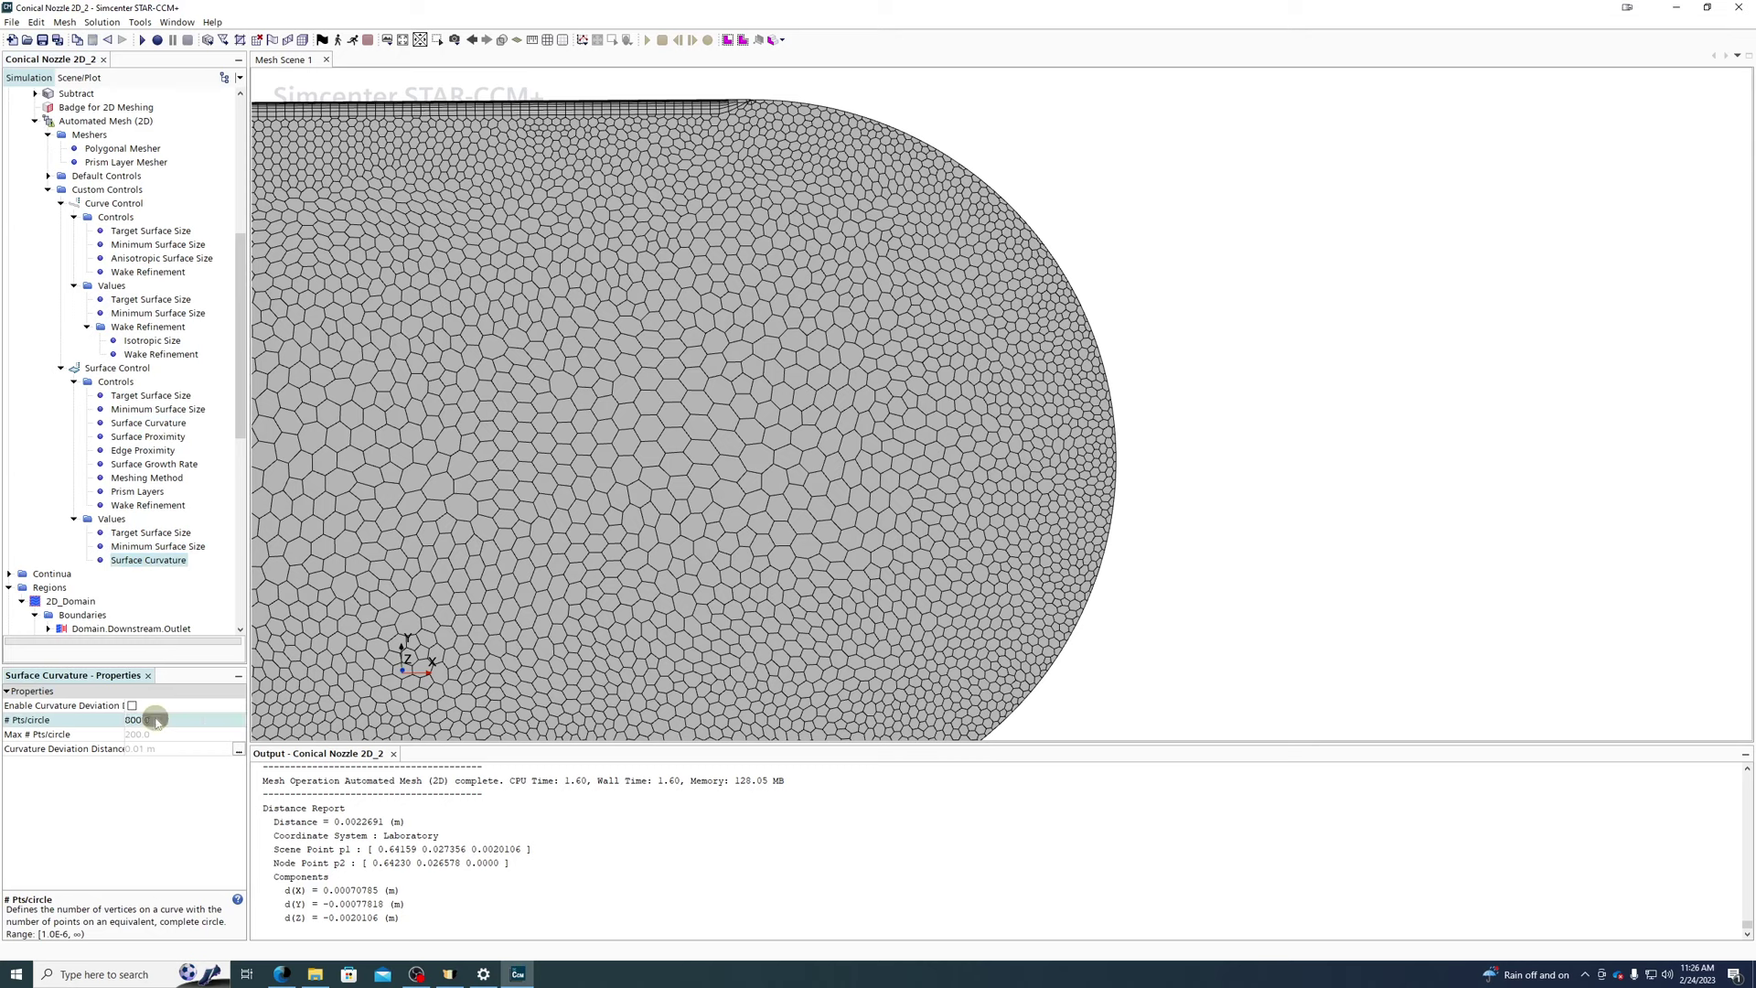
{"action": "right_click", "coordinate": [90, 124]}
{"action": "left_click", "coordinate": [125, 157]}
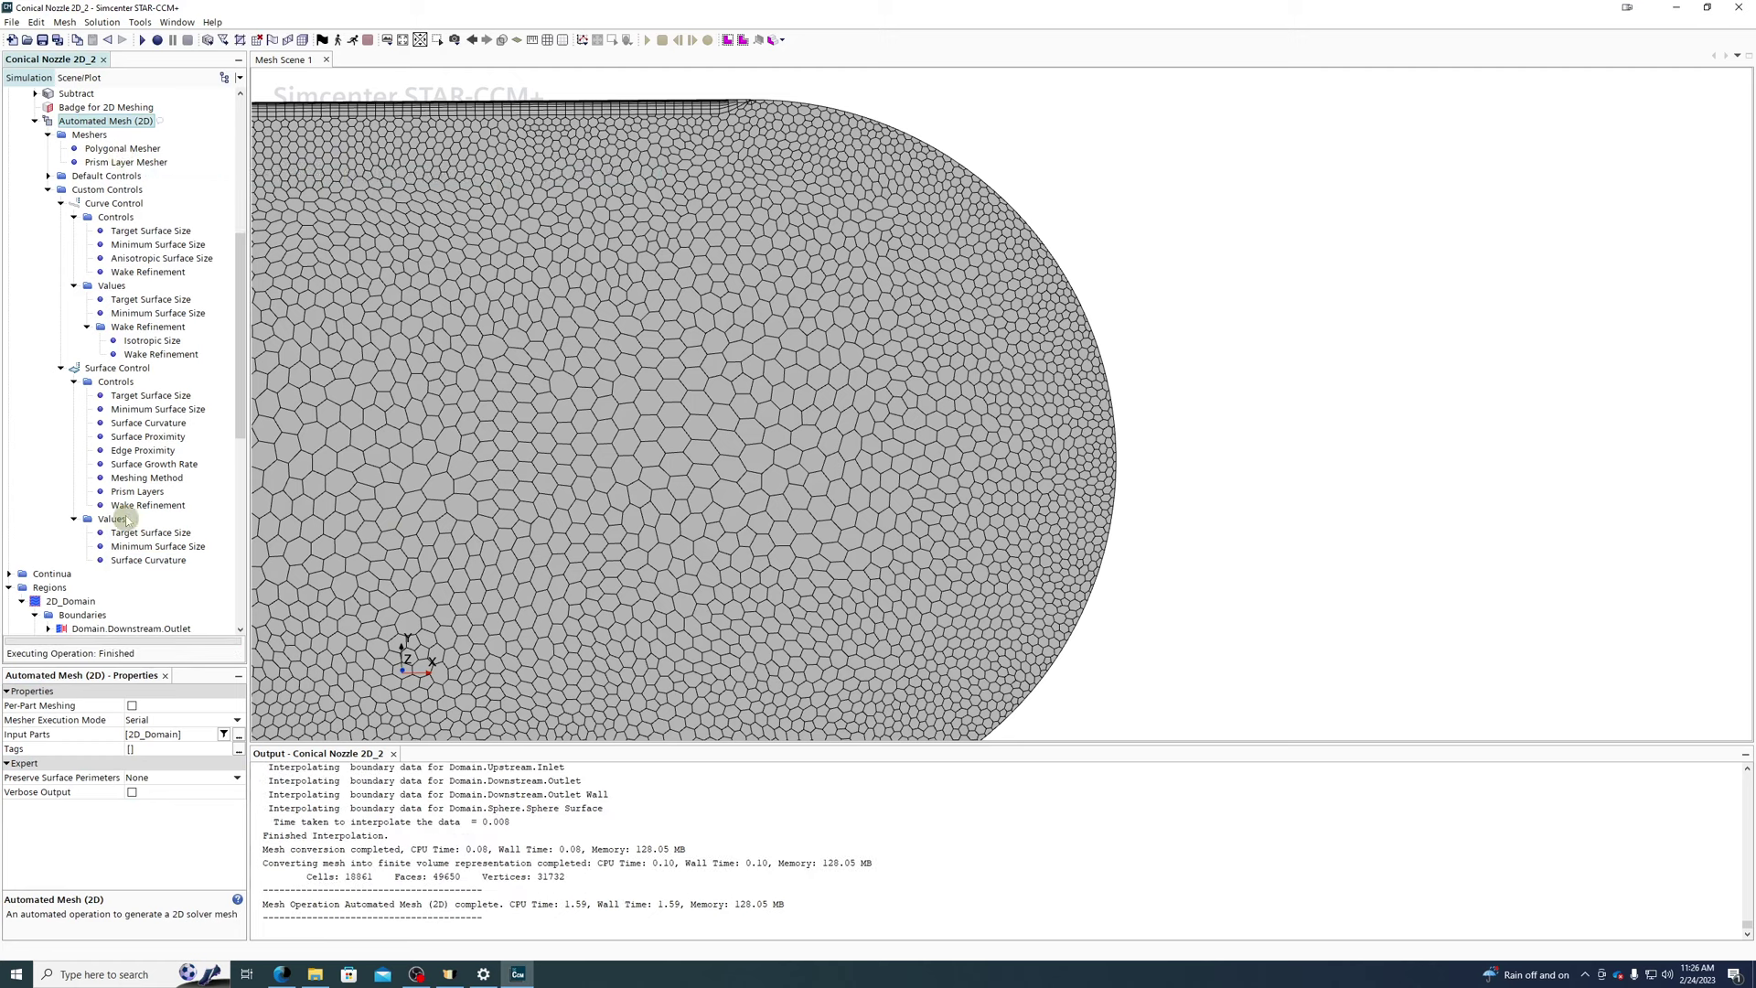
- Set the surface curvature to 1200 points per circle and execute the Automated Mesh (2D) operation
{"action": "left_click", "coordinate": [141, 561]}
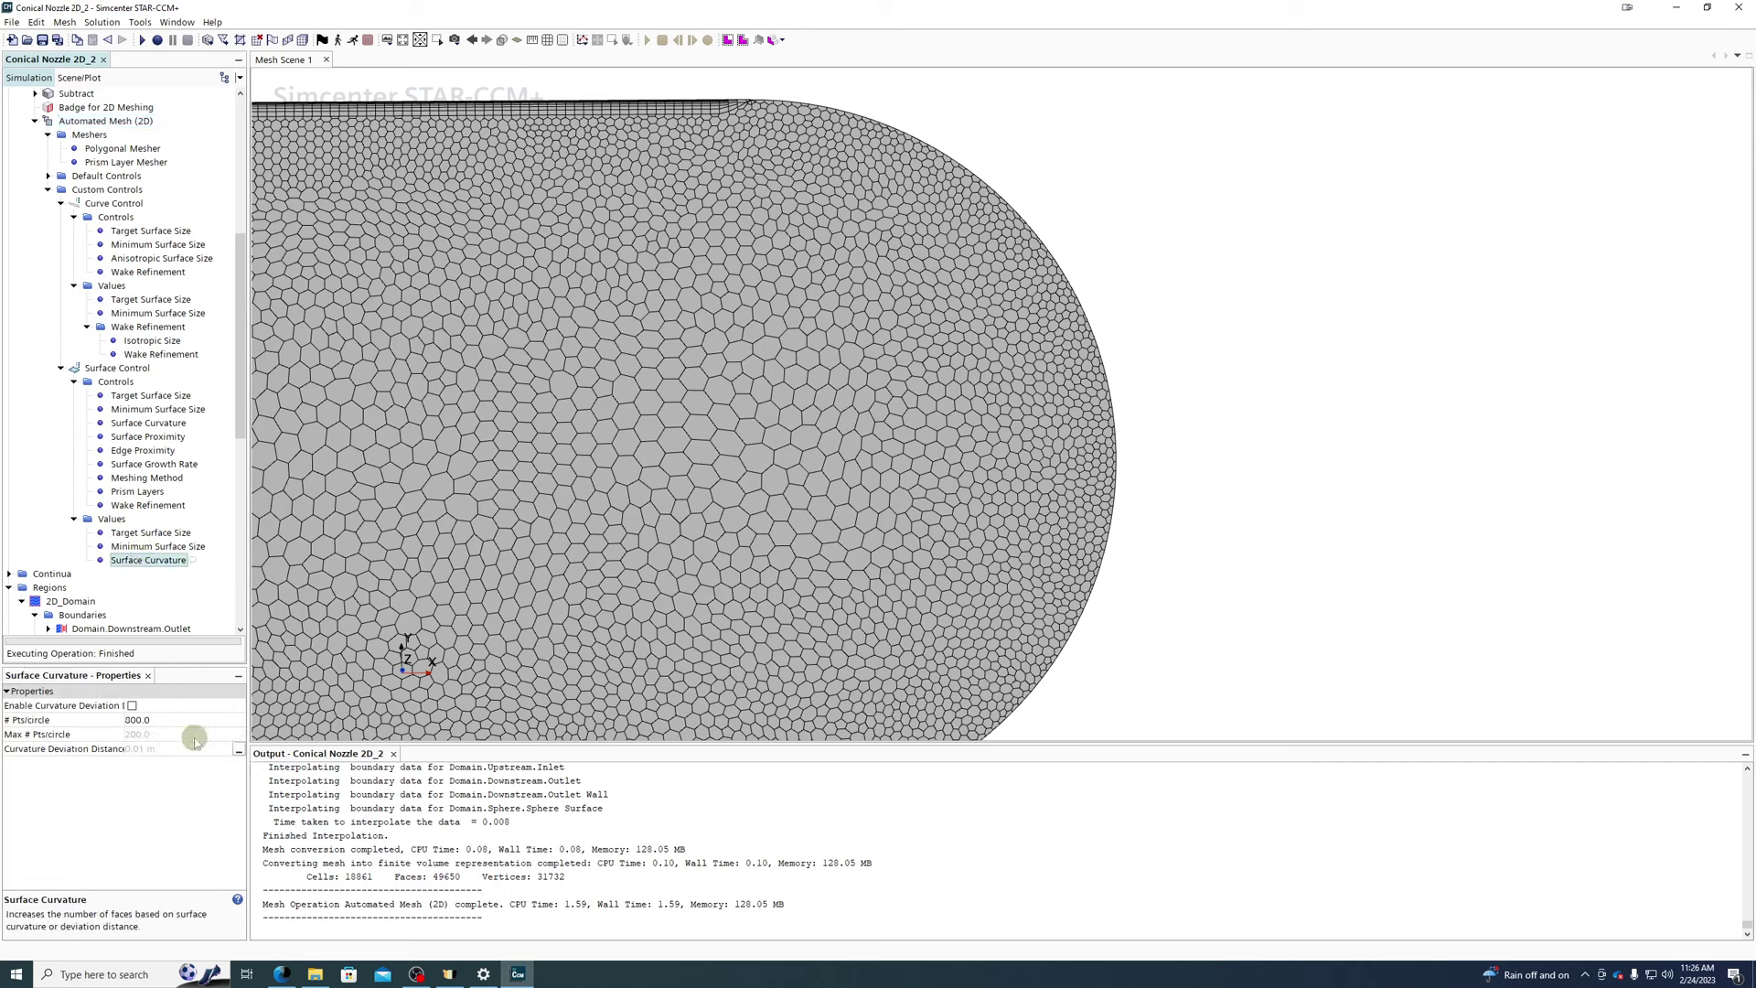
{"action": "left_click", "coordinate": [137, 720]}
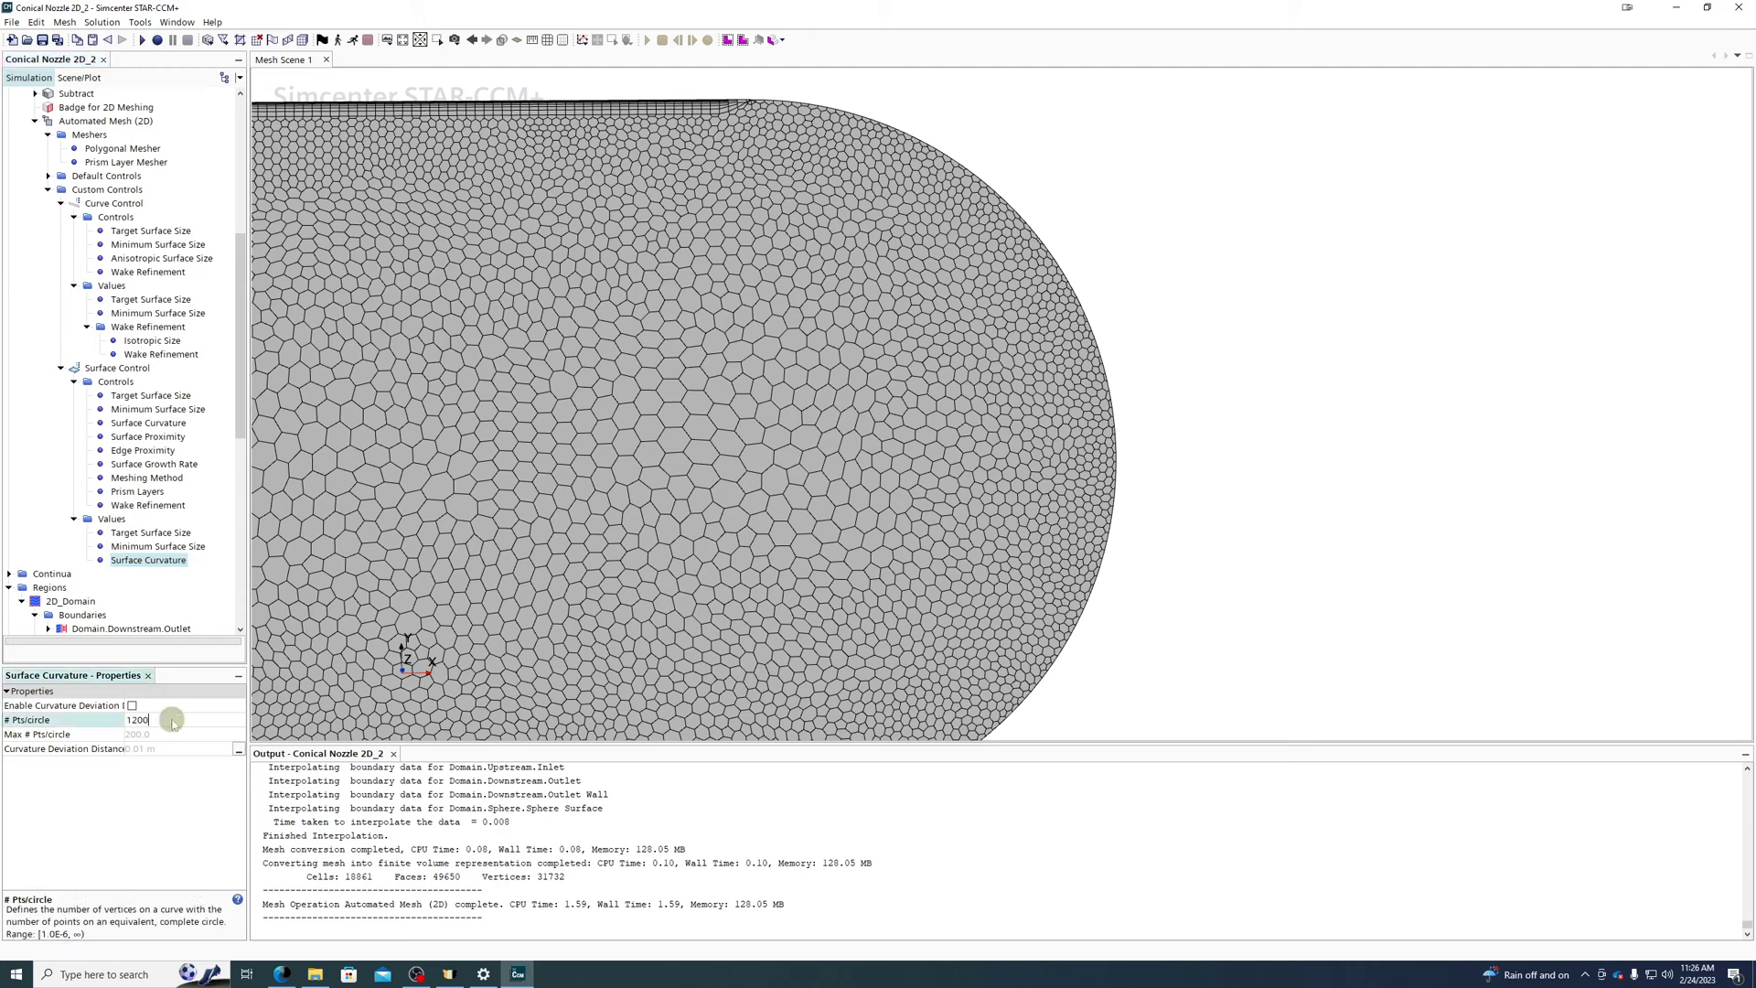
{"action": "key", "text": "Return"}
{"action": "right_click", "coordinate": [99, 122]}
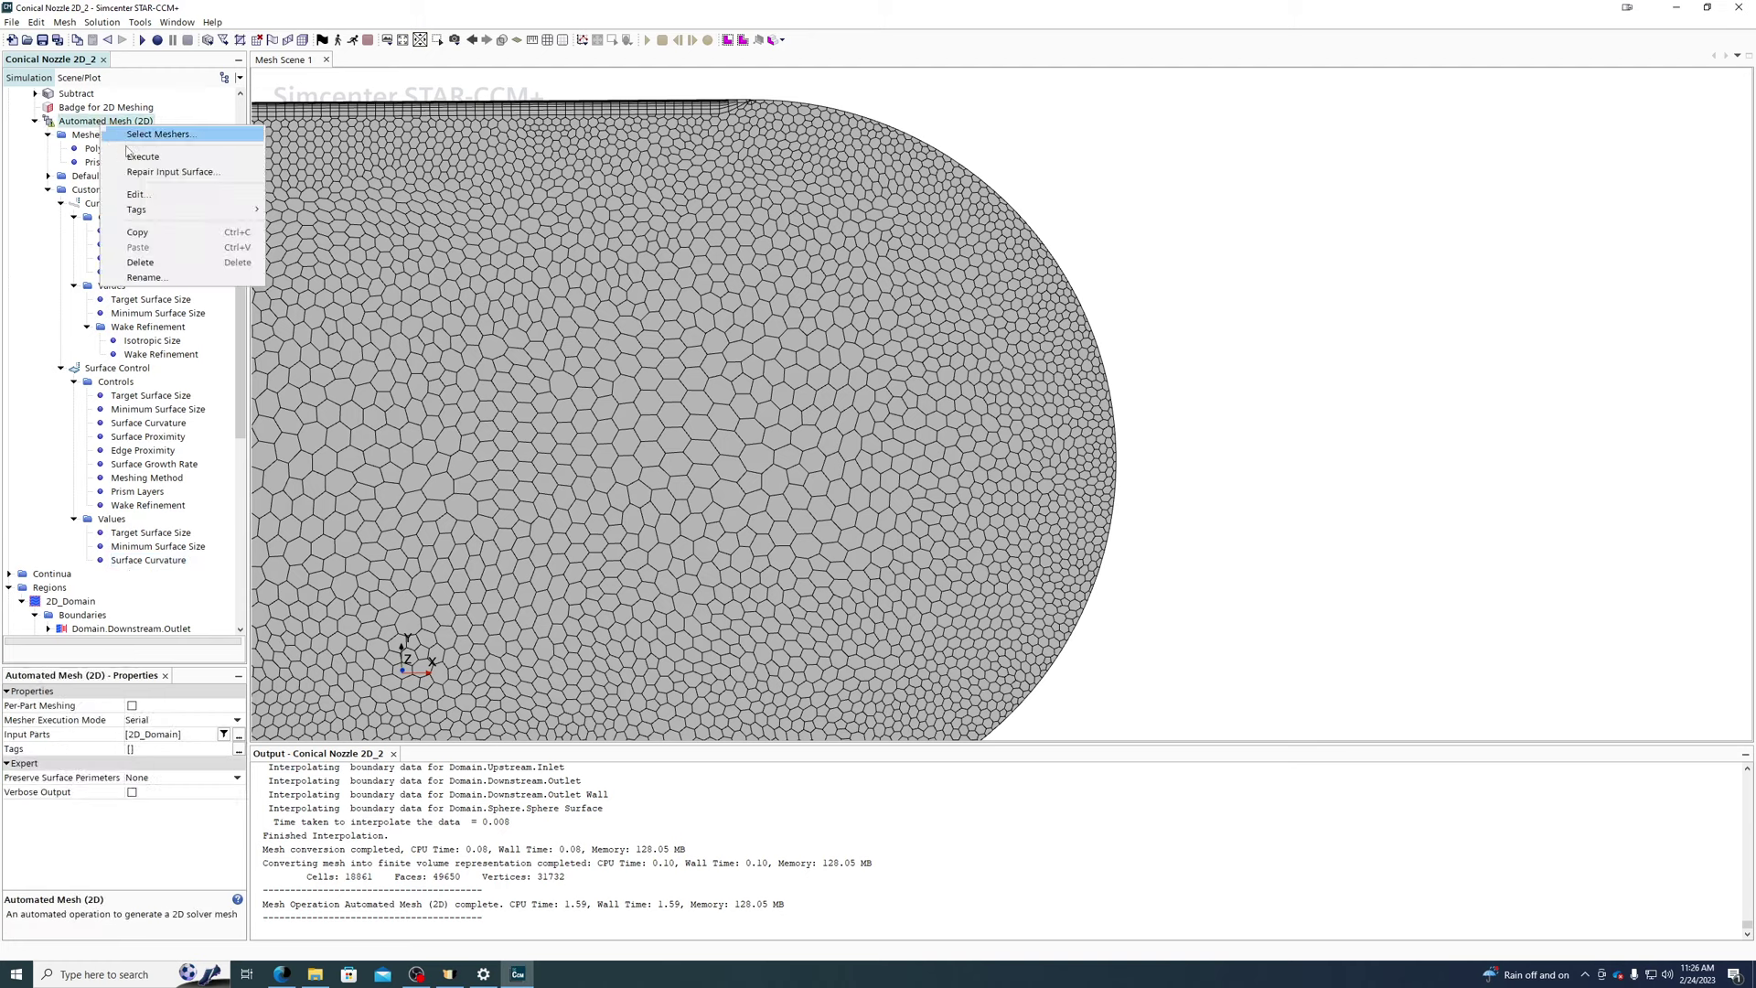
{"action": "left_click", "coordinate": [137, 130]}
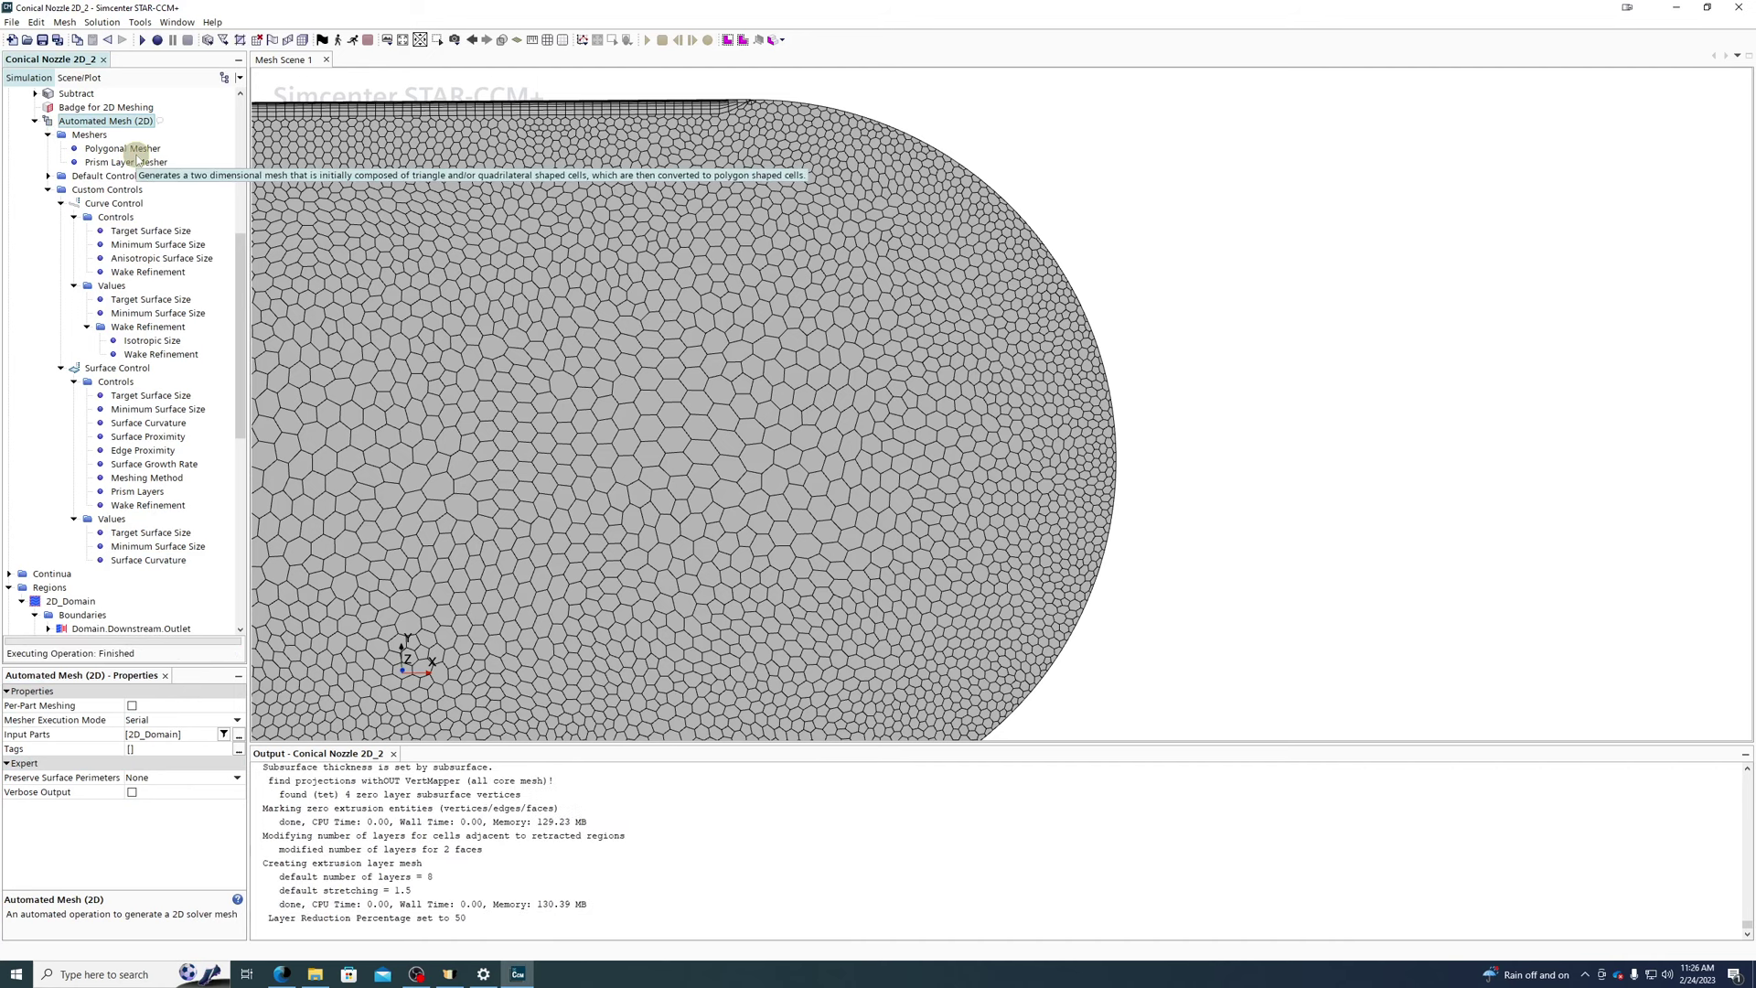
- Edit the surface control's minimum surface size percentage of base and execute the Automated Mesh (2D) operation
{"action": "left_click", "coordinate": [146, 560]}
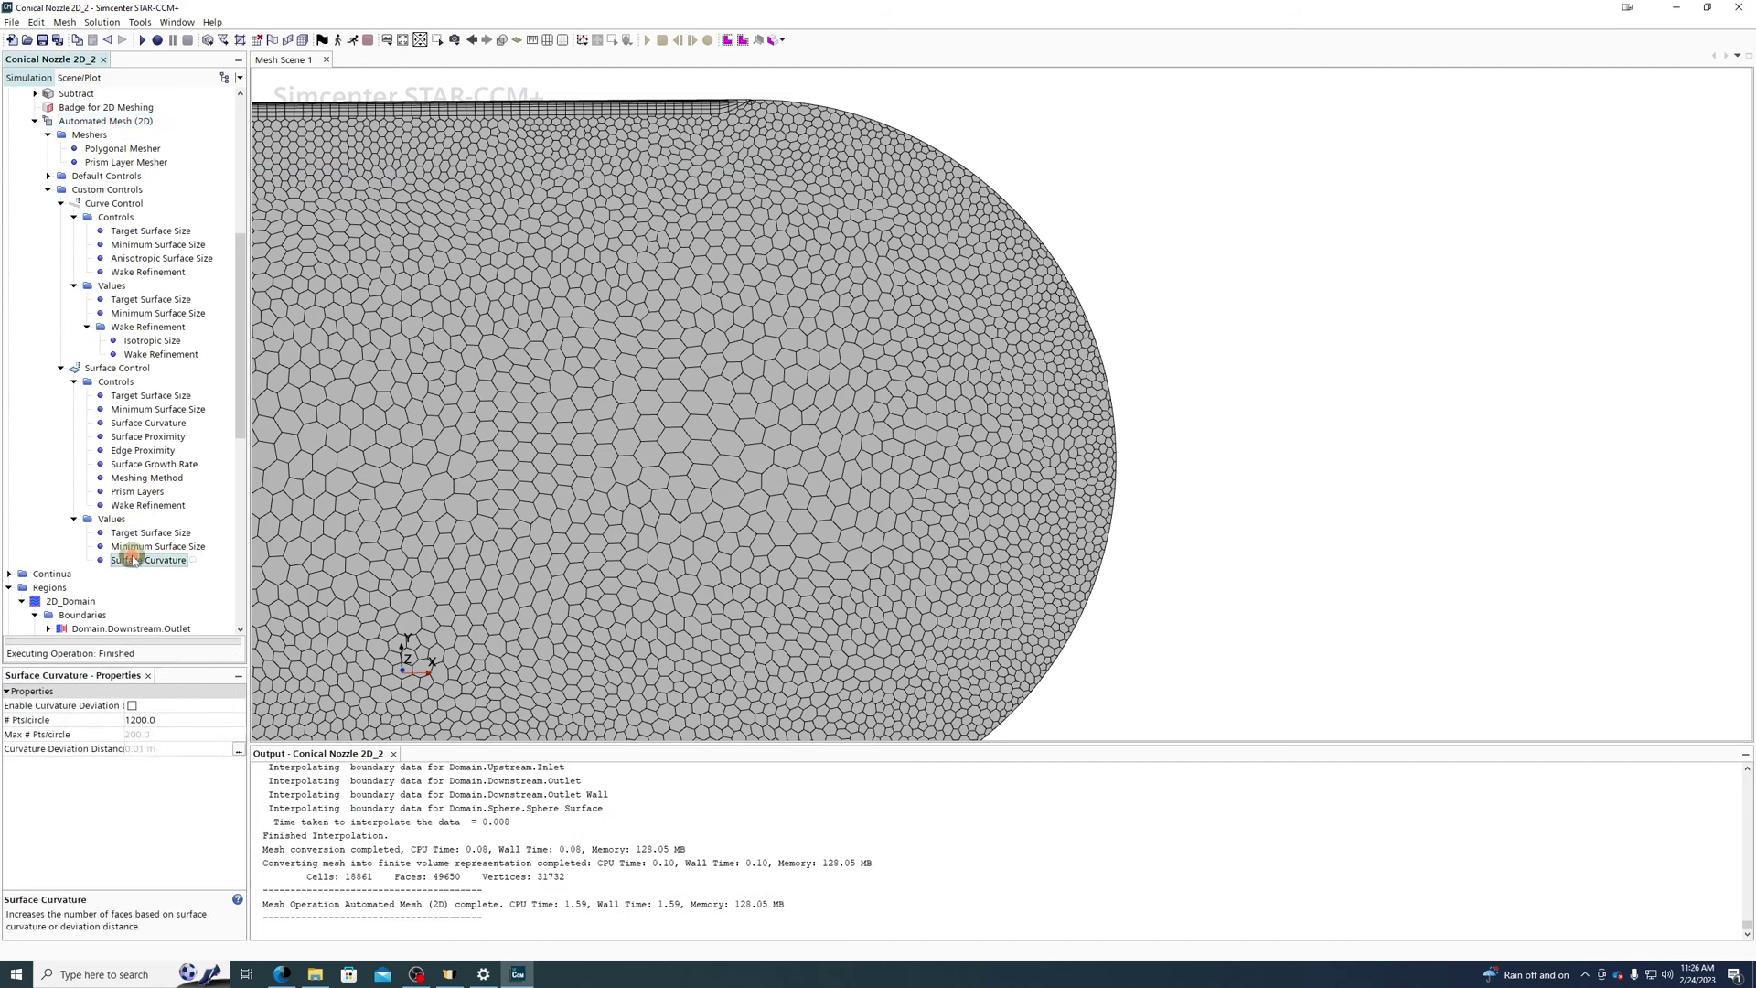
{"action": "left_click", "coordinate": [155, 546]}
{"action": "left_click", "coordinate": [157, 719]}
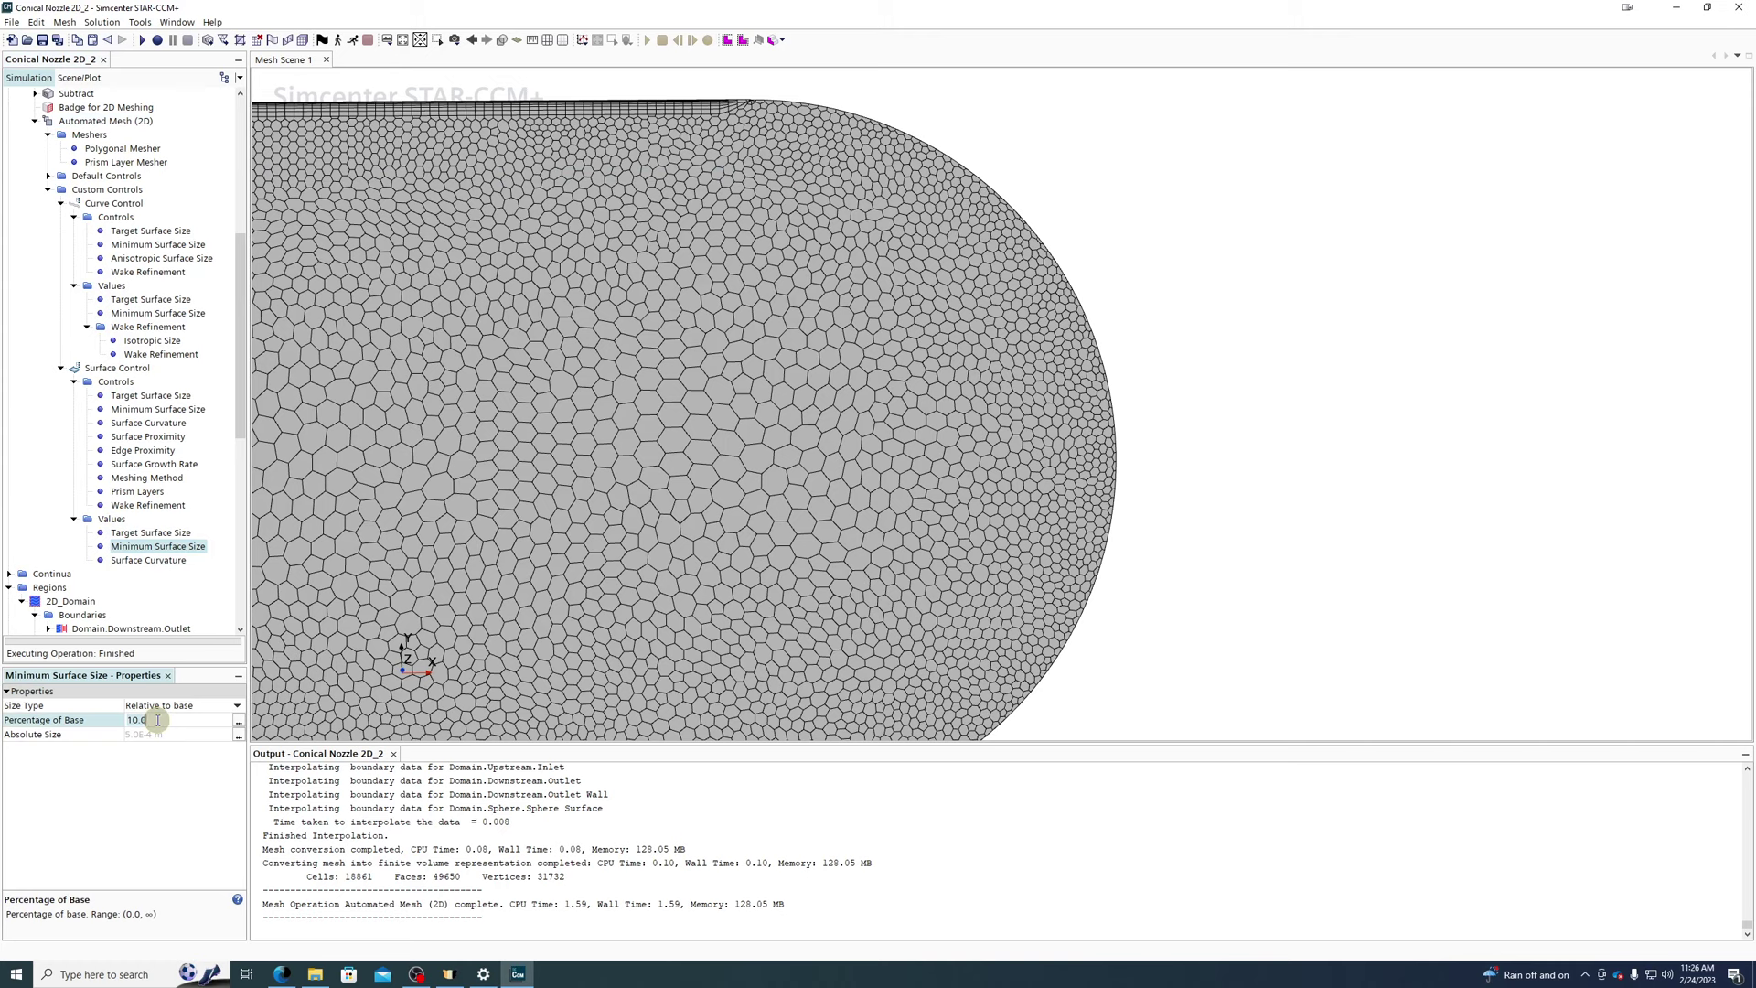
{"action": "left_click", "coordinate": [87, 121]}
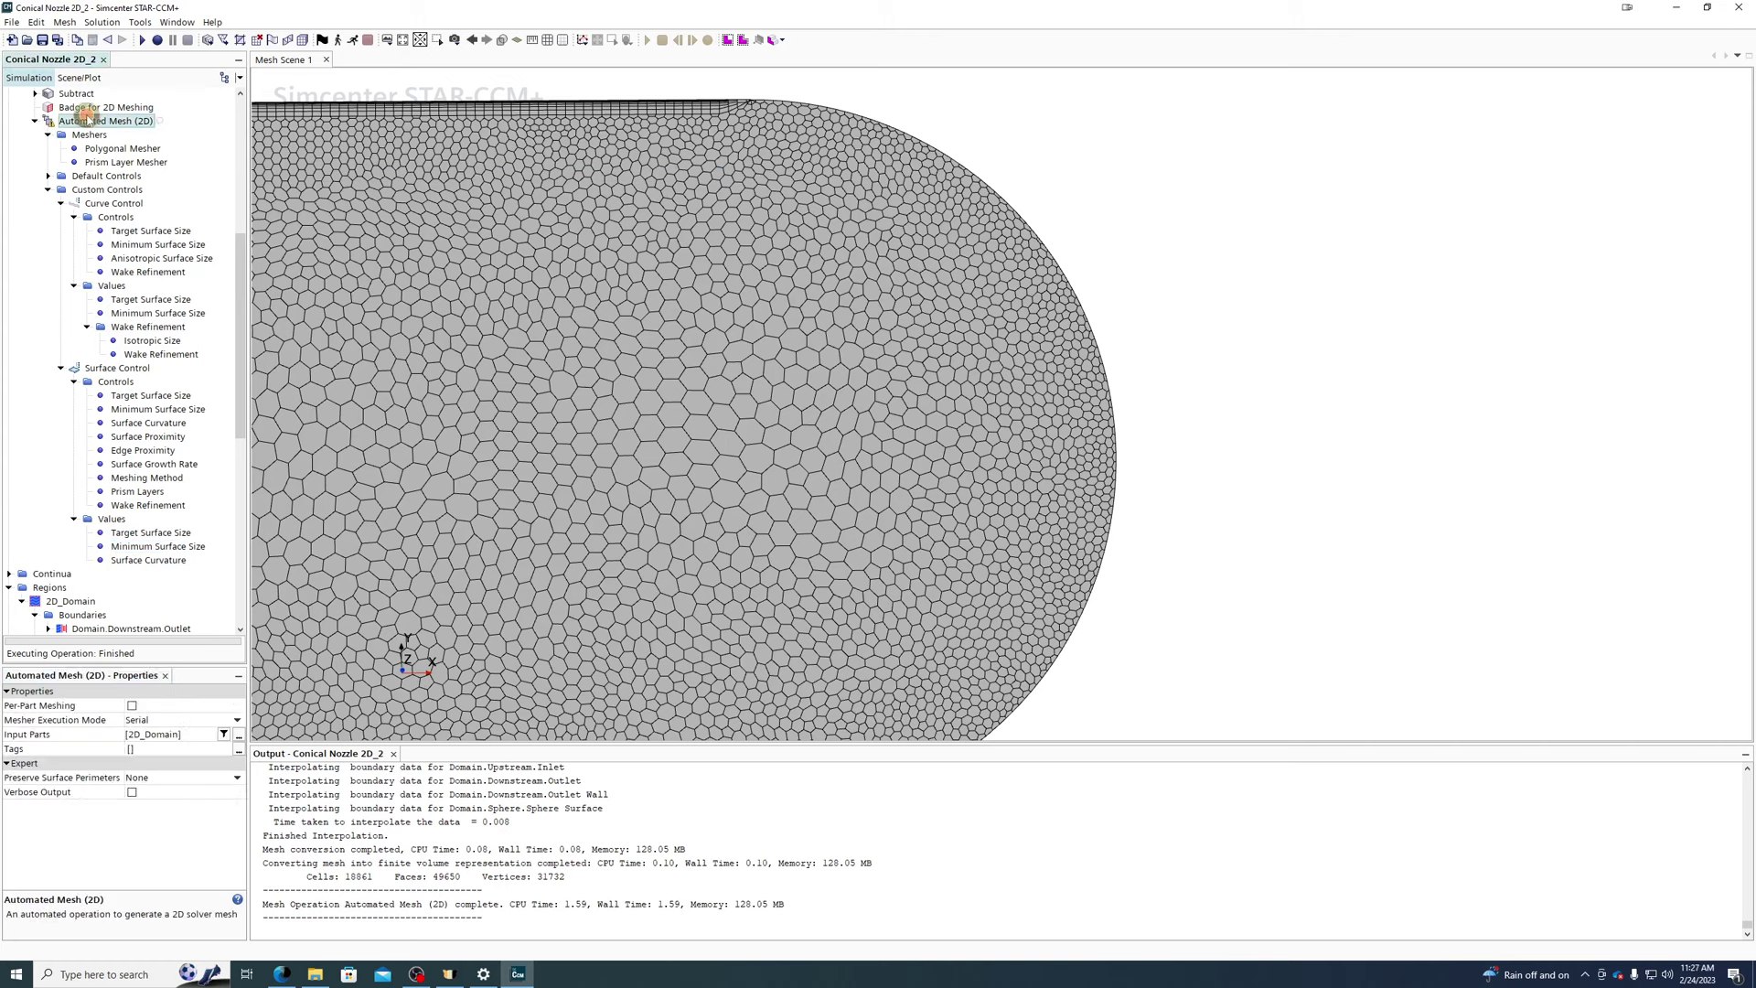
{"action": "right_click", "coordinate": [87, 121]}
{"action": "left_click", "coordinate": [138, 152]}
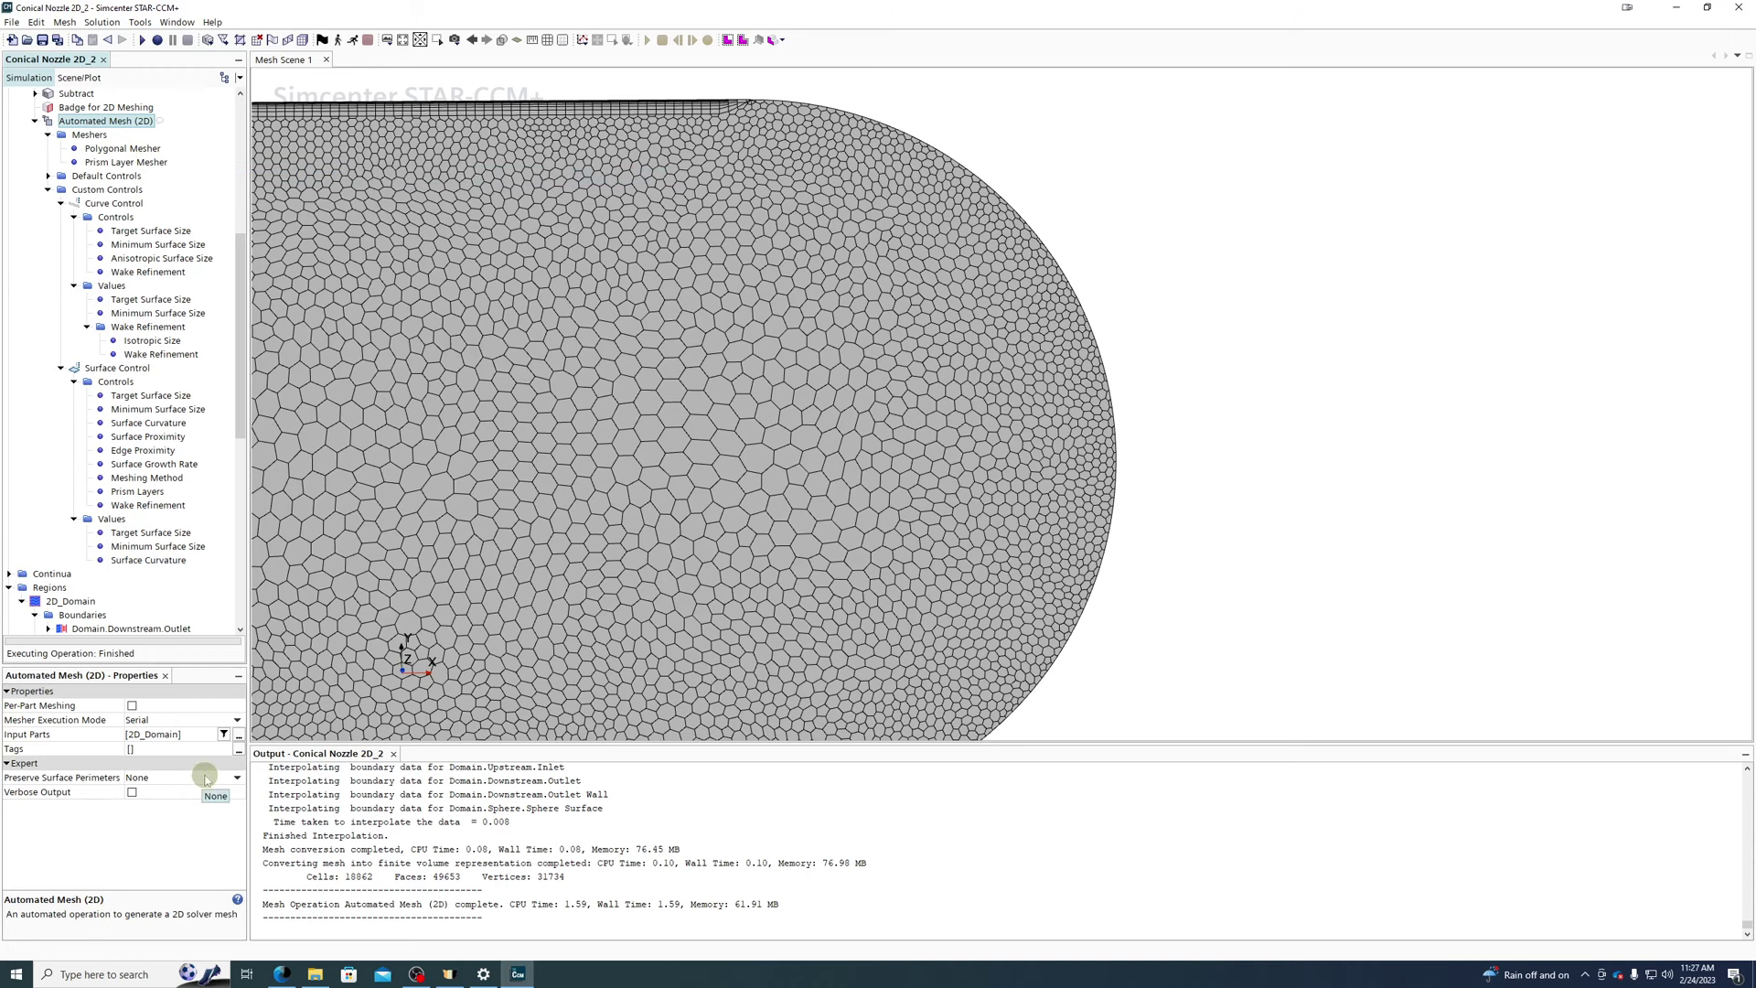
- Set the surface curvature to 10000 points per circle, execute the Automated Mesh (2D) operation and inspect the curved sphere boundary
{"action": "left_click", "coordinate": [142, 560]}
{"action": "left_click", "coordinate": [169, 720]}
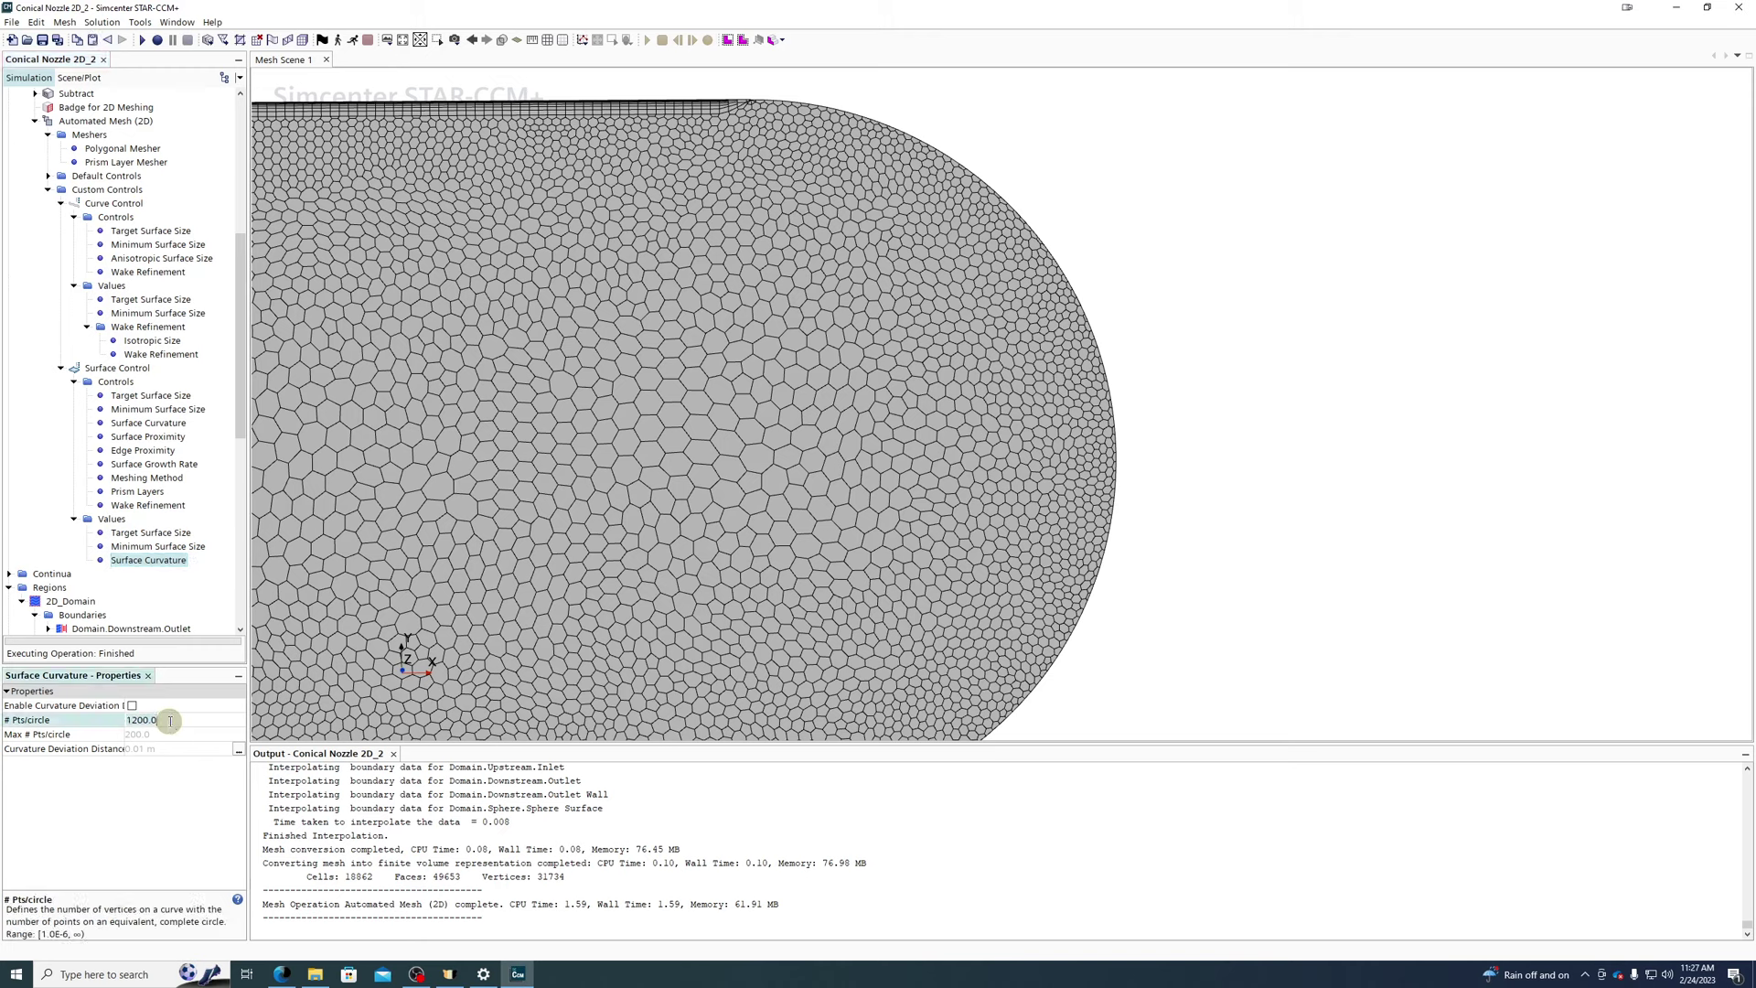
{"action": "type", "text": "18000"}
{"action": "key", "text": "Return"}
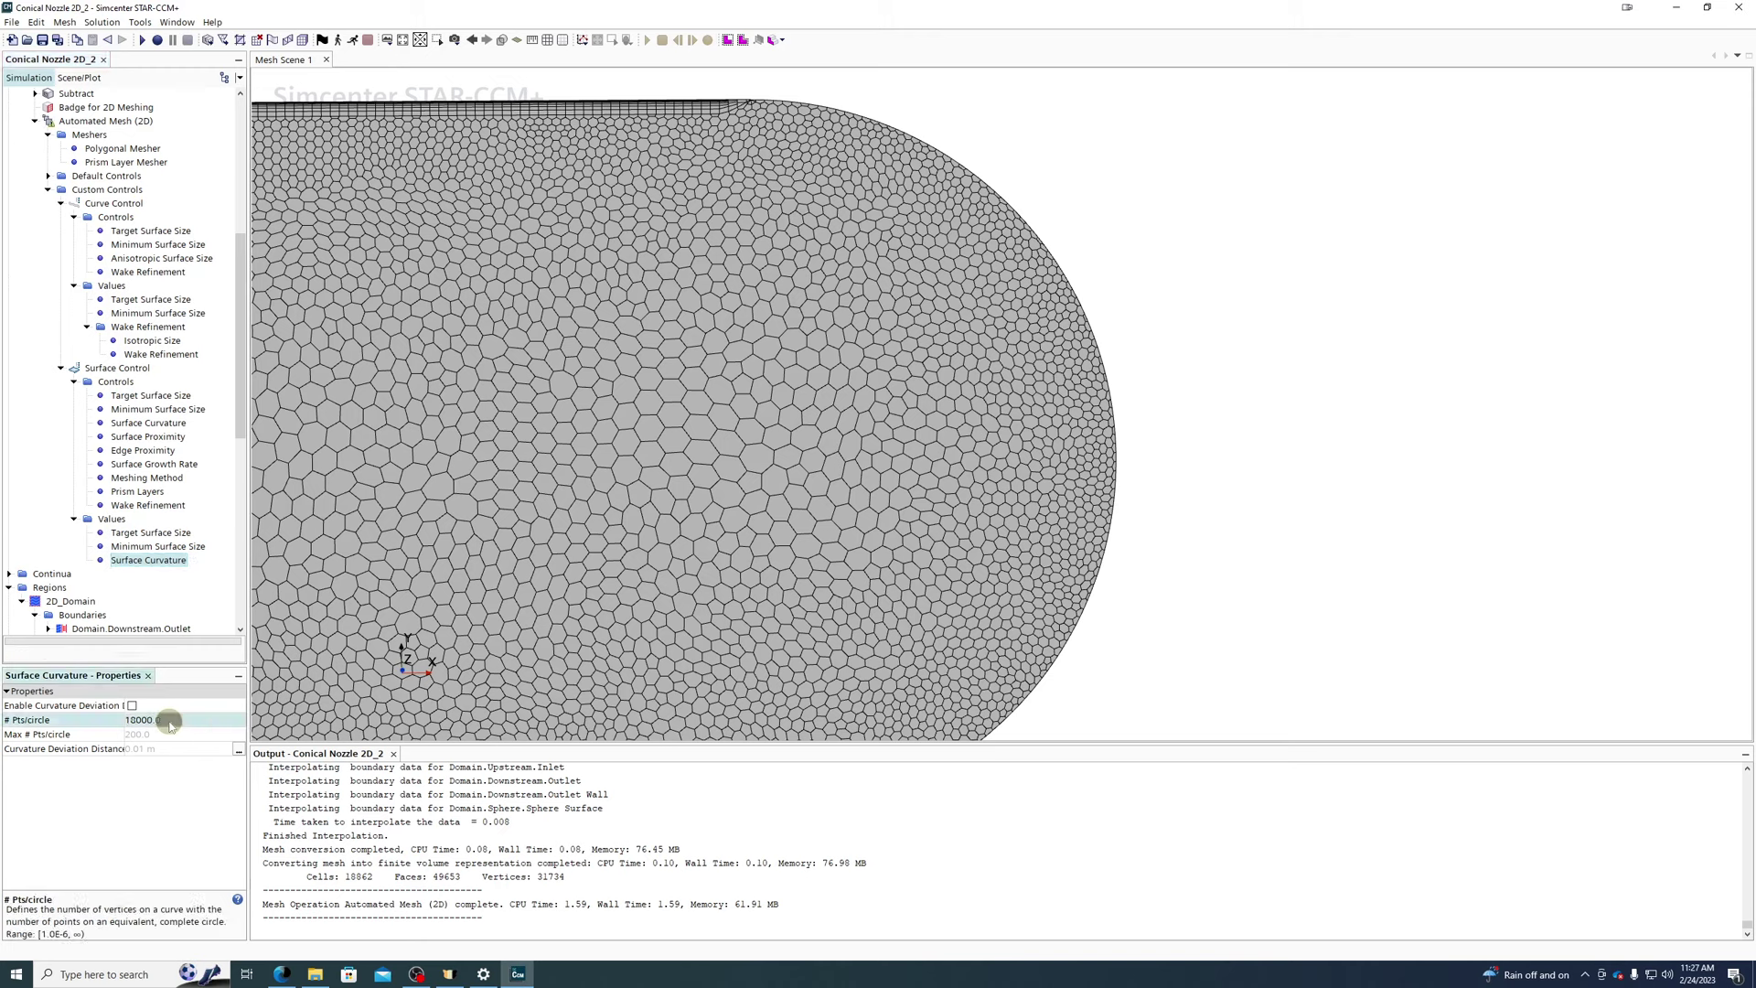
{"action": "right_click", "coordinate": [89, 120]}
{"action": "left_click", "coordinate": [119, 148]}
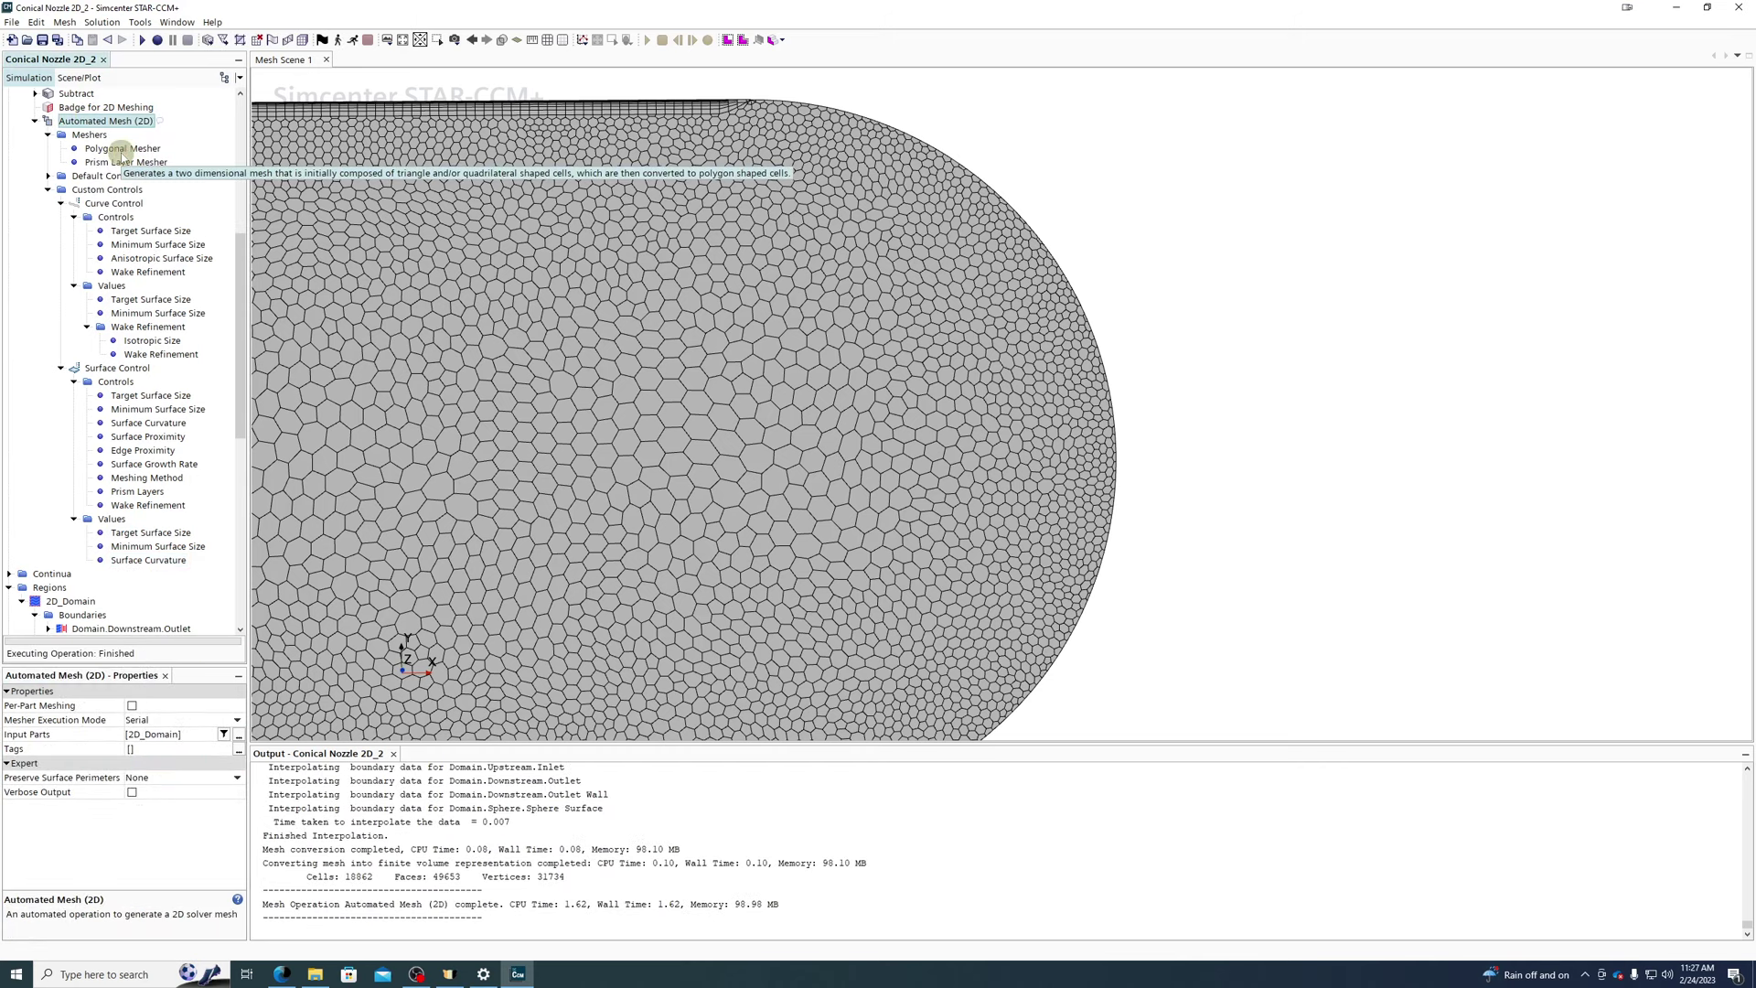
{"action": "scroll", "coordinate": [1046, 240], "scroll_direction": "up", "scroll_amount": 6}
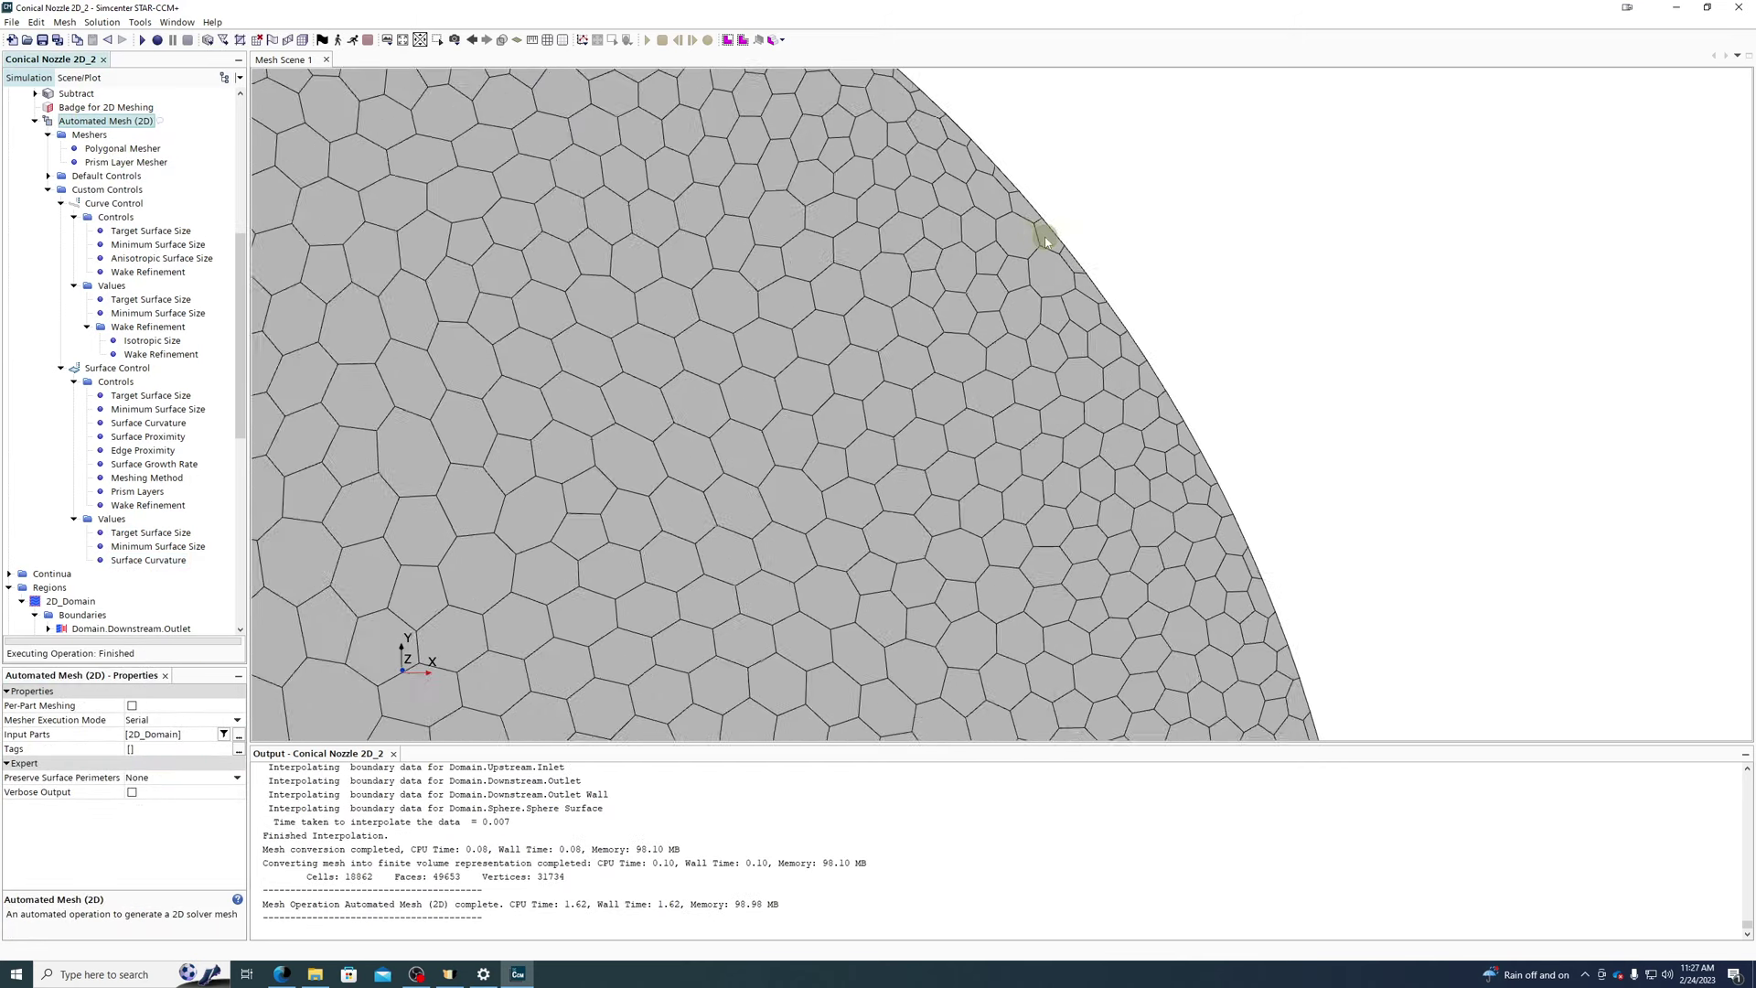
- Highlight the surfaces assigned to the surface control along the outlet wall and the sphere
{"action": "scroll", "coordinate": [1052, 240], "scroll_direction": "down", "scroll_amount": 8}
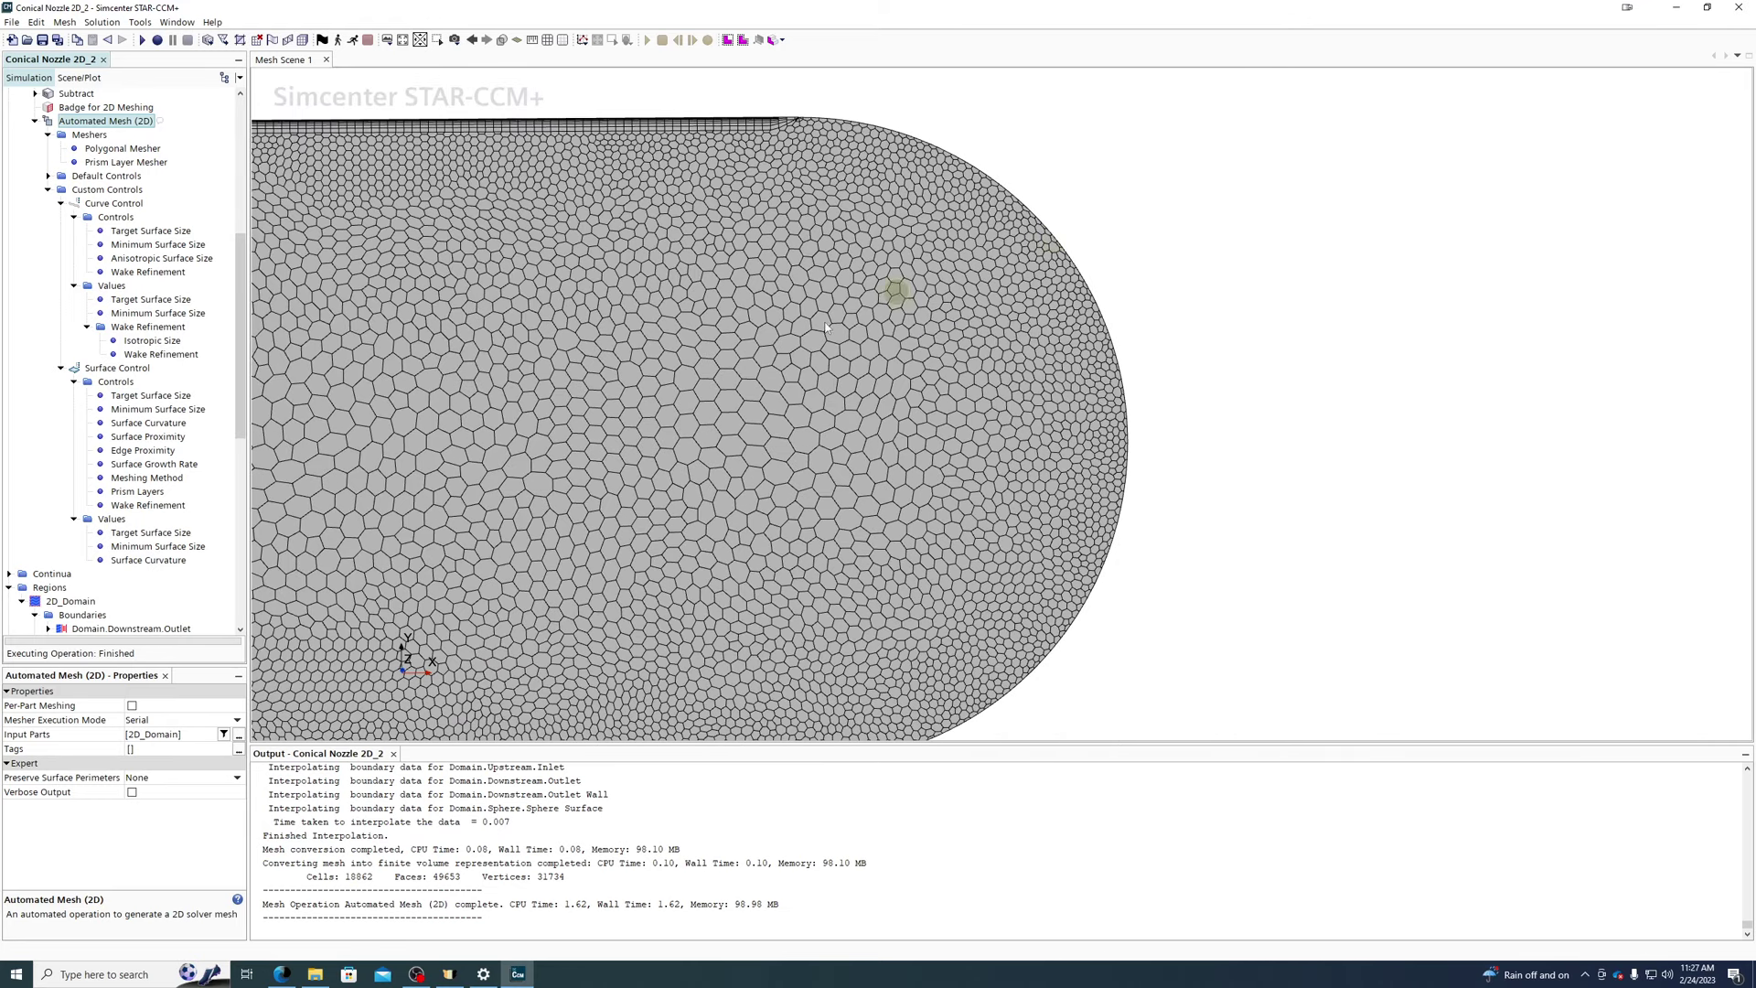
{"action": "left_click", "coordinate": [138, 562]}
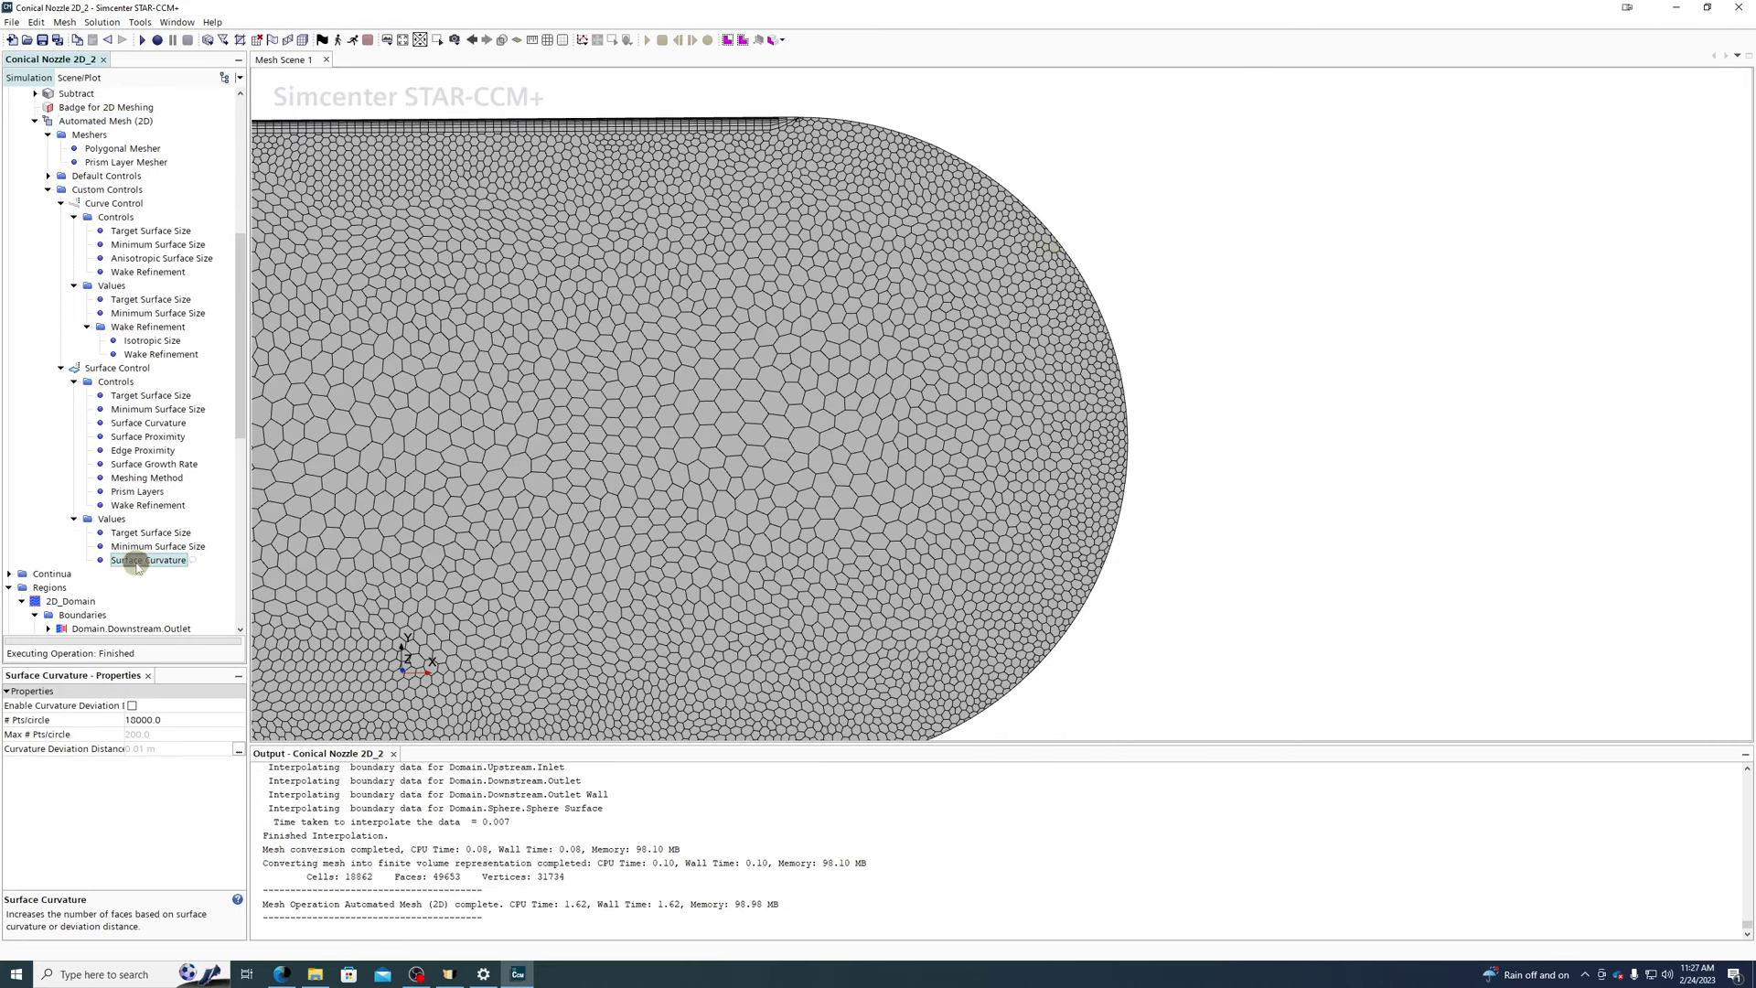
{"action": "left_click", "coordinate": [124, 368]}
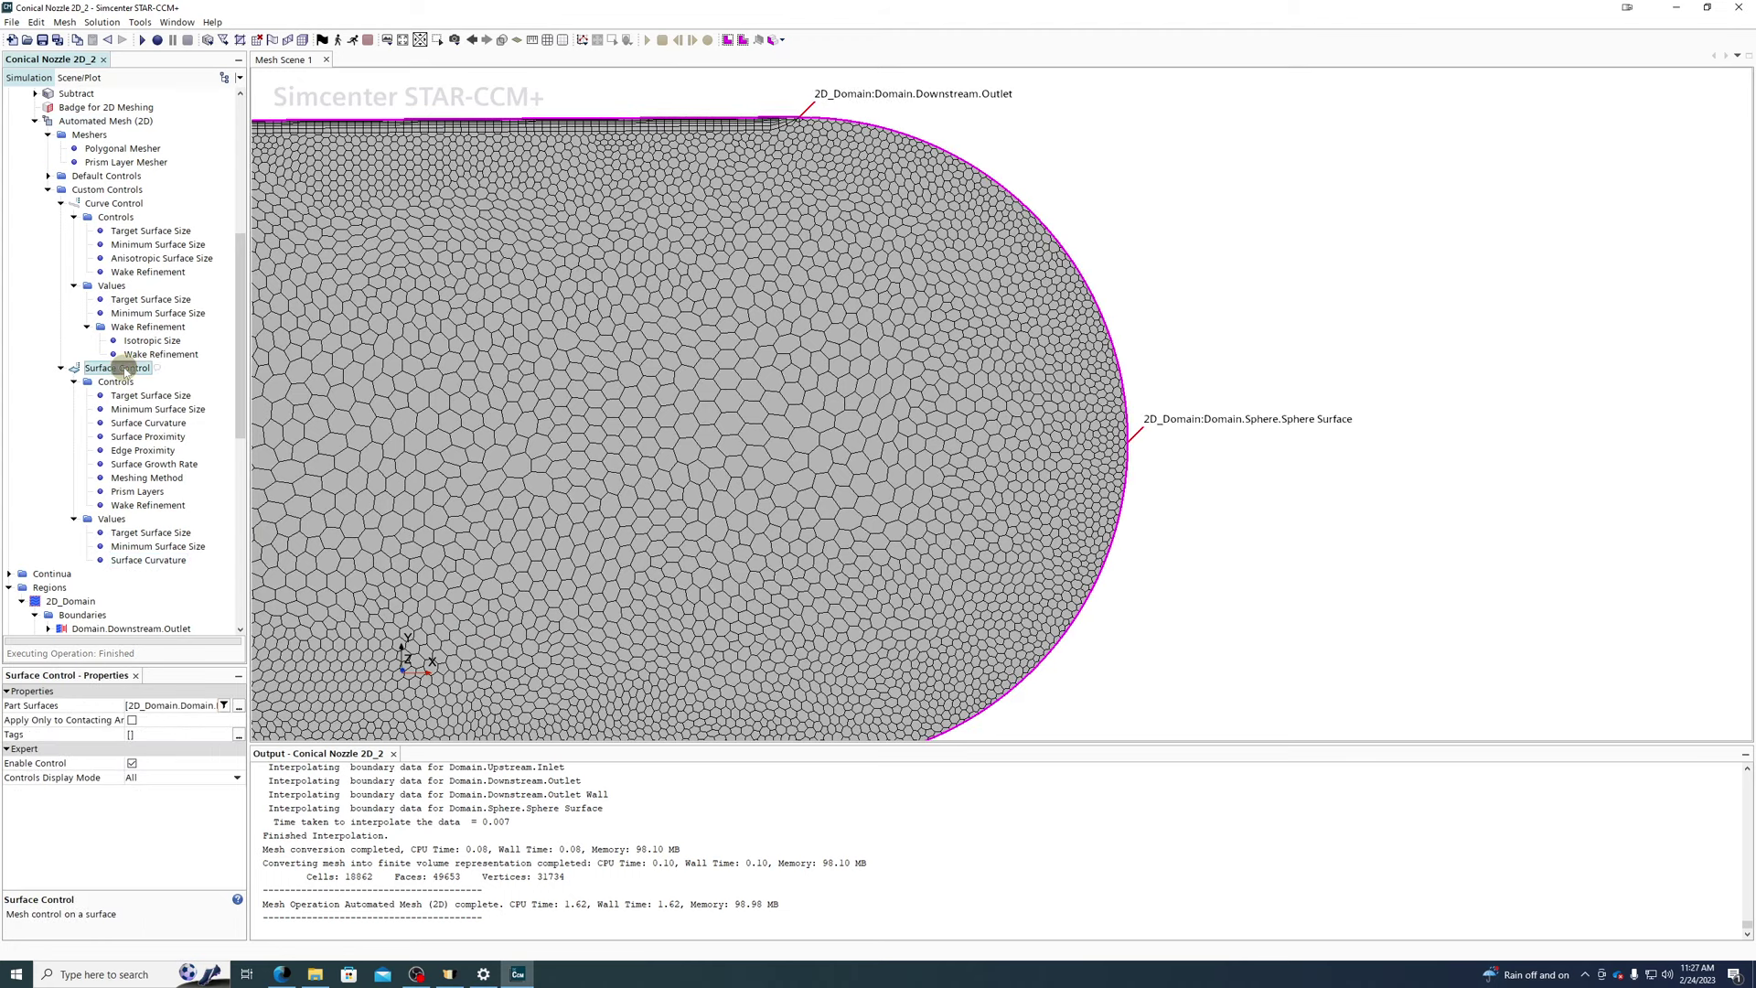
{"action": "scroll", "coordinate": [1121, 457], "scroll_direction": "down", "scroll_amount": 5}
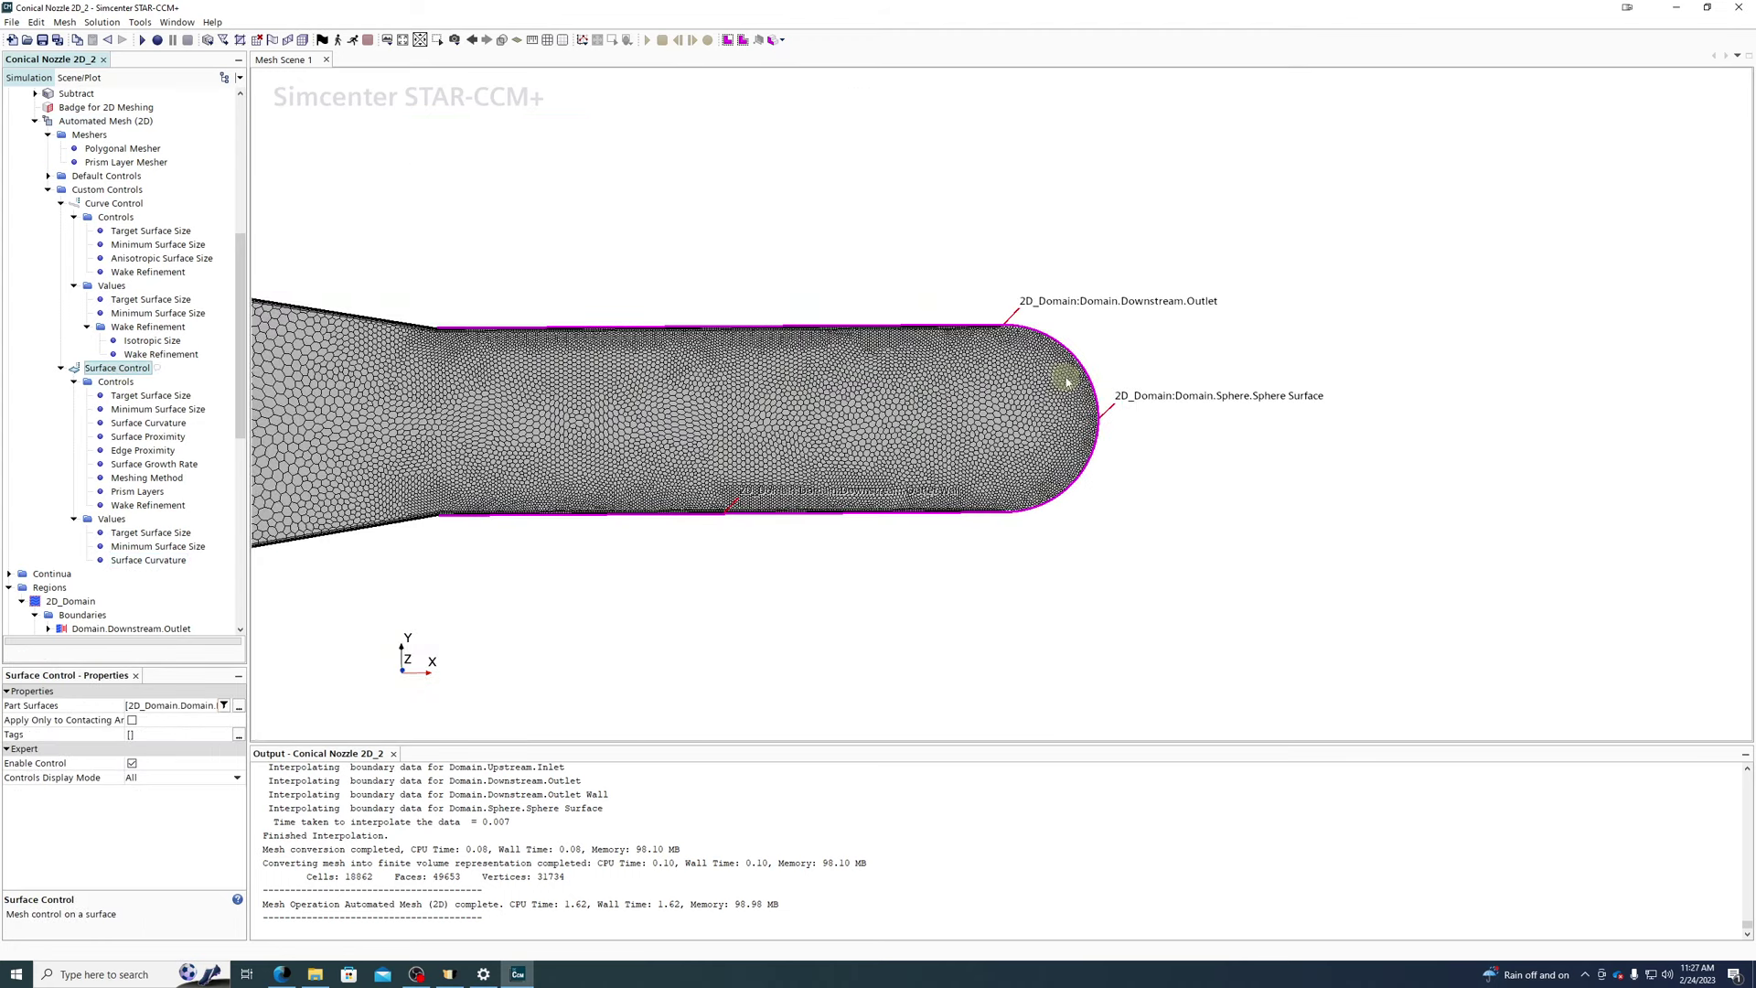
{"action": "scroll", "coordinate": [1153, 403], "scroll_direction": "up", "scroll_amount": 3}
- Enable the surface control's curvature deviation distance with 100 points per circle, a maximum of 1000 points per circle and a 0.0001 m distance
{"action": "left_click", "coordinate": [136, 559]}
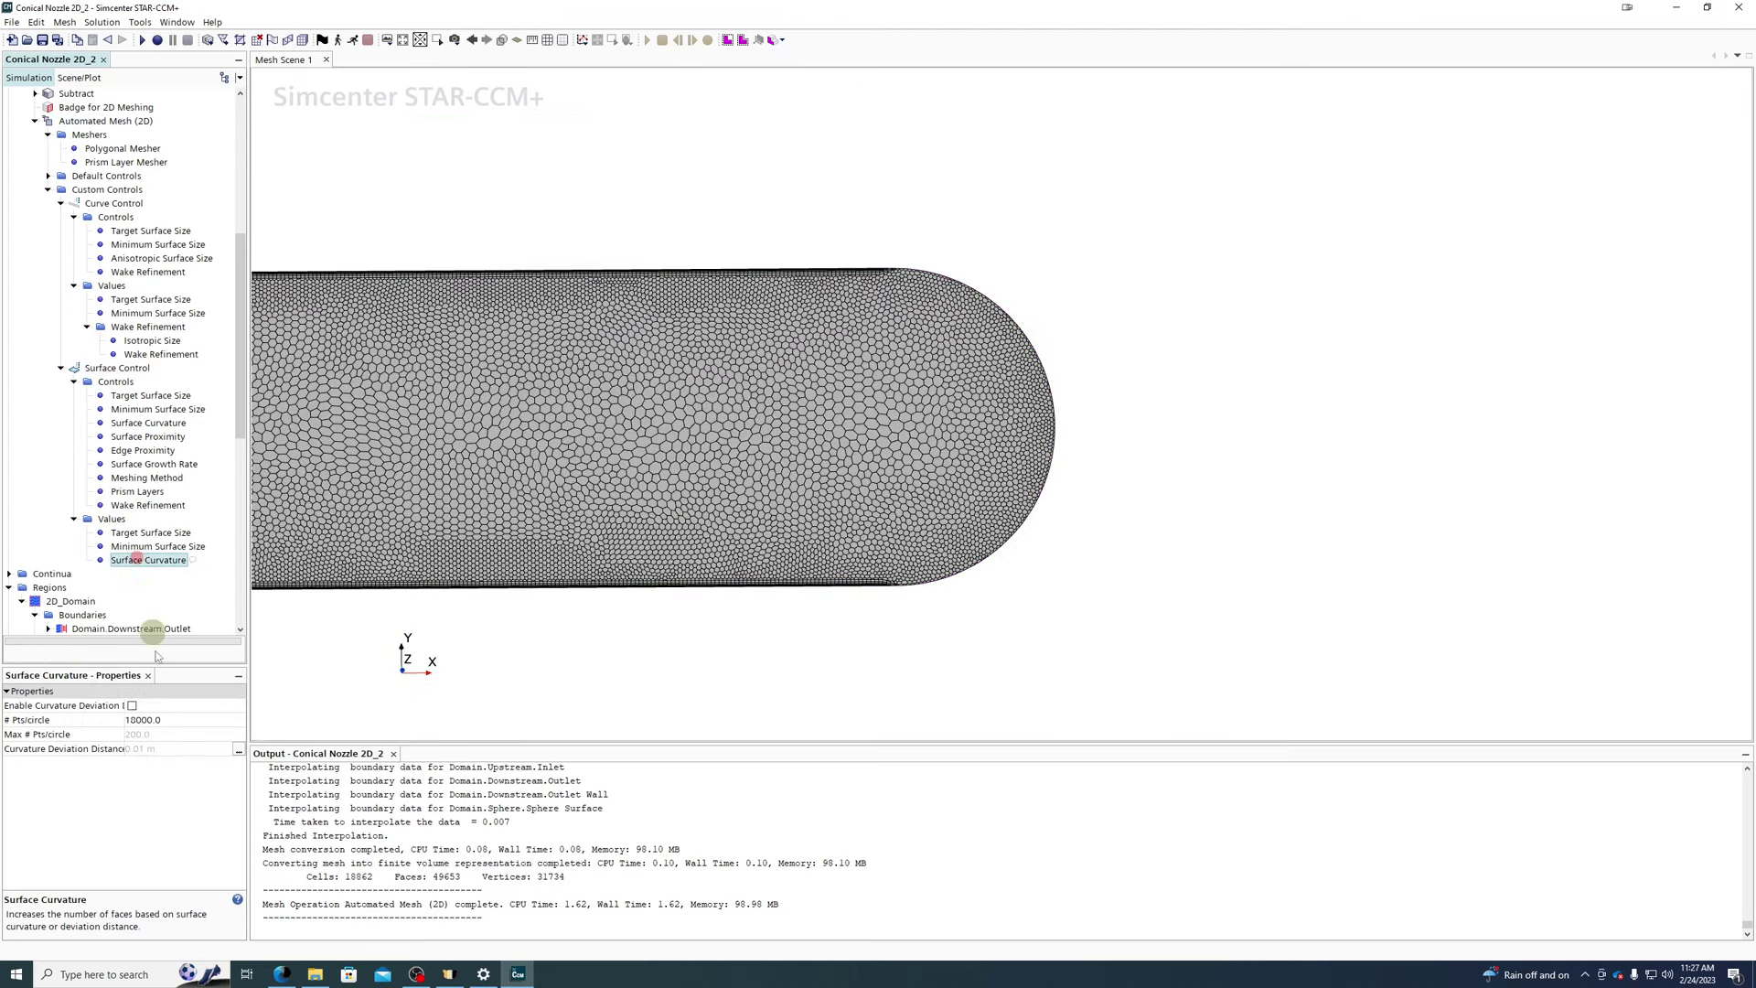
{"action": "left_click", "coordinate": [132, 706]}
{"action": "left_click", "coordinate": [194, 722]}
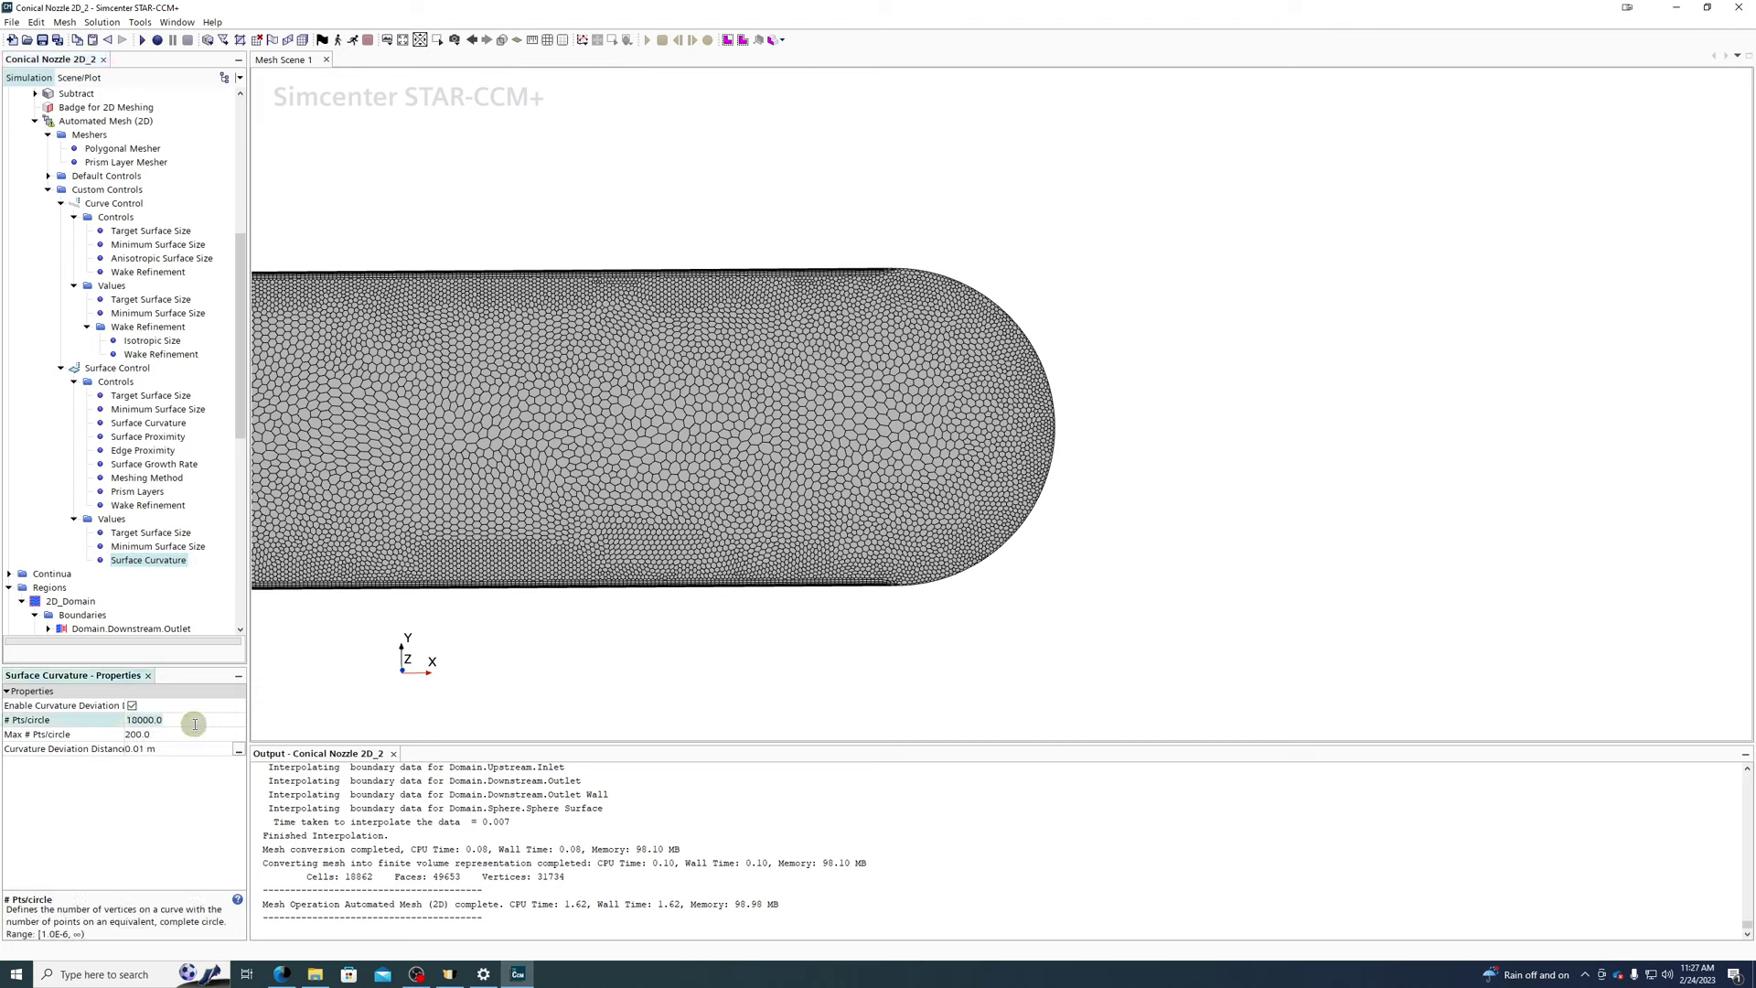
{"action": "left_click", "coordinate": [183, 734]}
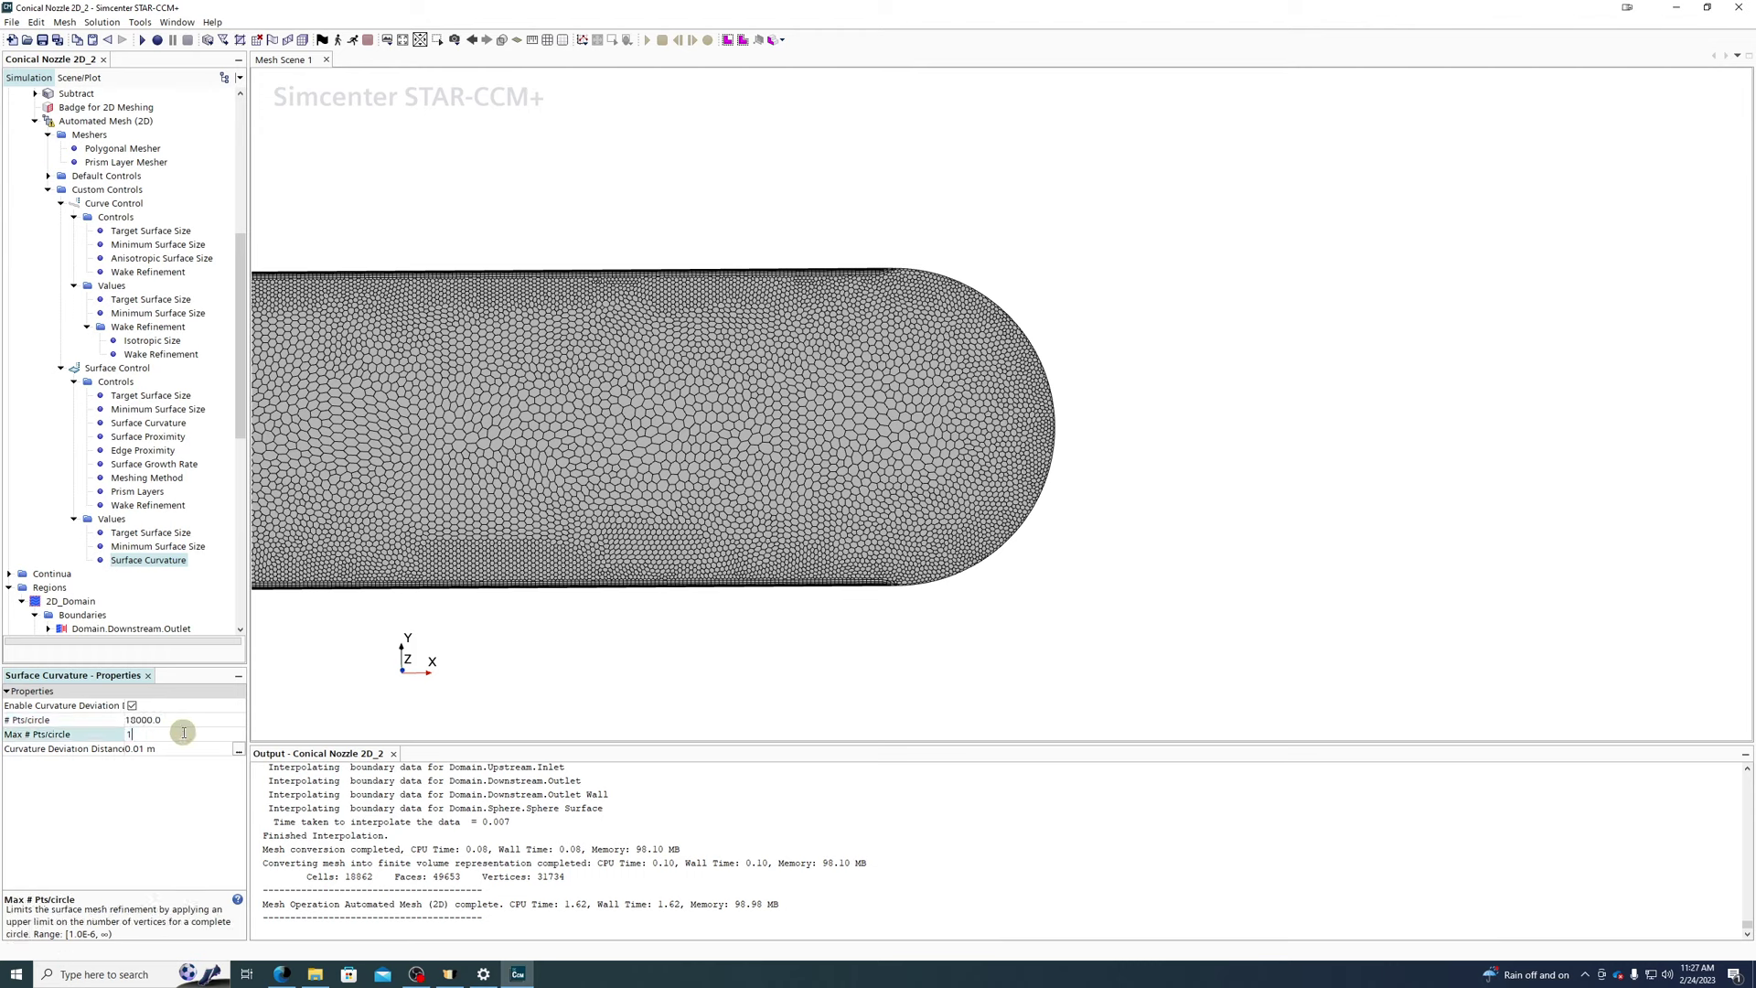
{"action": "type", "text": "1000"}
{"action": "left_click", "coordinate": [179, 720]}
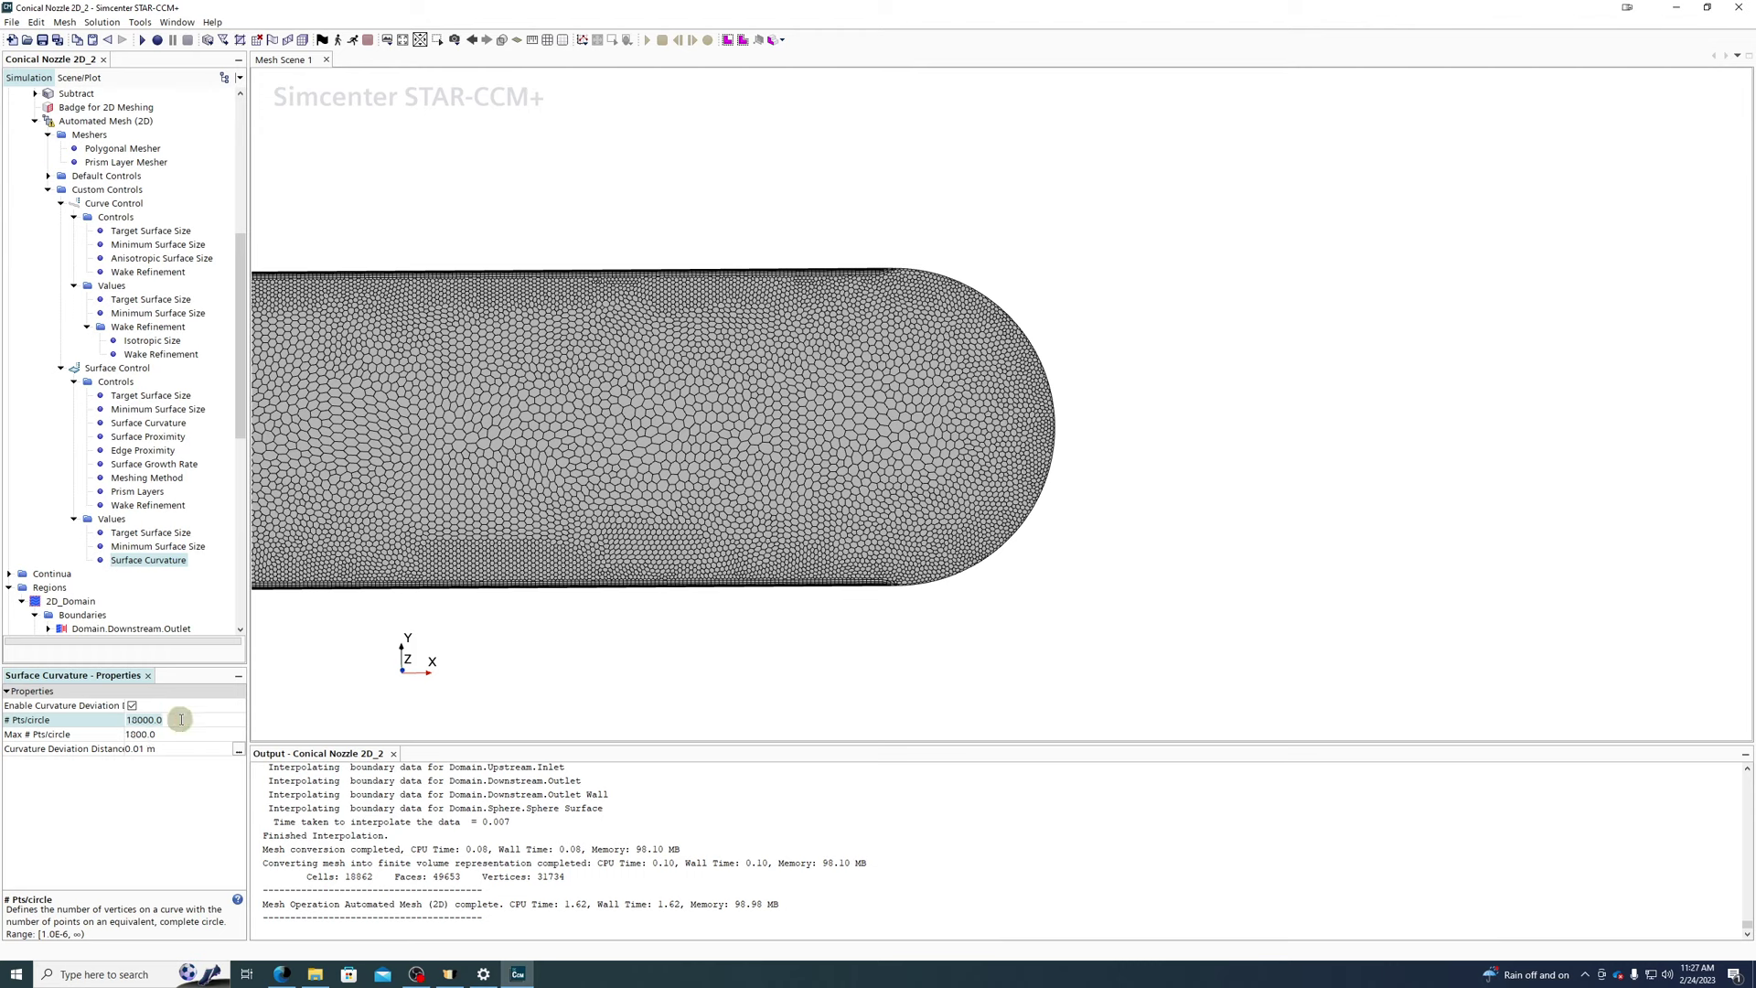
{"action": "type", "text": "100"}
{"action": "left_click", "coordinate": [176, 745]}
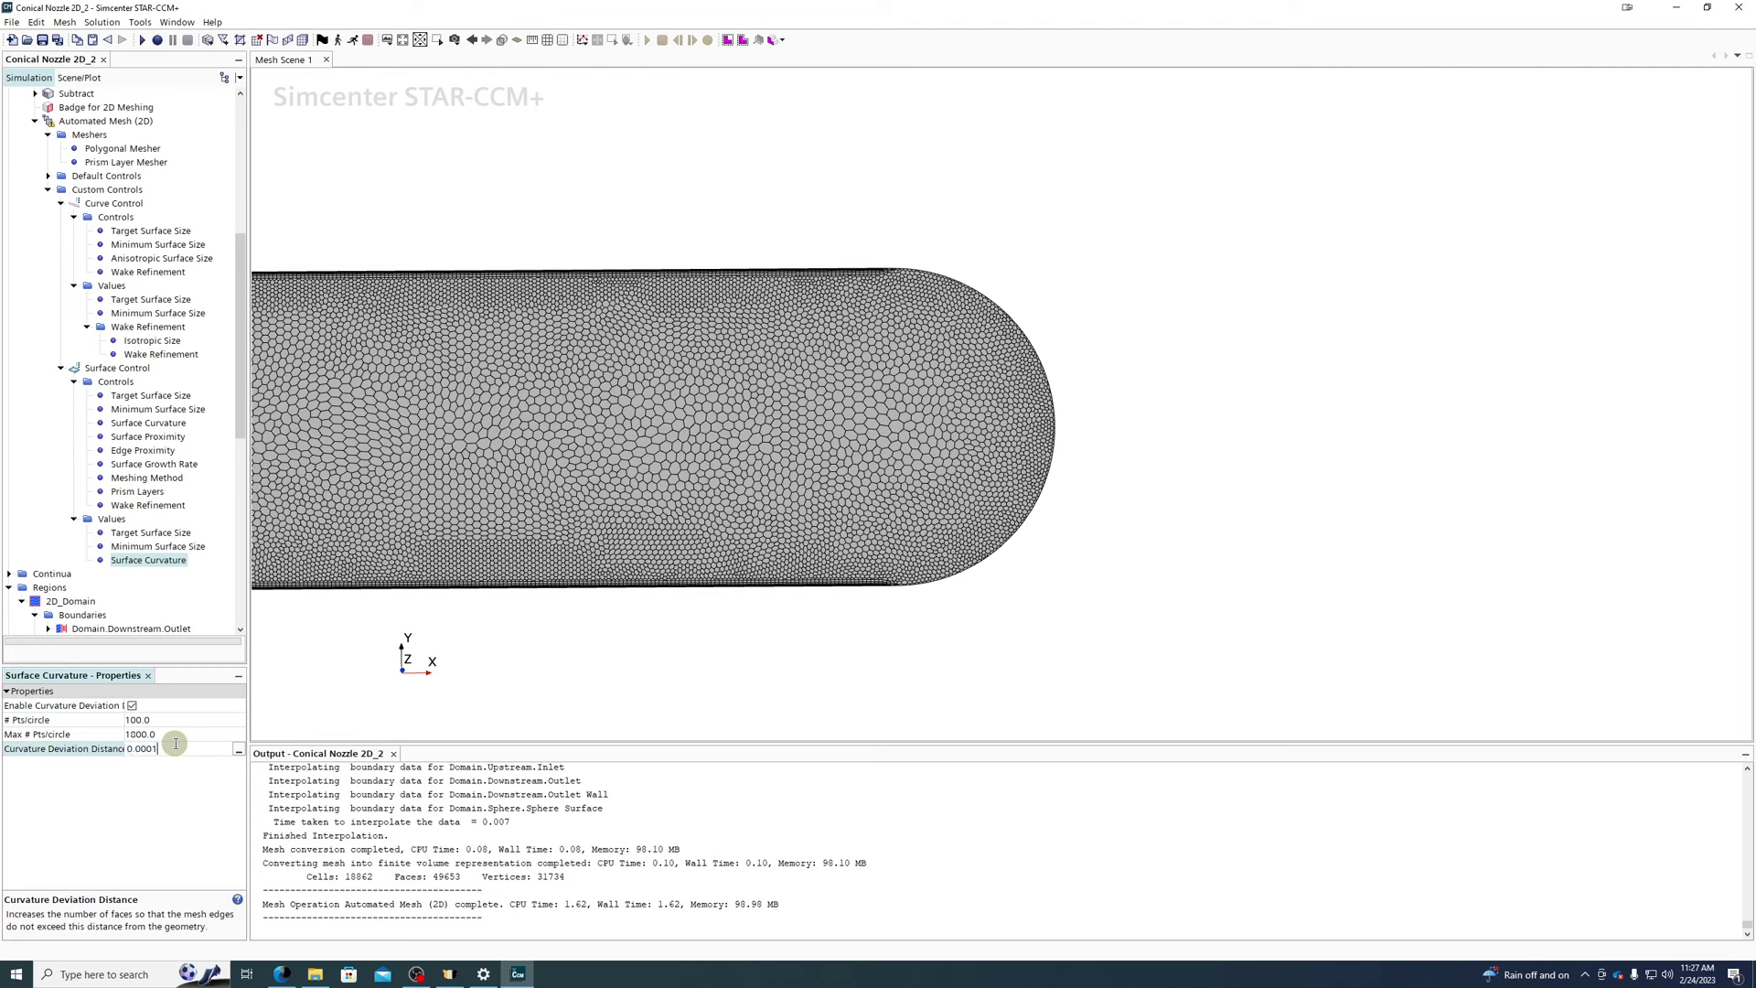
- Execute the Automated Mesh (2D) operation with the curvature deviation settings
{"action": "left_click", "coordinate": [105, 124]}
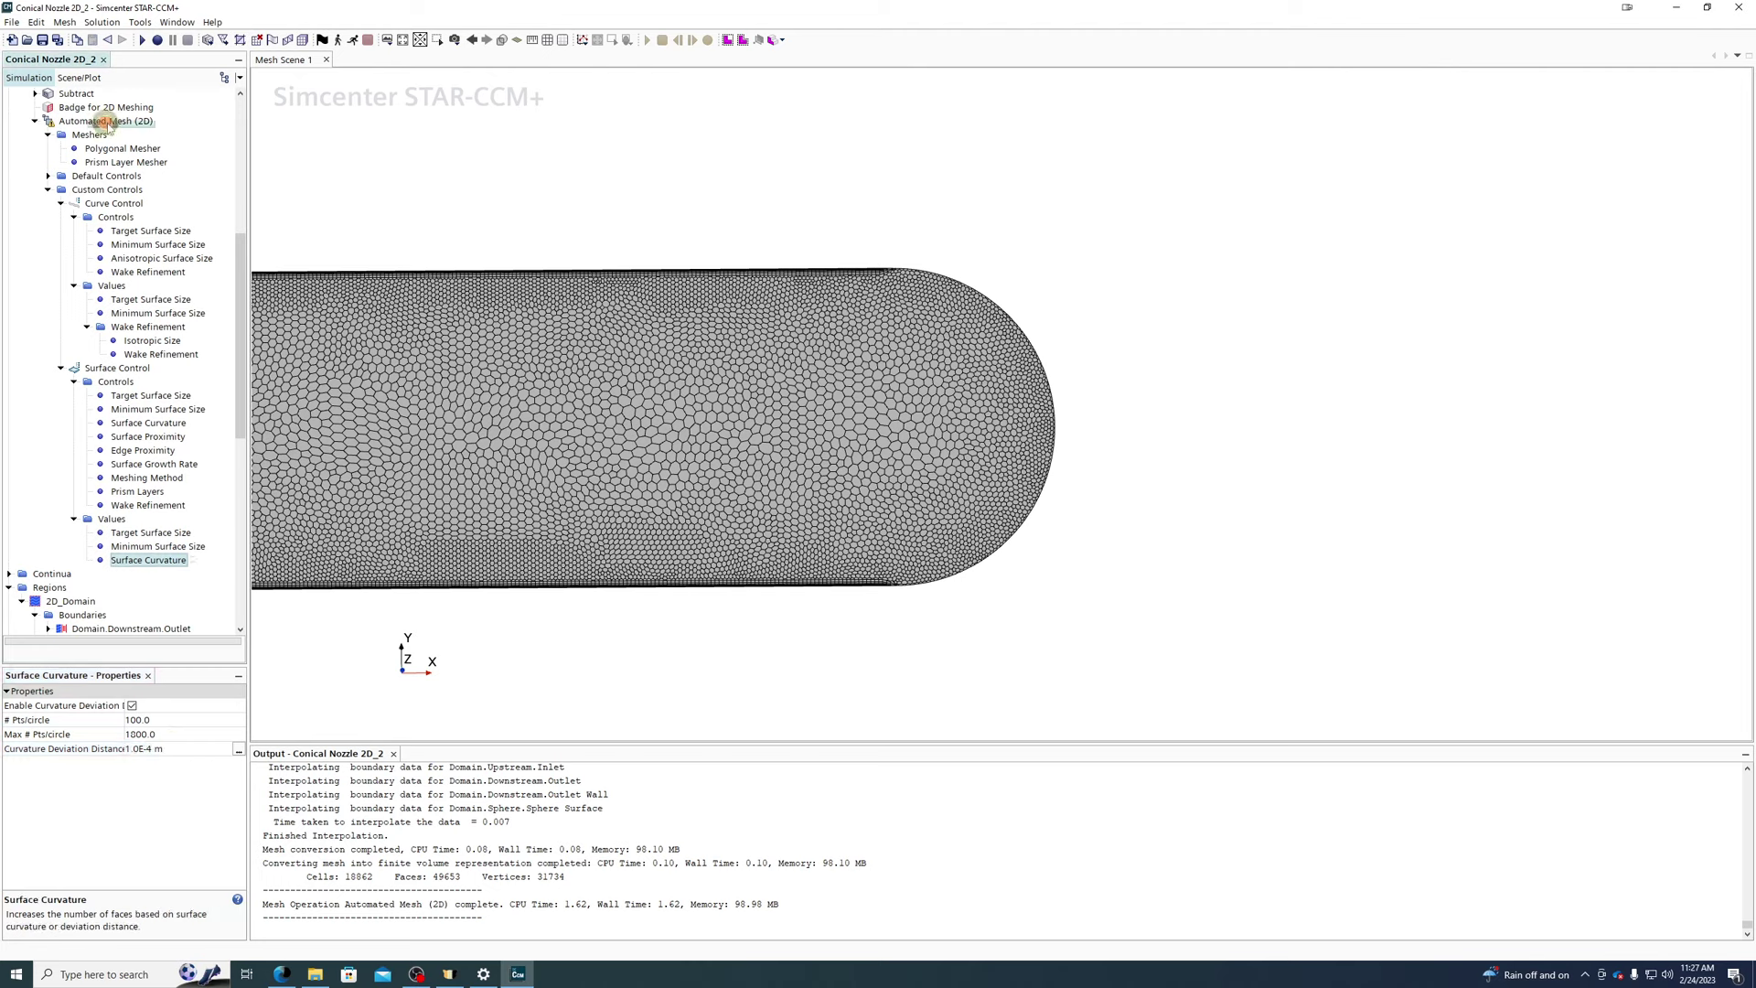
{"action": "right_click", "coordinate": [105, 123]}
{"action": "left_click", "coordinate": [144, 153]}
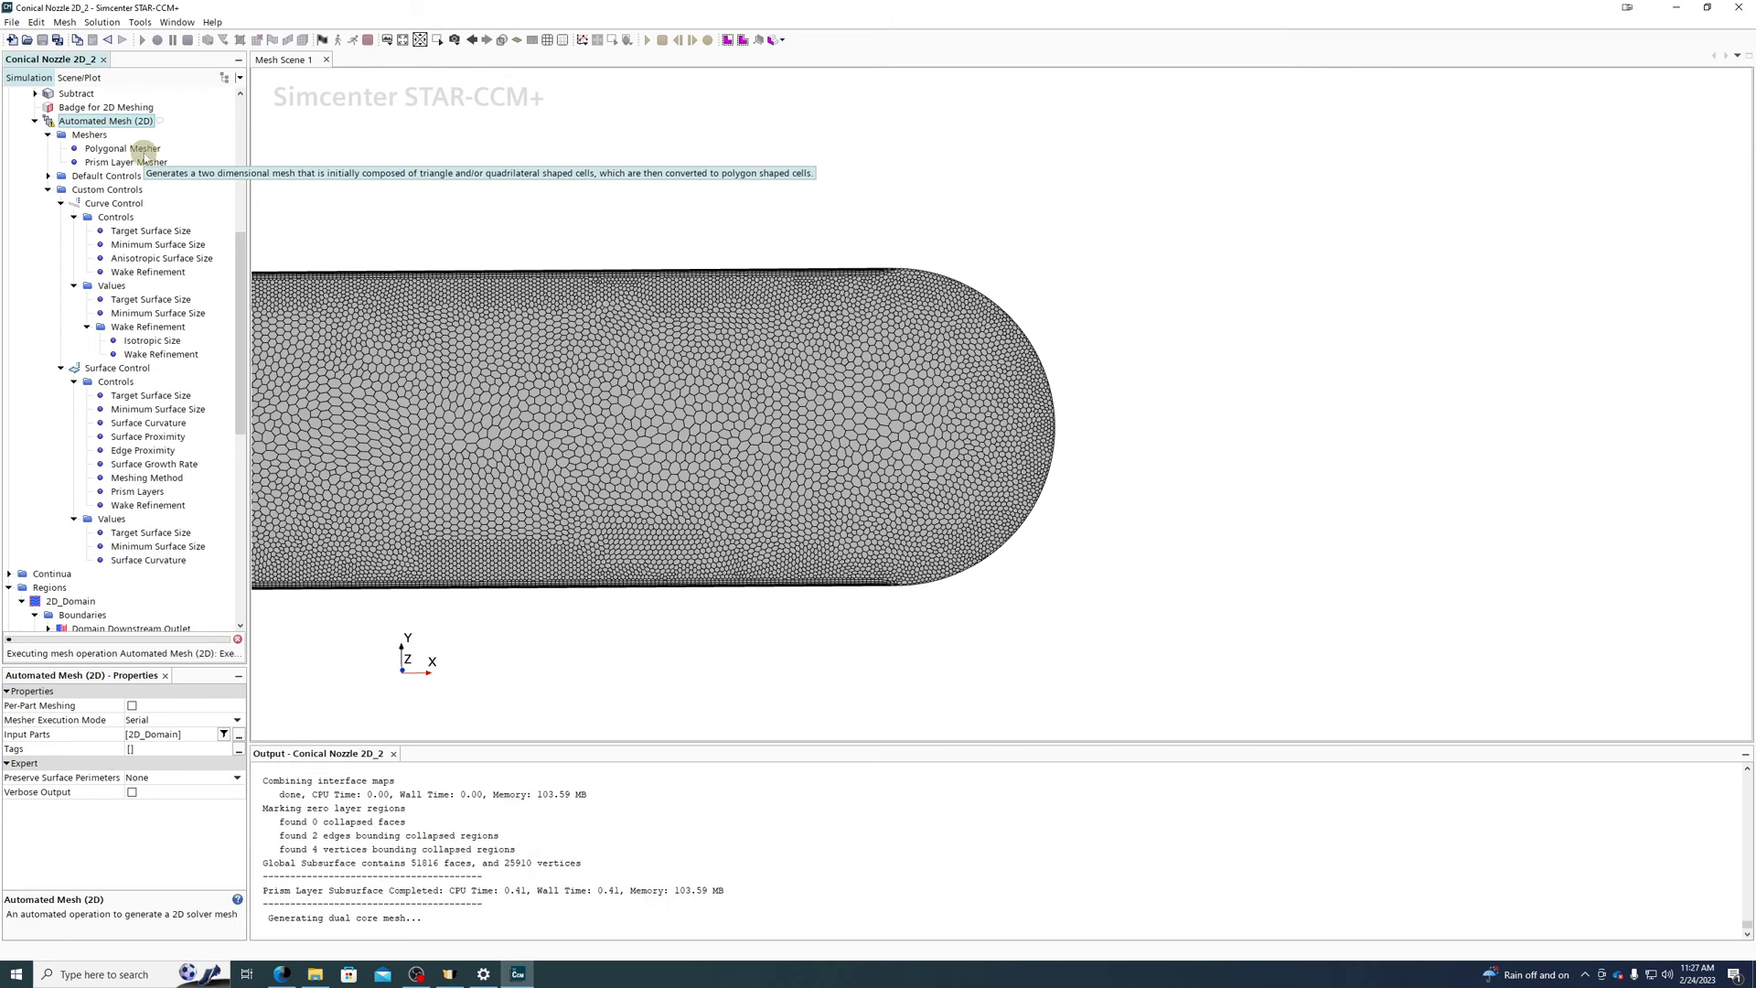
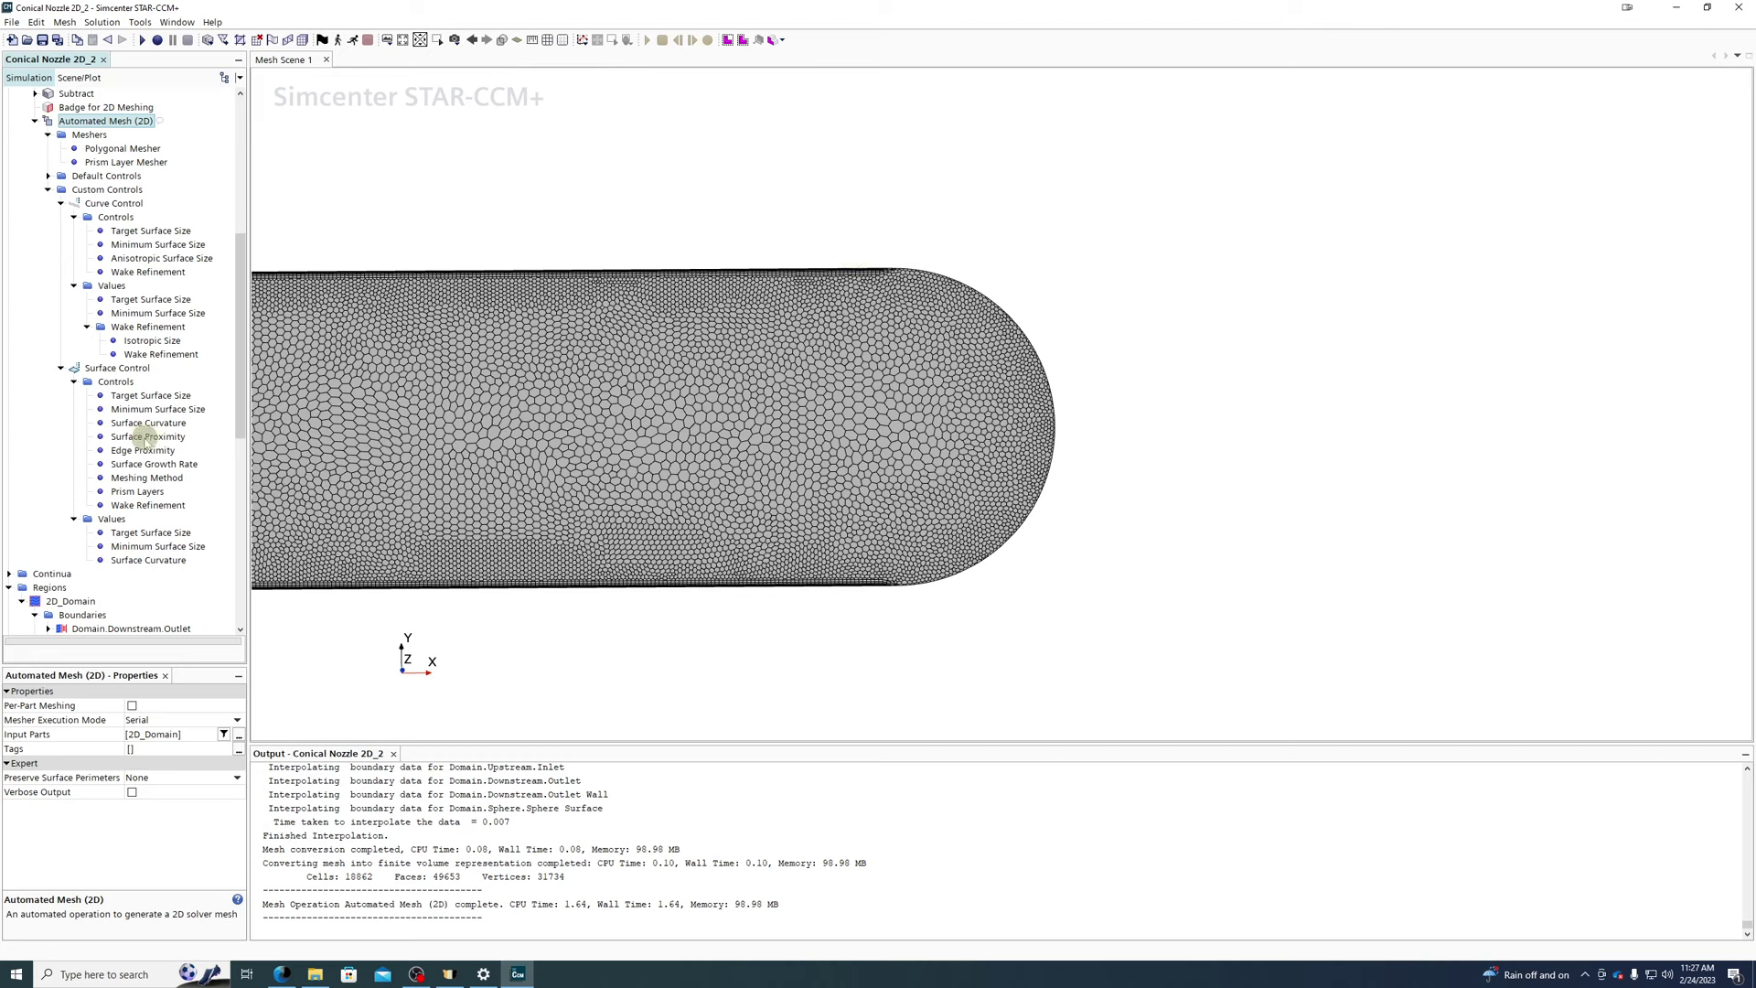
- Specify custom surface proximity for the surface control and set the number of points in gap to 200
{"action": "left_click", "coordinate": [147, 438]}
{"action": "left_click", "coordinate": [157, 705]}
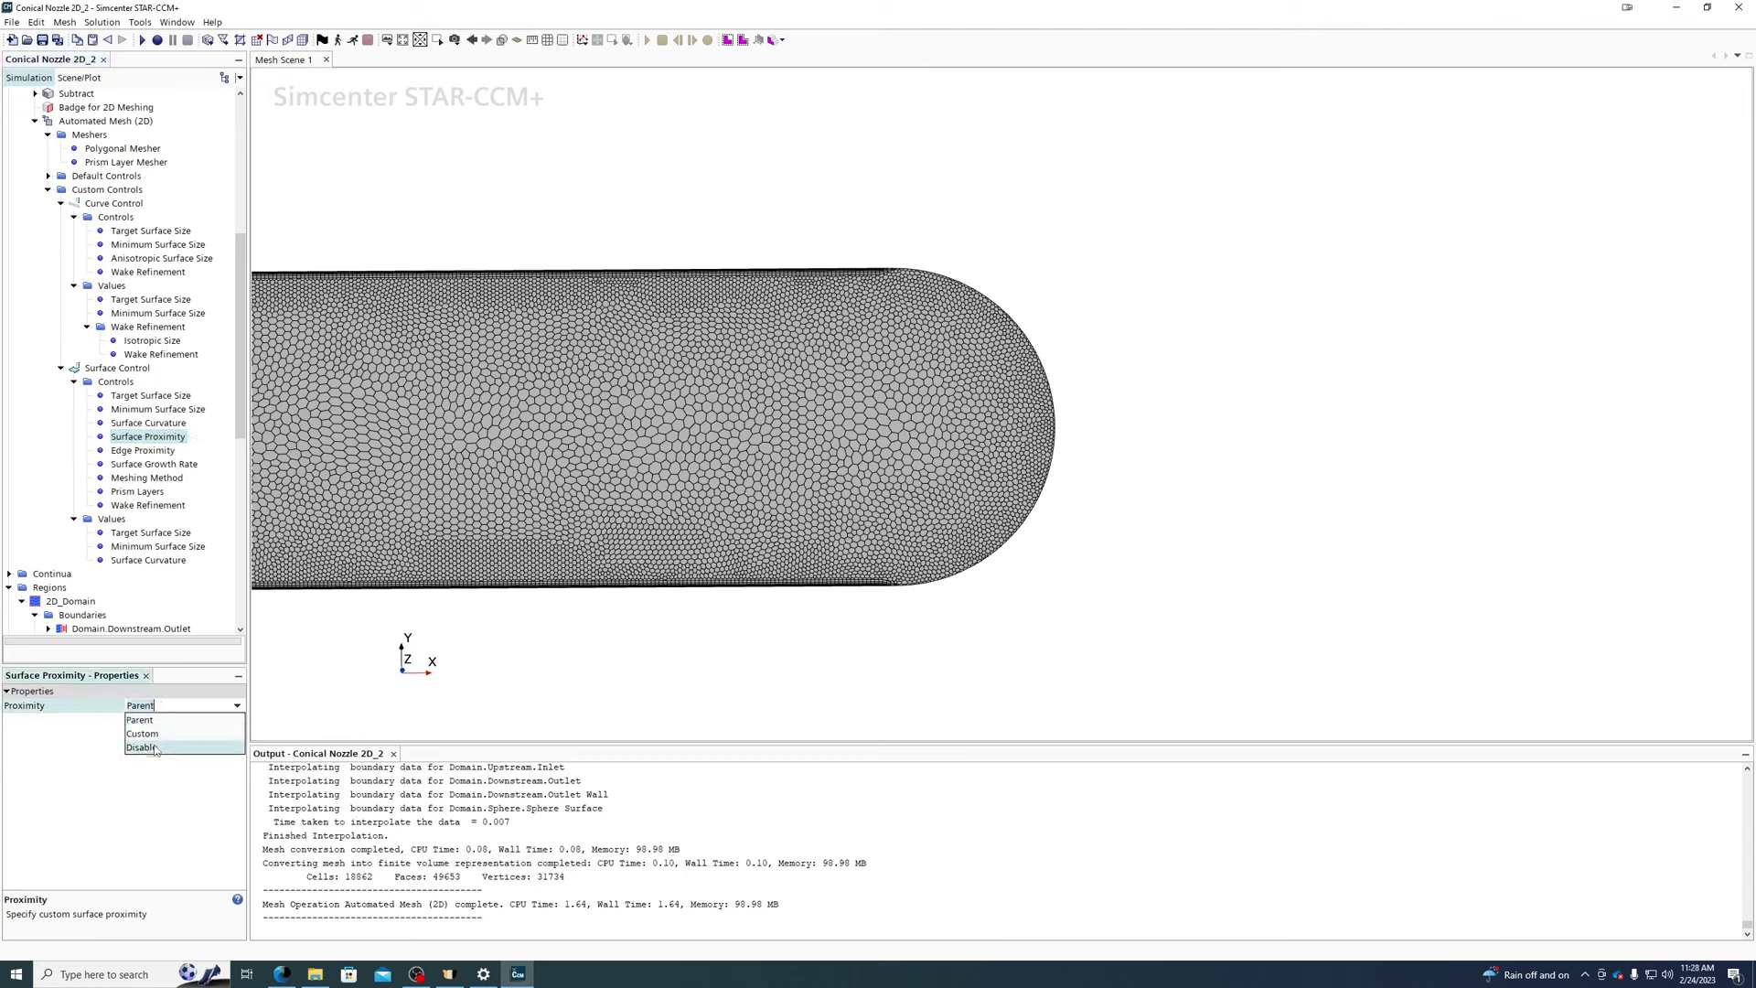
{"action": "left_click", "coordinate": [154, 734]}
{"action": "left_click", "coordinate": [148, 574]}
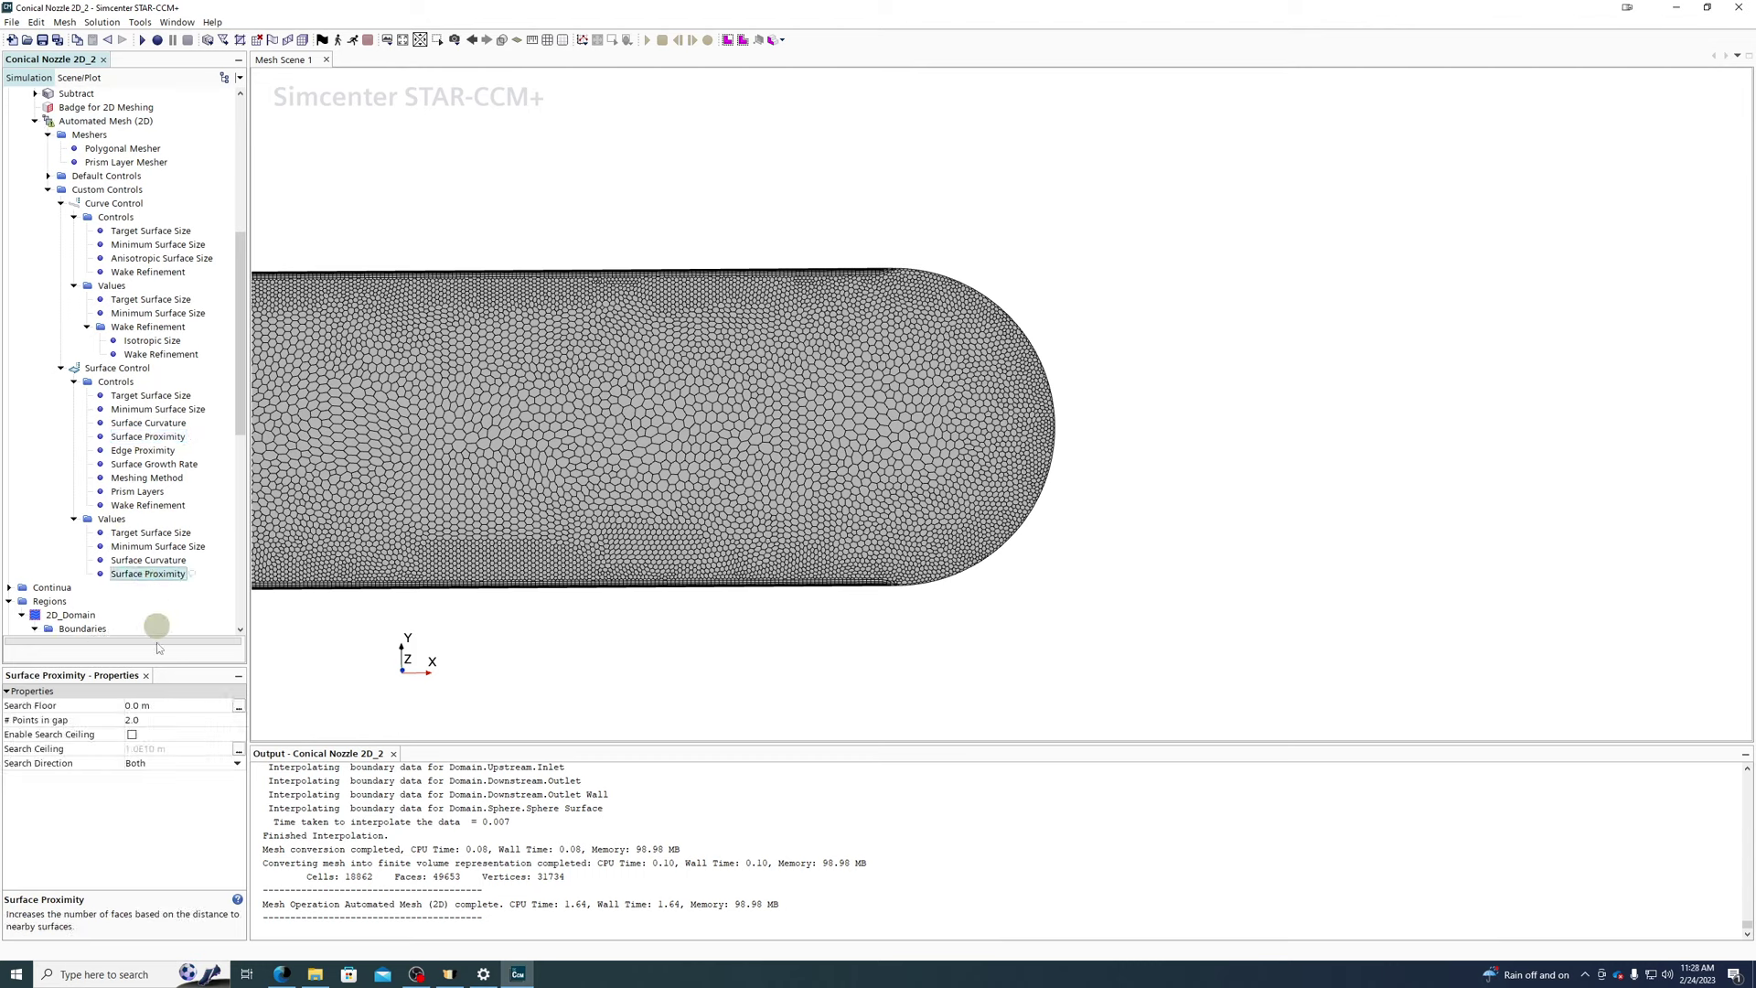
{"action": "left_click", "coordinate": [151, 721]}
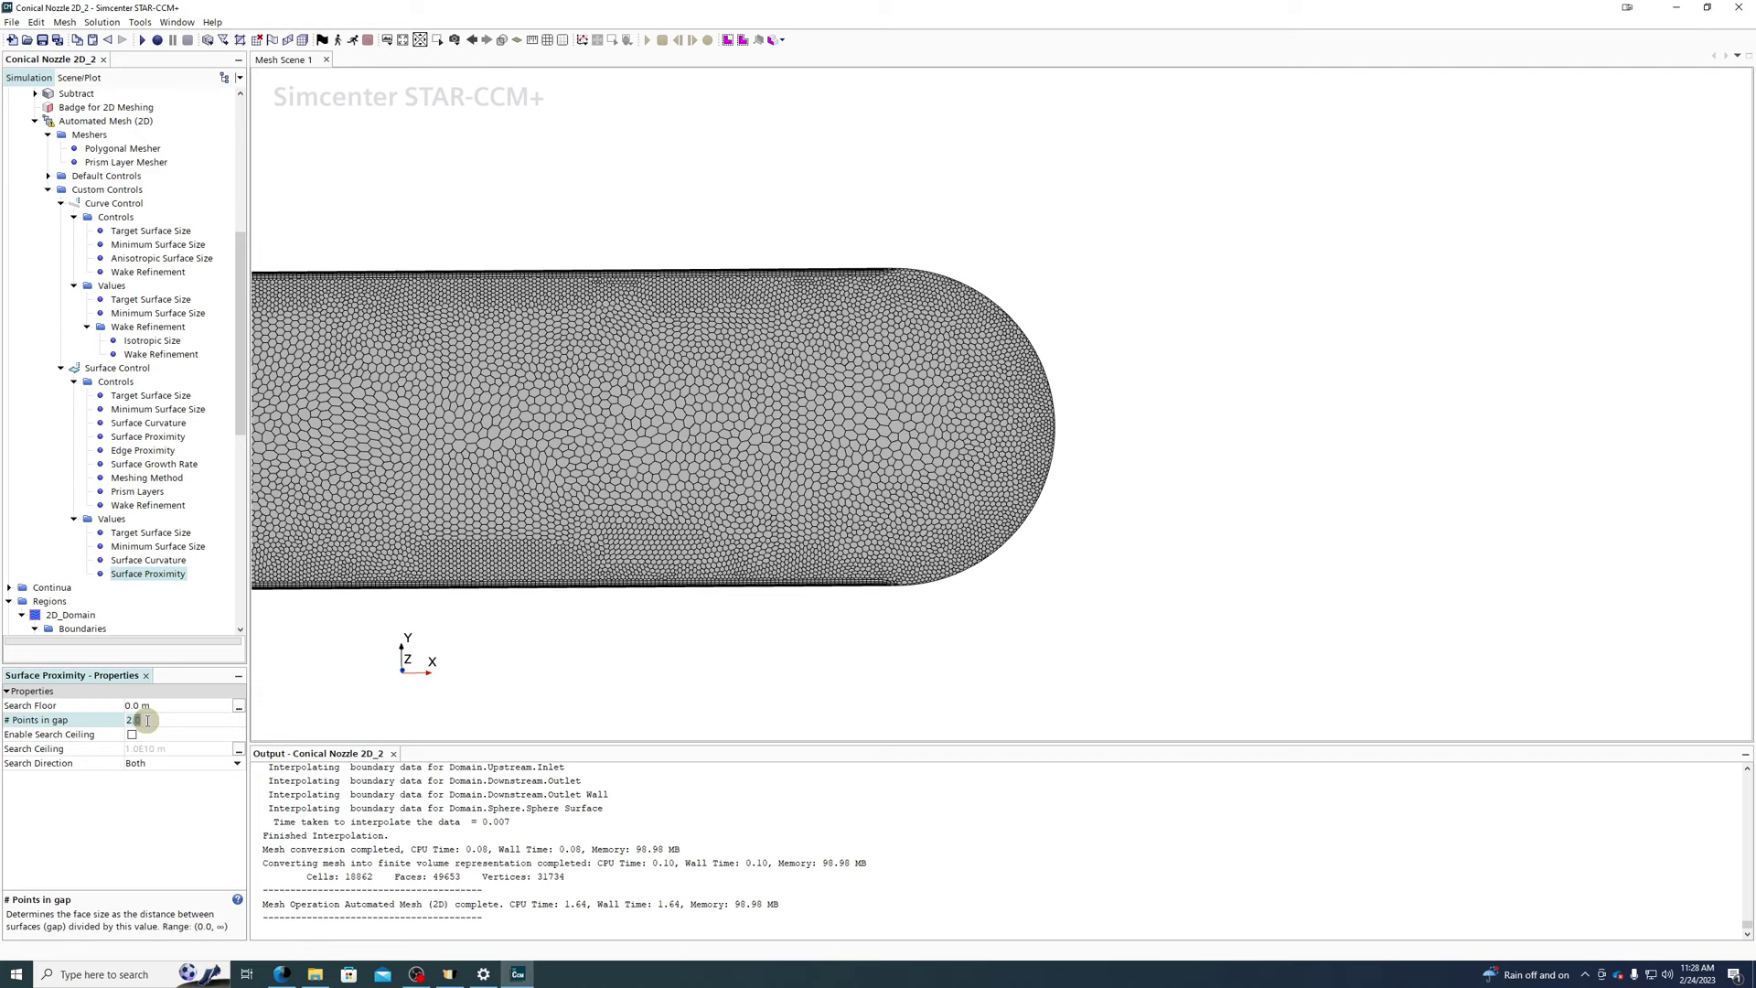
{"action": "type", "text": "200"}
{"action": "key", "text": "Return"}
- Execute the Automated Mesh (2D) operation and inspect the mesh in the outlet pipe and sphere
{"action": "right_click", "coordinate": [92, 121]}
{"action": "left_click", "coordinate": [114, 136]}
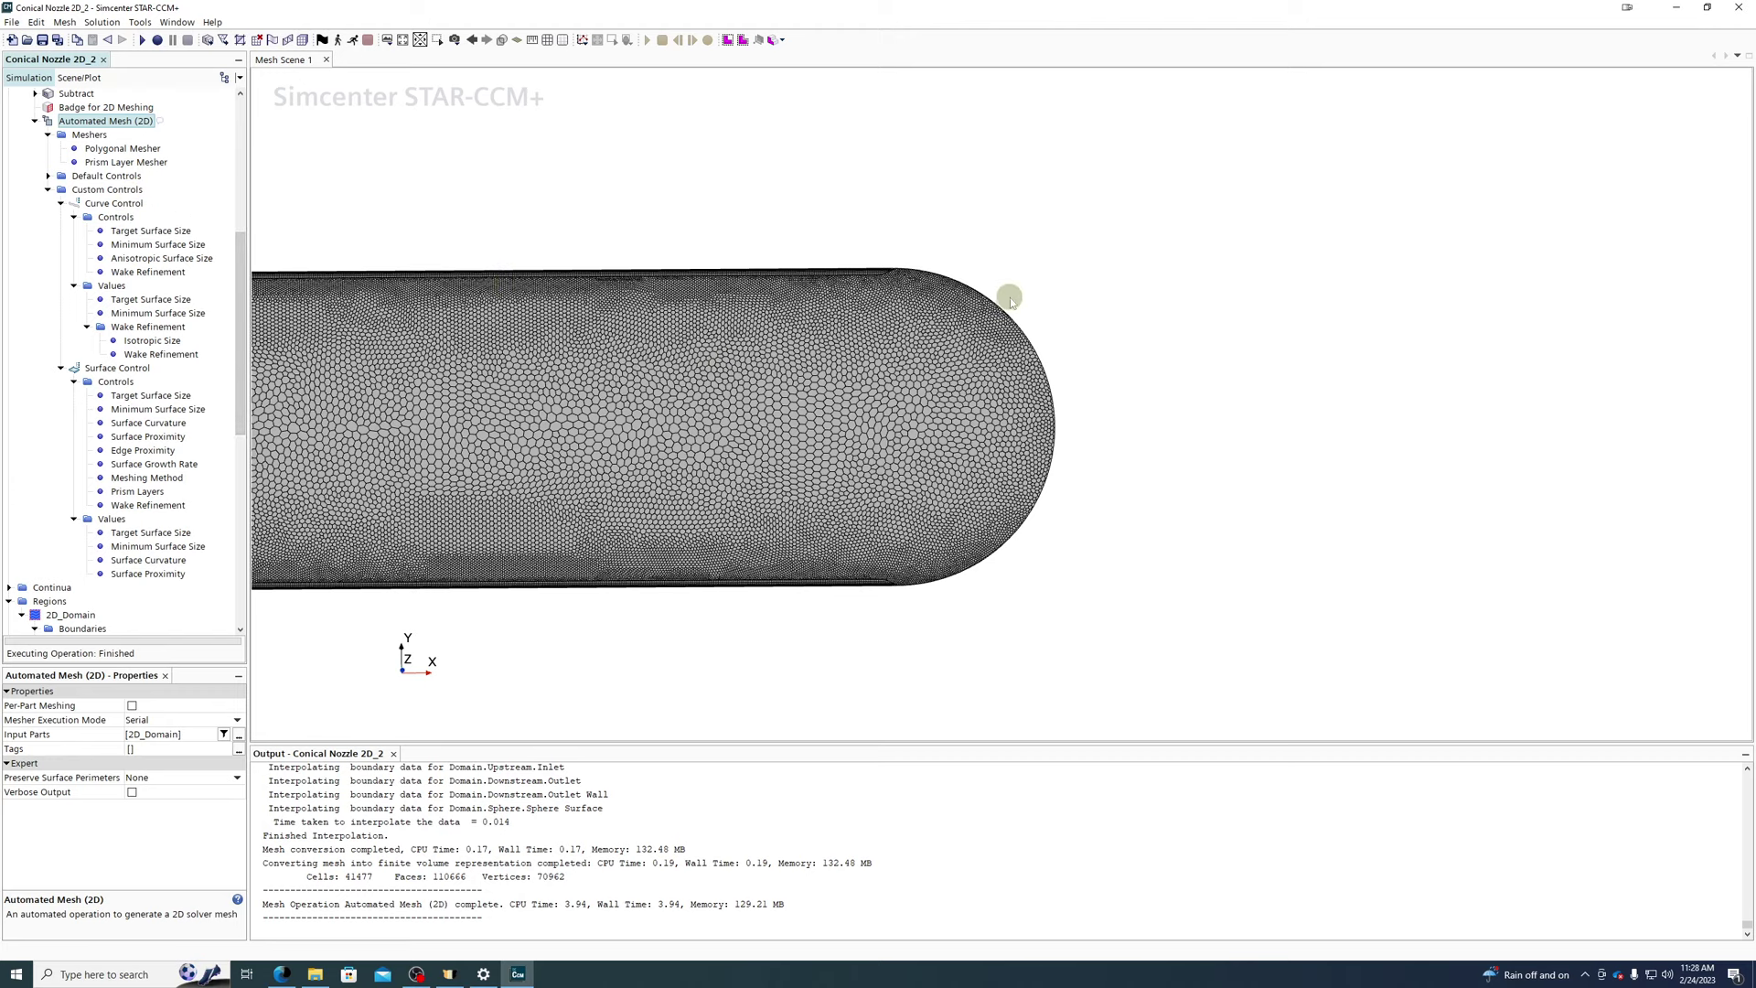
{"action": "scroll", "coordinate": [702, 289], "scroll_direction": "down", "scroll_amount": 5}
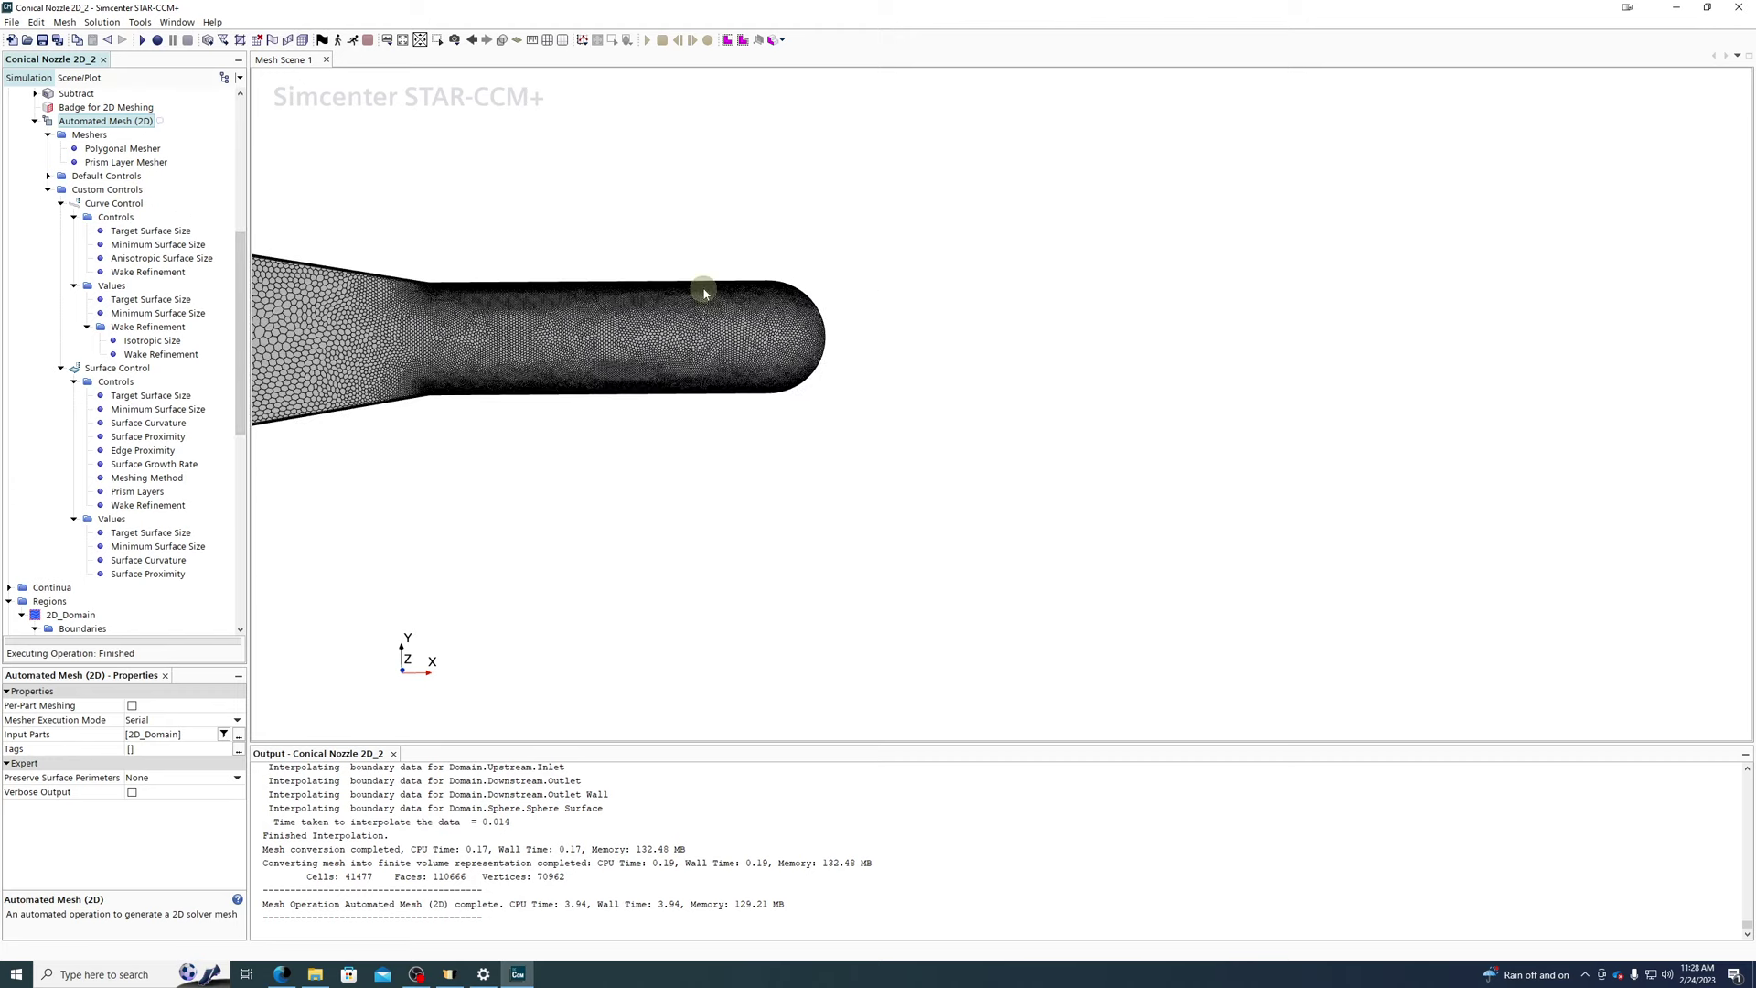
{"action": "scroll", "coordinate": [512, 301], "scroll_direction": "up", "scroll_amount": 3}
{"action": "scroll", "coordinate": [983, 224], "scroll_direction": "up", "scroll_amount": 2}
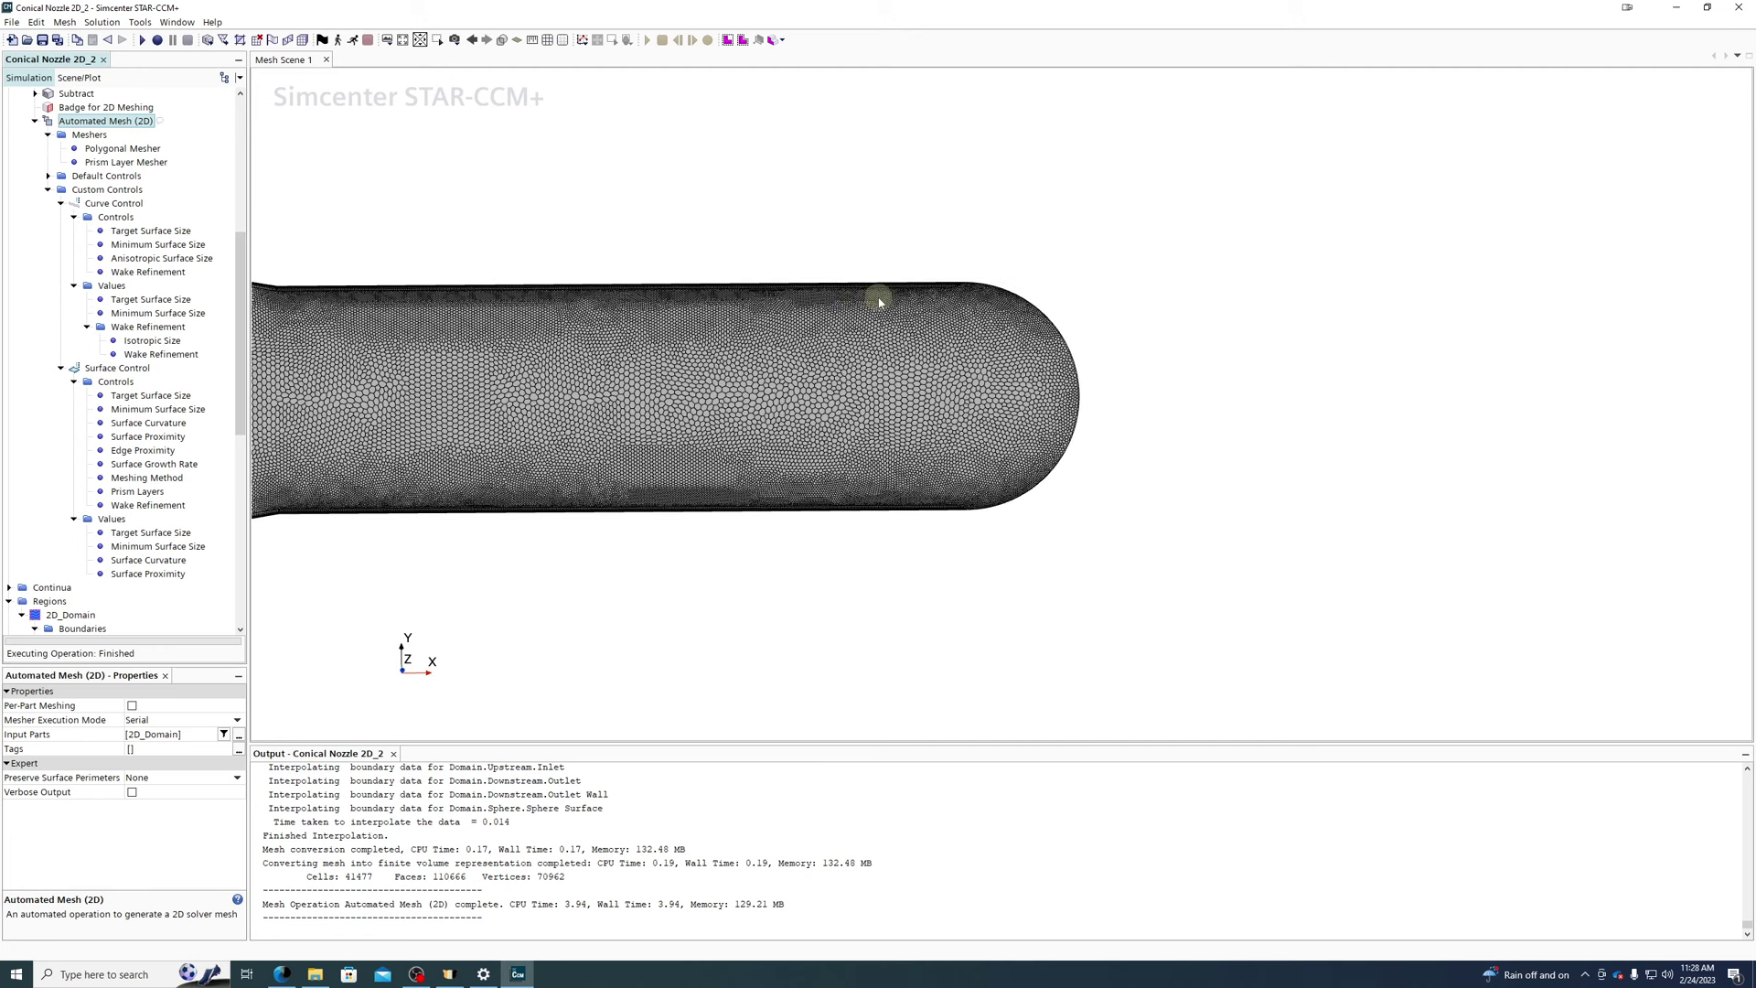
{"action": "scroll", "coordinate": [1103, 385], "scroll_direction": "down", "scroll_amount": 3}
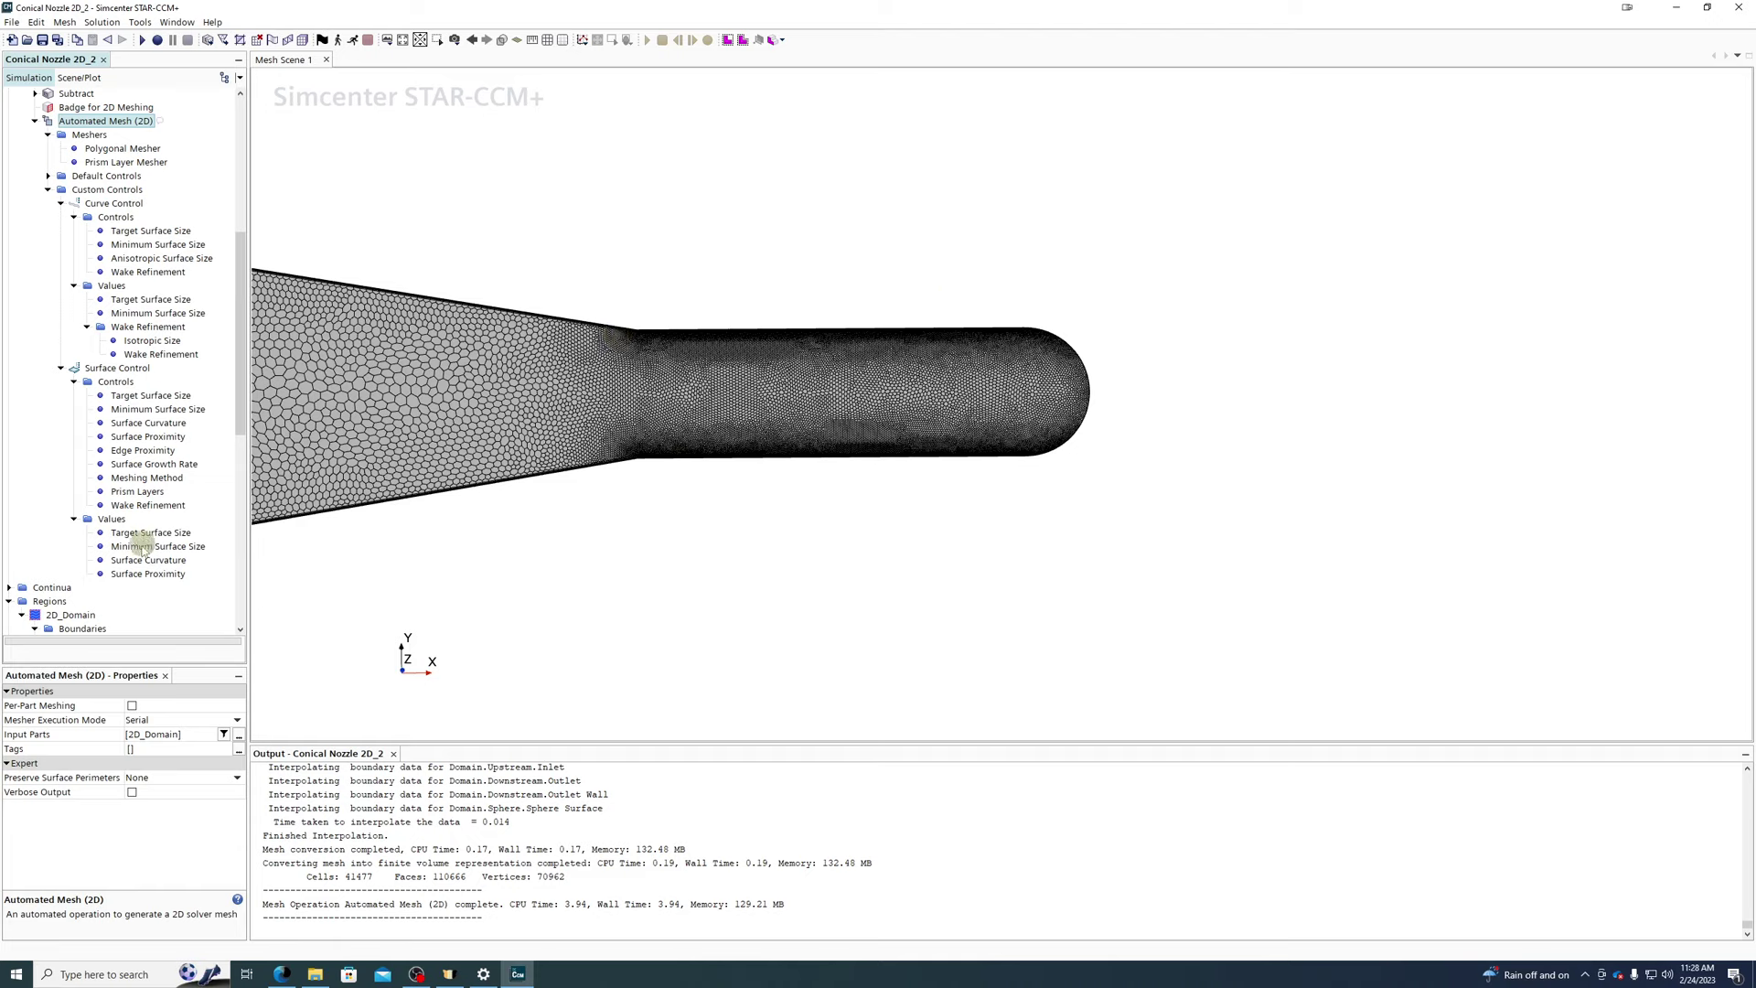
- Review the surface control's edge proximity, surface growth rate, meshing method, prism layers and wake refinement options
{"action": "left_click", "coordinate": [142, 450]}
{"action": "left_click", "coordinate": [144, 478]}
{"action": "left_click", "coordinate": [146, 464]}
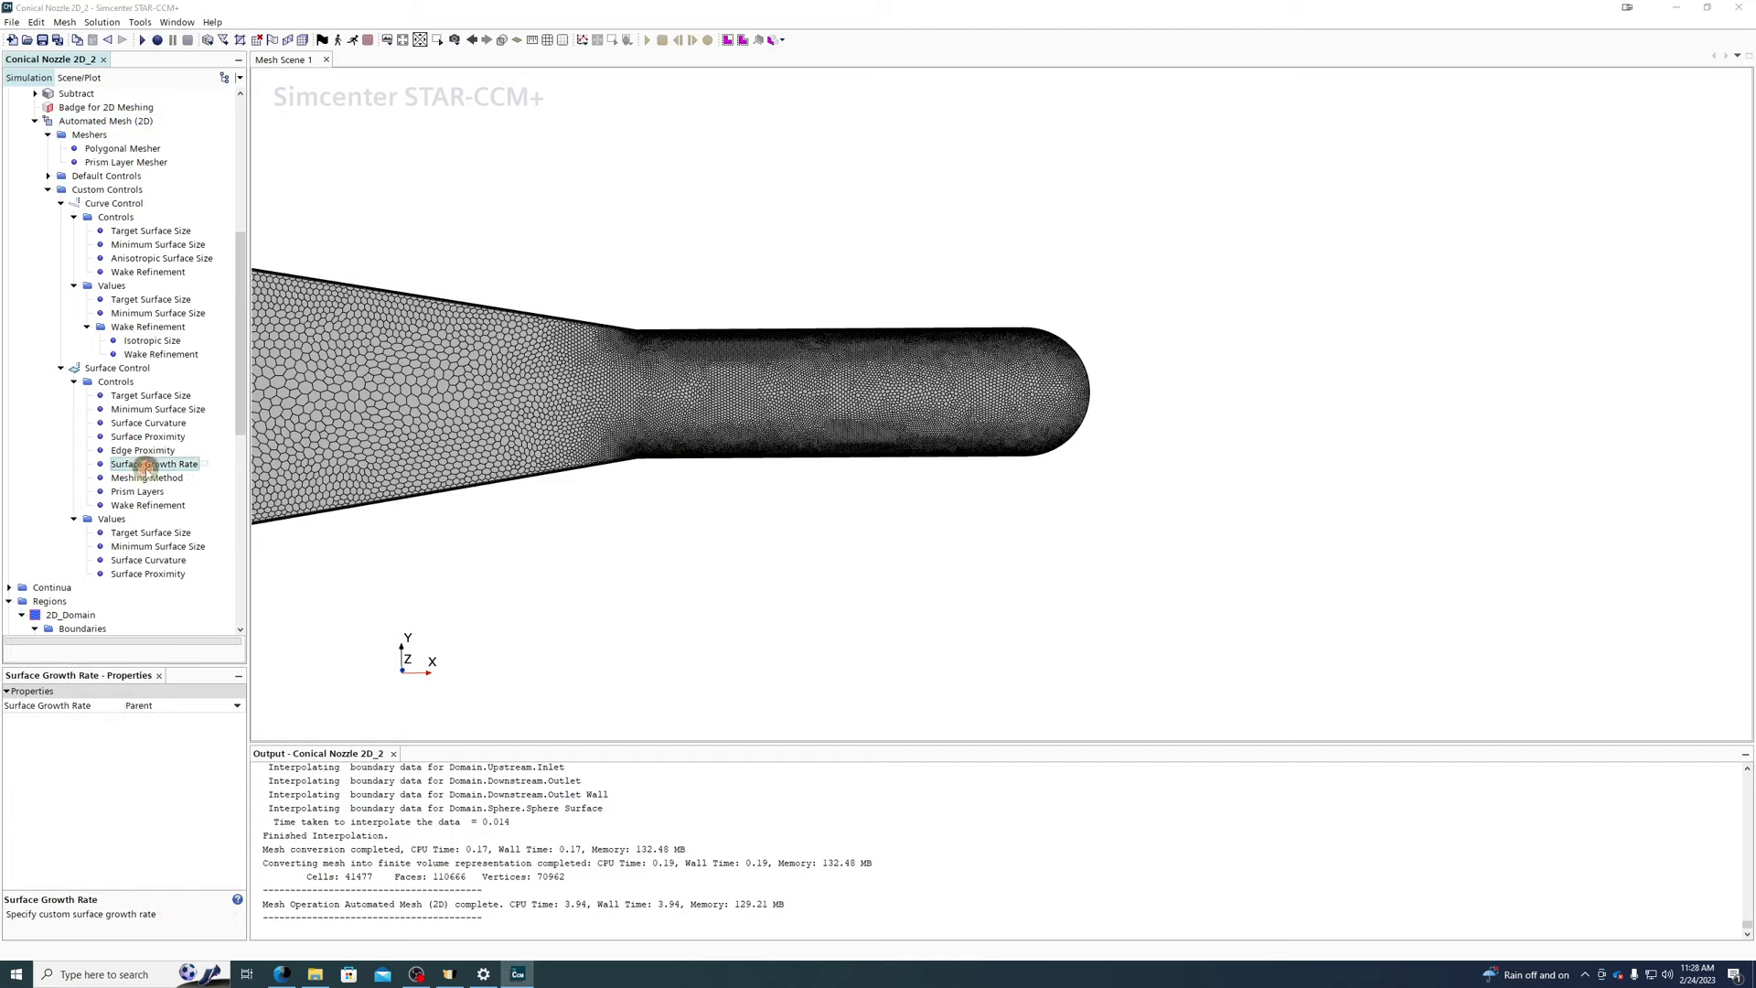
{"action": "double_click", "coordinate": [146, 465]}
{"action": "left_click", "coordinate": [958, 680]}
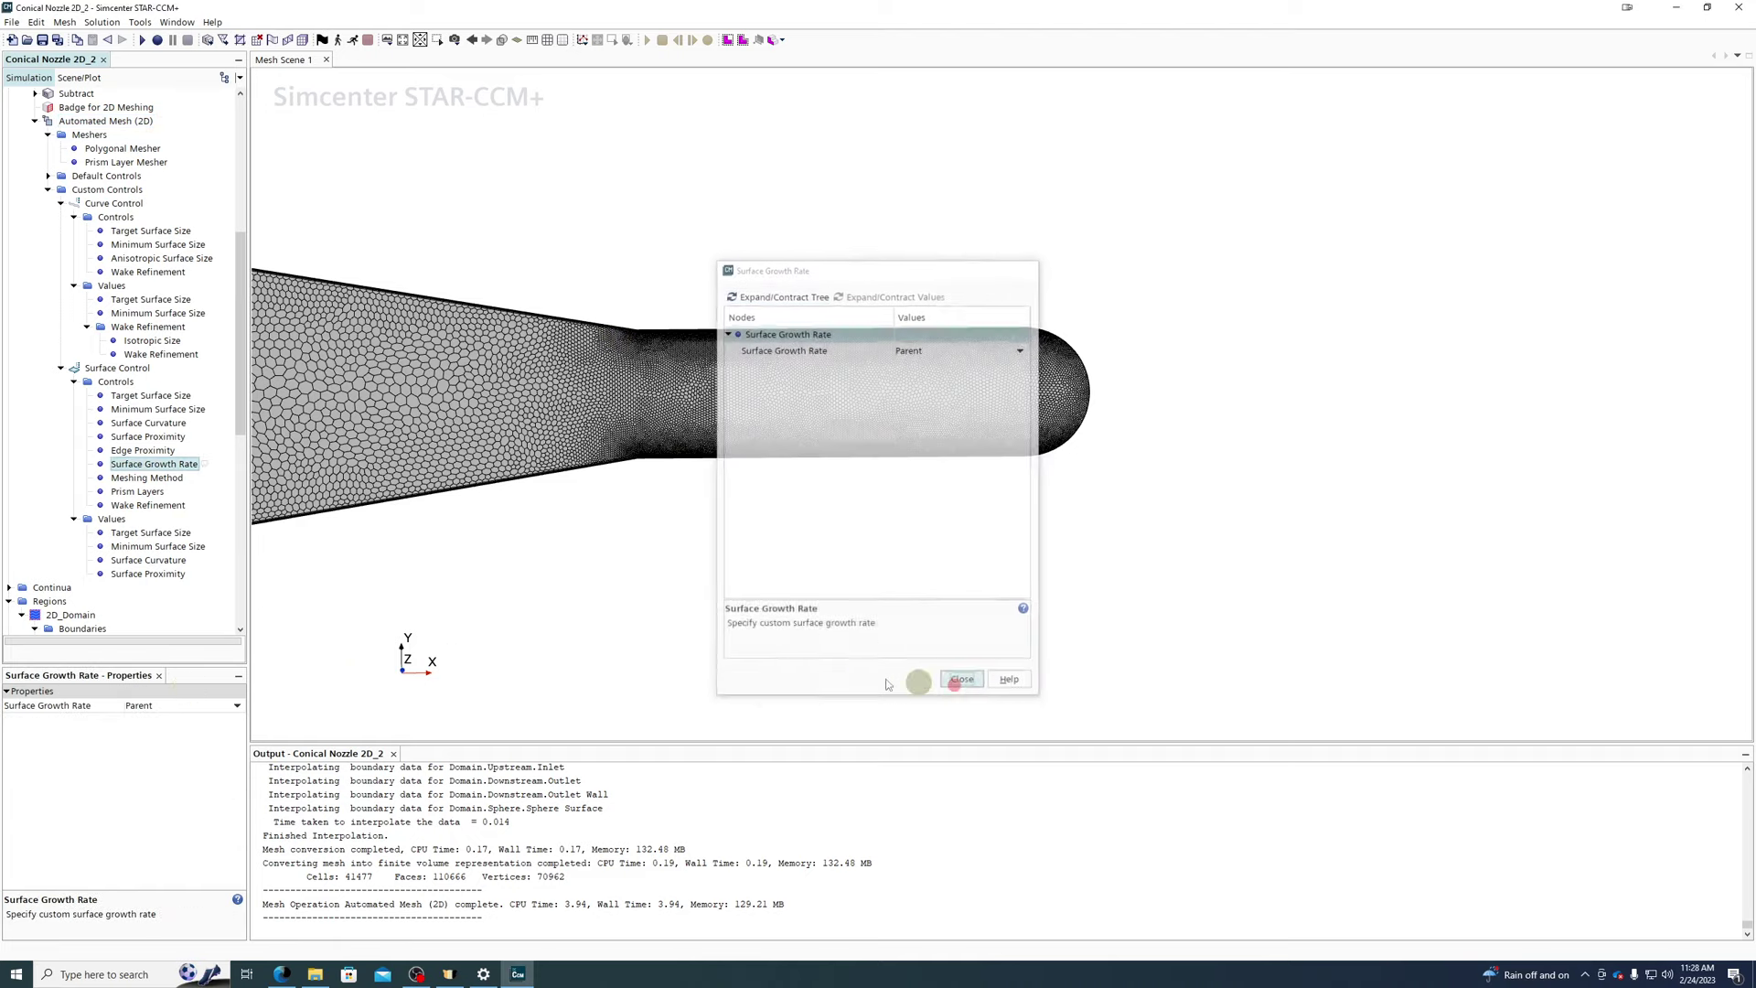
{"action": "left_click", "coordinate": [146, 479]}
{"action": "left_click", "coordinate": [144, 492]}
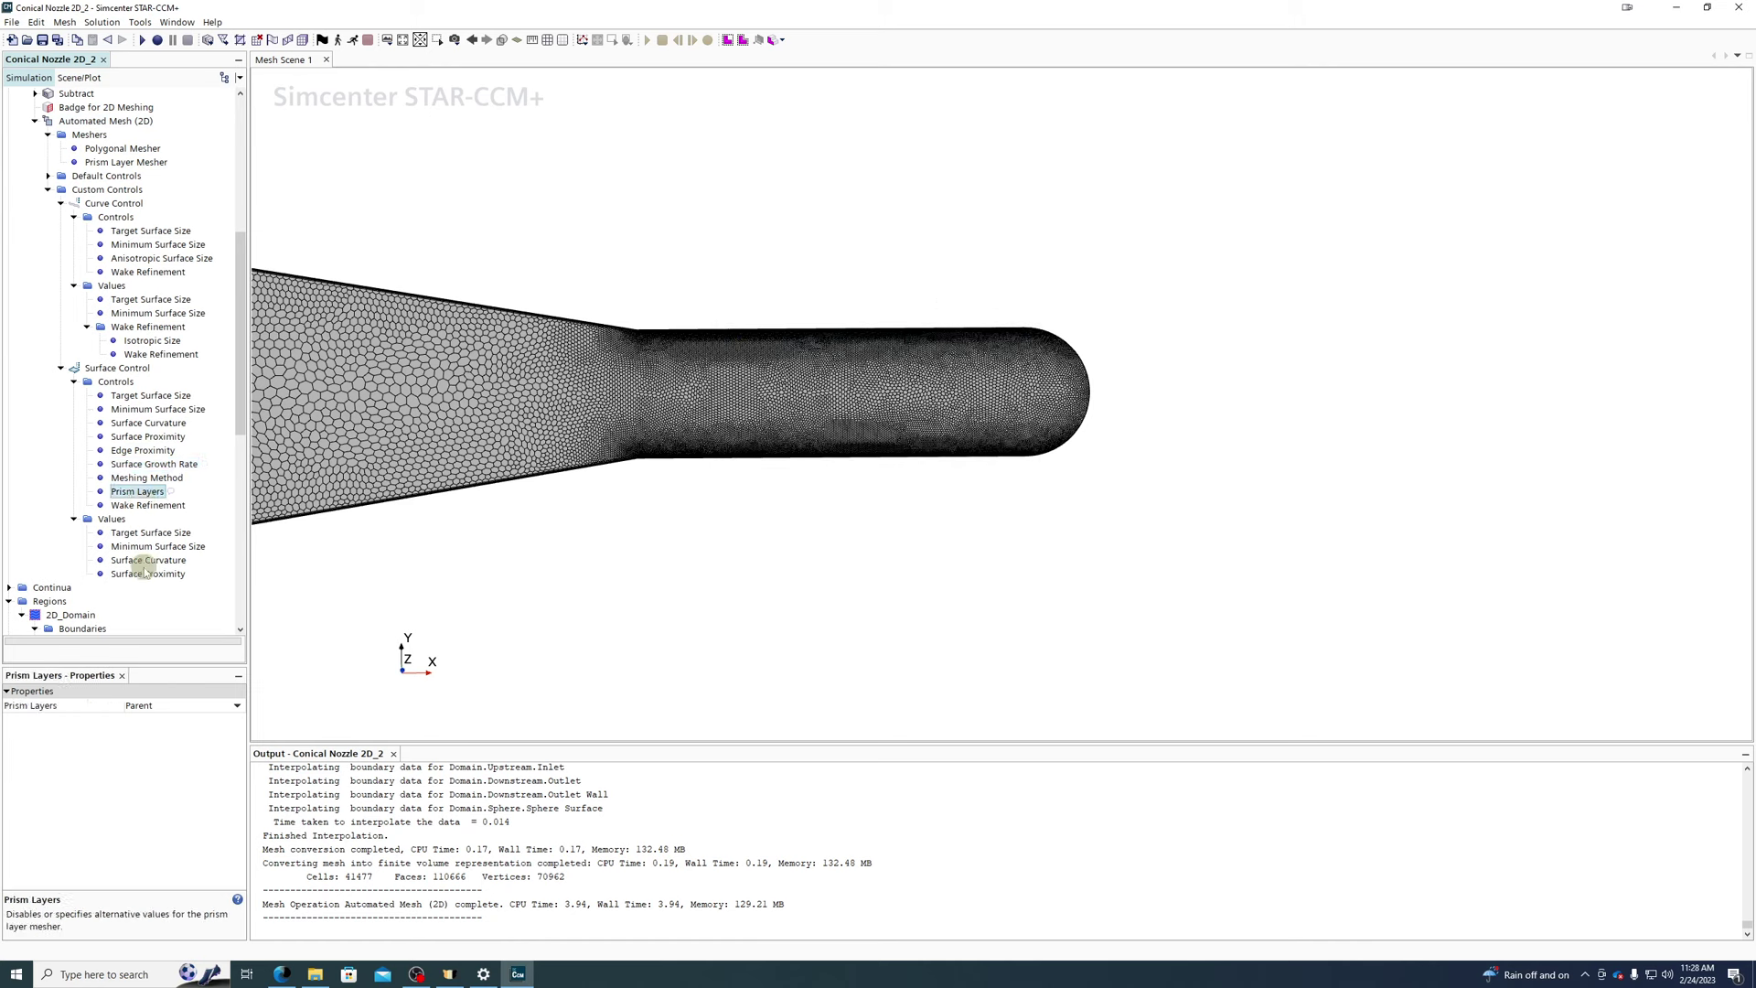
{"action": "left_click", "coordinate": [174, 505]}
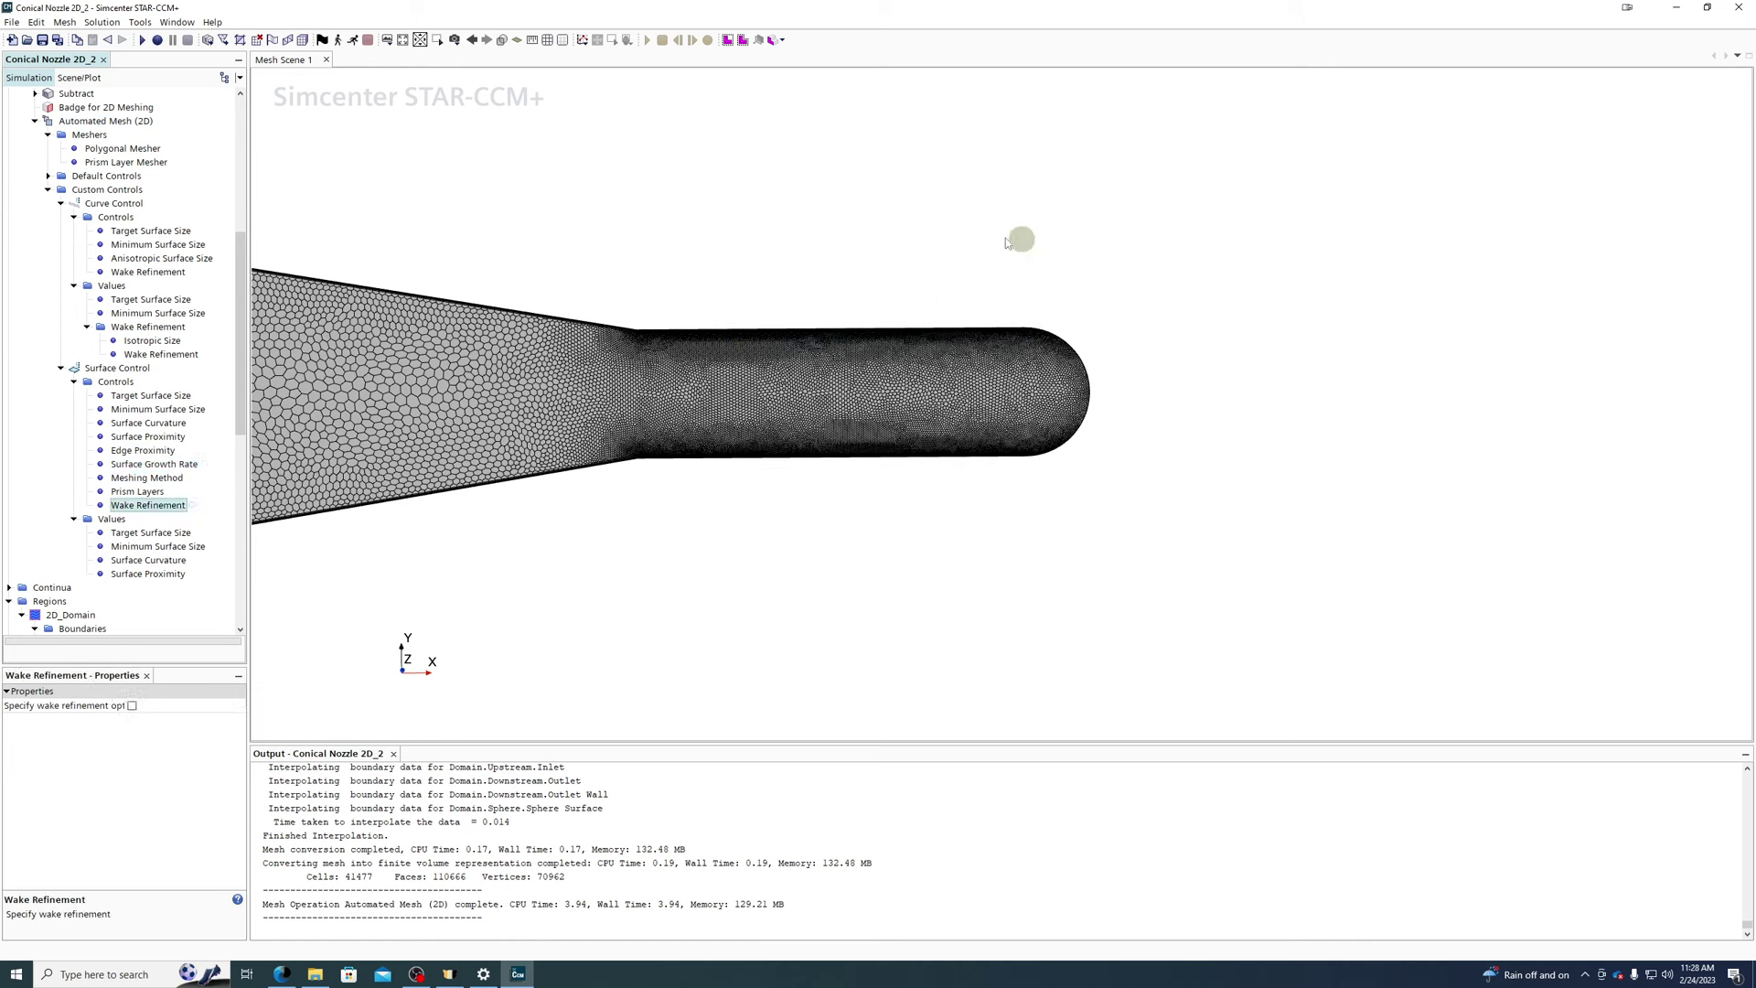
- Disable the surface control and execute the Automated Mesh (2D) operation for the whole nozzle
{"action": "scroll", "coordinate": [829, 364], "scroll_direction": "up", "scroll_amount": 3}
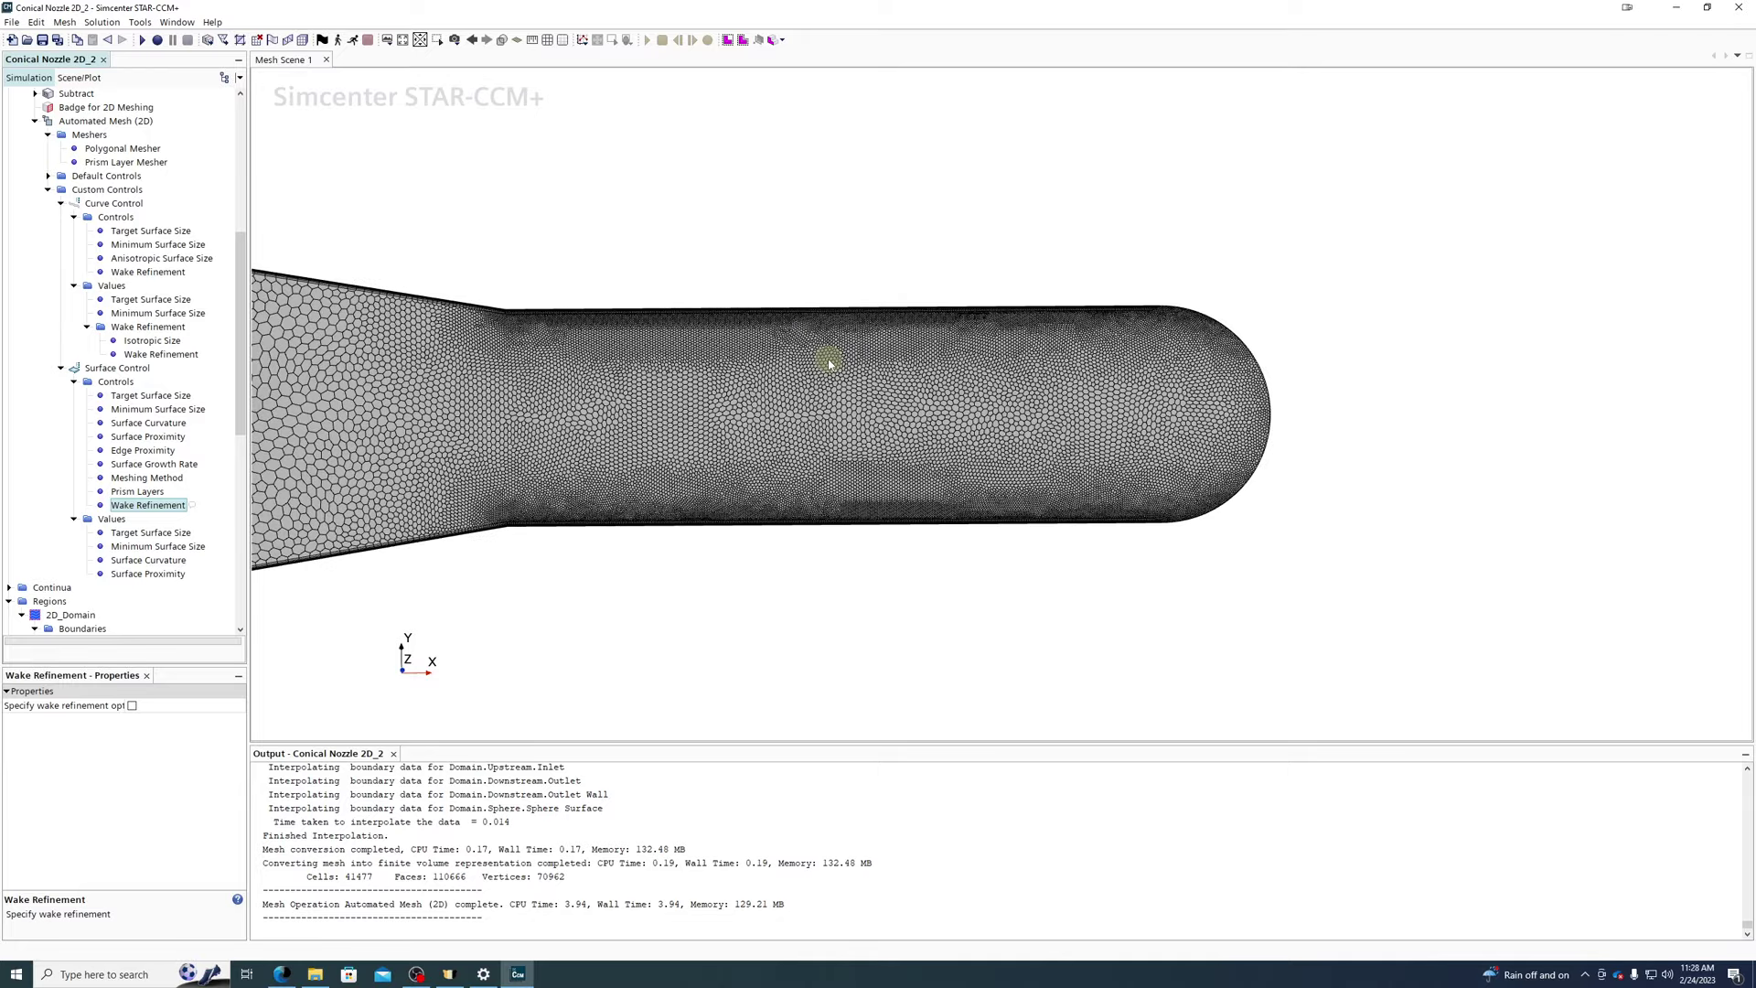
{"action": "scroll", "coordinate": [830, 364], "scroll_direction": "up", "scroll_amount": 3}
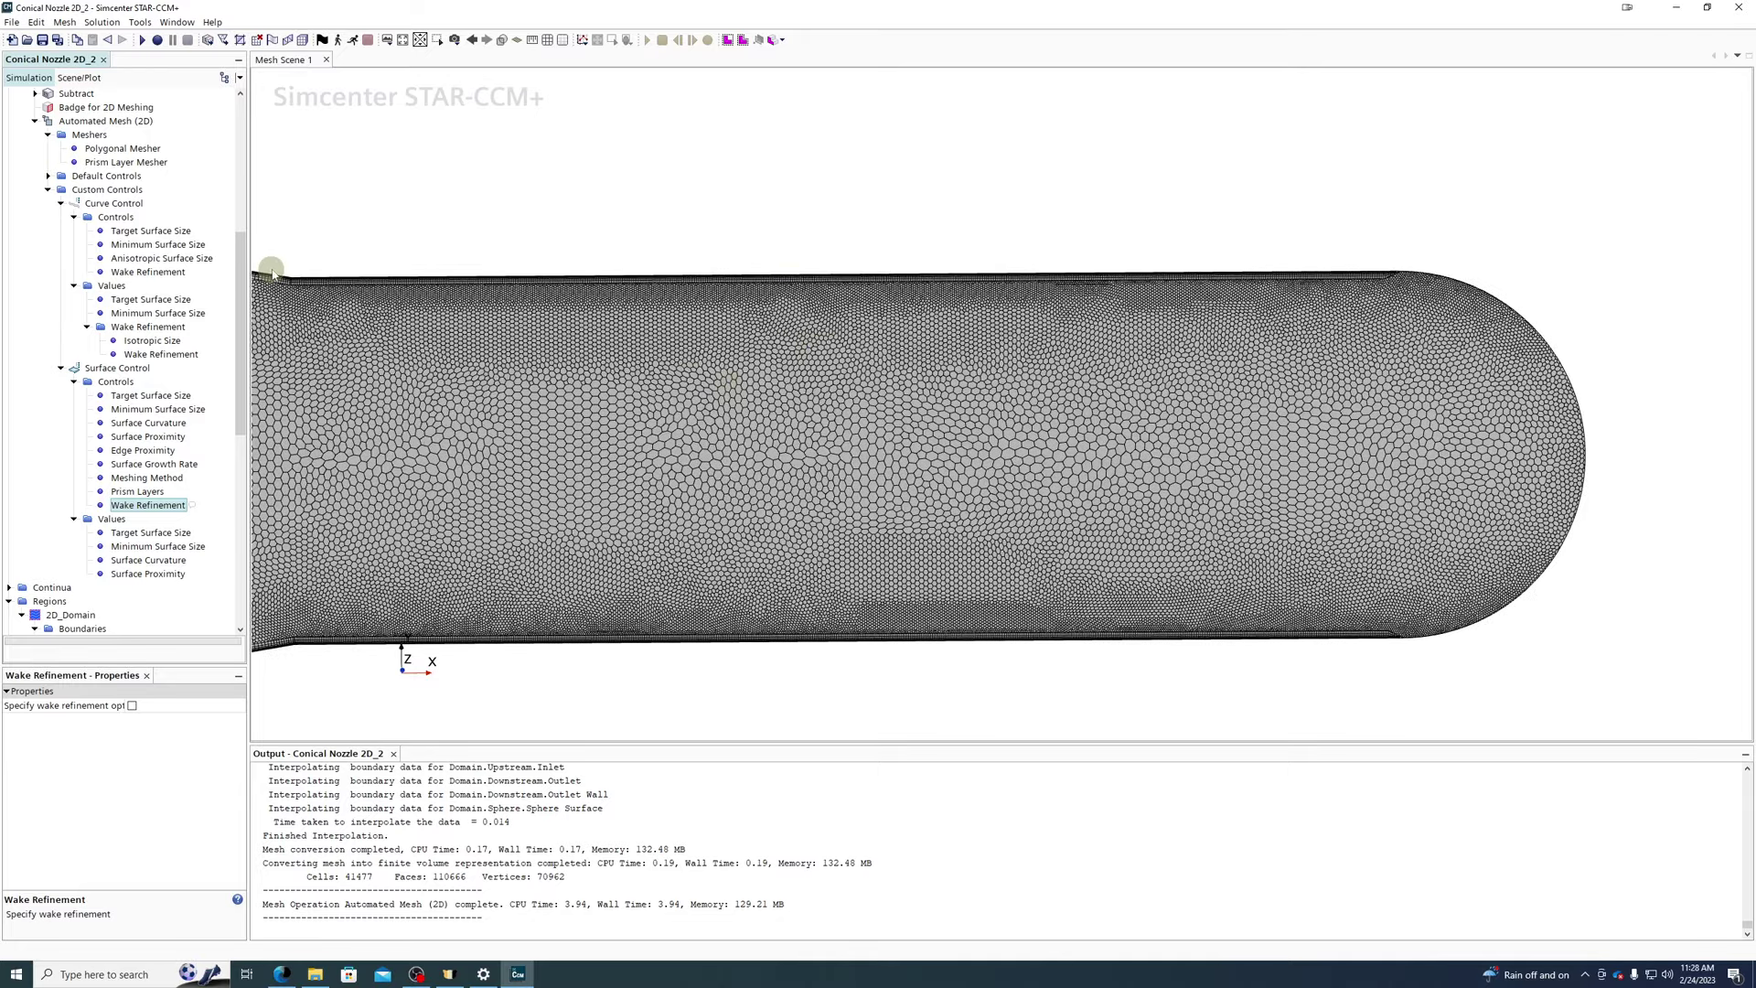
{"action": "scroll", "coordinate": [333, 286], "scroll_direction": "up", "scroll_amount": 3}
{"action": "scroll", "coordinate": [337, 282], "scroll_direction": "down", "scroll_amount": 4}
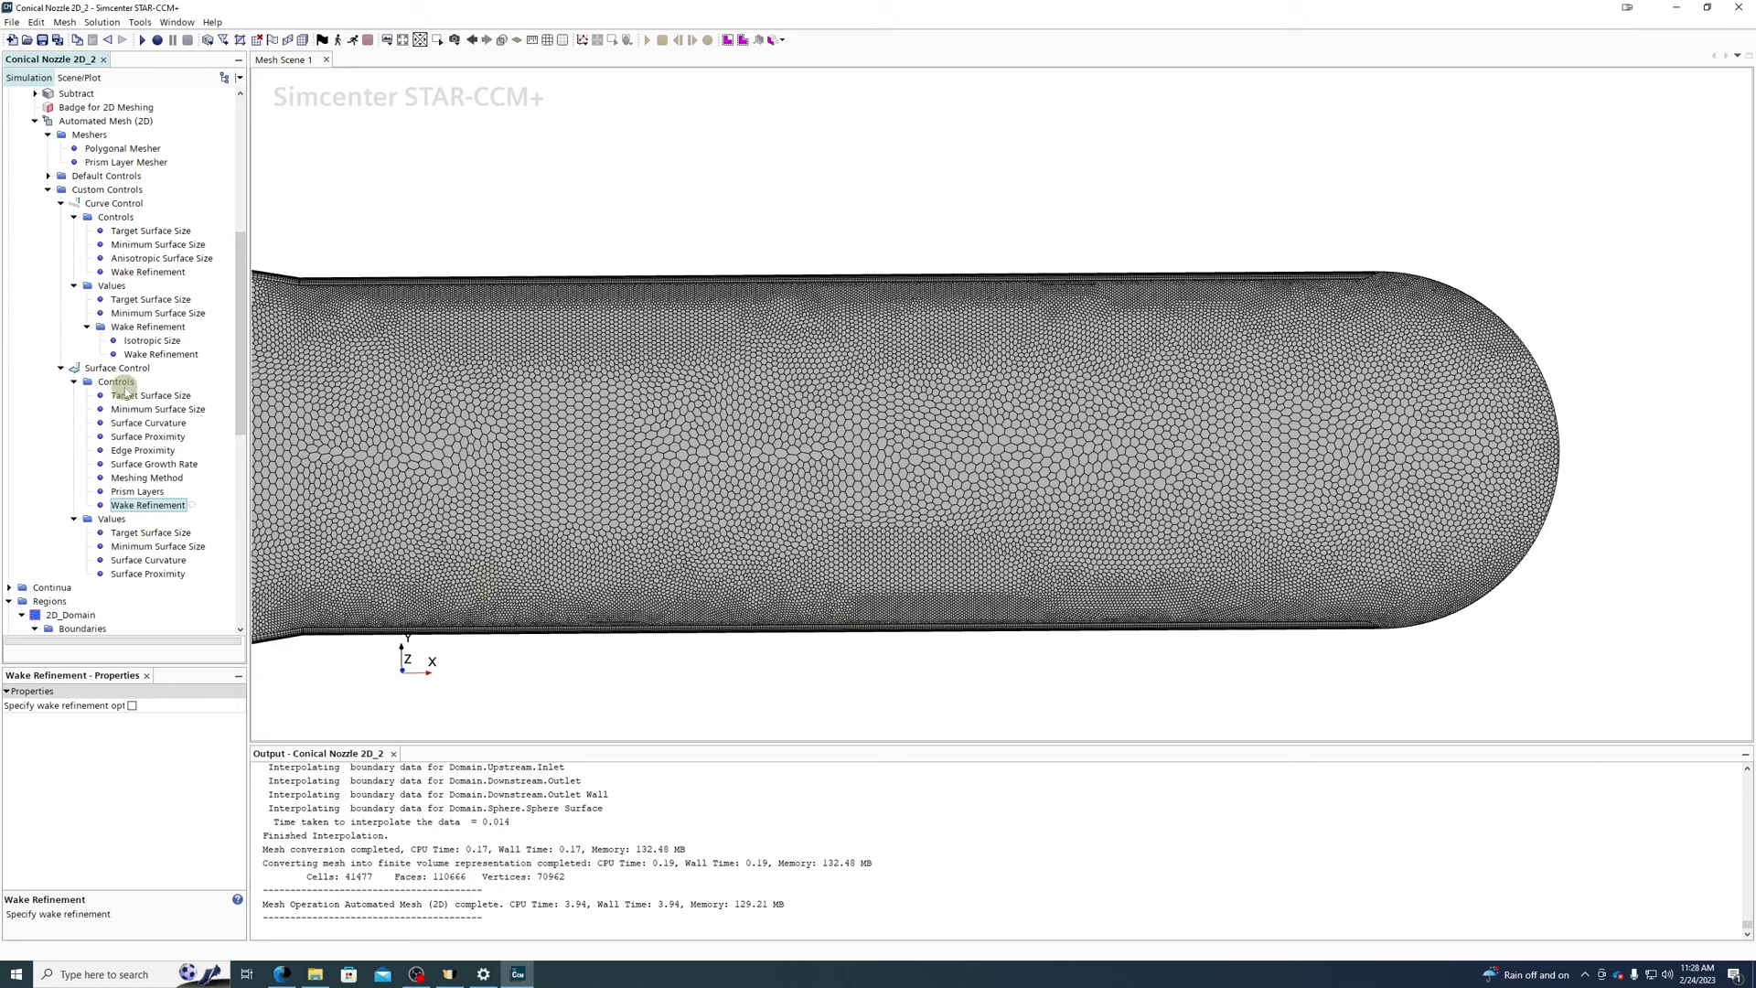
{"action": "scroll", "coordinate": [1091, 494], "scroll_direction": "down", "scroll_amount": 5}
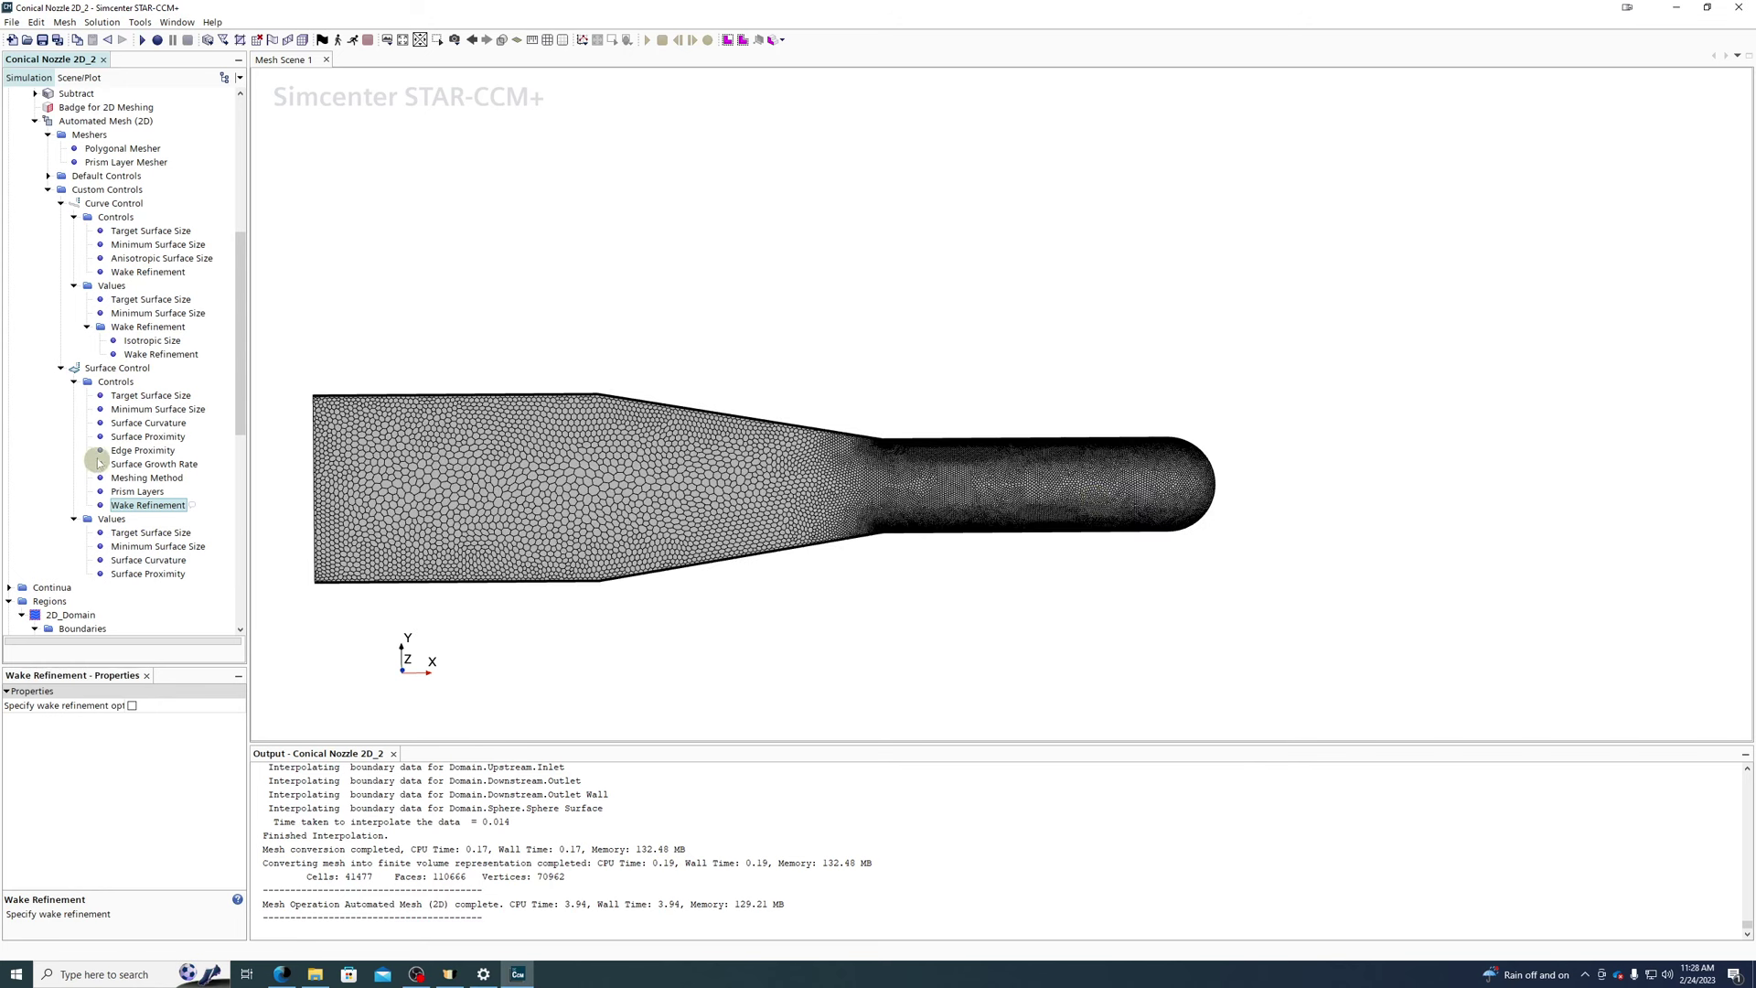
{"action": "left_click", "coordinate": [108, 368]}
{"action": "left_click", "coordinate": [119, 763]}
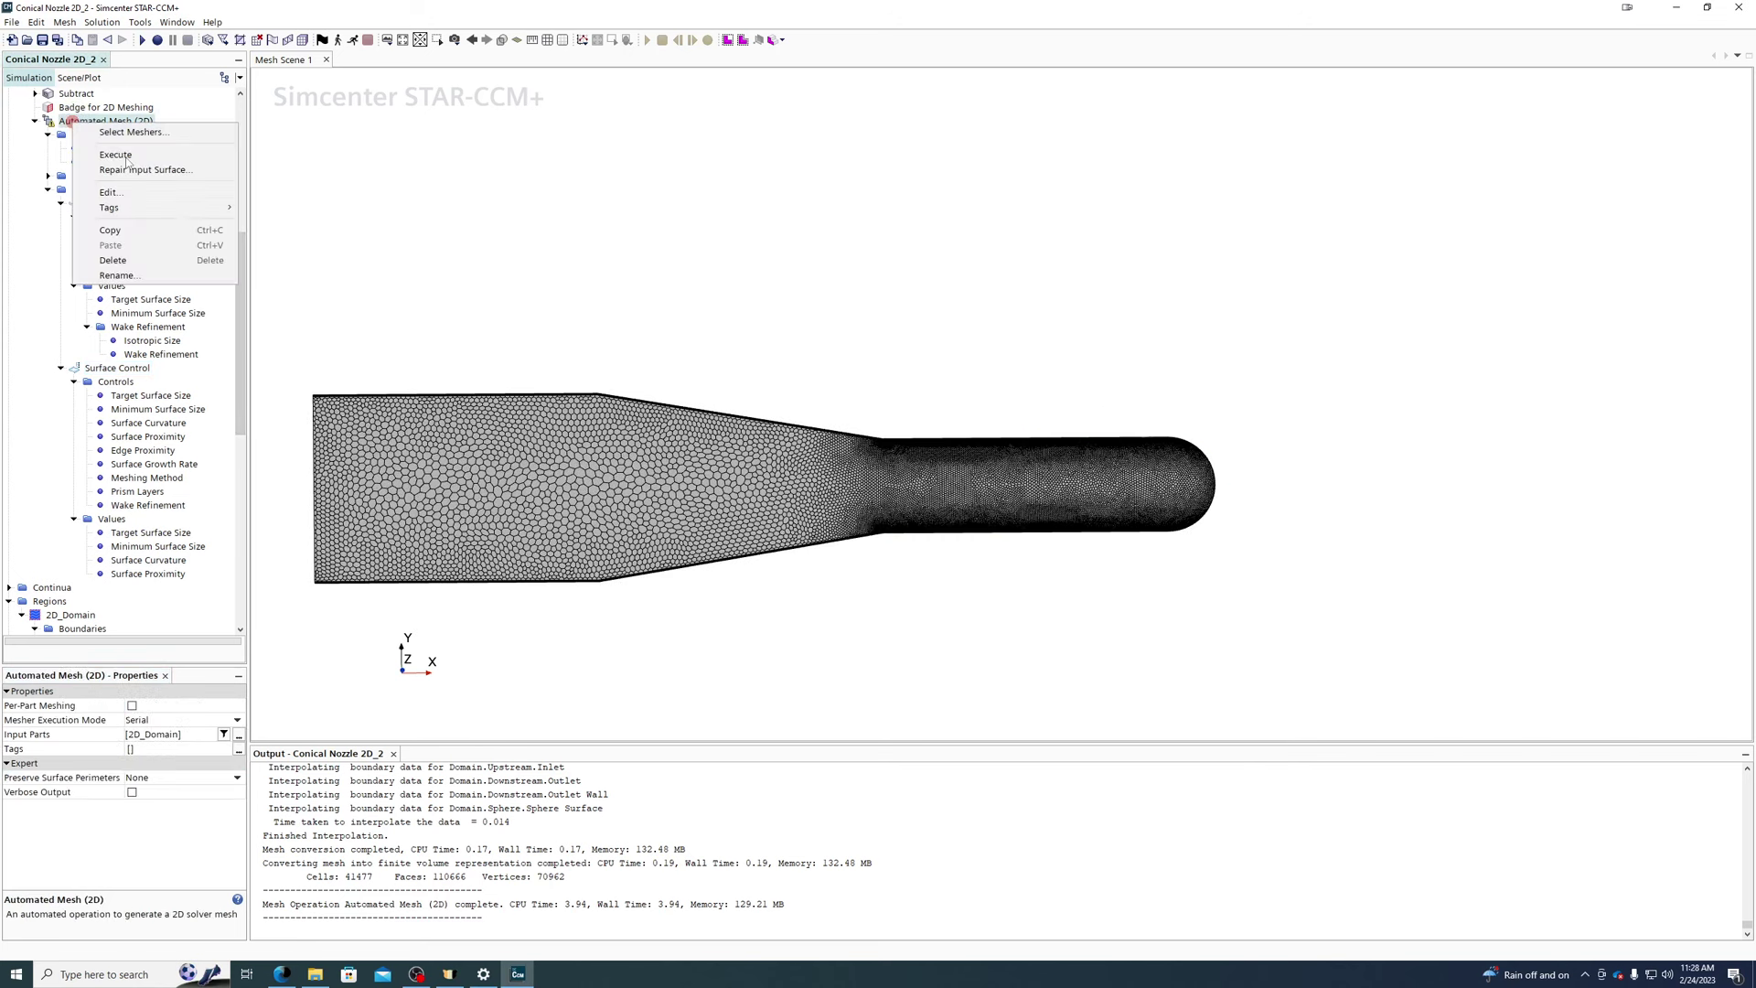
{"action": "right_click", "coordinate": [75, 121]}
{"action": "left_click", "coordinate": [115, 154]}
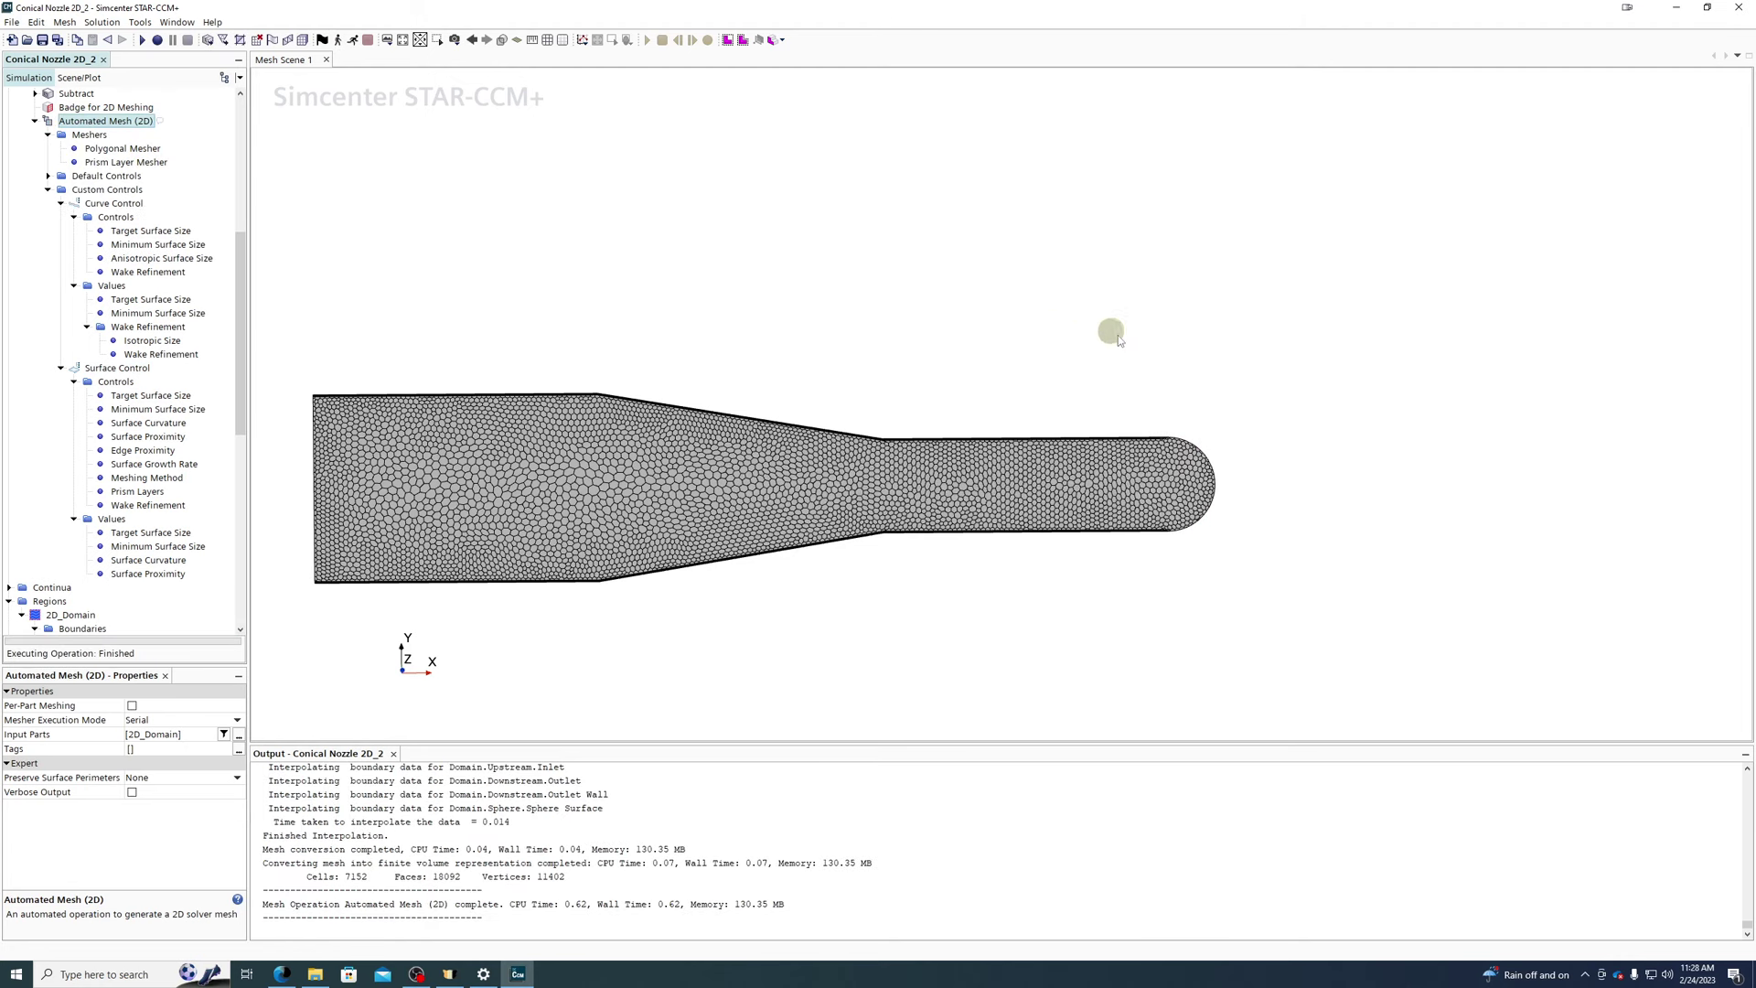
{"action": "scroll", "coordinate": [633, 509], "scroll_direction": "down", "scroll_amount": 3}
{"action": "scroll", "coordinate": [631, 509], "scroll_direction": "up", "scroll_amount": 3}
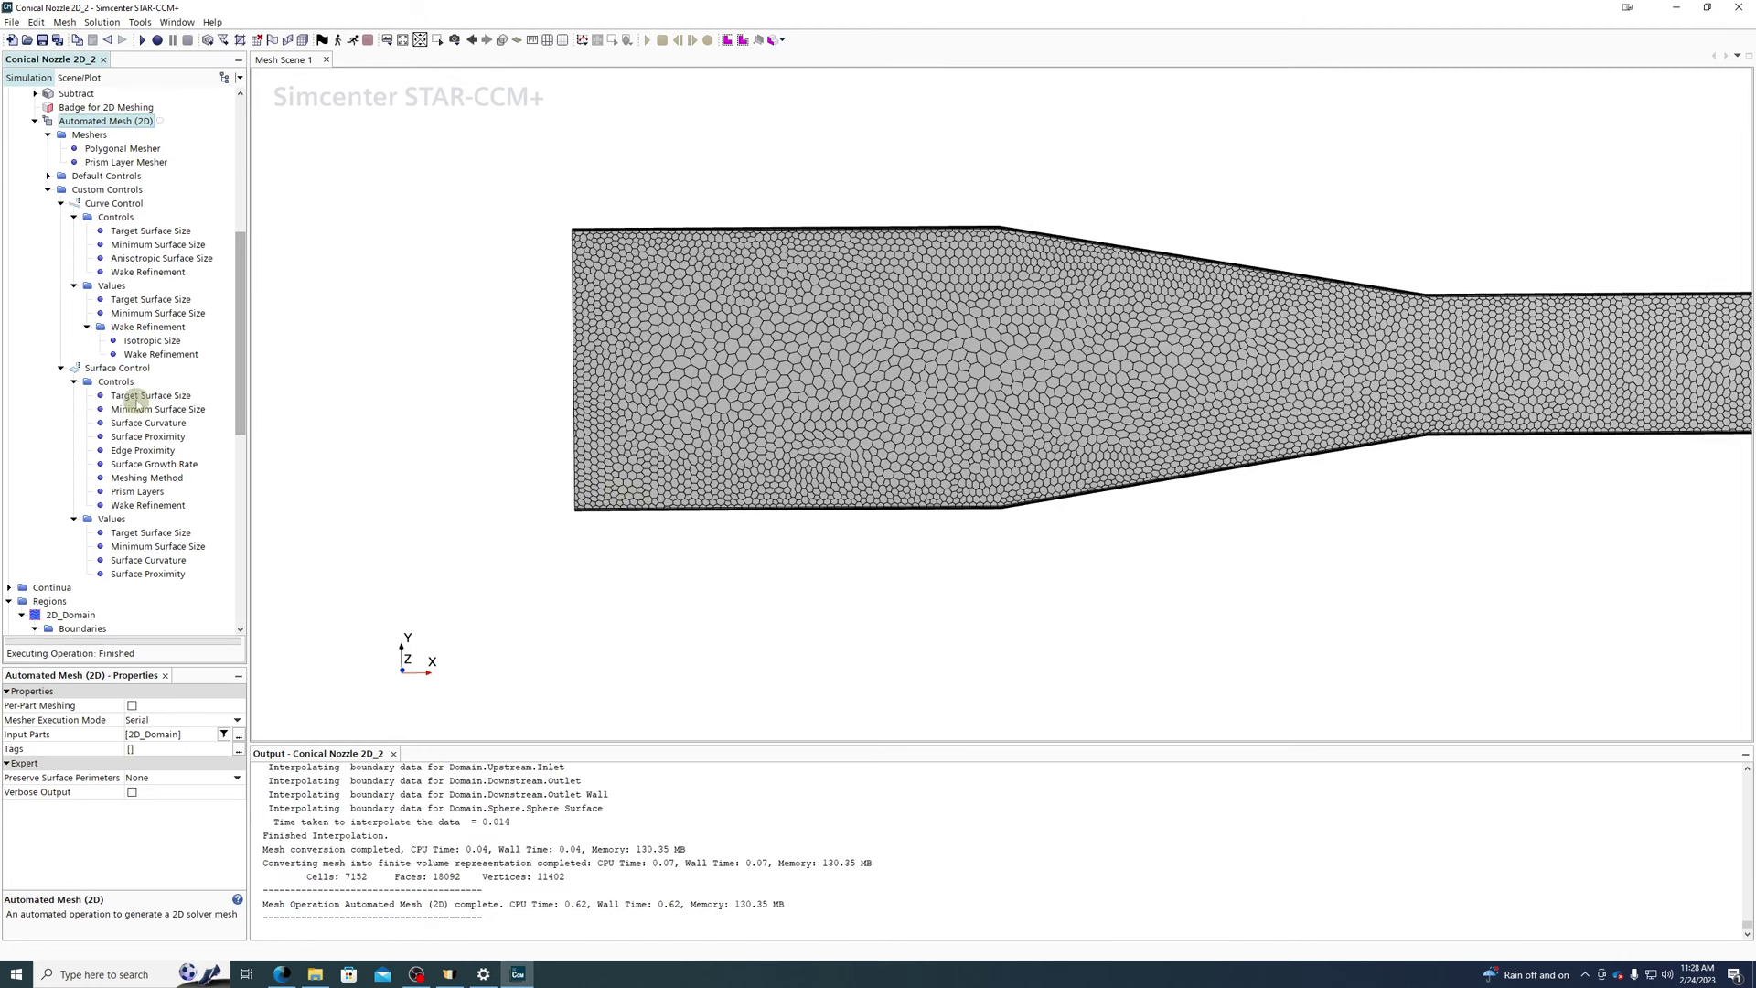
- Create a volumetric control under the custom controls and assign the Upstream part to it
{"action": "right_click", "coordinate": [87, 192]}
{"action": "mouse_move", "coordinate": [119, 198]}
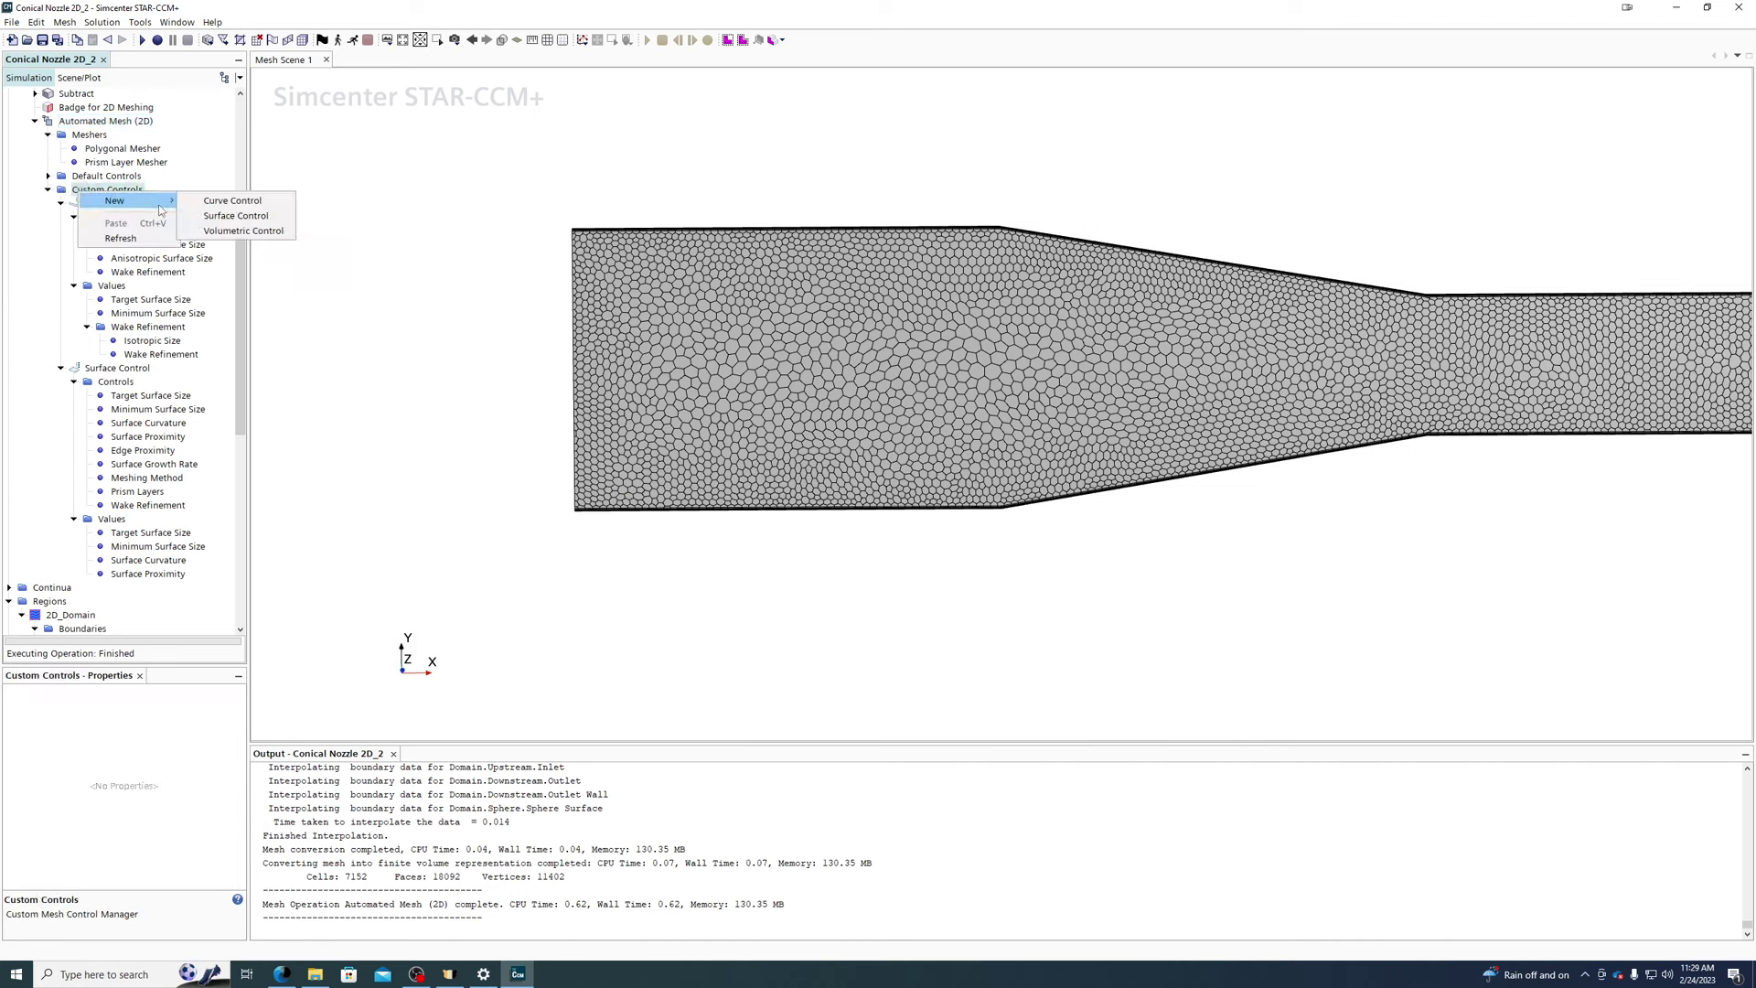
{"action": "left_click", "coordinate": [251, 230]}
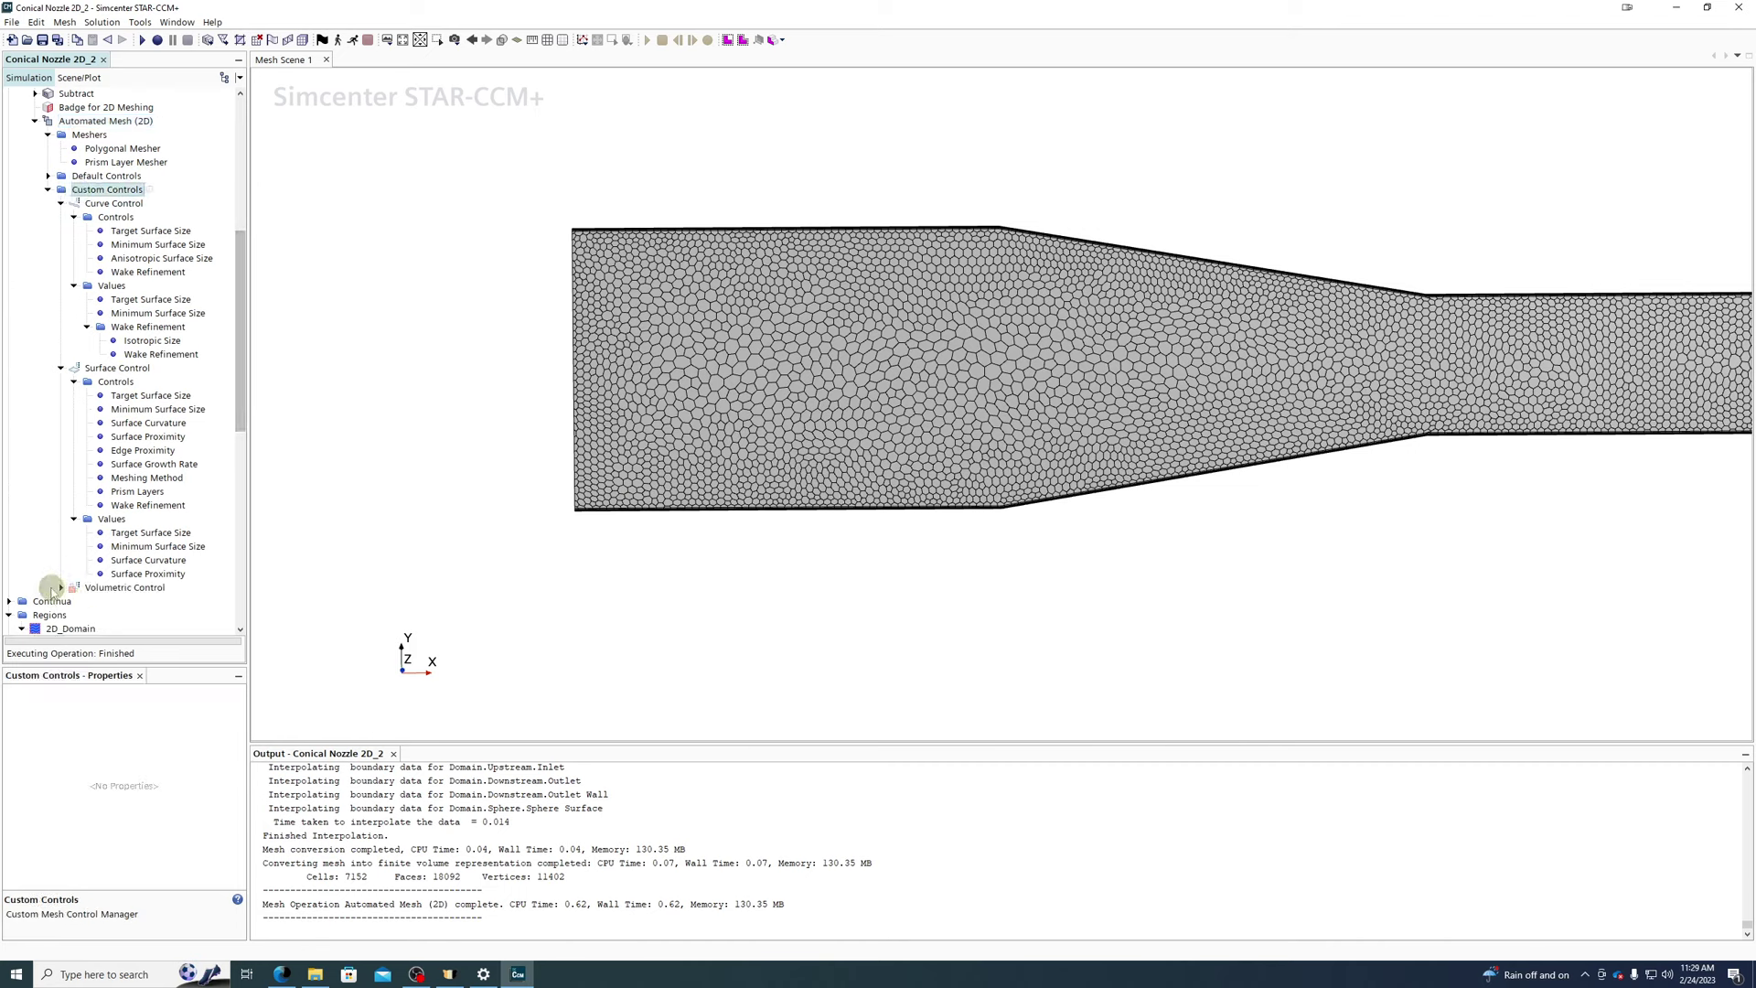
{"action": "left_click", "coordinate": [61, 587]}
{"action": "left_click", "coordinate": [100, 588]}
{"action": "left_click", "coordinate": [157, 703]}
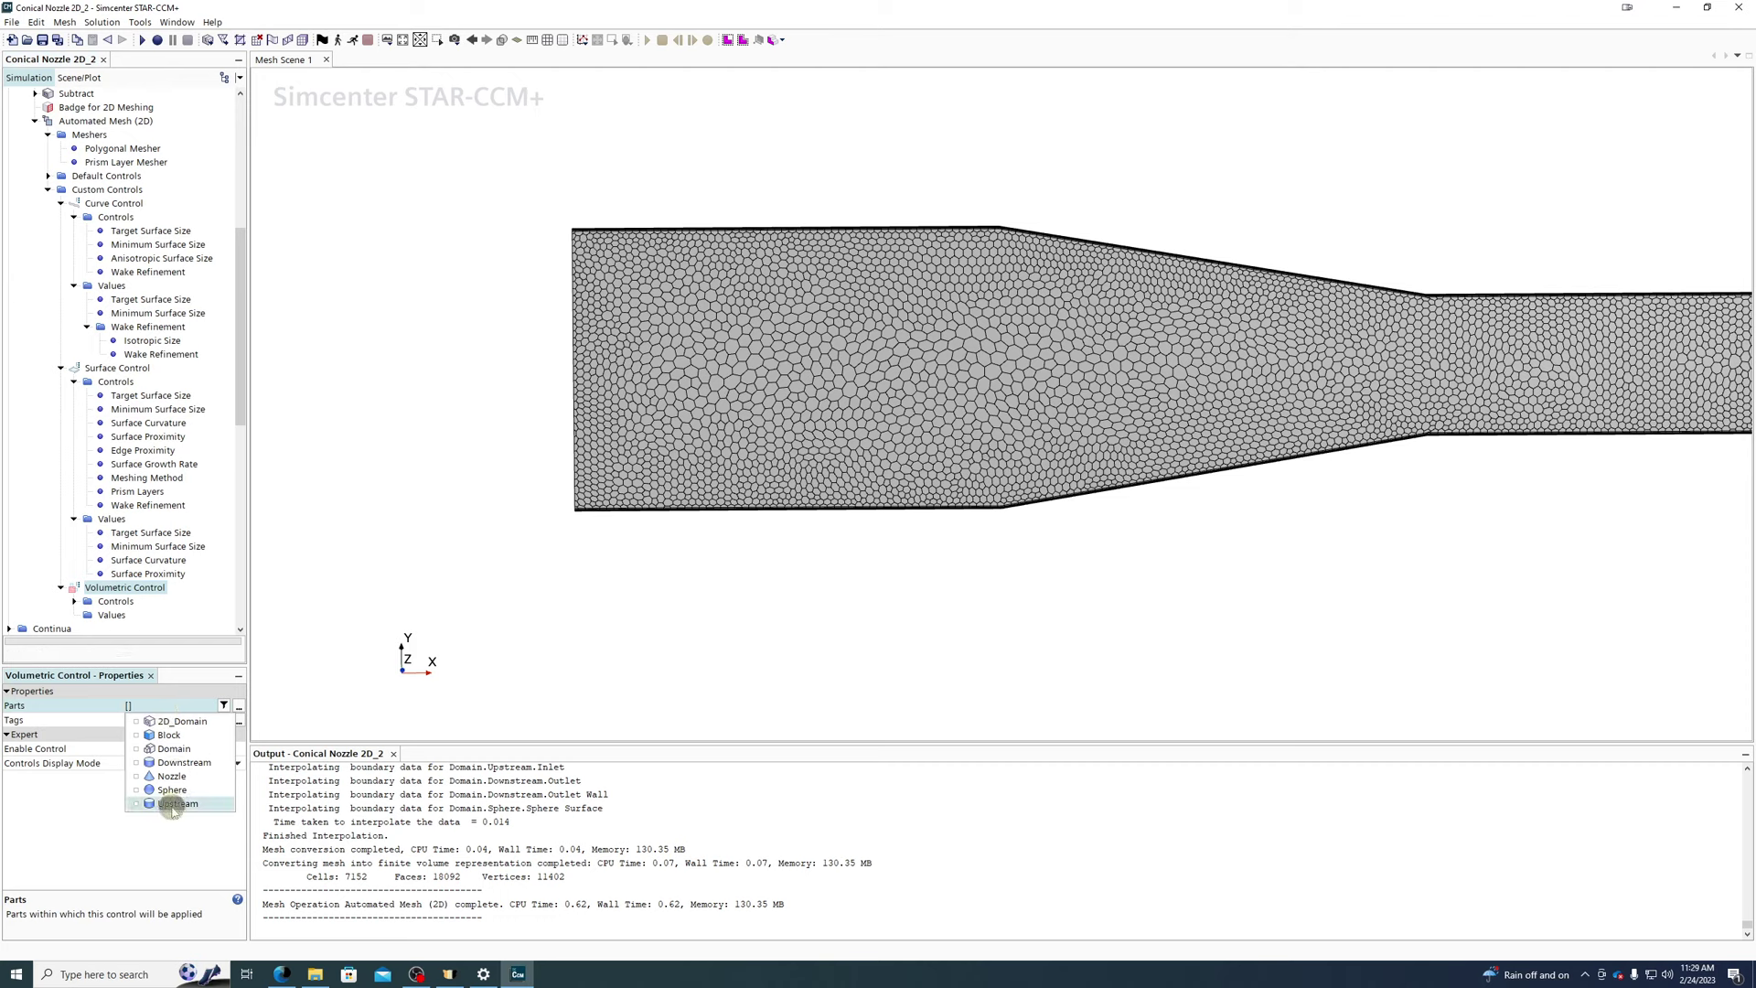
{"action": "left_click", "coordinate": [734, 709]}
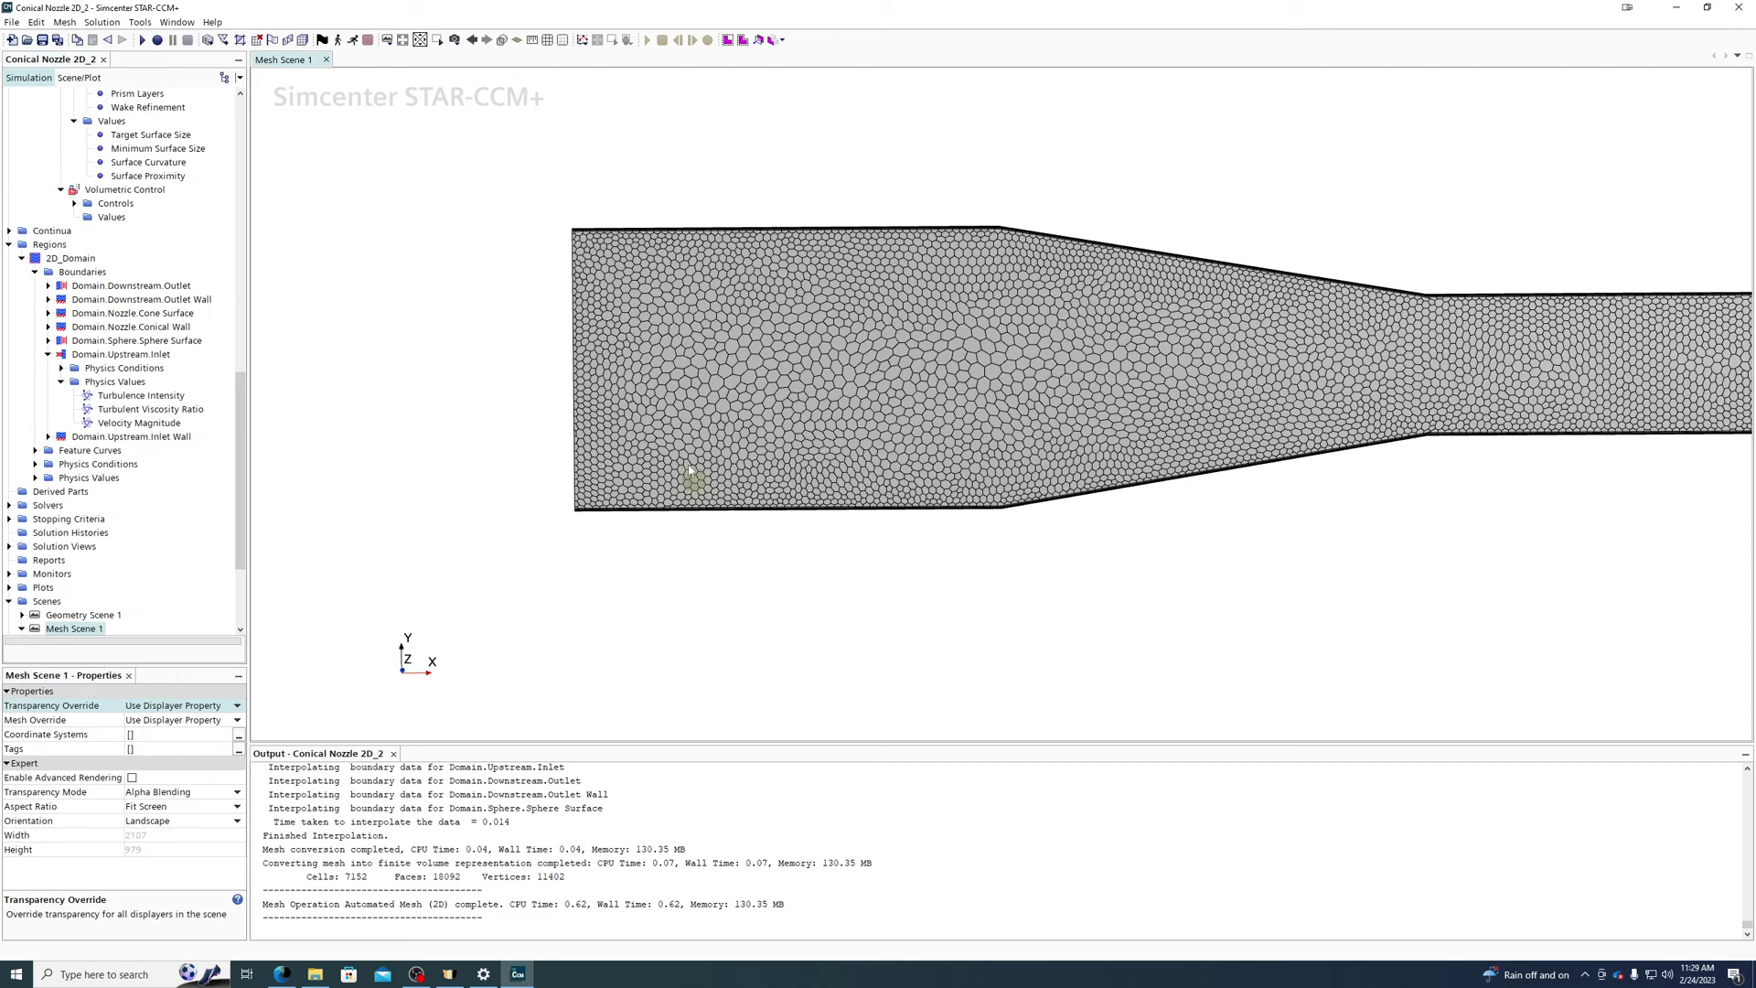
{"action": "left_click", "coordinate": [114, 190]}
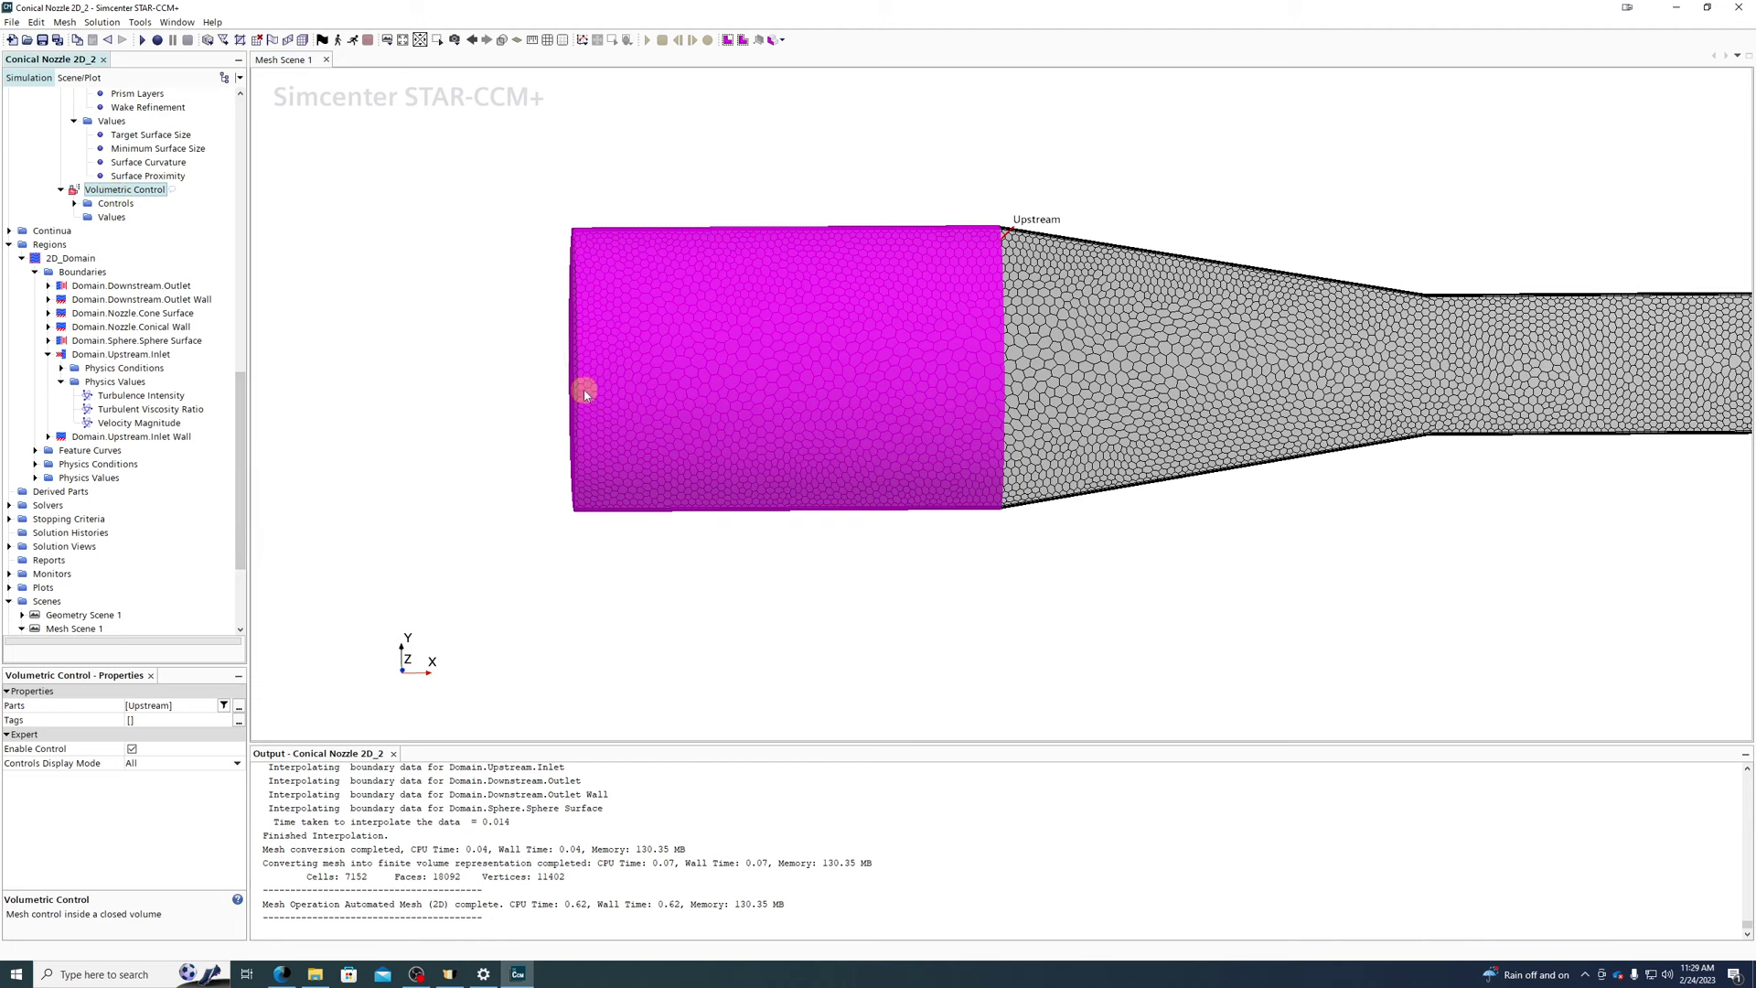
- Enable size customization for the volumetric control's 2D Surface Mesher, reviewing its Prism Layer Mesher options as well
{"action": "left_click", "coordinate": [74, 203]}
{"action": "left_click", "coordinate": [128, 217]}
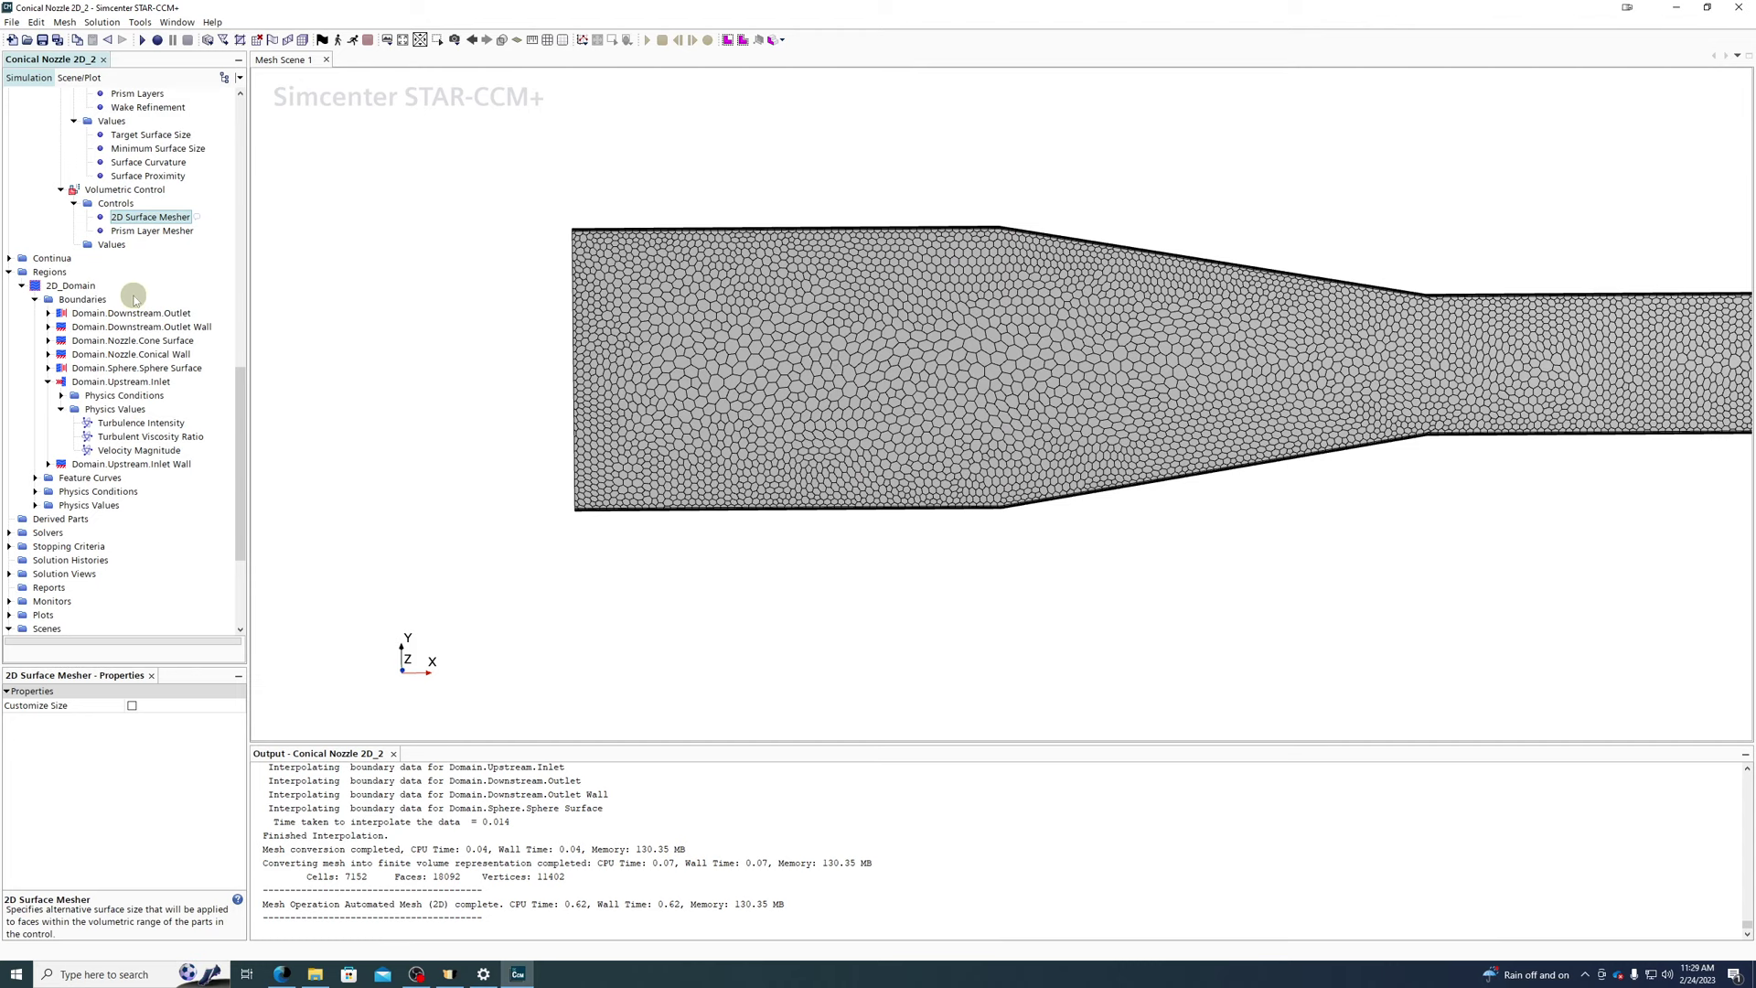
{"action": "left_click", "coordinate": [135, 231]}
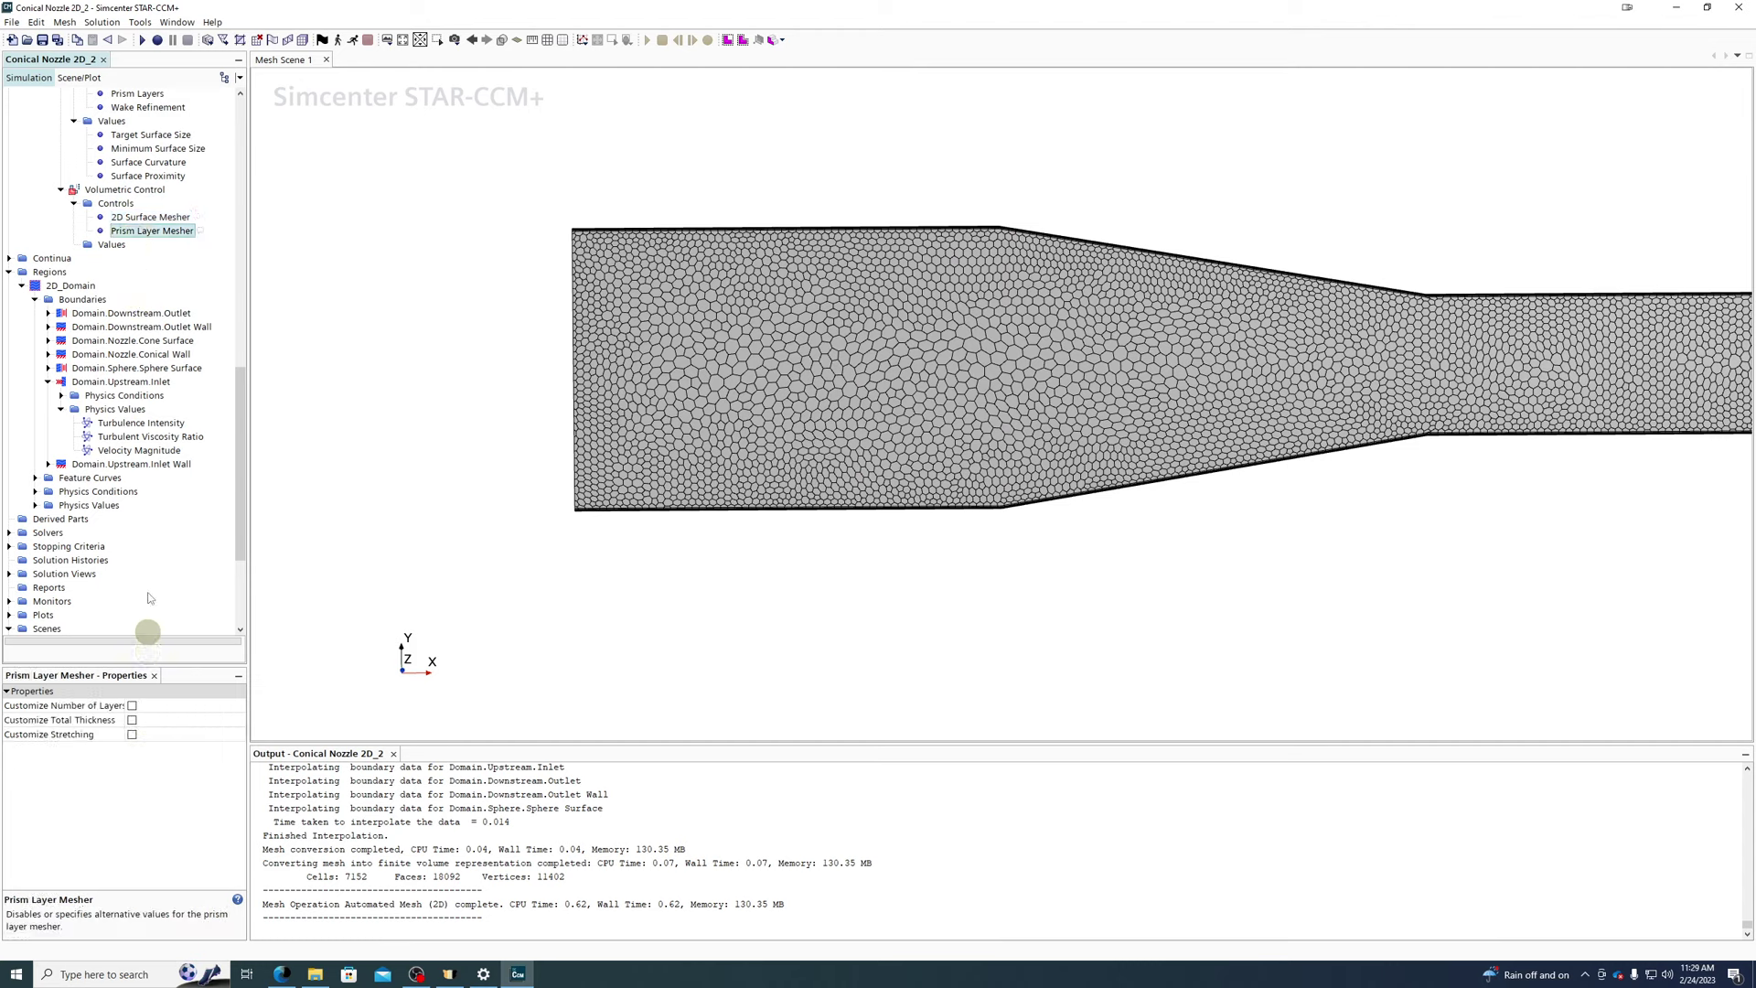
{"action": "left_click", "coordinate": [149, 219]}
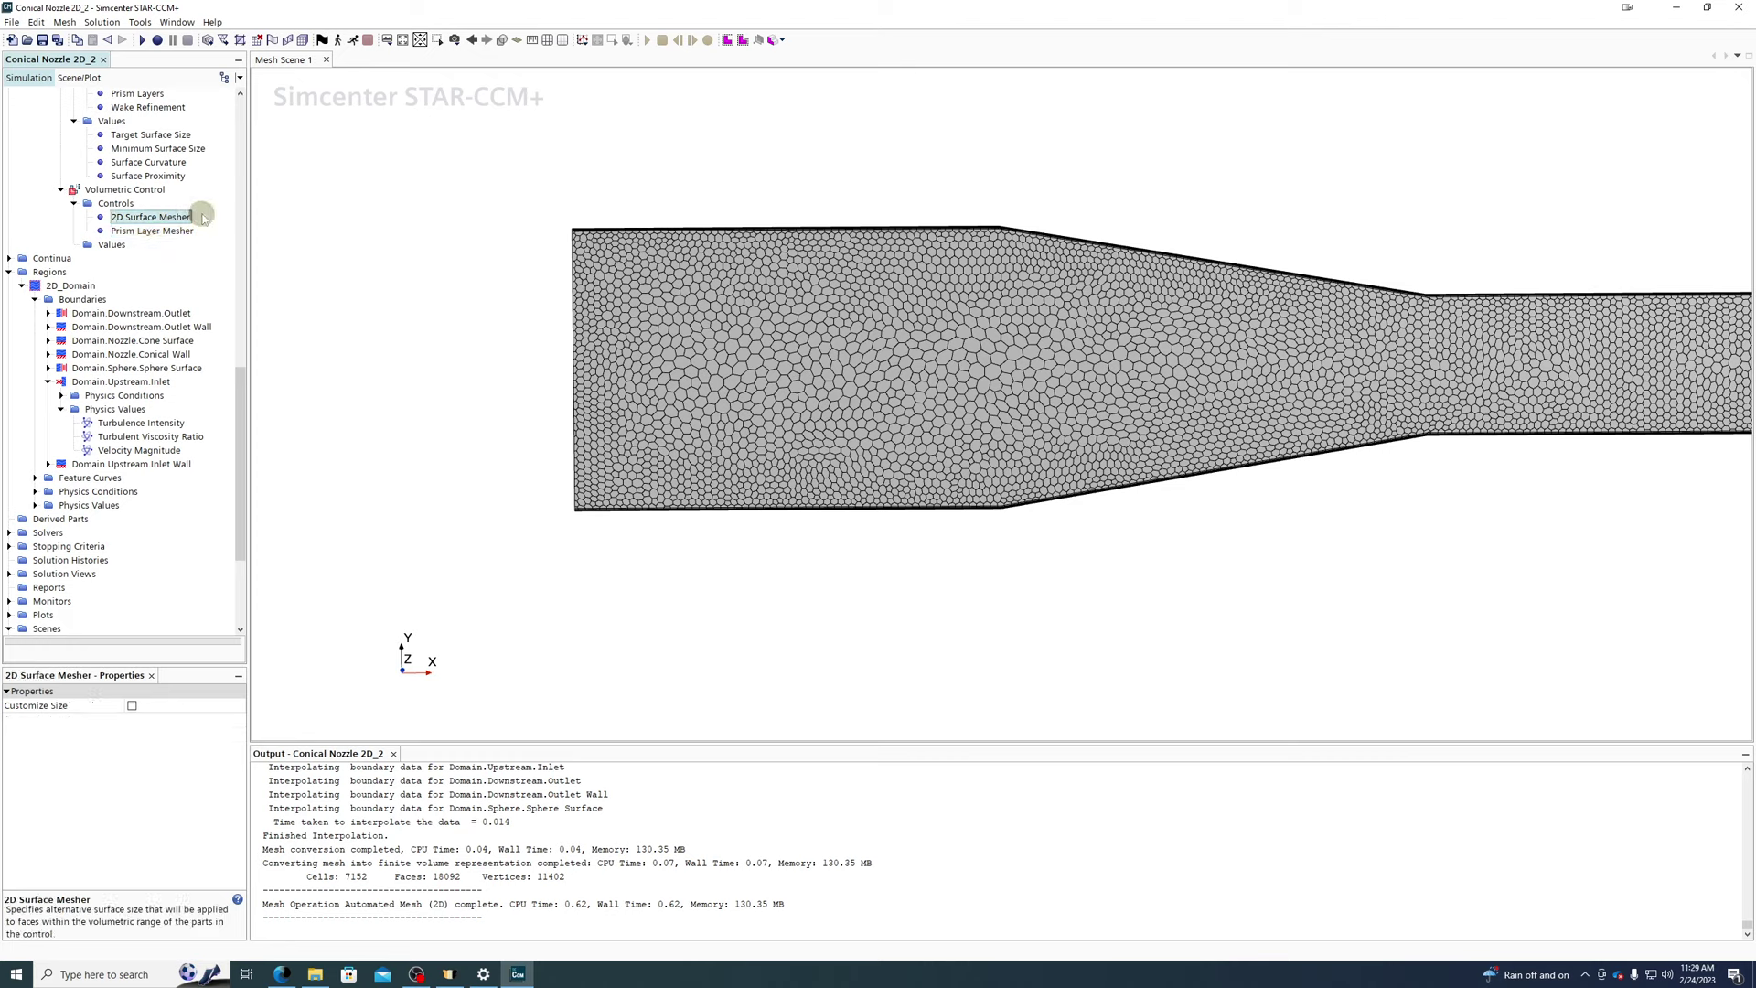
{"action": "left_click", "coordinate": [134, 707]}
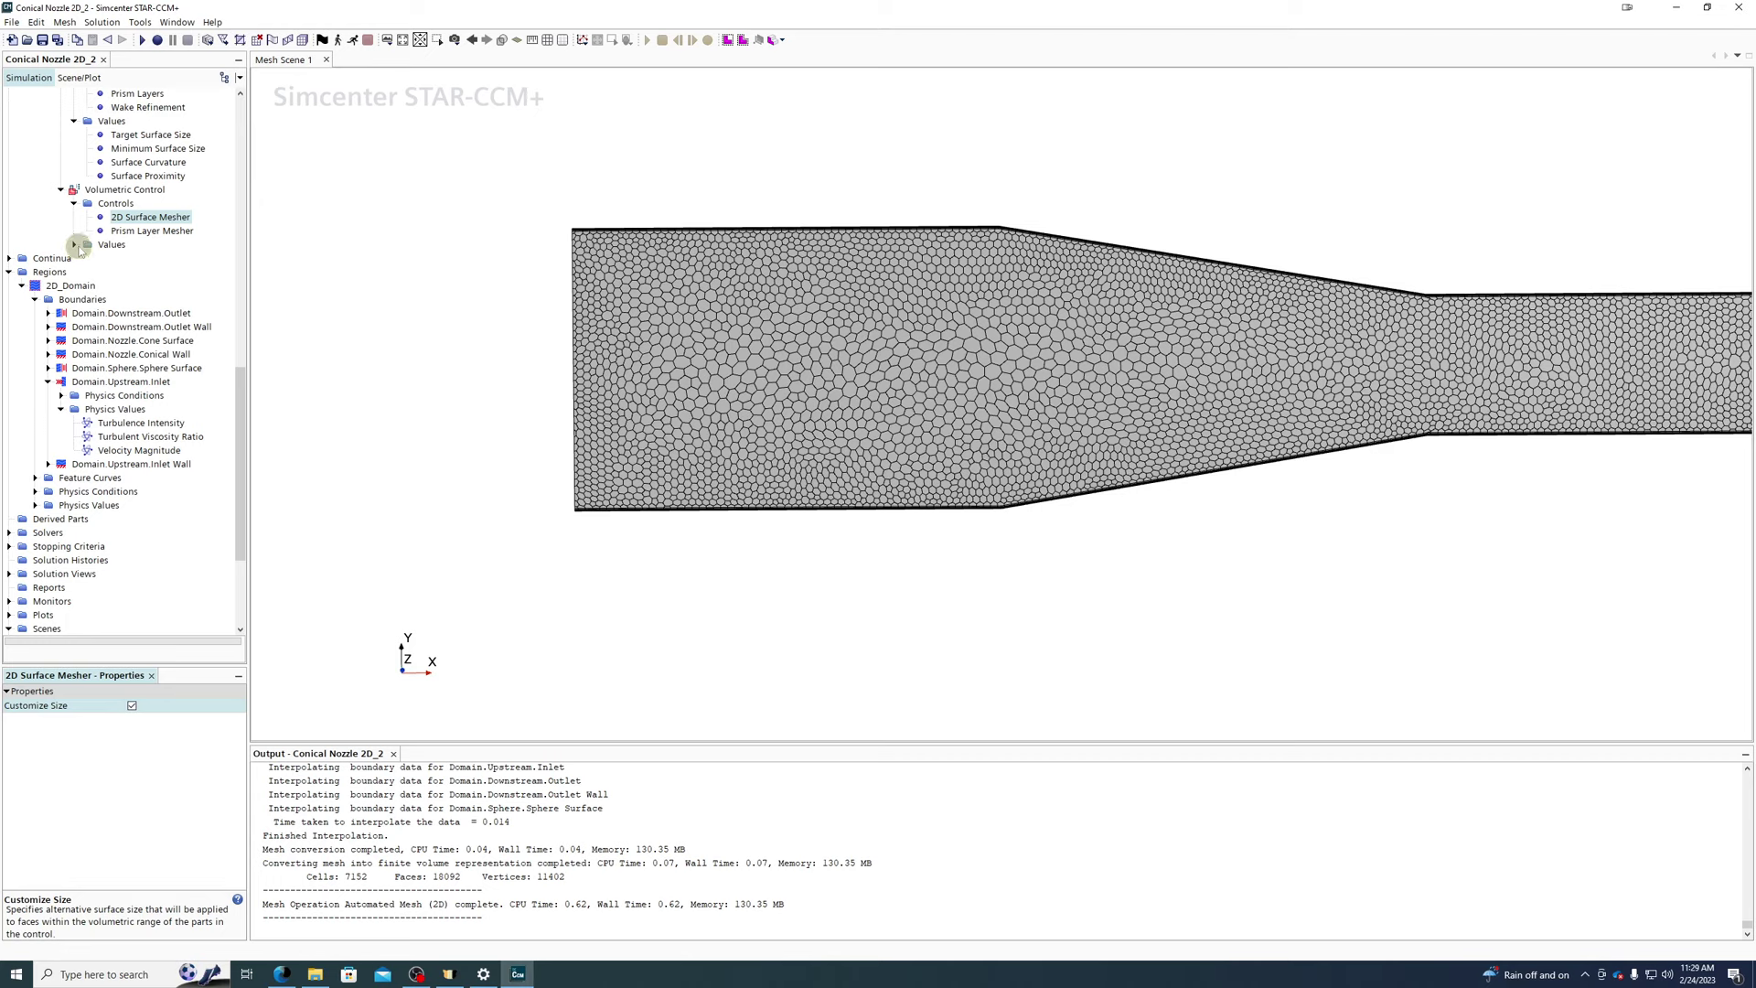
- Set the volumetric control's custom size to 25% of base
{"action": "left_click", "coordinate": [74, 245]}
{"action": "left_click", "coordinate": [100, 259]}
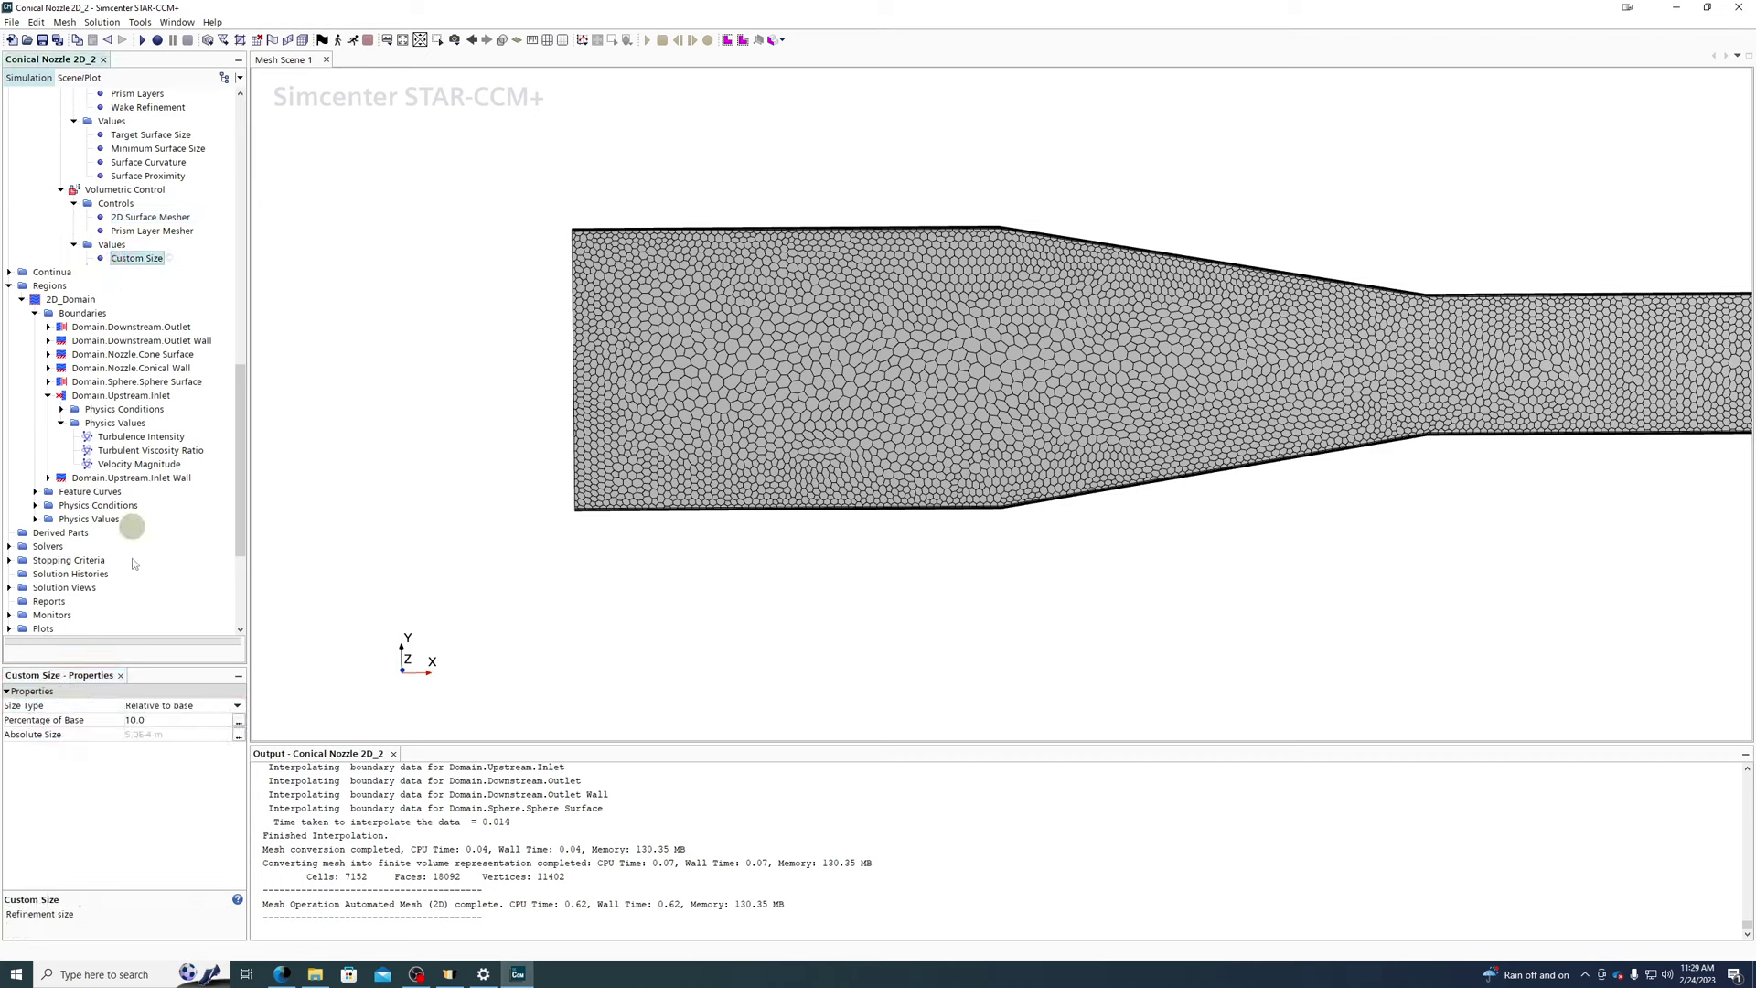
{"action": "left_click", "coordinate": [169, 719]}
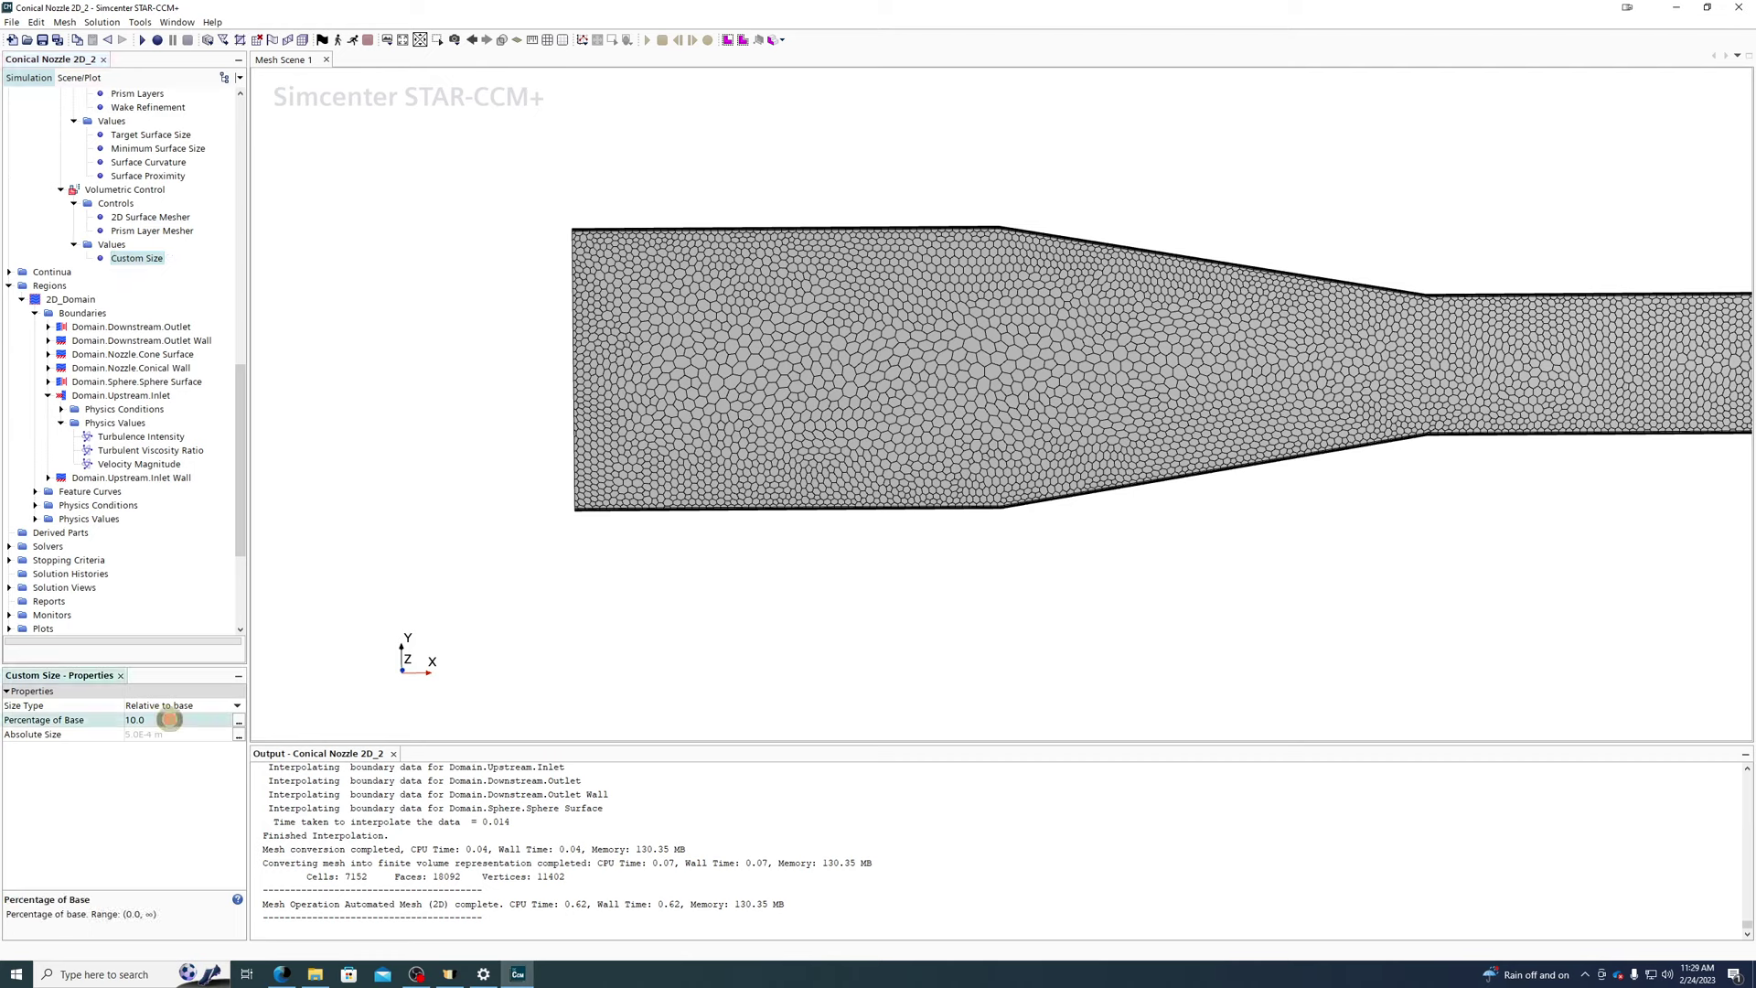
{"action": "key", "text": "Return"}
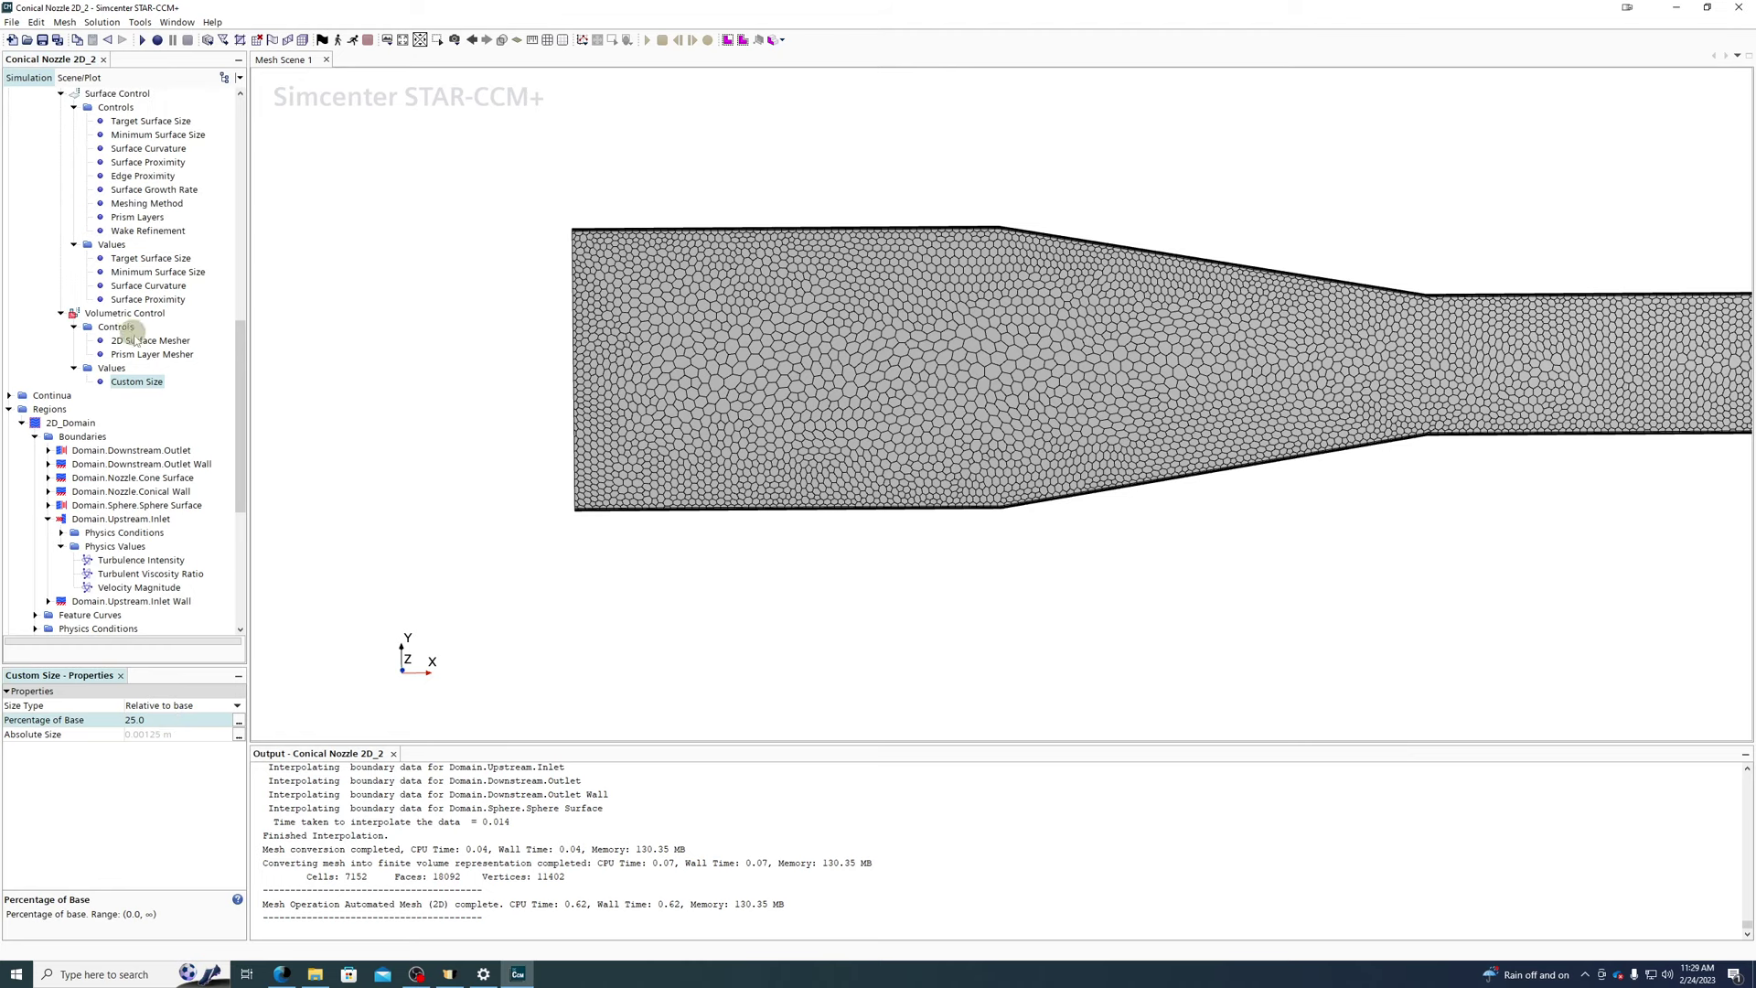
- Execute the Automated Mesh (2D) operation and inspect the mesh in the upstream pipe and its transition into the nozzle cone
{"action": "scroll", "coordinate": [137, 340], "scroll_direction": "up", "scroll_amount": 3}
{"action": "scroll", "coordinate": [116, 451], "scroll_direction": "up", "scroll_amount": 3}
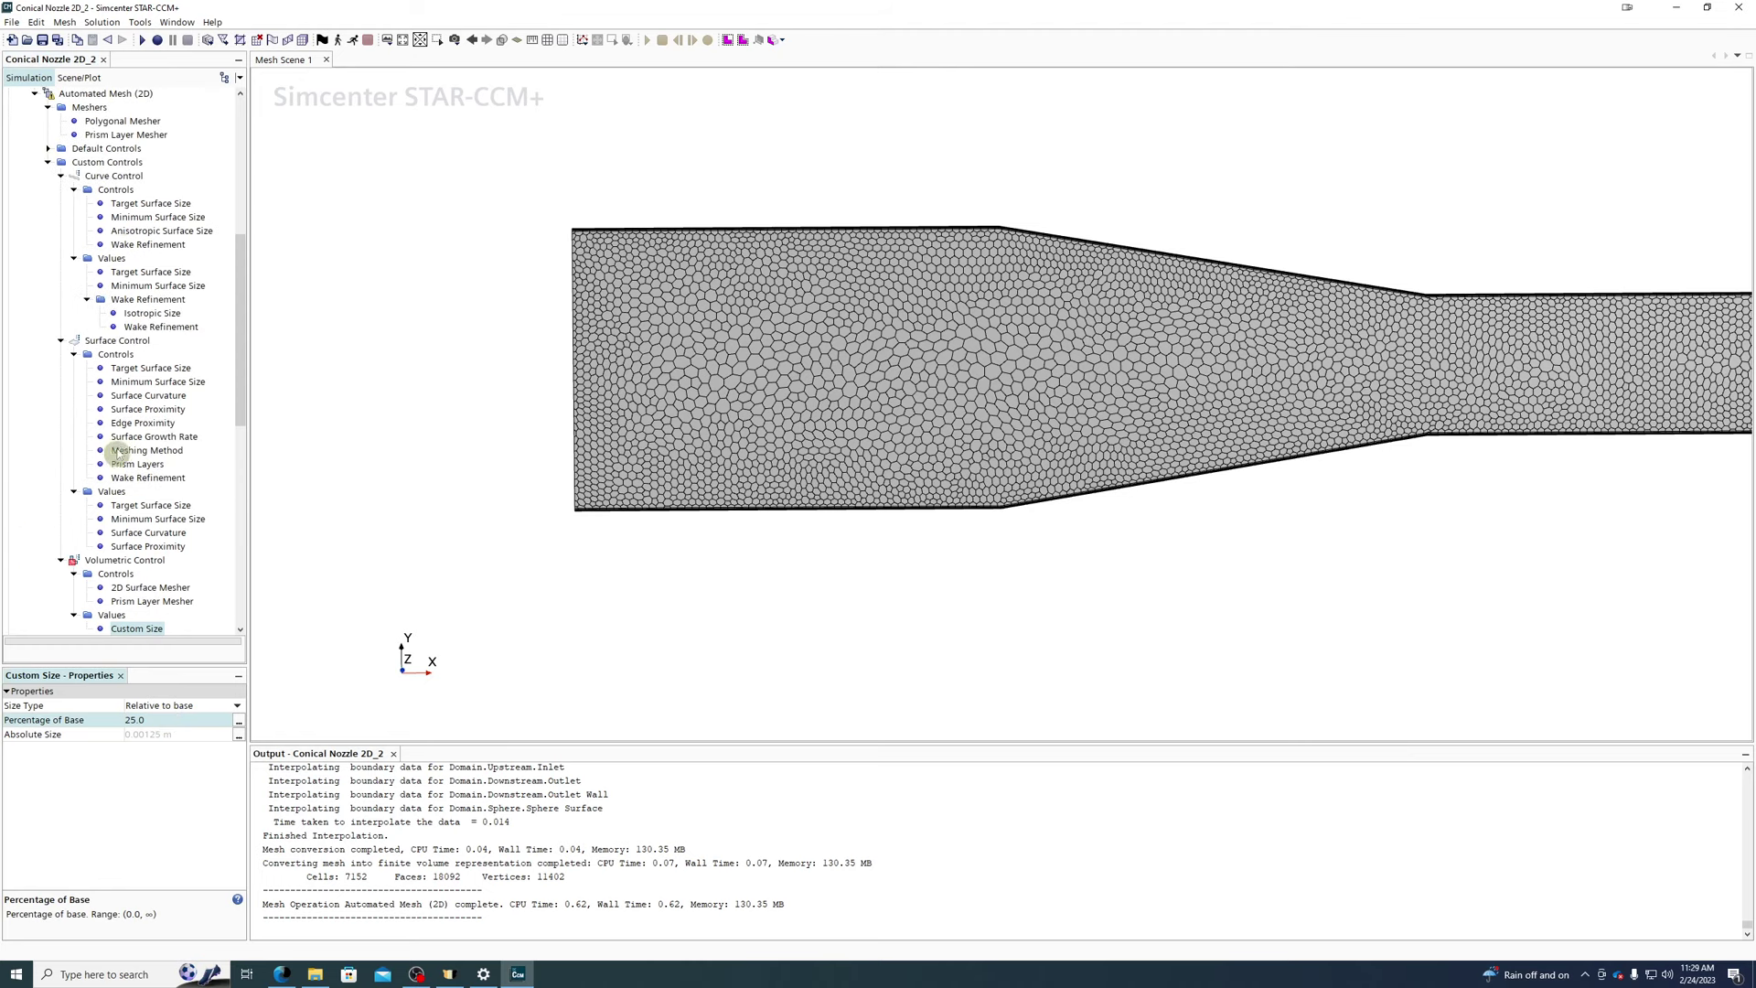
{"action": "right_click", "coordinate": [103, 96]}
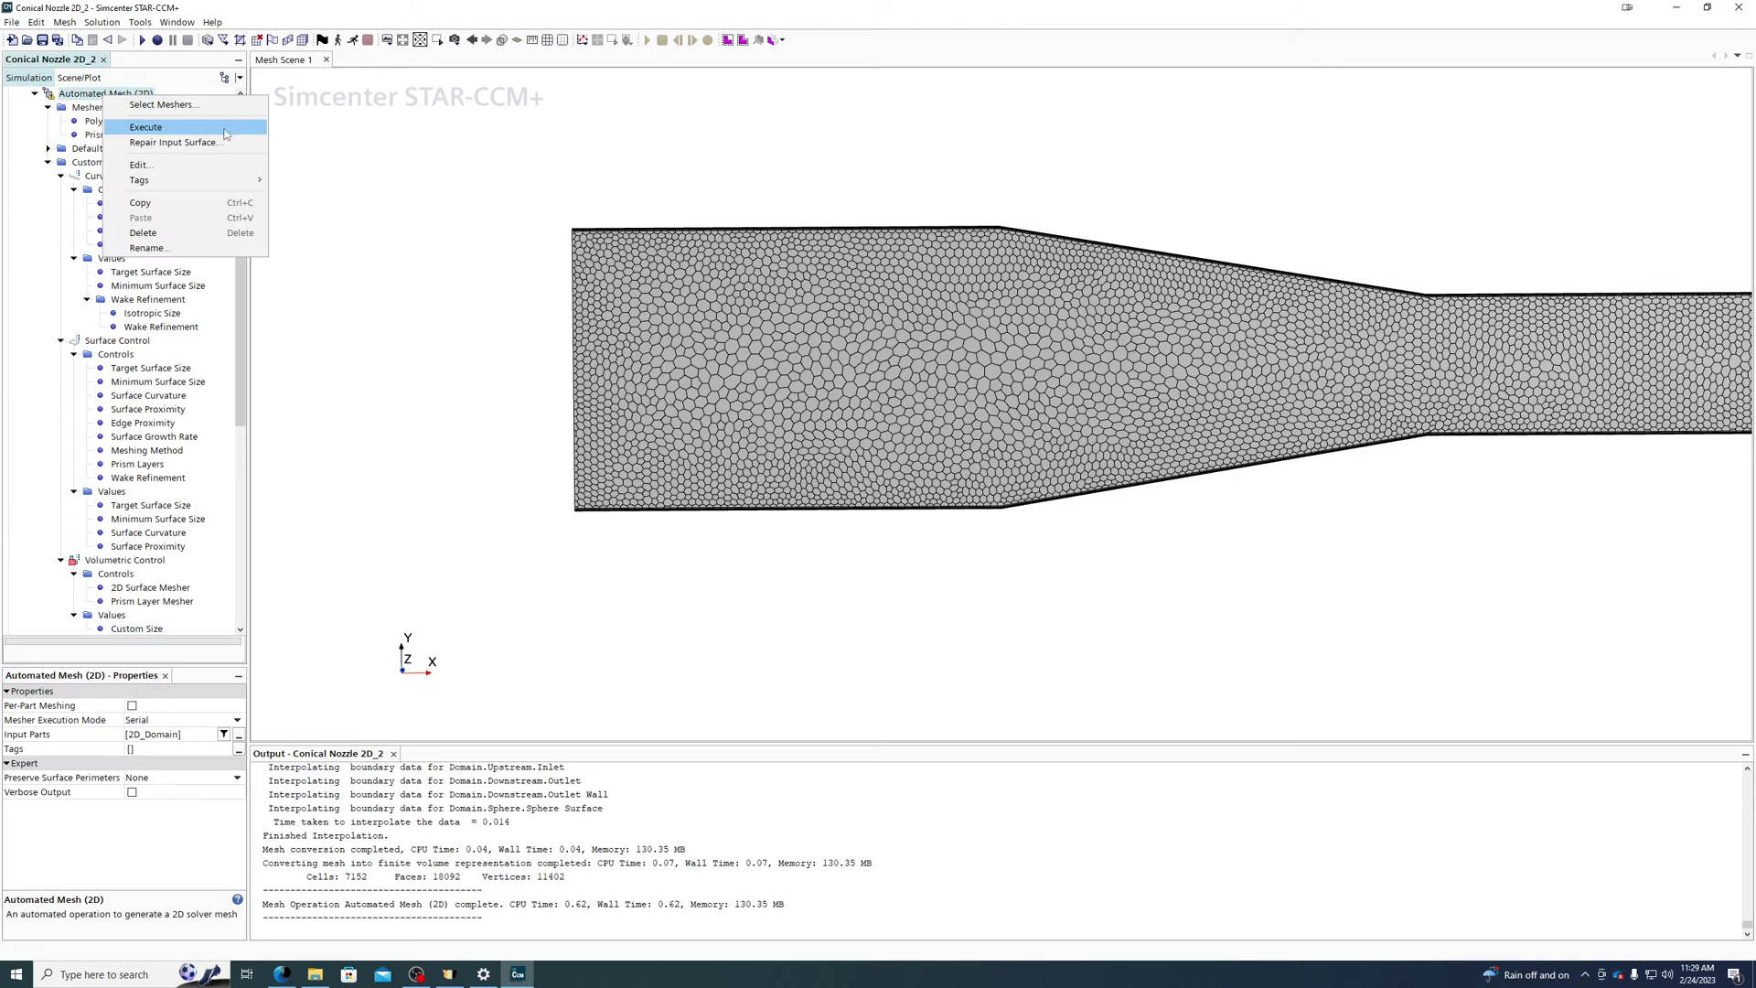
{"action": "left_click", "coordinate": [225, 128]}
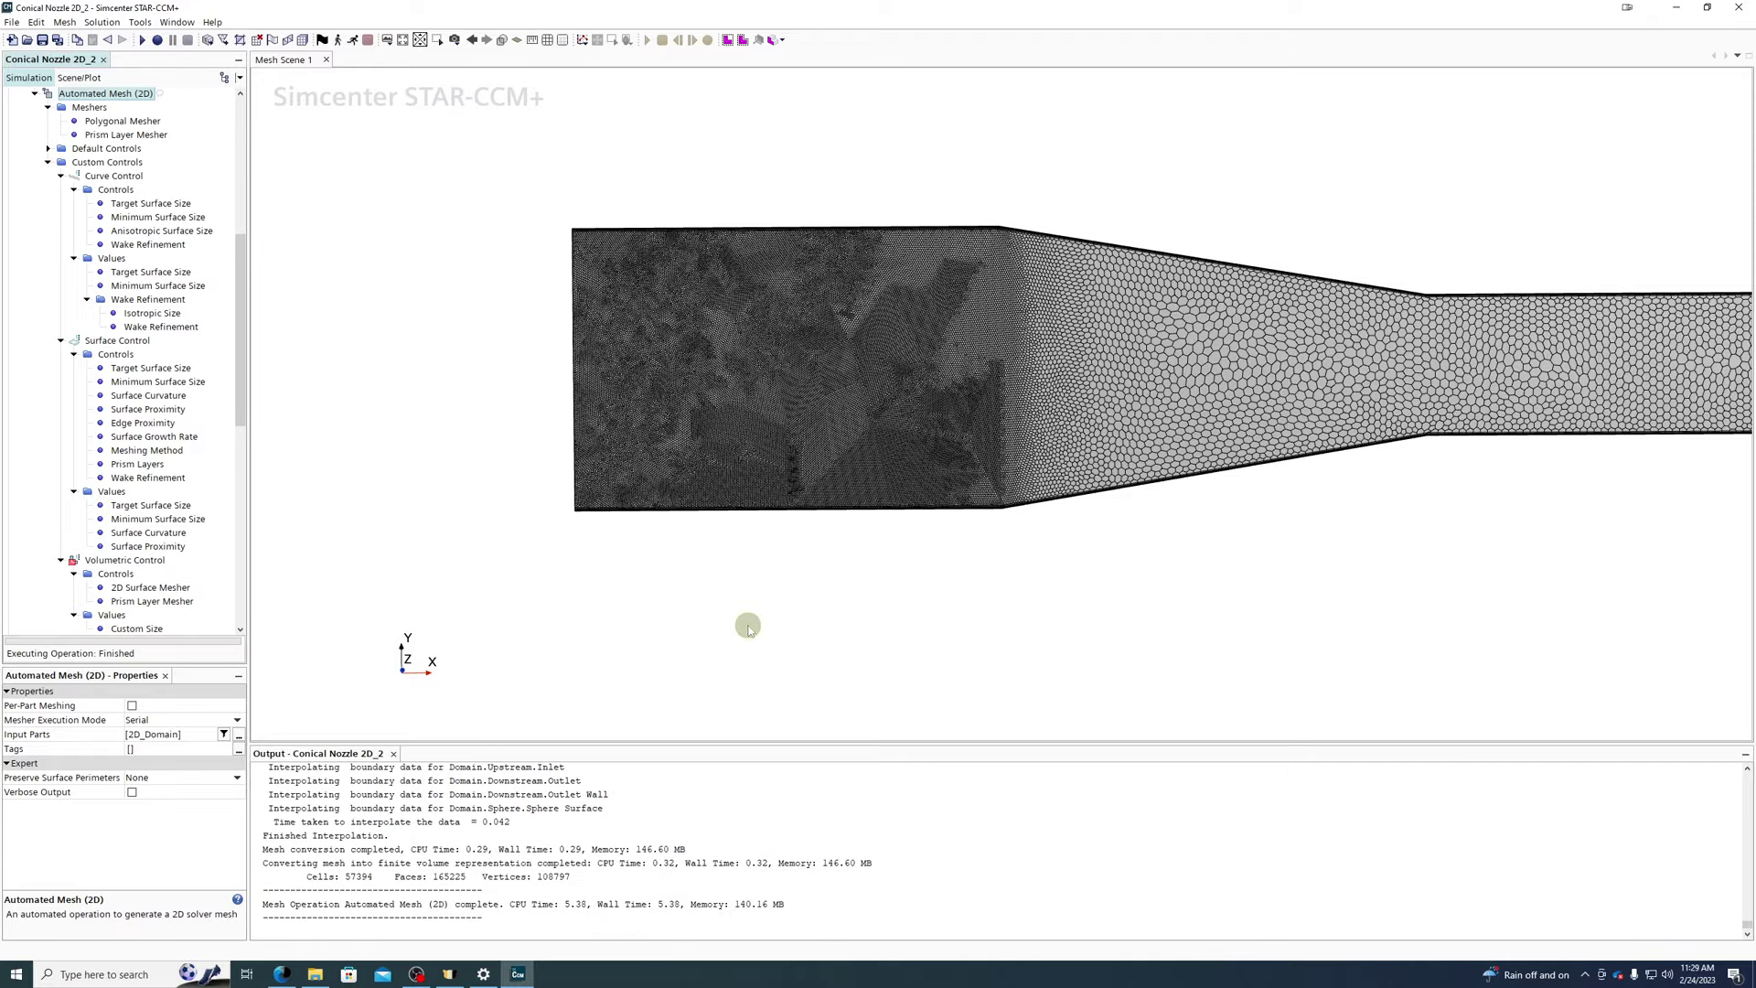
{"action": "scroll", "coordinate": [776, 391], "scroll_direction": "up", "scroll_amount": 5}
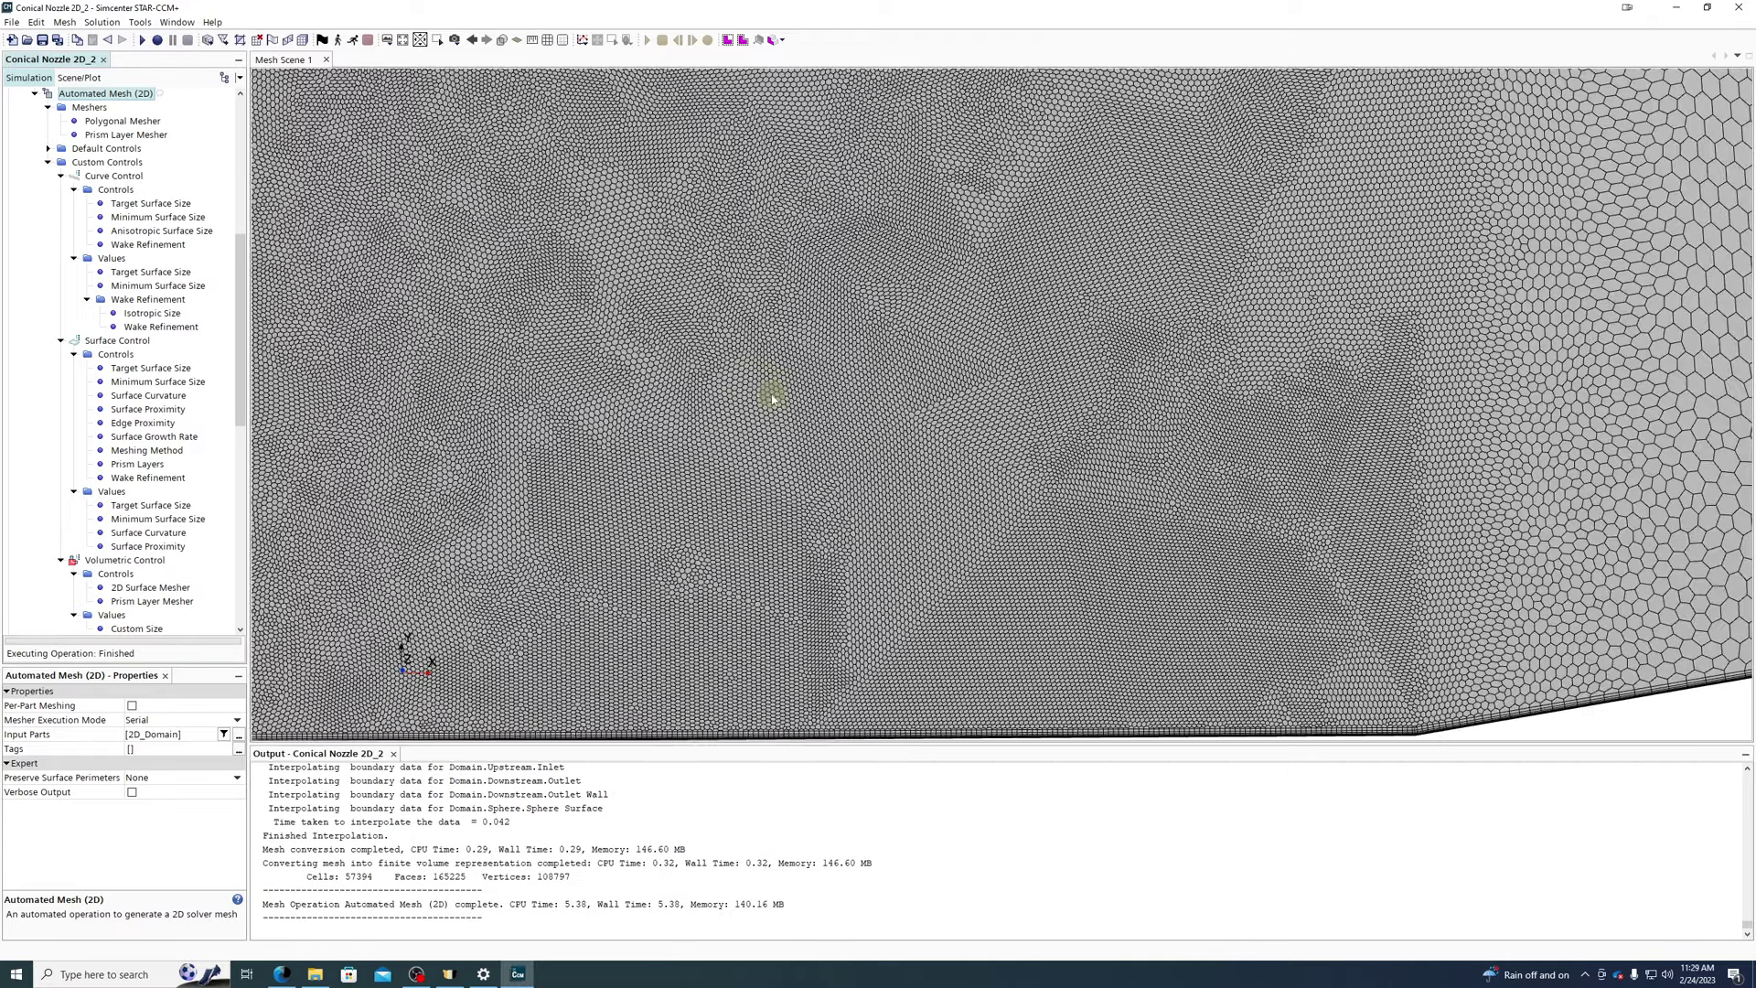
{"action": "scroll", "coordinate": [775, 392], "scroll_direction": "down", "scroll_amount": 4}
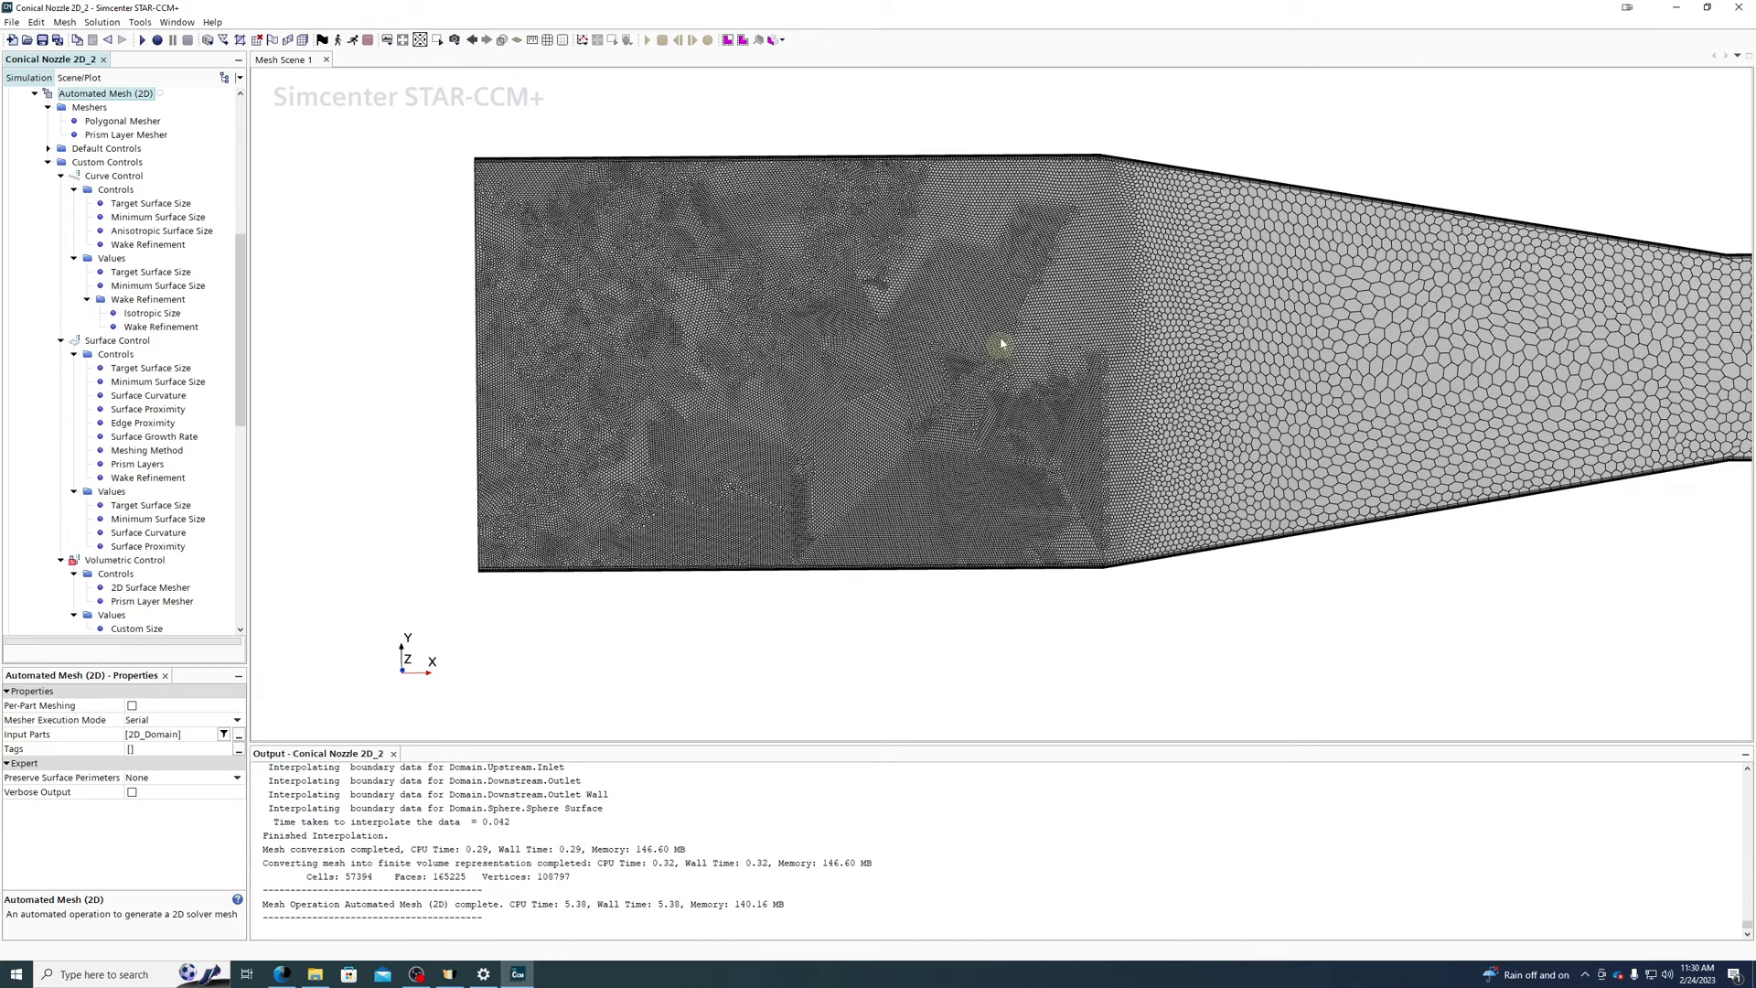
{"action": "scroll", "coordinate": [995, 330], "scroll_direction": "up", "scroll_amount": 5}
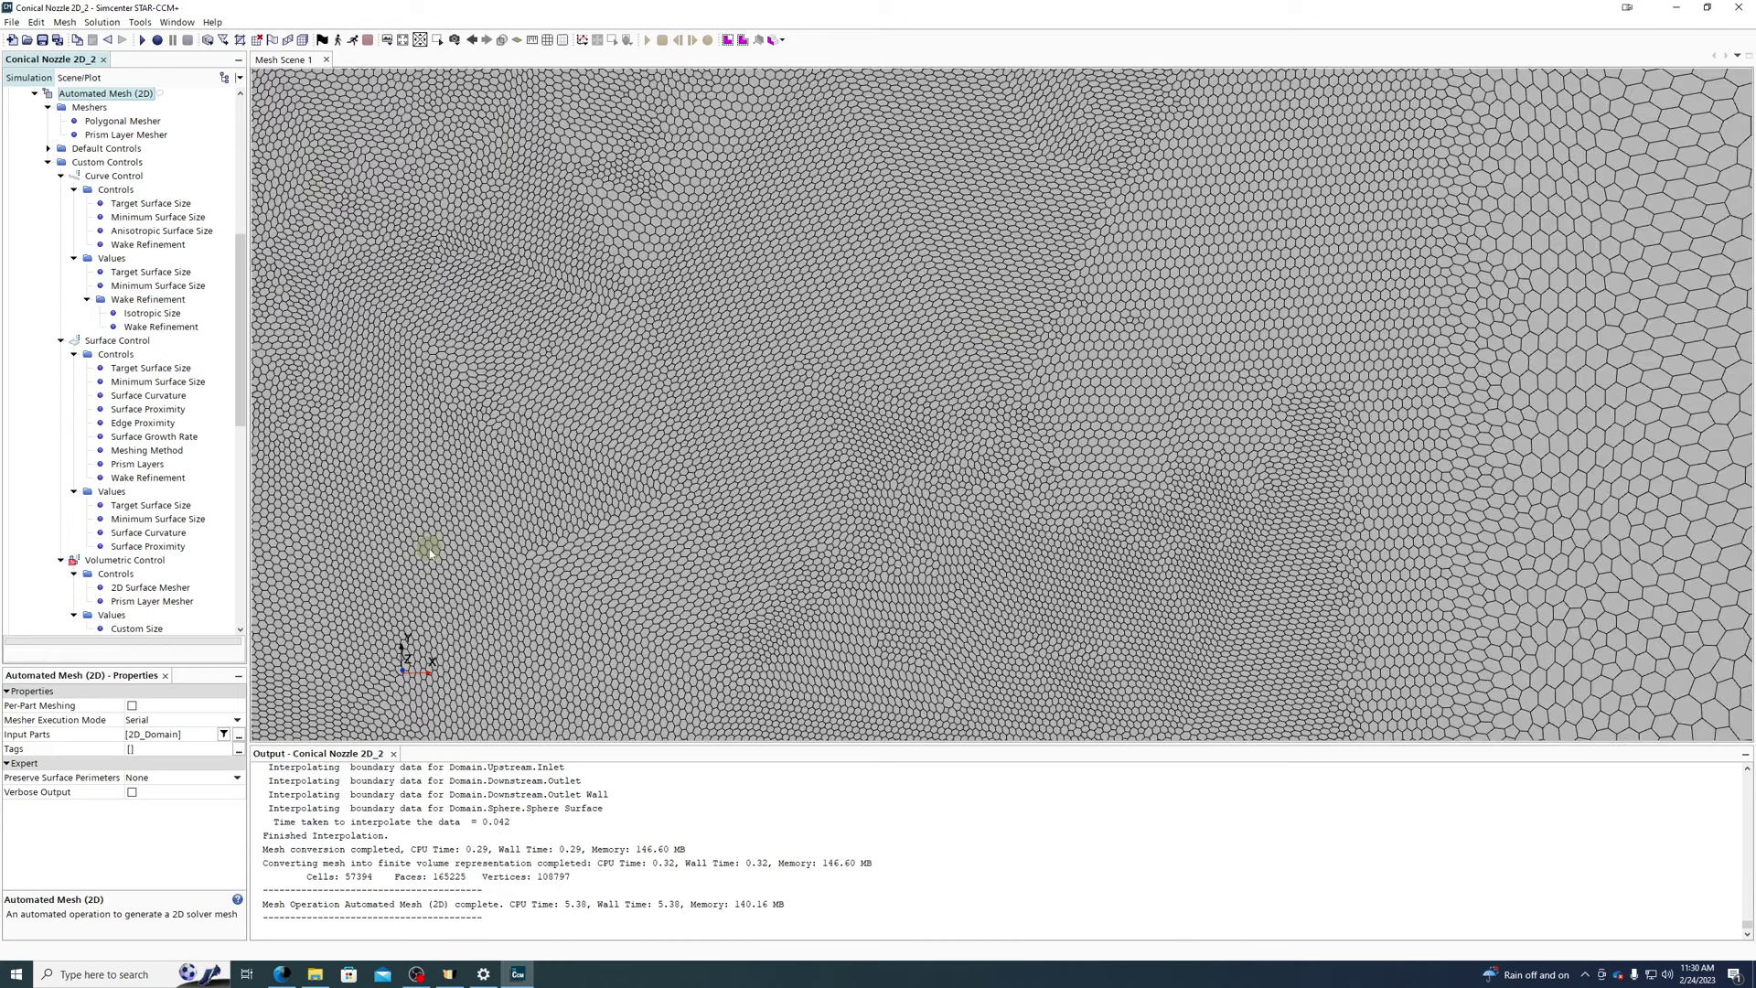
- Set the volumetric control's custom size to 50% of base
{"action": "scroll", "coordinate": [139, 496], "scroll_direction": "down", "scroll_amount": 2}
{"action": "left_click", "coordinate": [137, 546]}
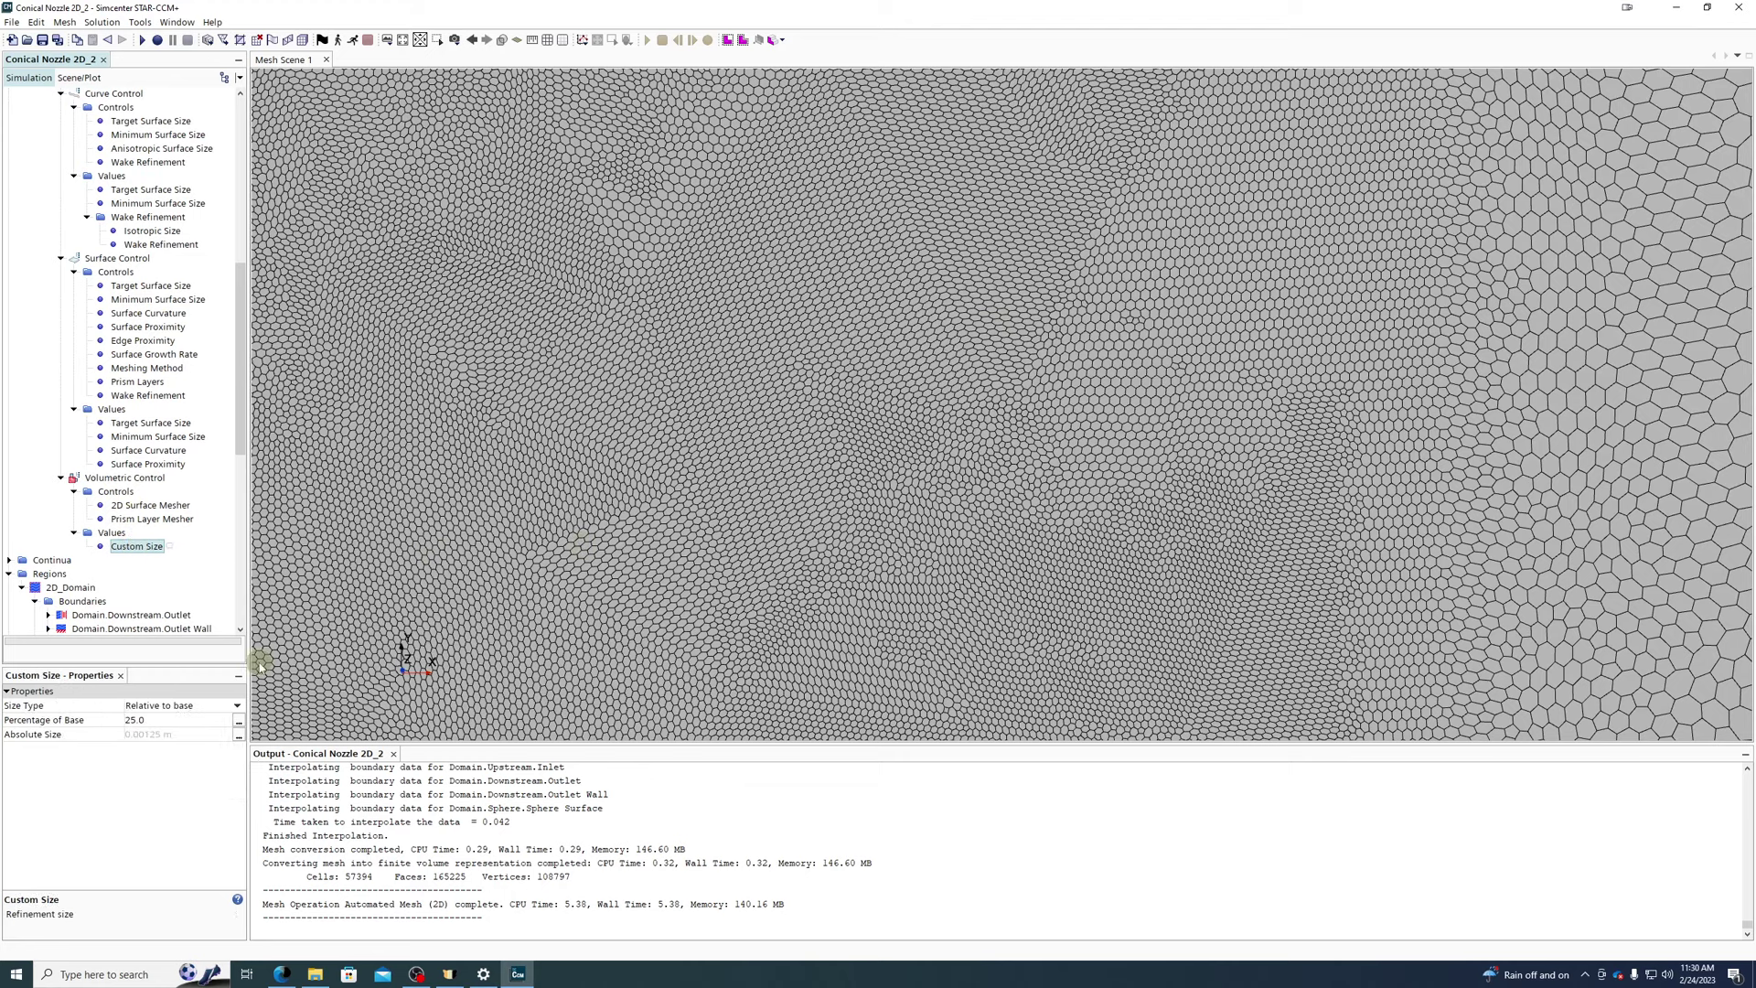
{"action": "left_click", "coordinate": [165, 505]}
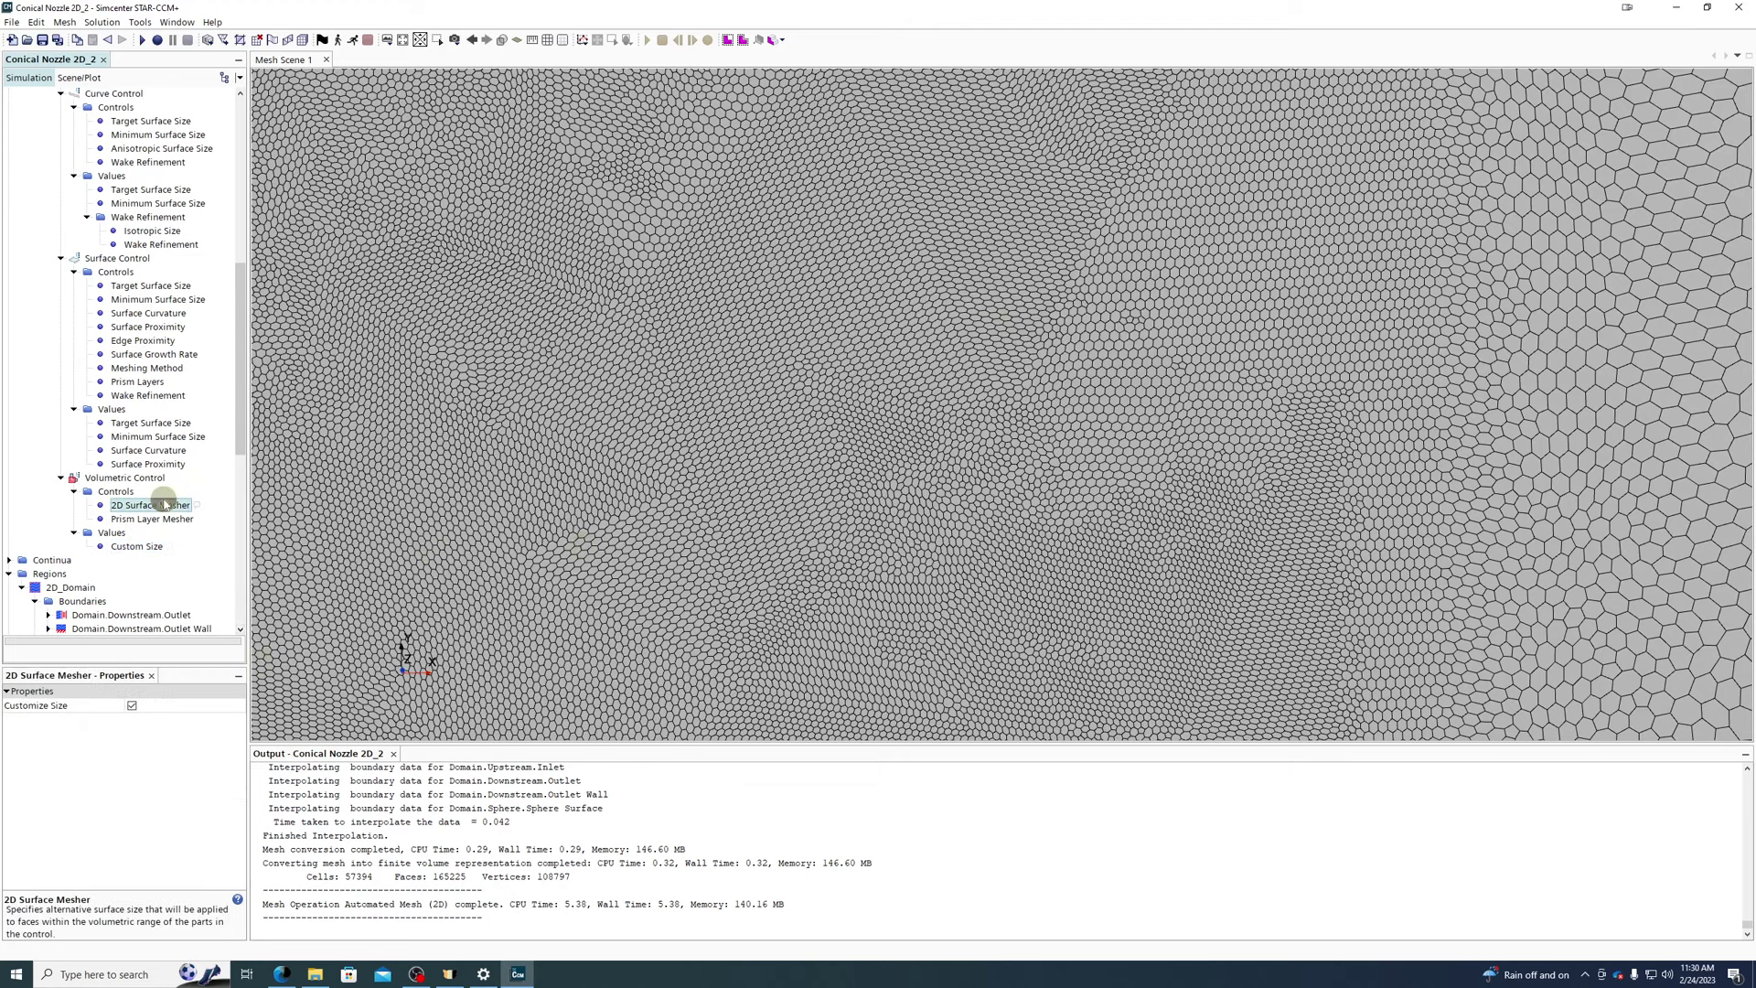
{"action": "left_click", "coordinate": [138, 547]}
{"action": "scroll", "coordinate": [773, 439], "scroll_direction": "down", "scroll_amount": 3}
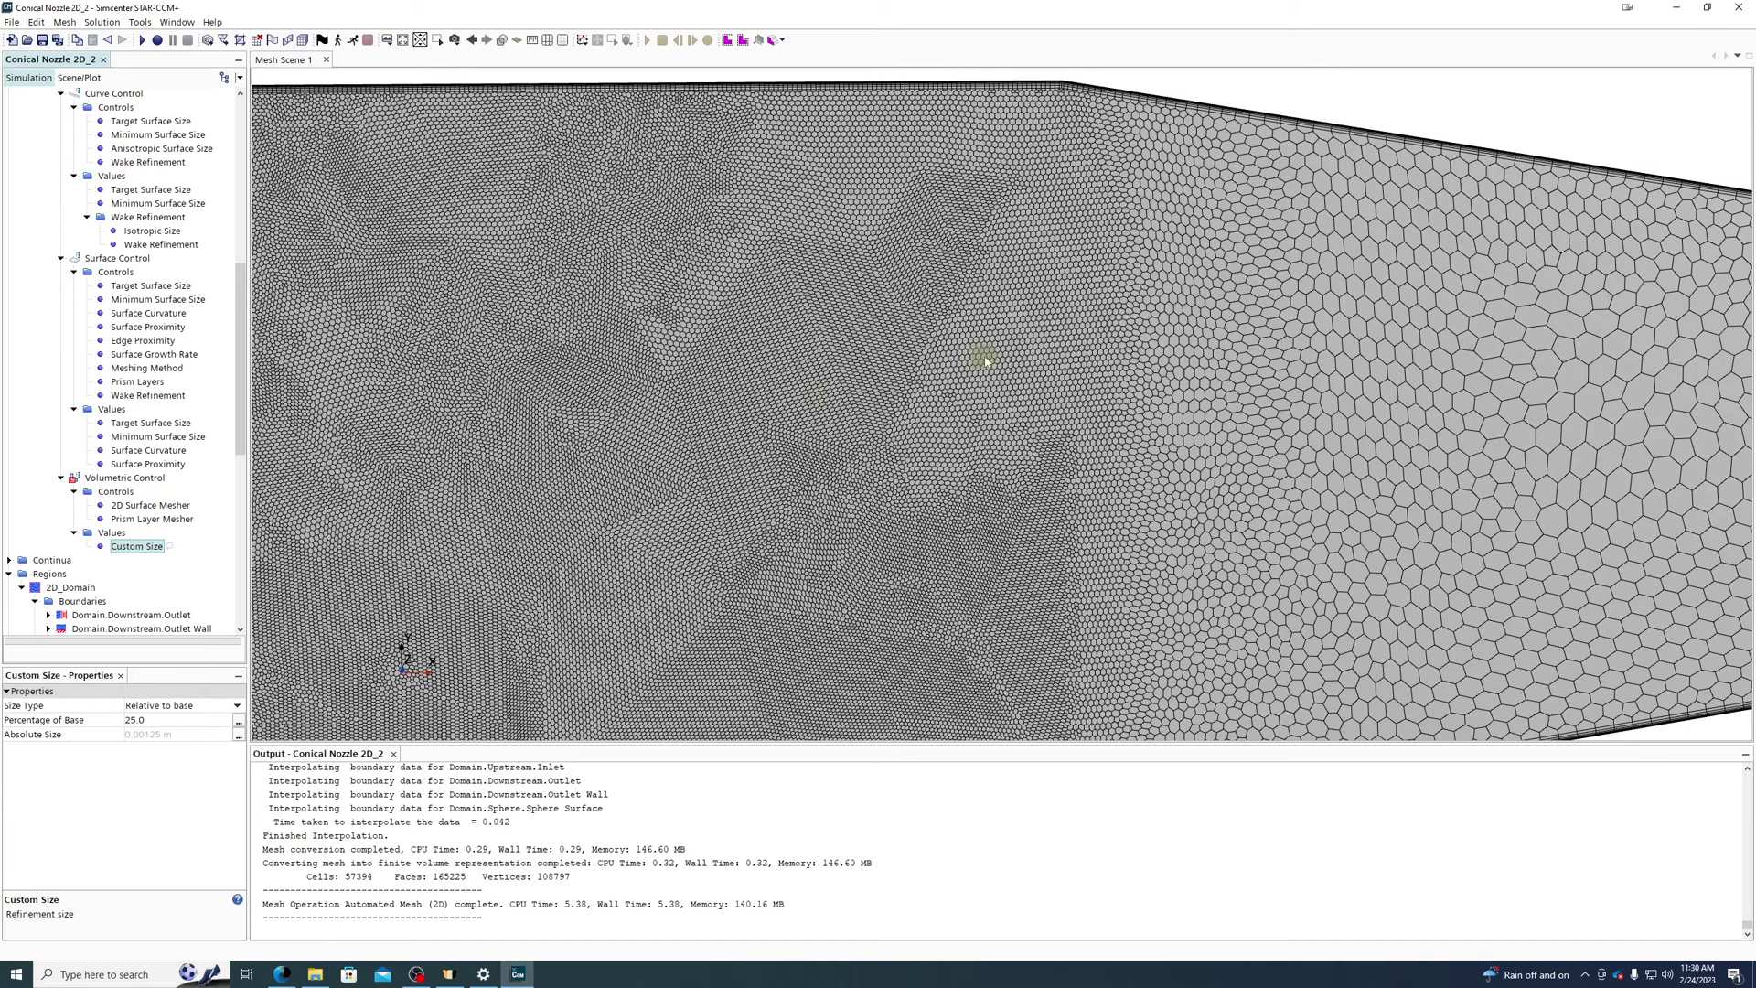
{"action": "scroll", "coordinate": [882, 388], "scroll_direction": "down", "scroll_amount": 4}
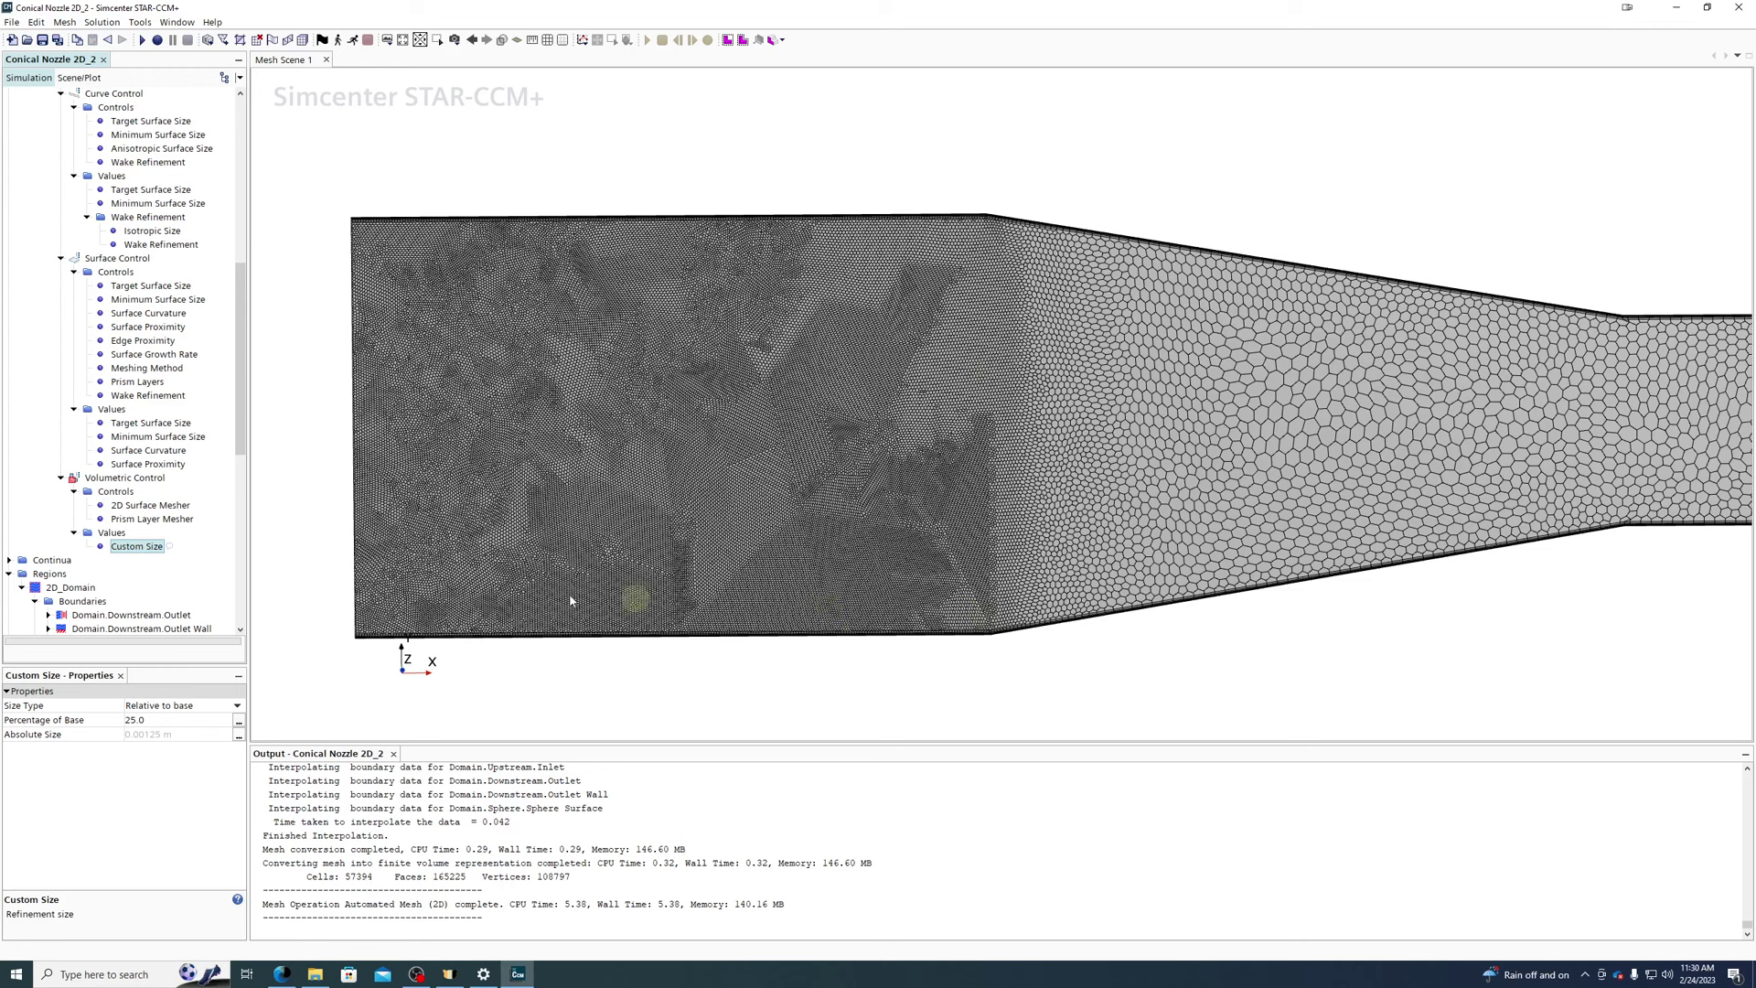
{"action": "left_click", "coordinate": [171, 720]}
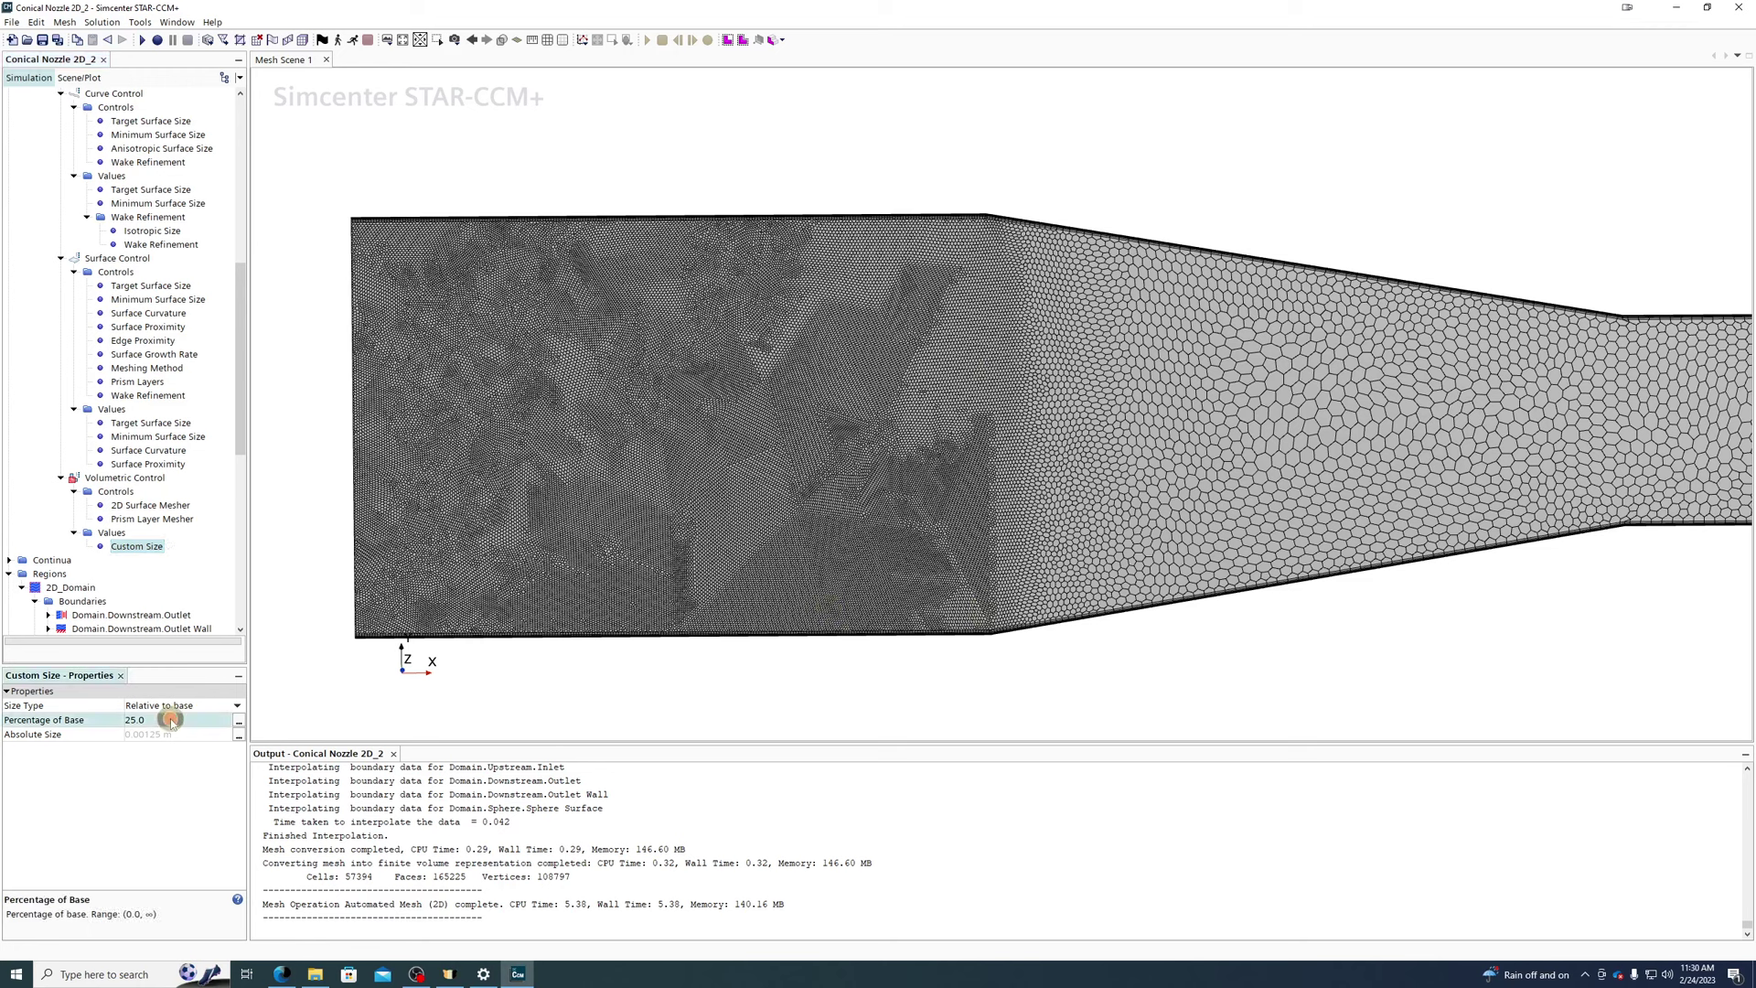
{"action": "type", "text": "50"}
{"action": "key", "text": "Return"}
- Execute the Automated Mesh (2D) operation again and view the mesh over the whole nozzle
{"action": "scroll", "coordinate": [174, 199], "scroll_direction": "up", "scroll_amount": 5}
{"action": "left_click", "coordinate": [105, 216]}
{"action": "right_click", "coordinate": [110, 218]}
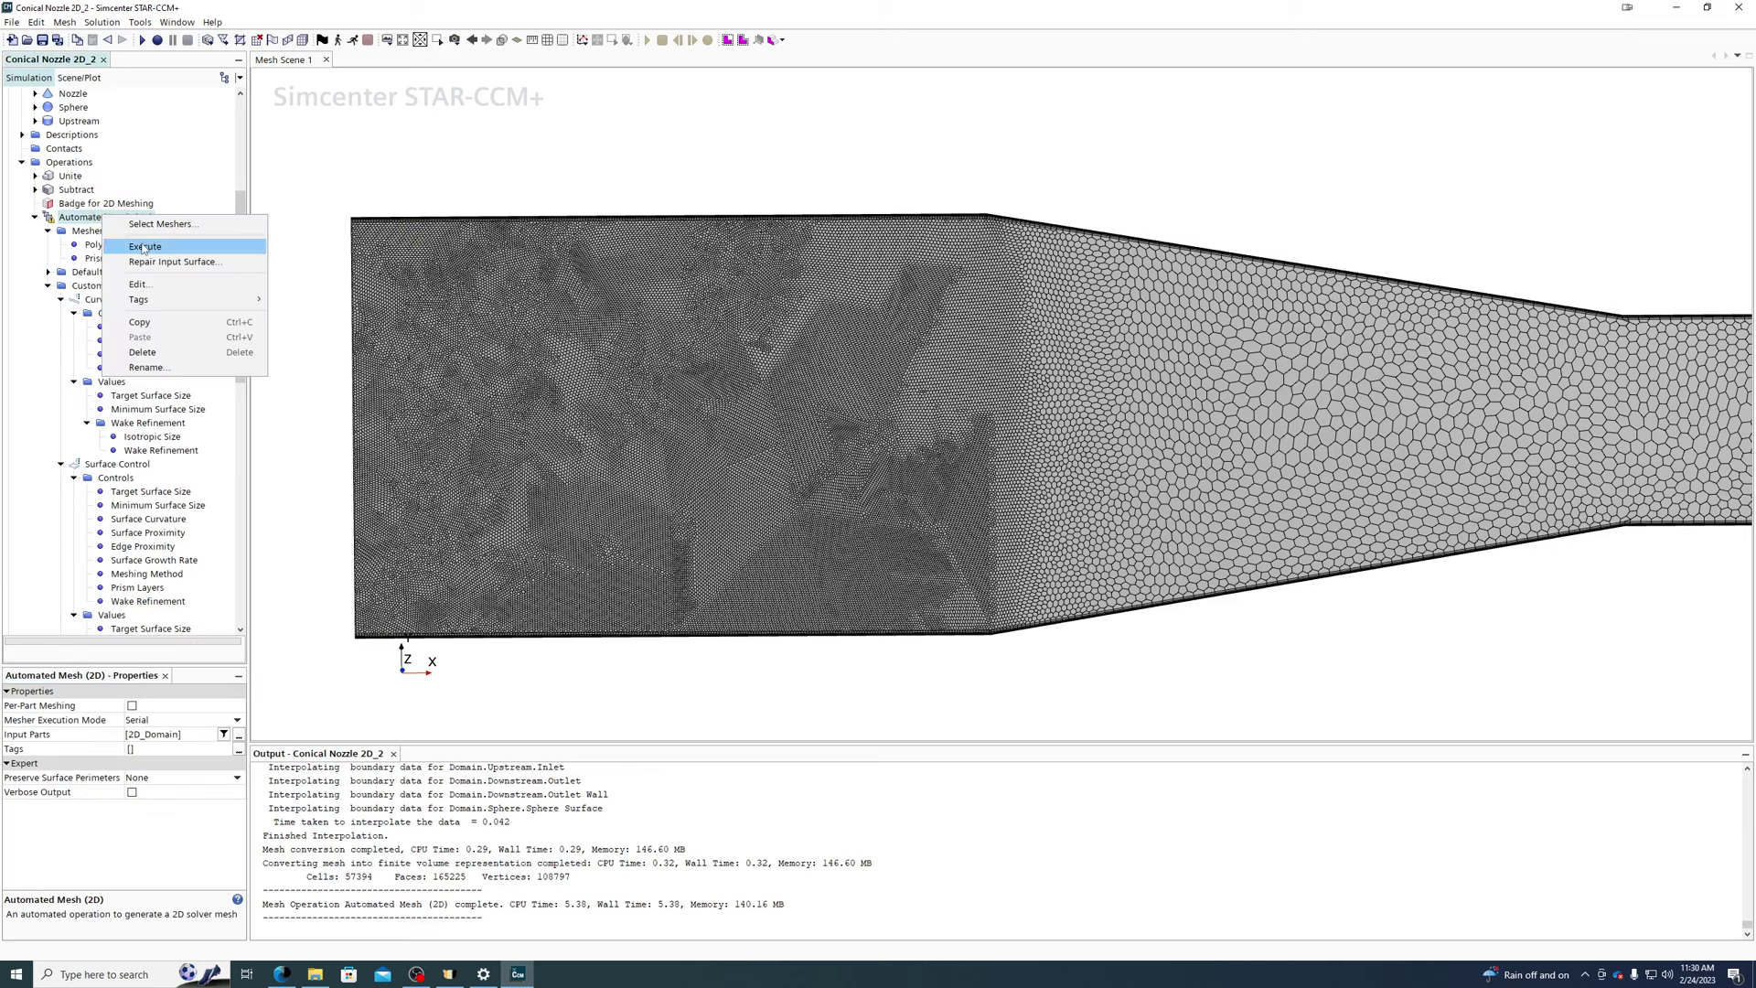
{"action": "left_click", "coordinate": [147, 228]}
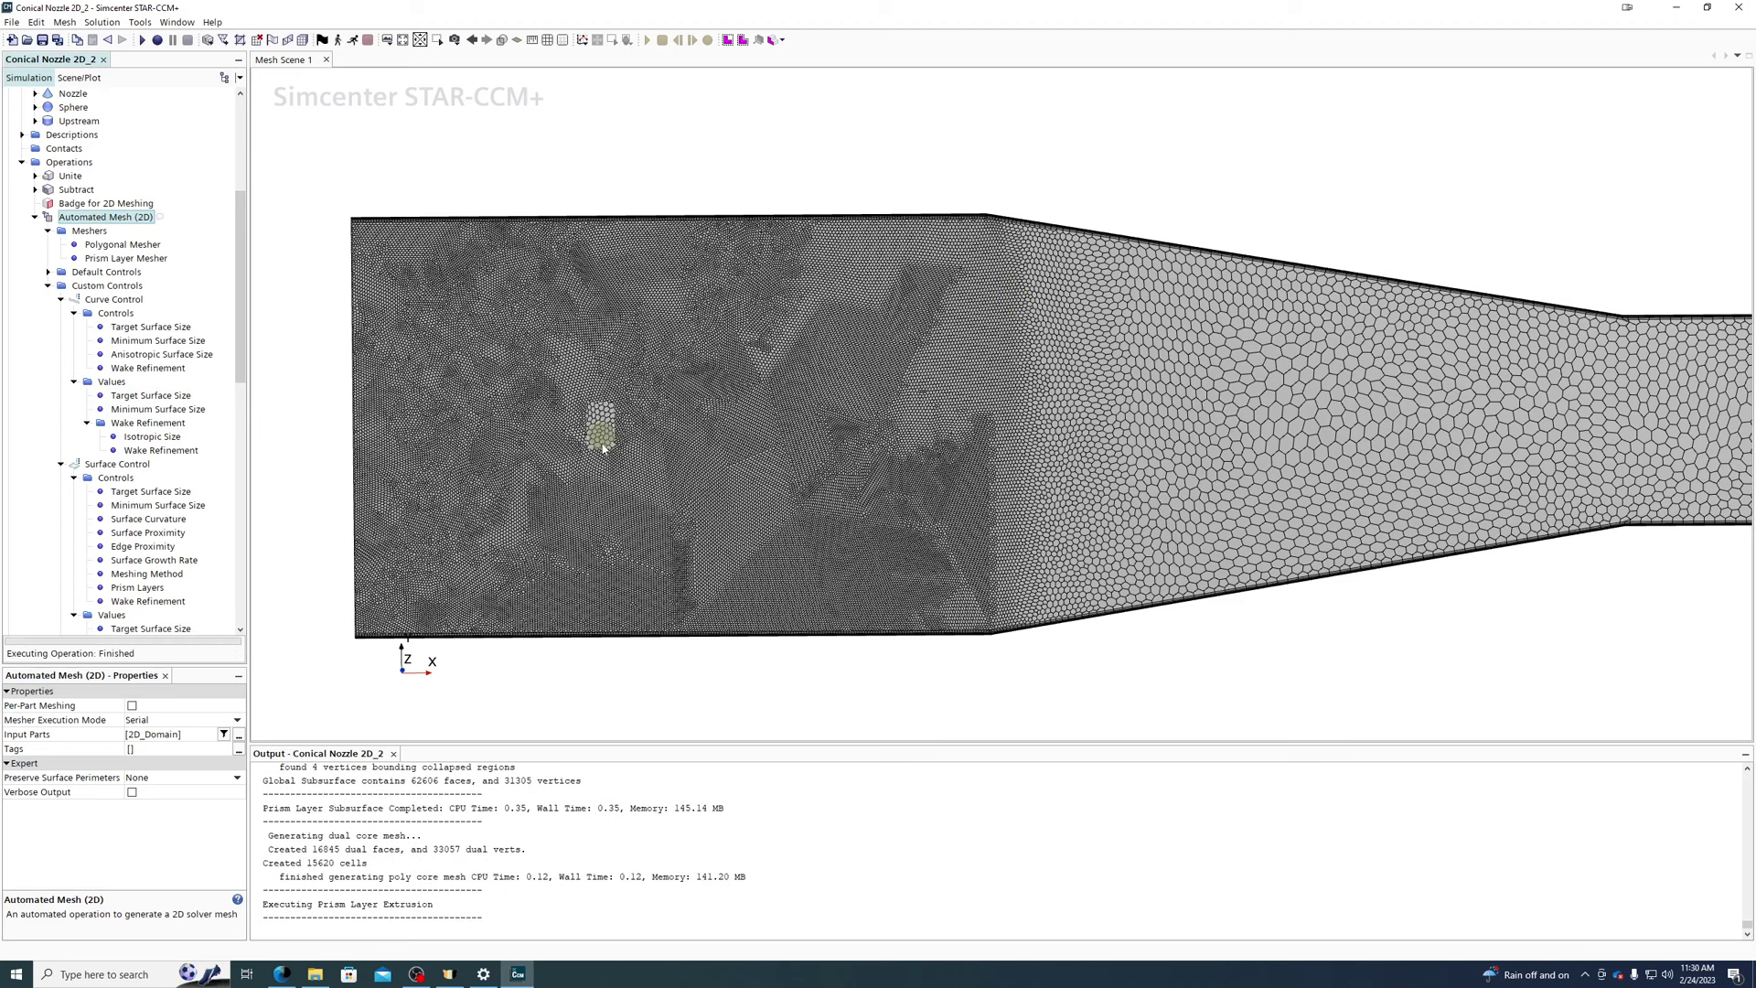
{"action": "scroll", "coordinate": [622, 454], "scroll_direction": "down", "scroll_amount": 3}
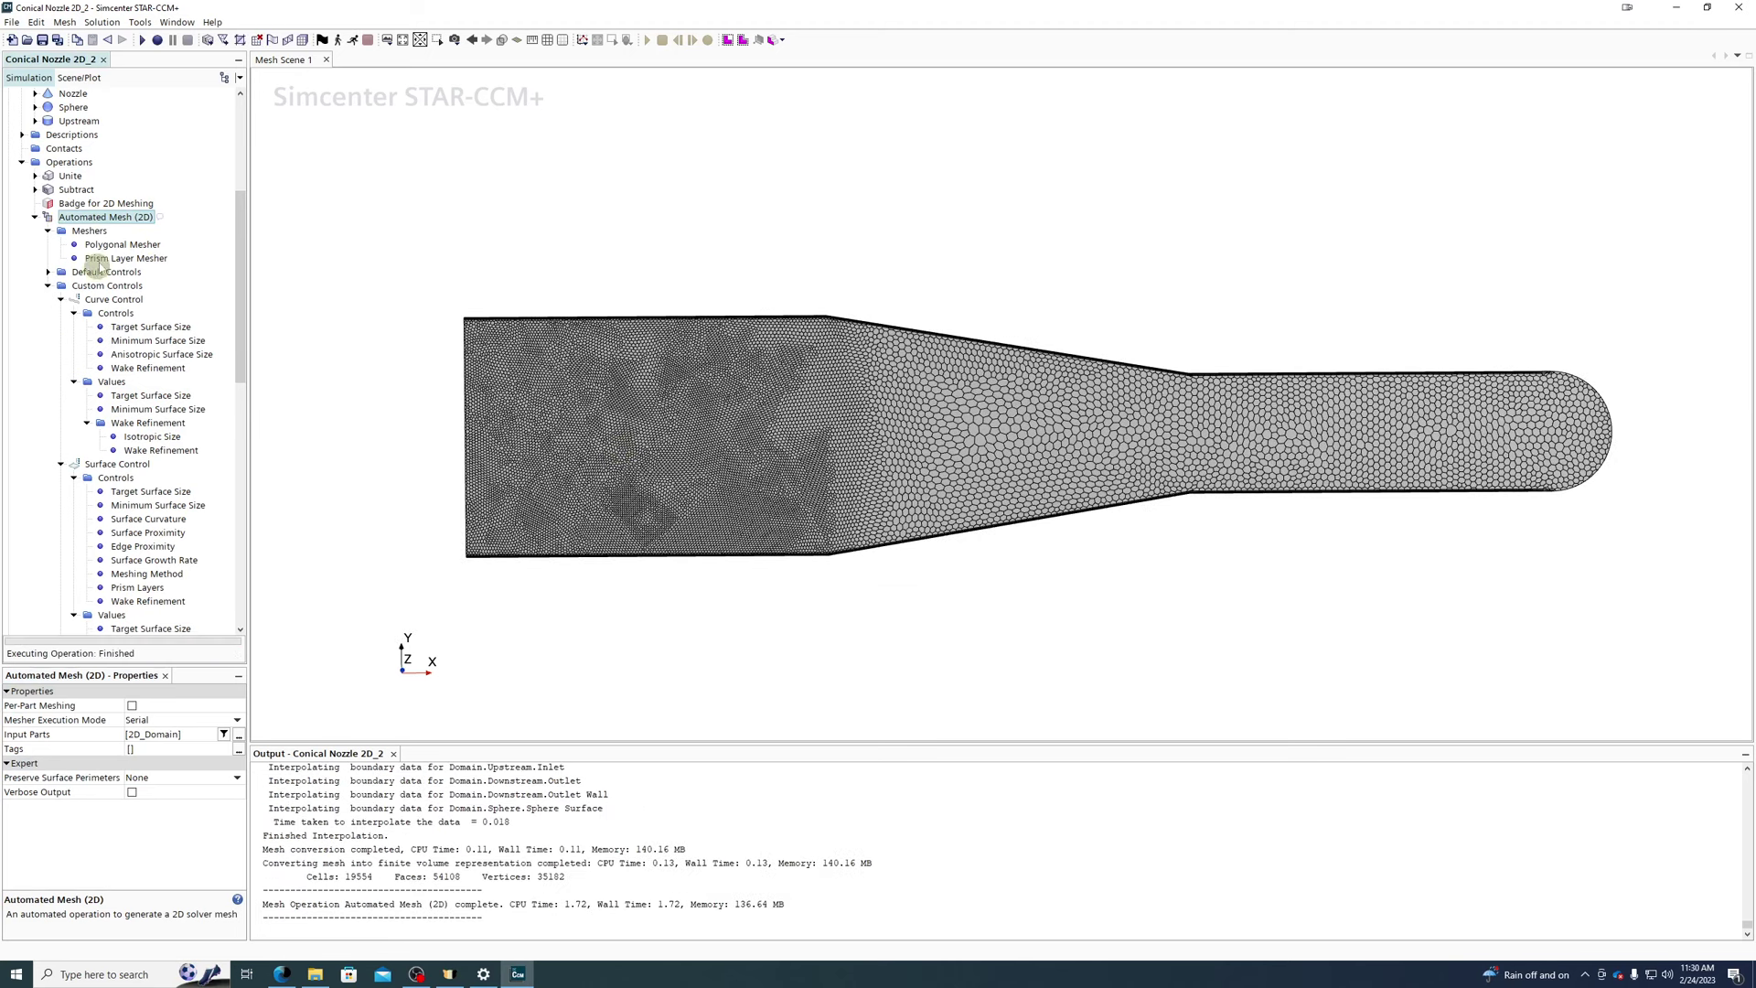
- Add the Downstream part to the volumetric control alongside Upstream
{"action": "left_click", "coordinate": [89, 203]}
{"action": "left_click", "coordinate": [87, 217]}
{"action": "scroll", "coordinate": [82, 266], "scroll_direction": "down", "scroll_amount": 4}
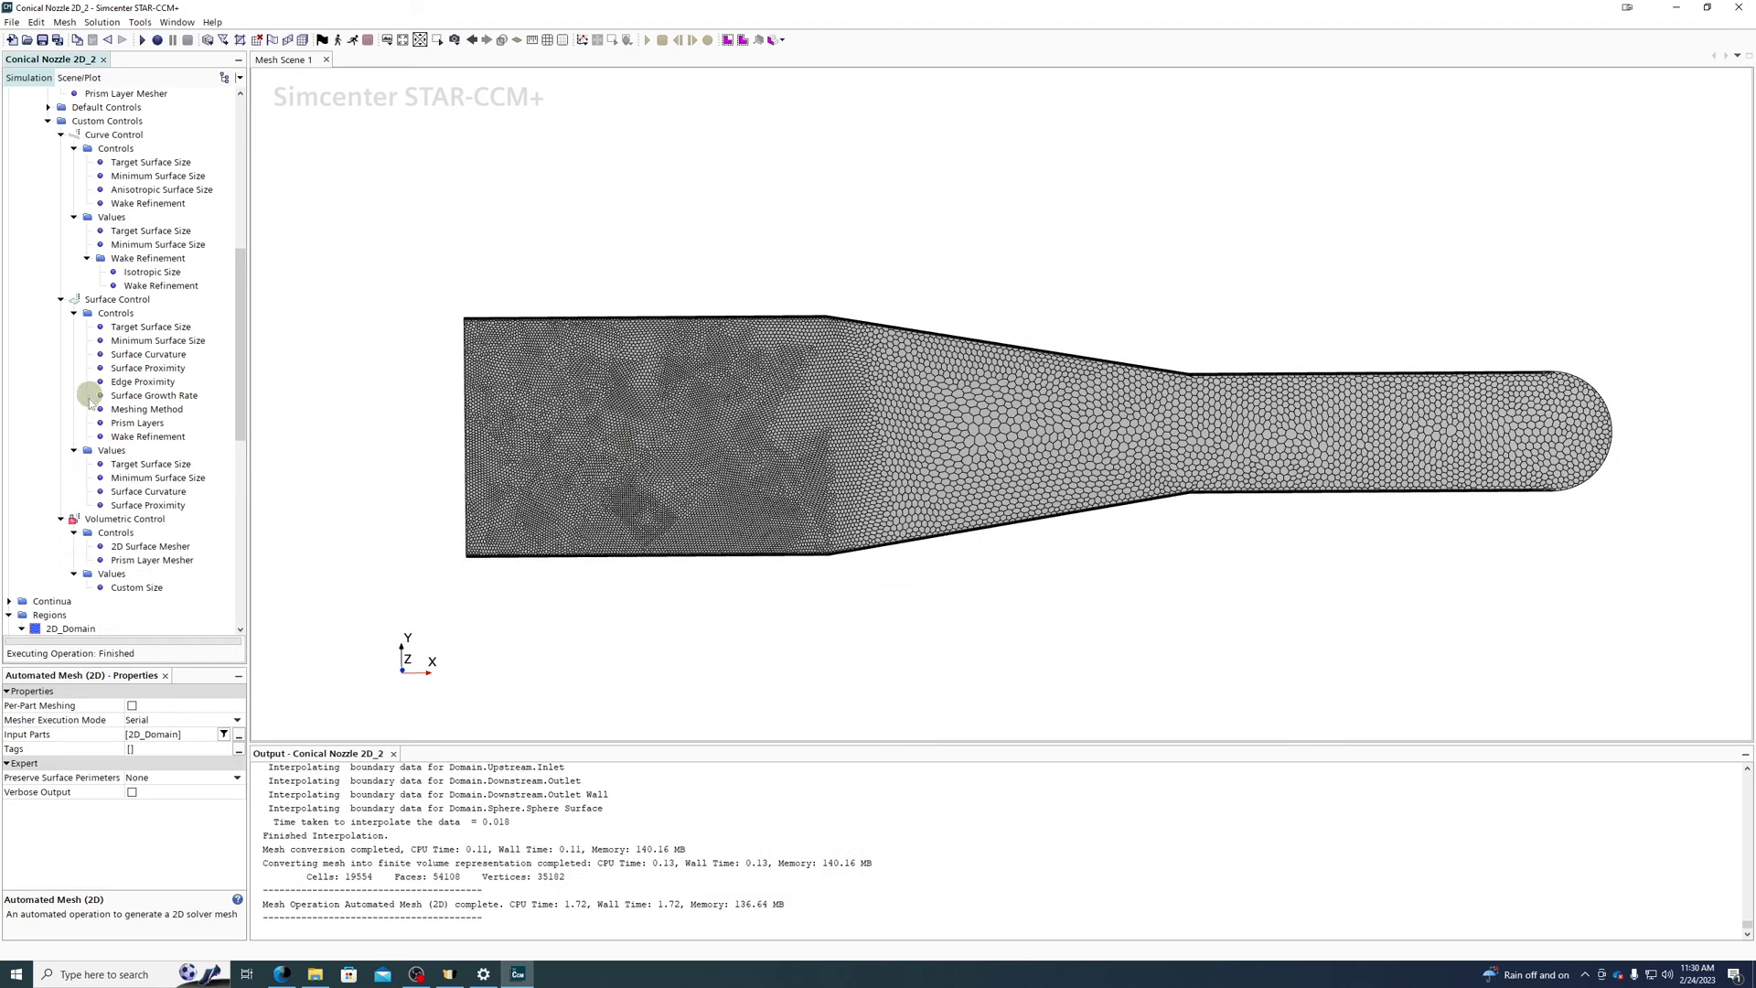
{"action": "left_click", "coordinate": [95, 520]}
{"action": "left_click", "coordinate": [174, 705]}
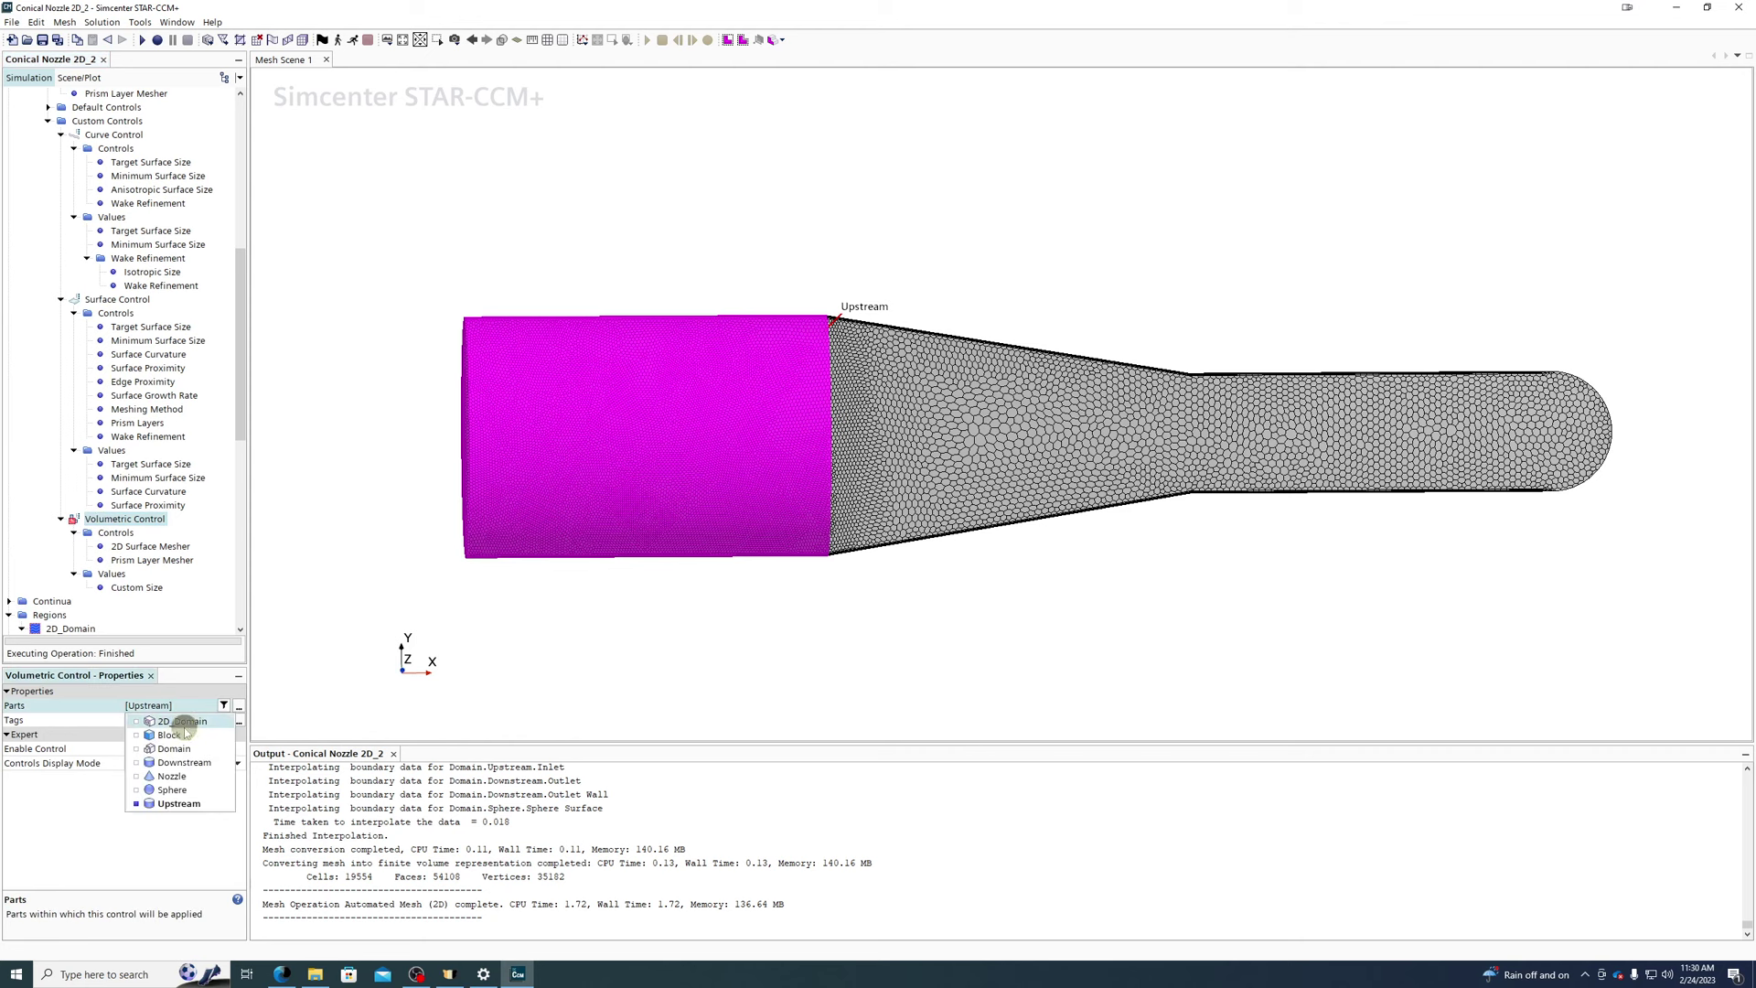
{"action": "left_click", "coordinate": [494, 651]}
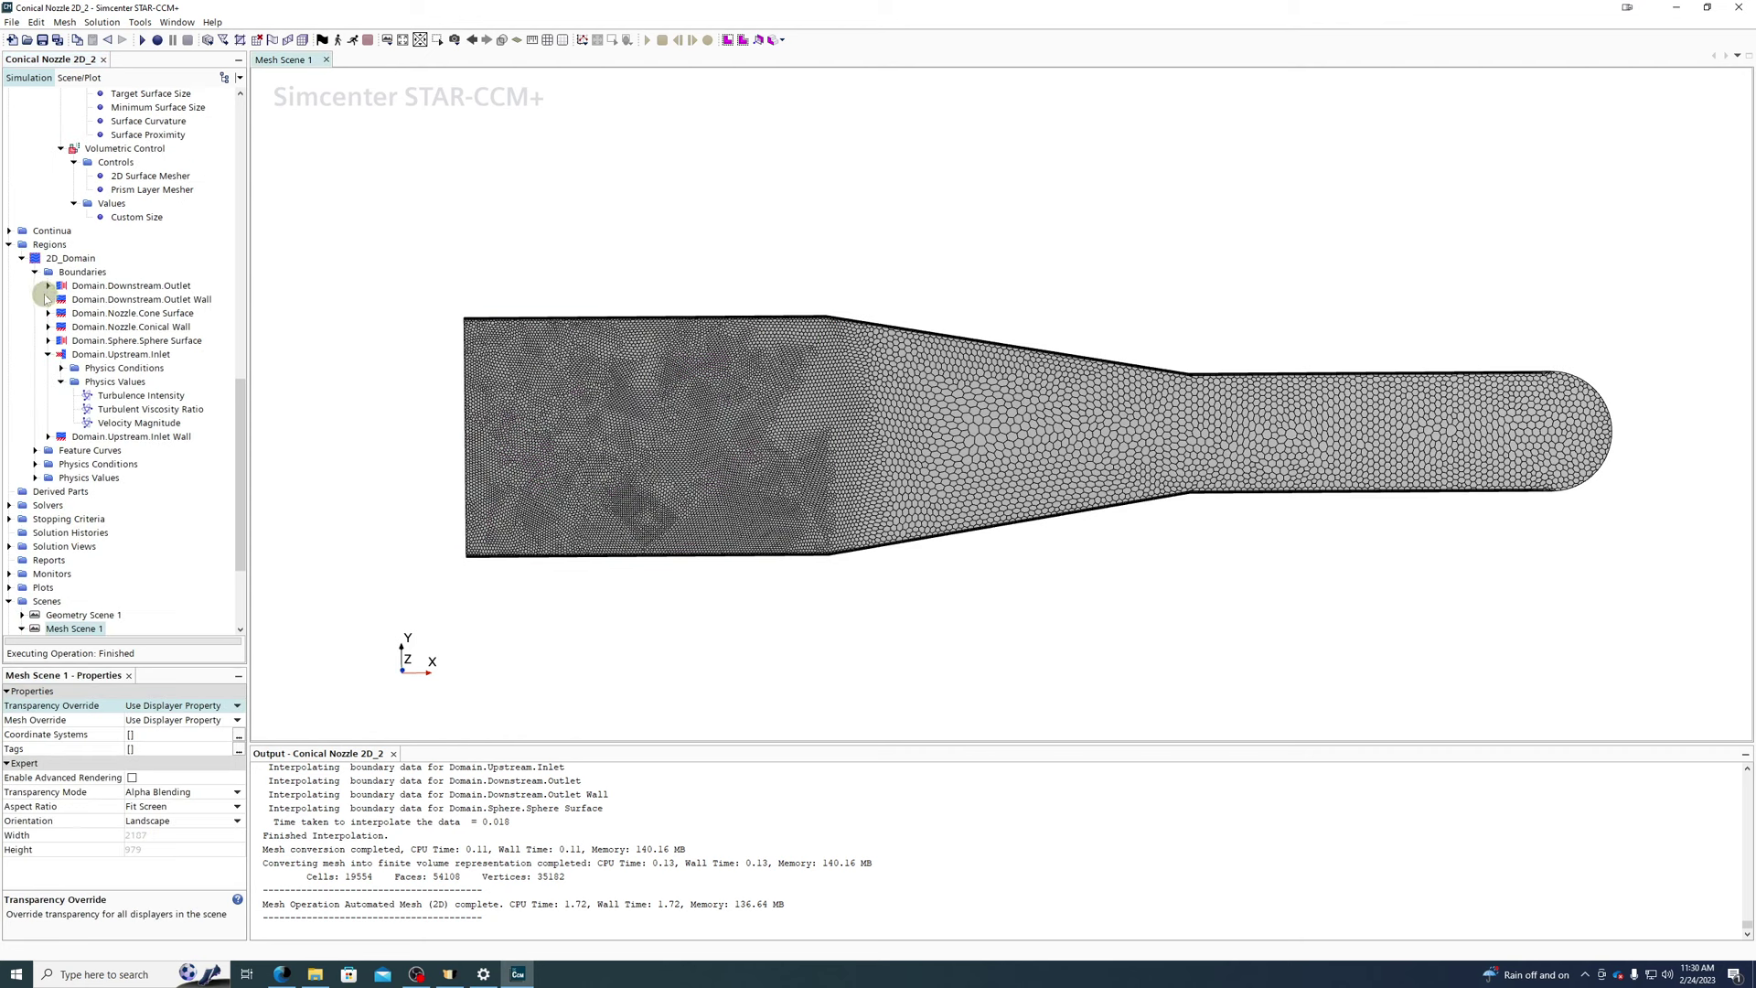
{"action": "scroll", "coordinate": [101, 291], "scroll_direction": "up", "scroll_amount": 4}
{"action": "left_click", "coordinate": [128, 313]}
- Execute the Automated Mesh (2D) operation with the Upstream and Downstream parts in the volumetric control
{"action": "scroll", "coordinate": [120, 334], "scroll_direction": "up", "scroll_amount": 5}
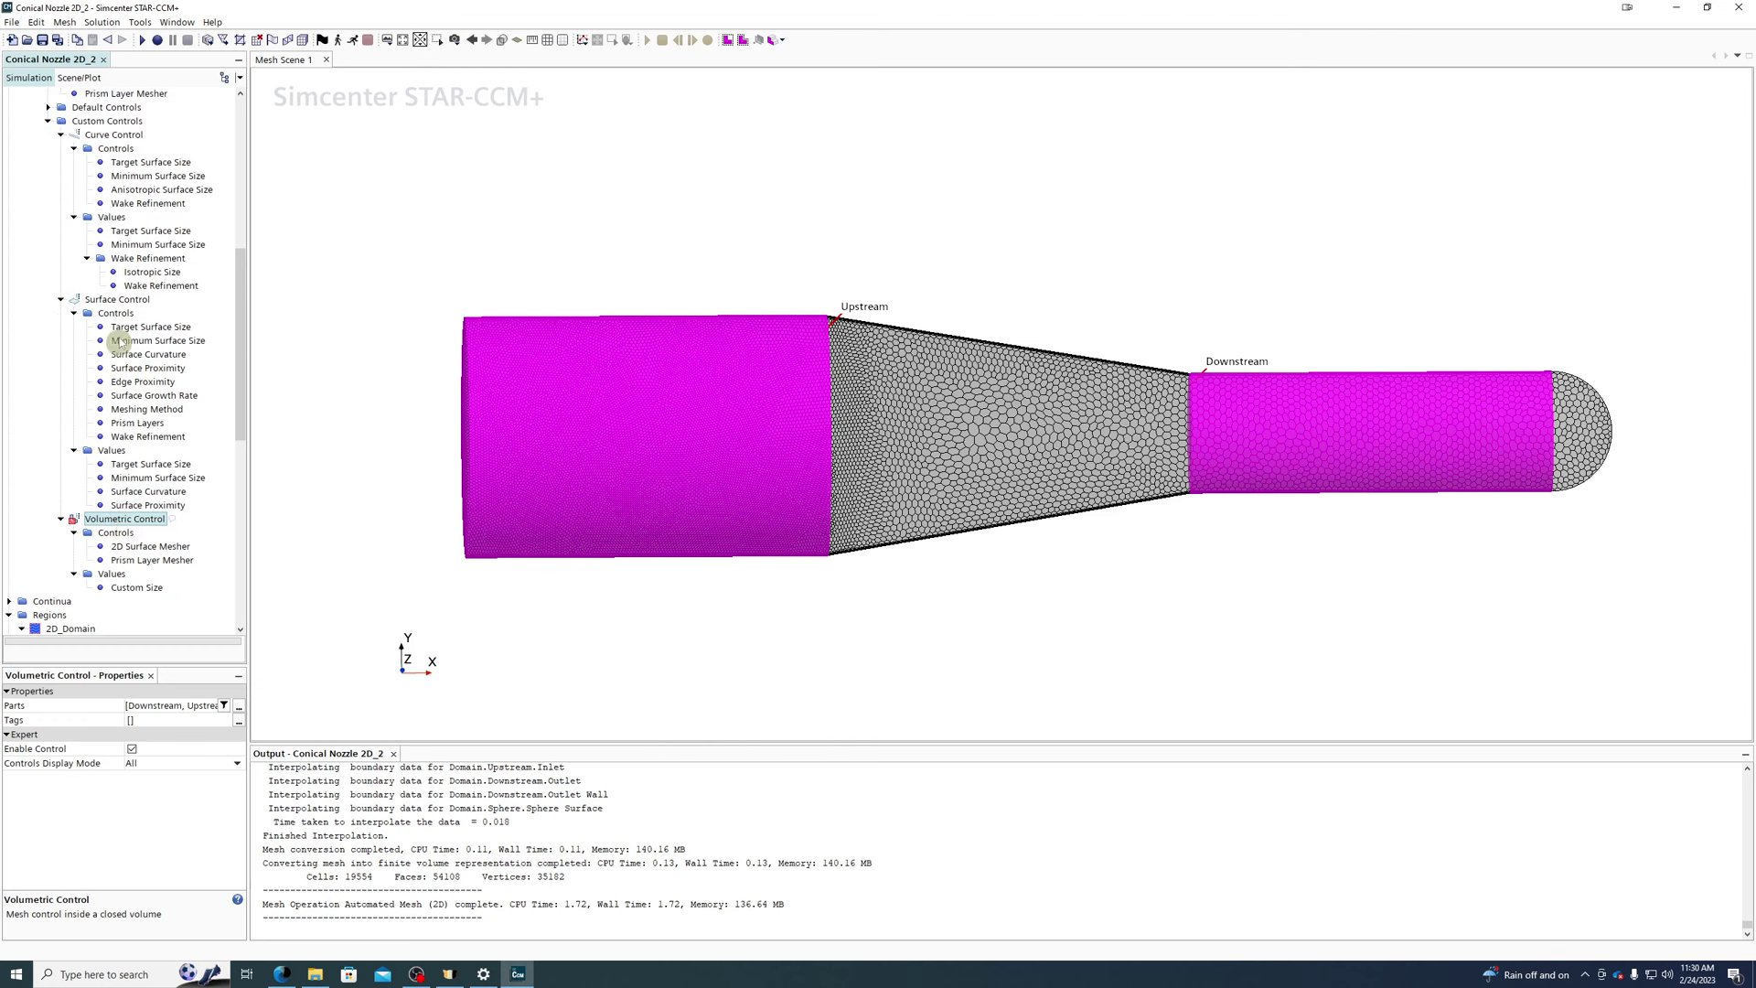
{"action": "scroll", "coordinate": [103, 309], "scroll_direction": "up", "scroll_amount": 3}
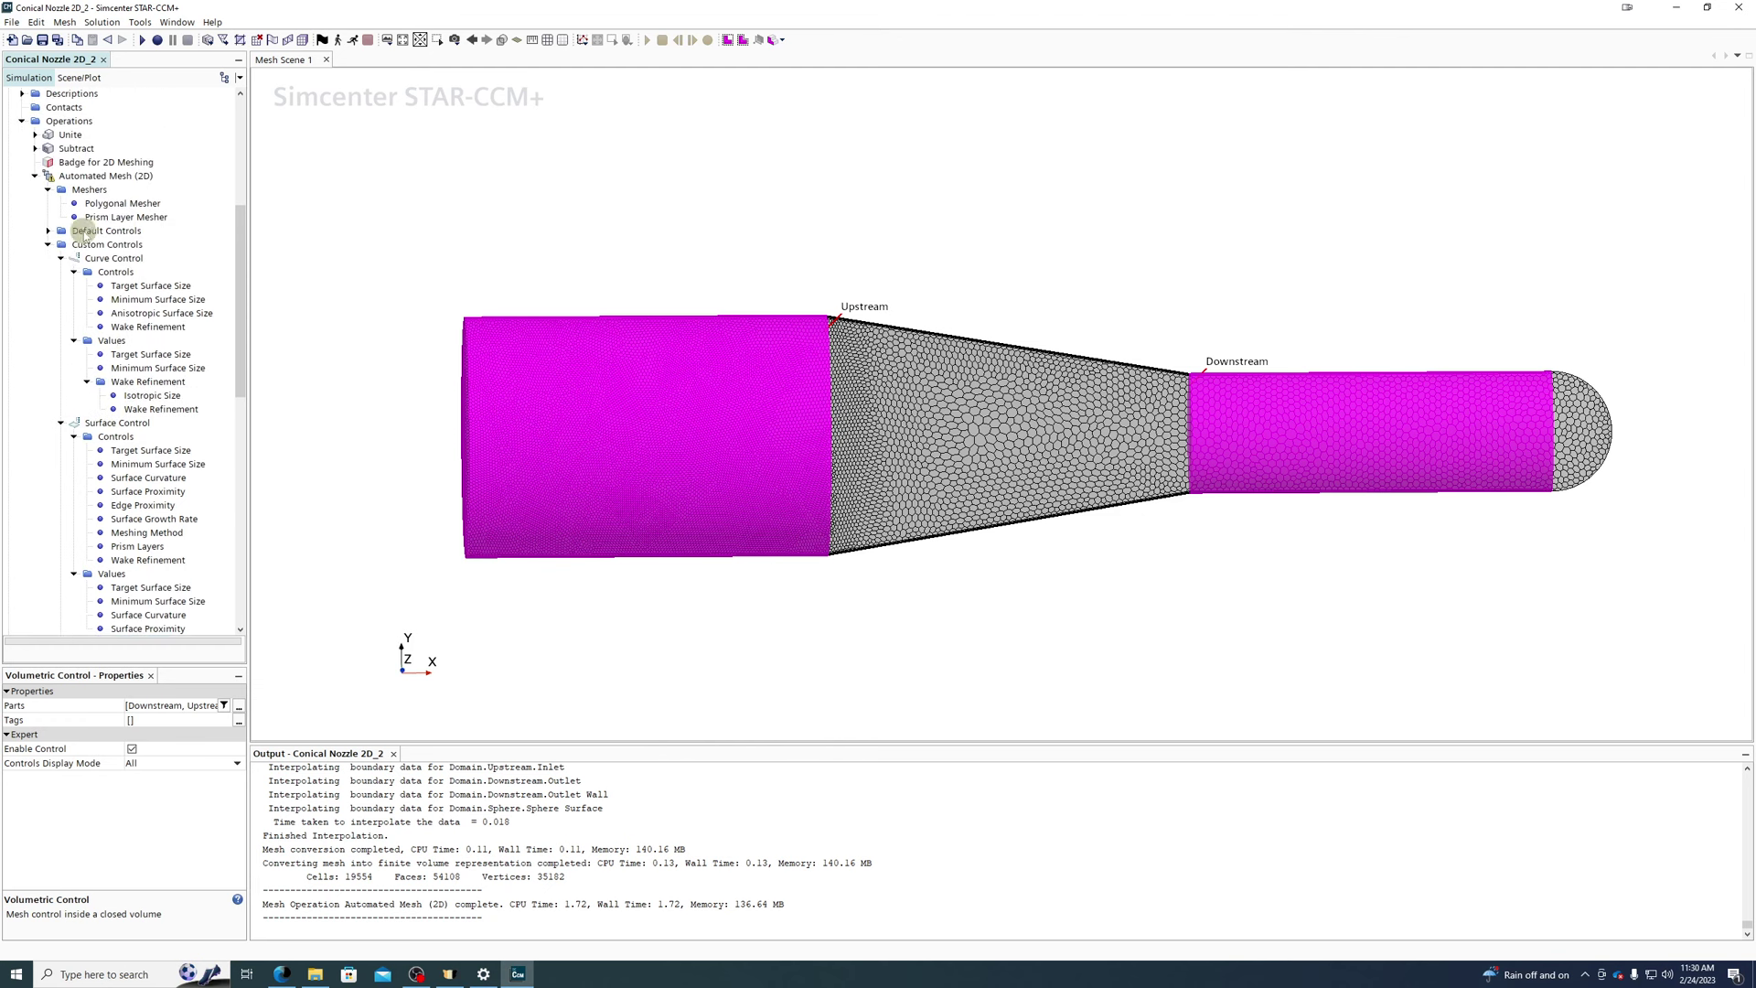
{"action": "right_click", "coordinate": [80, 177]}
{"action": "left_click", "coordinate": [274, 213]}
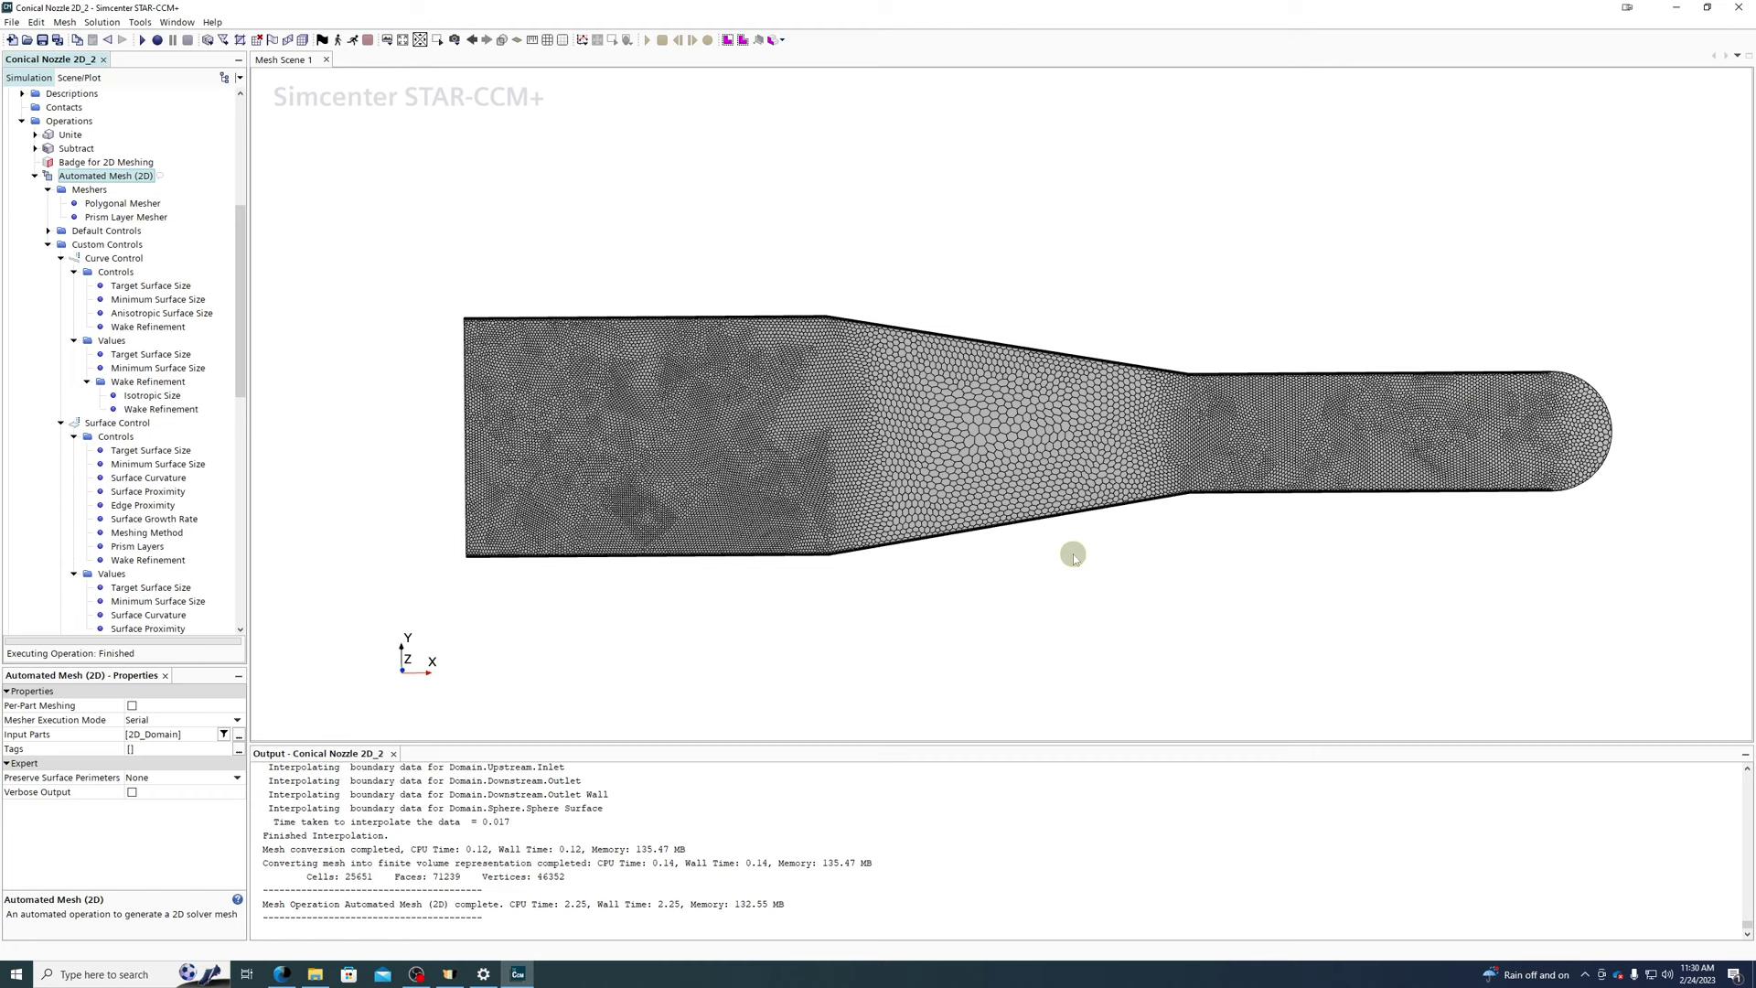
- Change the volumetric control's parts to Downstream and Sphere, removing Upstream from the selection
{"action": "scroll", "coordinate": [119, 439], "scroll_direction": "down", "scroll_amount": 7}
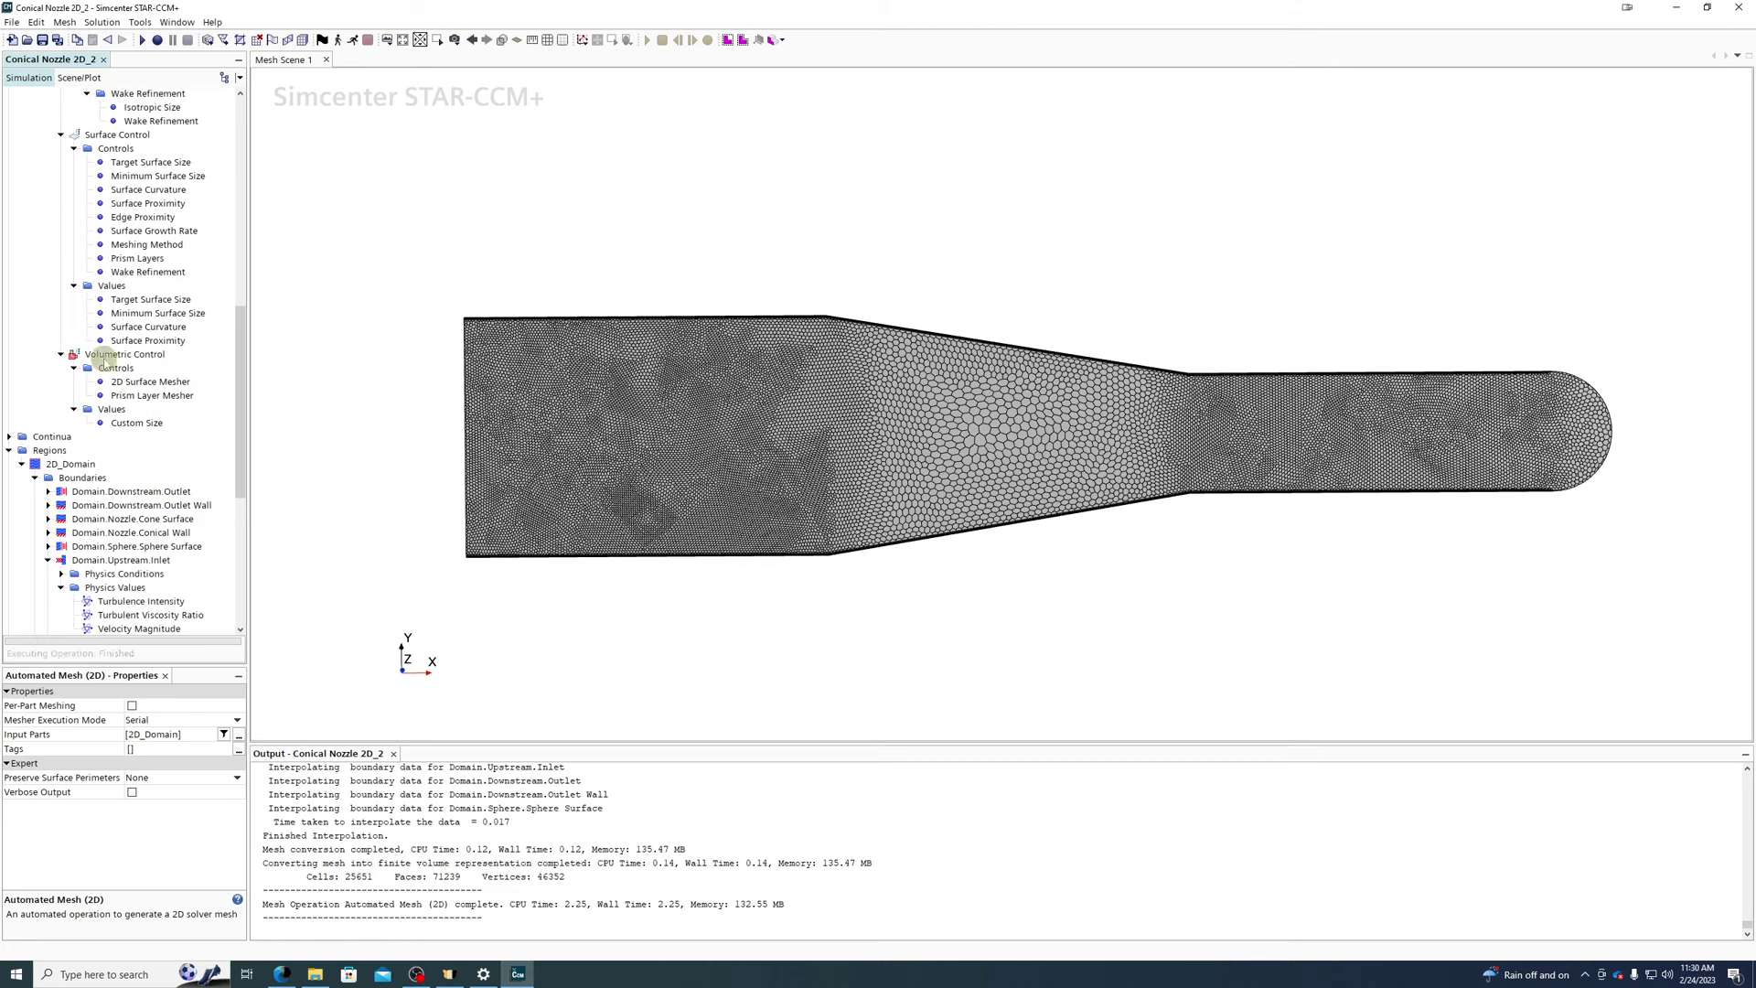
{"action": "left_click", "coordinate": [105, 357]}
{"action": "left_click", "coordinate": [188, 707]}
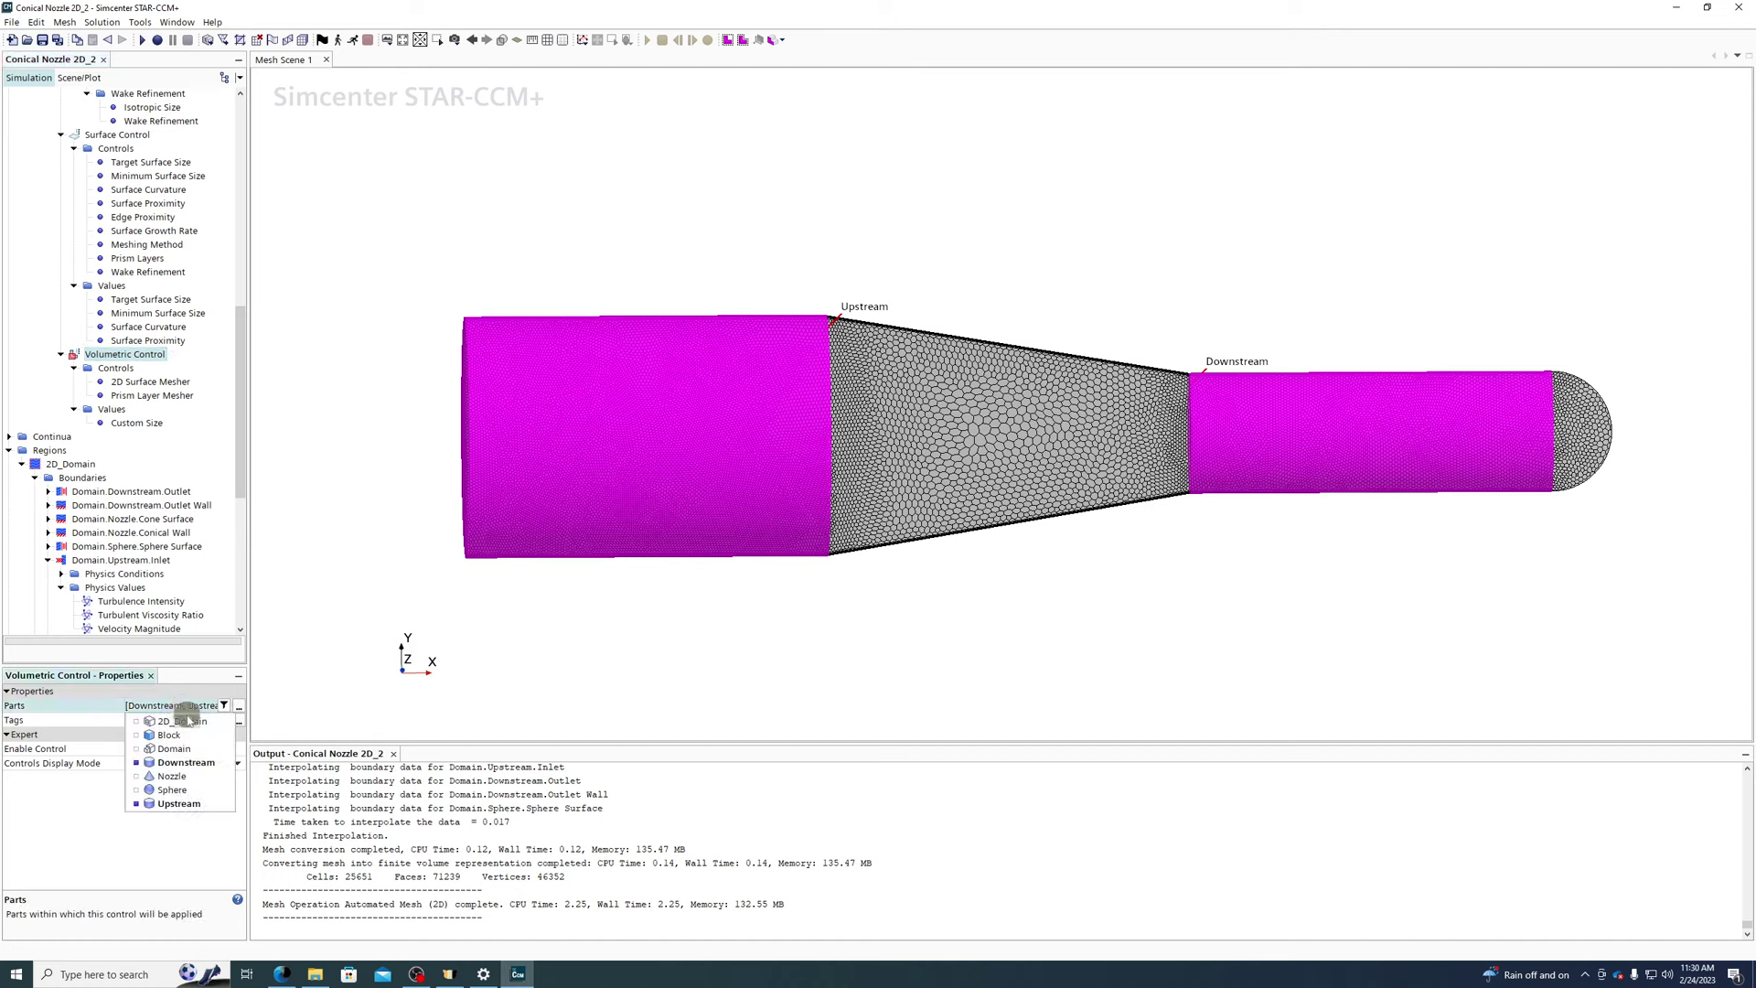
{"action": "left_click", "coordinate": [182, 762]}
{"action": "left_click", "coordinate": [177, 803]}
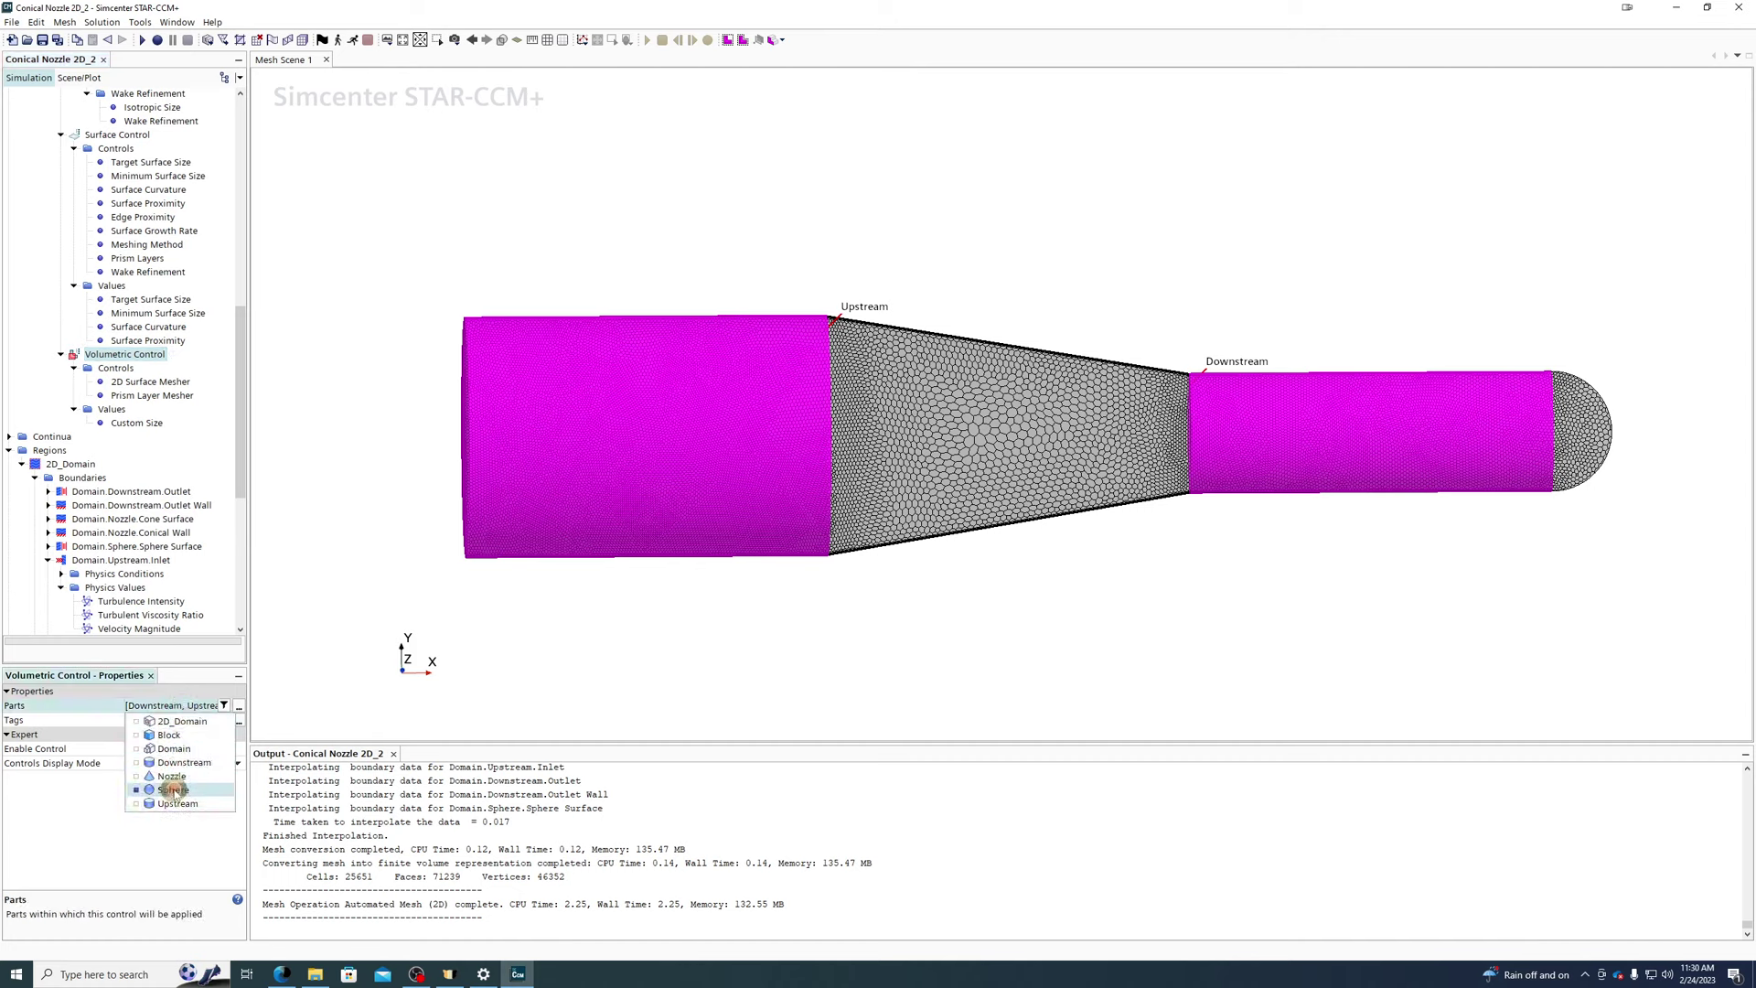
{"action": "left_click", "coordinate": [173, 790]}
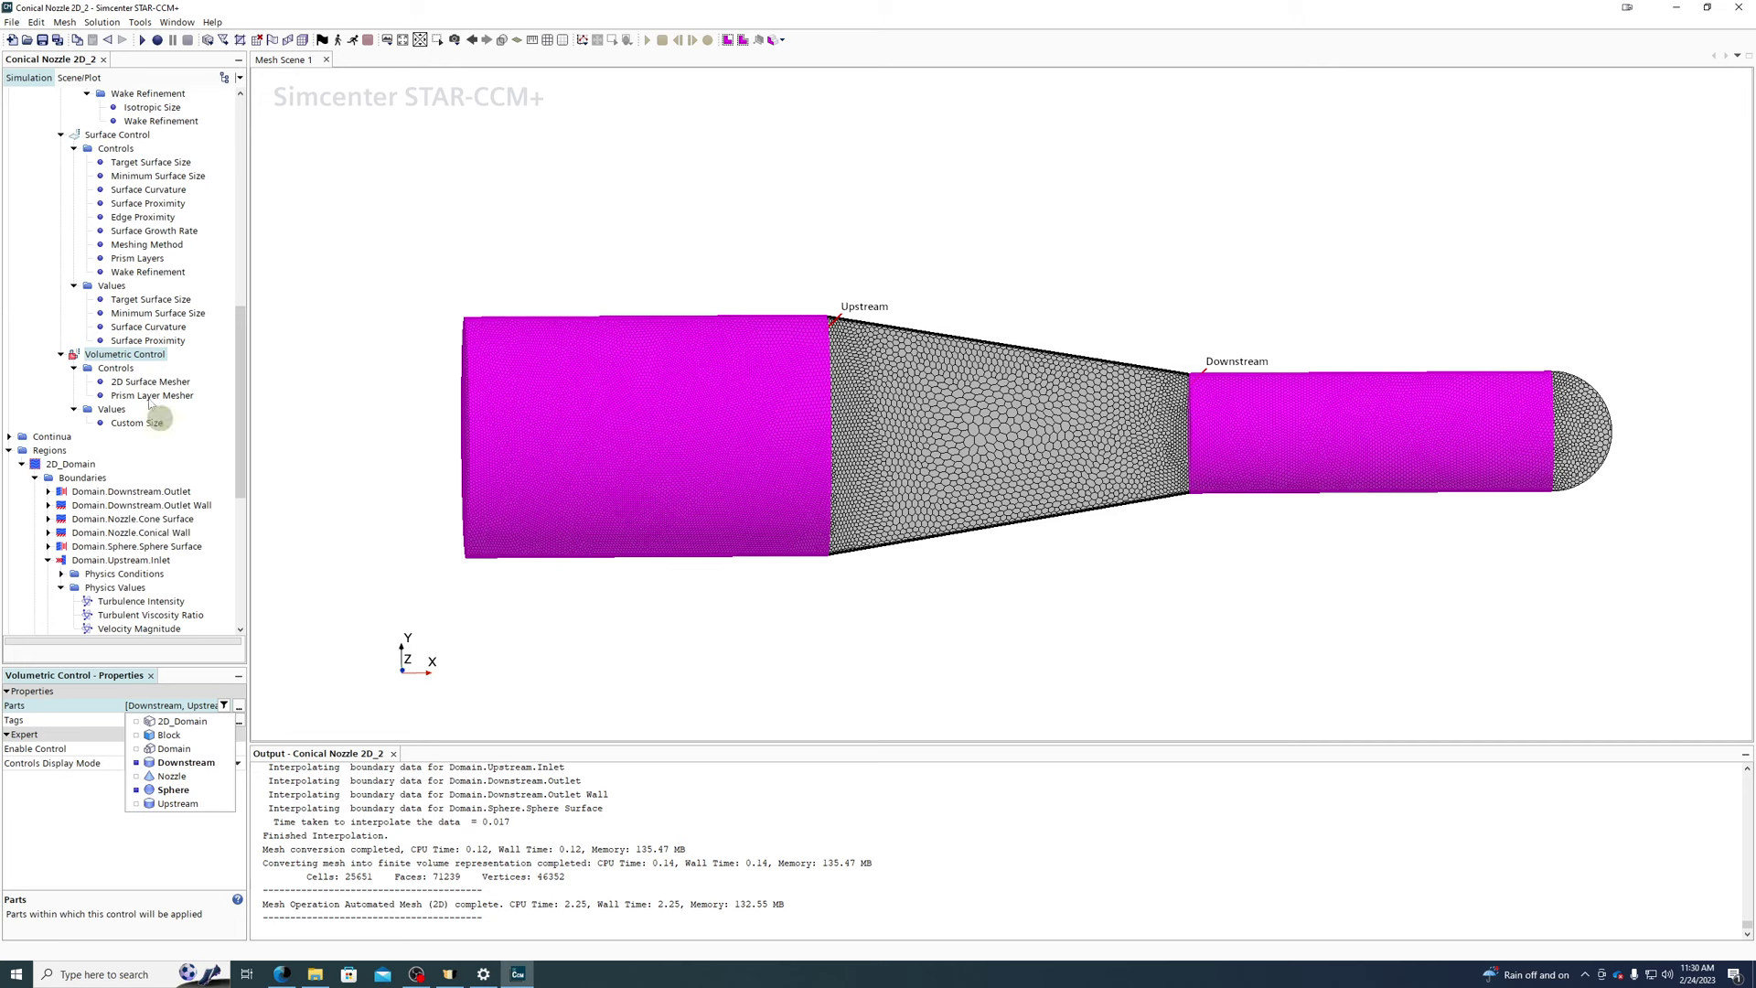
{"action": "left_click", "coordinate": [124, 354]}
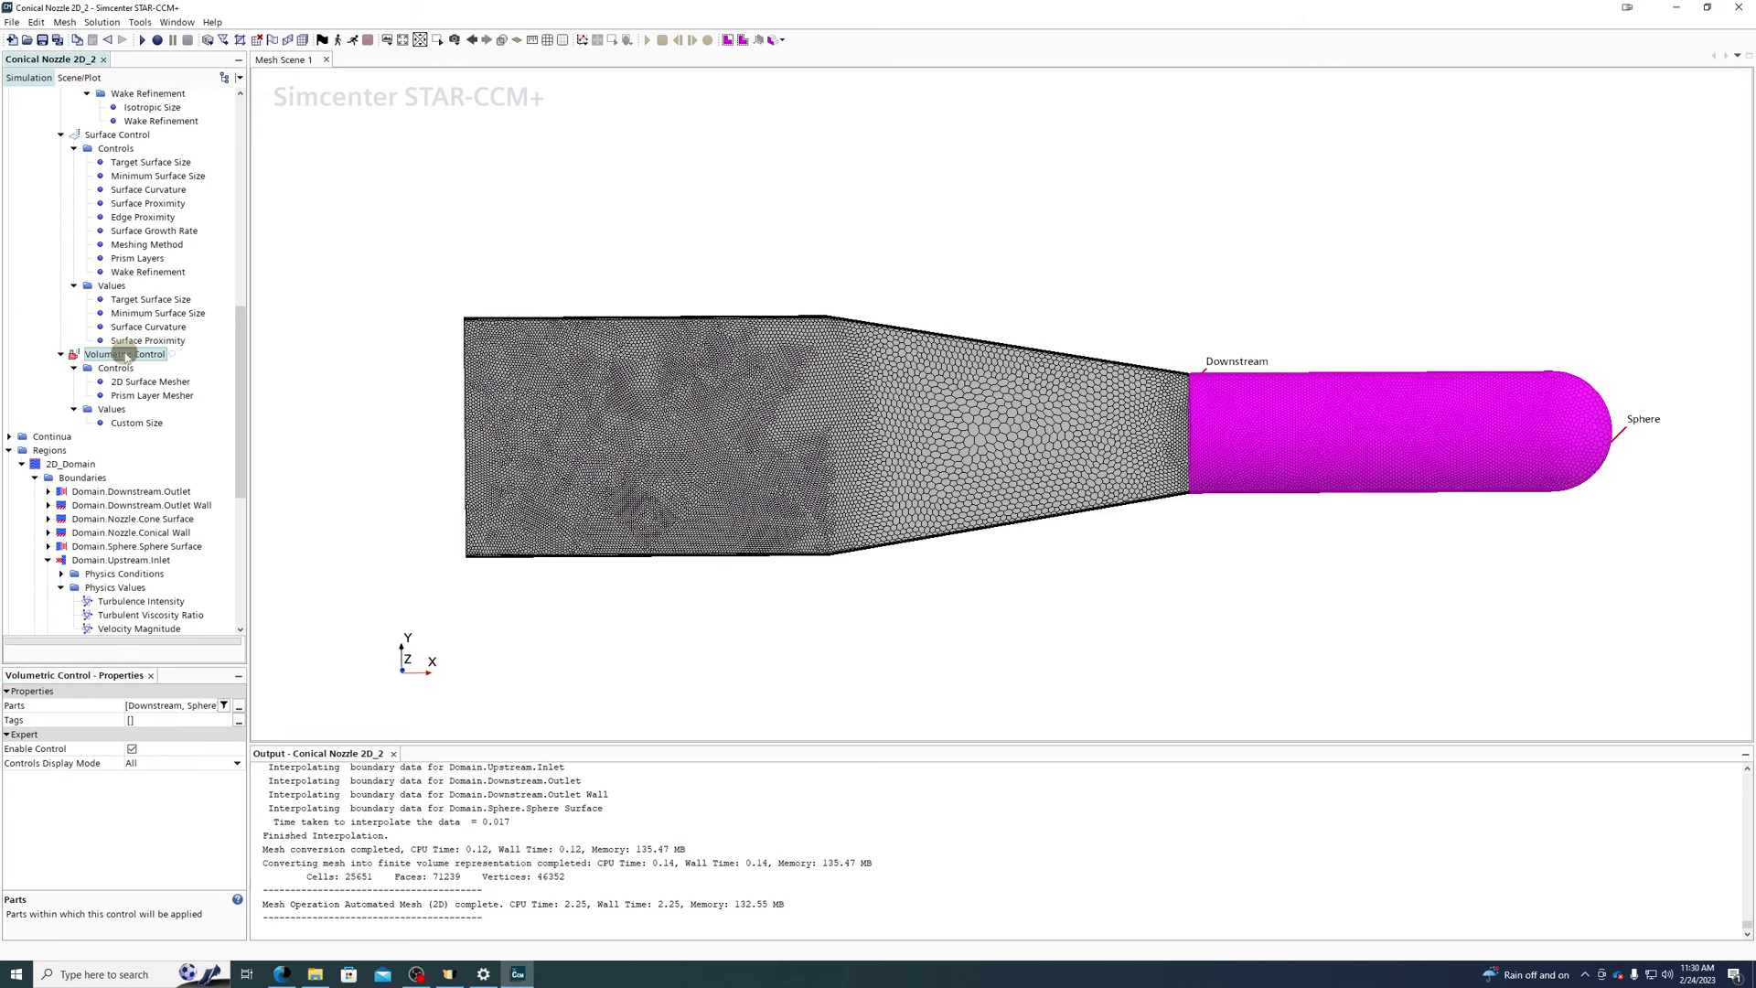
- Execute the Automated Mesh (2D) operation with the volumetric control applied to Downstream and Sphere
{"action": "scroll", "coordinate": [125, 230], "scroll_direction": "up", "scroll_amount": 5}
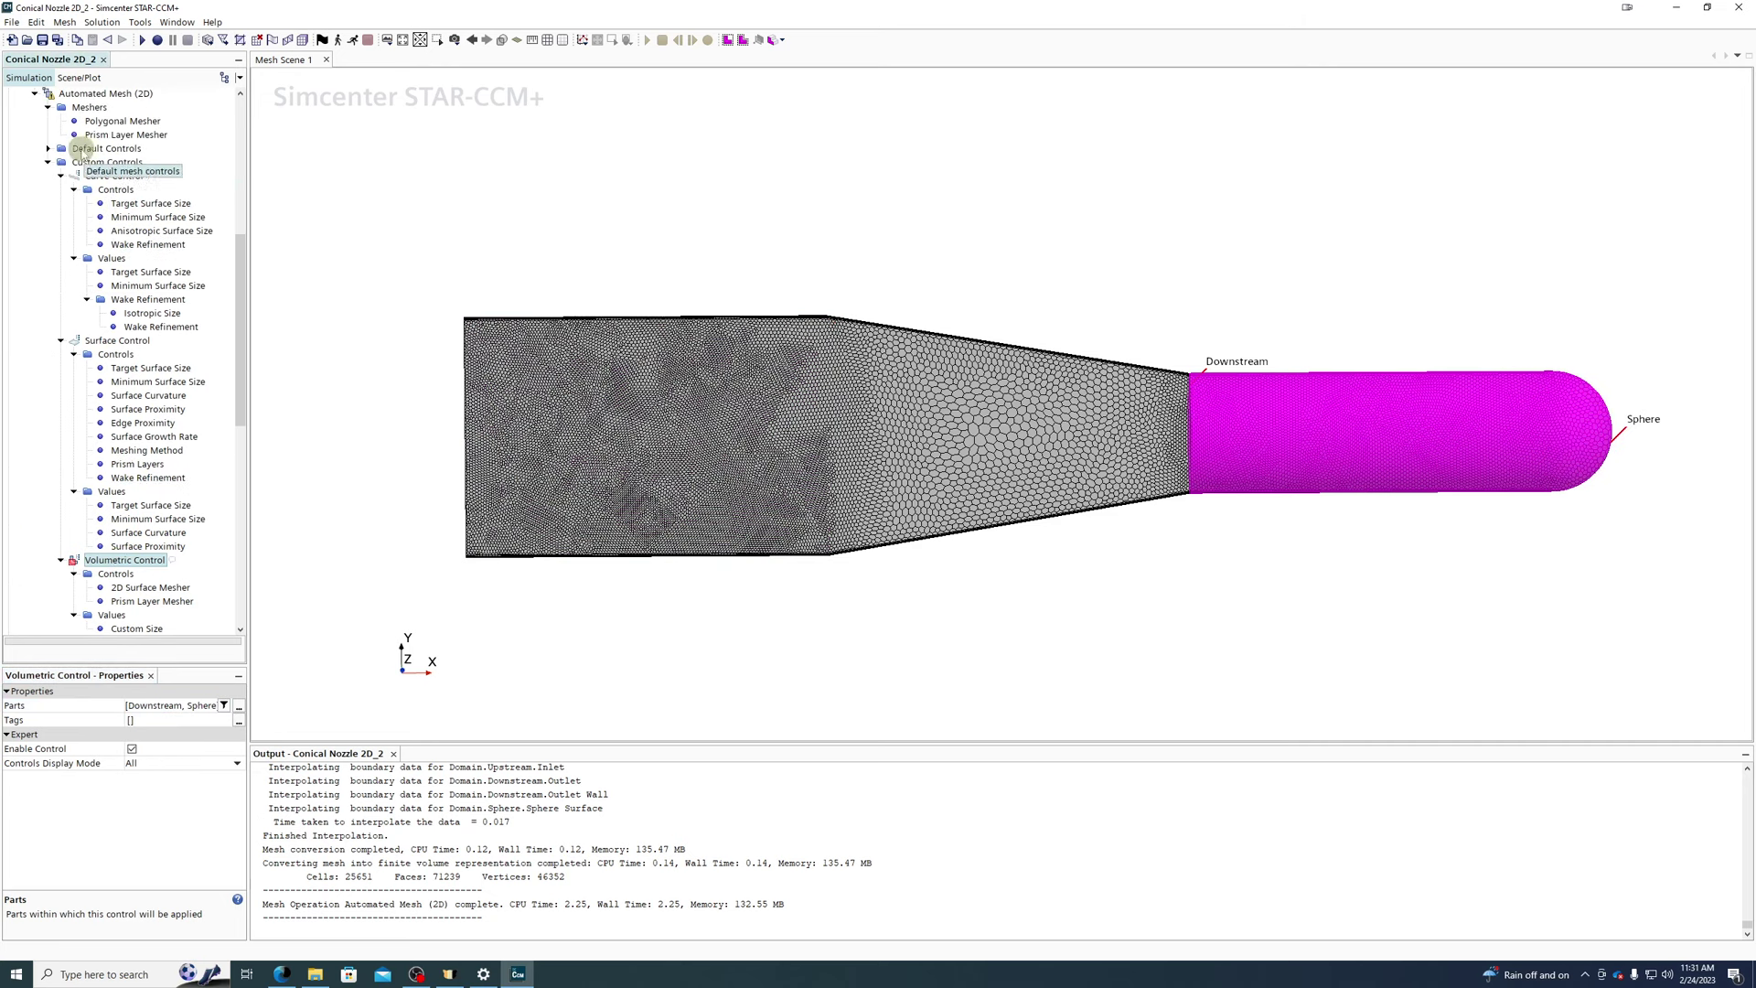
{"action": "right_click", "coordinate": [83, 93]}
{"action": "left_click", "coordinate": [129, 126]}
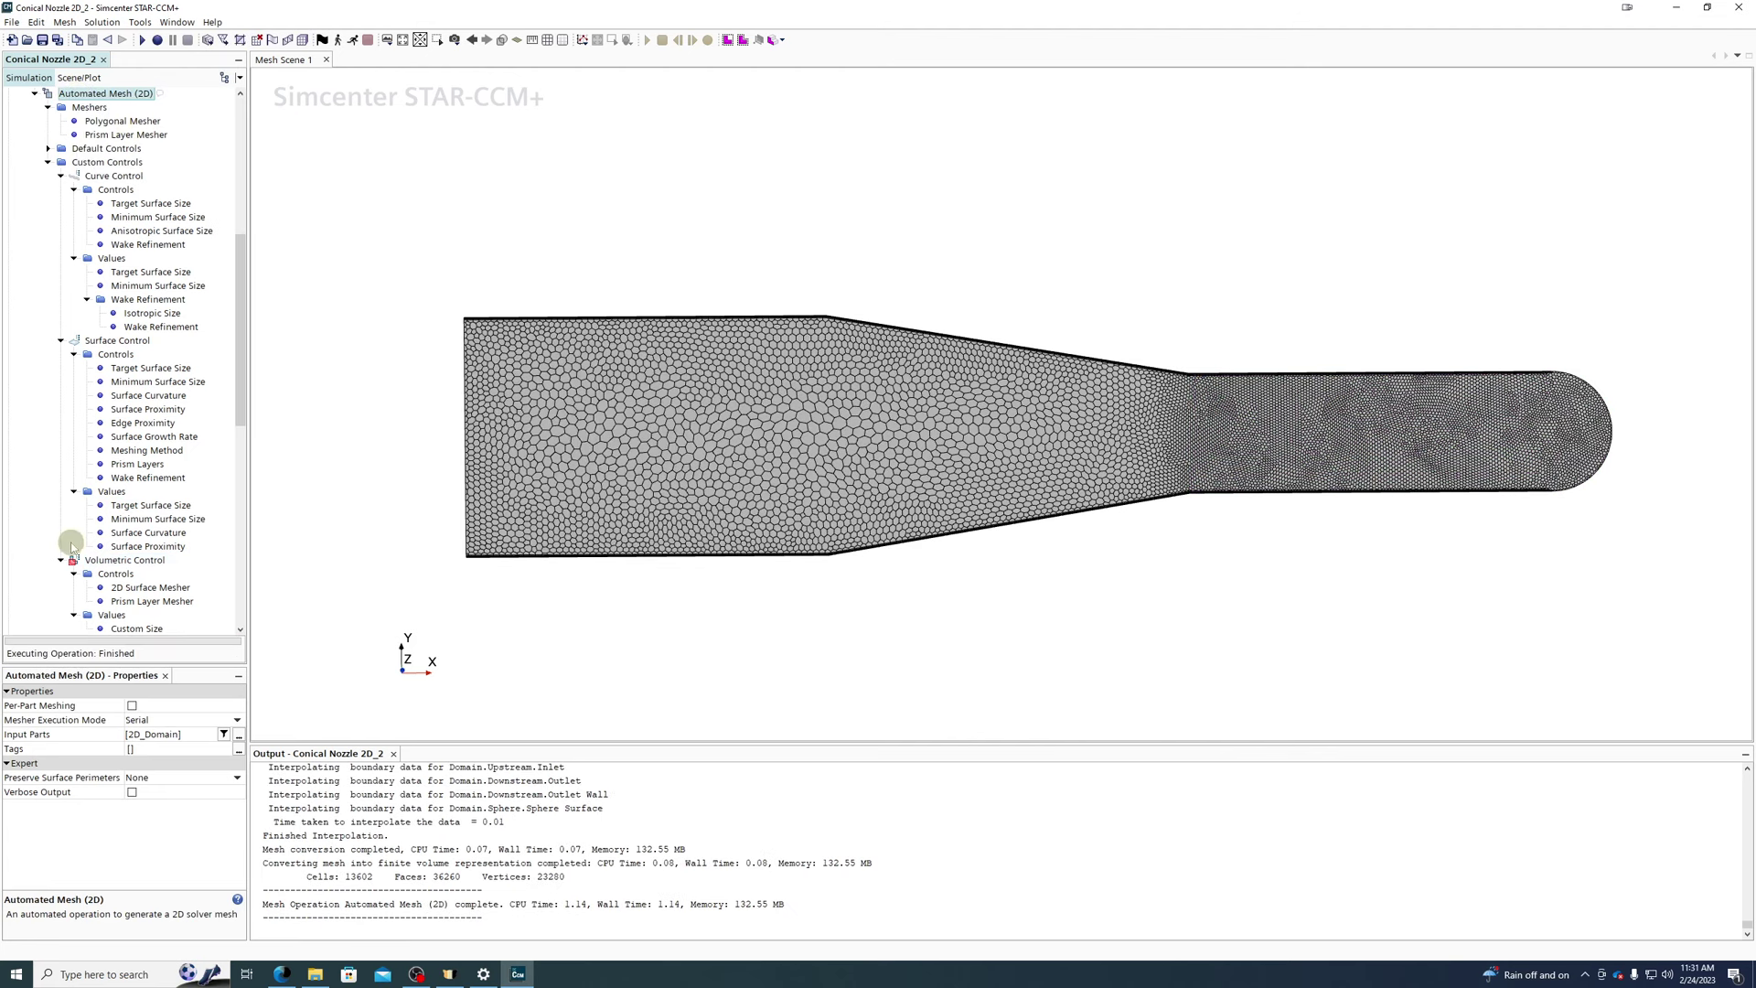
- Set the volumetric control's custom size to 25 percent of base
{"action": "scroll", "coordinate": [96, 507], "scroll_direction": "down", "scroll_amount": 4}
{"action": "left_click", "coordinate": [135, 465]}
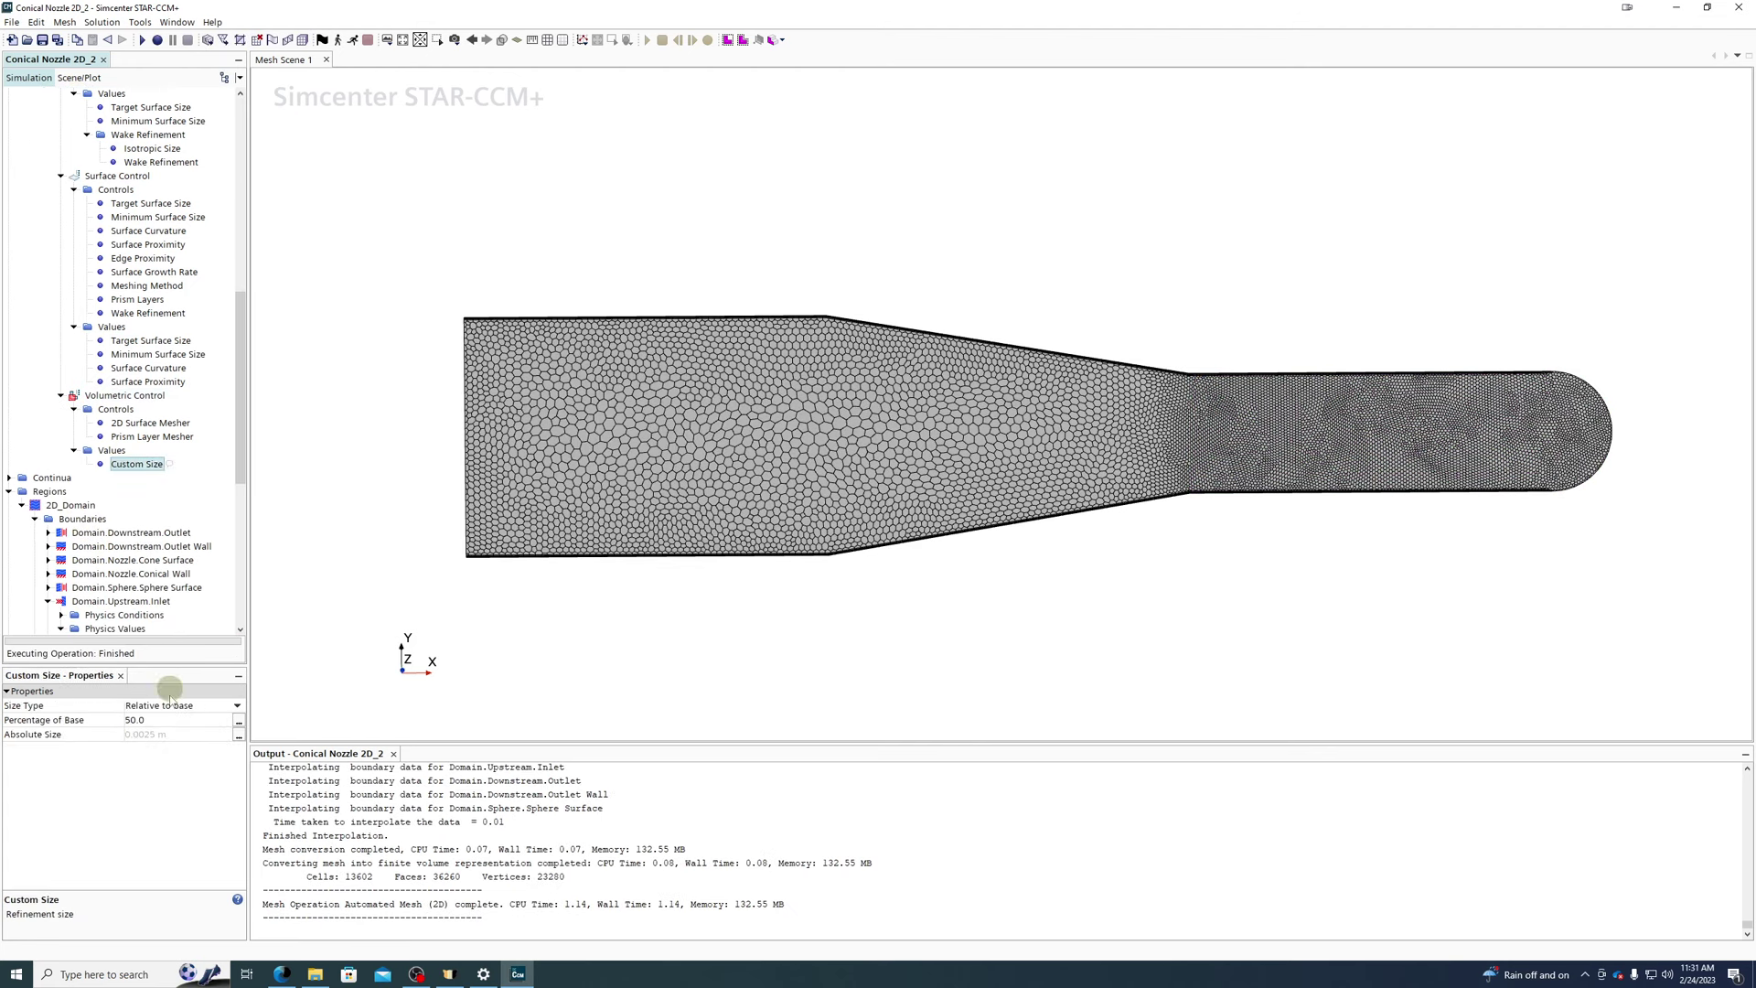
{"action": "left_click", "coordinate": [160, 720]}
{"action": "type", "text": "25"}
{"action": "key", "text": "Return"}
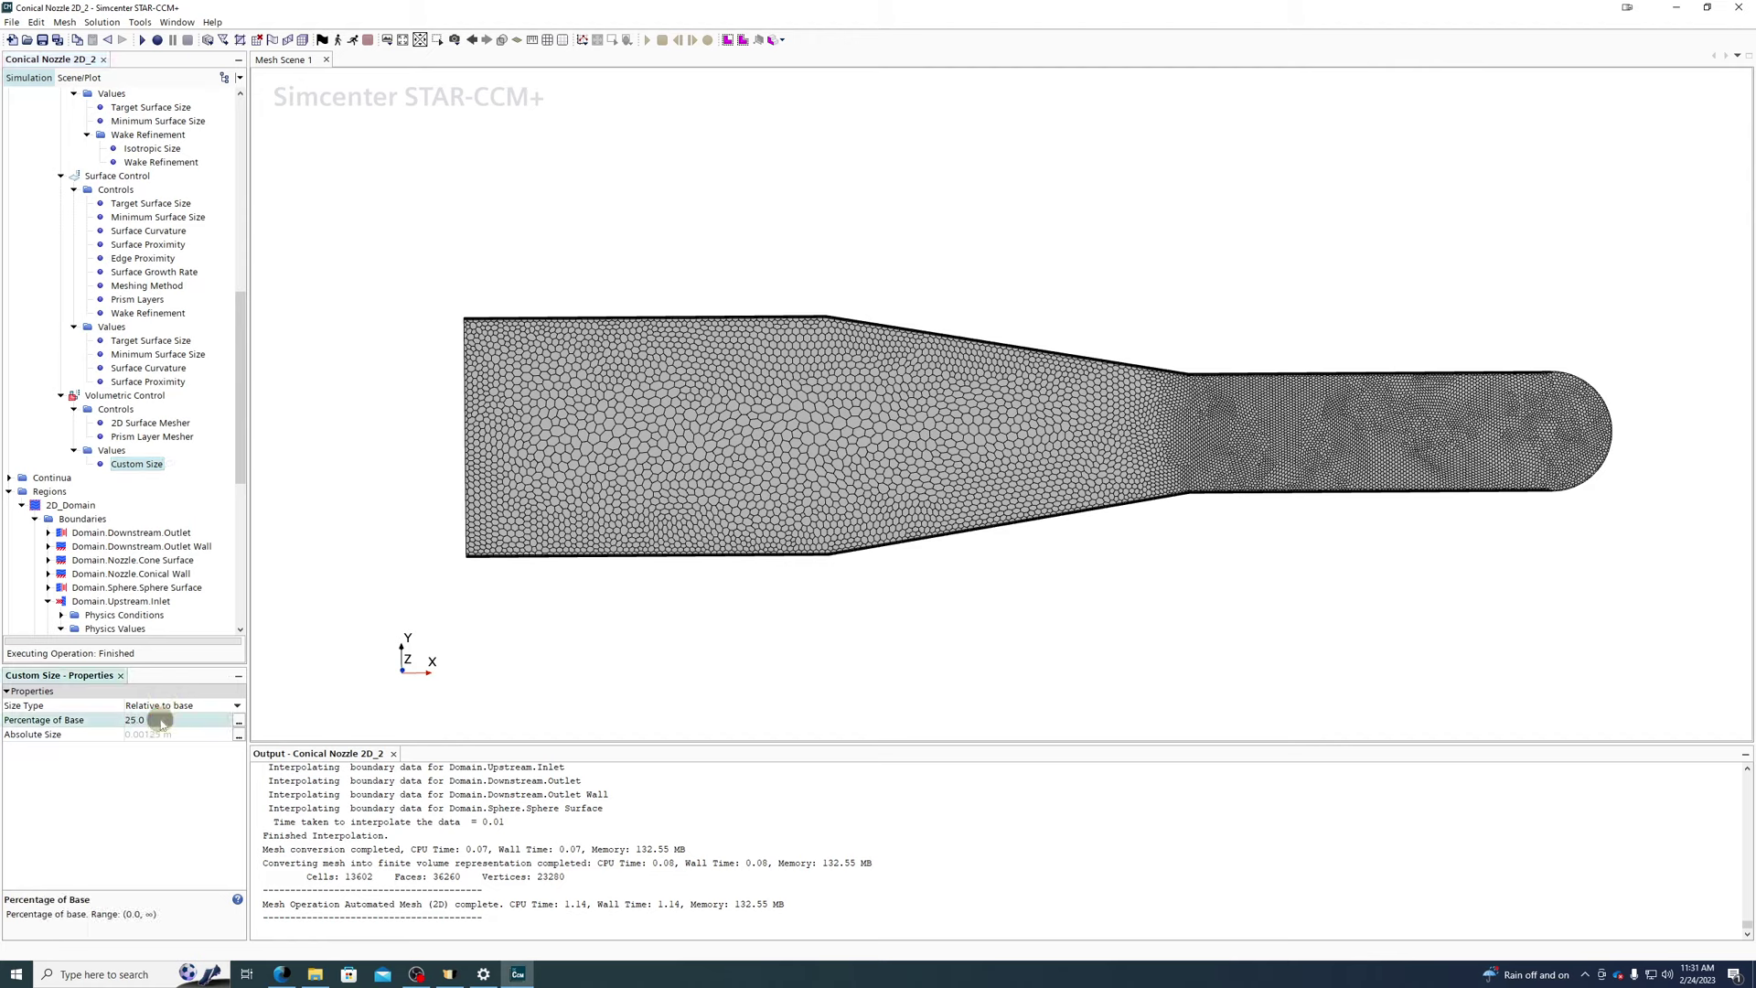
- Execute the Automated Mesh (2D) operation with the 25 percent custom size on Downstream and Sphere
{"action": "scroll", "coordinate": [216, 265], "scroll_direction": "up", "scroll_amount": 5}
{"action": "right_click", "coordinate": [75, 136]}
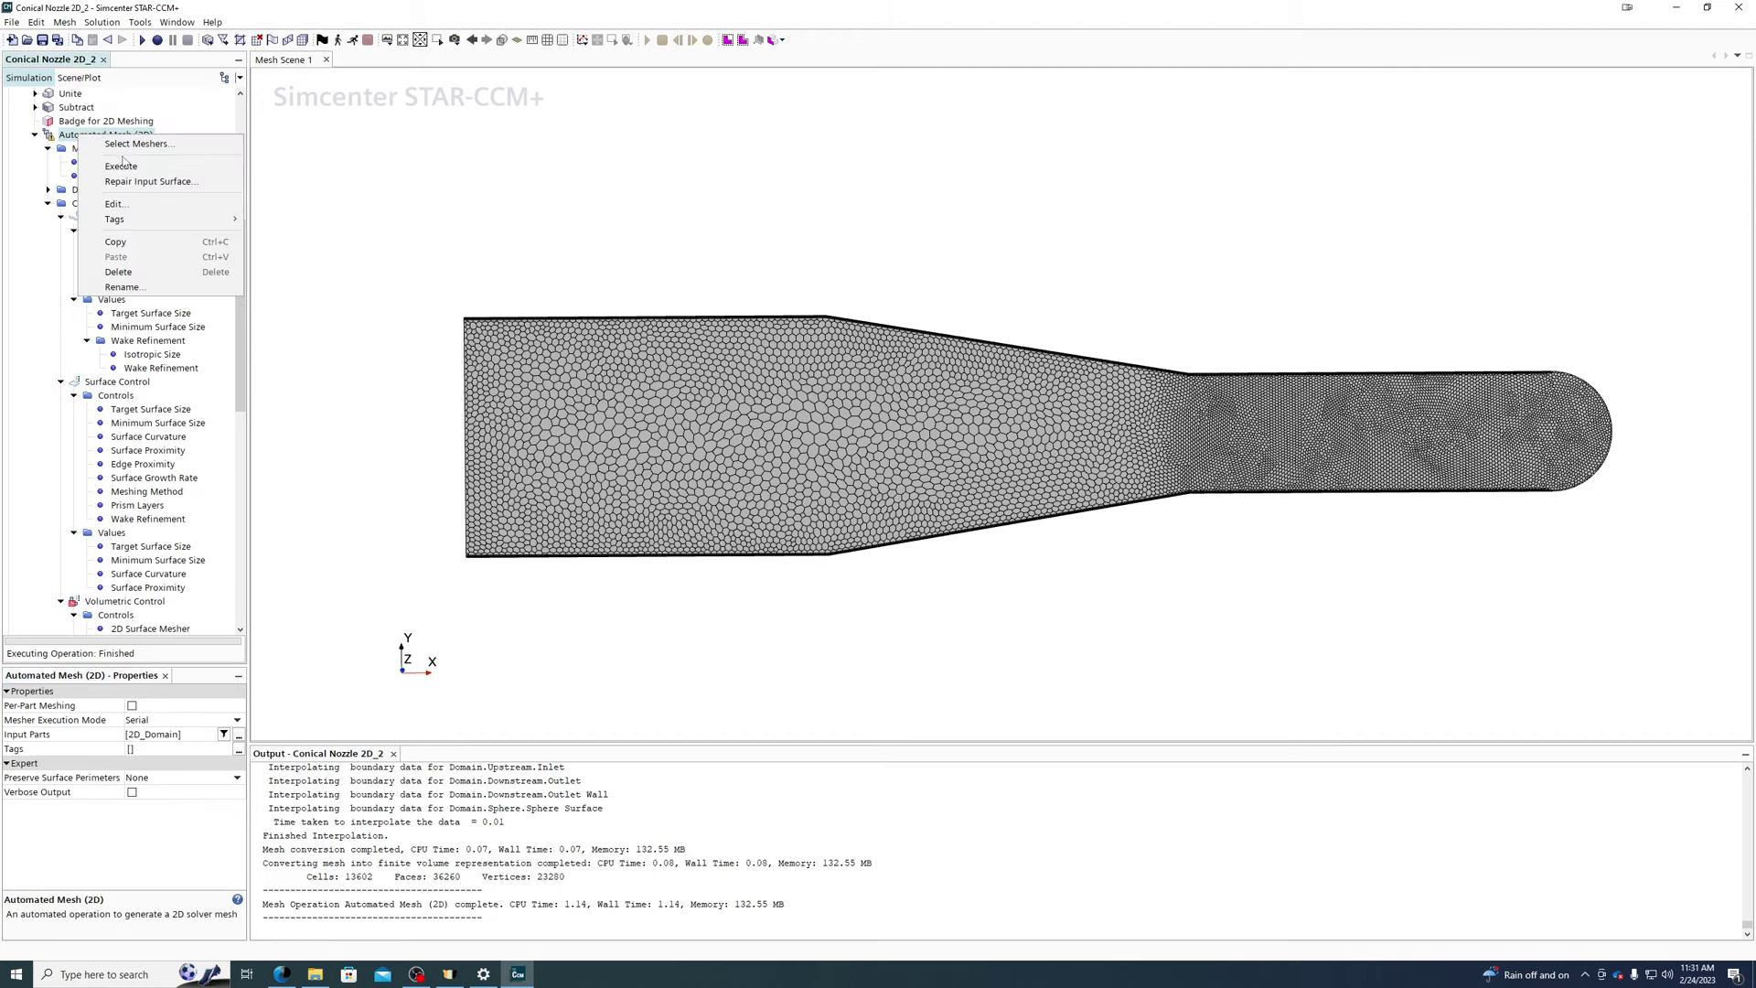
{"action": "left_click", "coordinate": [117, 170]}
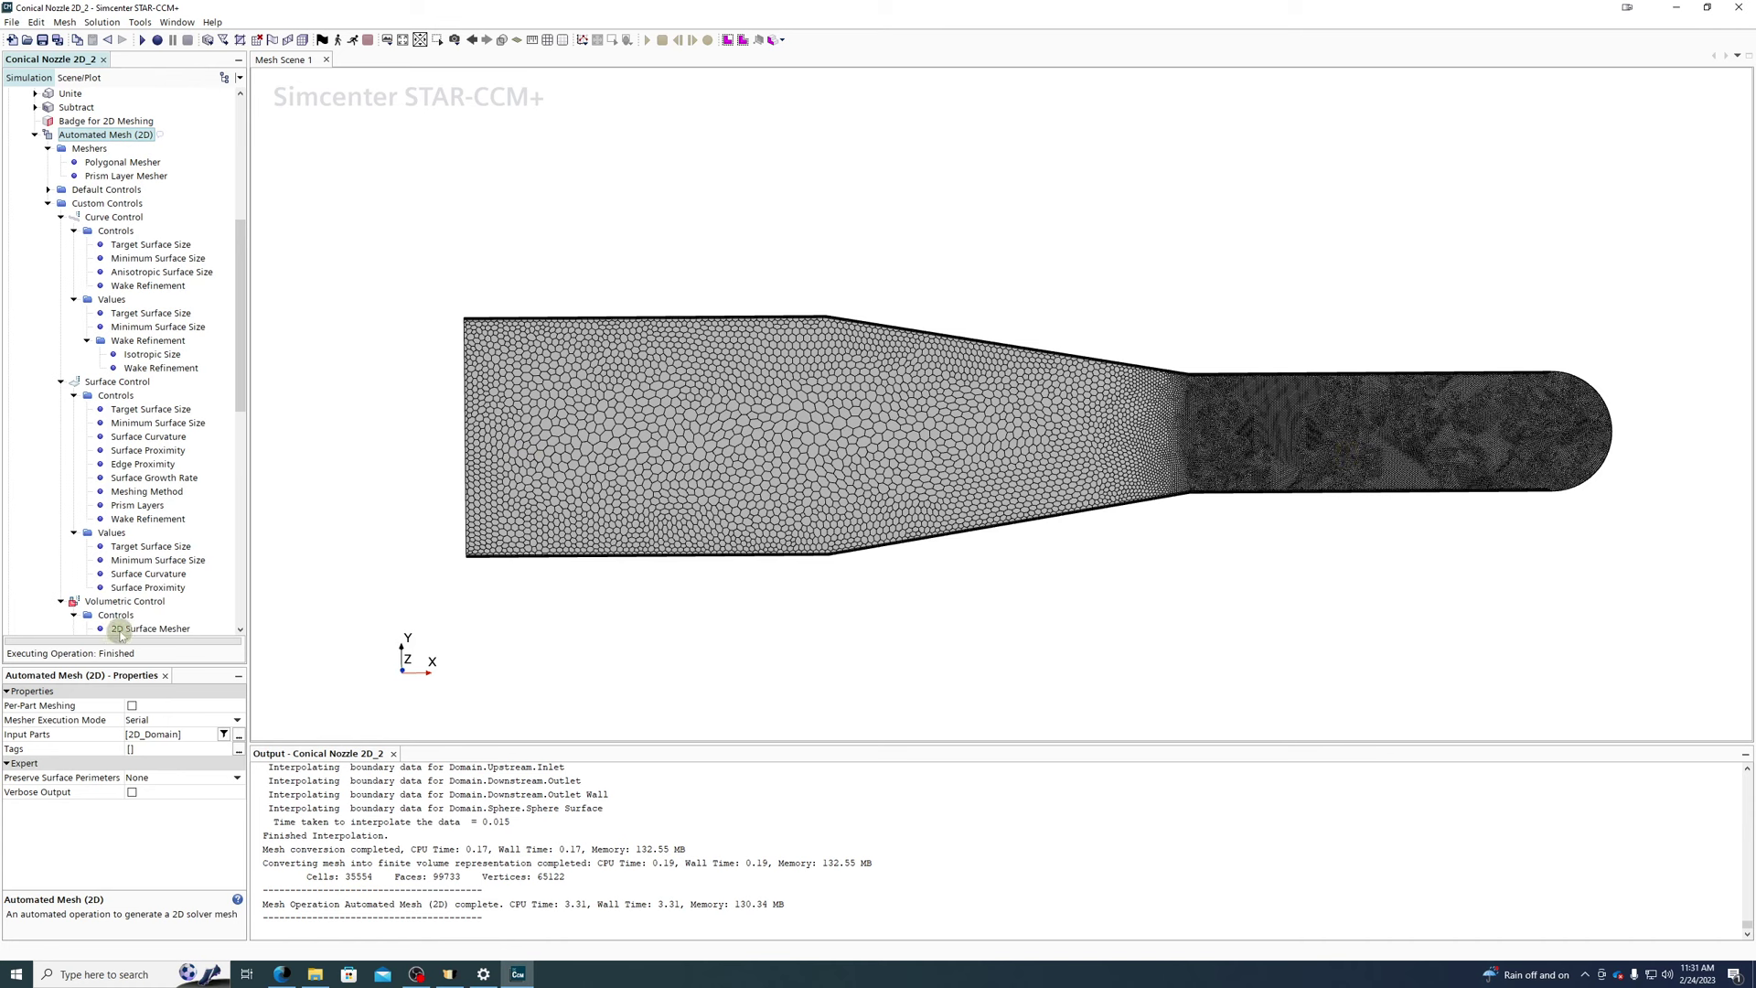
- Disable the volumetric control and execute the Automated Mesh (2D) operation without it
{"action": "left_click", "coordinate": [117, 601]}
{"action": "left_click", "coordinate": [129, 748]}
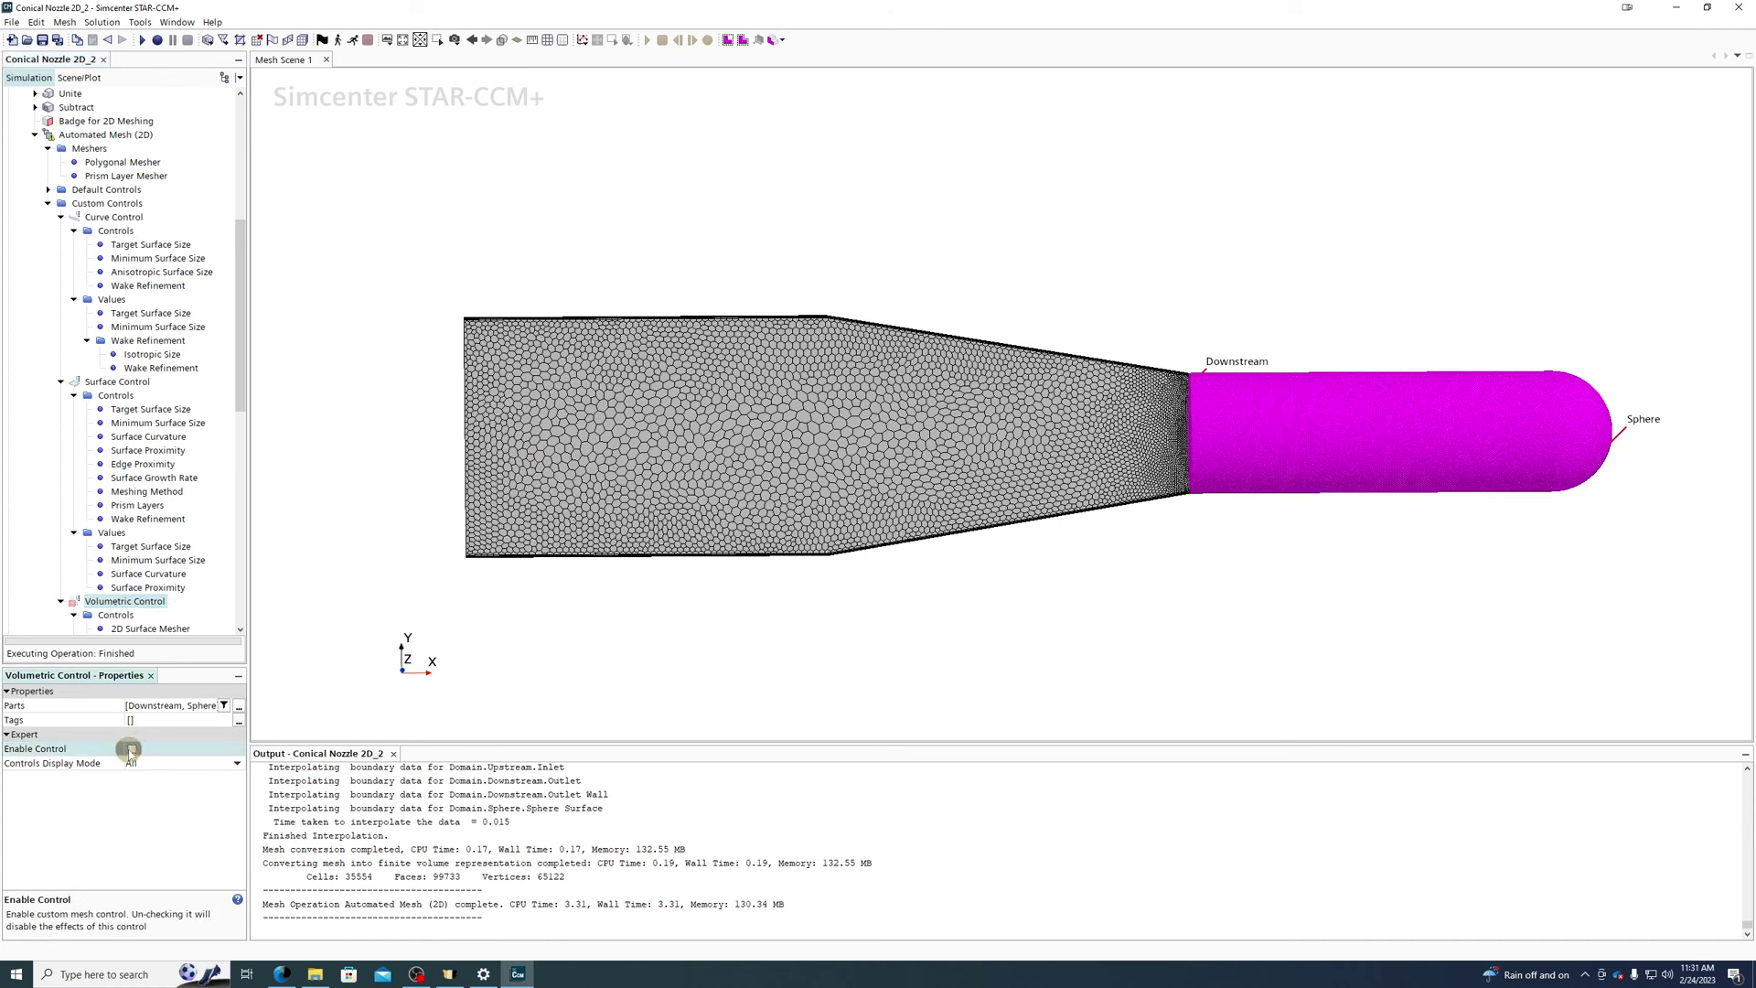
{"action": "right_click", "coordinate": [94, 135]}
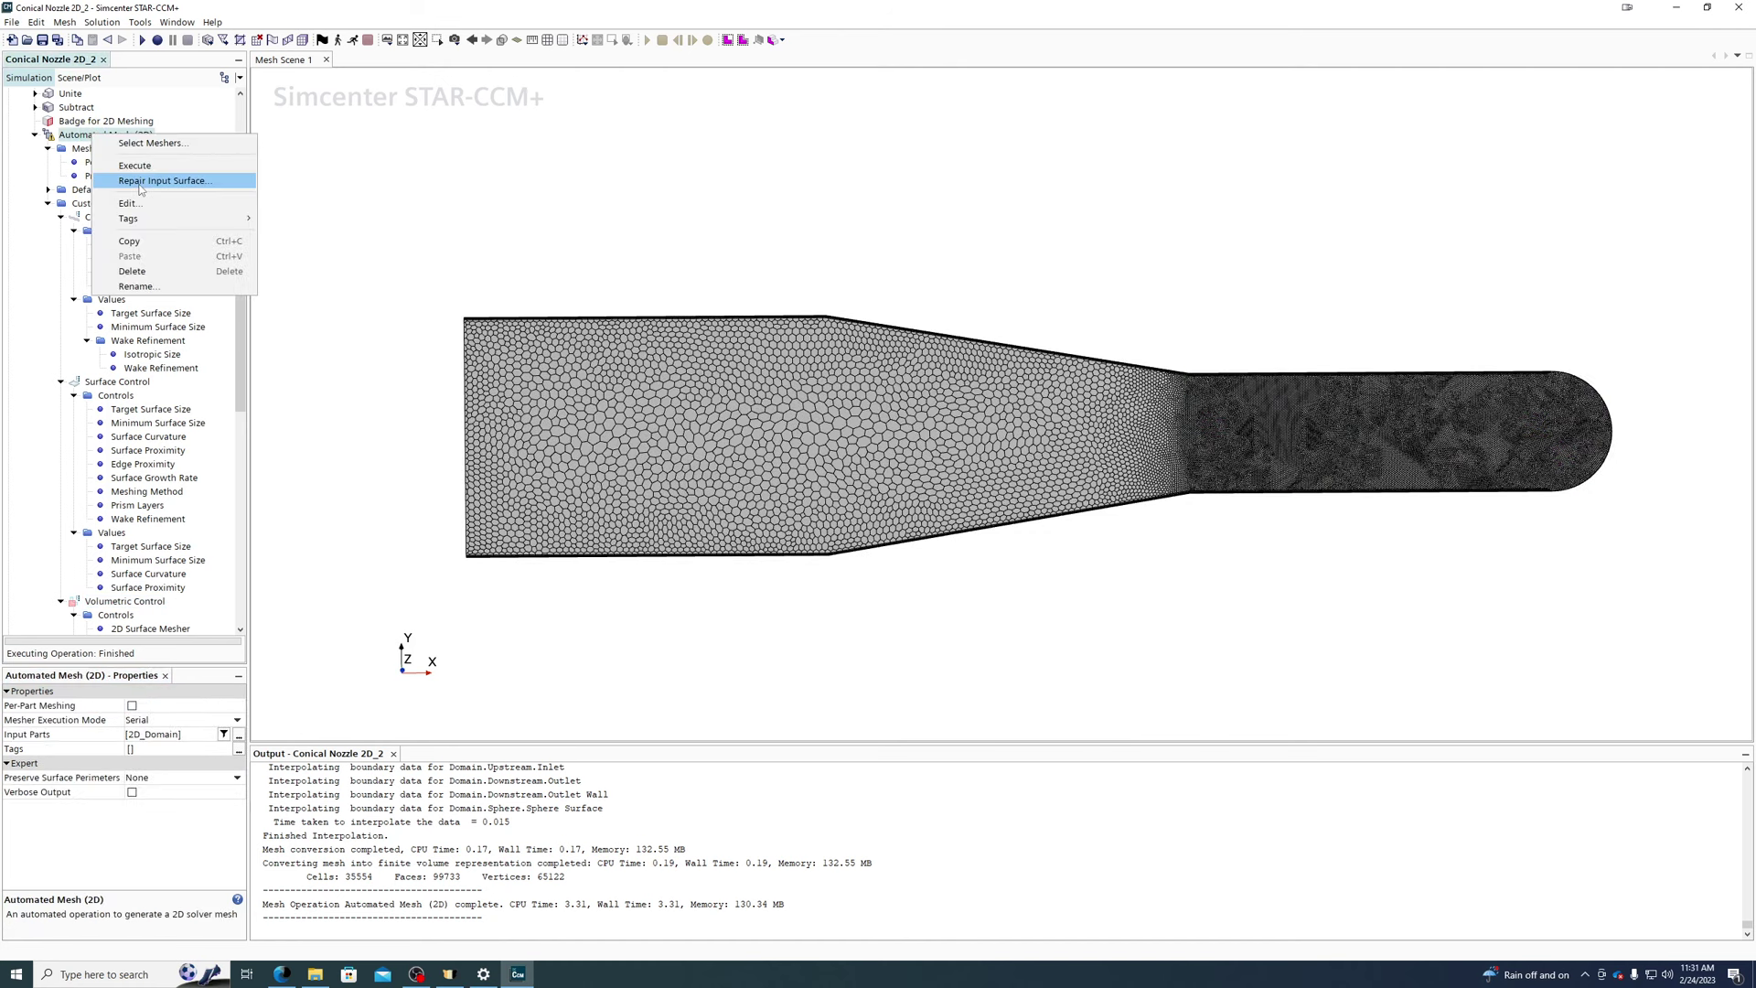
{"action": "left_click", "coordinate": [137, 172]}
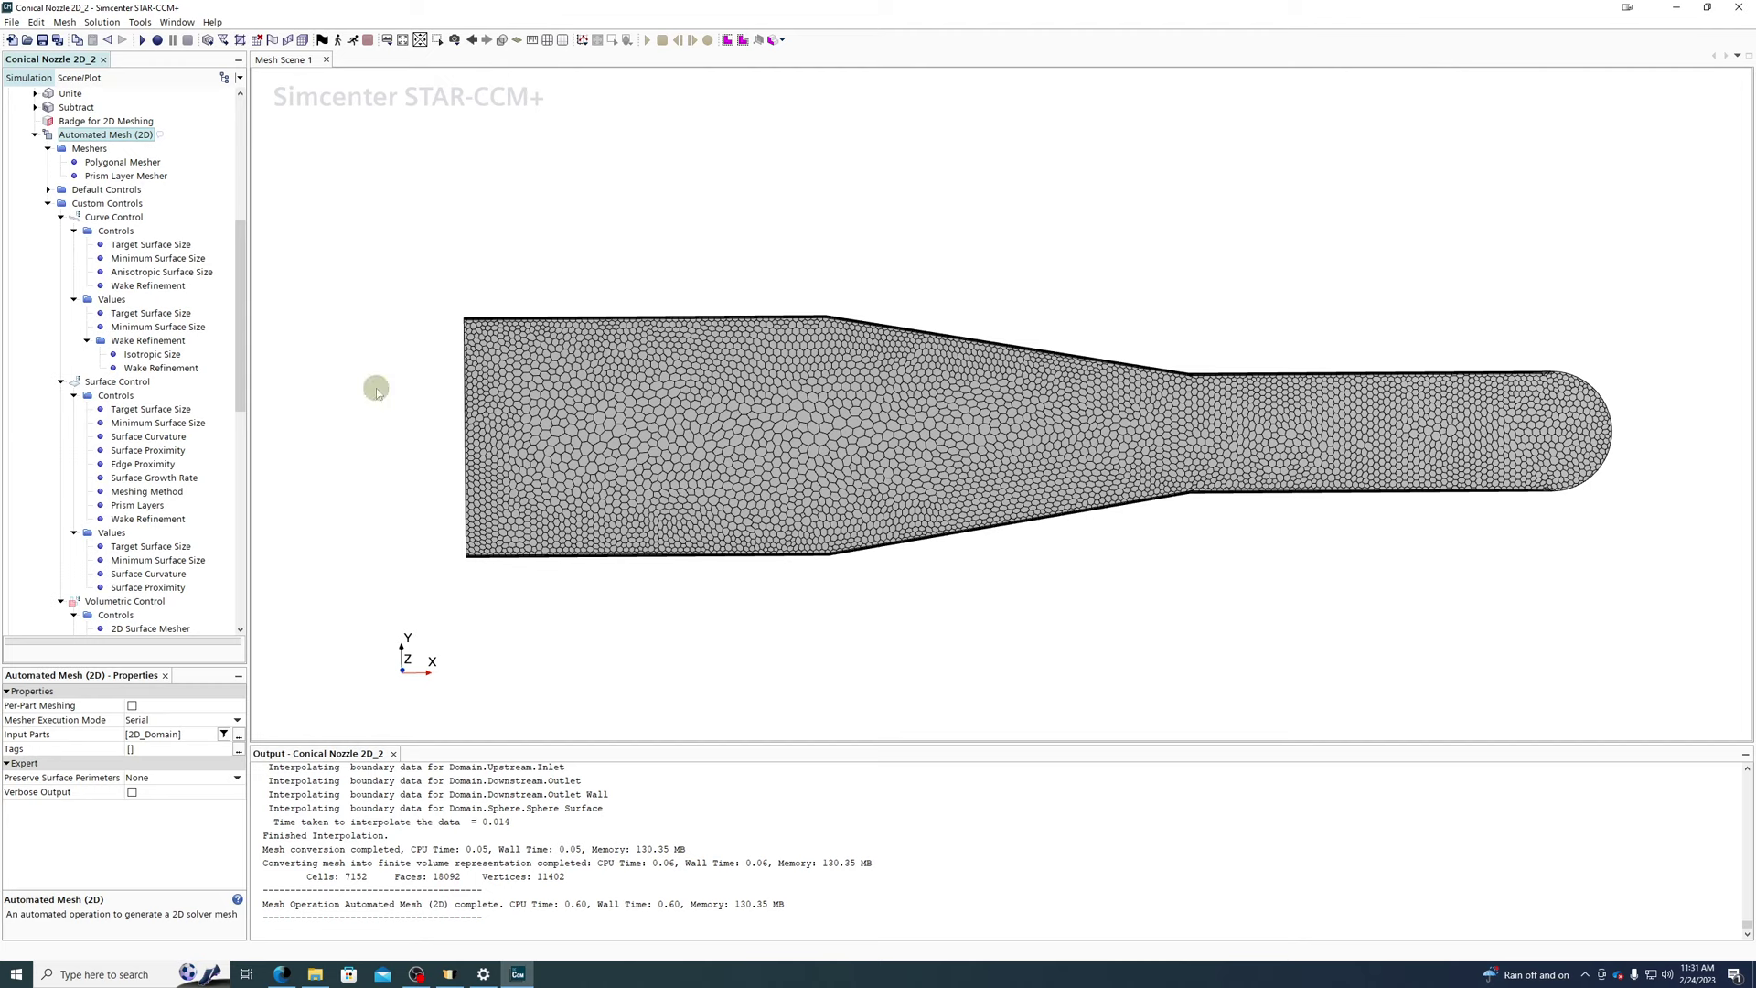
- Save the simulation file and run the simulation on the regenerated mesh
{"action": "scroll", "coordinate": [198, 408], "scroll_direction": "down", "scroll_amount": 13}
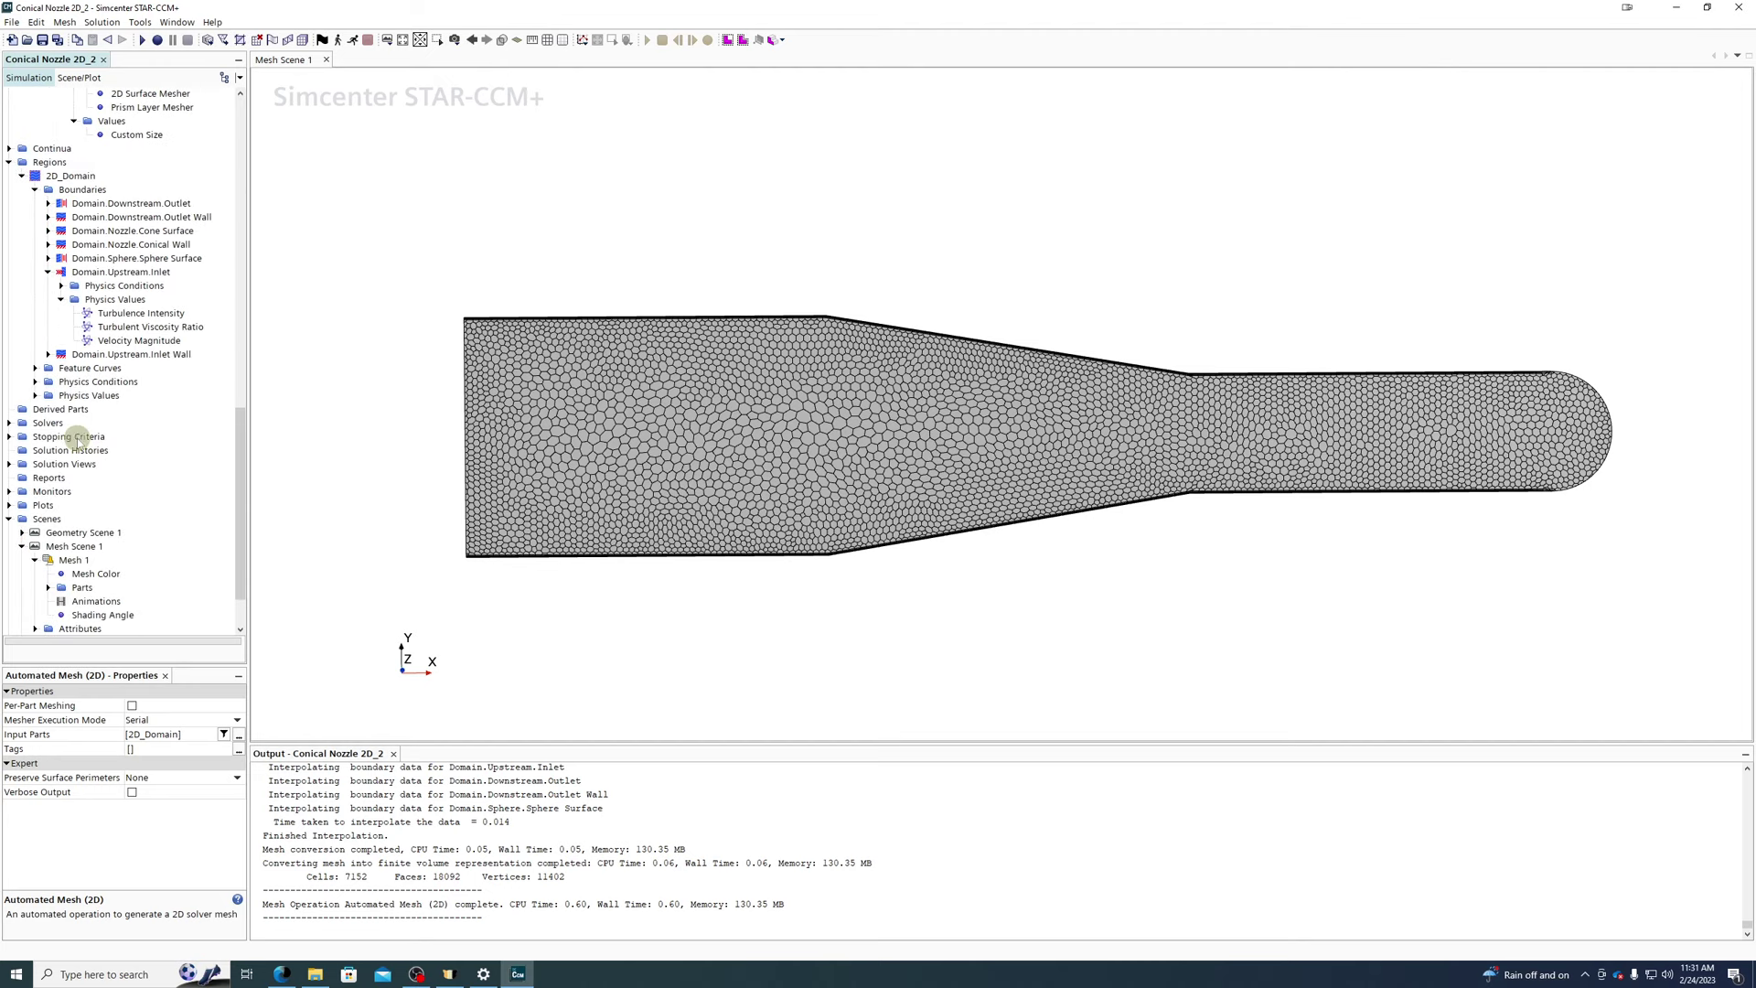
{"action": "left_click", "coordinate": [42, 40]}
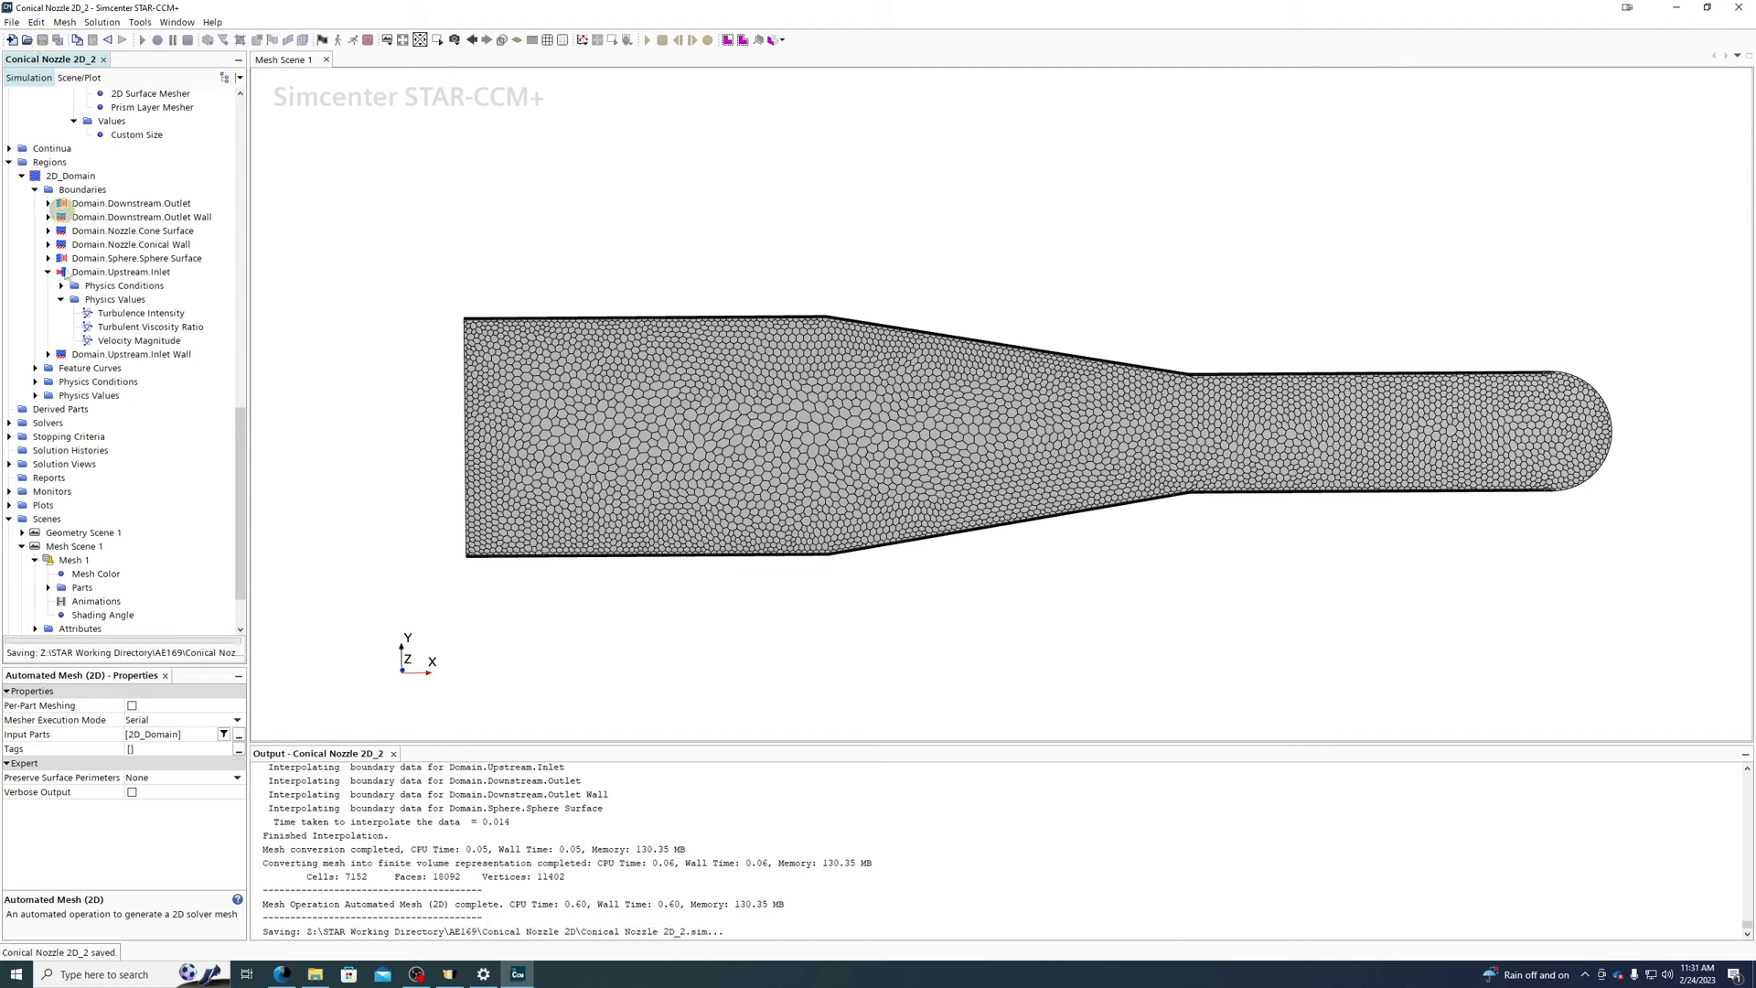
{"action": "scroll", "coordinate": [64, 501], "scroll_direction": "down", "scroll_amount": 2}
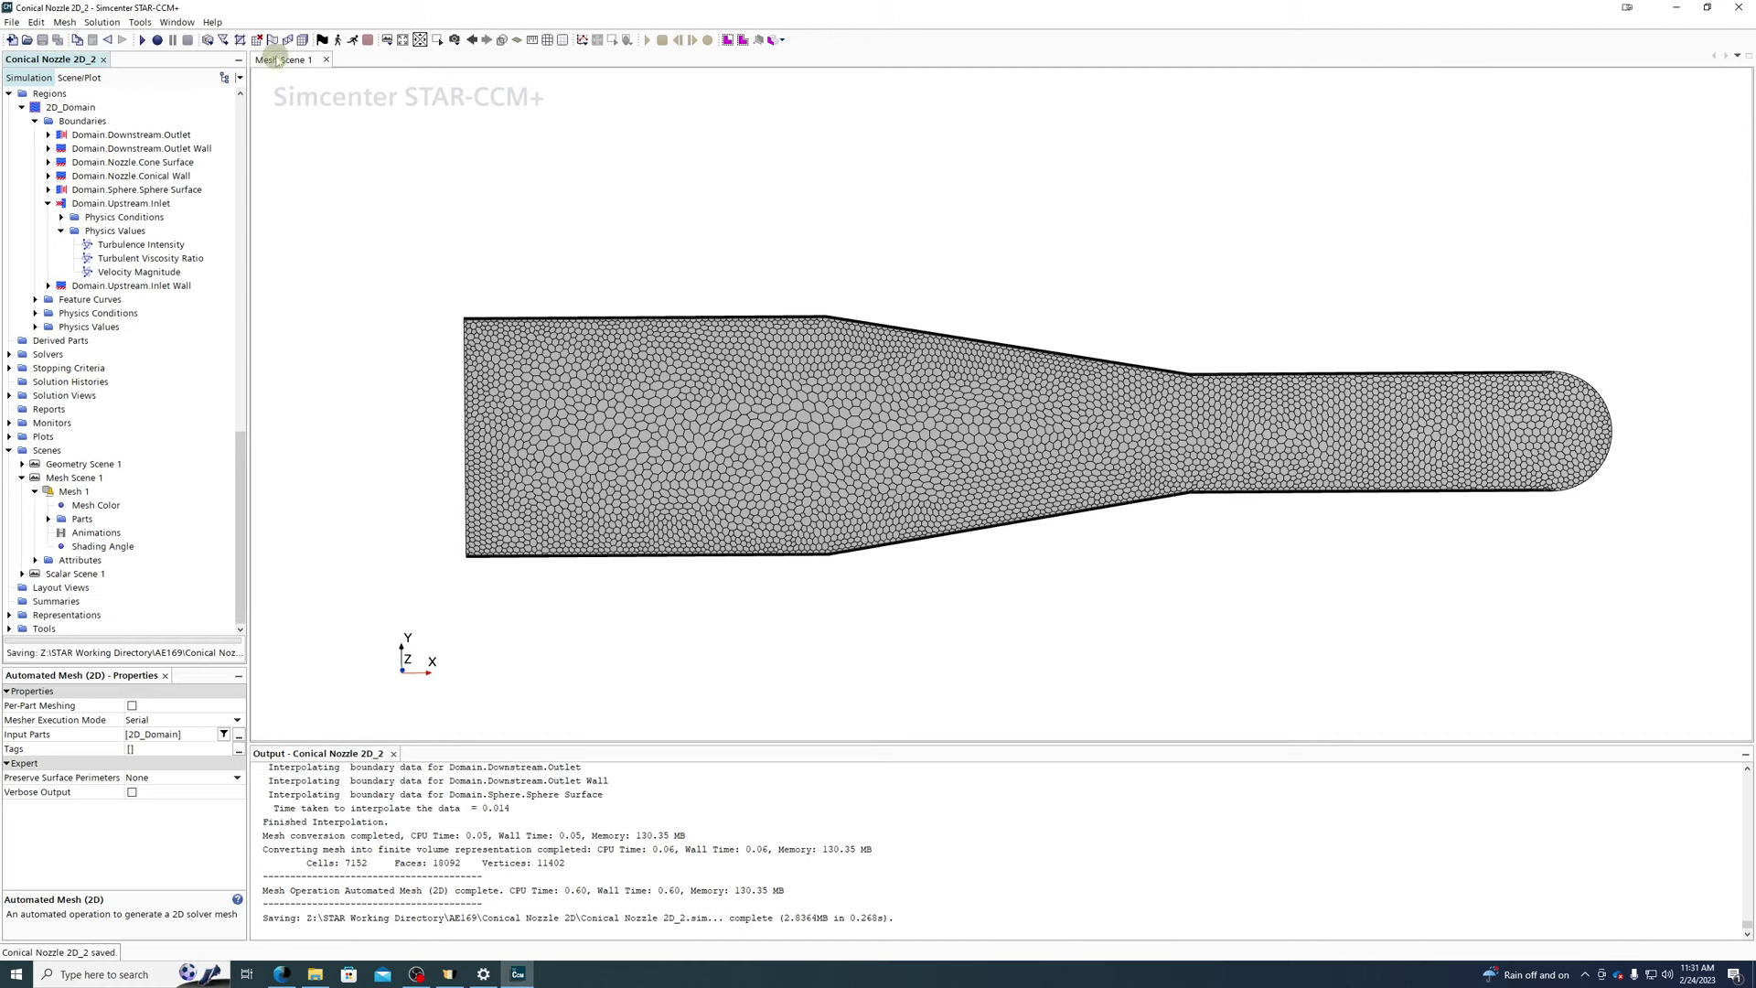
{"action": "left_click", "coordinate": [353, 41]}
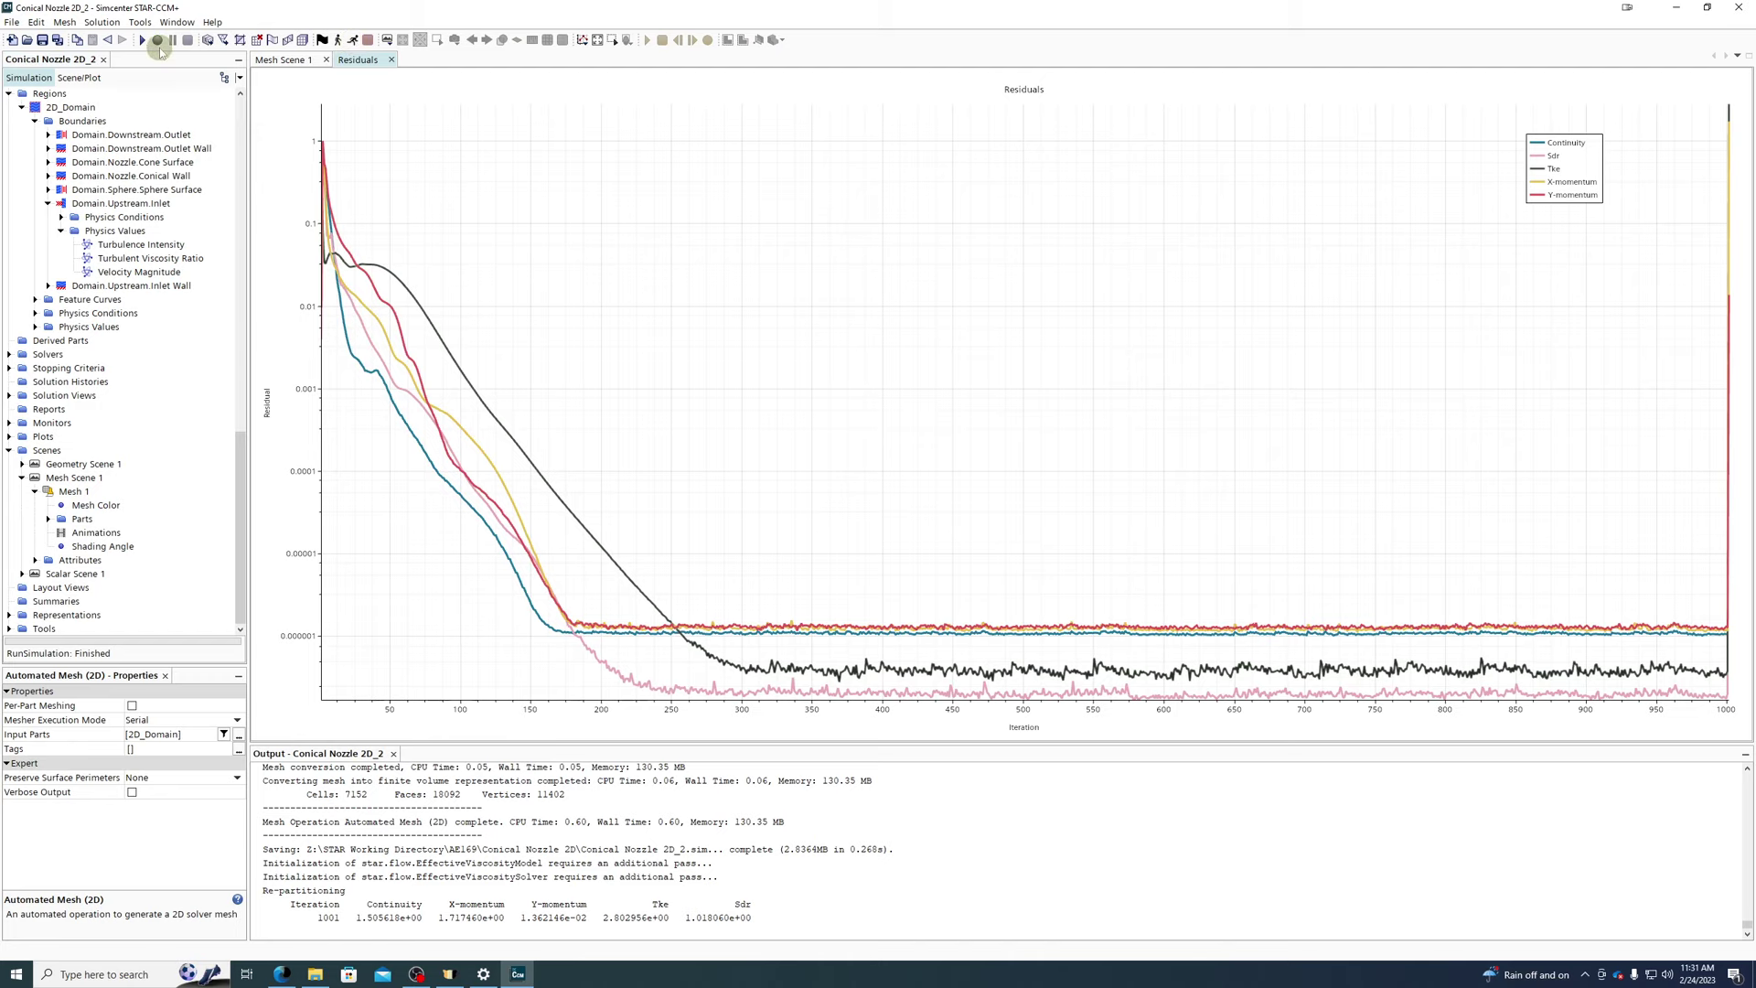
- Clear the solution history and fields without resetting the mesh, and run the simulation again from the first iteration
{"action": "left_click", "coordinate": [102, 22]}
{"action": "left_click", "coordinate": [128, 40]}
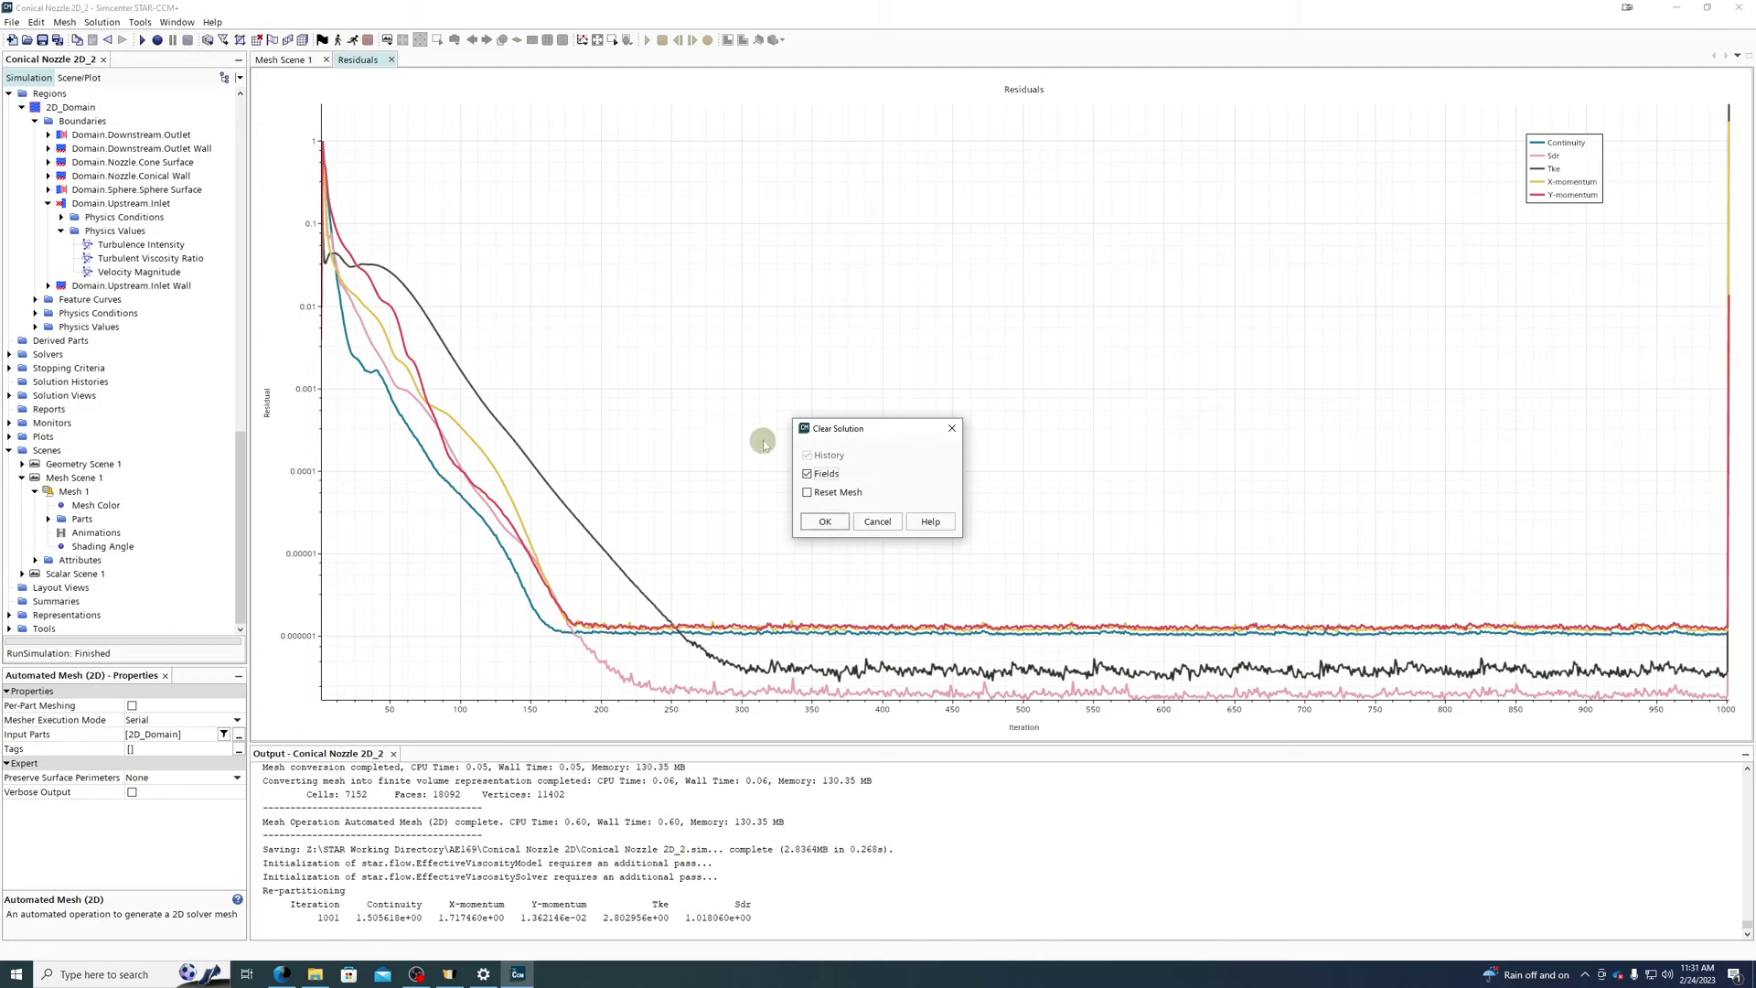
{"action": "left_click", "coordinate": [824, 520]}
{"action": "scroll", "coordinate": [160, 236], "scroll_direction": "up", "scroll_amount": 10}
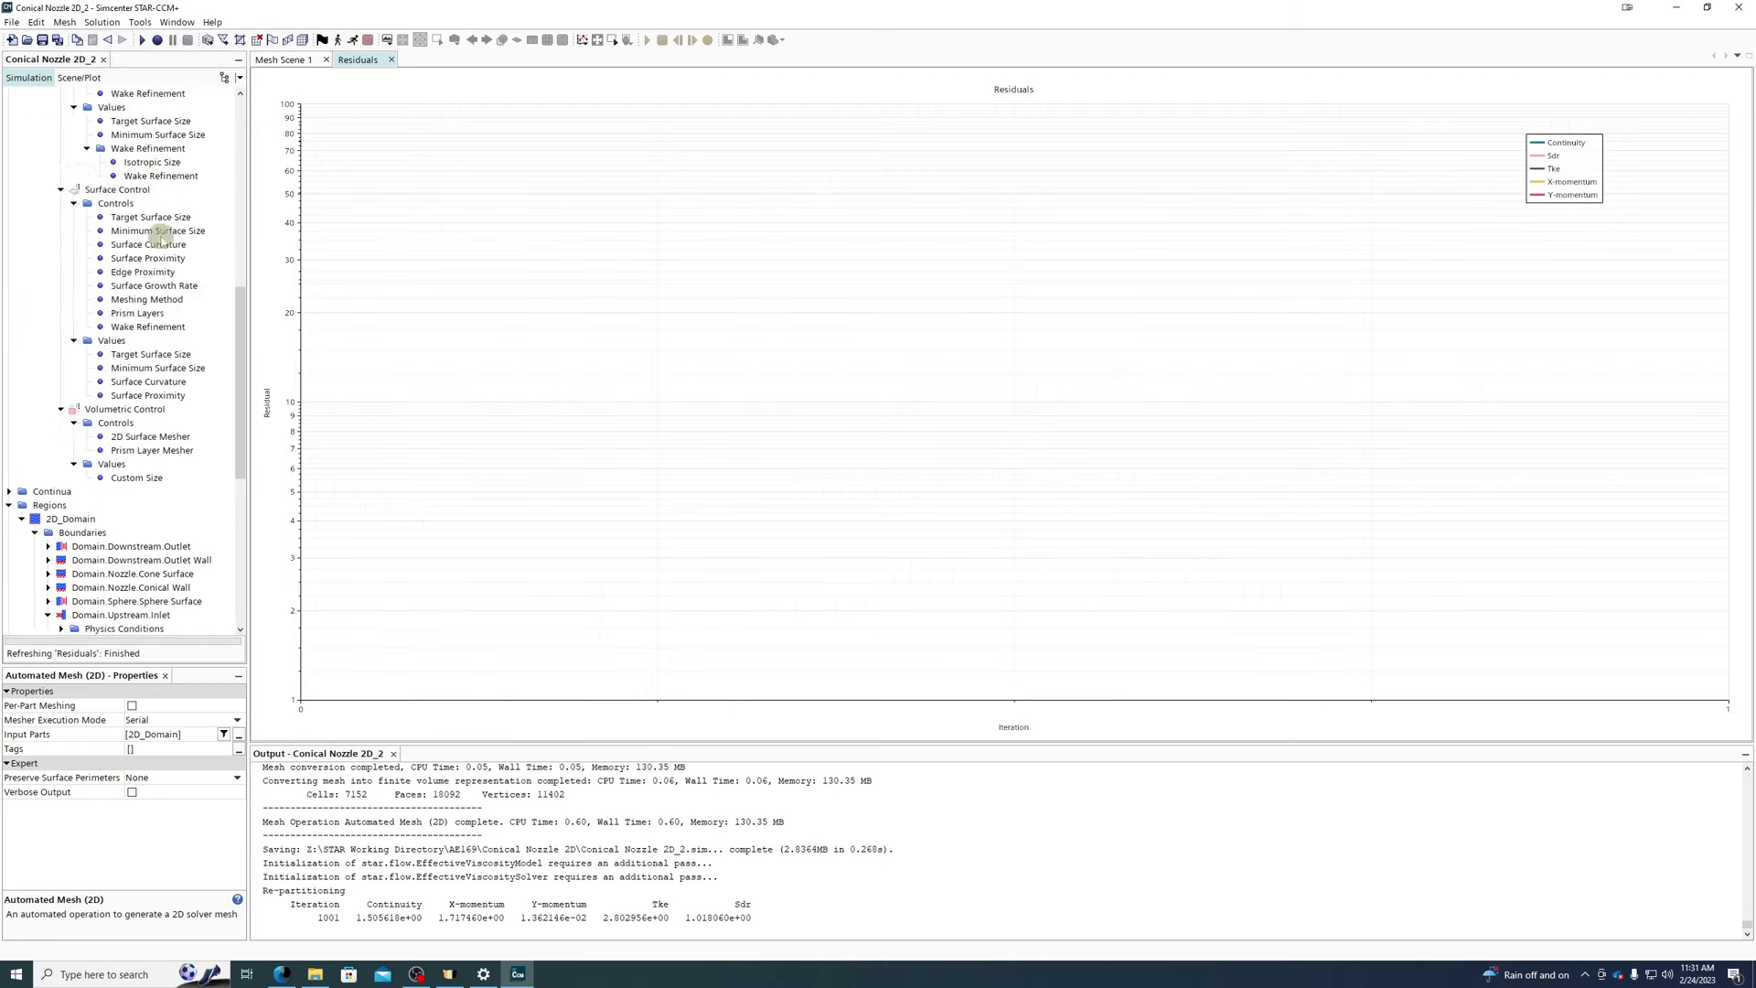
{"action": "scroll", "coordinate": [160, 236], "scroll_direction": "up", "scroll_amount": 6}
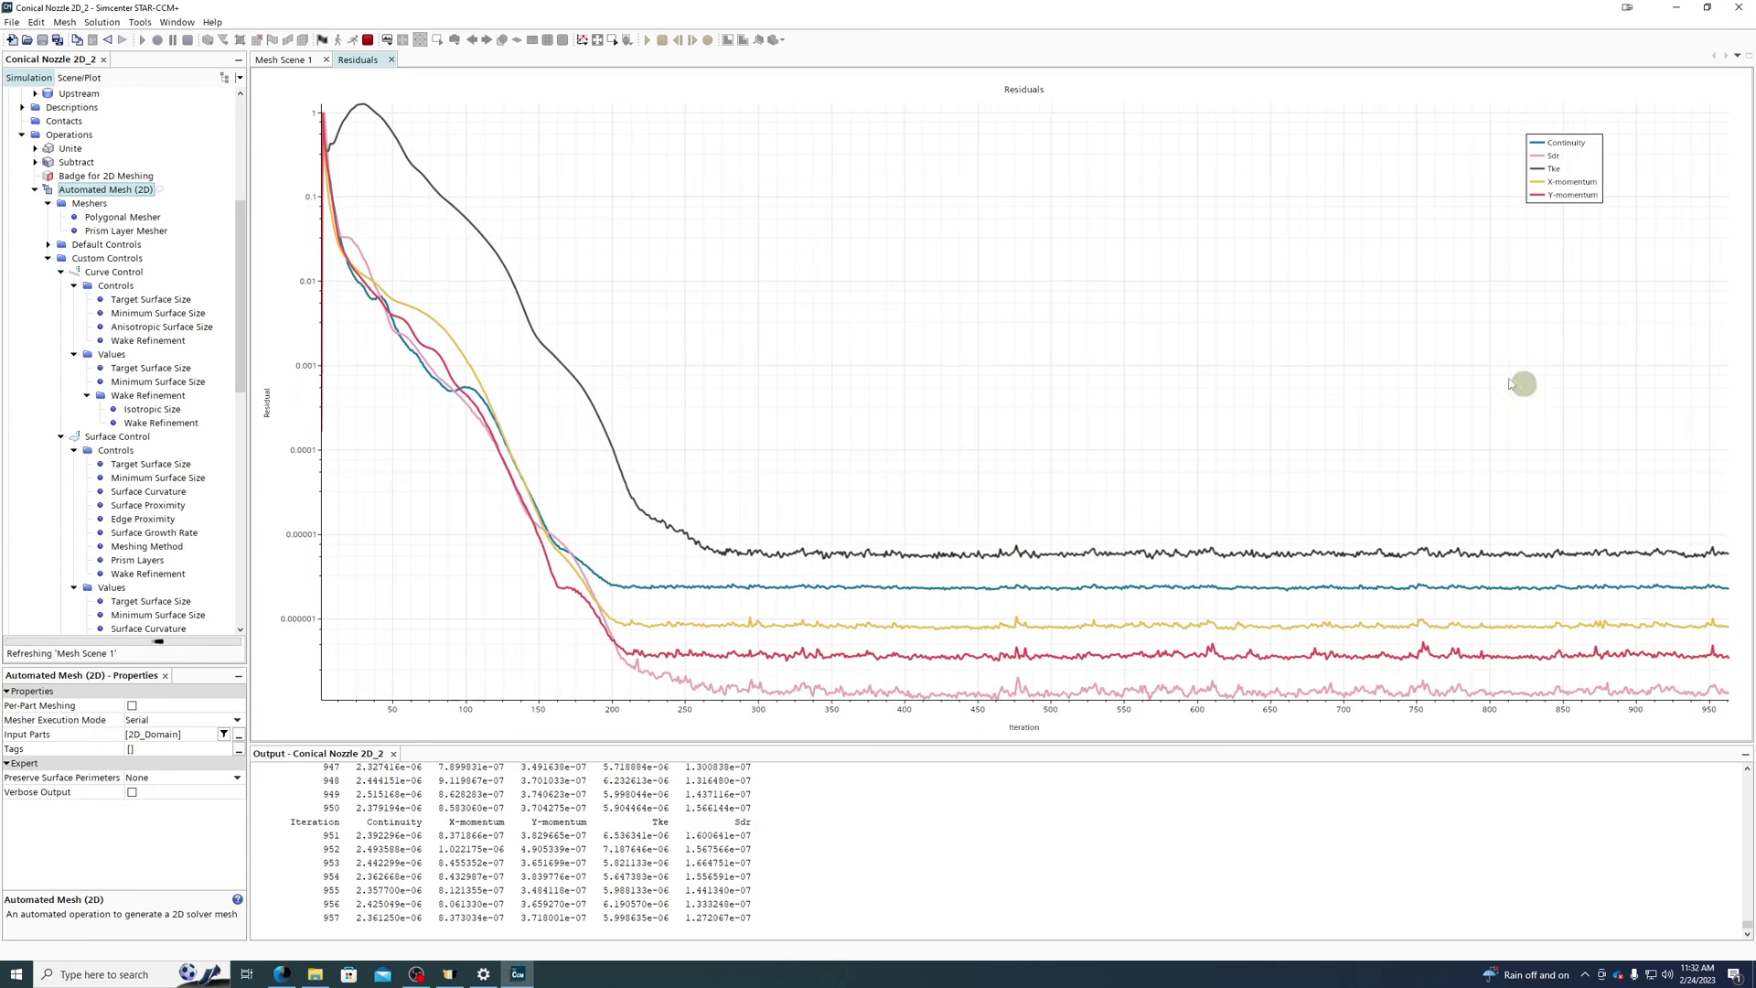
- Open Scalar Scene 1 once the simulation run is complete
{"action": "scroll", "coordinate": [190, 472], "scroll_direction": "down", "scroll_amount": 10}
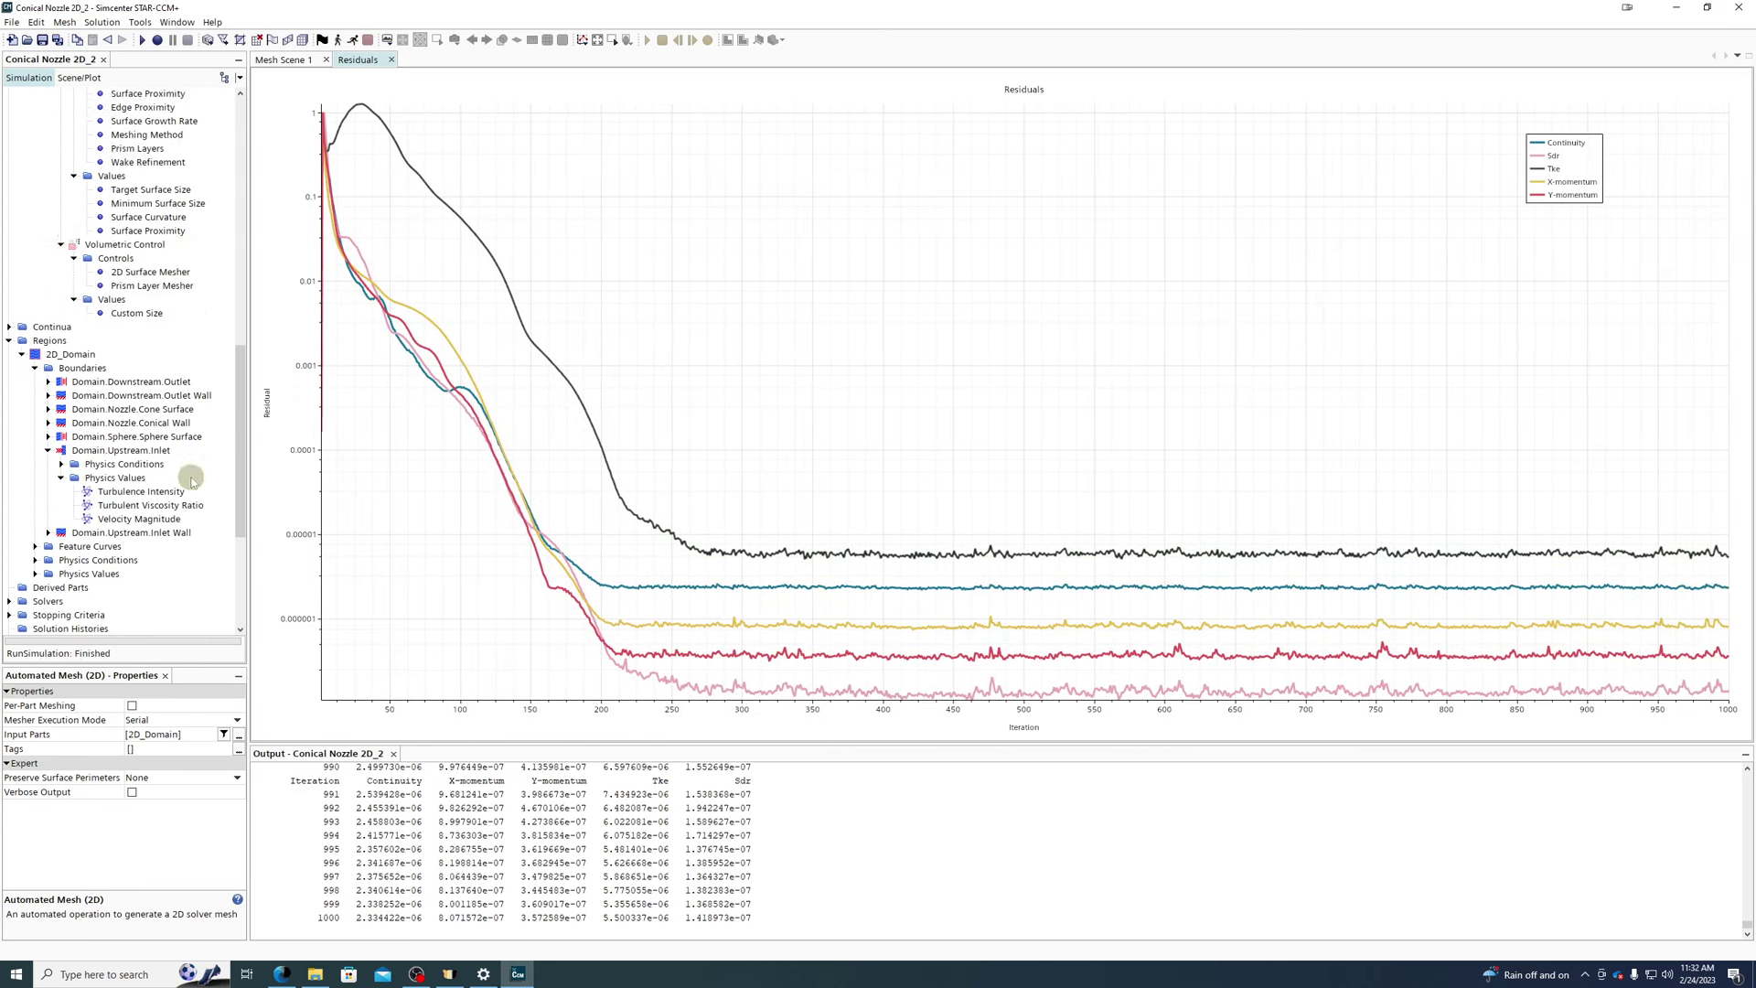
{"action": "scroll", "coordinate": [193, 482], "scroll_direction": "down", "scroll_amount": 5}
{"action": "scroll", "coordinate": [81, 514], "scroll_direction": "down", "scroll_amount": 1}
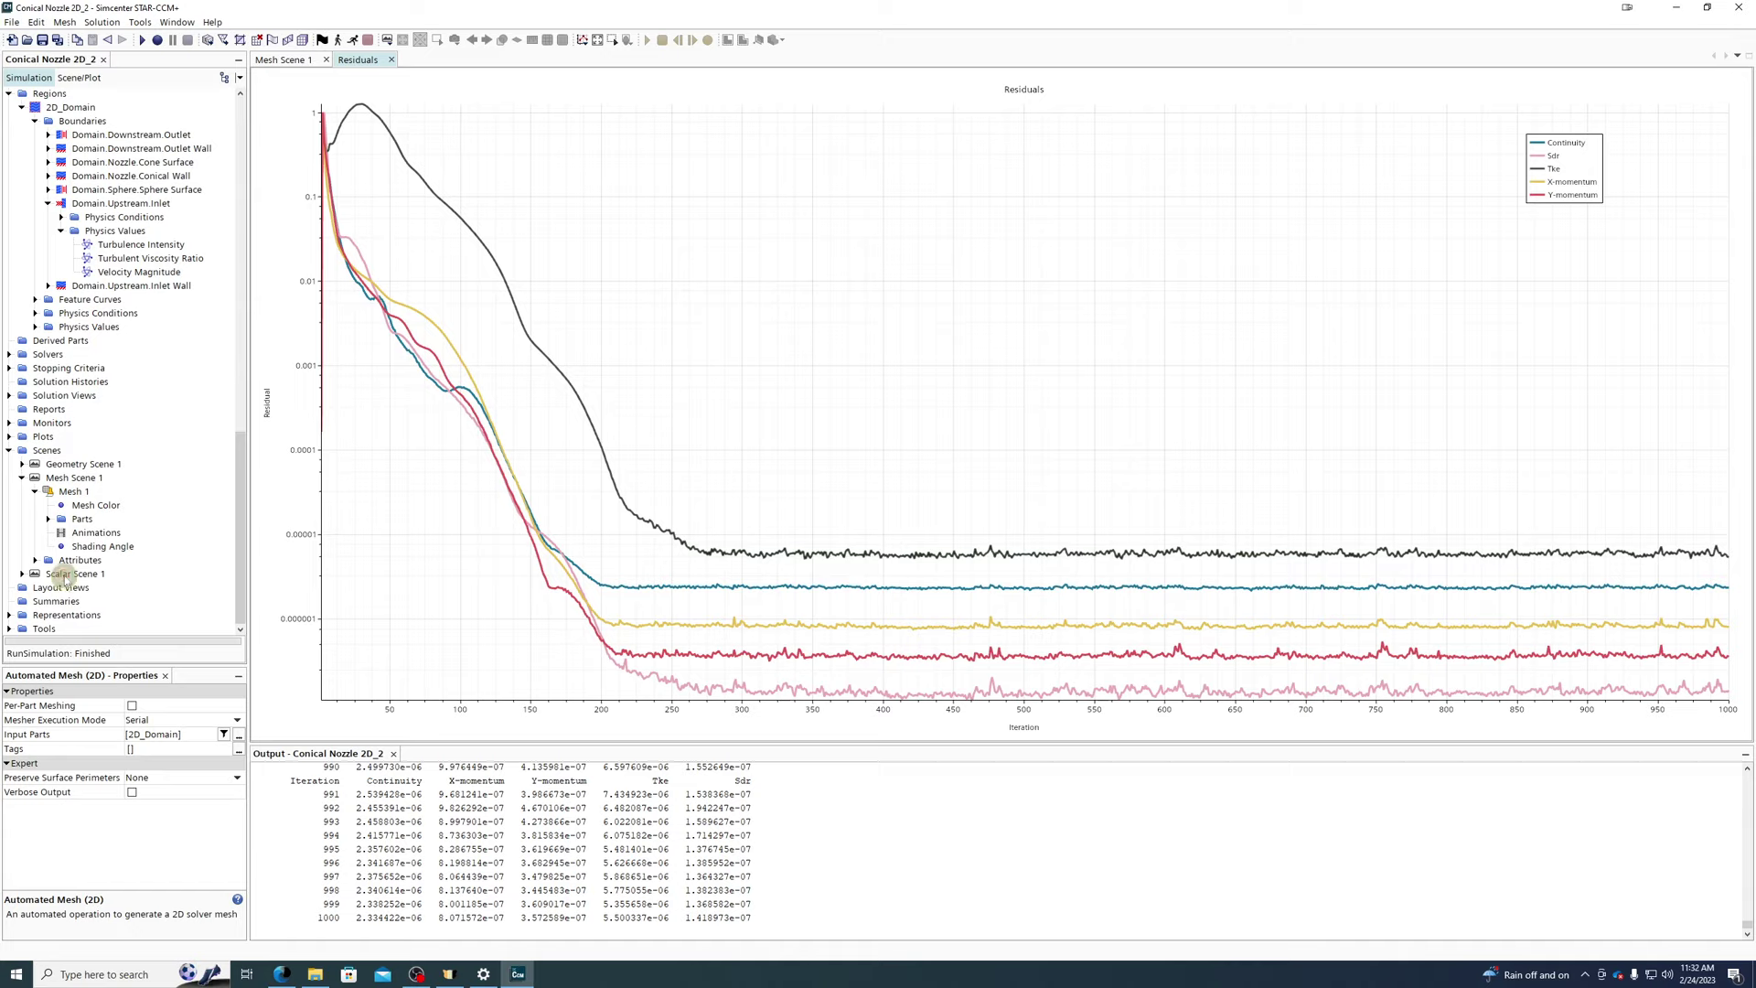
{"action": "double_click", "coordinate": [64, 573]}
- Assign everything under Regions as the displayed parts of the Scalar 1 displayer
{"action": "left_click", "coordinate": [21, 574]}
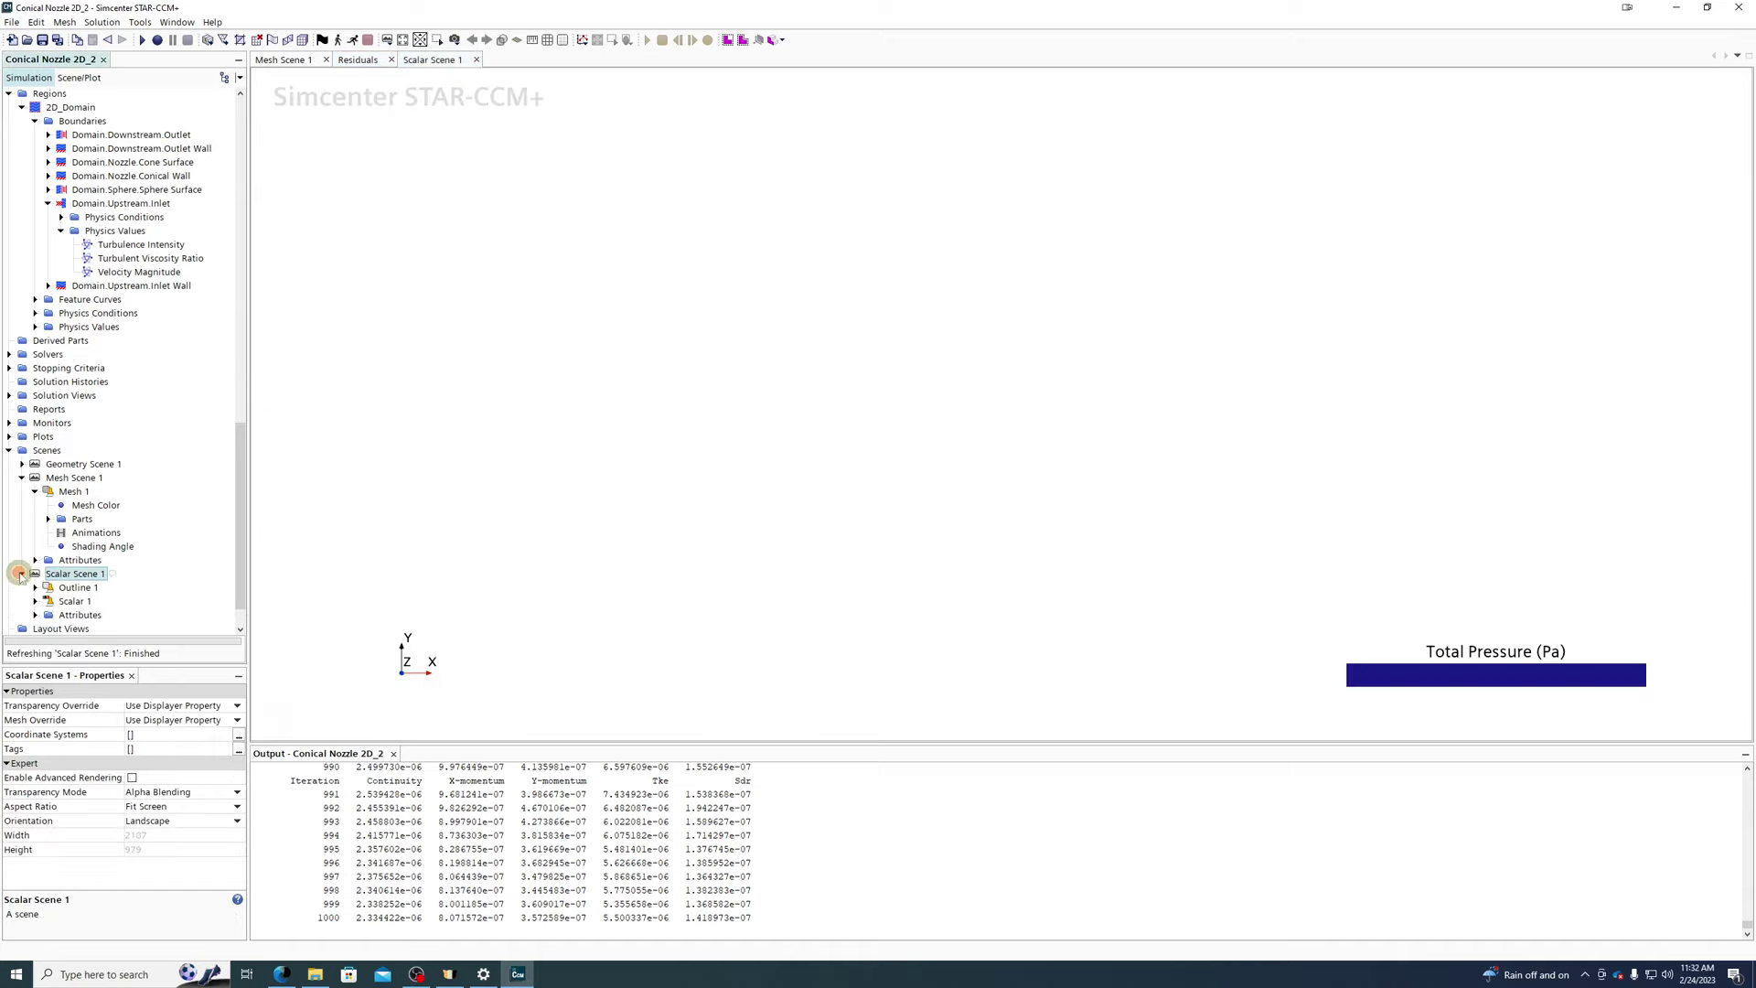
{"action": "left_click", "coordinate": [35, 601]}
{"action": "left_click", "coordinate": [73, 561]}
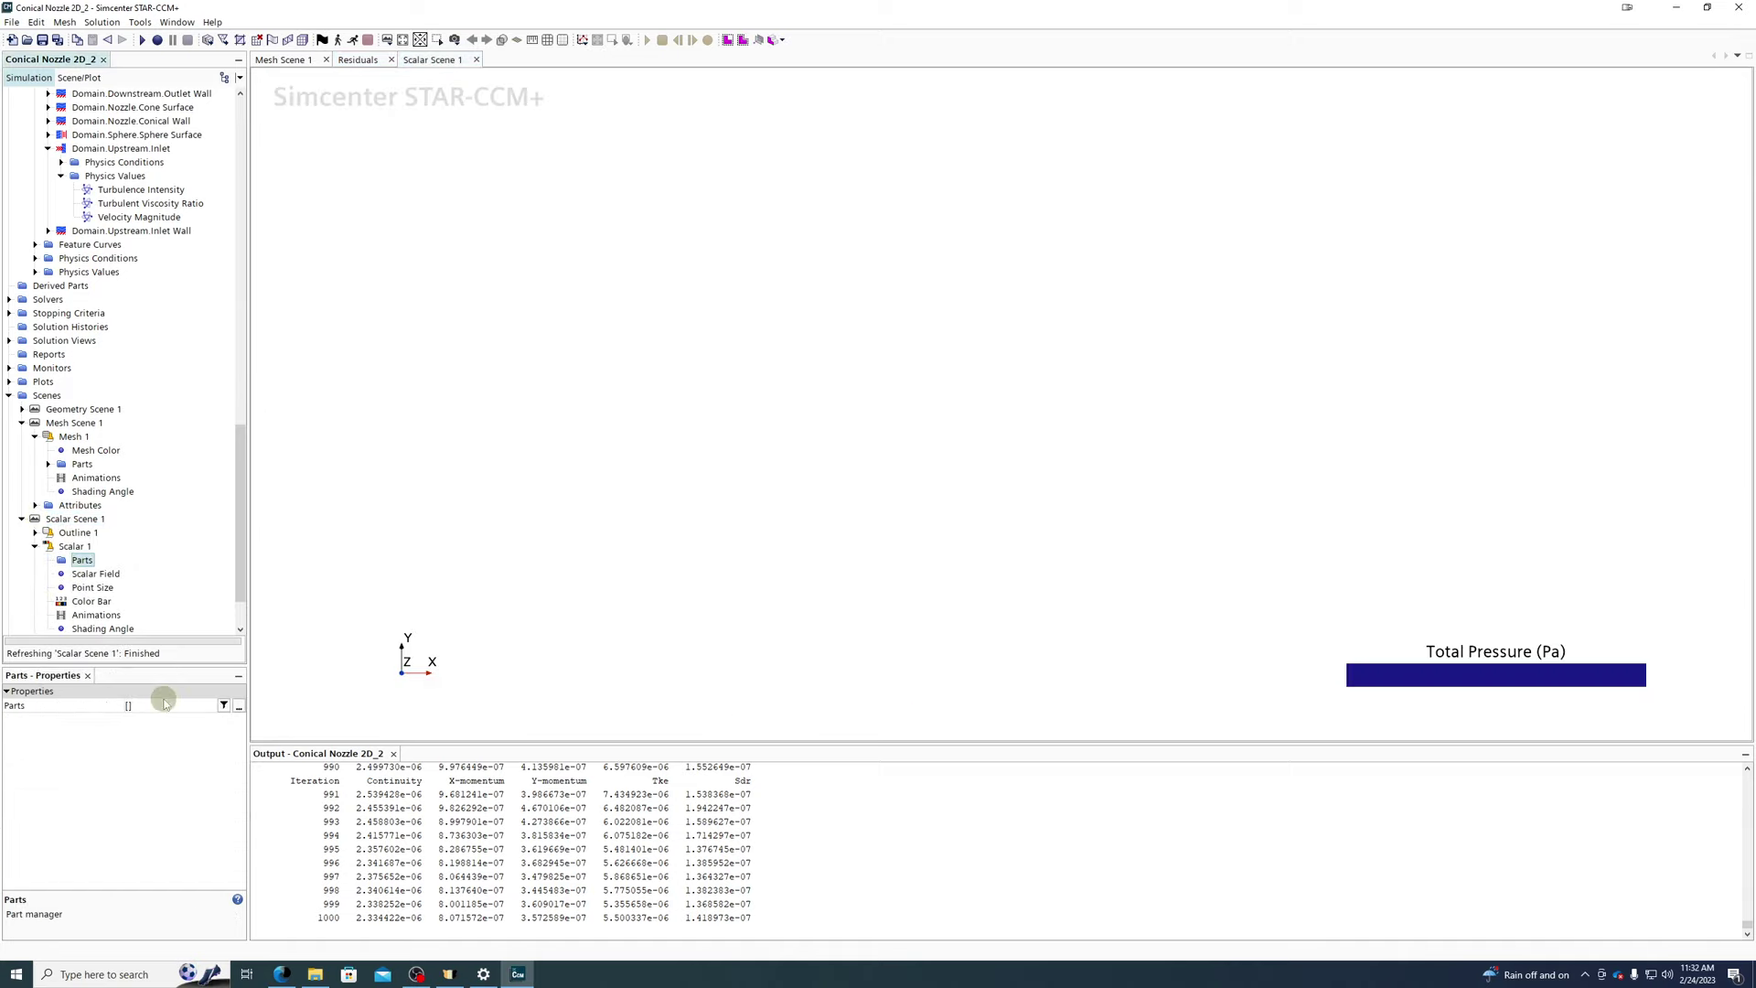
{"action": "left_click", "coordinate": [163, 705]}
{"action": "left_click", "coordinate": [611, 299]}
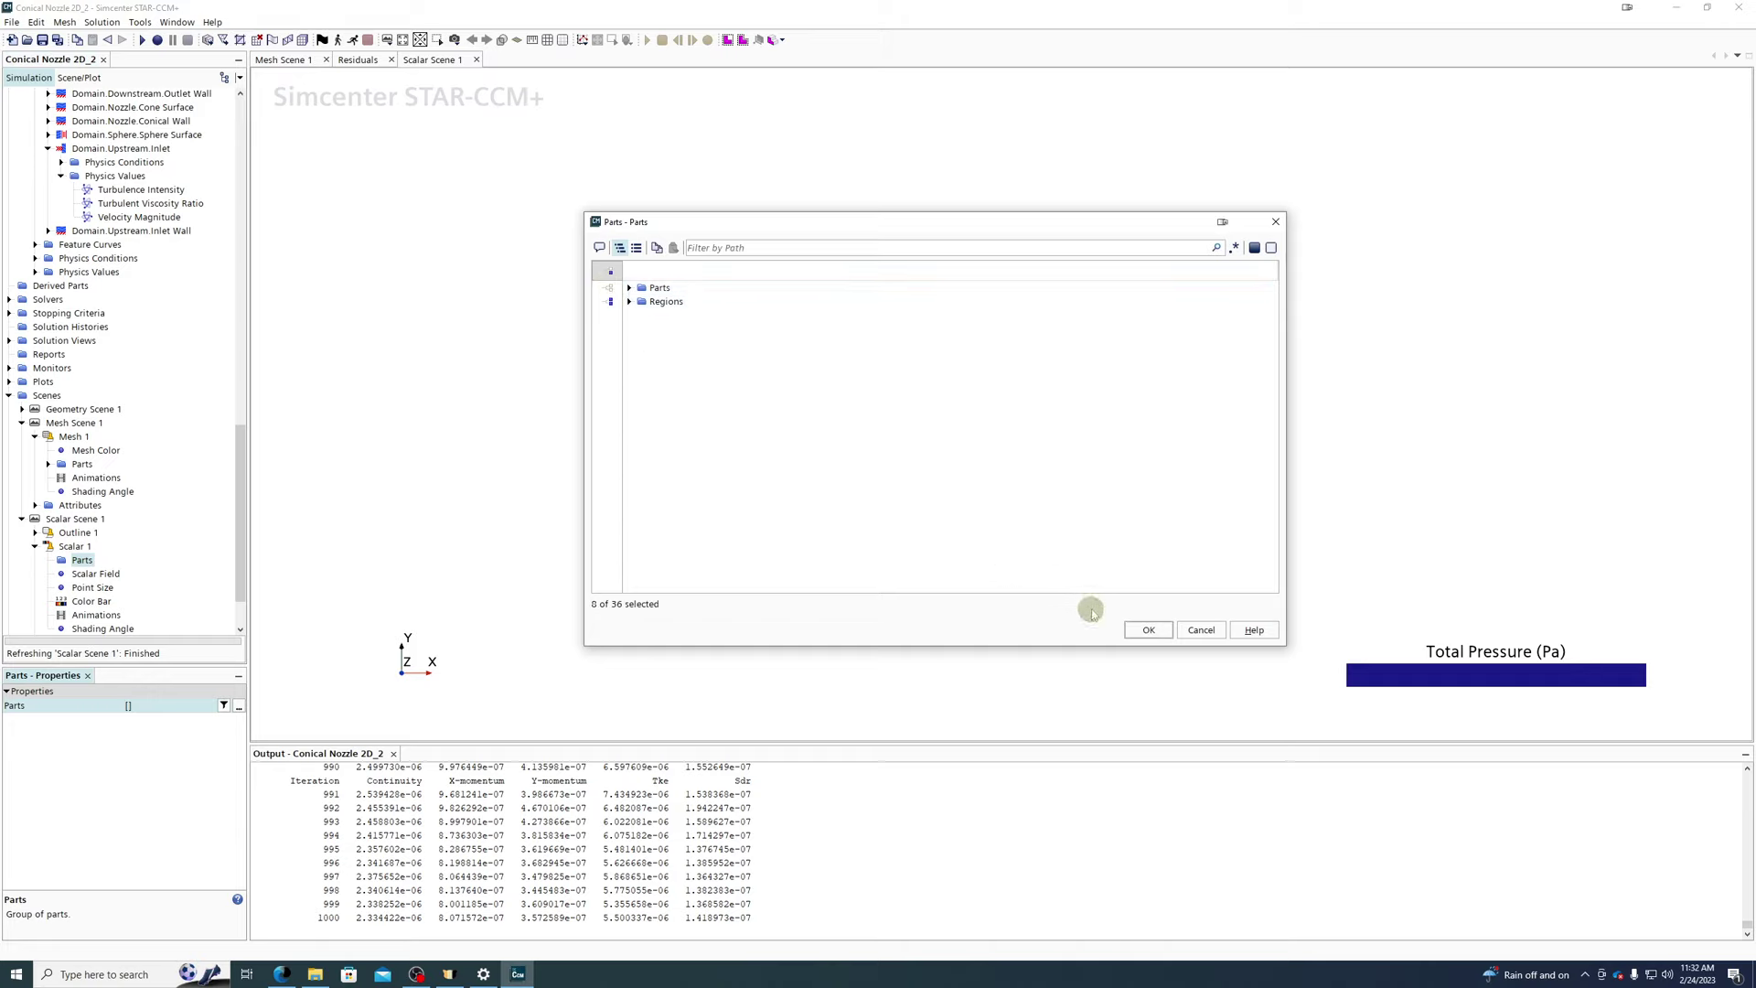
{"action": "left_click", "coordinate": [1152, 629]}
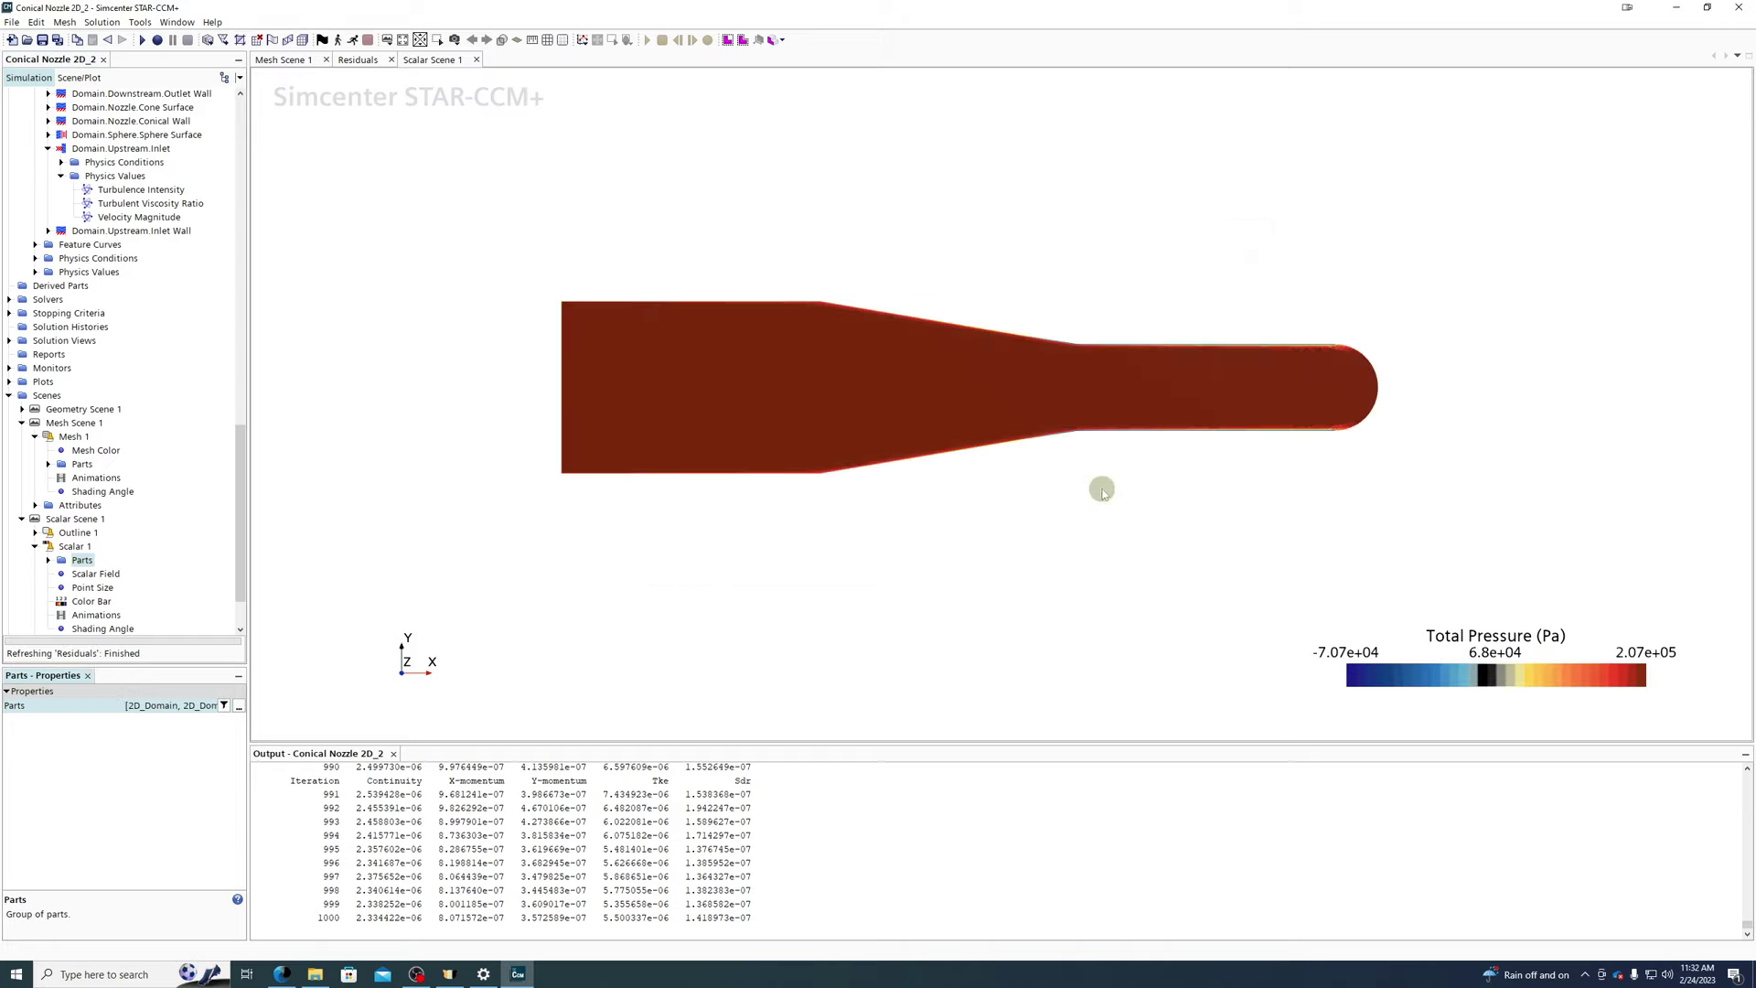
- Set the Scalar 1 field function to the velocity magnitude in the lab reference frame
{"action": "left_click", "coordinate": [85, 573]}
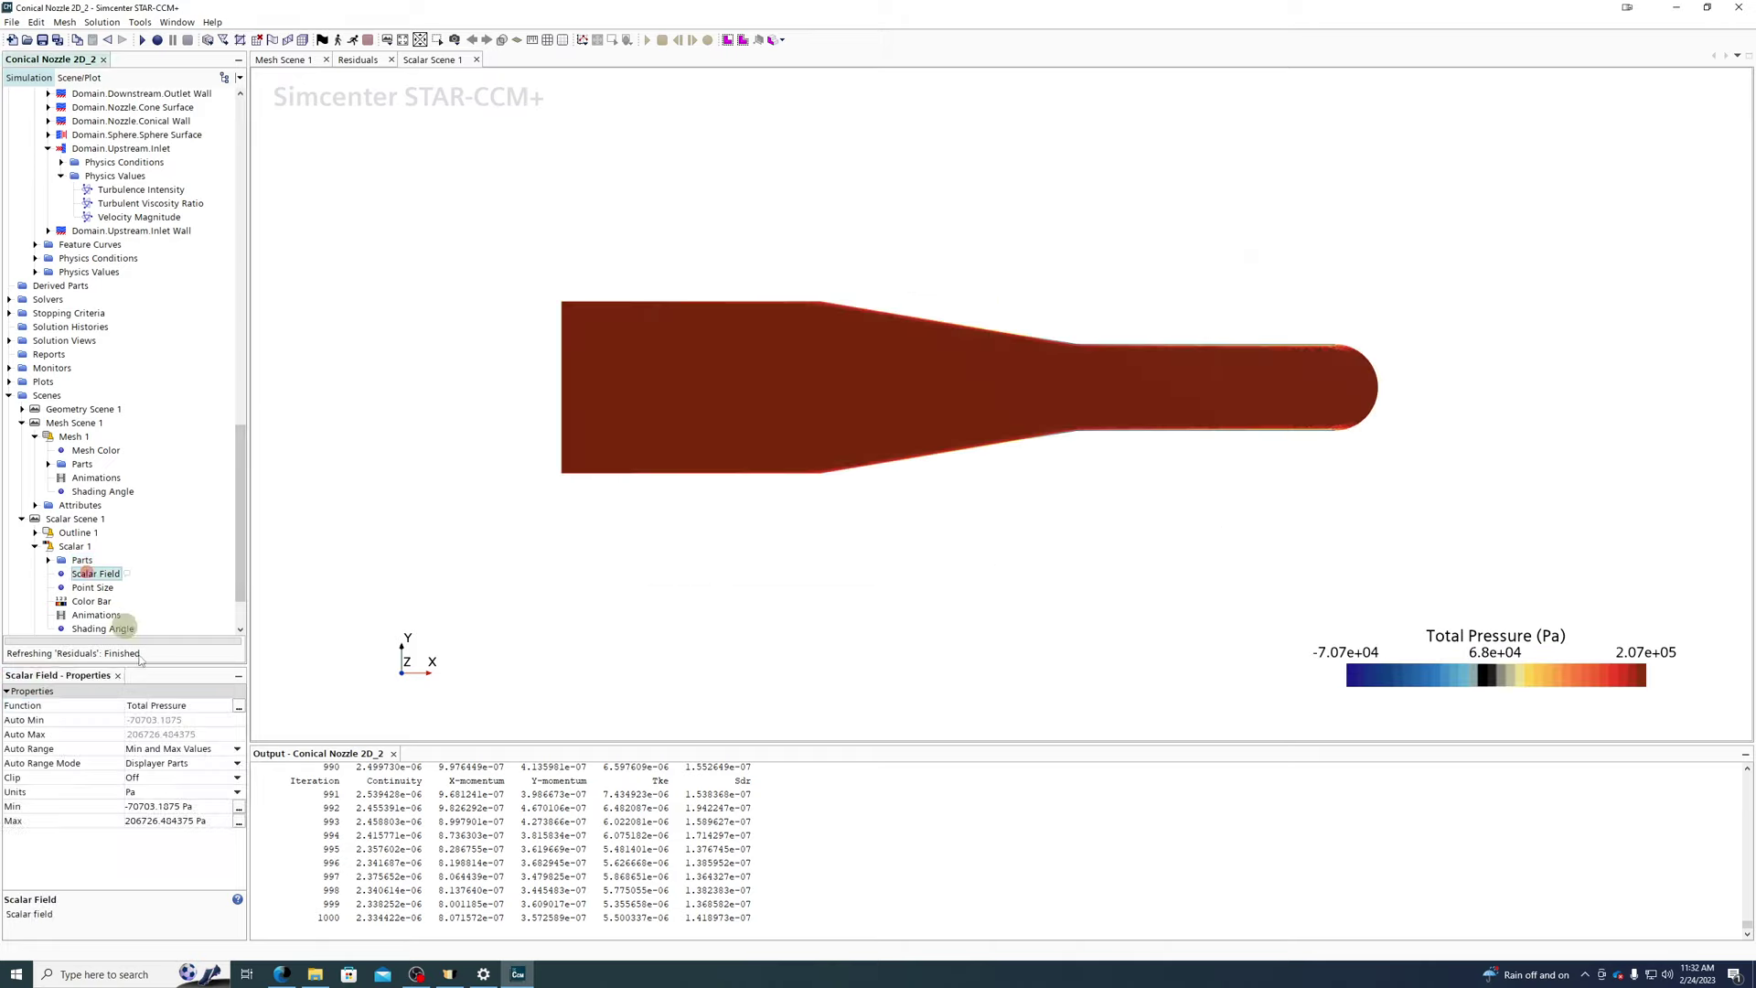
{"action": "left_click", "coordinate": [237, 706]}
{"action": "scroll", "coordinate": [975, 567], "scroll_direction": "down", "scroll_amount": 10}
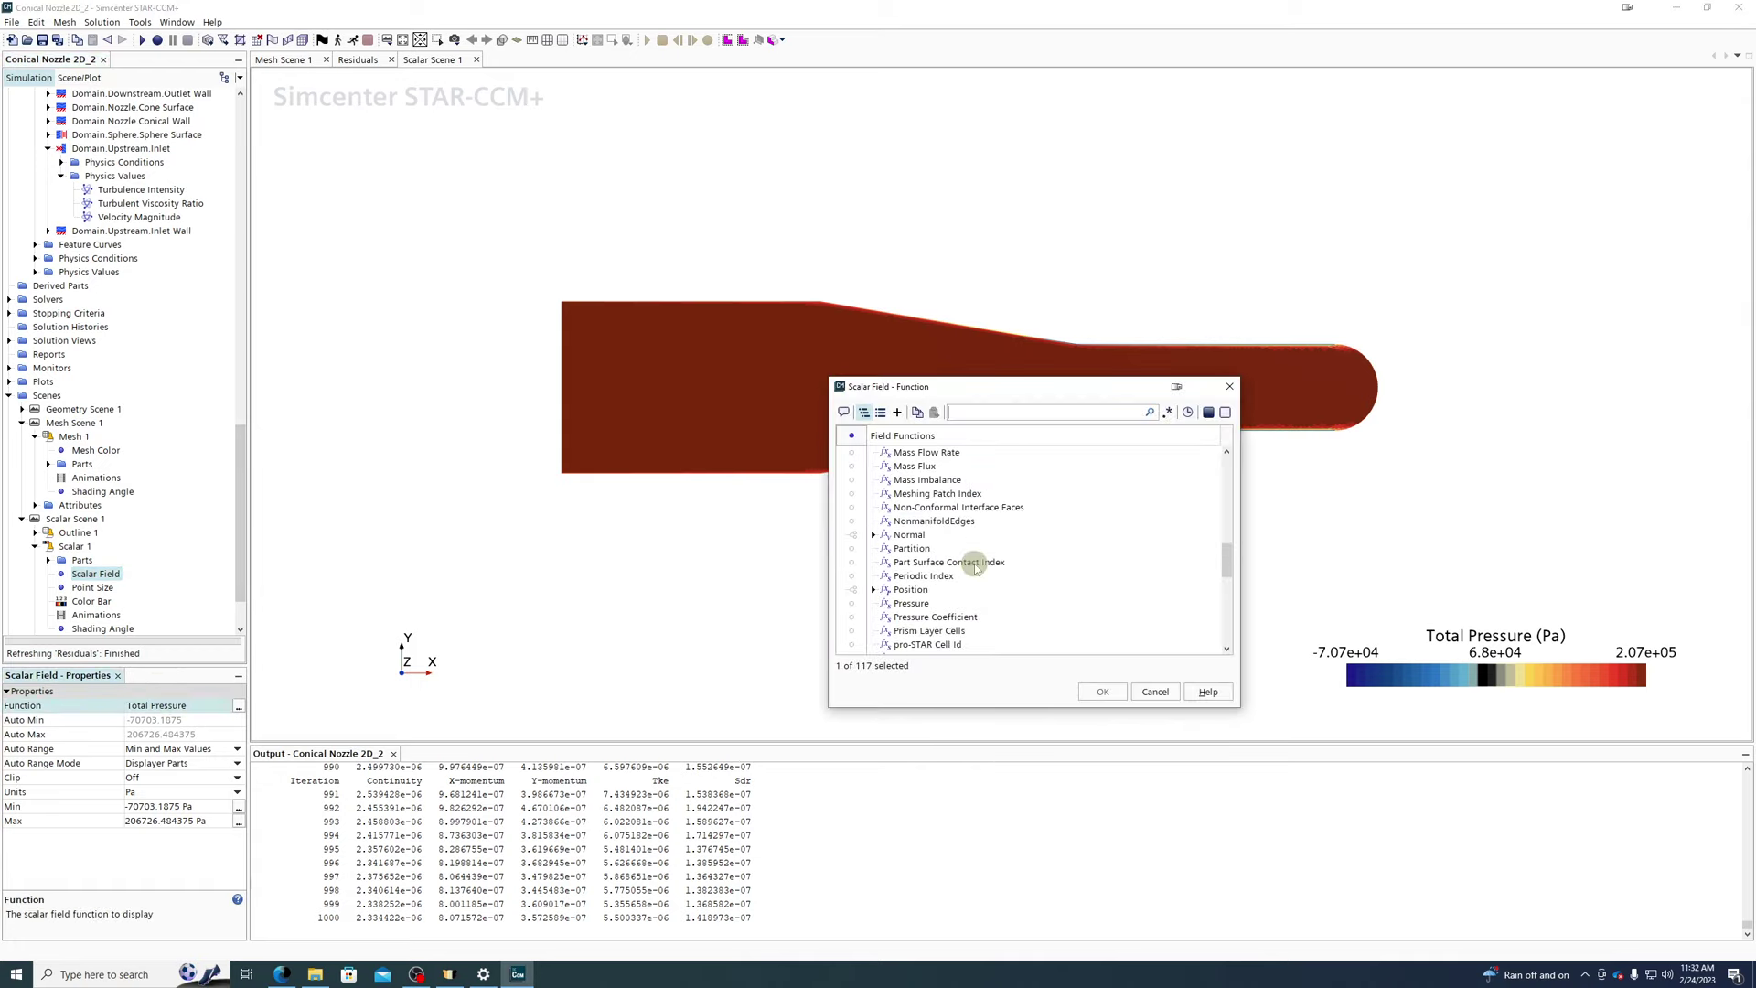
{"action": "scroll", "coordinate": [976, 567], "scroll_direction": "down", "scroll_amount": 10}
{"action": "left_click", "coordinate": [873, 537]}
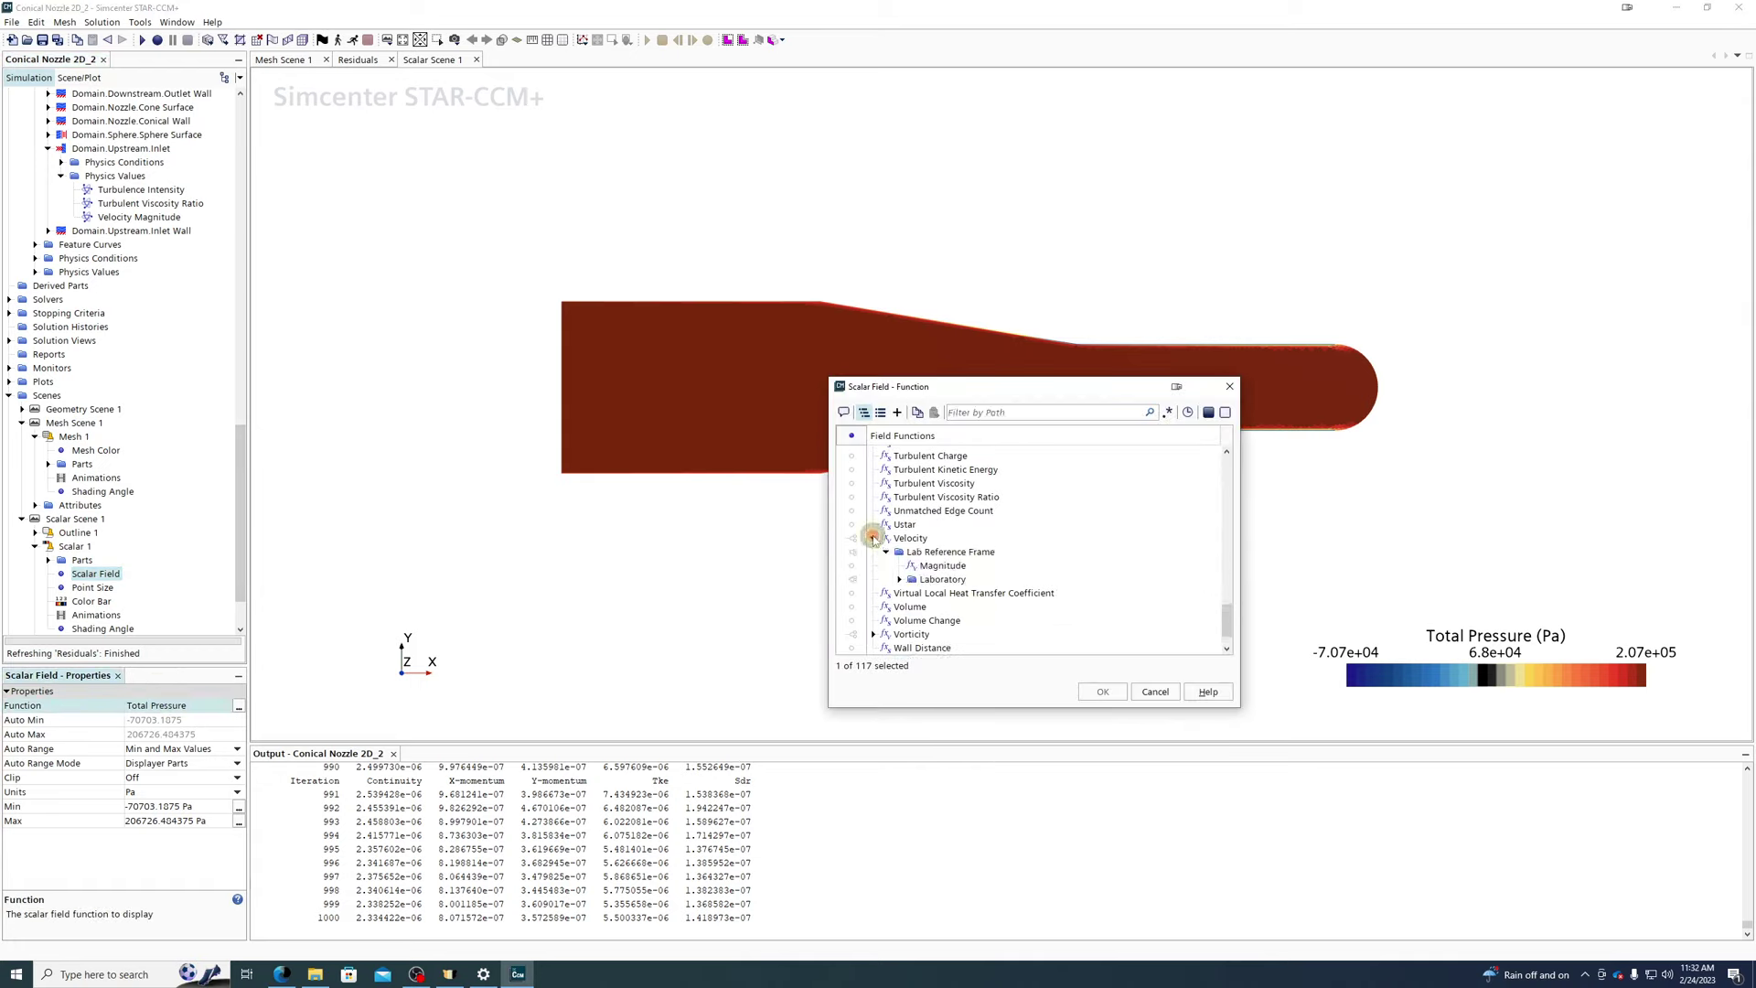
{"action": "left_click", "coordinate": [942, 565]}
{"action": "left_click", "coordinate": [1103, 692]}
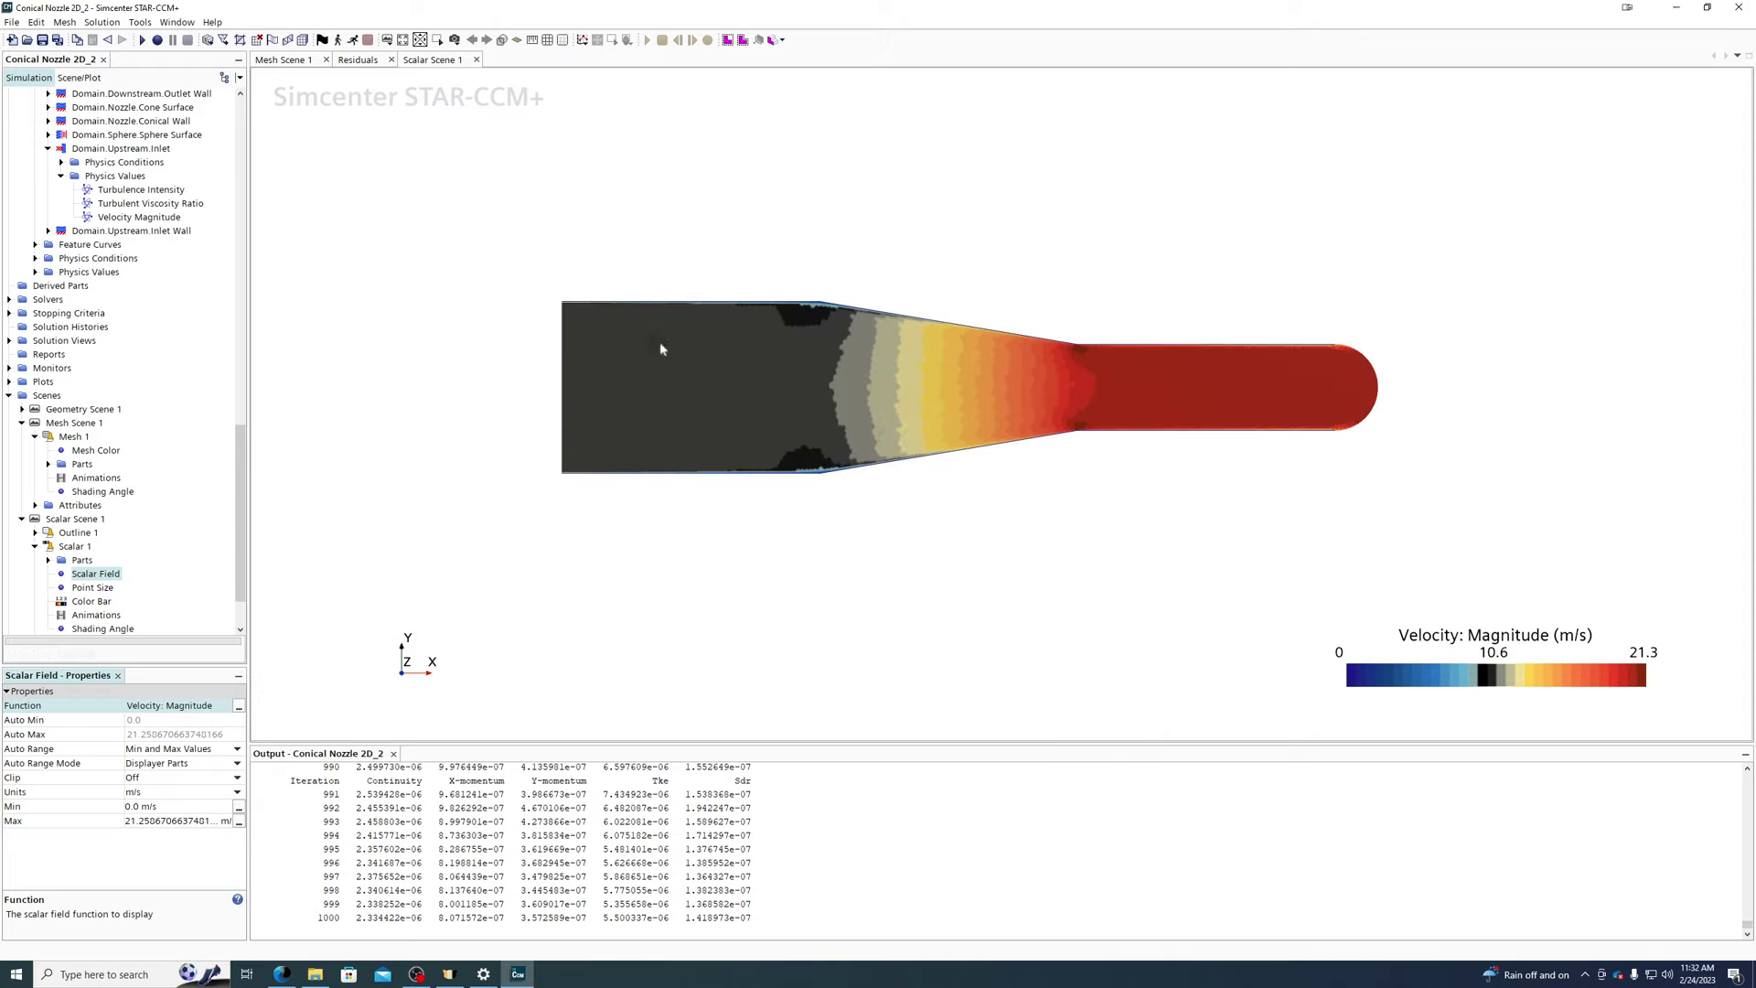
- Examine the velocity magnitude contours around the nozzle's converging section
{"action": "scroll", "coordinate": [880, 319], "scroll_direction": "up", "scroll_amount": 2}
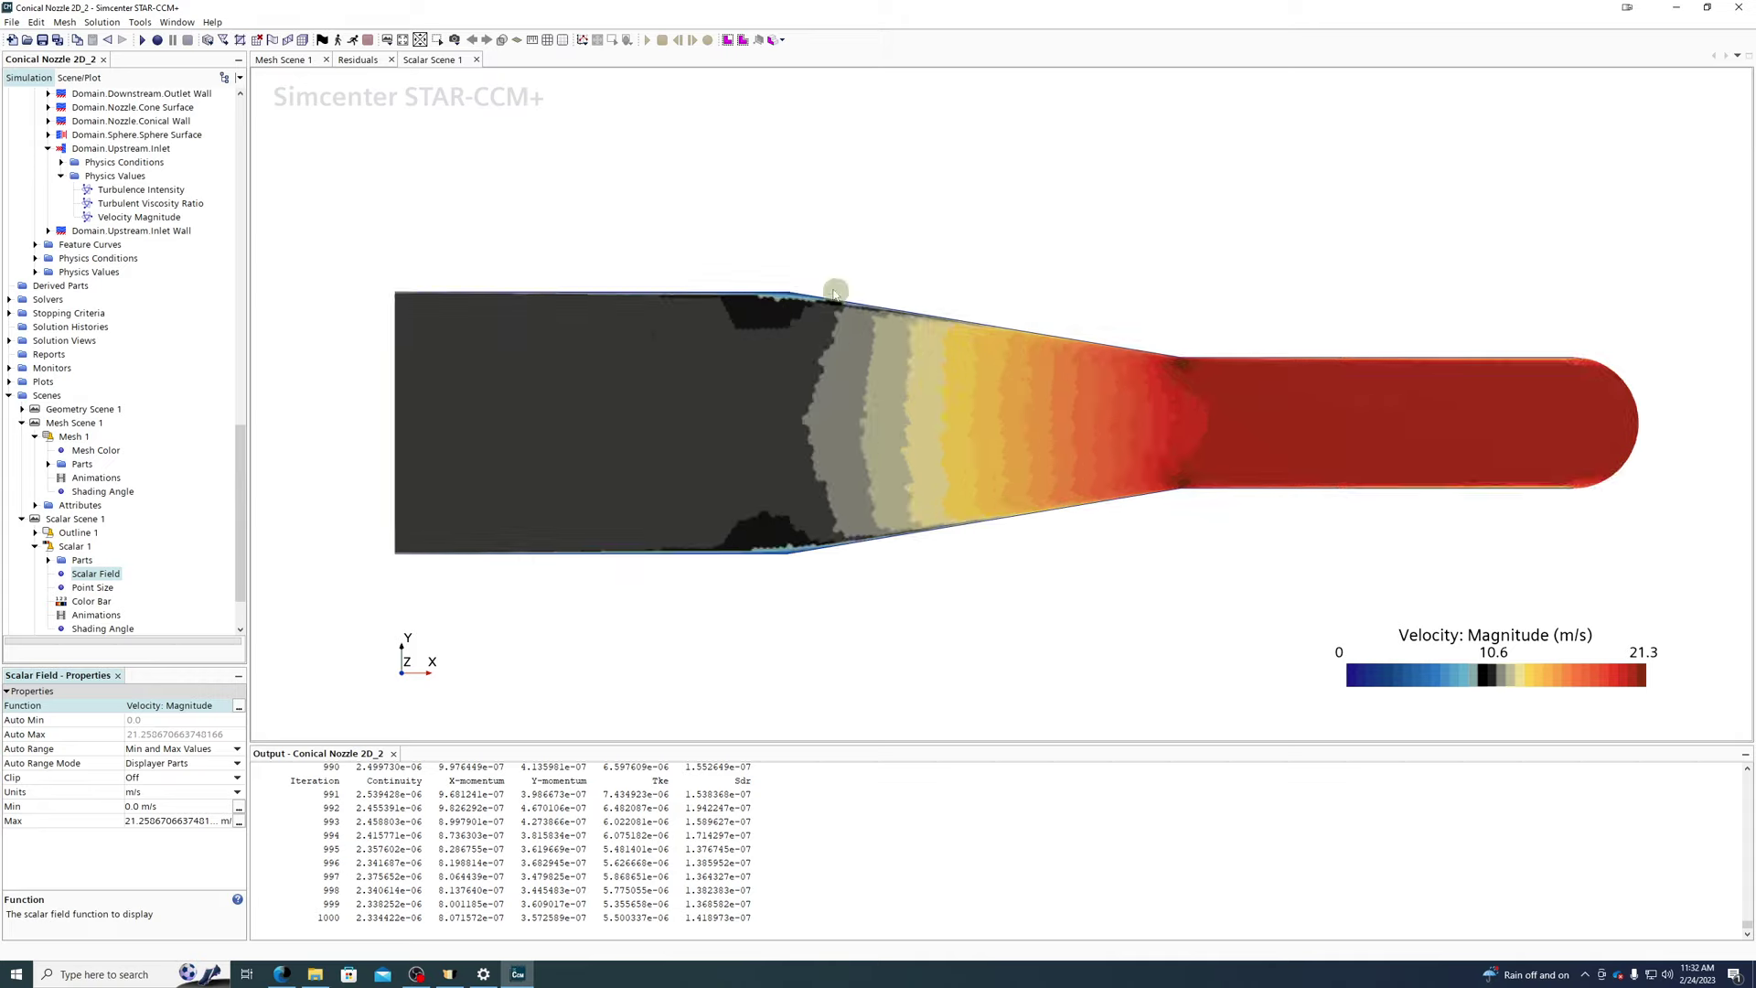
{"action": "scroll", "coordinate": [793, 289], "scroll_direction": "up", "scroll_amount": 2}
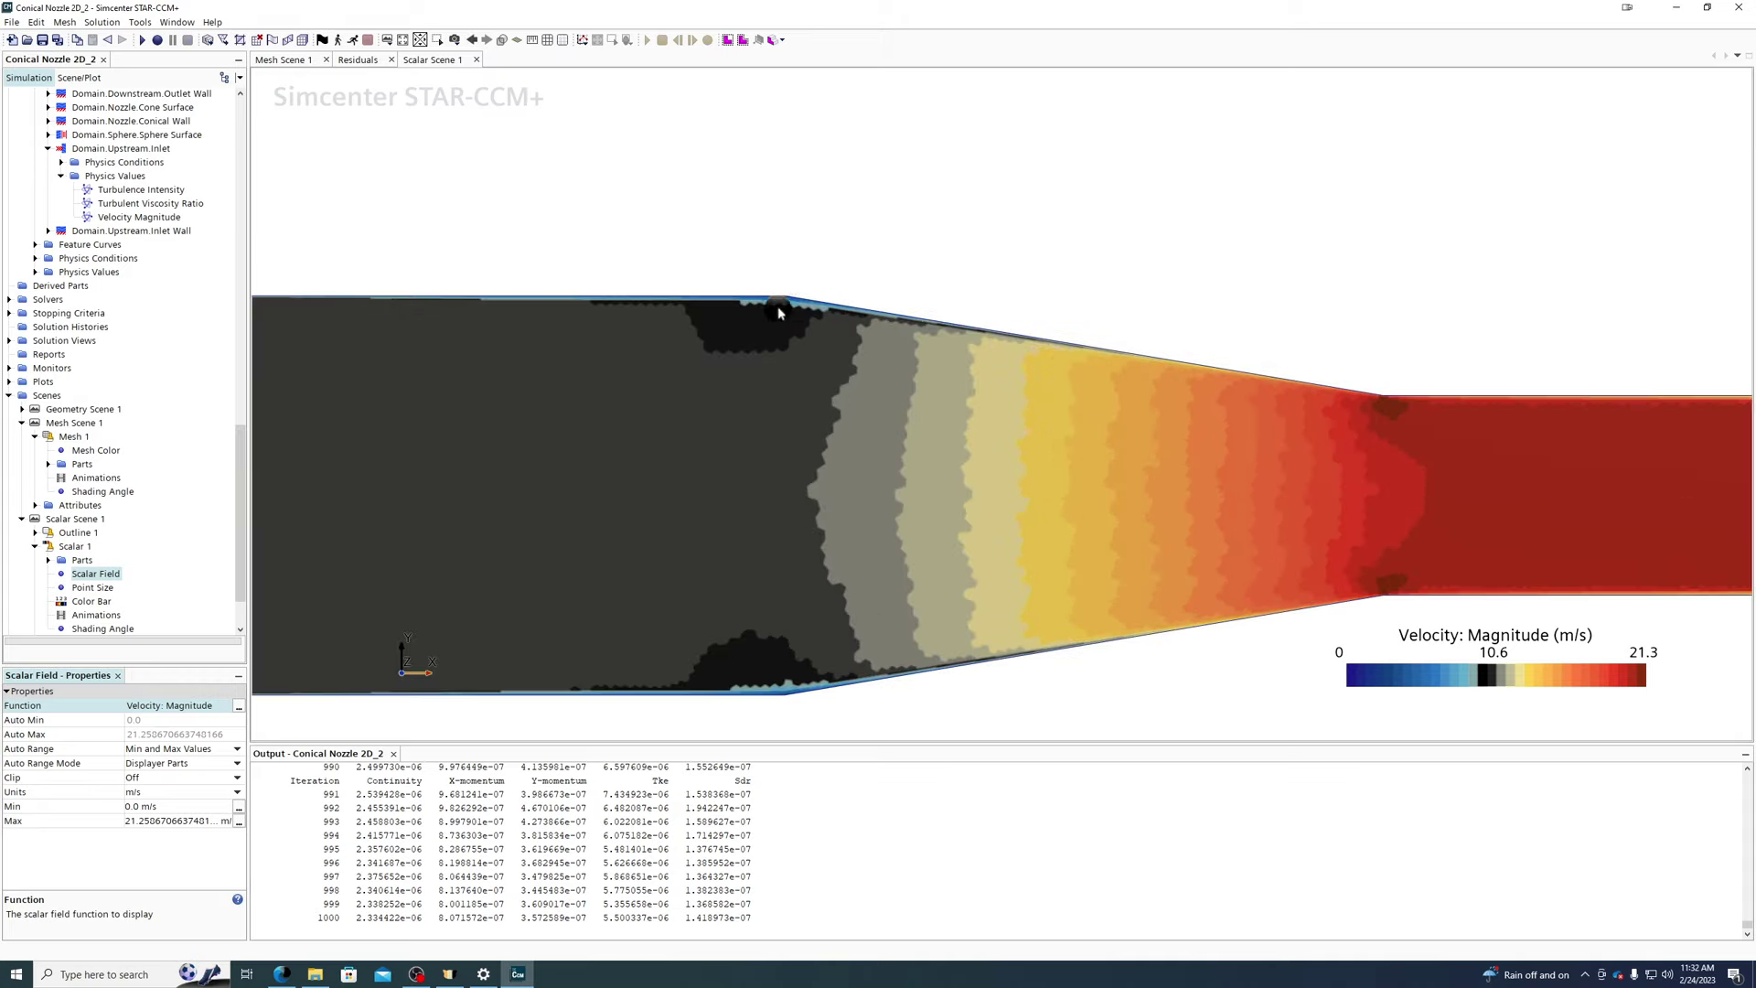